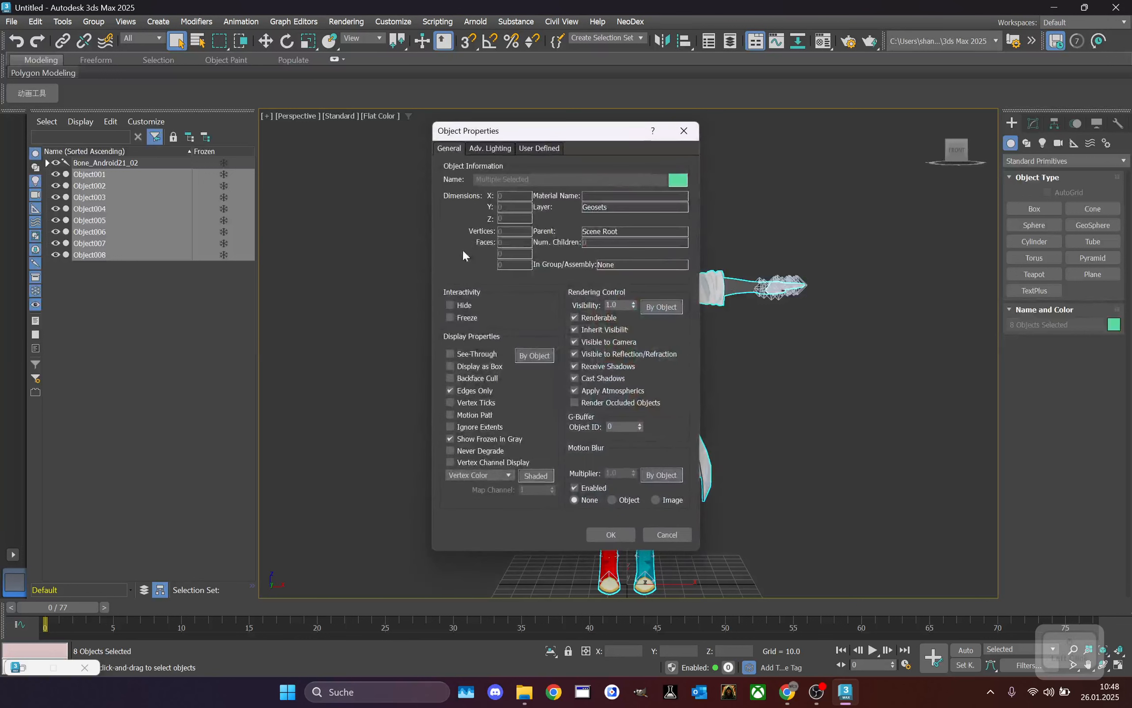
- Freeze the eight selected mesh objects and turn off Show Frozen in Gray in their object properties
left_click(502, 441)
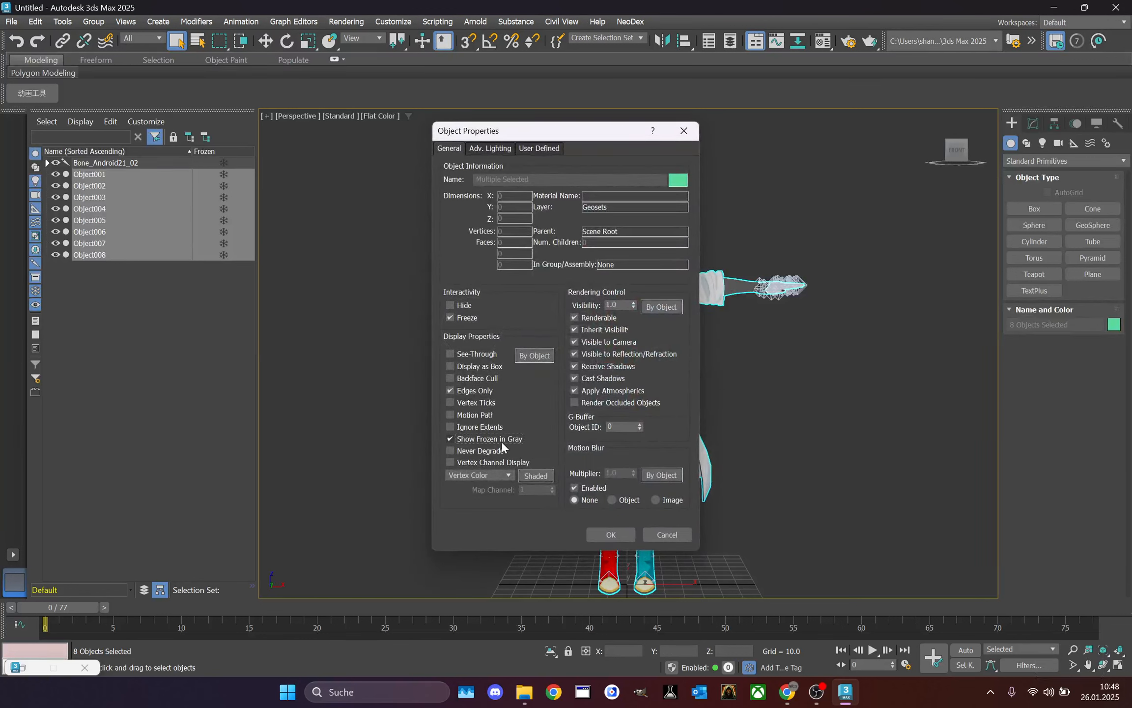
left_click(602, 531)
scroll(718, 246, "up", 2)
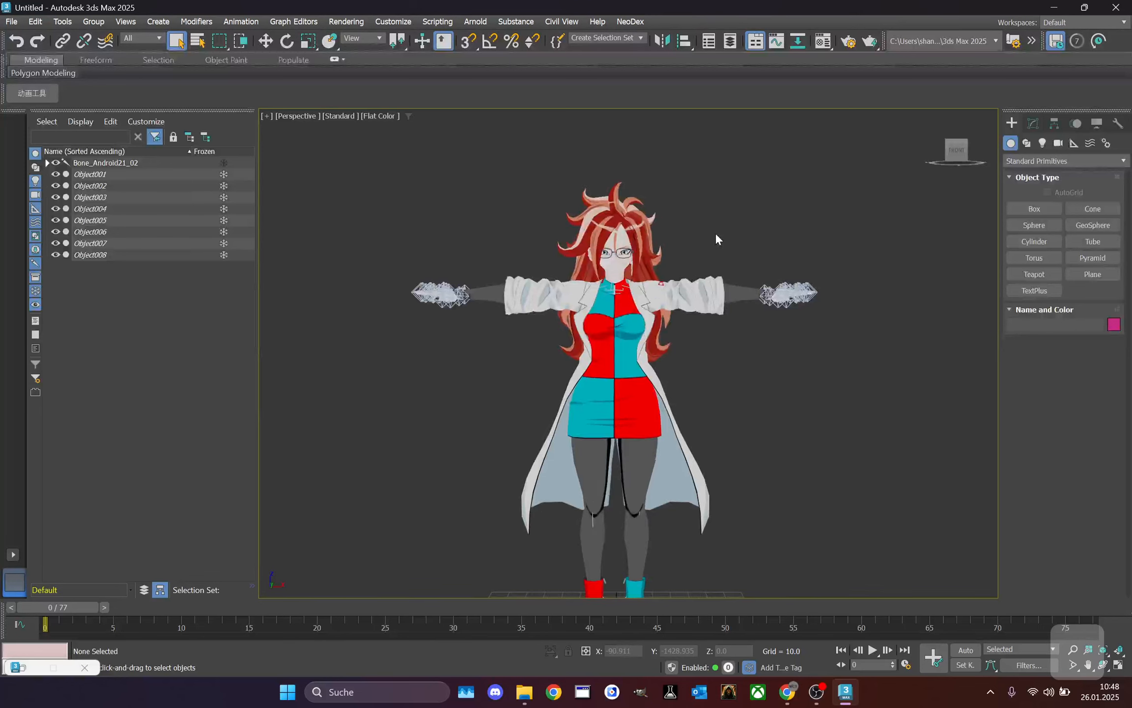
- Turn on Edged Faces for the flat-color Perspective viewport so the character's mesh edges are drawn
scroll(714, 243, "down", 2)
middle_click_drag(714, 244, 713, 202)
scroll(716, 206, "up", 1)
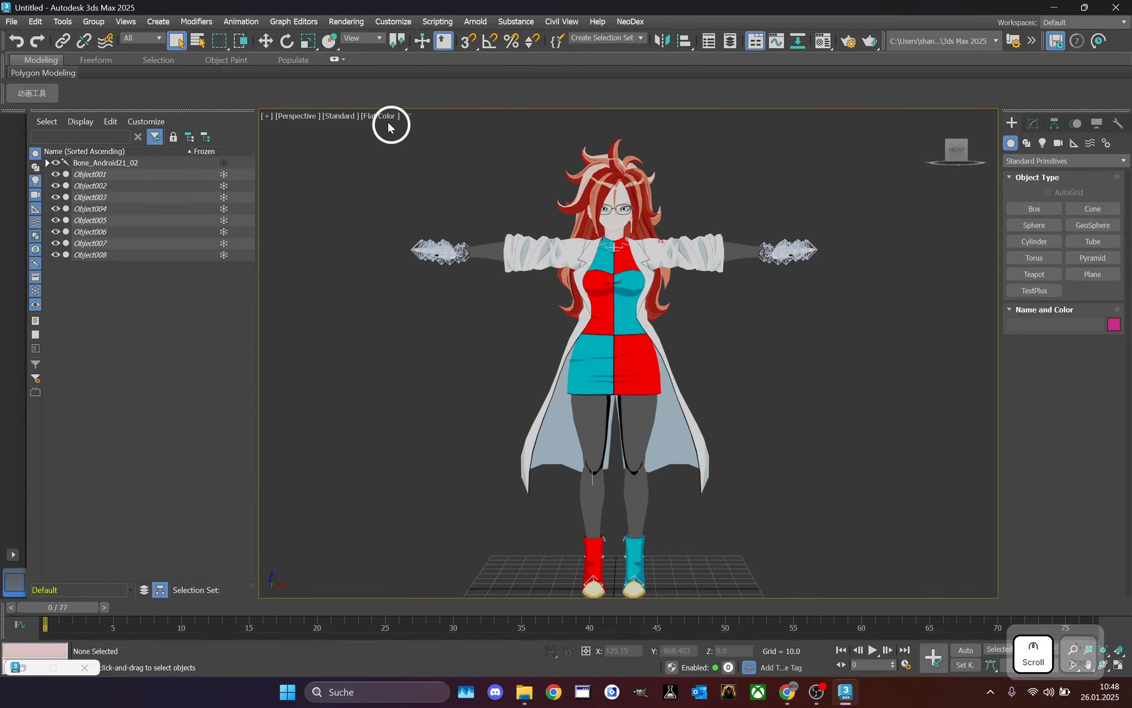
scroll(495, 197, "up", 1)
scroll(503, 209, "down", 1)
middle_click_drag(520, 228, 512, 213)
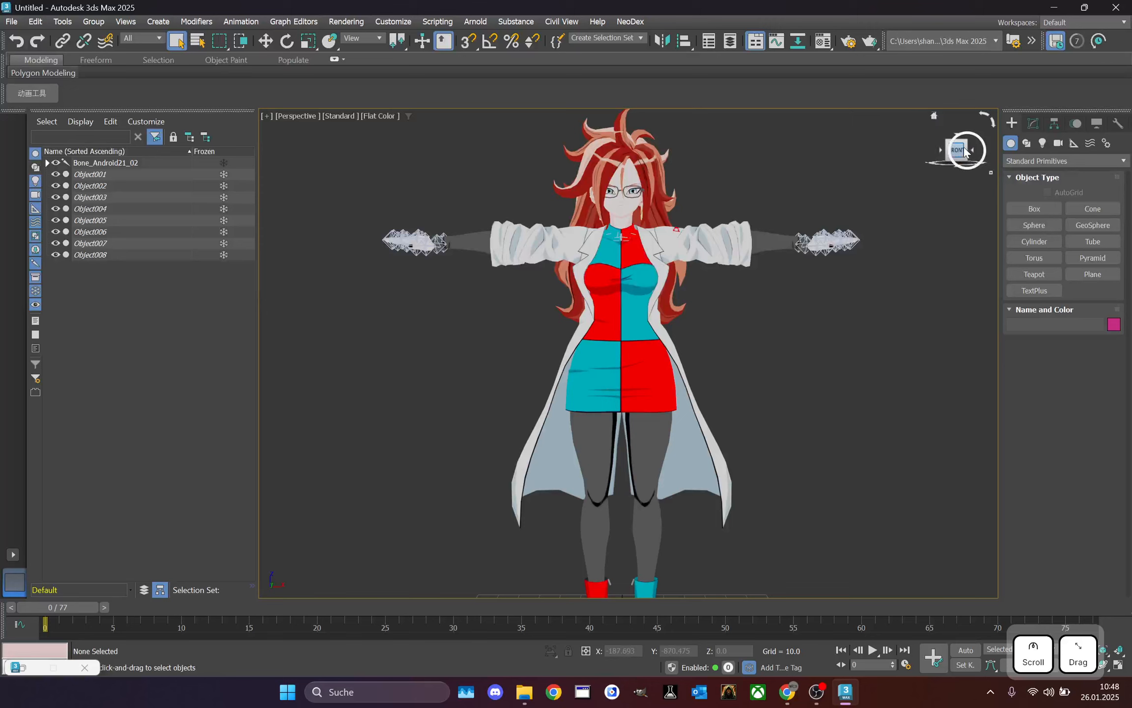
left_click_drag(961, 149, 799, 268)
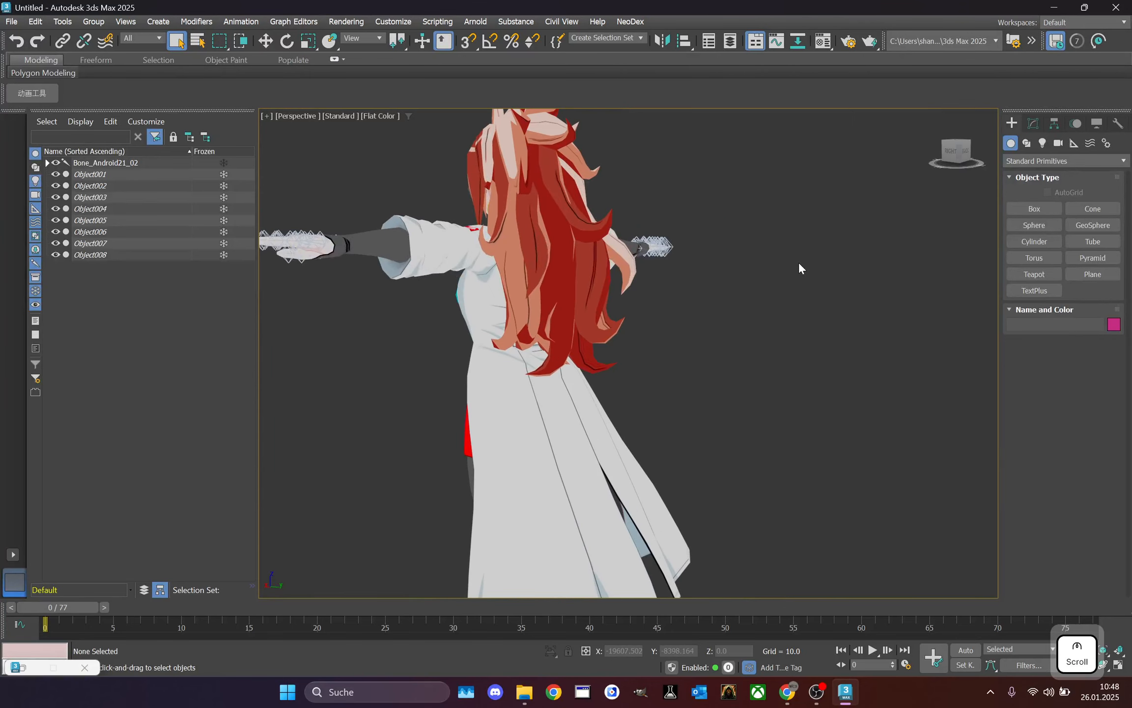
left_click(378, 115)
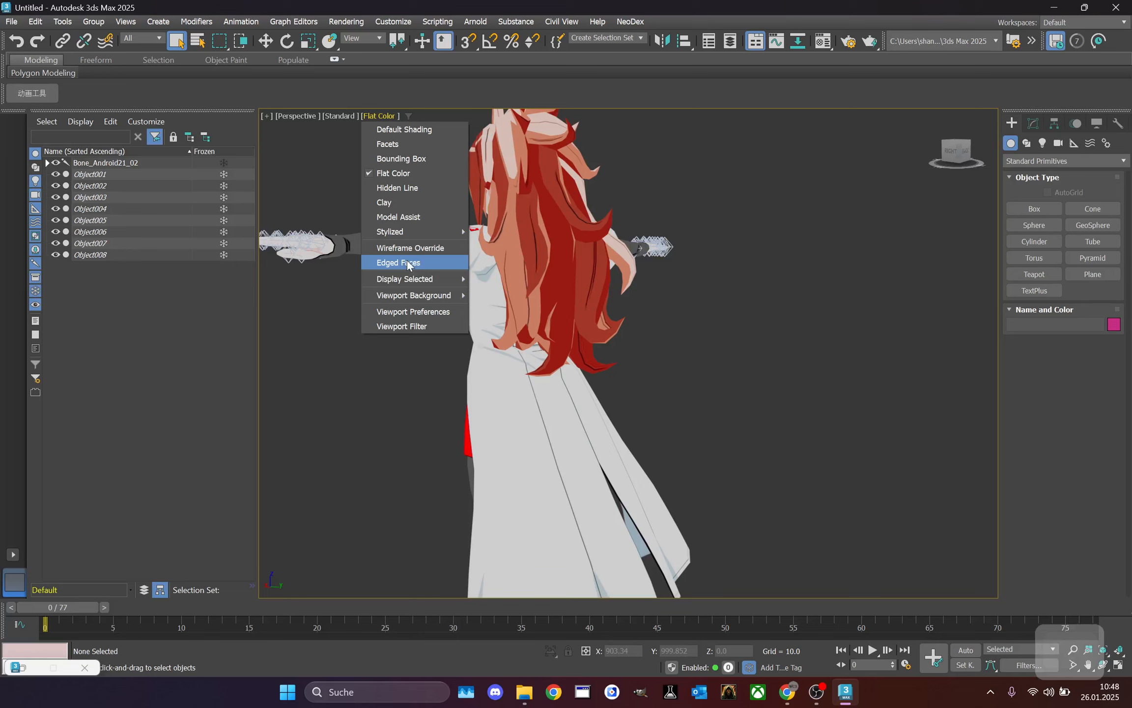
mouse_move(408, 275)
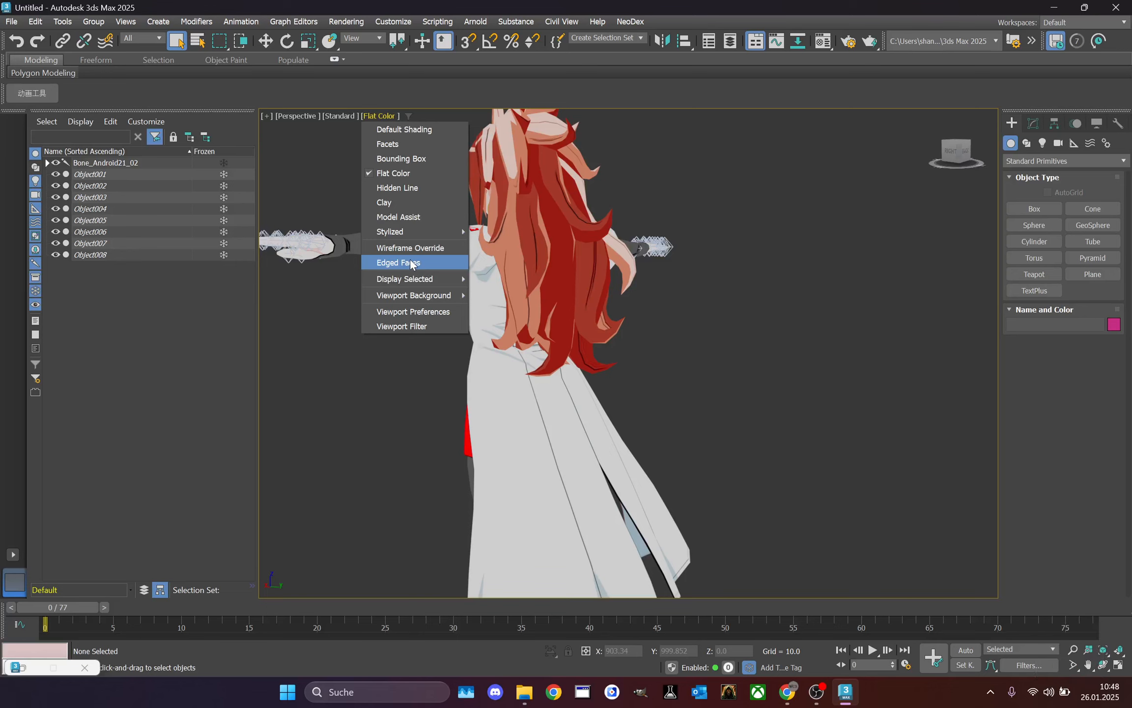
left_click(413, 264)
- Examine the coat's mesh topology from the back and the side of the character
scroll(615, 308, "up", 1)
middle_click_drag(614, 308, 642, 262)
scroll(642, 262, "up", 1)
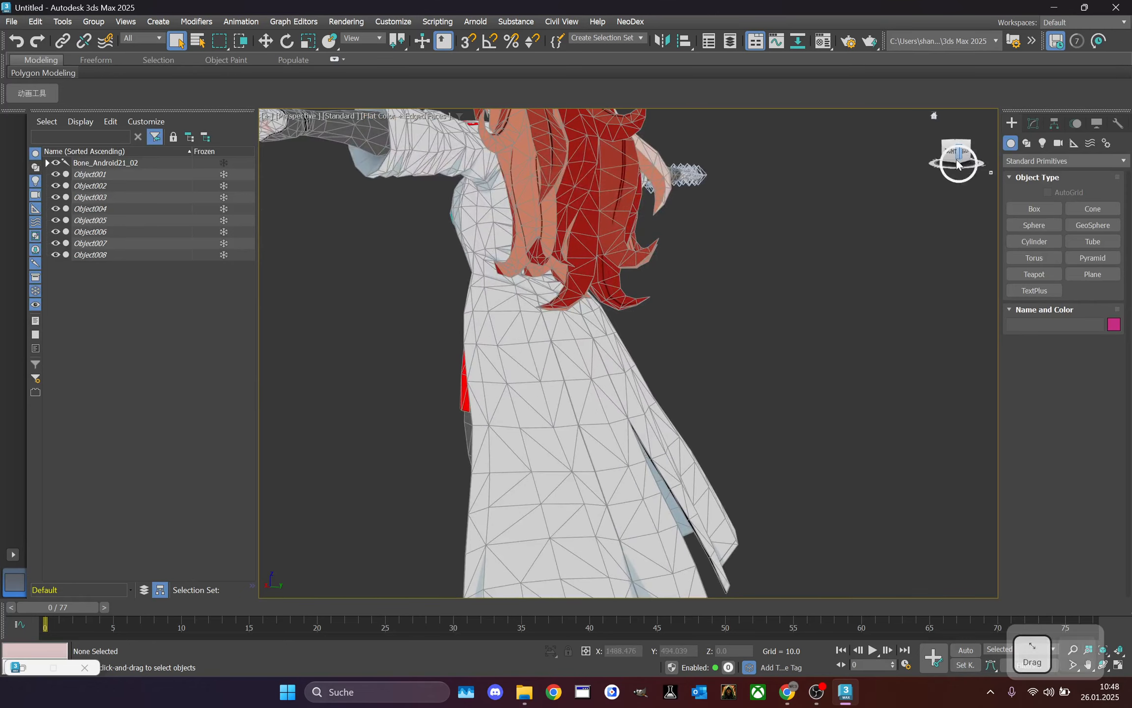
mouse_move(955, 160)
left_mouse_down()
mouse_move(913, 149)
mouse_move(938, 571)
mouse_move(946, 157)
left_mouse_up()
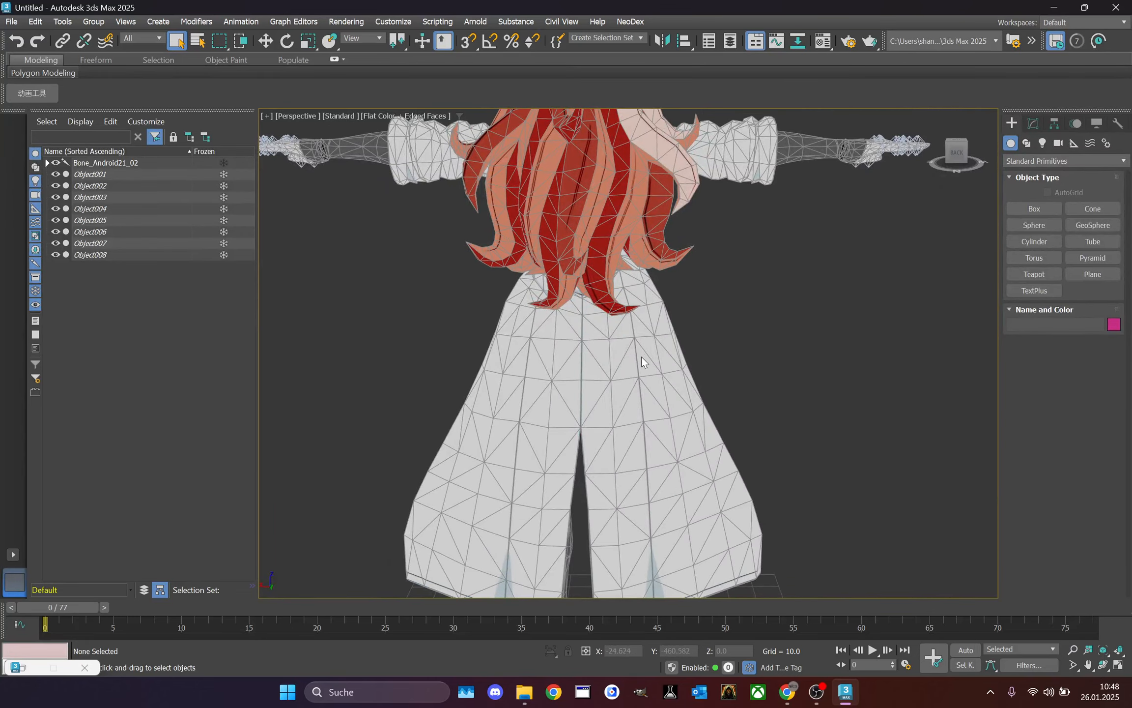
middle_click_drag(655, 537, 657, 493)
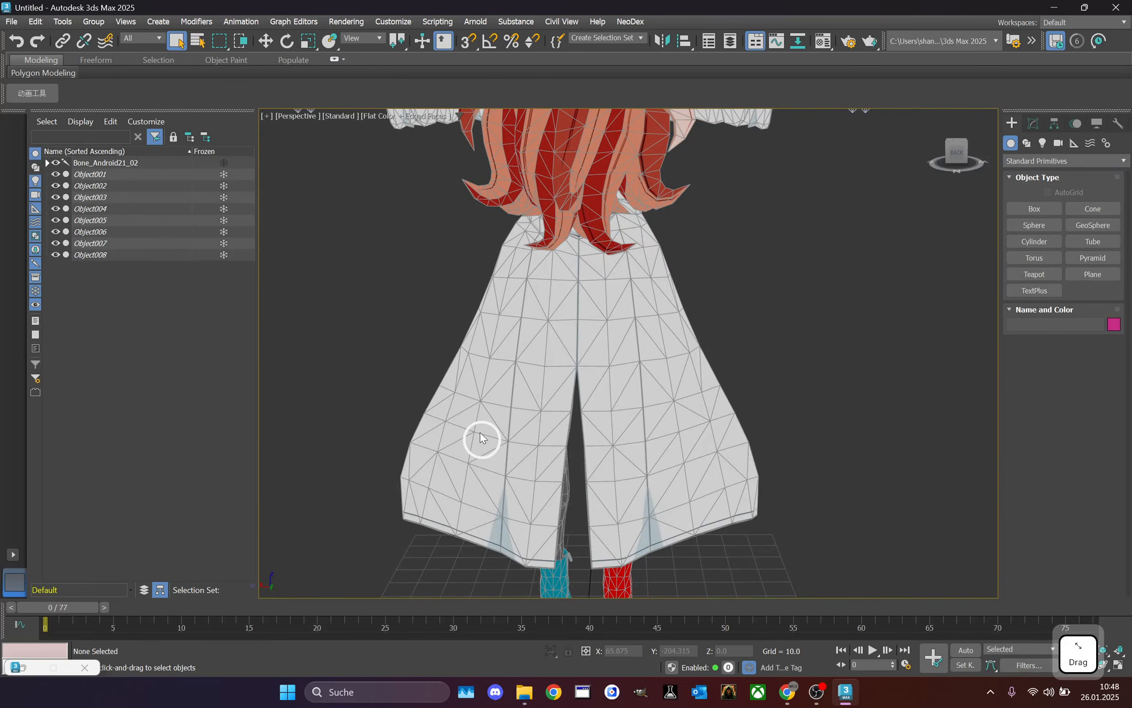
left_click_drag(973, 146, 808, 224)
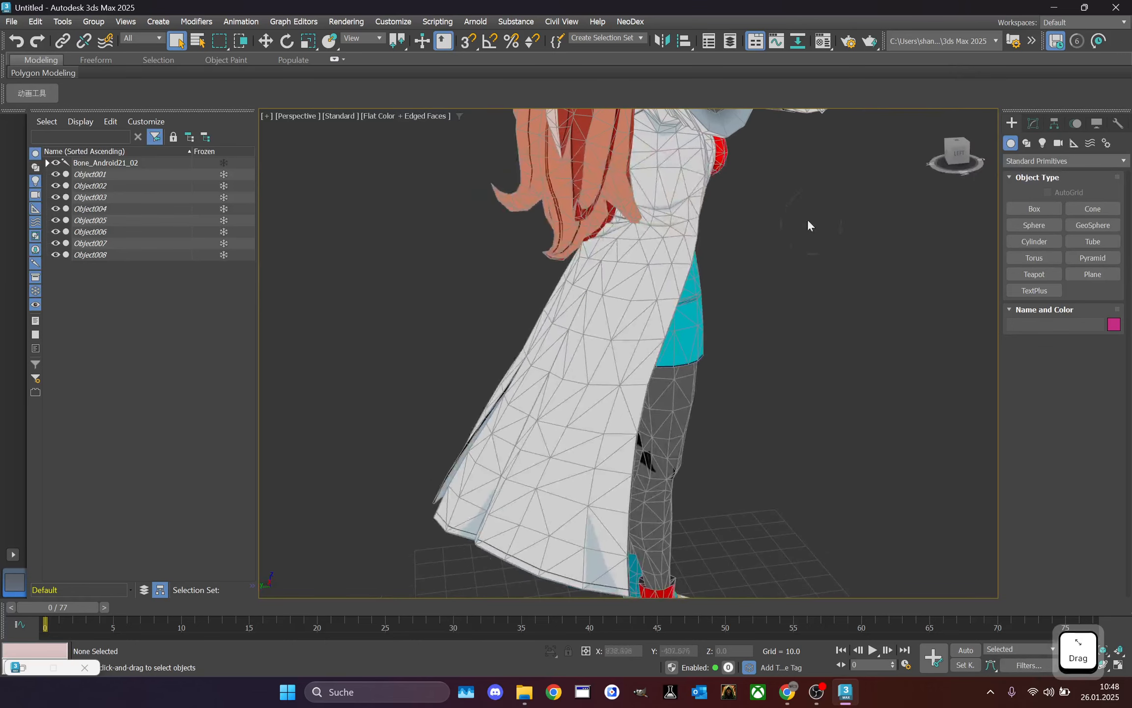
scroll(808, 224, "down", 2)
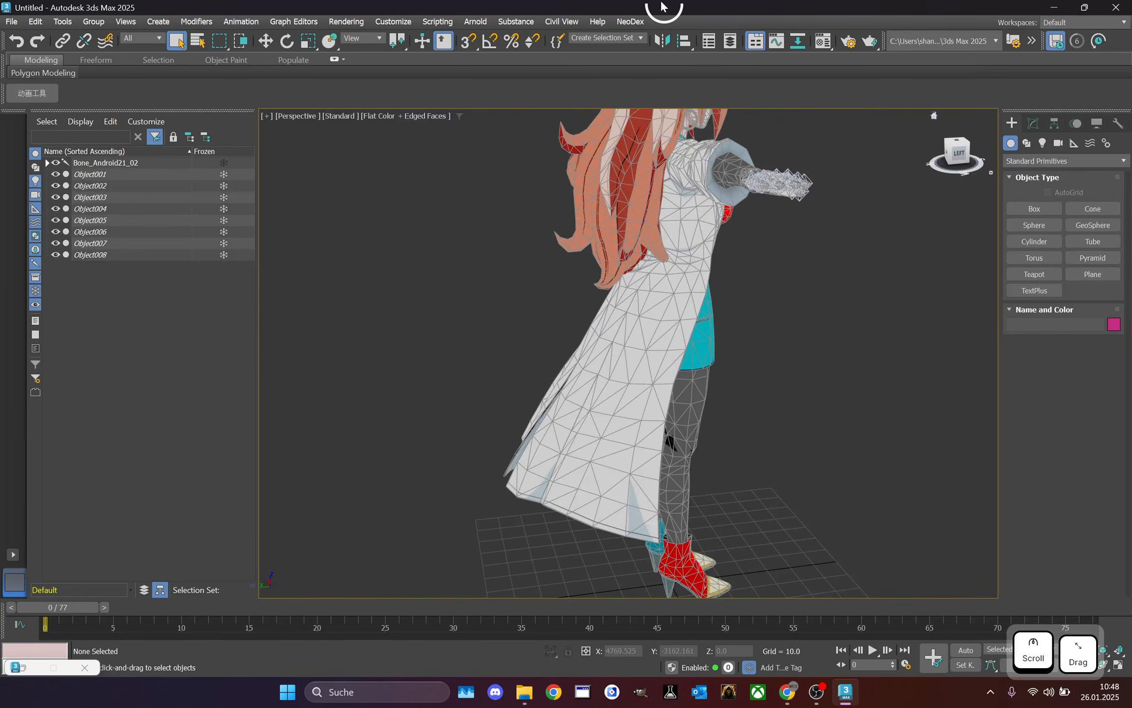
- Open the NeoDex Manager, look through its sequence, visibility and controller tools, and minimize it
left_click(630, 21)
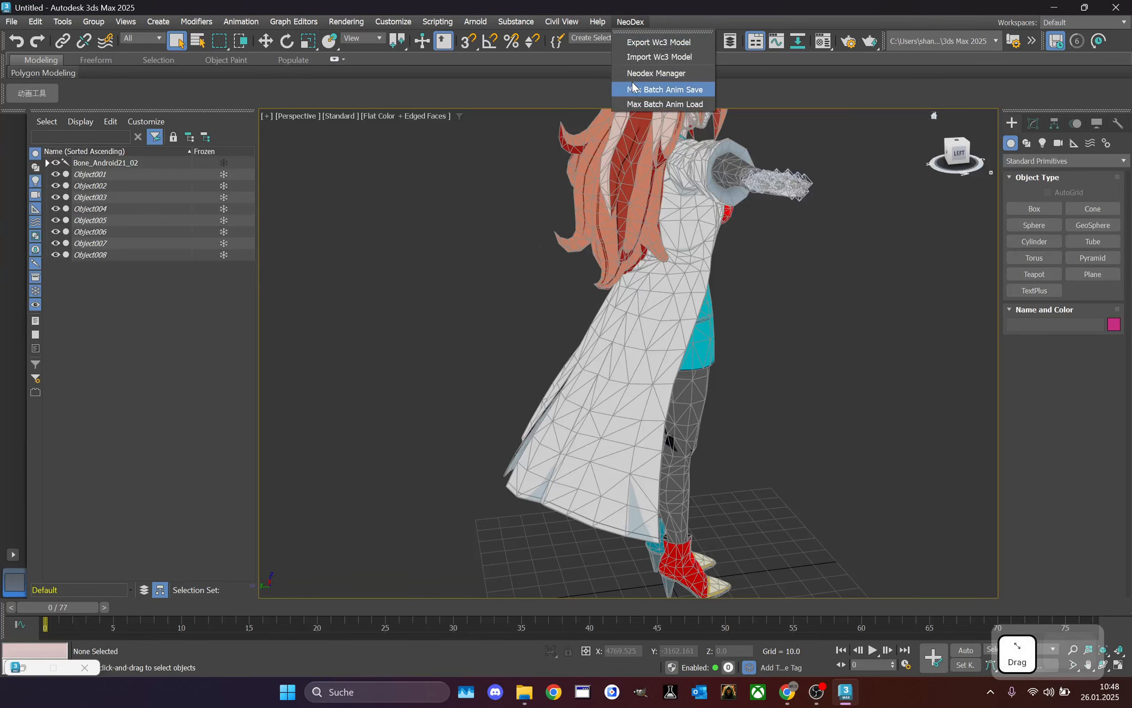
left_click(654, 90)
left_click(624, 210)
left_click(630, 21)
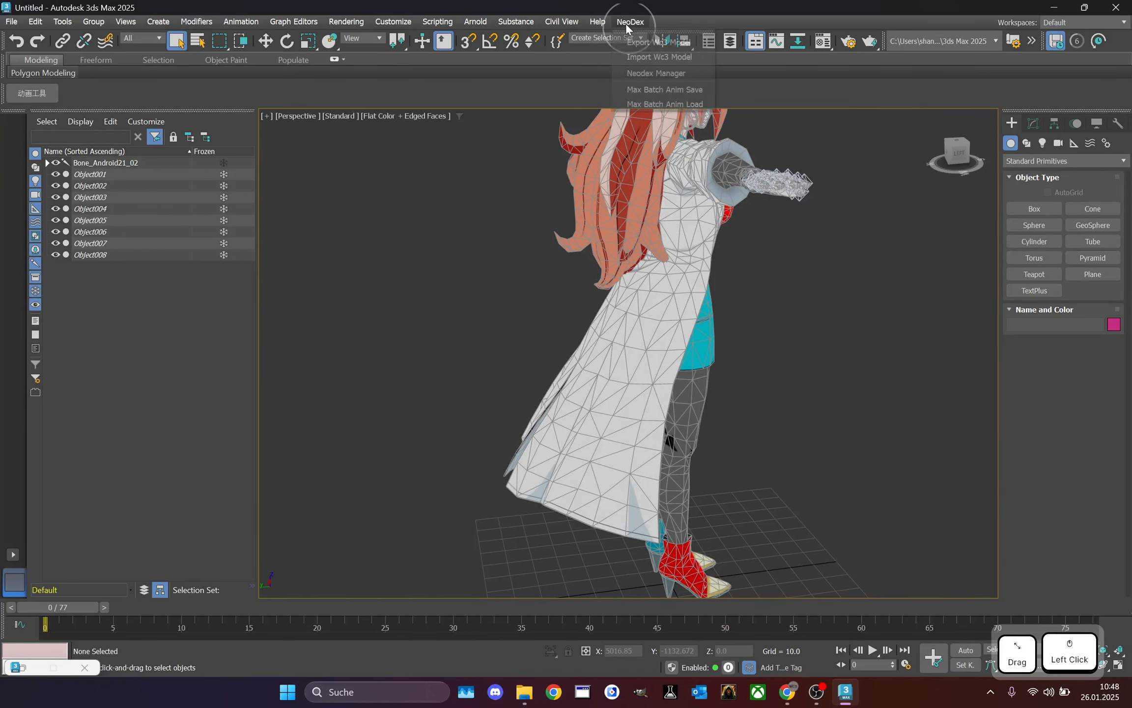
left_click(639, 73)
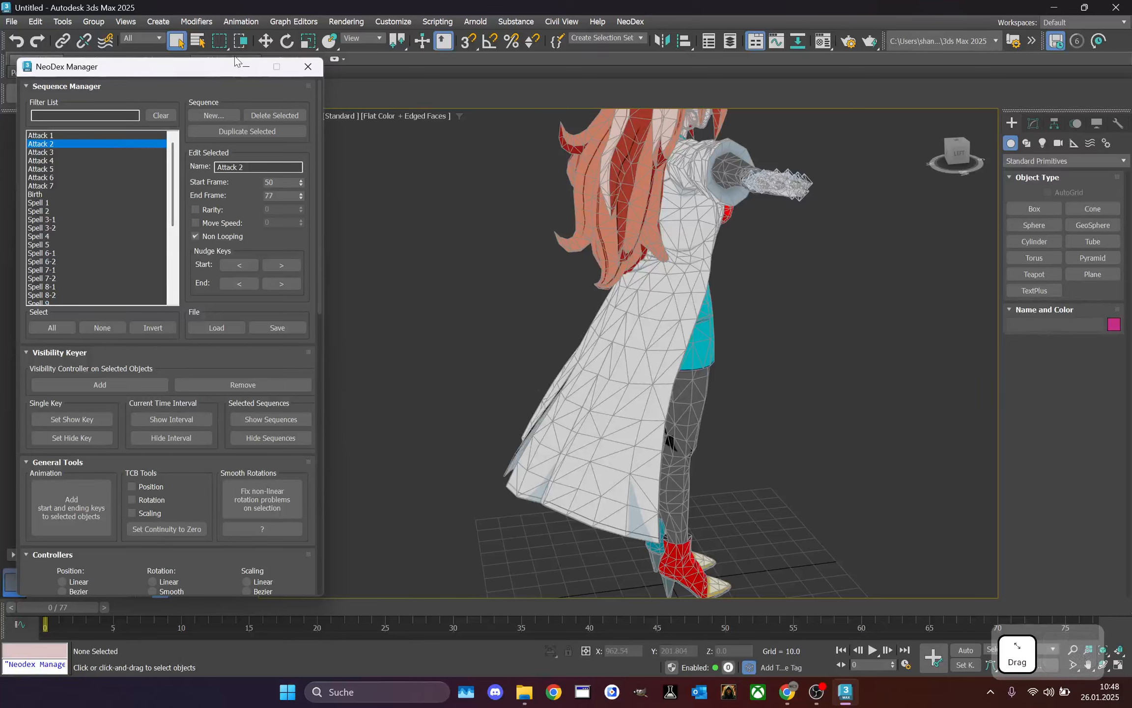
scroll(184, 374, "down", 5)
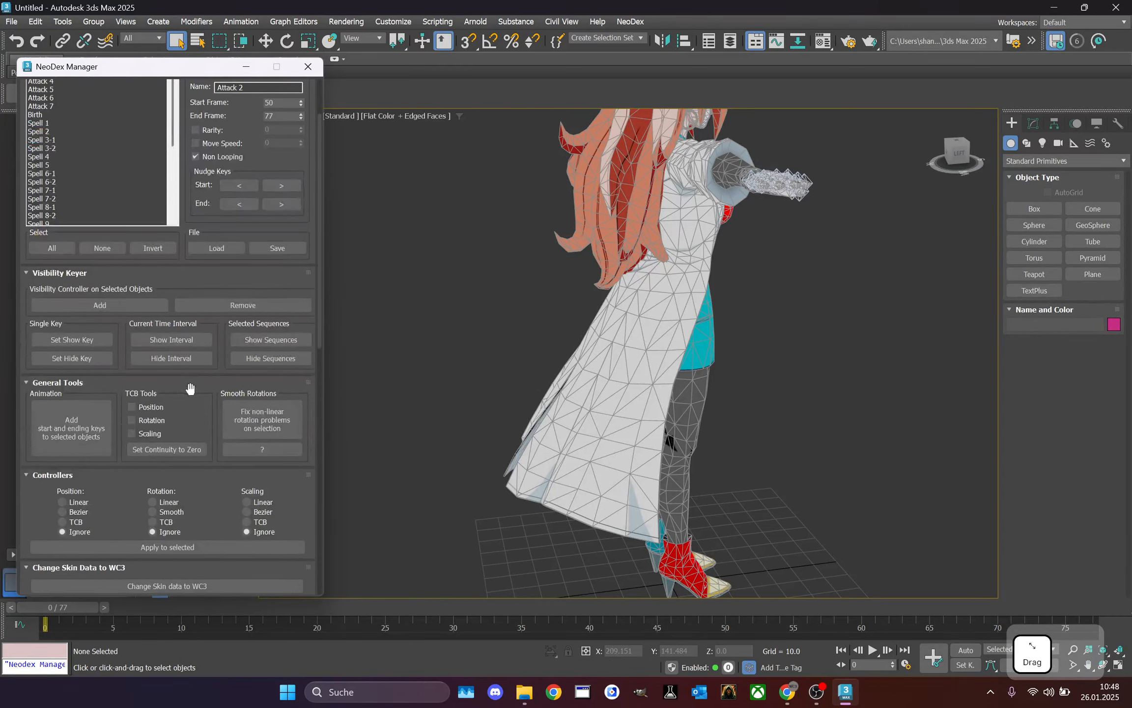
scroll(184, 374, "up", 8)
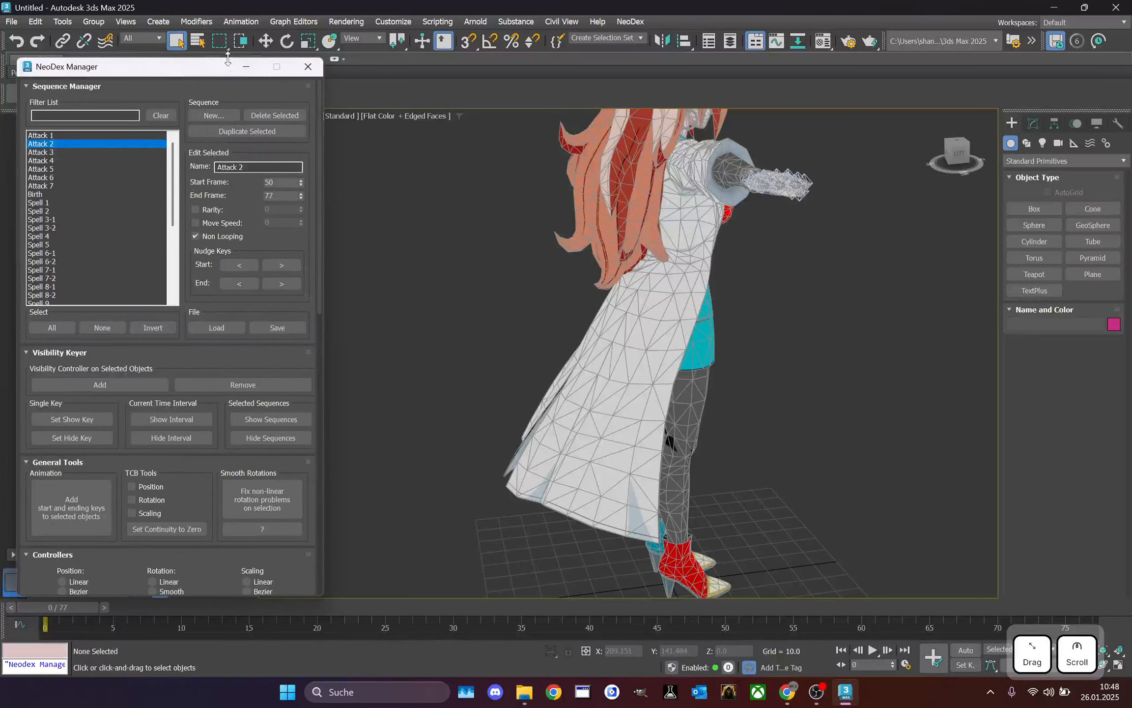
left_click(246, 66)
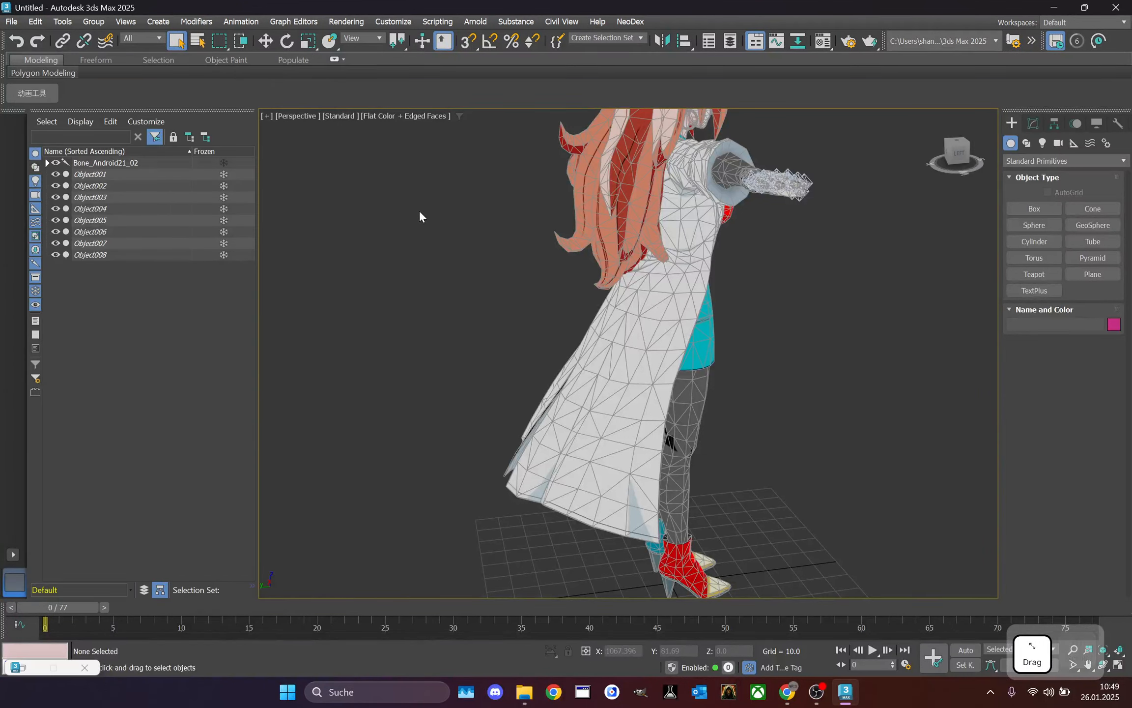
- Select the white coat mesh Object001 and isolate it from the rest of the character
left_click(141, 174)
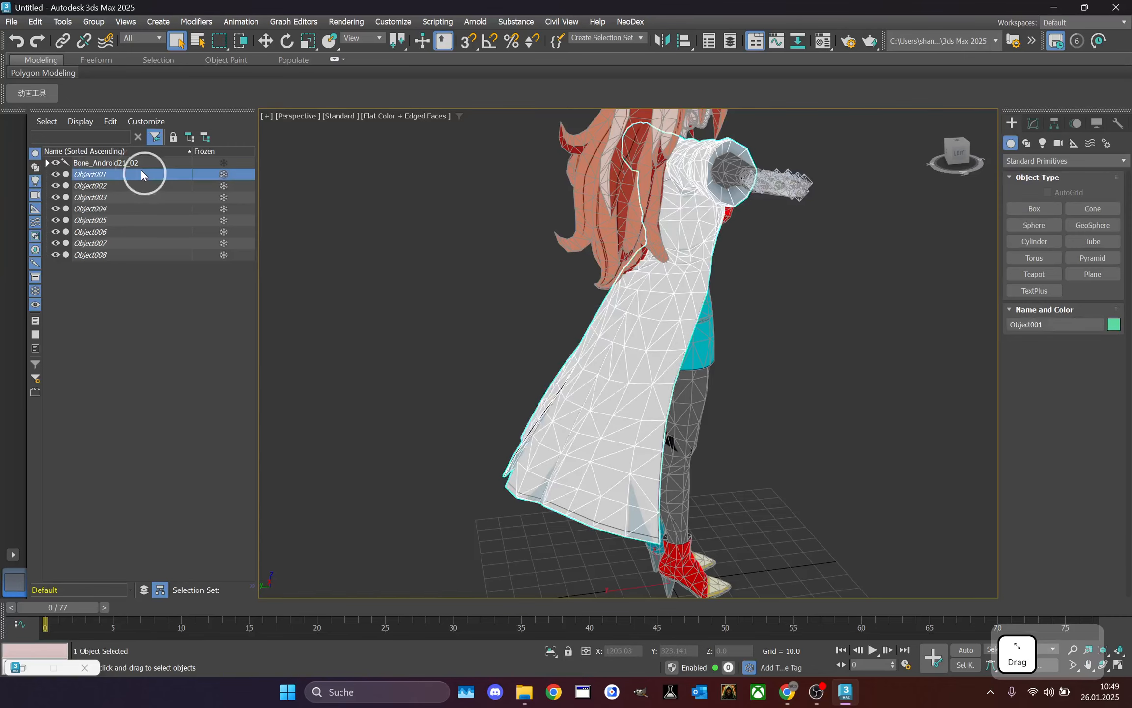
left_click_drag(961, 154, 860, 146)
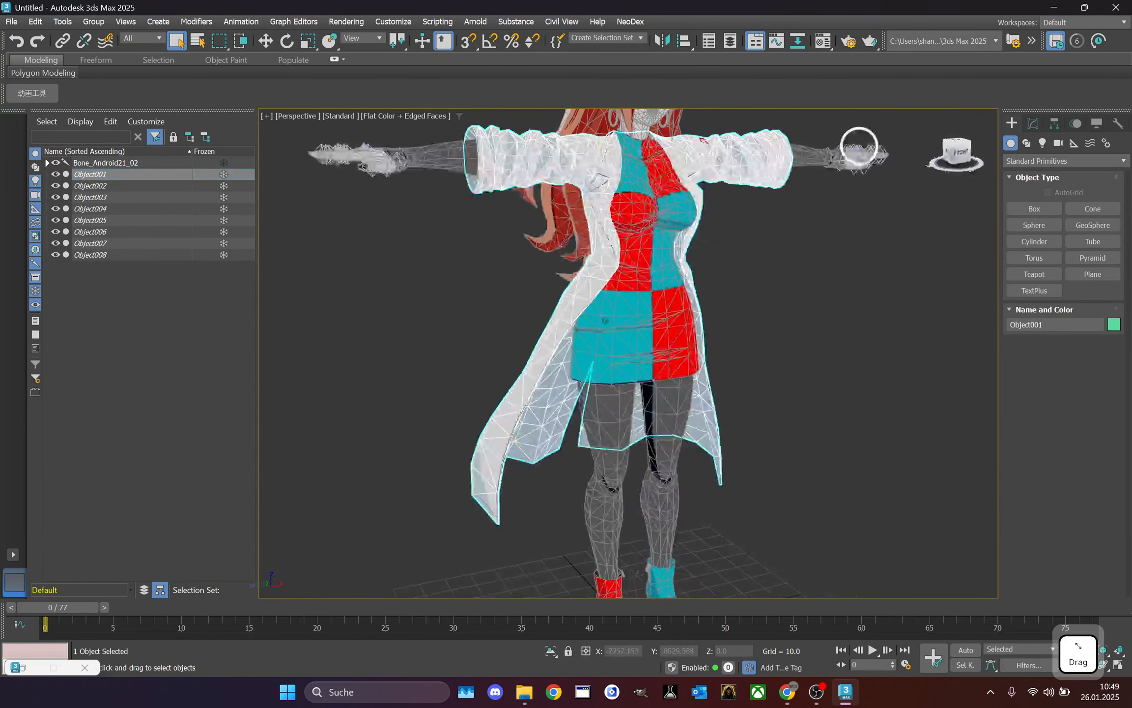
middle_click_drag(684, 224, 681, 322)
scroll(678, 320, "down", 1)
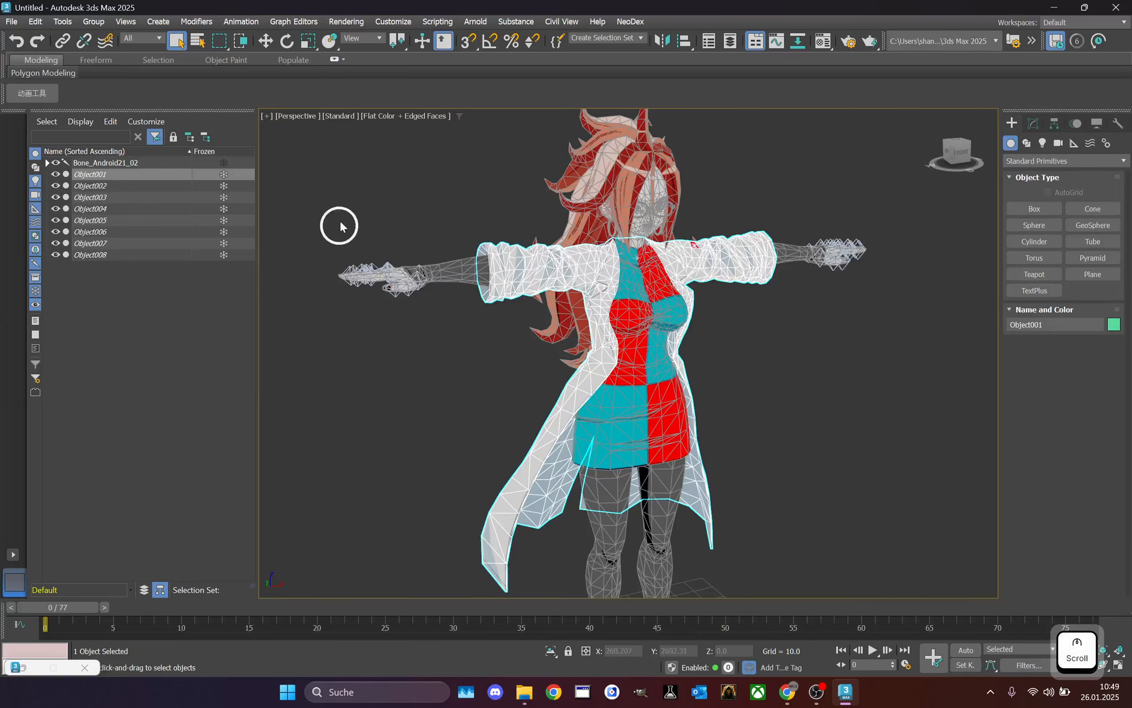
scroll(515, 168, "up", 1)
middle_click_drag(525, 228, 475, 203)
scroll(508, 166, "down", 2)
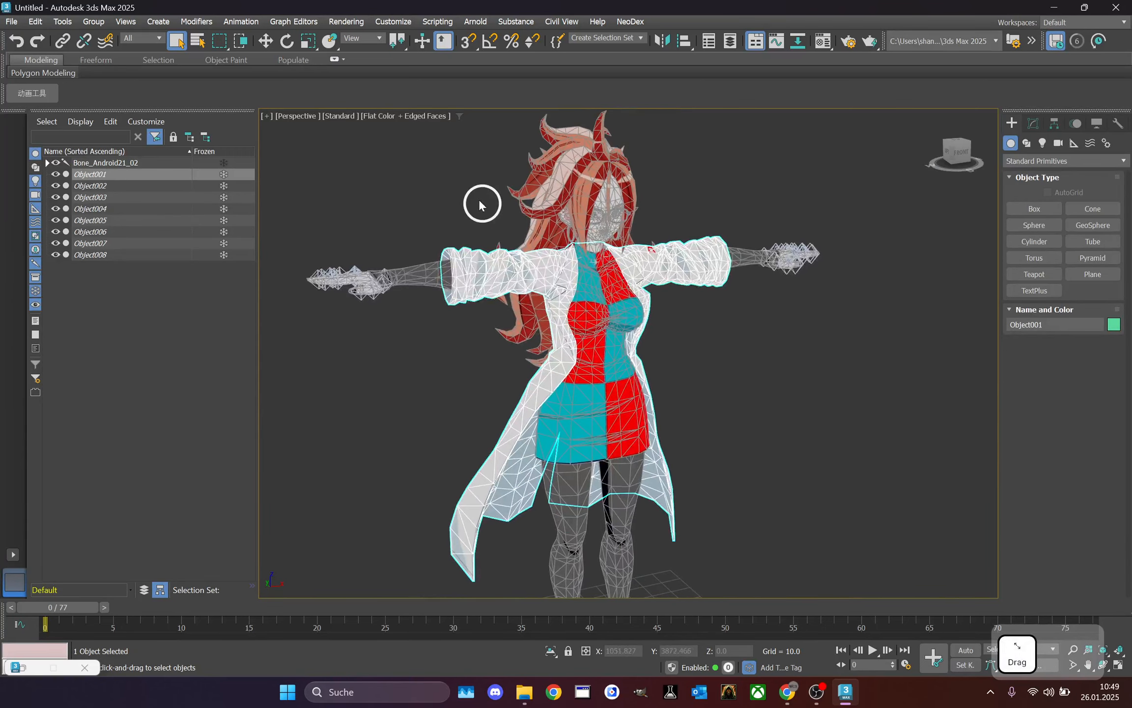
left_click(946, 152)
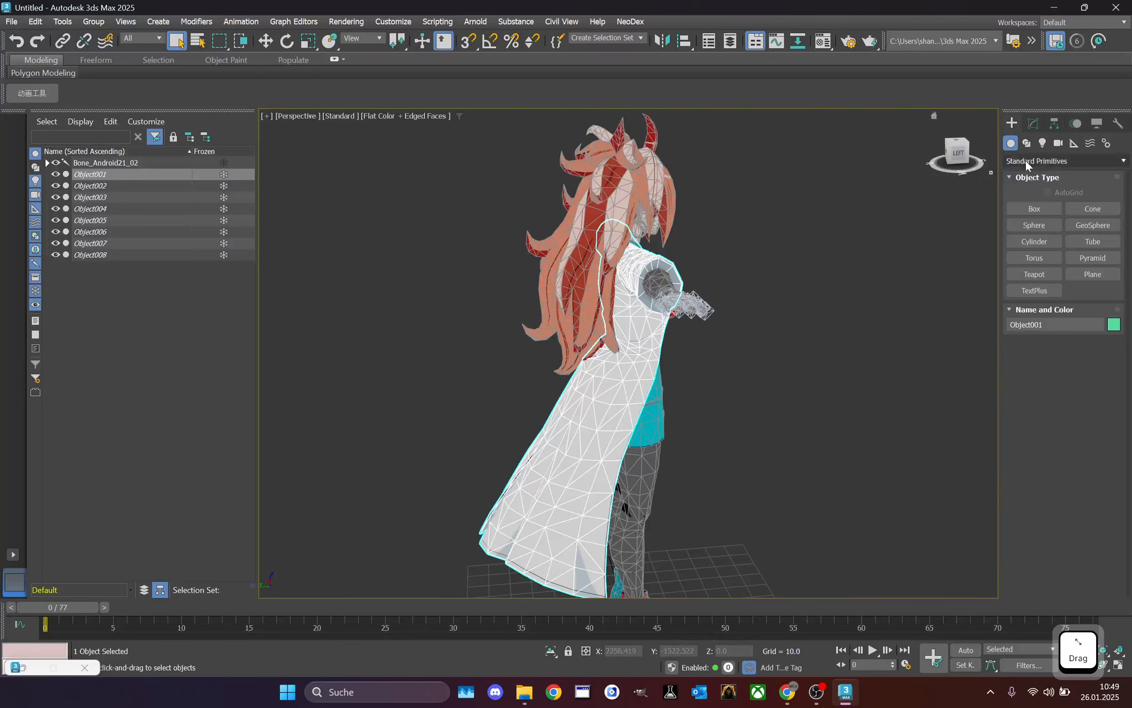
key("shift+z")
right_click(779, 189)
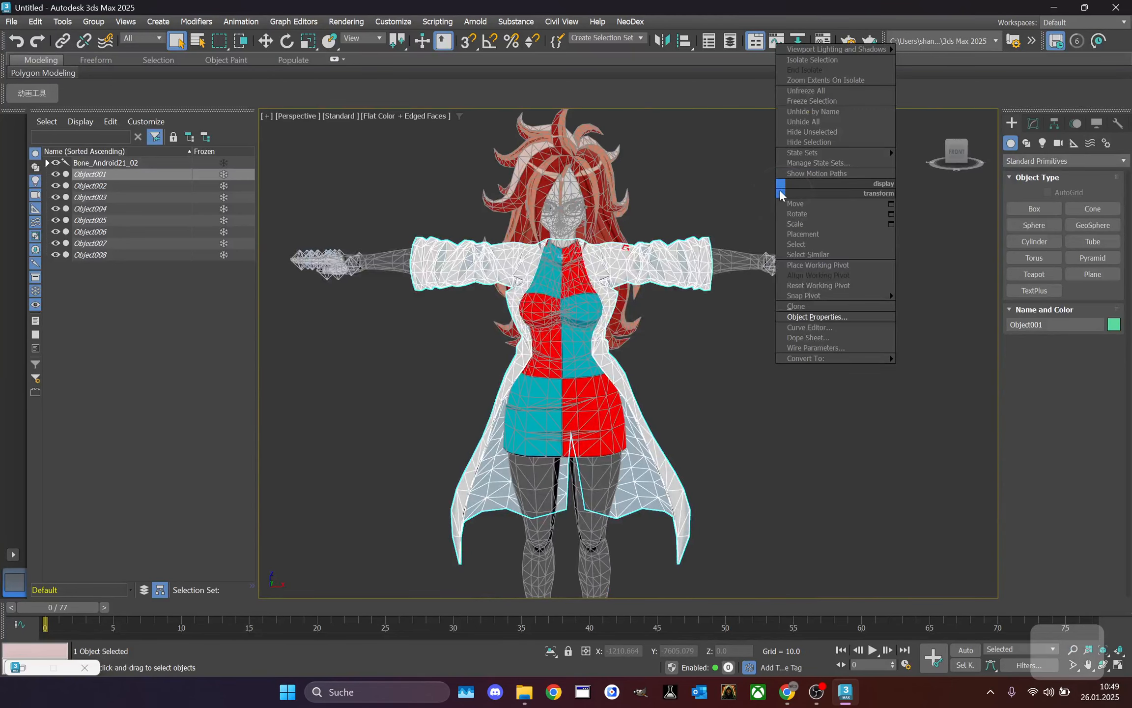
left_click(801, 60)
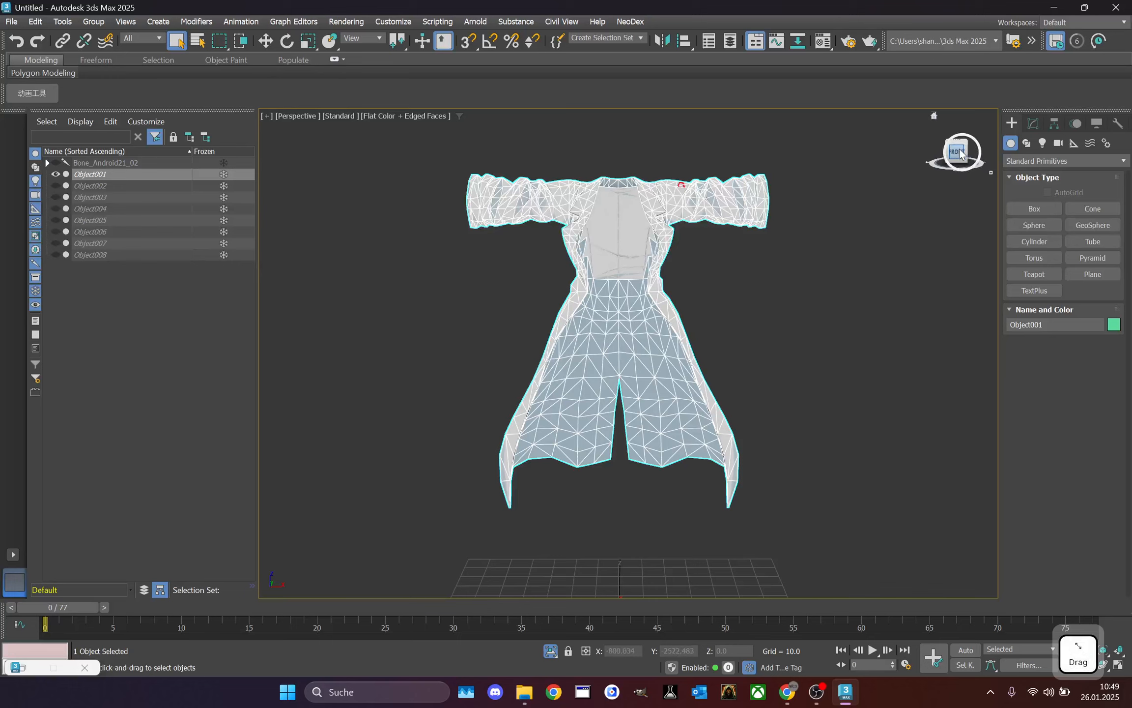
- Restore the four-viewport layout and maximize the Front viewport in place of the Perspective one
left_click_drag(959, 147, 957, 152)
middle_click_drag(797, 254, 790, 205)
scroll(644, 268, "up", 3)
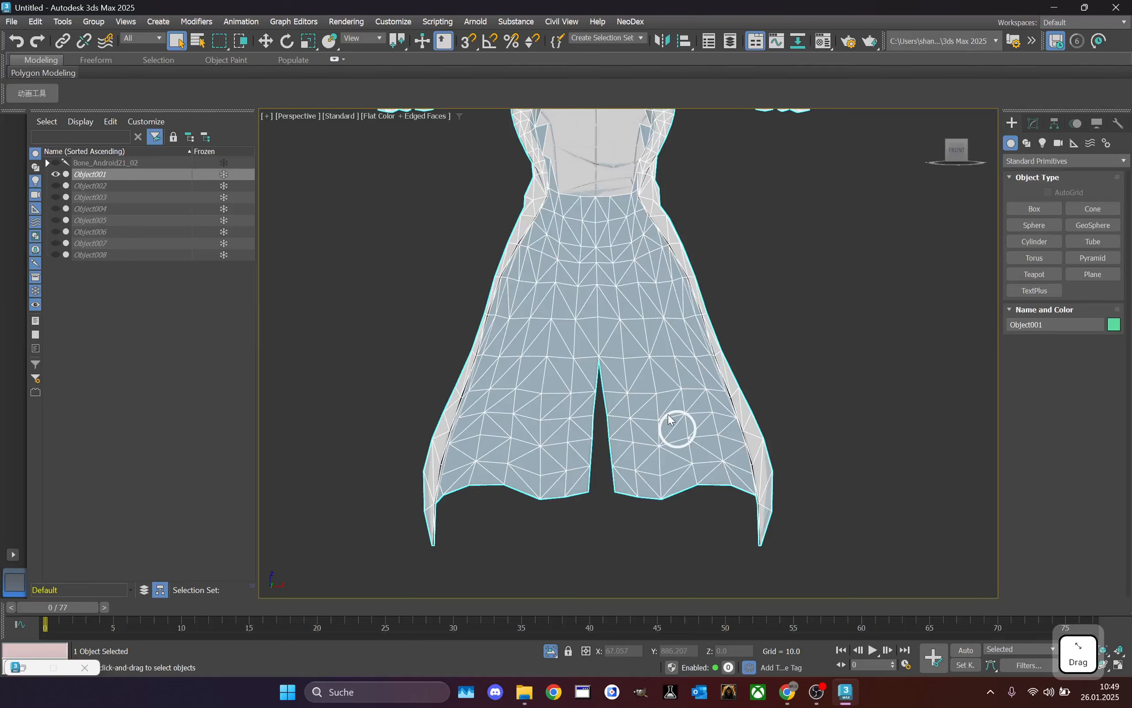
left_click(273, 120)
left_click(284, 129)
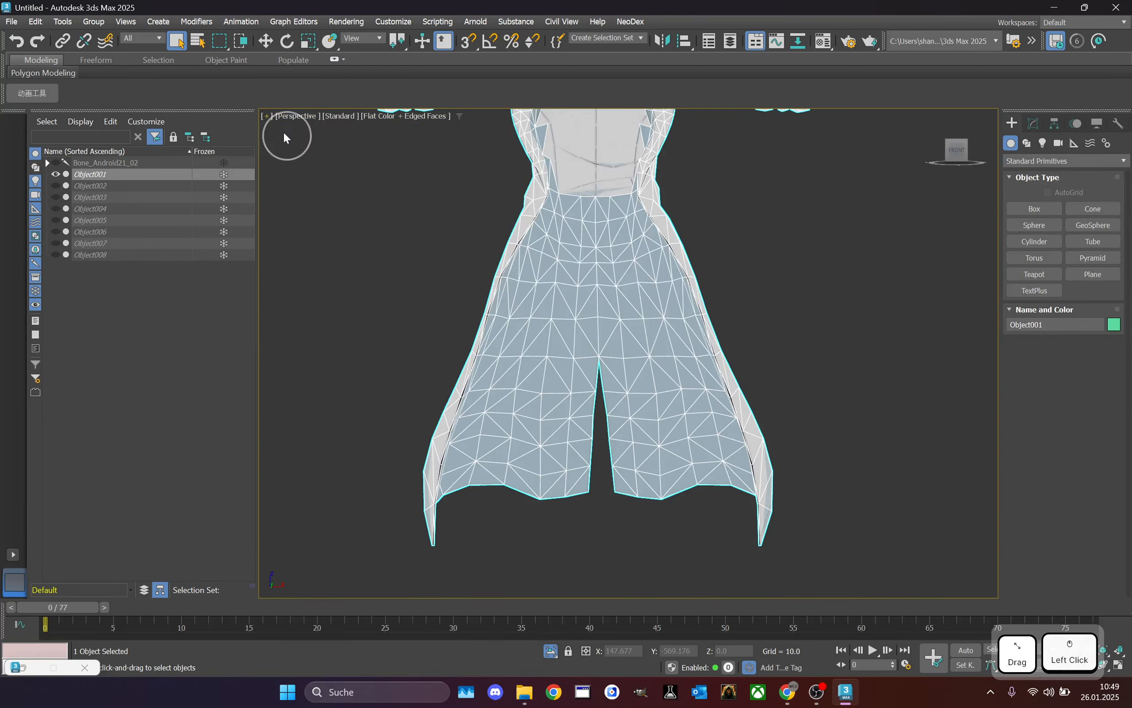
left_click(637, 116)
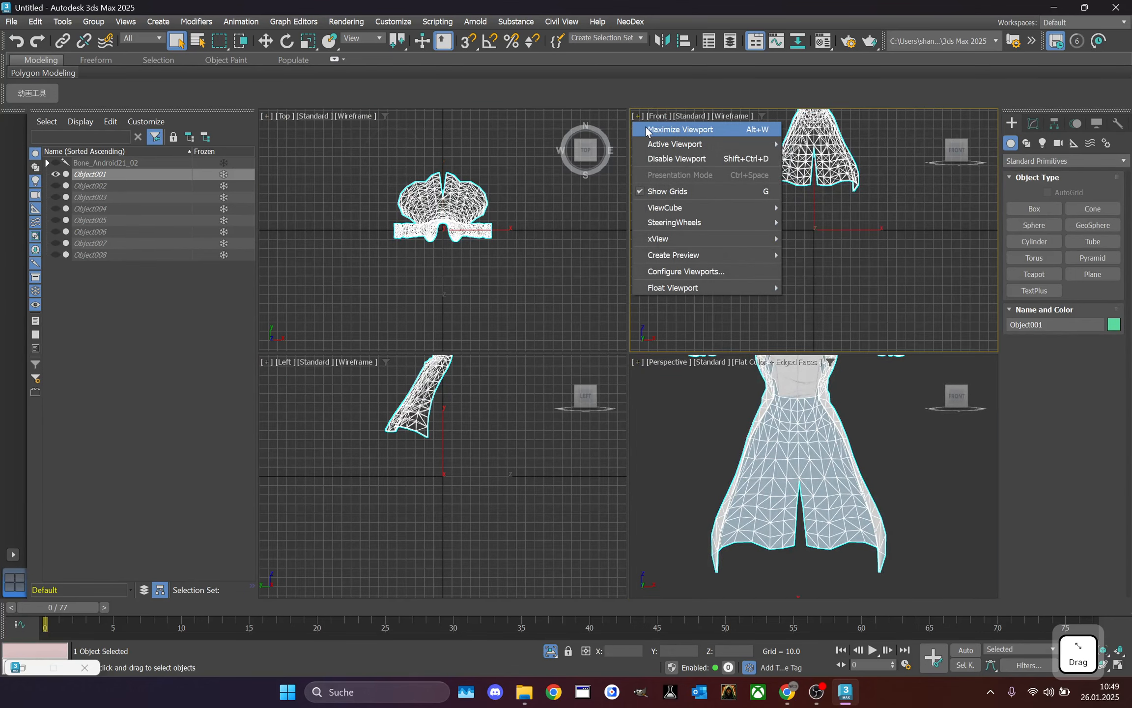
left_click(645, 126)
- Frame the coat's skirt in the Front view and open the Bone Tools
middle_click_drag(614, 218, 614, 330)
scroll(614, 295, "up", 6)
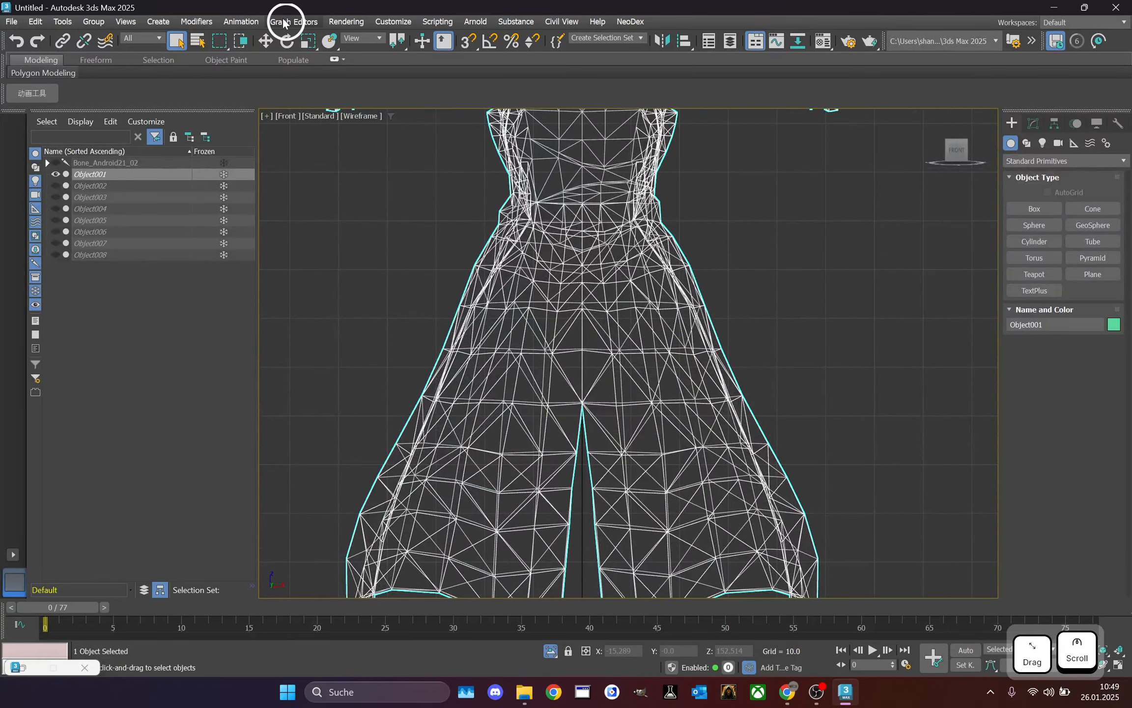
left_click(240, 21)
left_click(256, 319)
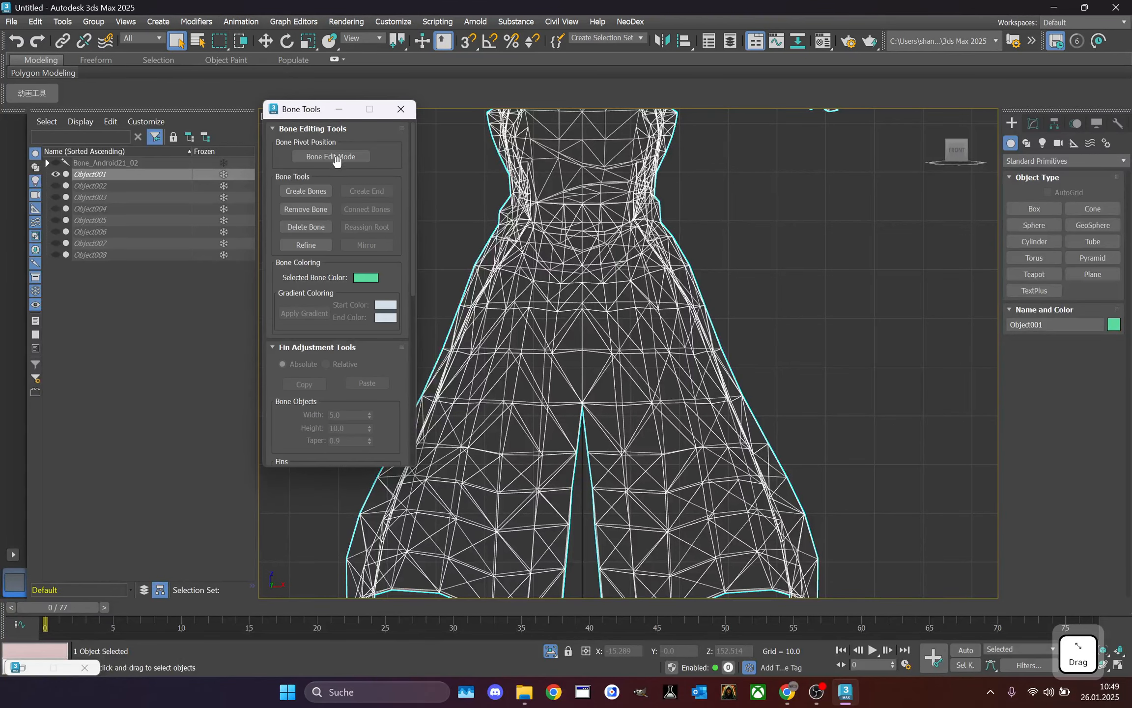
- Start a bone chain just below the coat's waist and draw its first three bones down to mid-skirt along the mesh lines
left_click(302, 193)
scroll(608, 290, "up", 2)
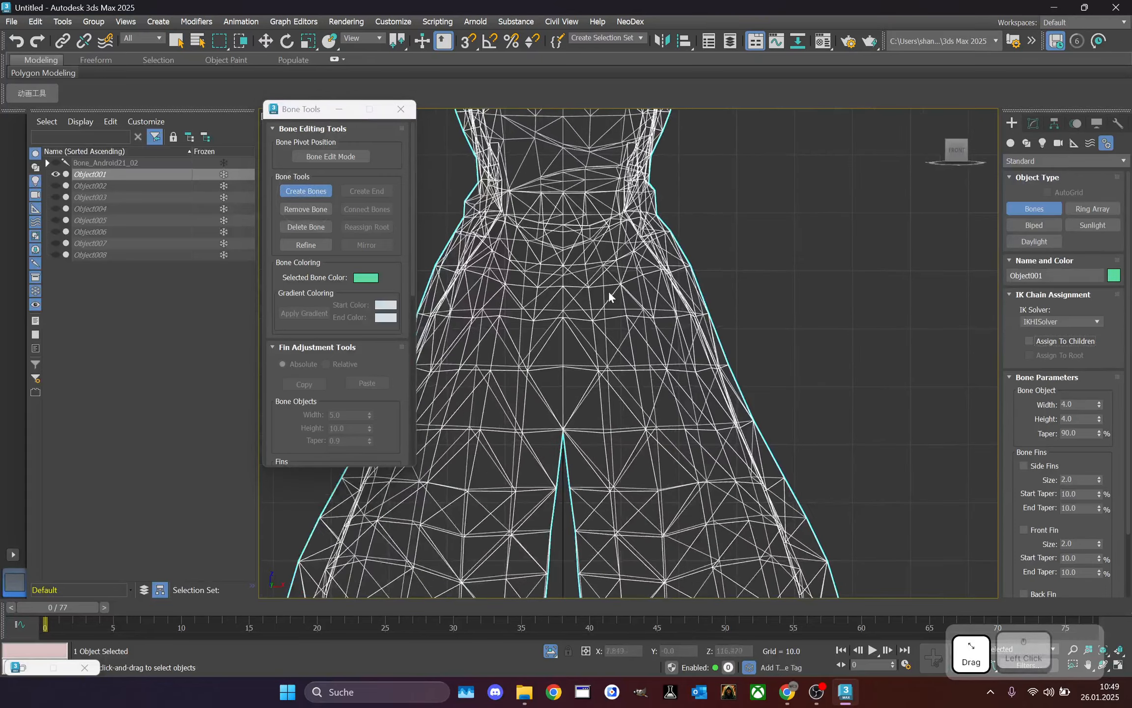
middle_click_drag(587, 256, 587, 212)
scroll(588, 214, "down", 1)
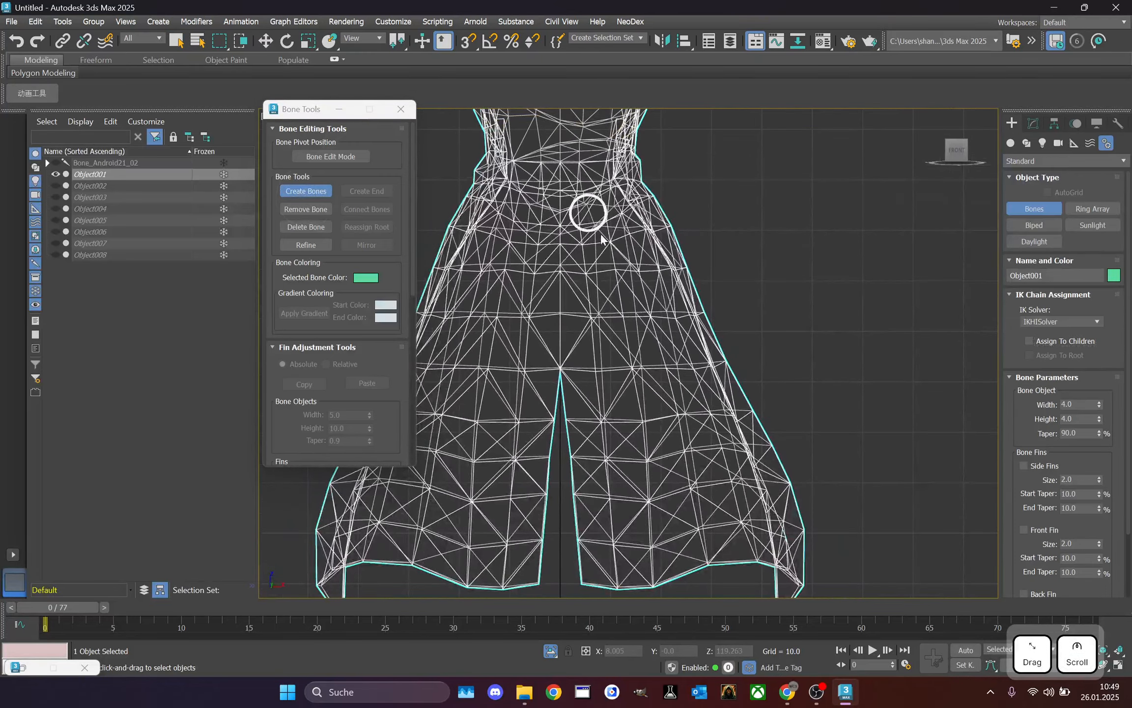
scroll(608, 213, "up", 1)
left_click(607, 217)
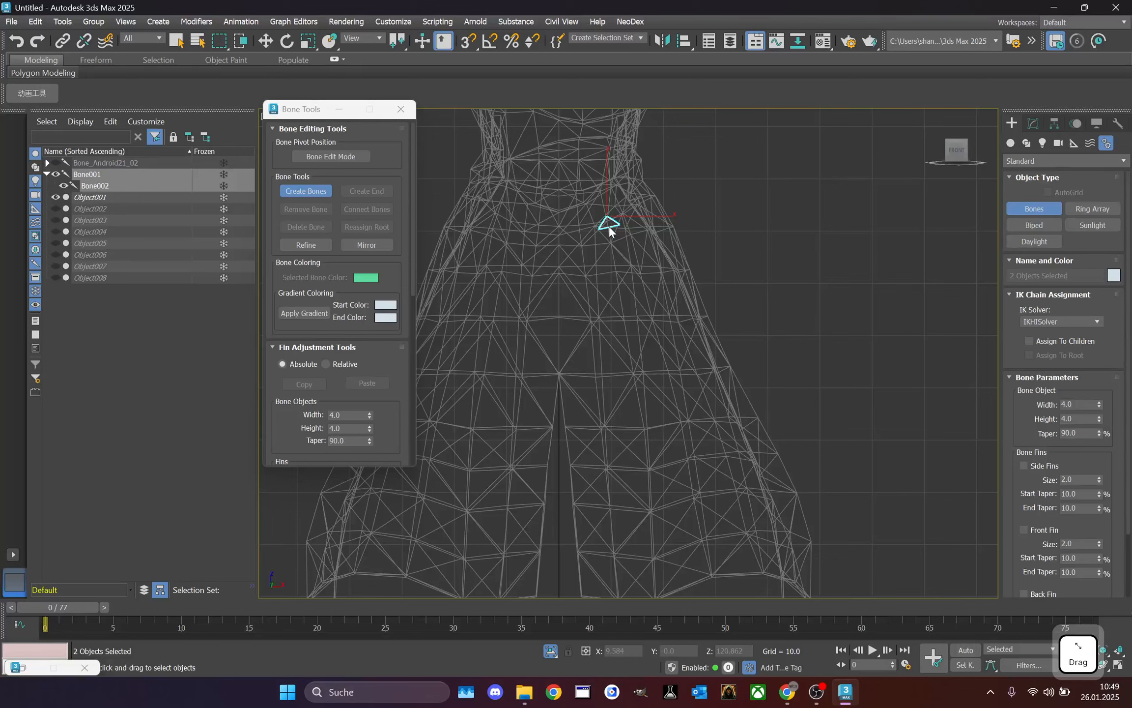
left_click(609, 228)
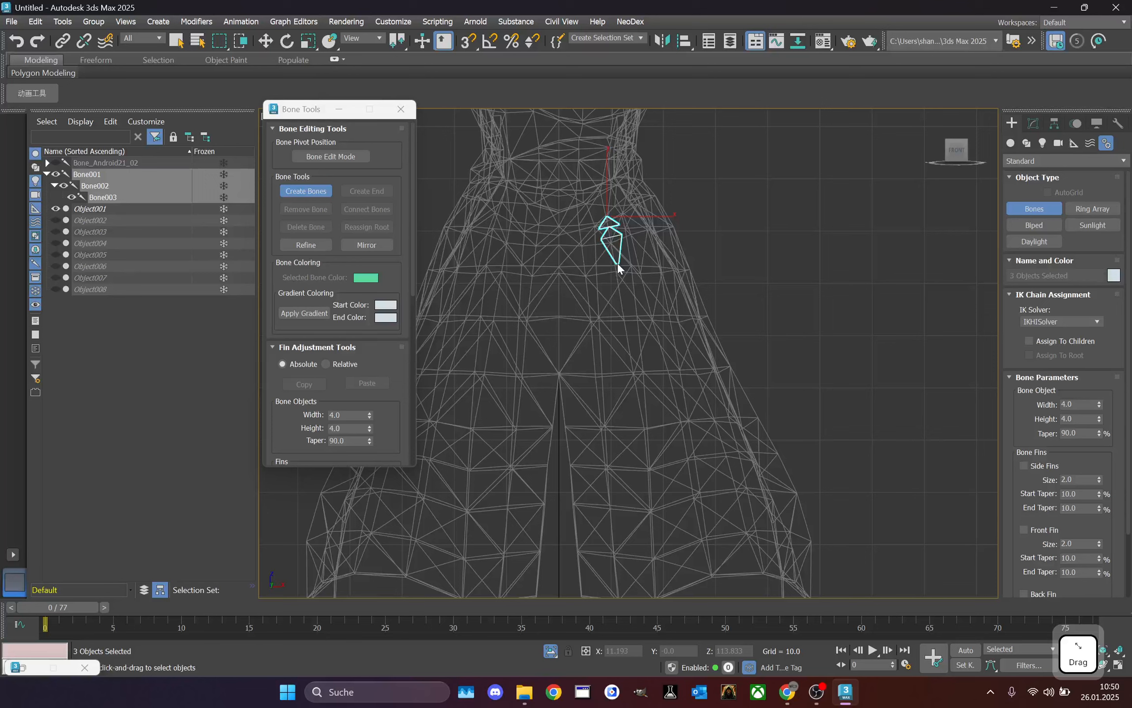
left_click(618, 267)
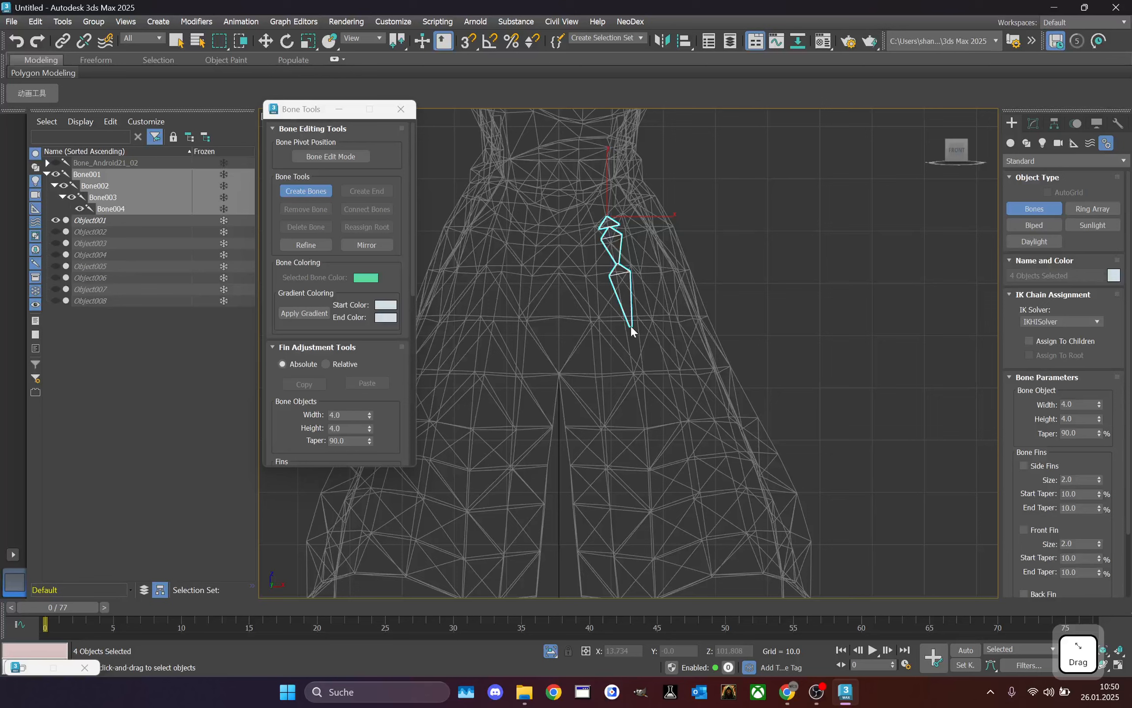
left_click(630, 322)
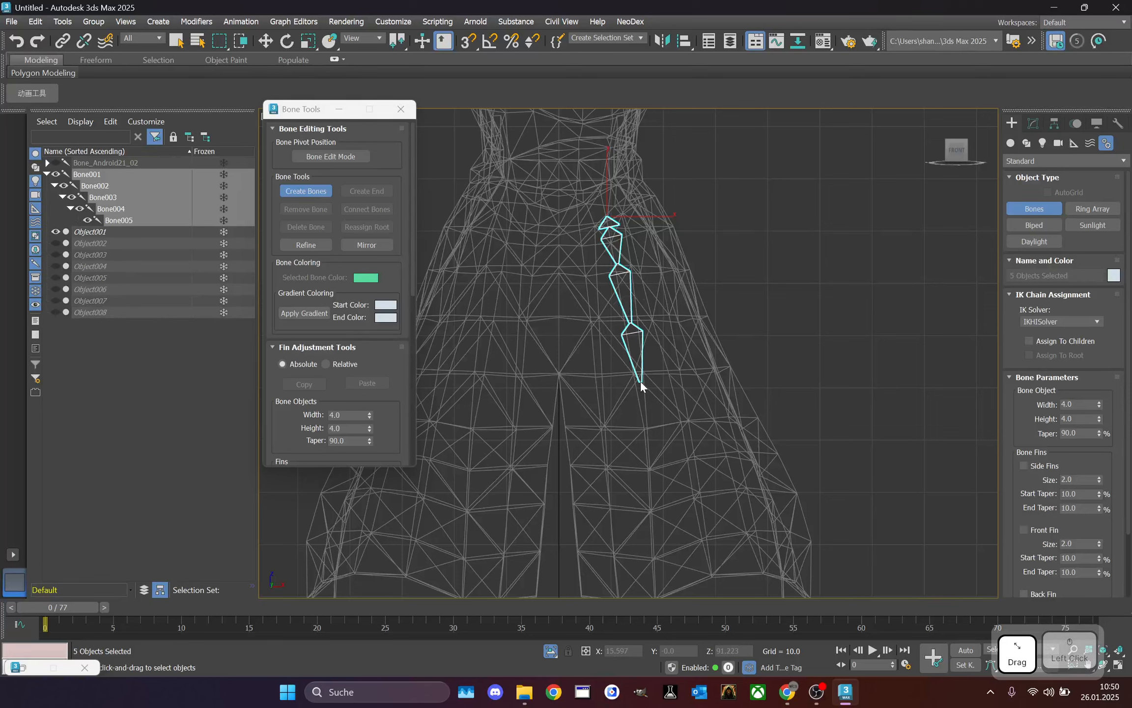
- Extend the bone chain with three more bones down to the skirt's hem and finish it with an end bone
left_click(648, 423)
middle_click_drag(647, 422, 655, 366)
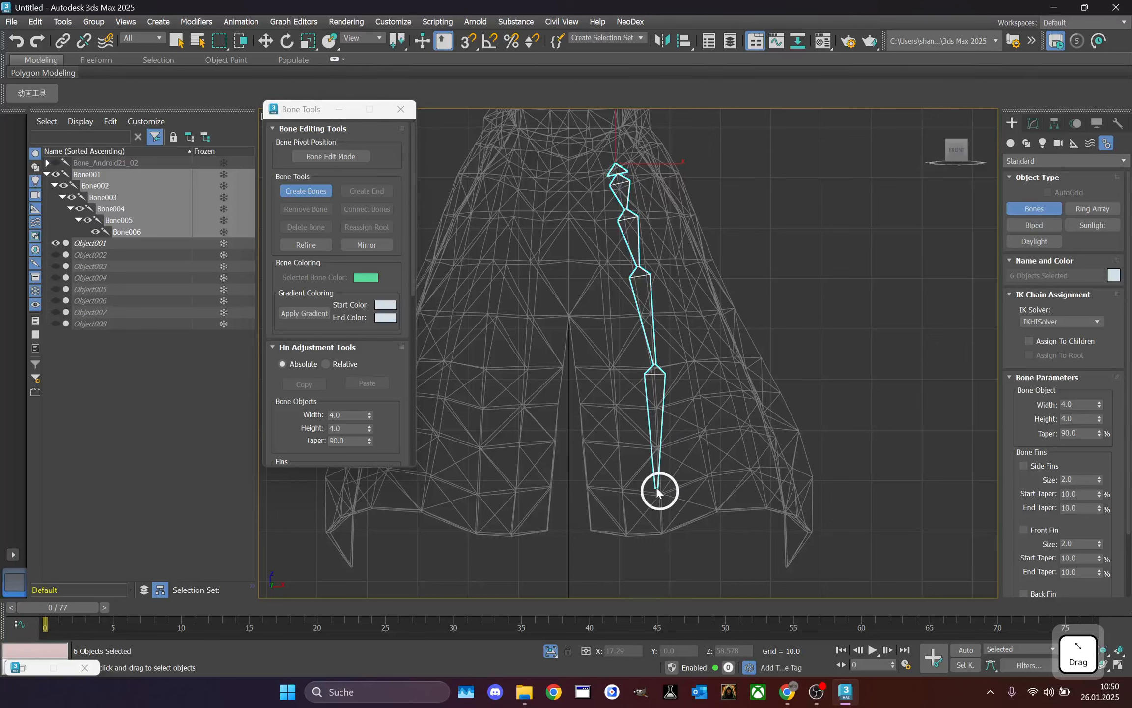
left_click(666, 449)
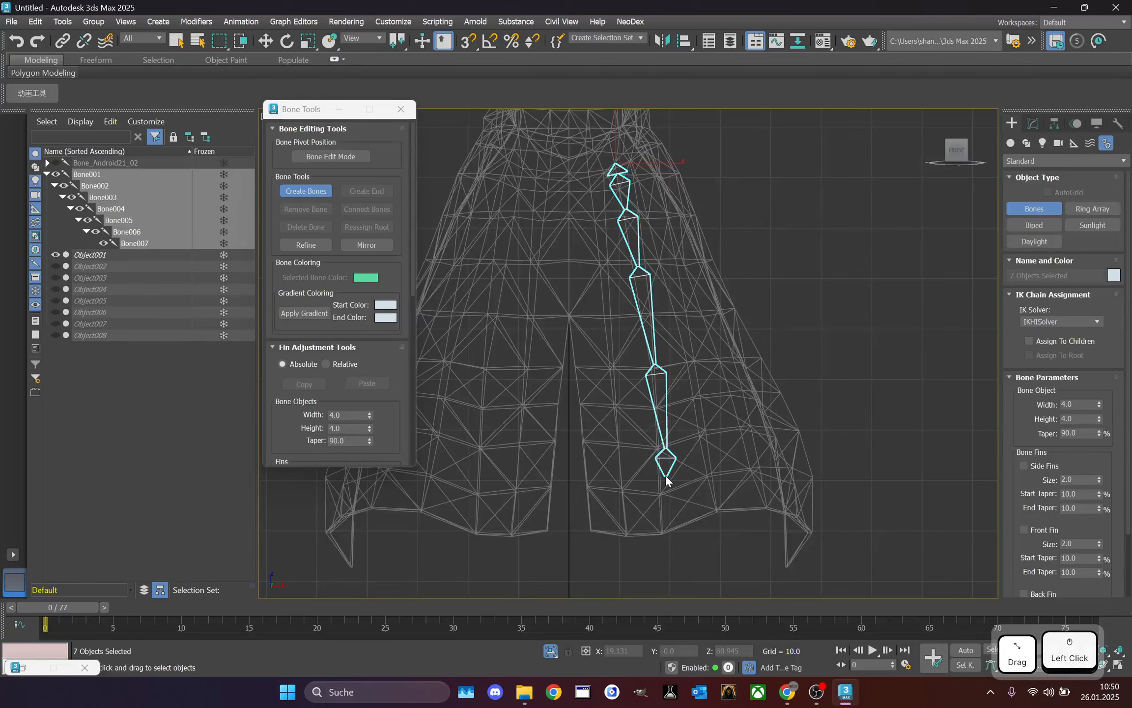
left_click(673, 507)
right_click(676, 532)
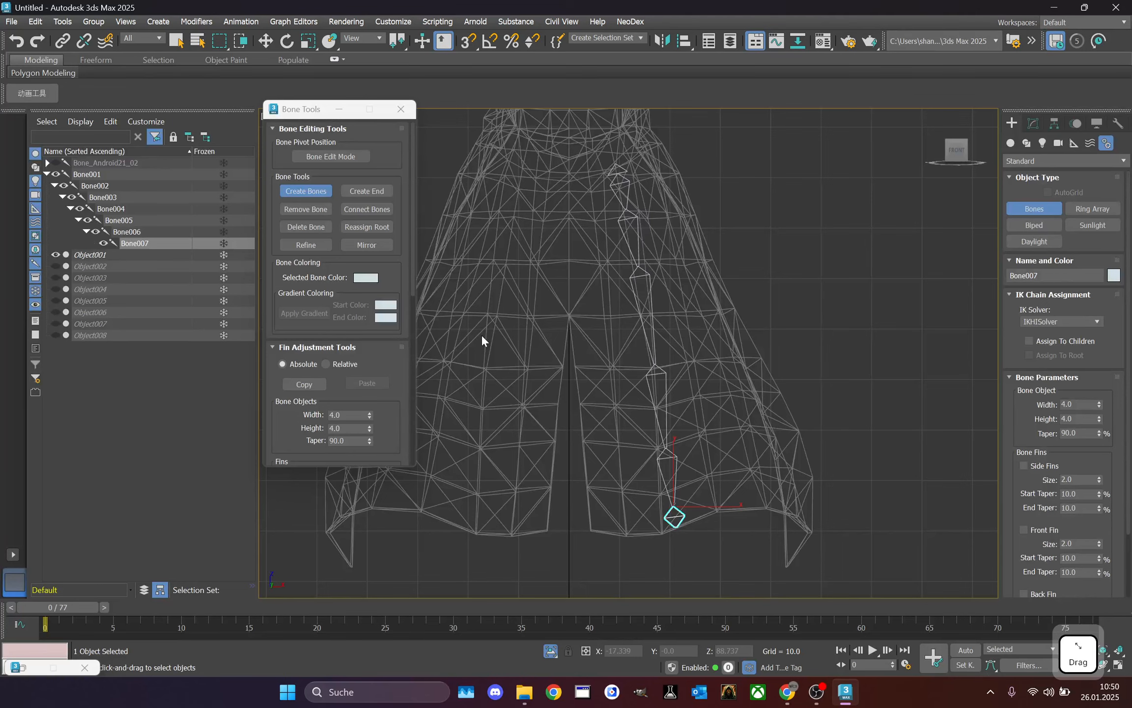
left_click(294, 194)
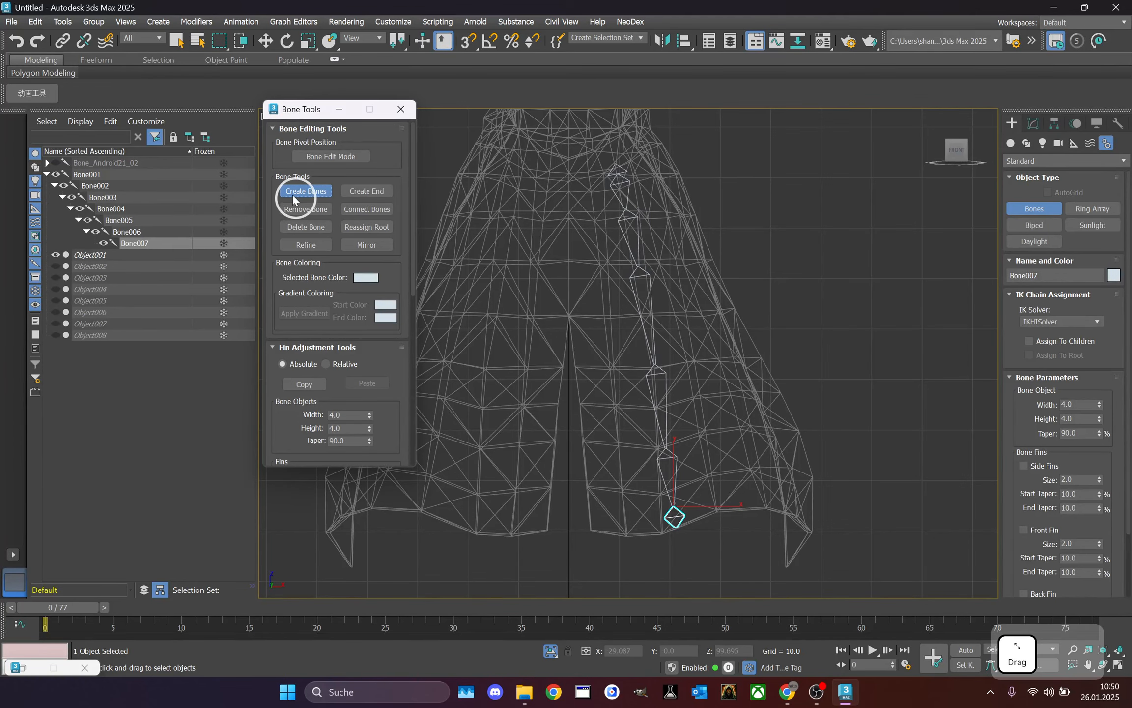
- Examine the bone chain's depth relative to the coat from the side
scroll(706, 216, "up", 1)
scroll(667, 202, "down", 1)
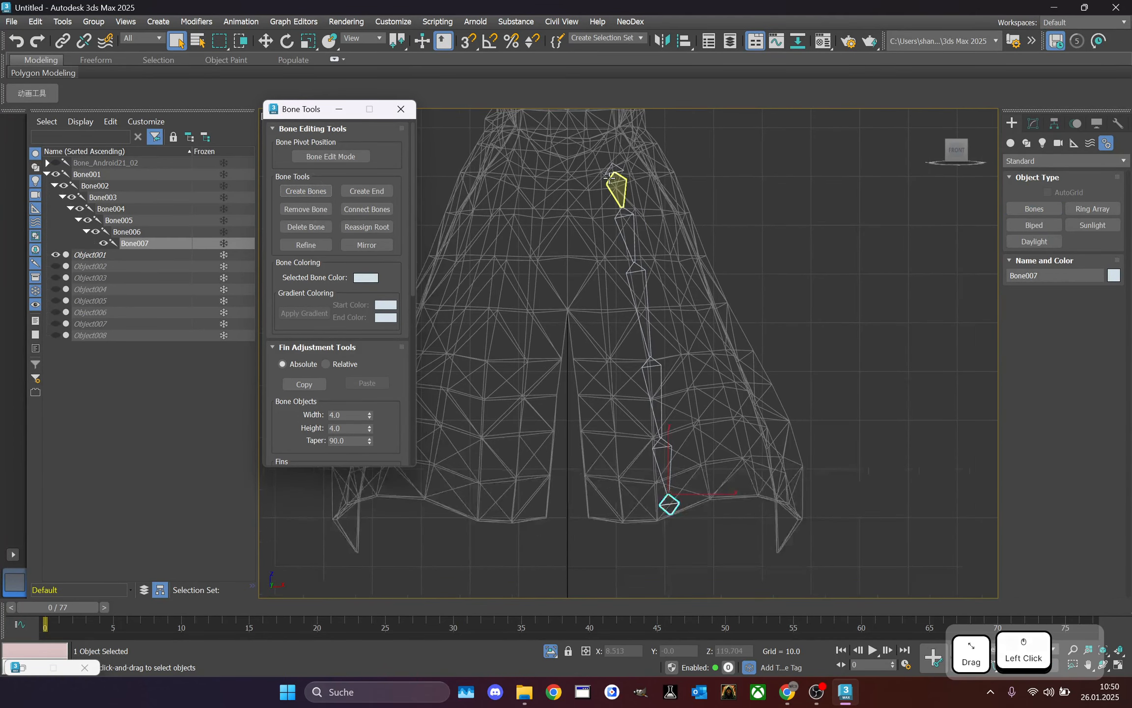
left_click_drag(959, 151, 918, 157)
left_click(961, 153)
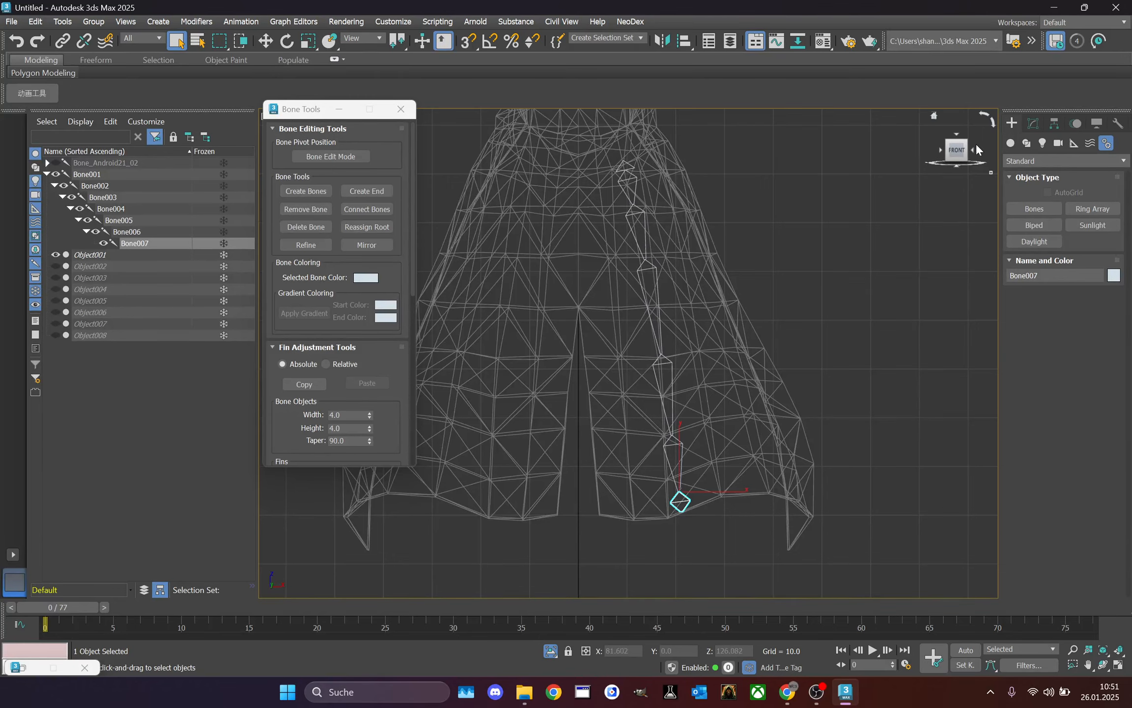
left_click_drag(975, 143, 605, 266)
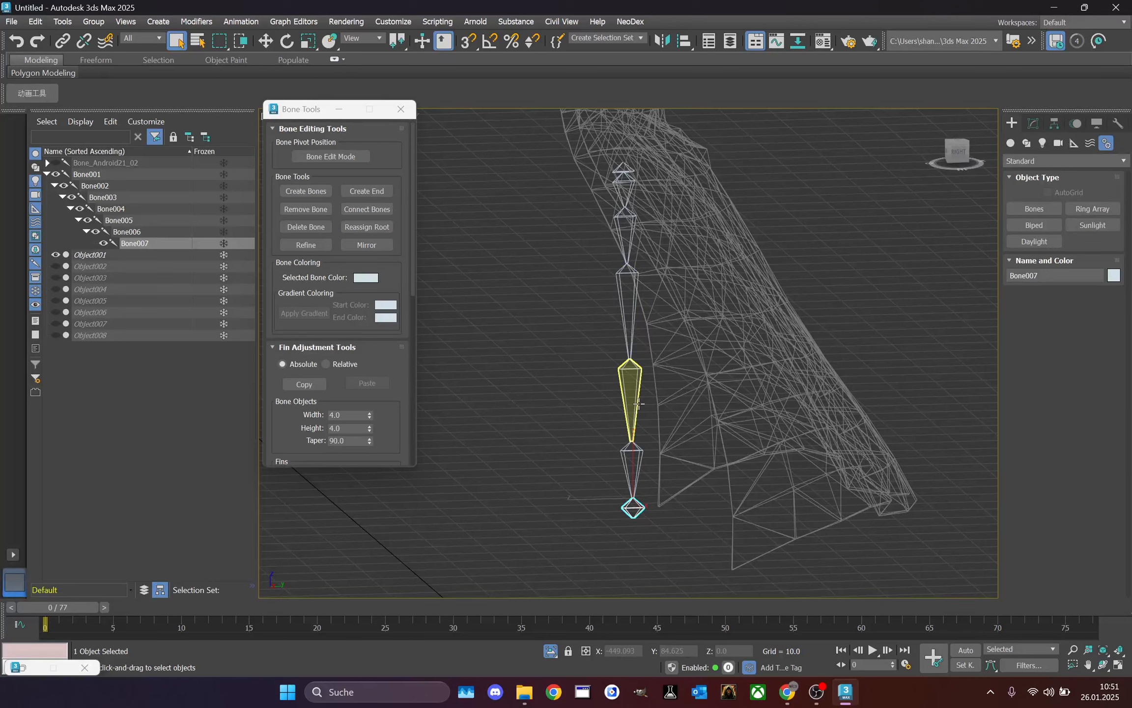
left_click(958, 153)
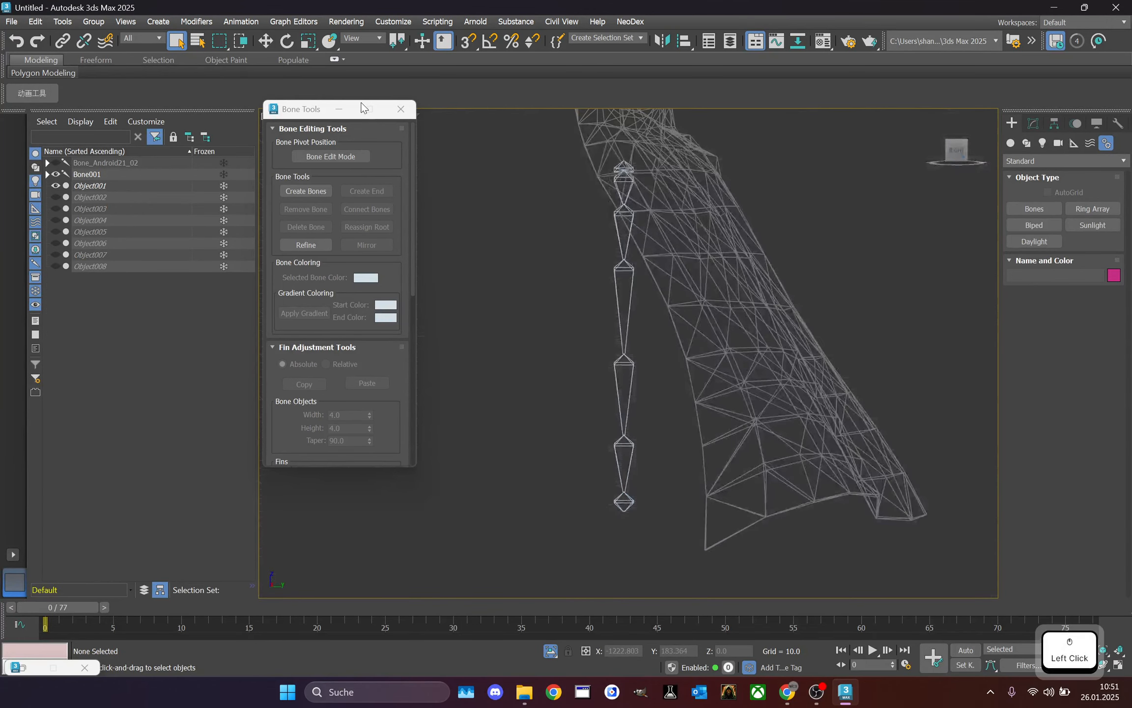
- Minimize Bone Tools and maximize the Perspective viewport in place of the side-on wireframe view
left_click(339, 109)
left_click(267, 116)
left_click(295, 130)
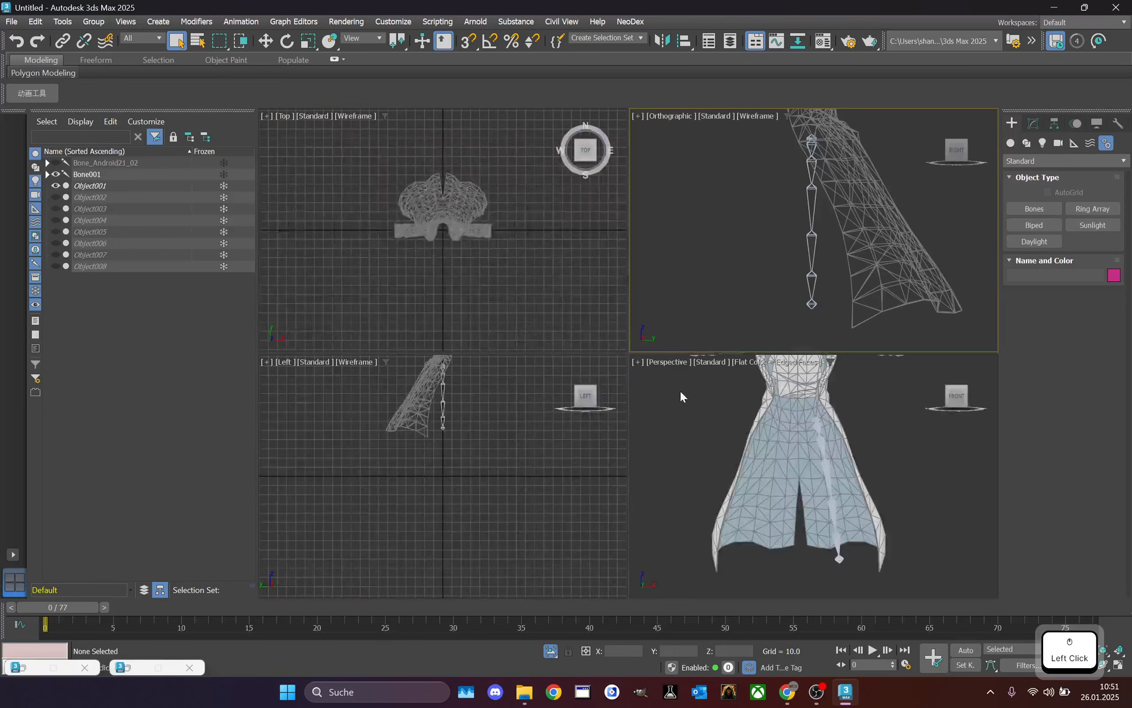
left_click(637, 363)
left_click(663, 376)
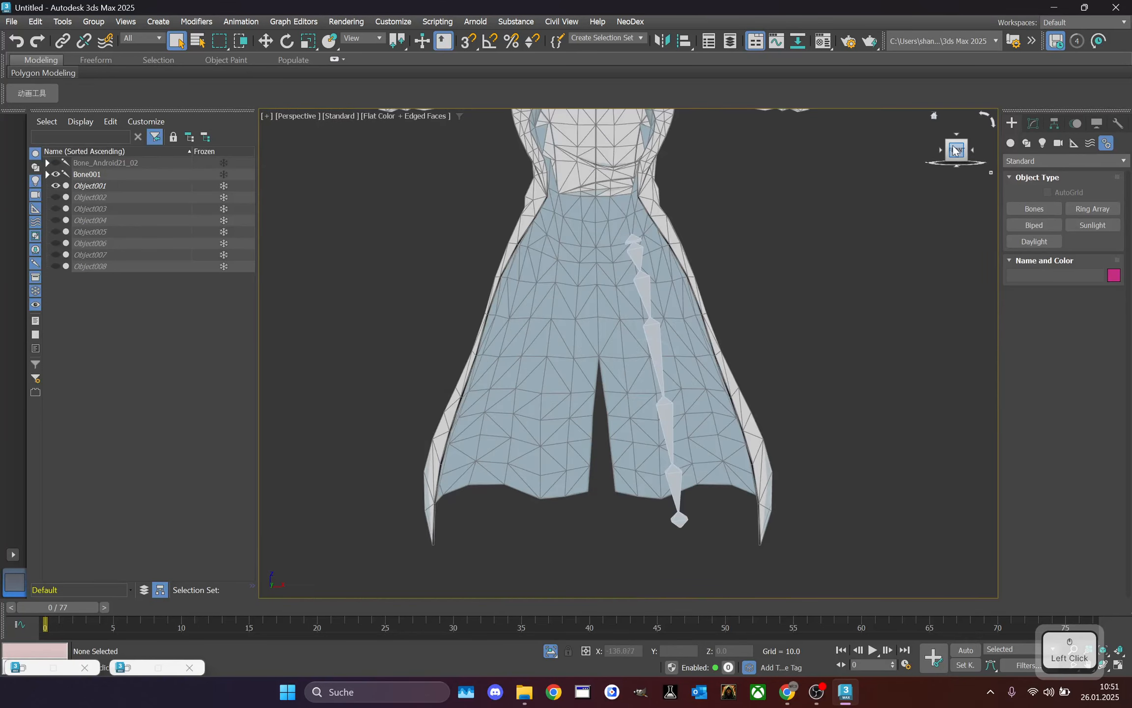
- Select the whole bone chain from Bone001 to Bone007 and move it along Y so its top meets the back of the coat's waist
left_click_drag(956, 153, 846, 175)
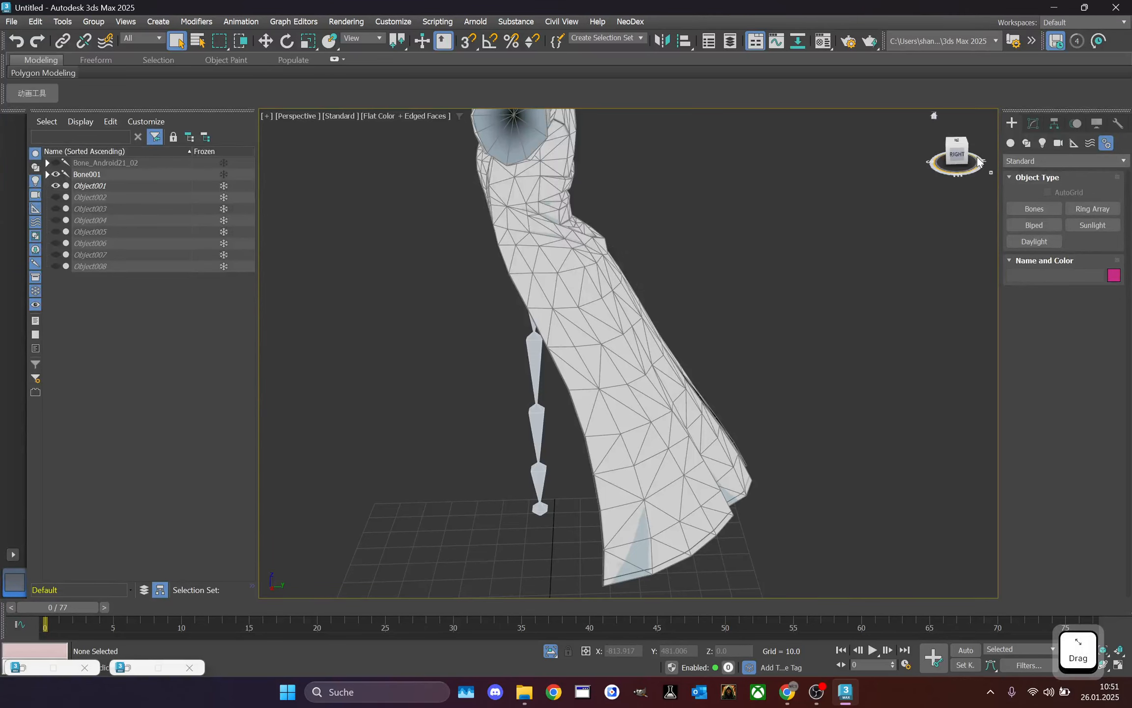
left_click(576, 256)
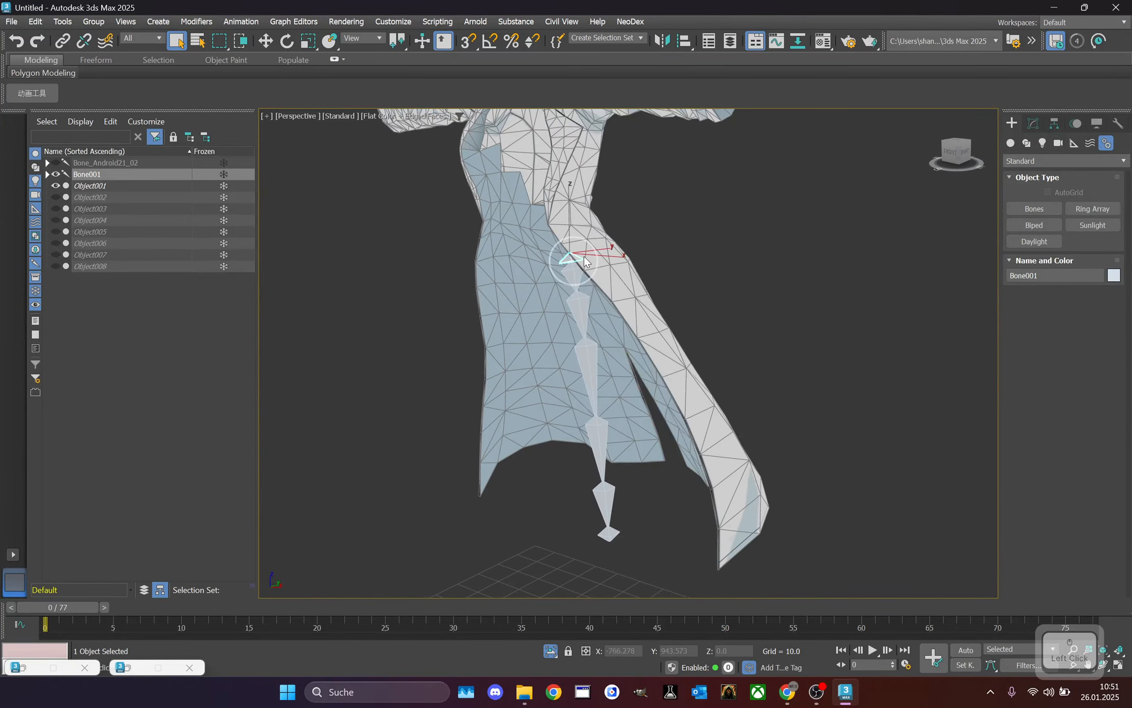
right_click(585, 259)
double_click(569, 258)
right_click(569, 255)
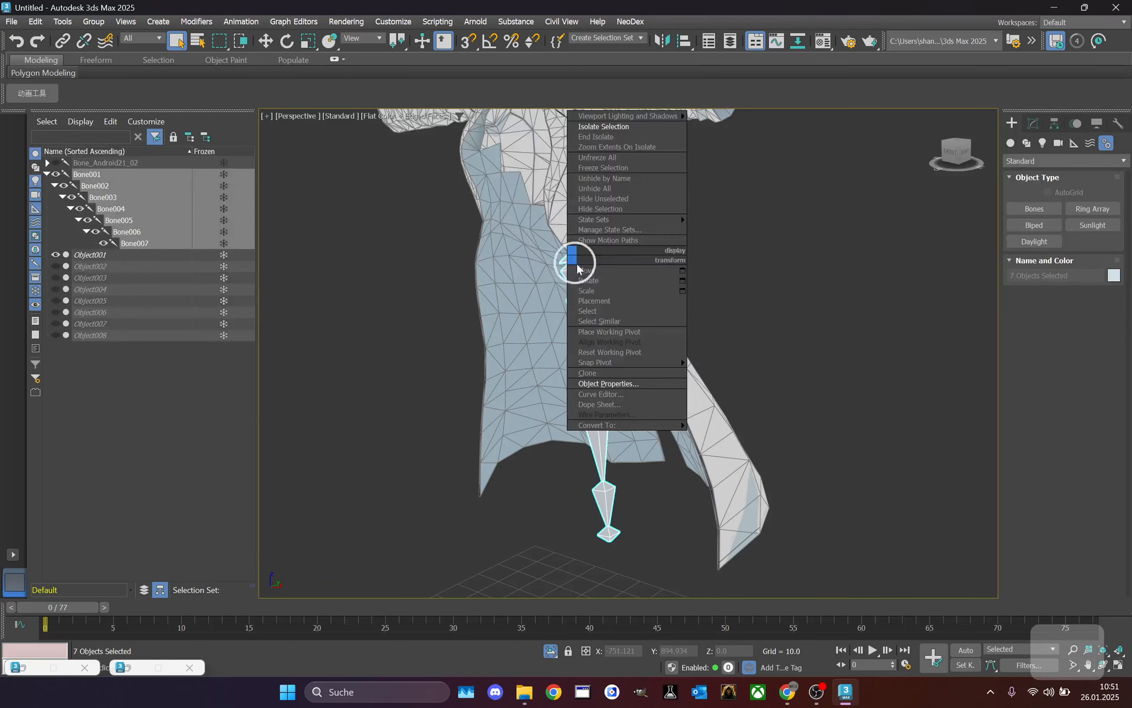
left_click(581, 268)
left_click(965, 153)
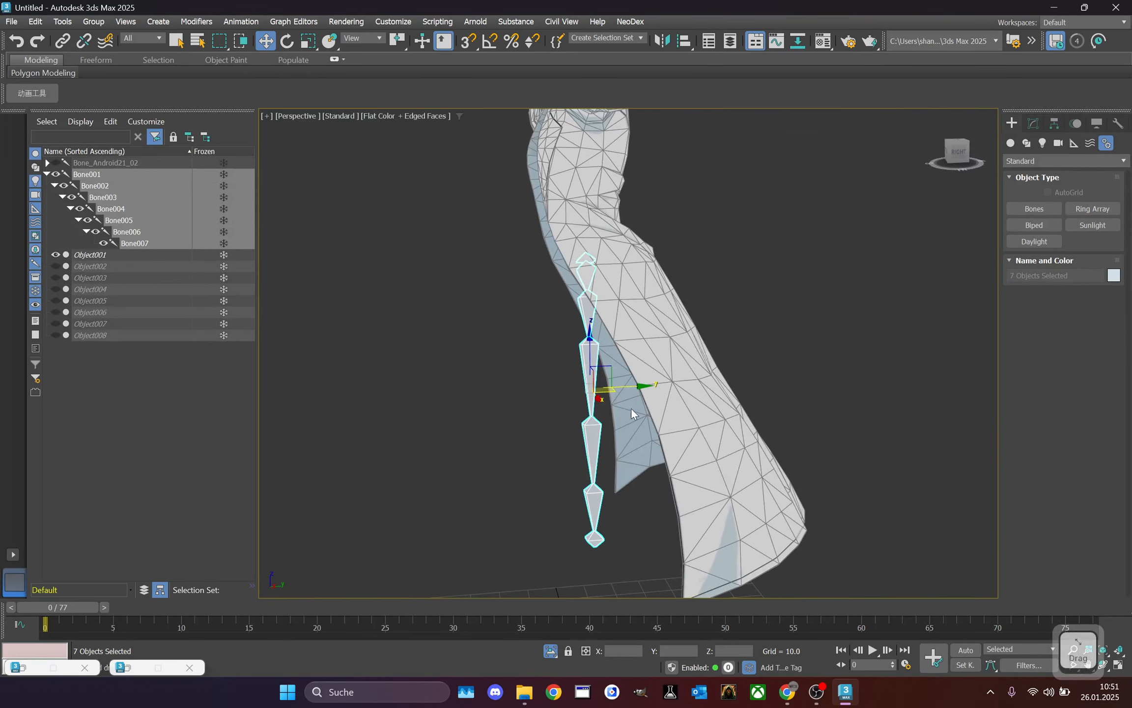
left_click_drag(636, 387, 723, 374)
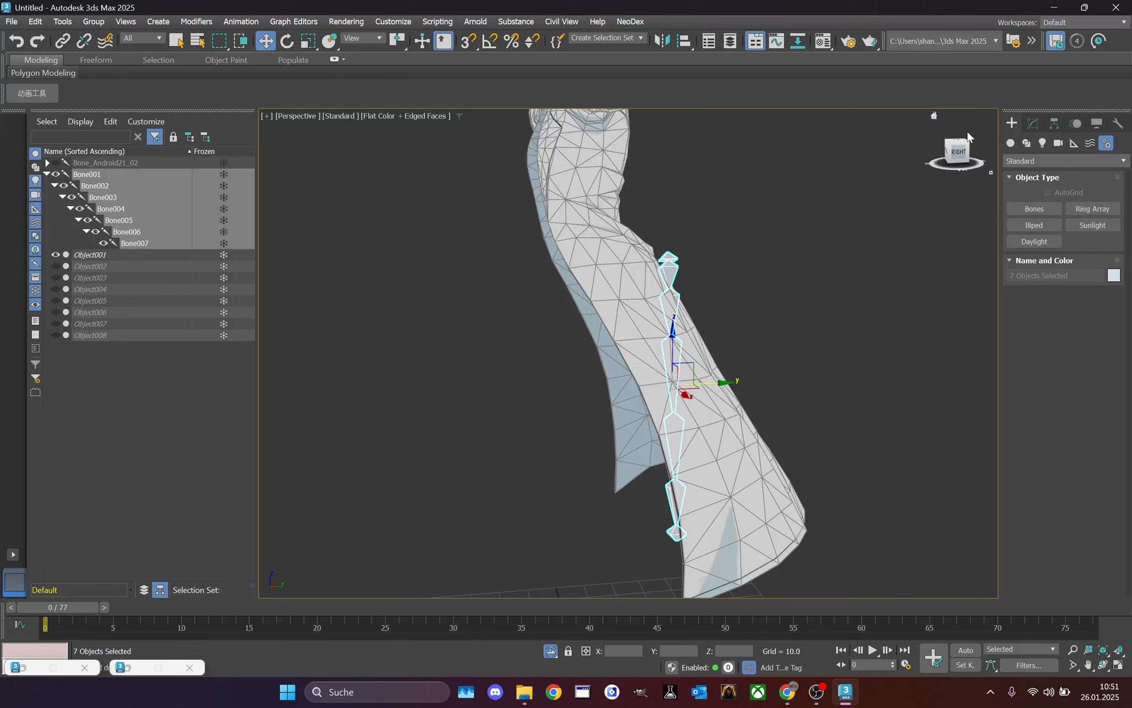
mouse_move(966, 136)
left_mouse_down()
mouse_move(944, 139)
mouse_move(958, 138)
left_mouse_up()
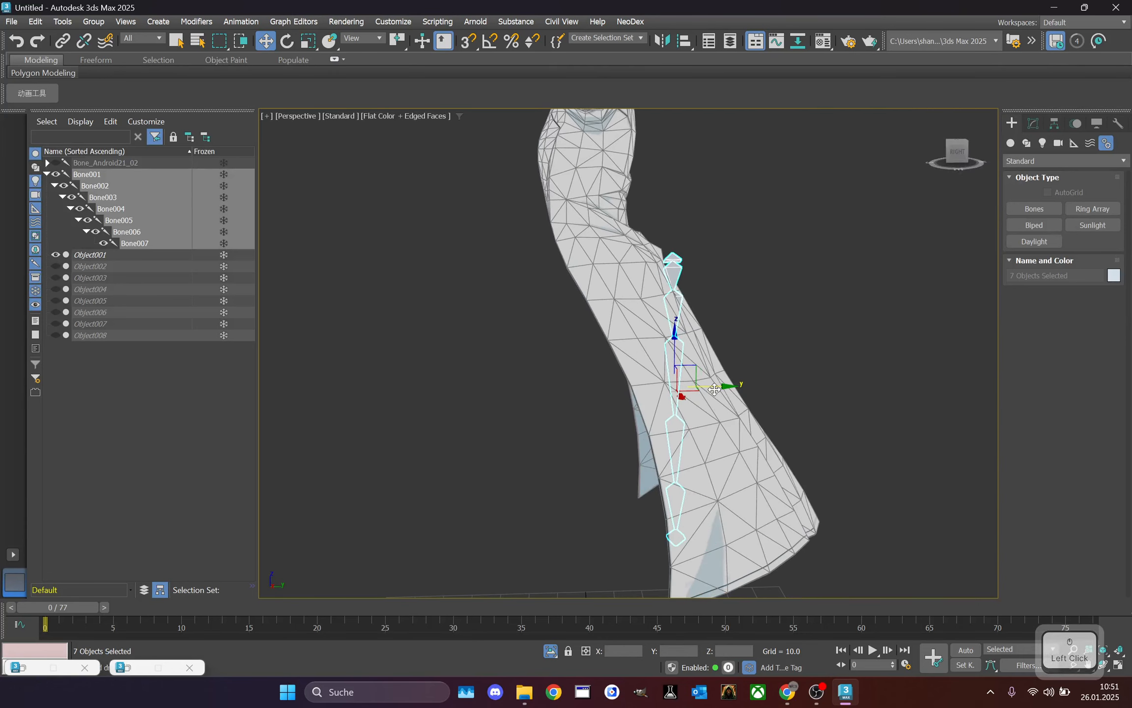
left_click_drag(721, 386, 708, 383)
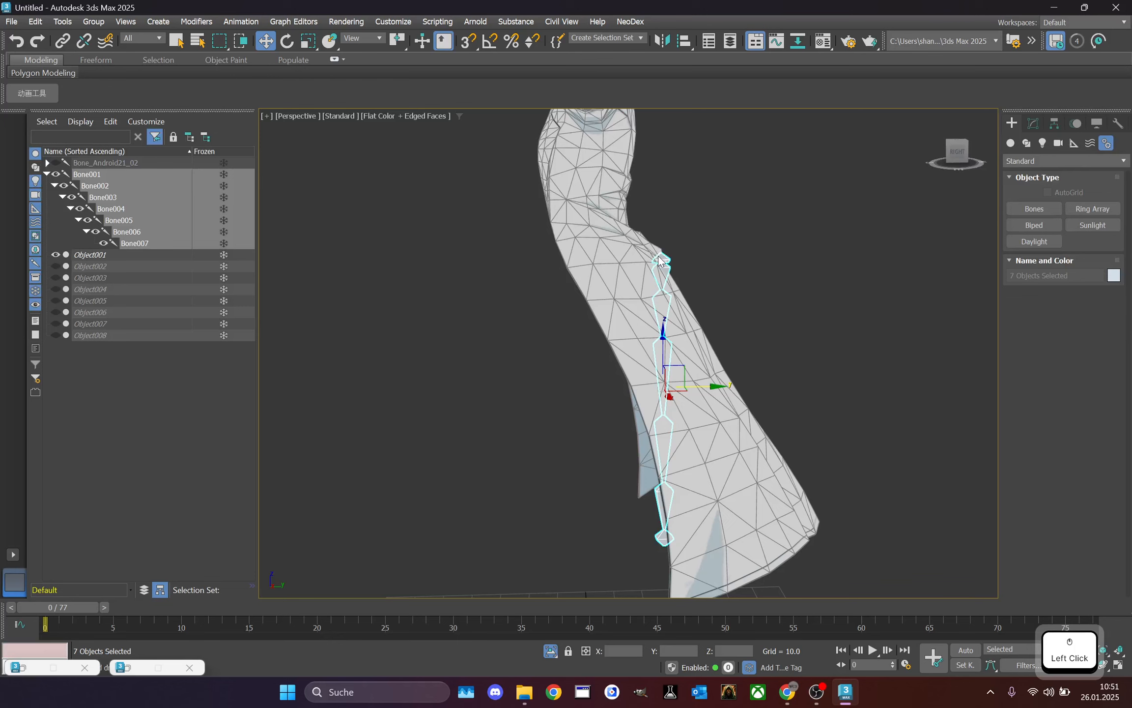
- Rotate the root bone Bone001 about X to tilt the chain toward the slope of the coat's back, checking it from behind
left_click(659, 260)
right_click(662, 252)
left_click(678, 290)
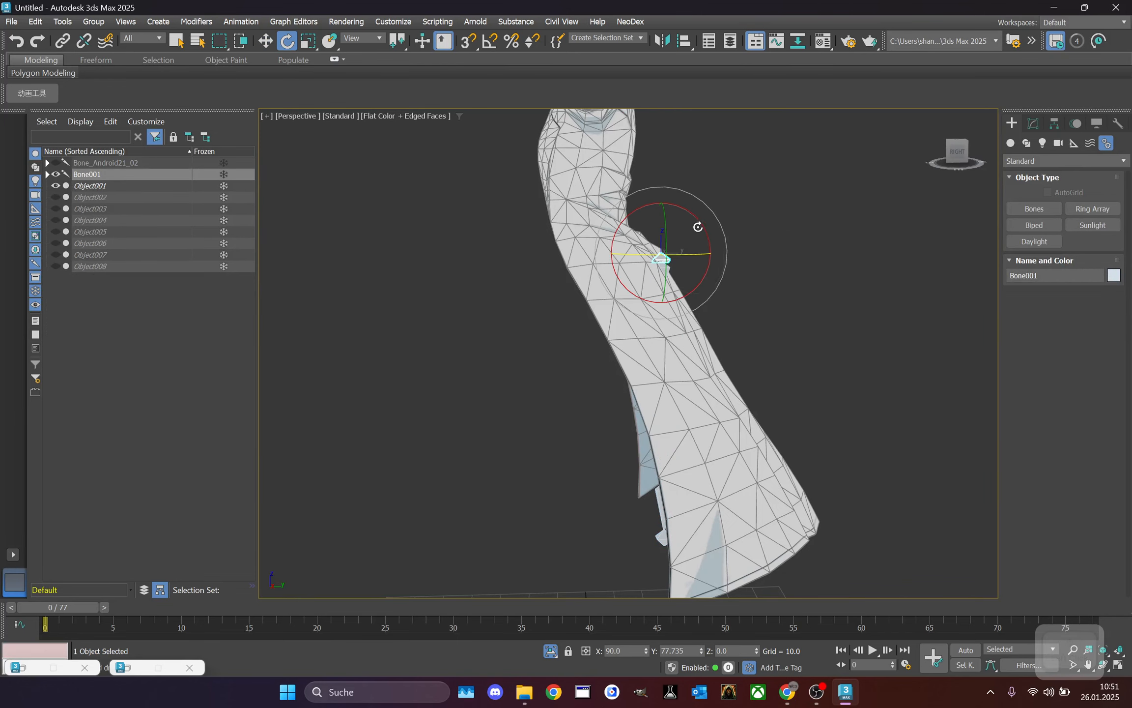
left_click_drag(703, 228, 677, 219)
left_click_drag(952, 146, 808, 139)
left_click(923, 157)
middle_click_drag(785, 365, 773, 359)
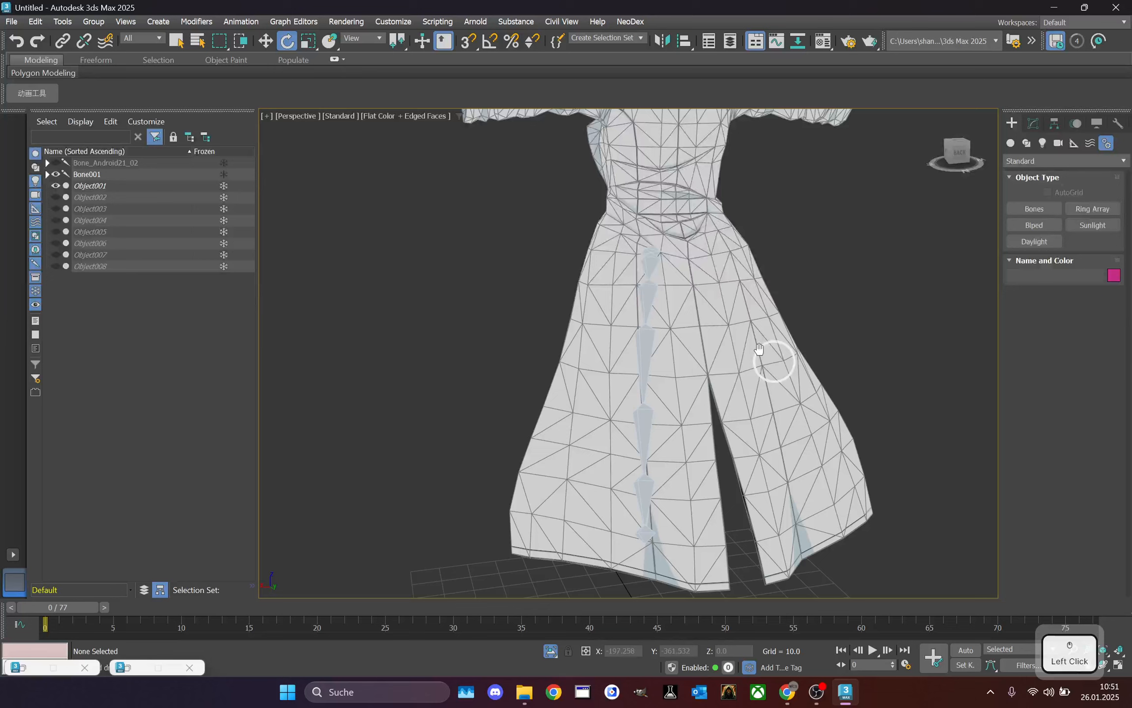
scroll(773, 358, "up", 2)
left_click(951, 147)
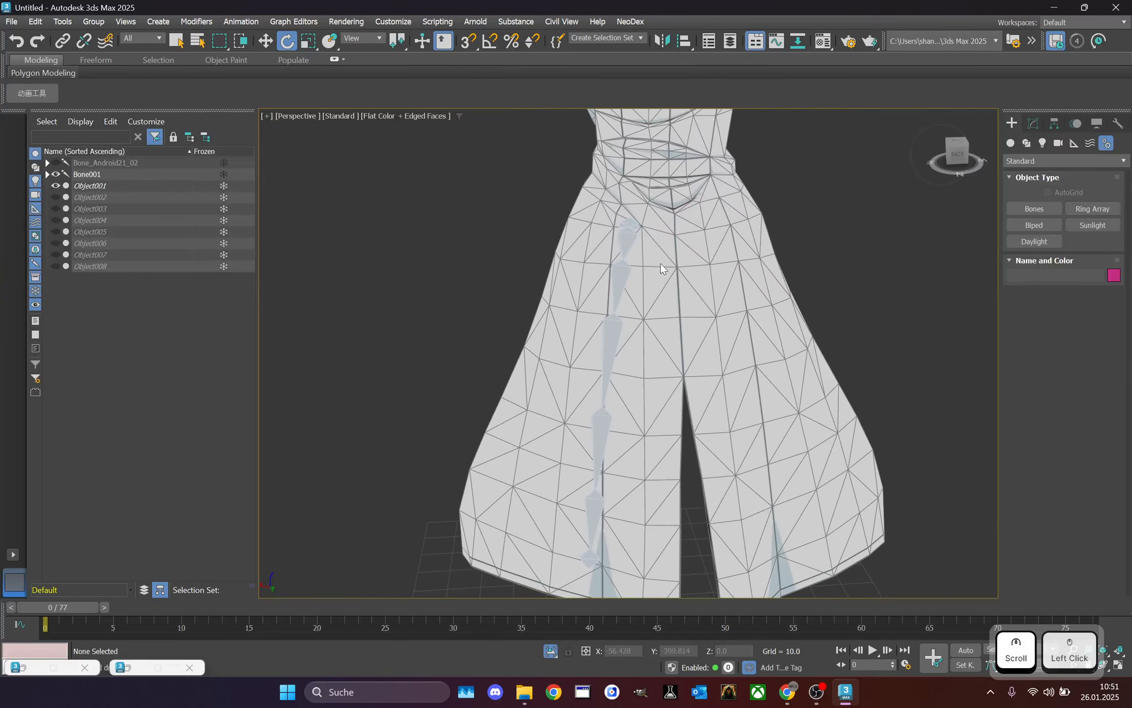
- Switch the reference coordinate system to Local and rotate Bone001 slightly sideways to align the chain with the skirt's back panel
left_click(628, 222)
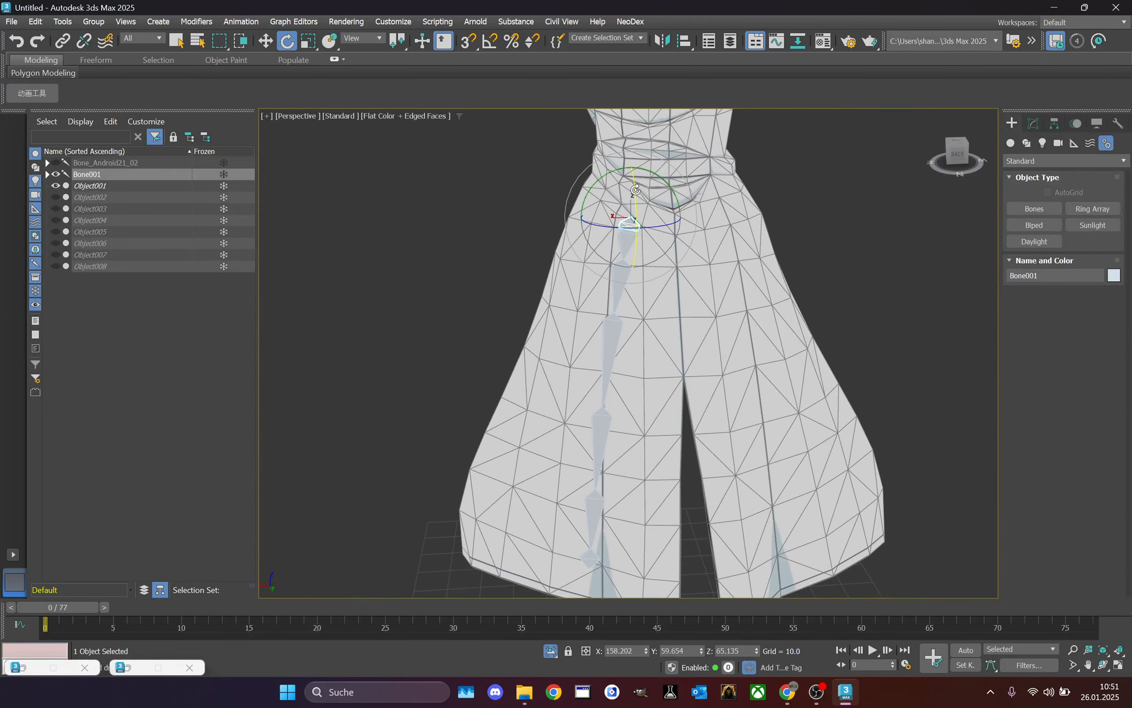
scroll(636, 190, "down", 1)
middle_click_drag(635, 190, 638, 176)
right_click(653, 215)
left_click(663, 237)
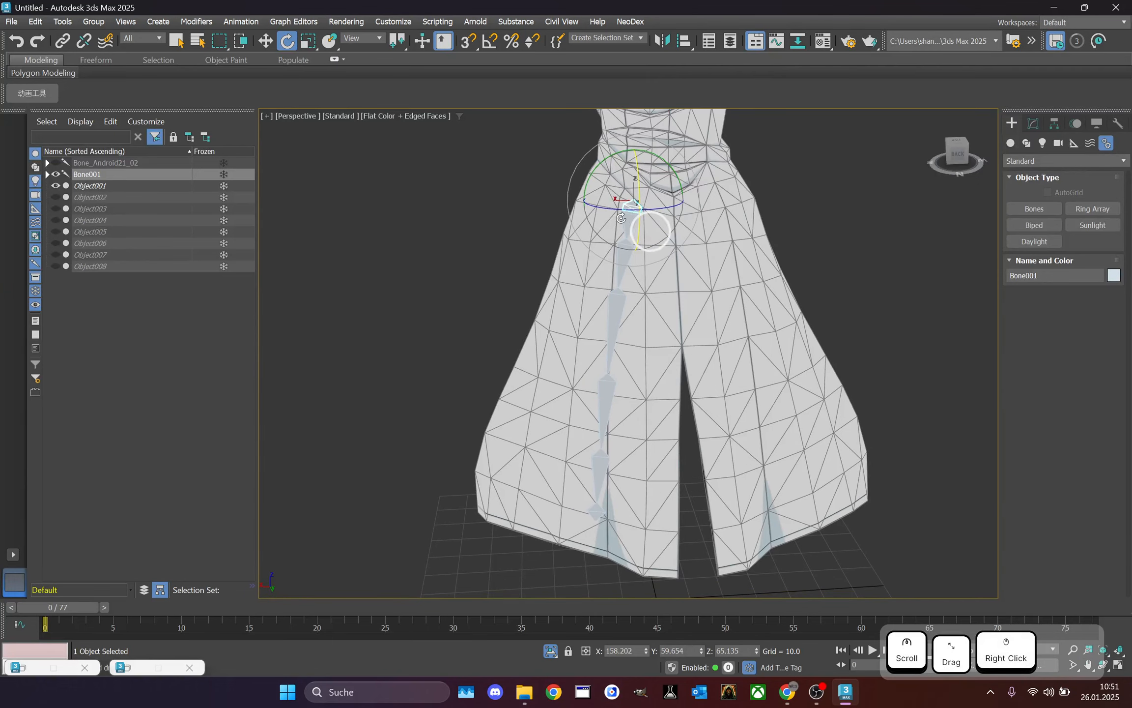
left_click(361, 38)
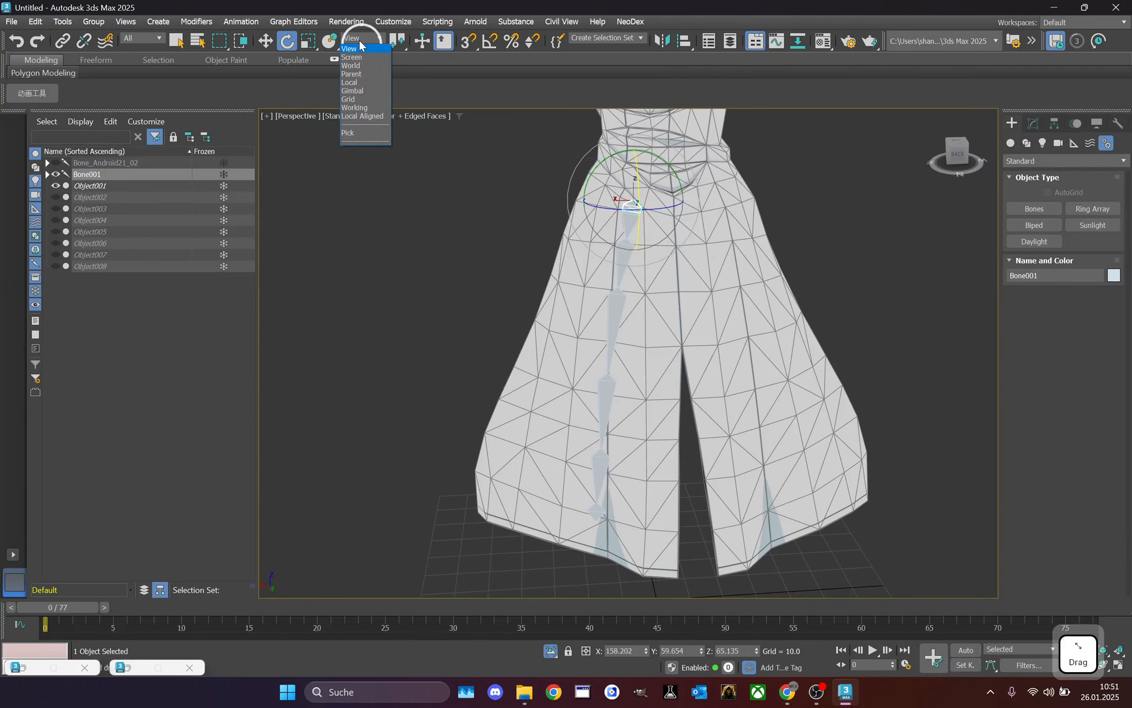
left_click(357, 84)
left_click_drag(638, 242, 639, 246)
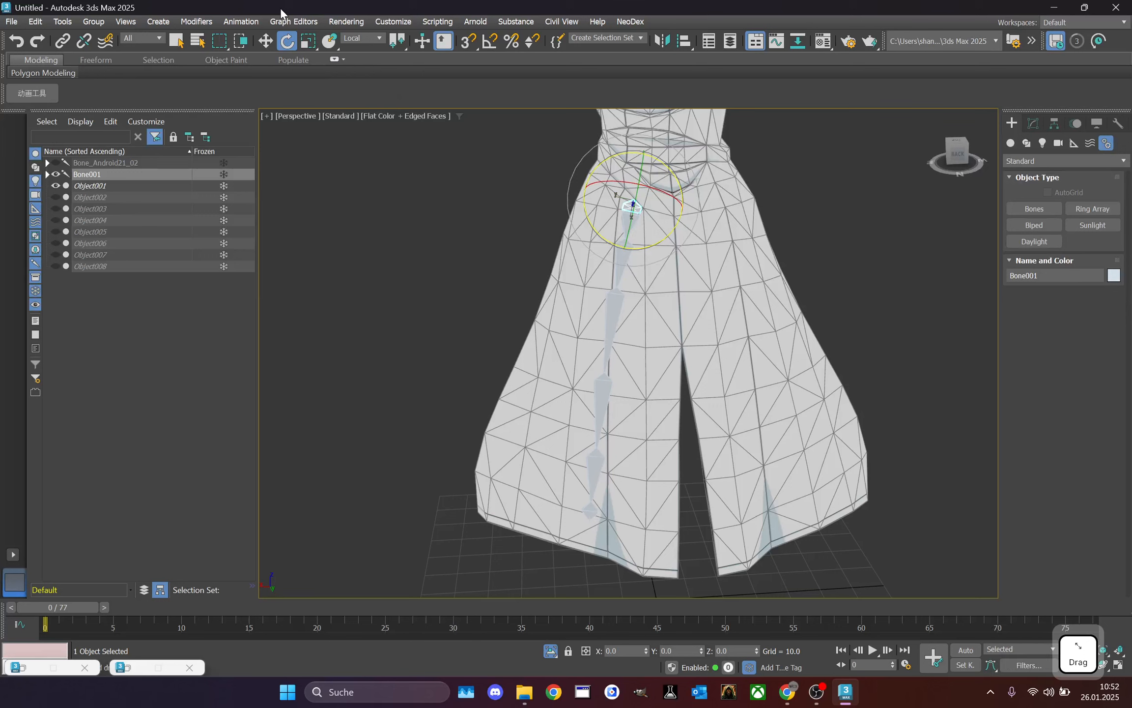
- Restore Bone Tools, enable Bone Edit Mode and move Bone005 further down the skirt along its local X axis
left_click(118, 671)
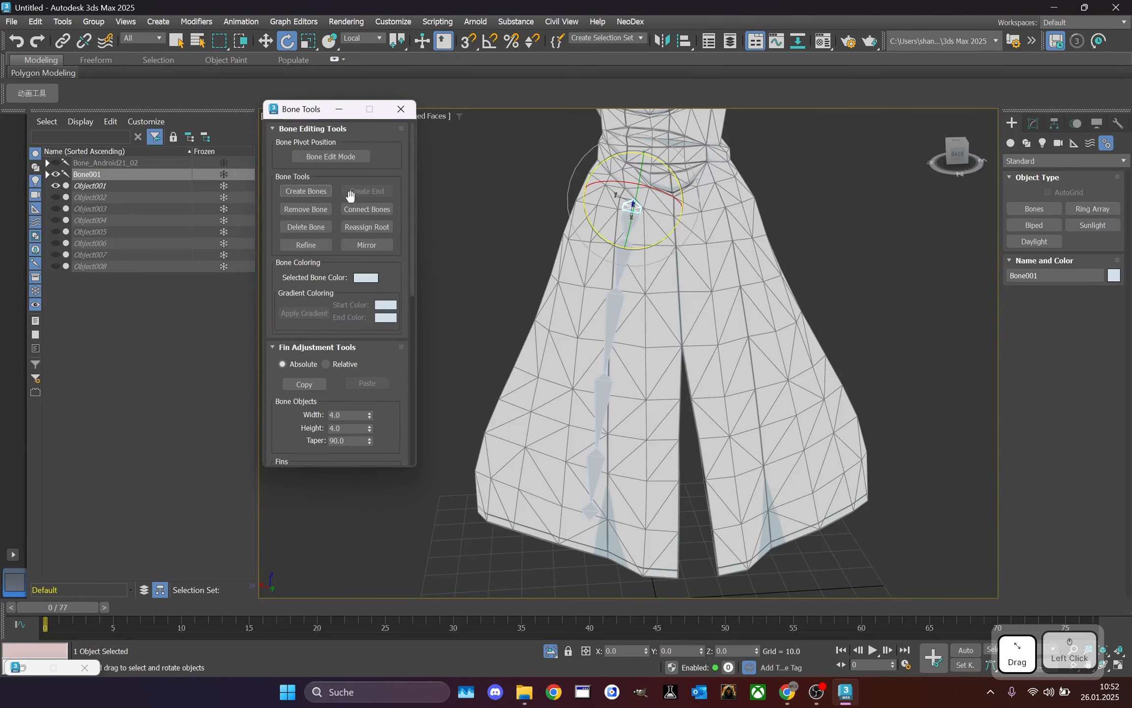
left_click(331, 157)
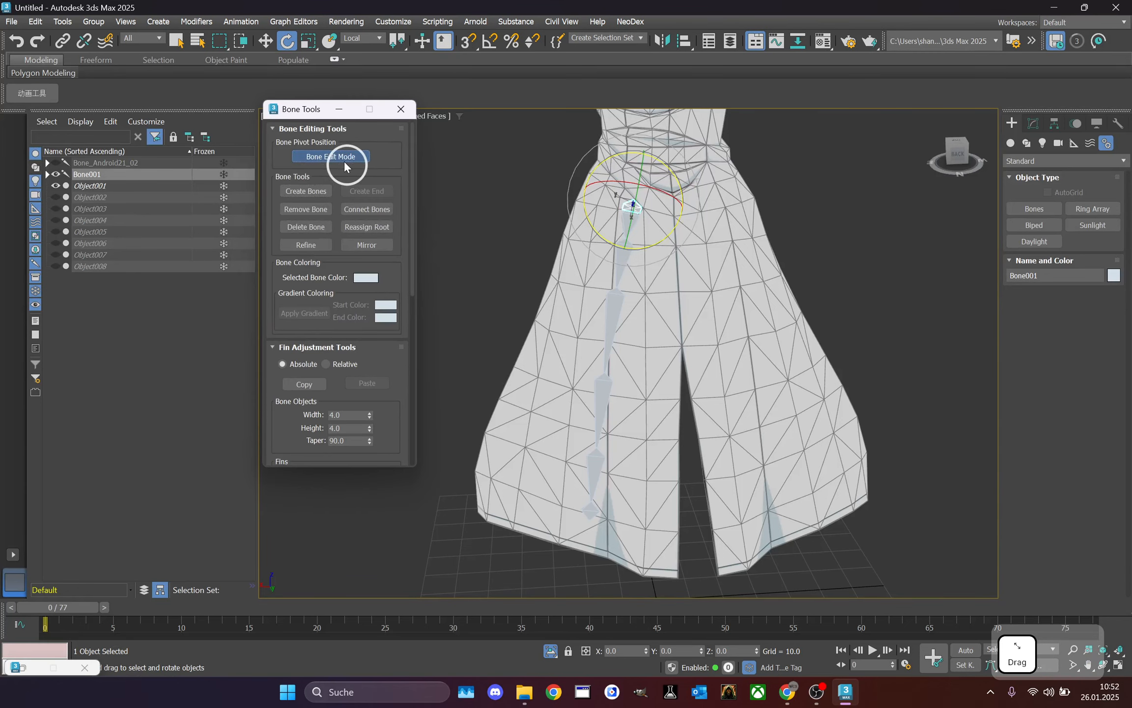
right_click(491, 186)
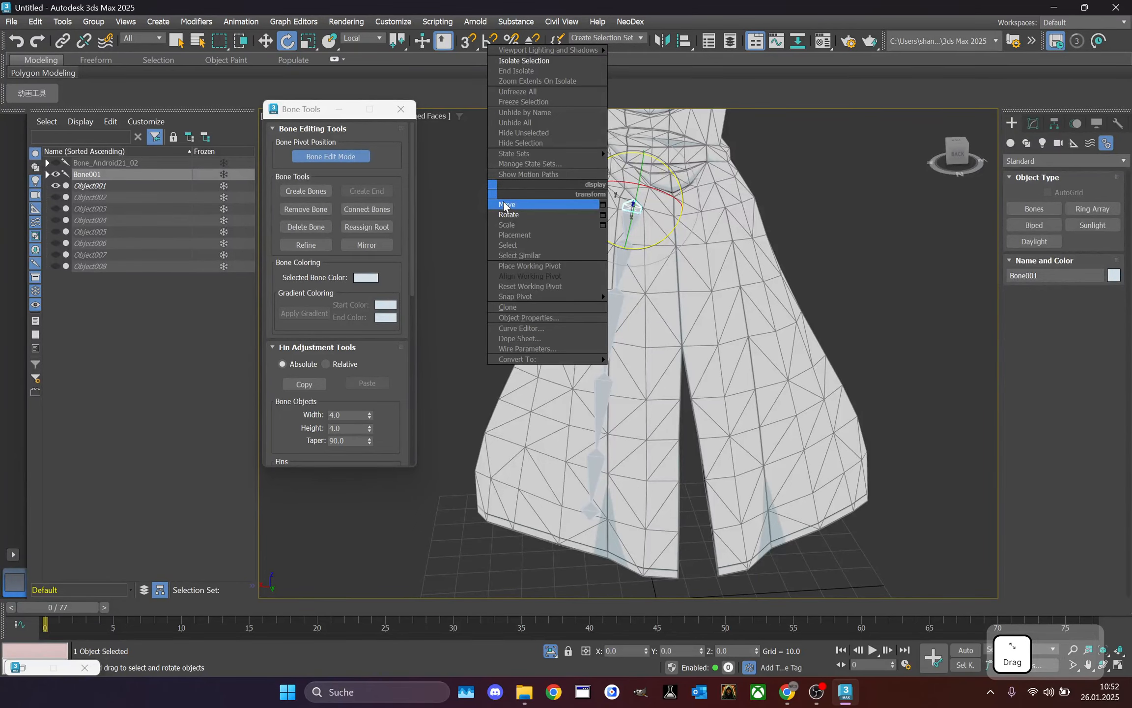
left_click(507, 204)
scroll(642, 303, "up", 3)
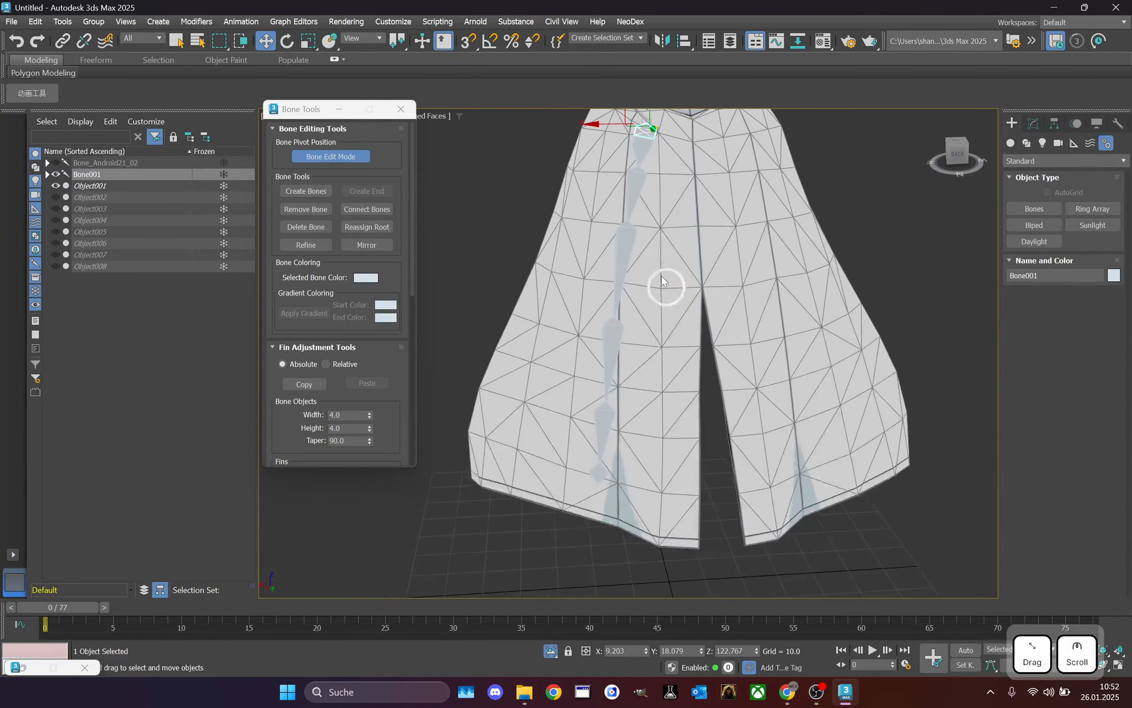
left_click(620, 343)
middle_click_drag(614, 341, 601, 273)
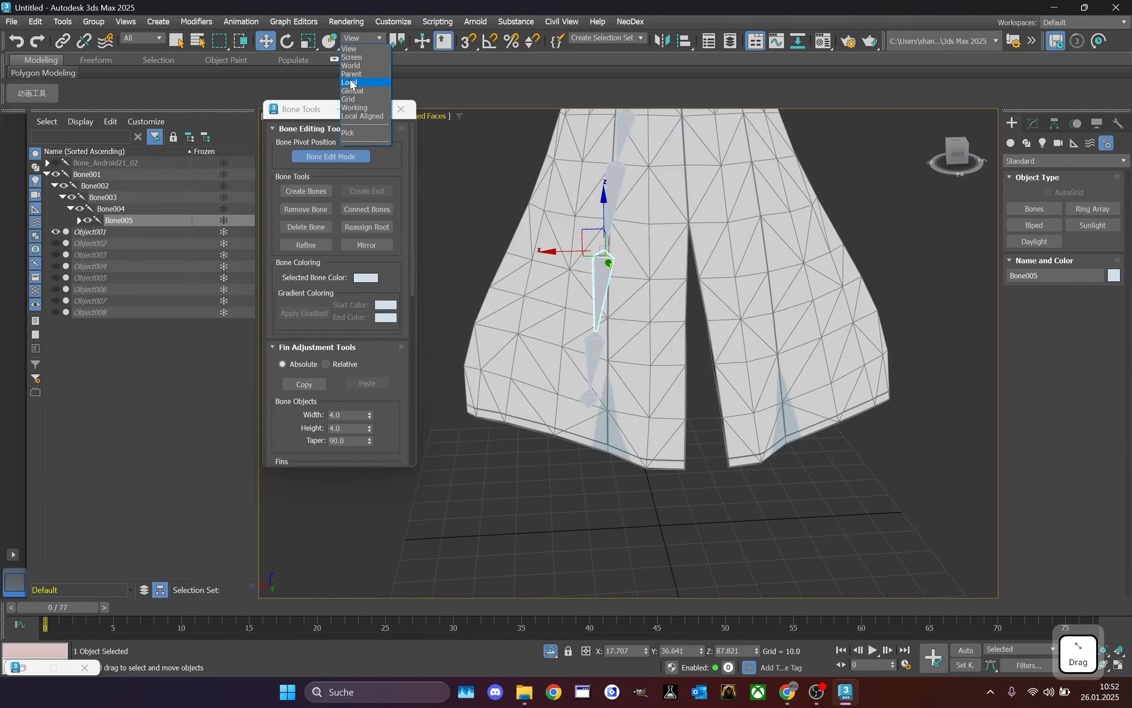
left_click(351, 82)
scroll(610, 248, "up", 2)
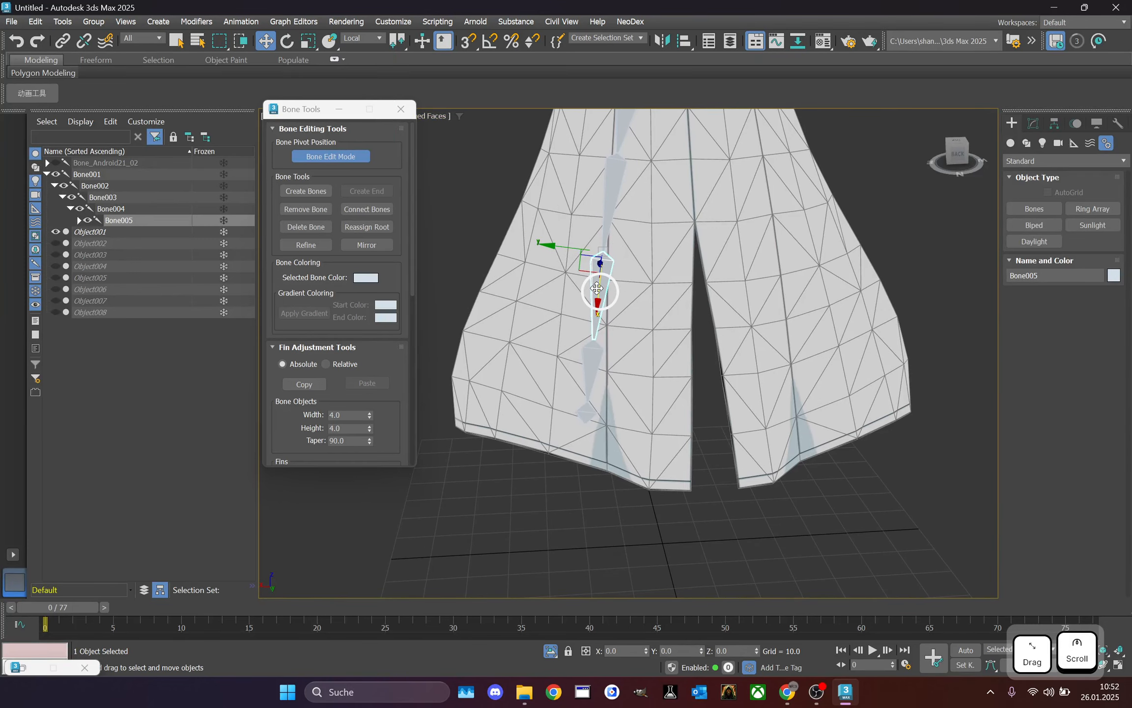
left_click_drag(596, 289, 595, 311)
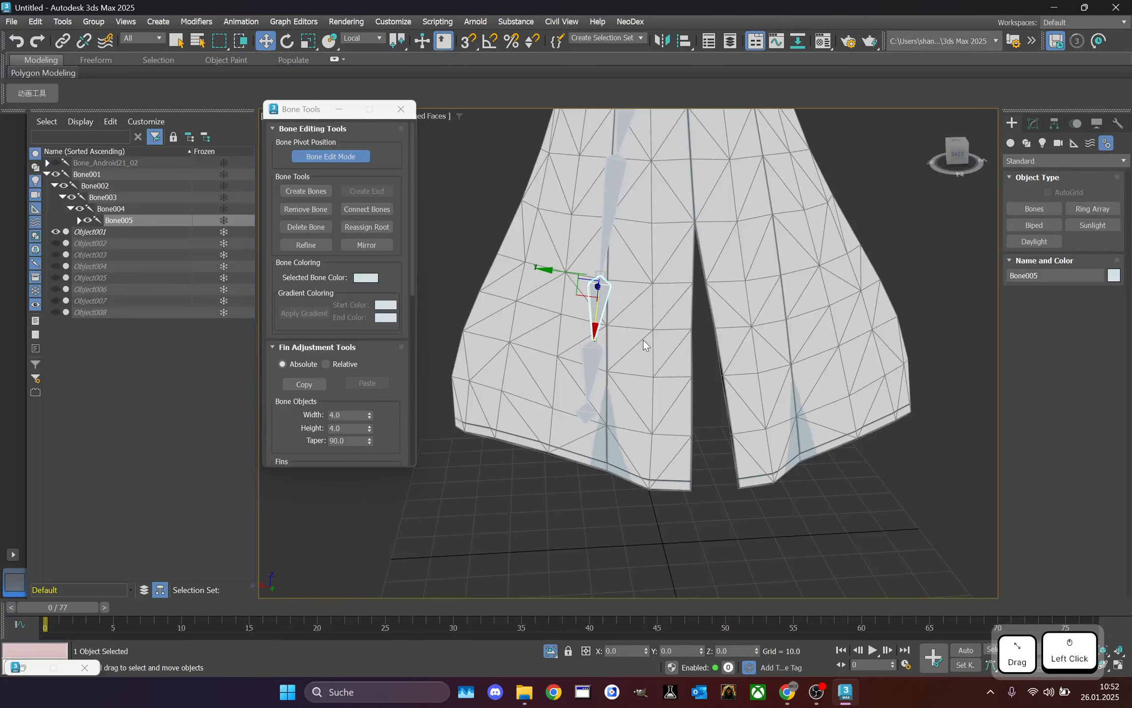
- Move Bone006 and then Bone007 down along their local X axes so the chain extends toward the coat's hem
middle_click_drag(643, 340, 616, 260)
left_click(560, 290)
left_click_drag(564, 294, 560, 319)
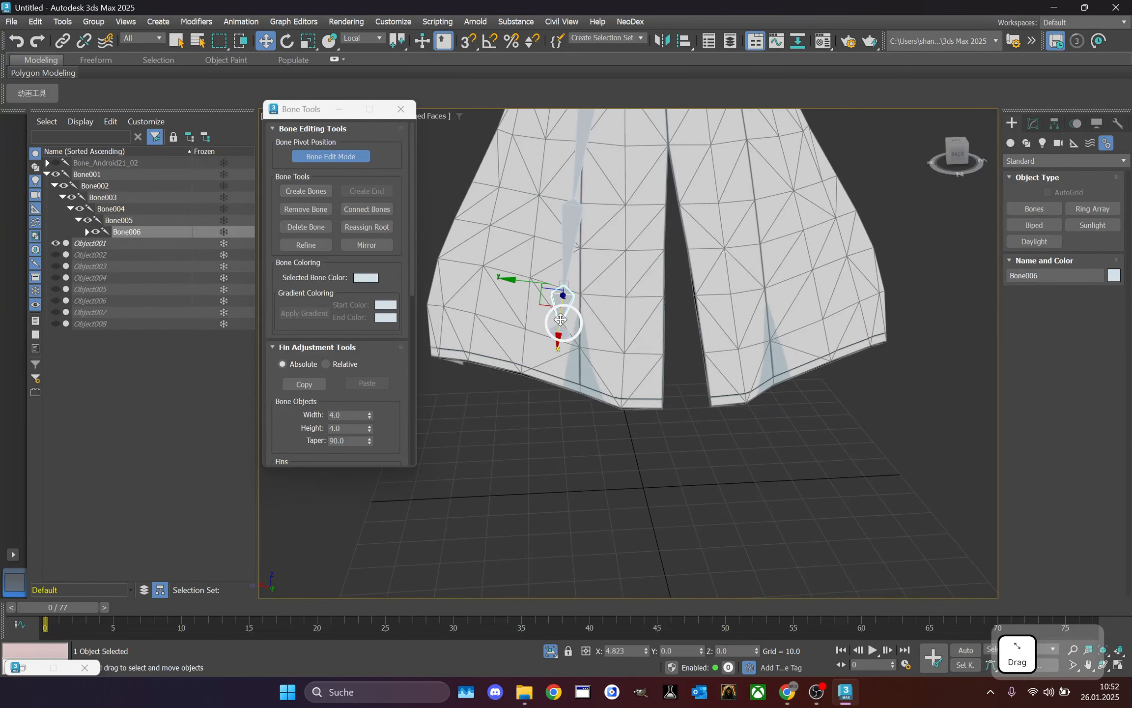
scroll(555, 335, "up", 1)
left_click(554, 334)
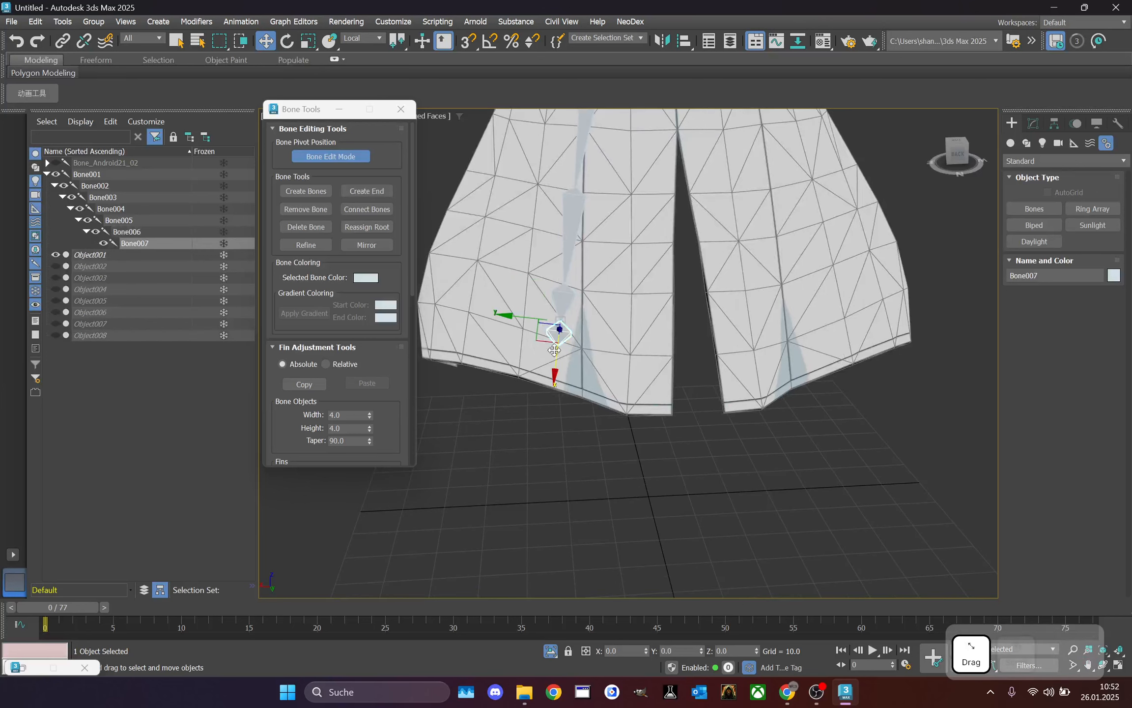
left_click_drag(554, 357, 554, 392)
scroll(556, 366, "down", 1)
middle_click_drag(670, 236, 669, 294)
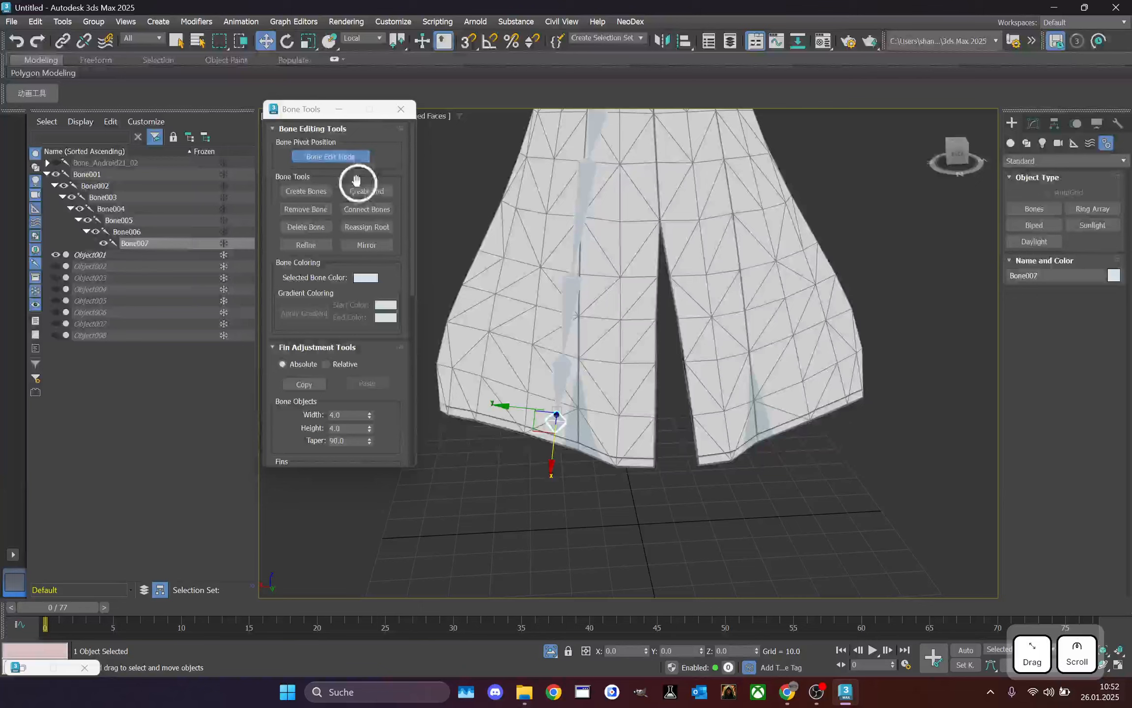
- Turn off Bone Edit Mode and rotate Bone001 slightly about its local Y axis to fit the slope of the coat's back
left_click(301, 160)
scroll(601, 418, "down", 1)
left_click_drag(958, 158, 329, 160)
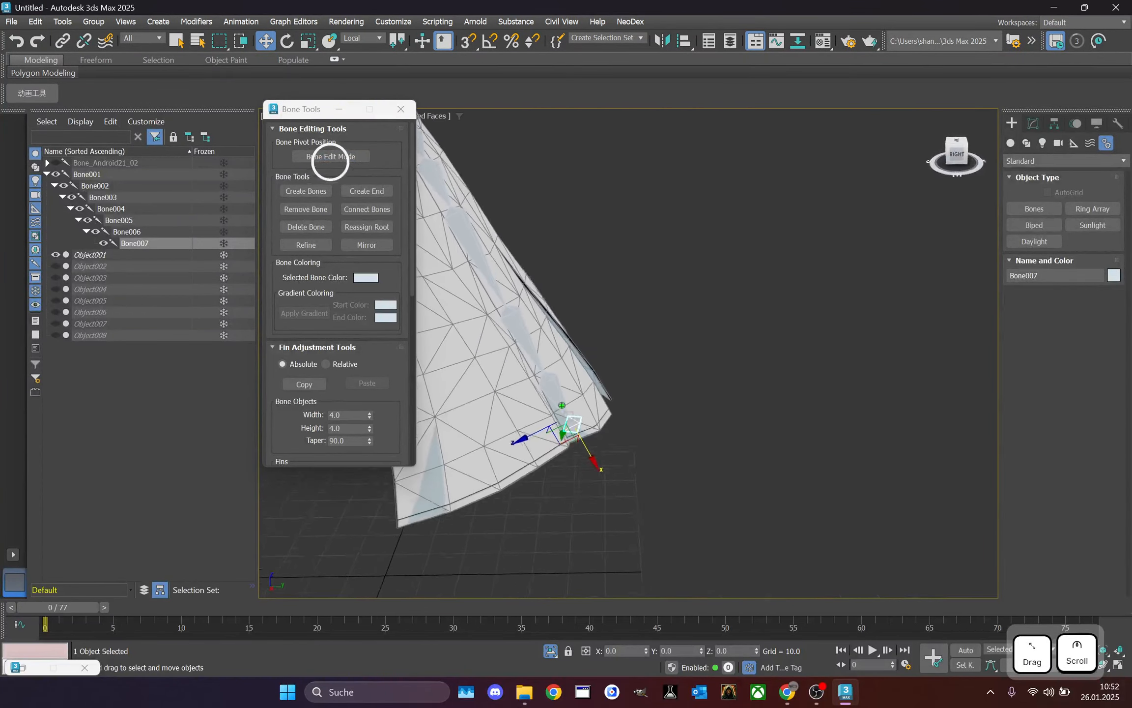
scroll(697, 286, "up", 3)
scroll(566, 197, "up", 2)
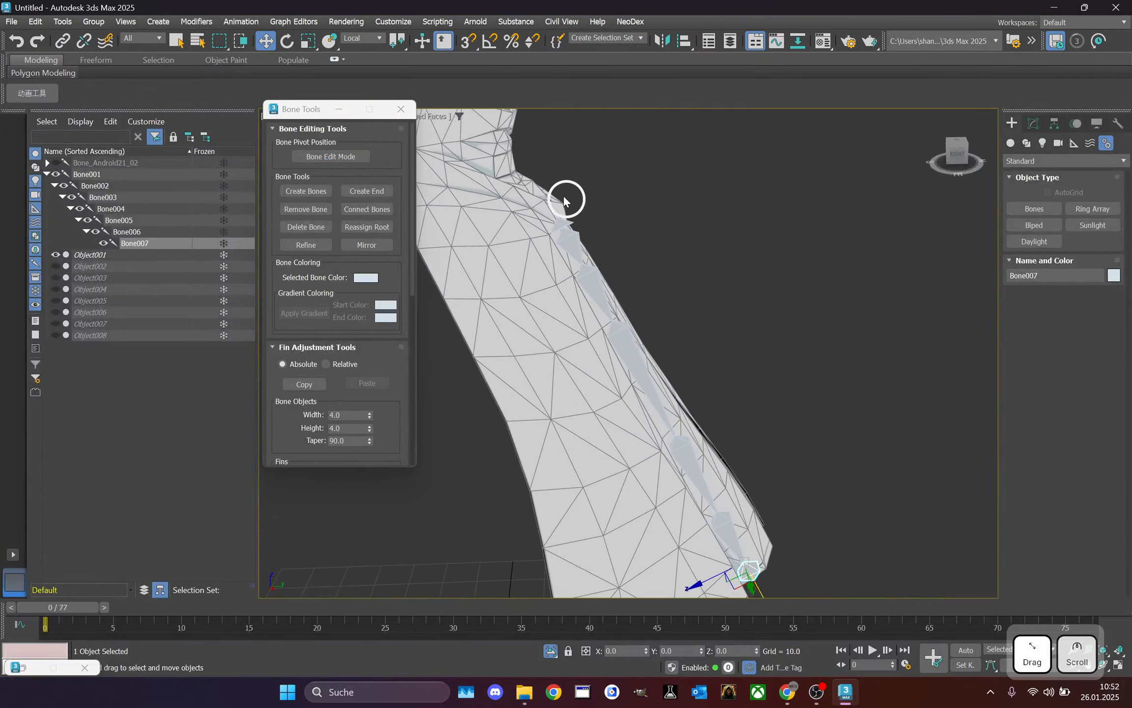
left_click(544, 220)
right_click(664, 236)
left_click(667, 239)
middle_click_drag(666, 236, 560, 117)
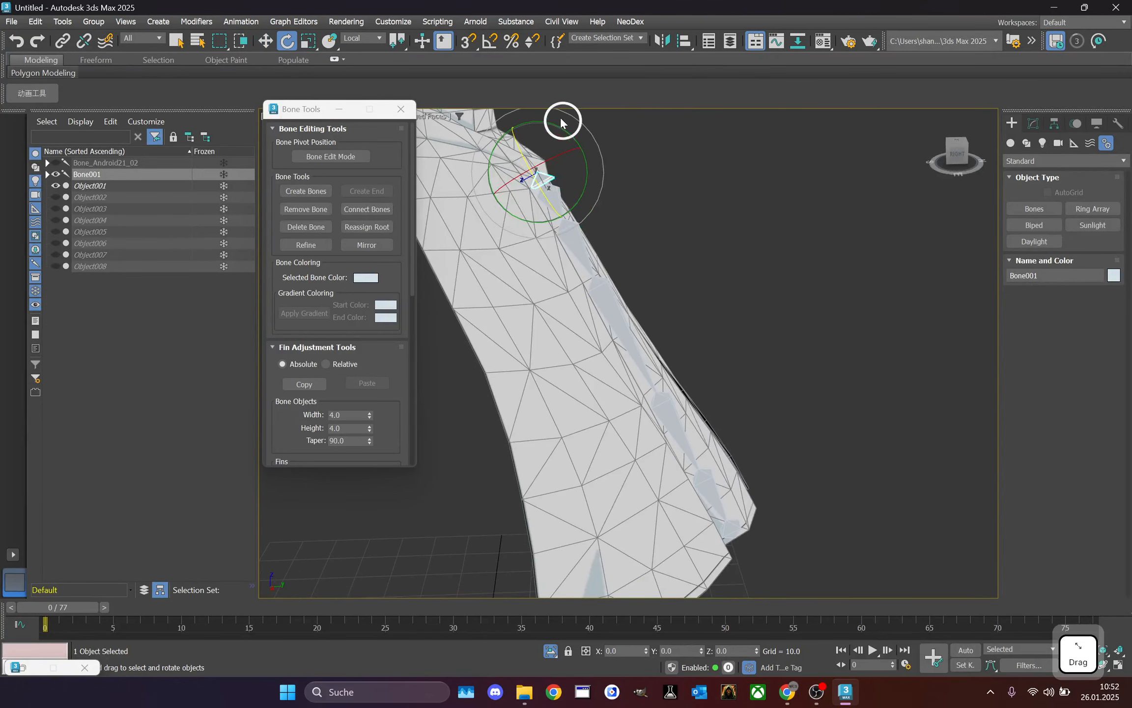
left_click_drag(558, 123, 563, 128)
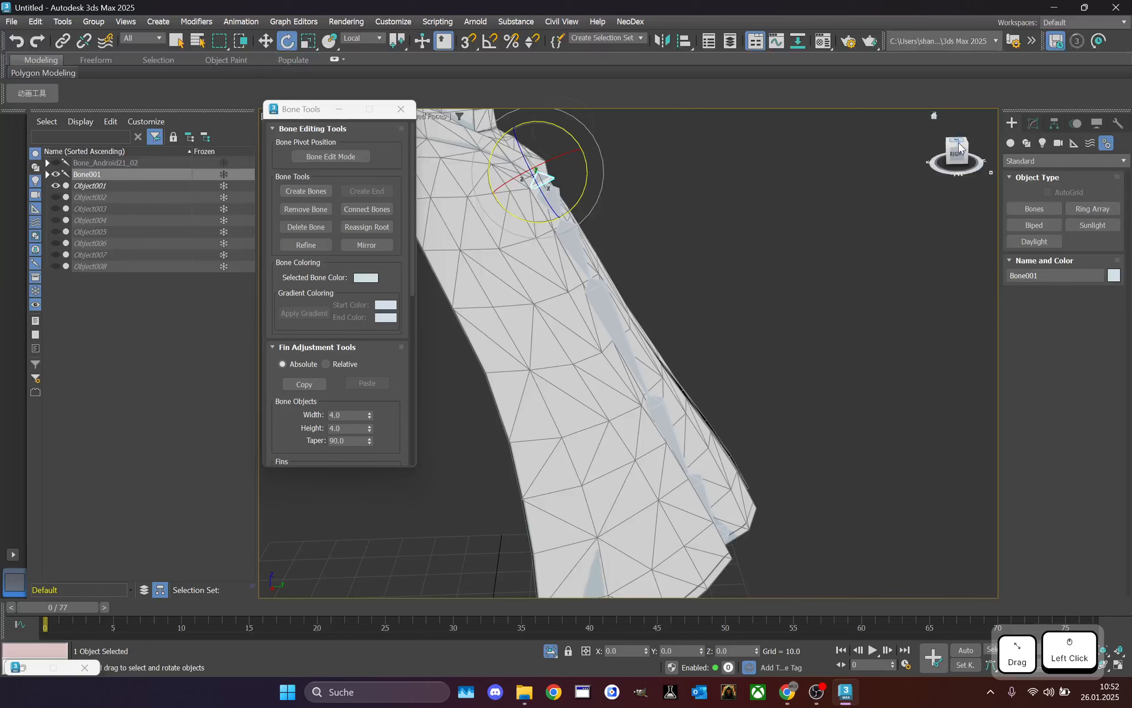
- Rotate Bone001 slightly about its local Z axis to adjust the chain's sideways angle on the skirt's back panel
left_click_drag(959, 143, 828, 161)
middle_click_drag(666, 249, 673, 222)
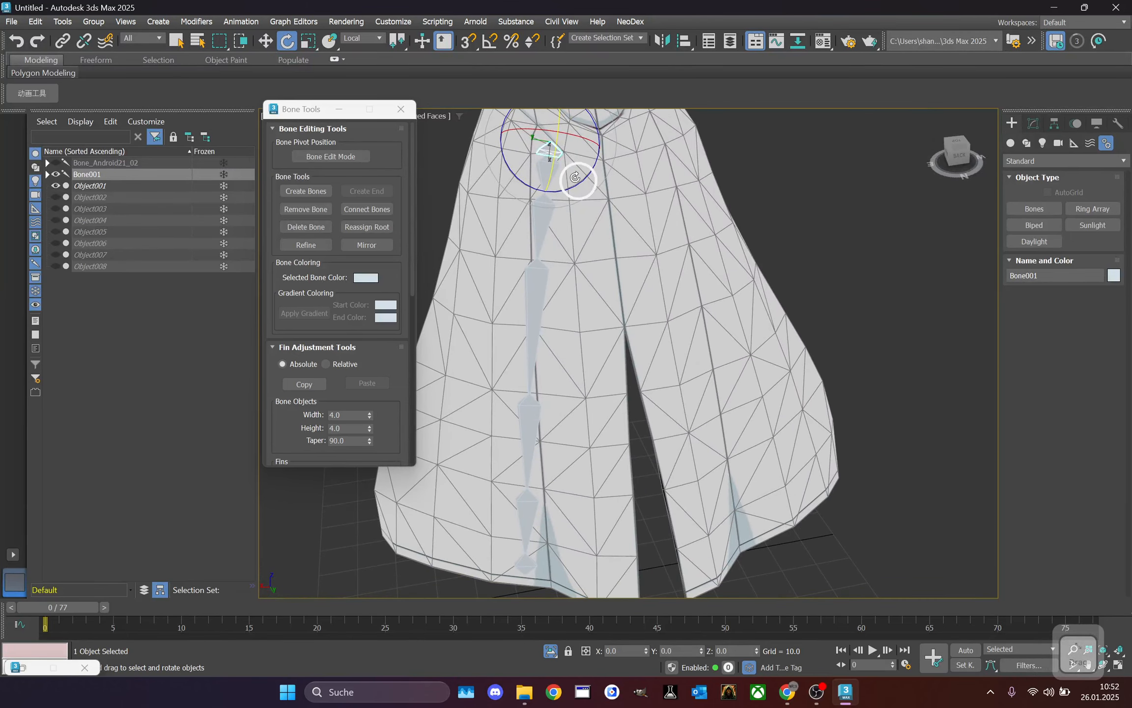
left_click_drag(575, 180, 578, 182)
middle_click_drag(574, 183, 648, 184)
scroll(567, 129, "down", 1)
scroll(648, 183, "down", 1)
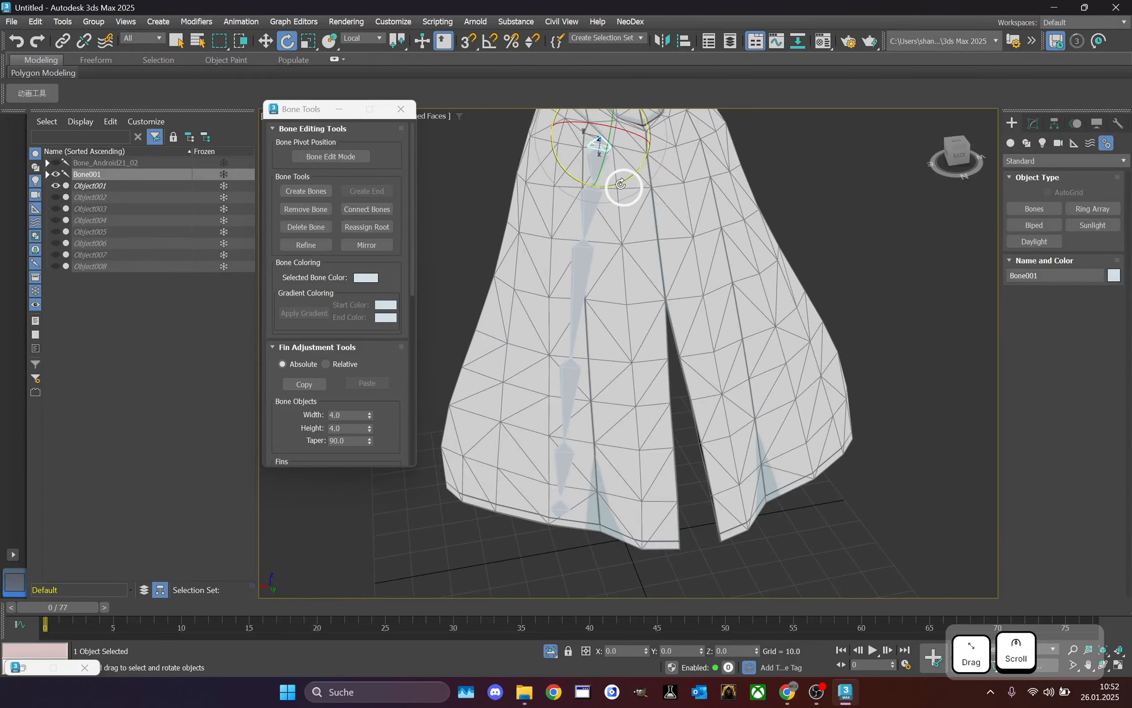
left_click_drag(620, 184, 621, 184)
- Select the whole chain from Bone001 to Bone007 and set the bone width and height to 10
right_click(747, 187)
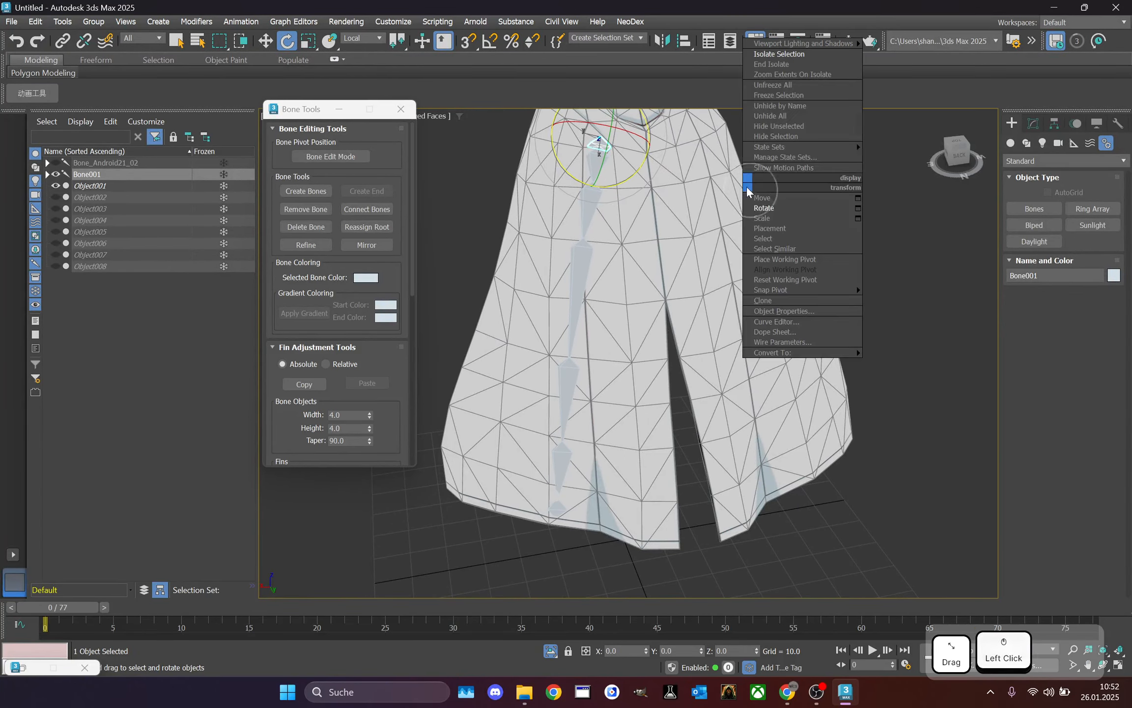
left_click(766, 239)
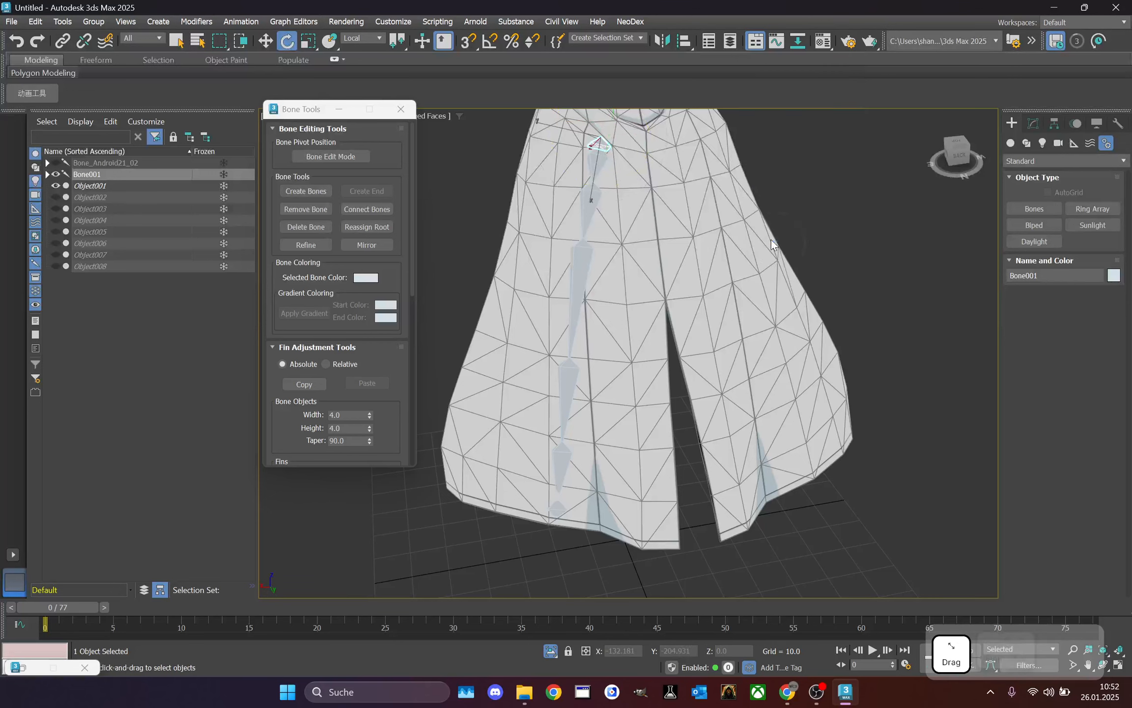
double_click(597, 141)
left_click(328, 416)
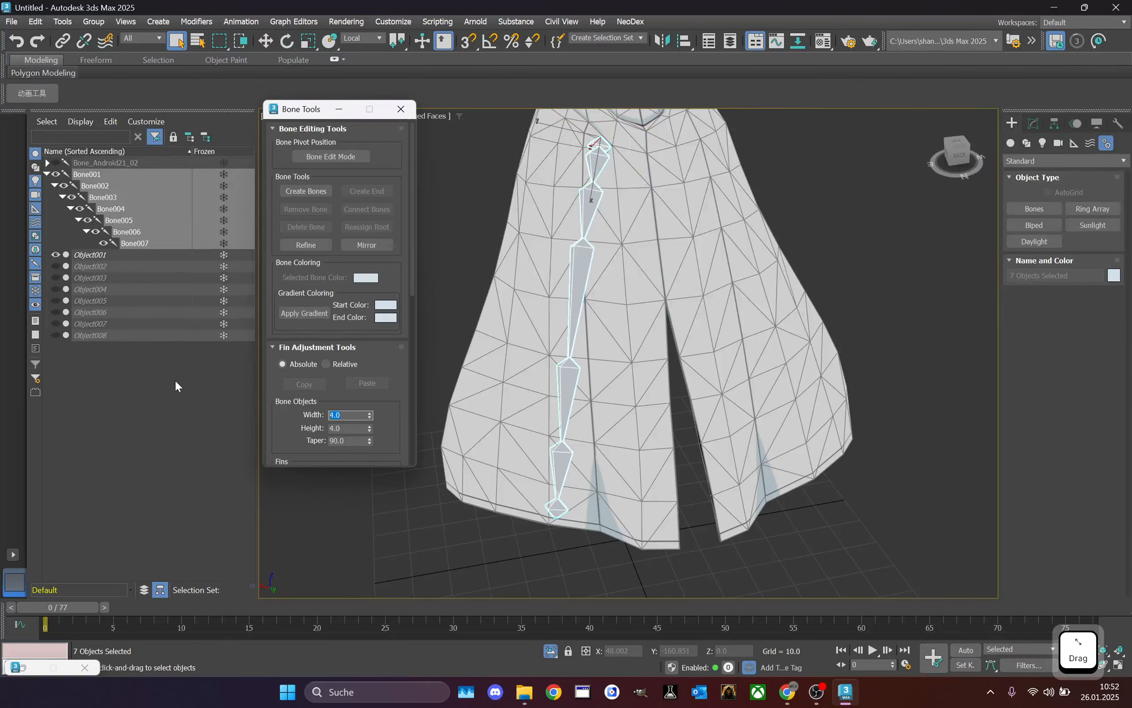
type("10")
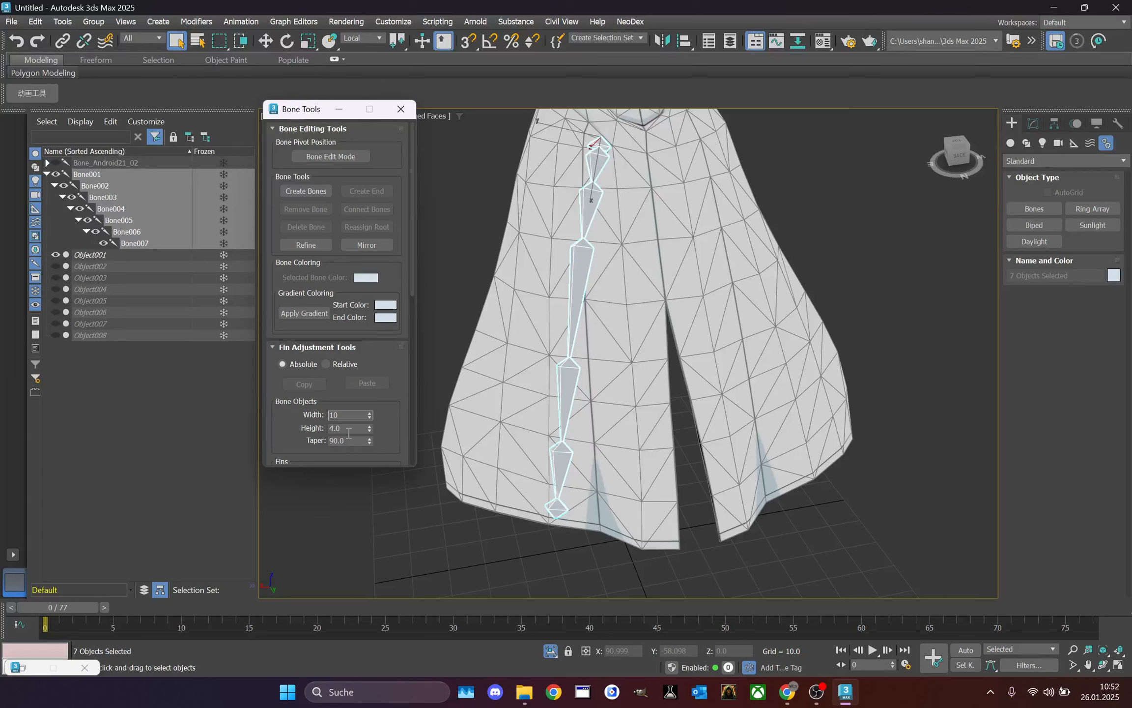
left_click_drag(348, 430, 302, 423)
type("10")
key("Return")
key("Return")
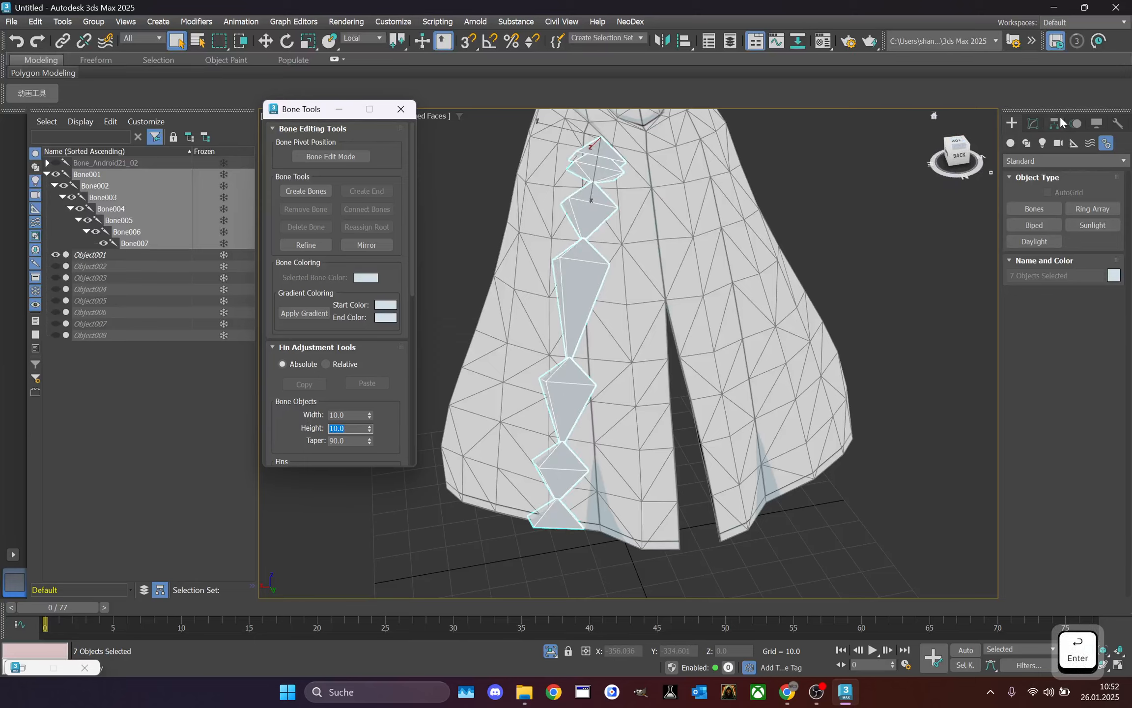
- Move Bone001 slightly inward toward the coat's back and rotate it about local Y to follow the coat's slope
left_click_drag(969, 151, 578, 228)
left_click(604, 253)
right_click(604, 253)
left_click(614, 259)
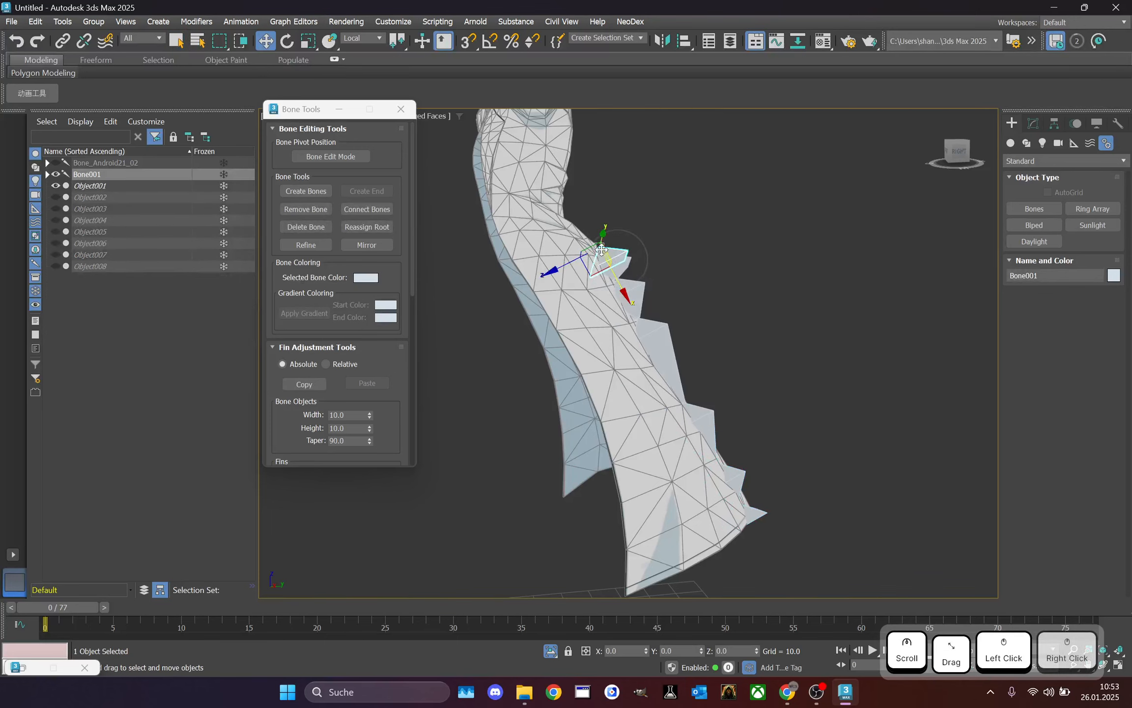
right_click(604, 265)
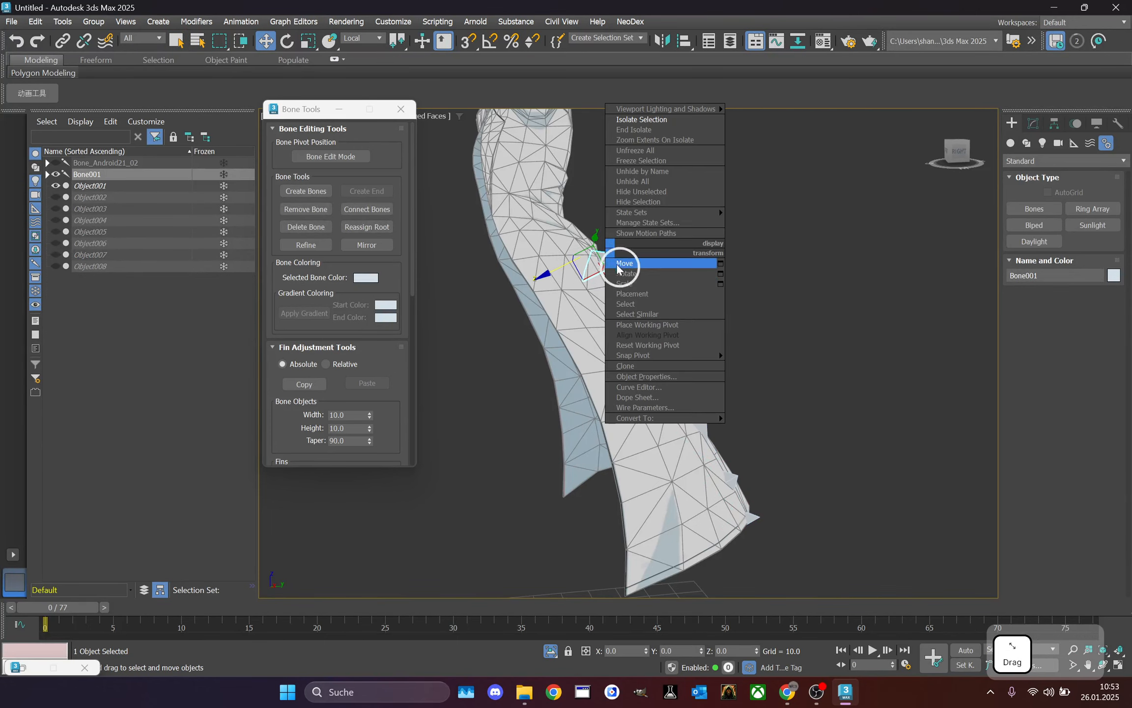
left_click(639, 251)
left_click_drag(639, 249, 639, 236)
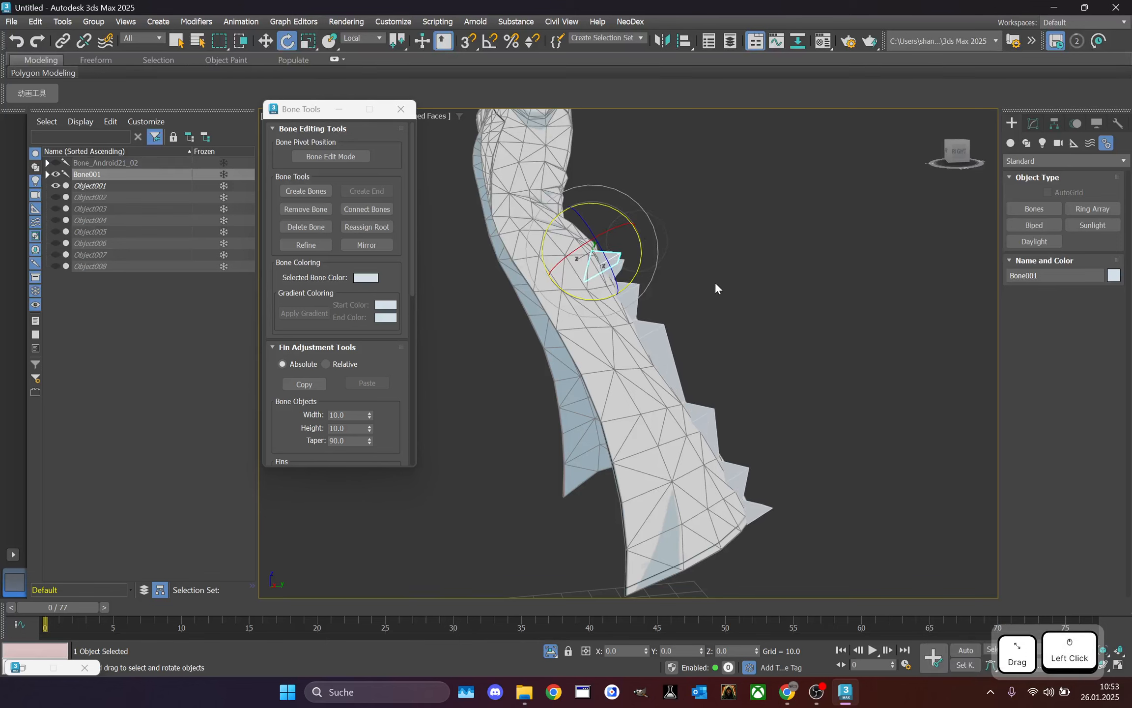
- Minimize Bone Tools and set the reference coordinate system to View with the Move tool active on Bone001
left_click(973, 156)
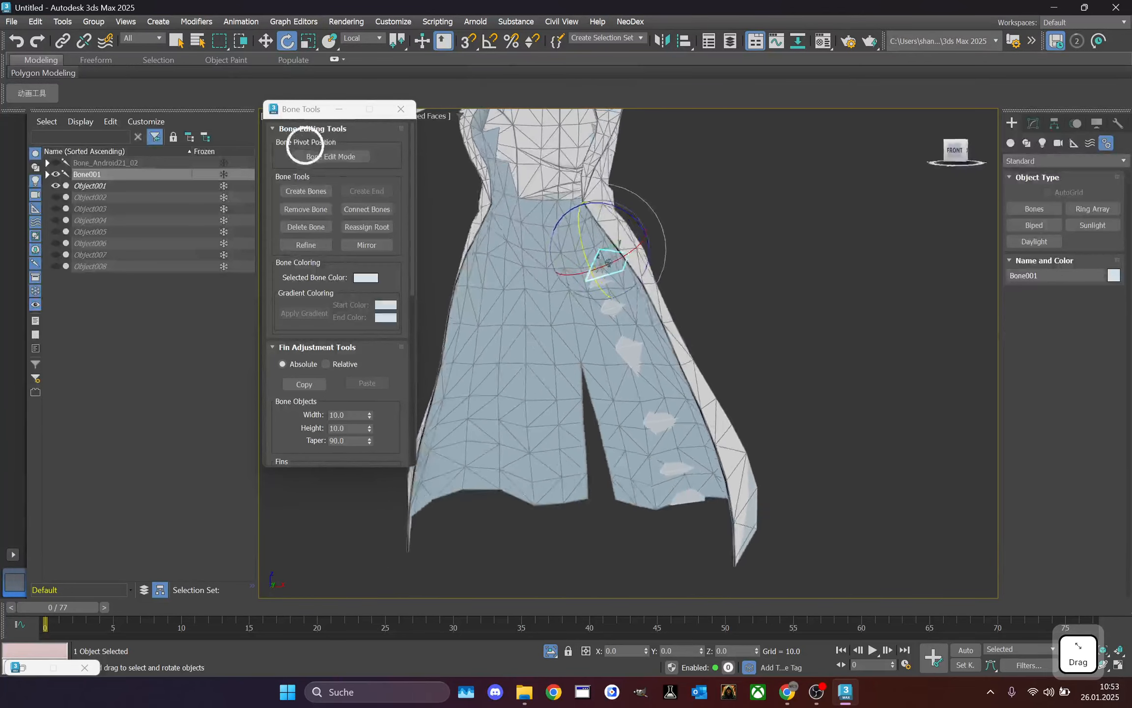
left_click_drag(305, 146, 878, 165)
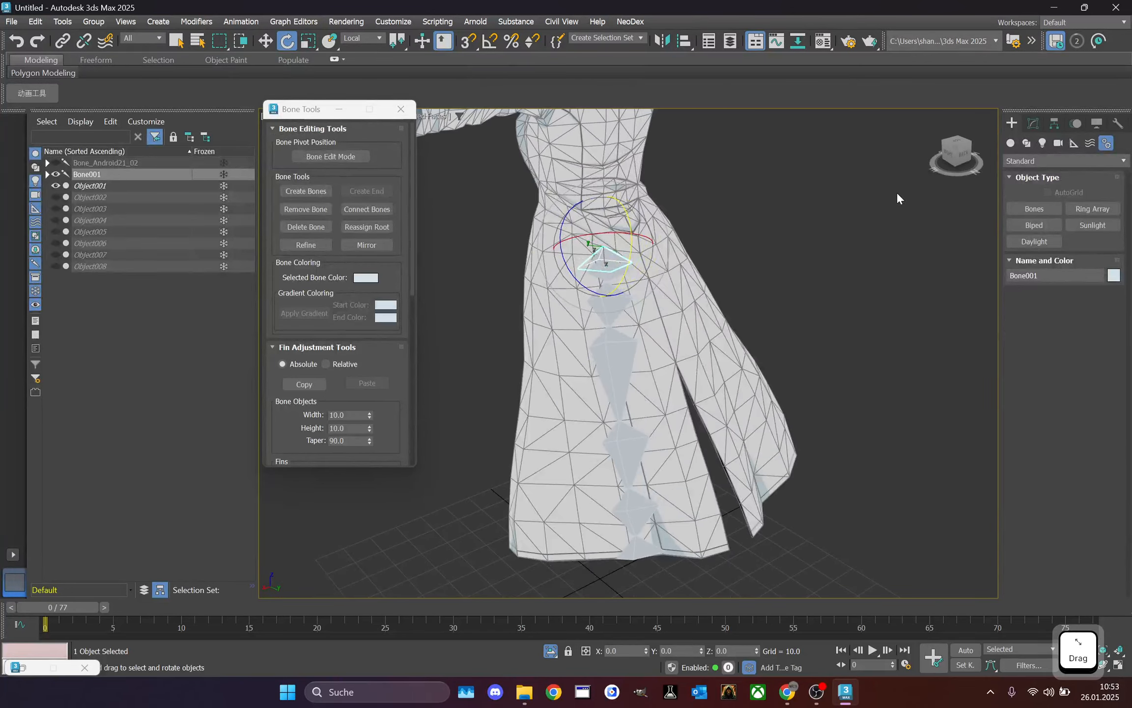
left_click_drag(951, 148, 412, 122)
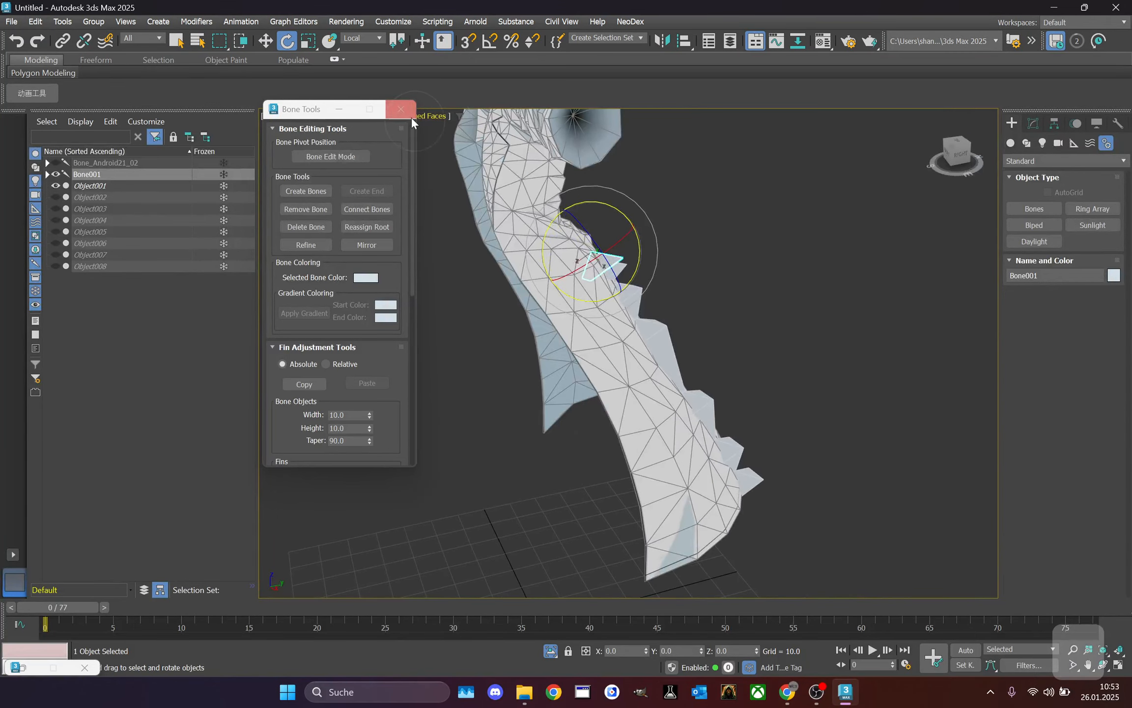
left_click(339, 109)
left_click(953, 156)
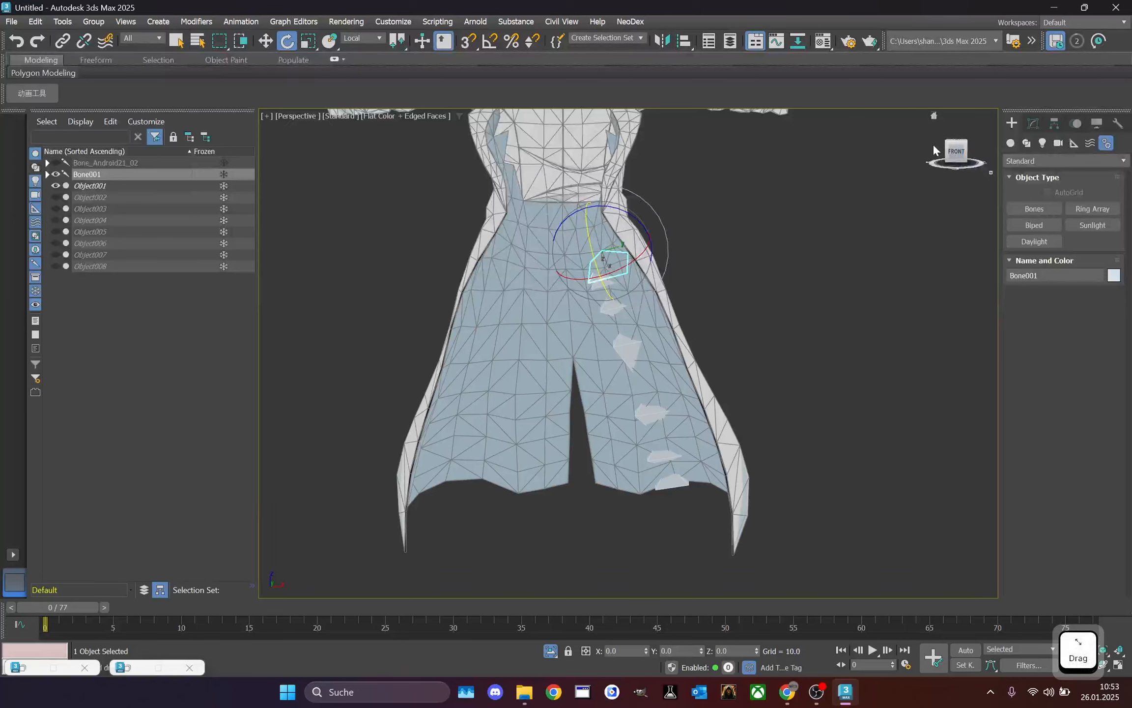
right_click(778, 315)
left_click(807, 369)
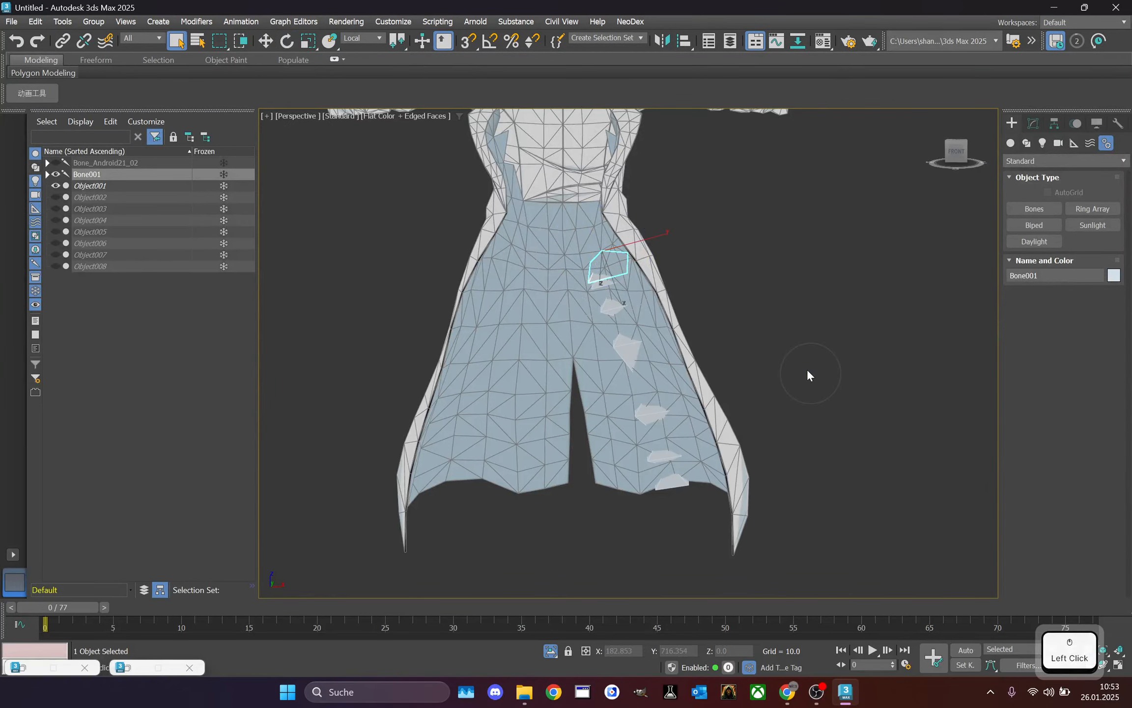
right_click(654, 249)
left_click(666, 260)
left_click(359, 39)
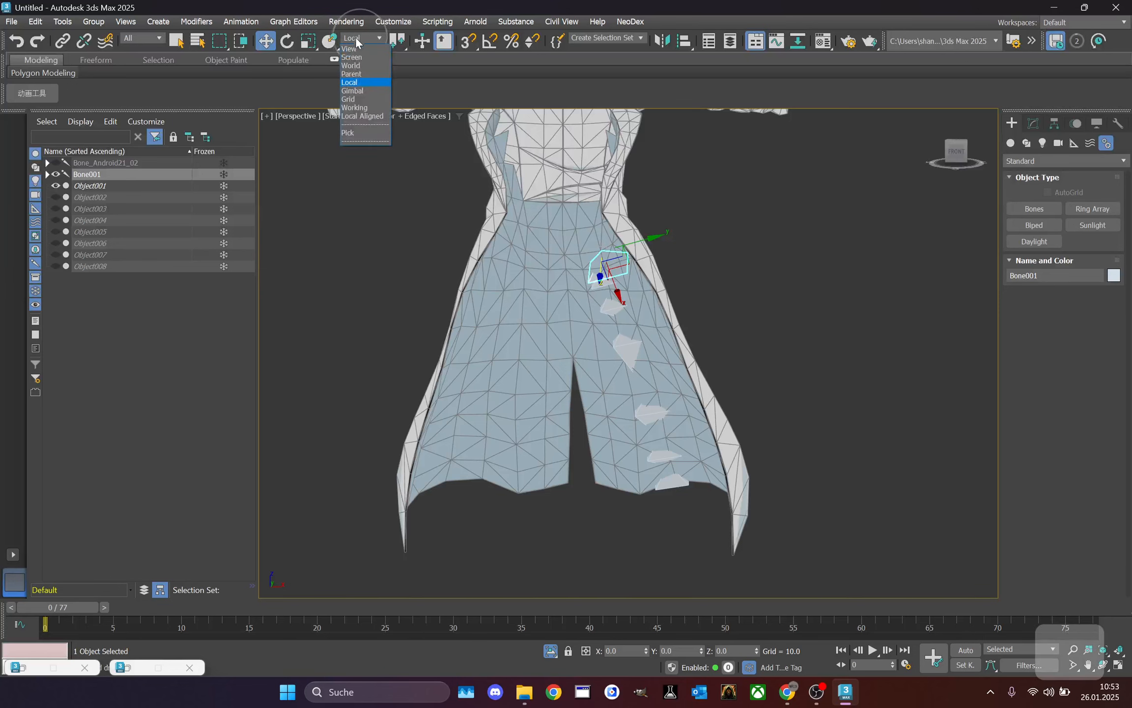
left_click(350, 49)
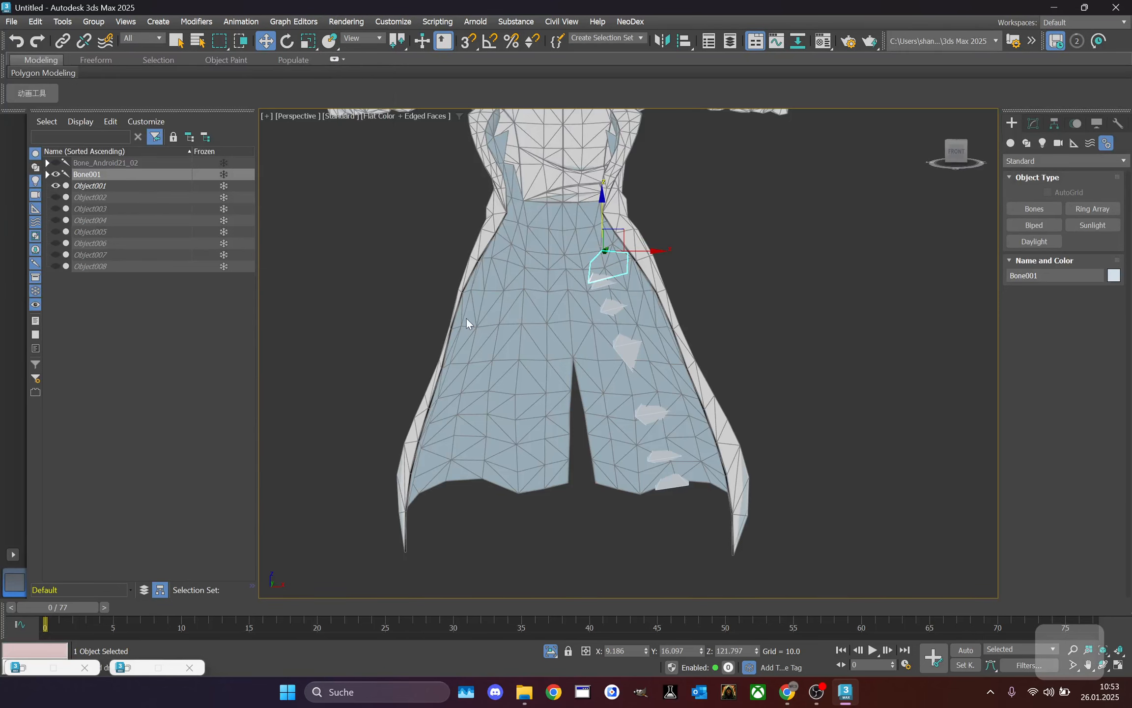
- Open the Windows calculator (Rechner), copy Bone001's X position of 9.186 into it and multiply it by 2
left_click(364, 690)
type("rechner")
left_click(362, 281)
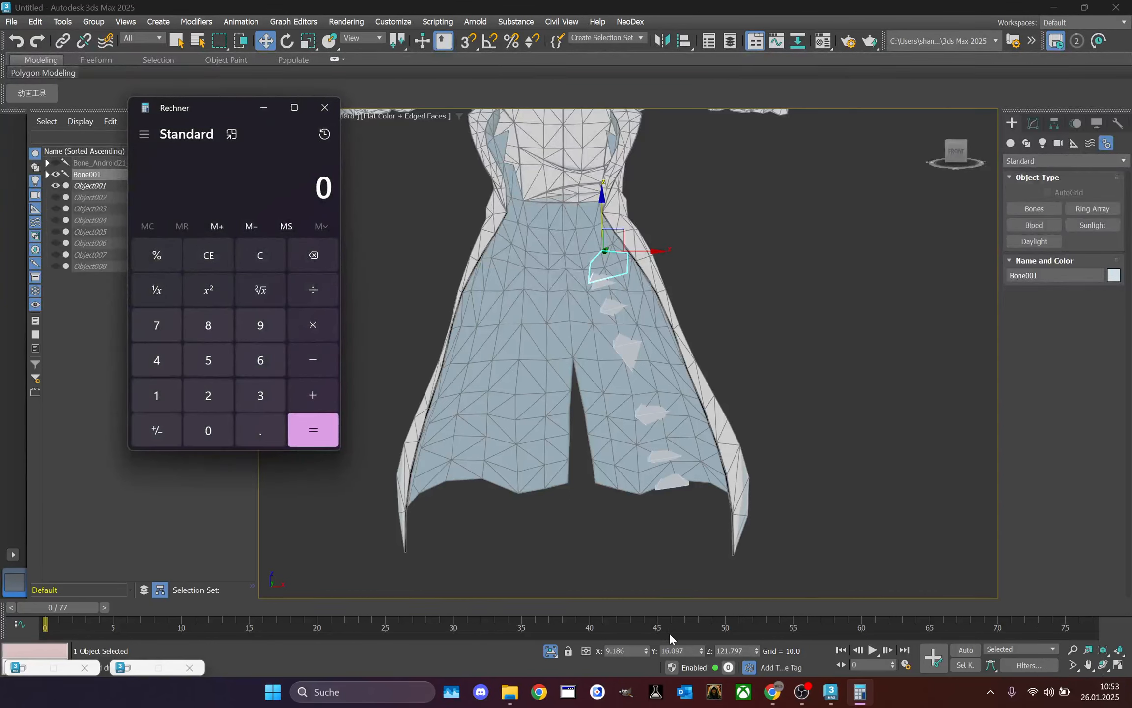
left_click_drag(629, 648, 479, 614)
key("ctrl+c")
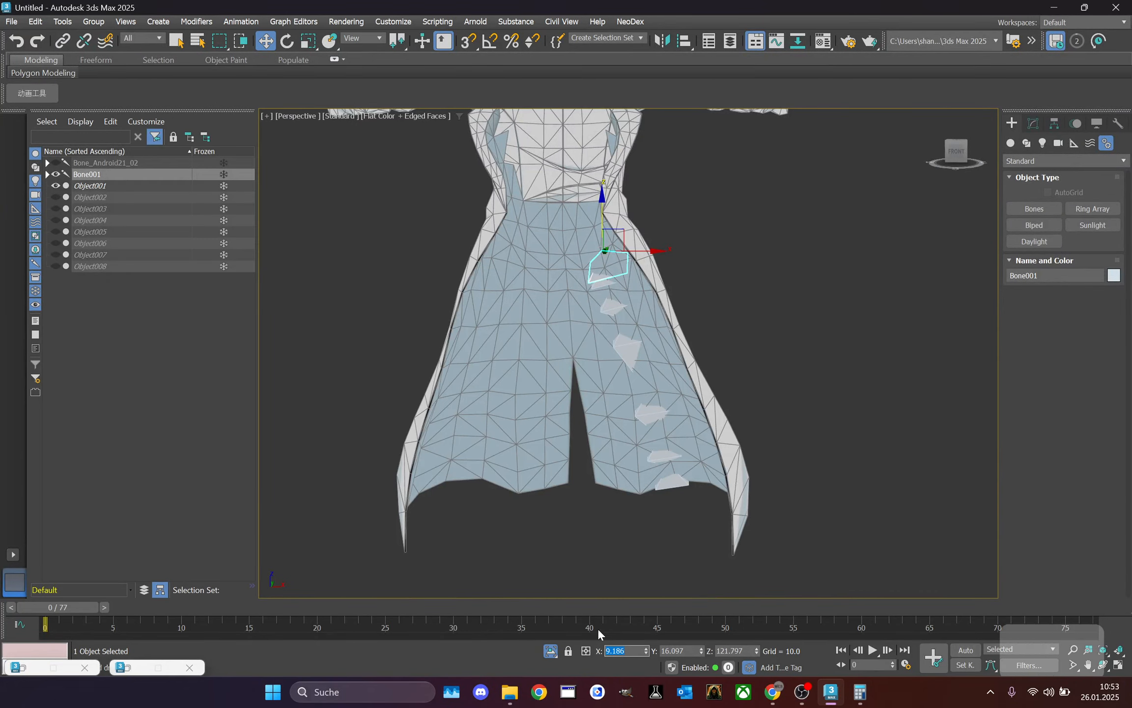
left_click(863, 693)
key("ctrl+v")
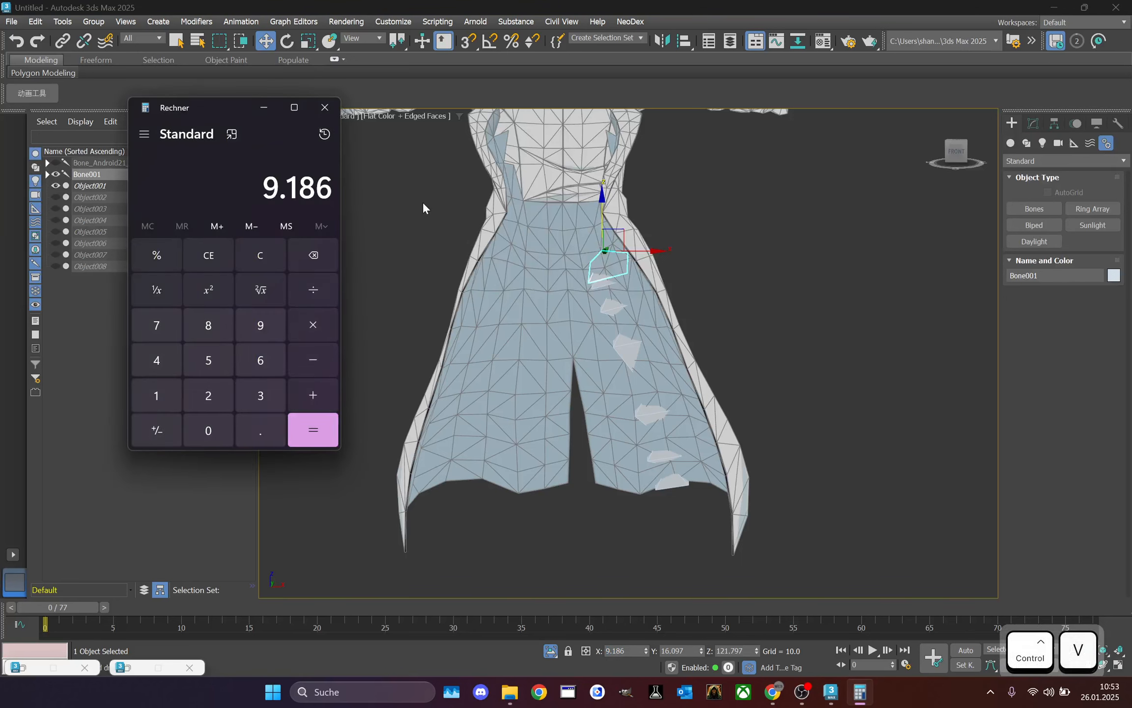
key("asterisk")
key("2")
key("Return")
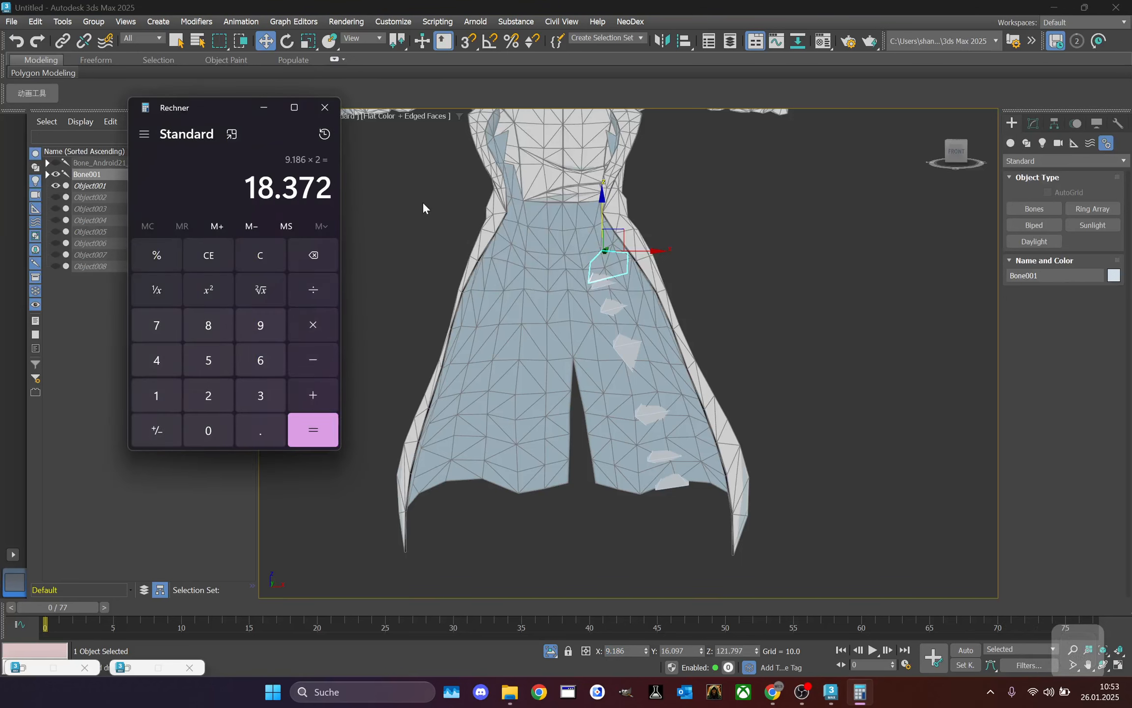
- Copy the calculated result 18.372, select the whole chain from Bone001 to Bone007 and restore the Bone Tools window
left_click_drag(248, 189, 323, 189)
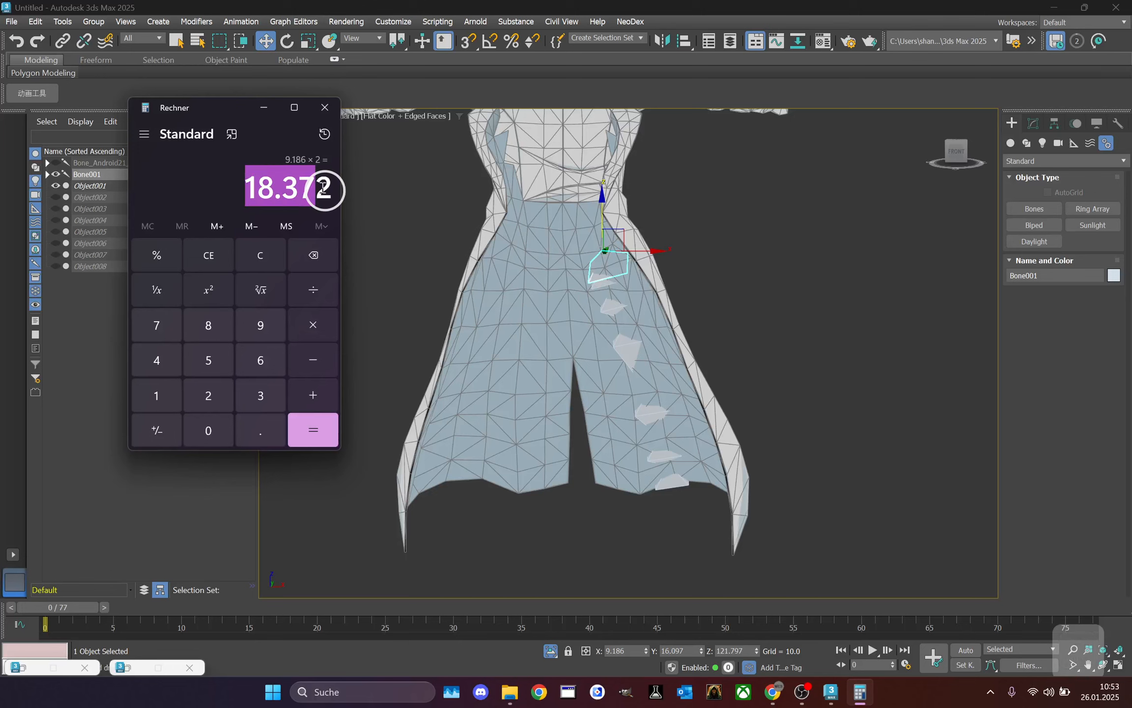
key("ctrl+c")
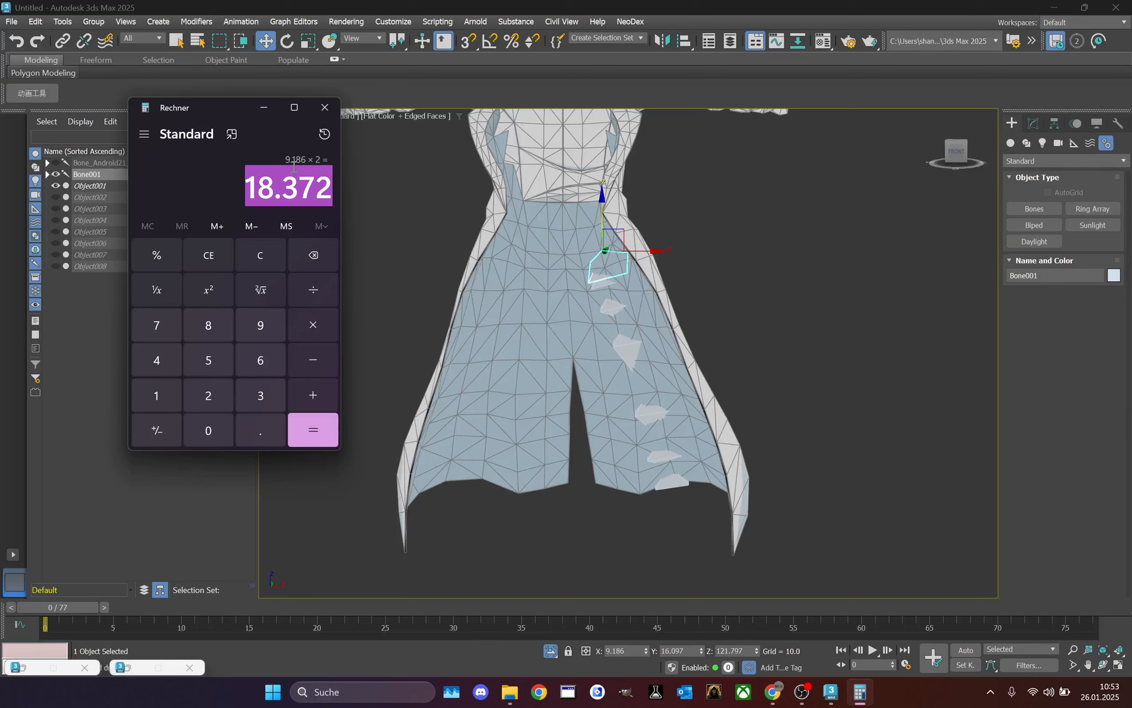
right_click(844, 212)
left_click(769, 256)
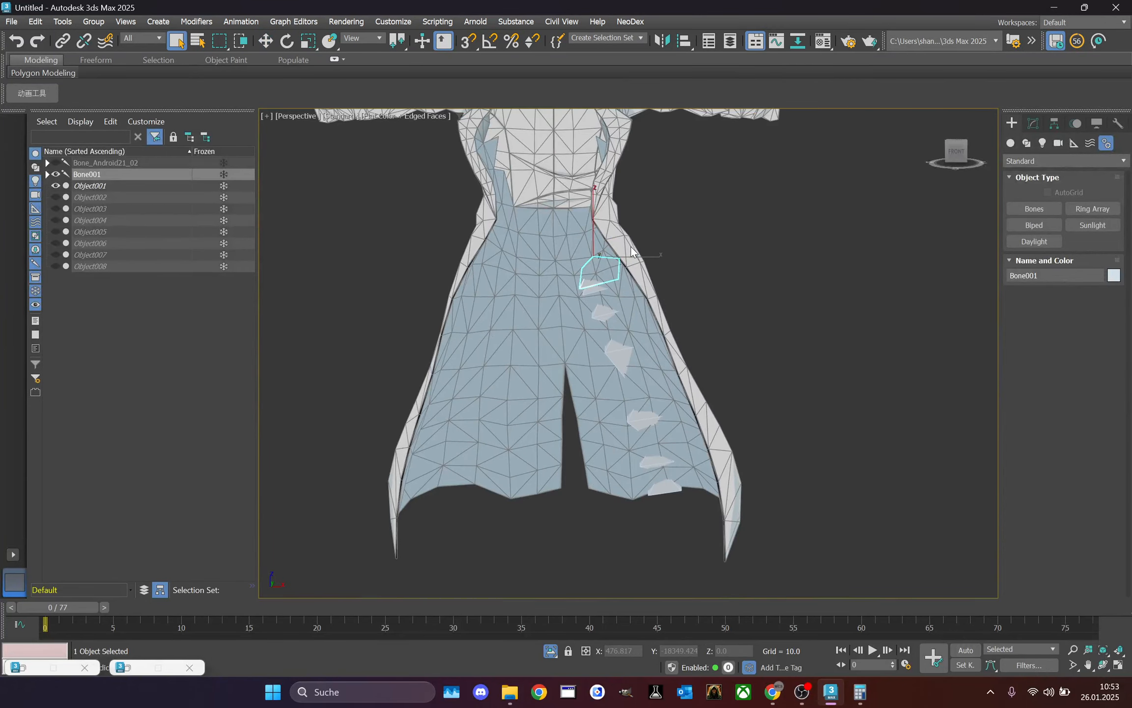
double_click(596, 264)
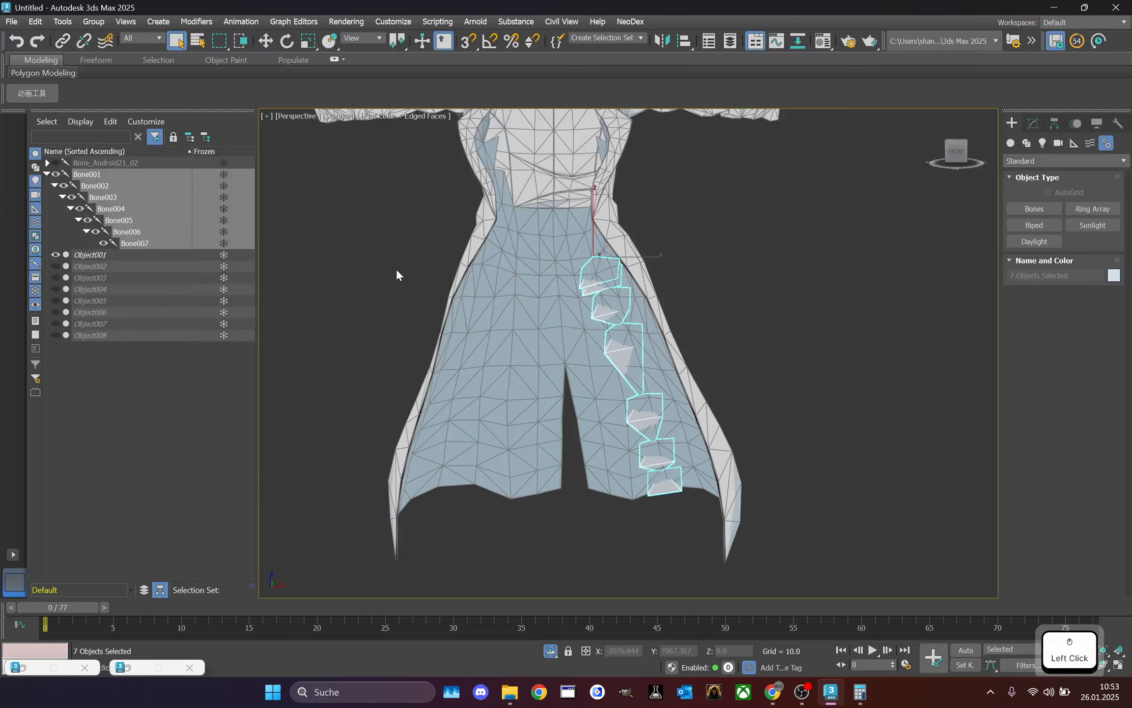
left_click(127, 667)
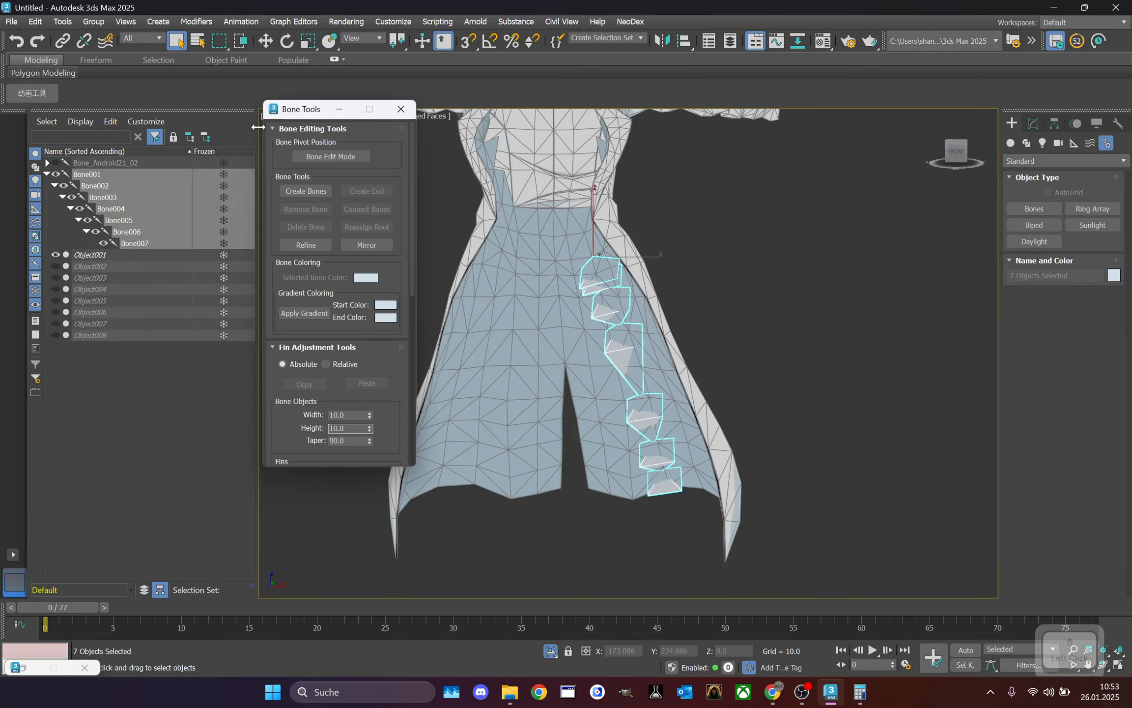
left_click_drag(309, 108, 276, 97)
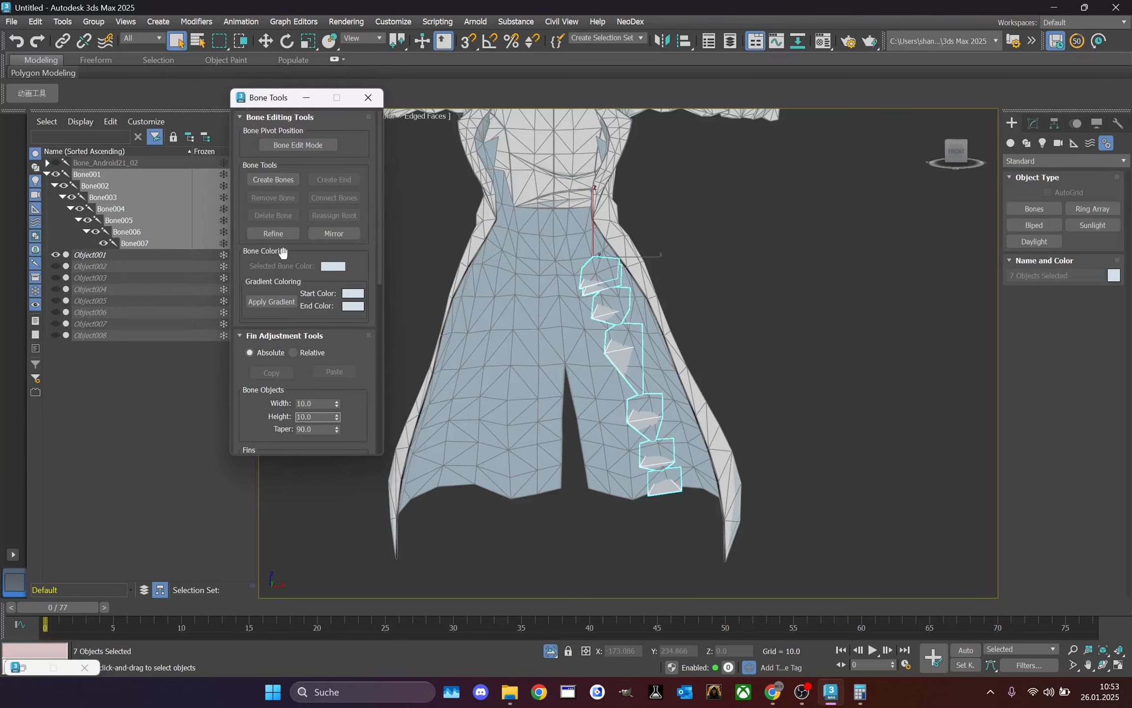
- Mirror the selected bone chain across the X axis with bone axis Y flipped and an offset of -18.372
left_click(323, 236)
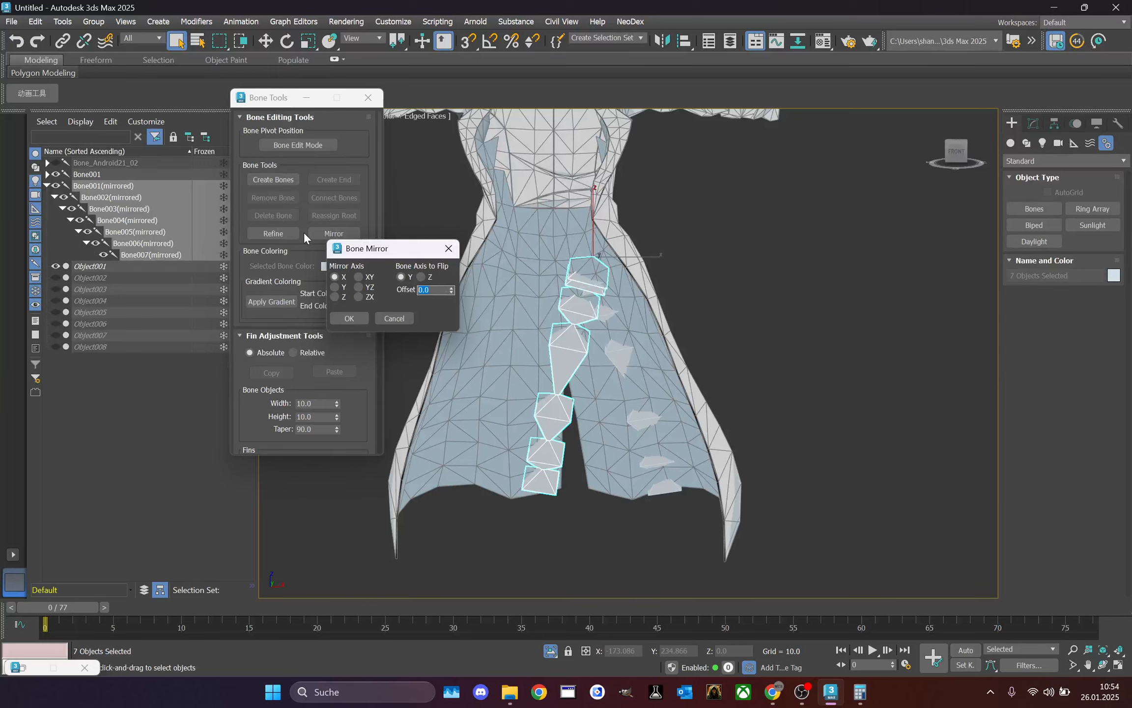
type("18.372")
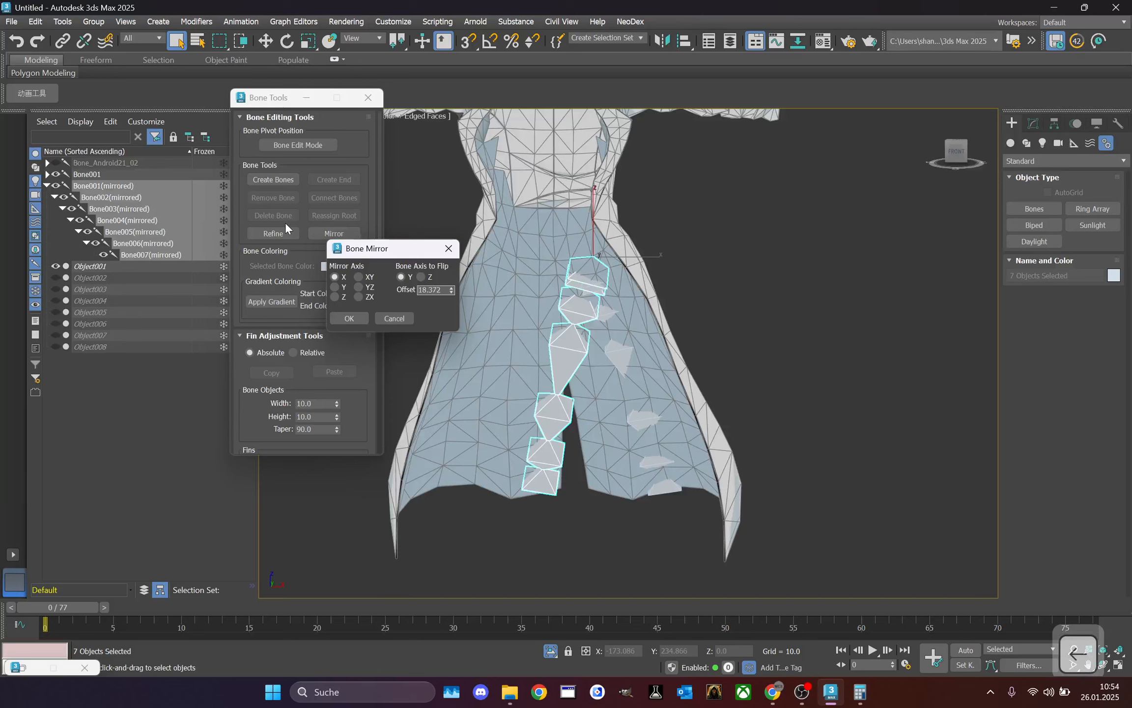
key("Home")
type("-")
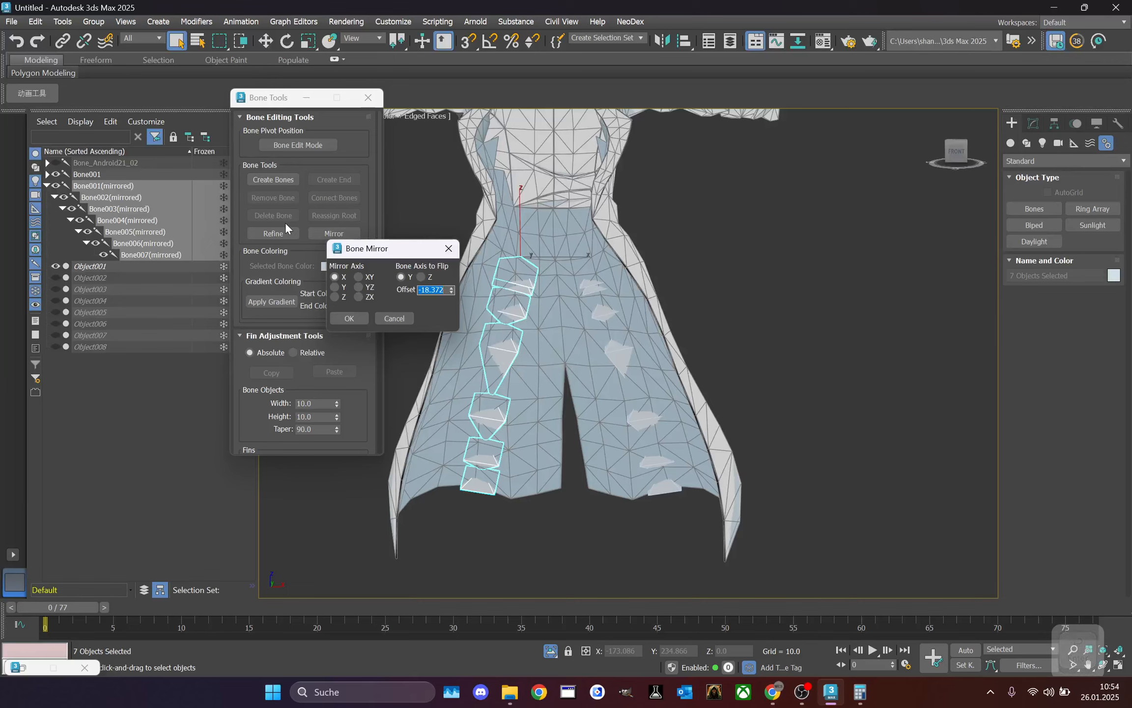
left_click(349, 318)
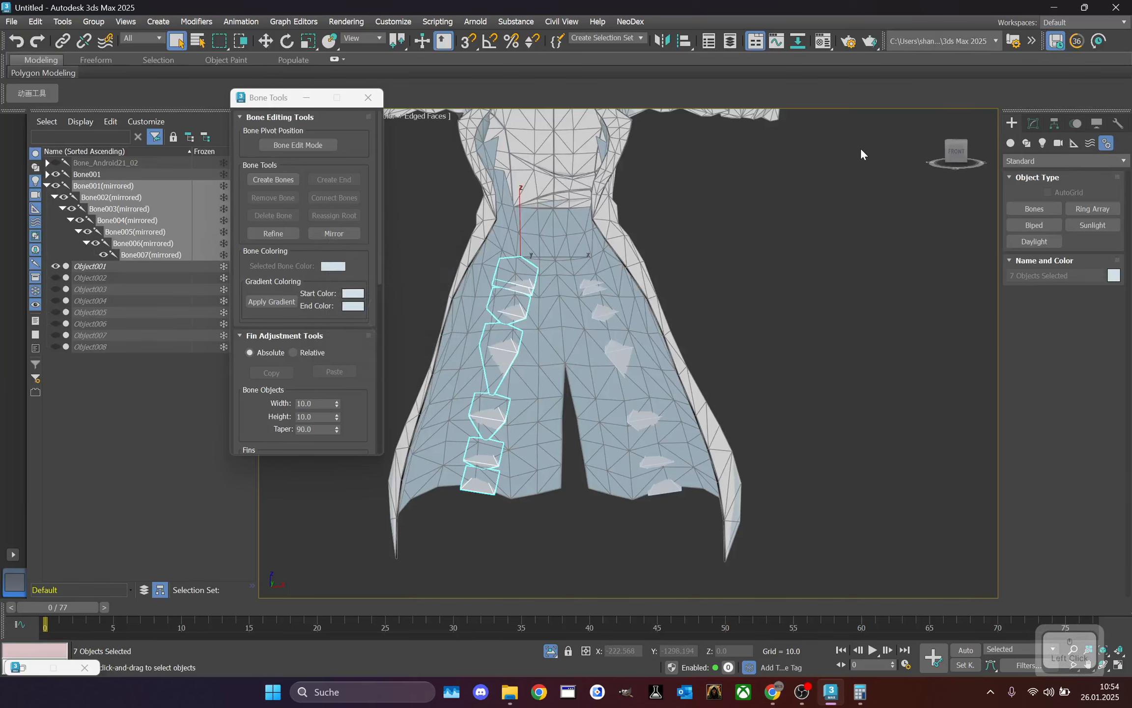
- Minimize Bone Tools and deselect the mirrored bone chain
mouse_move(956, 155)
left_mouse_down()
mouse_move(738, 174)
mouse_move(966, 154)
left_mouse_up()
left_click(958, 154)
left_click(306, 98)
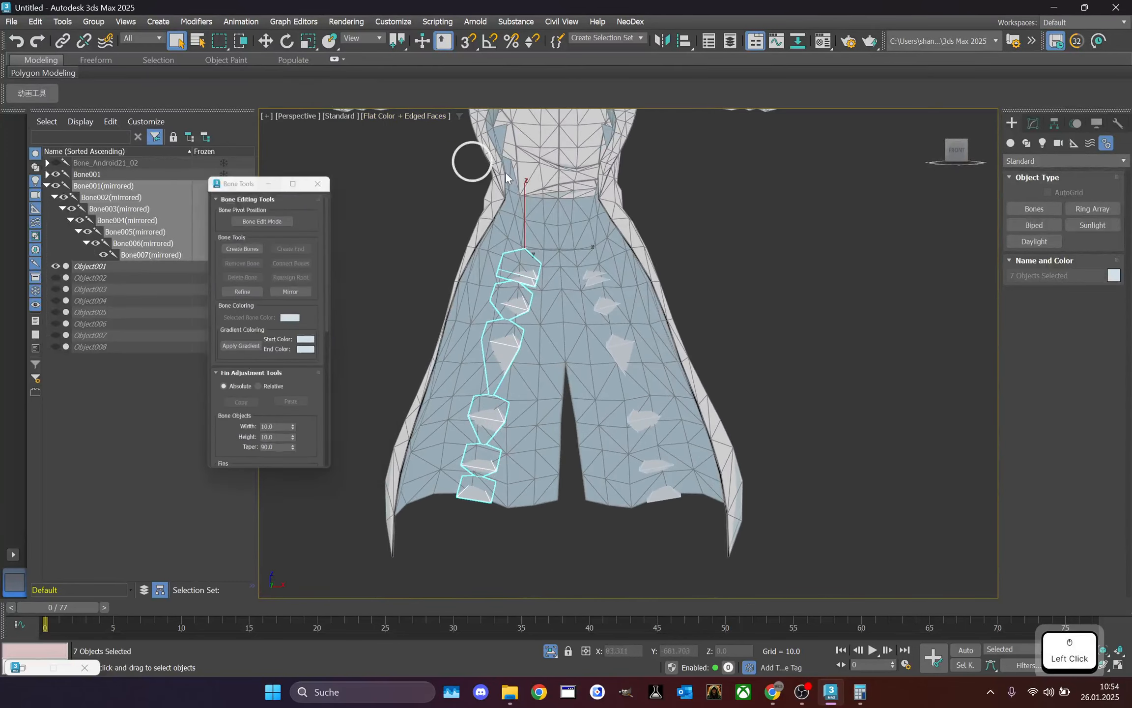
left_click(734, 211)
scroll(735, 216, "down", 5)
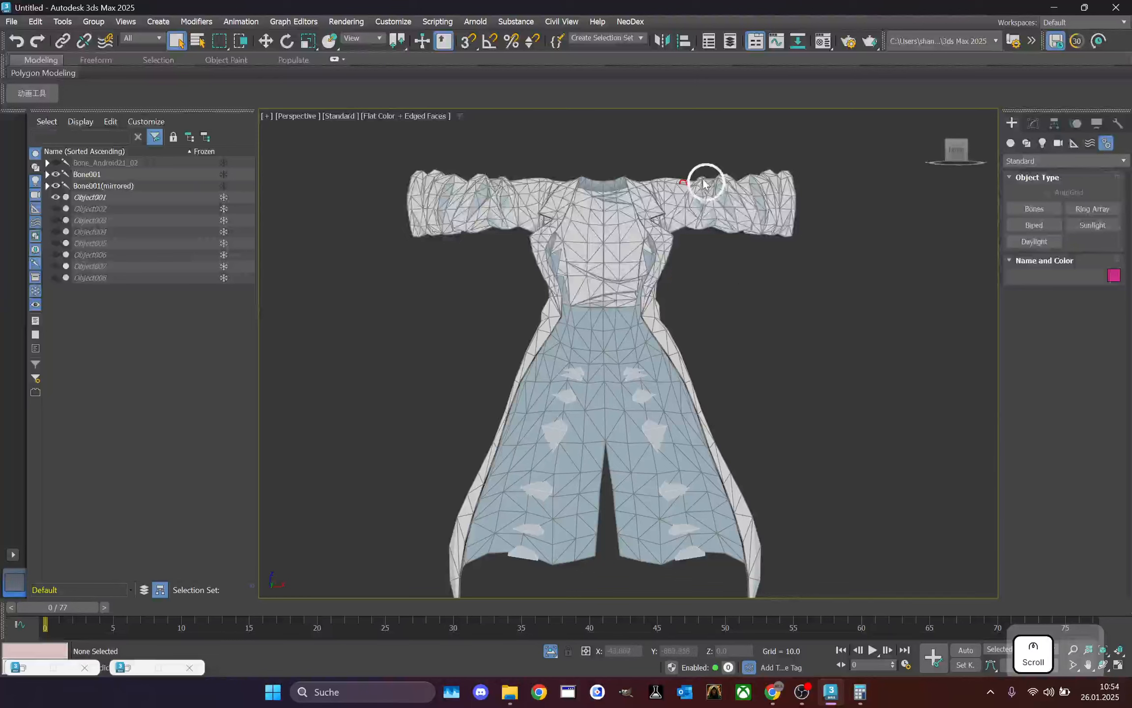
- Hide the Bone001 chain, its mirrored copy and the coat mesh Object001
double_click(100, 174)
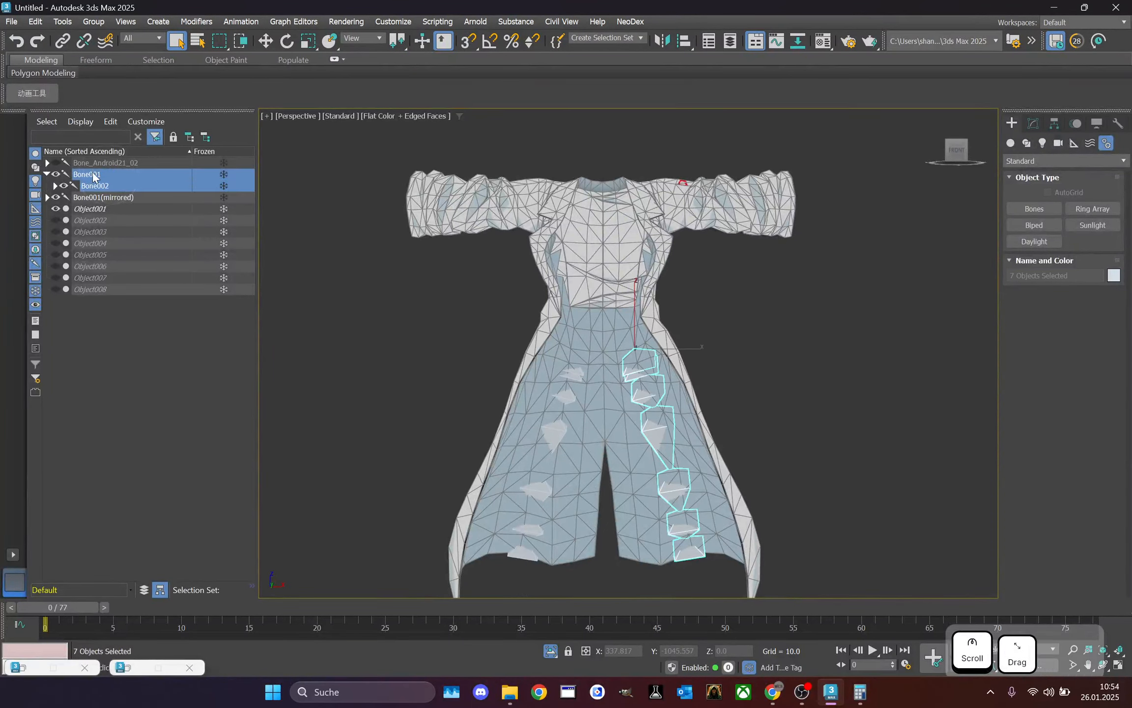
left_click(55, 174)
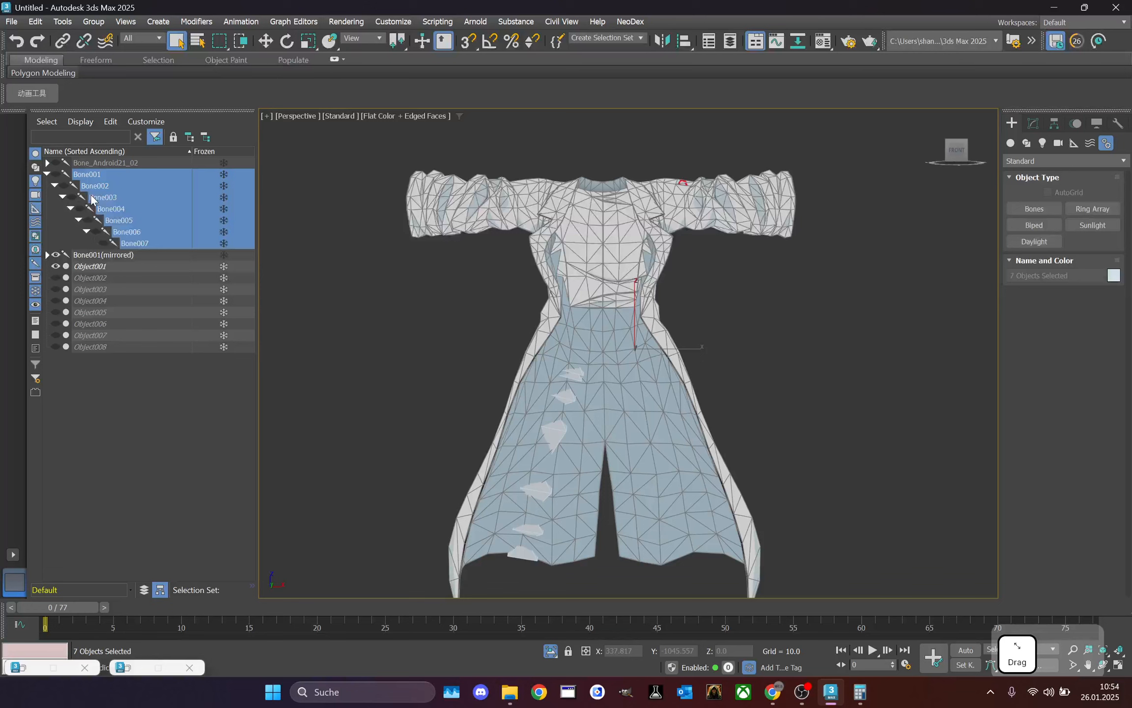
left_click(120, 323)
left_click(53, 417)
double_click(60, 254)
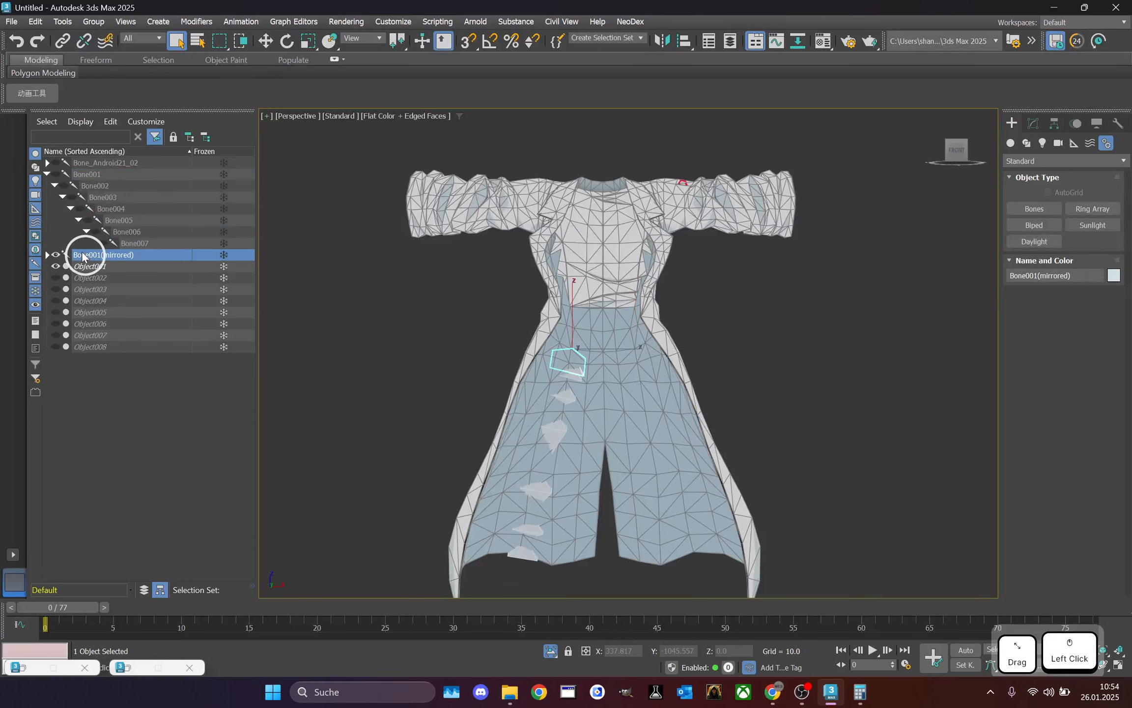
left_click(56, 254)
left_click(88, 388)
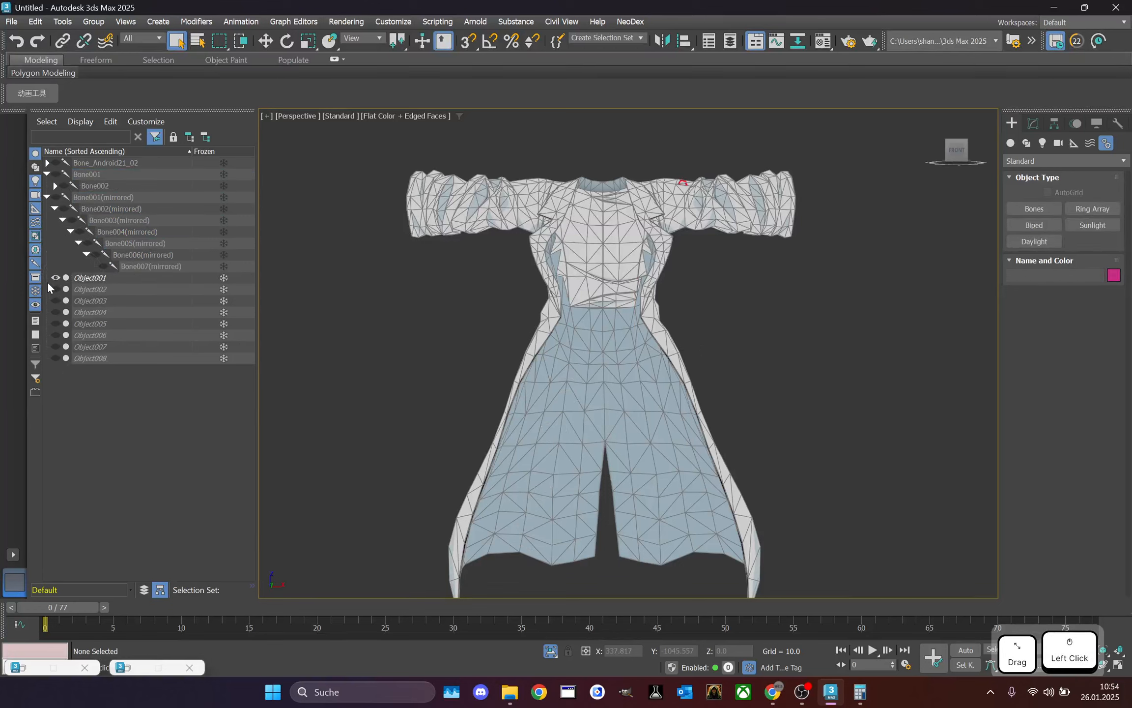
left_click(55, 277)
left_click(55, 208)
- Show Object002 through Object008 one at a time, hiding each again, and leave only the hair mesh Object008 displayed
left_click(55, 234)
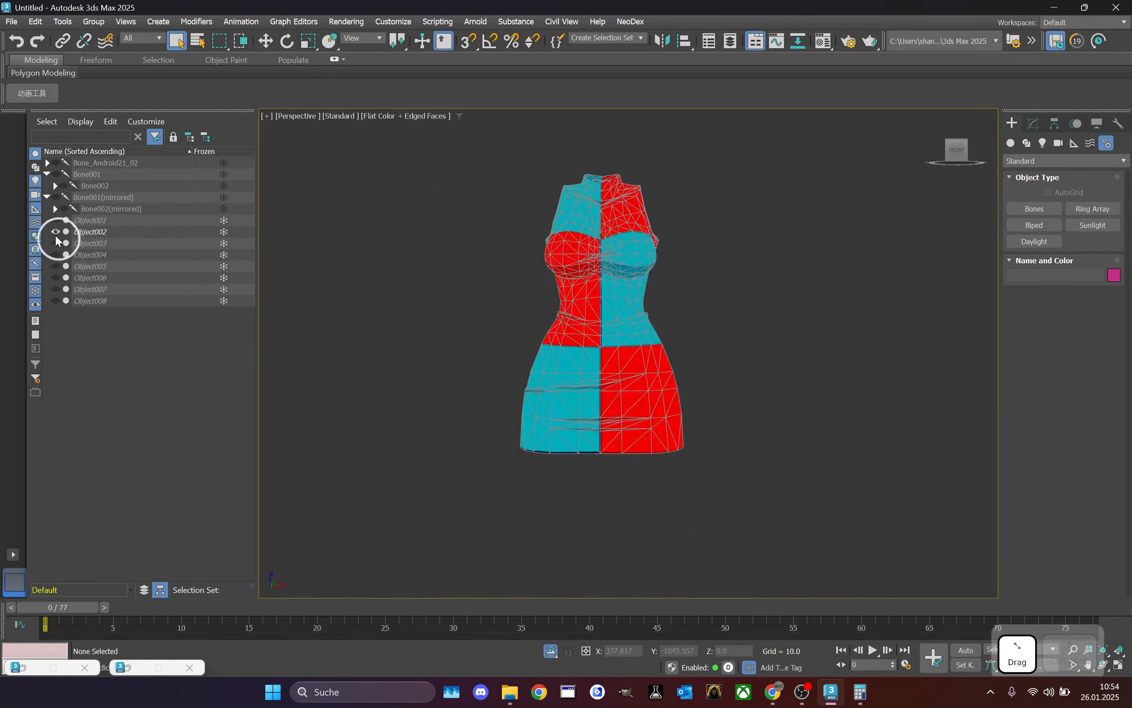
left_click(55, 234)
left_click(55, 244)
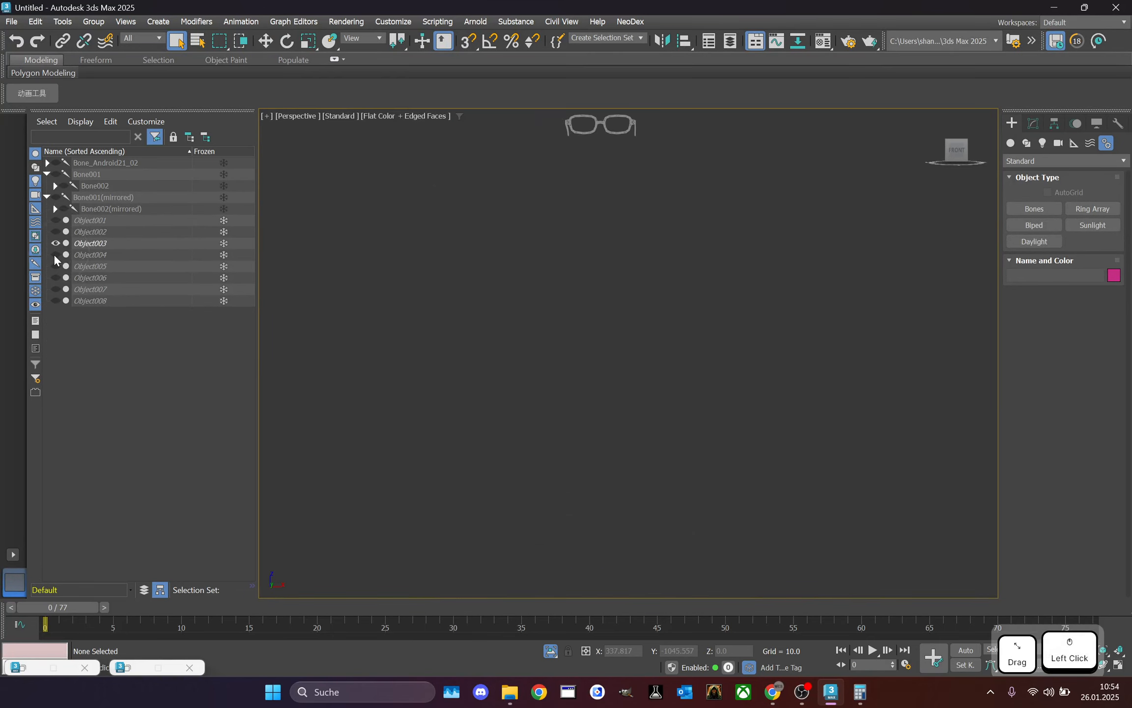
left_click(53, 243)
left_click(56, 255)
left_click(55, 255)
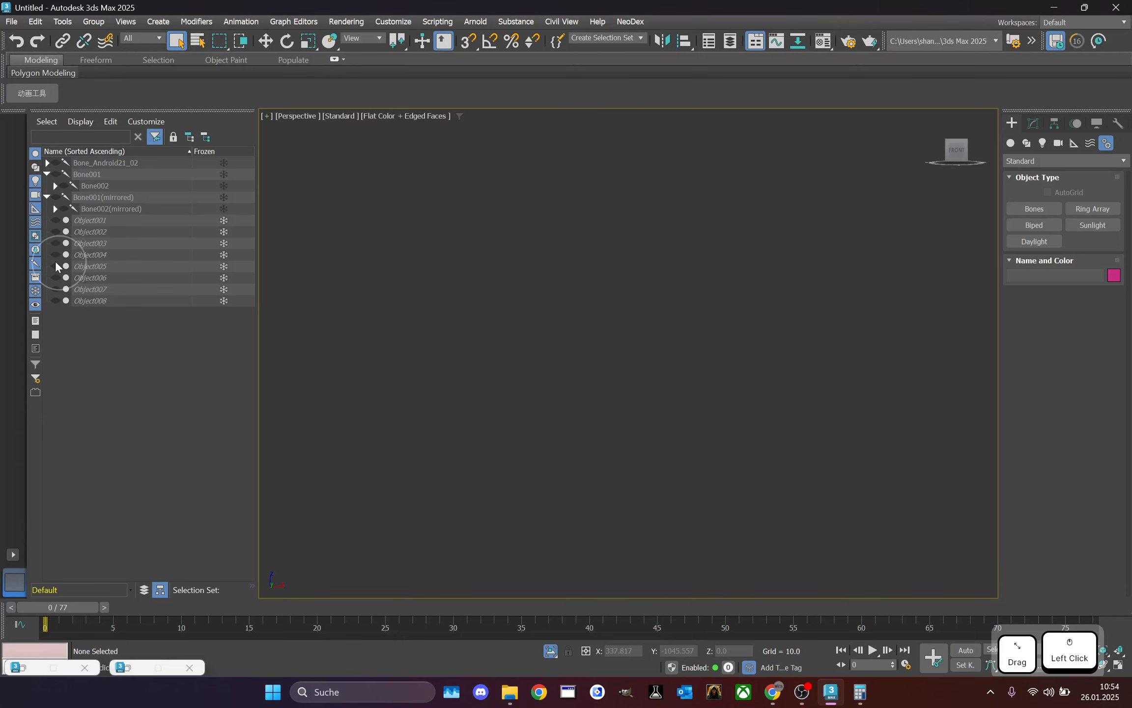
left_click(55, 266)
left_click(55, 266)
left_click(56, 278)
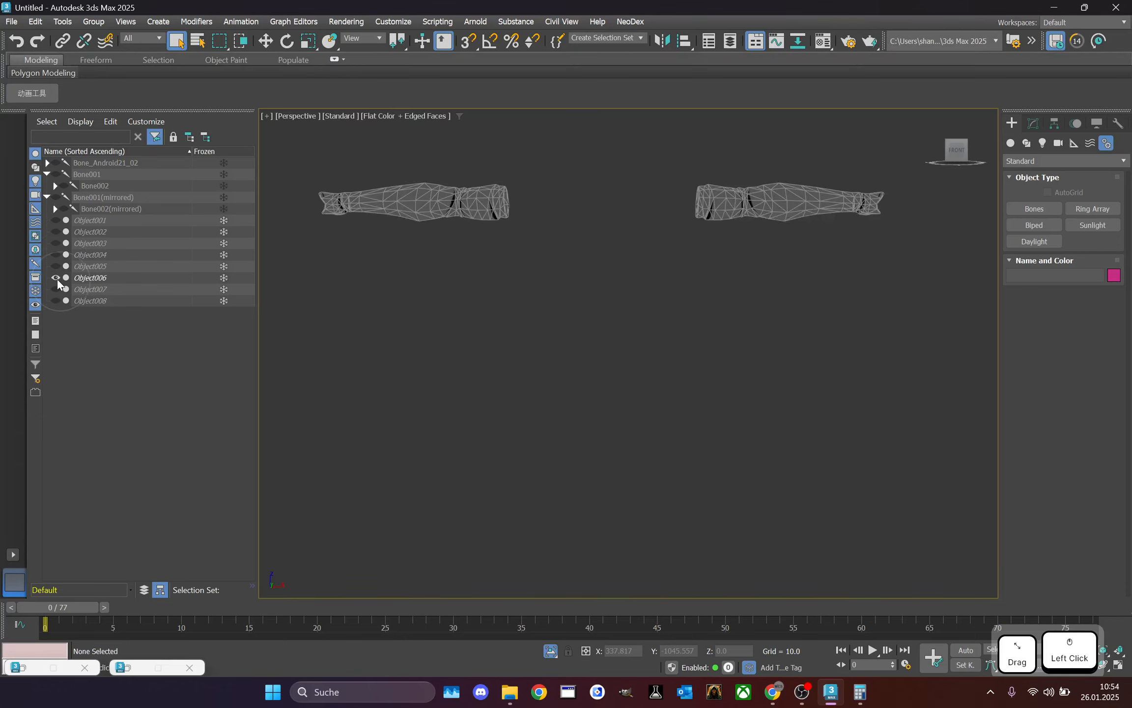
left_click(57, 278)
left_click(52, 291)
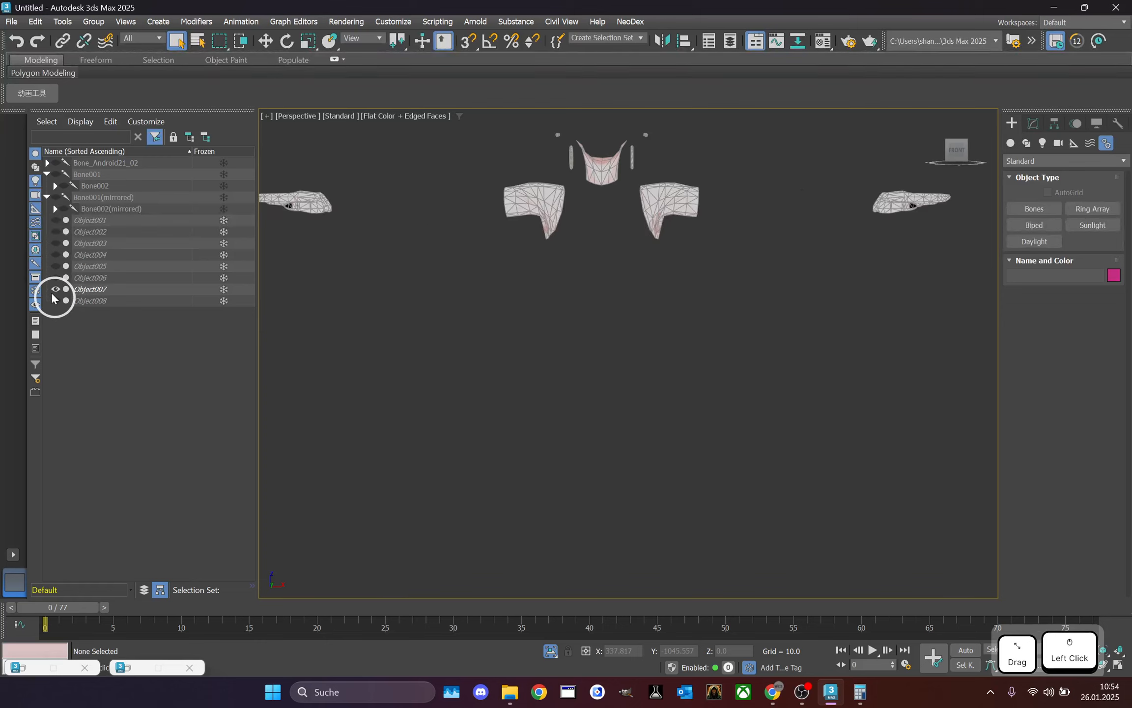
left_click(55, 290)
left_click(55, 301)
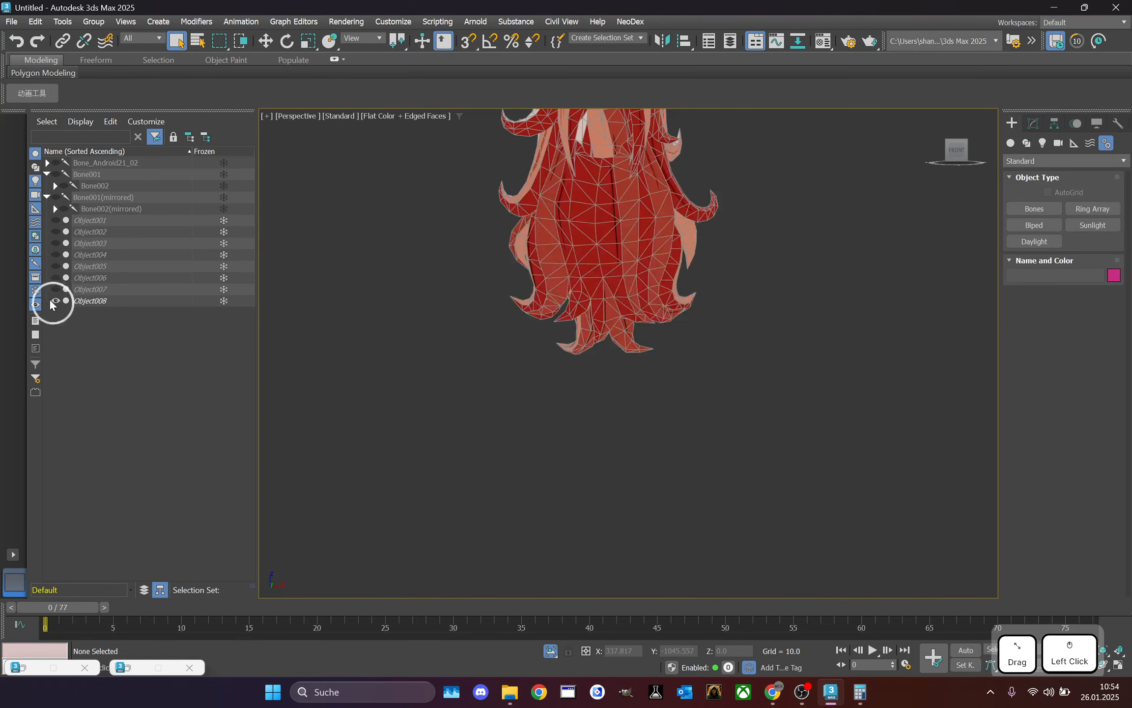
- Orient the perspective view to the hair's left side and restore the four-viewport layout
scroll(506, 404, "down", 2)
scroll(590, 200, "up", 3)
scroll(589, 199, "up", 1)
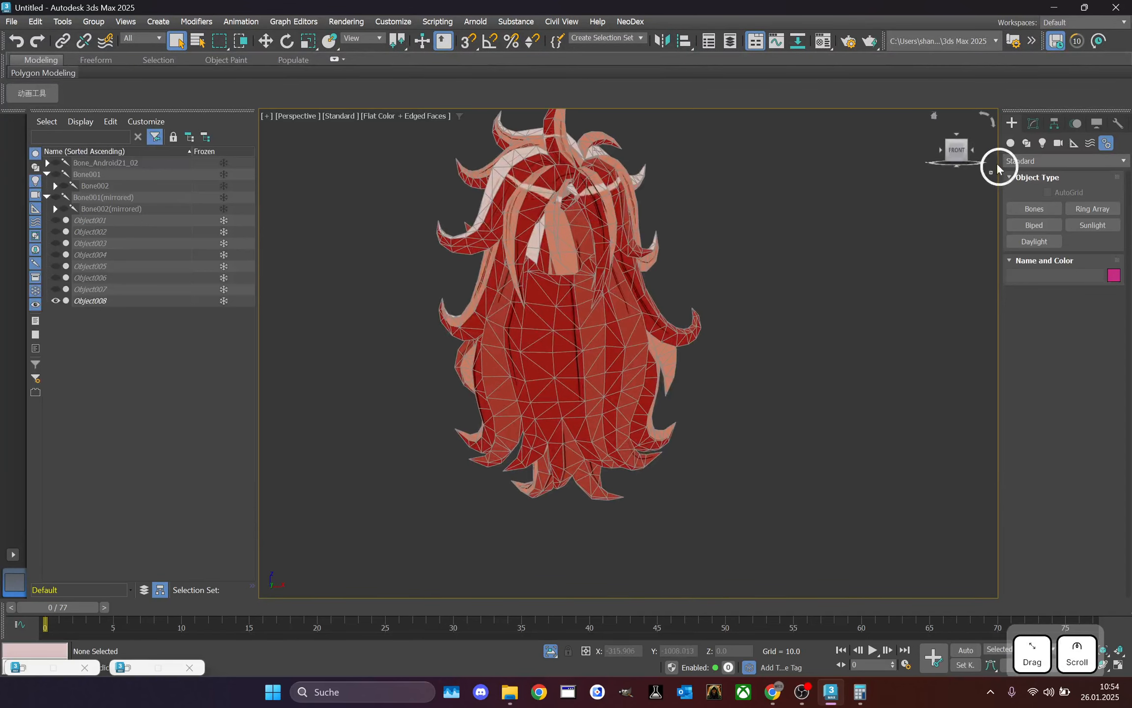
left_click_drag(962, 158, 335, 161)
left_click(954, 161)
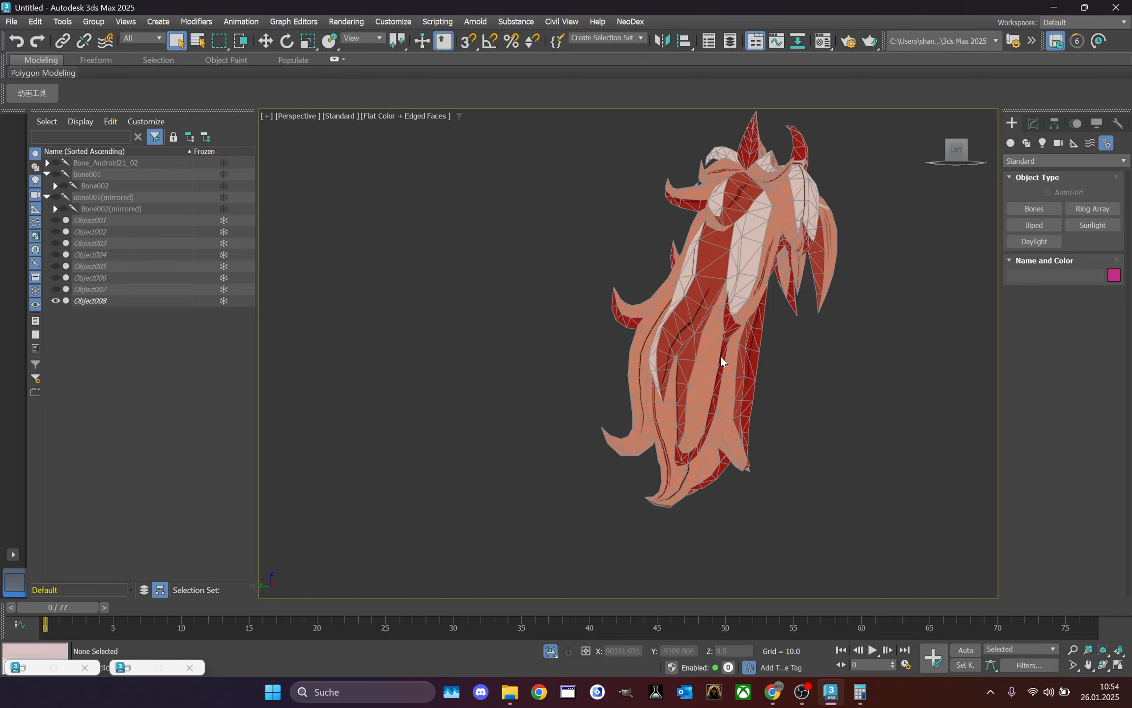
left_click(265, 116)
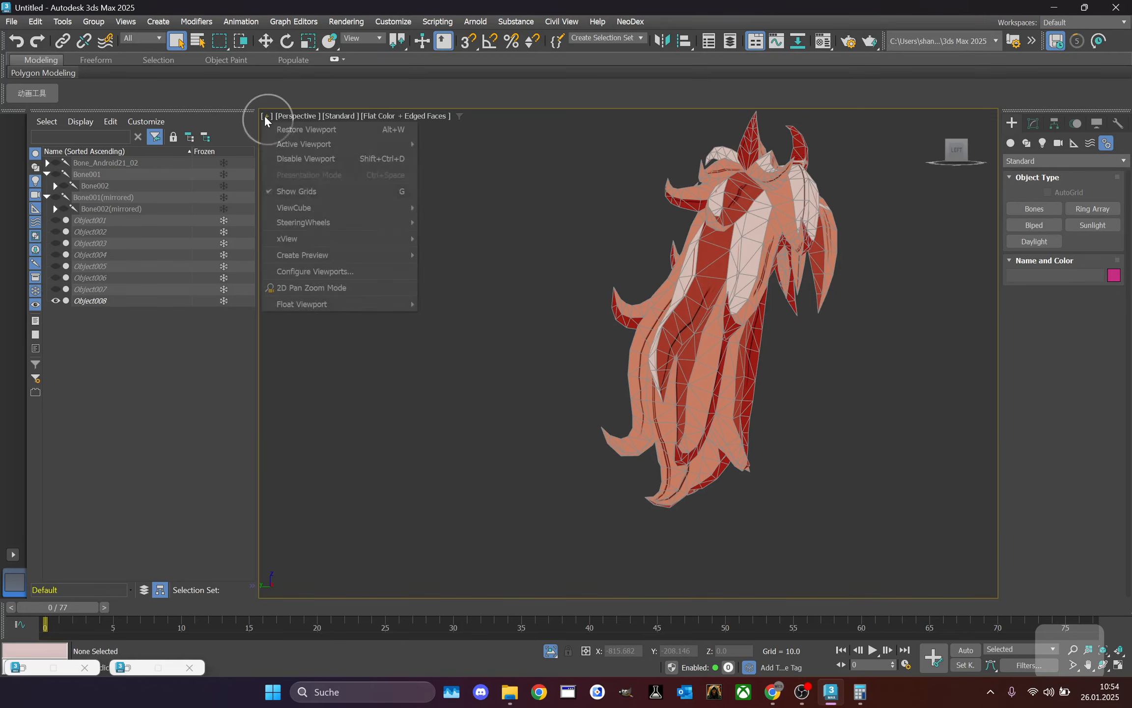
left_click(285, 129)
- Maximize the wireframe orthographic viewport and align it to the Right view of the hair
middle_click_drag(710, 164, 687, 231)
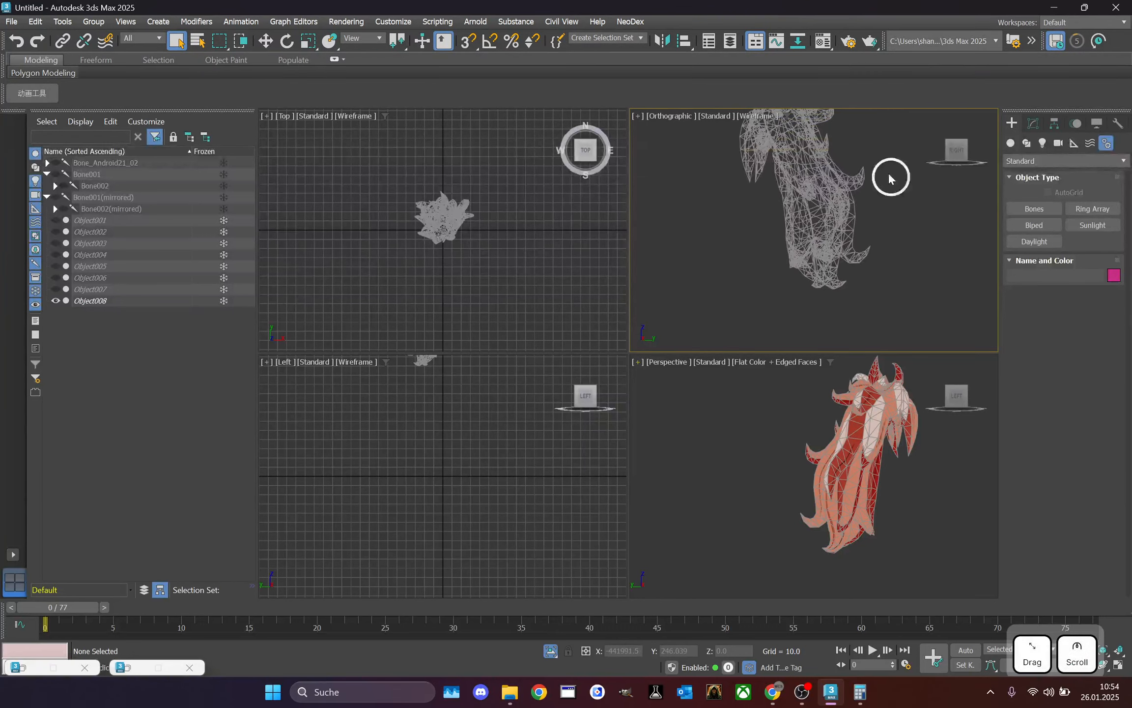
left_click_drag(945, 159, 958, 152)
left_click(638, 116)
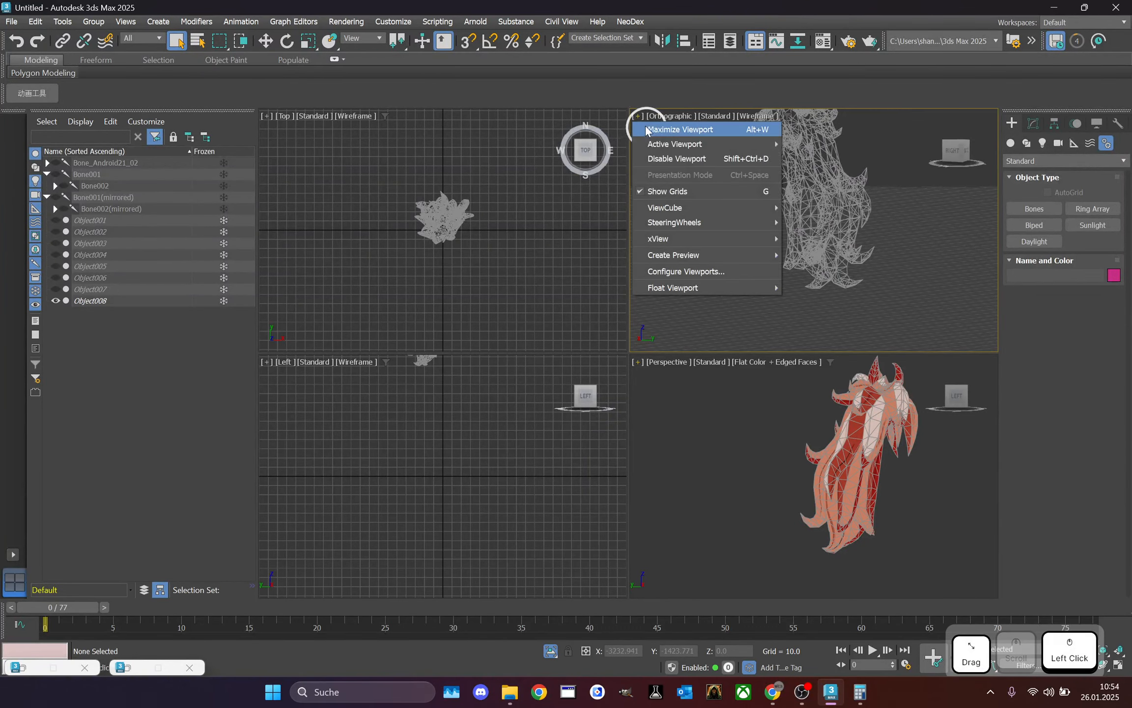
left_click(645, 126)
left_click(951, 150)
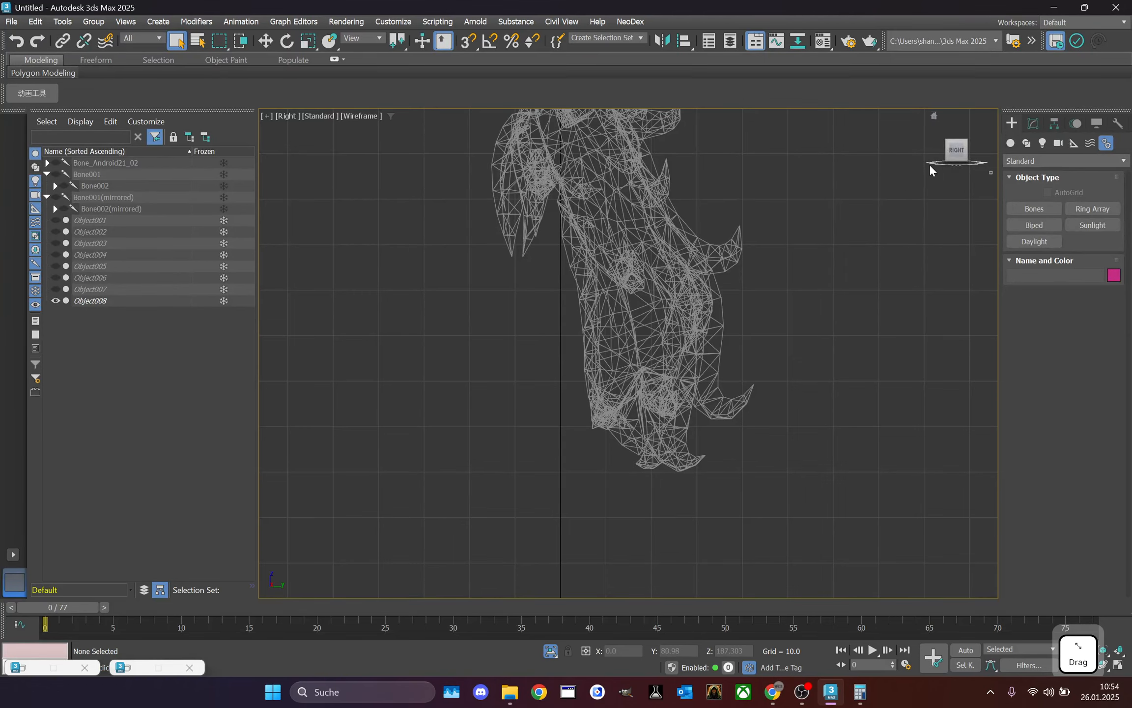
left_click_drag(929, 164, 952, 156)
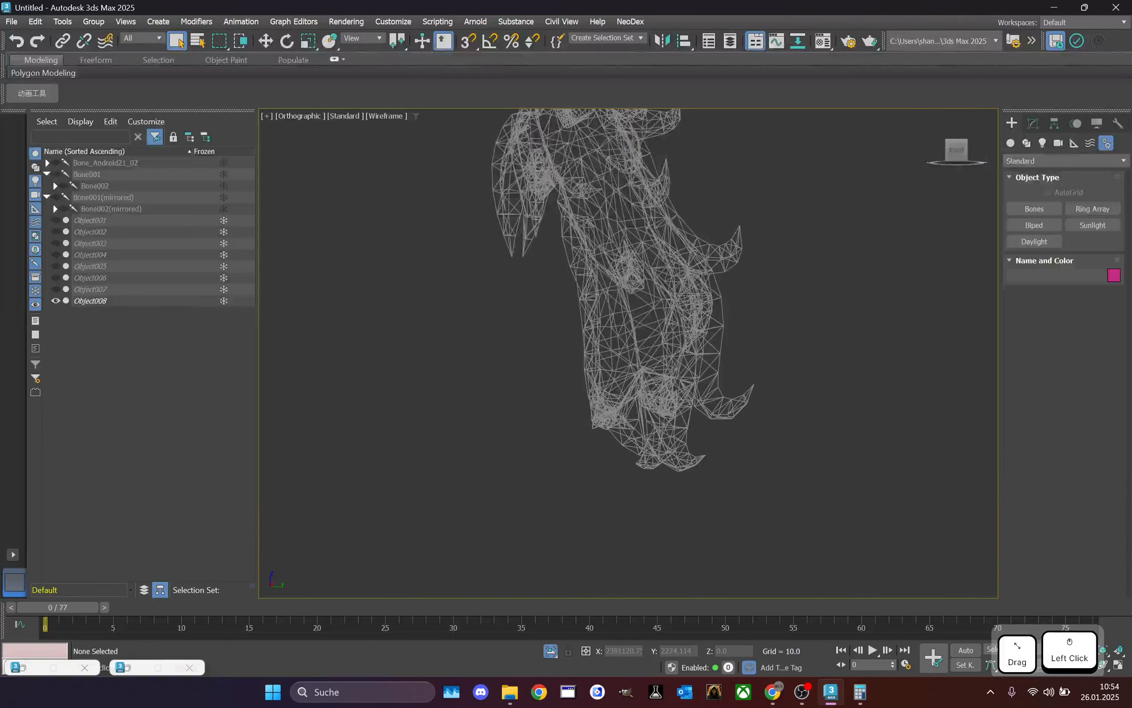
left_click(953, 149)
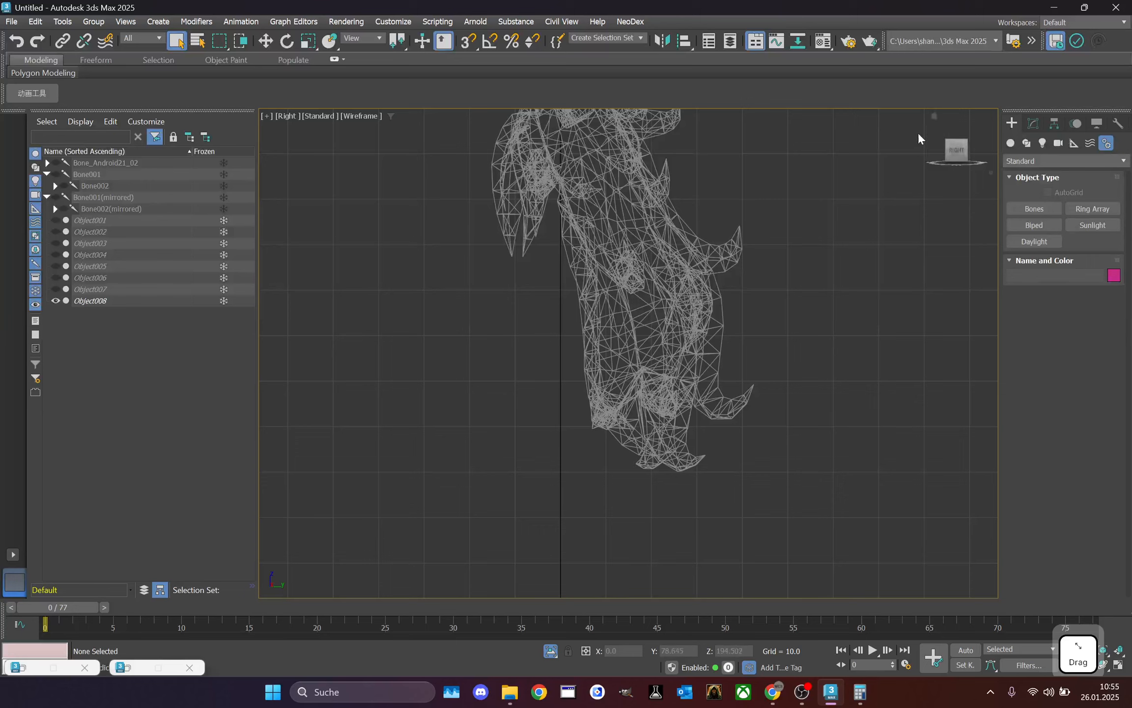
- Start a new bone chain with Create Bones in the Right view, placing its first short bones inside the upper part of the hair
left_click(259, 24)
left_click(222, 21)
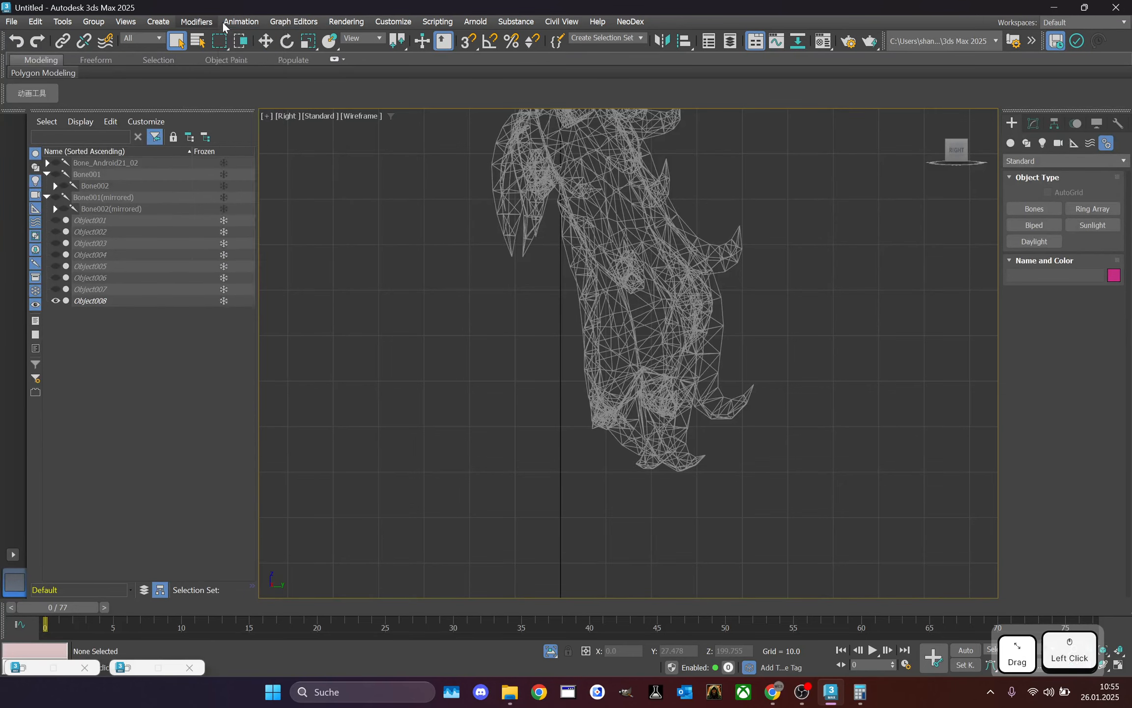
left_click(240, 23)
left_click(256, 319)
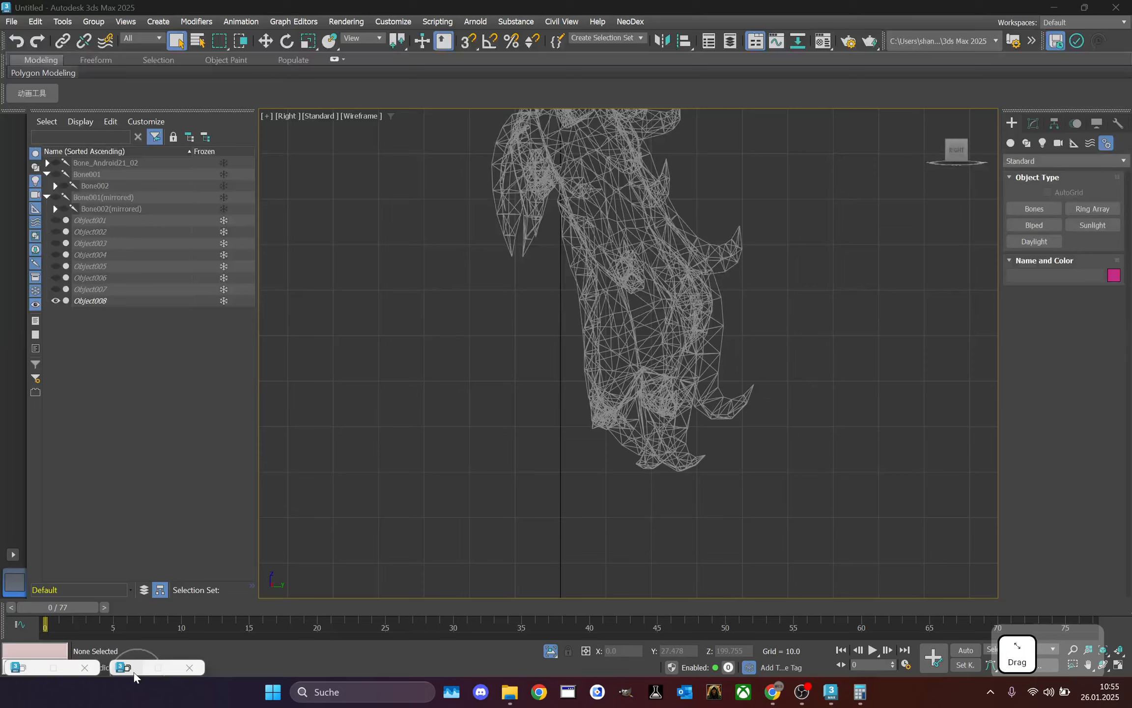
left_click(275, 180)
scroll(653, 167, "up", 1)
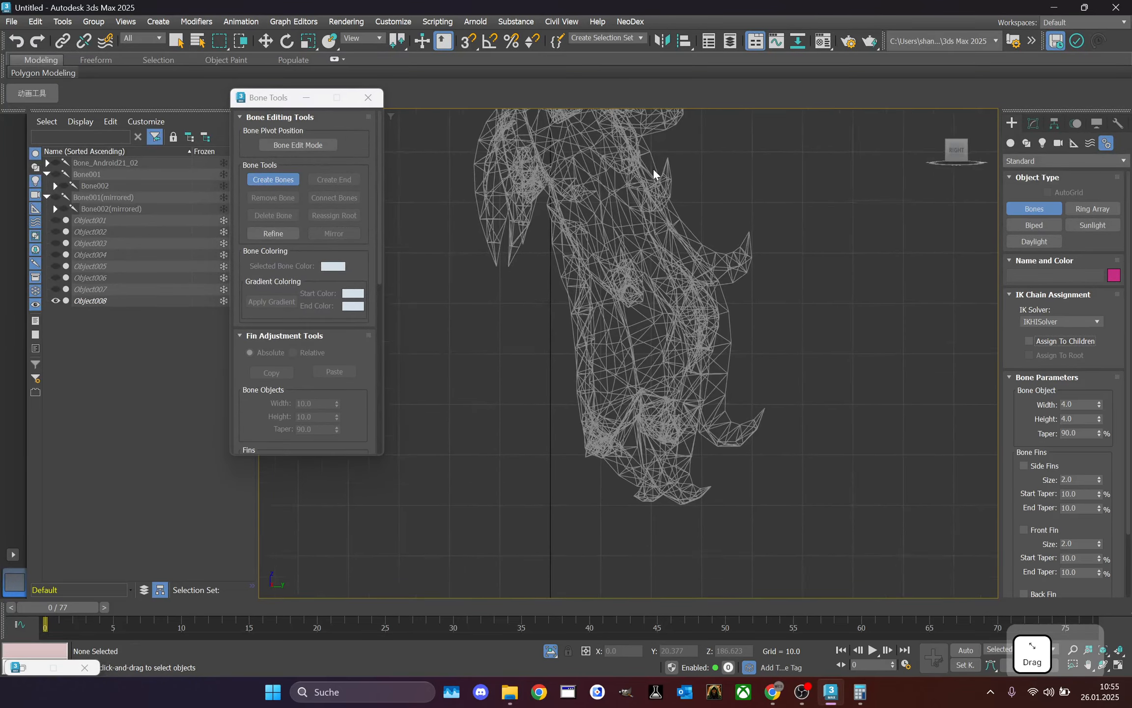
middle_click_drag(587, 175, 615, 219)
scroll(615, 220, "up", 5)
scroll(626, 211, "down", 3)
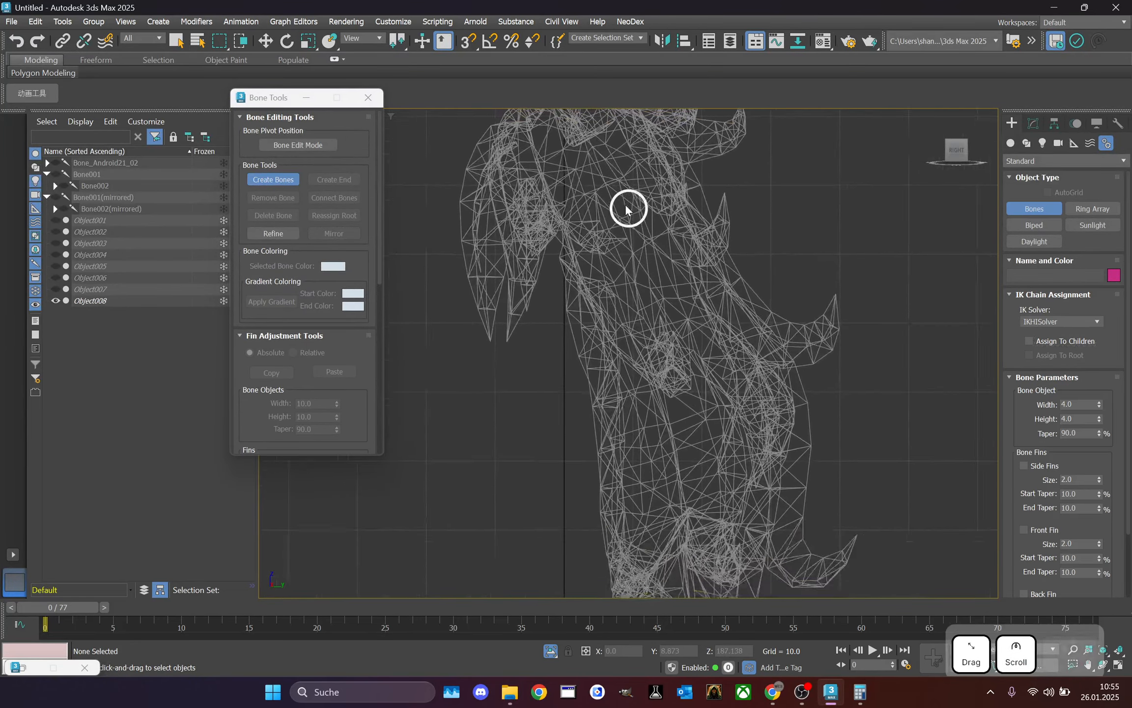
left_click(626, 209)
scroll(626, 209, "up", 1)
scroll(627, 209, "down", 1)
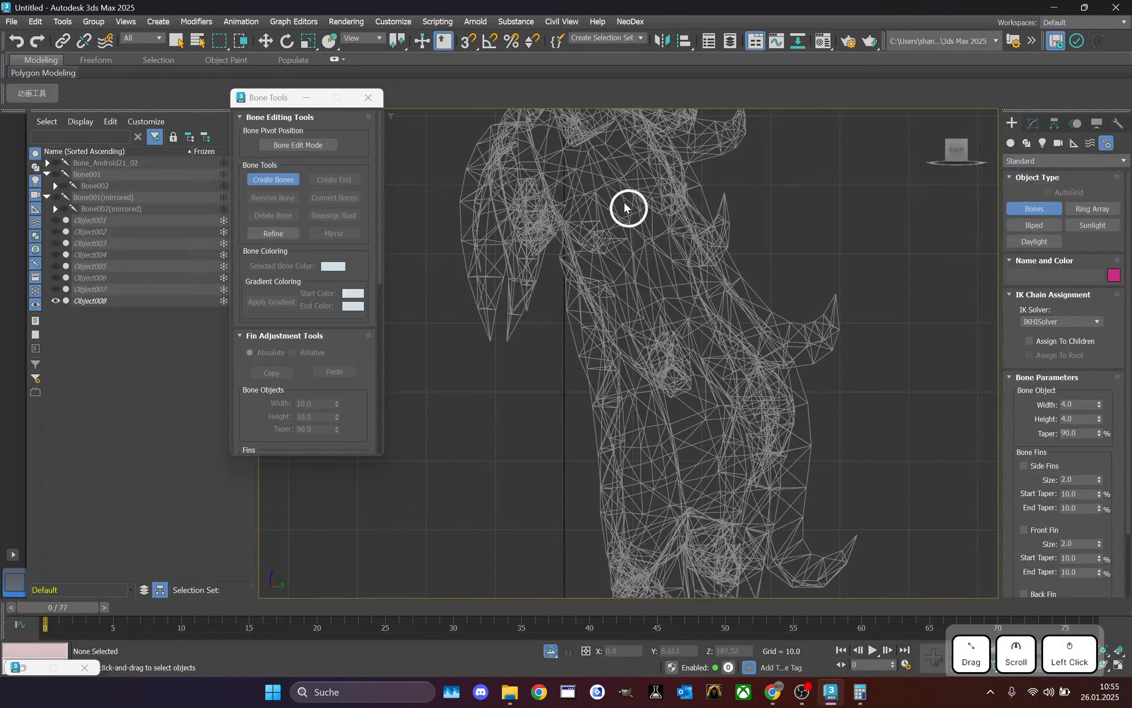
left_click(625, 199)
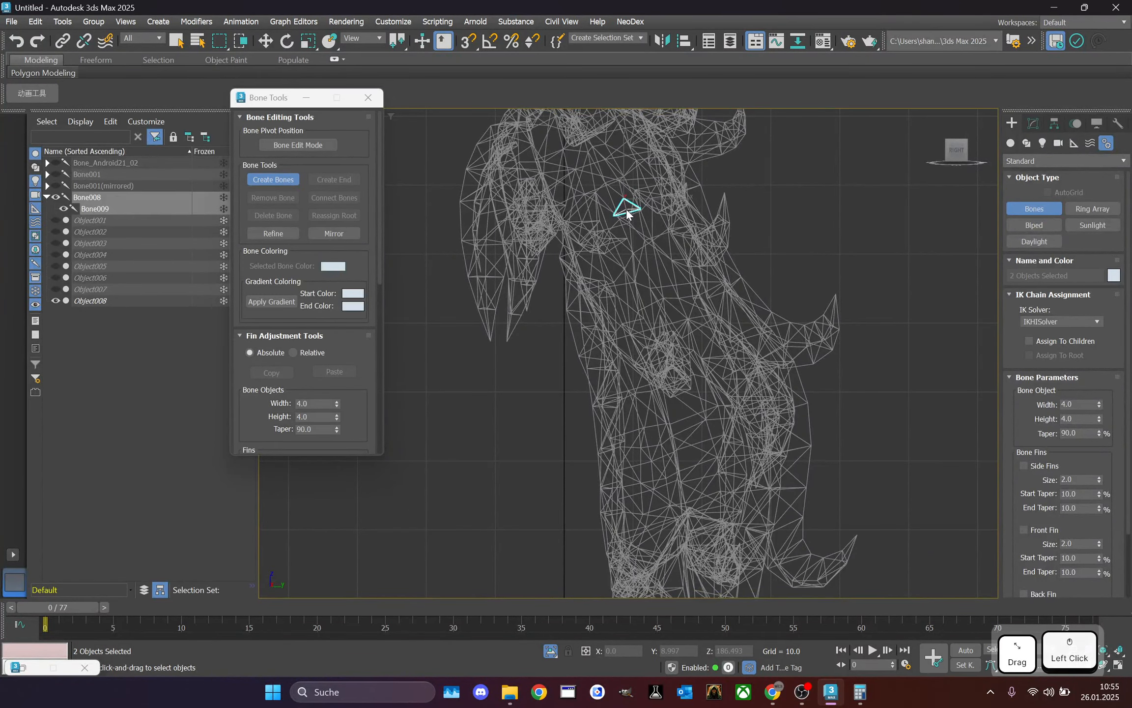
left_click(630, 215)
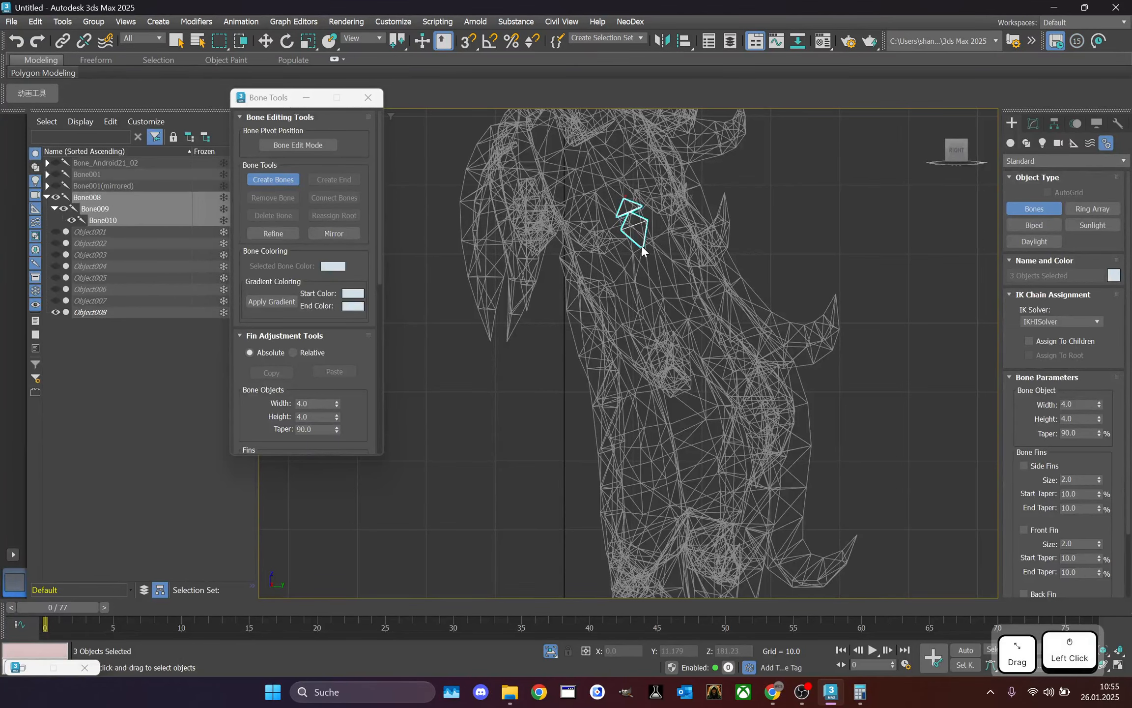
- Extend the bone chain down the middle of the hair to its lower tip, then end bone creation
scroll(644, 246, "down", 2)
left_click(647, 222)
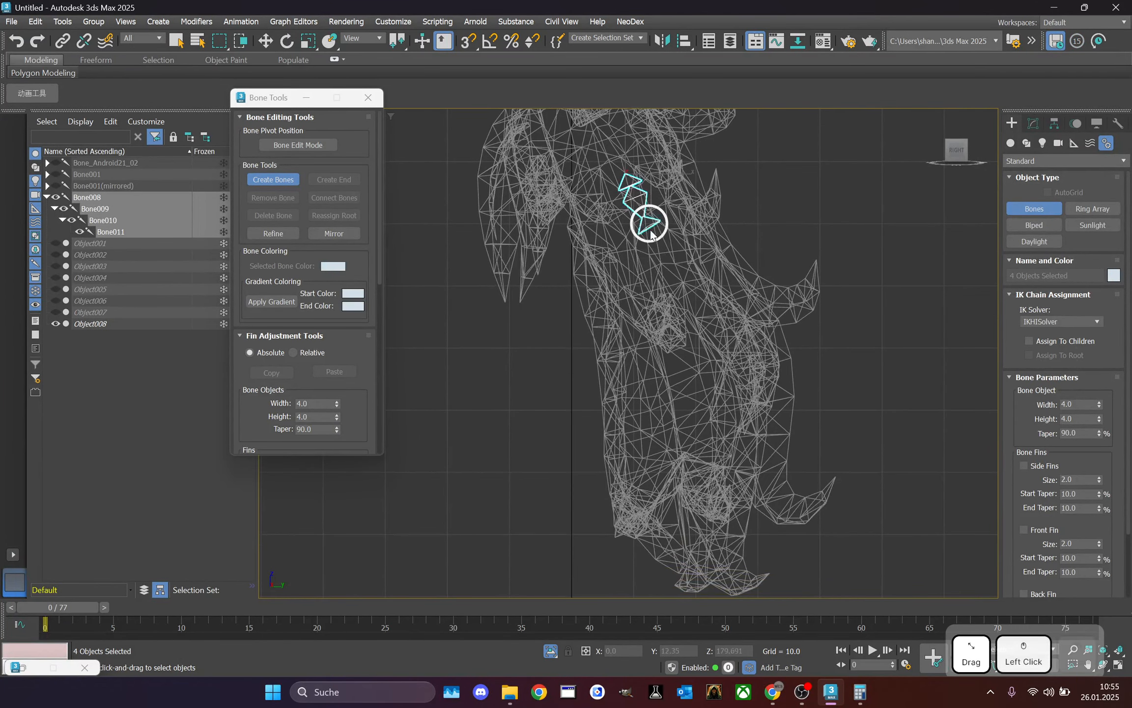
left_click(663, 275)
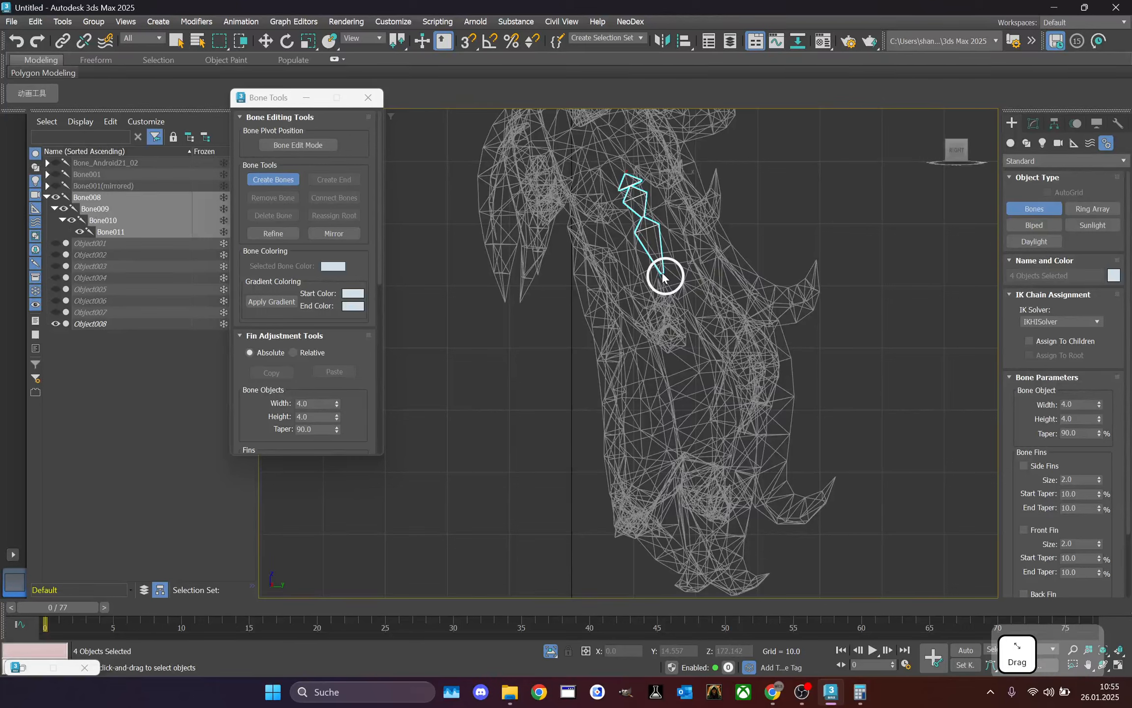
left_click(689, 363)
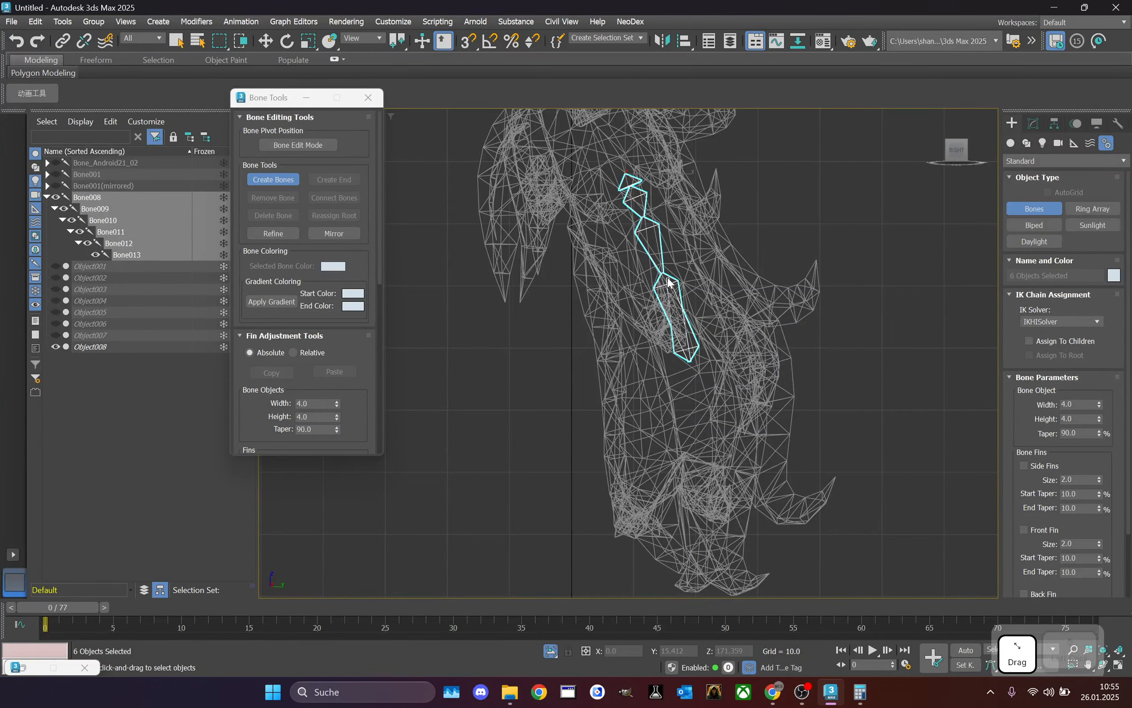
scroll(693, 376, "down", 1)
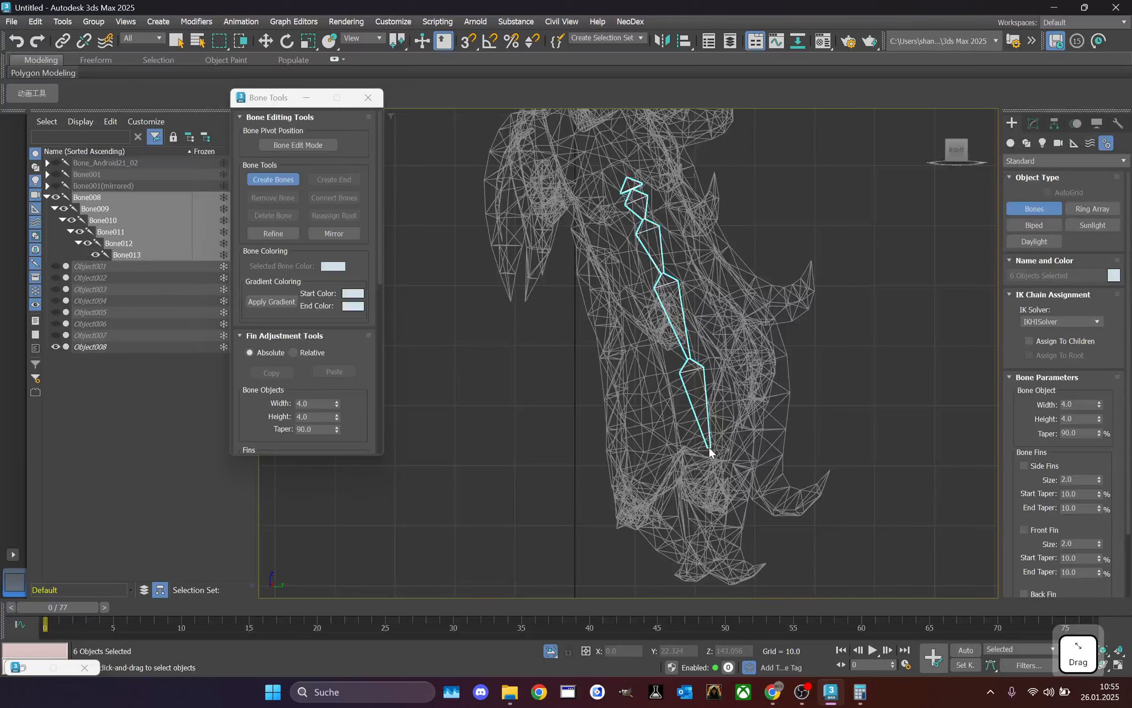
left_click(713, 448)
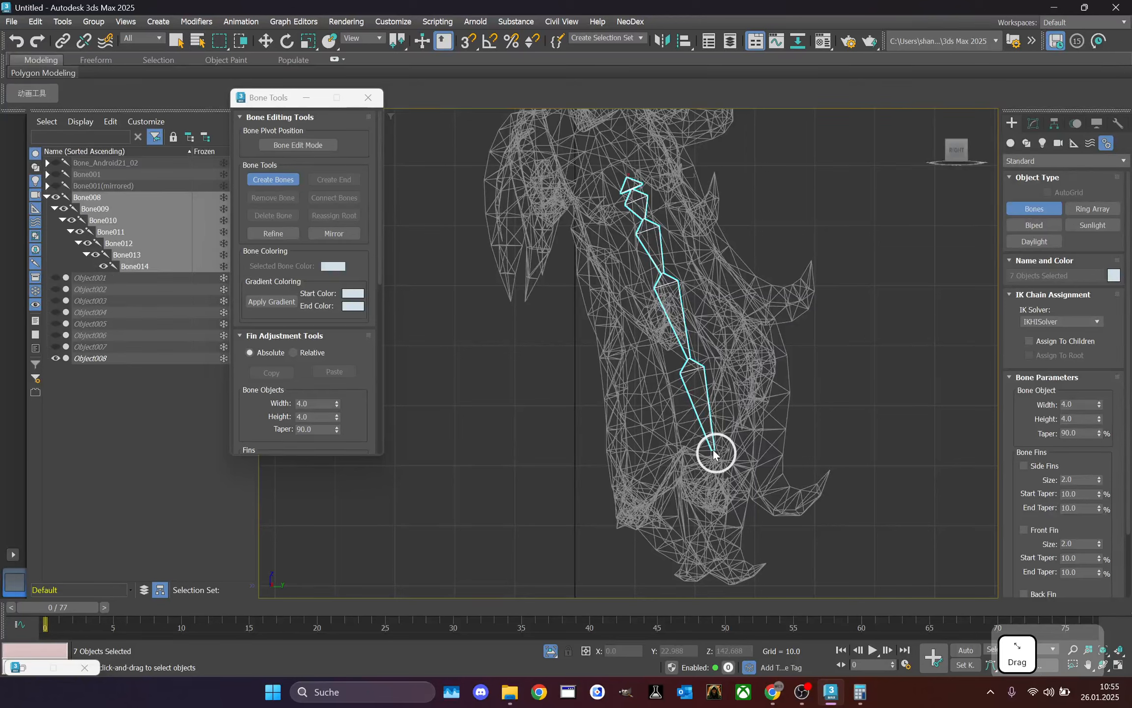
middle_click_drag(720, 522, 718, 500)
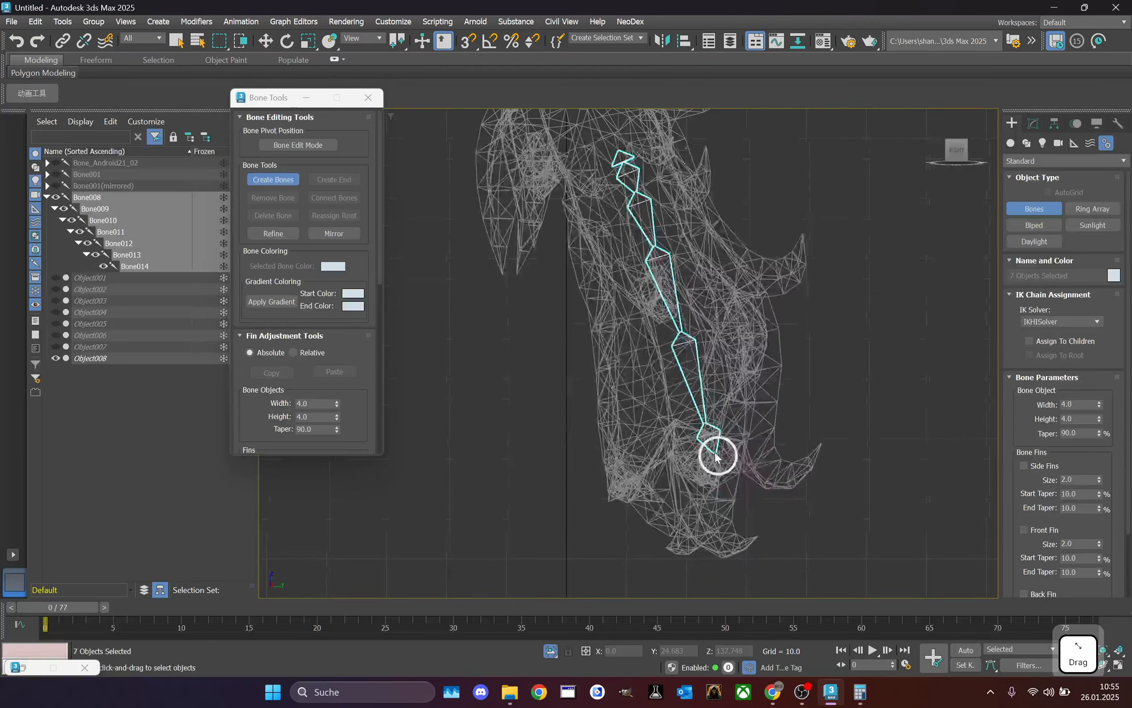
left_click(716, 498)
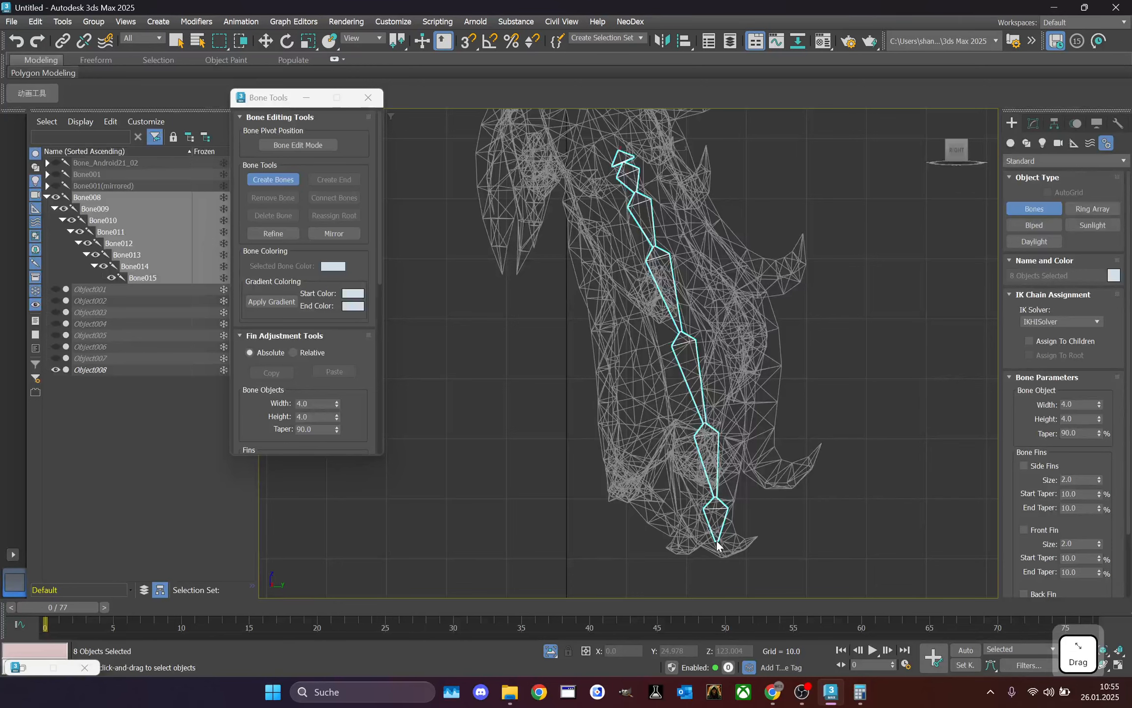
right_click(720, 571)
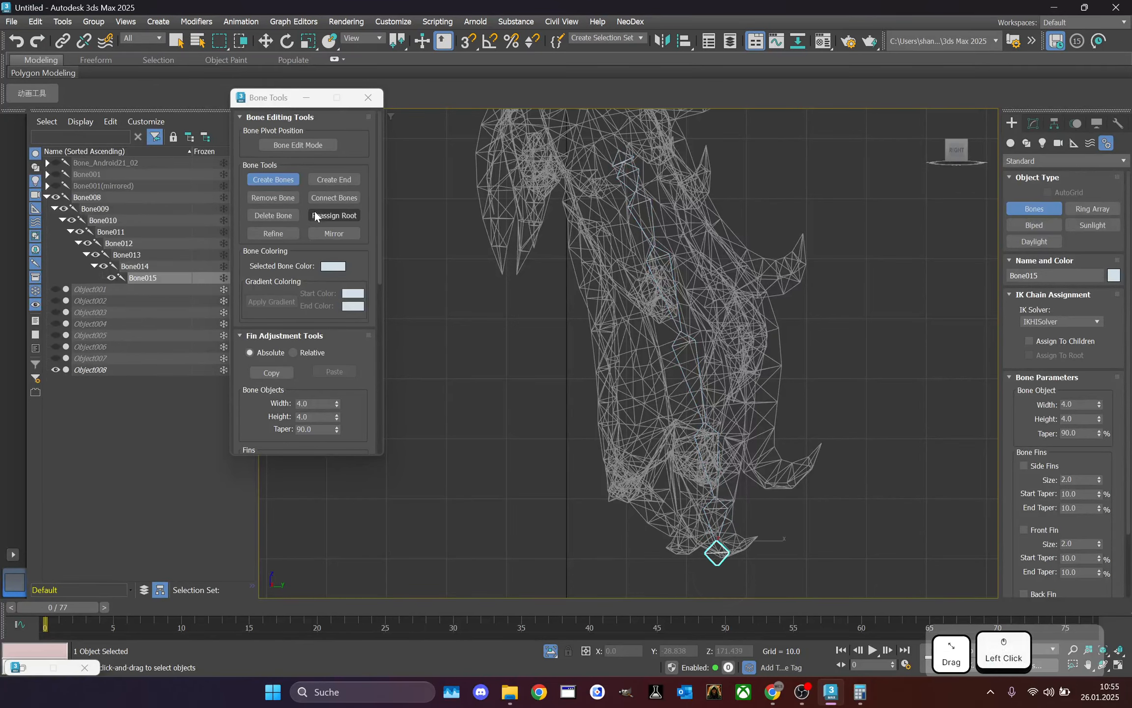
left_click(276, 179)
scroll(567, 184, "down", 1)
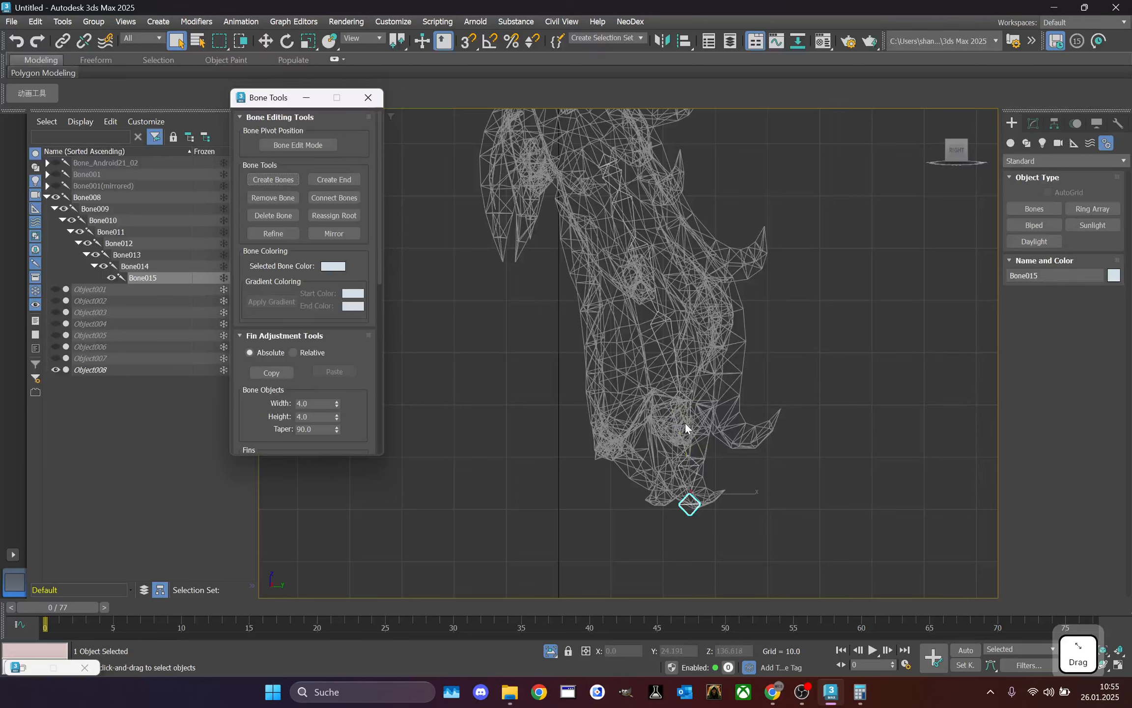
left_click(311, 101)
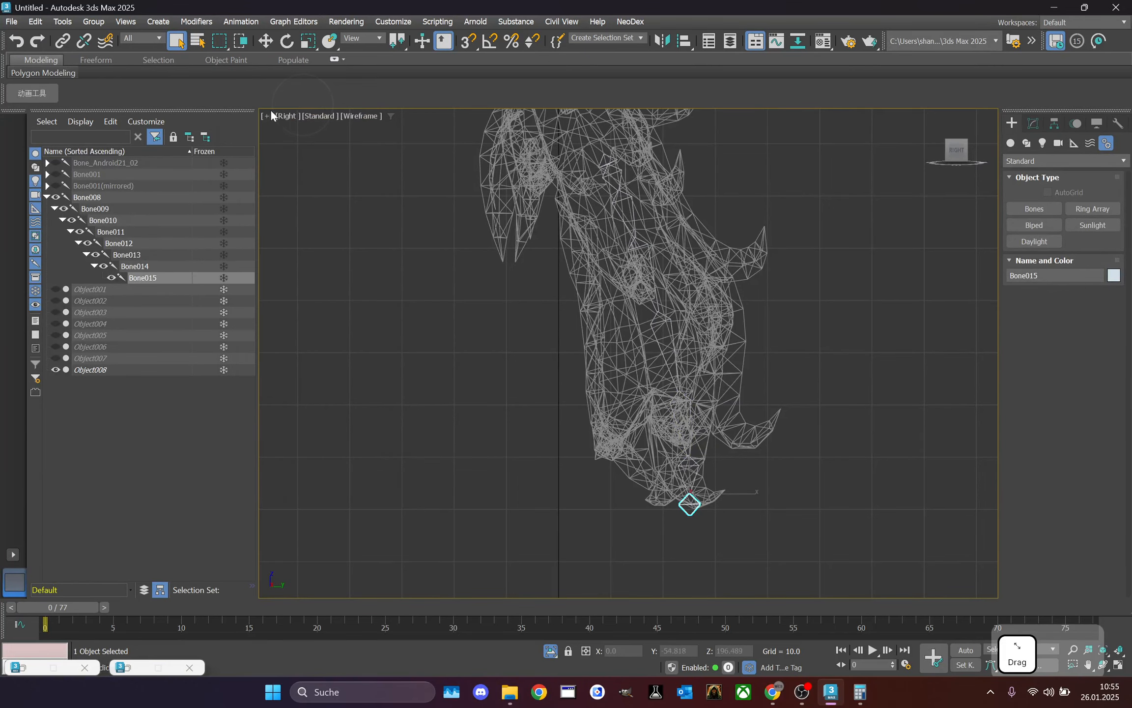
- Restore the four-viewport layout and maximize the Perspective view on the left side of the hair
left_click(266, 116)
left_click(295, 289)
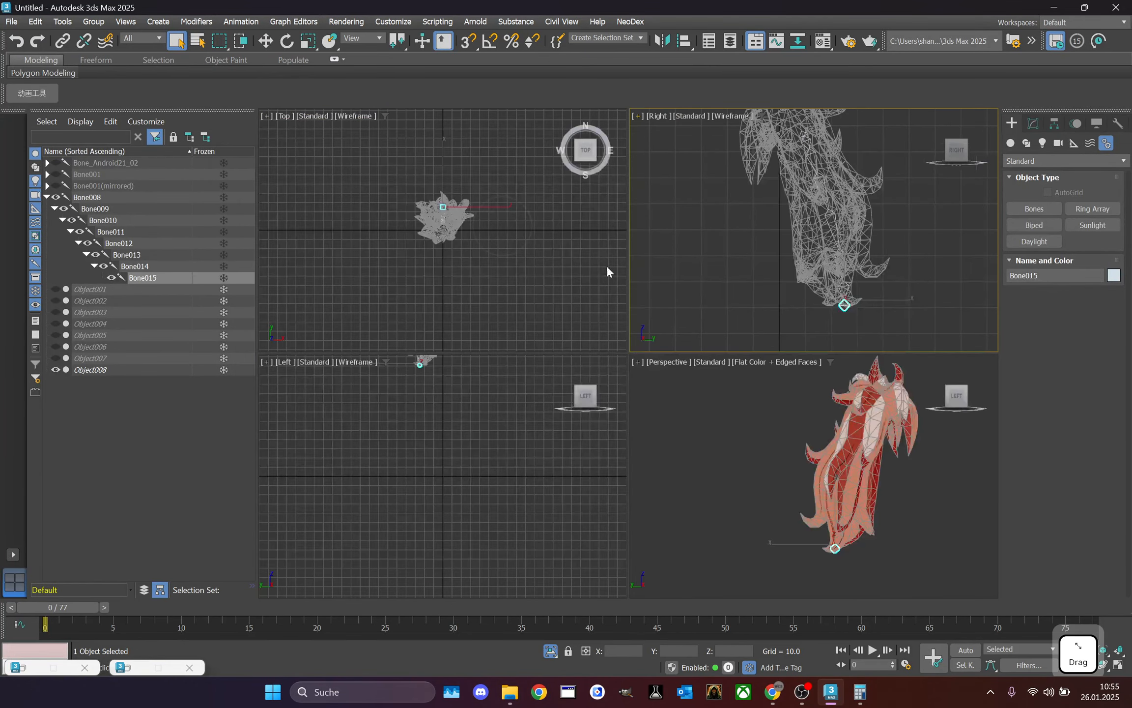
left_click(641, 366)
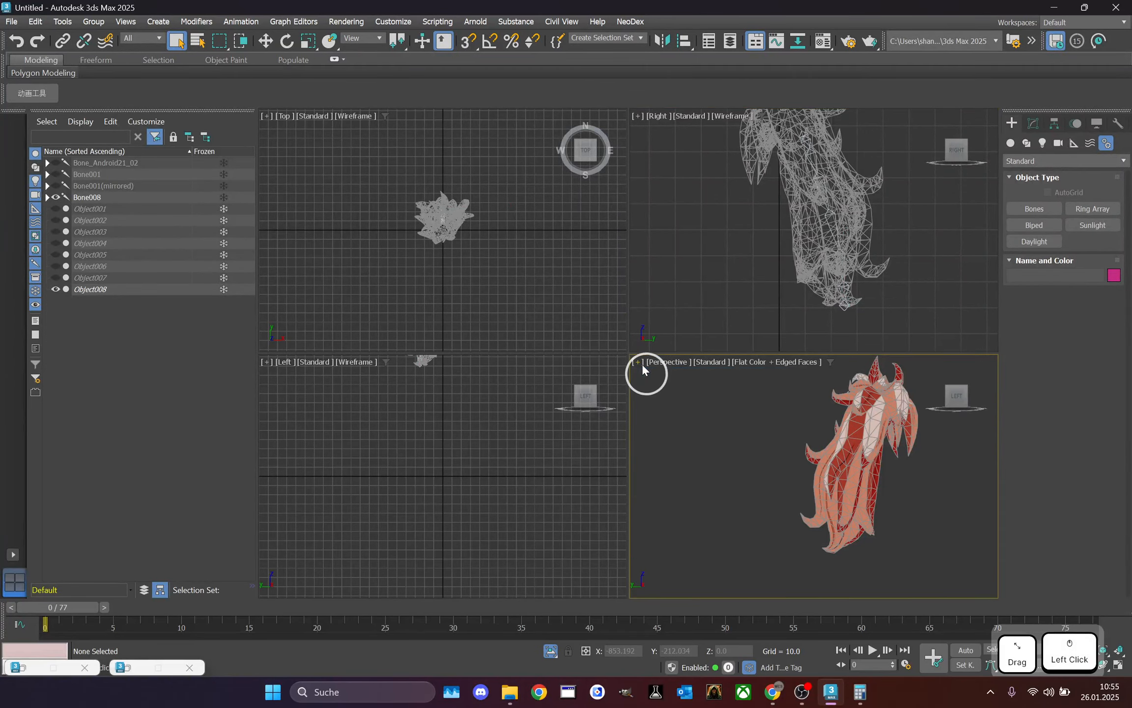
double_click(641, 365)
scroll(781, 232, "up", 3)
middle_click_drag(781, 232, 728, 260)
left_click_drag(954, 146, 919, 142)
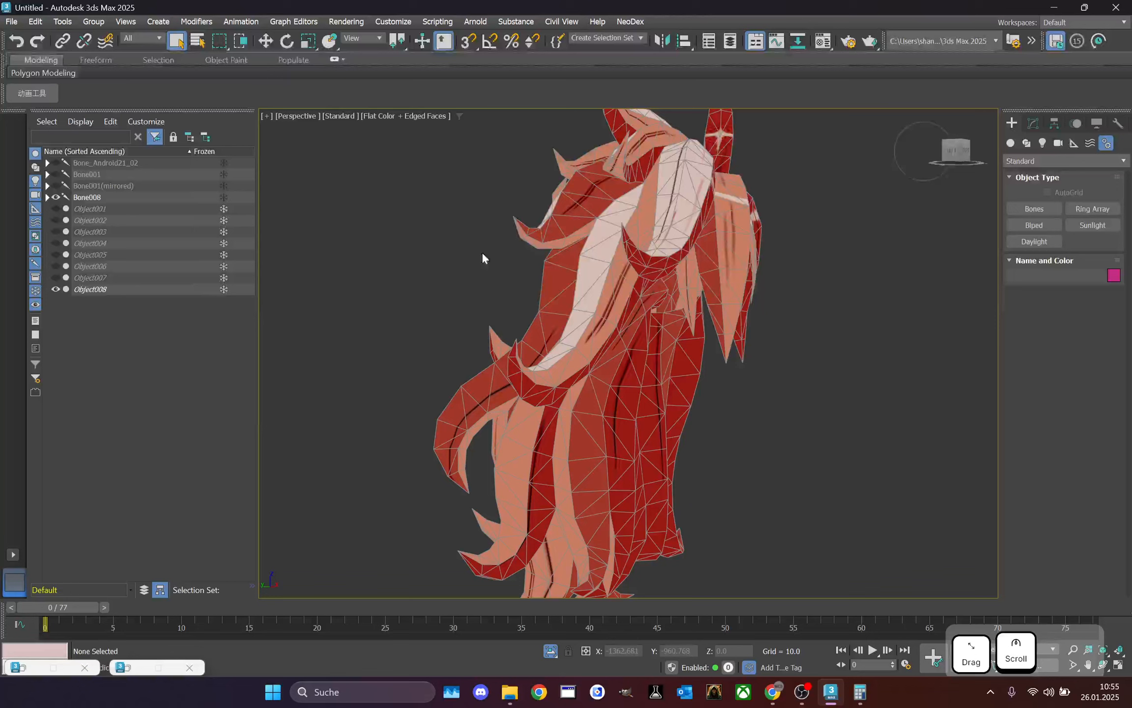
- Display the Perspective view with Wireframe Override and select the whole Bone008 chain
left_click(637, 248)
left_click_drag(956, 151, 941, 149)
left_click(384, 116)
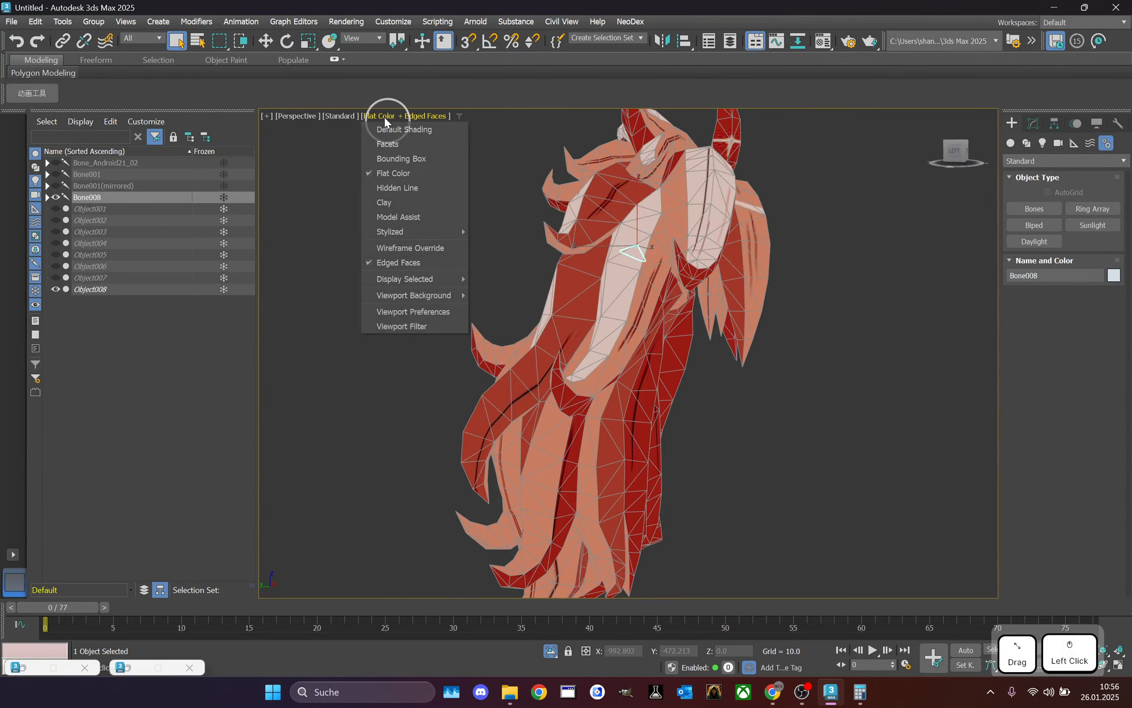
left_click(400, 249)
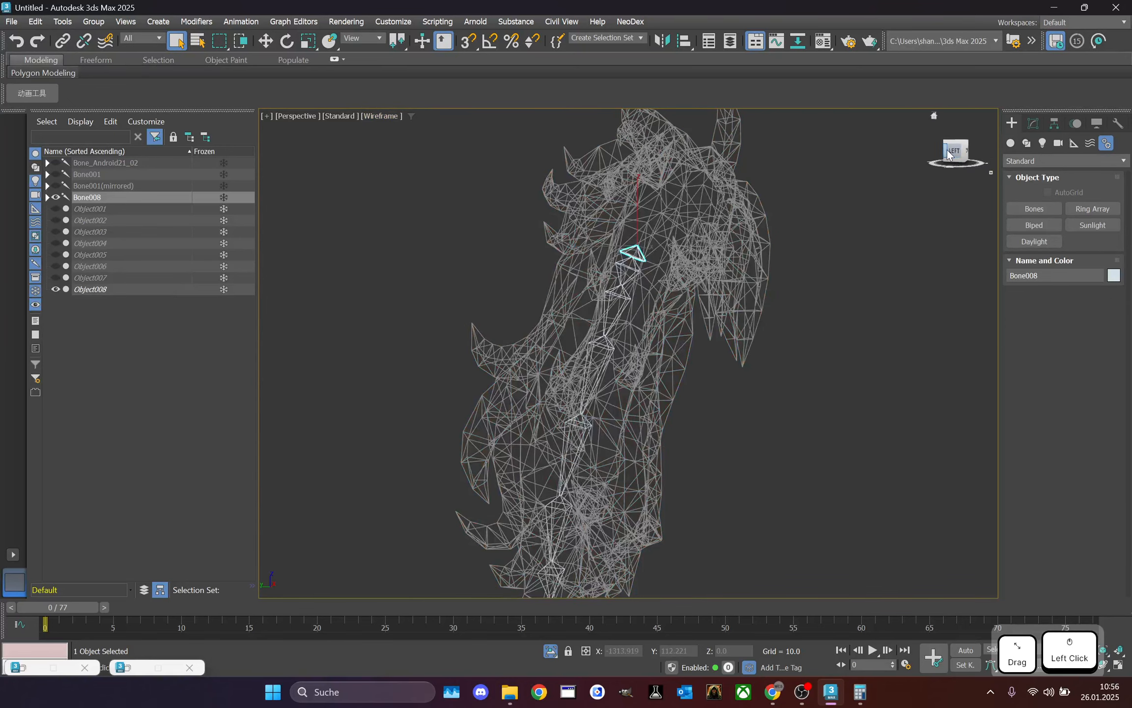
left_click_drag(948, 149, 955, 147)
double_click(631, 251)
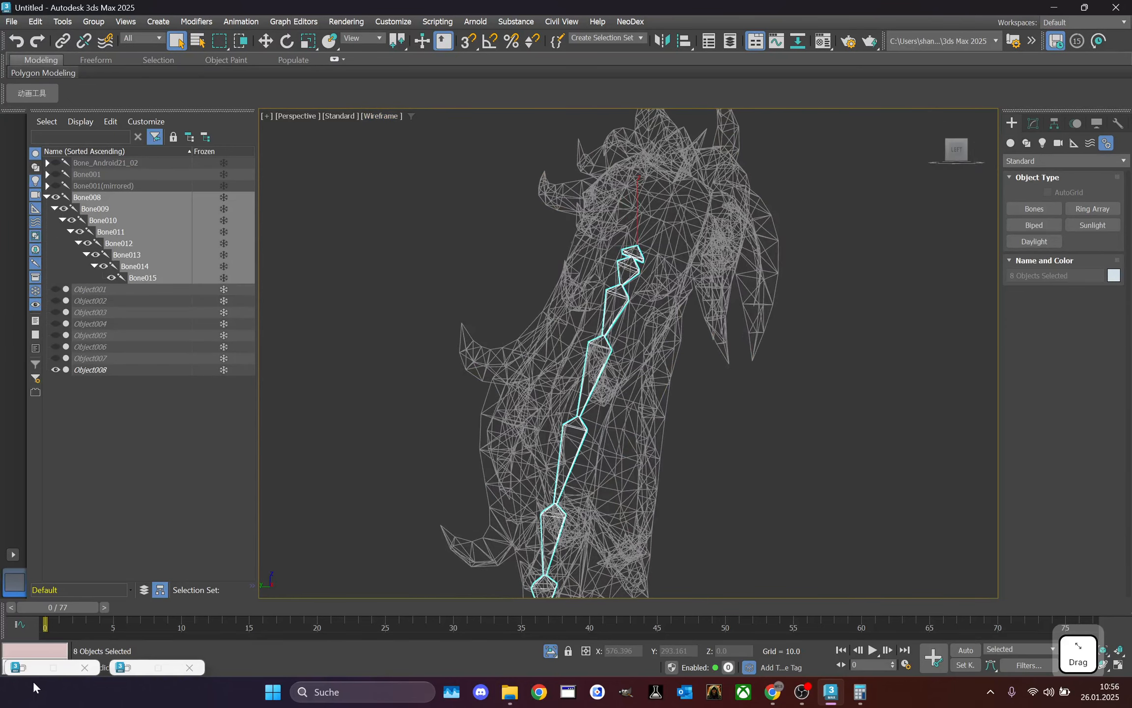
- Set the width and height of all bones in the selected hair chain to 15
left_click(120, 669)
left_click(129, 668)
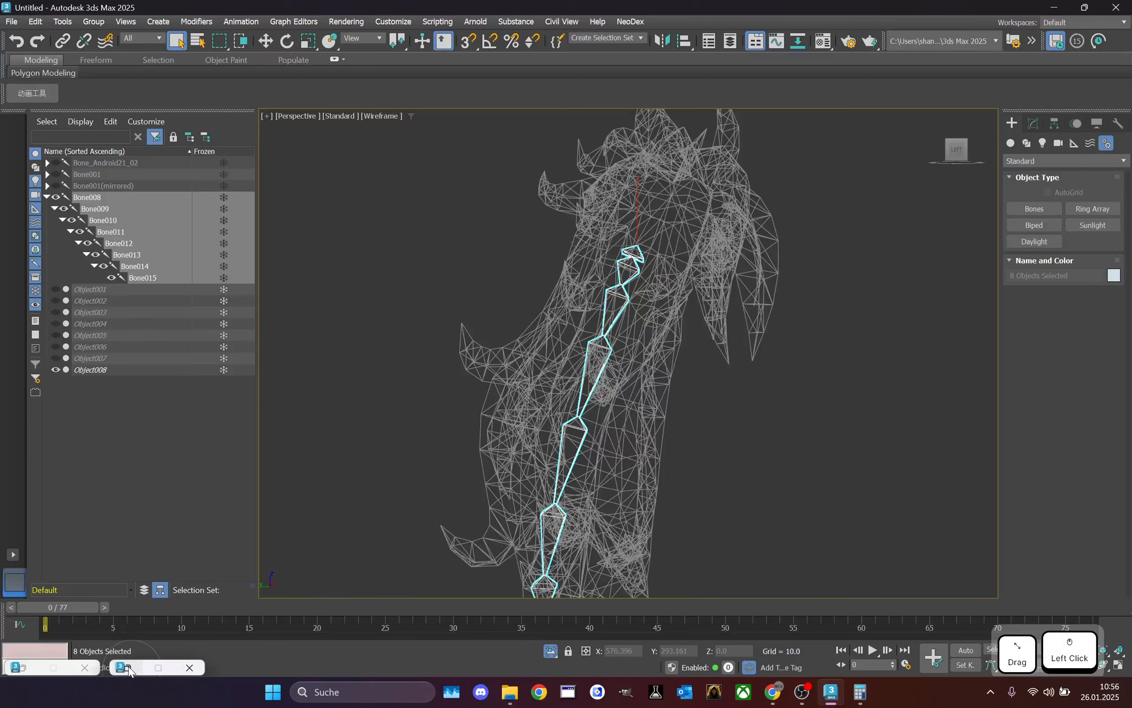
double_click(129, 668)
scroll(293, 351, "down", 3)
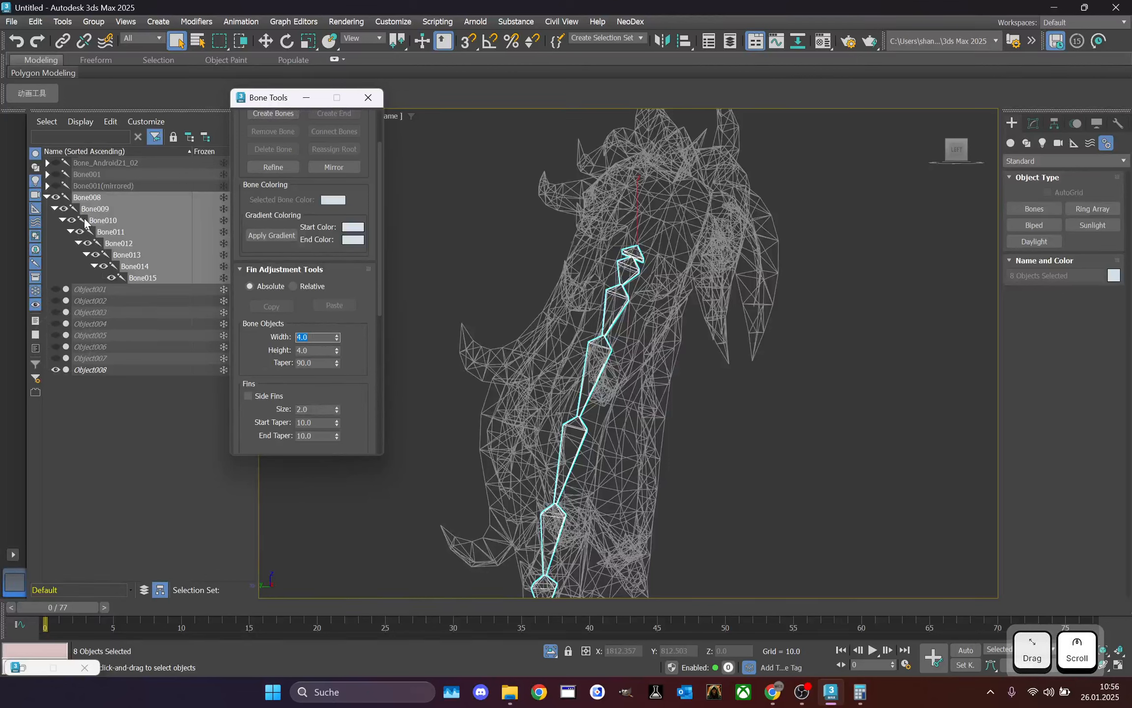
left_click(317, 353)
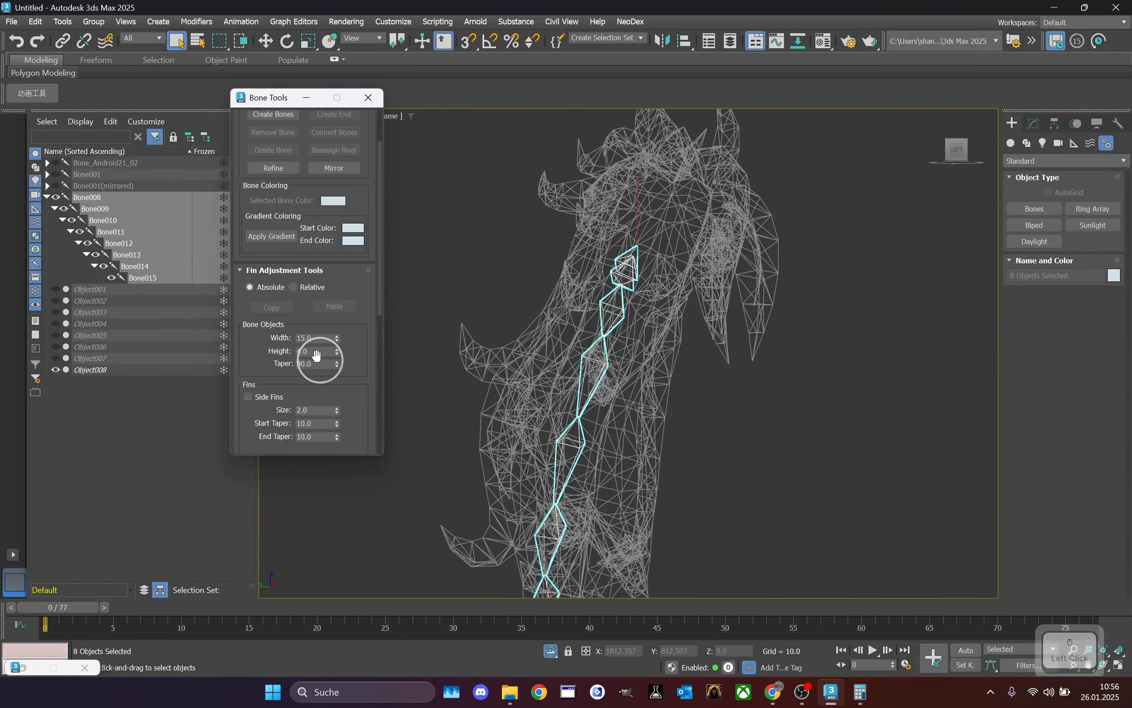
left_click_drag(319, 354, 242, 316)
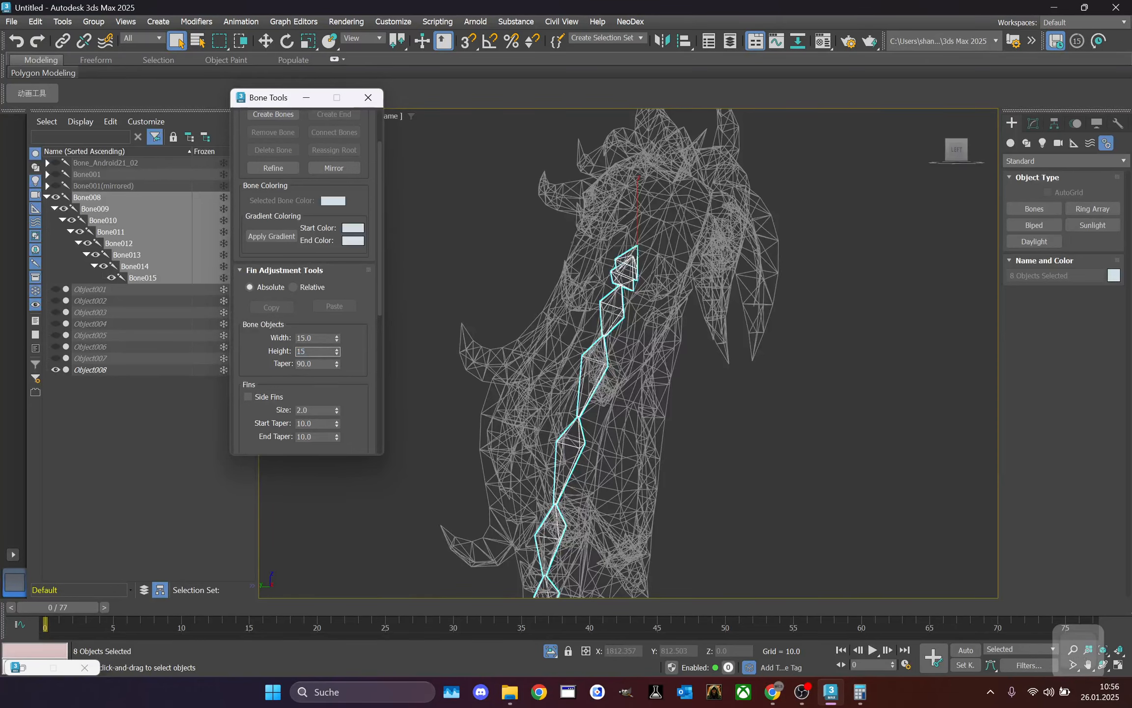
key("Return")
middle_click_drag(897, 281, 895, 174)
scroll(894, 175, "down", 1)
left_click_drag(961, 146, 468, 168)
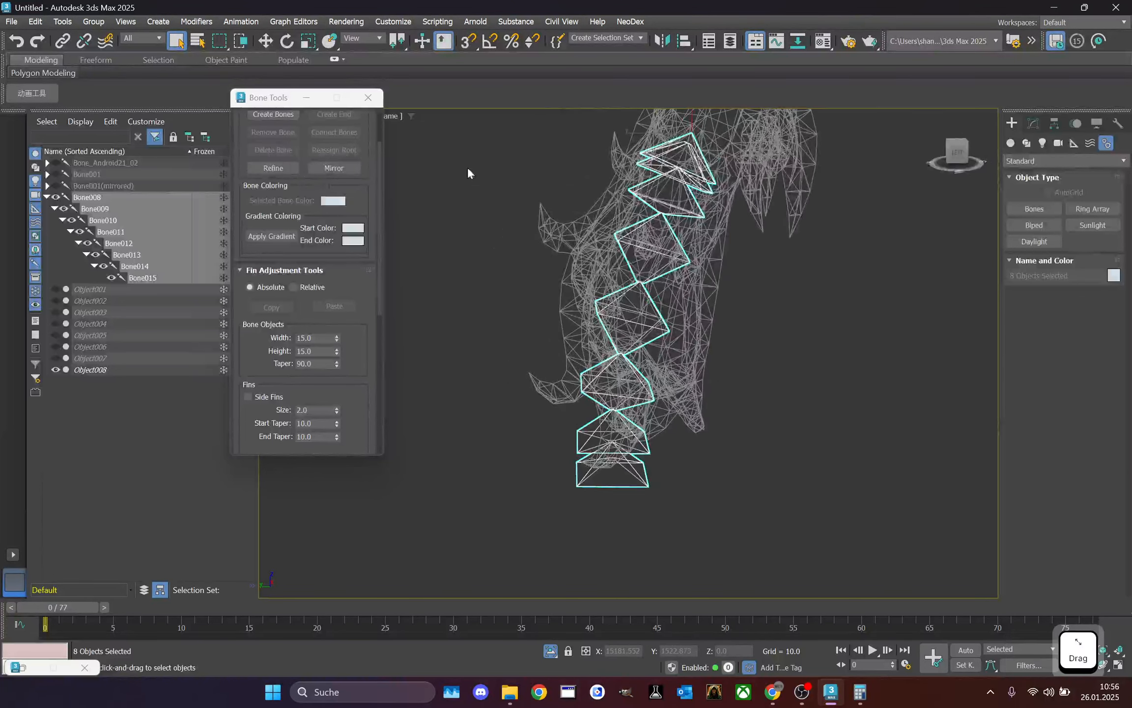
left_click(306, 98)
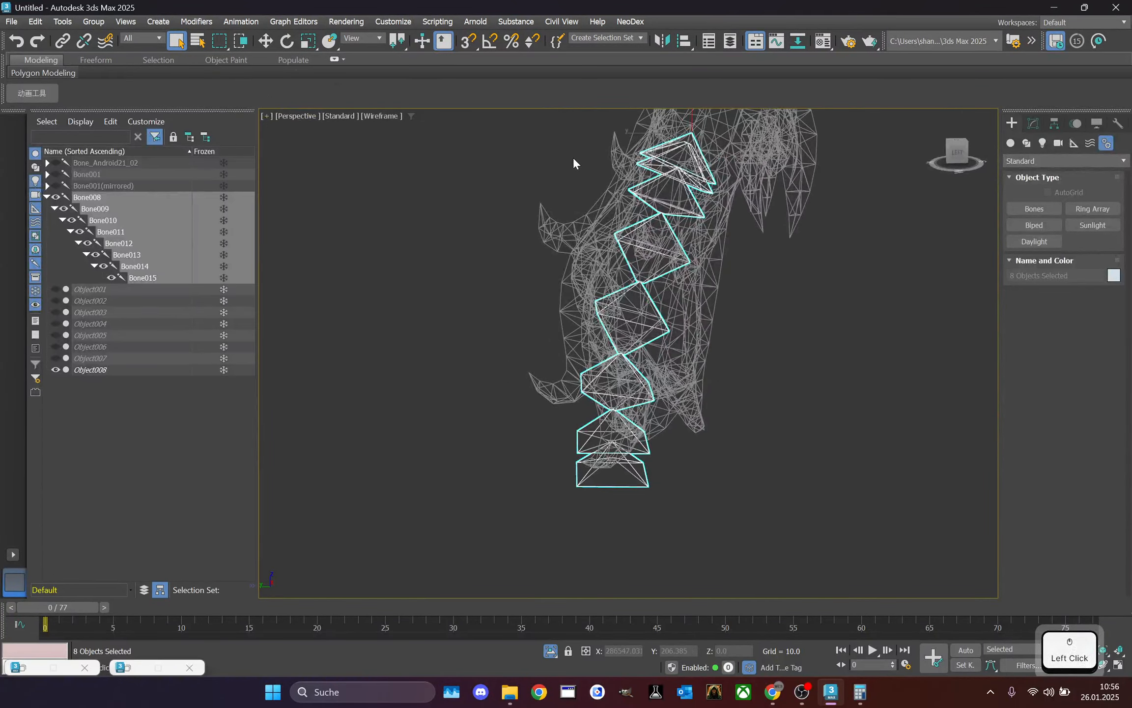
- Rename the selected hair bone chain with the base name Hair Bone and sequential numbering
middle_click_drag(571, 158, 526, 207)
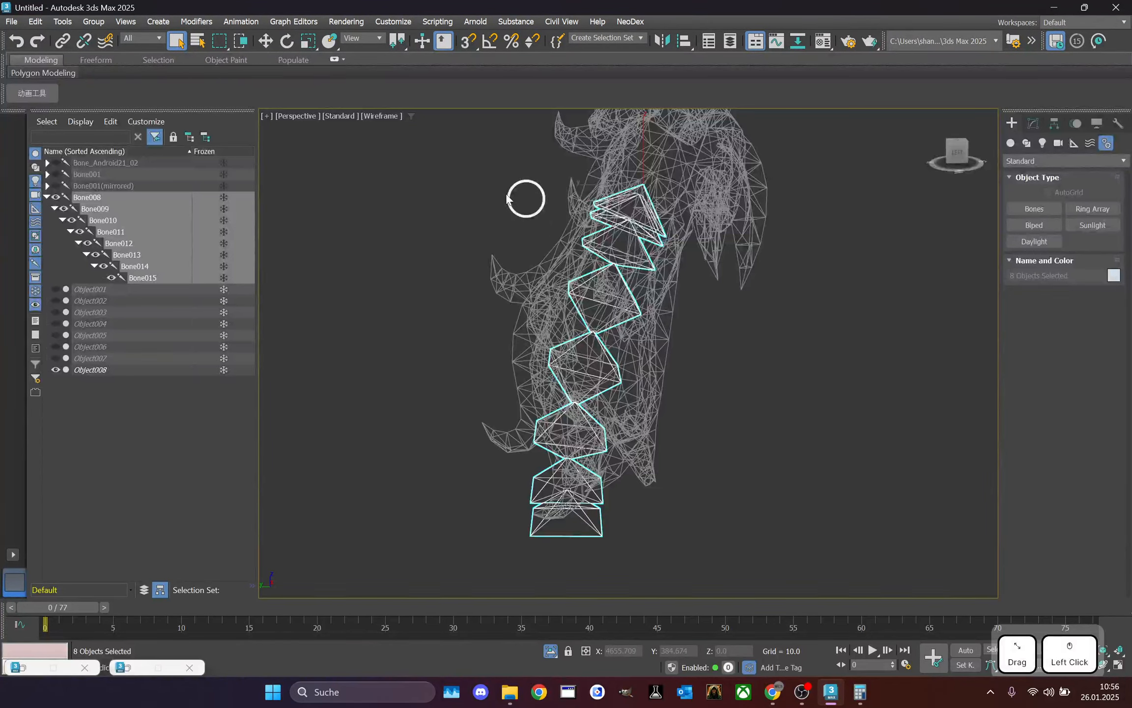
right_click(145, 244)
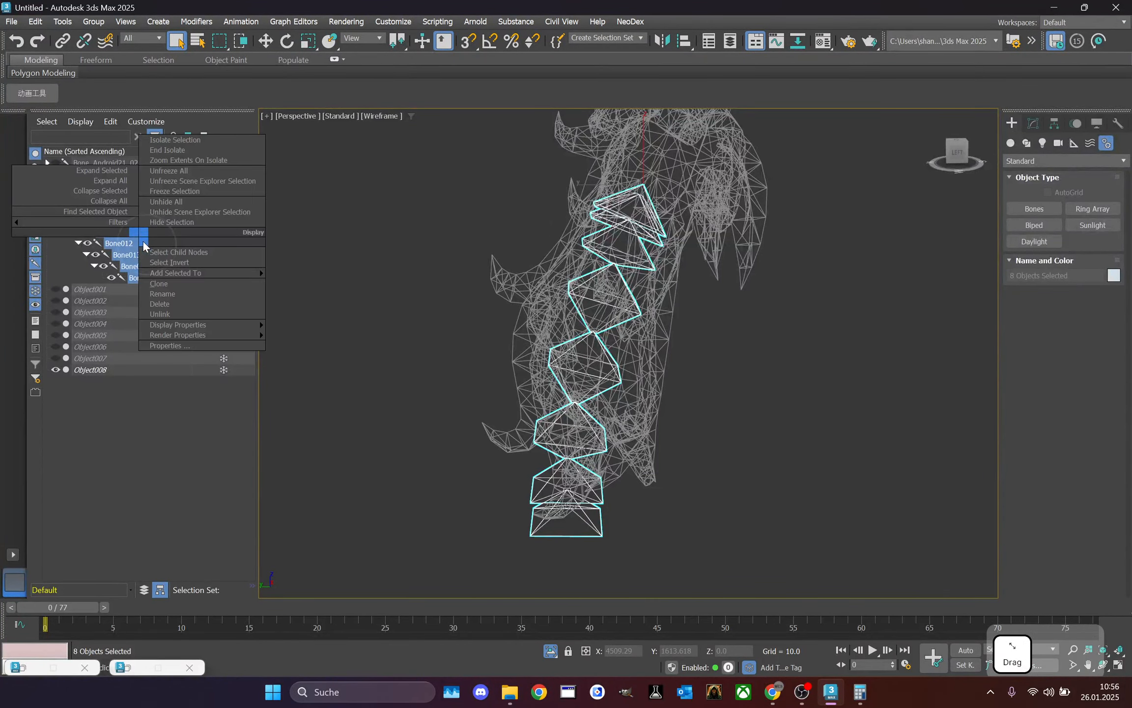
left_click(154, 297)
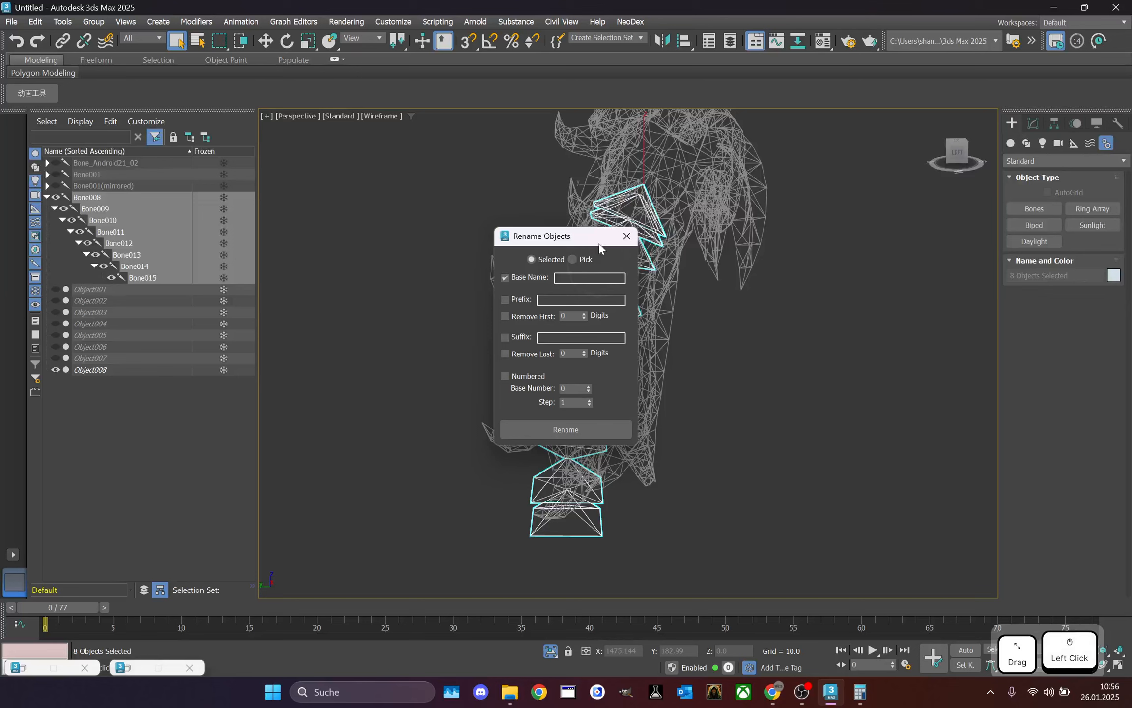
type("Hai")
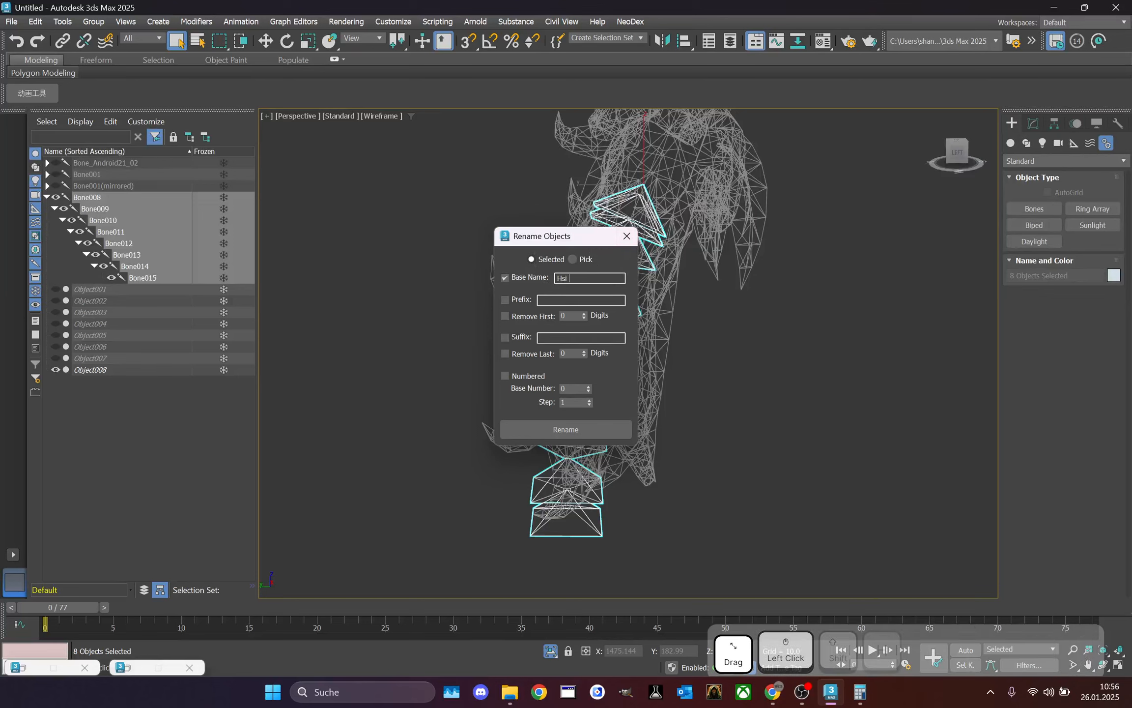
type("r ")
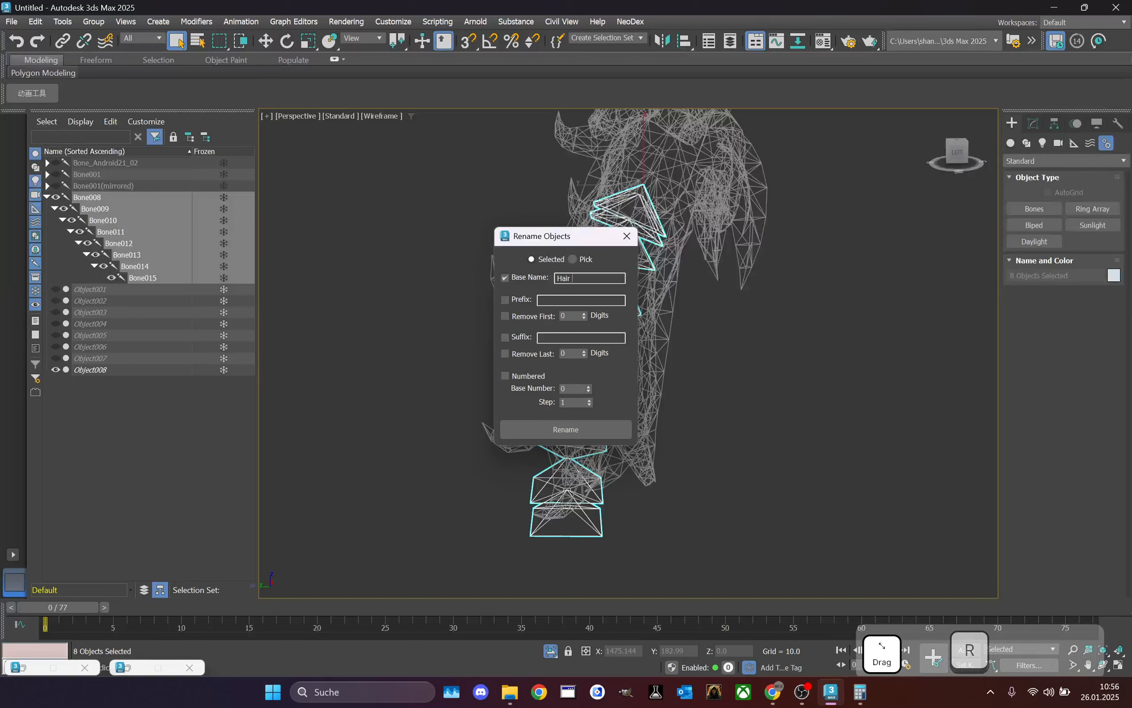
type("Bone")
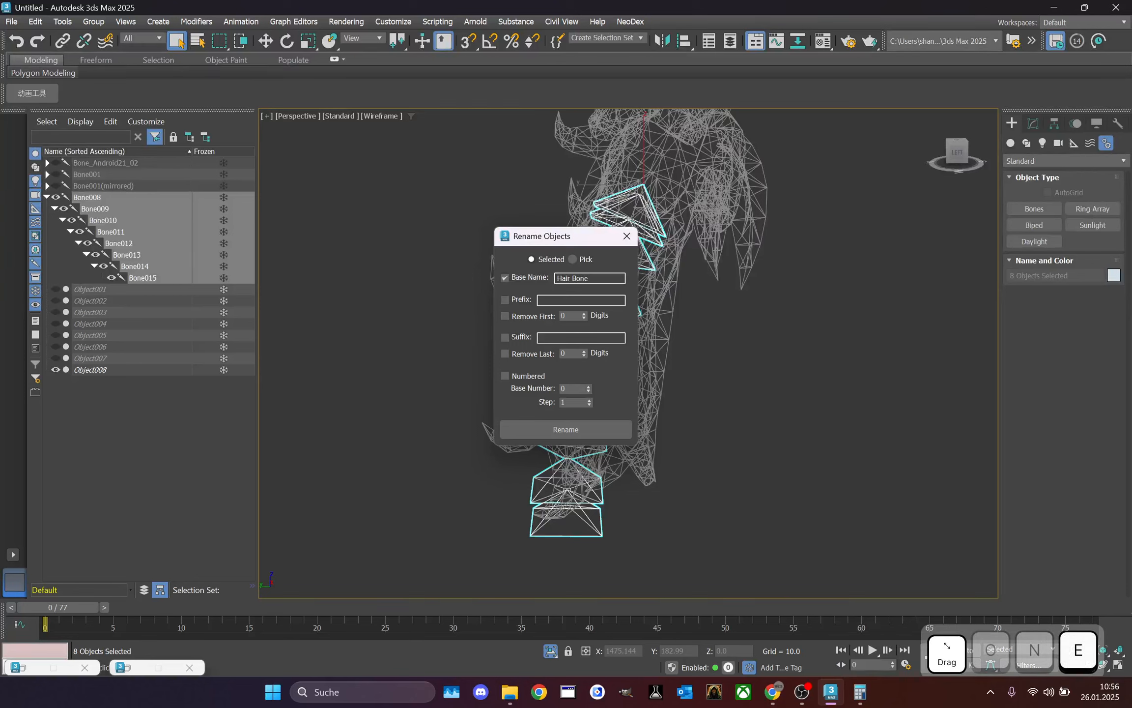
left_click(532, 378)
left_click(563, 429)
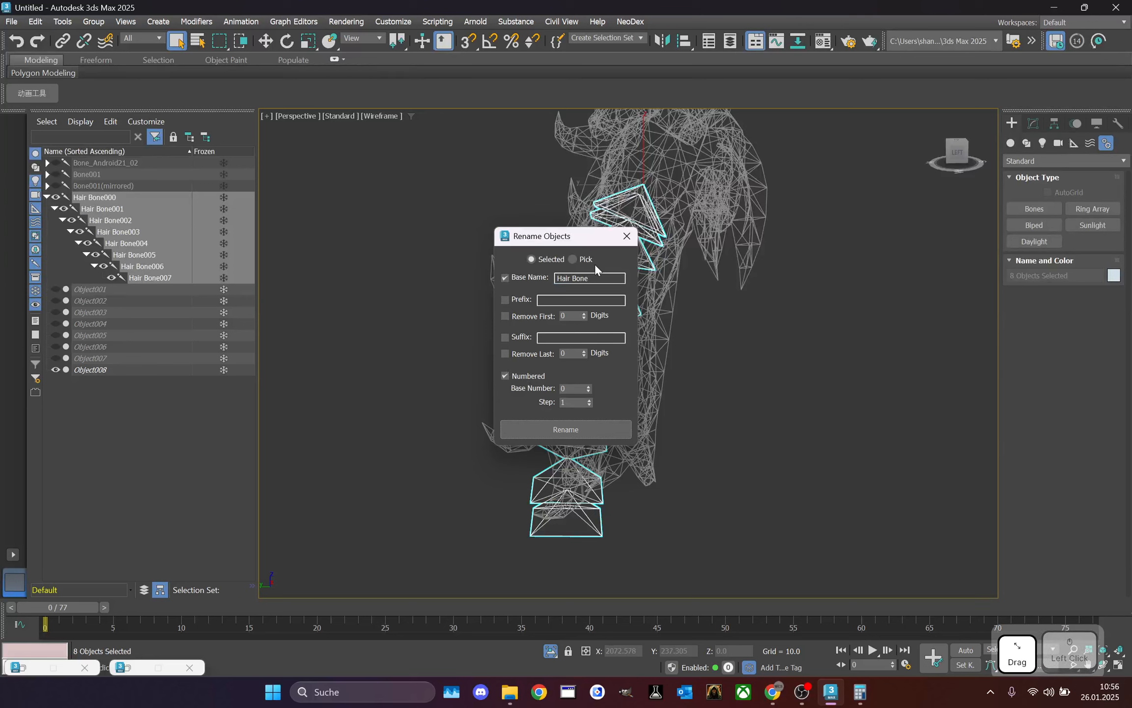
- Rename only the first bone of the hair chain to Hair Bone begin, with numbering turned off
left_click(609, 281)
type("begin")
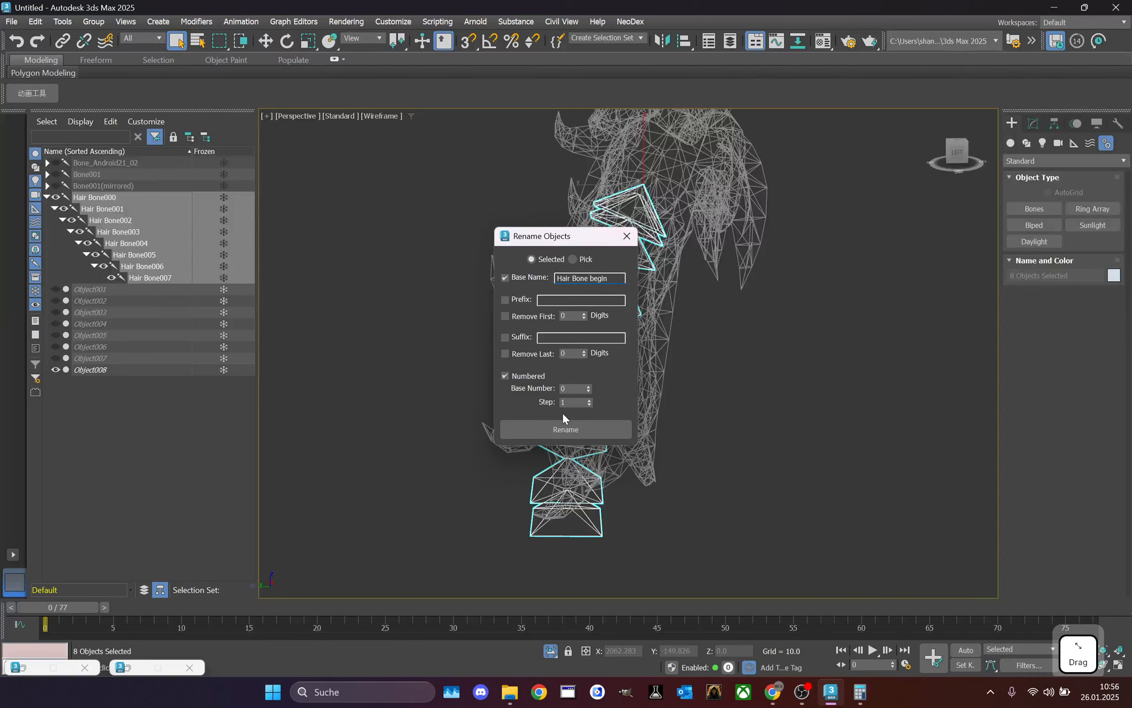
left_click(533, 375)
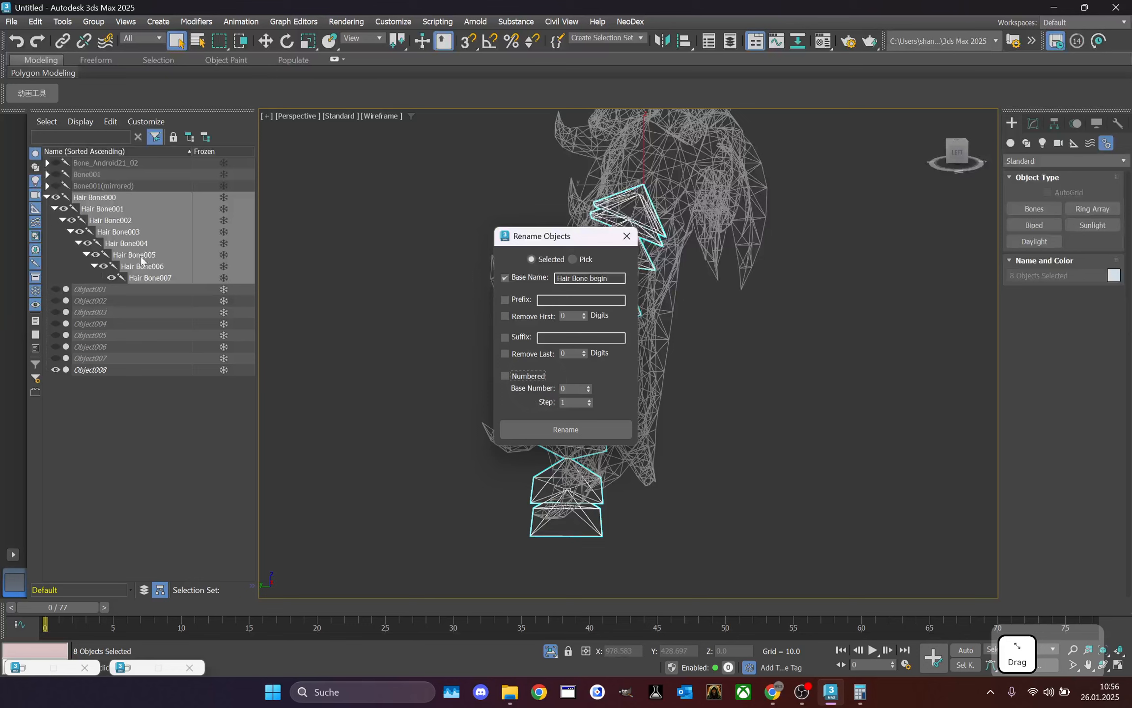
left_click(109, 201)
left_click(92, 195)
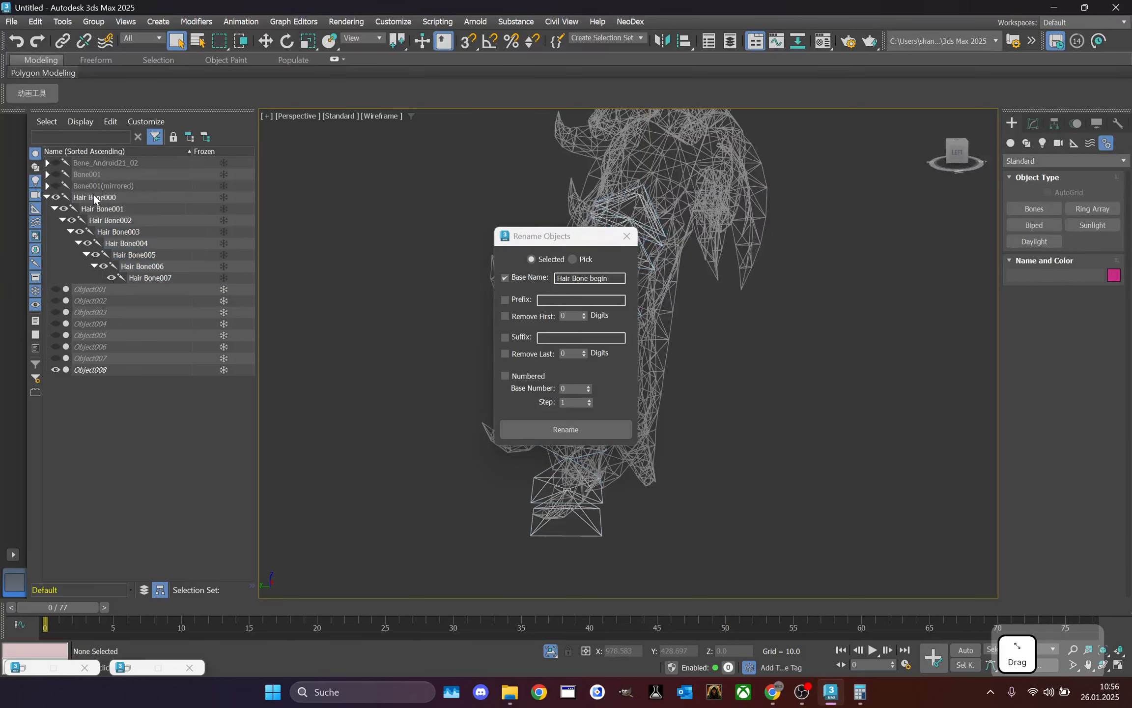
left_click(566, 429)
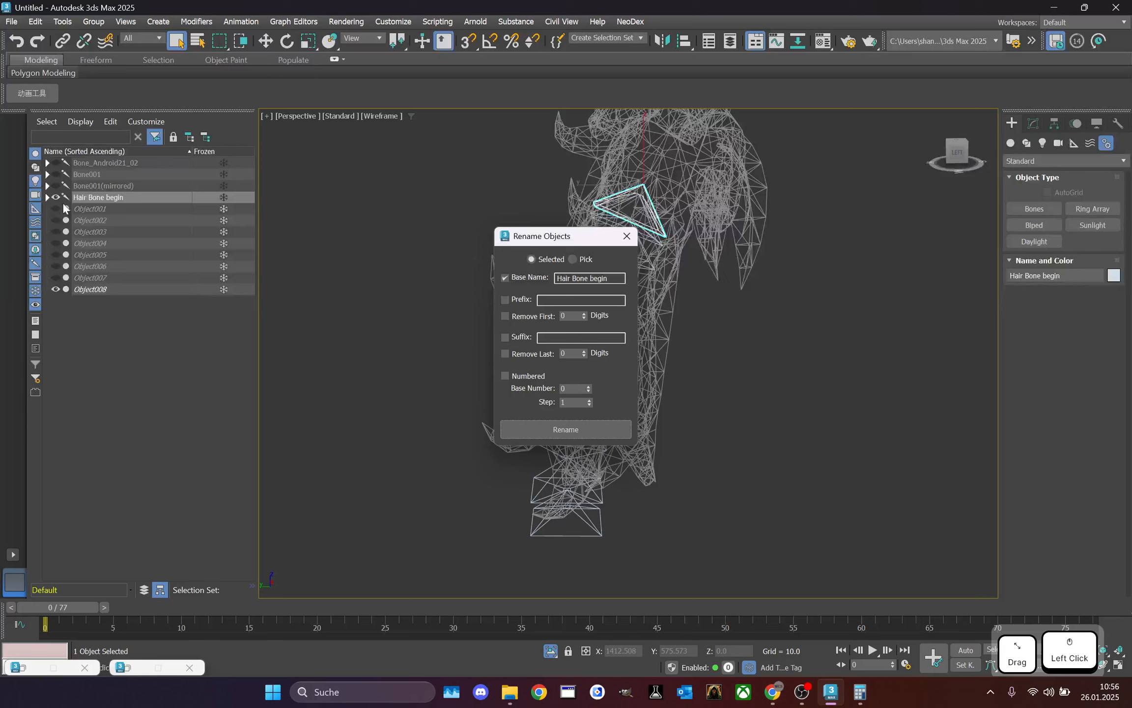
- Rename the last bone of the hair chain, Hair Bone007, to Hair Bone end
left_click(47, 198)
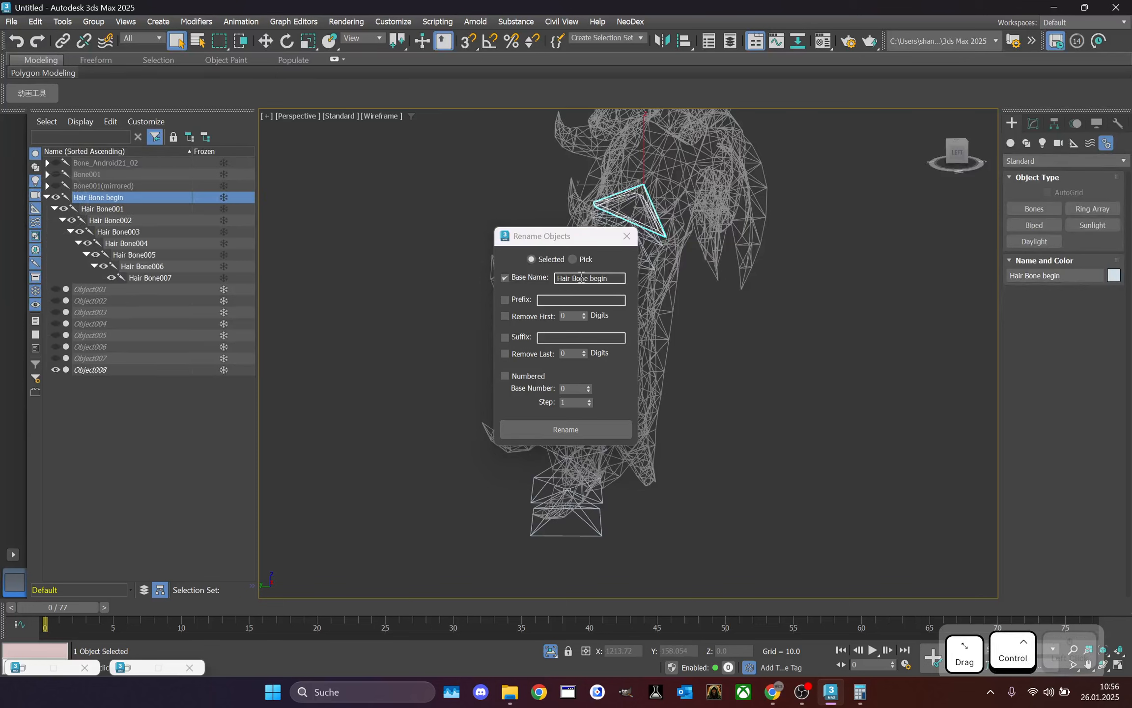
left_click(616, 279)
key("BackSpace")
key("BackSpace")
key("BackSpace")
key("BackSpace")
key("BackSpace")
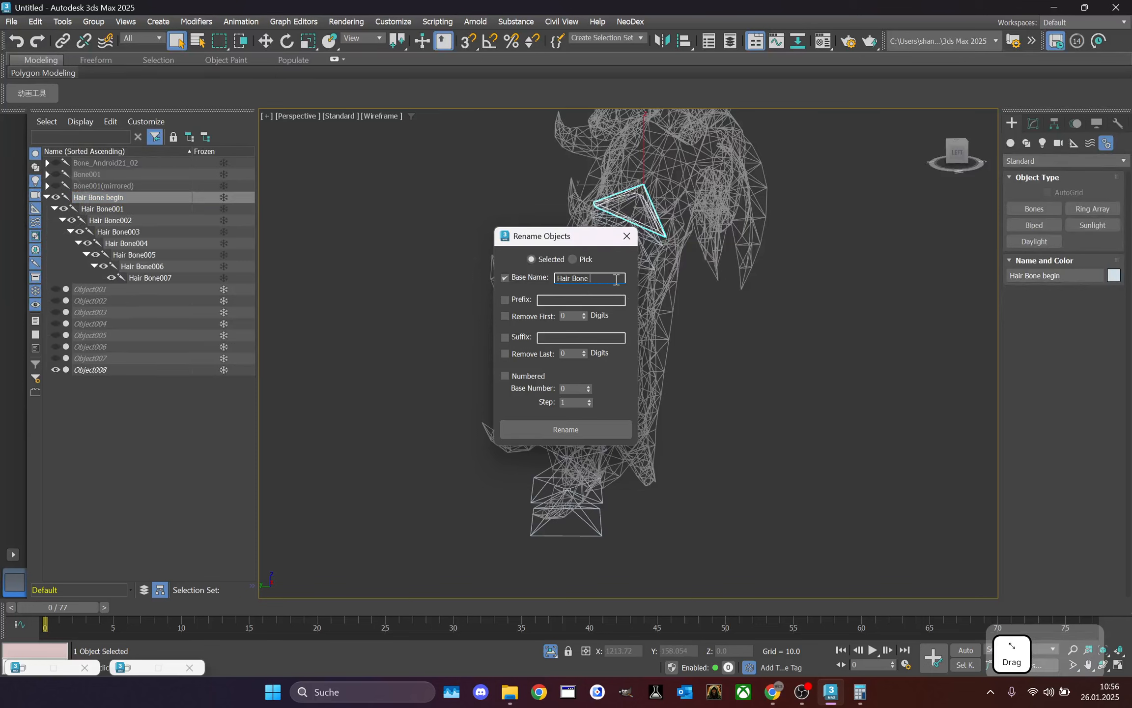
type("end")
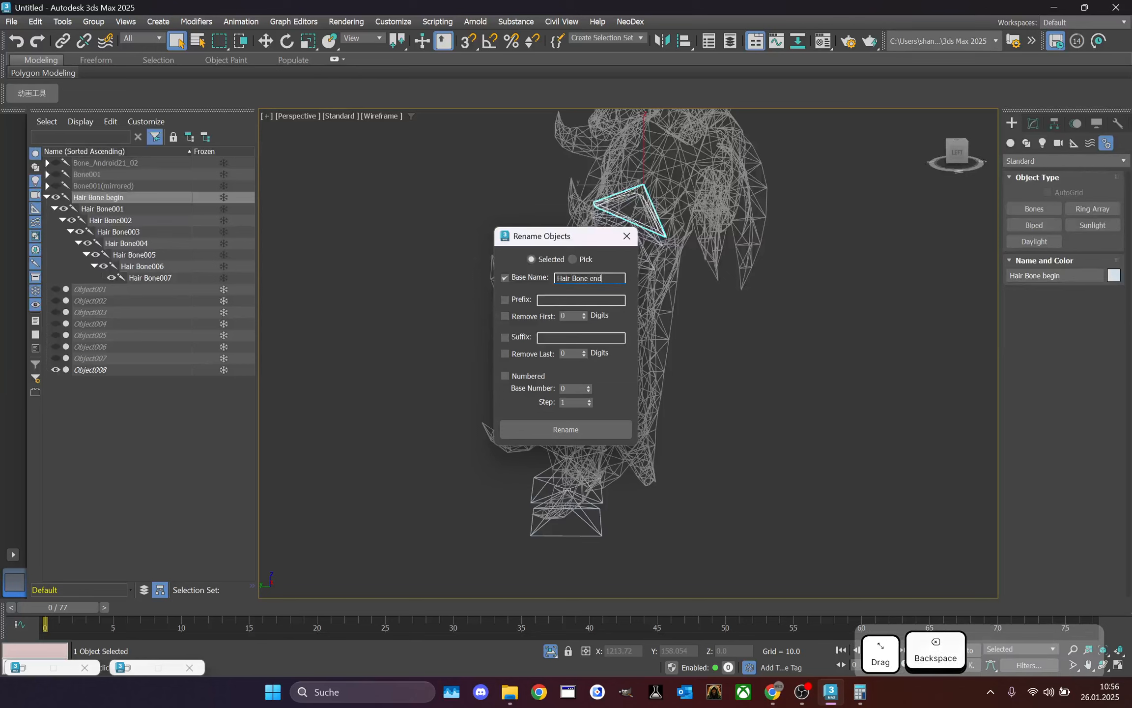
left_click(131, 278)
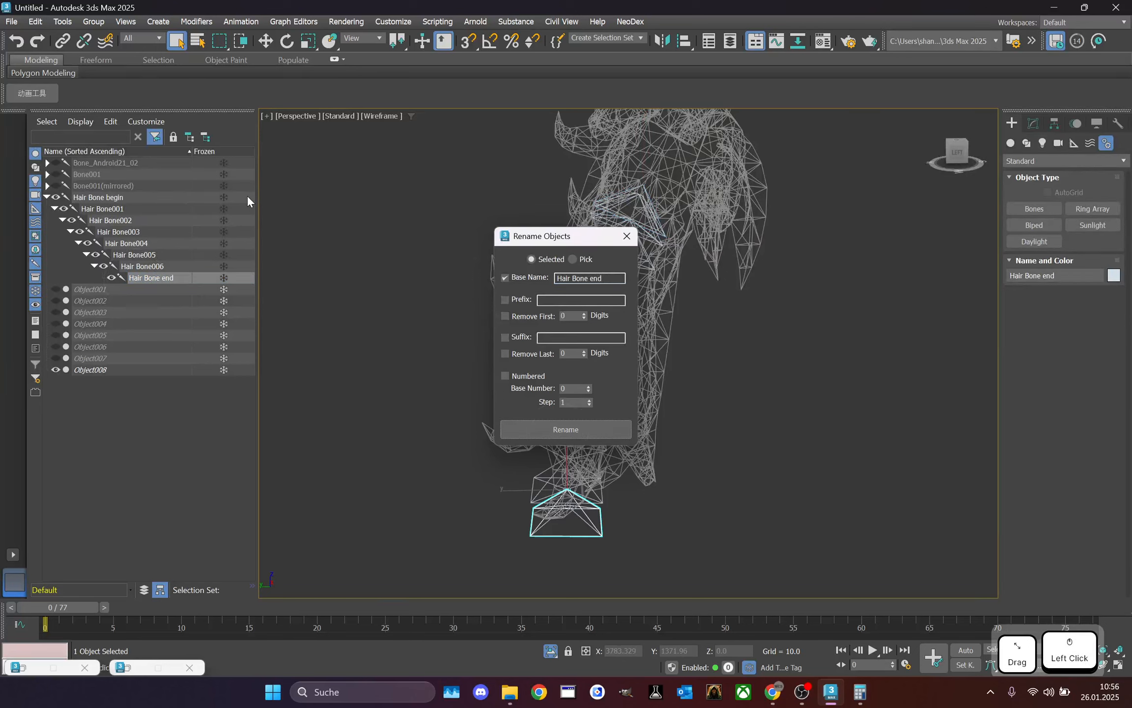
- Unhide the Bone001(mirrored) and Bone001 coat bone chains and show both from the front
middle_click_drag(686, 374, 684, 195)
scroll(683, 195, "down", 3)
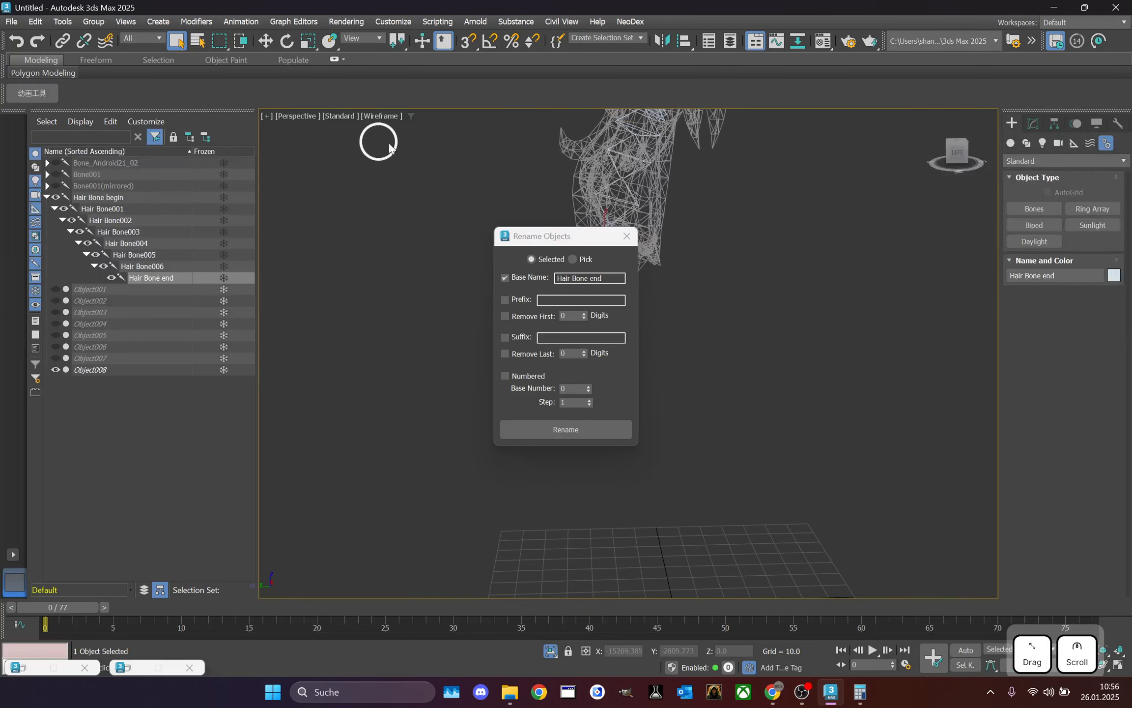
double_click(101, 186)
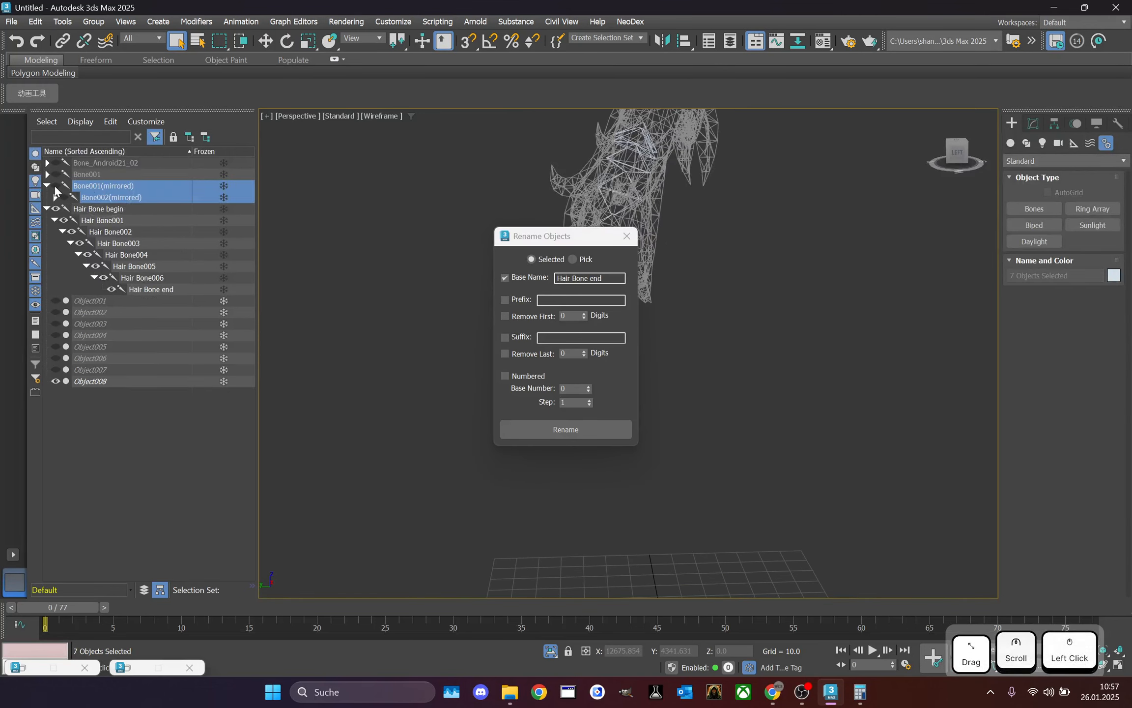
left_click(55, 186)
left_click(55, 480)
double_click(94, 175)
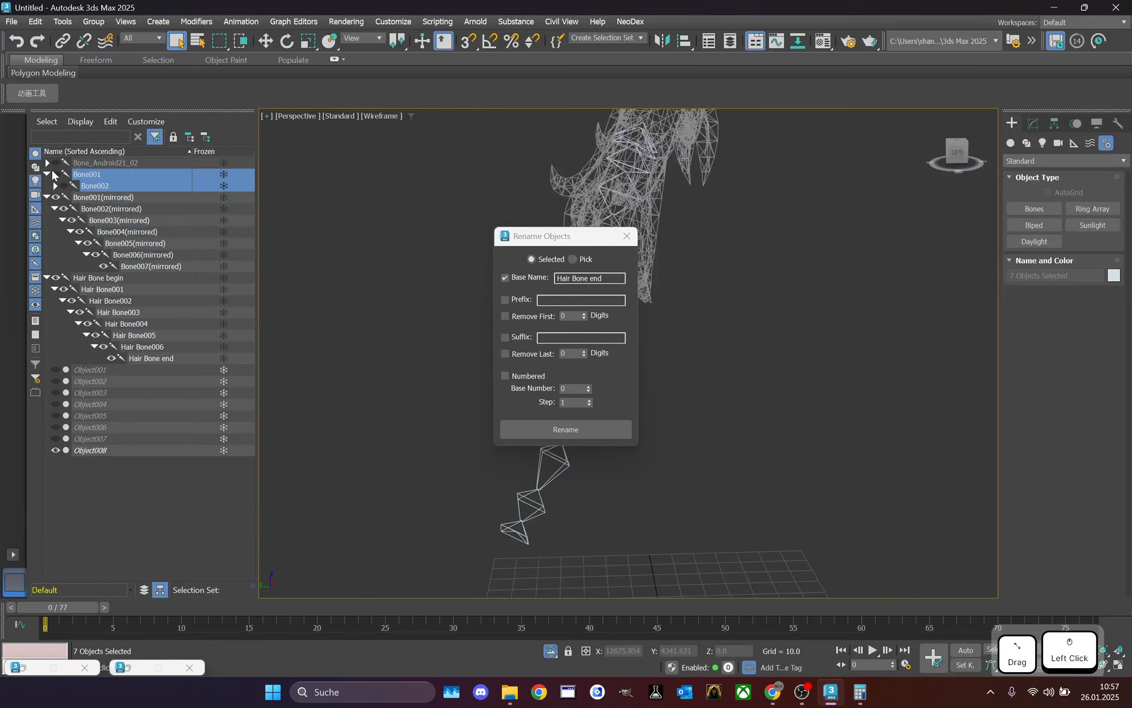
left_click(55, 175)
scroll(412, 199, "down", 2)
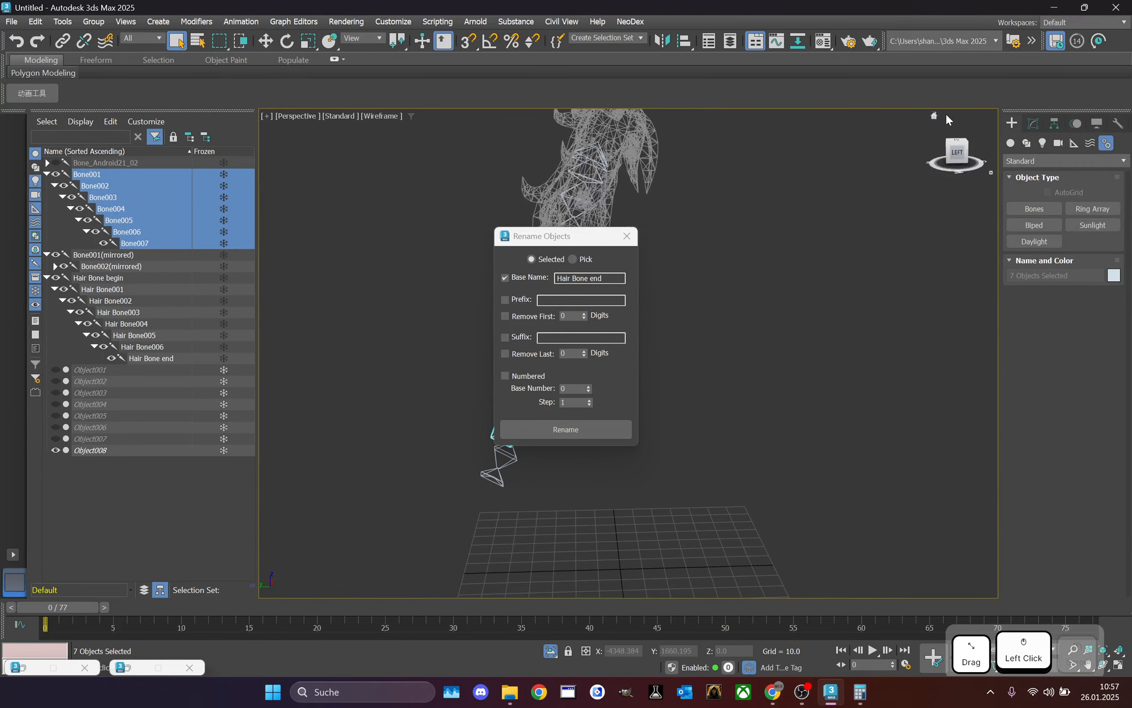
left_click_drag(957, 147, 709, 232)
scroll(410, 268, "up", 6)
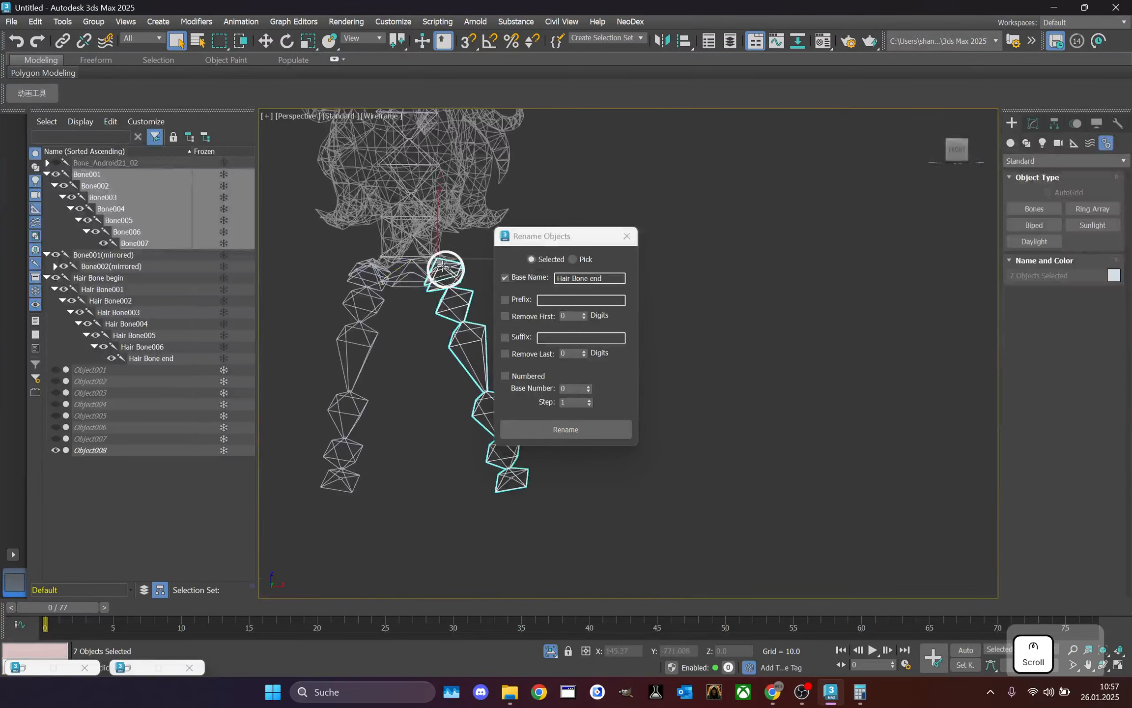
scroll(409, 267, "down", 3)
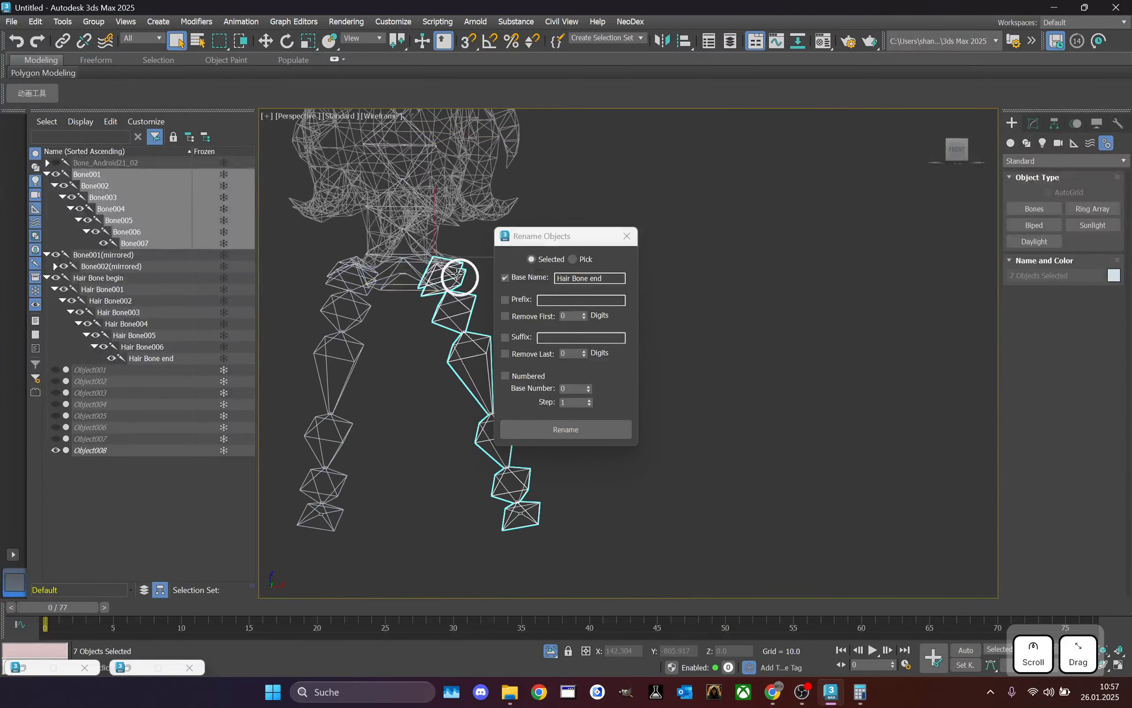
- Rename the whole Bone001 chain with the base name Cape Bone Left and sequential numbering
left_click(148, 459)
double_click(130, 167)
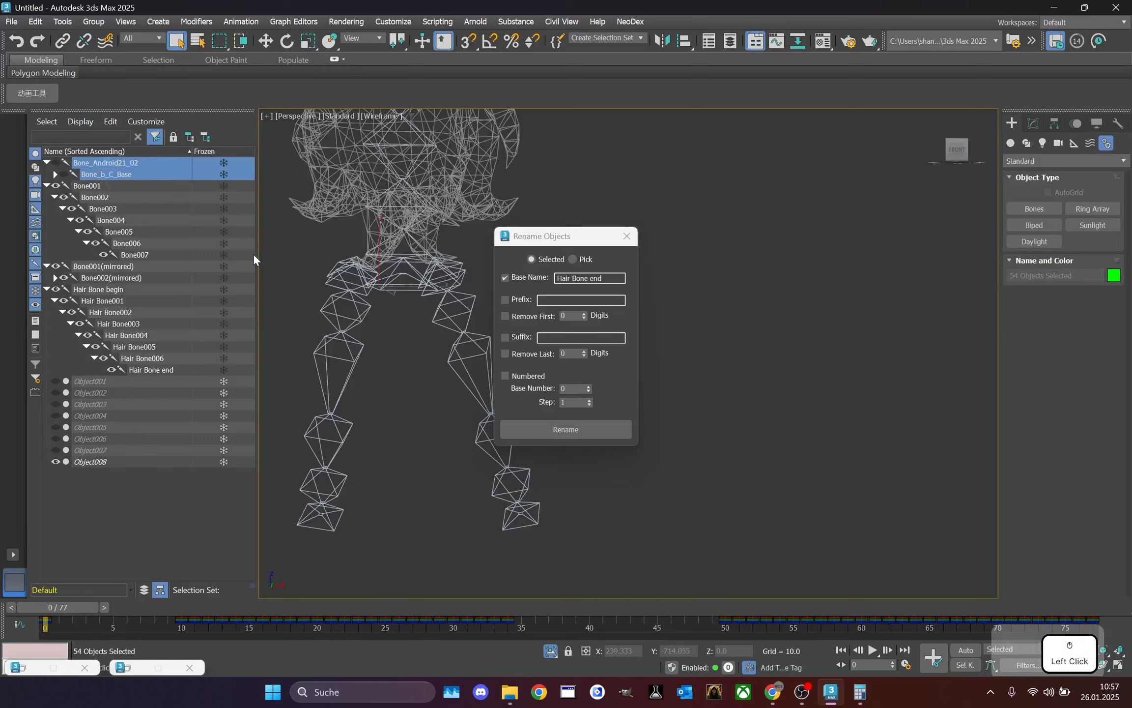
left_click(105, 507)
double_click(96, 188)
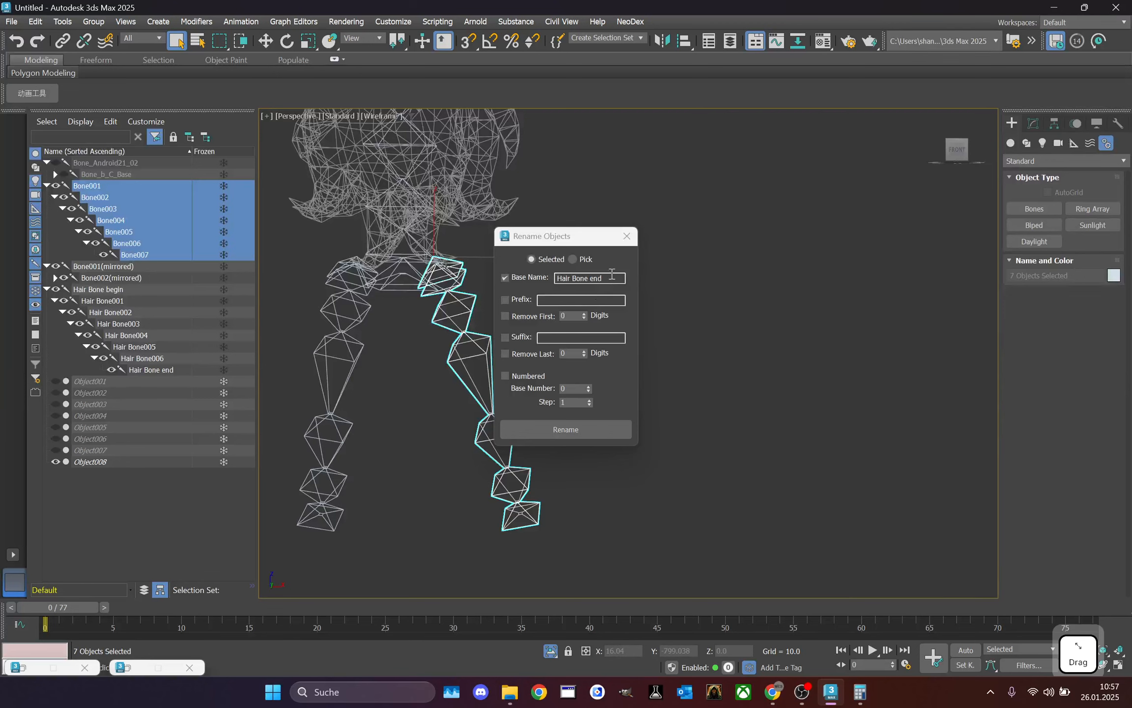
left_click_drag(612, 273, 472, 261)
type("Cap")
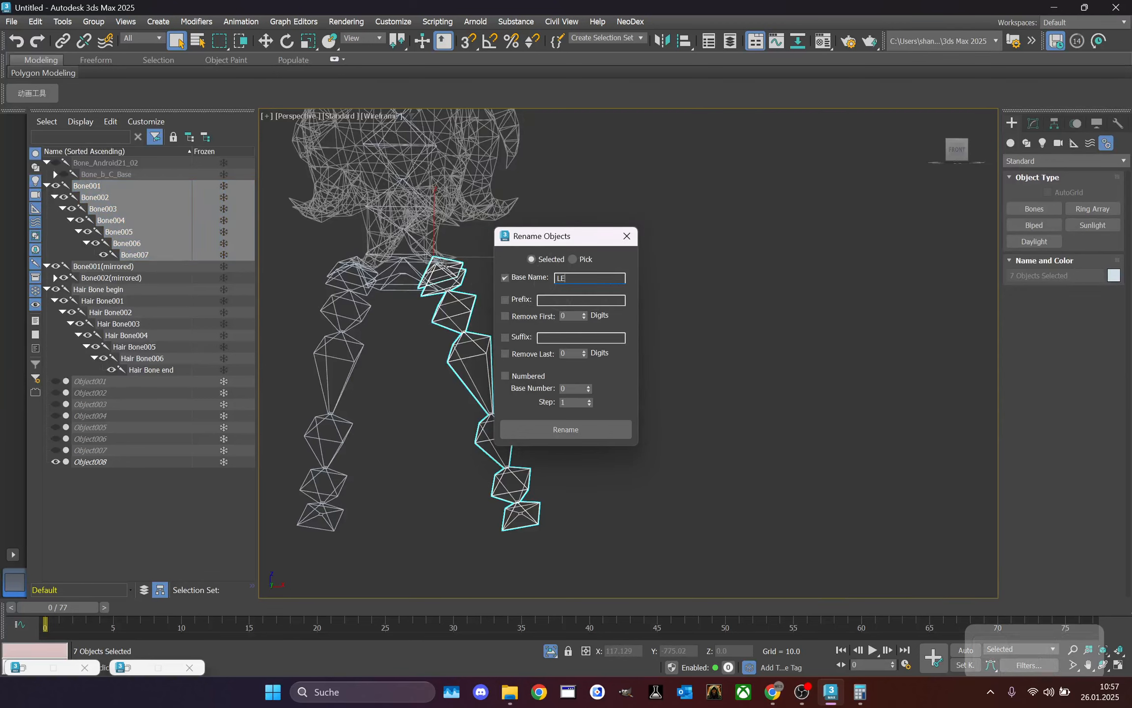
type("e Bone Left")
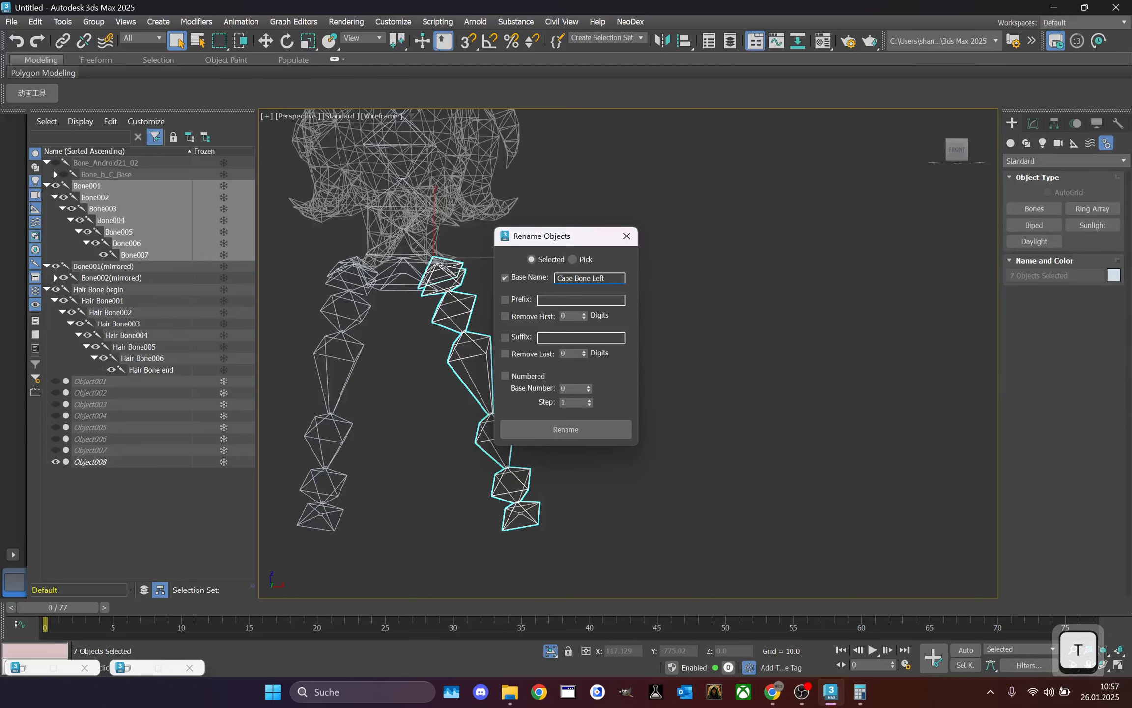
left_click(527, 376)
left_click(560, 430)
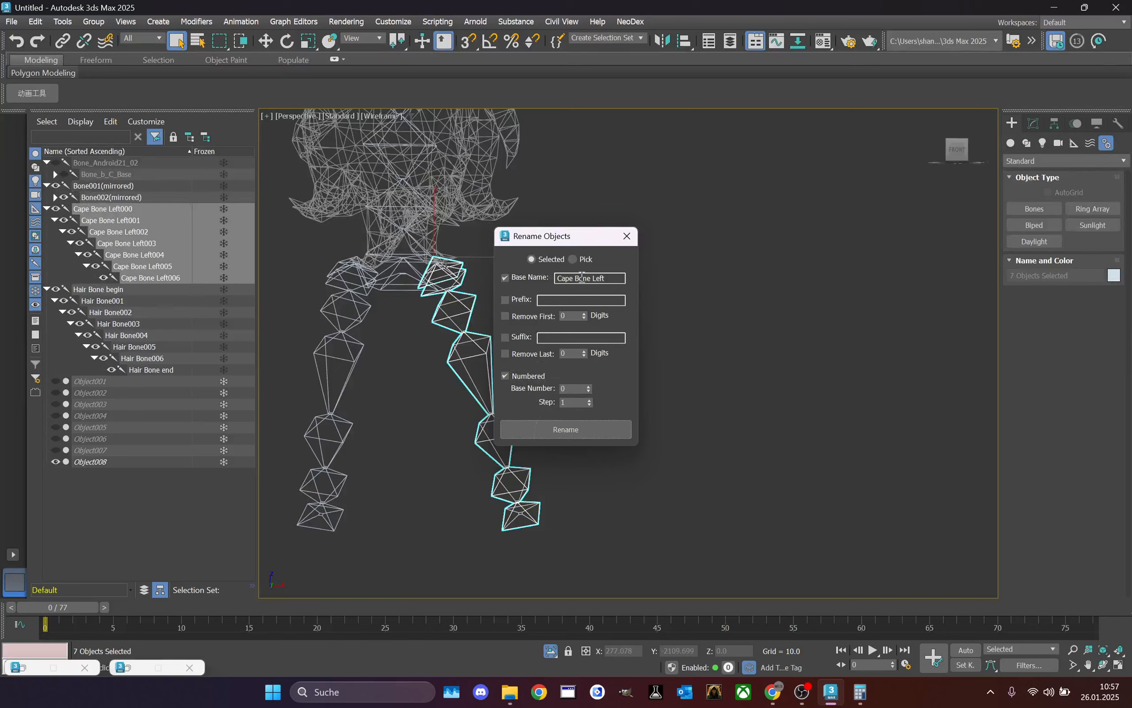
- Rename only the first bone of the left cape chain to Cape Bone Left begin, without numbering
type("begin")
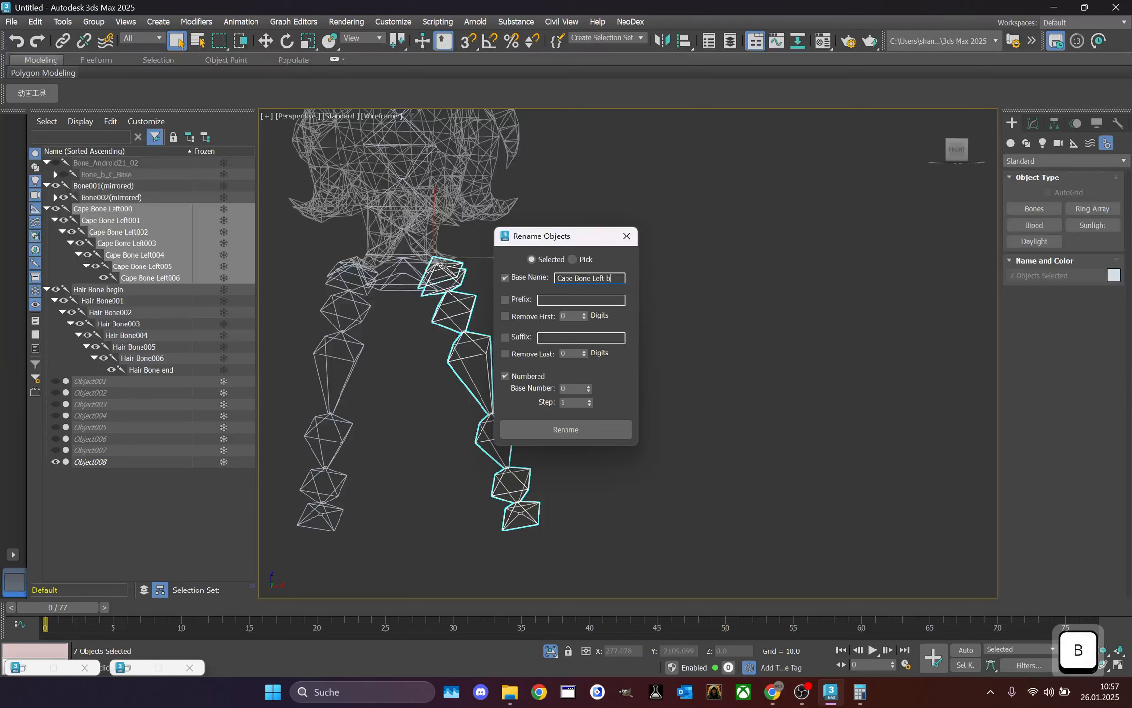
left_click(538, 374)
left_click(138, 209)
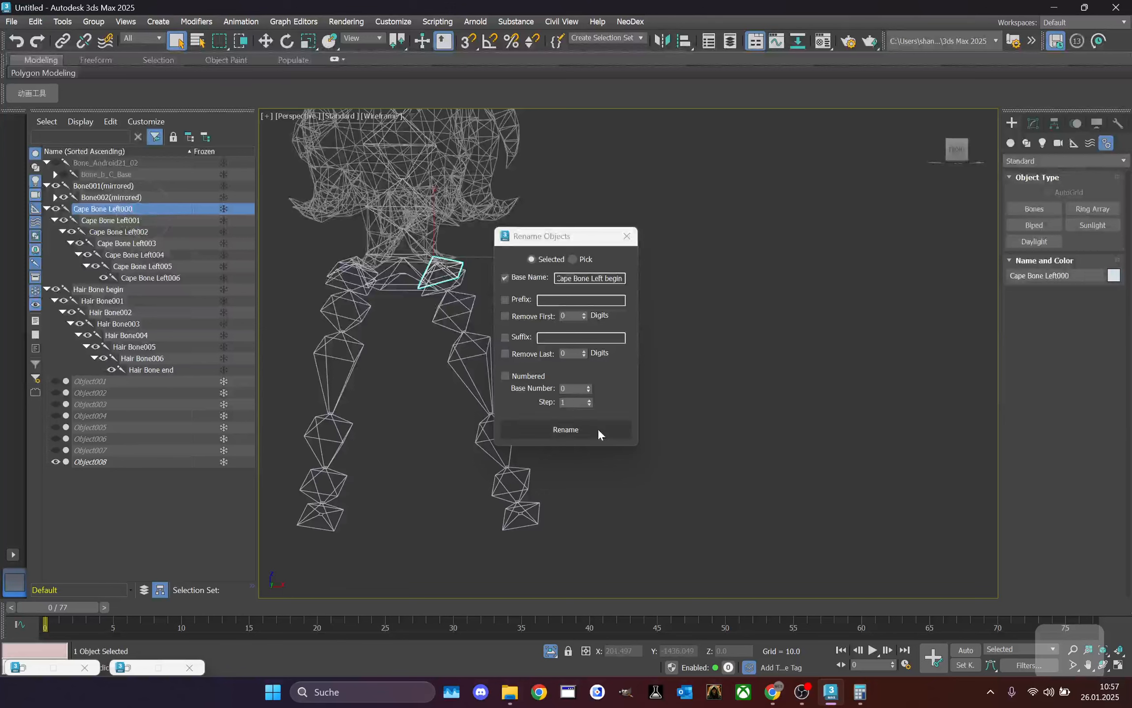
left_click(567, 425)
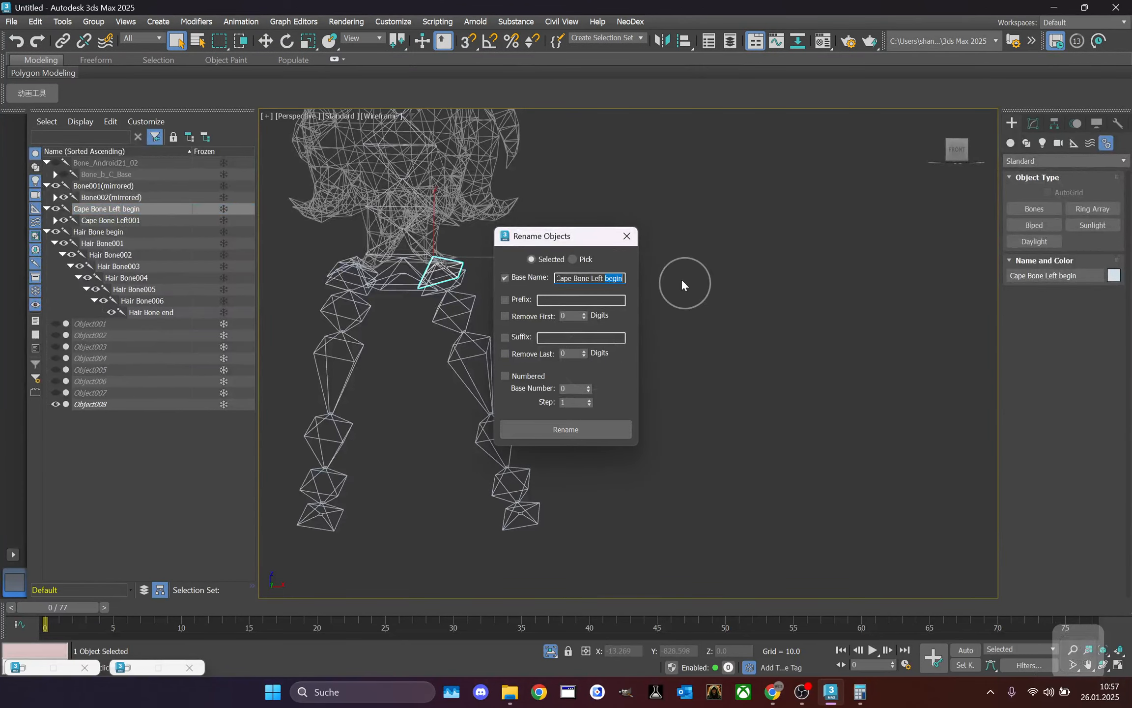
- Rename the last bone of the left cape chain, Cape Bone Left006, to Cape Bone Left end
type("end")
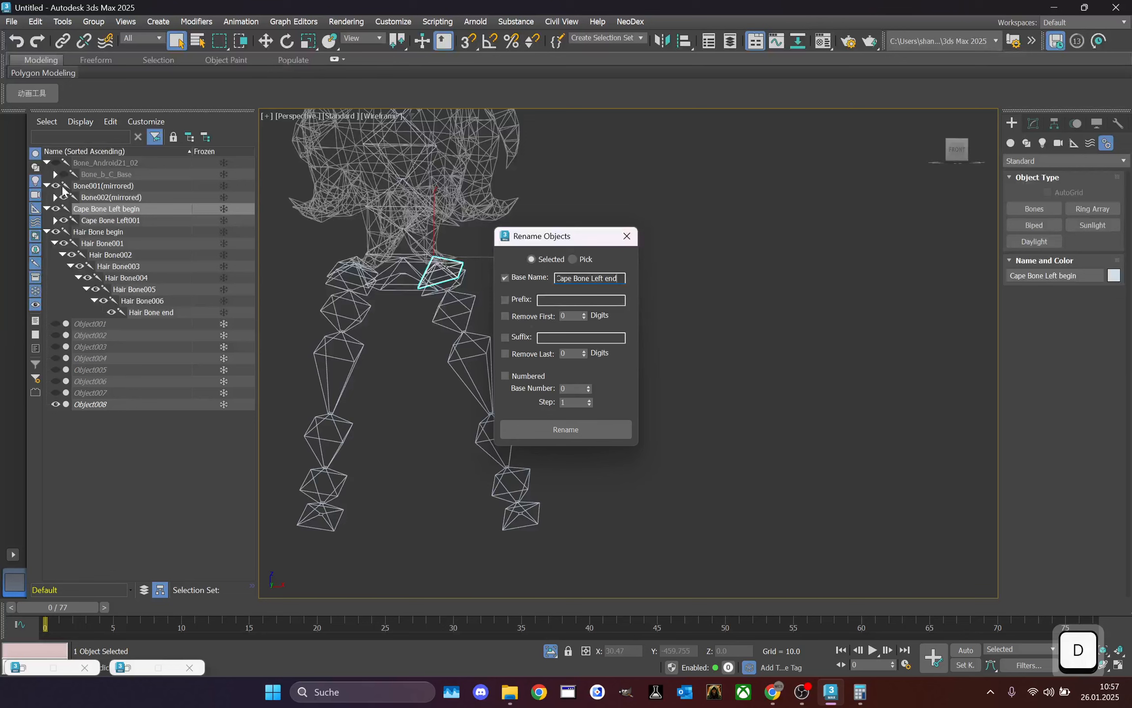
left_click(55, 220)
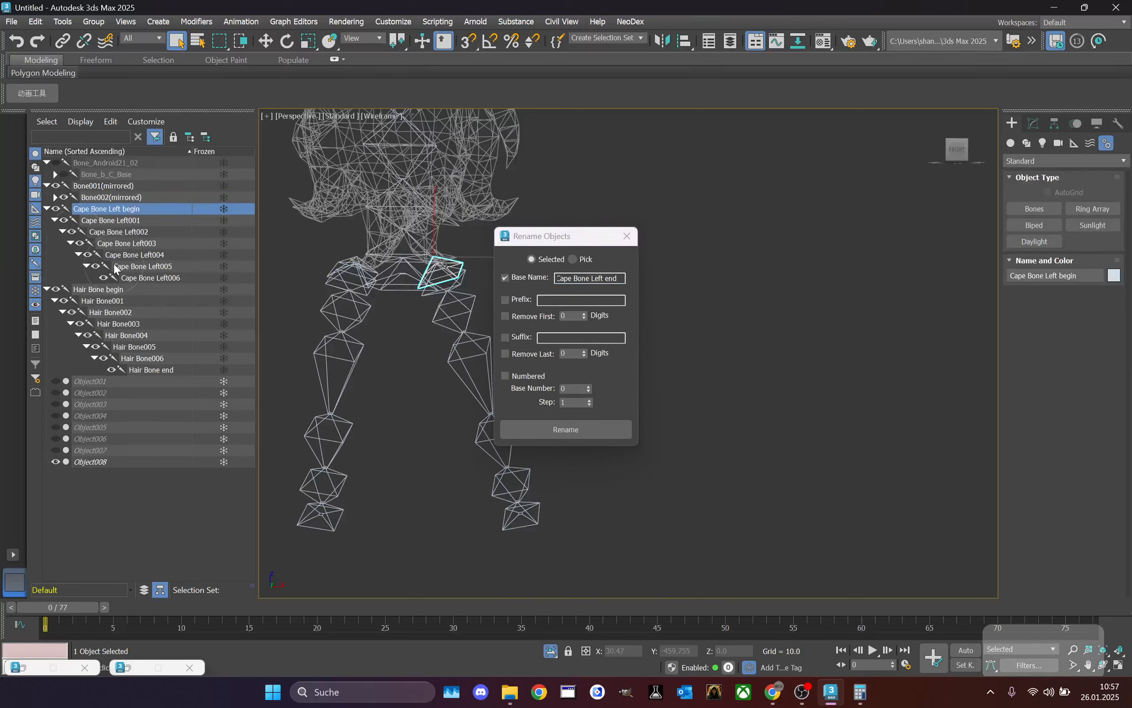
left_click(150, 277)
left_click(586, 426)
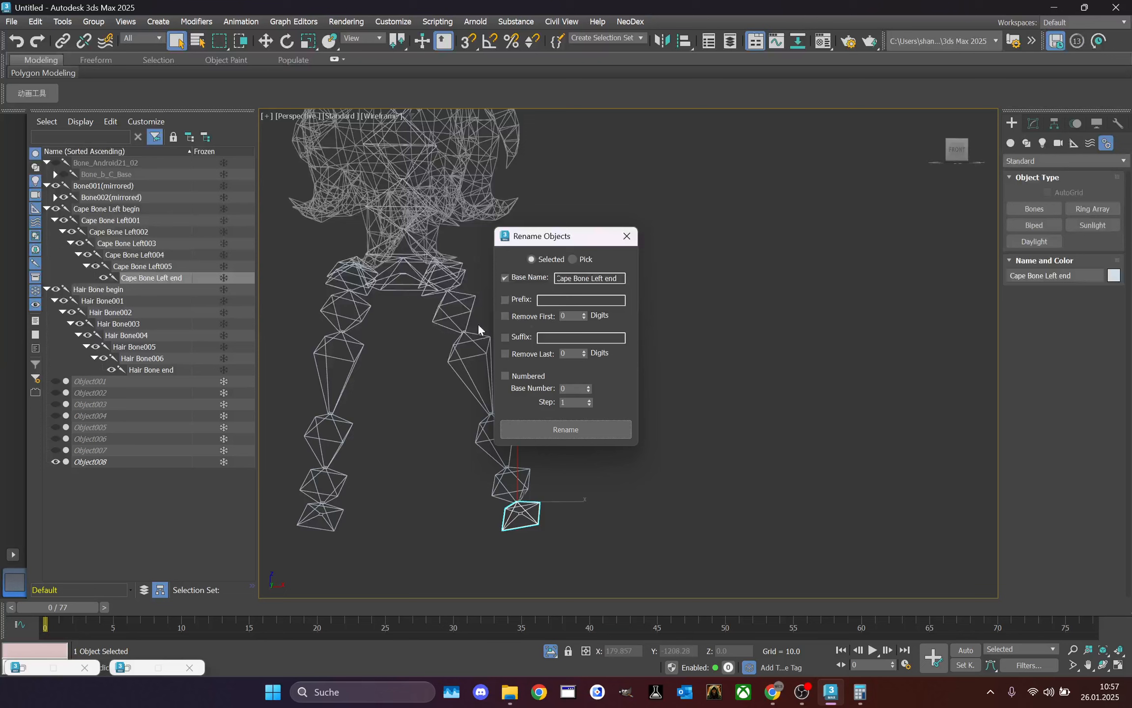
- Rename the whole Bone001(mirrored) chain with the base name Cape Bone Right, without numbering
double_click(608, 275)
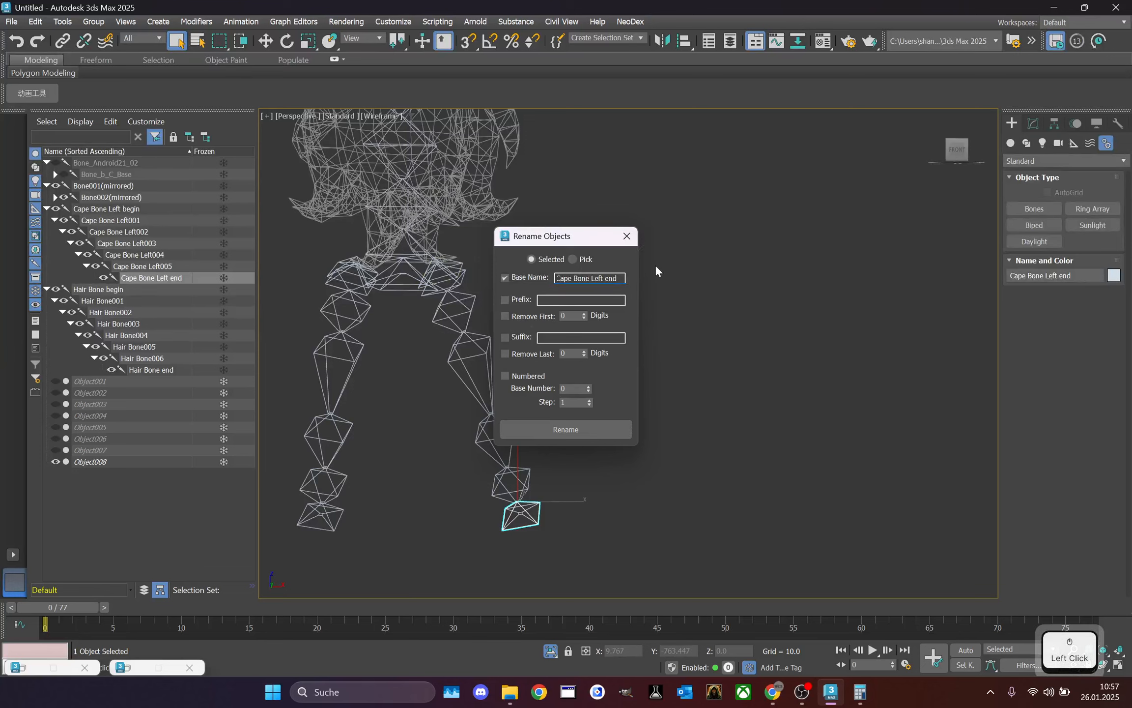
key("Delete")
key("BackSpace")
key("BackSpace")
key("BackSpace")
key("BackSpace")
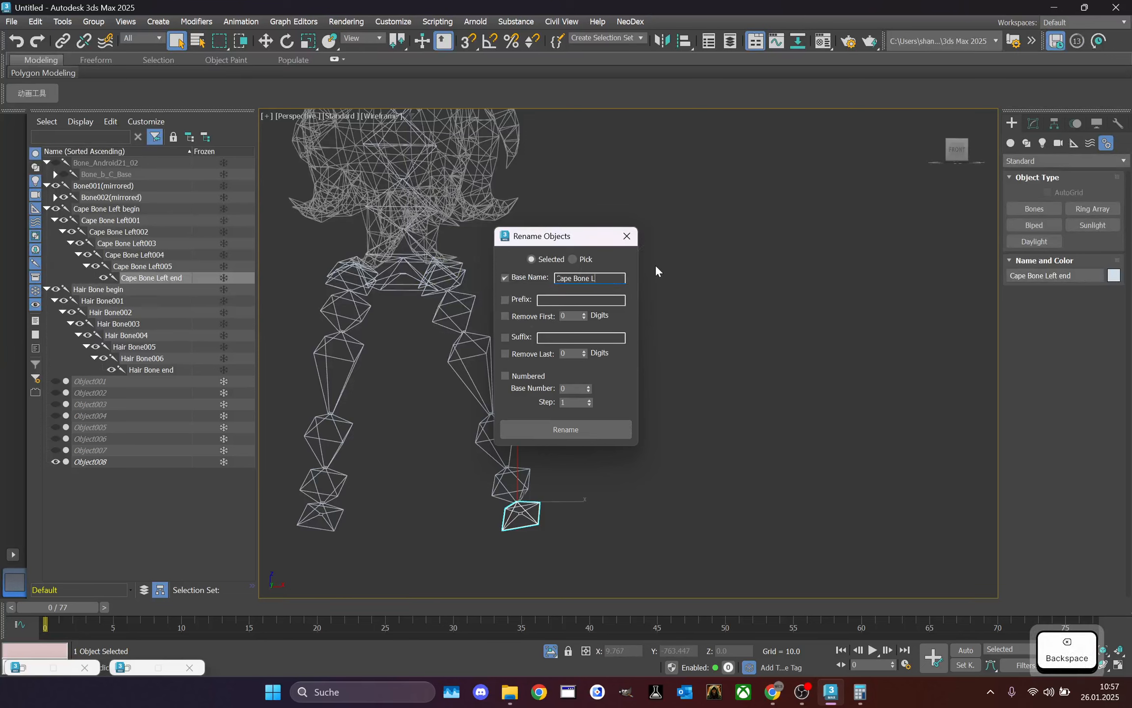
type("Right")
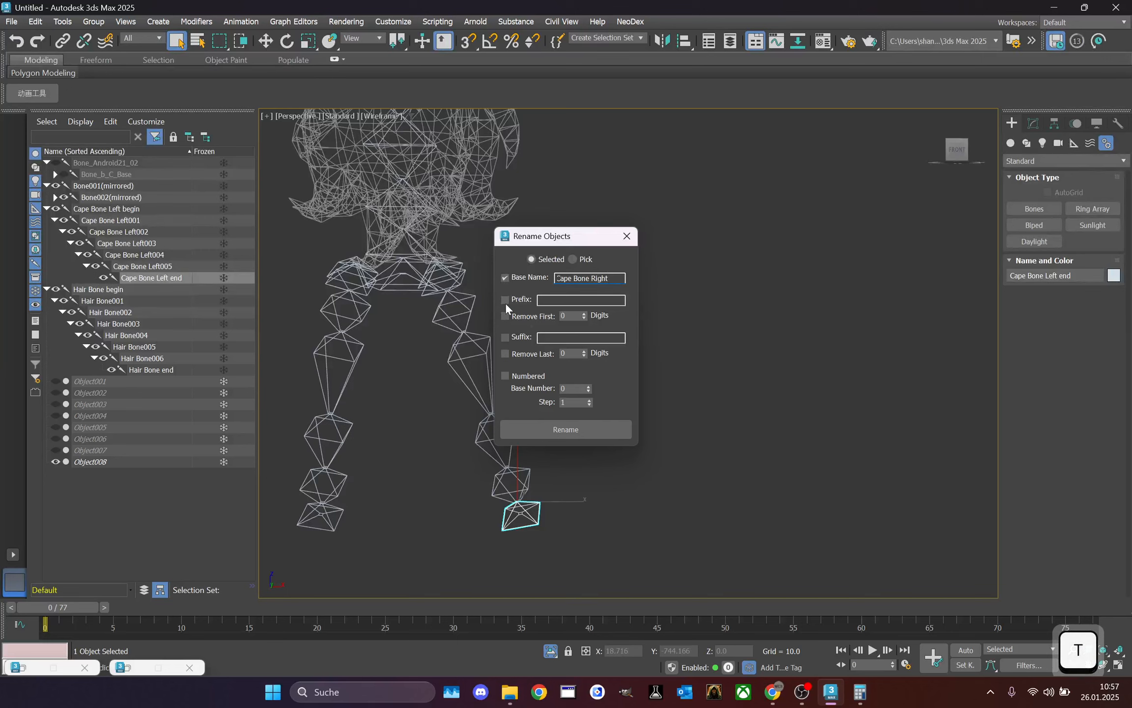
double_click(357, 266)
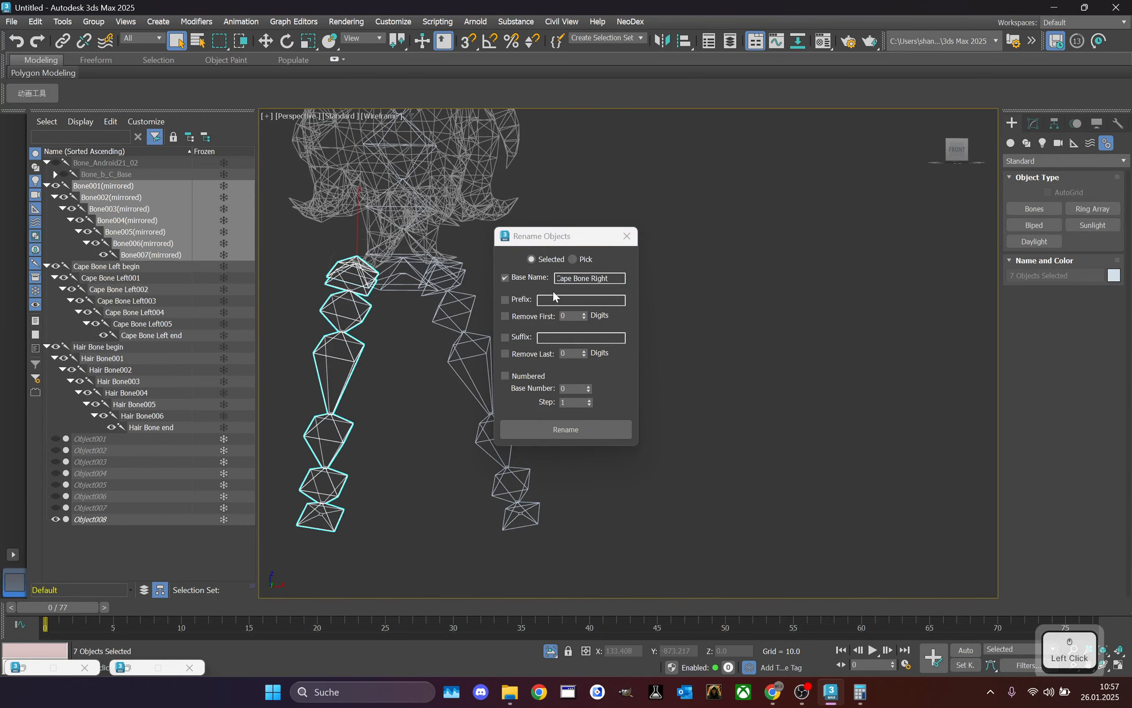
left_click(570, 434)
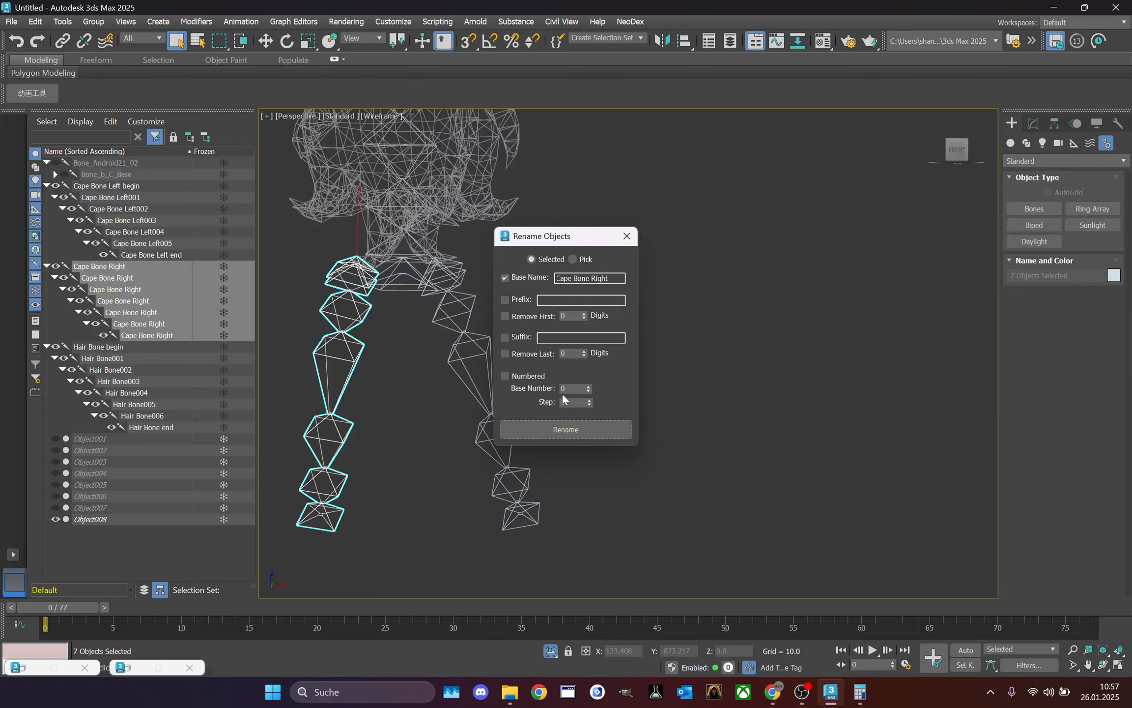
- Rename only the first bone of the right cape chain to Cape Bone Right begin
left_click(615, 278)
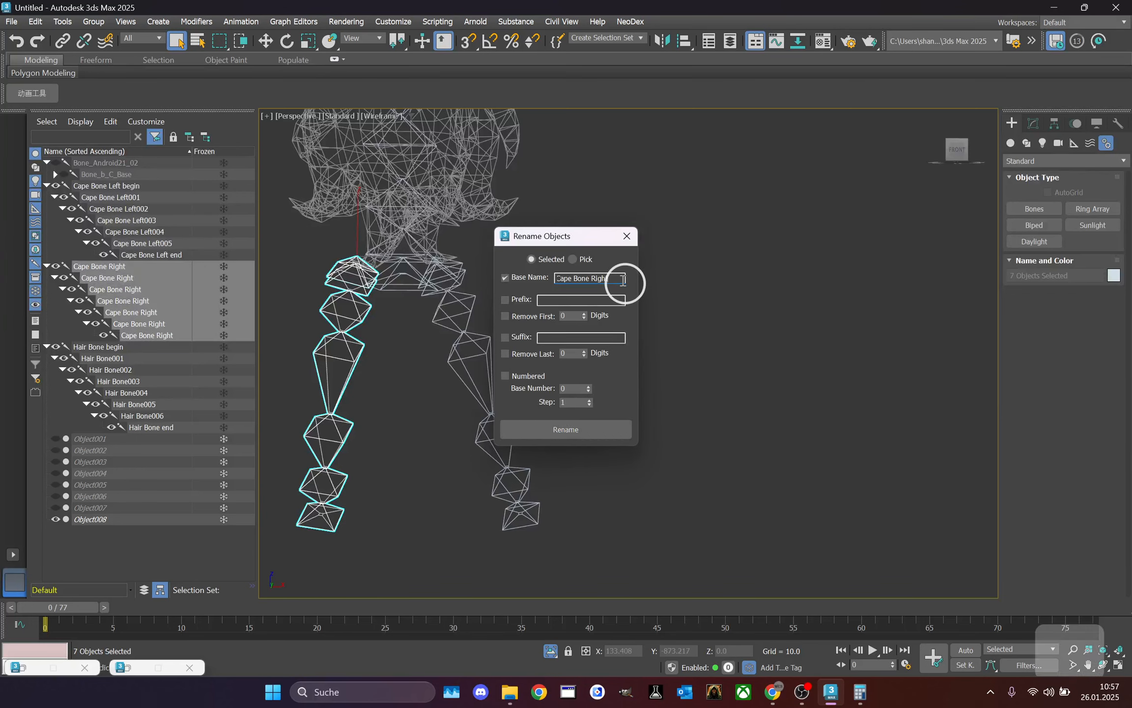
type("begin")
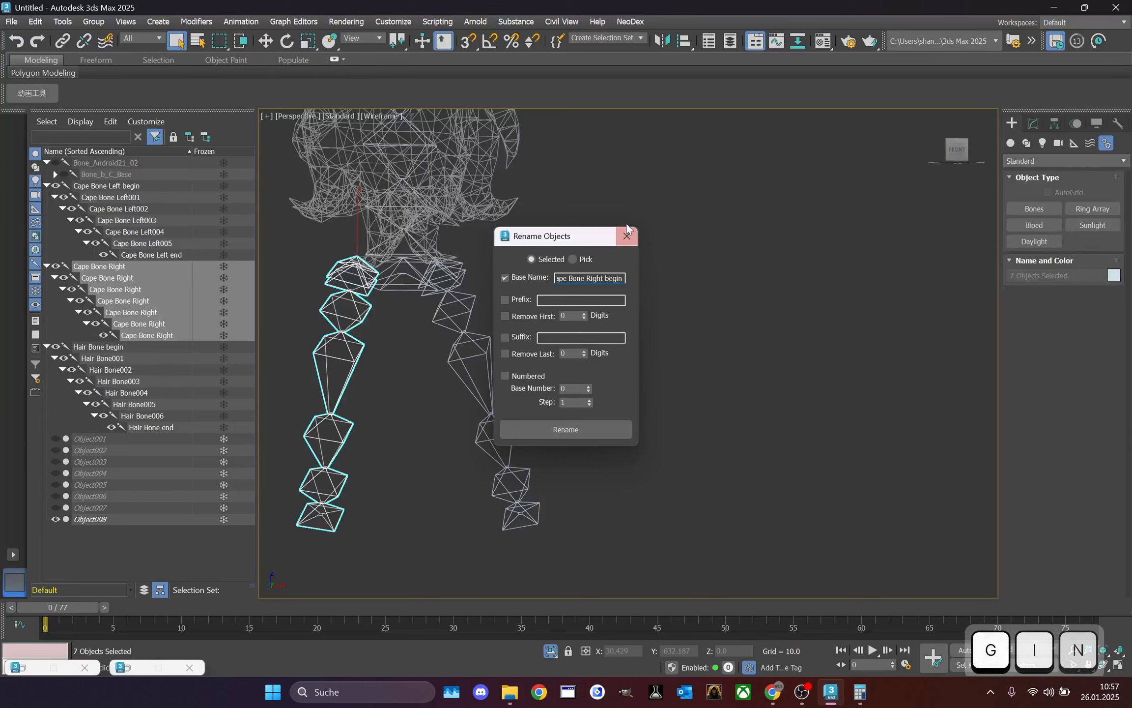
left_click(92, 267)
left_click(583, 428)
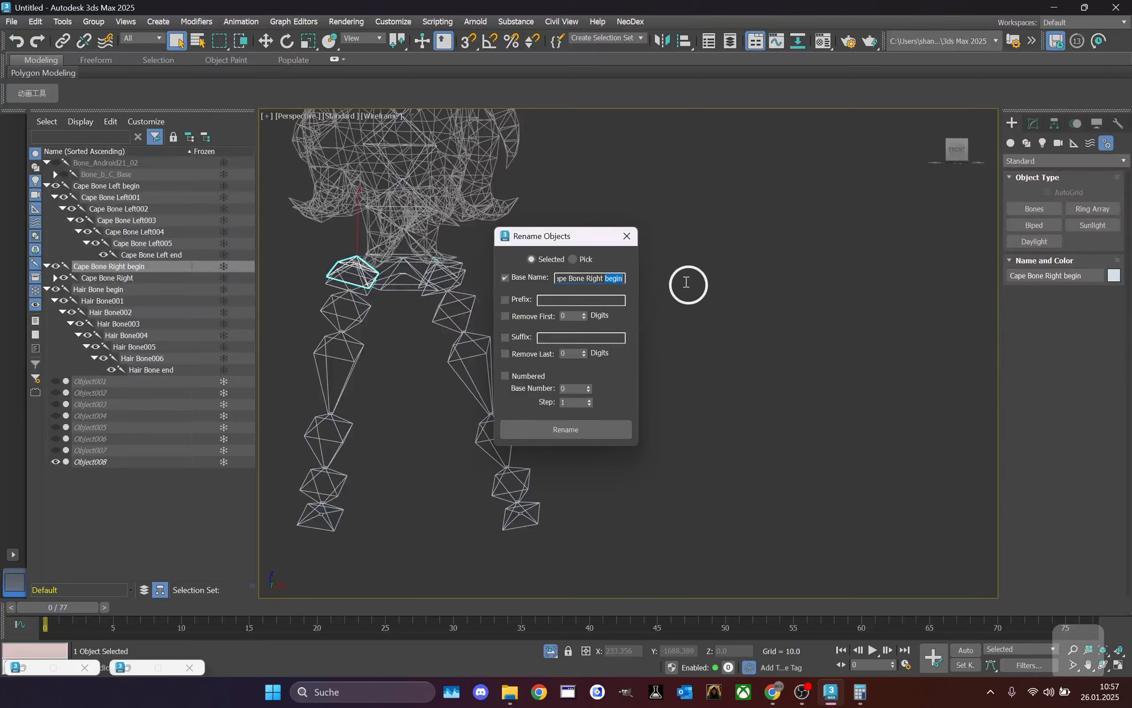
- Rename the last bone of the right cape chain to Cape Bone Right end and finish renaming
key("BackSpace")
key("BackSpace")
key("BackSpace")
key("BackSpace")
key("BackSpace")
type("end")
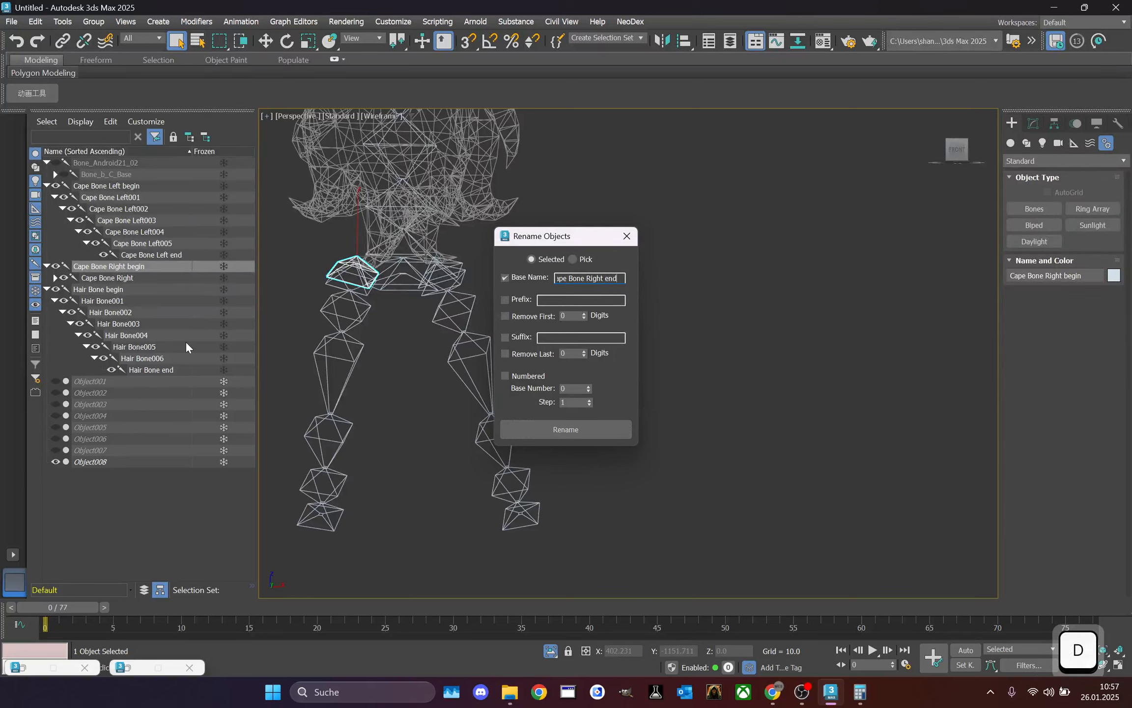
left_click(54, 278)
left_click(144, 335)
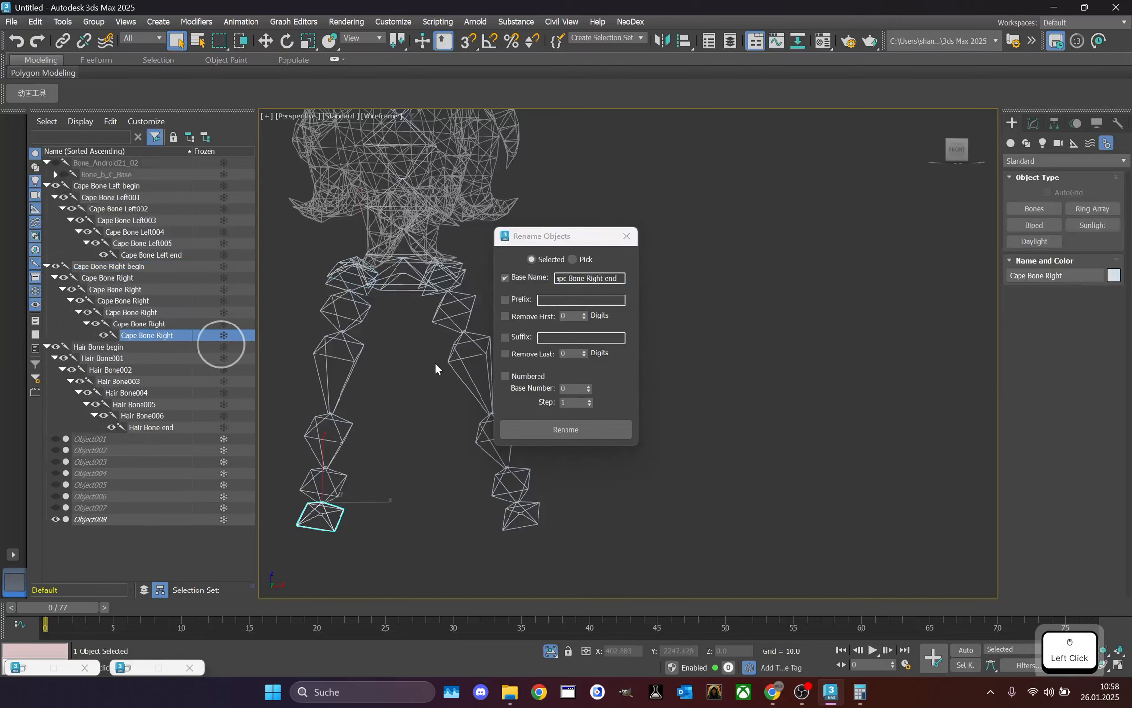
left_click(541, 431)
scroll(681, 312, "down", 10)
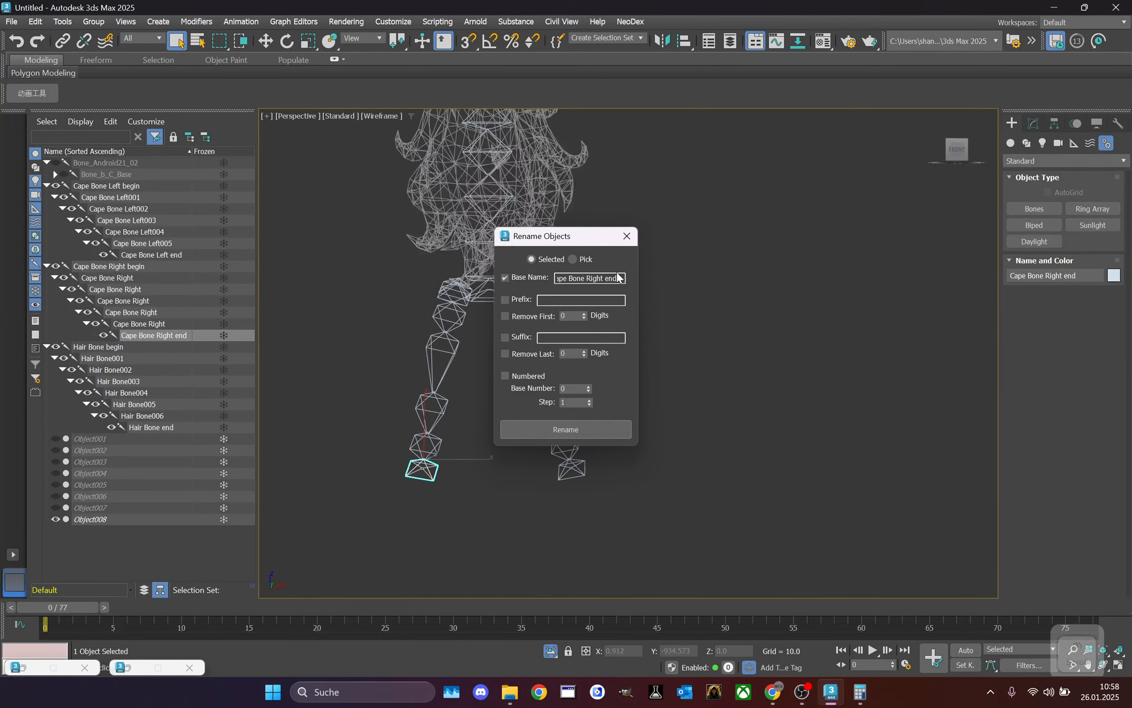
left_click(627, 237)
- Create a named selection set Hair Bone Movement containing only the Hair Bone begin bone
scroll(659, 232, "up", 5)
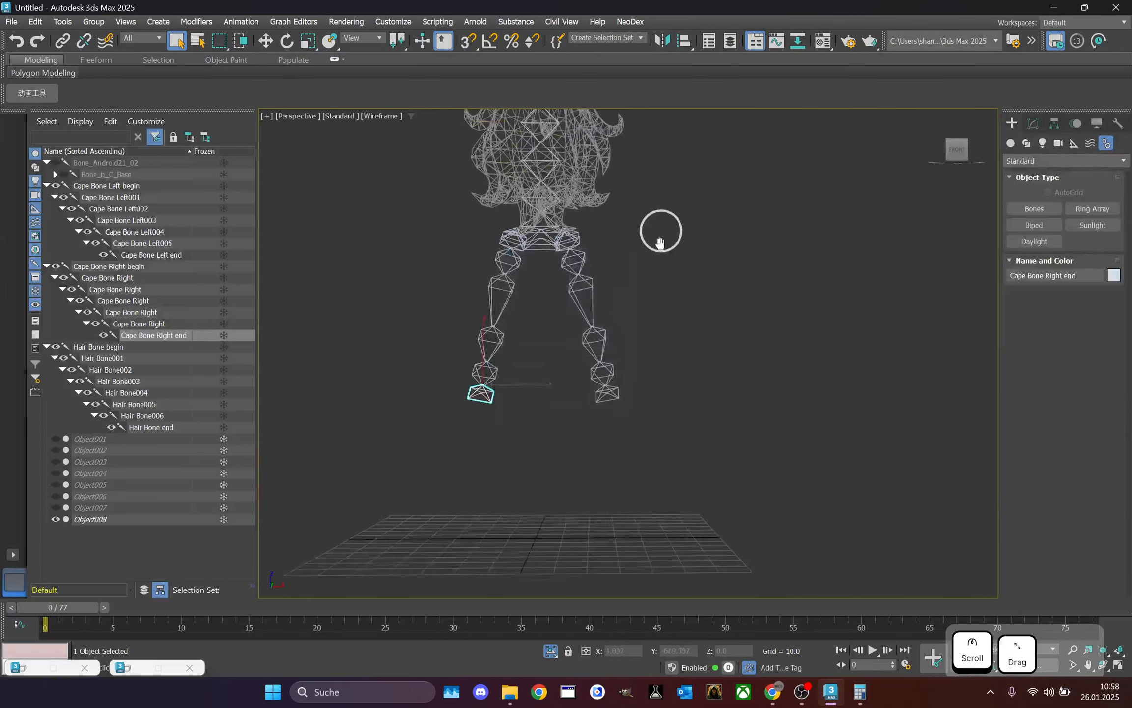
left_click_drag(988, 151, 953, 152)
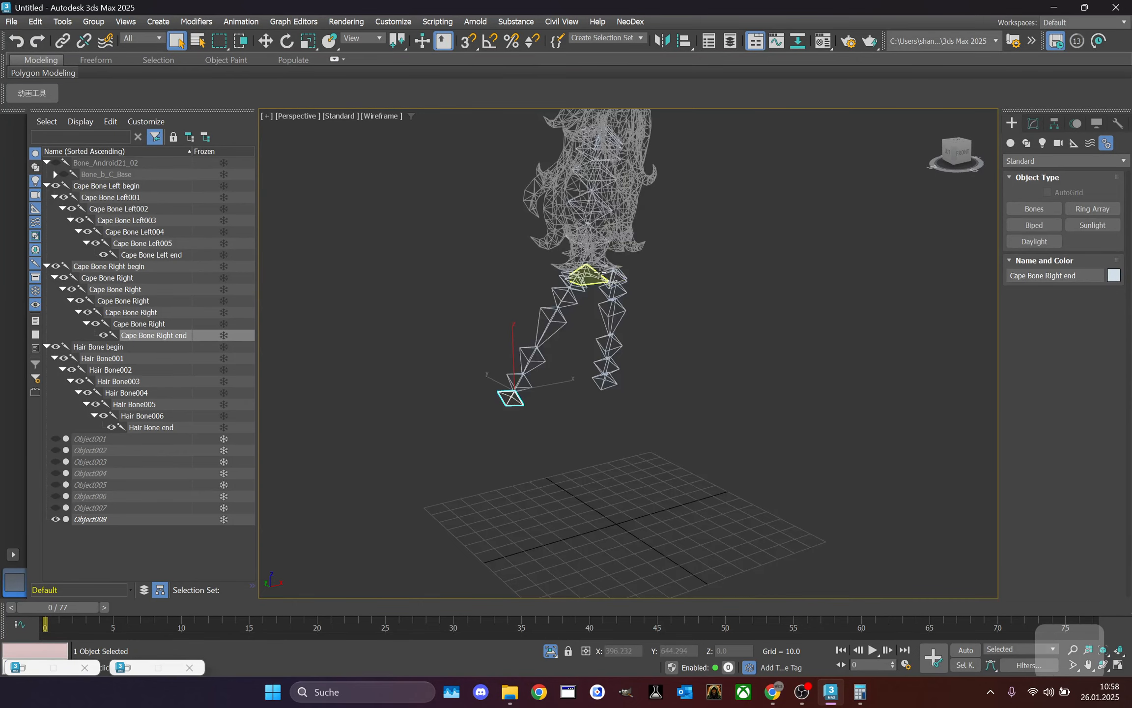
middle_click_drag(590, 271, 596, 310)
scroll(614, 163, "up", 1)
left_click_drag(958, 154, 951, 157)
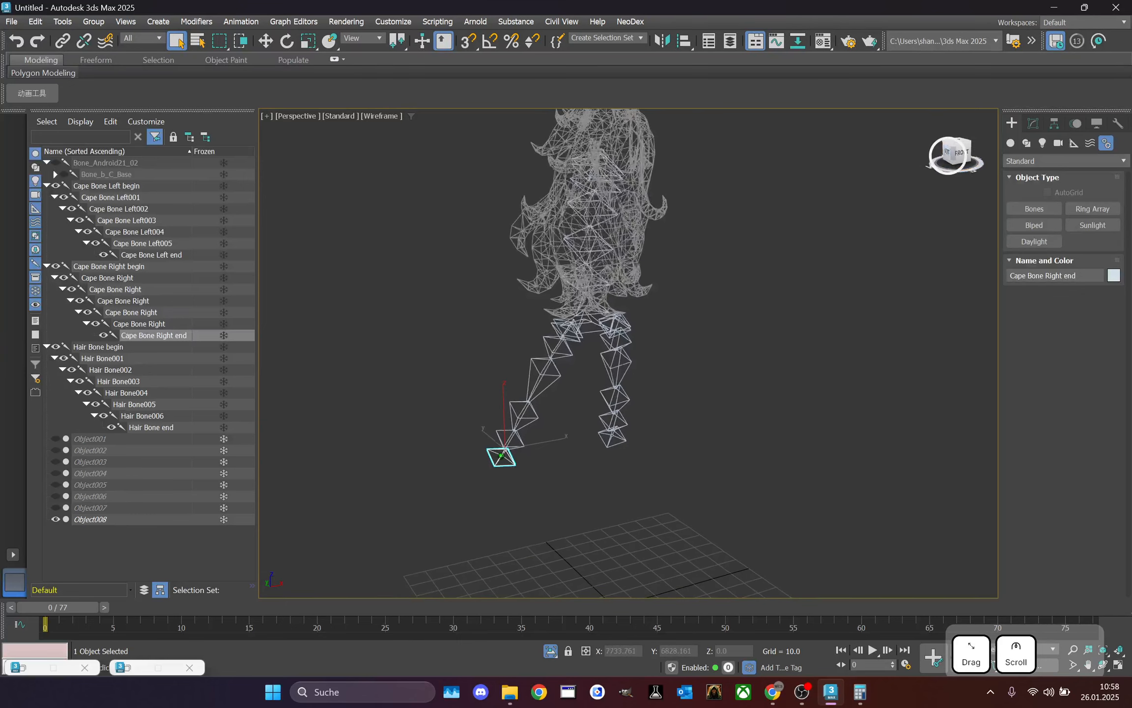
scroll(616, 157, "up", 2)
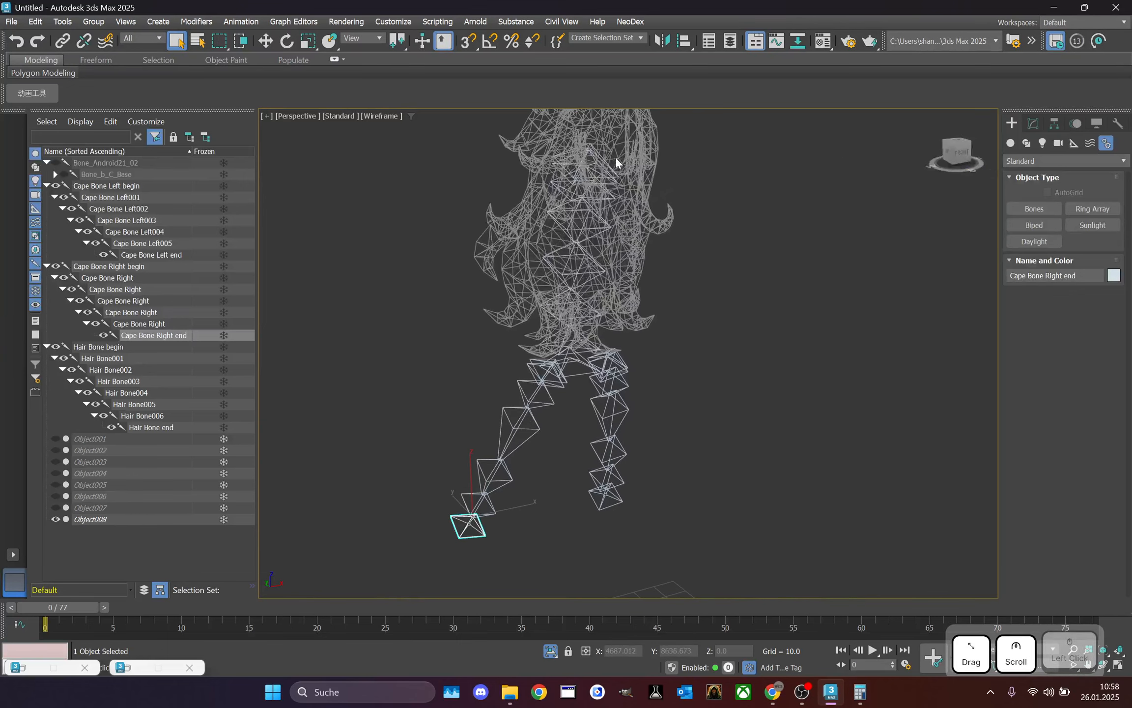
left_click(584, 145)
left_click_drag(955, 148, 814, 170)
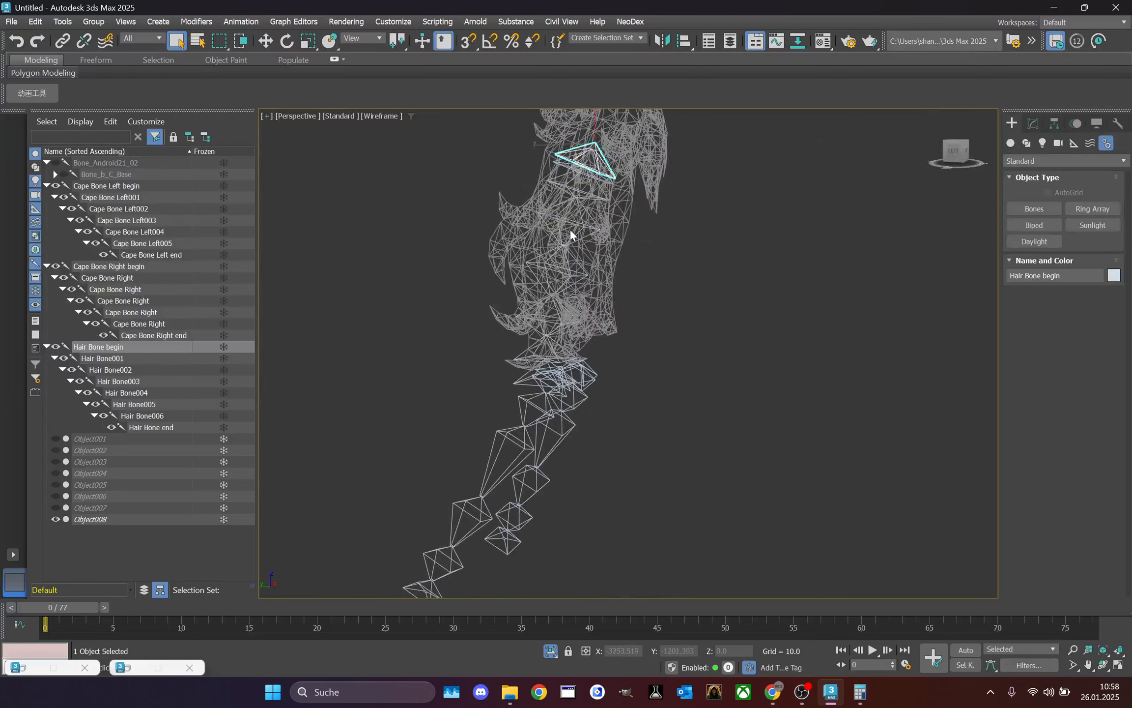
left_click(641, 38)
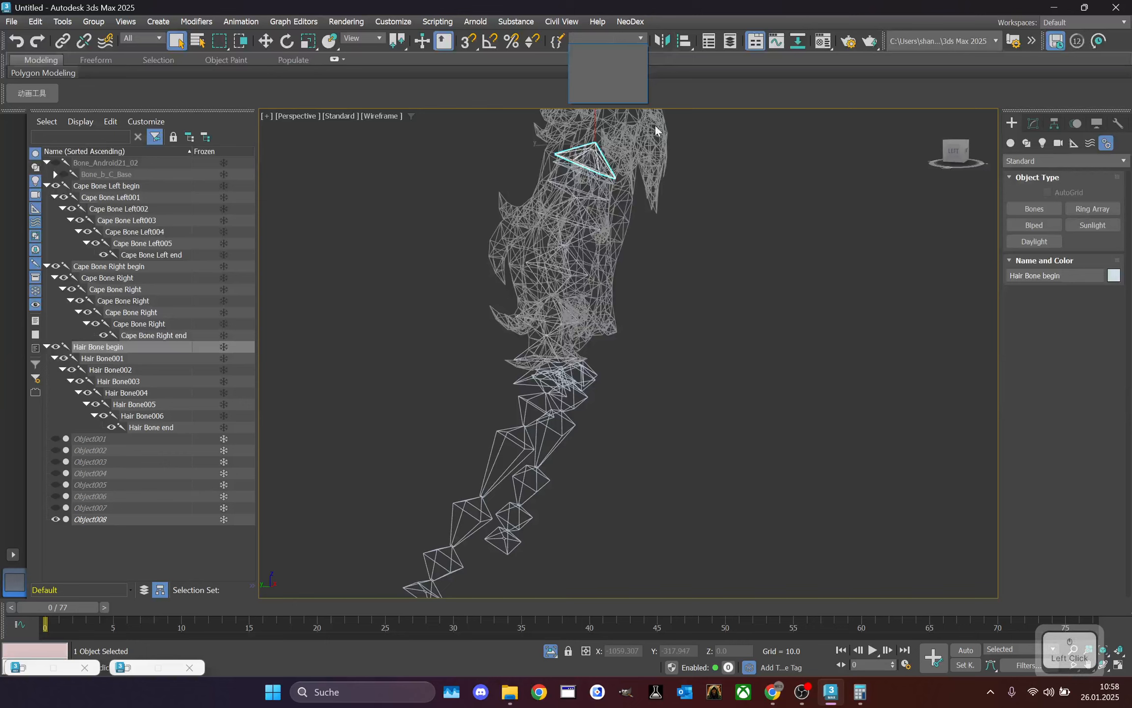
left_click(671, 191)
scroll(593, 146, "up", 1)
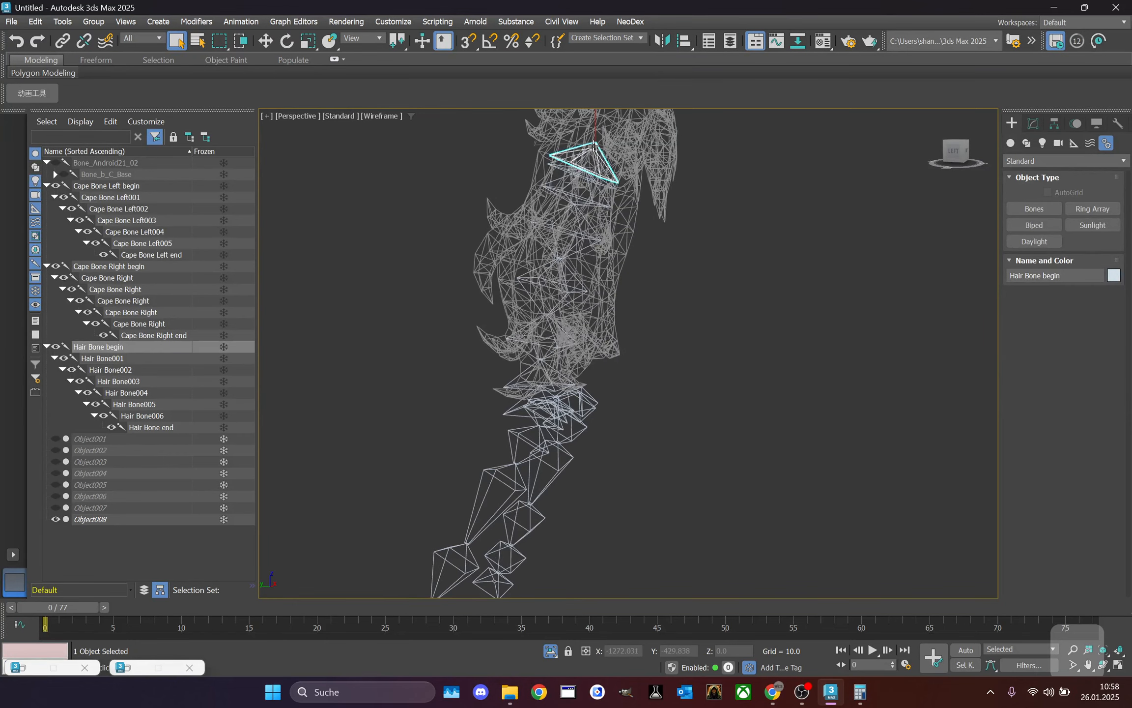
left_click(617, 45)
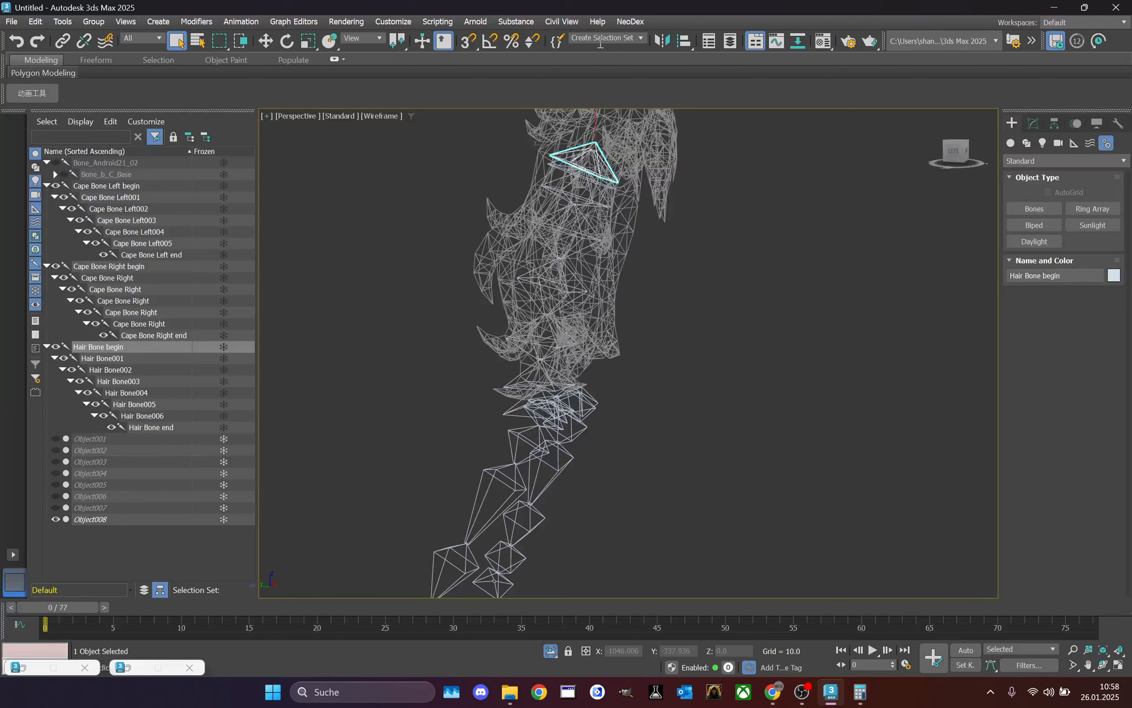
scroll(625, 187, "up", 3)
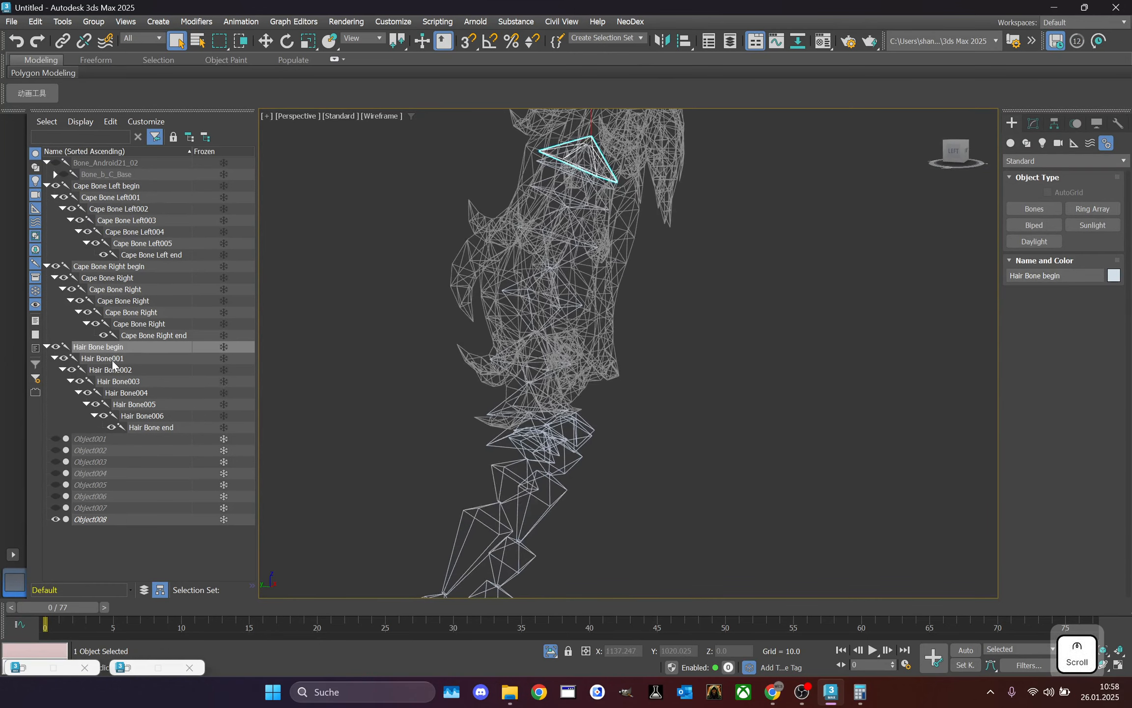
middle_click_drag(500, 230, 475, 330)
left_click(623, 38)
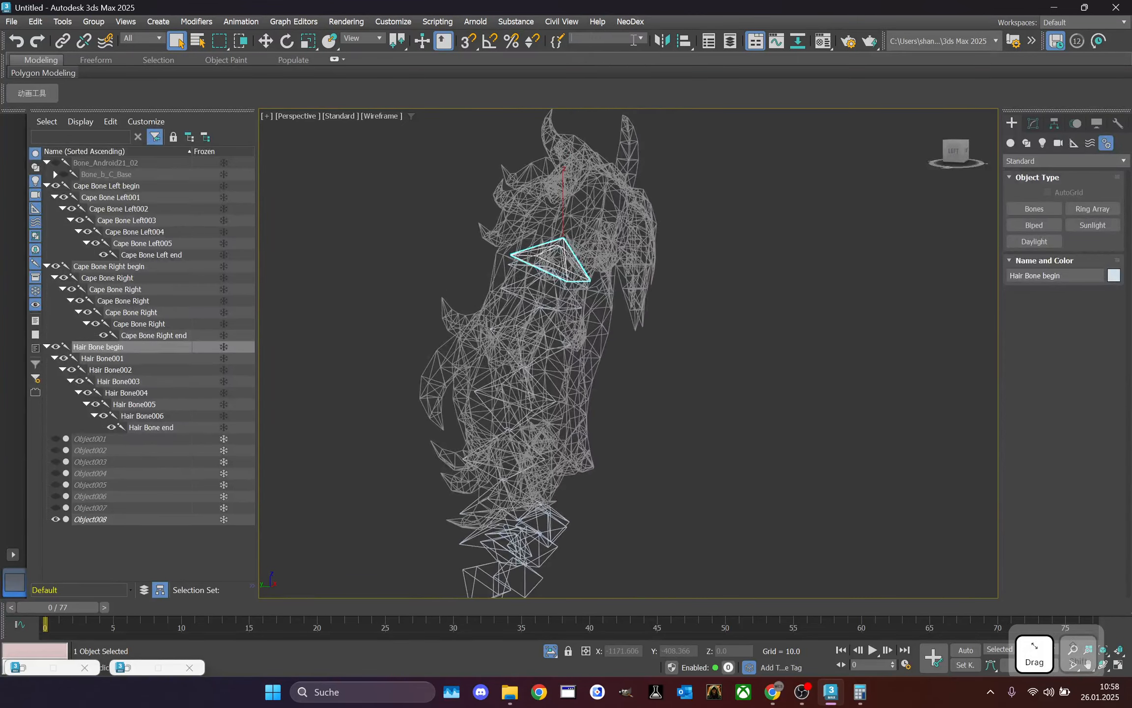
type("Hair Bone Movement")
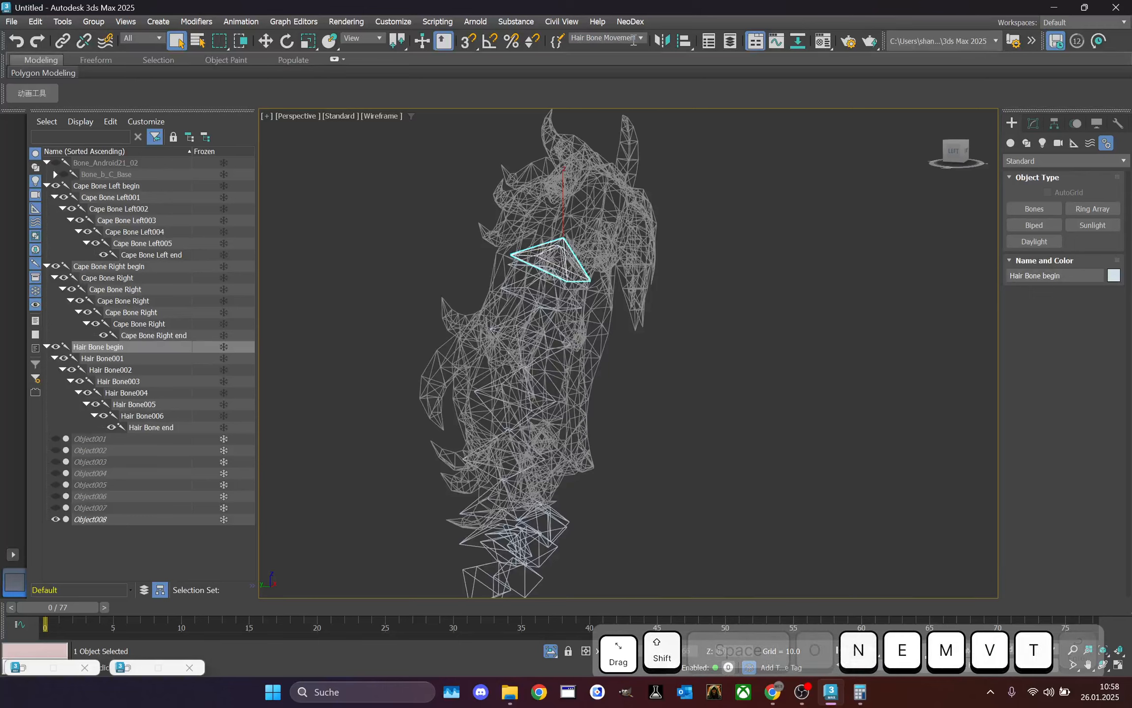
key("Return")
- Create a named selection set Hair Bone Tool containing only the Hair Bone001 bone
scroll(473, 273, "up", 3)
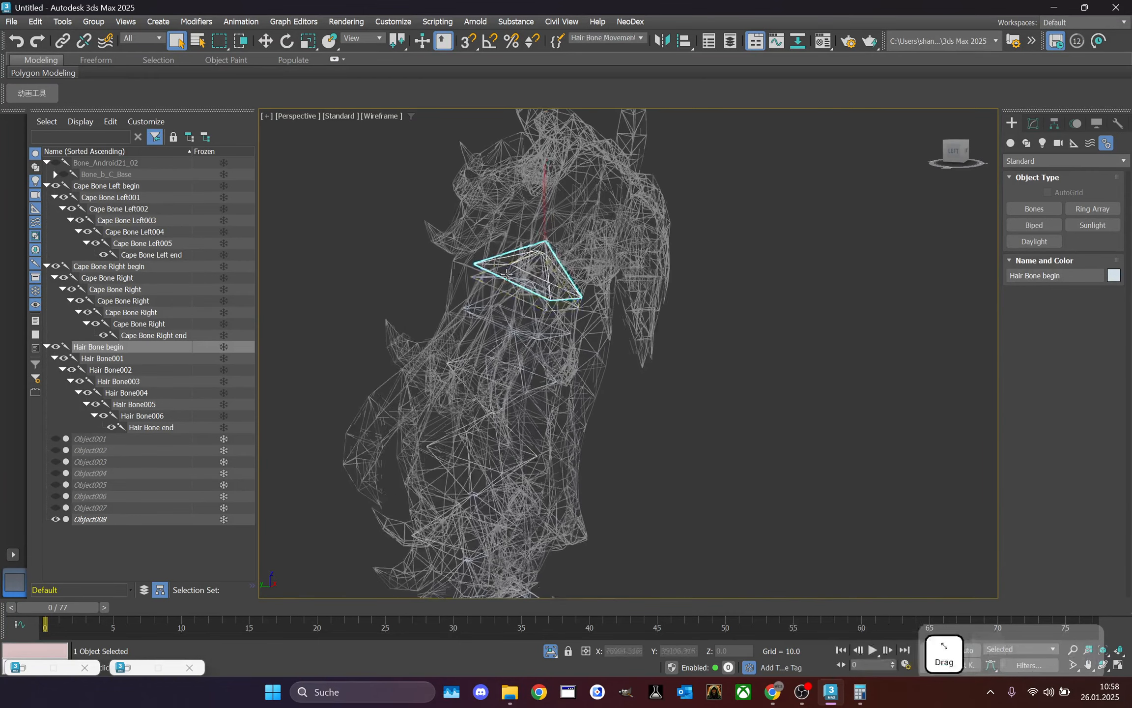
left_click(473, 275)
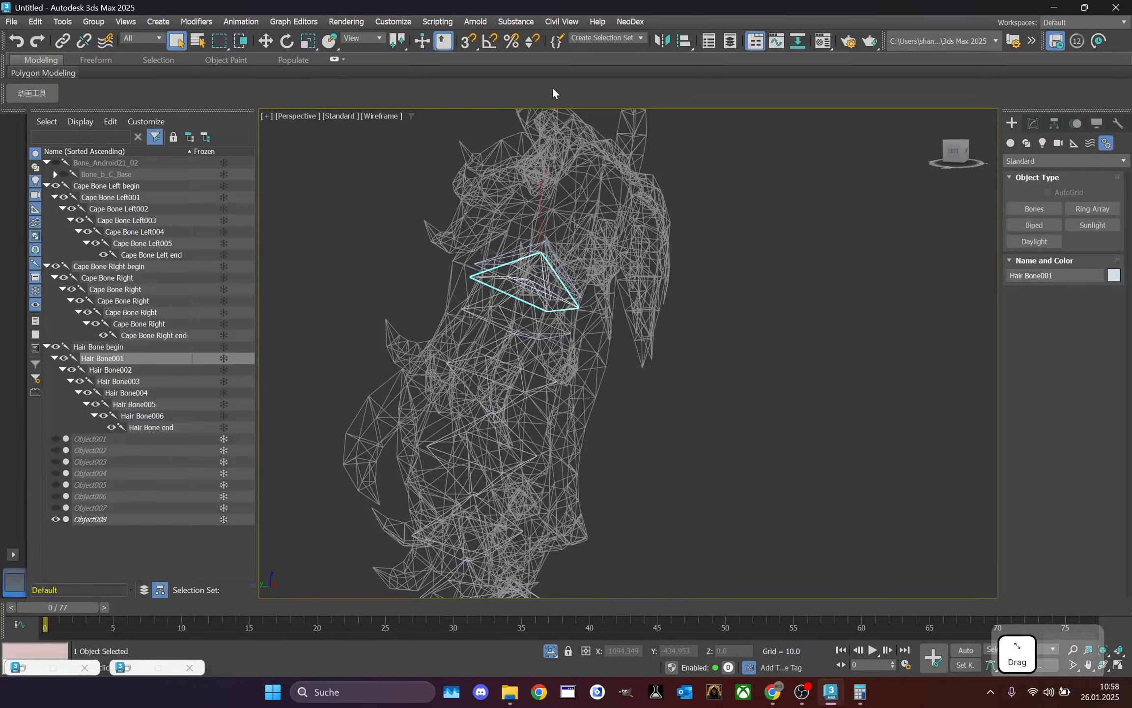
left_click(605, 38)
type("Hair V")
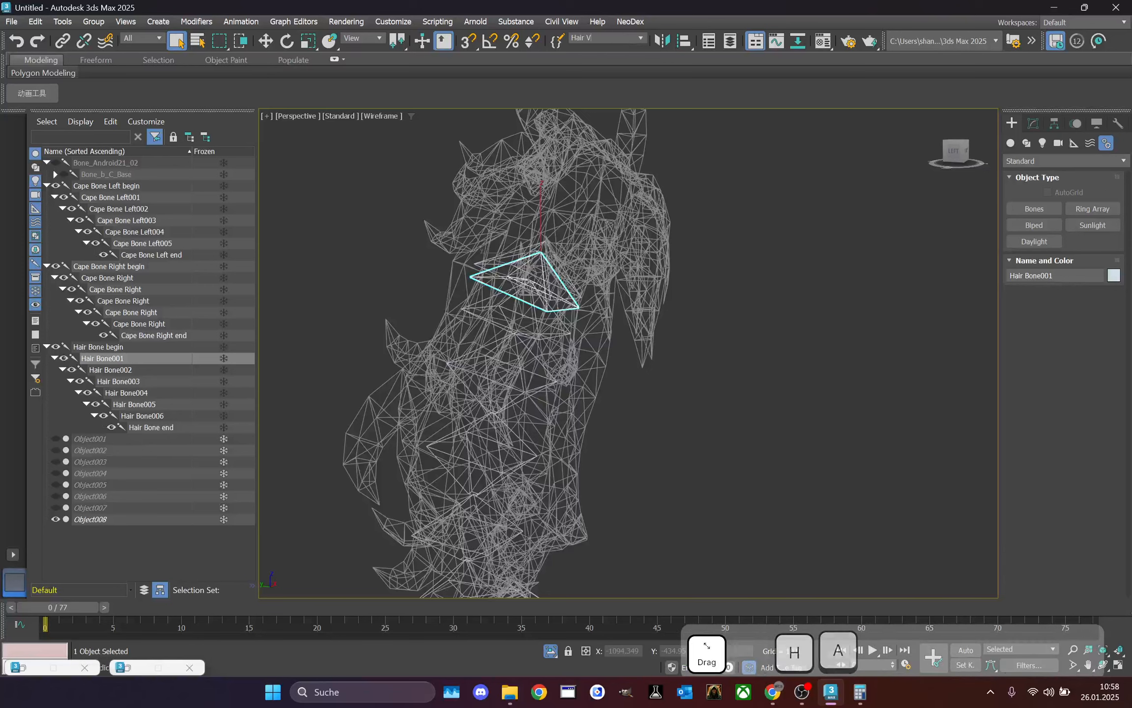
type("one")
key("BackSpace")
key("BackSpace")
key("BackSpace")
key("BackSpace")
type("Boen")
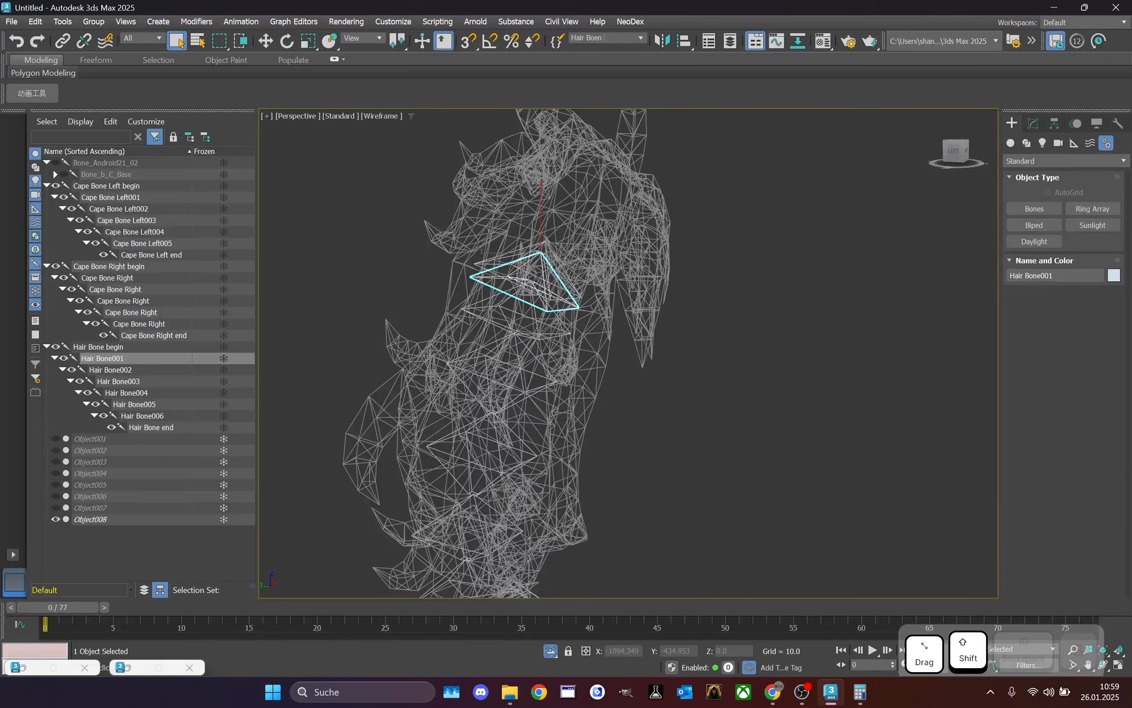
key("BackSpace")
key("BackSpace")
key("BackSpace")
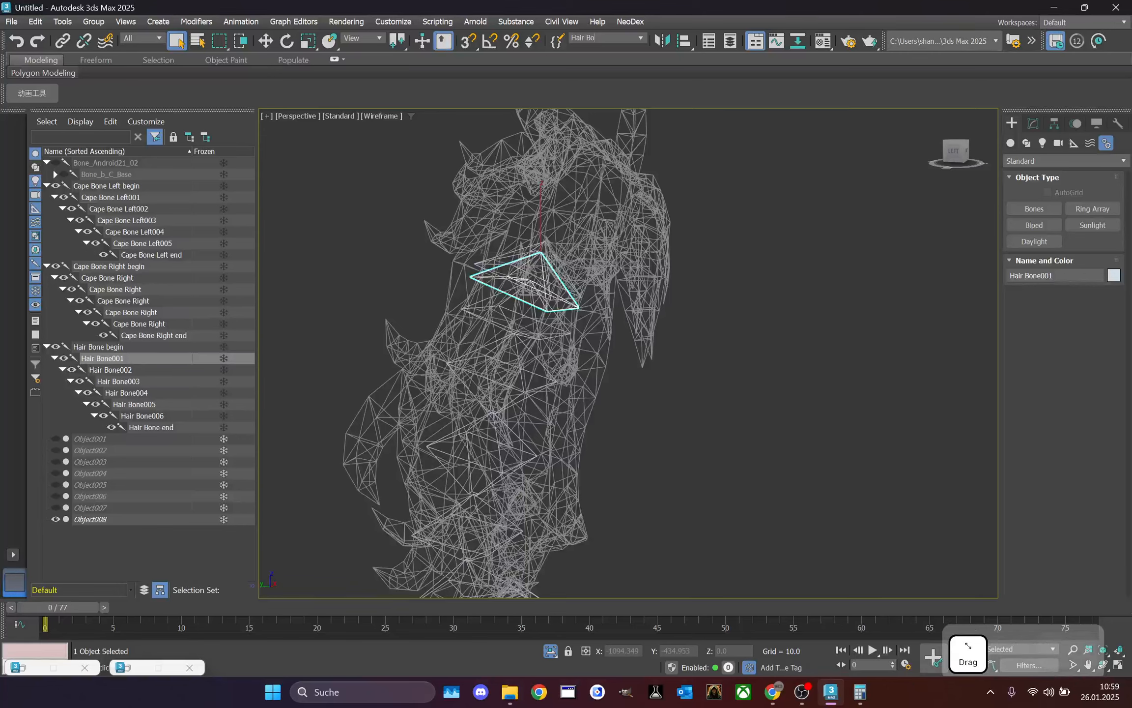
type("ne Tool")
key("Return")
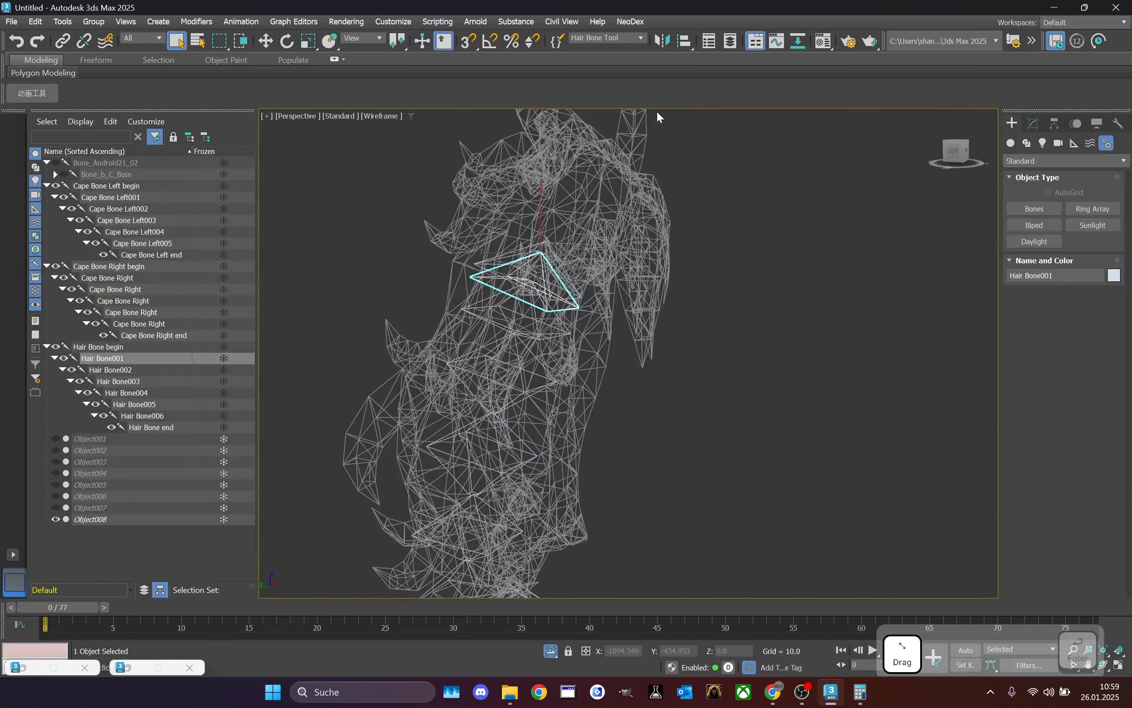
- Create a named selection set Cape Bone Movement from the Cape Bone Left begin and Cape Bone Right begin bones
middle_click_drag(597, 379, 545, 84)
left_click_drag(951, 150, 914, 151)
scroll(570, 238, "up", 1)
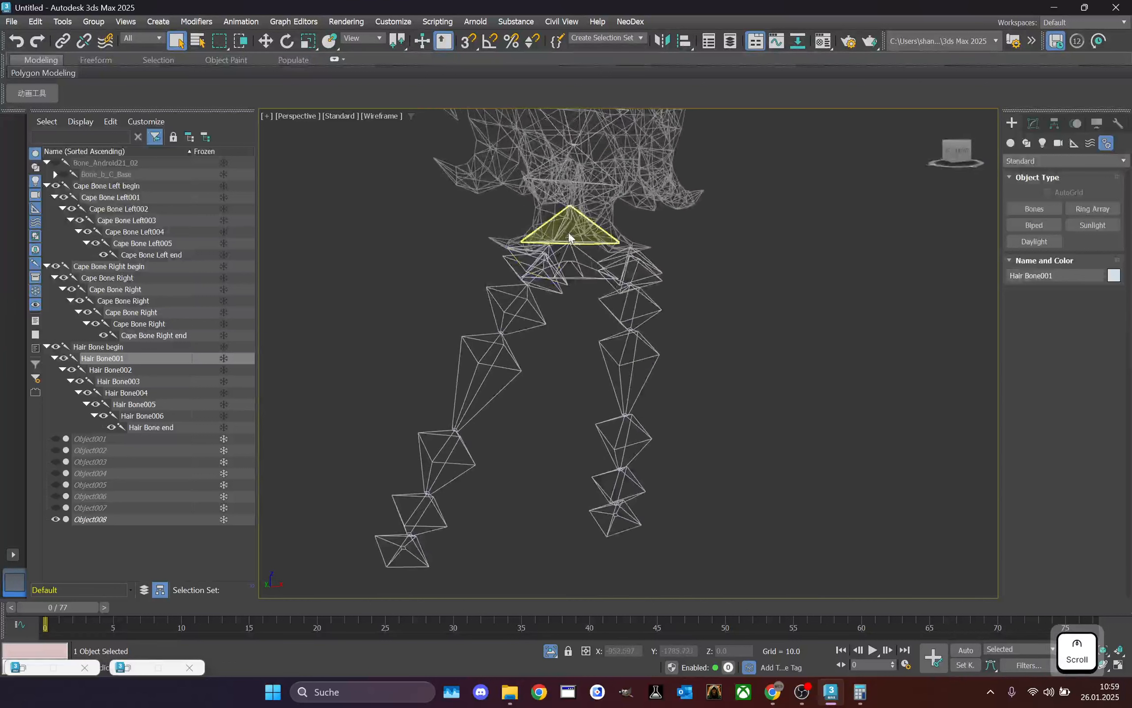
scroll(570, 237, "up", 2)
left_click(537, 257)
scroll(634, 255, "up", 2)
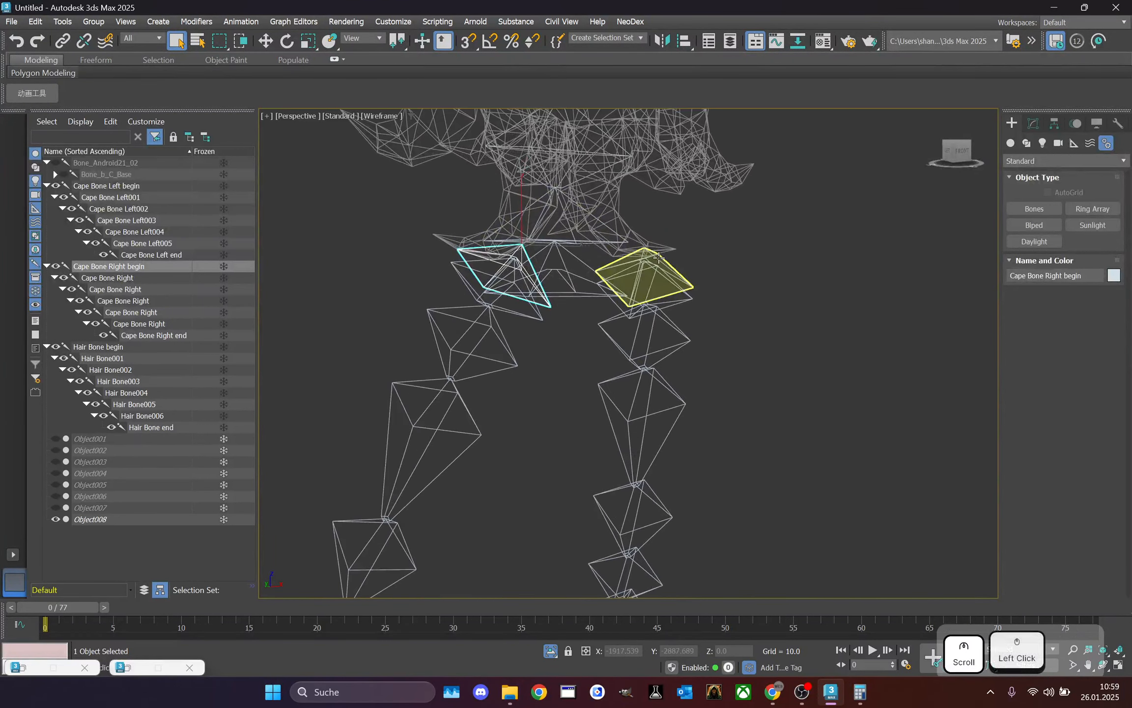
left_click(659, 257, "ctrl")
left_click(590, 41)
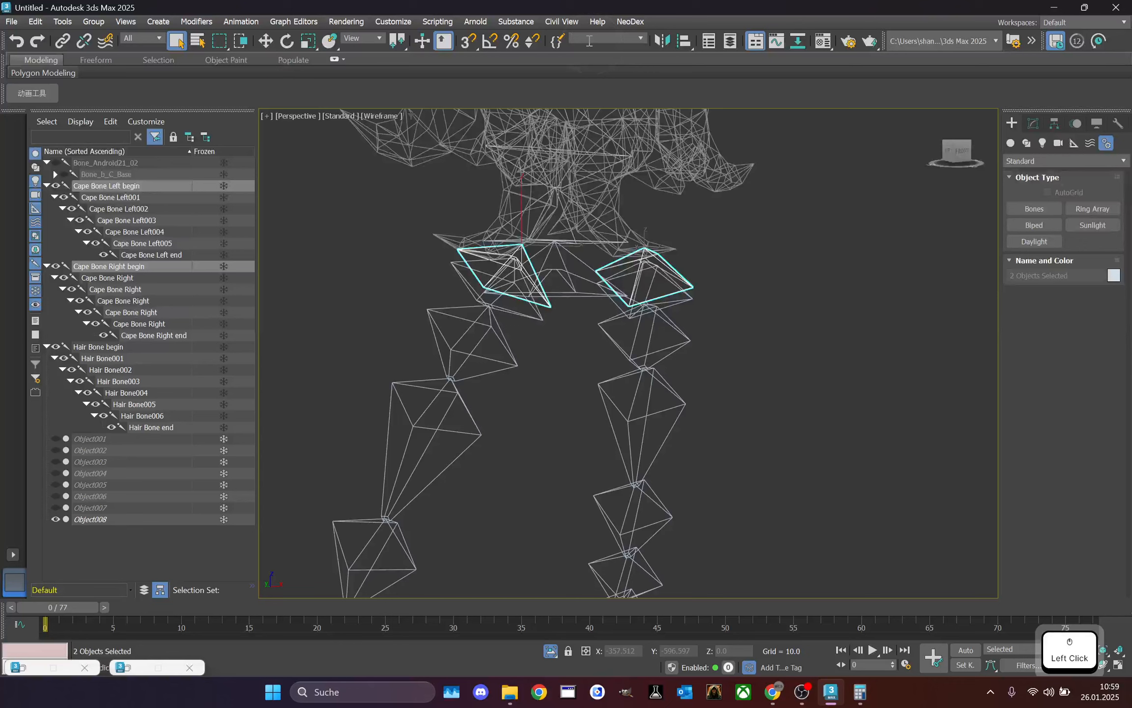
type("Cape Bone T")
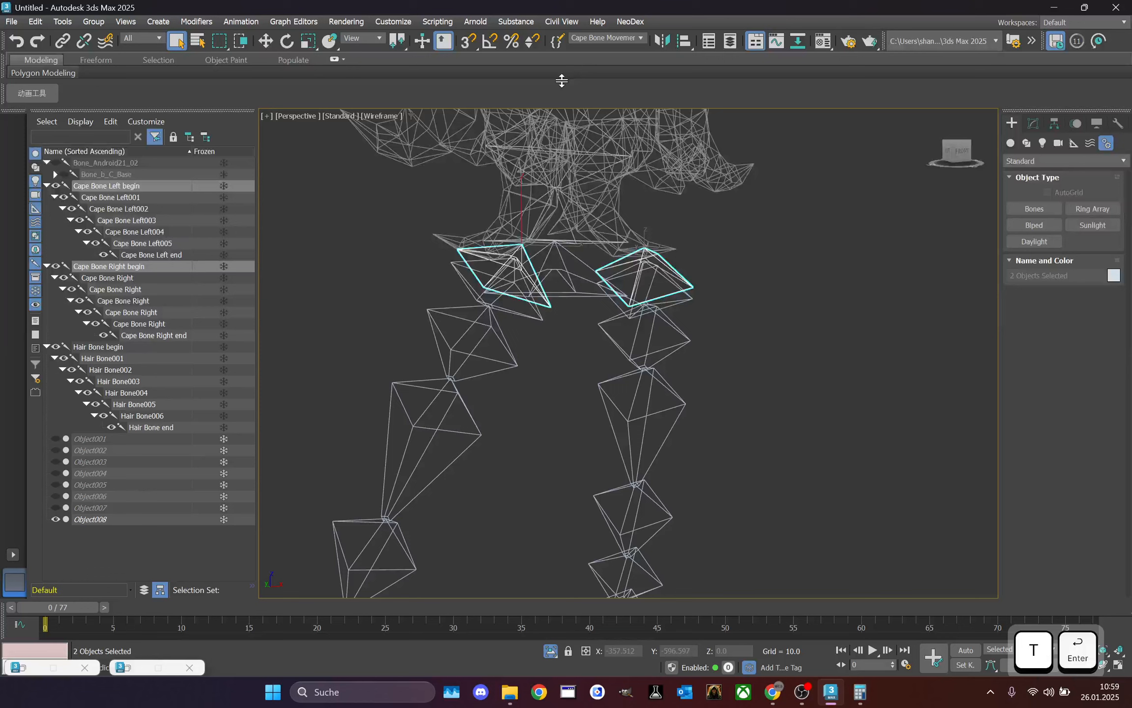
- Create a named selection set Cape Bone Tool from Cape Bone Left001 and the second bone of the right cape chain
left_click(459, 302)
left_click(487, 295)
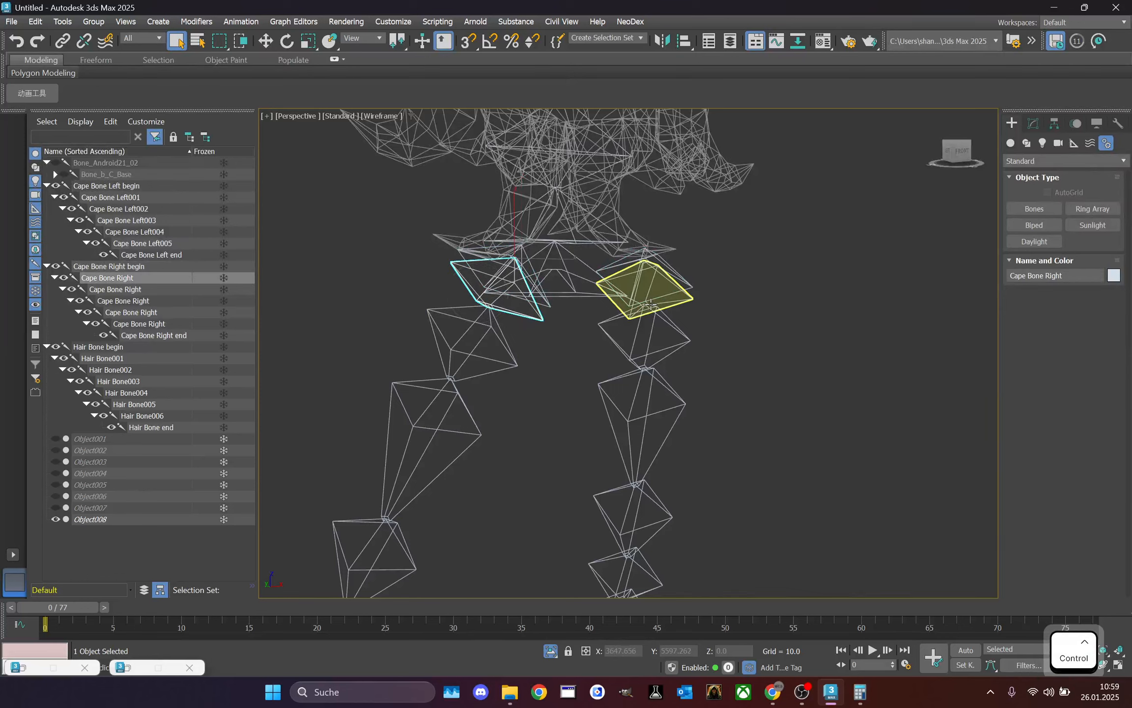
left_click(651, 305, "ctrl")
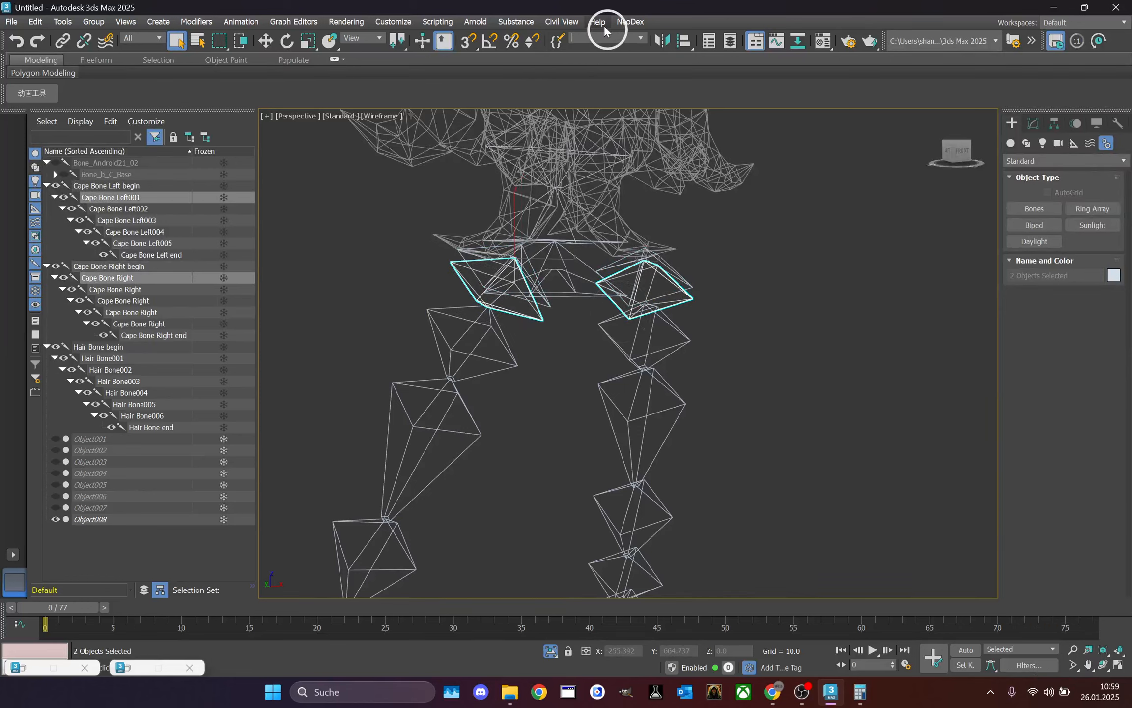
type("Cape Bone Tool")
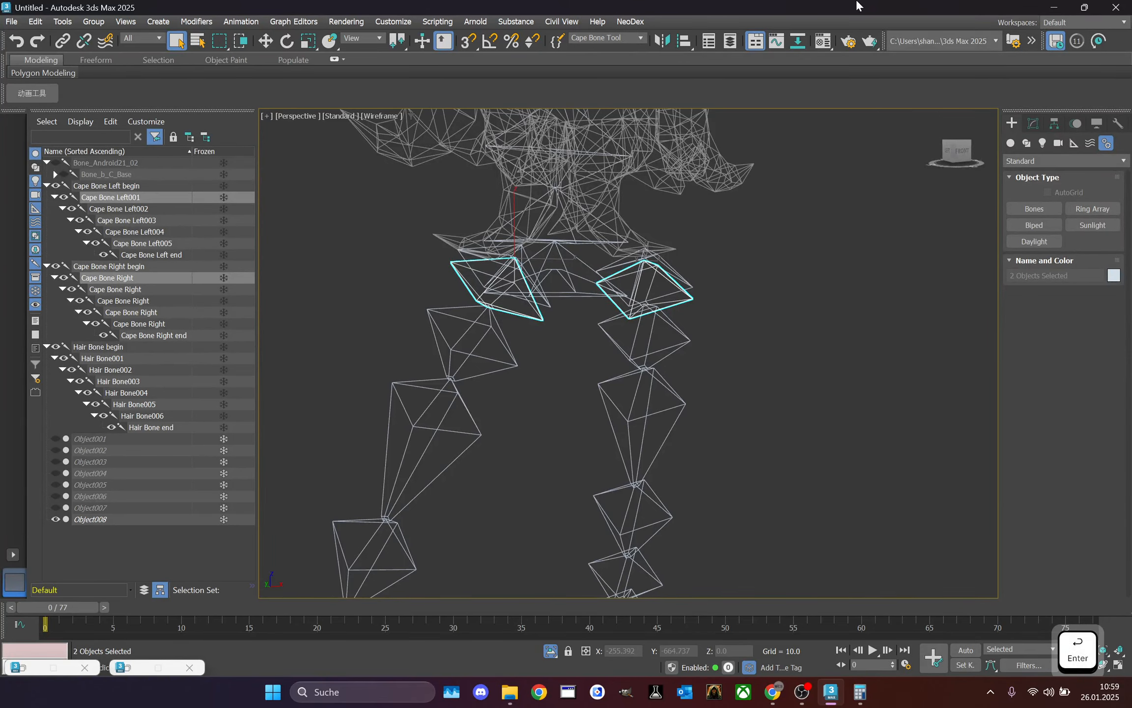
- Create a named selection set Cape 6 from Cape Bone Left002 and the matching second numbered bone of the right cape chain
middle_click_drag(827, 412, 834, 344)
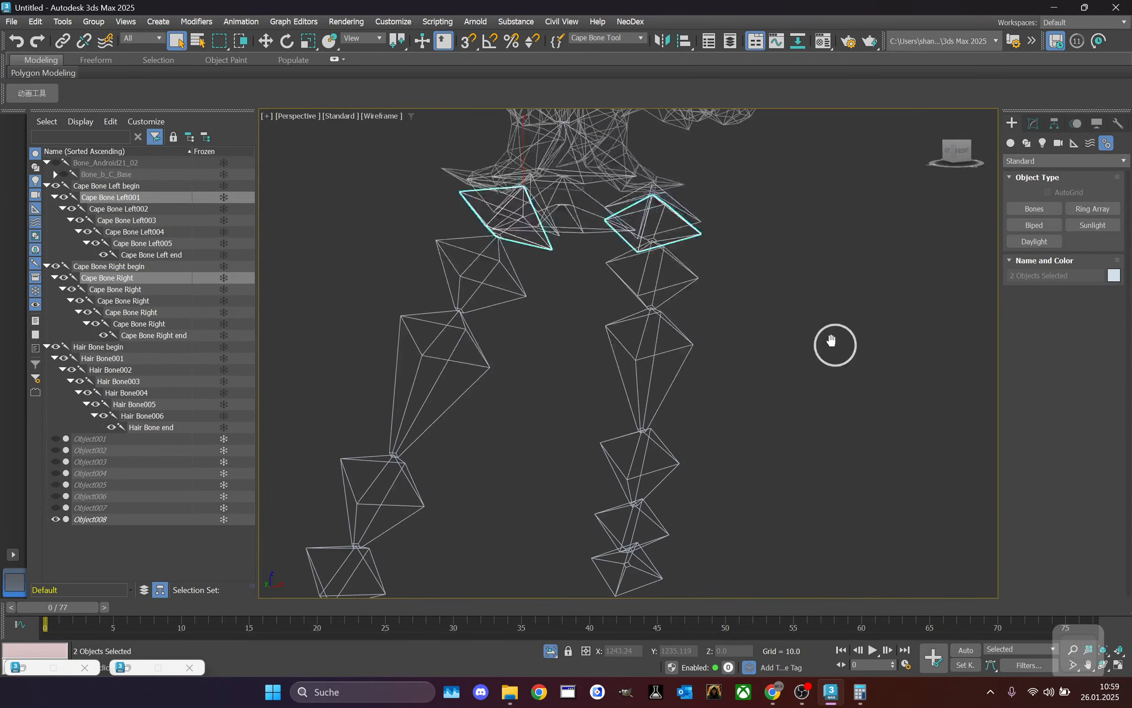
scroll(835, 340, "down", 1)
left_click(698, 295)
left_click(561, 299, "ctrl")
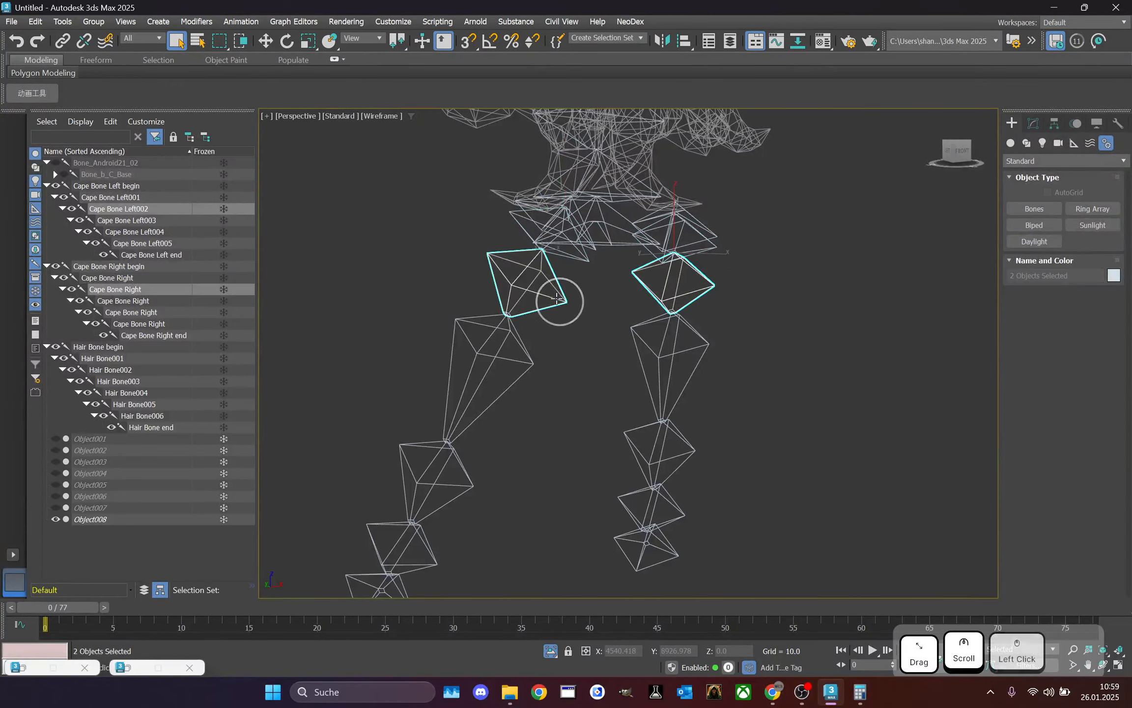
left_click(605, 37)
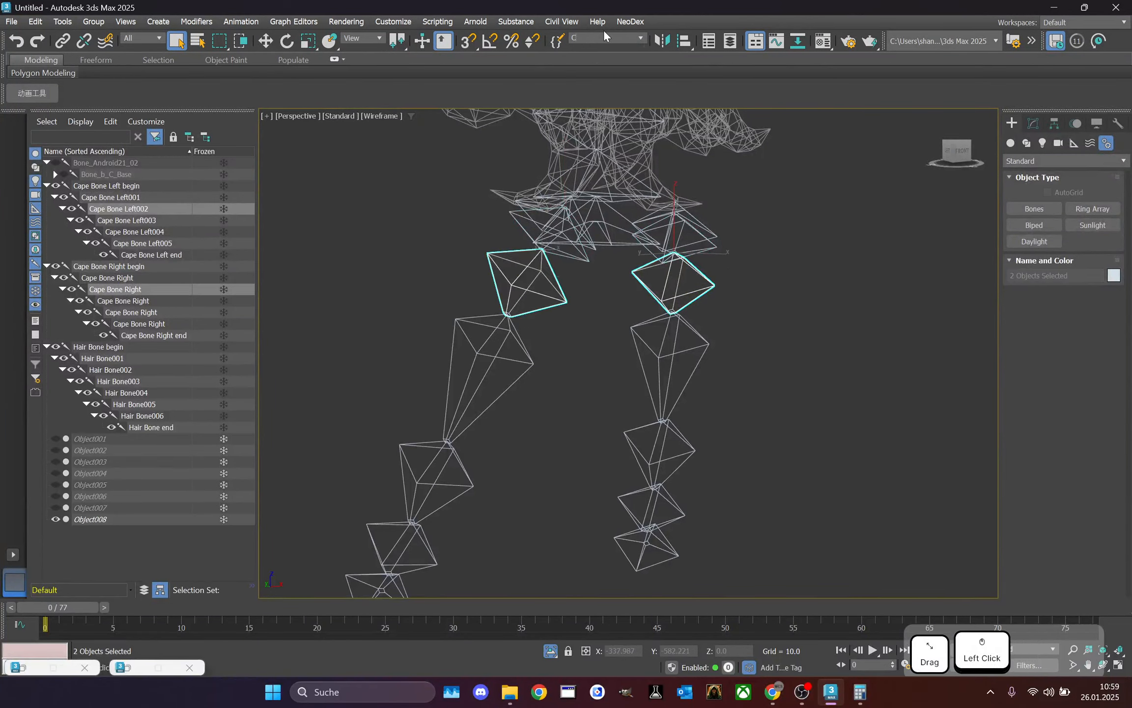
type("Cape 6")
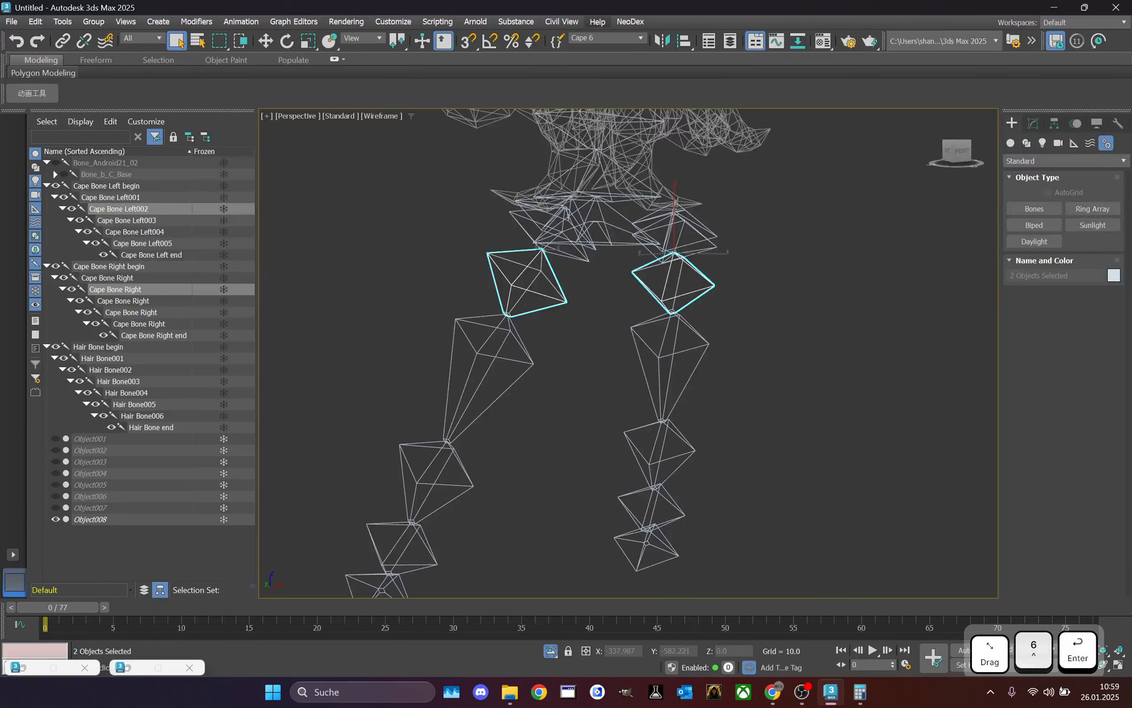
- Unhide the model parts Object001 through Object007 together and clear the selection
scroll(838, 480, "down", 3)
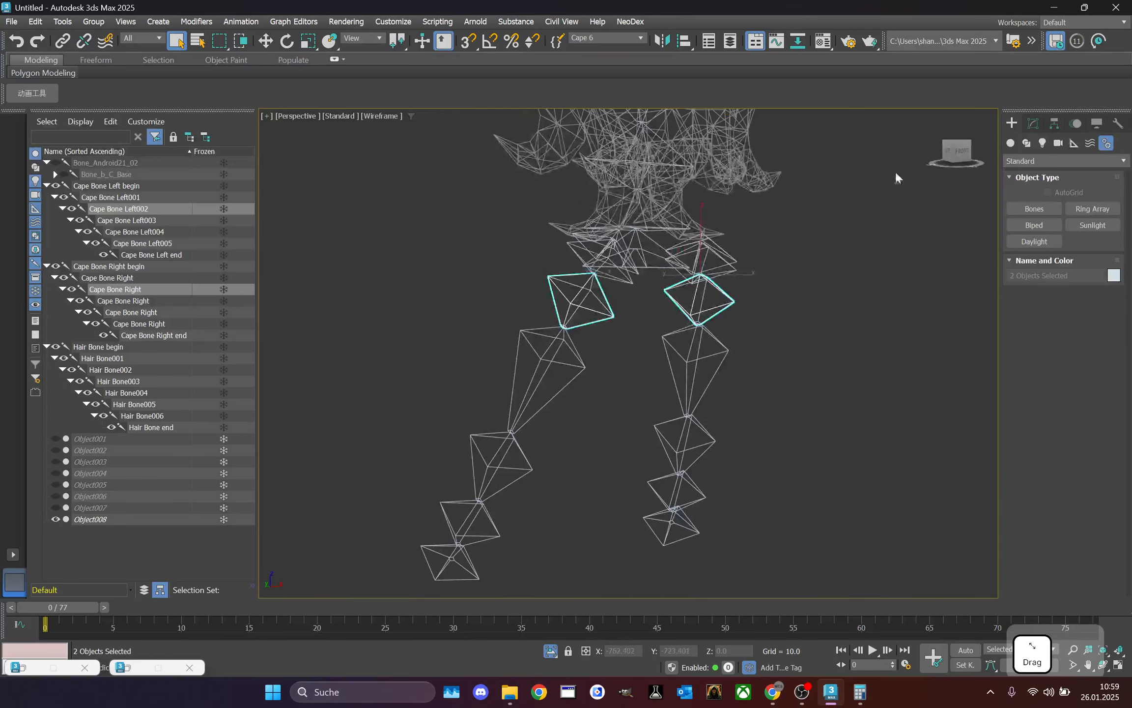
left_click(958, 151)
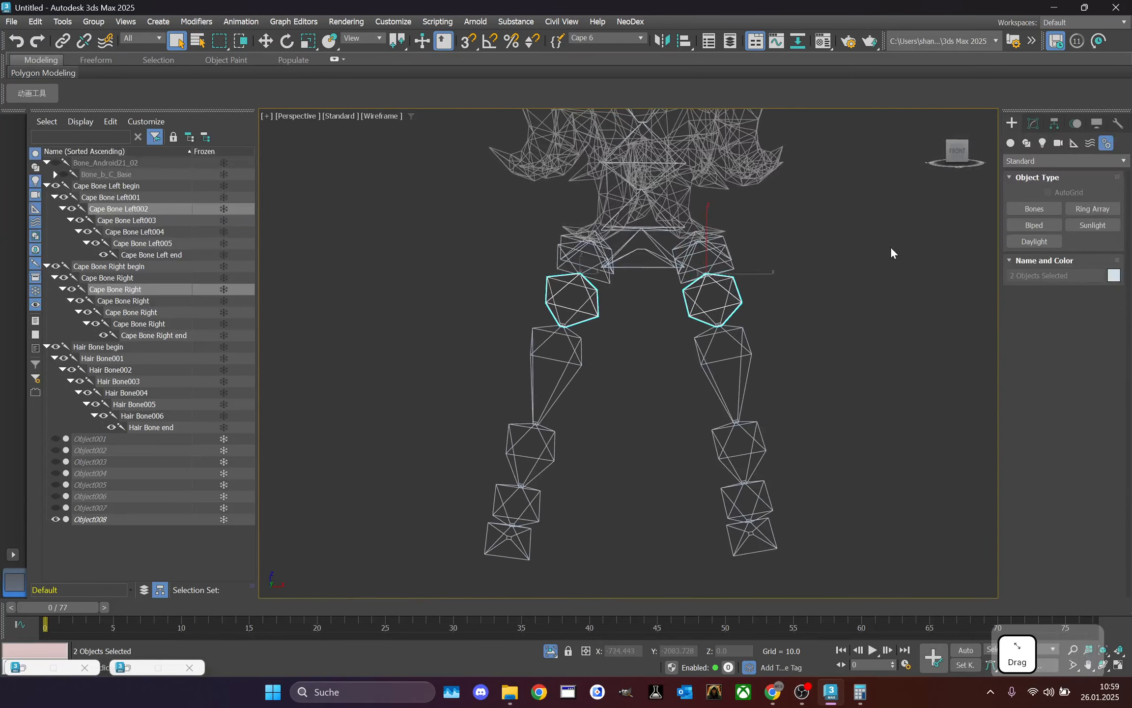
scroll(891, 241, "down", 2)
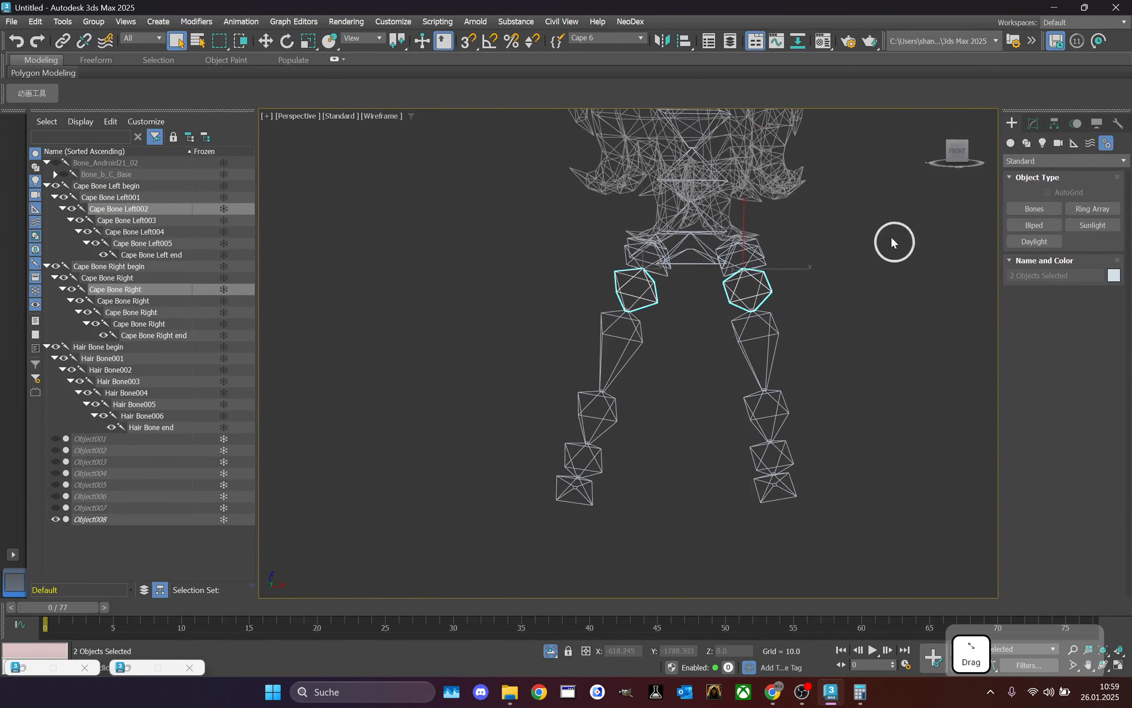
left_click(813, 302)
scroll(817, 298, "down", 3)
left_click(96, 437)
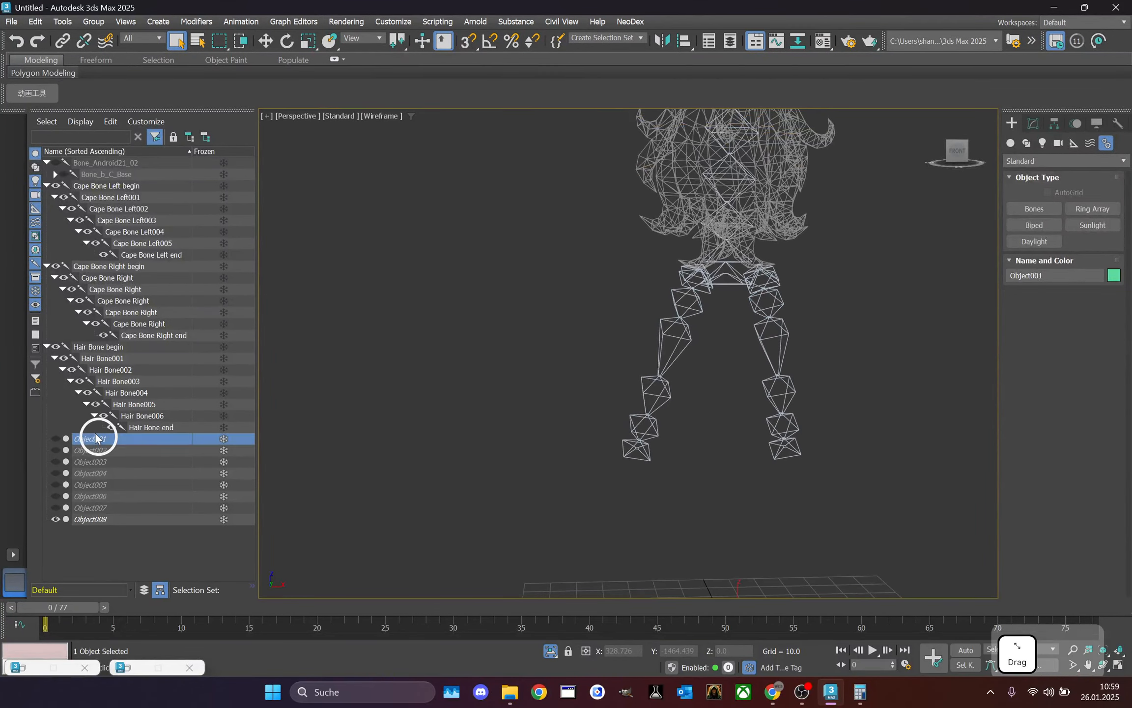
left_click(126, 509)
left_click(96, 445)
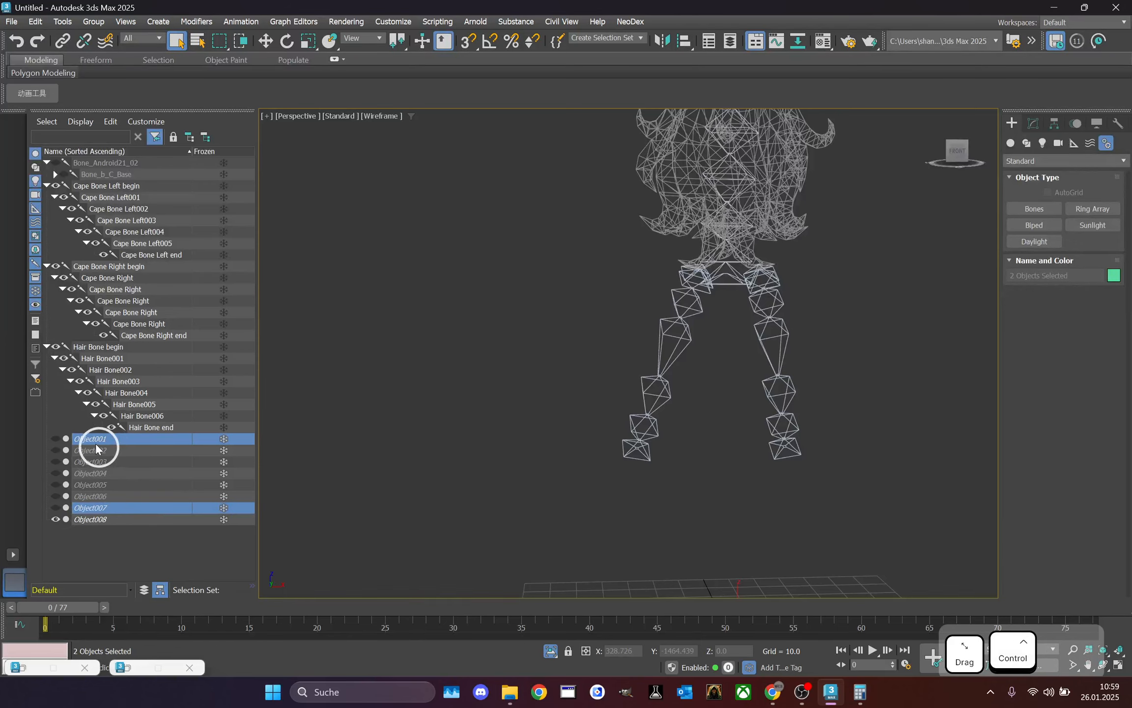
left_click(93, 508, "shift")
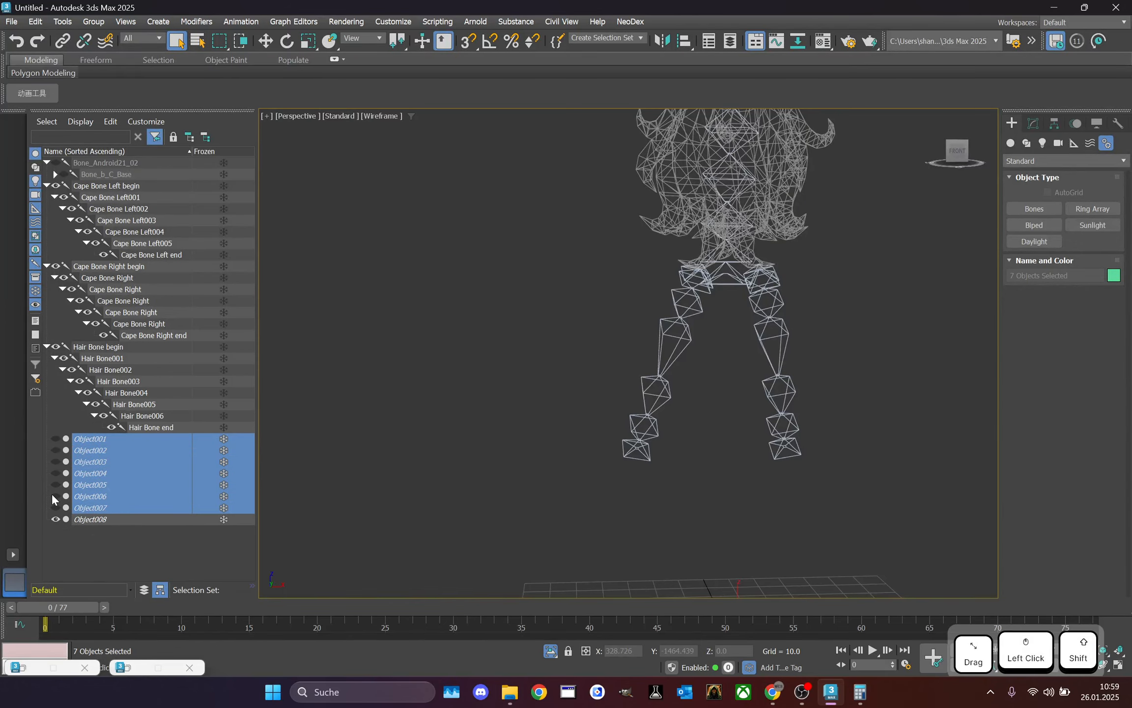
left_click(55, 494)
left_click(402, 350)
- Set the perspective viewport shading to Flat Color with Edged Faces turned off
scroll(378, 363, "down", 5)
left_click(378, 116)
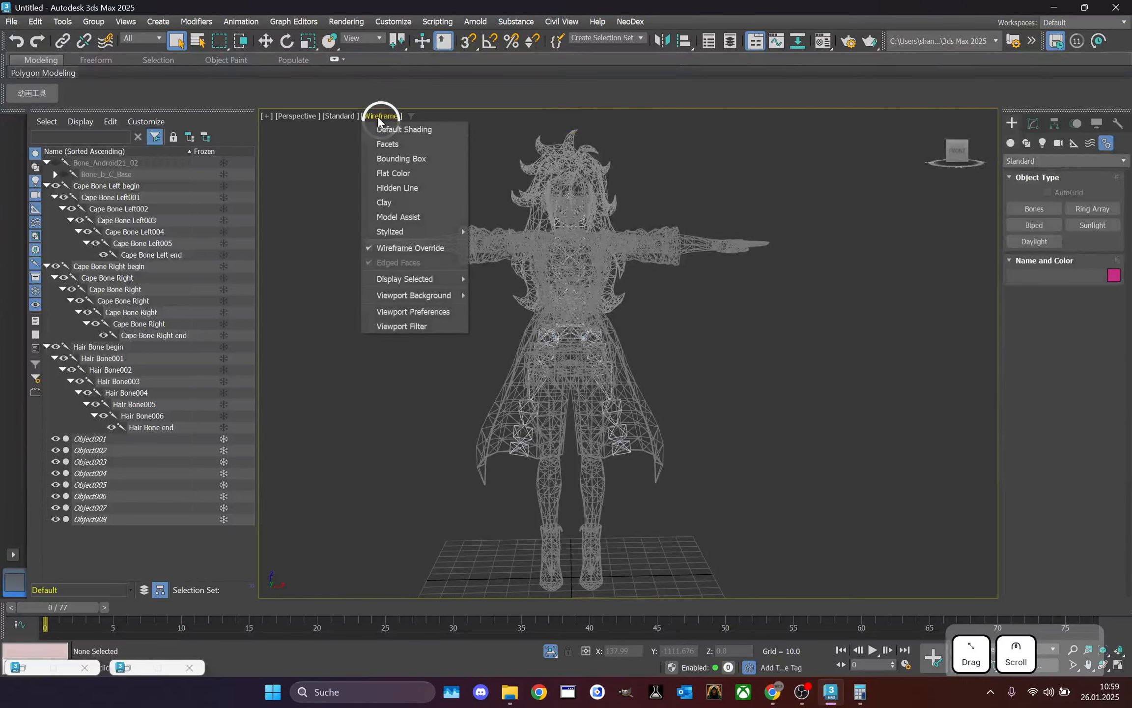
left_click(393, 173)
left_click(378, 116)
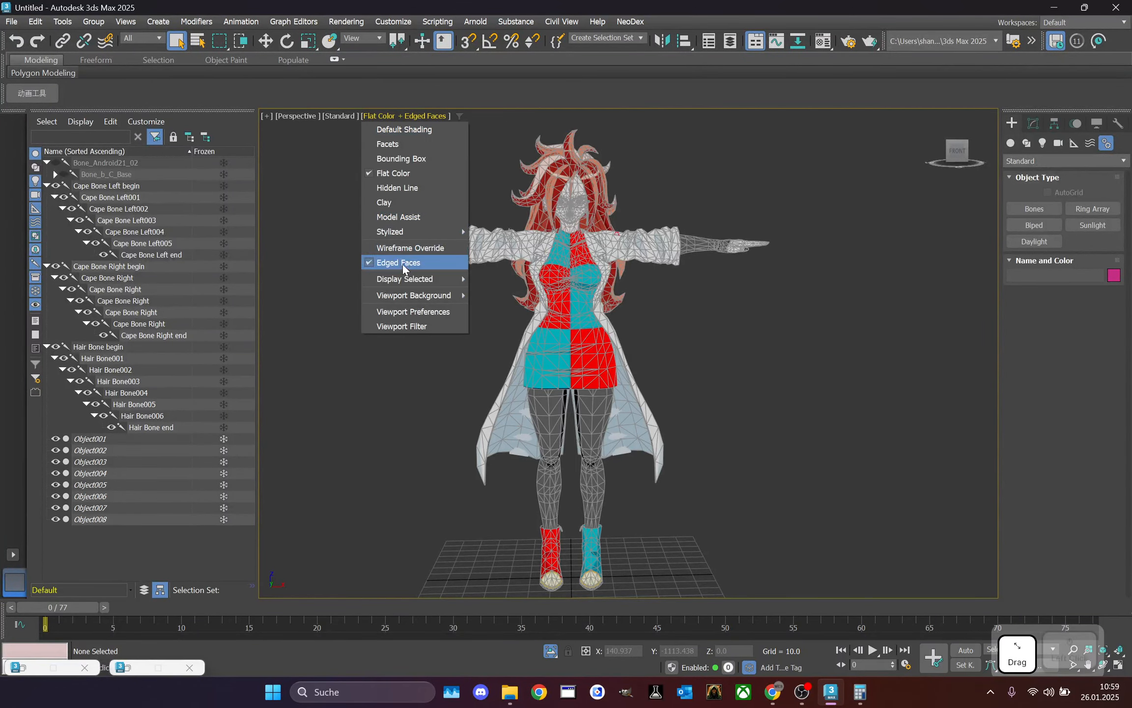
left_click(401, 262)
left_click(393, 116)
left_click(406, 261)
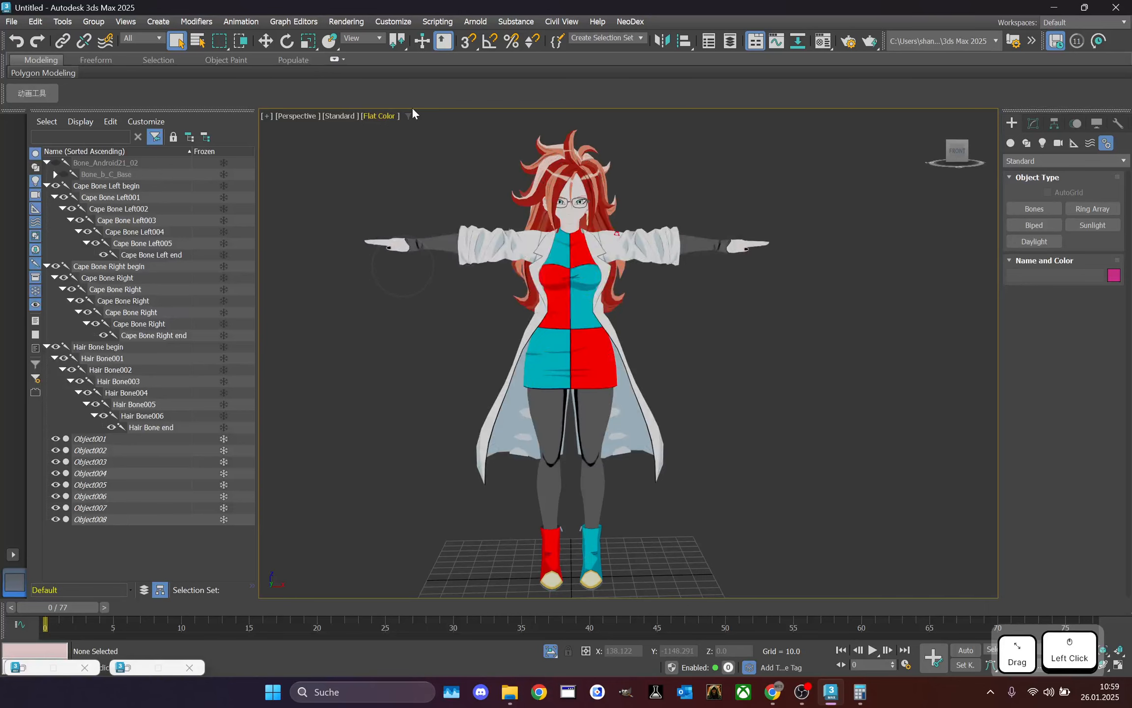
left_click(383, 116)
scroll(732, 164, "up", 3)
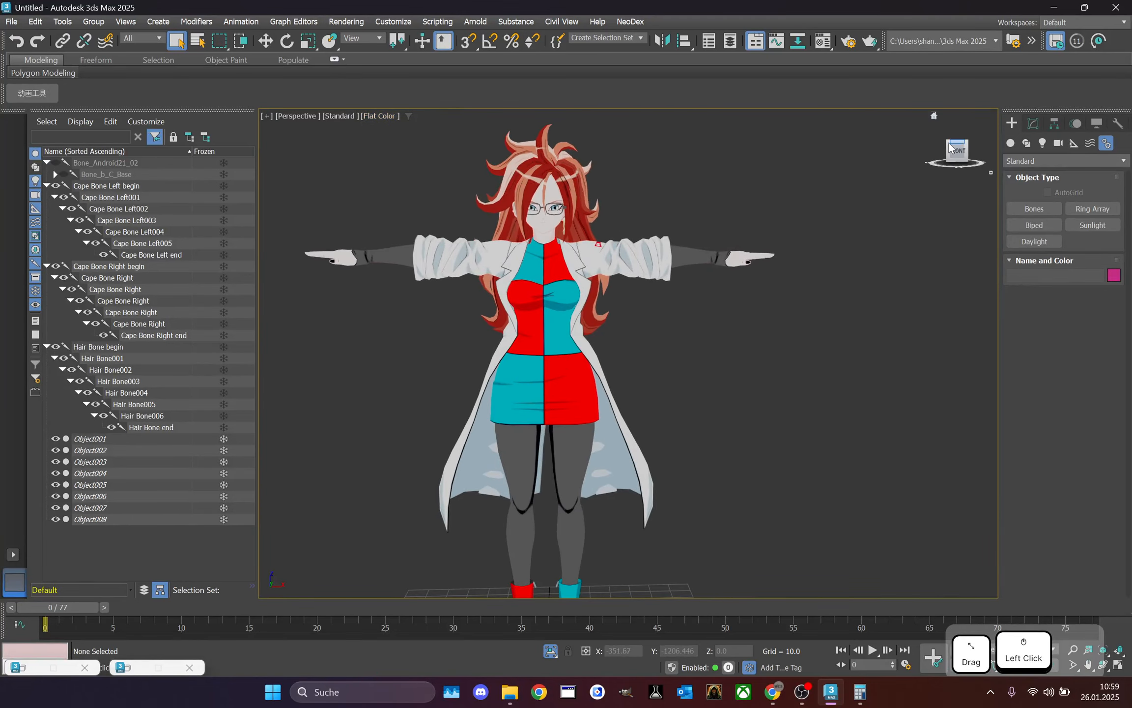
- Recall the Hair Bone Movement selection set and the Hair Bone Tool set to check which bones each one selects
mouse_move(959, 152)
left_mouse_down()
mouse_move(999, 154)
mouse_move(271, 149)
mouse_move(938, 149)
mouse_move(308, 151)
left_mouse_up()
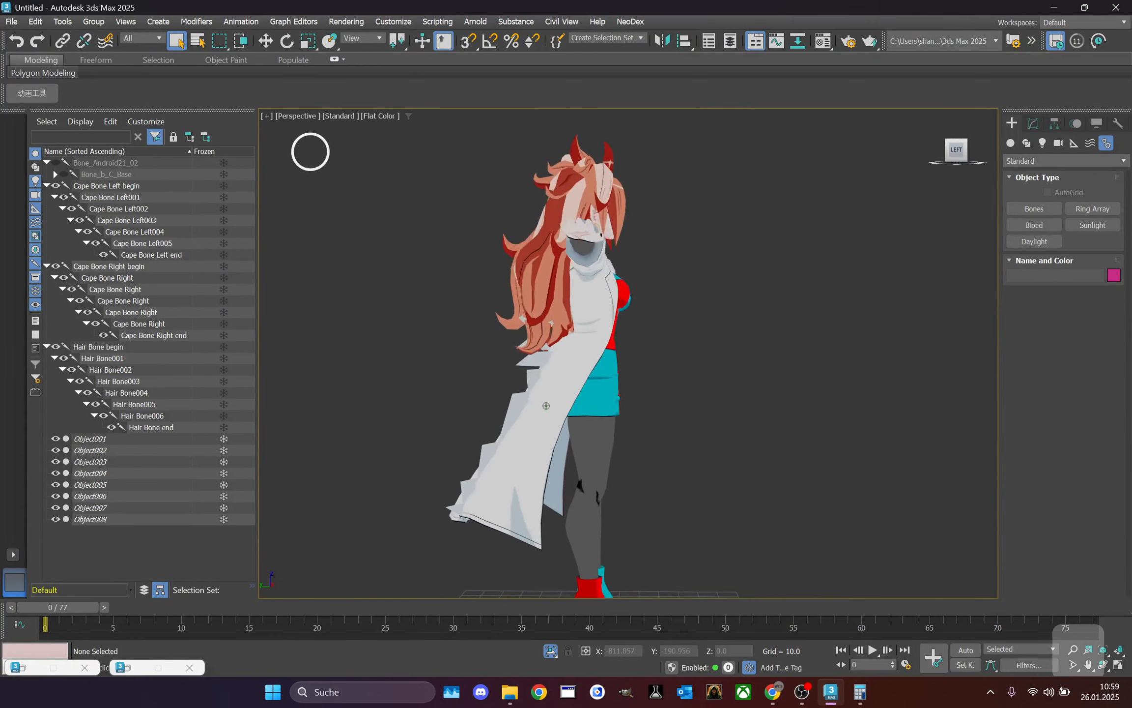
left_click(641, 37)
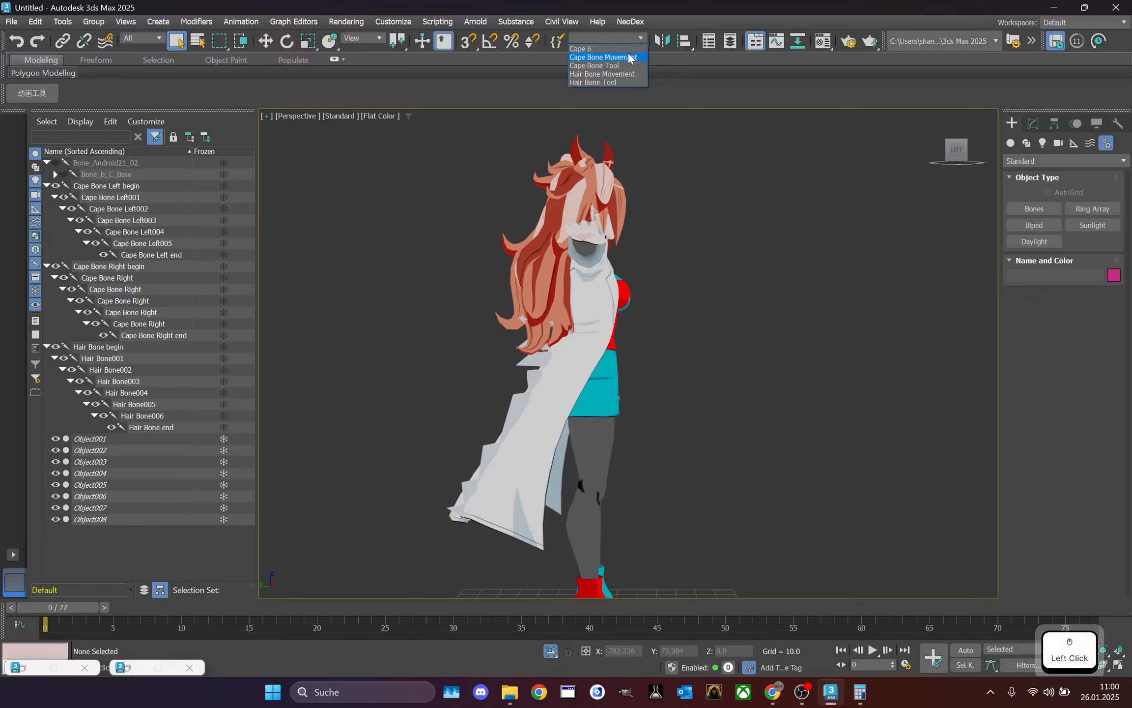
left_click(625, 77)
scroll(535, 196, "up", 3)
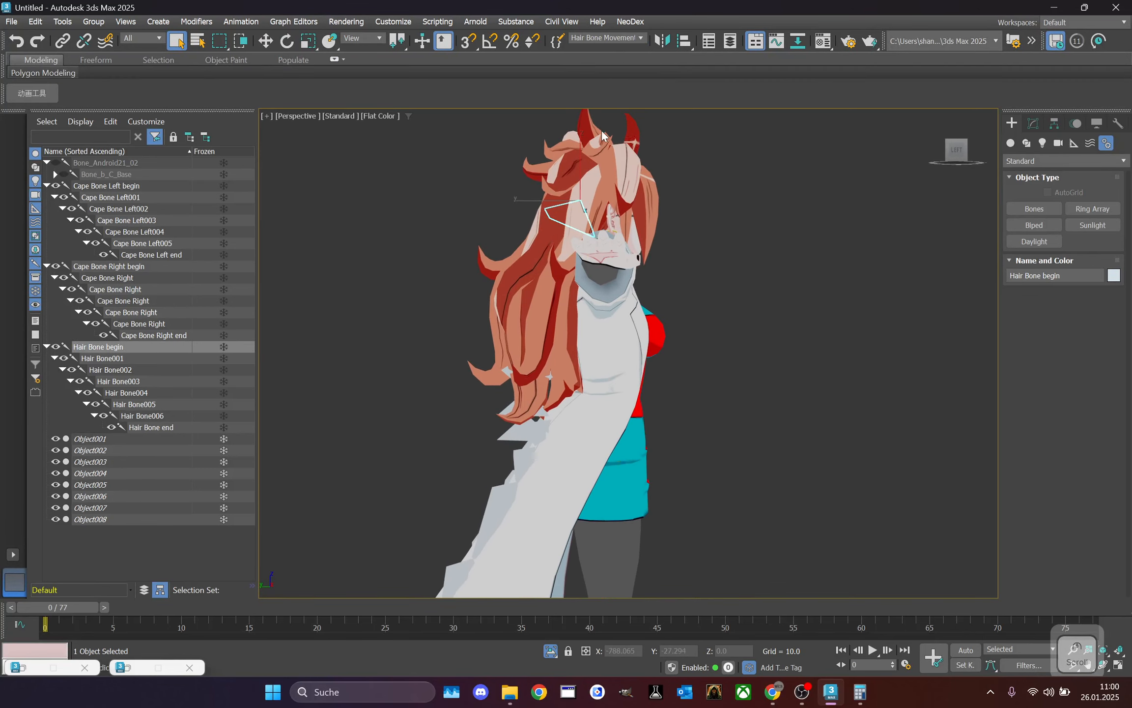
left_click(640, 38)
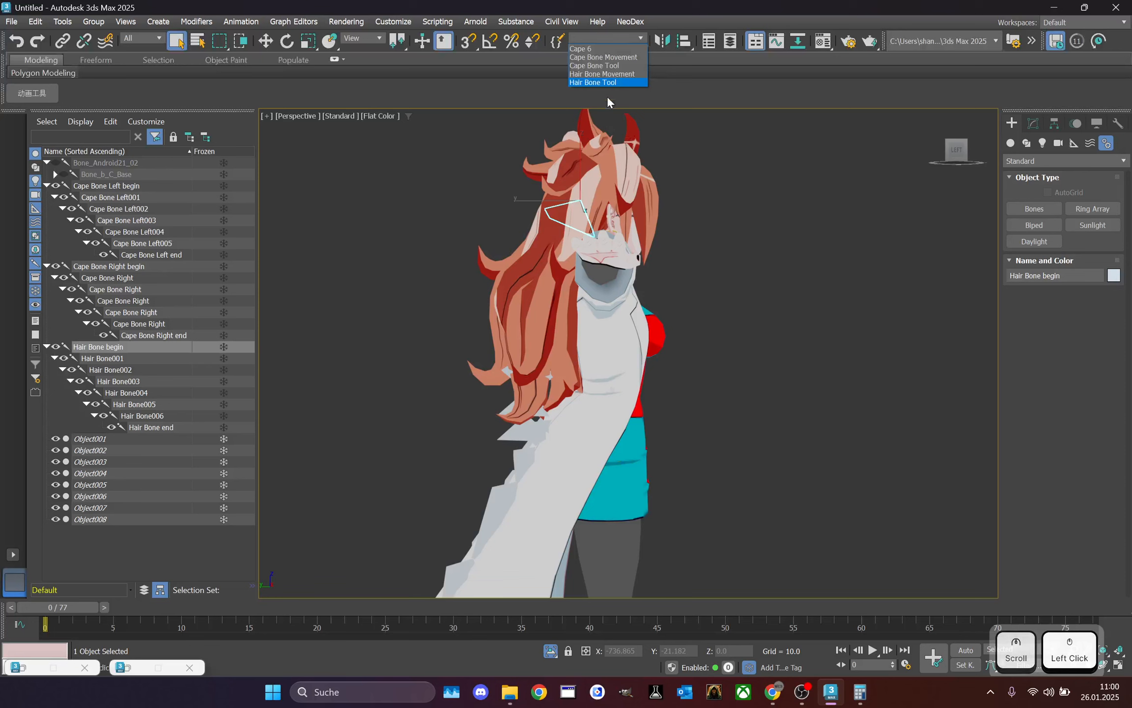
left_click(616, 82)
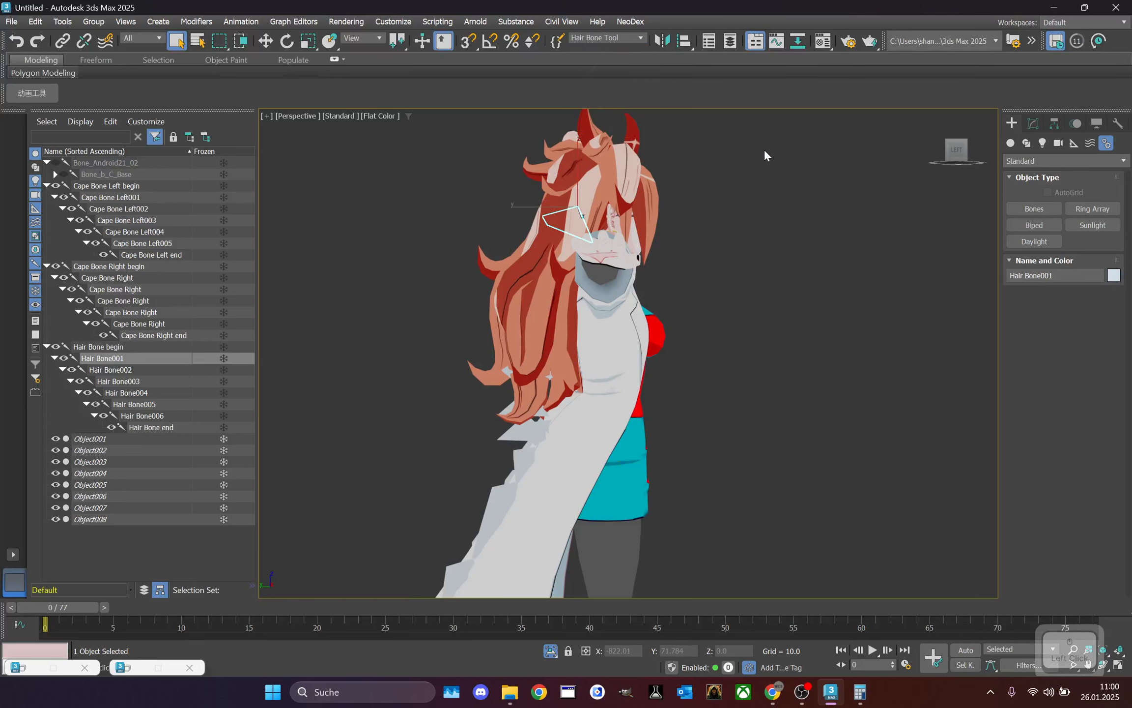
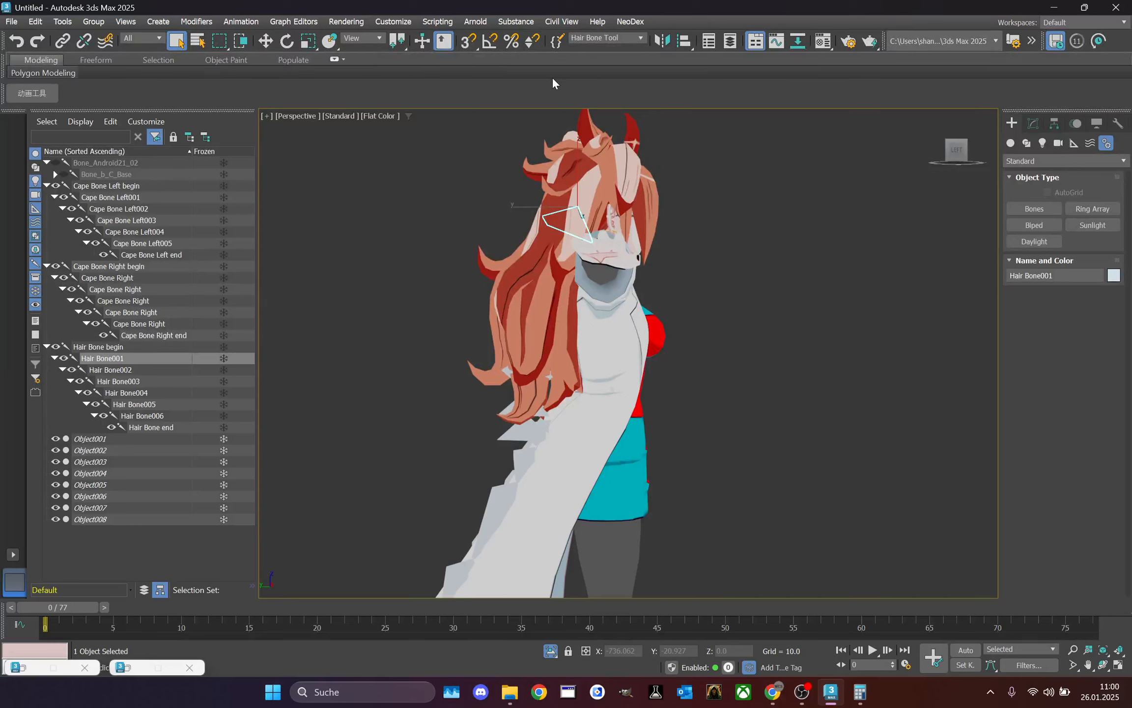
- Inspect the members of the Cape 6 set in the named selection sets manager and close it without changes
left_click(555, 42)
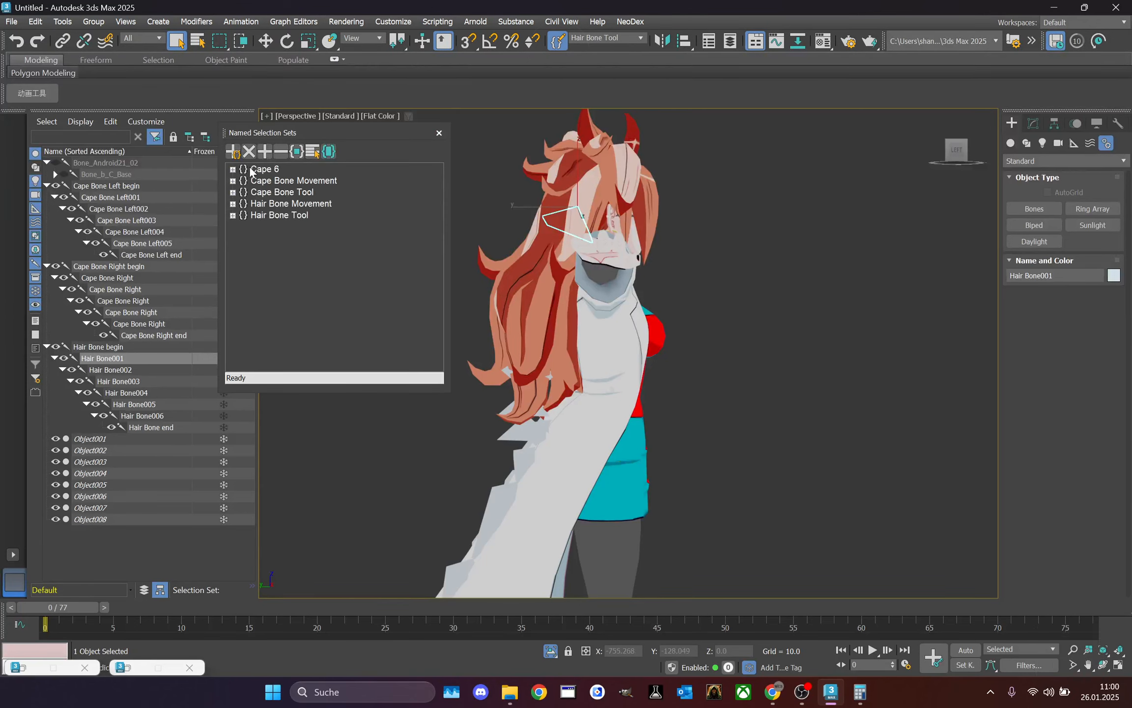
left_click(232, 169)
left_click(248, 180)
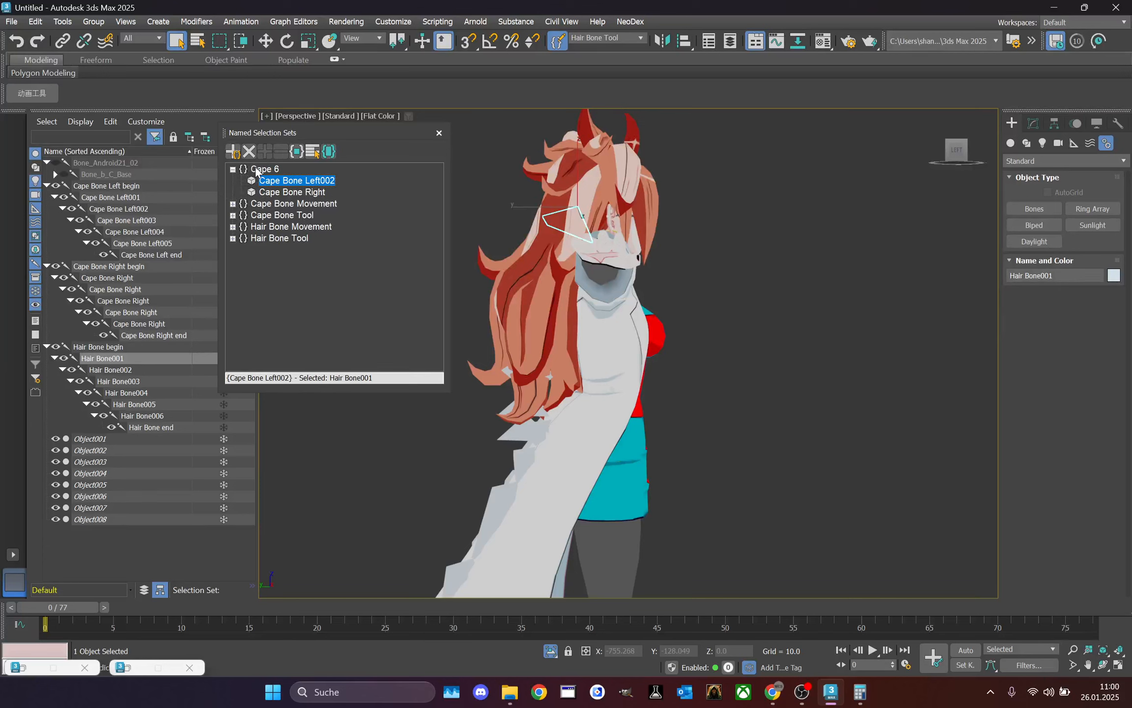
left_click(260, 169)
right_click(260, 169)
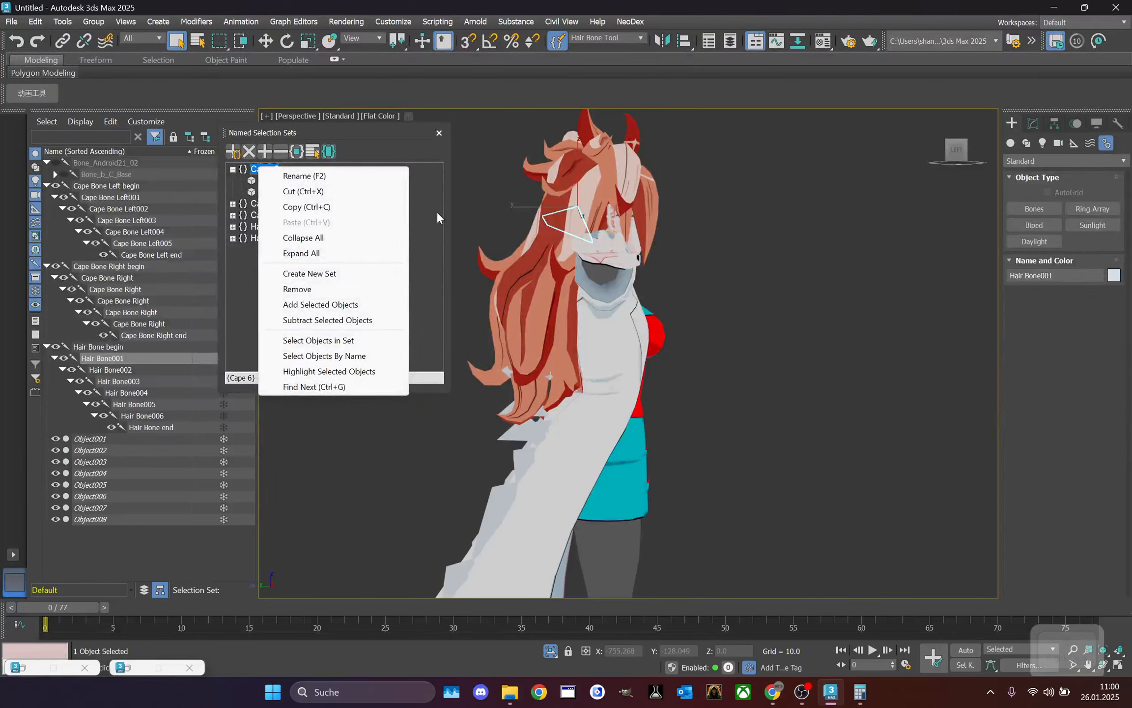
left_click(445, 172)
left_click(438, 133)
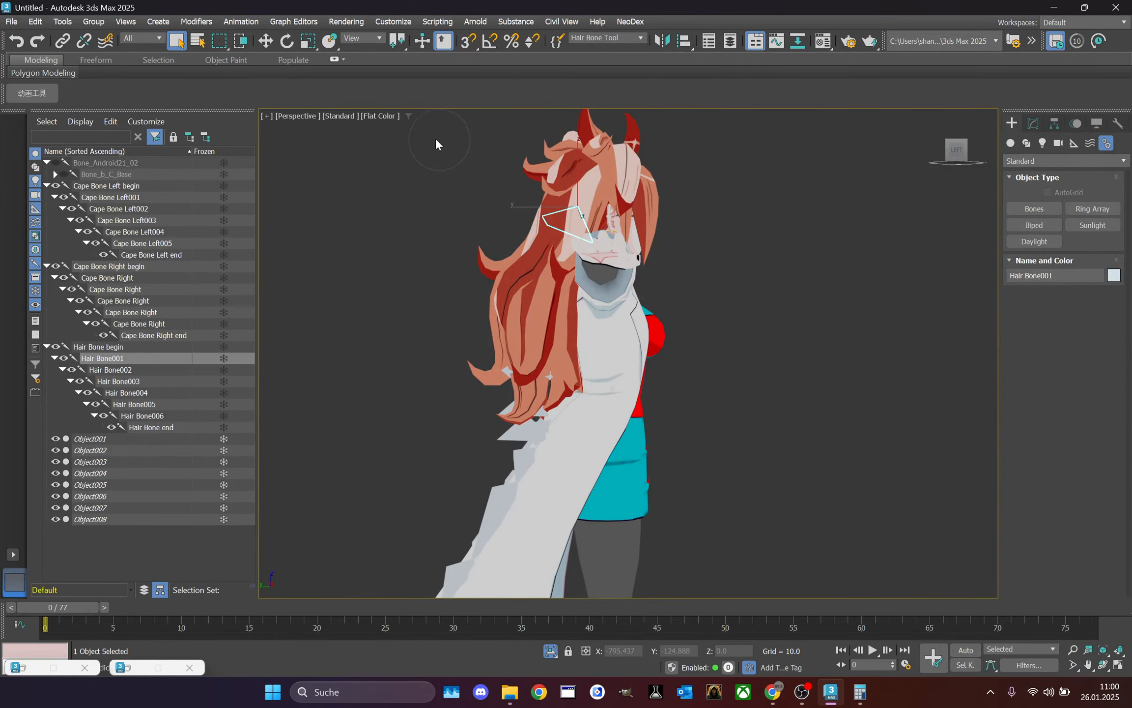
- Select all bones similar to Hair Bone001 with Select Similar
scroll(614, 473, "down", 5)
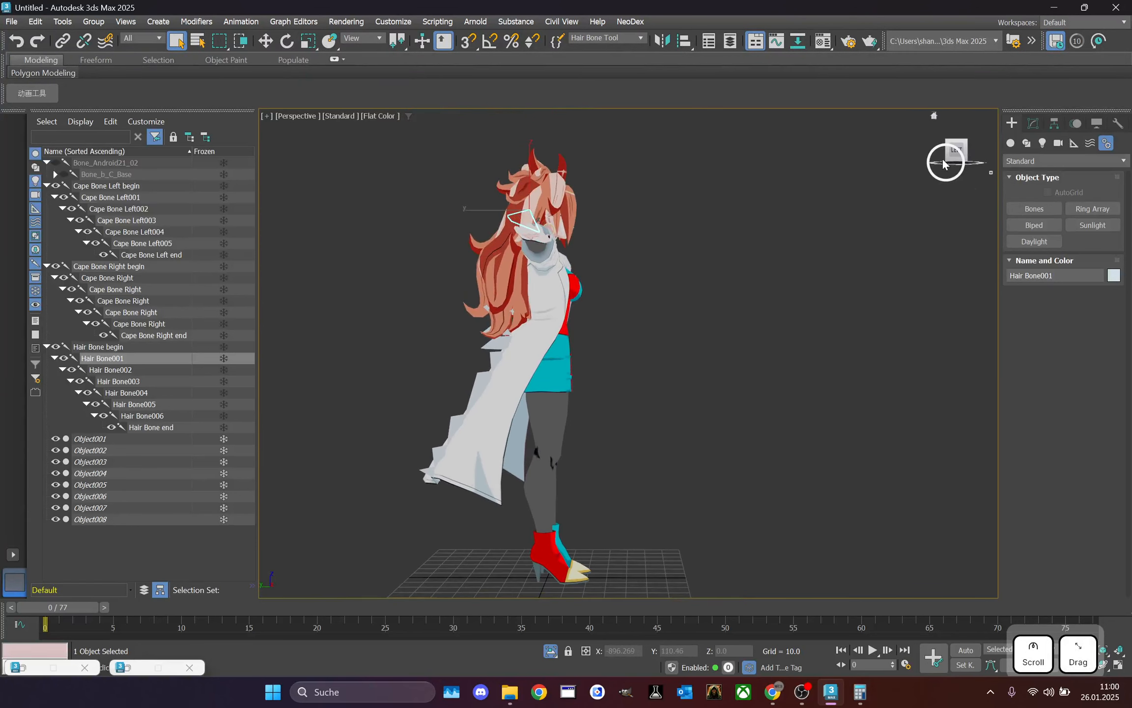
left_click_drag(945, 159, 960, 138)
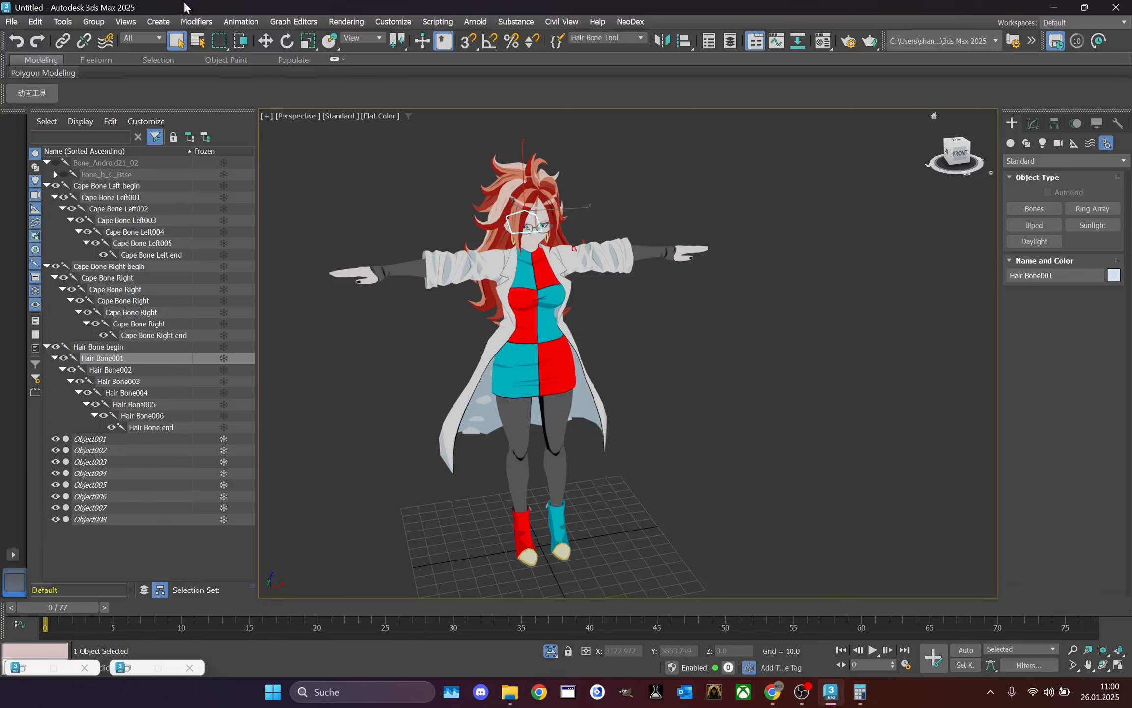
left_click_drag(945, 157, 987, 150)
right_click(753, 210)
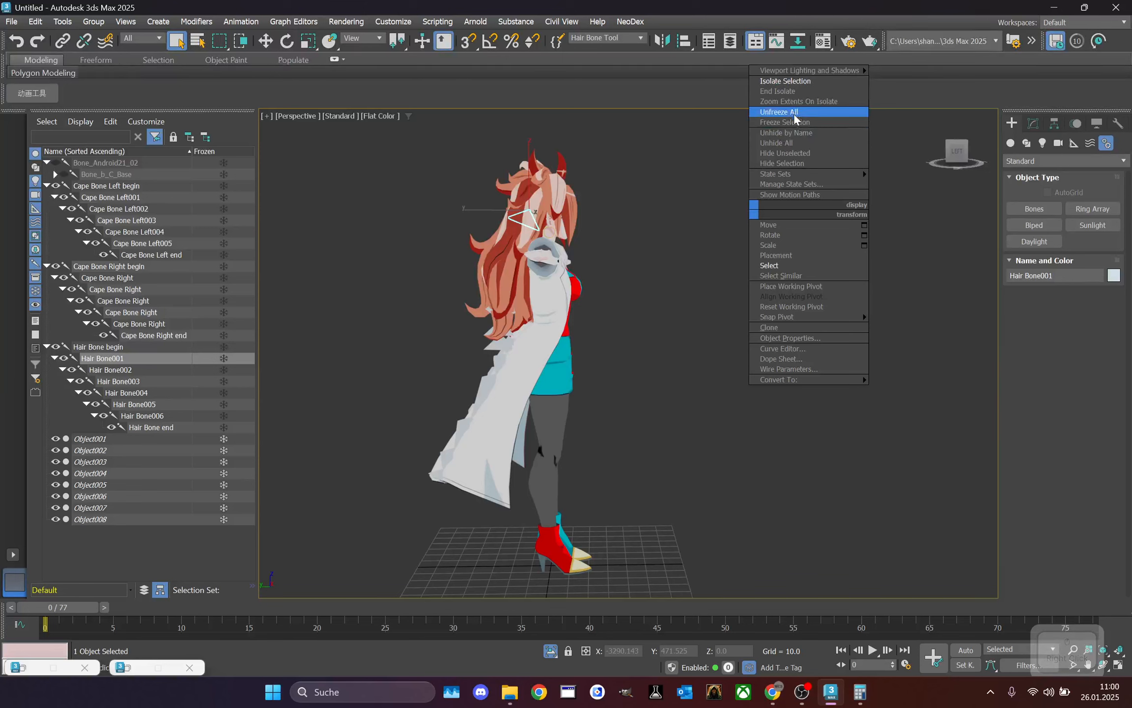
left_click(790, 274)
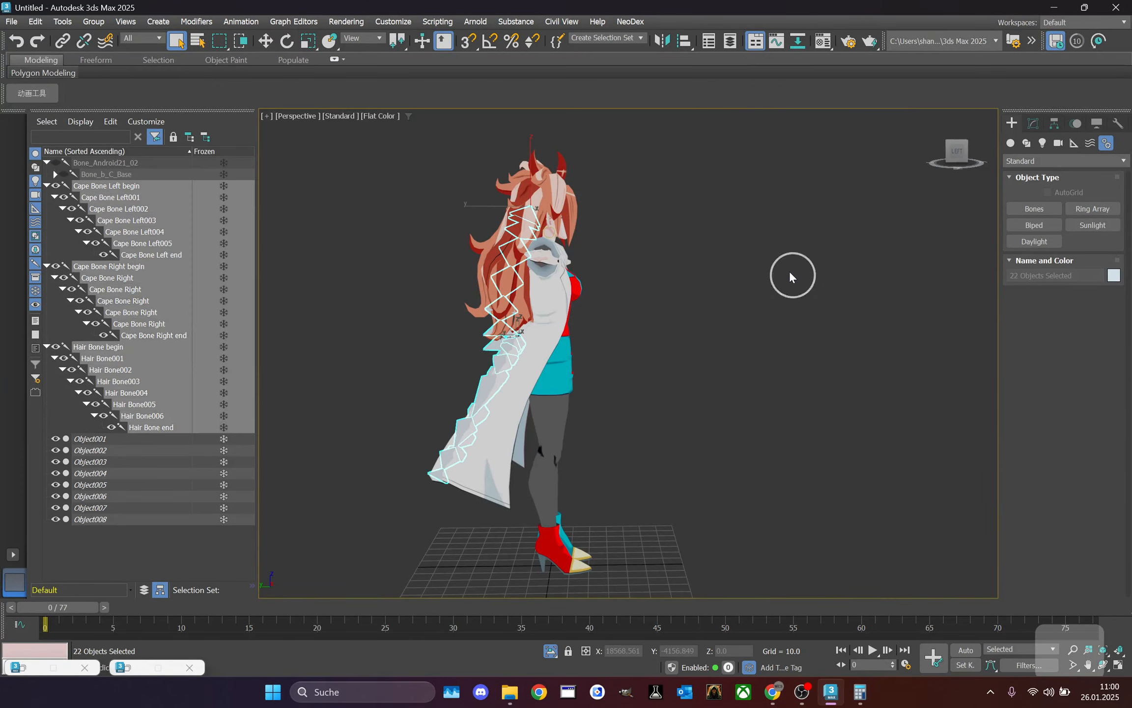
- Show the motion parameters and assigned controllers of the Hair Bone begin bone alone
left_click(1034, 123)
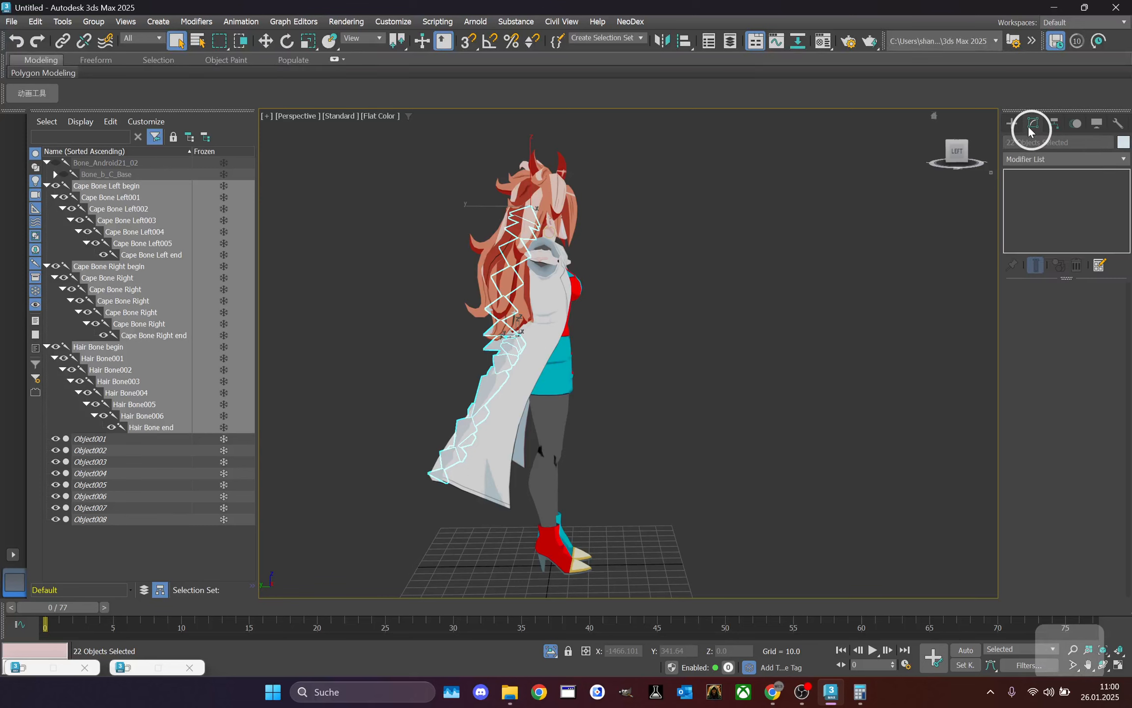
left_click(1089, 124)
left_click(1076, 123)
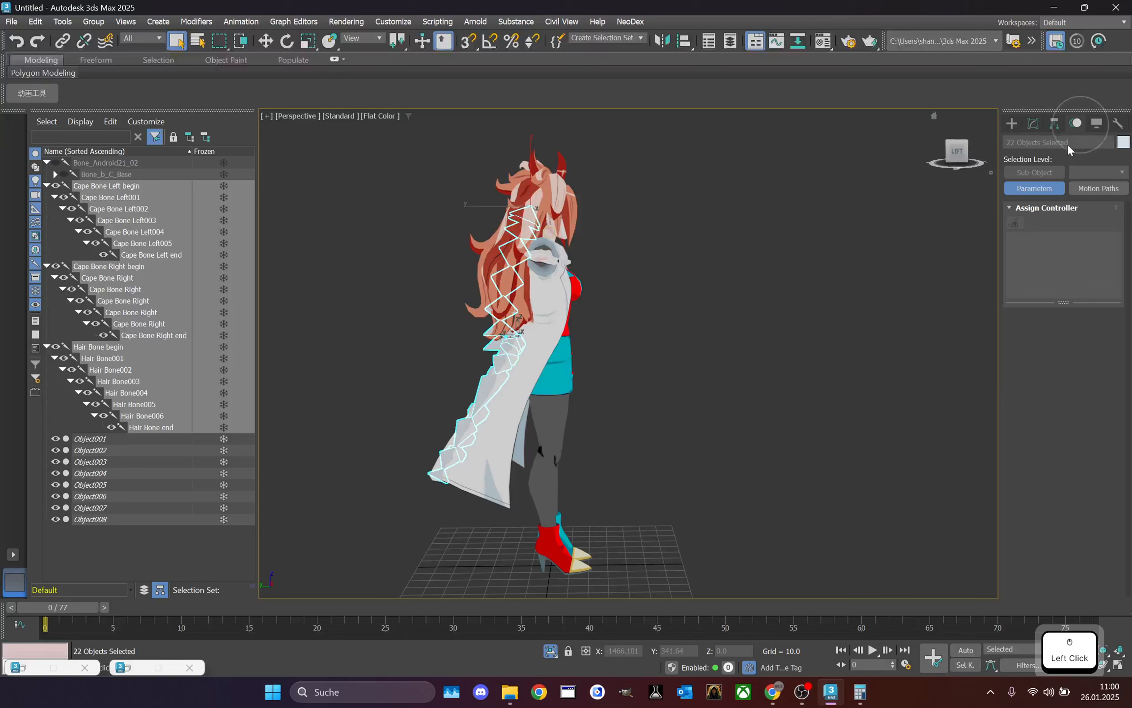
left_click(811, 213)
left_click(547, 216)
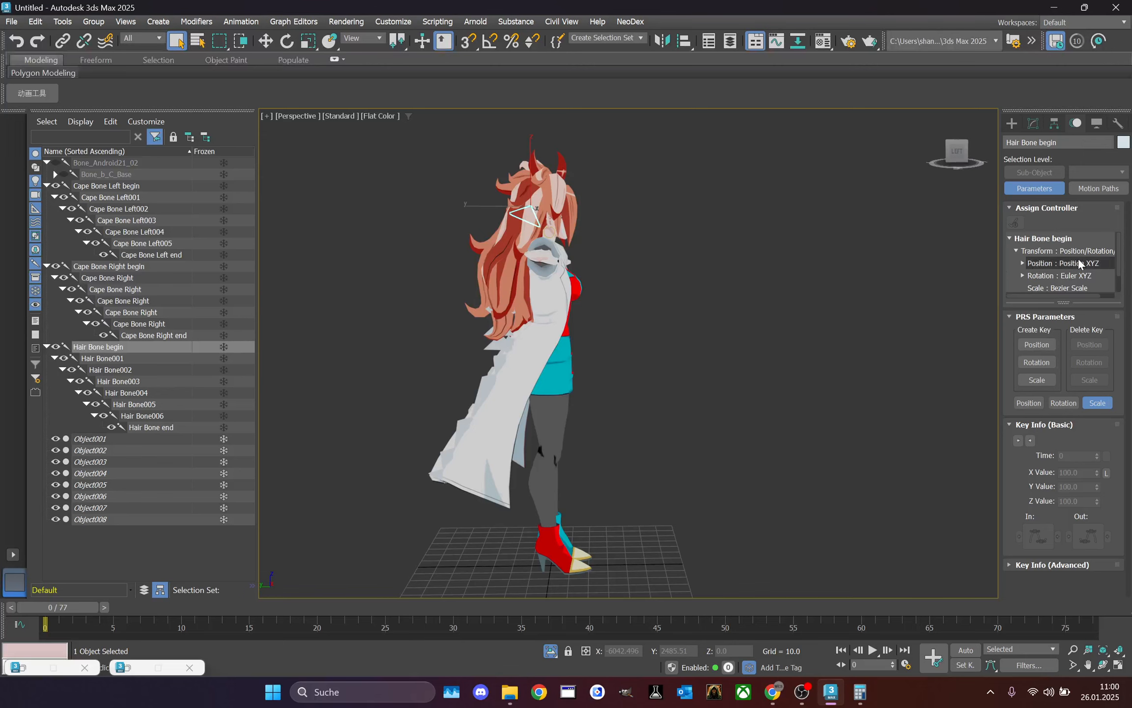
- Open the NeoDex Manager at its controller settings and select all bones similar to Hair Bone begin with Select Similar
left_click(631, 21)
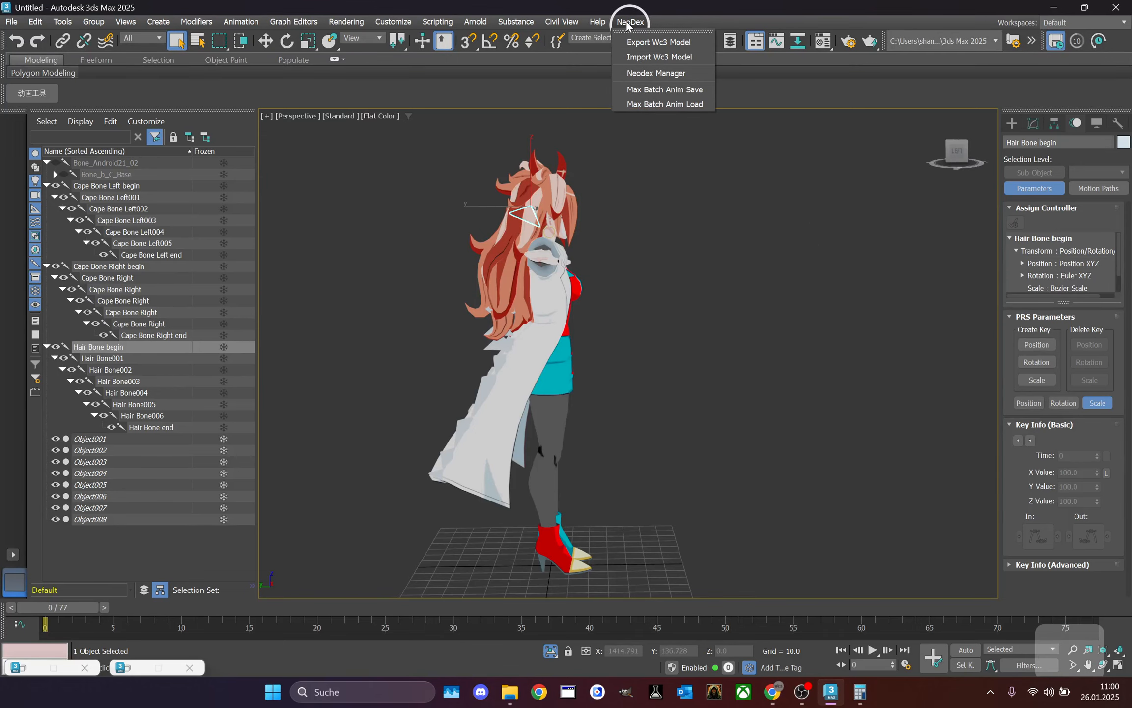
left_click(638, 65)
scroll(127, 263, "down", 2)
scroll(186, 445, "down", 10)
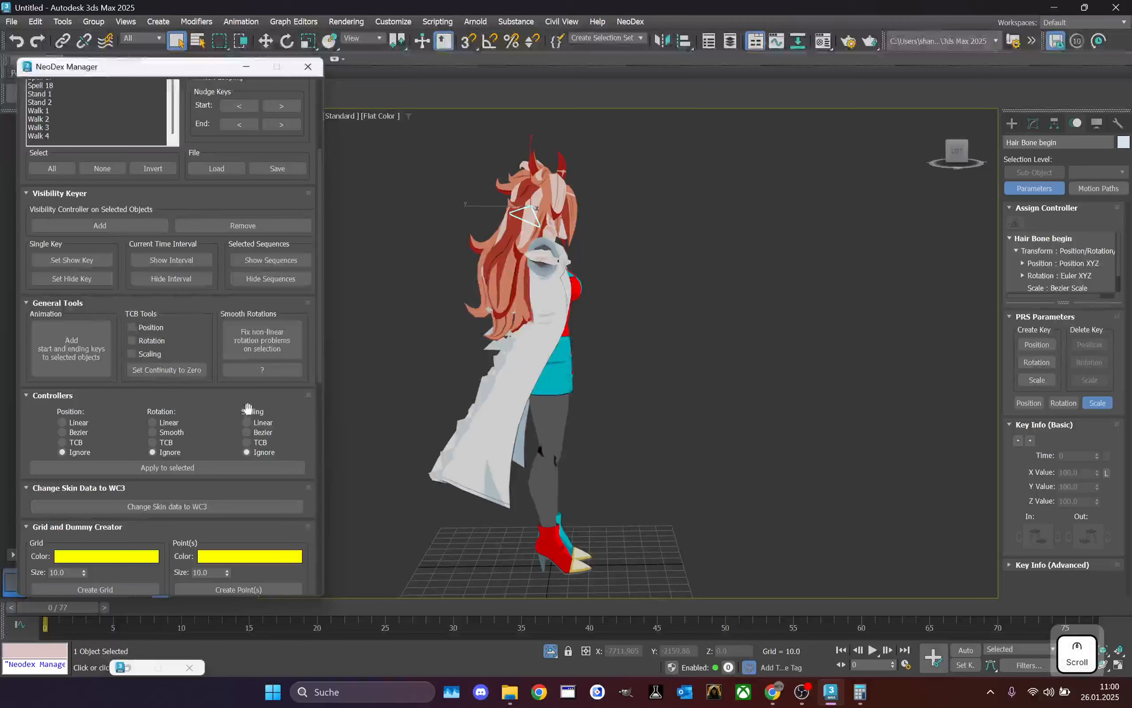
scroll(249, 417, "up", 3)
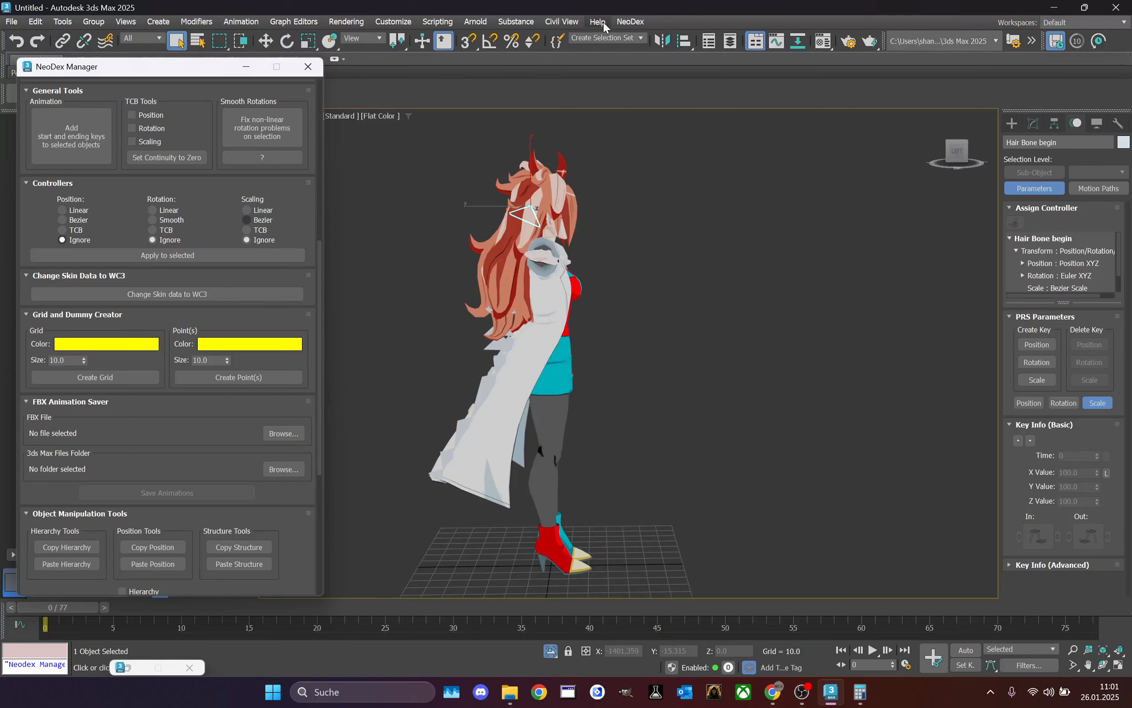
right_click(727, 212)
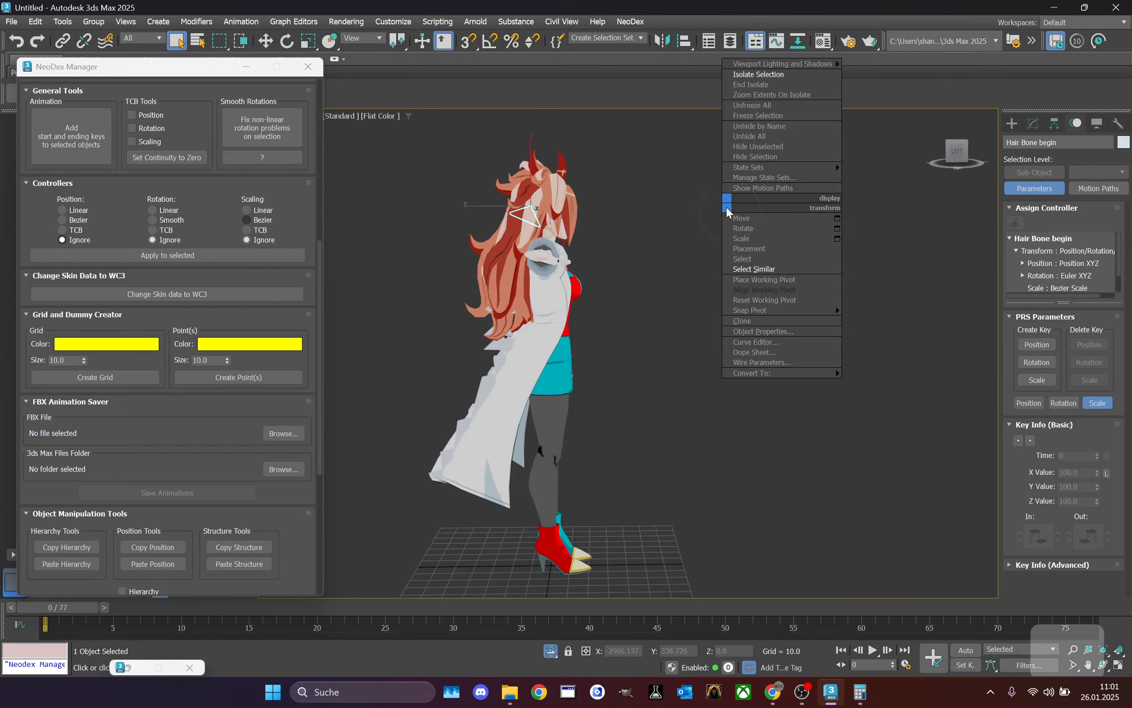
left_click(754, 268)
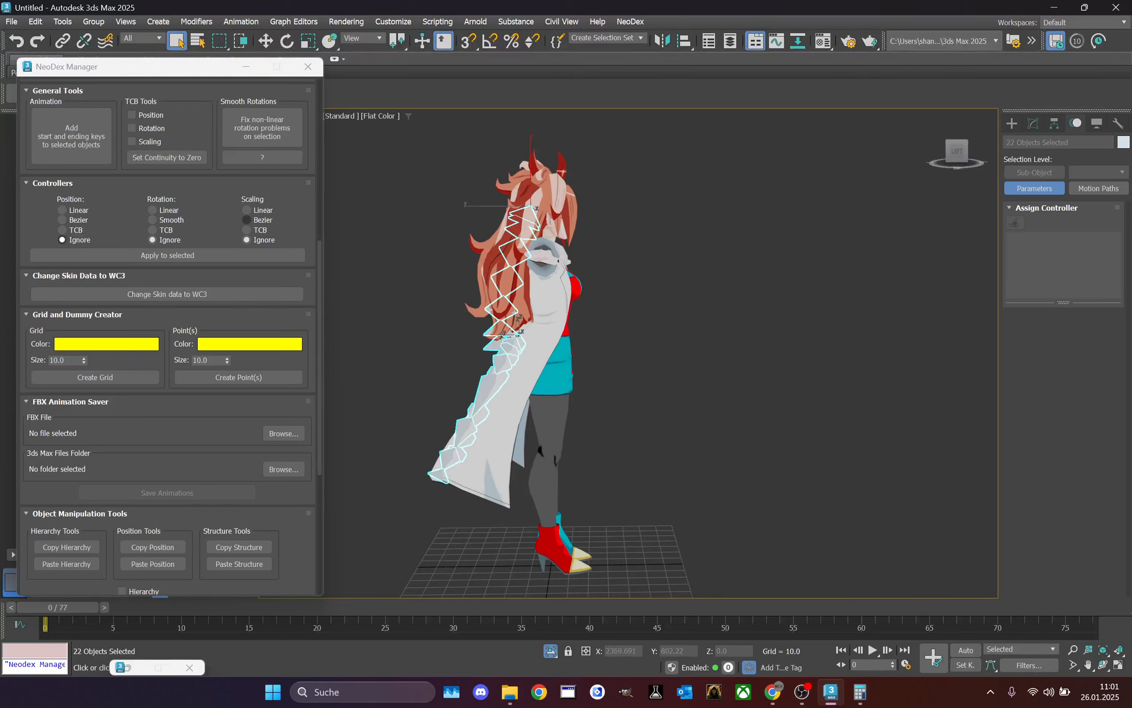
- Apply Linear position, rotation and scaling controllers to the selected bones, and minimize the NeoDex Manager
left_click(69, 210)
left_click(157, 210)
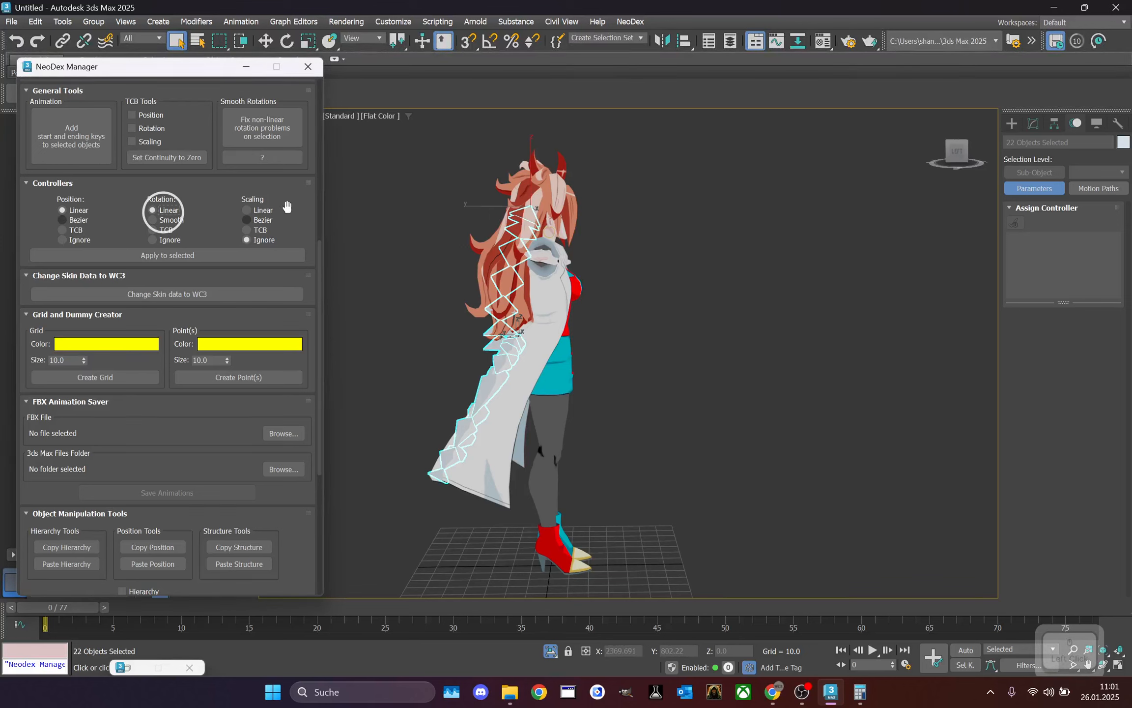
left_click(256, 210)
left_click(210, 254)
left_click(246, 67)
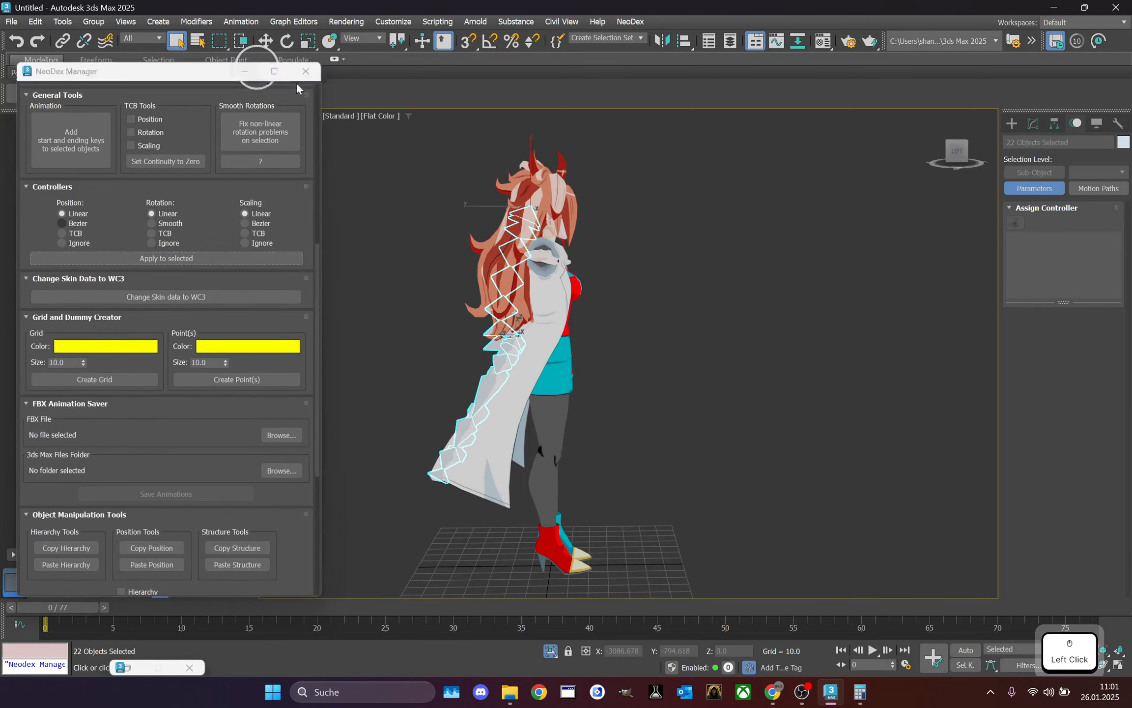
- Check the controllers assigned to Hair Bone002, and clear the selection
left_click(604, 214)
scroll(498, 222, "up", 2)
left_click(512, 232)
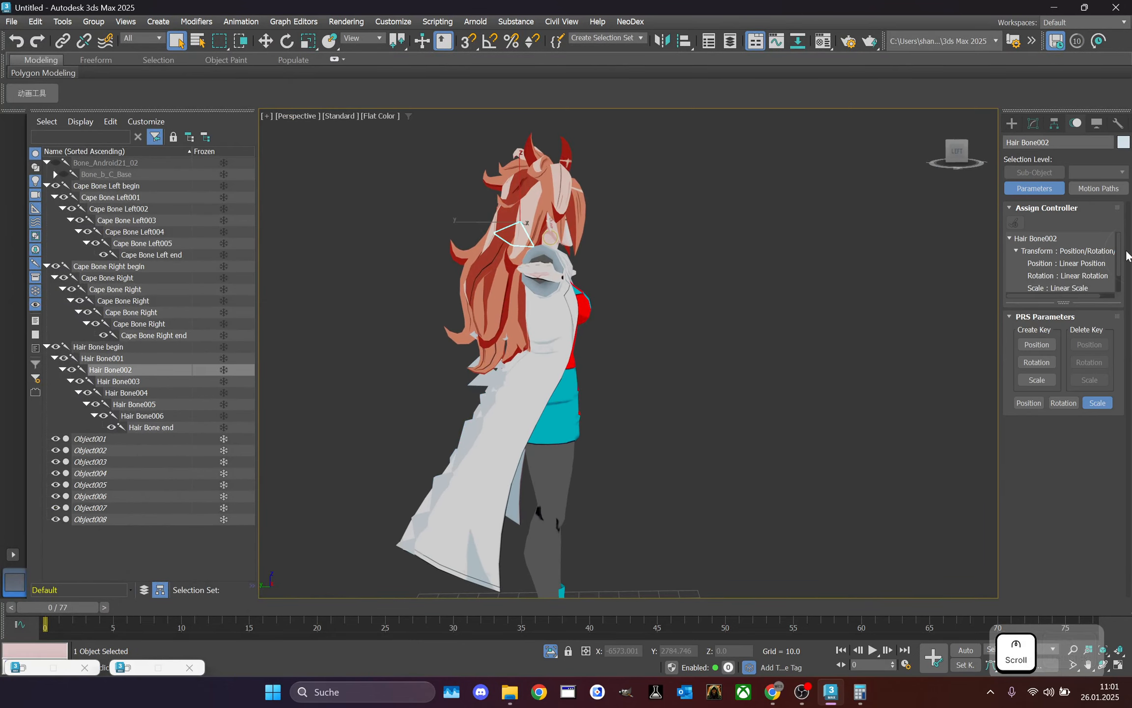
scroll(839, 322, "down", 1)
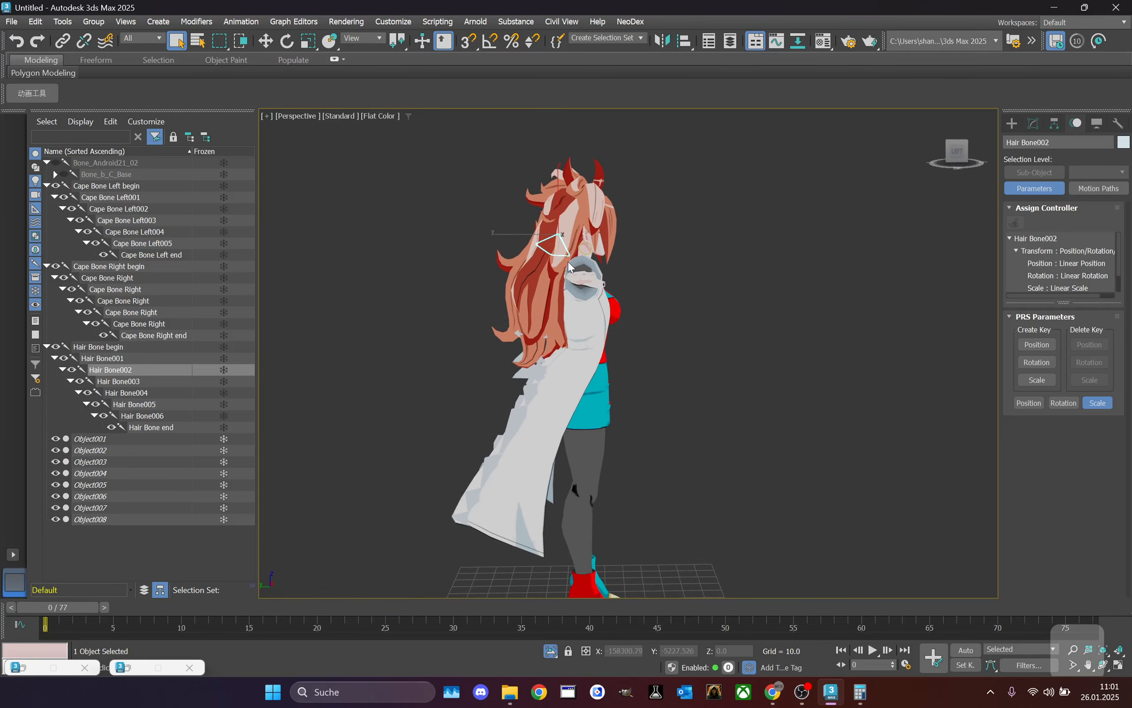
left_click(547, 268)
left_click(720, 277)
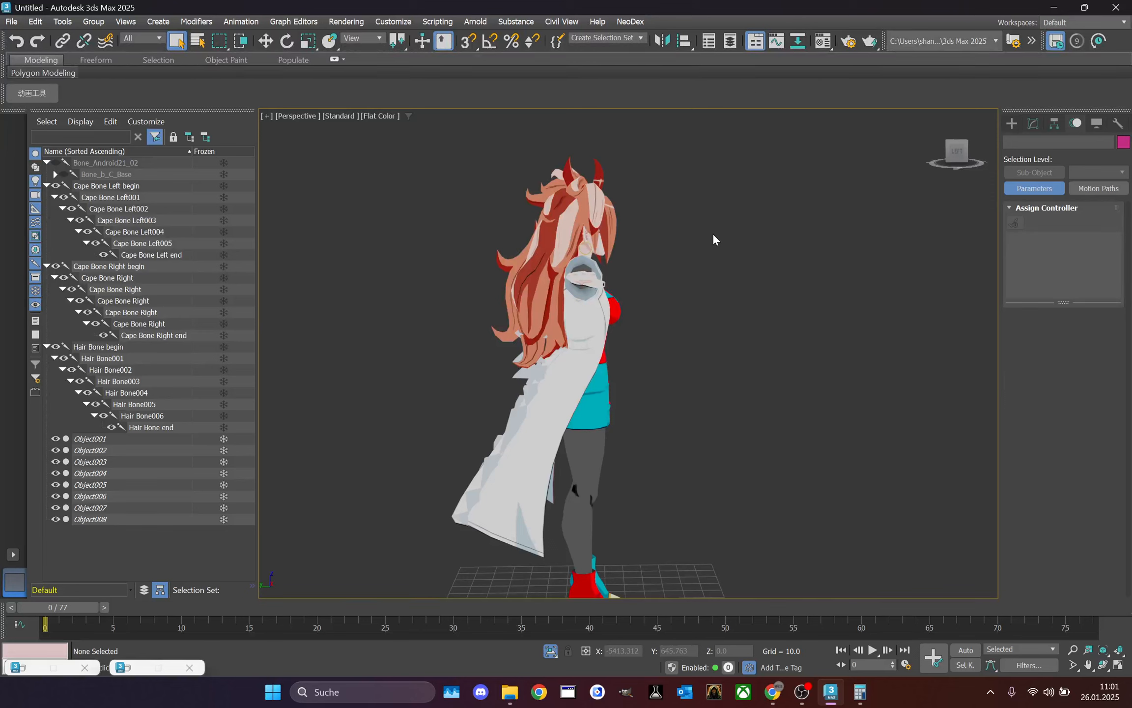
- Unhide the Bone_Android21_02 skeleton together with all of its child bones
left_click(954, 149)
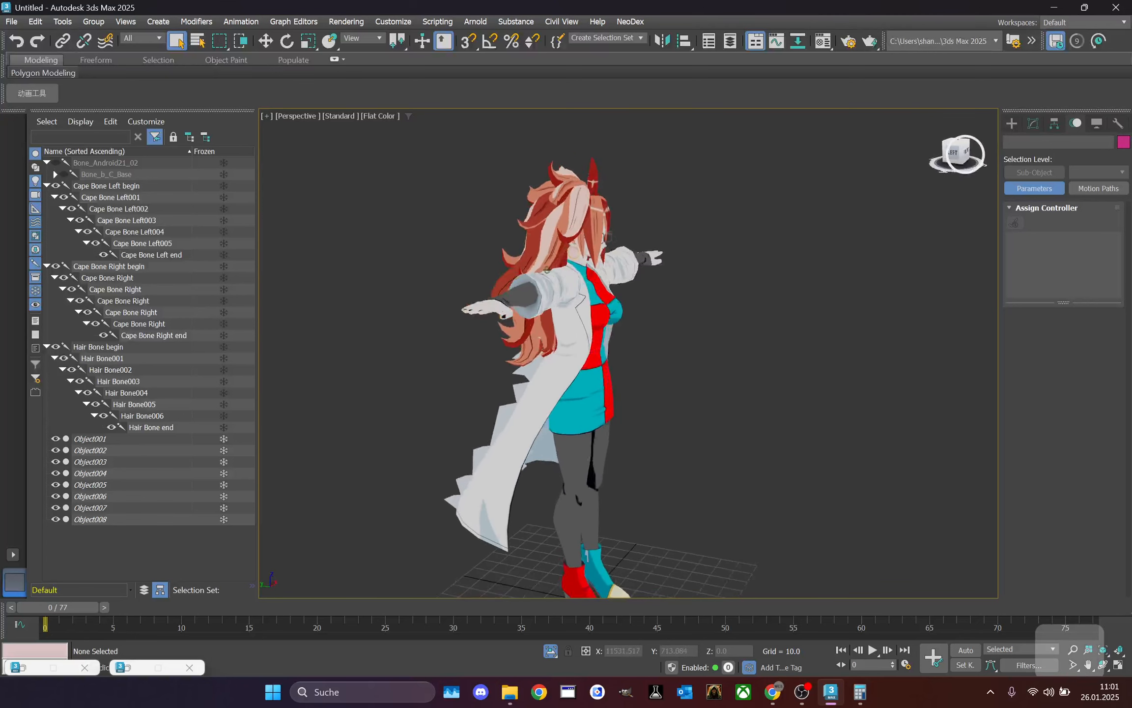
left_click(958, 154)
left_click(953, 150)
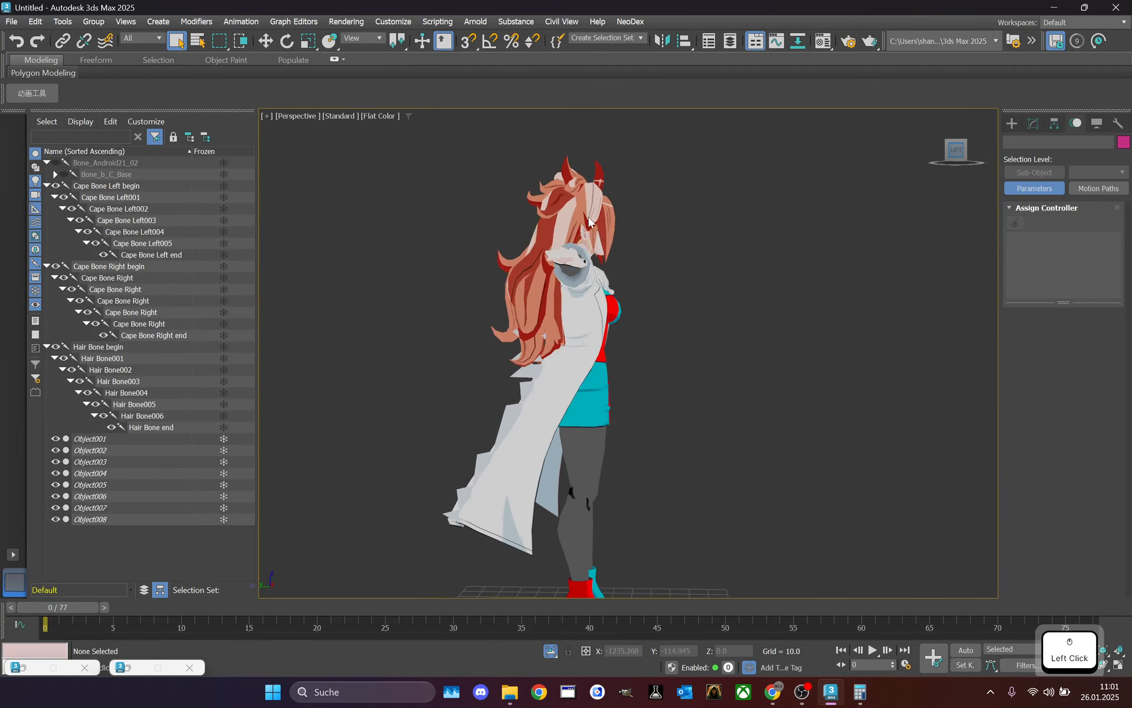
scroll(573, 214, "up", 2)
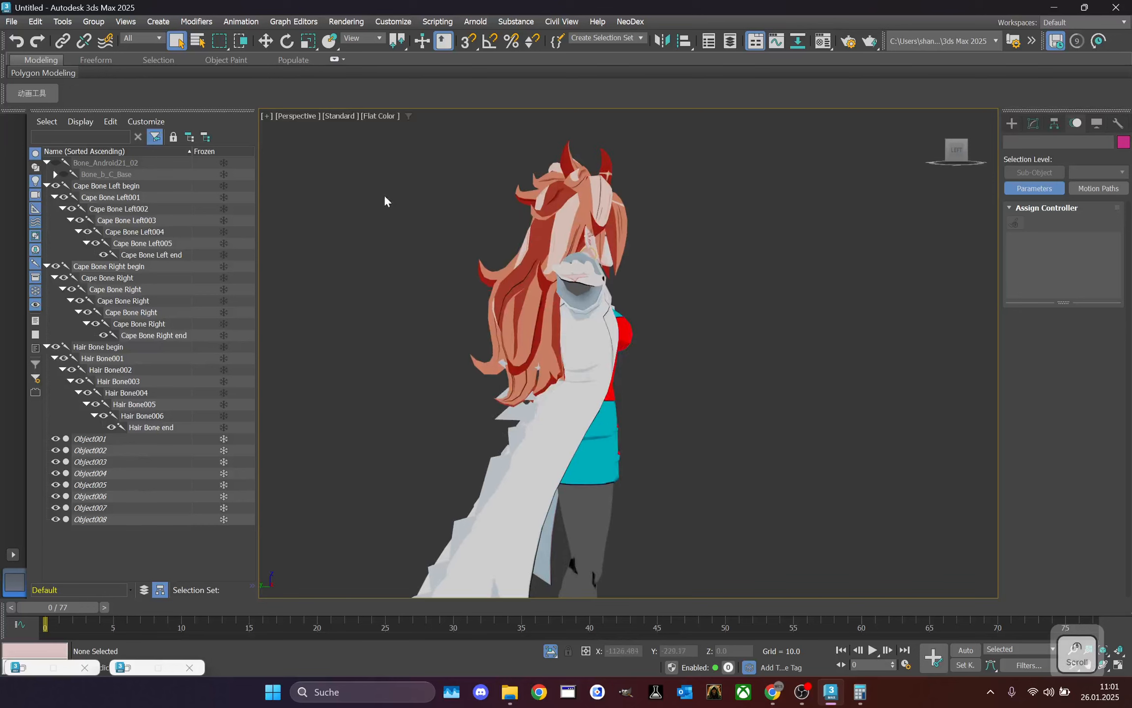
double_click(118, 167)
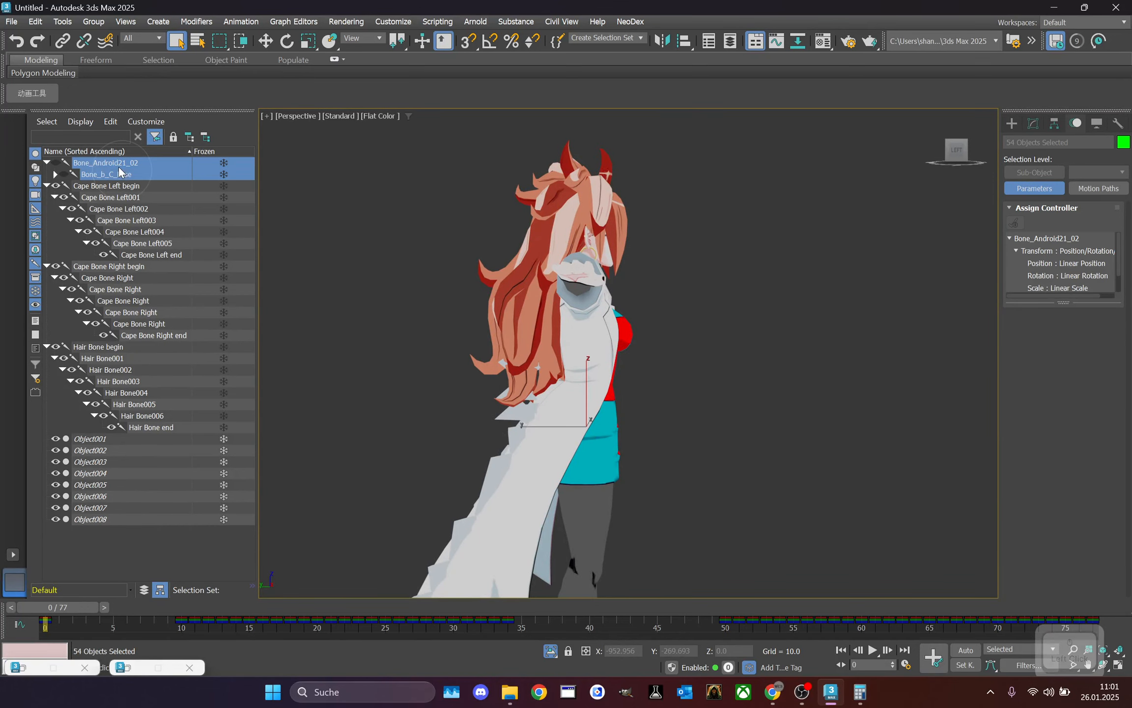
left_click(58, 163)
middle_click_drag(936, 147, 955, 169, "alt")
- Hide the character meshes Object001 through Object008 so that only the bones are displayed
left_click(102, 440)
left_click(106, 519, "shift")
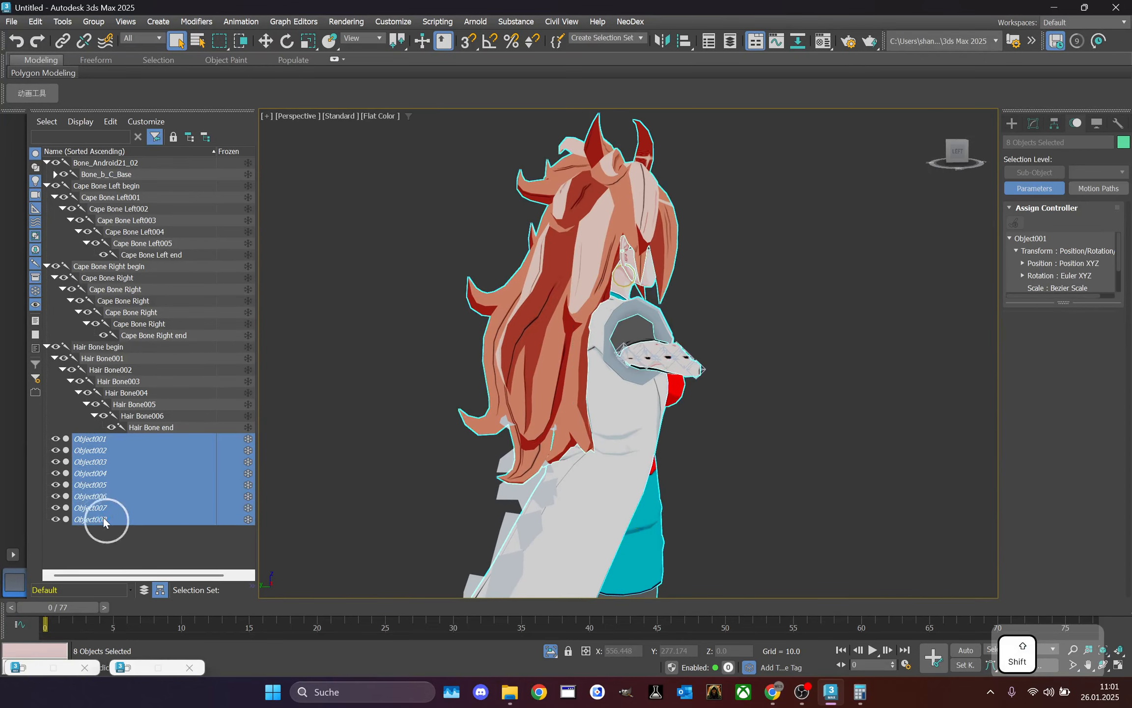
left_click(55, 485)
middle_click_drag(743, 389, 680, 255, "alt")
scroll(681, 255, "up", 1)
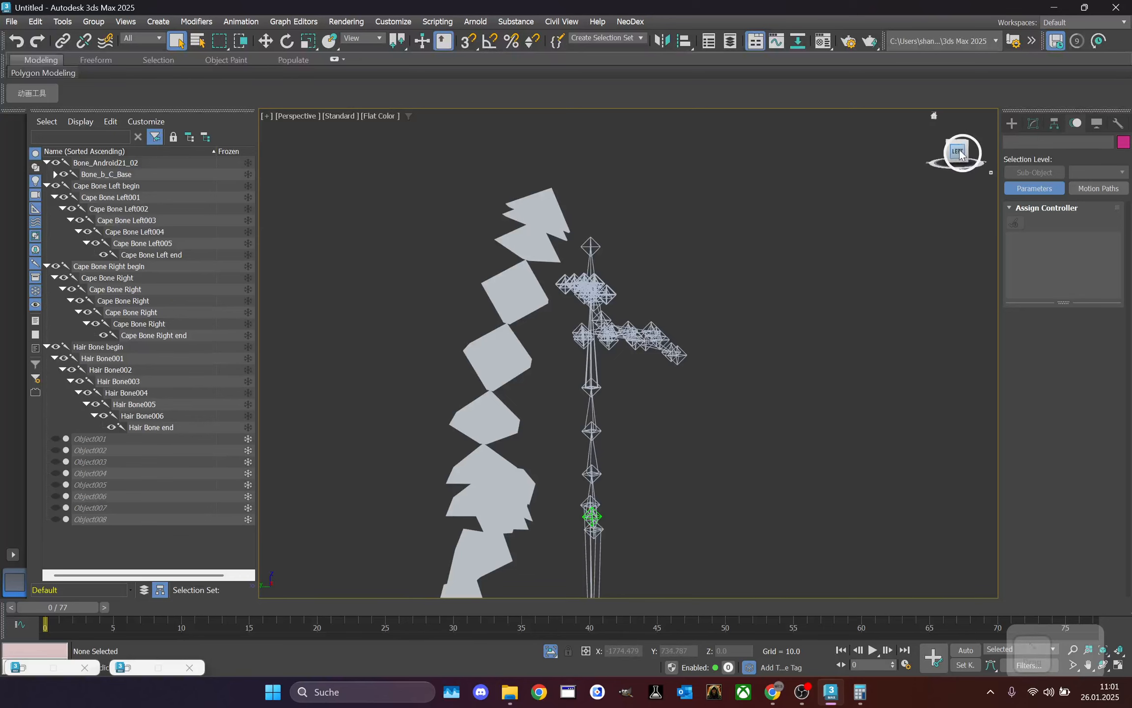
- Link Hair Bone begin to the b_C_Head bone as its parent
mouse_move(954, 150)
left_mouse_down()
mouse_move(912, 154)
mouse_move(937, 149)
left_mouse_up()
left_click(526, 200)
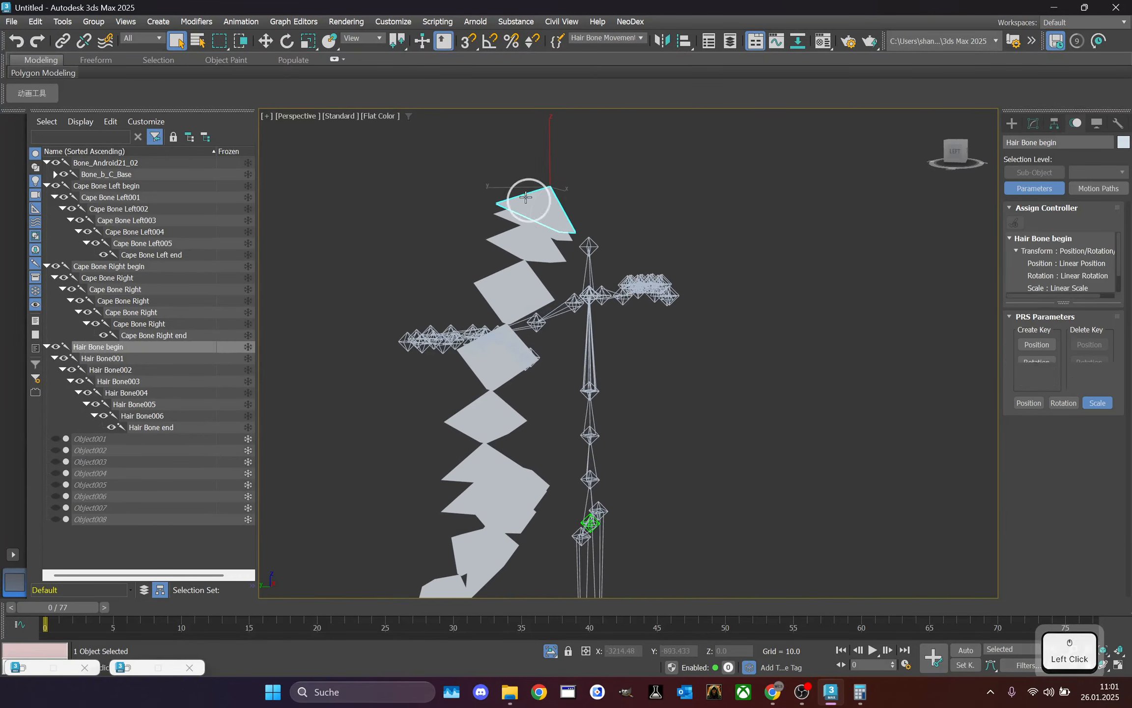
scroll(581, 224, "down", 1)
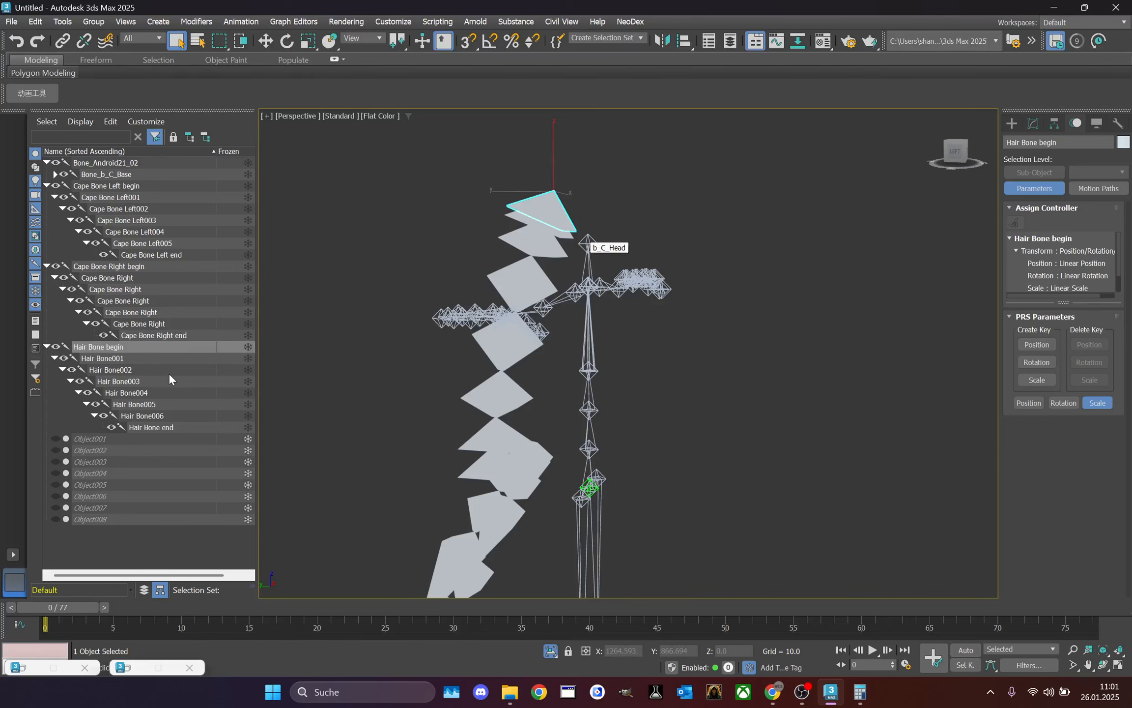
left_click(588, 242)
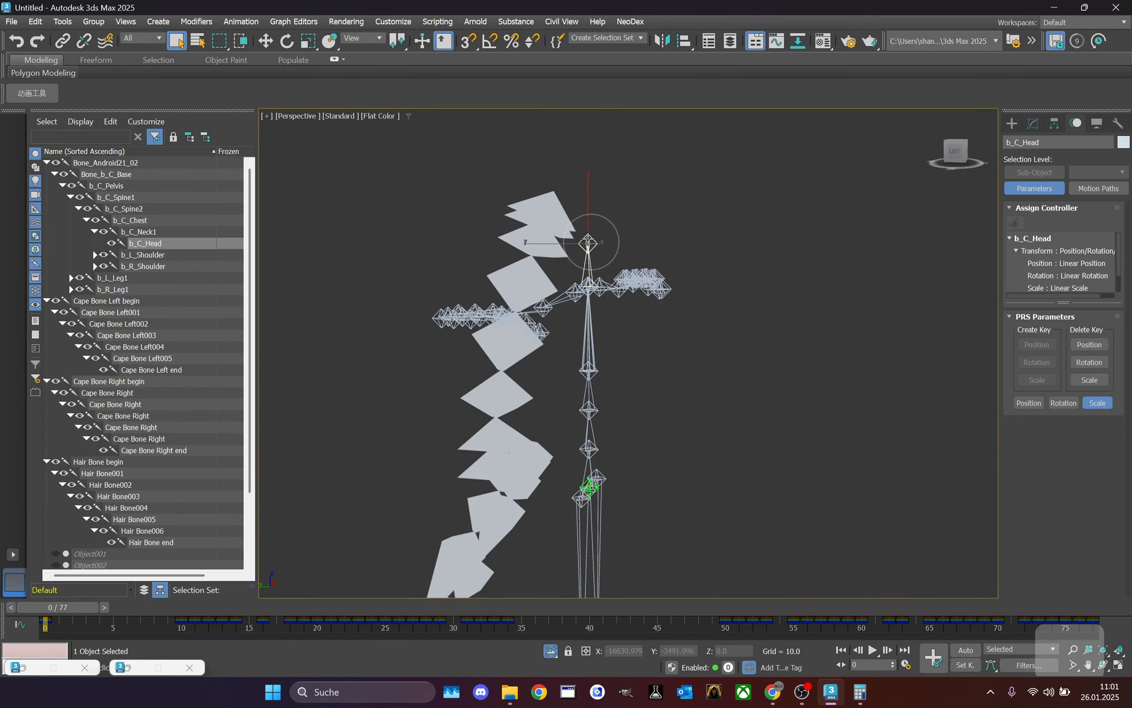
left_click(588, 202)
left_click(531, 207)
left_click(62, 41)
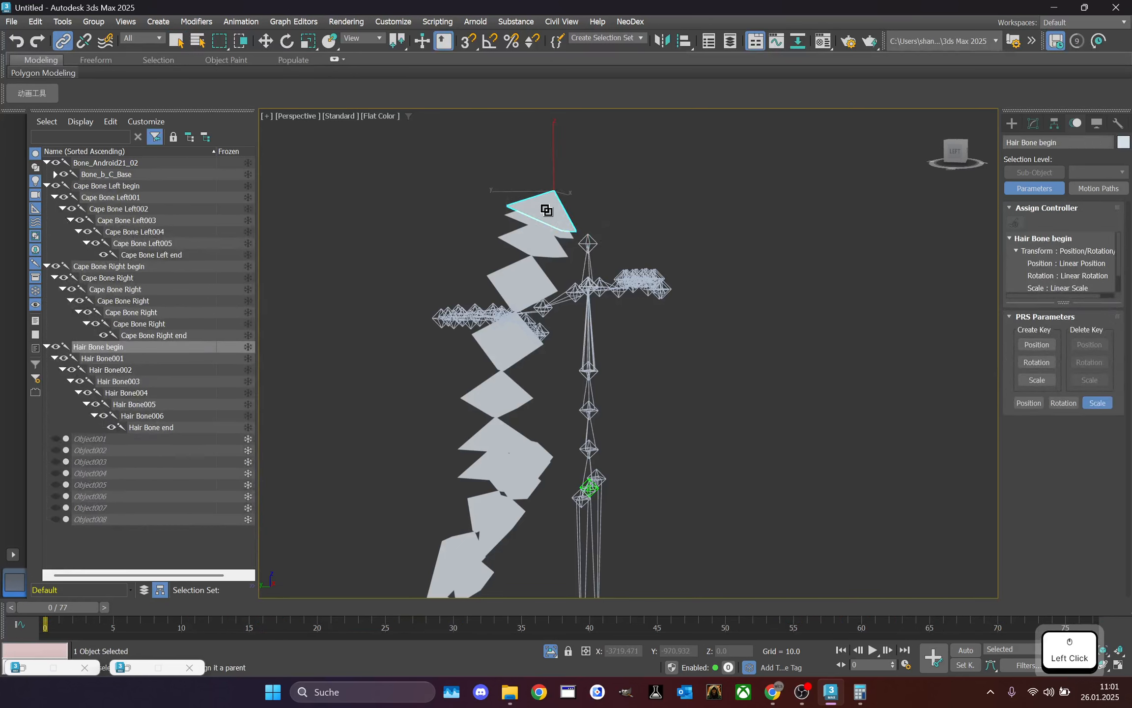
left_click_drag(546, 210, 588, 242)
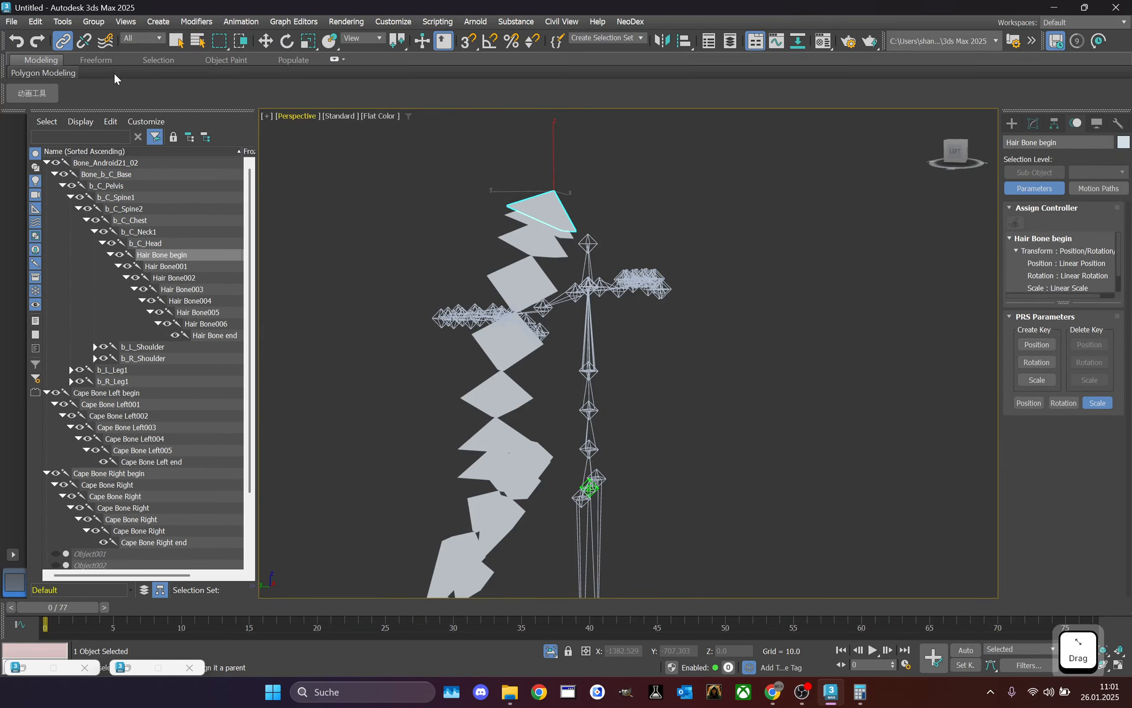
middle_click_drag(380, 231, 379, 199)
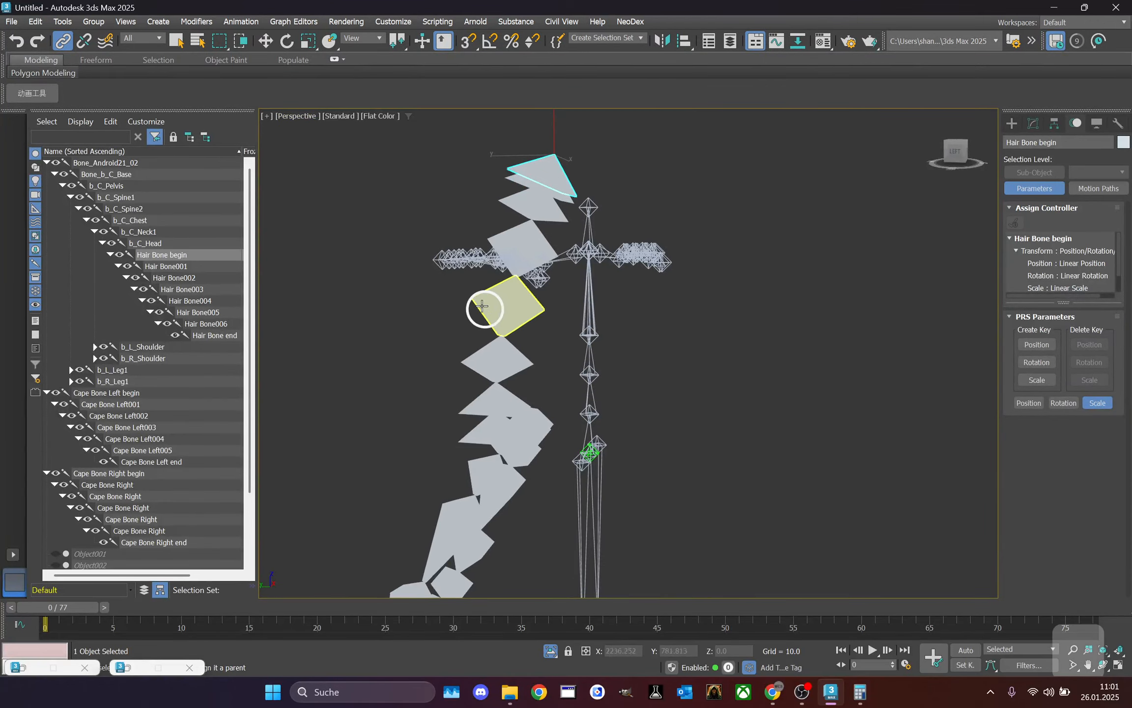
middle_click_drag(485, 308, 481, 208)
left_click(950, 159)
scroll(530, 339, "up", 3)
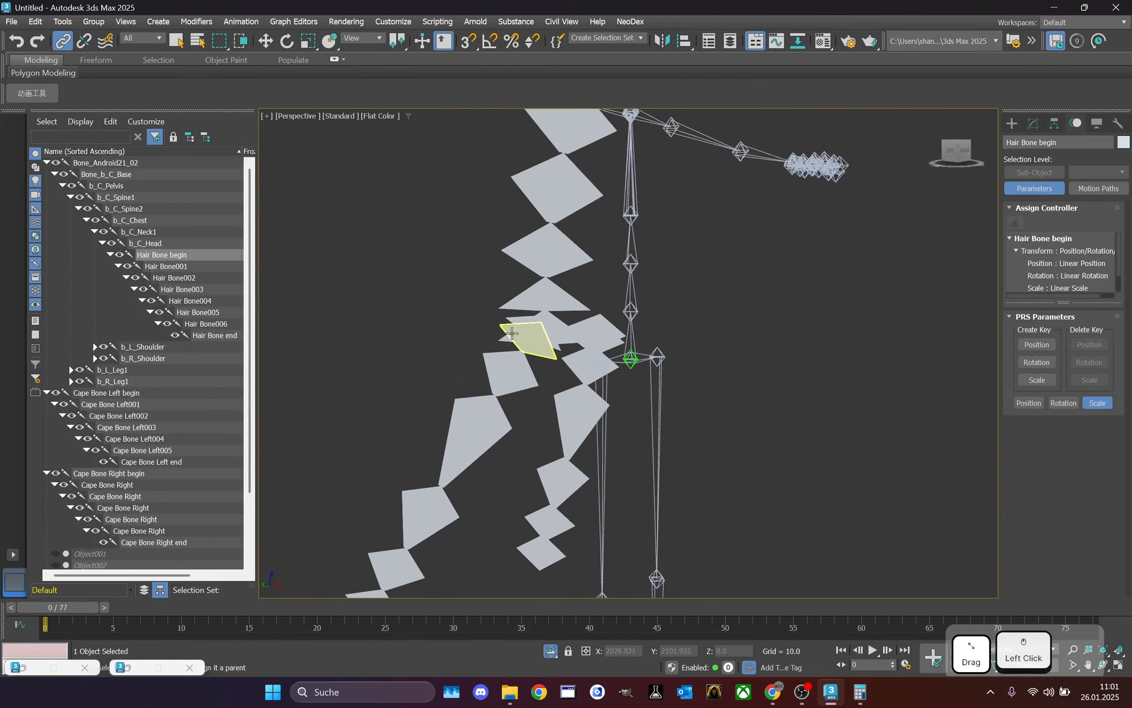
left_click(622, 314)
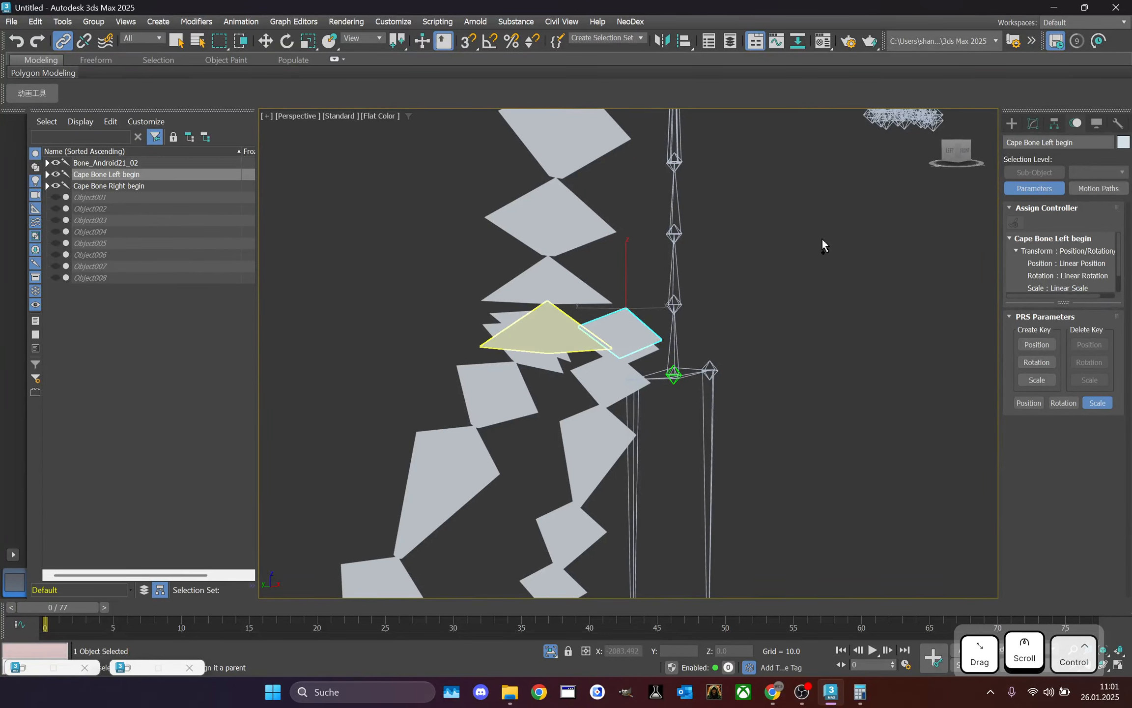
left_click(958, 155)
left_click(489, 329, "ctrl")
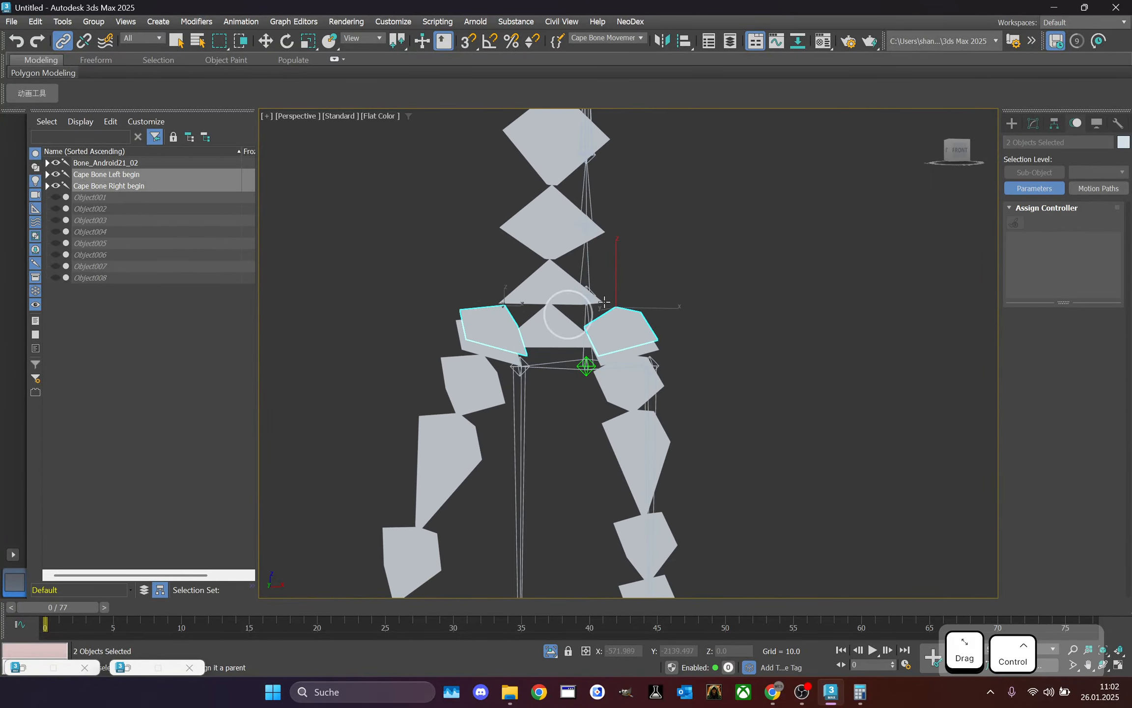
left_click_drag(958, 154, 320, 157)
left_click(669, 304)
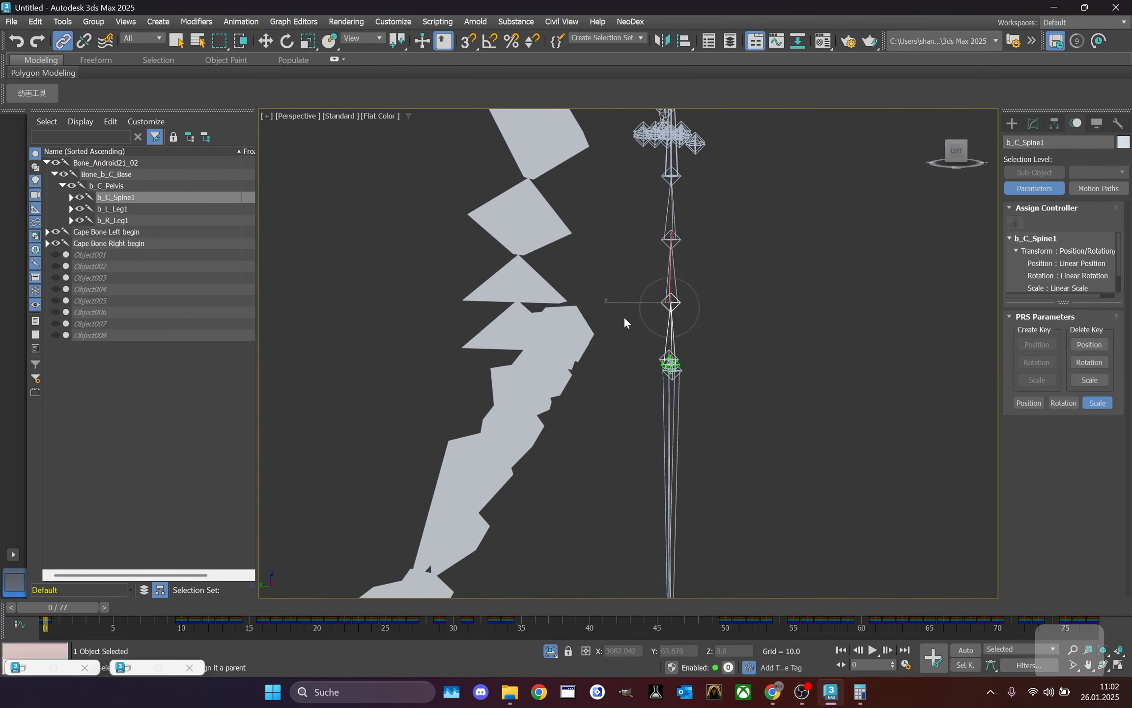
- Select Cape Bone Left begin and Cape Bone Right begin together and link both to the b_C_Spine1 bone
left_click_drag(957, 157, 932, 145)
left_click(601, 310)
left_click(447, 307, "ctrl")
left_click(949, 150)
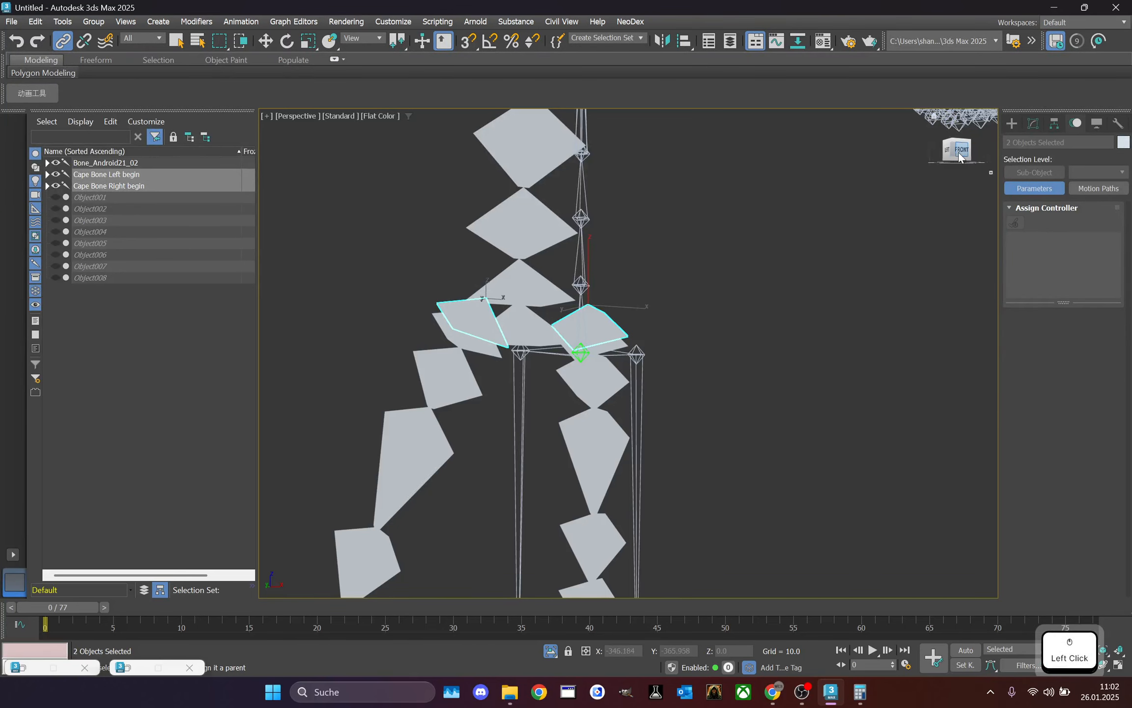
left_click_drag(556, 319, 638, 305)
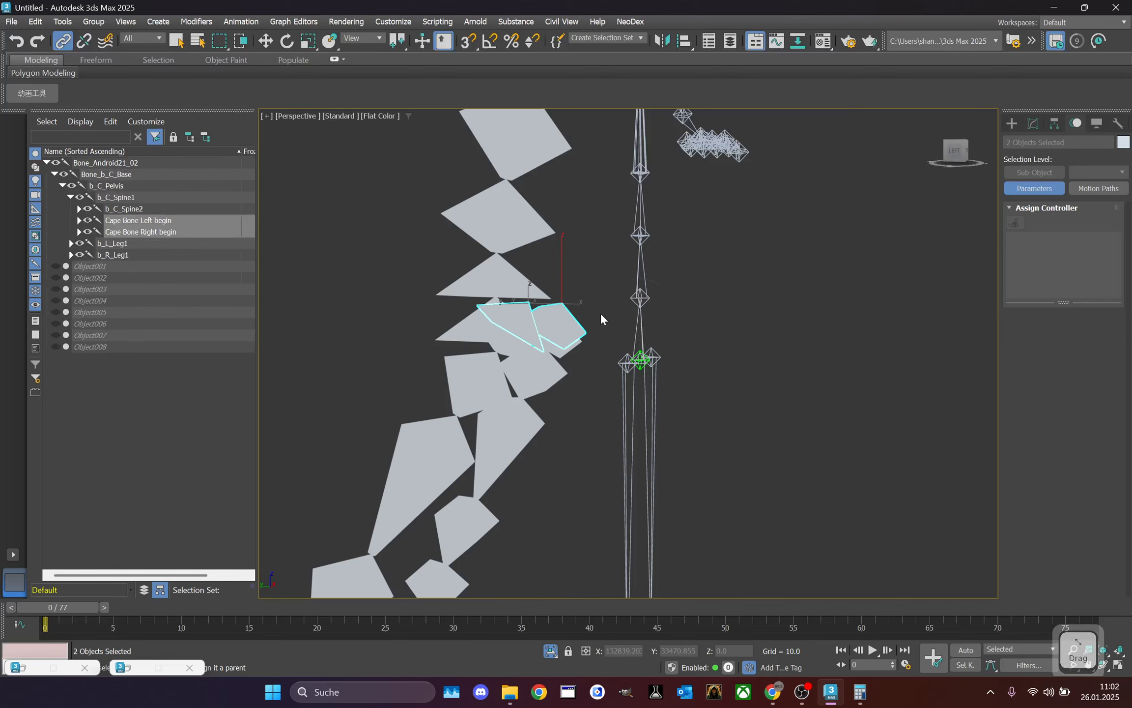
- Examine the linked hair and cape bone chains against the spine, shoulder and leg bones from several angles
scroll(754, 346, "down", 5)
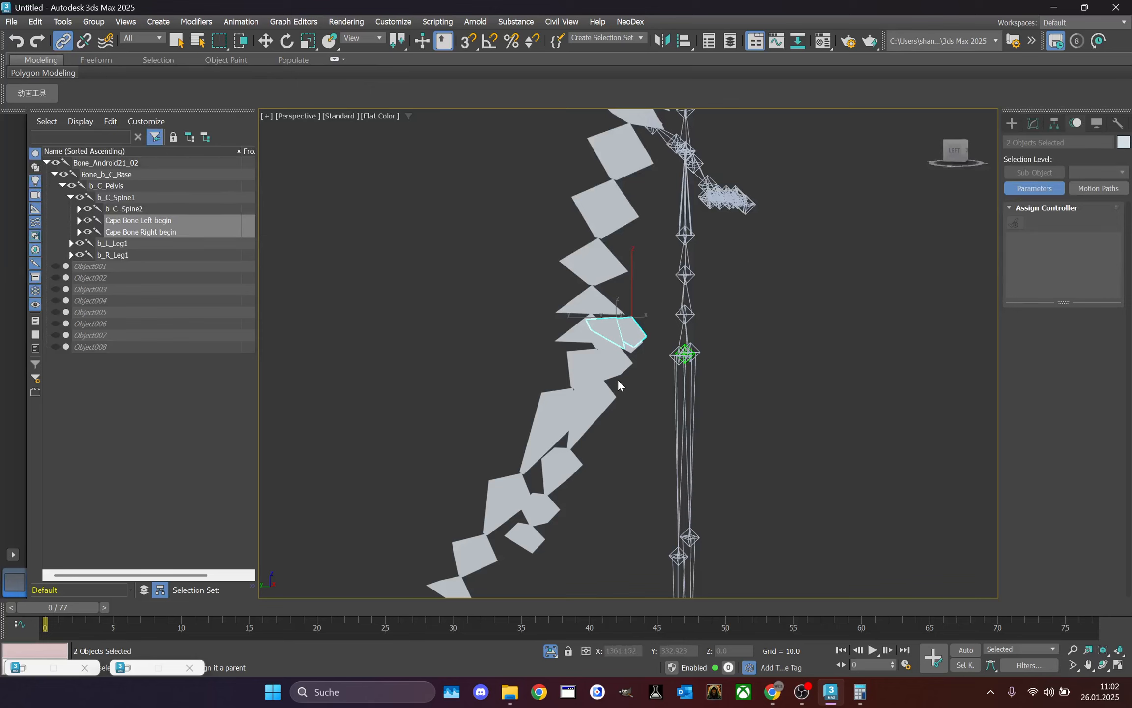
left_click_drag(964, 158, 943, 175)
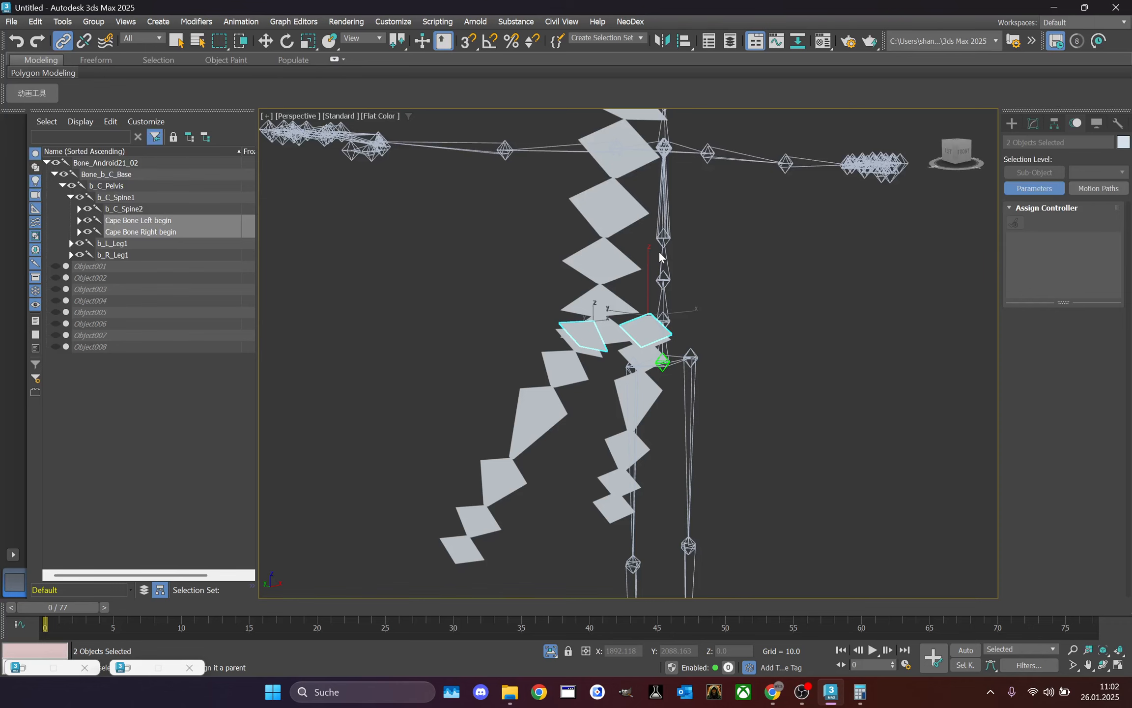
left_click(663, 222)
left_click(732, 241)
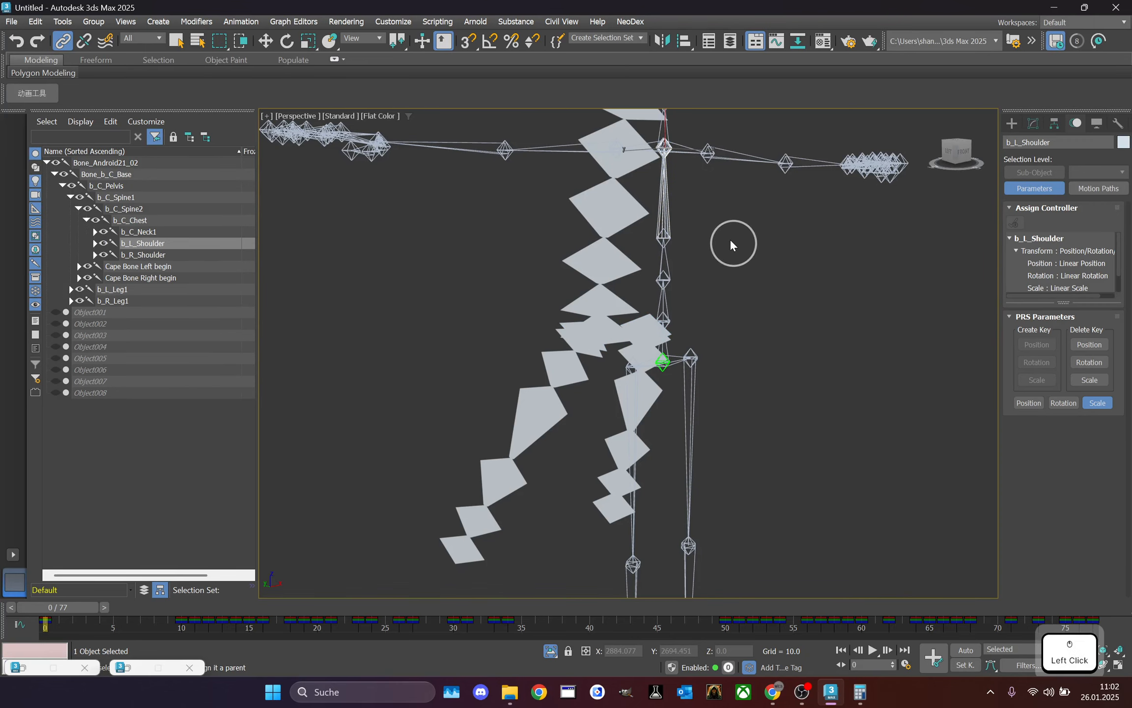
left_click(946, 162)
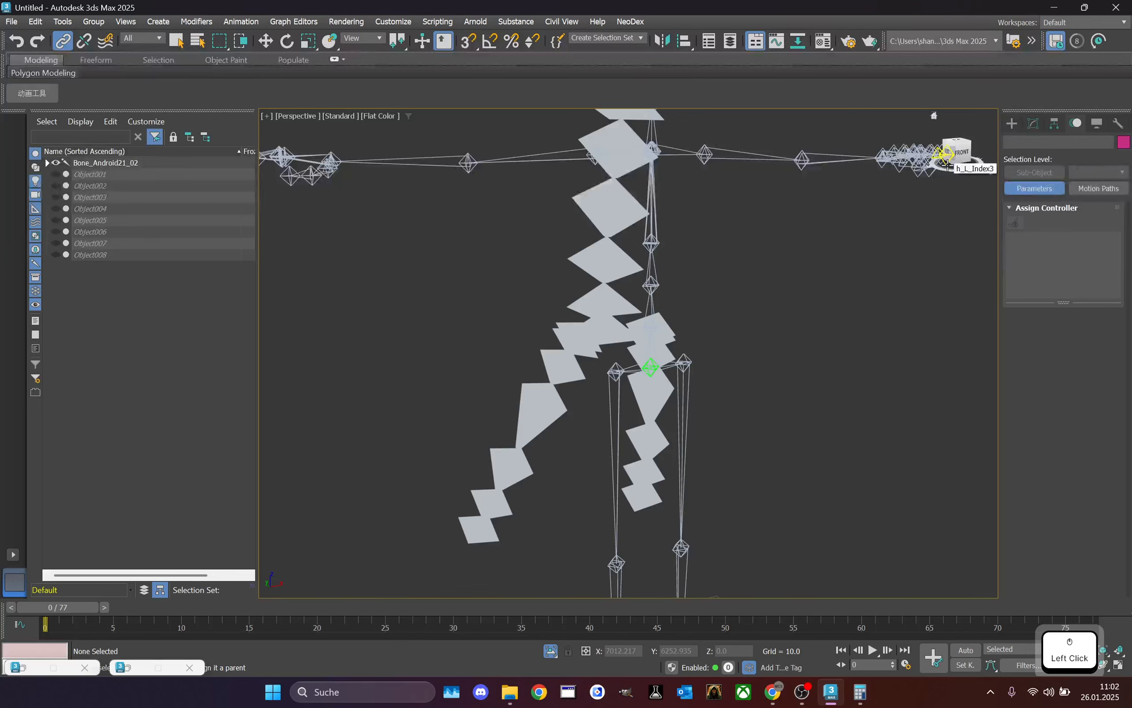
left_click_drag(952, 155, 988, 147)
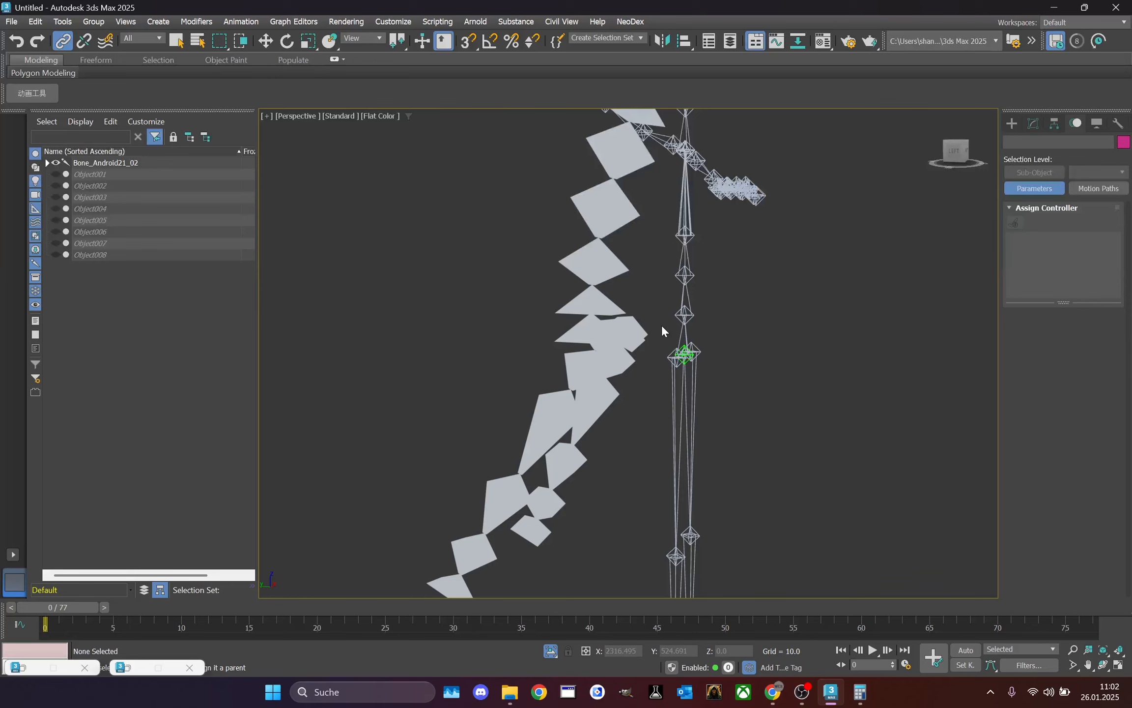
scroll(661, 325, "down", 5)
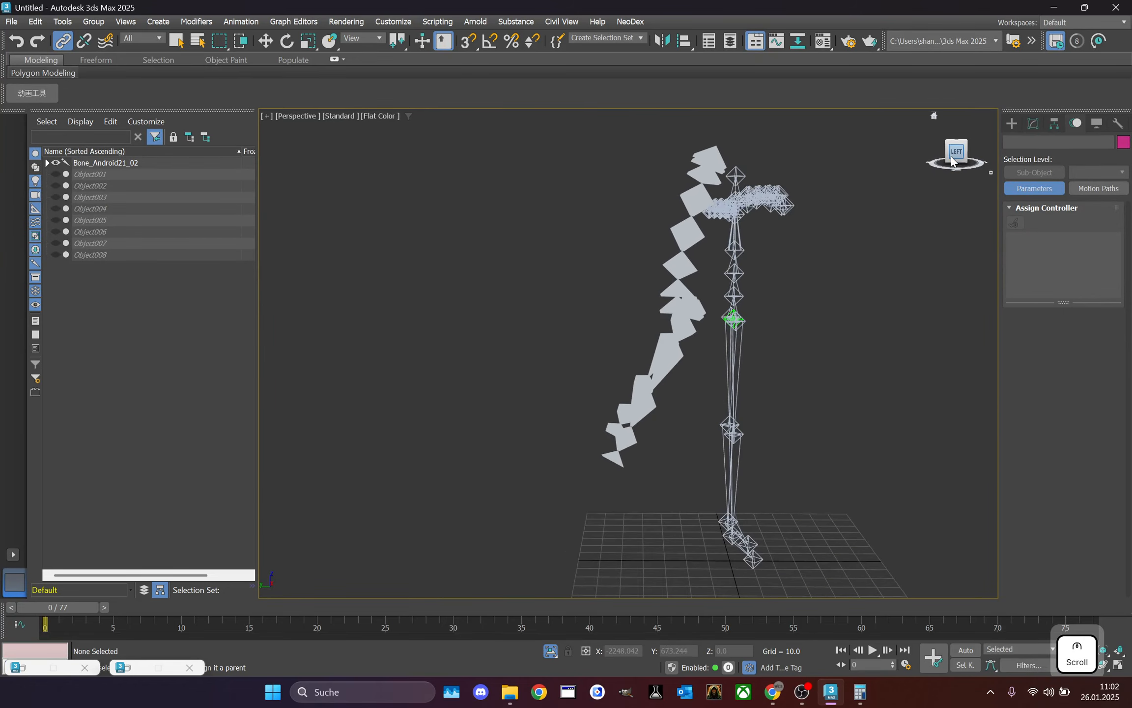
mouse_move(951, 157)
left_mouse_down()
mouse_move(966, 154)
mouse_move(951, 163)
left_mouse_up()
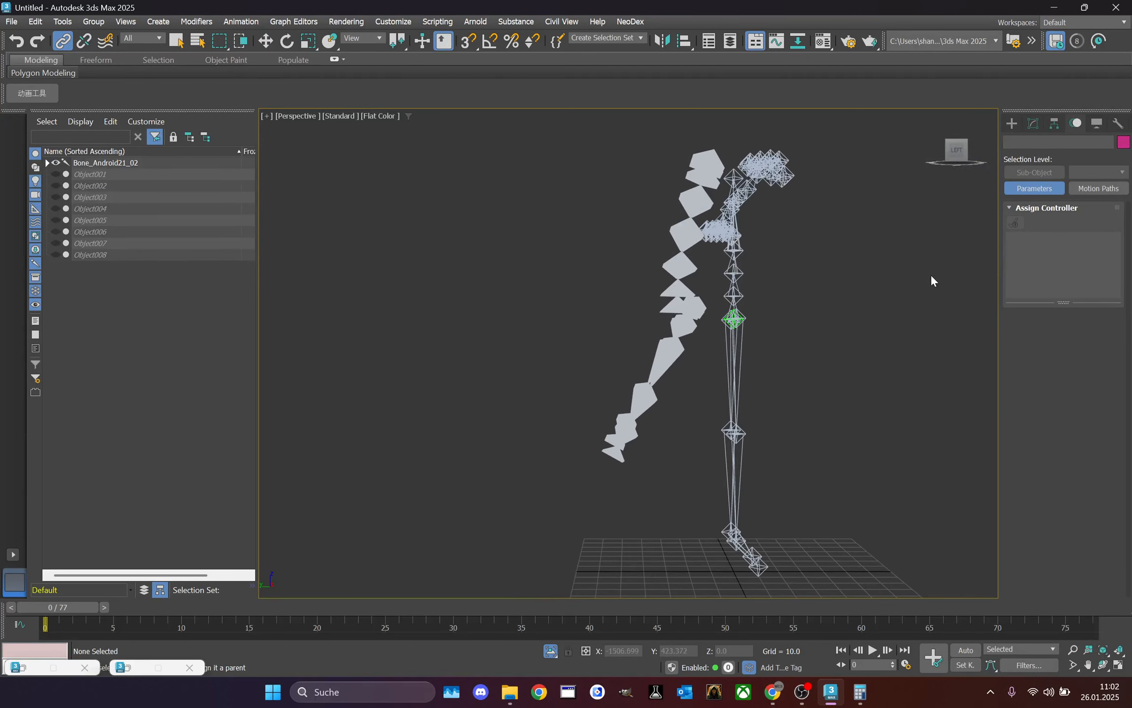
- Examine the hair and cape bone chains against the skeleton from the side and from slightly raised angles
mouse_move(951, 155)
left_mouse_down()
mouse_move(961, 152)
mouse_move(951, 154)
left_mouse_up()
scroll(698, 307, "up", 2)
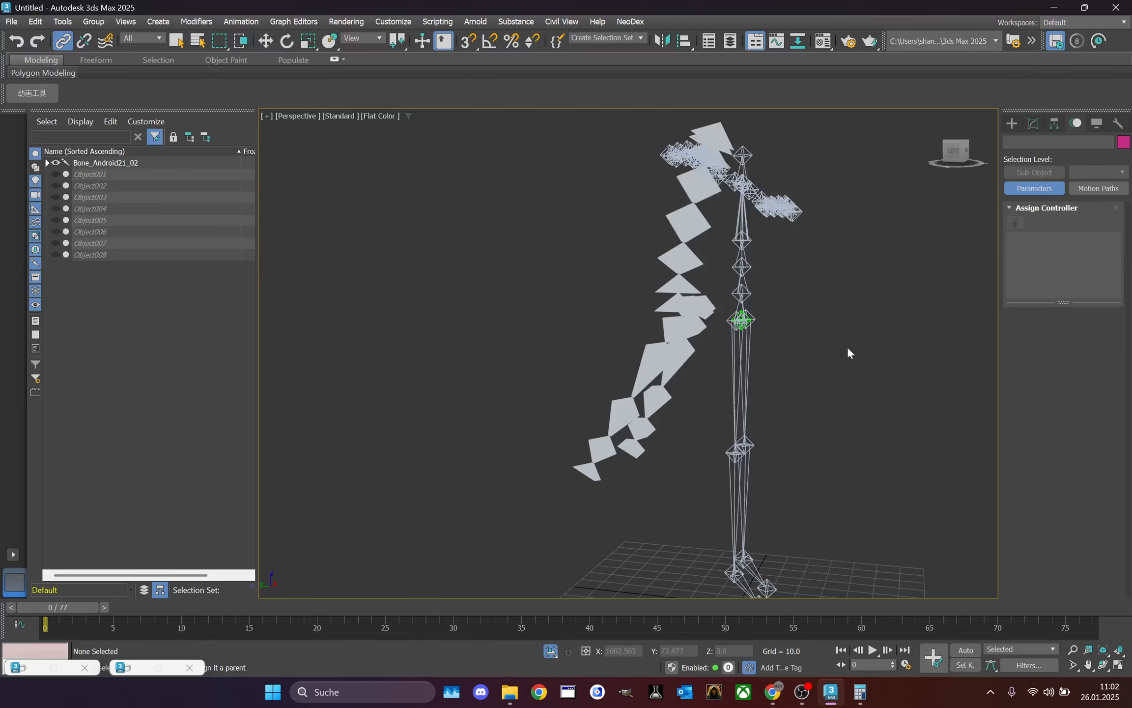
mouse_move(953, 159)
left_mouse_down()
mouse_move(944, 152)
mouse_move(949, 172)
left_mouse_up()
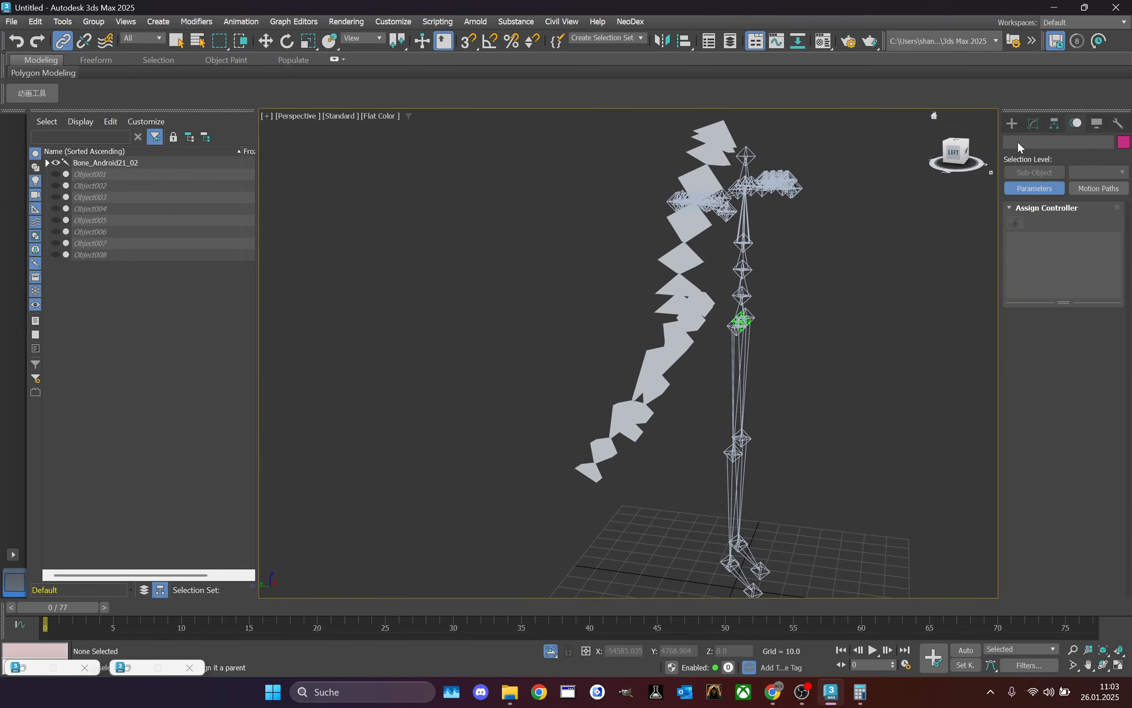
left_click(1032, 125)
left_click(1011, 126)
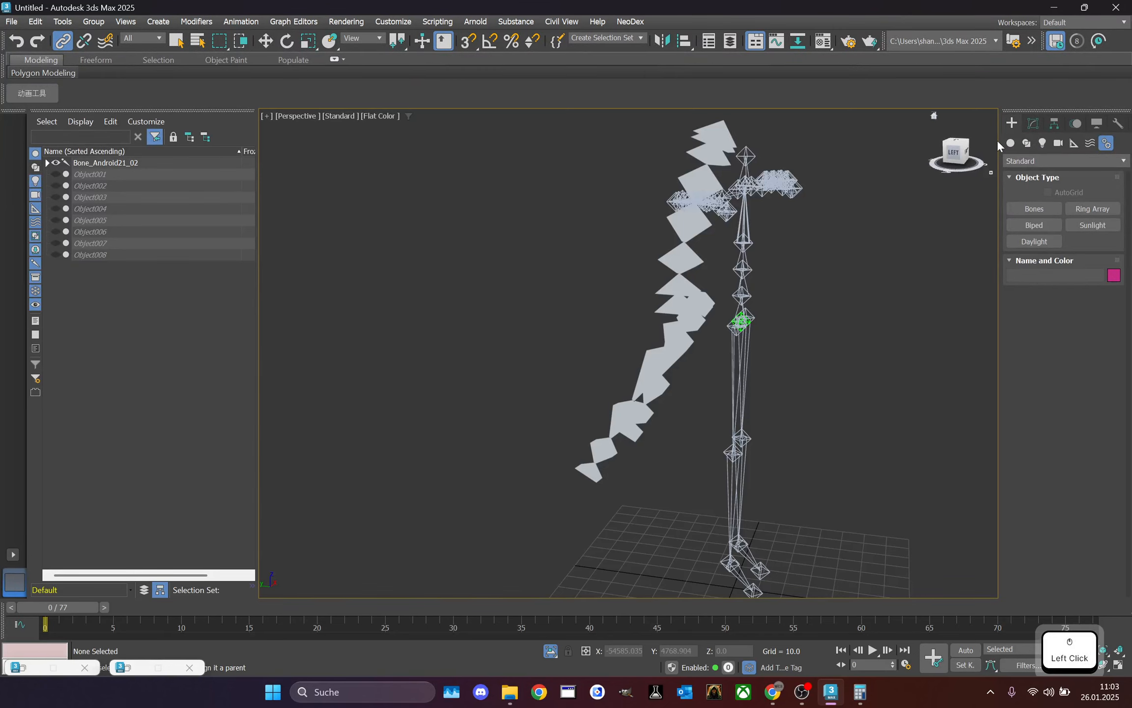
left_click_drag(964, 146, 962, 146)
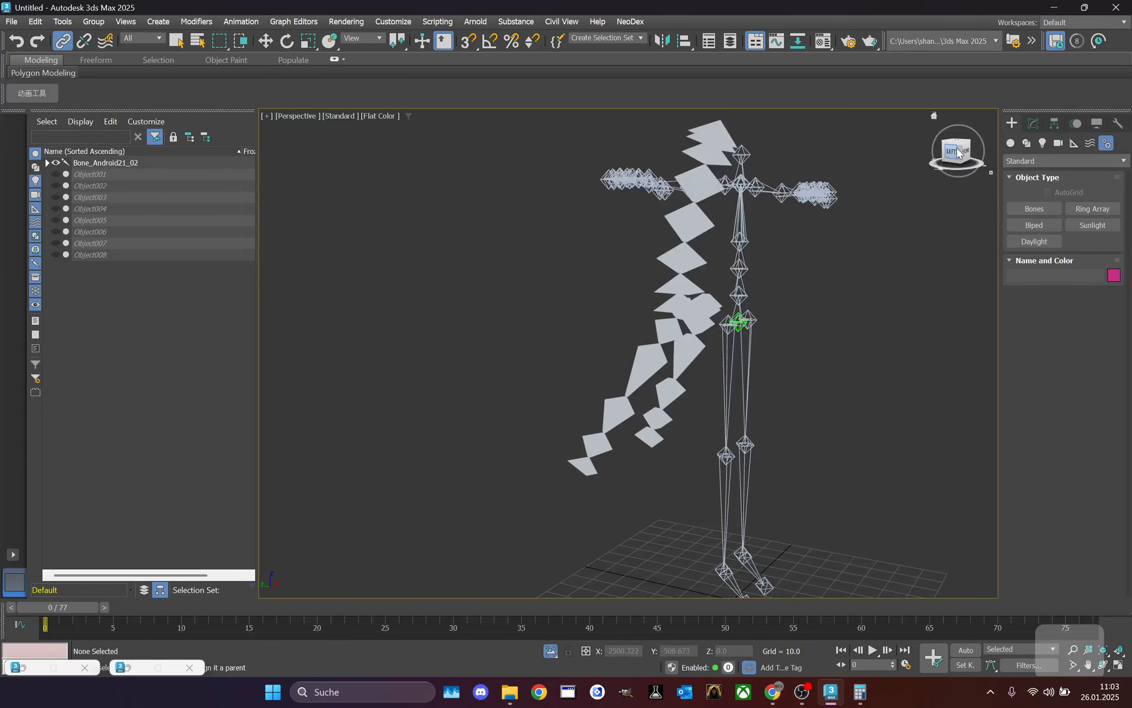
left_click_drag(956, 150, 935, 229)
mouse_move(957, 170)
left_mouse_down()
mouse_move(952, 155)
mouse_move(946, 175)
left_mouse_up()
scroll(902, 220, "down", 1)
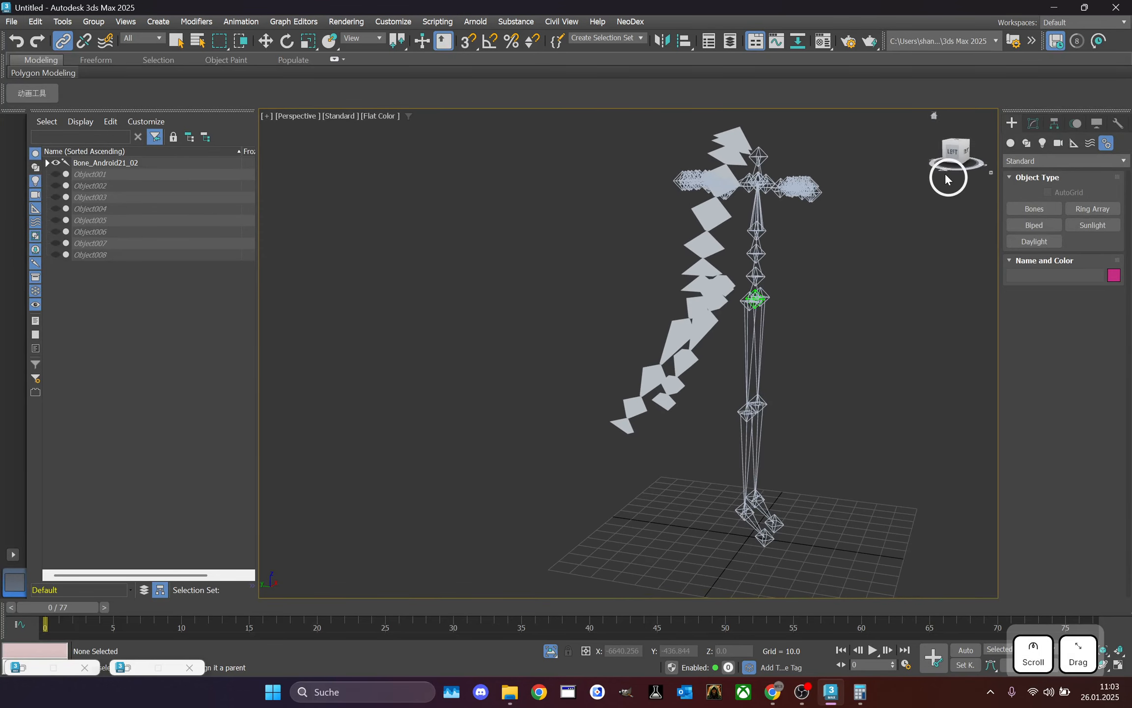
- Create a standard Dummy helper on the ground grid beside the character's feet
left_click(1010, 143)
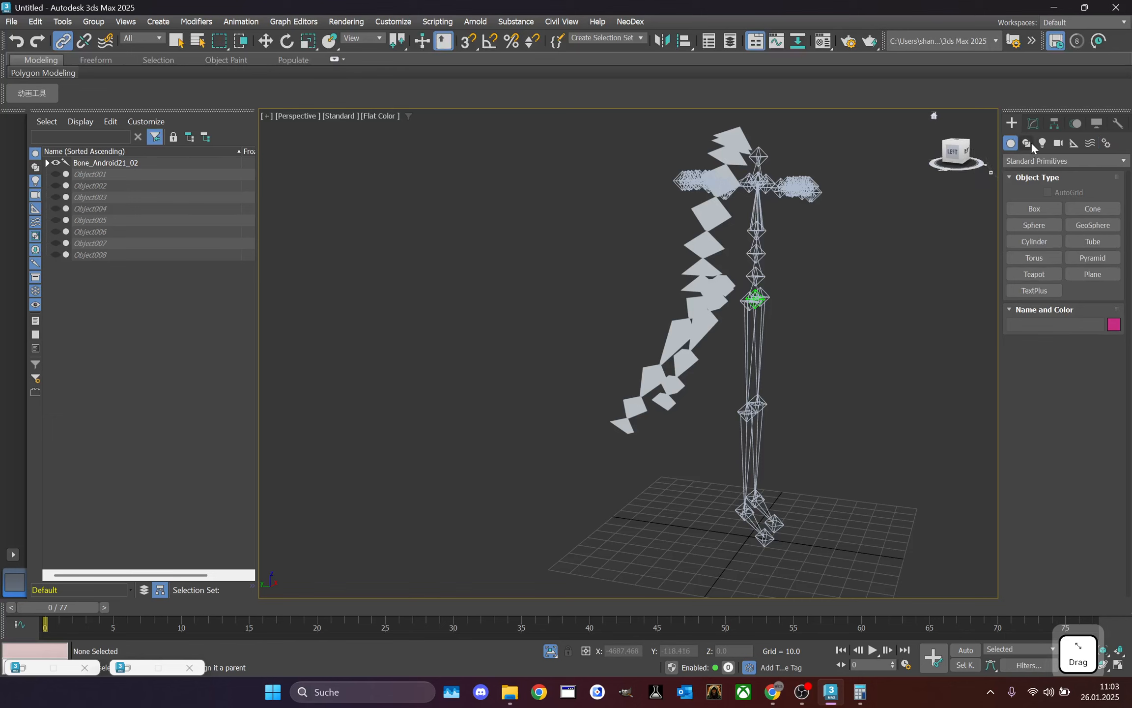
left_click(1028, 142)
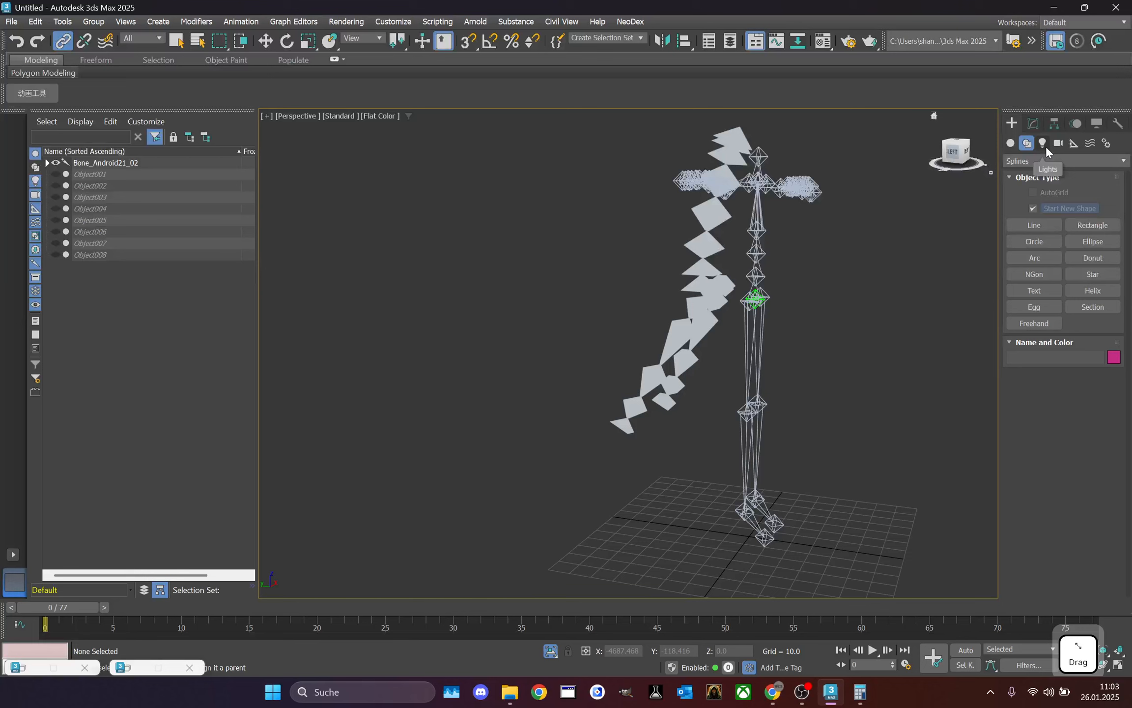
left_click(1044, 144)
left_click(1028, 144)
left_click(1074, 143)
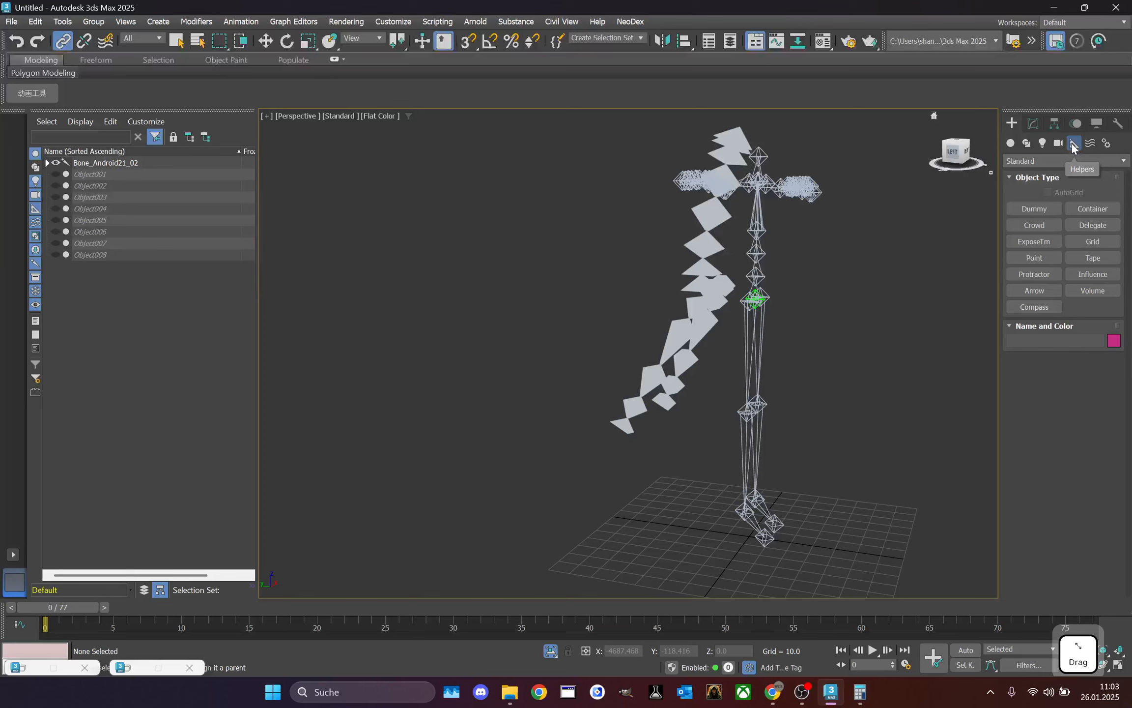
middle_click_drag(899, 385, 846, 326)
left_click_drag(972, 156, 920, 171)
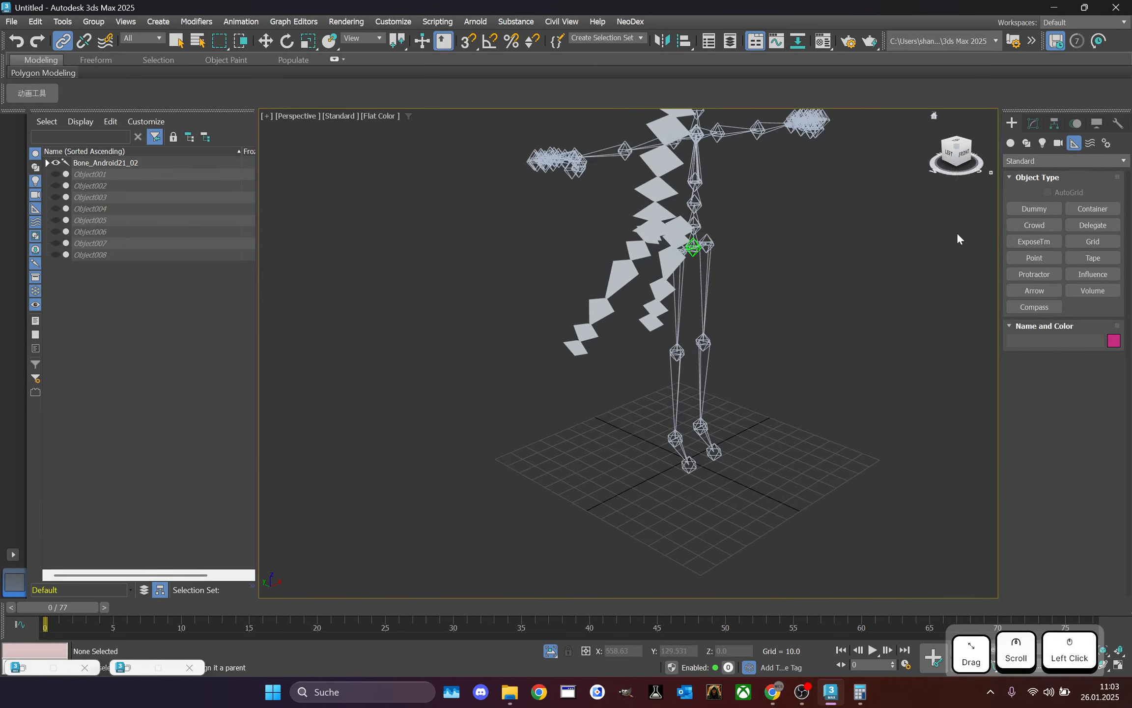
middle_click_drag(928, 395, 914, 370)
left_click(1052, 211)
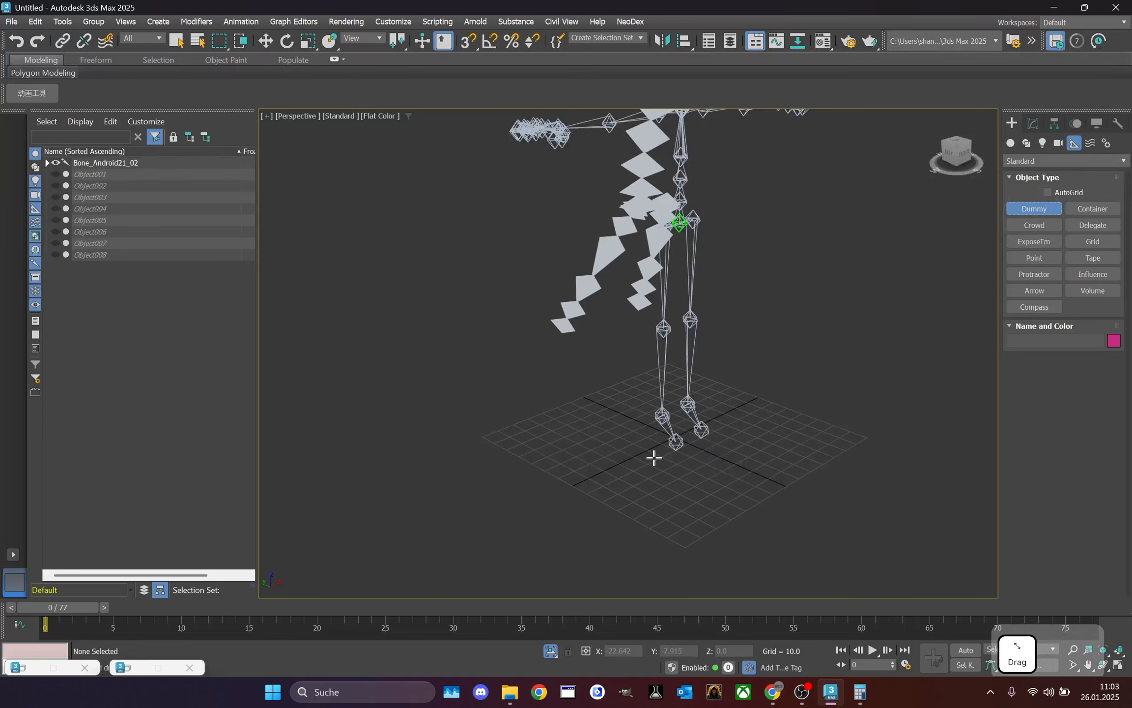
left_click_drag(580, 461, 609, 470)
right_click(651, 440)
scroll(639, 425, "up", 2)
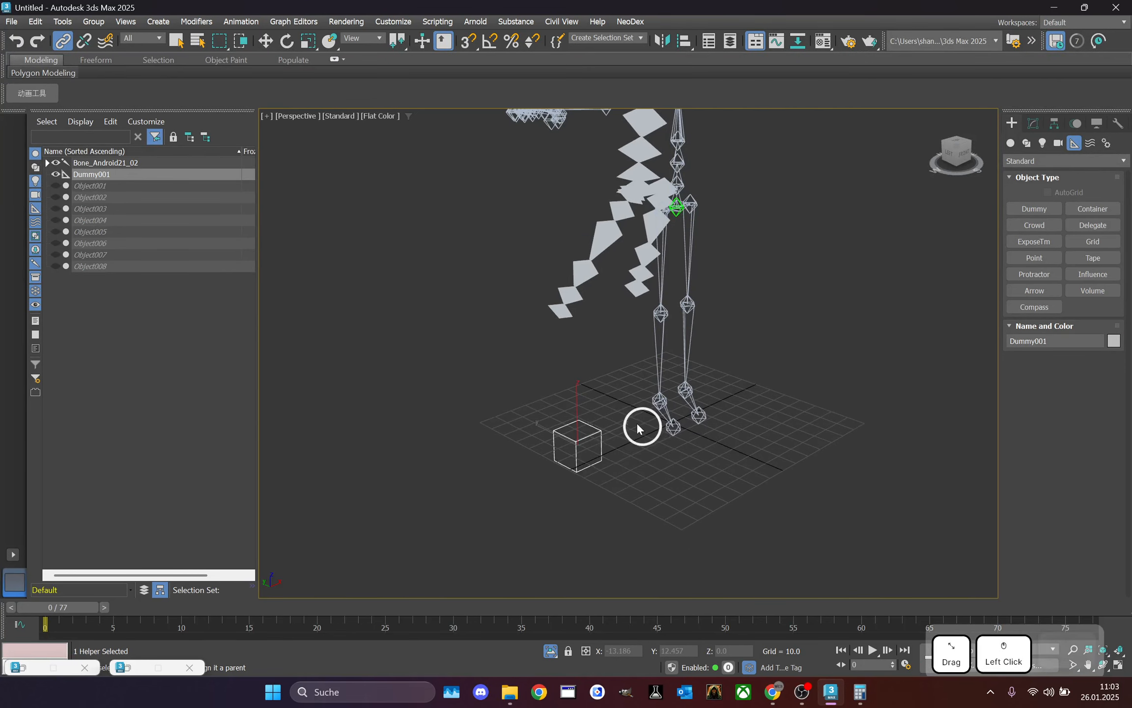
- Examine the available helper categories, including Warcraft 3 Systems, leaving the Standard category in place
scroll(844, 328, "up", 1)
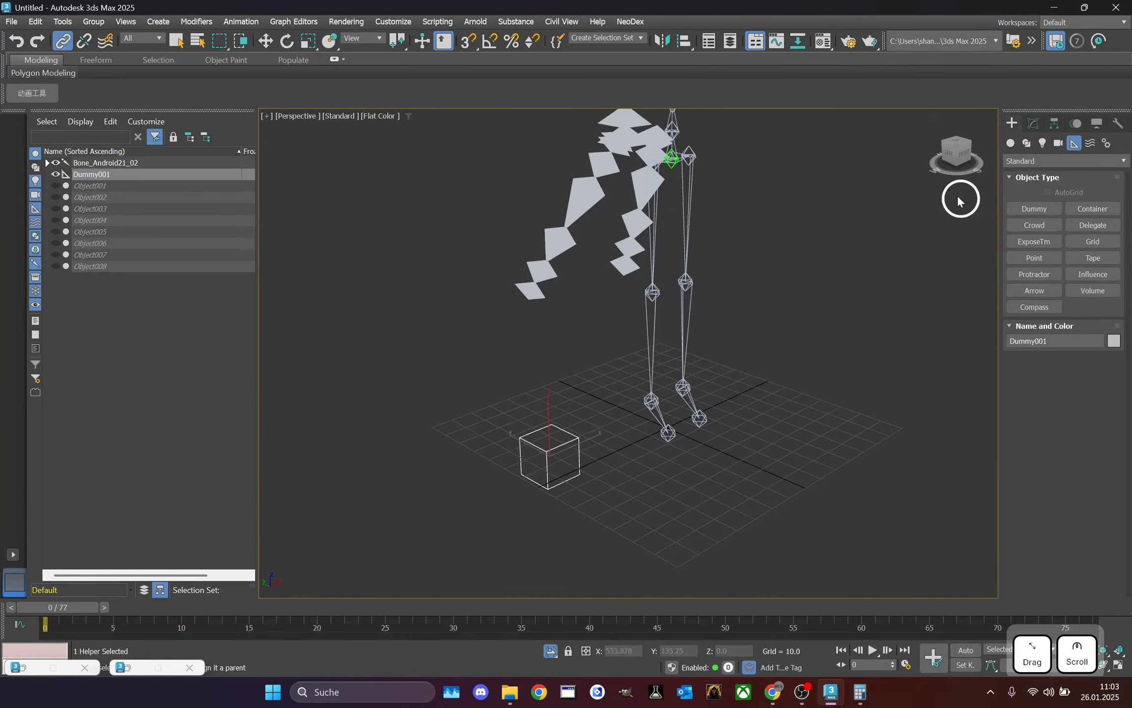
left_click_drag(962, 158, 709, 390)
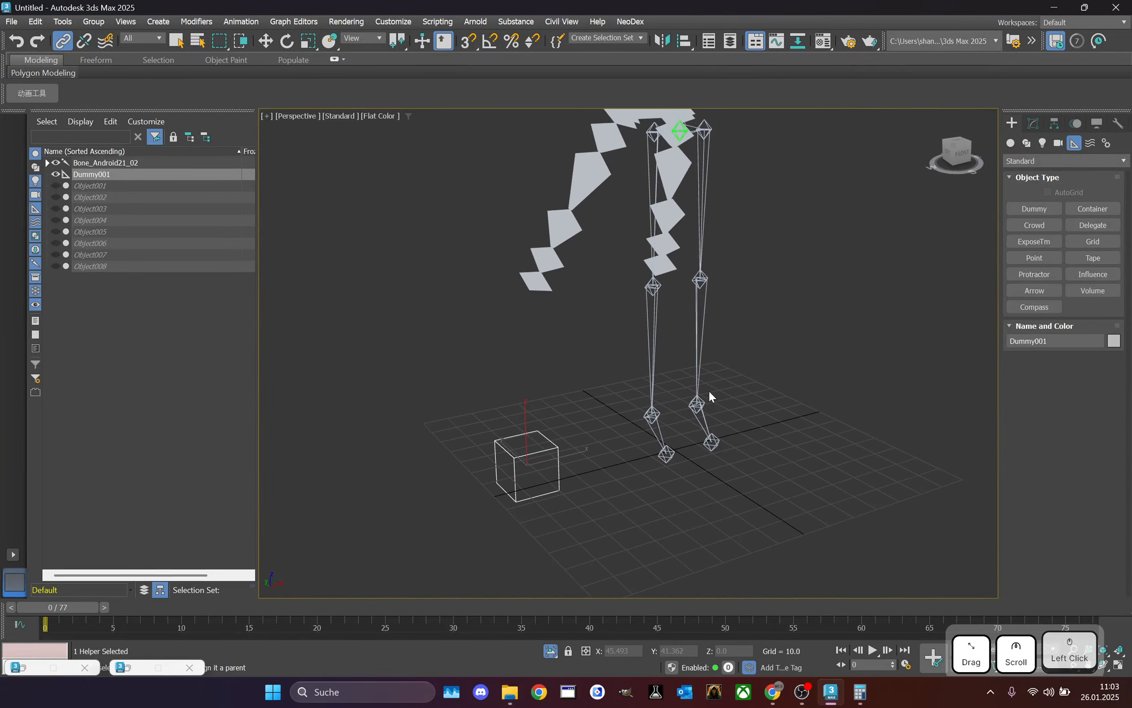
left_click(1011, 144)
left_click(1079, 144)
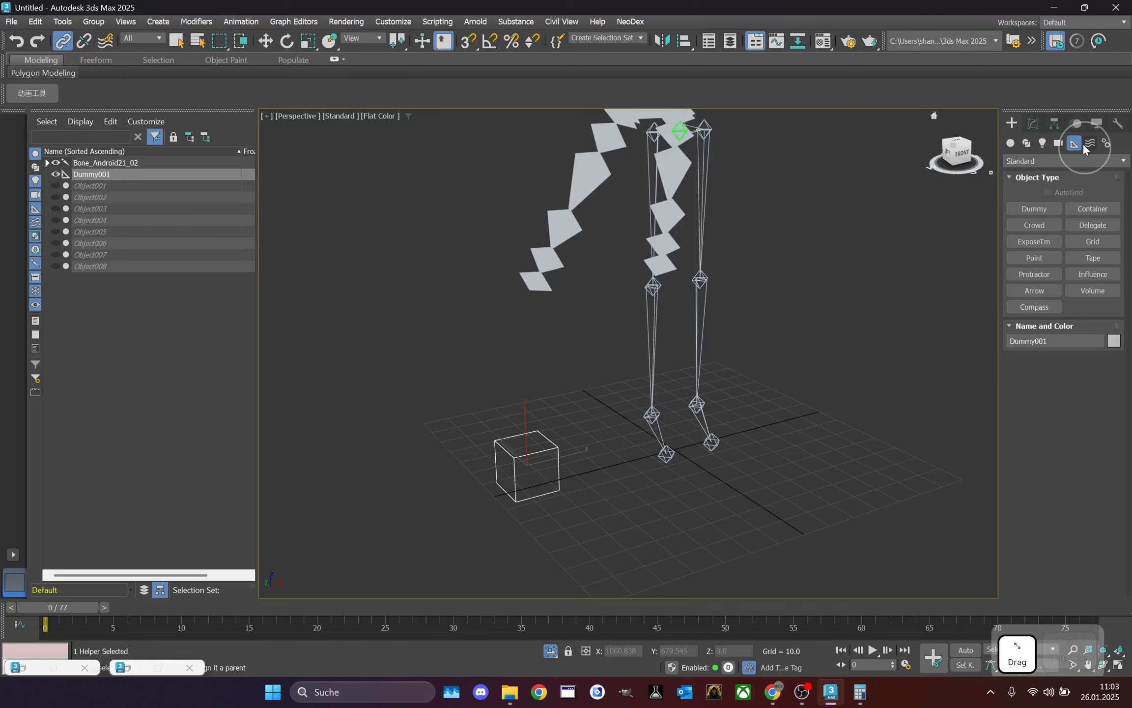
left_click(1089, 143)
left_click(1074, 144)
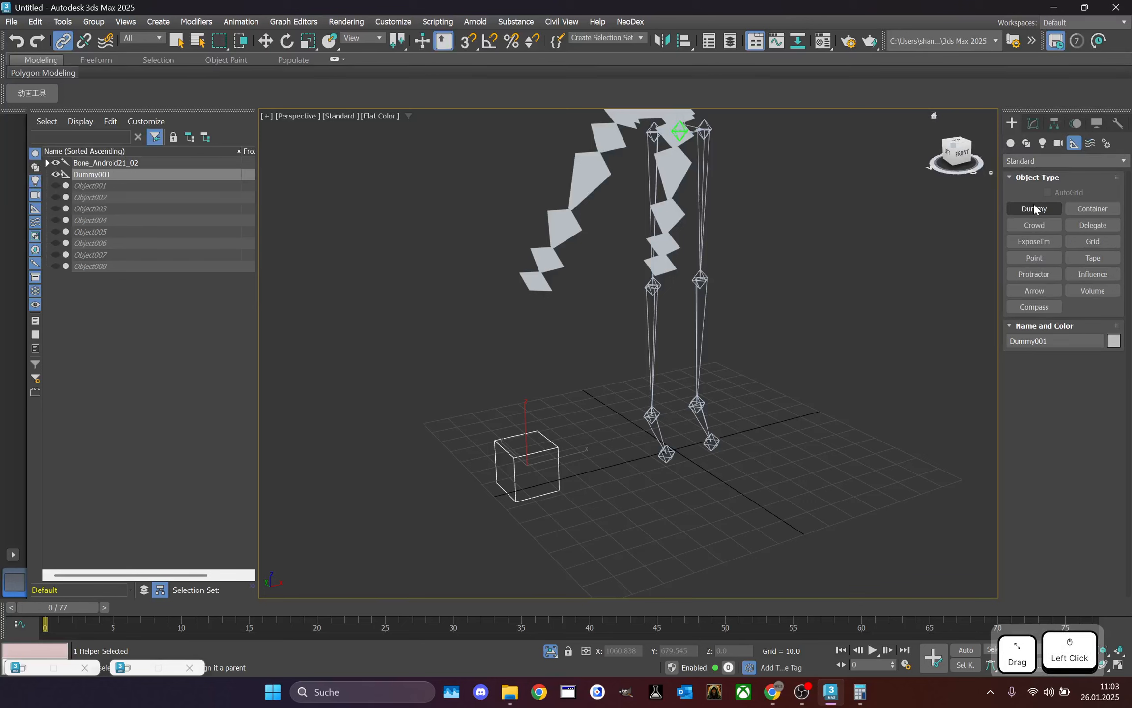
left_click(1038, 165)
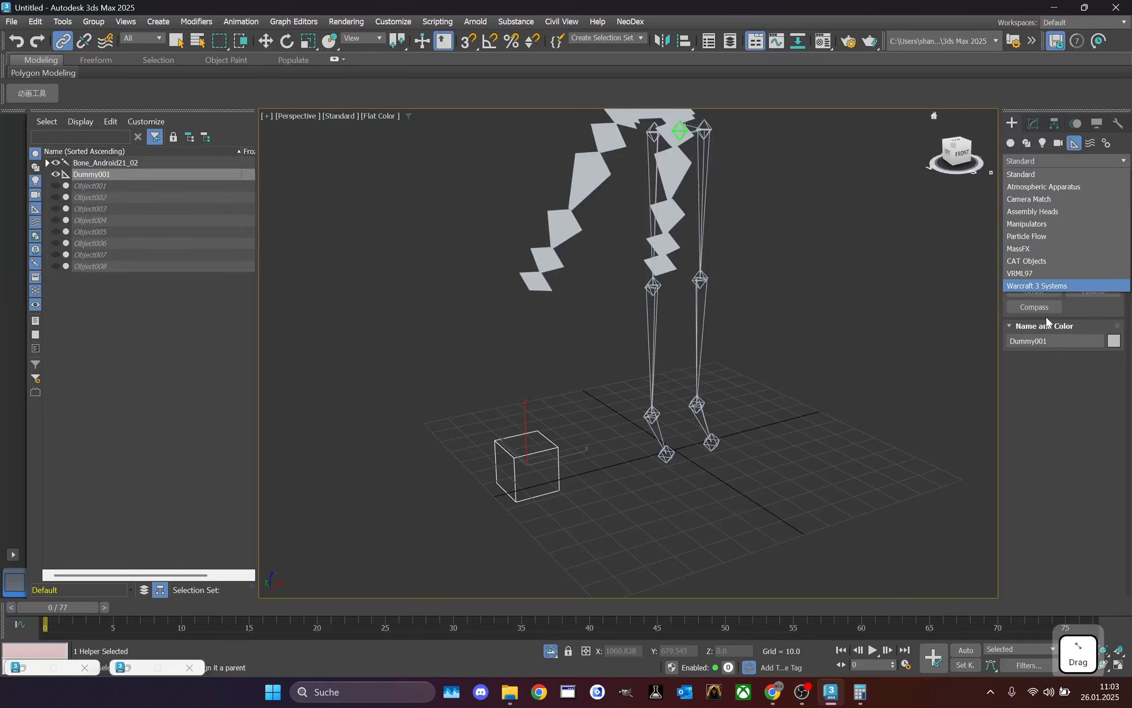
left_click(1020, 435)
- Examine the dummy's position relative to the legs and the cape bone chains from several angles
scroll(747, 406, "down", 1)
middle_click_drag(747, 407, 746, 395)
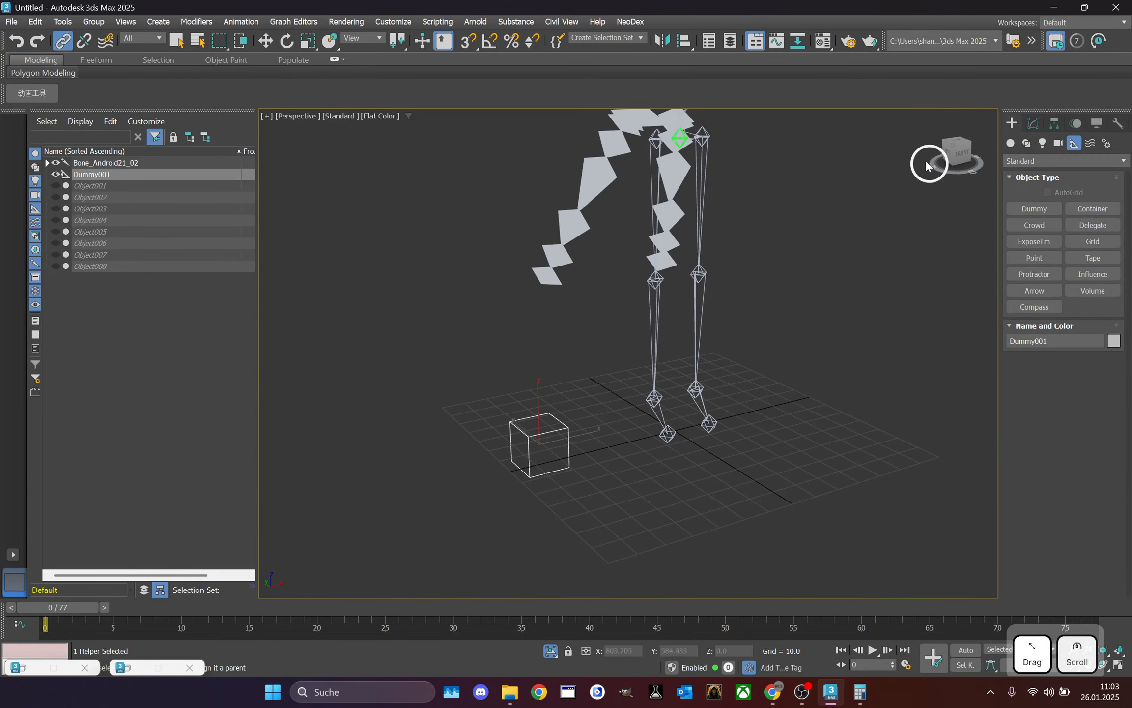
left_click_drag(953, 148, 946, 148)
scroll(539, 427, "down", 1)
middle_click_drag(539, 427, 538, 445)
scroll(567, 431, "up", 1)
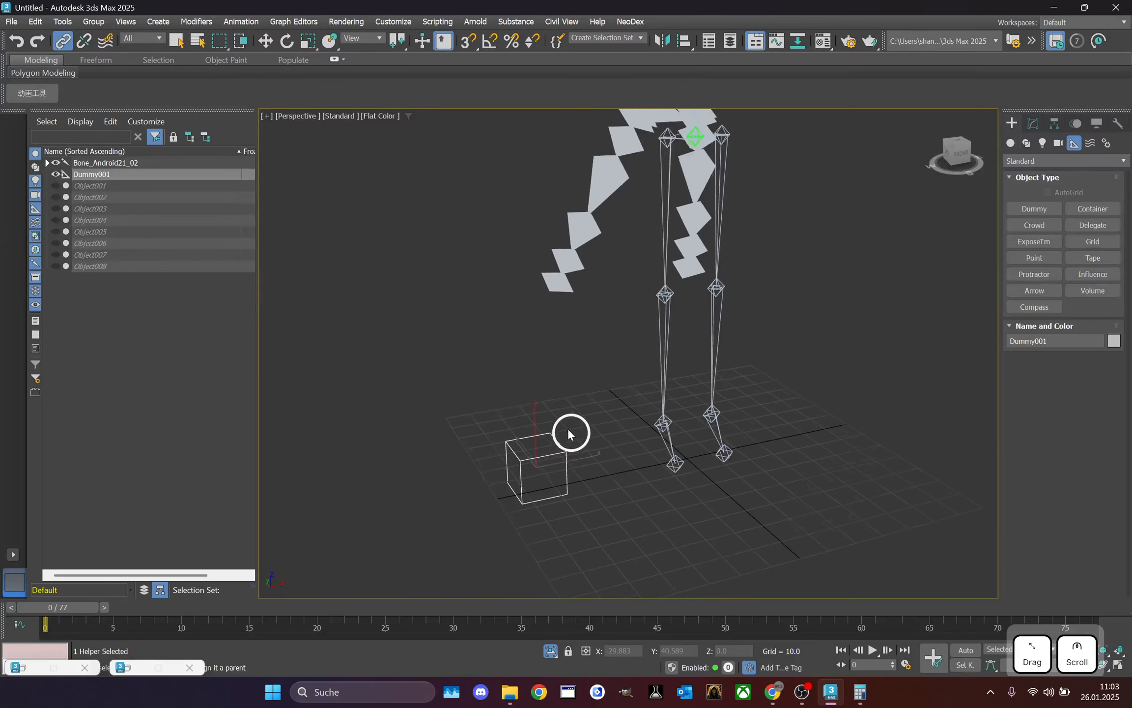
scroll(569, 429, "down", 2)
middle_click_drag(575, 404, 572, 426)
scroll(634, 261, "up", 1)
left_click_drag(939, 146, 300, 135)
scroll(543, 189, "up", 3)
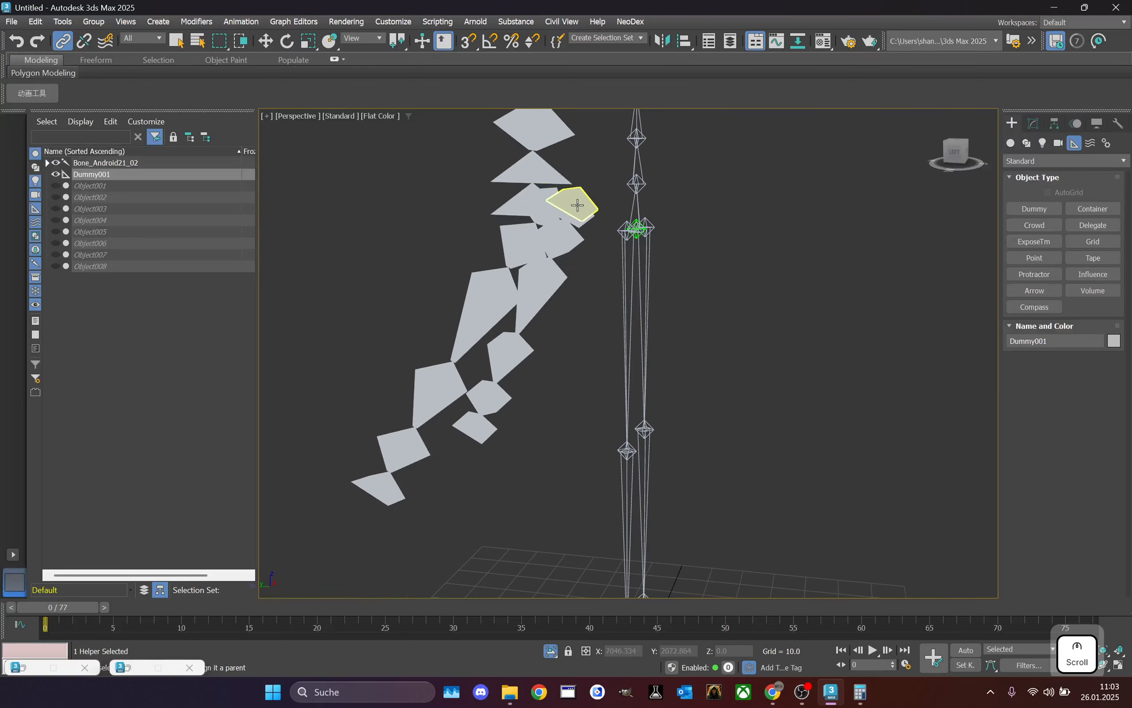
scroll(590, 206, "down", 2)
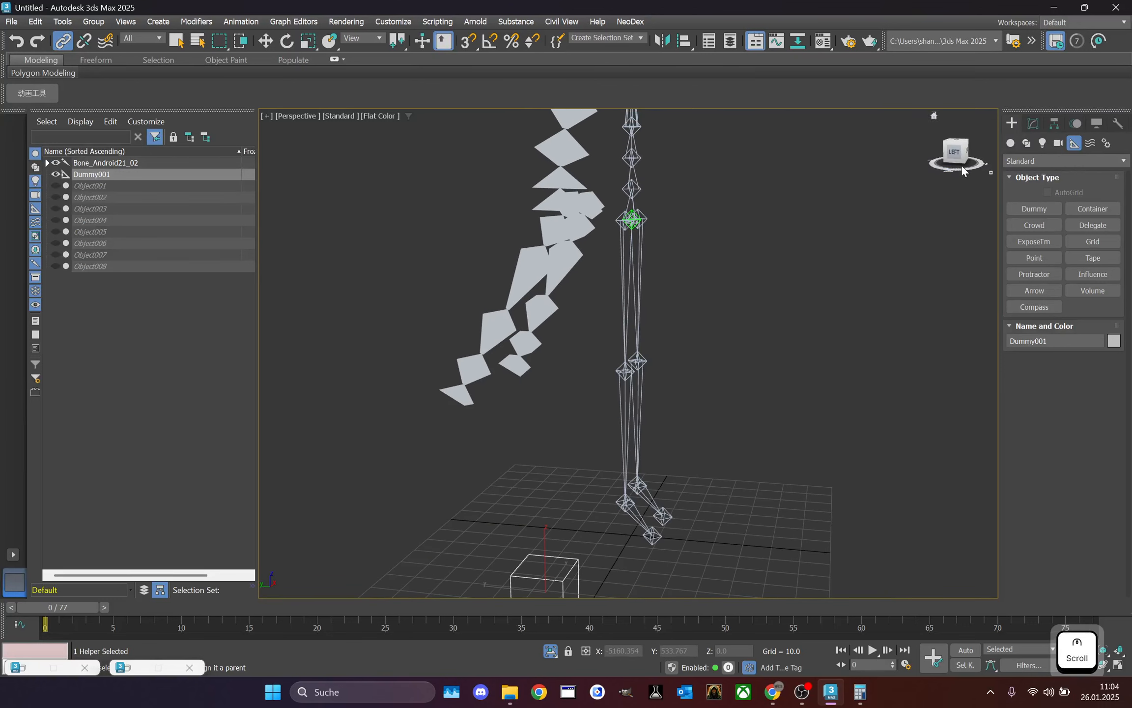
- Select the Cape Bone Left begin bone at the start of the left cape chain
left_click(708, 425)
left_click(536, 577)
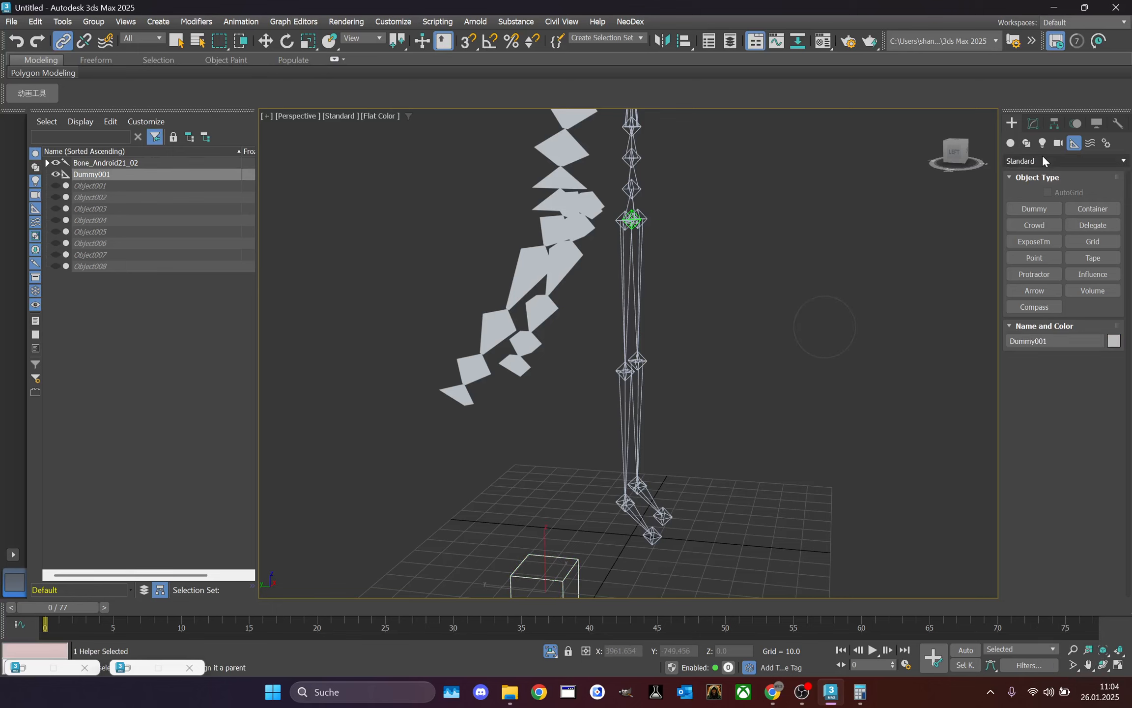
middle_click_drag(655, 292, 714, 267)
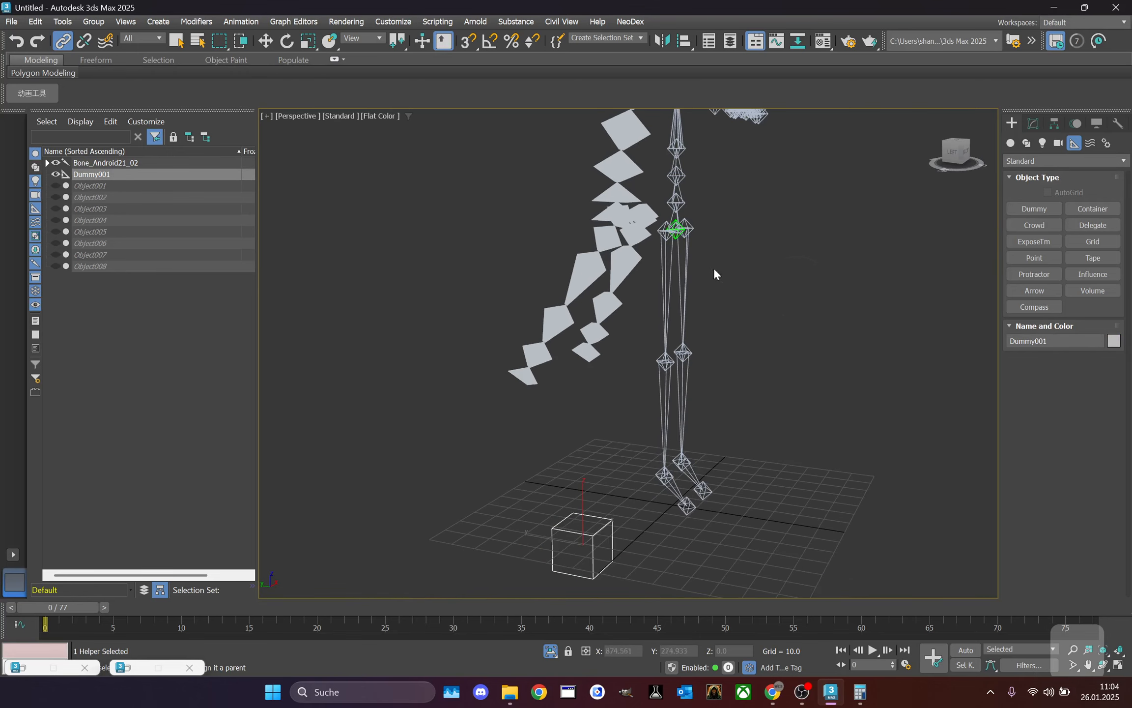
scroll(647, 221, "up", 1)
left_click(648, 221)
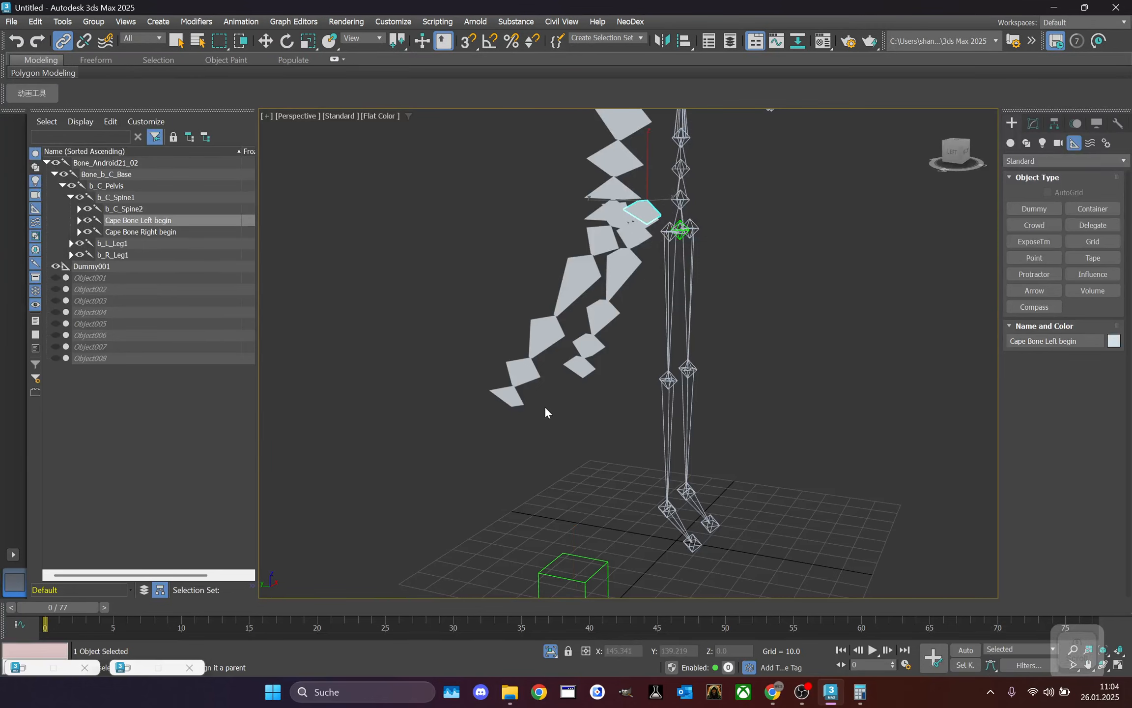
- Select the Dummy001 helper beside the skeleton and examine the tools in the NeoDex Manager, such as its Grid and Dummy Creator
middle_click_drag(583, 444, 580, 404)
left_click(576, 541)
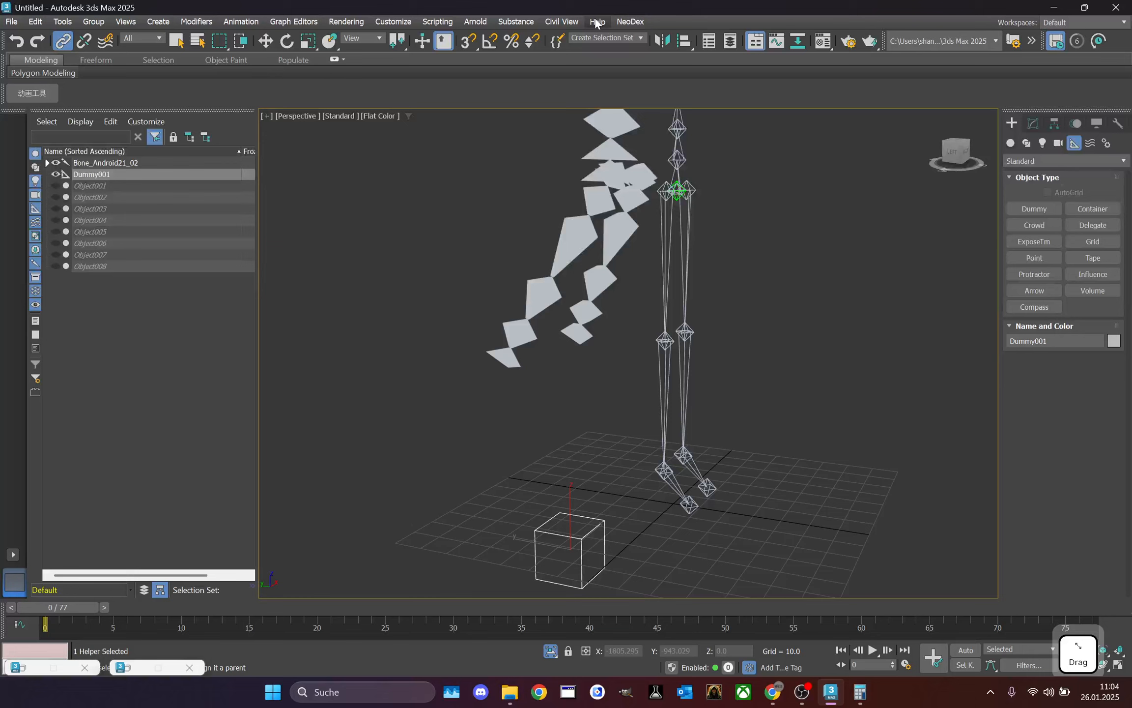
left_click(624, 21)
left_click(623, 74)
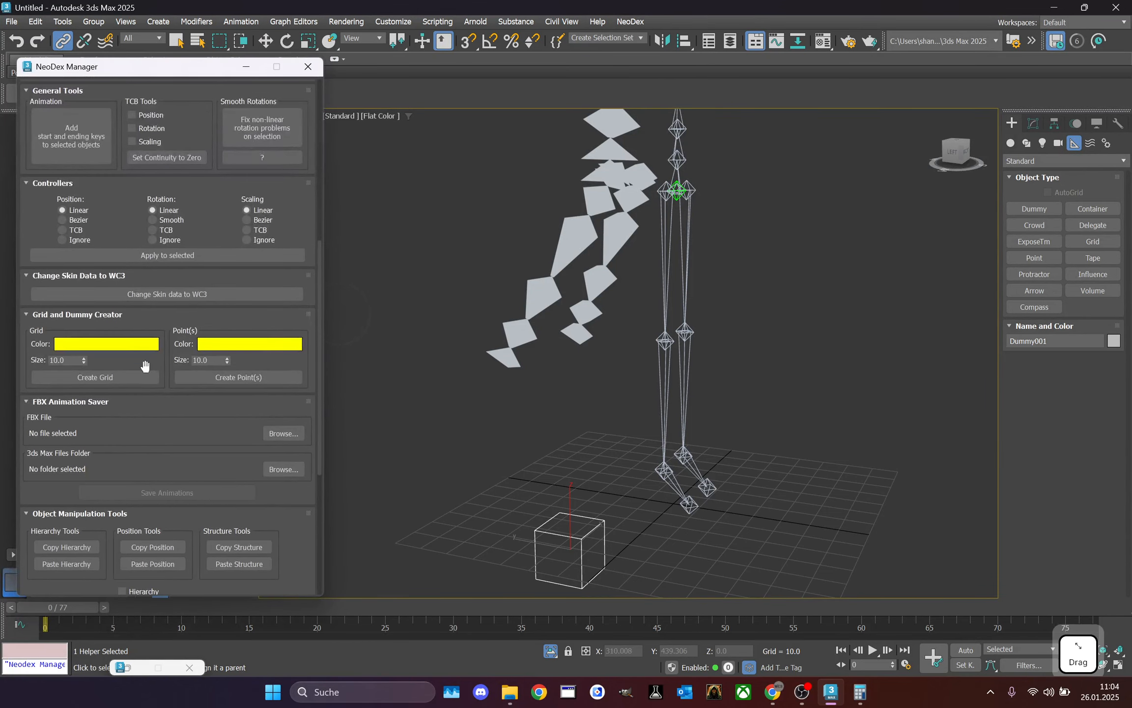
scroll(141, 390, "up", 3)
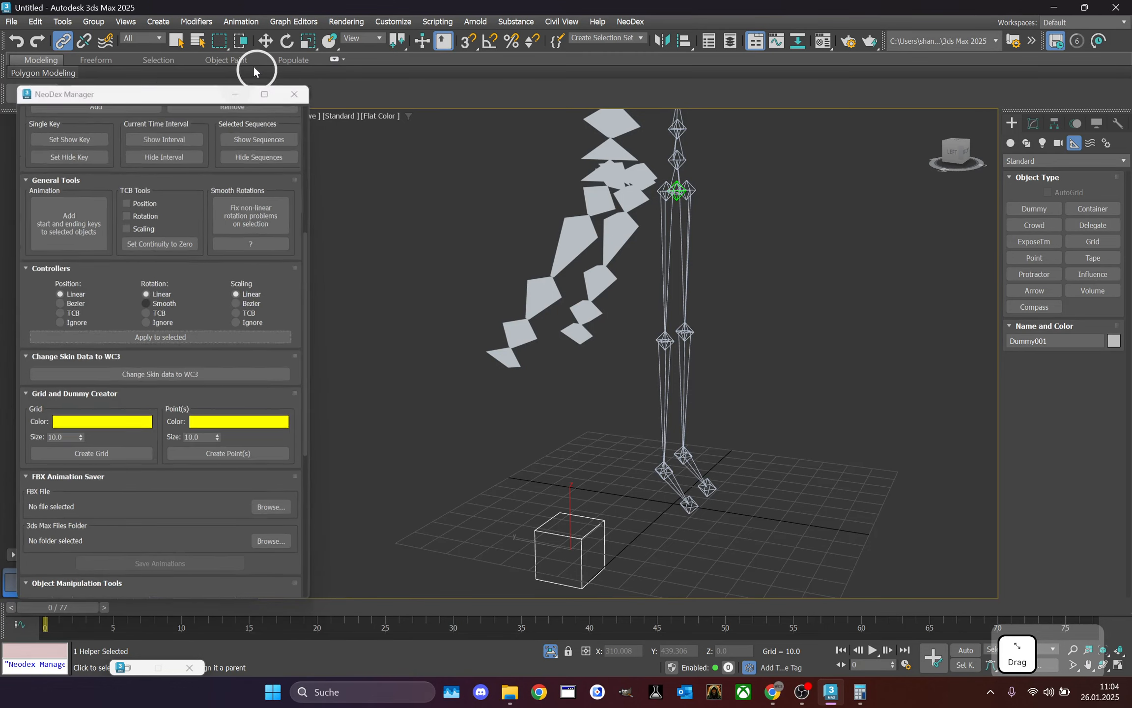
left_click(253, 68)
scroll(652, 304, "down", 2)
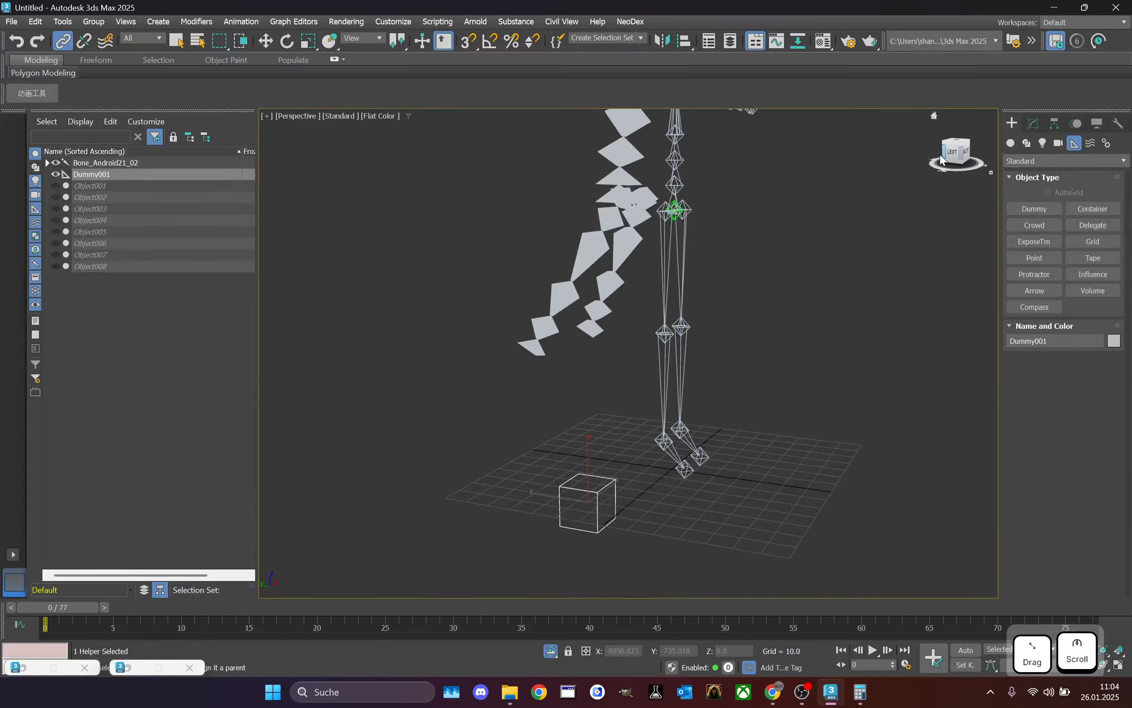
left_click_drag(942, 156, 956, 150)
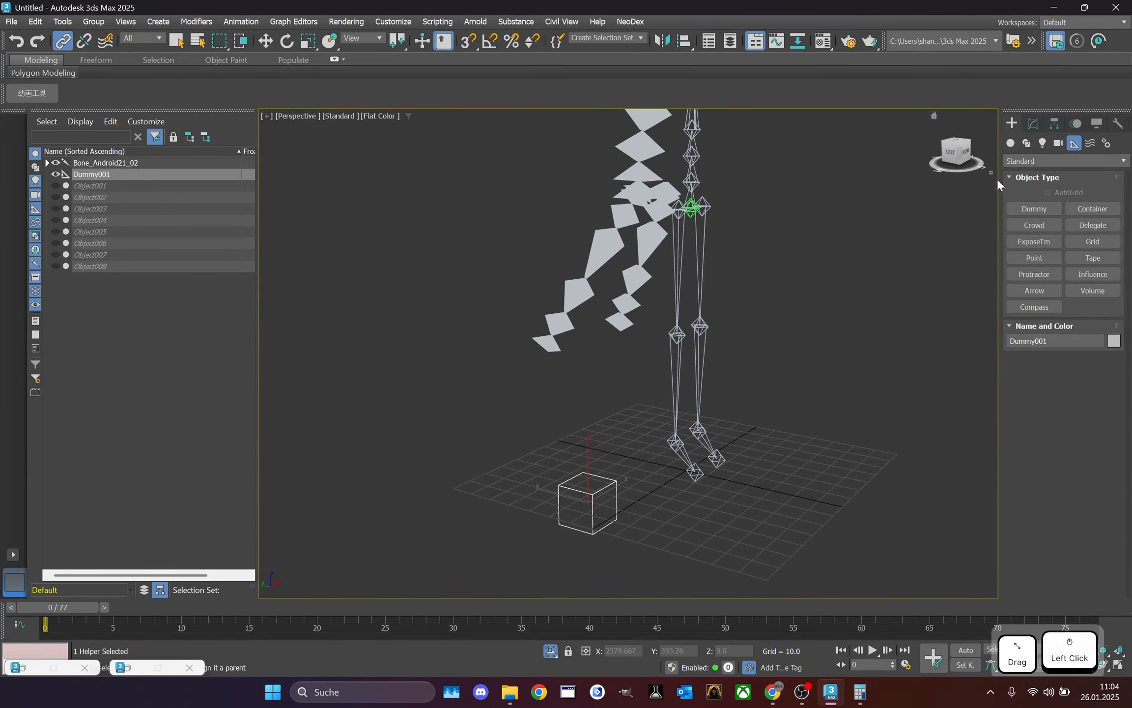
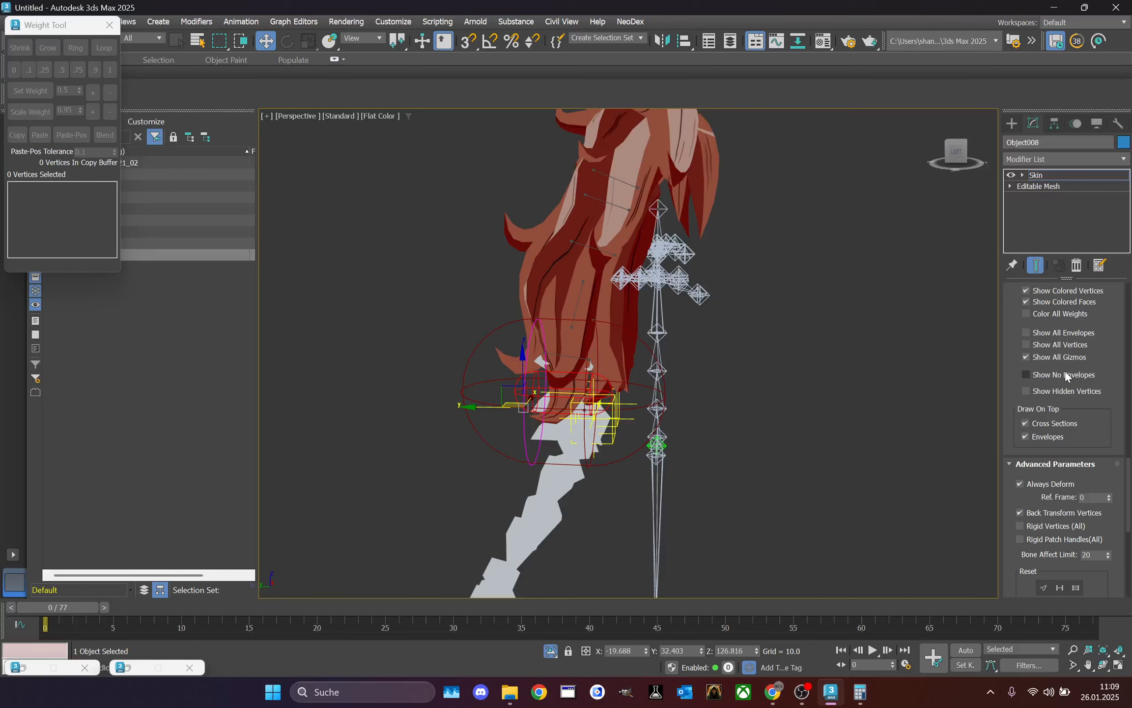
- Turn on Show No Envelopes in Object008's Skin modifier and leave its envelope editing
left_click(1063, 376)
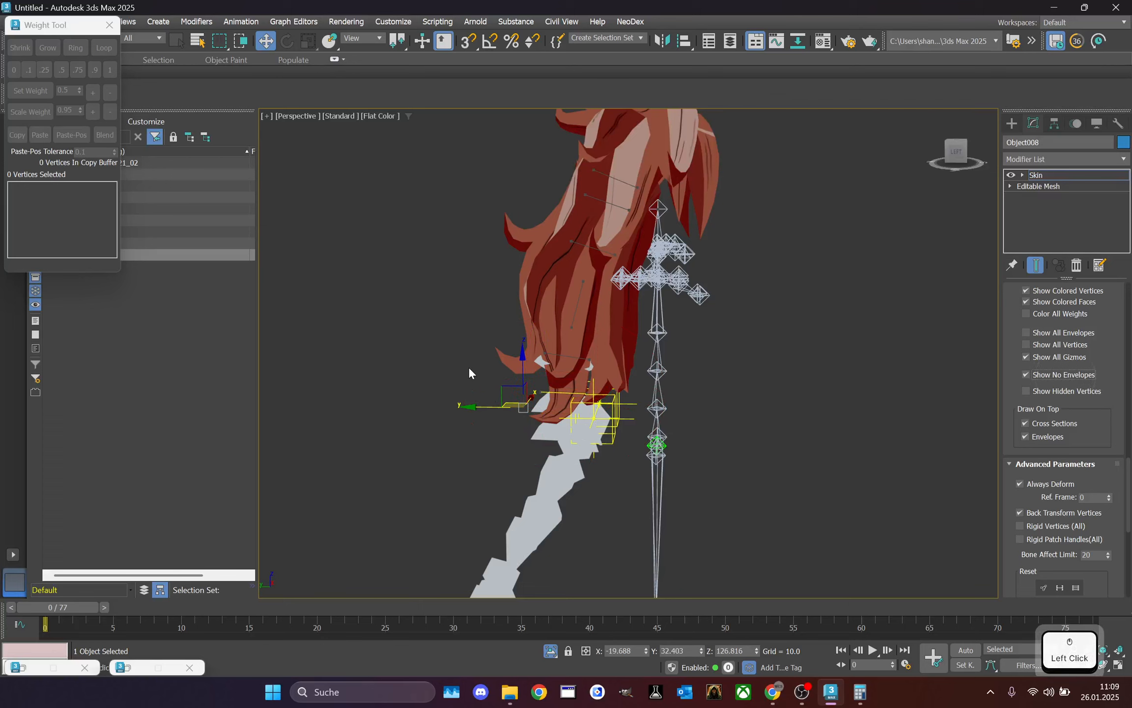
left_click(956, 152)
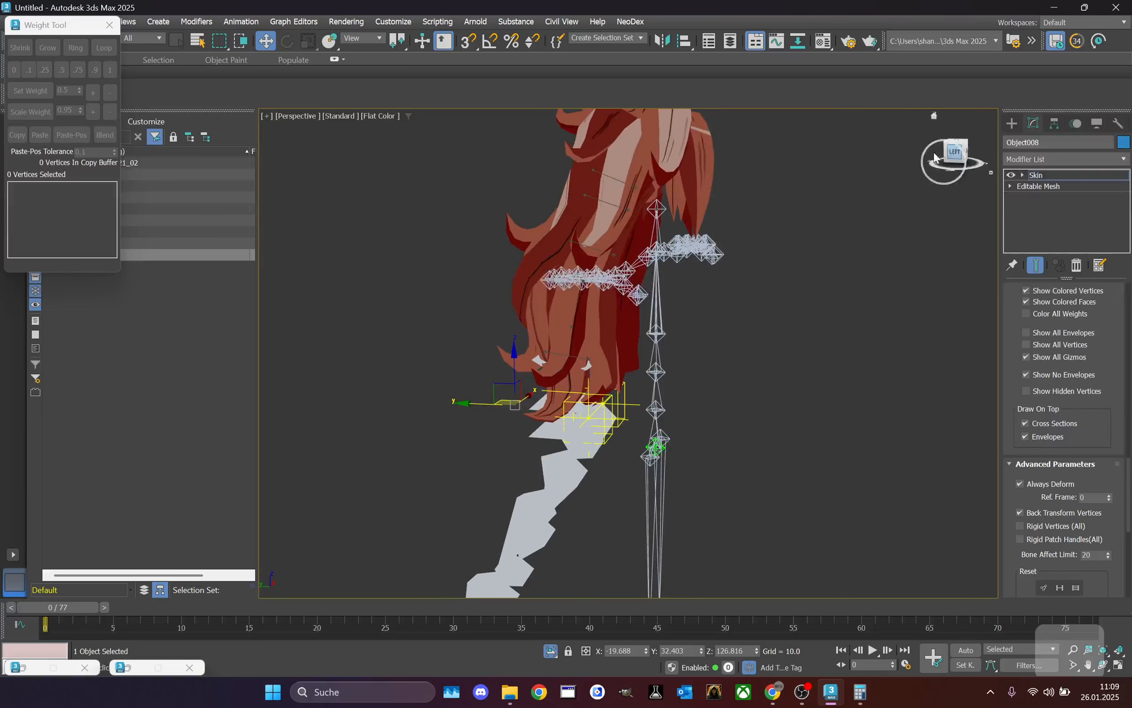
left_click_drag(41, 31, 309, 64)
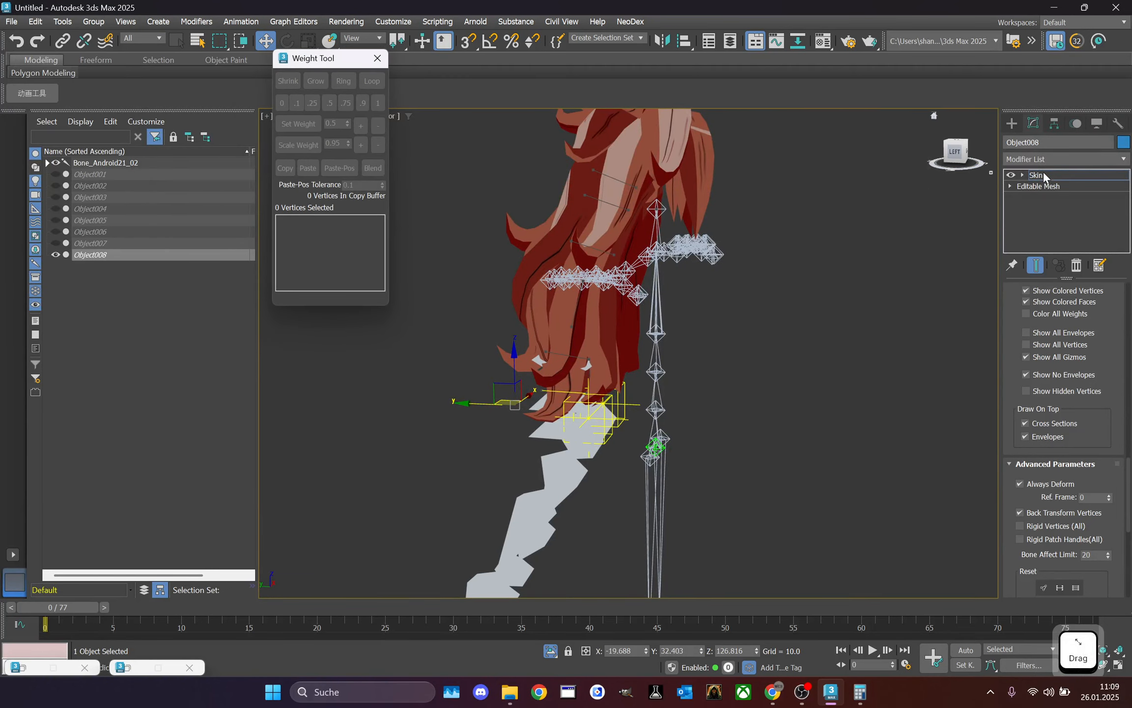
left_click(1041, 174)
- Unhide and select Object001, and turn on Show No Envelopes in its Skin modifier
left_click(55, 174)
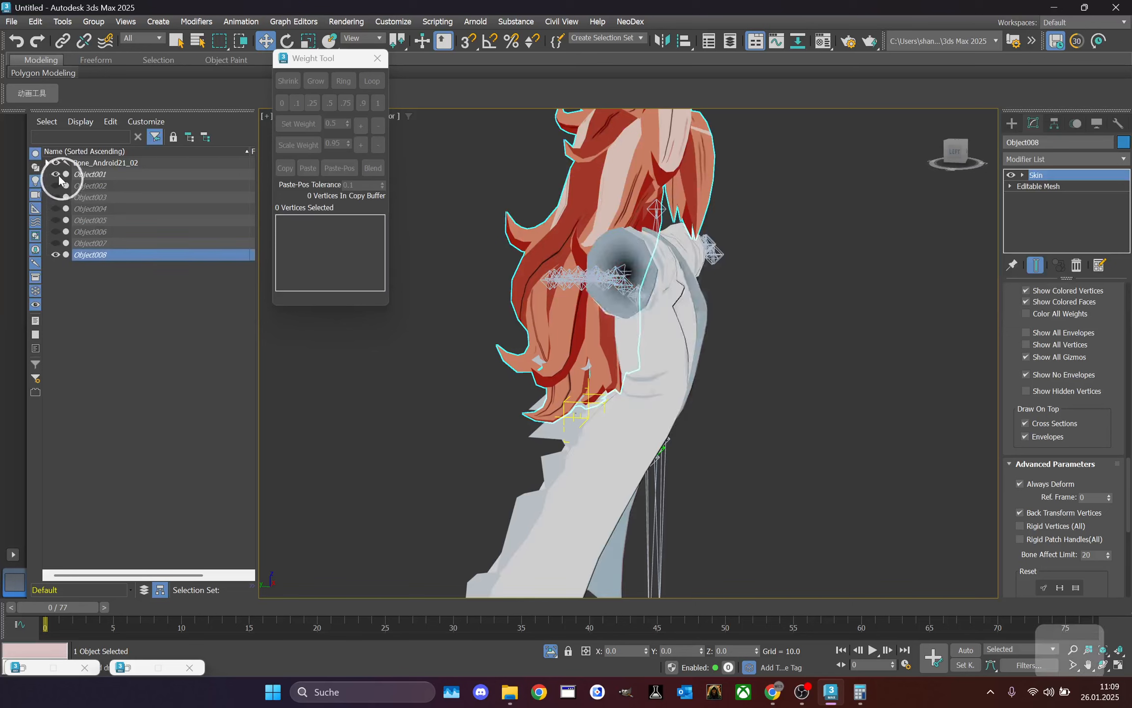
left_click(153, 177)
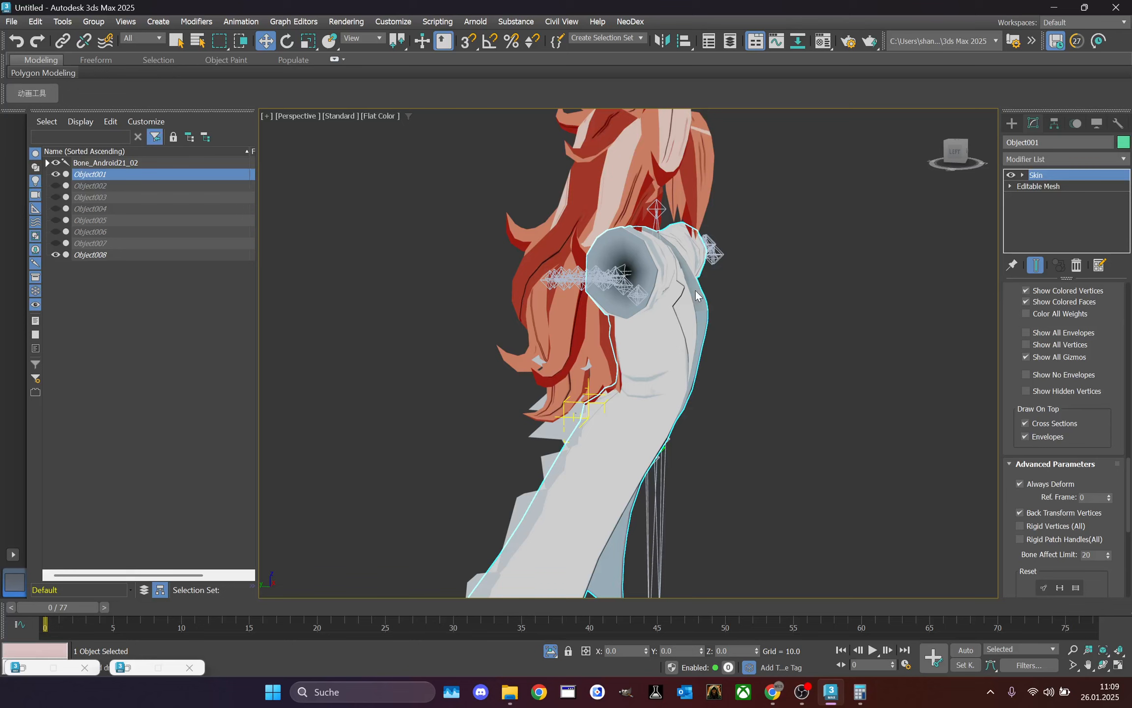
left_click(1035, 375)
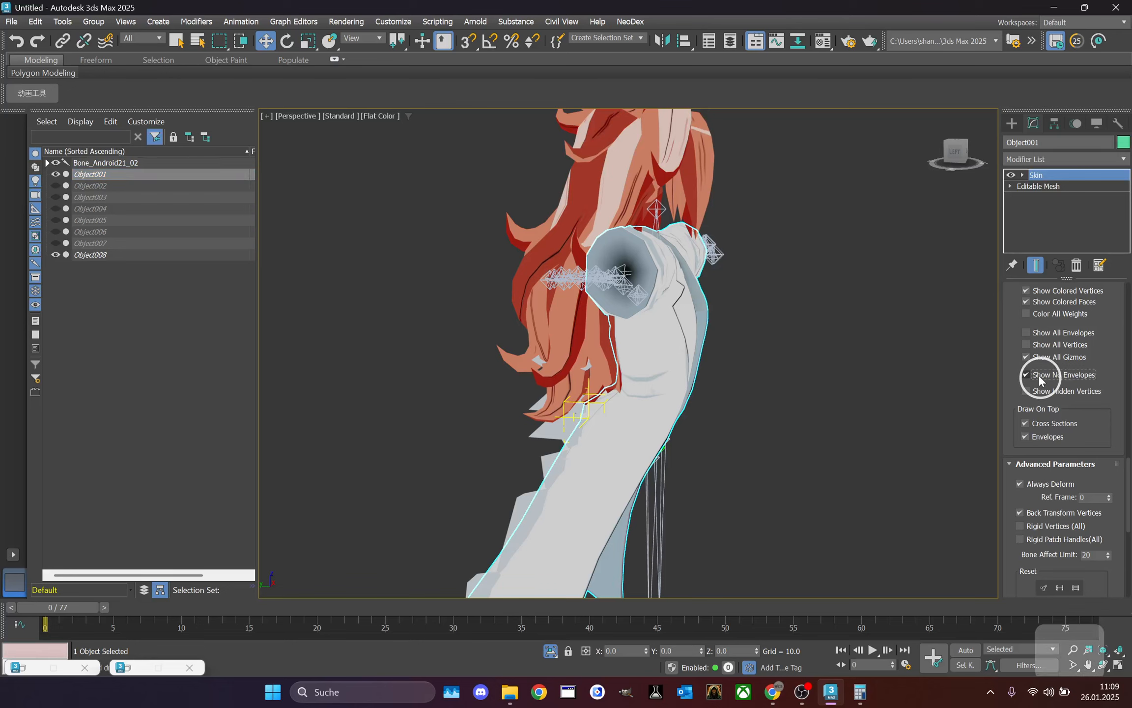
- Start envelope editing on Object001's Skin modifier and open the Weight Tool clear of the object list
left_click_drag(1126, 478, 1128, 414)
left_click(1040, 310)
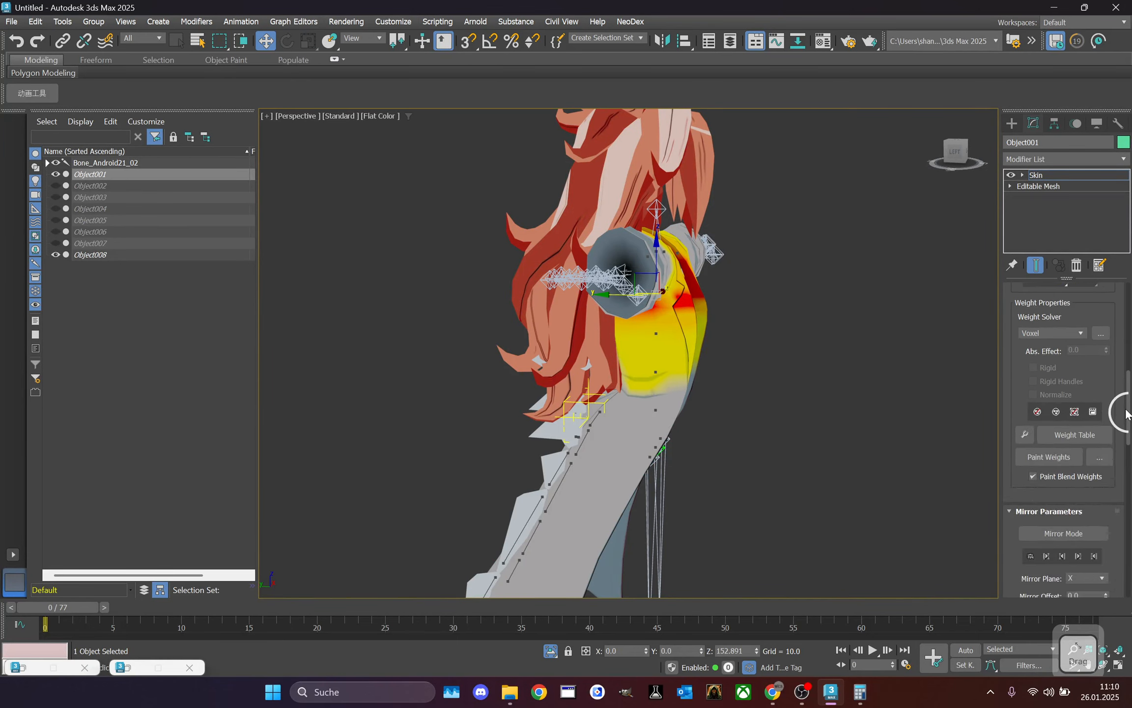
left_click(1028, 432)
scroll(742, 388, "down", 2)
middle_click_drag(742, 388, 720, 285)
left_click_drag(978, 167, 1019, 168)
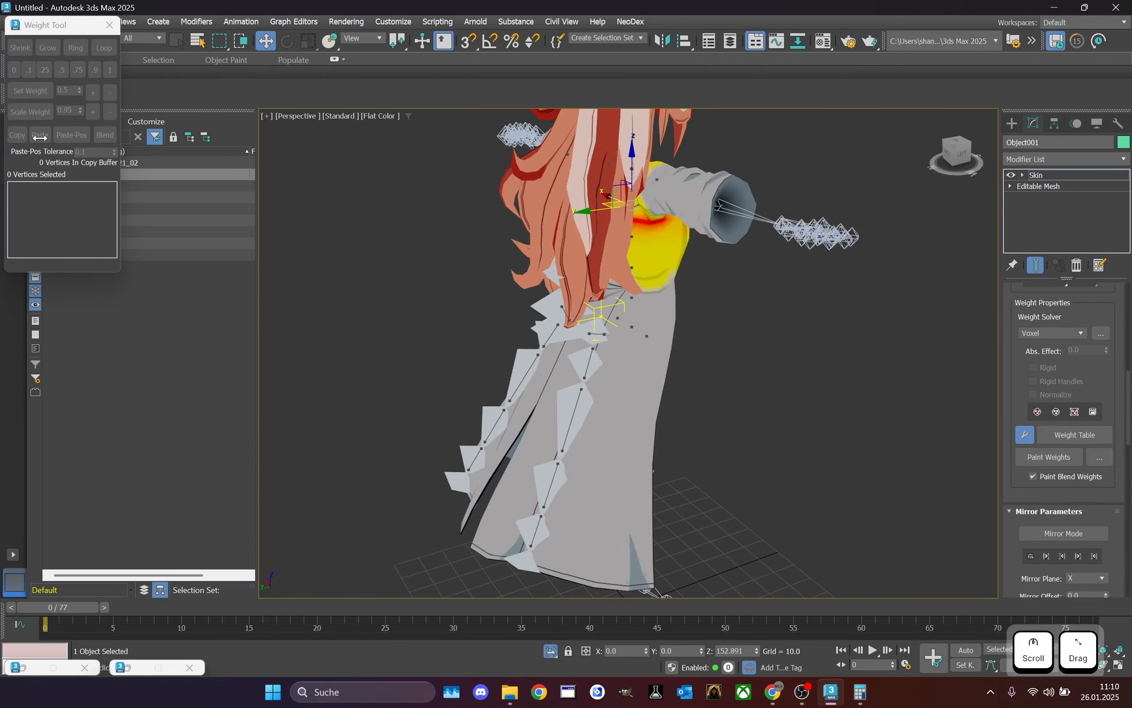
left_click_drag(43, 30, 267, 84)
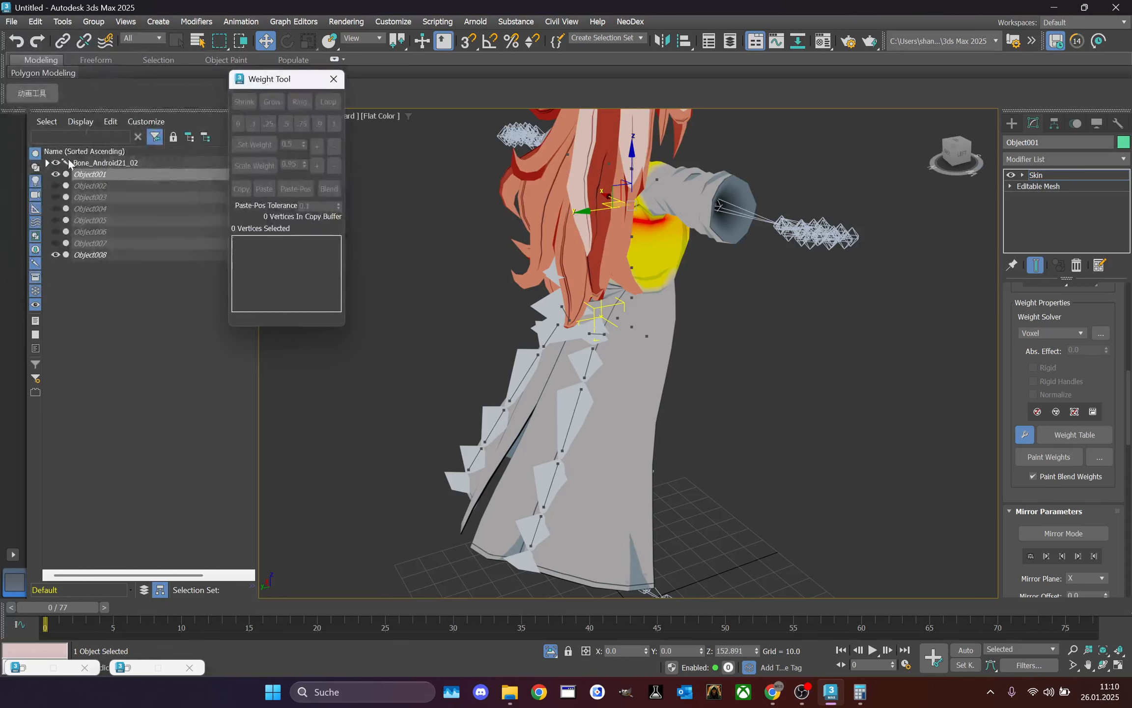
- Hide Object008 and bring the back of Object001 with the cape bones into close view
left_click(56, 255)
left_click_drag(958, 151, 922, 141)
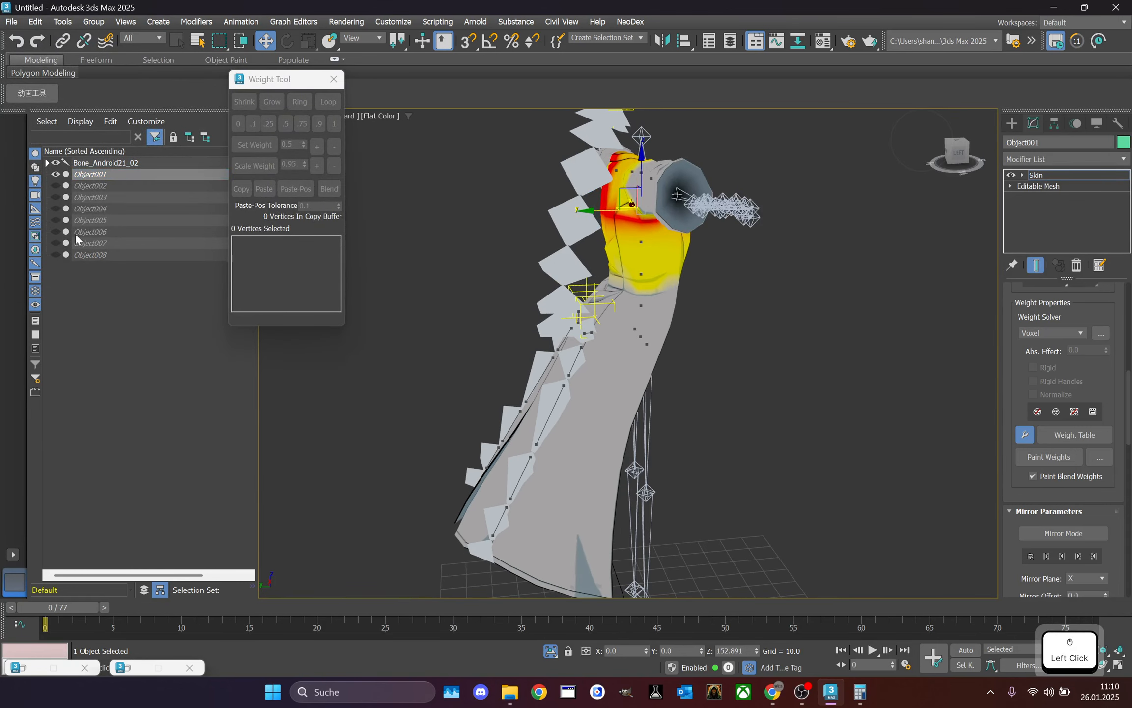
left_click(55, 255)
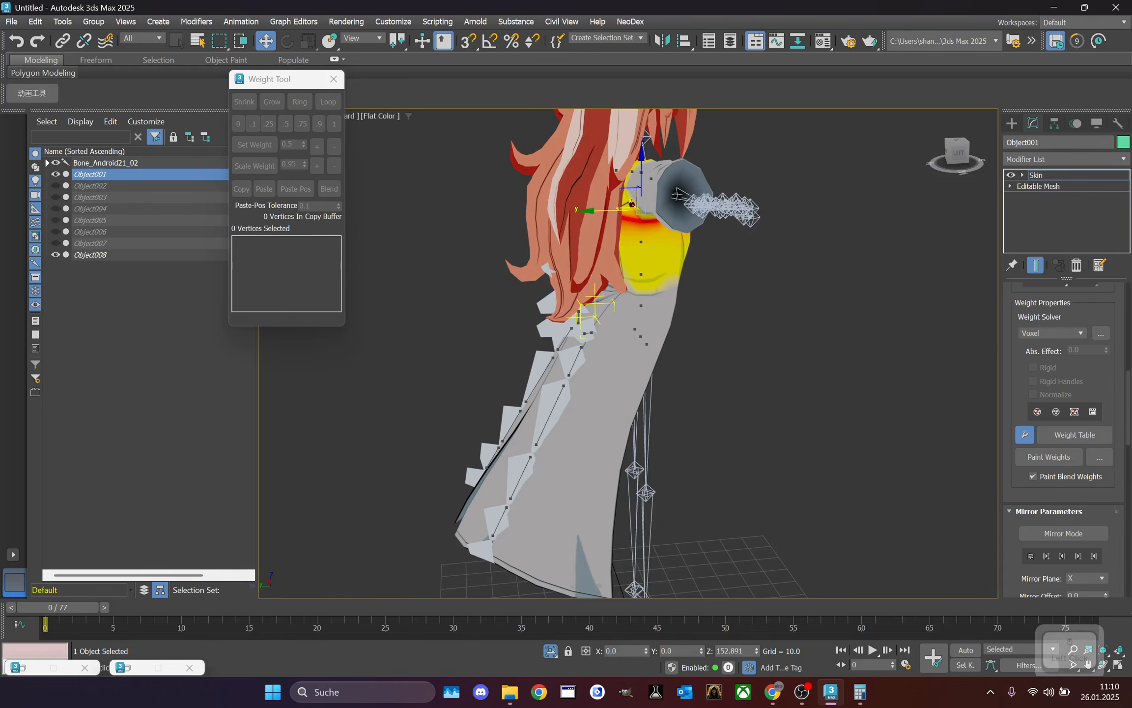
left_click(56, 254)
left_click_drag(957, 152, 1028, 156)
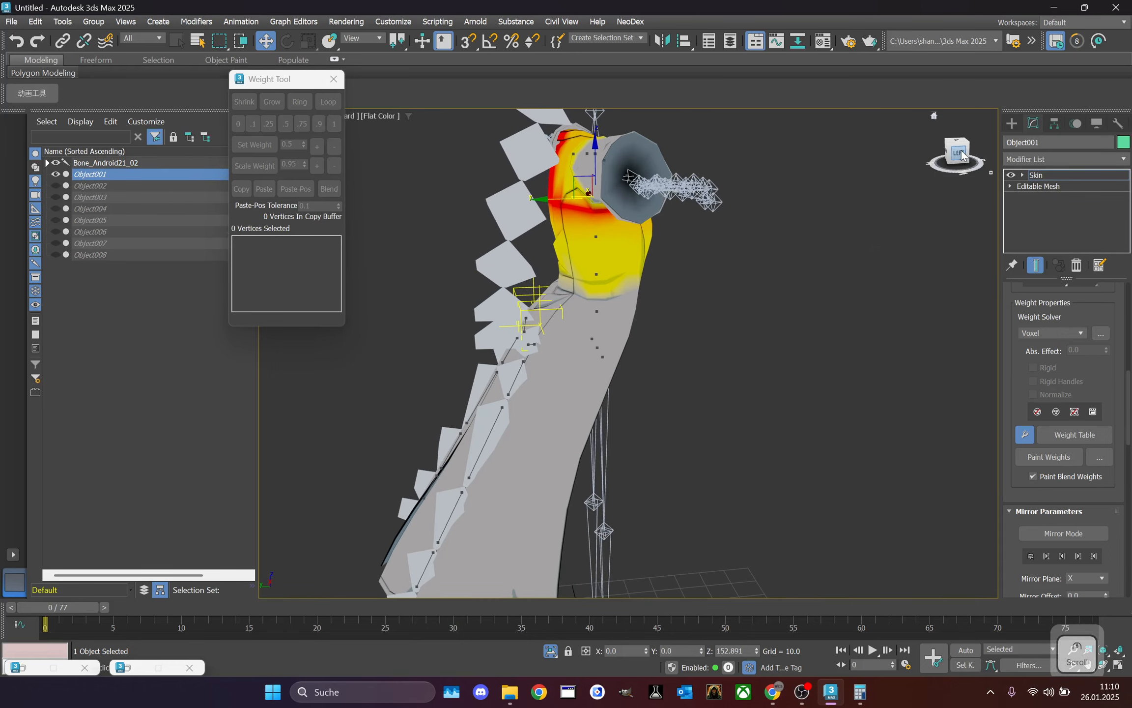
scroll(305, 159, "up", 3)
middle_click_drag(304, 160, 715, 278, "alt")
scroll(715, 278, "up", 3)
middle_click_drag(550, 301, 606, 329)
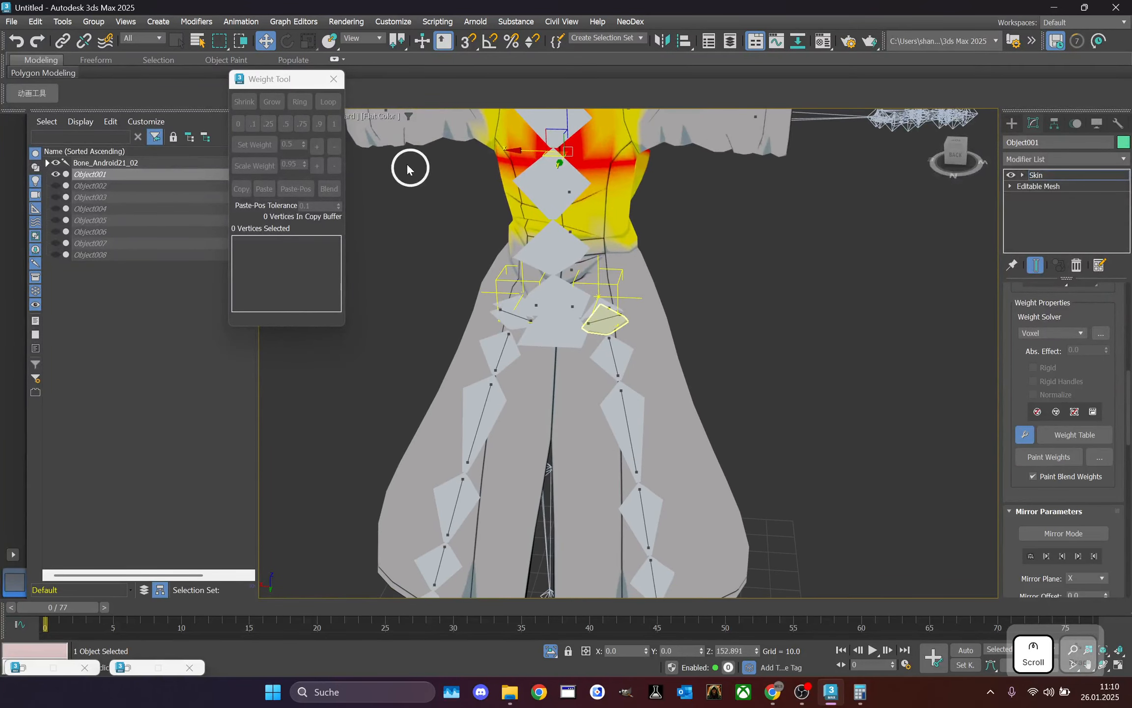
- Leave envelope editing, pick a hair bone on the back and select all similar hair and cape bones
left_click(1078, 179)
left_click(784, 270)
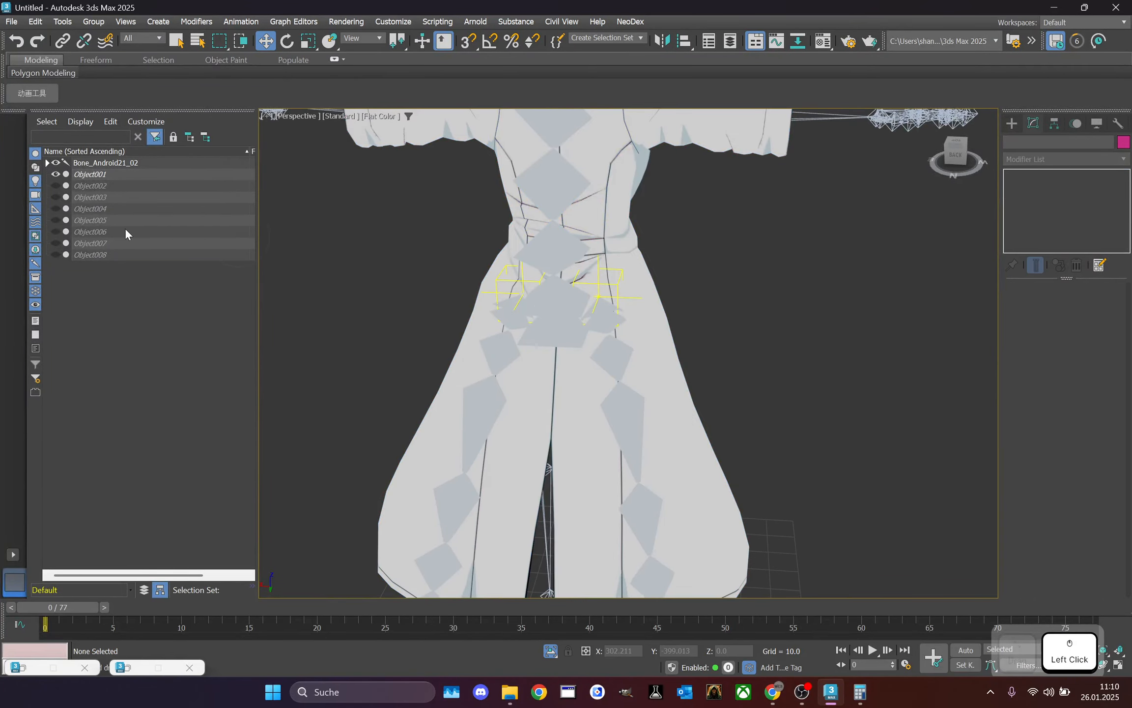
left_click(551, 181)
scroll(885, 280, "down", 4)
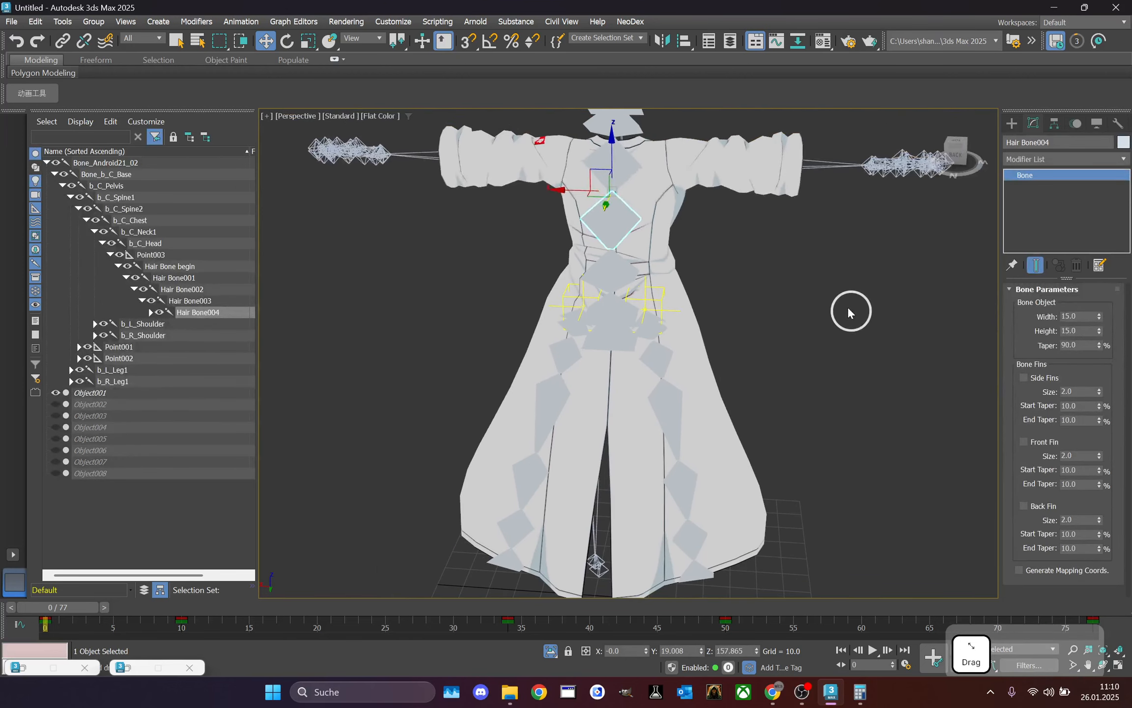
right_click(848, 306)
left_click(884, 369)
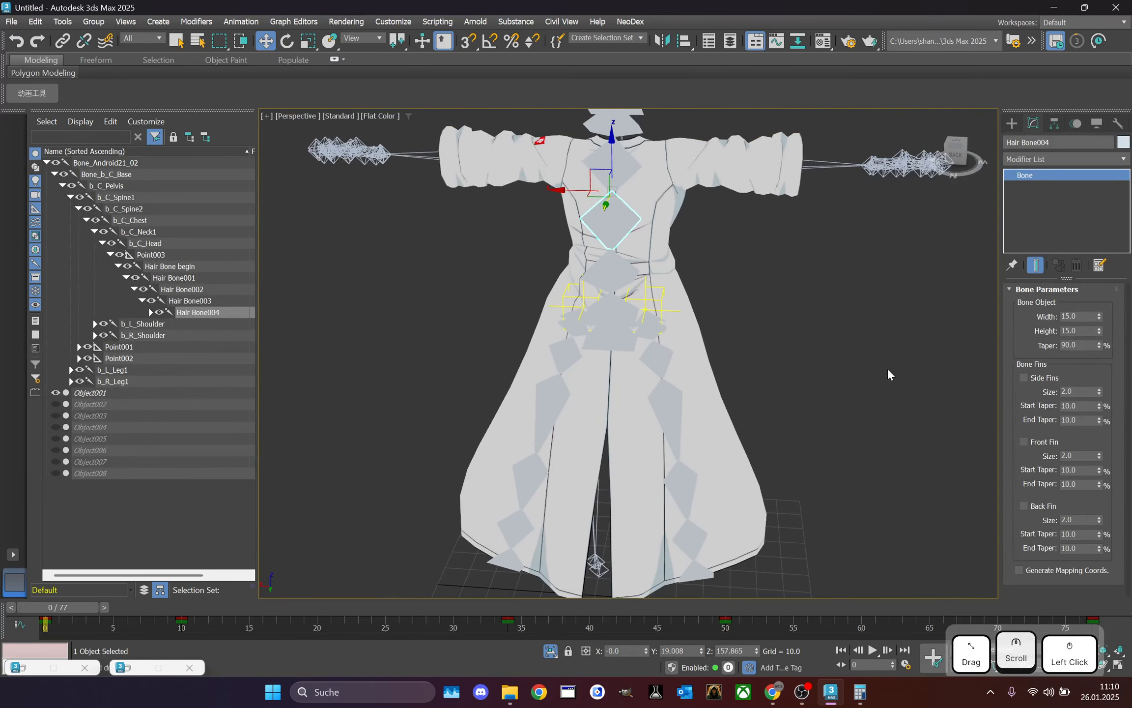
- Turn on Display as Box in the object properties of the selected hair and cape bones, and clear the selection
right_click(826, 347)
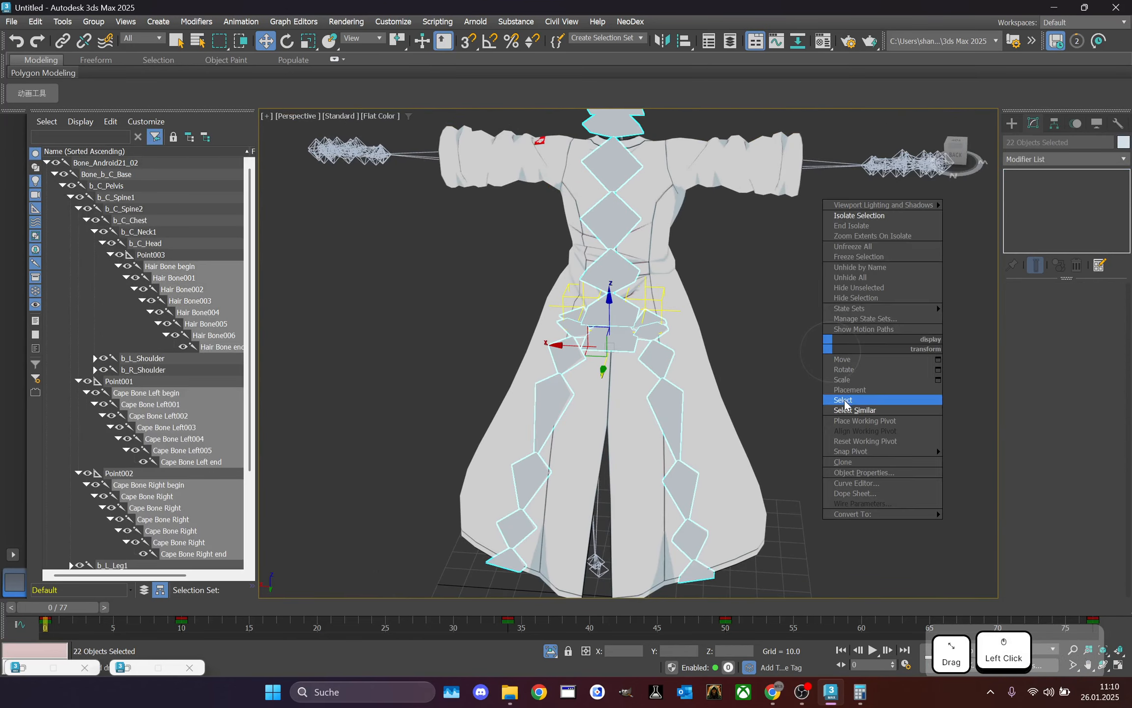
left_click(865, 472)
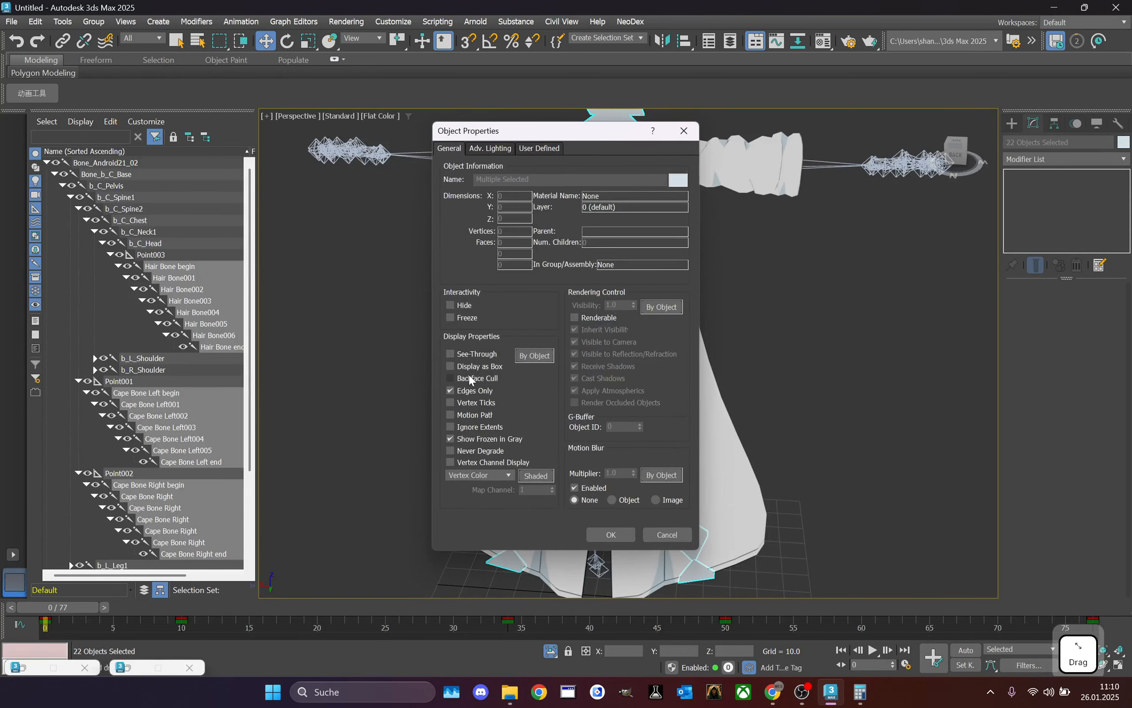
left_click(610, 536)
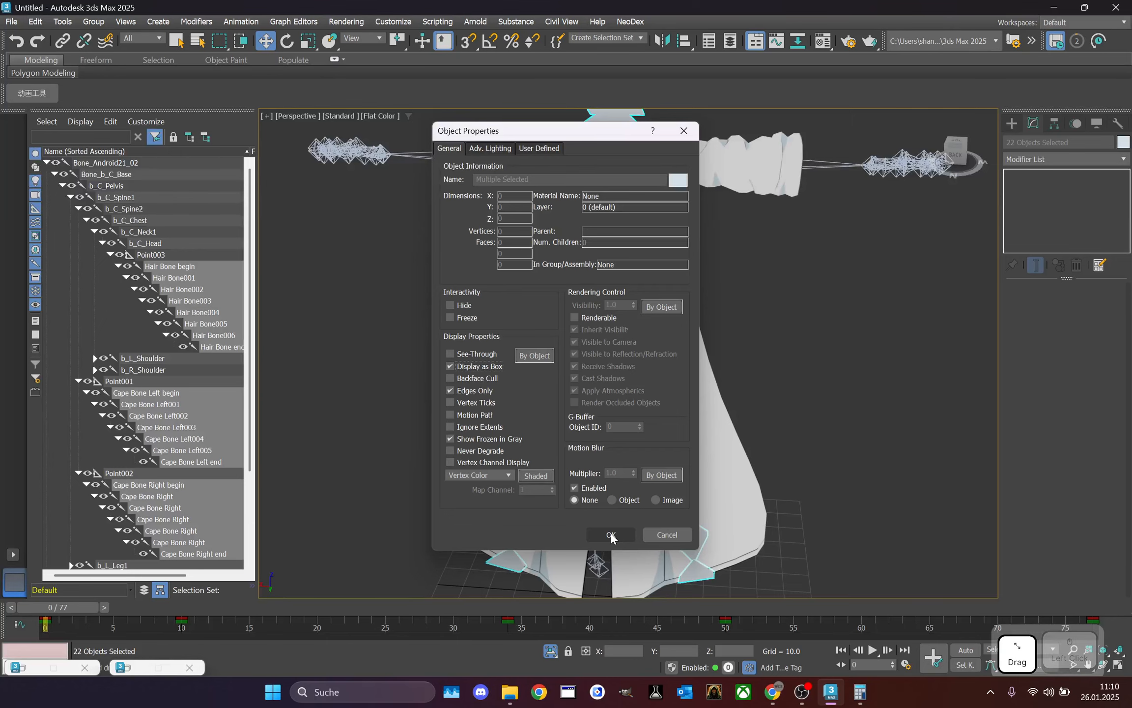
left_click(618, 534)
left_click(907, 368)
middle_click_drag(906, 370, 897, 277)
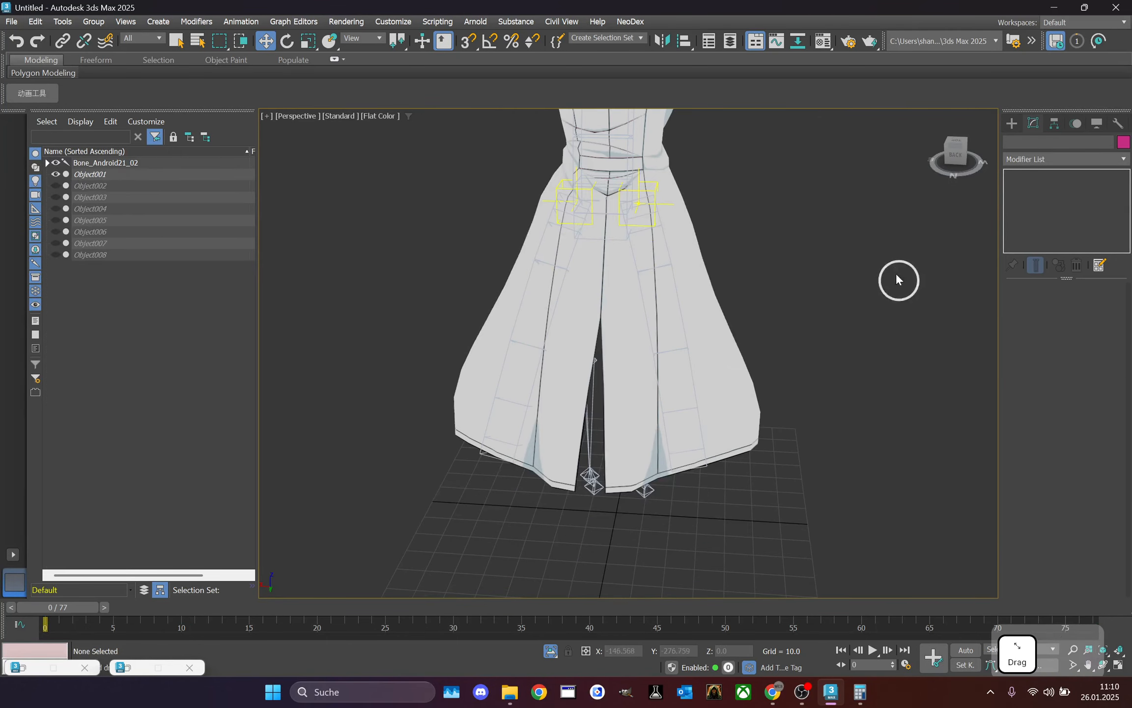
- Turn on Edged Faces for the Perspective viewport and switch its display to Wireframe Override
scroll(647, 246, "up", 4)
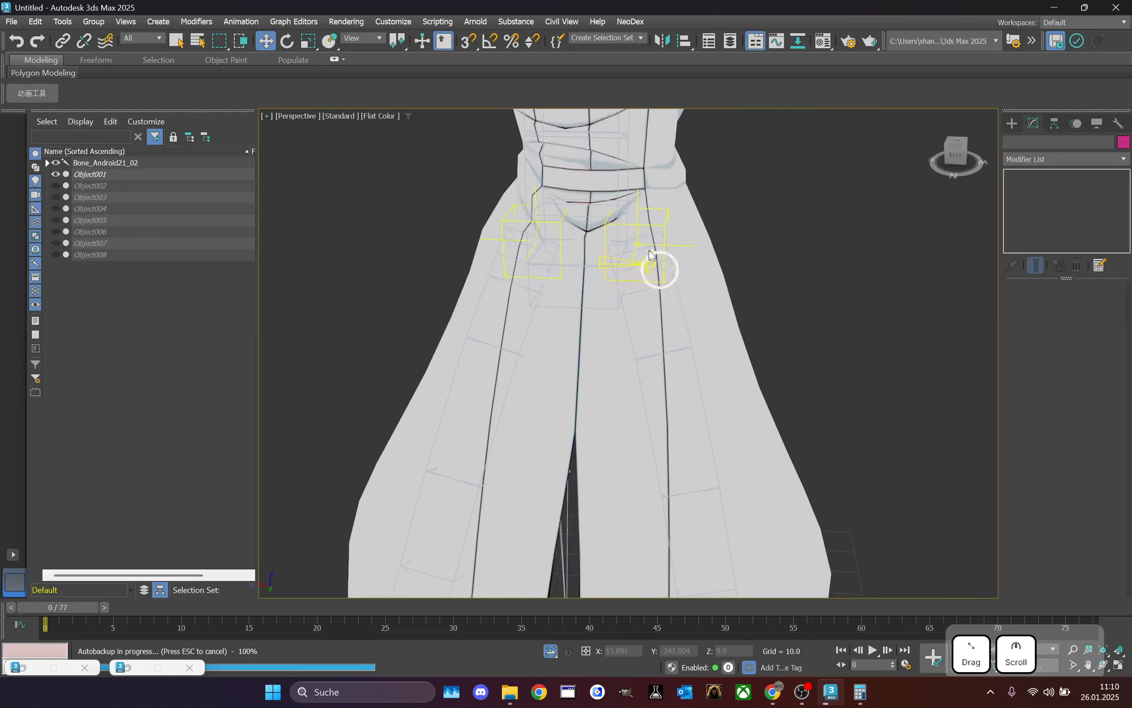
scroll(375, 186, "down", 1)
left_click(374, 129)
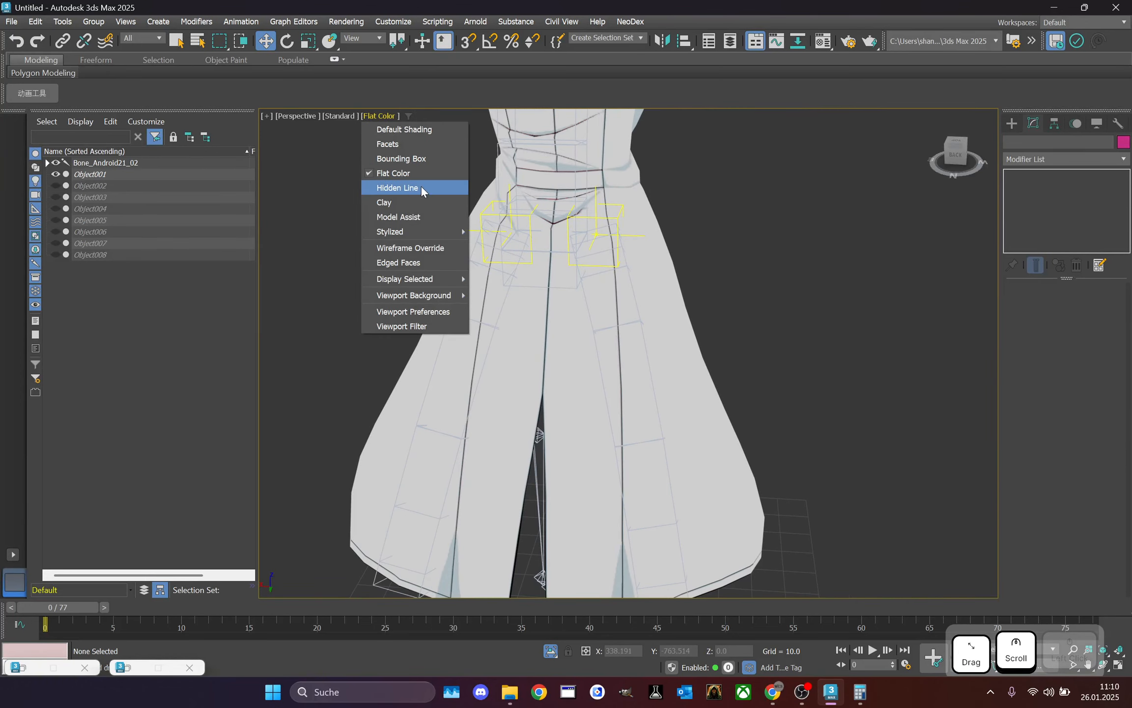
left_click(414, 267)
scroll(560, 305, "up", 2)
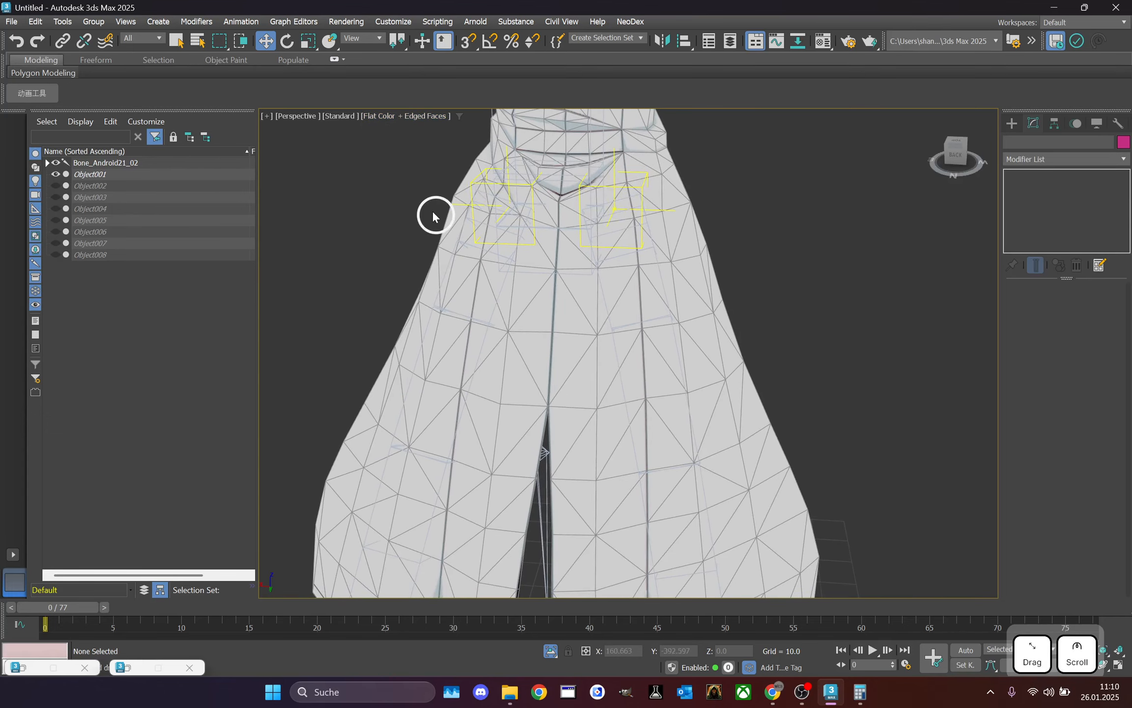
left_click(419, 118)
left_click(432, 247)
scroll(629, 290, "up", 3)
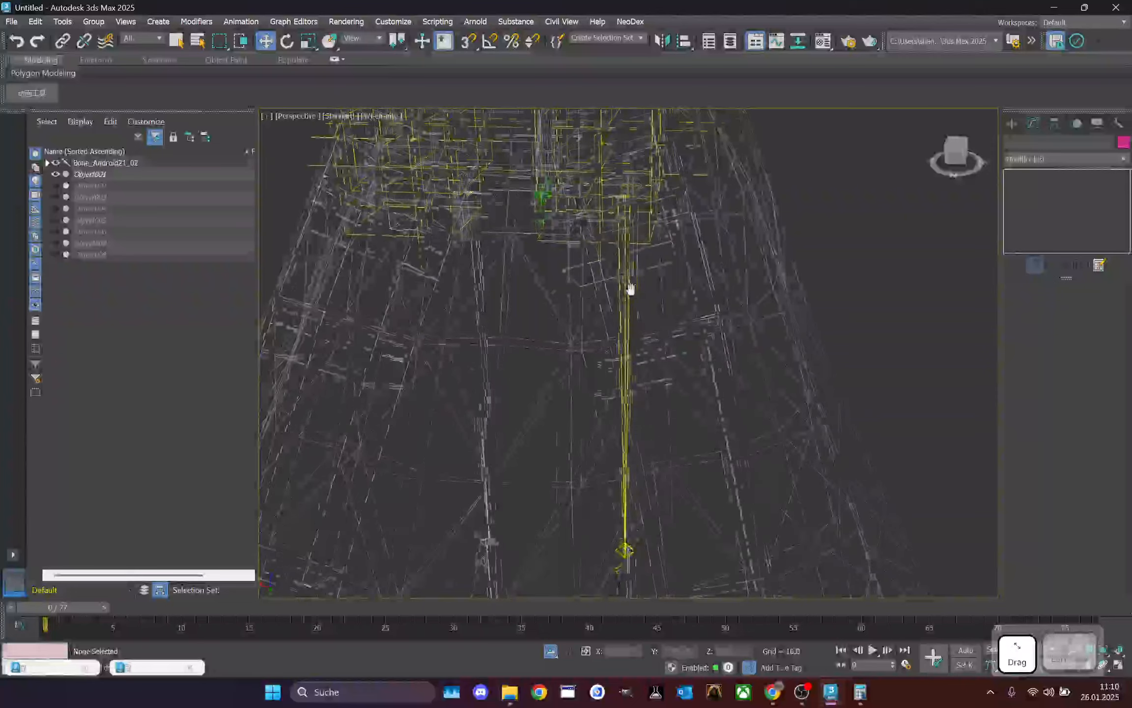
middle_click_drag(629, 289, 634, 304)
scroll(634, 305, "down", 3)
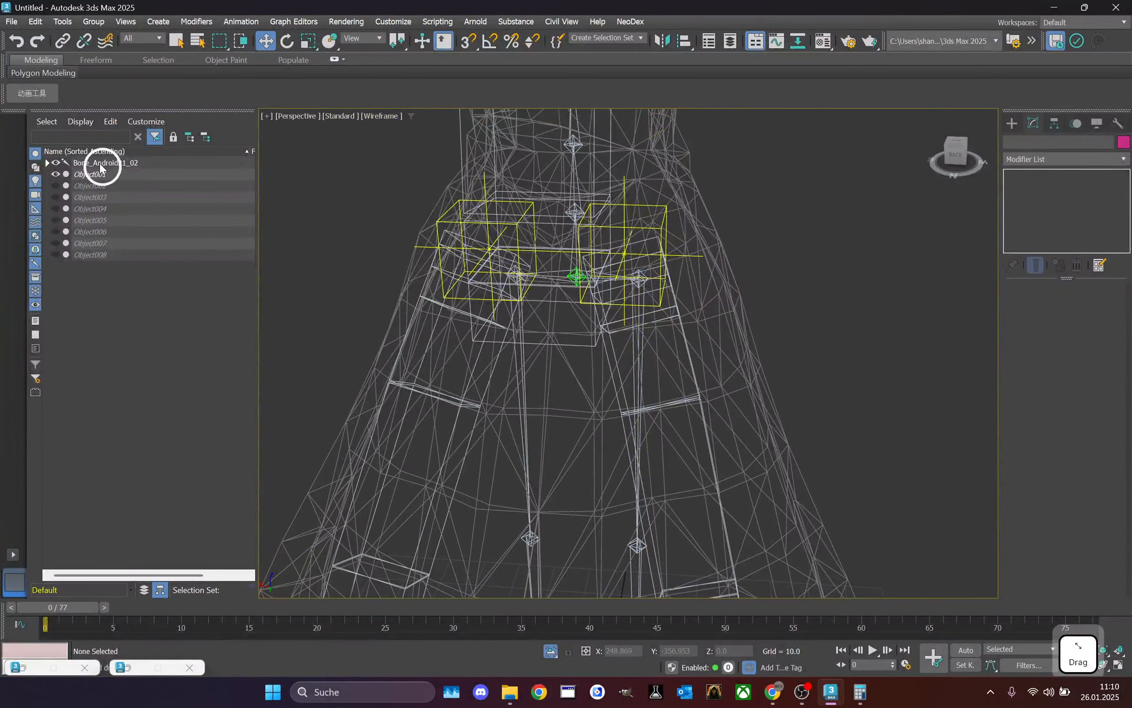
- Select the whole Bone_Android21_02 hierarchy and hide it so only Object001's wireframe remains in view
double_click(100, 164)
left_click(57, 162)
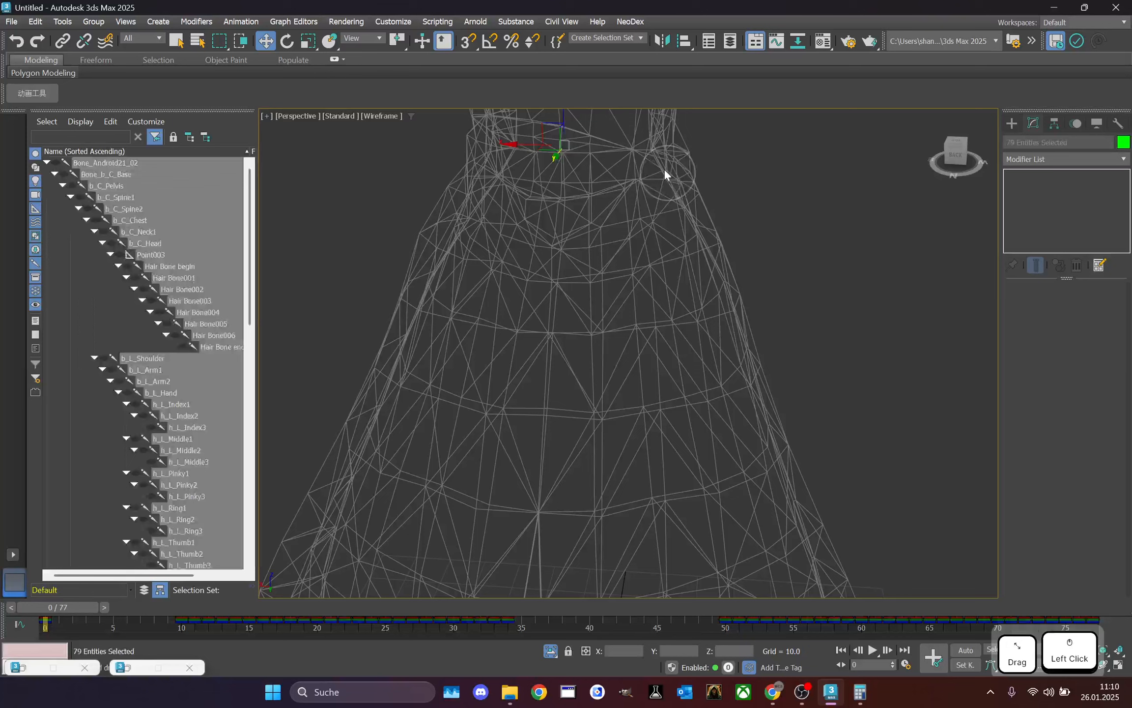
scroll(664, 169, "down", 3)
mouse_move(946, 167)
left_mouse_down()
mouse_move(931, 166)
mouse_move(949, 167)
left_mouse_up()
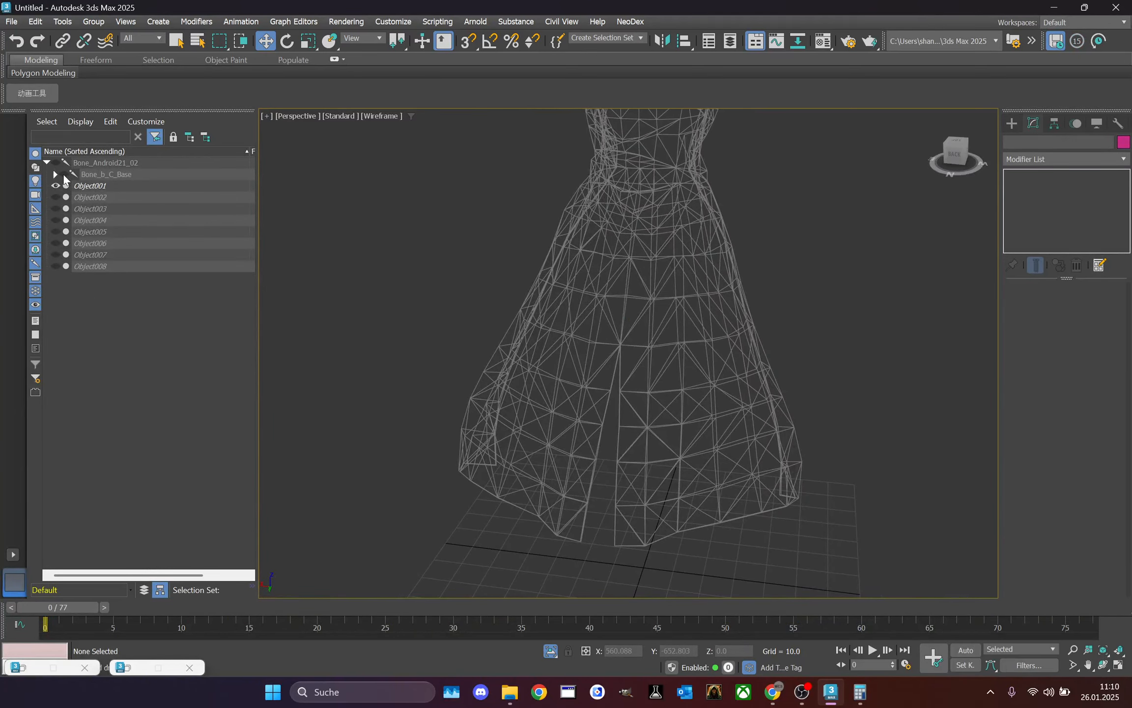
- Expand the bone hierarchy down to b_C_Spine1 and unhide the Point001 and Point002 branches with their left and right cape bones
left_click(54, 174)
left_click(62, 185)
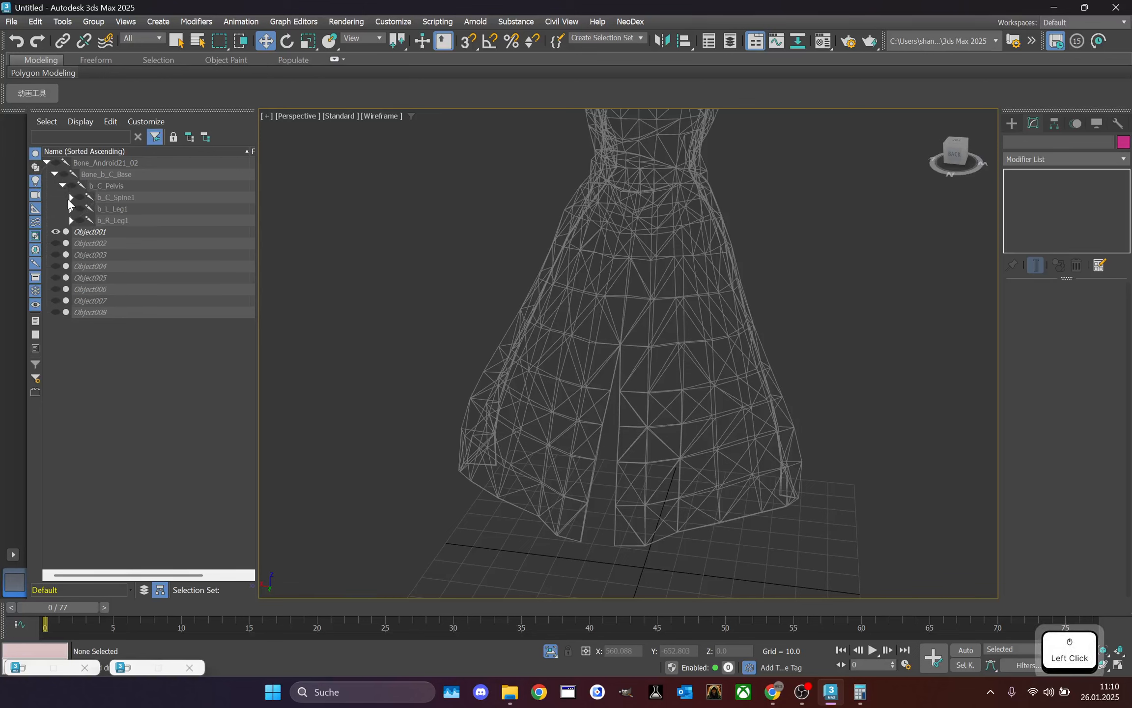
left_click(71, 197)
double_click(109, 222)
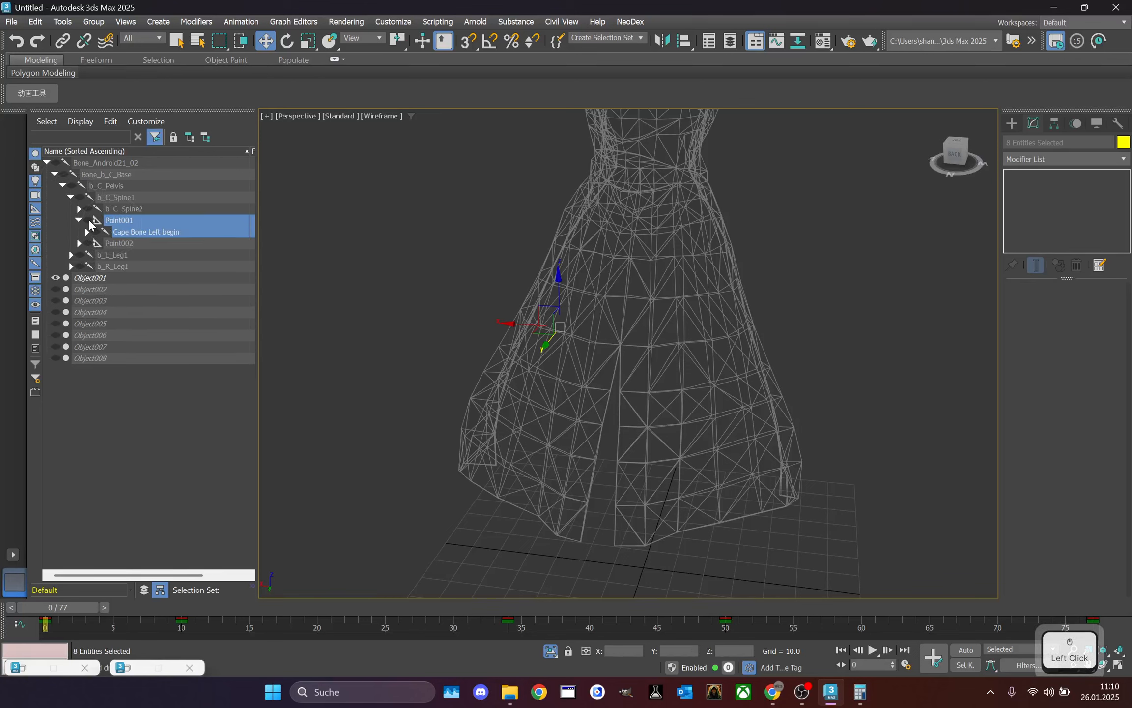
left_click(89, 219)
double_click(101, 312)
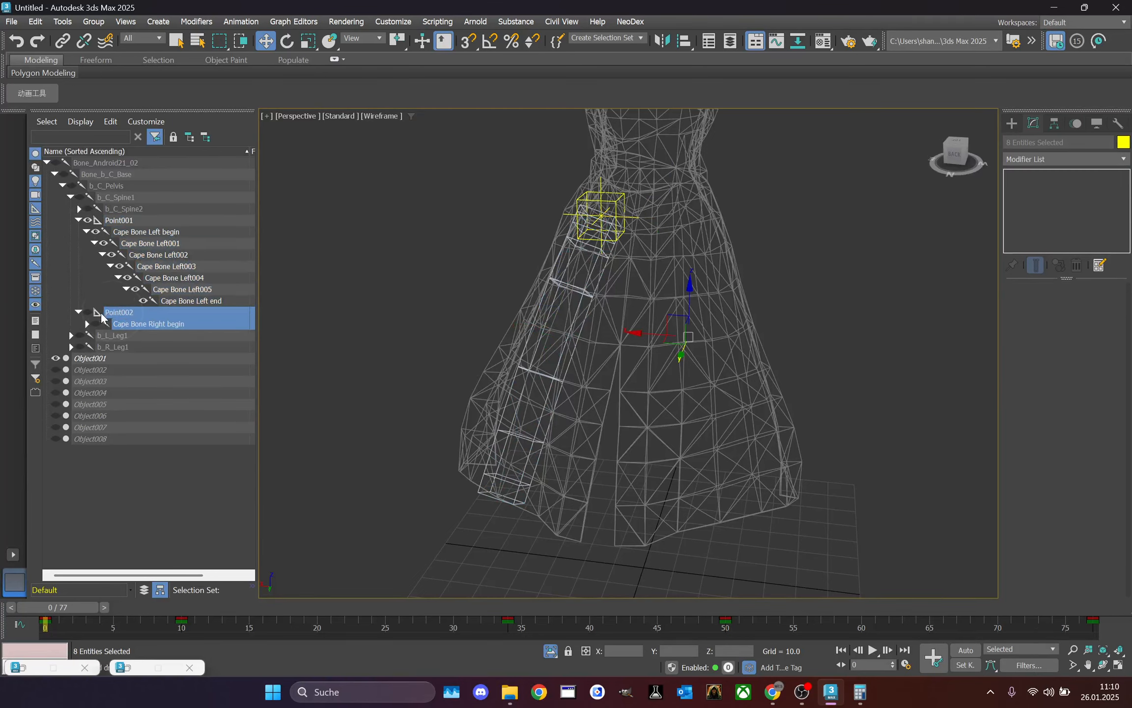
left_click(87, 312)
left_click(823, 245)
scroll(823, 245, "up", 1)
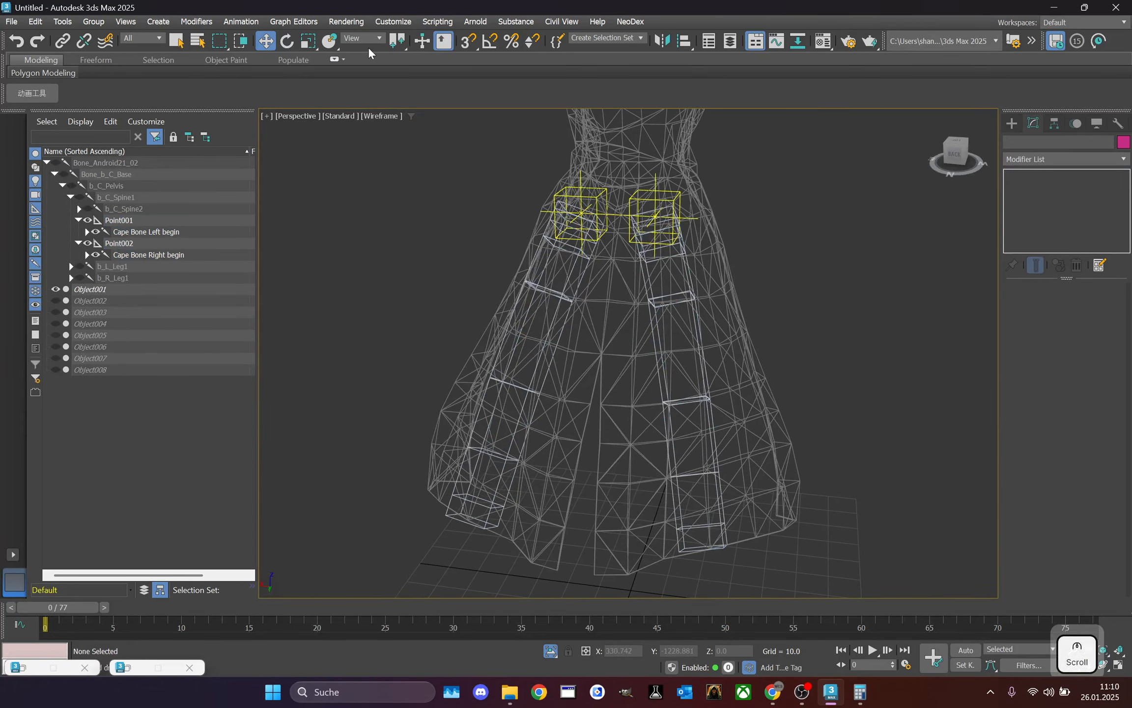
- Select Object001, start envelope editing in its Skin modifier and pick the uppermost Cape Bone Right envelope
left_click(153, 290)
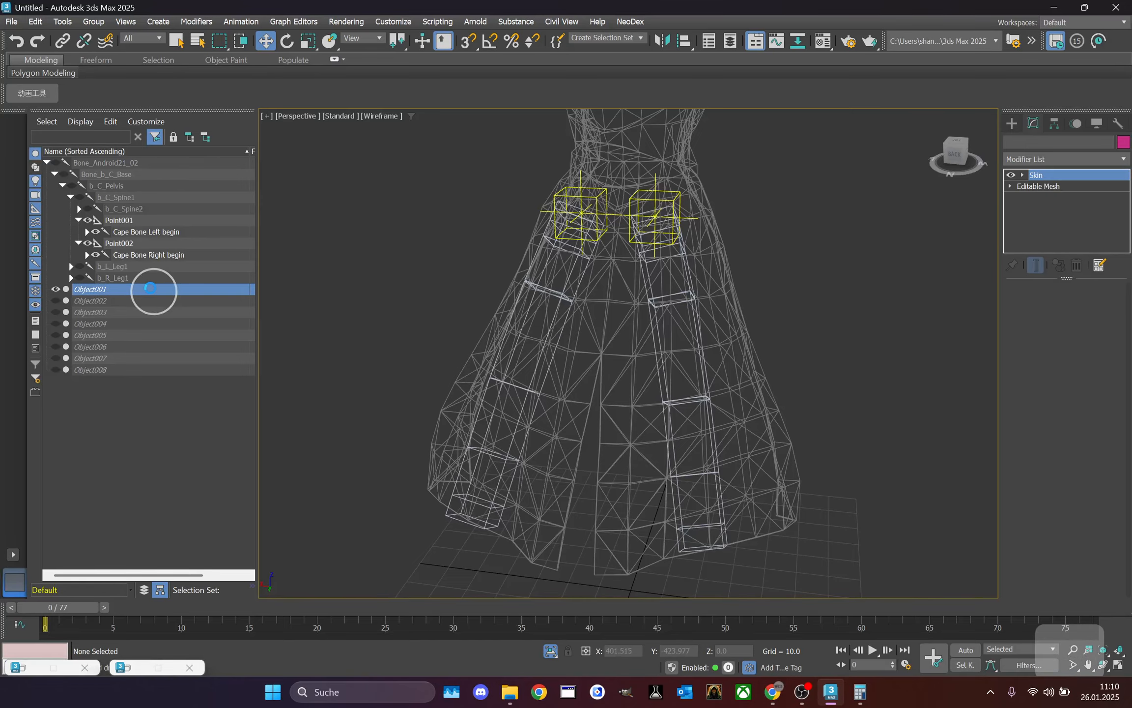
left_click(1076, 176)
scroll(596, 299, "up", 4)
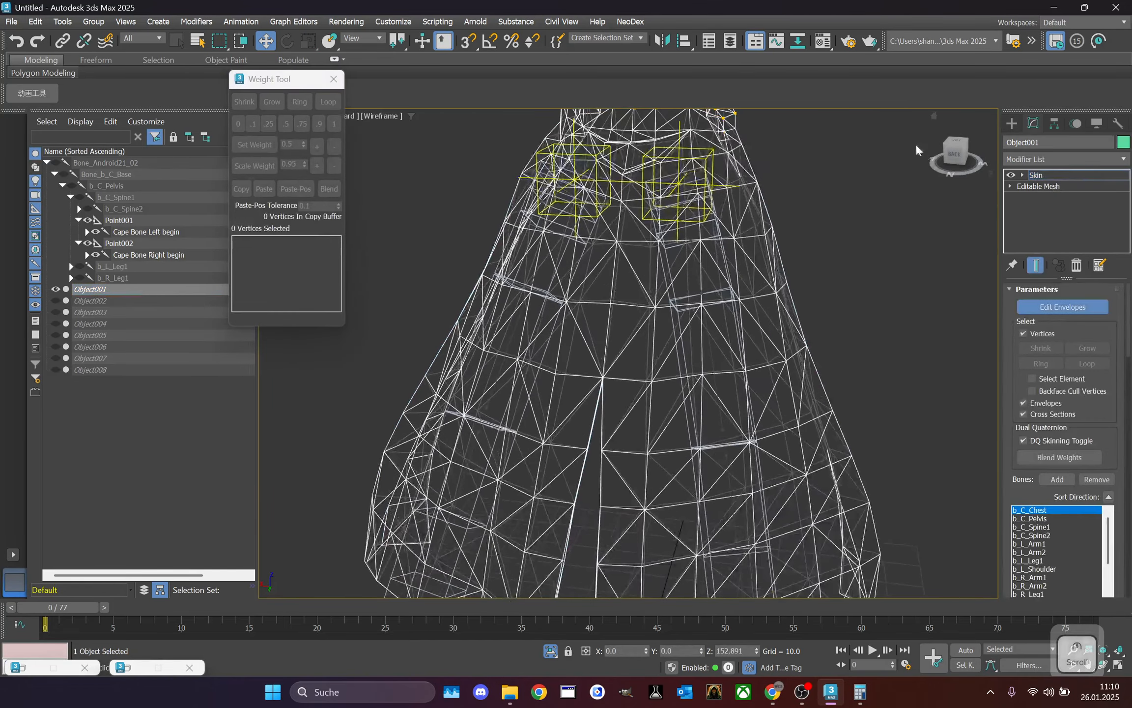
left_click(676, 267)
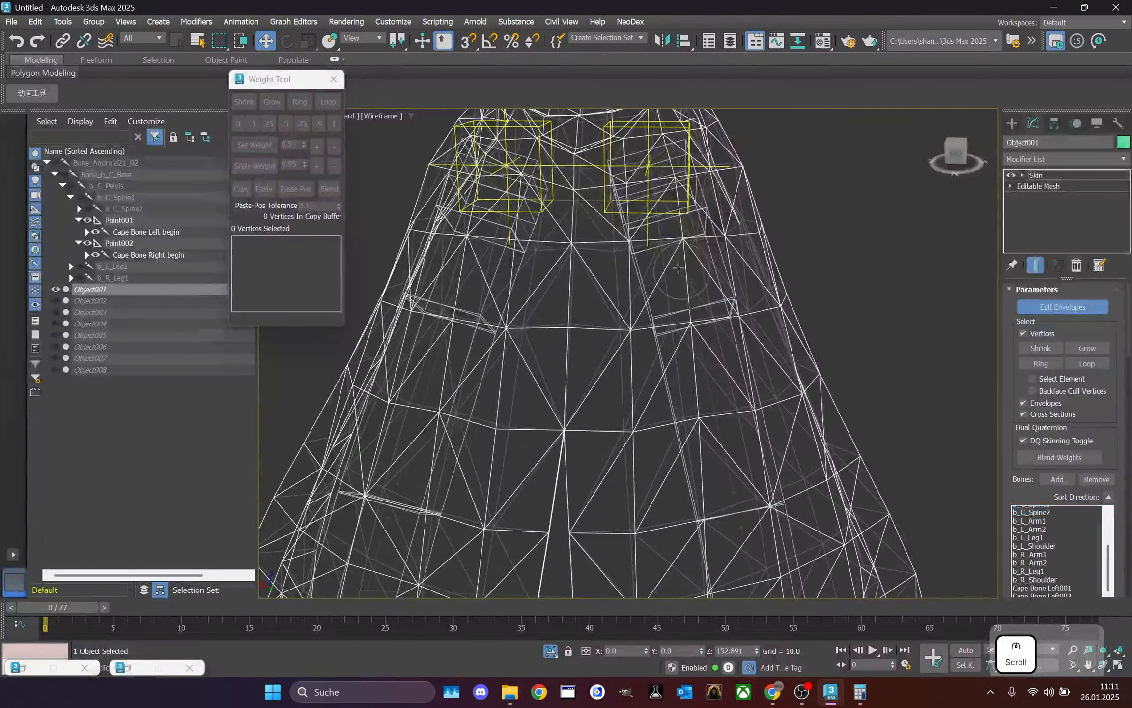
scroll(673, 266, "up", 4)
scroll(781, 261, "down", 6)
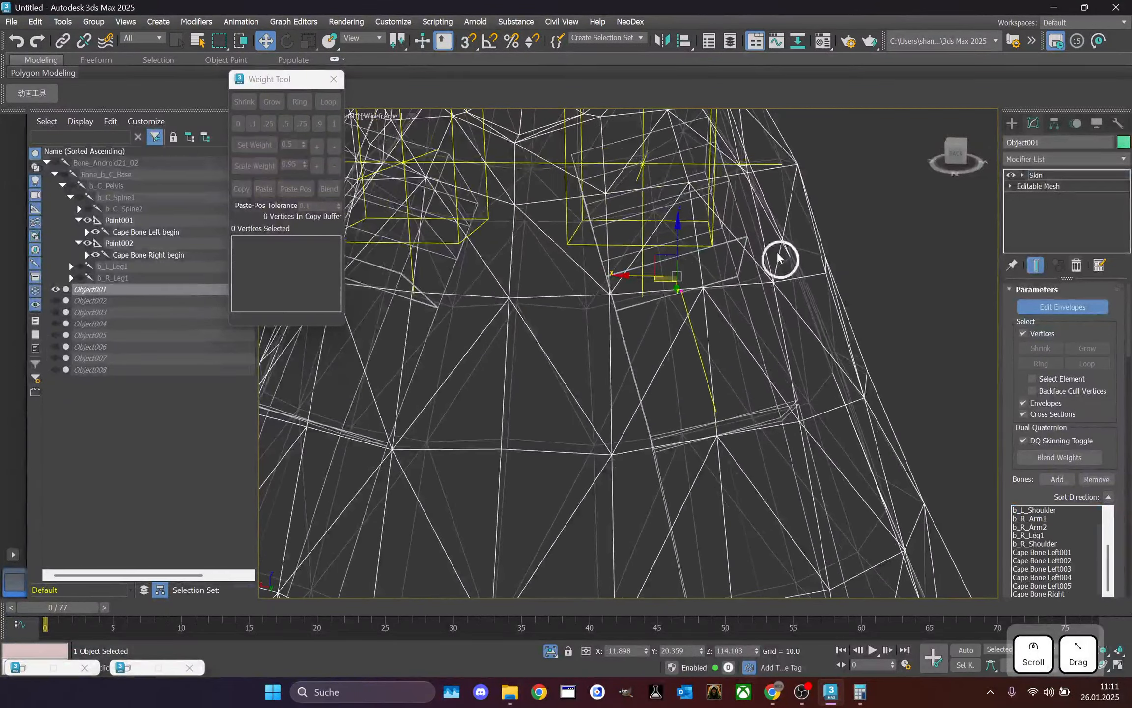
- Select the top row of coat vertices around the right cape chain and give them a 0.5 weight to the uppermost Cape Bone Right
left_click_drag(834, 268, 730, 353)
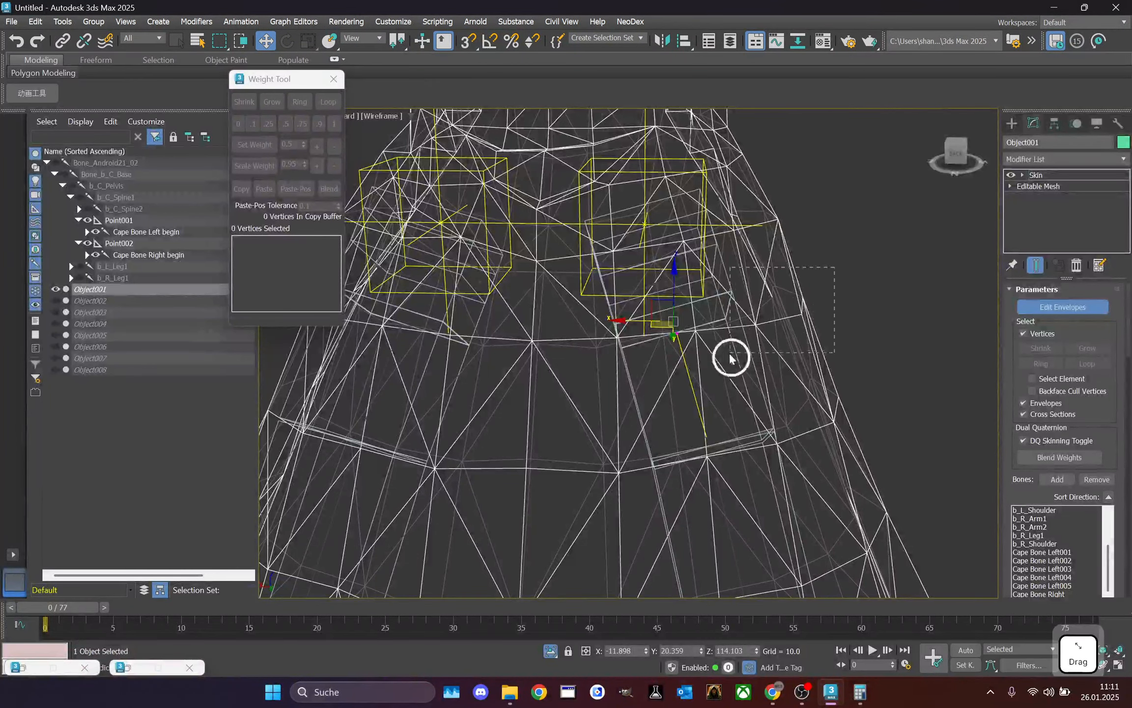
left_click_drag(592, 382, 591, 383)
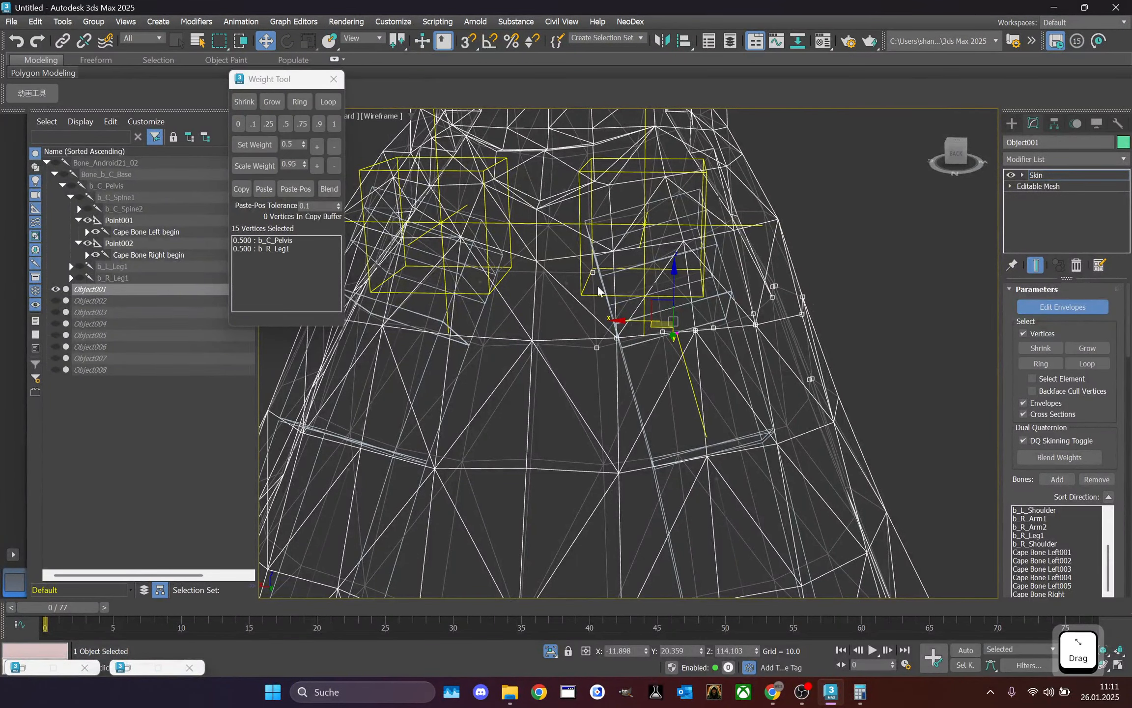
left_click_drag(676, 397, 824, 346)
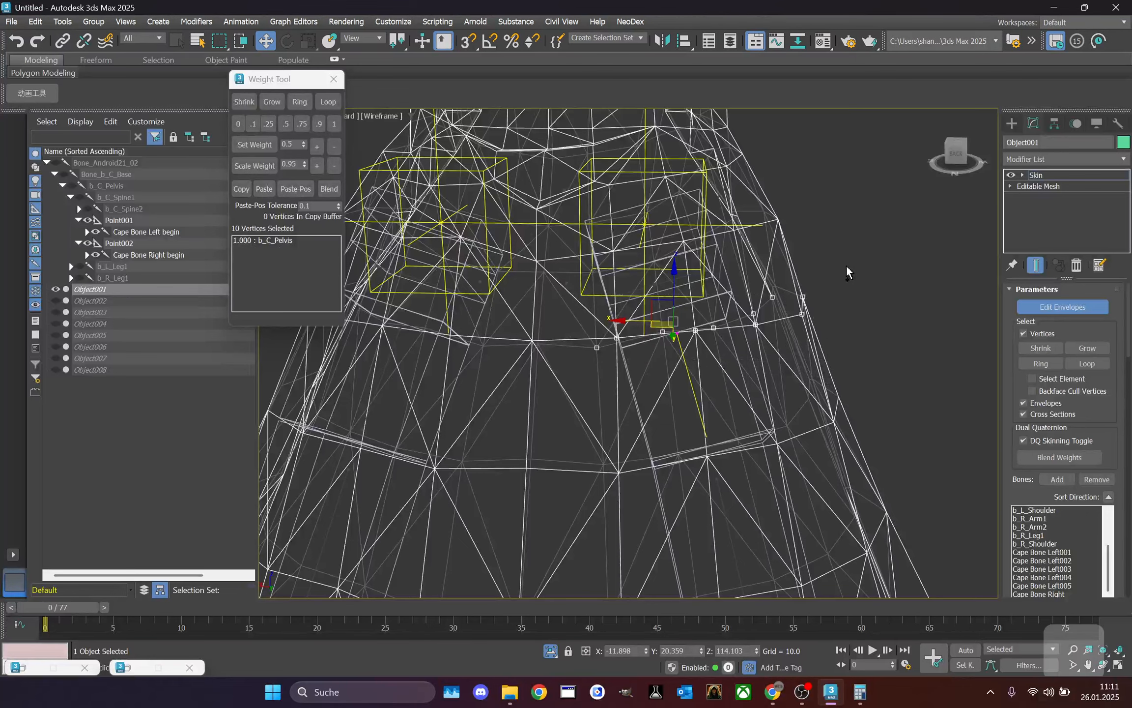
left_click_drag(847, 267, 732, 327, "ctrl")
scroll(732, 327, "down", 2)
middle_click_drag(732, 326, 781, 370)
left_click(319, 189)
left_click(290, 126)
scroll(757, 237, "down", 1)
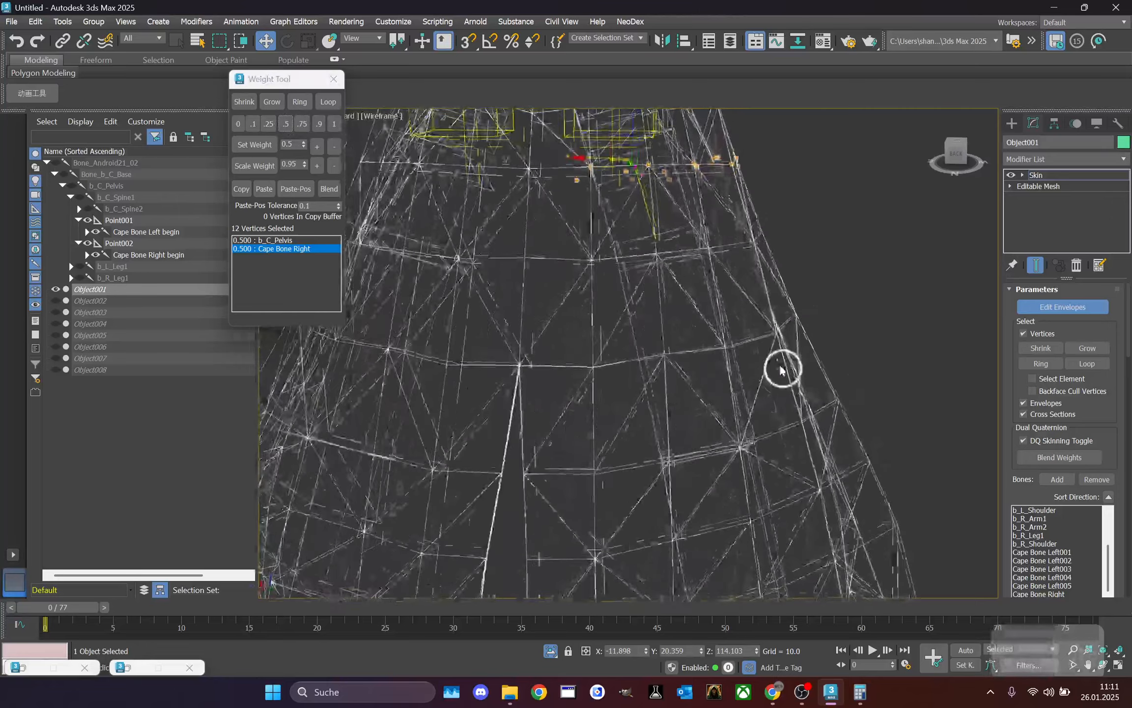
- Examine the newly weighted top row and check the weights of its outermost vertex
scroll(748, 147, "down", 1)
middle_click_drag(748, 148, 755, 225)
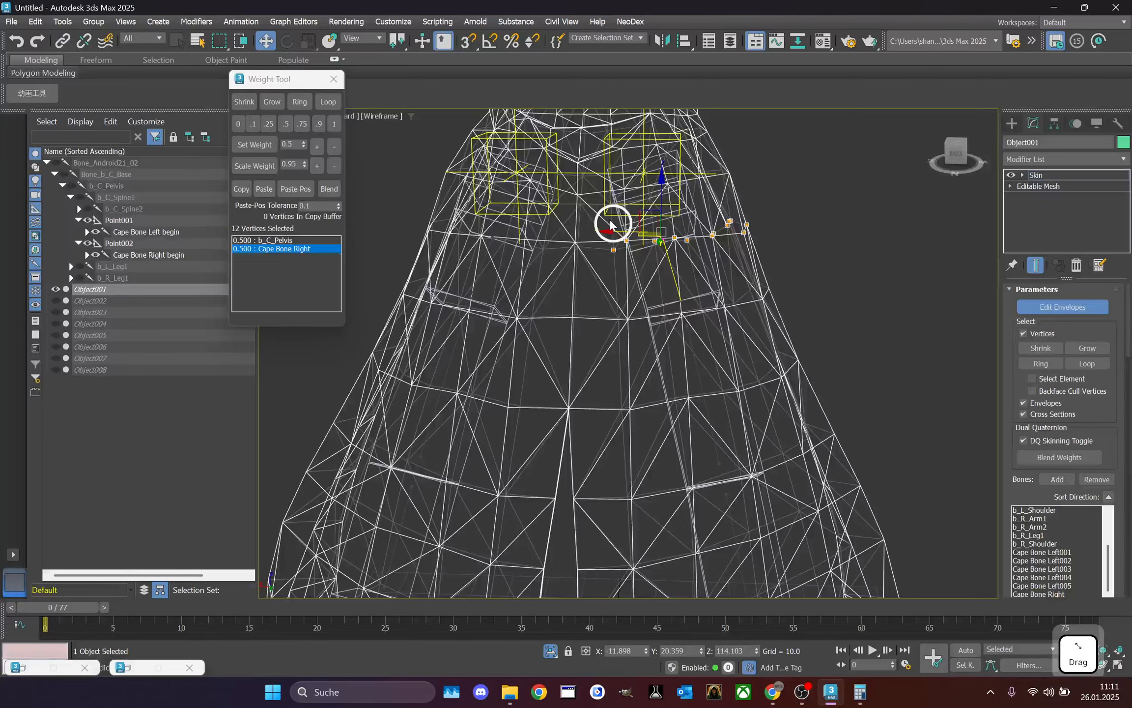
left_click_drag(952, 163, 961, 157)
scroll(678, 268, "up", 1)
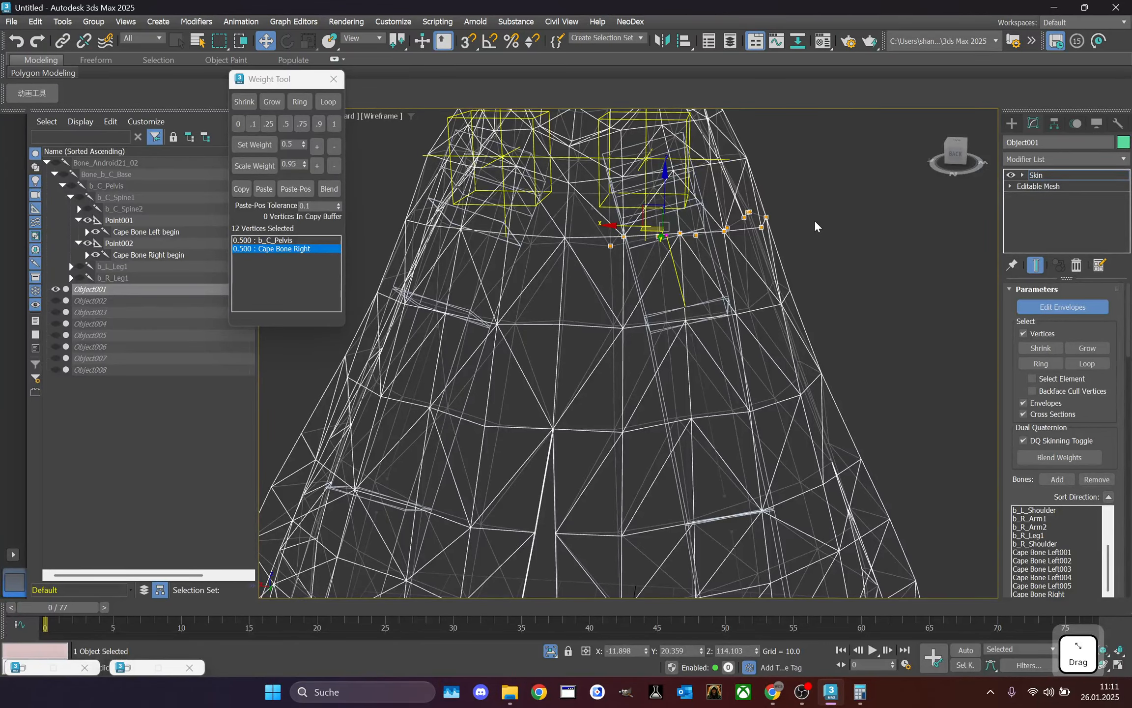
scroll(815, 219, "up", 4)
left_click_drag(764, 196, 783, 241)
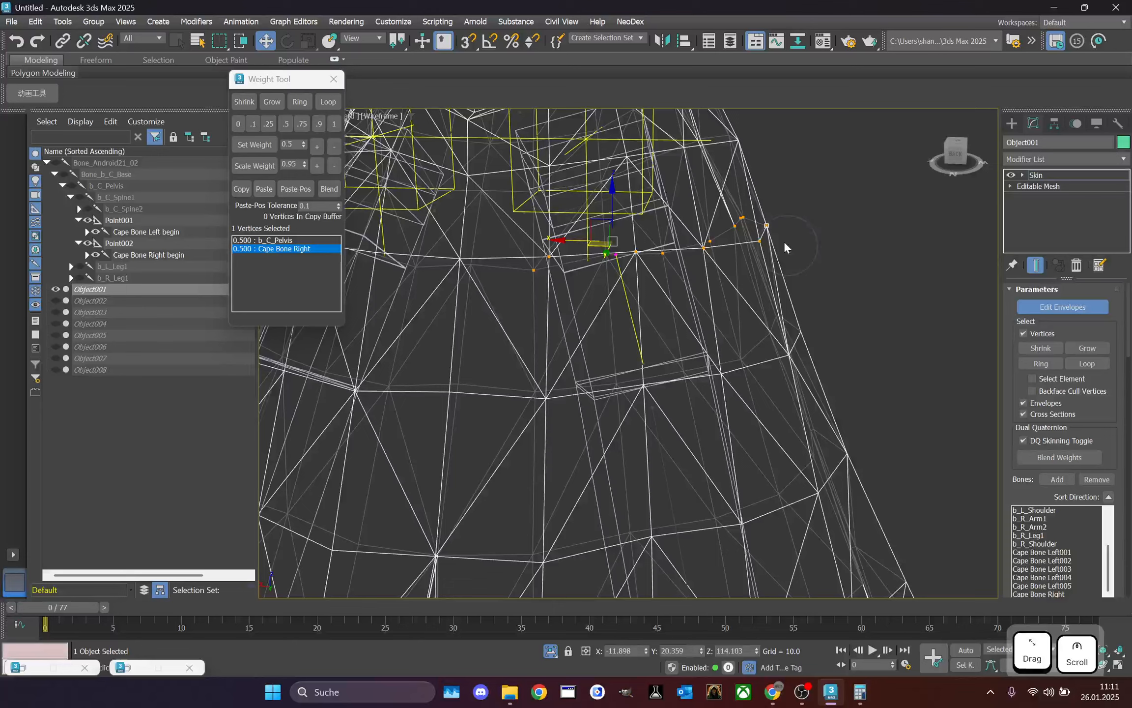
scroll(723, 358, "down", 2)
middle_click_drag(646, 348, 641, 331)
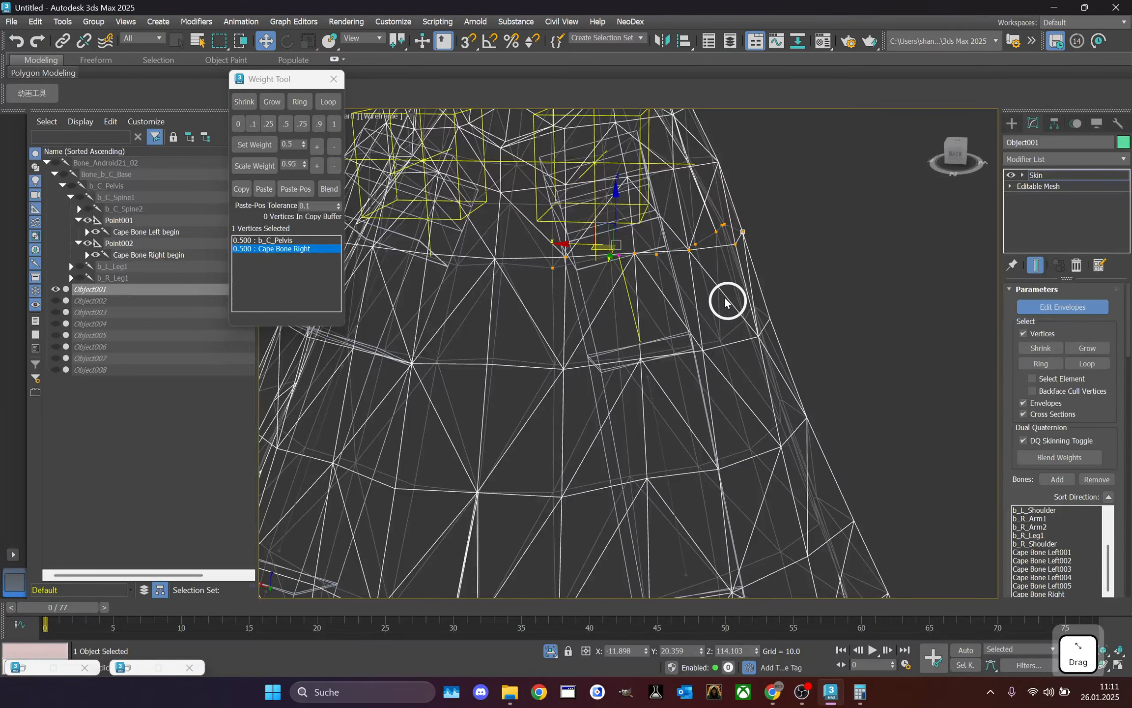
- Weight the second vertex row on the right coat half 1 to the uppermost right cape bone, sharing 0.5 with the second bone
scroll(728, 301, "down", 3)
left_click_drag(802, 292, 715, 362)
left_click_drag(548, 320, 800, 398, "ctrl")
left_click(334, 124)
middle_click_drag(628, 385, 627, 345)
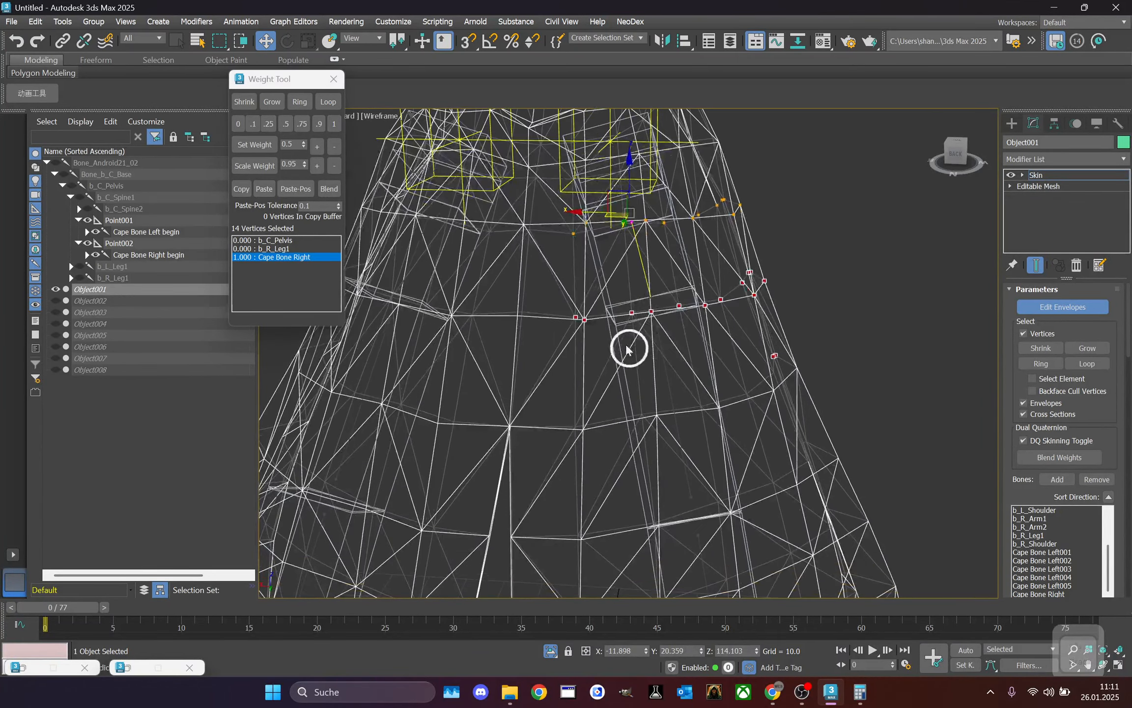
left_click(664, 353)
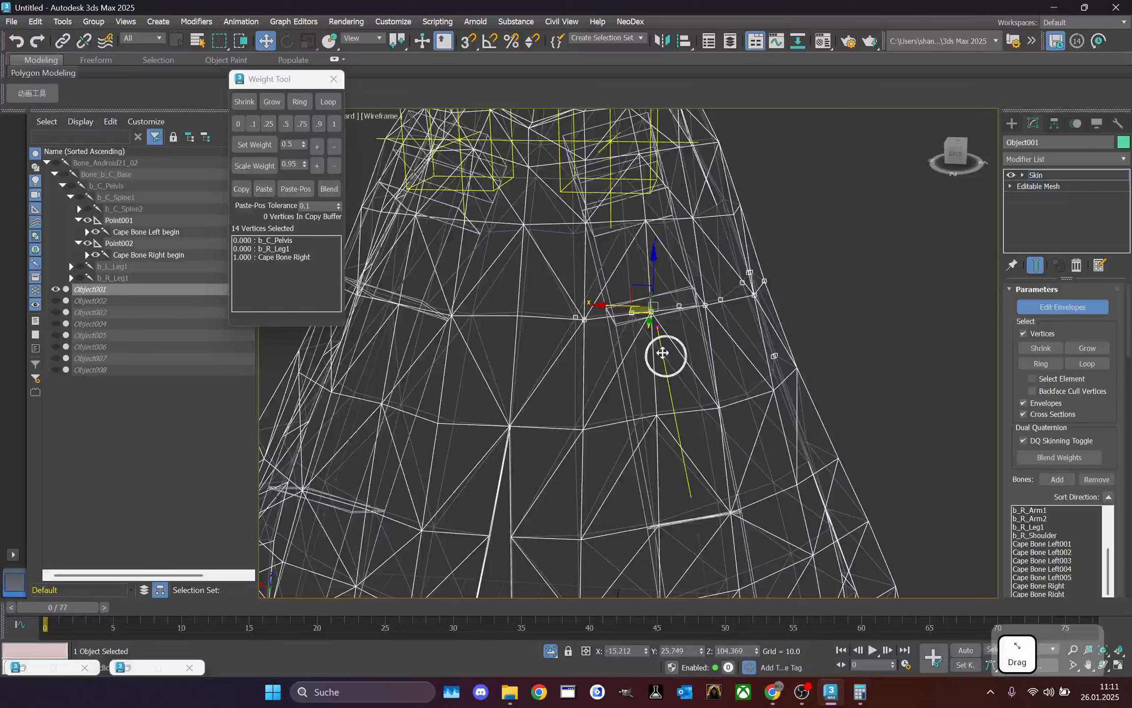
left_click(287, 123)
middle_click_drag(800, 350, 794, 275)
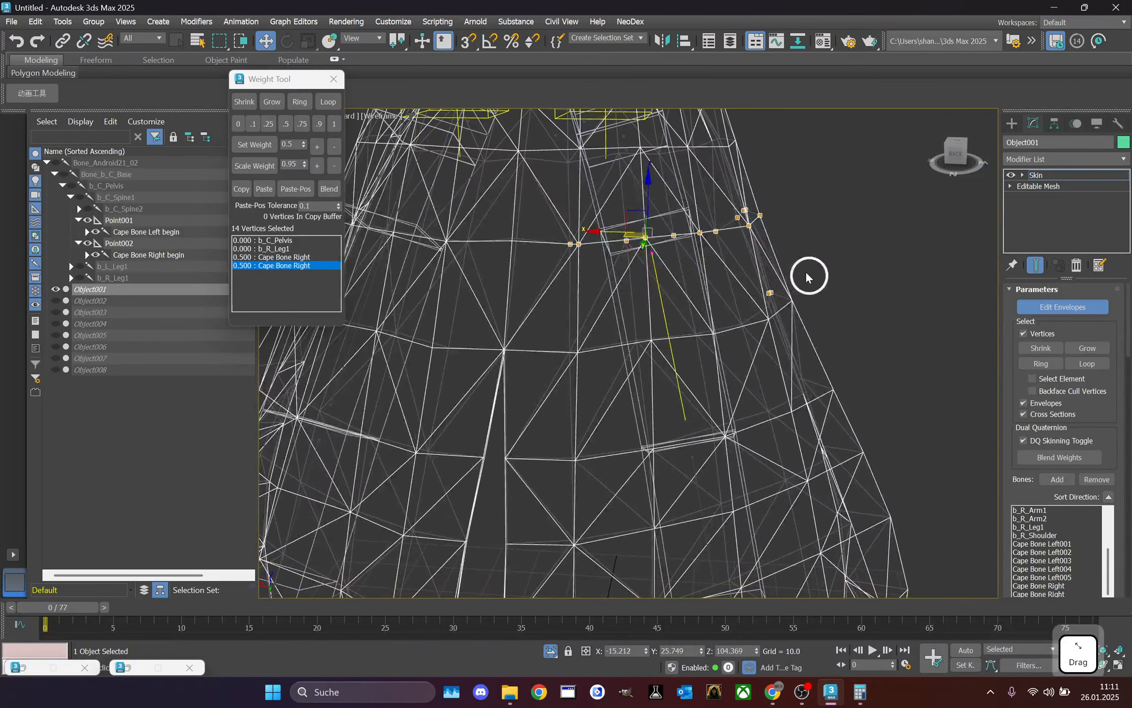
- Select the third vertex row on the right coat half and weight it 1 to the second right cape bone
left_click_drag(806, 277, 737, 342)
left_click_drag(572, 303, 692, 381, "ctrl")
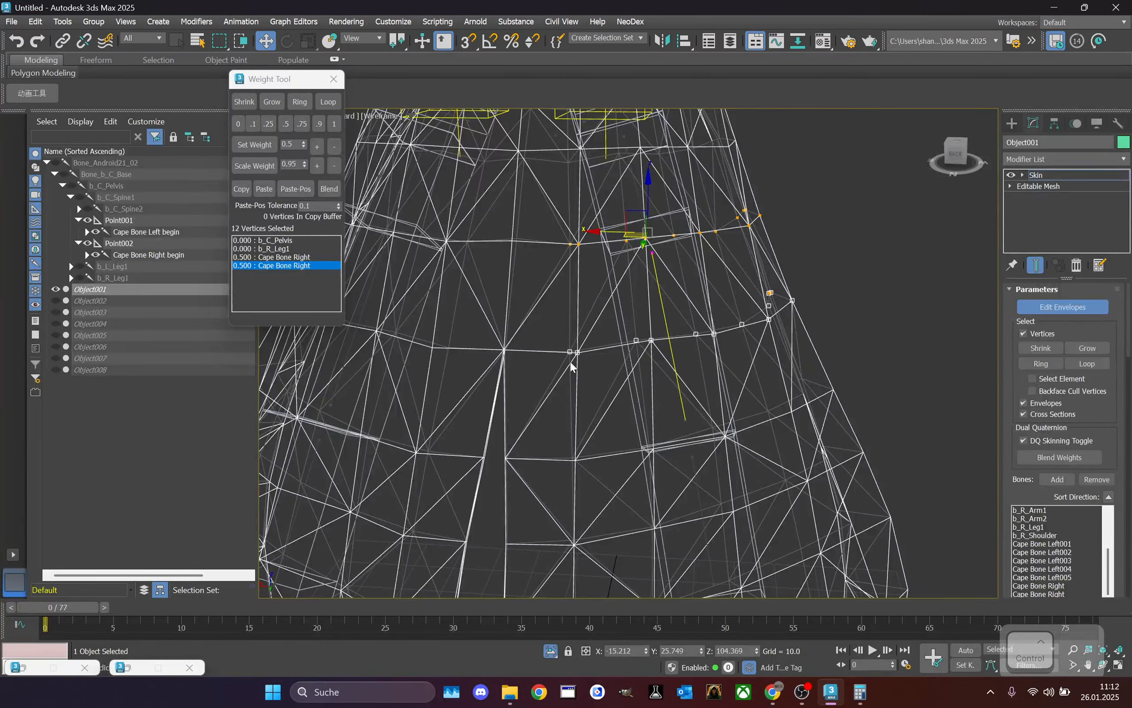
middle_click_drag(714, 334, 750, 252)
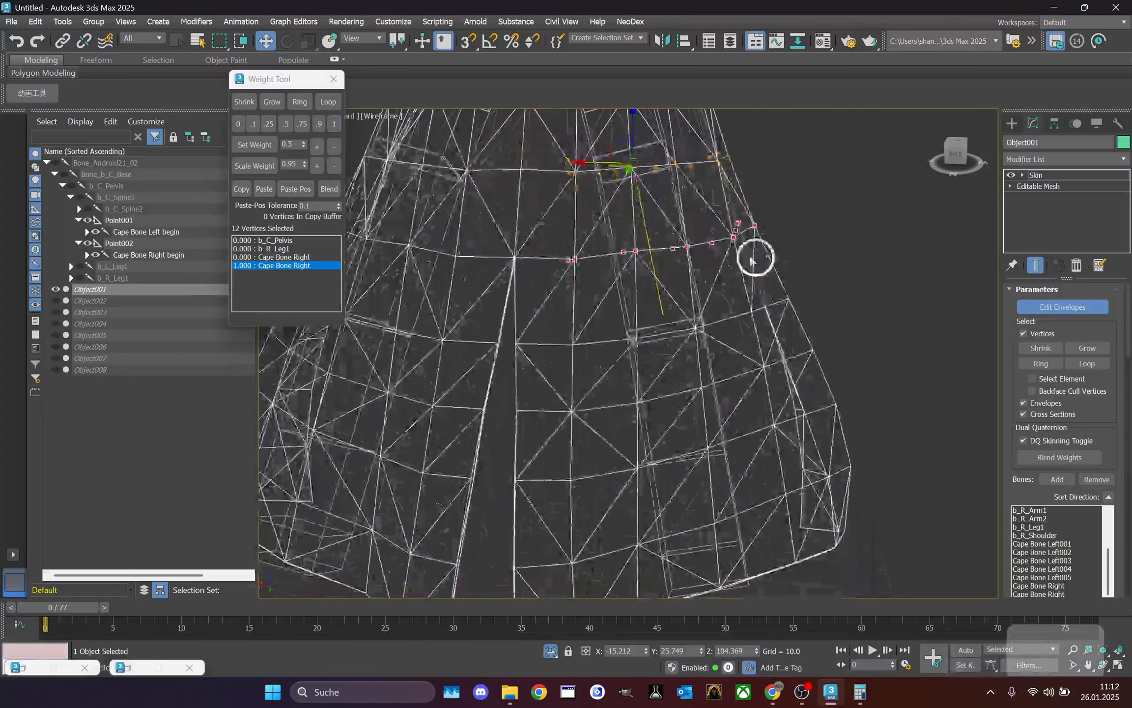
- Weight the fourth vertex row on the right coat half 1 to the second right cape bone, sharing 0.5 with the third bone
left_click_drag(834, 272, 735, 344)
left_click_drag(518, 325, 695, 364, "ctrl")
left_click(335, 123)
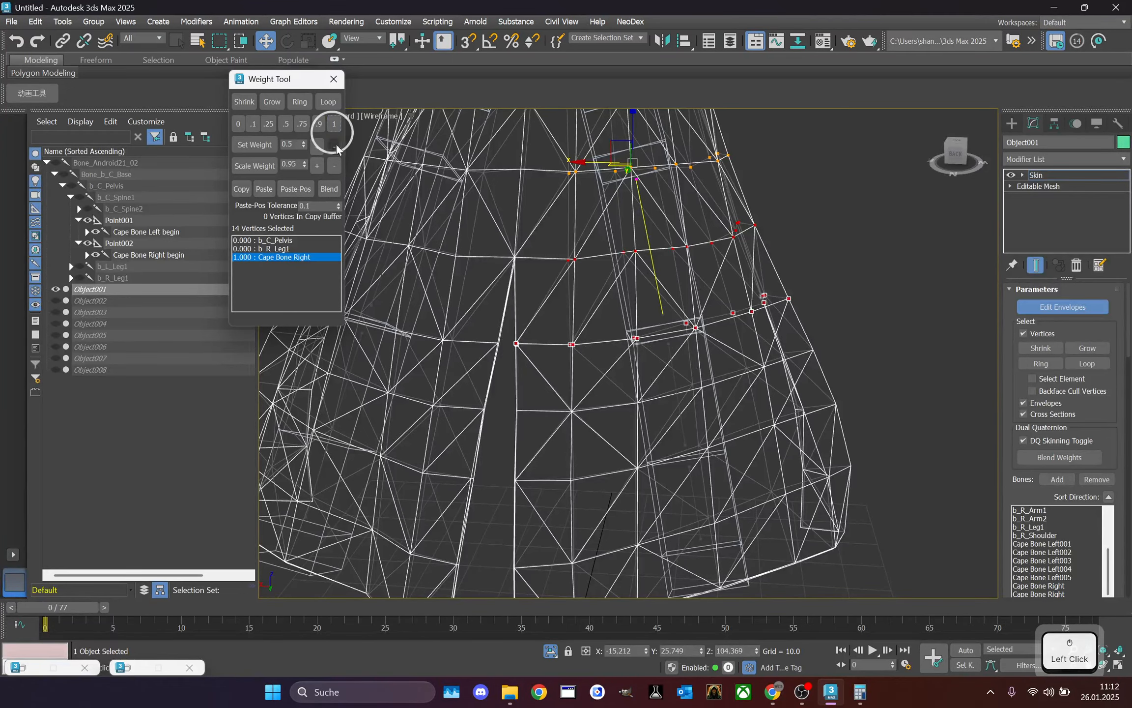
left_click(666, 365)
left_click(286, 127)
middle_click_drag(784, 397, 747, 308)
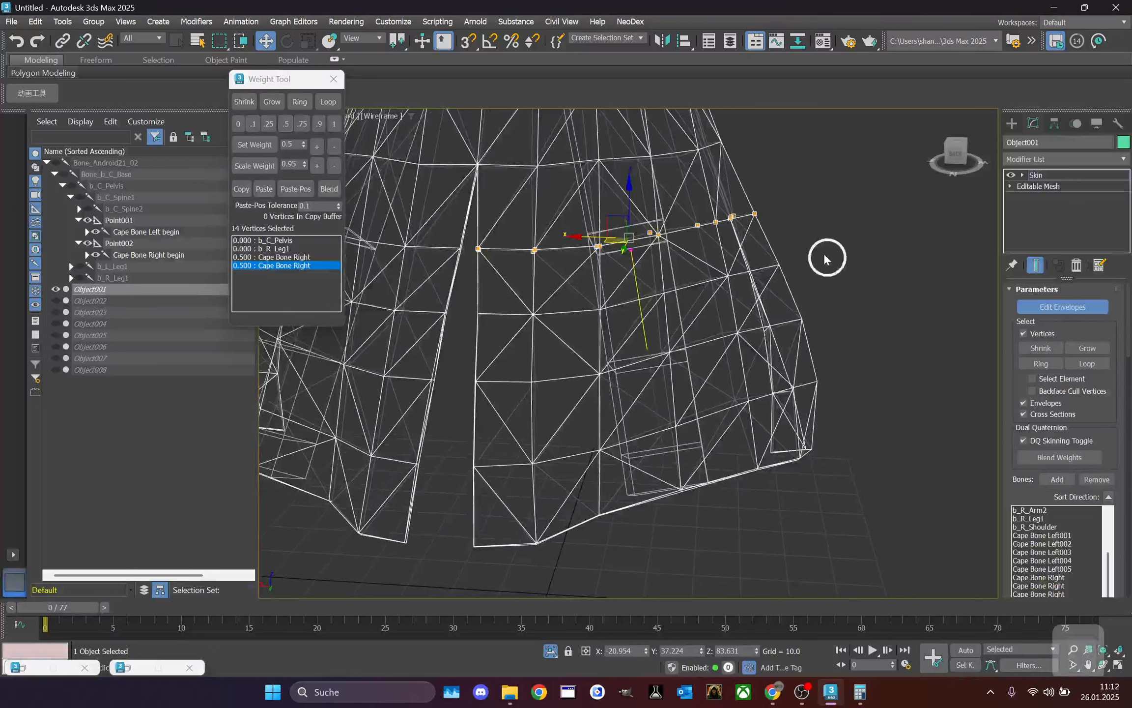
- Try to add the fifth vertex row to the selection and weight it 1 to the third right cape bone
left_click_drag(725, 295, 707, 295, "ctrl")
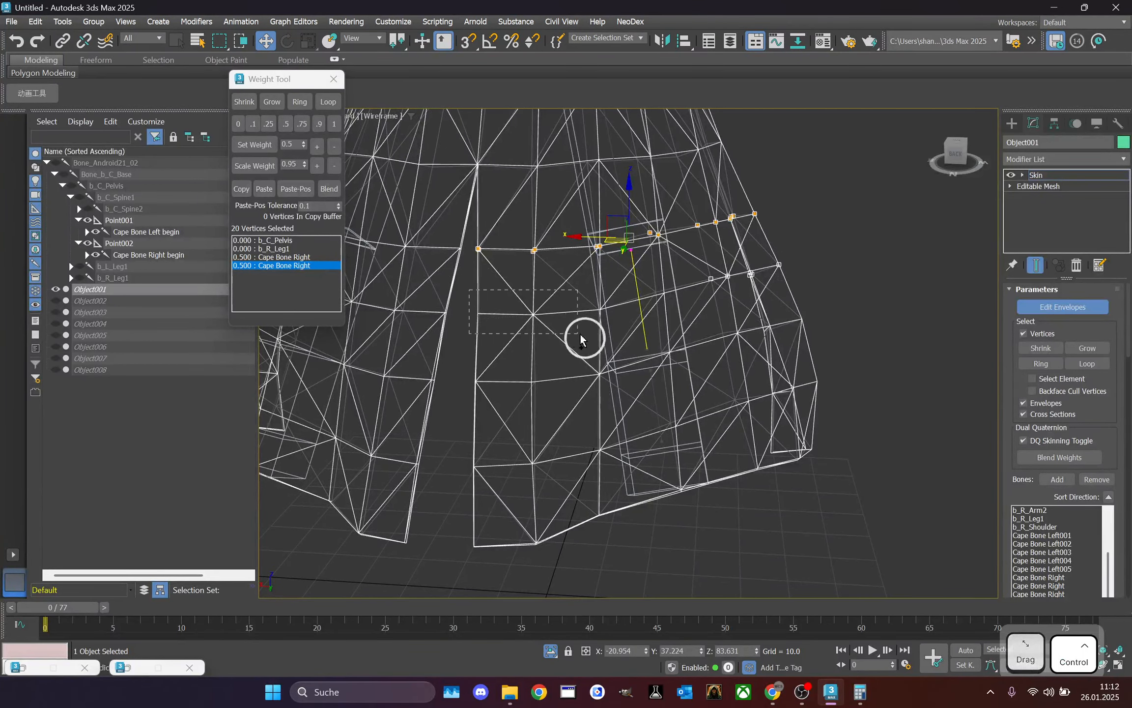
left_click_drag(580, 339, 581, 337, "ctrl")
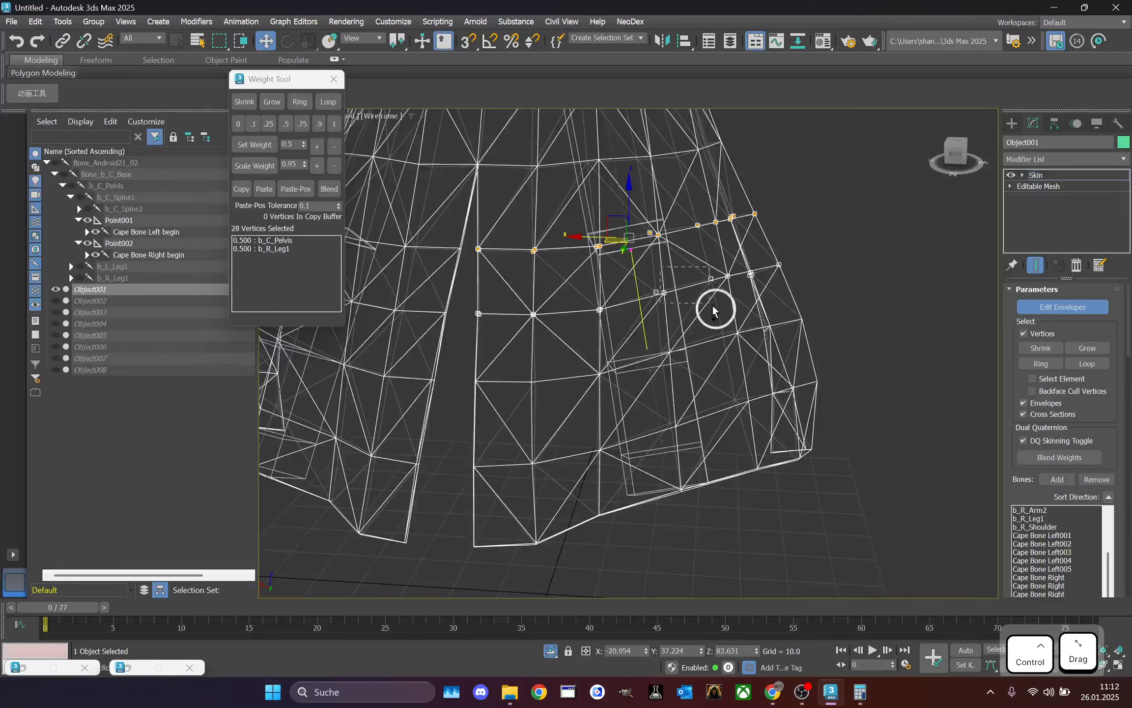
left_click_drag(714, 309, 715, 310, "ctrl")
left_click(334, 124)
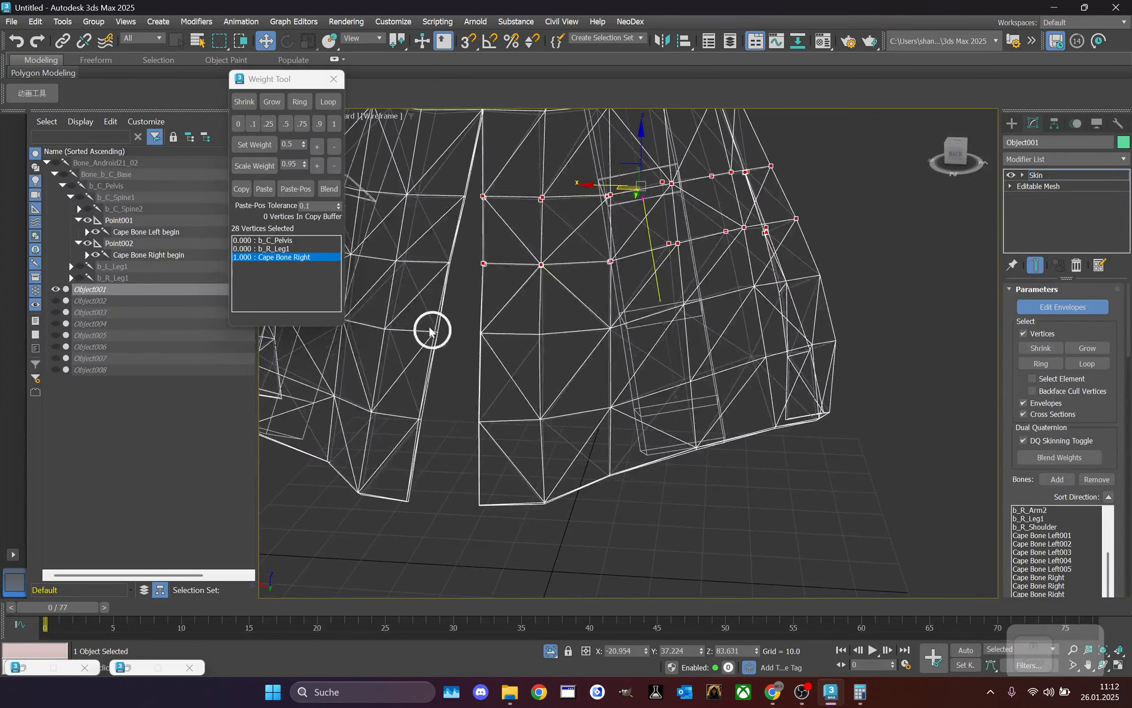
- Try to add the sixth vertex row to the selection and weight it 1 to the third right cape bone
left_click_drag(469, 307, 609, 372)
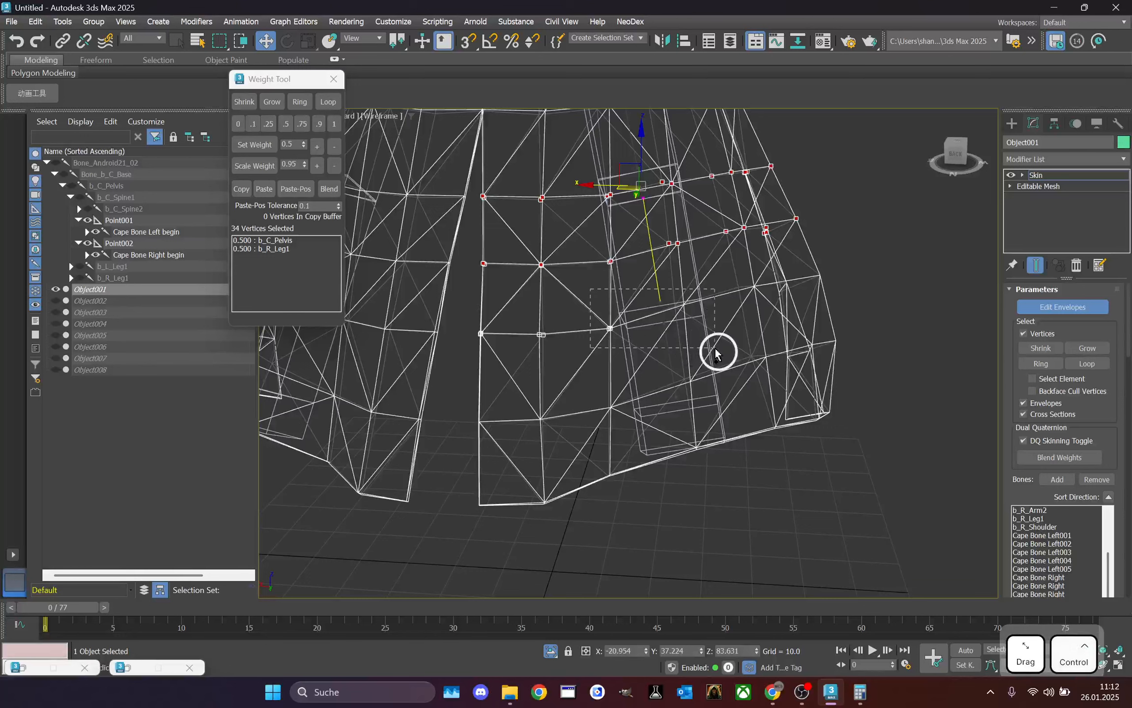
left_click_drag(704, 266, 856, 320, "ctrl")
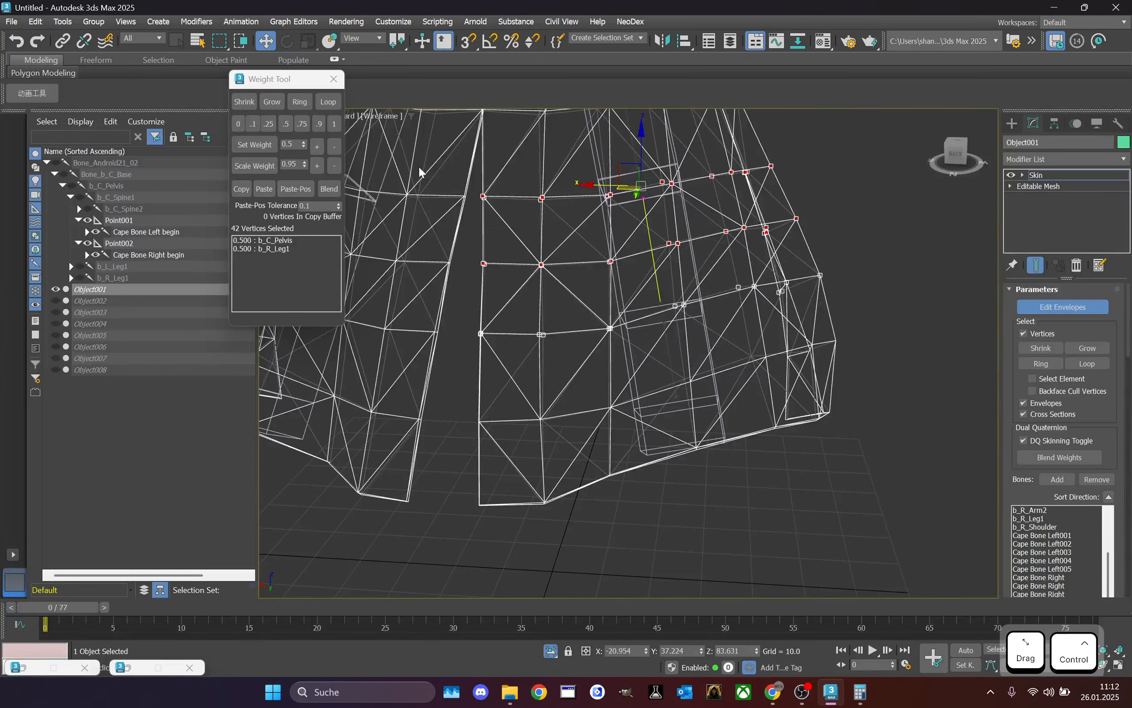
left_click(335, 123)
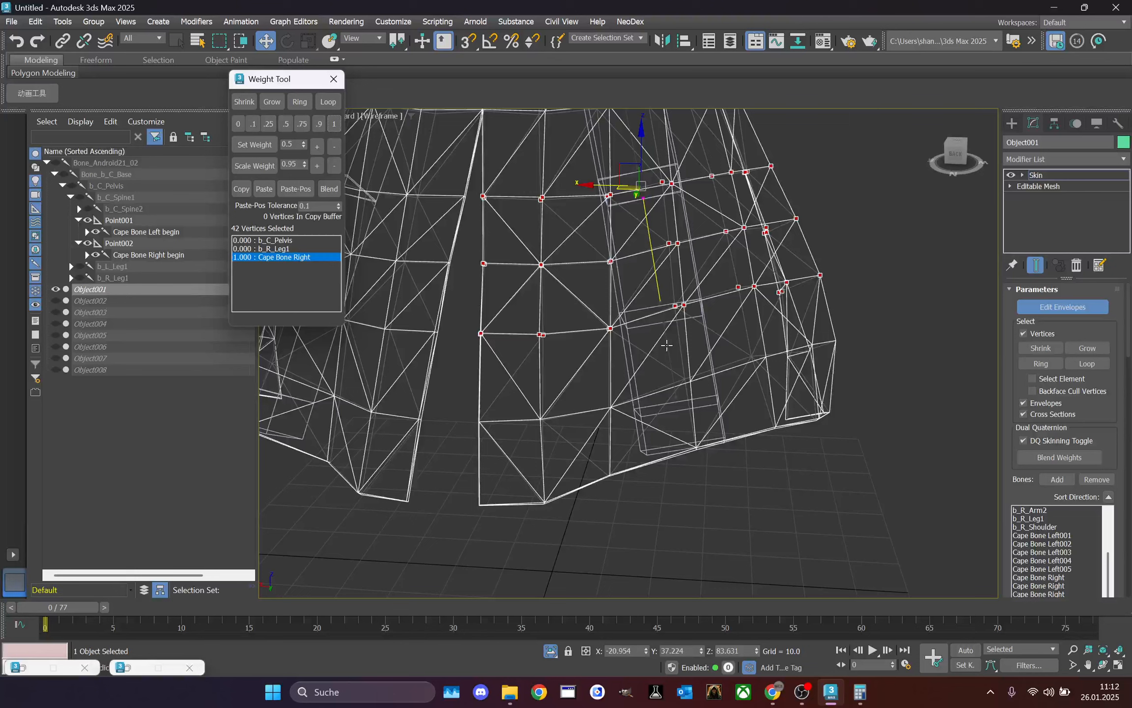
- Pick the fourth right cape bone, then undo back through the last weight assignments and vertex selections on the lower rows
left_click(638, 330)
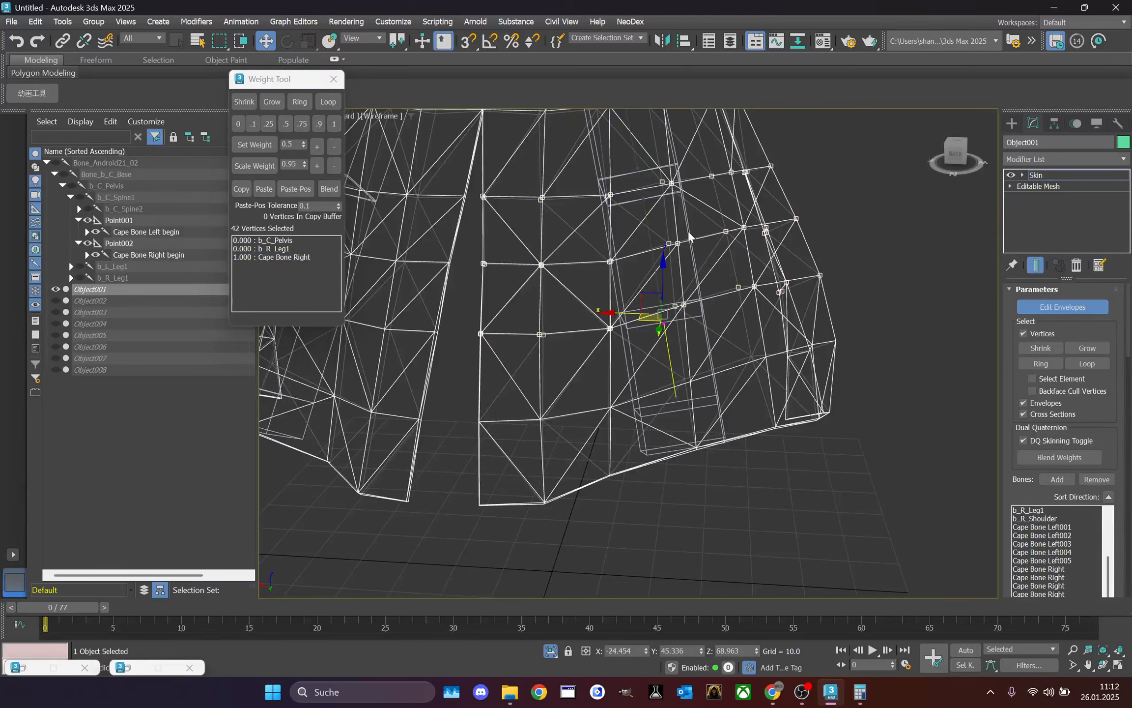
key("ctrl+z")
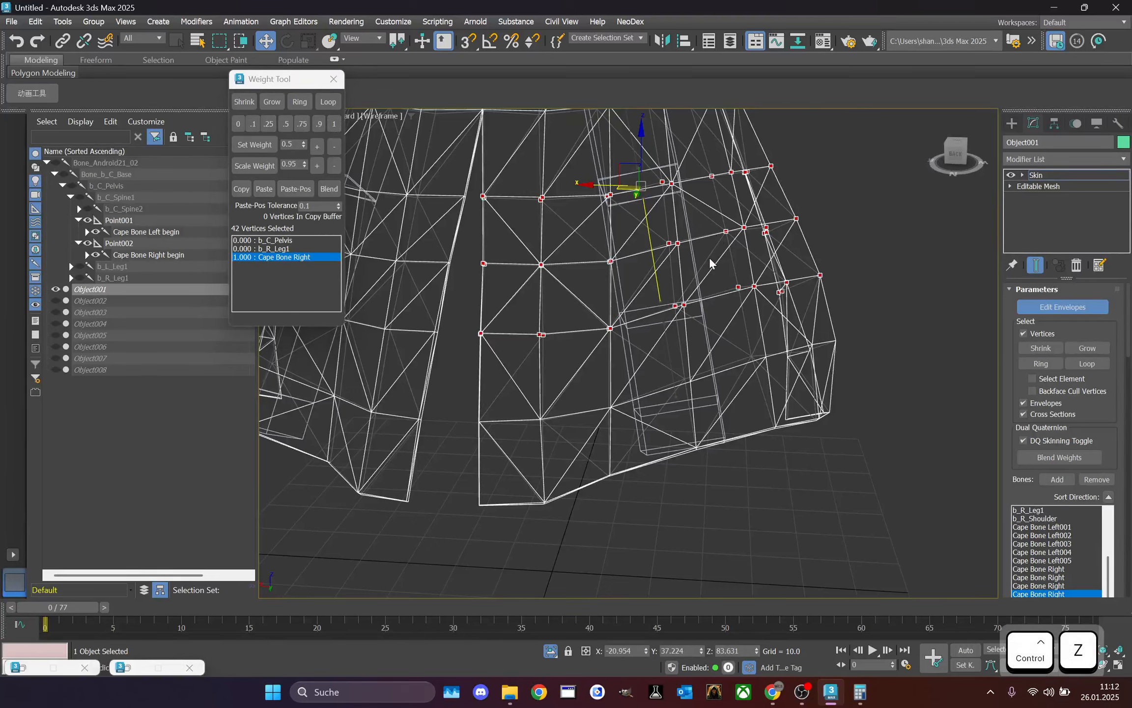
middle_click_drag(521, 280, 522, 286)
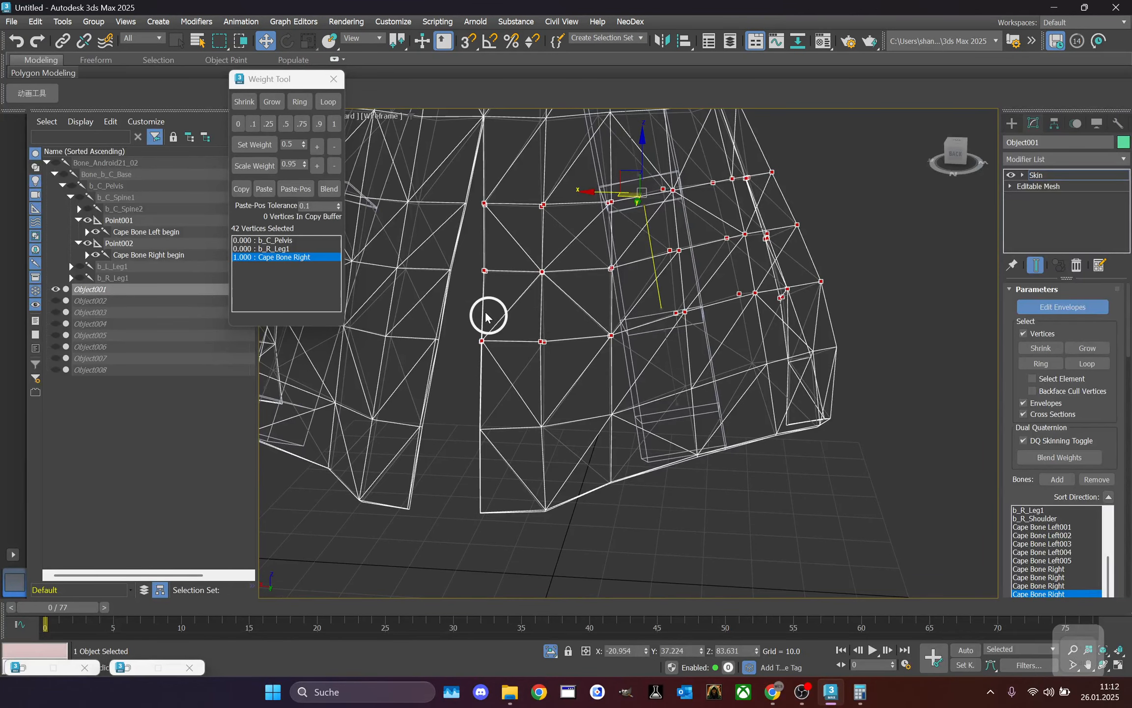
key("ctrl+z")
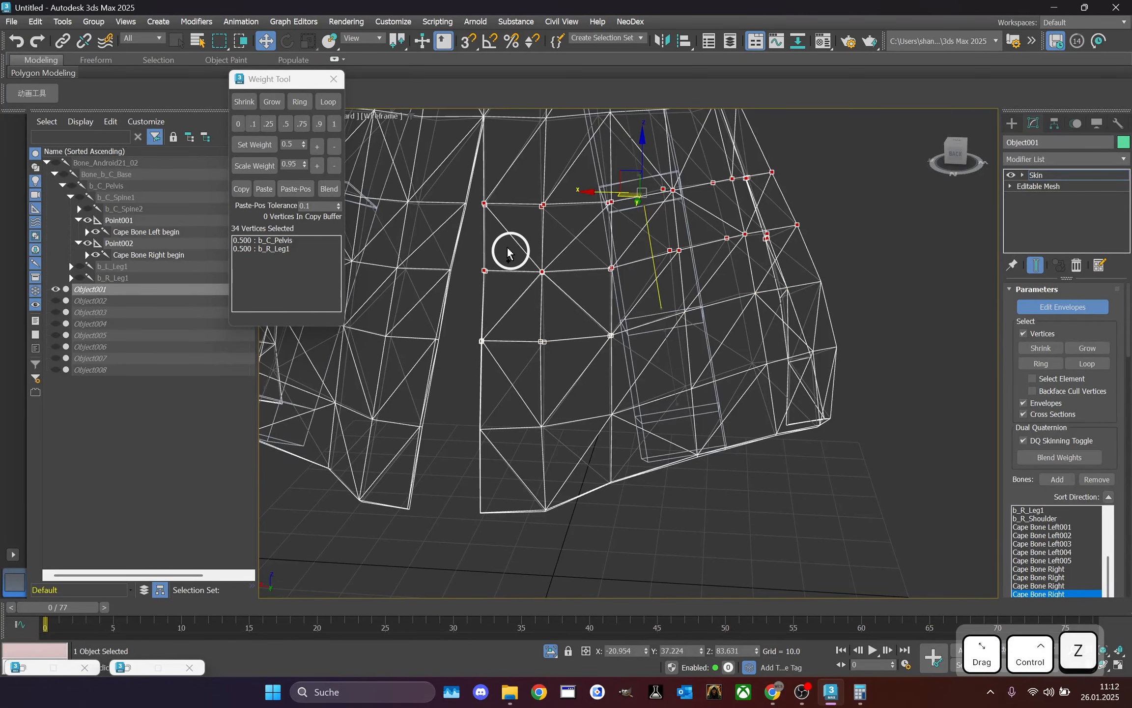
key("ctrl+z")
key("ctrl+z")
key("ctrl+z")
key("ctrl+z")
key("ctrl+z")
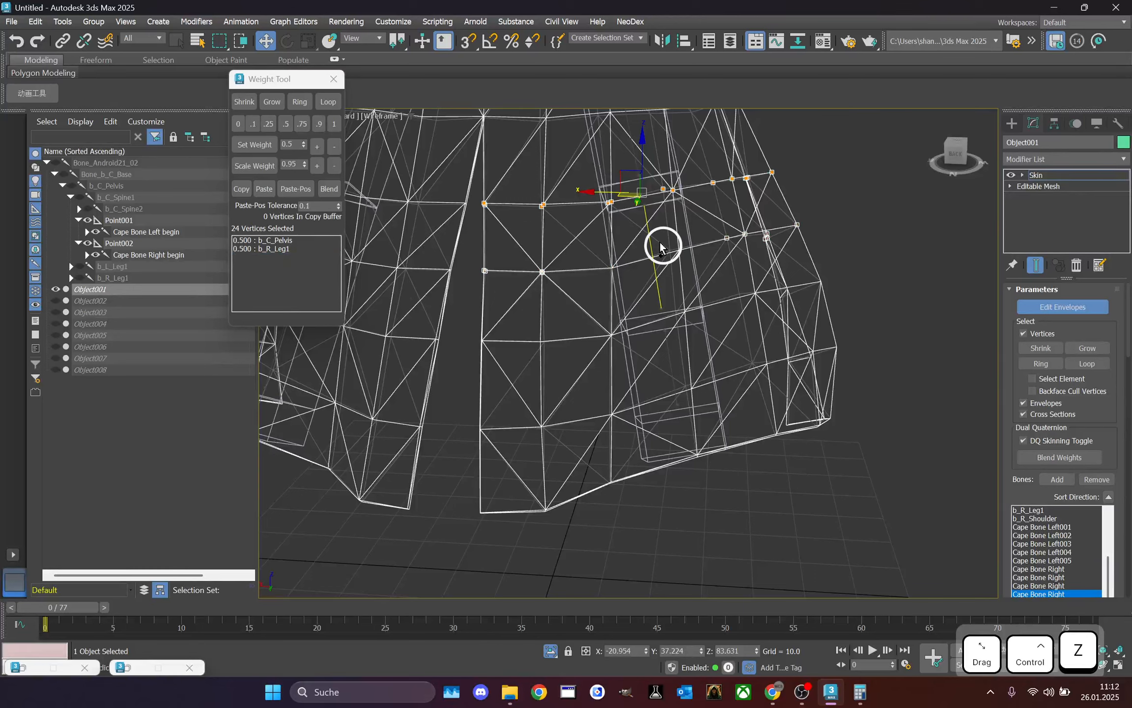
key("ctrl+z")
- Select only the fifth vertex row on the right coat half and weight it 1 to the third right cape bone
left_click_drag(830, 219, 688, 269)
left_click_drag(466, 245, 680, 309, "ctrl")
left_click(334, 124)
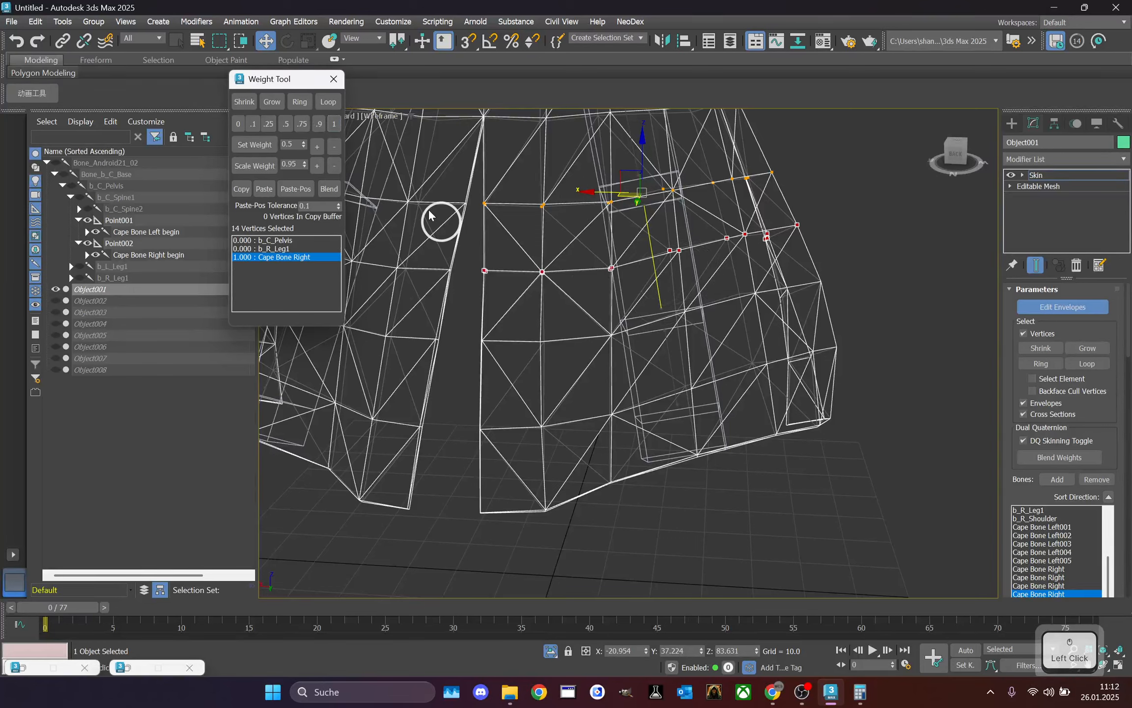
- Select the sixth vertex row on the right coat half and weight it 0.5 each to the fourth and fifth right cape bones
left_click_drag(465, 315, 608, 365)
left_click_drag(575, 306, 682, 357, "ctrl")
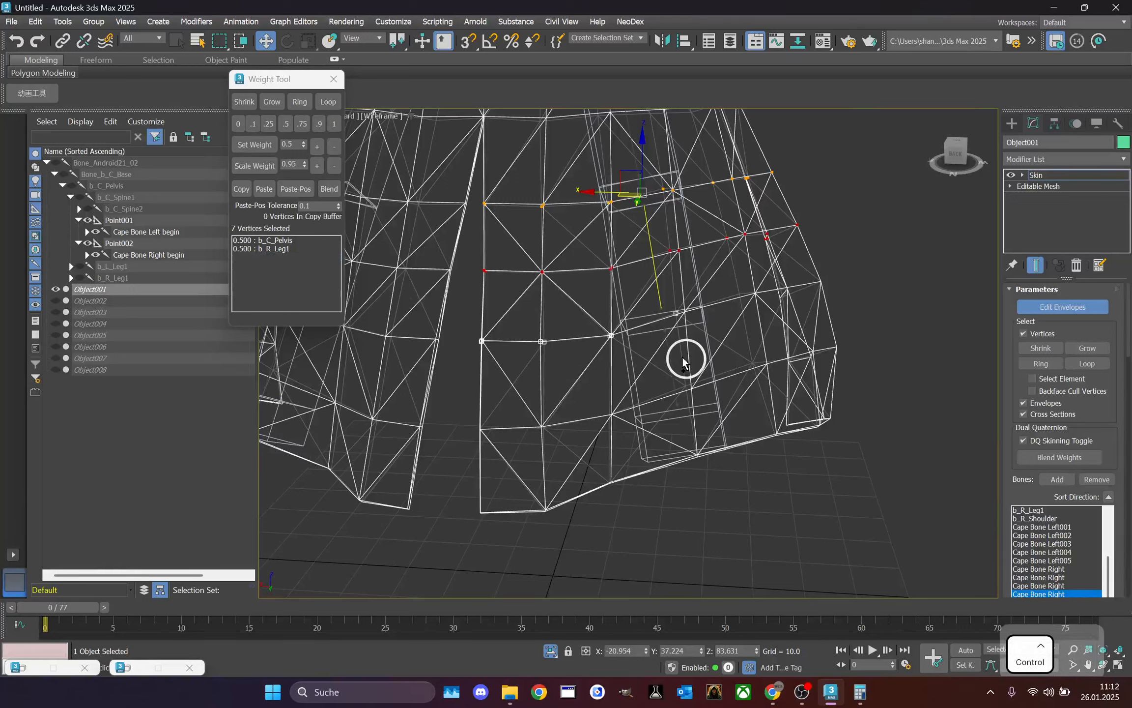
left_click_drag(674, 279, 769, 321, "ctrl")
left_click_drag(861, 286, 757, 310, "ctrl")
left_click_drag(869, 246, 754, 309, "ctrl")
left_click(332, 124)
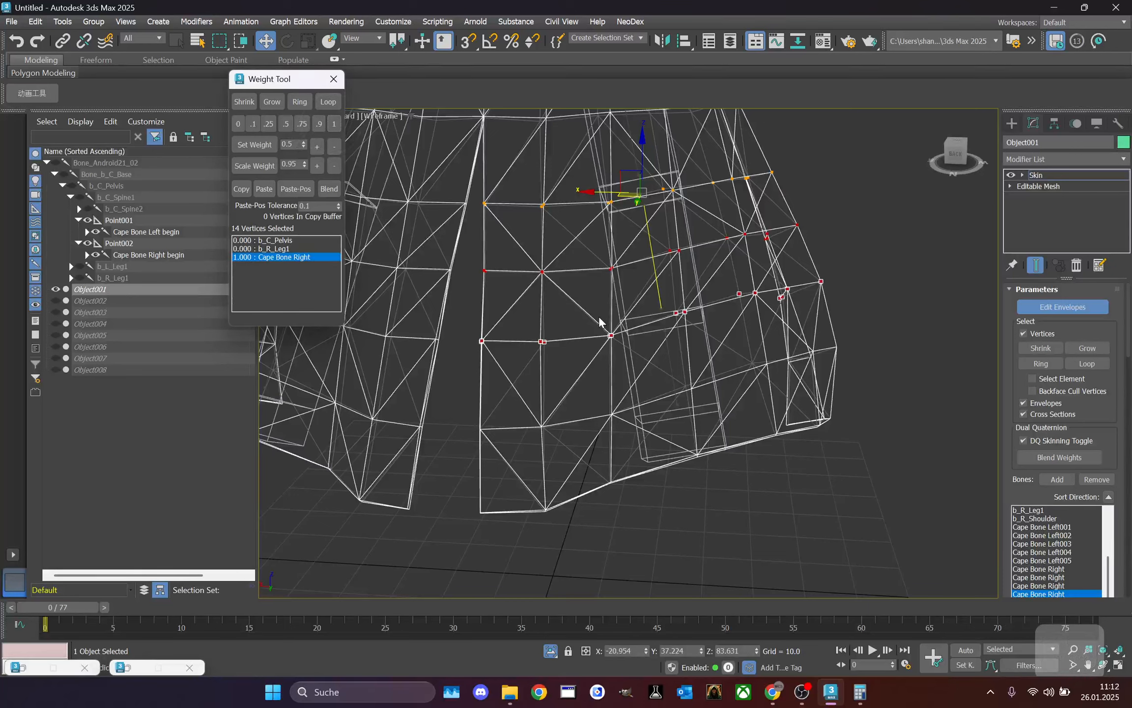
left_click(669, 351)
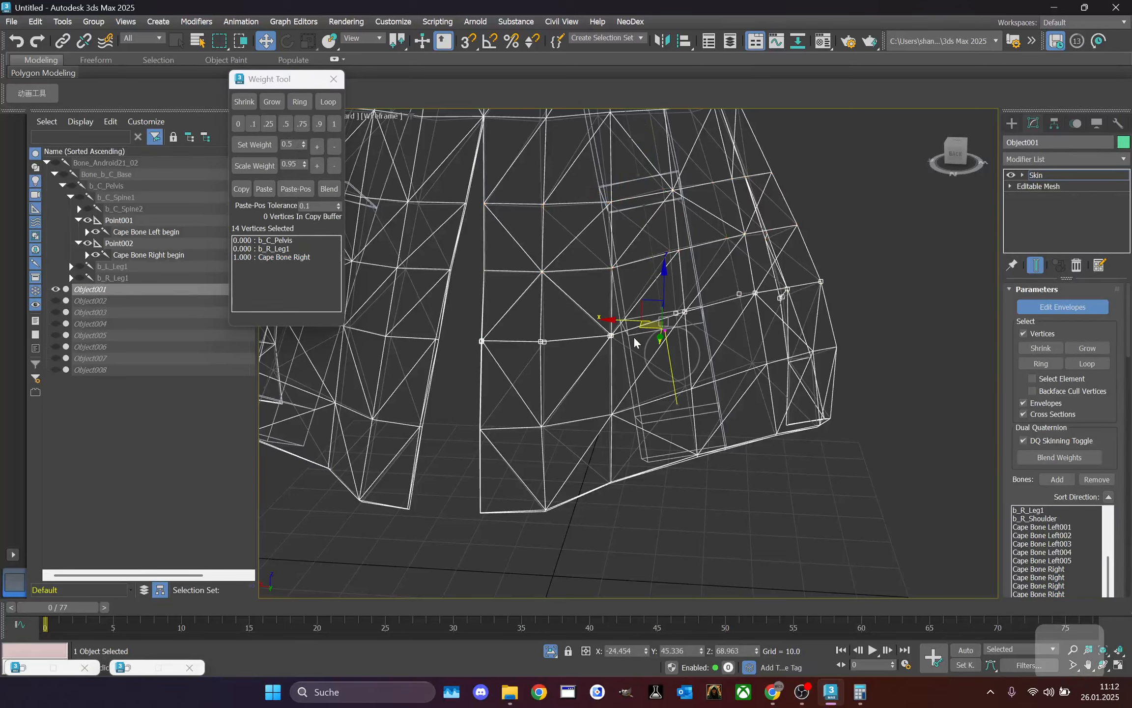
left_click(288, 124)
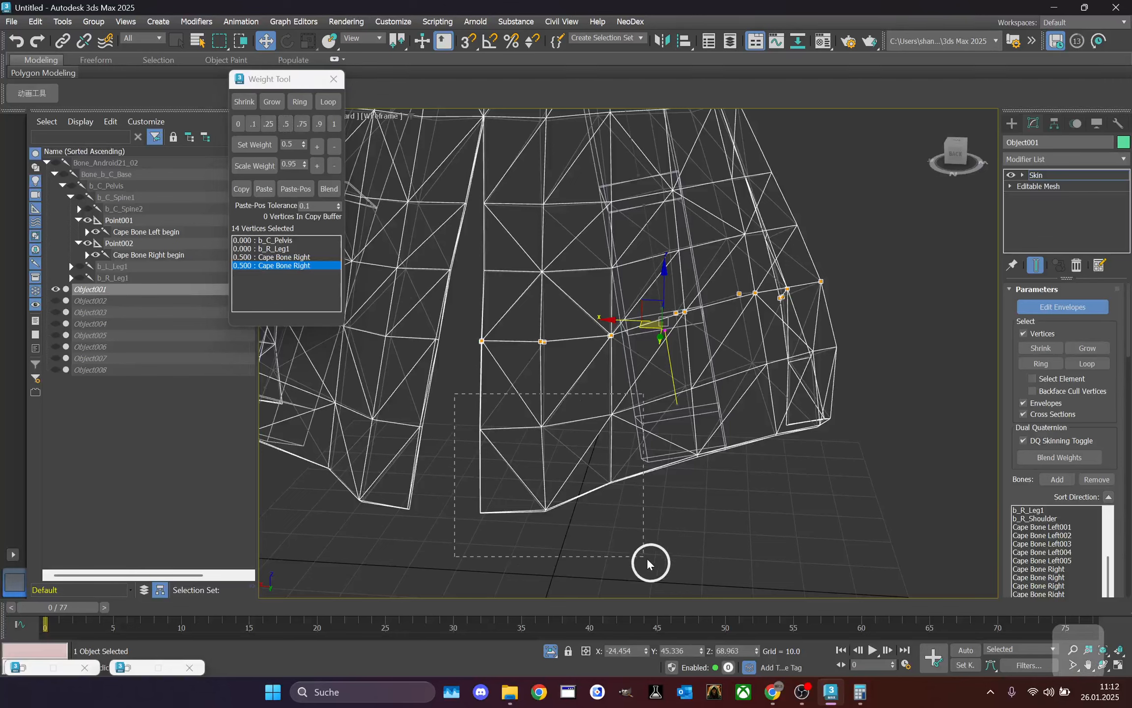
- Select the two lowest vertex rows on the right coat half and weight them 1 to the fifth right cape bone
left_click_drag(647, 564, 647, 563)
left_click_drag(707, 360, 843, 565, "ctrl")
left_click_drag(652, 373, 739, 496, "ctrl")
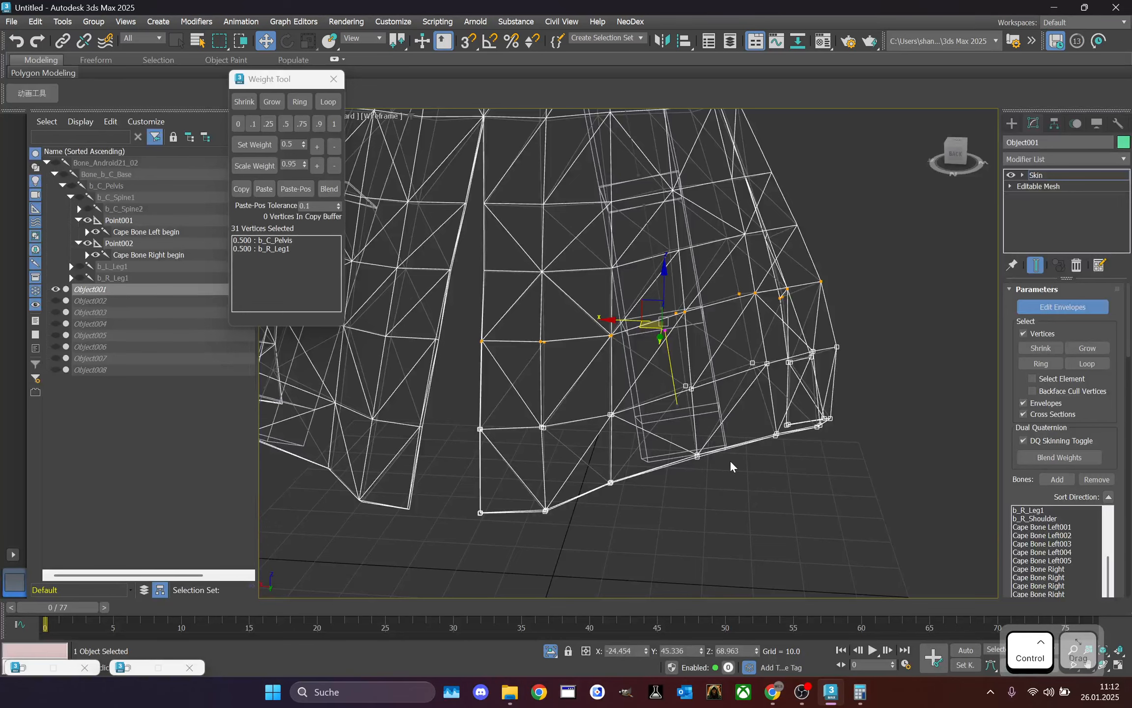
left_click(343, 127)
left_click(335, 123)
- Weight the centre-seam vertices just below the pelvis 0.5 to the second right cape bone, then 0.5 to Cape Bone Left002
scroll(678, 374, "down", 4)
middle_click_drag(679, 377, 696, 400)
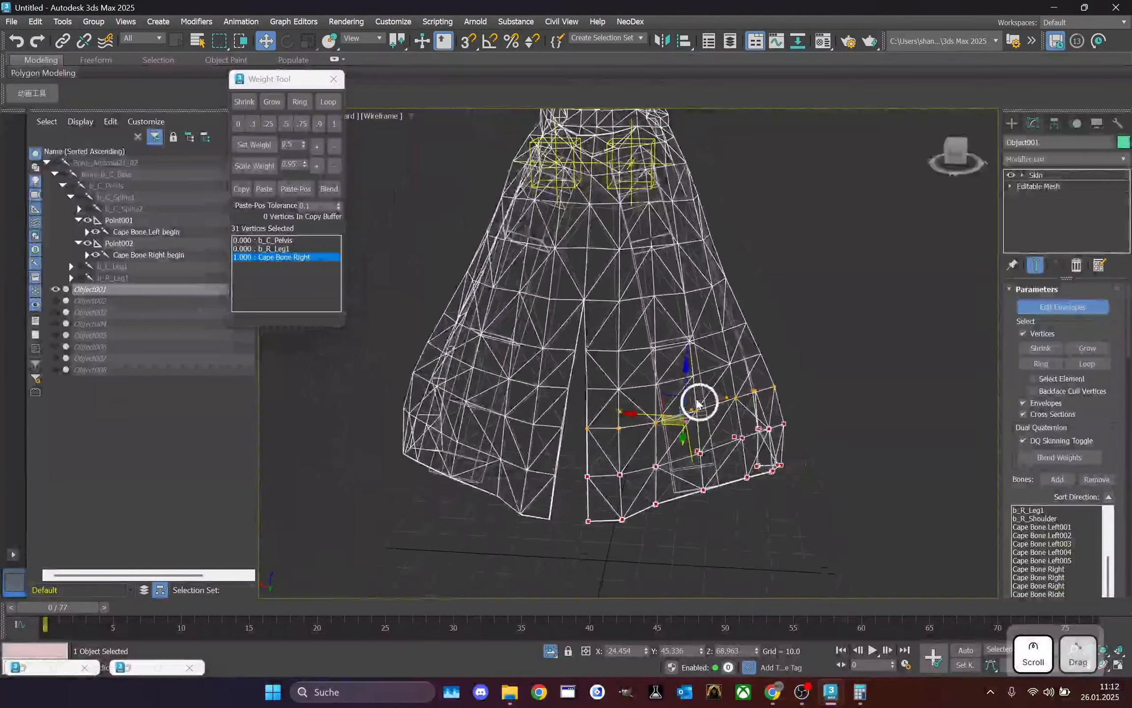
scroll(677, 255, "up", 8)
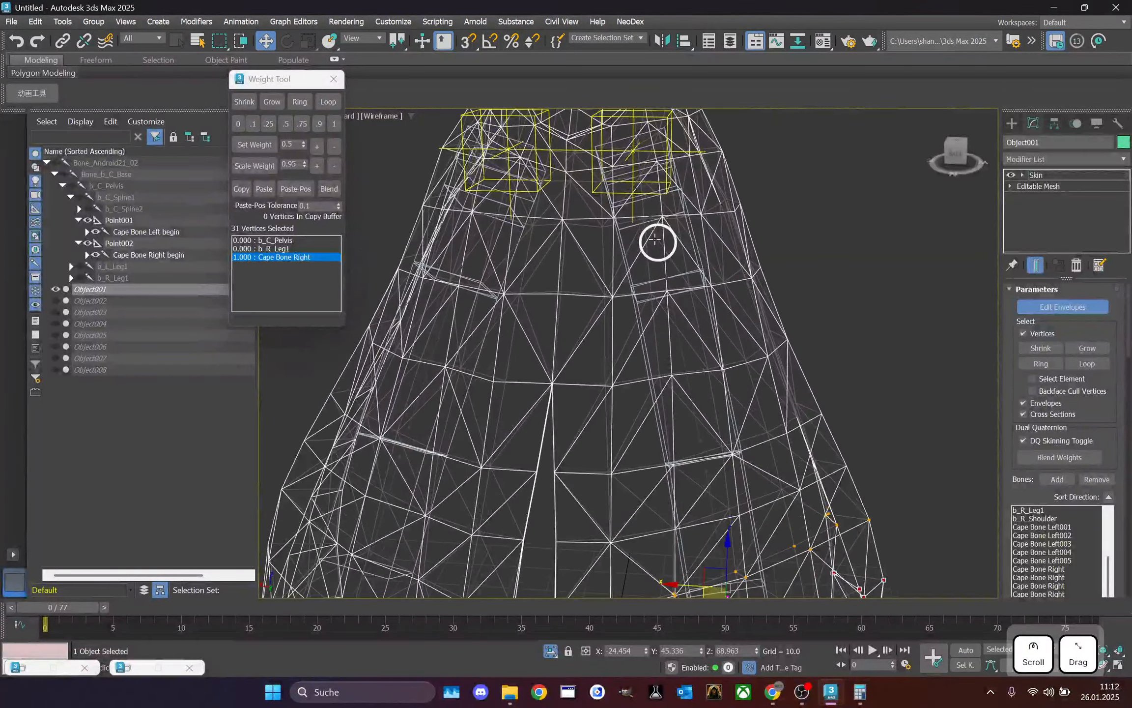
left_click(654, 238)
middle_click_drag(655, 236, 712, 280)
scroll(573, 242, "up", 1)
scroll(641, 255, "up", 3)
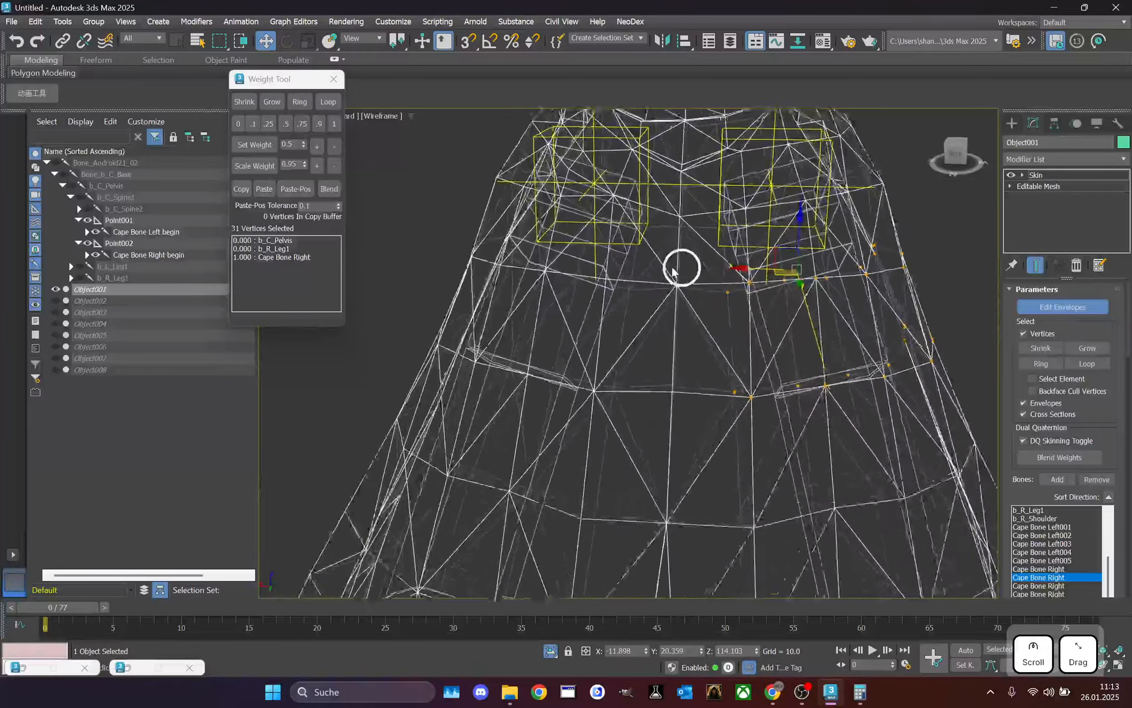
left_click_drag(649, 259, 704, 331)
middle_click_drag(704, 331, 715, 293)
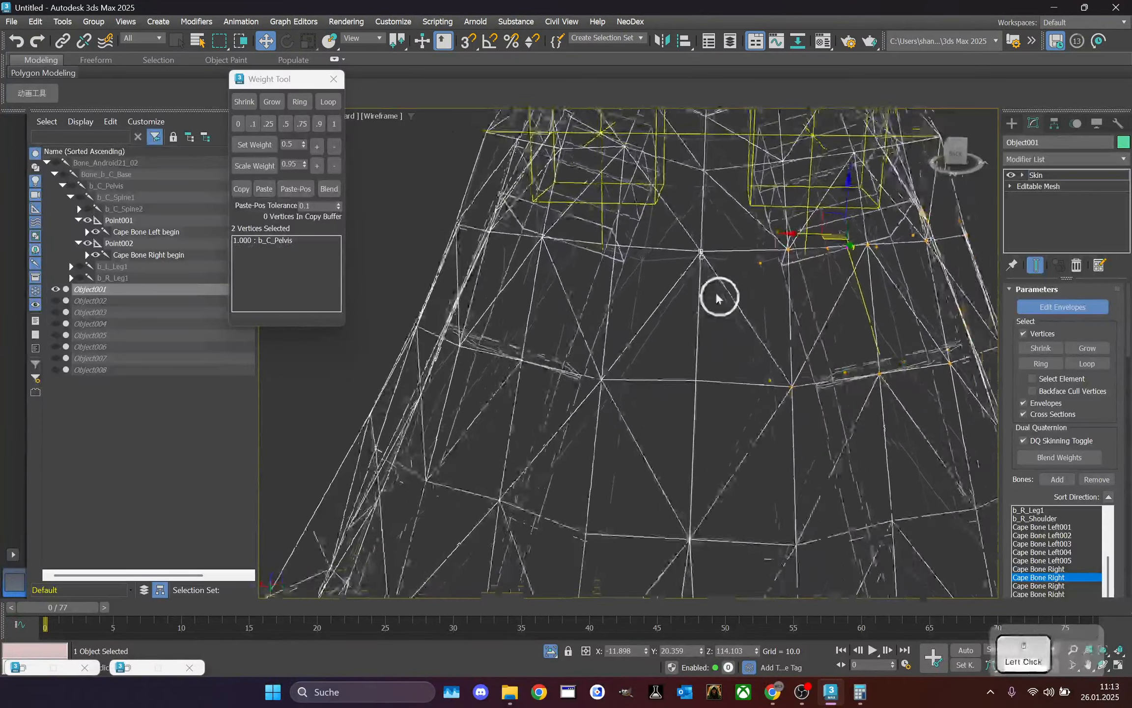
scroll(717, 290, "down", 1)
left_click(288, 125)
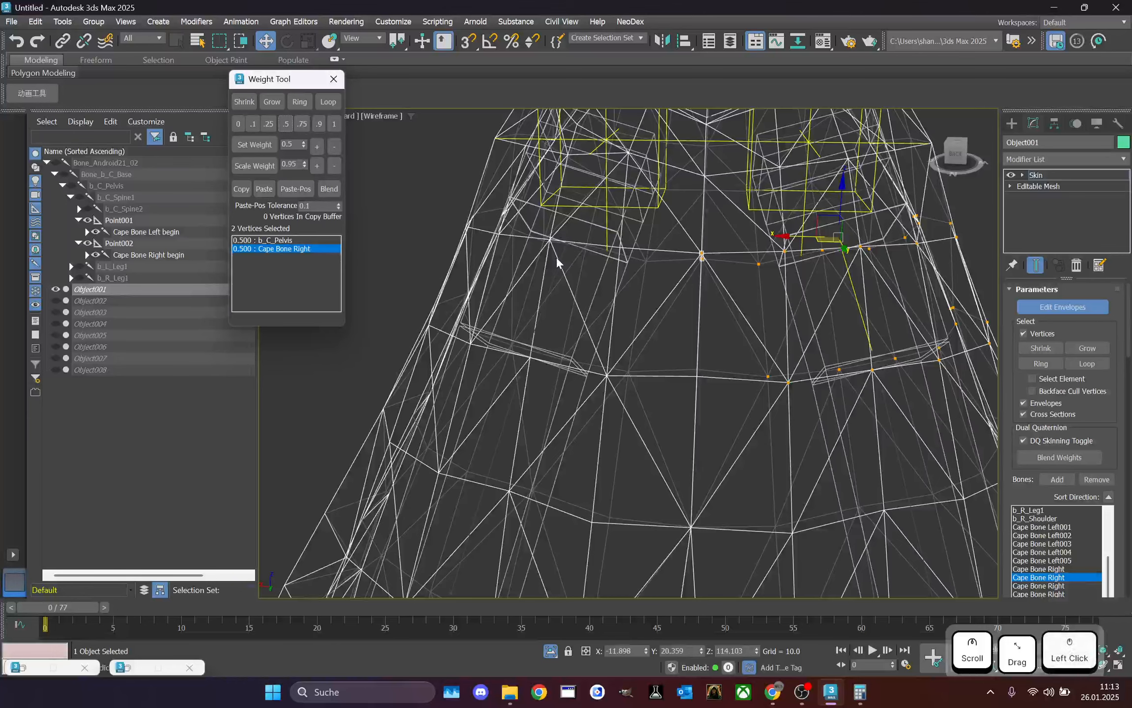
left_click(560, 258)
left_click(284, 122)
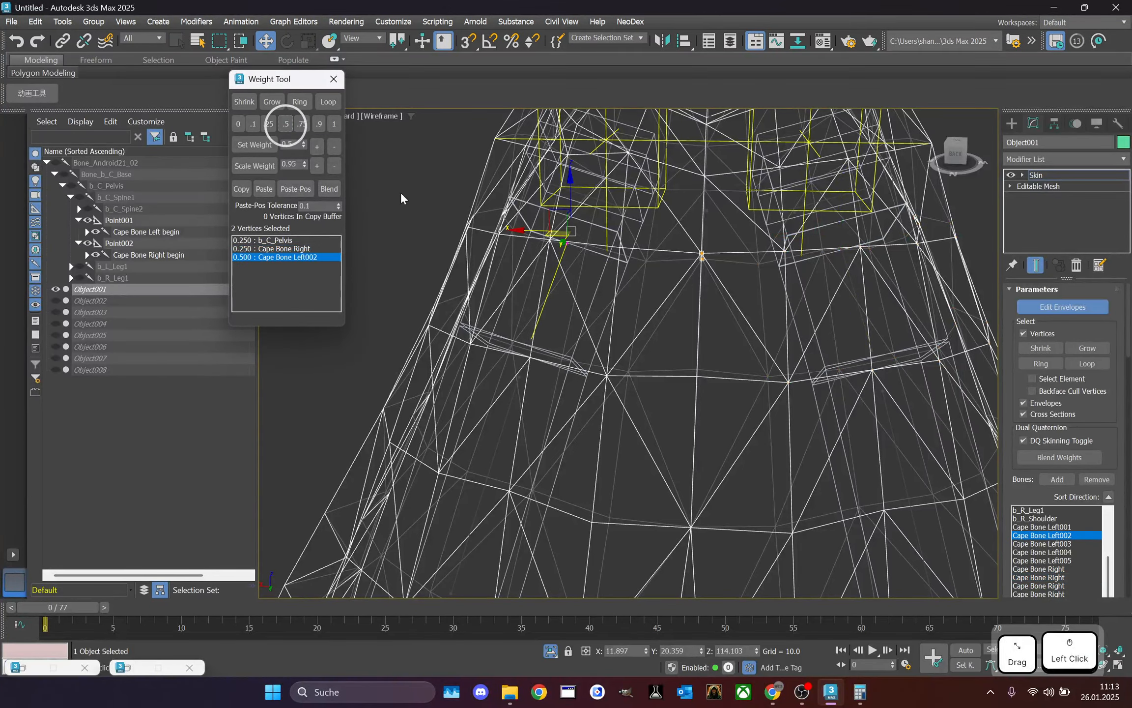
- Weight the next centre-seam vertices down 0.5 to Cape Bone Left002, then 0.5 to the second right cape bone, and zero their b_C_Pelvis weight
middle_click_drag(668, 326, 670, 290)
scroll(670, 291, "down", 1)
left_click_drag(670, 290, 728, 365)
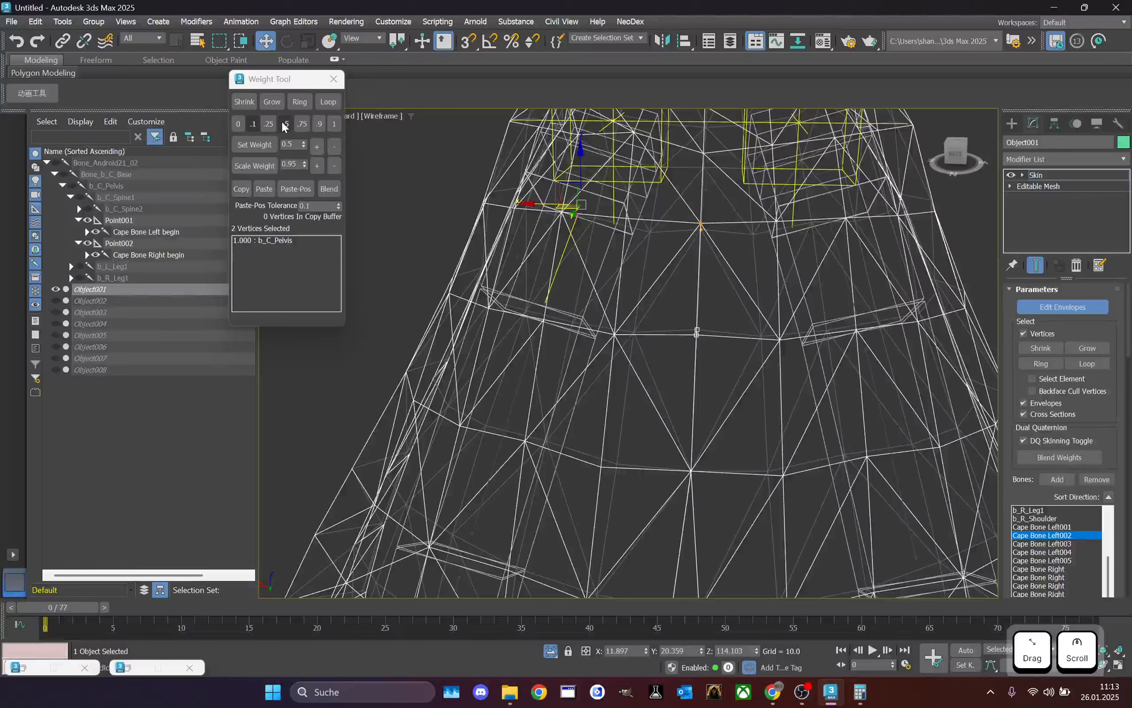
left_click(839, 258)
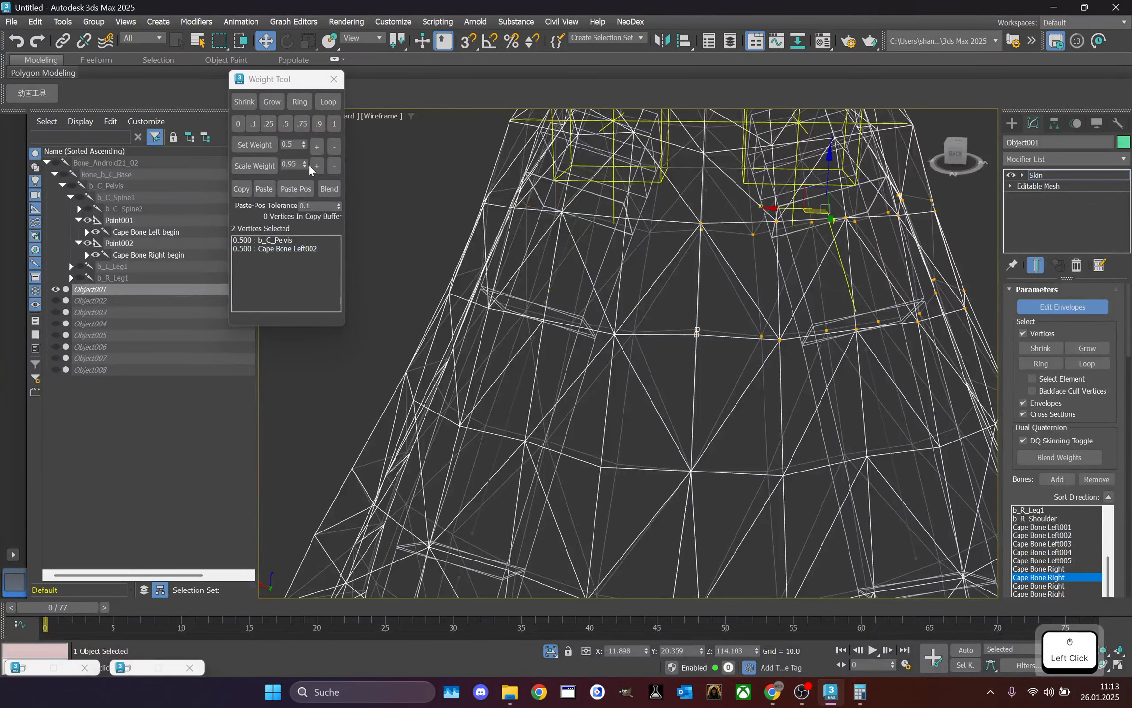
left_click(280, 123)
middle_click_drag(695, 285, 667, 302)
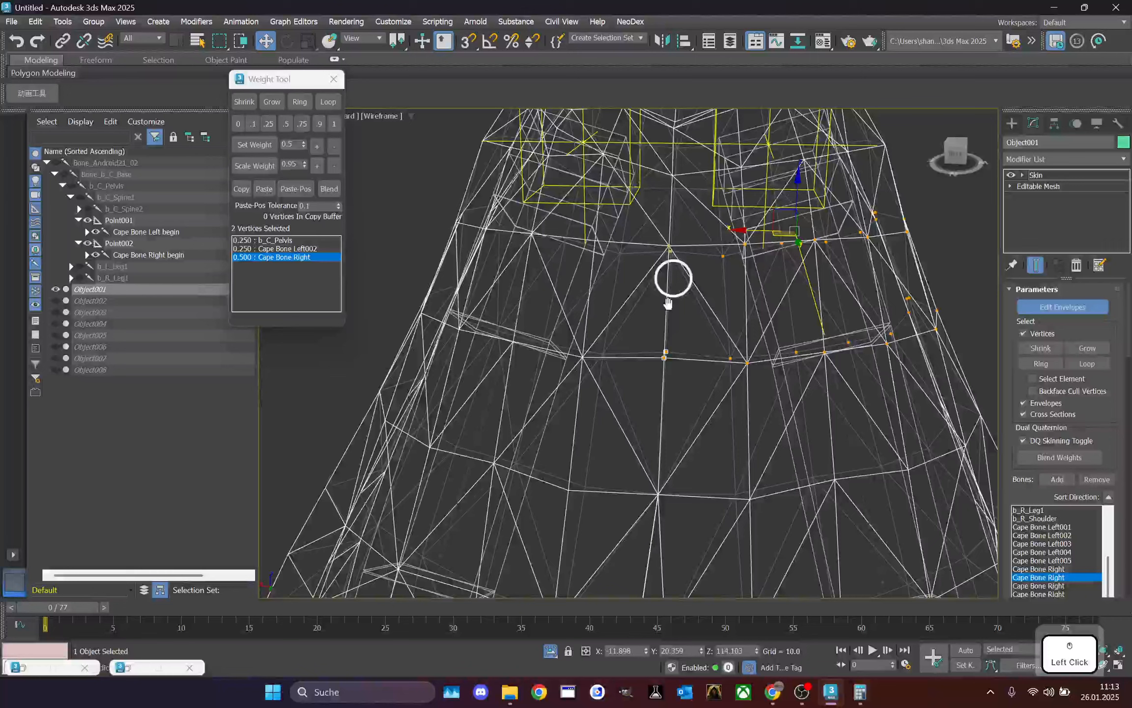
left_click_drag(661, 319, 687, 374)
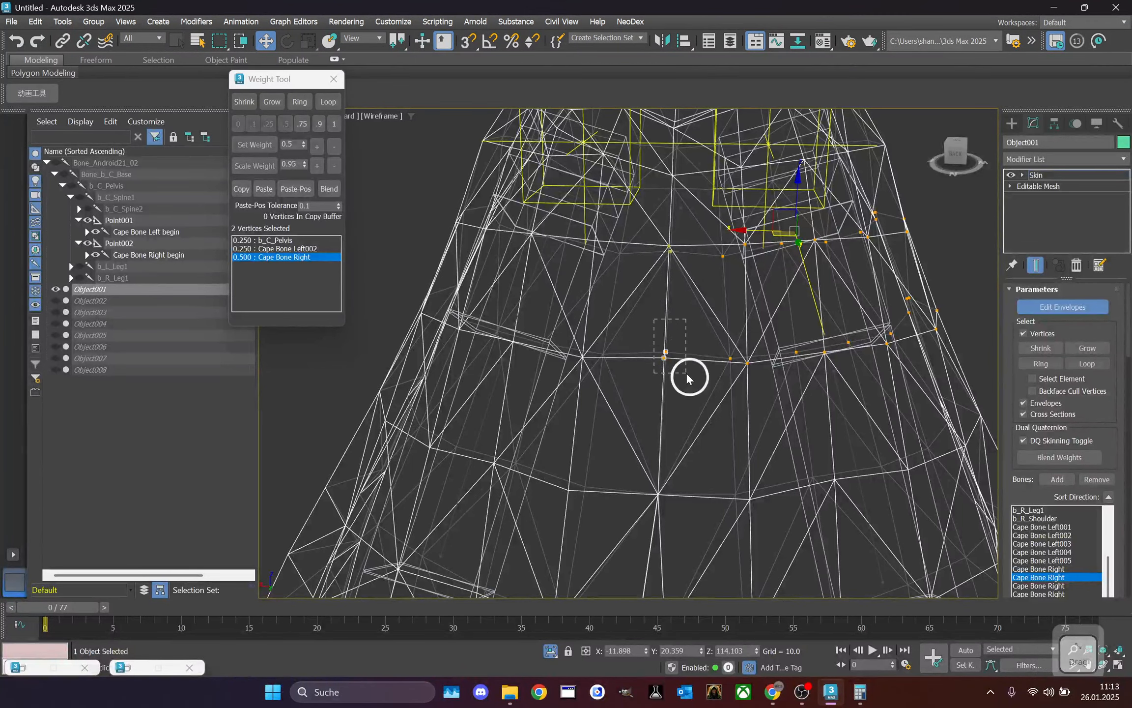
left_click(319, 241)
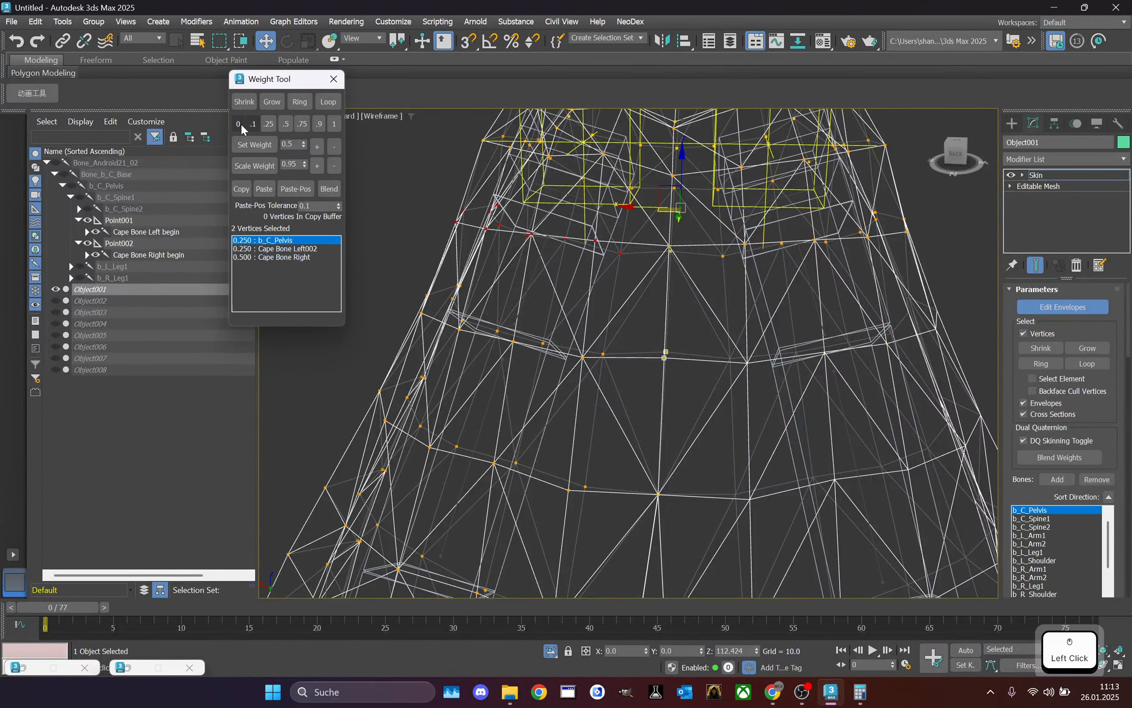
scroll(650, 331, "down", 3)
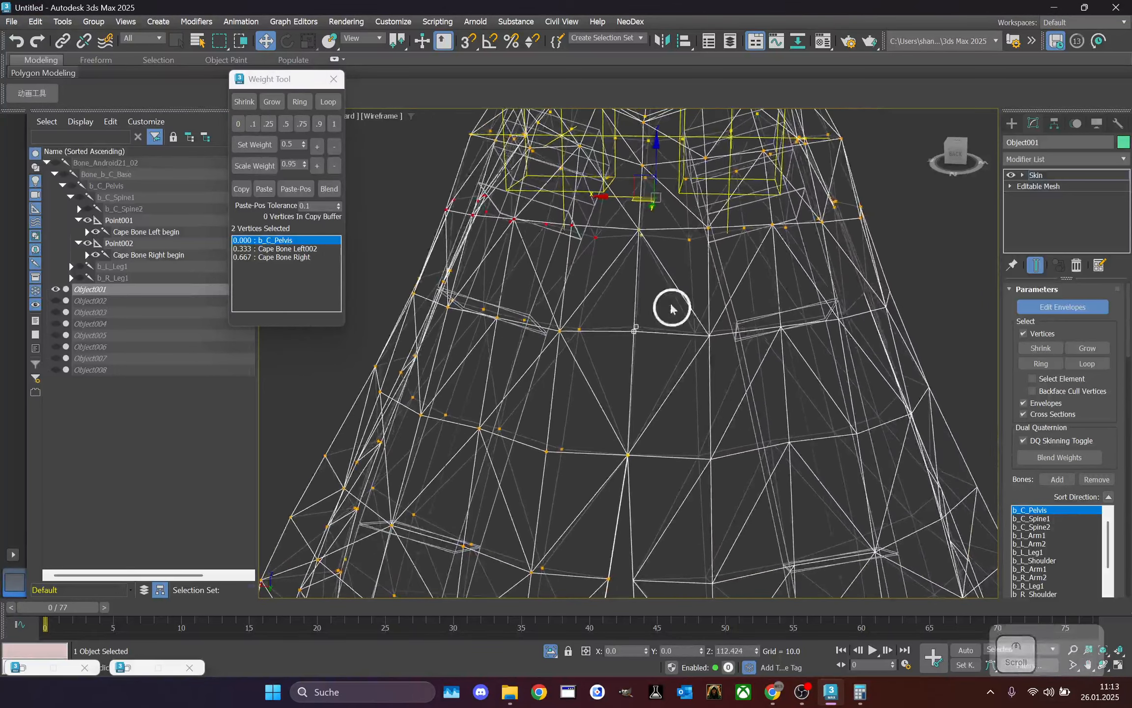
- Give the same centre-seam vertices 0.25 weight to the third right cape bone and 0.25 to Cape Bone Left003
left_click(765, 288)
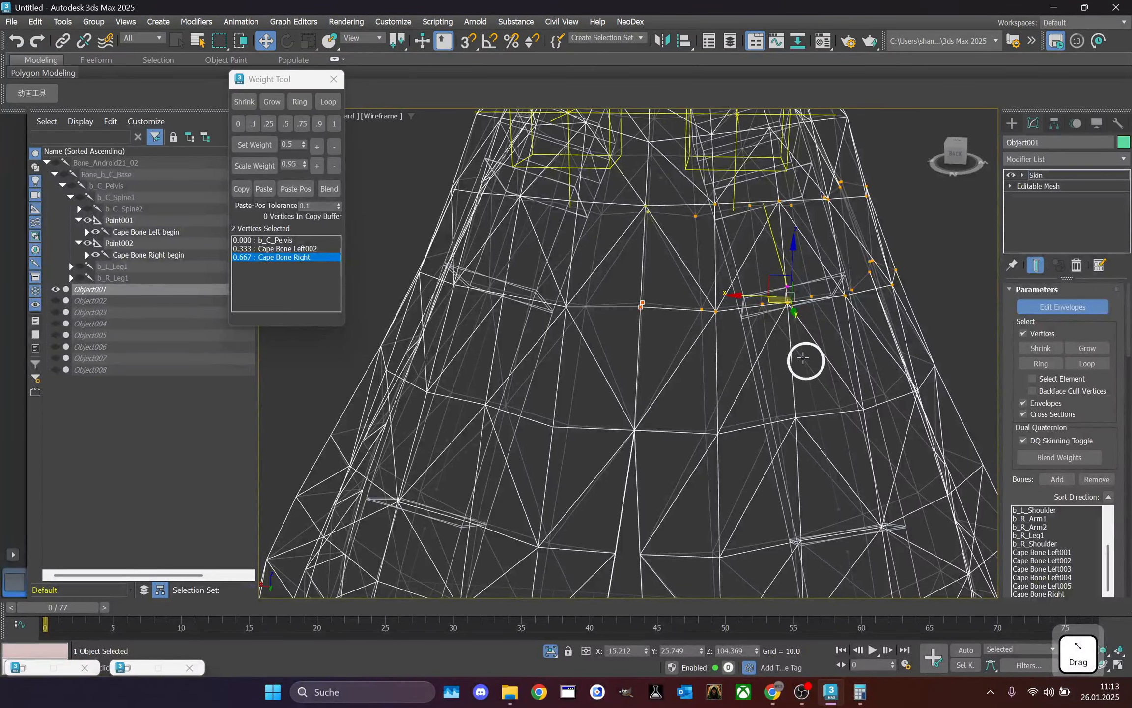
left_click(803, 357)
left_click(272, 124)
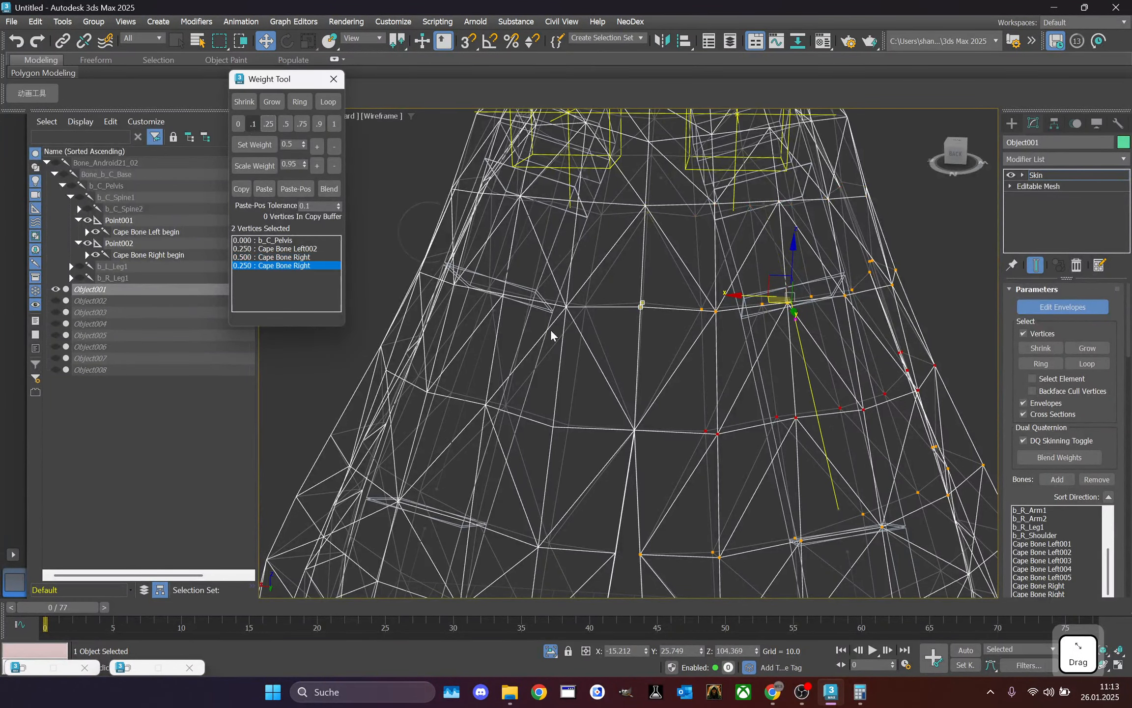
left_click(485, 337)
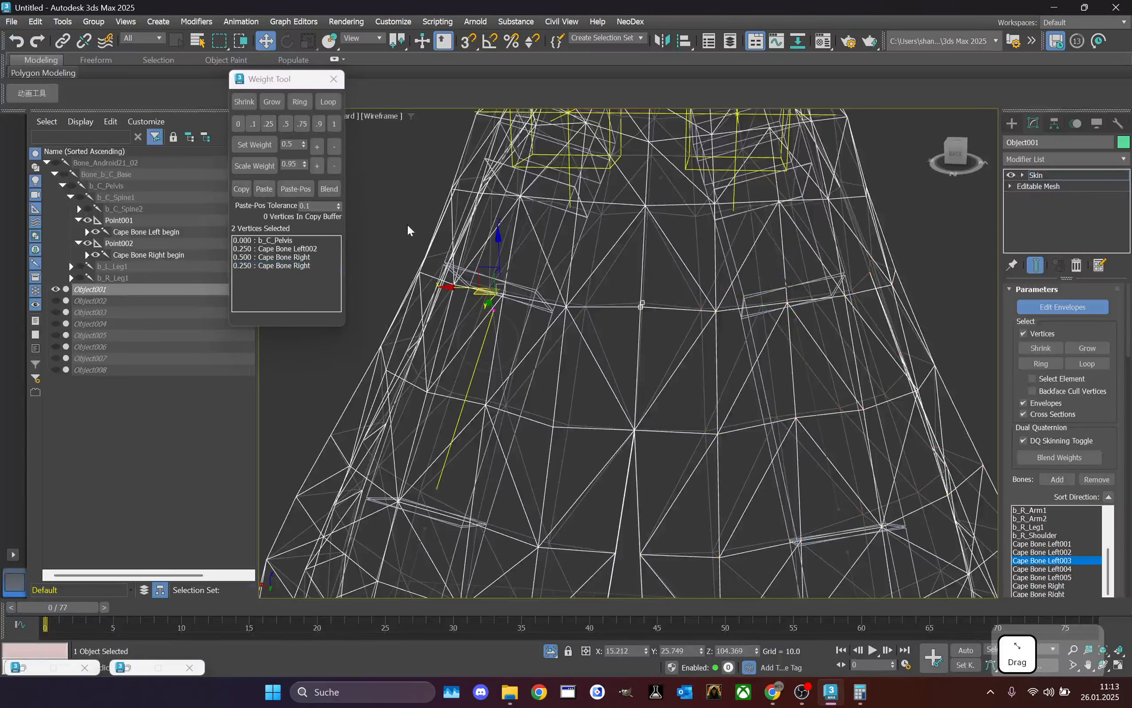
left_click(269, 130)
- Select the vertices at the top of the coat slit, weight them 1 to b_C_Pelvis, then 0.5 to the third right cape bone
middle_click_drag(707, 436, 738, 359)
left_click_drag(633, 292, 696, 375)
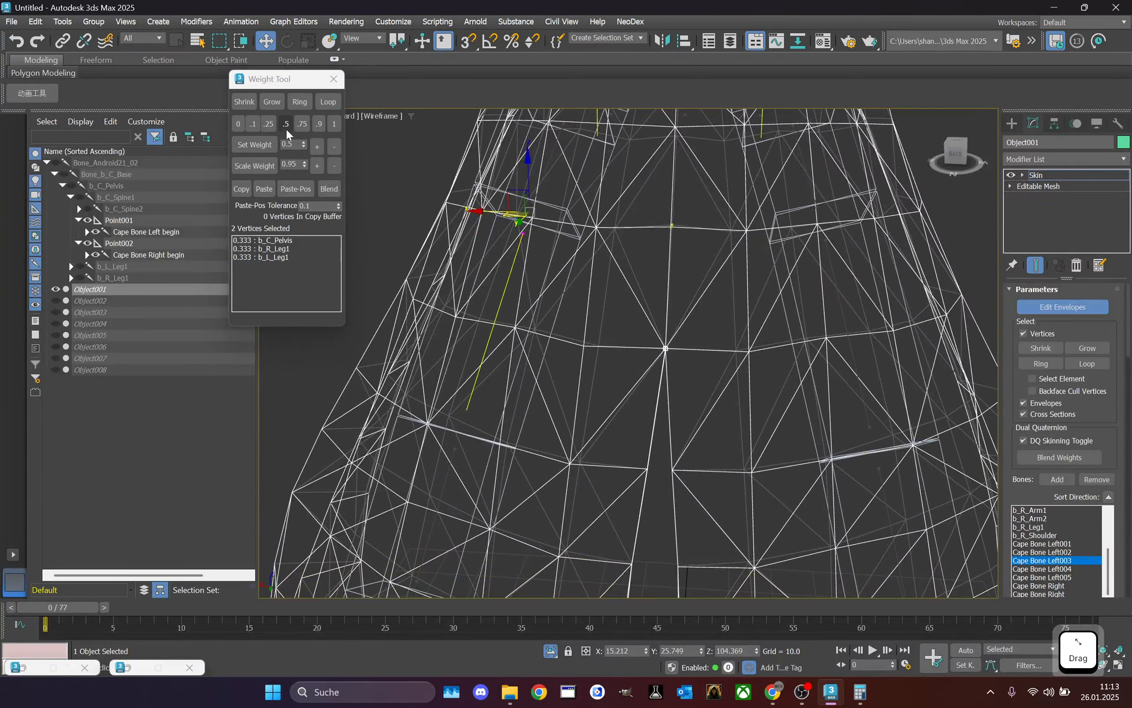
left_click(257, 241)
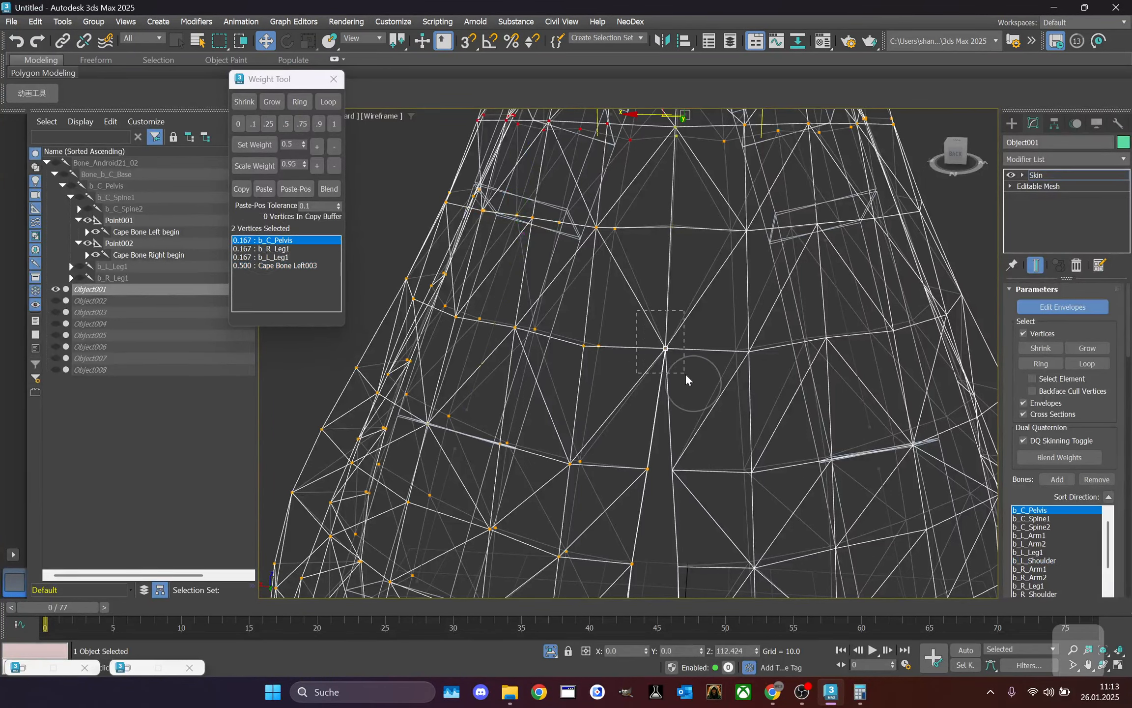
left_click_drag(686, 379, 707, 398)
left_click(333, 125)
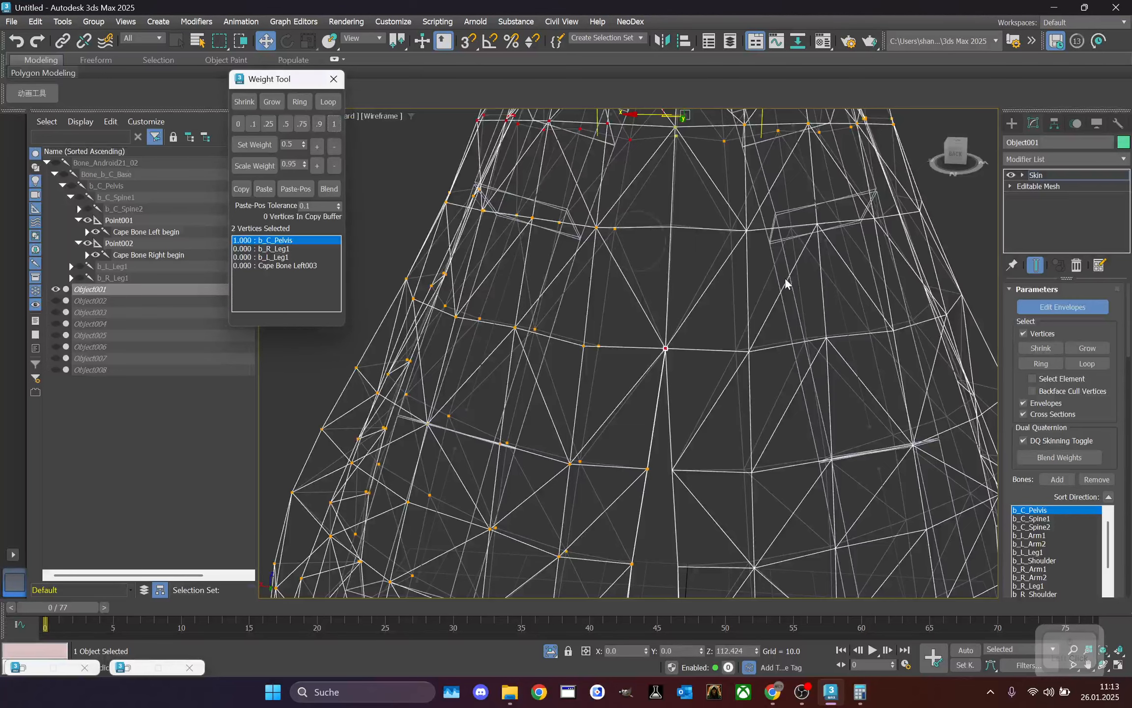
left_click(836, 291)
left_click(286, 124)
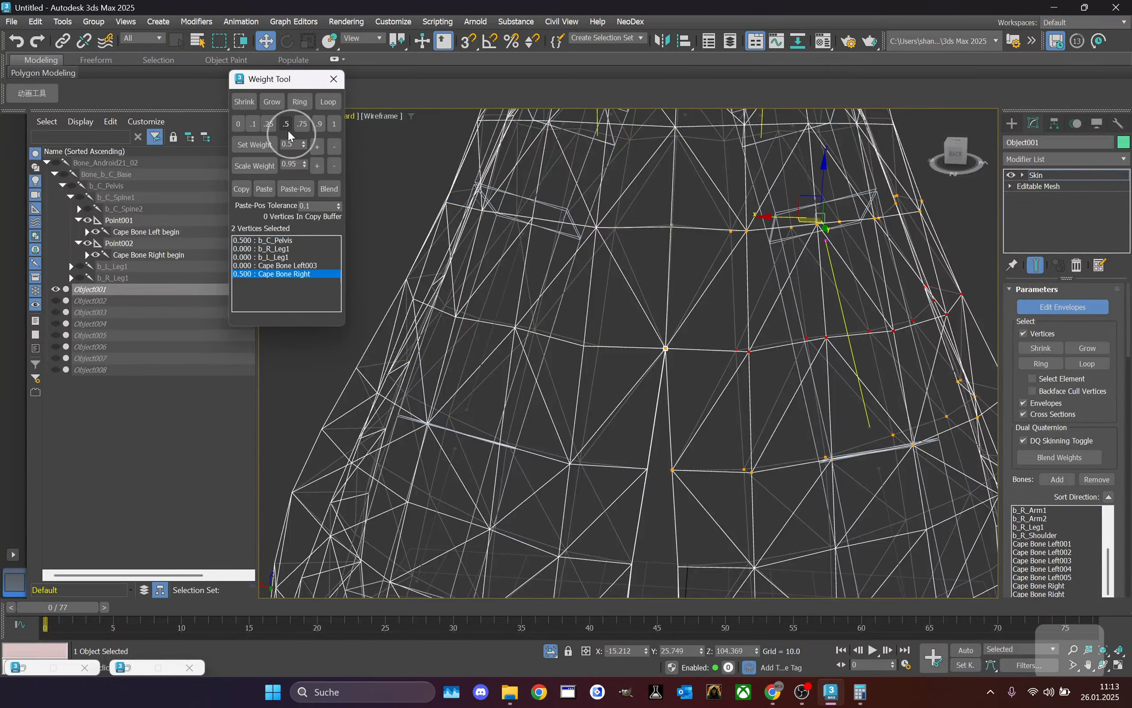
- Leave envelope editing and select the right cape bone chain from its second bone down to the end bone
scroll(770, 386, "down", 4)
scroll(770, 388, "down", 3)
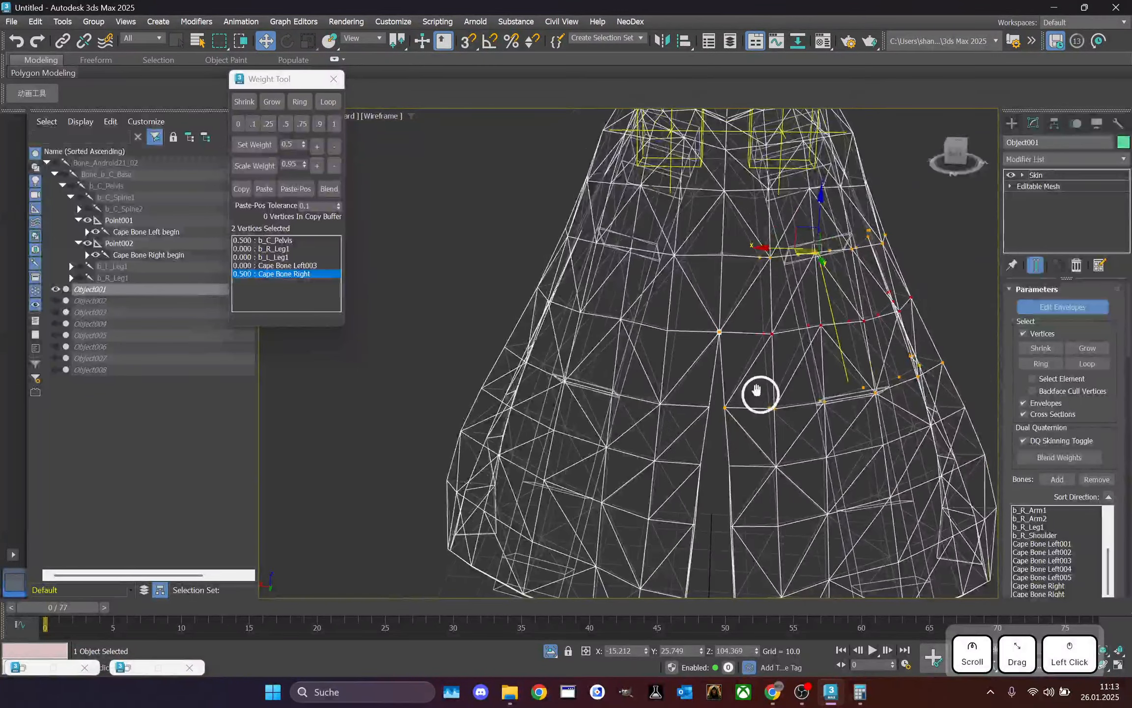
left_click_drag(955, 151, 953, 162)
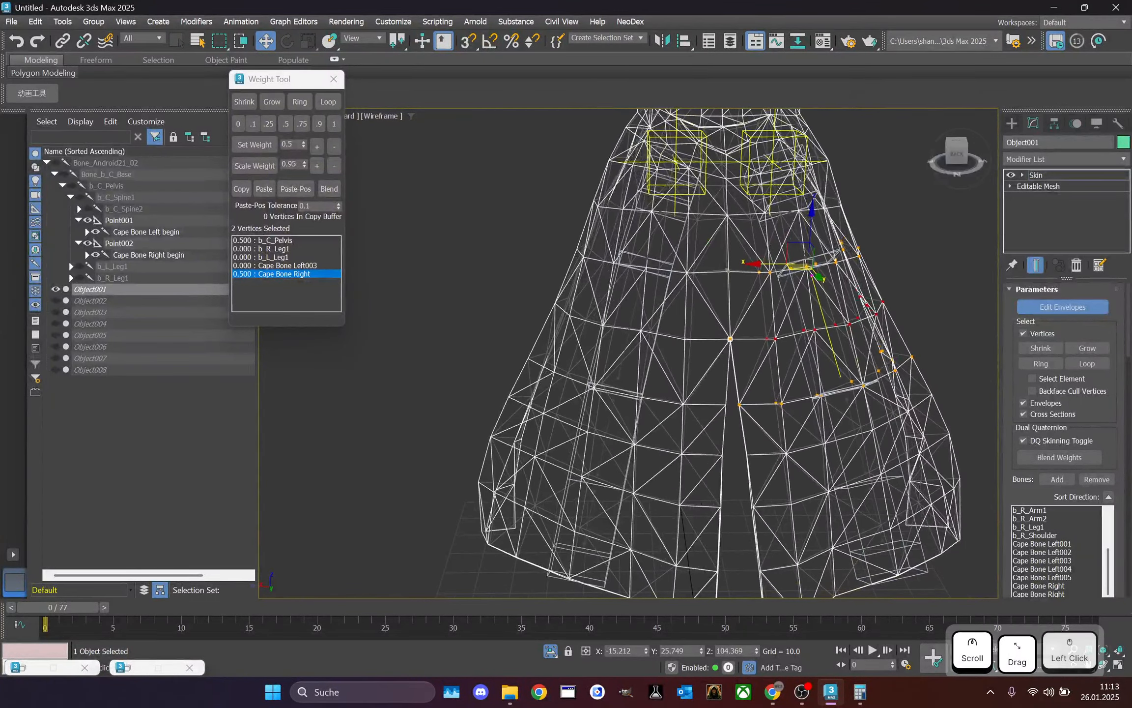
left_click(1040, 307)
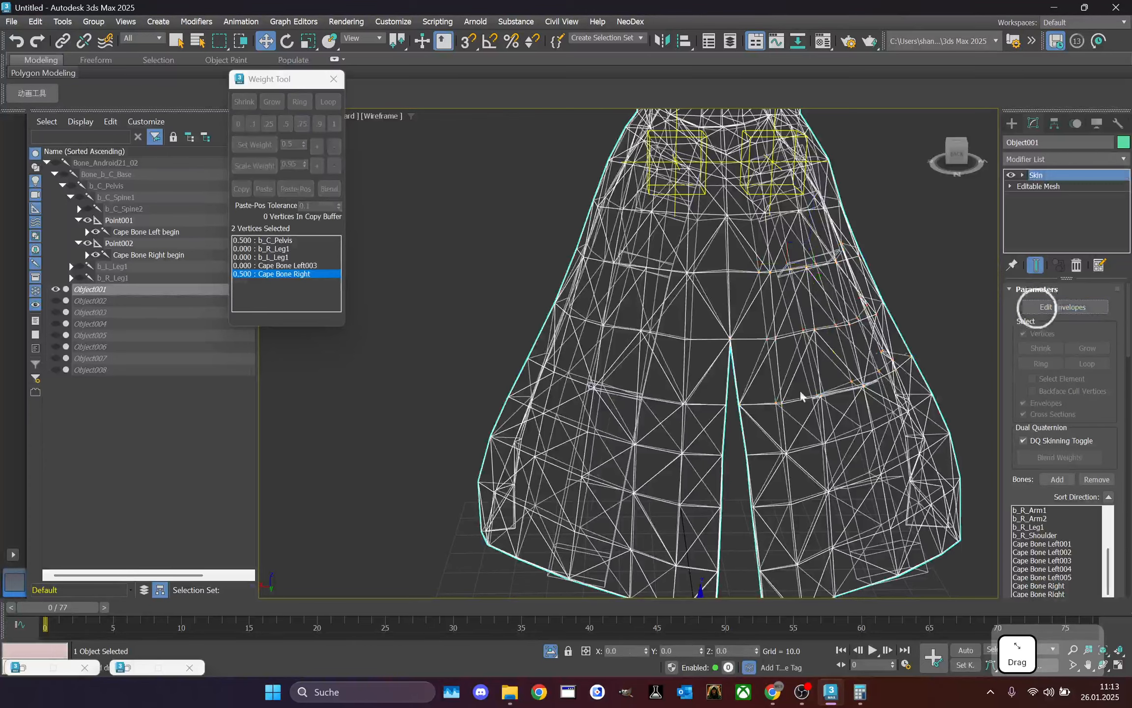
double_click(822, 195)
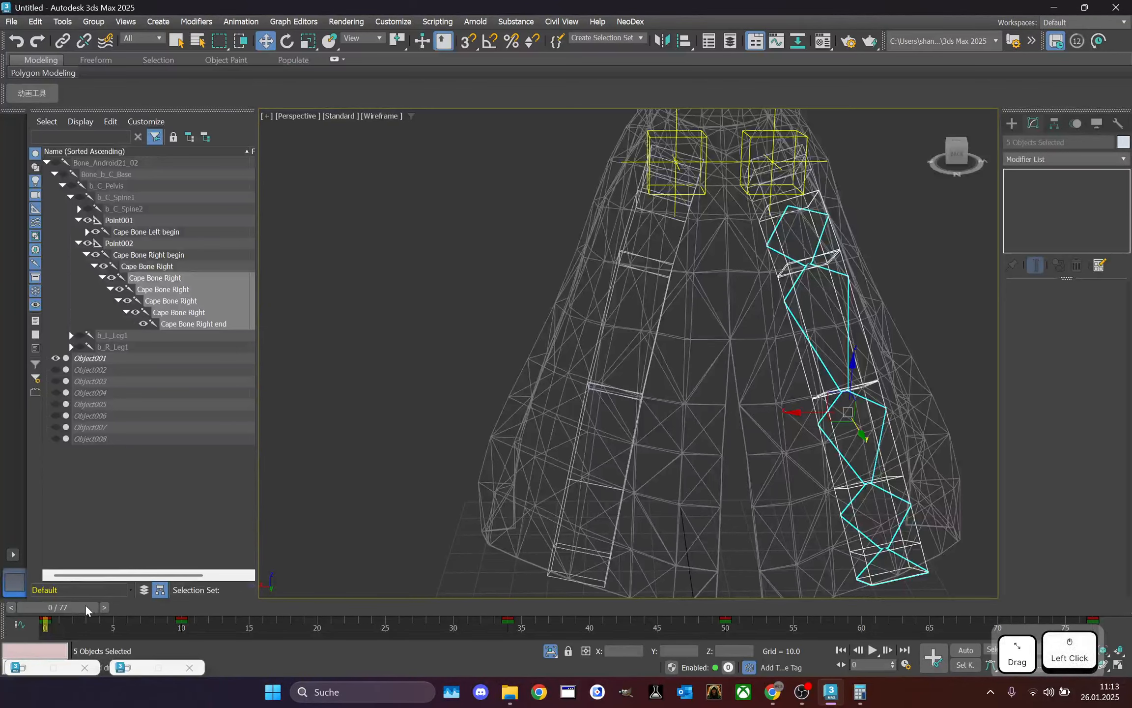
- Go to frame 2, enable Auto Key and rotate the selected right cape bones outward and upward to test the coat deformation
left_click_drag(86, 609, 114, 608)
right_click(712, 295)
left_click(723, 308)
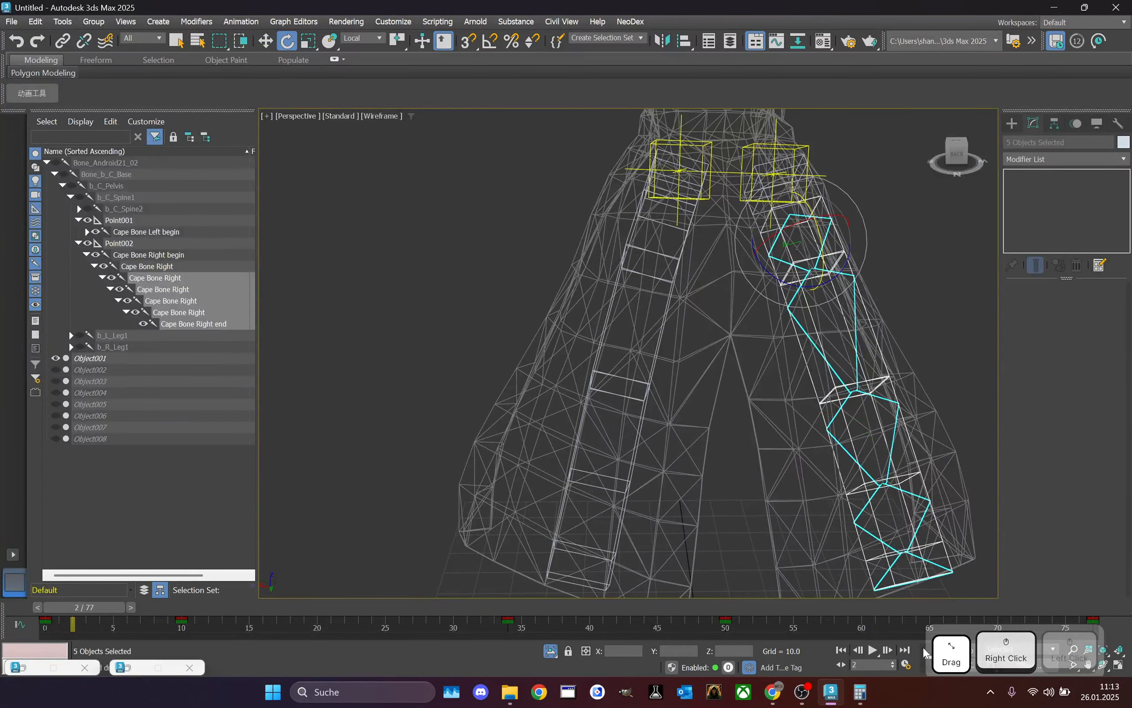
left_click(964, 649)
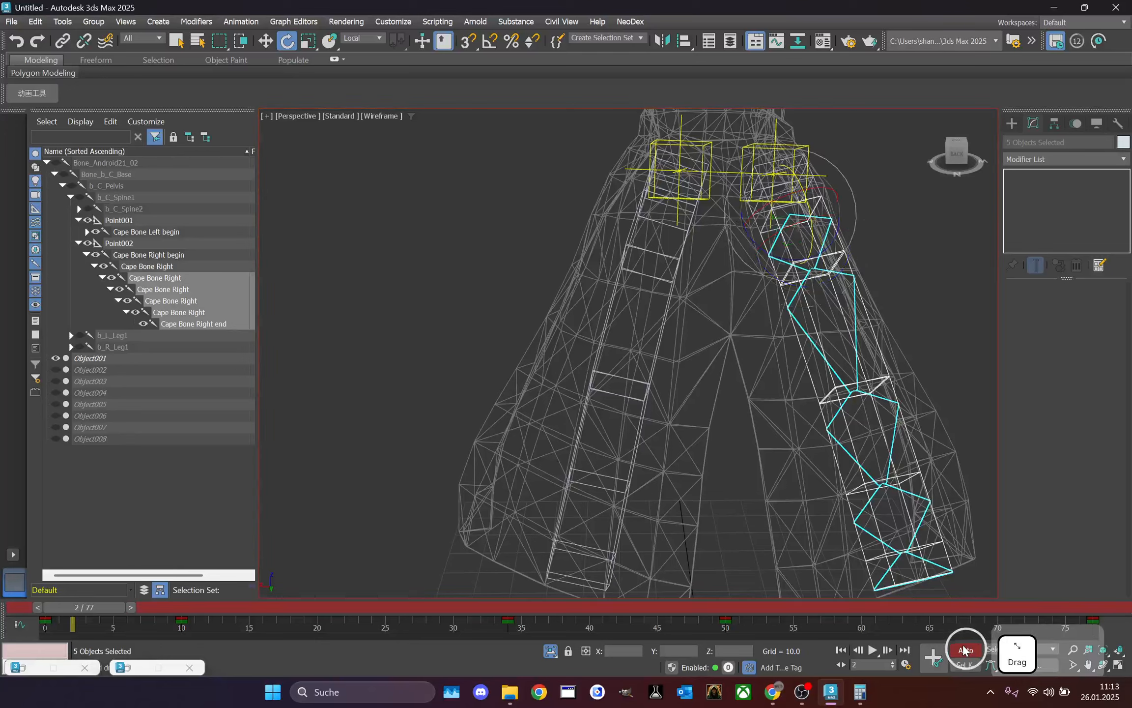
left_click_drag(819, 208, 804, 195)
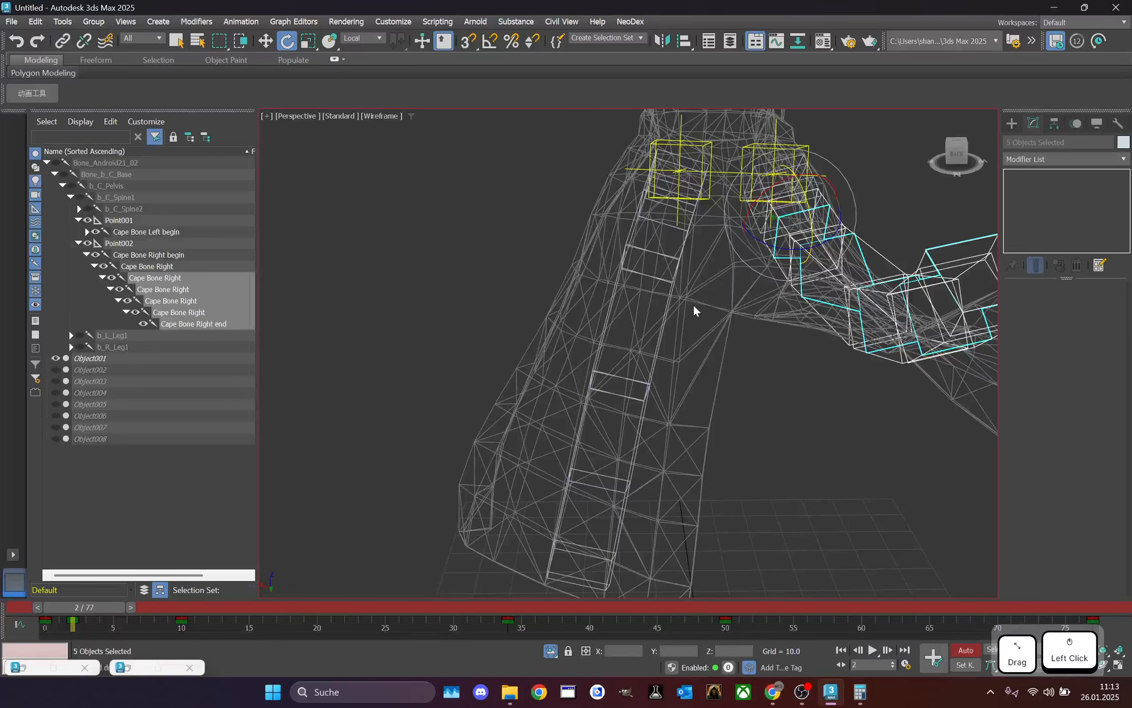
- Select the whole left cape bone chain from Cape Bone Left begin and rotate its bones strongly at frame 2
left_click(742, 367)
double_click(698, 202)
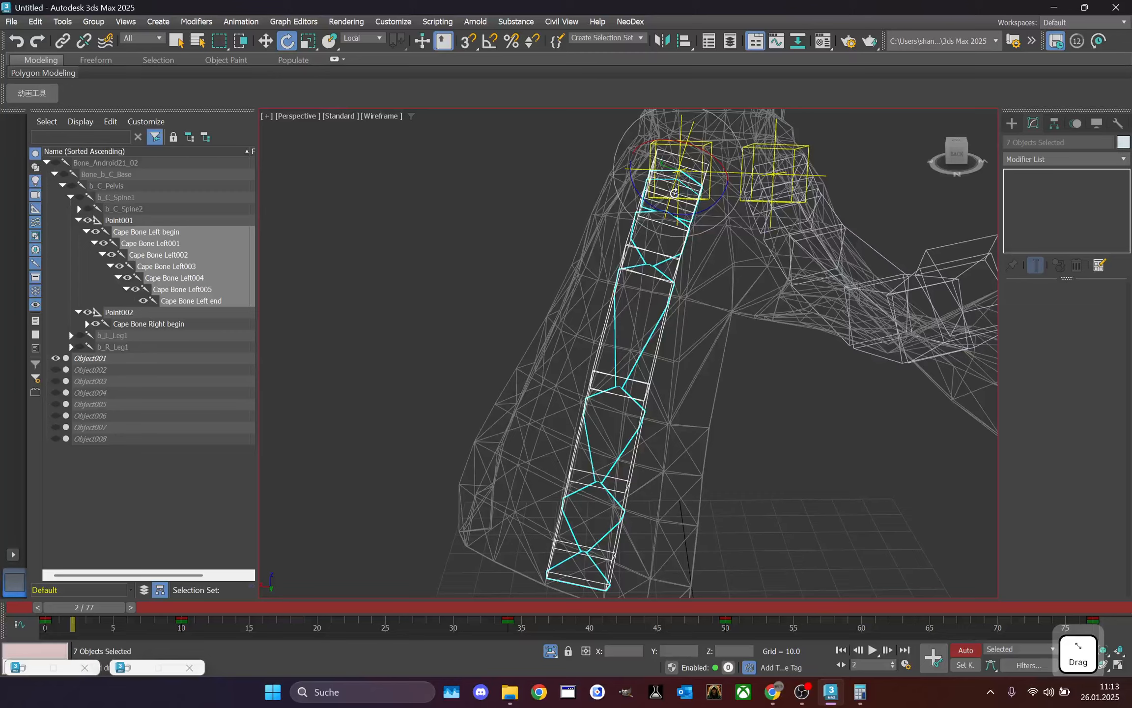
left_click_drag(672, 191, 678, 181)
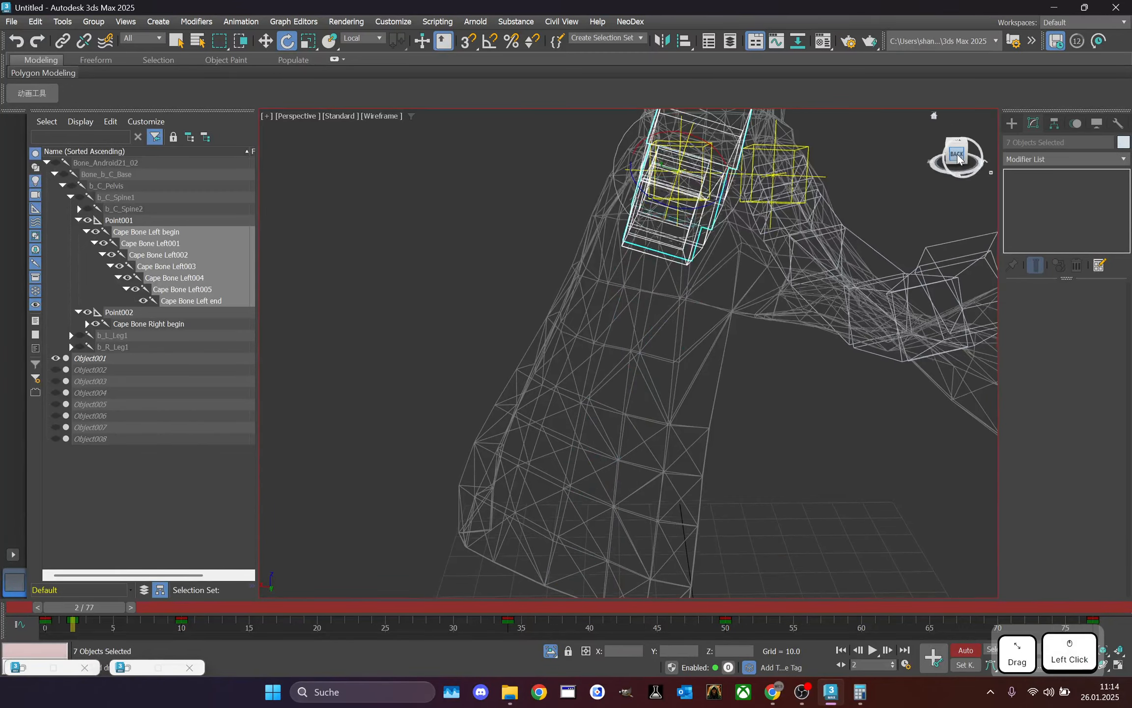
- Select the coat mesh Object001 and enter envelope editing in its Skin modifier
mouse_move(960, 157)
left_mouse_down()
mouse_move(915, 157)
mouse_move(950, 189)
mouse_move(948, 172)
left_mouse_up()
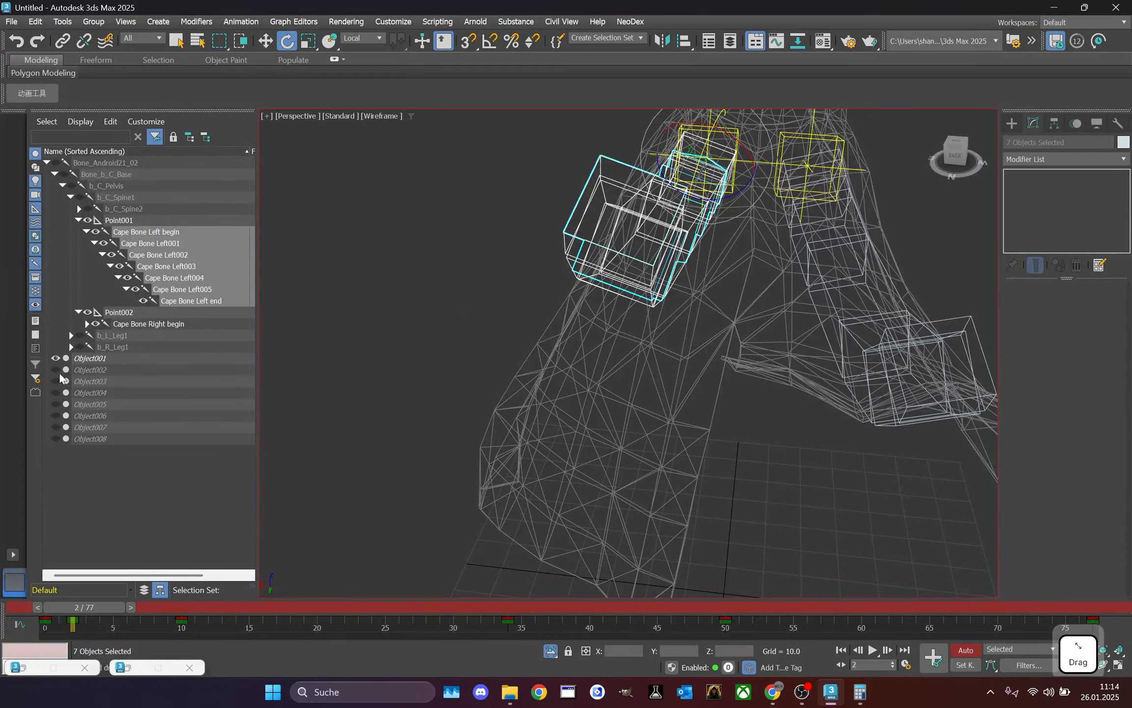
left_click(84, 360)
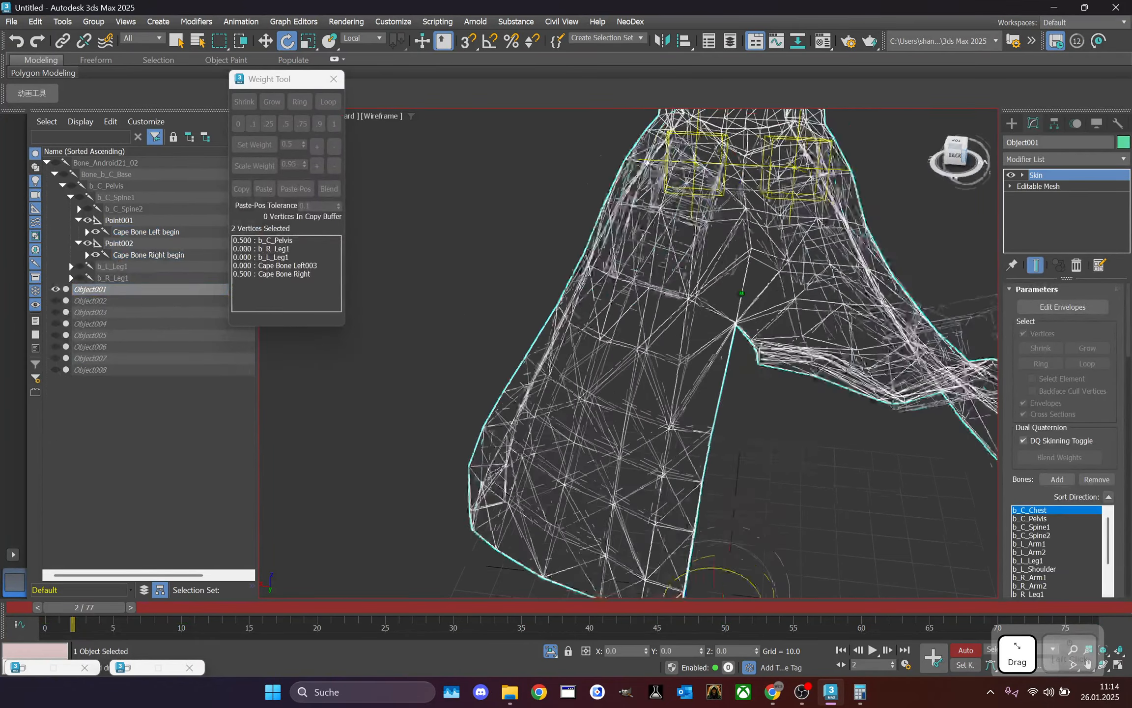
left_click(1023, 307)
left_click_drag(1129, 291, 1129, 358)
left_click_drag(957, 153, 378, 157)
scroll(867, 249, "down", 3)
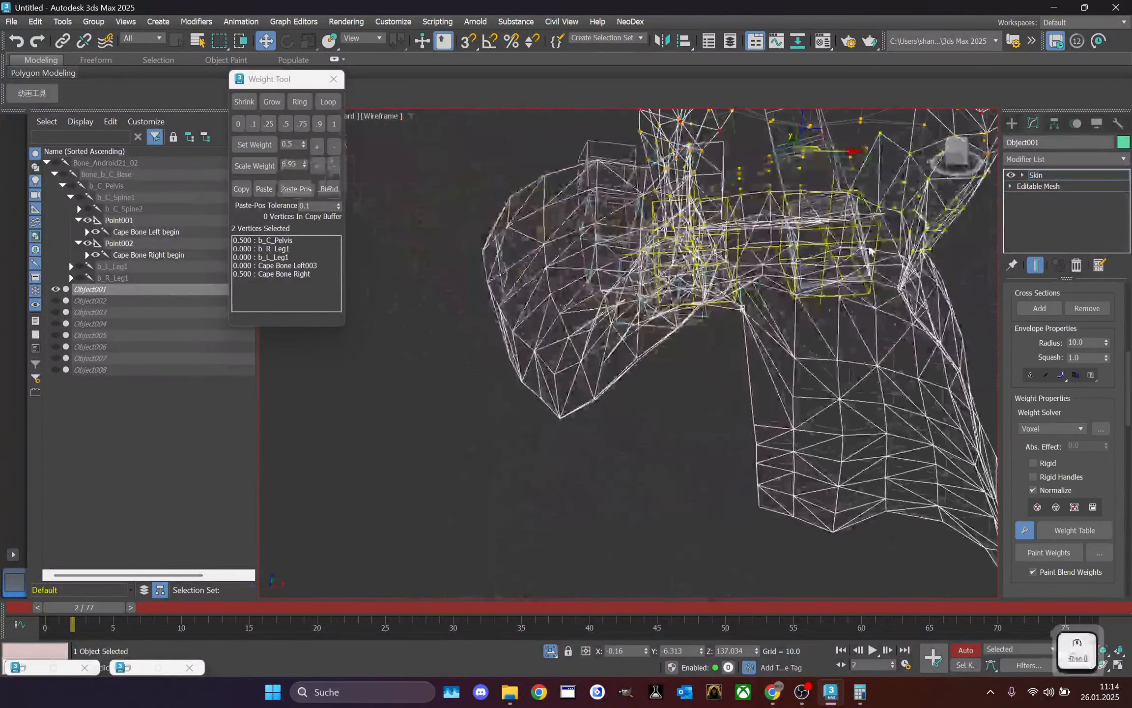
middle_click_drag(868, 249, 723, 288)
scroll(721, 283, "down", 1)
left_click_drag(960, 162, 975, 200)
scroll(1107, 396, "down", 3)
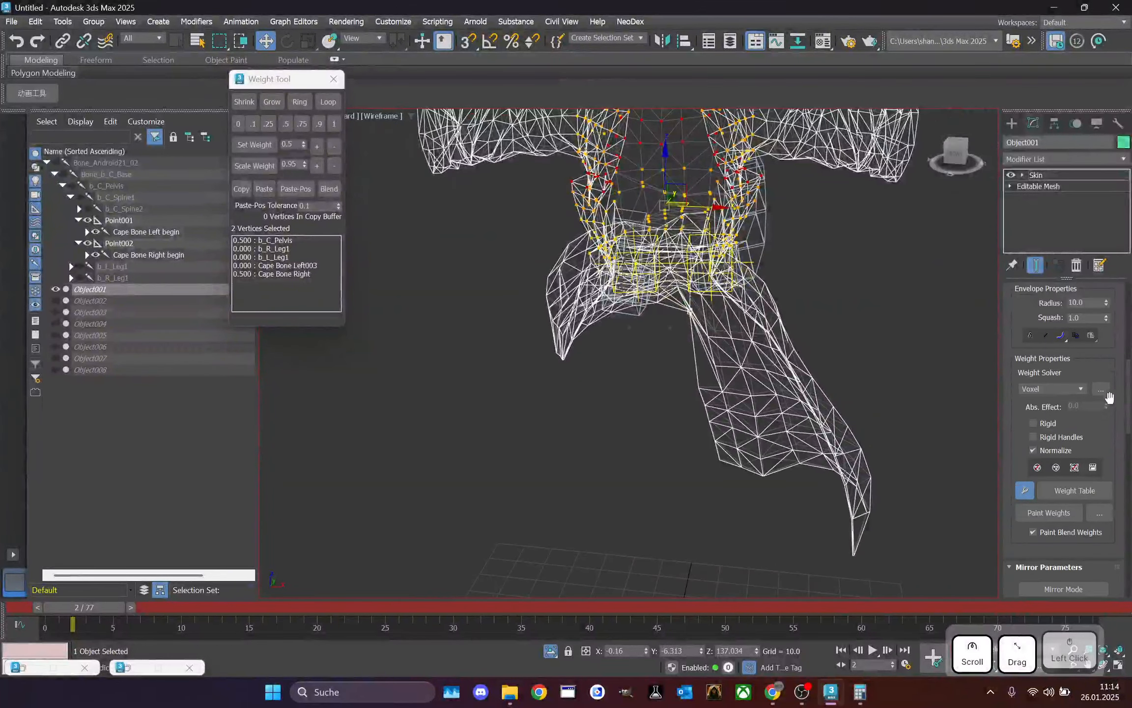
- Turn on Mirror Mode for the coat's skin and paste the green vertices' weights onto the blue vertices
left_click(1111, 399)
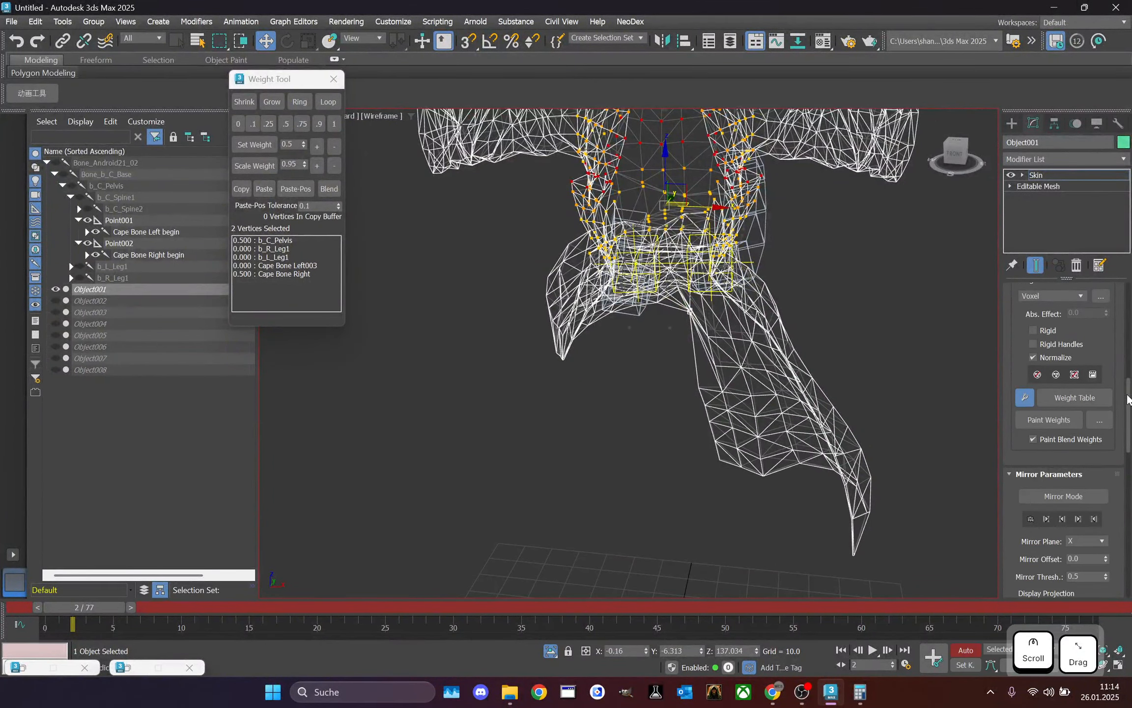
scroll(1079, 482, "down", 1)
left_click(1095, 458)
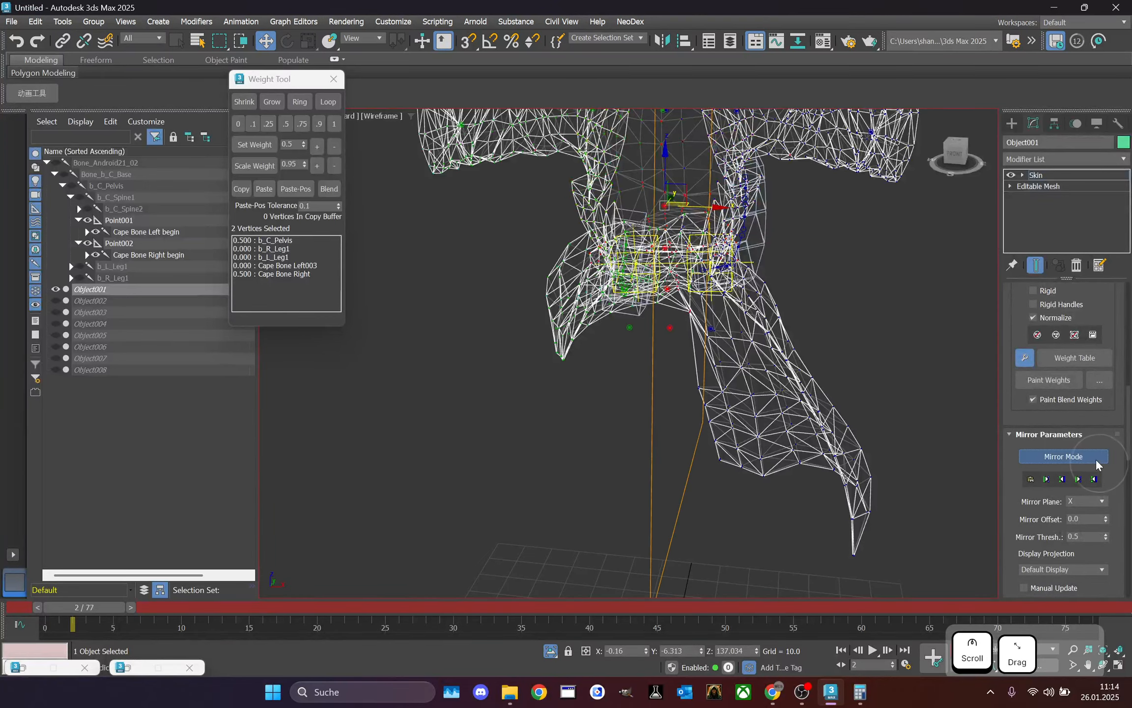
left_click_drag(954, 154, 969, 147)
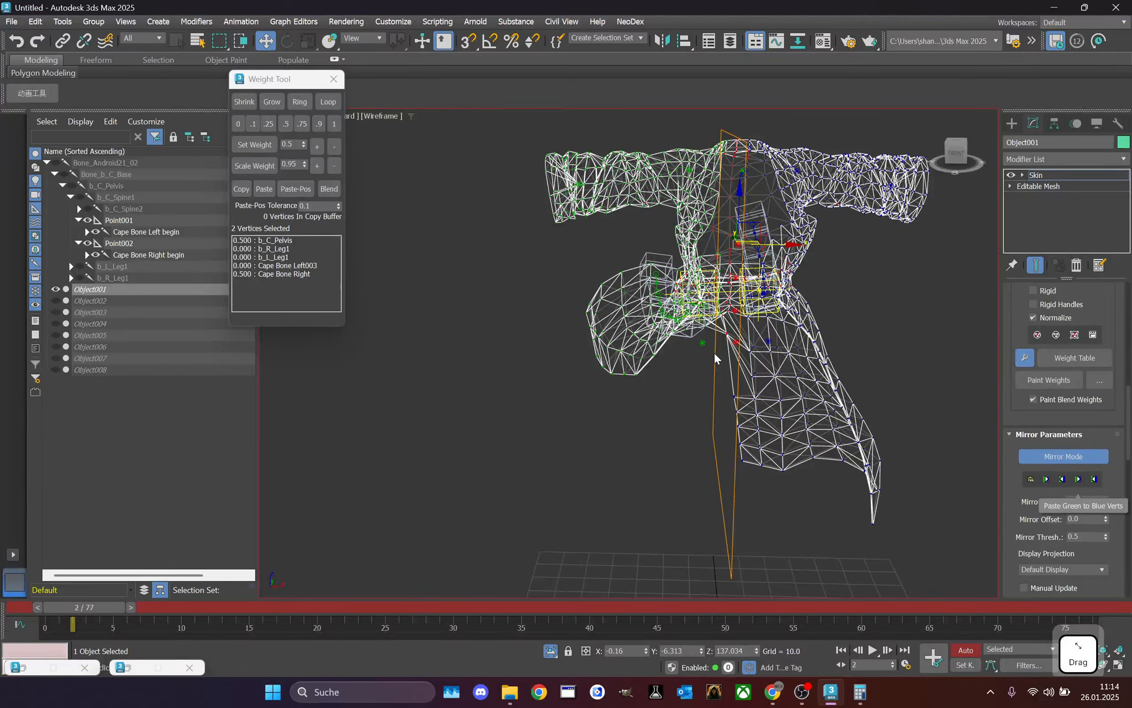
left_click(1080, 481)
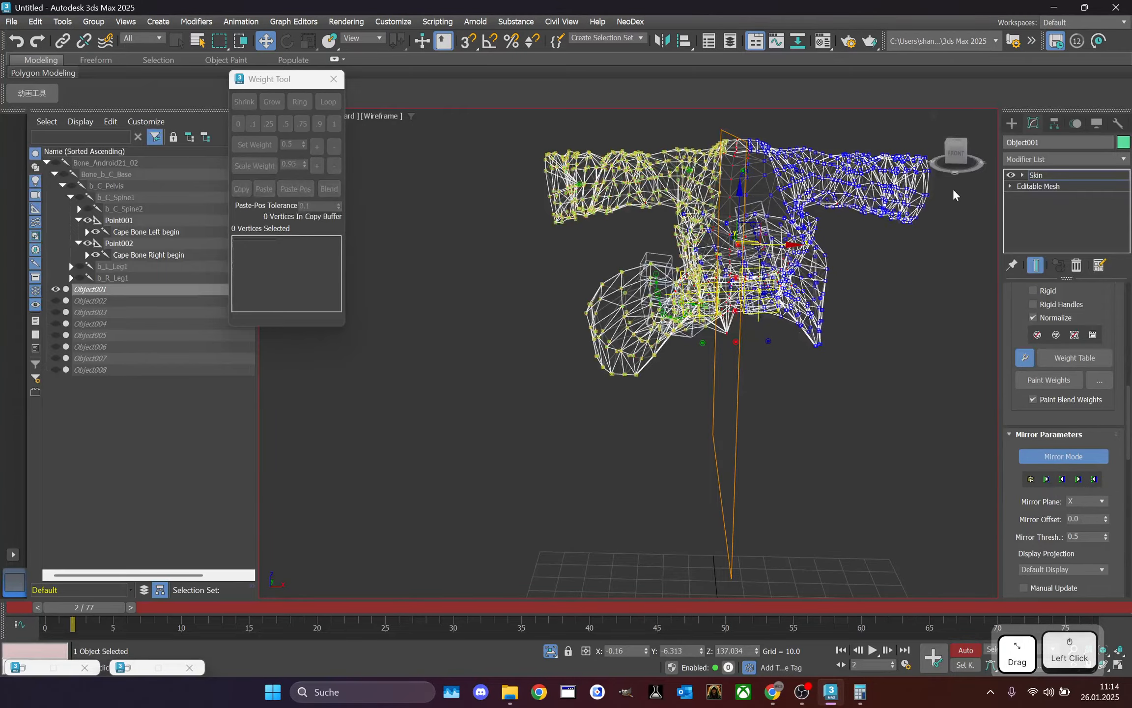
- Select the two vertices at the top of the coat slit and set their weights to 0 for b_C_Pelvis and 0.5 for Cape Bone Left003
middle_click_drag(954, 195, 722, 171, "alt")
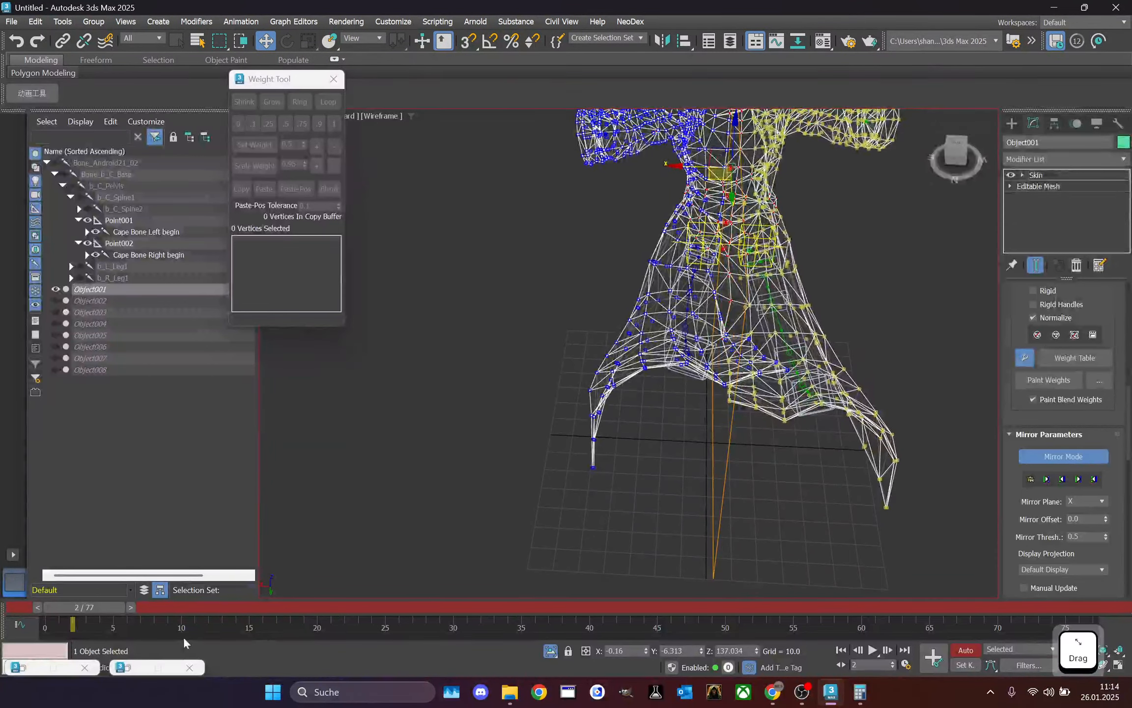
mouse_move(74, 610)
left_mouse_down()
mouse_move(43, 609)
mouse_move(92, 610)
mouse_move(63, 611)
mouse_move(79, 610)
left_mouse_up()
mouse_move(956, 155)
left_mouse_down()
mouse_move(889, 122)
mouse_move(969, 118)
mouse_move(968, 140)
left_mouse_up()
scroll(745, 302, "up", 8)
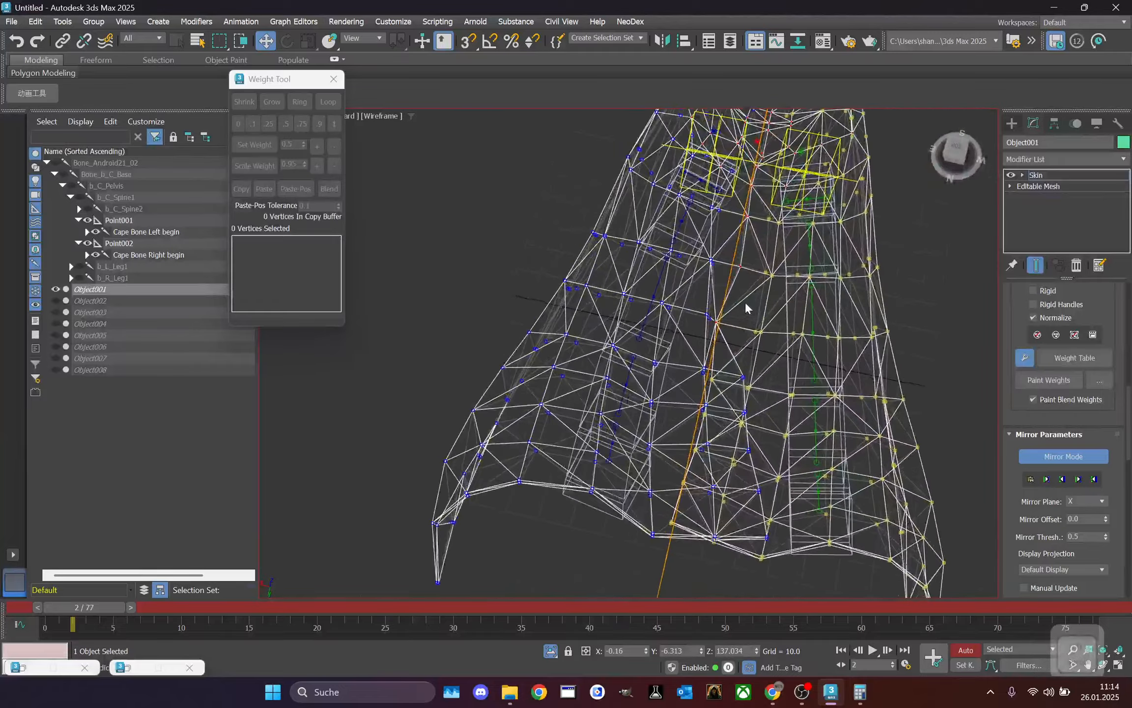
scroll(748, 302, "up", 5)
left_click_drag(732, 302, 668, 369)
left_click(288, 241)
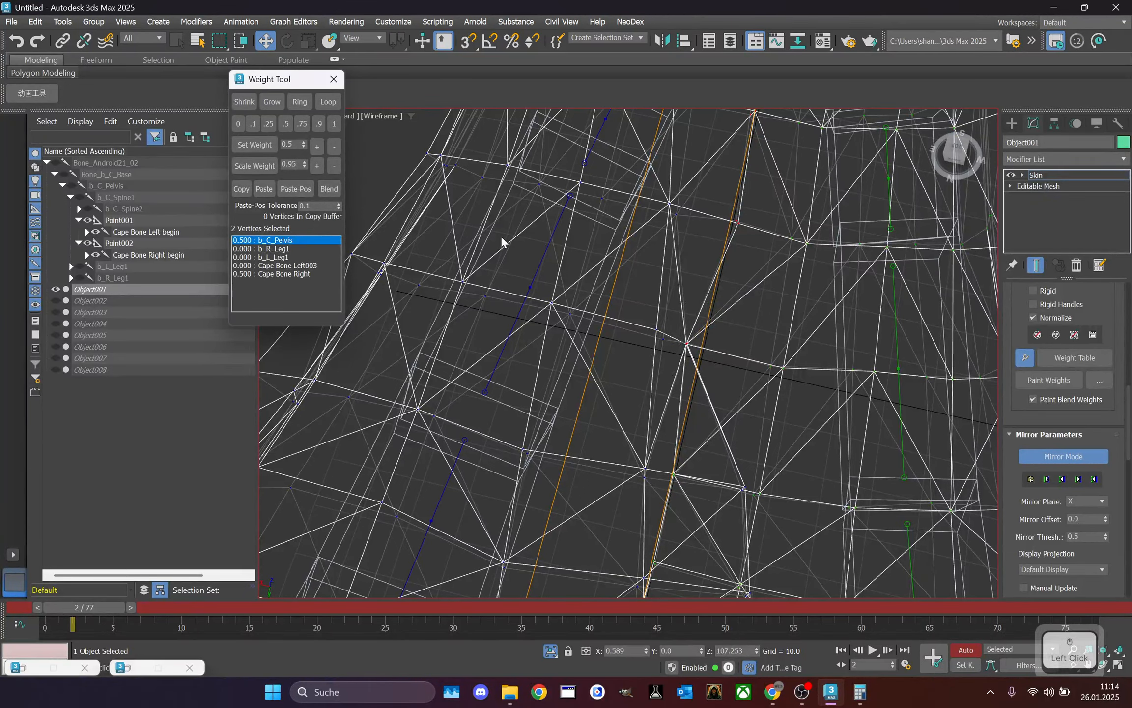
scroll(567, 256, "down", 3)
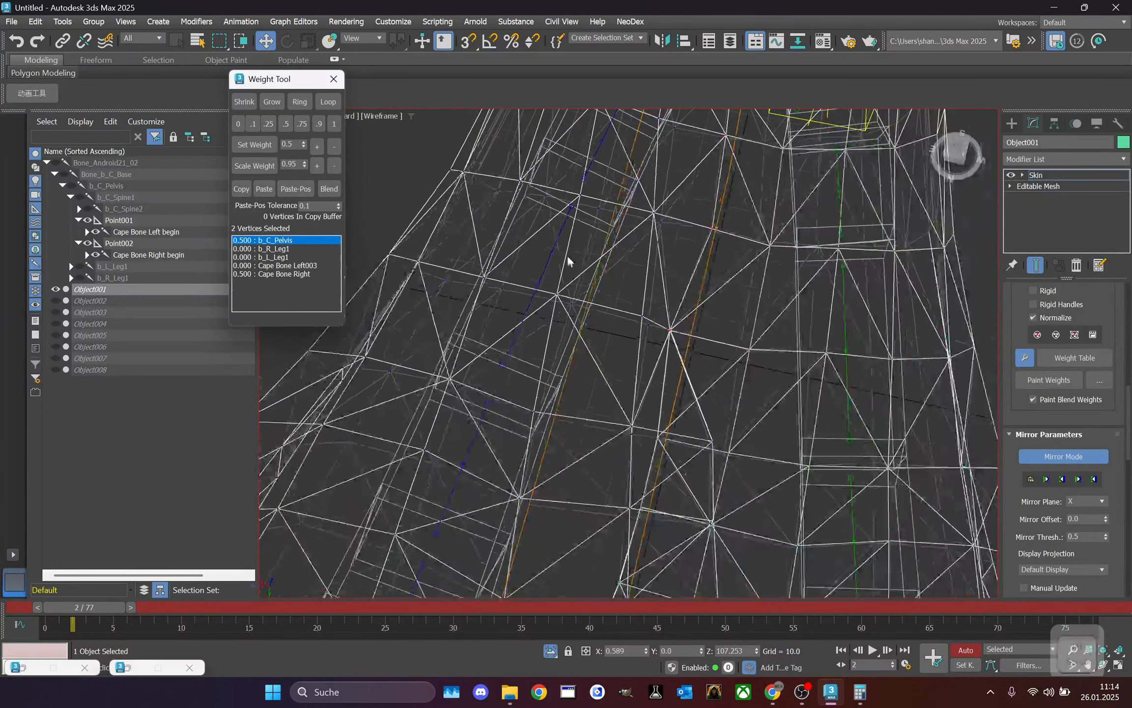
left_click(236, 120)
left_click(285, 123)
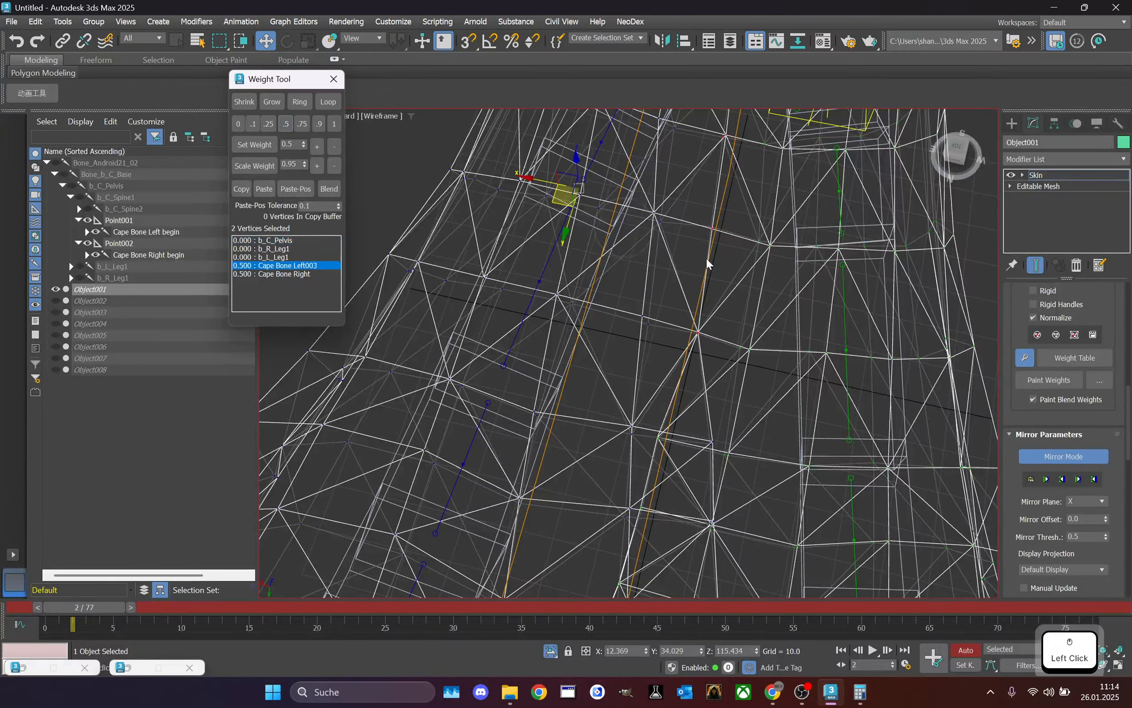
- Select the two center vertices above the coat slit and set their b_C_Pelvis weight to 0
scroll(705, 257, "down", 2)
middle_click_drag(687, 288, 694, 236, "alt")
left_click_drag(696, 214, 742, 251)
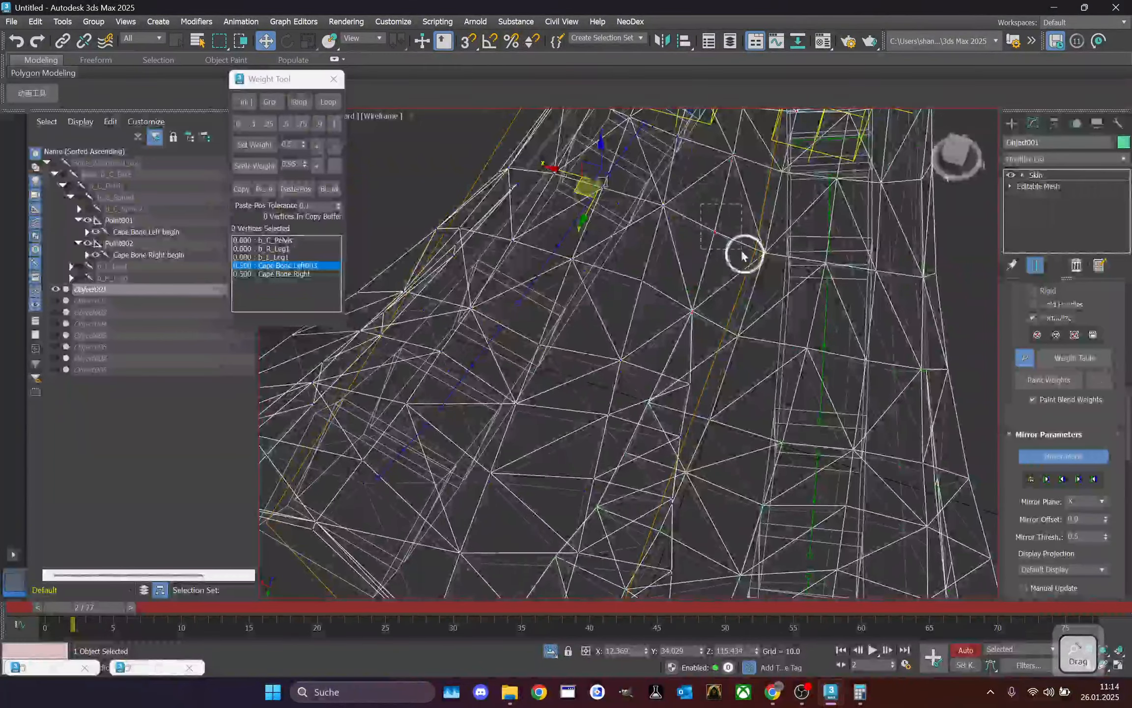
left_click(306, 240)
middle_click_drag(688, 275, 1087, 253, "alt")
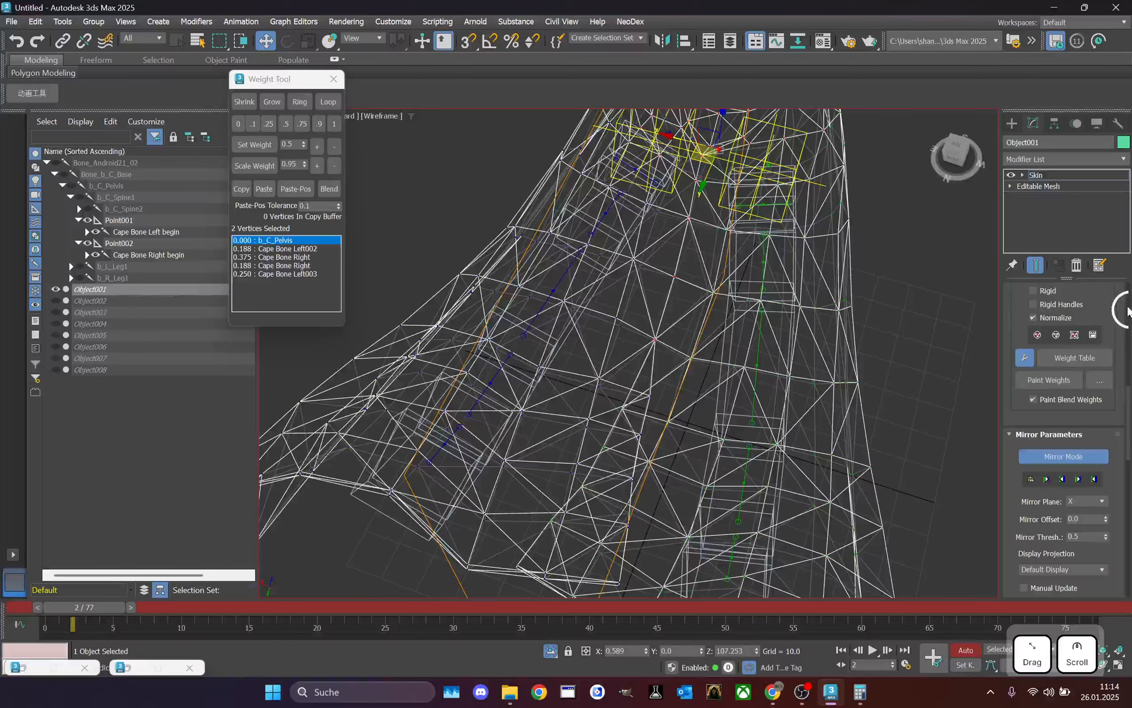
- Remove all zero weights from the coat's skin data
scroll(1128, 416, "down", 10)
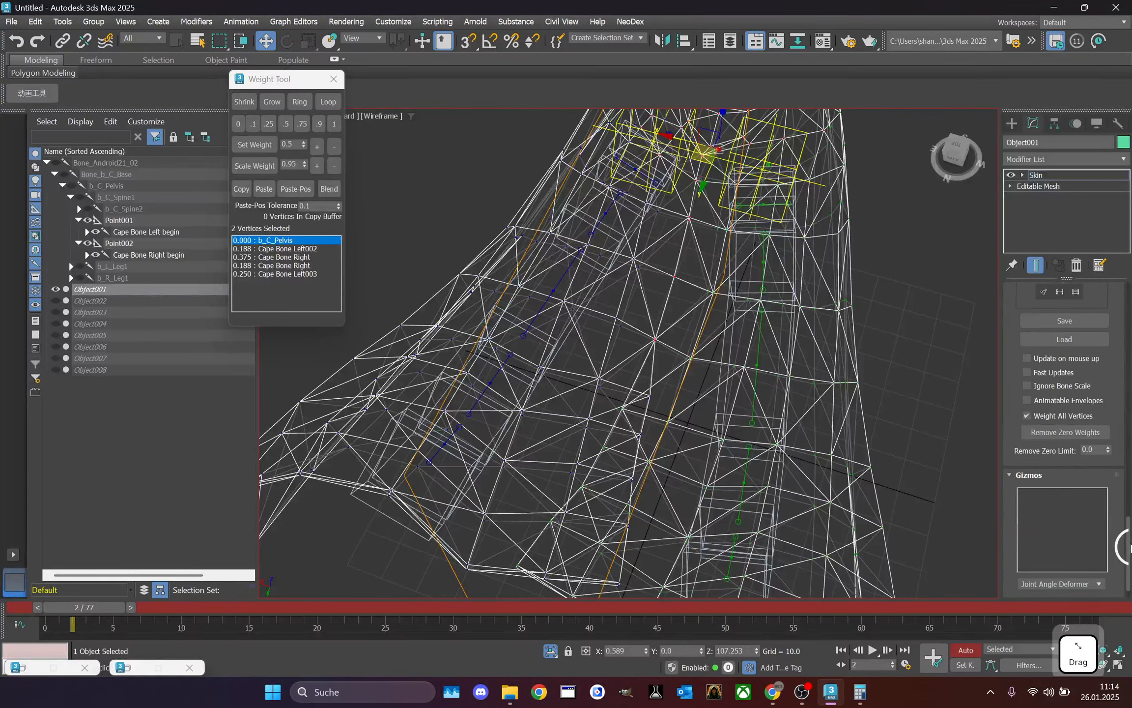
left_click(1090, 433)
middle_click_drag(786, 344, 847, 186, "alt")
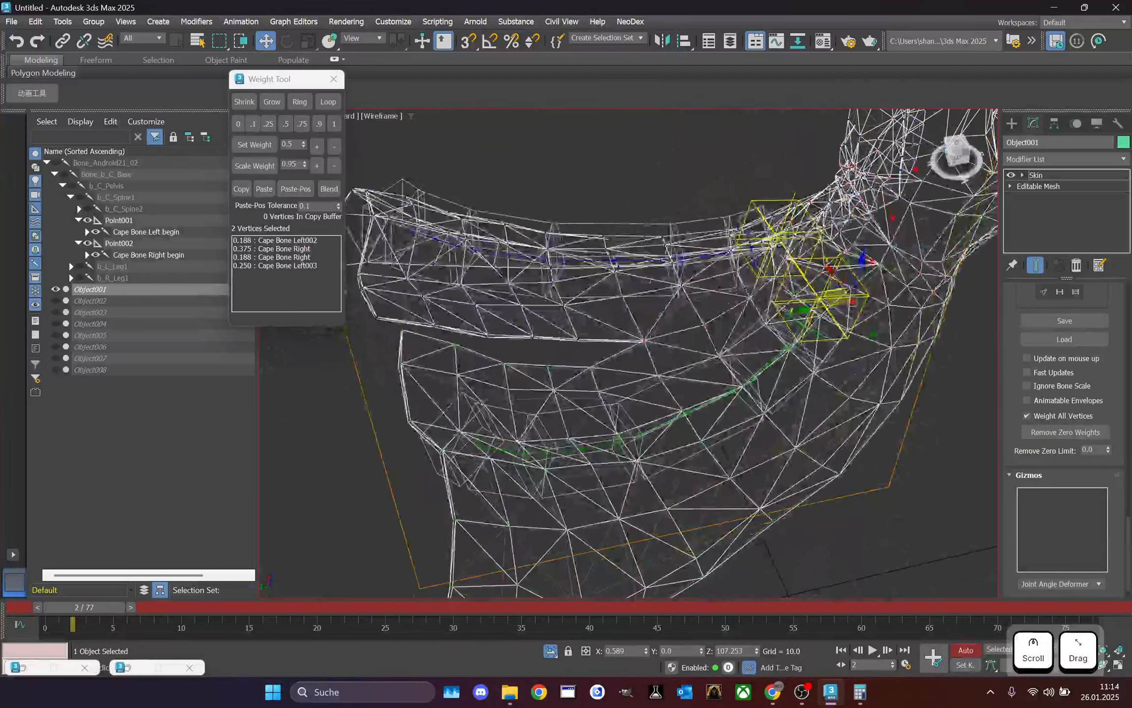
- Close Bone Tools, leave envelope editing and convert the coat's skin data to WC3 format with NeoDex Manager
left_click(122, 666)
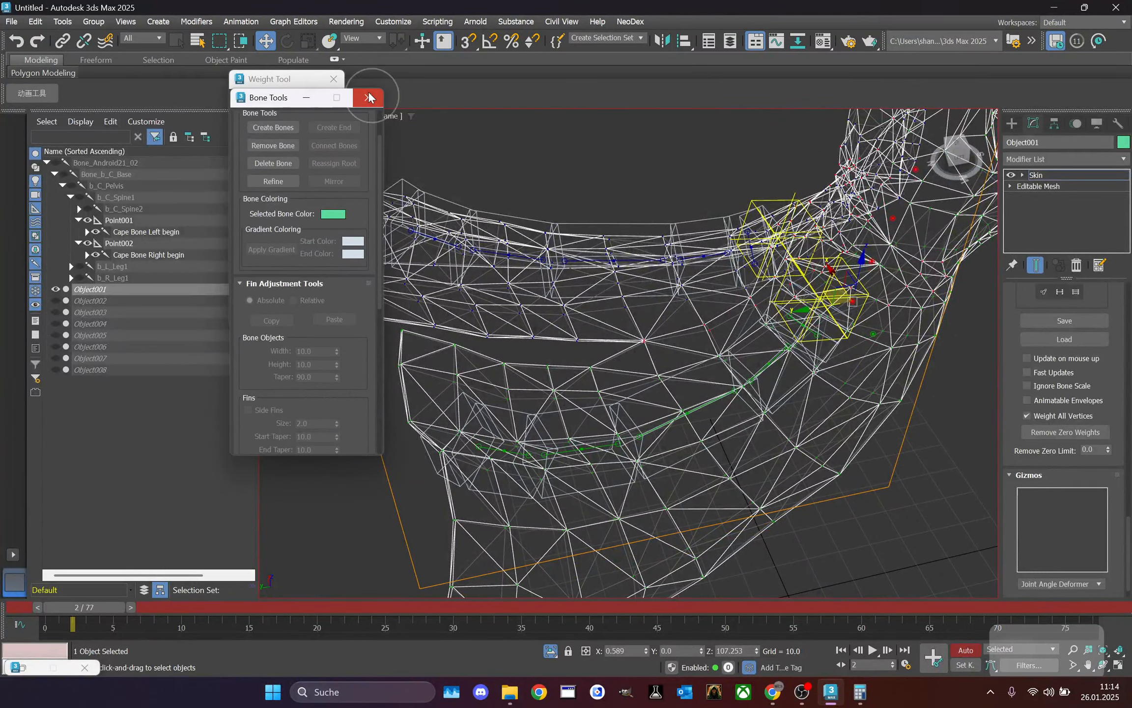
left_click(369, 97)
left_click(53, 673)
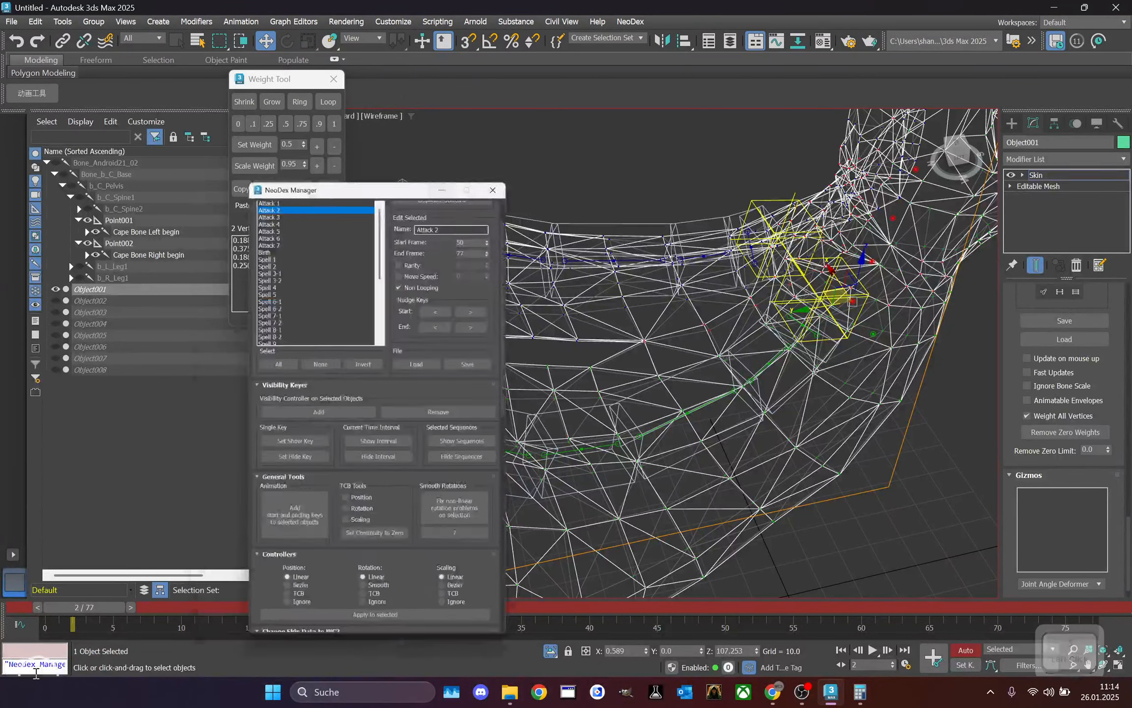
scroll(504, 415, "down", 3)
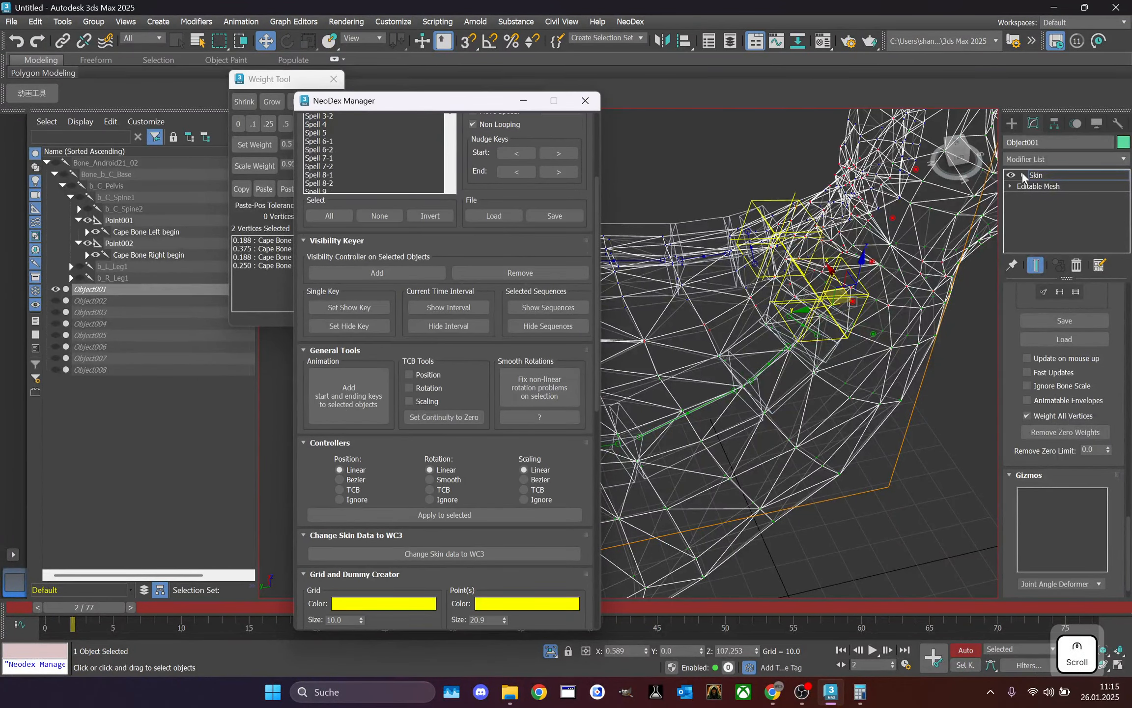
left_click(1036, 176)
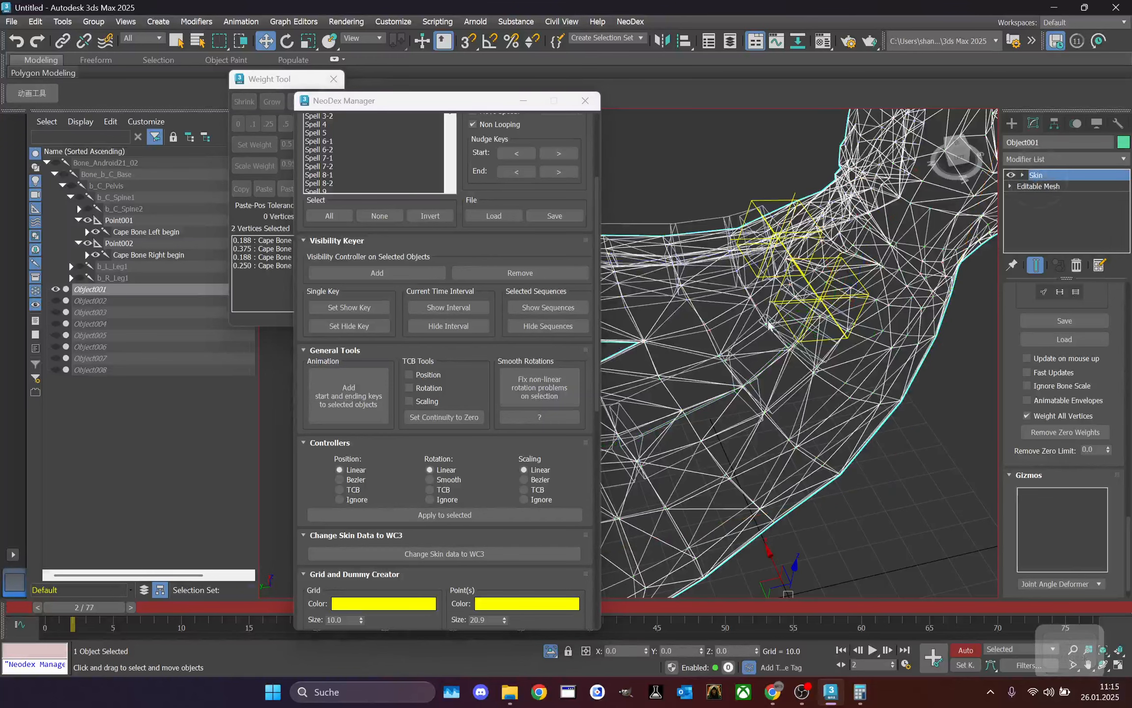
left_click(386, 555)
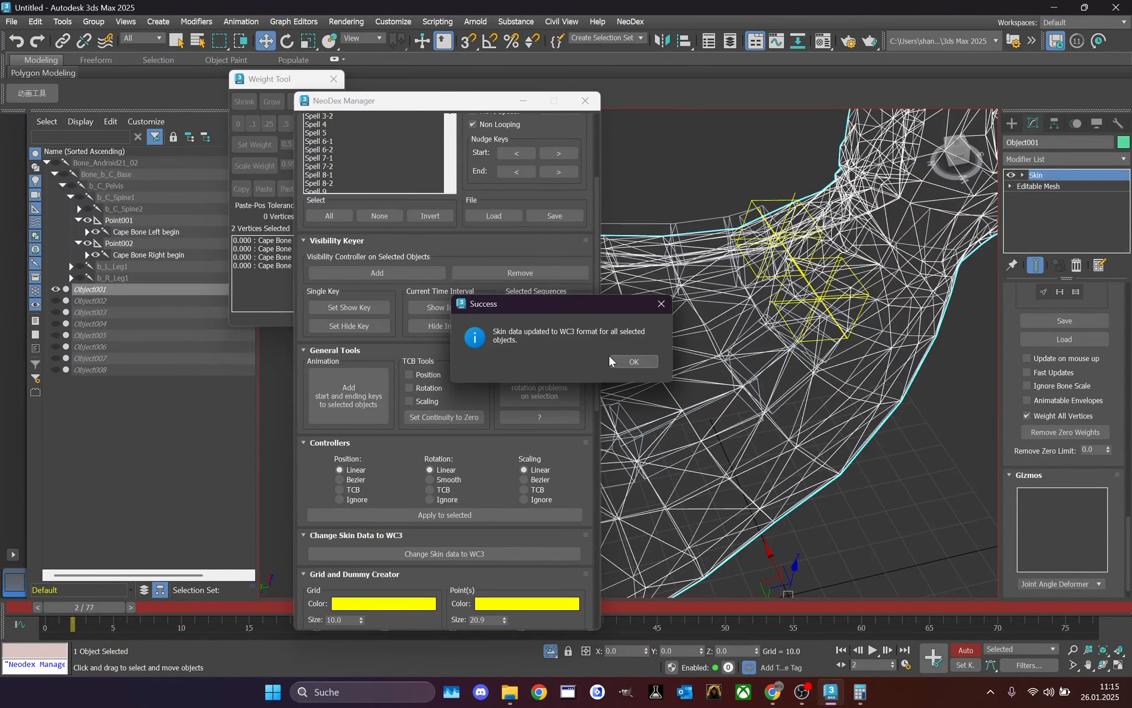
left_click(613, 356)
left_click(520, 112)
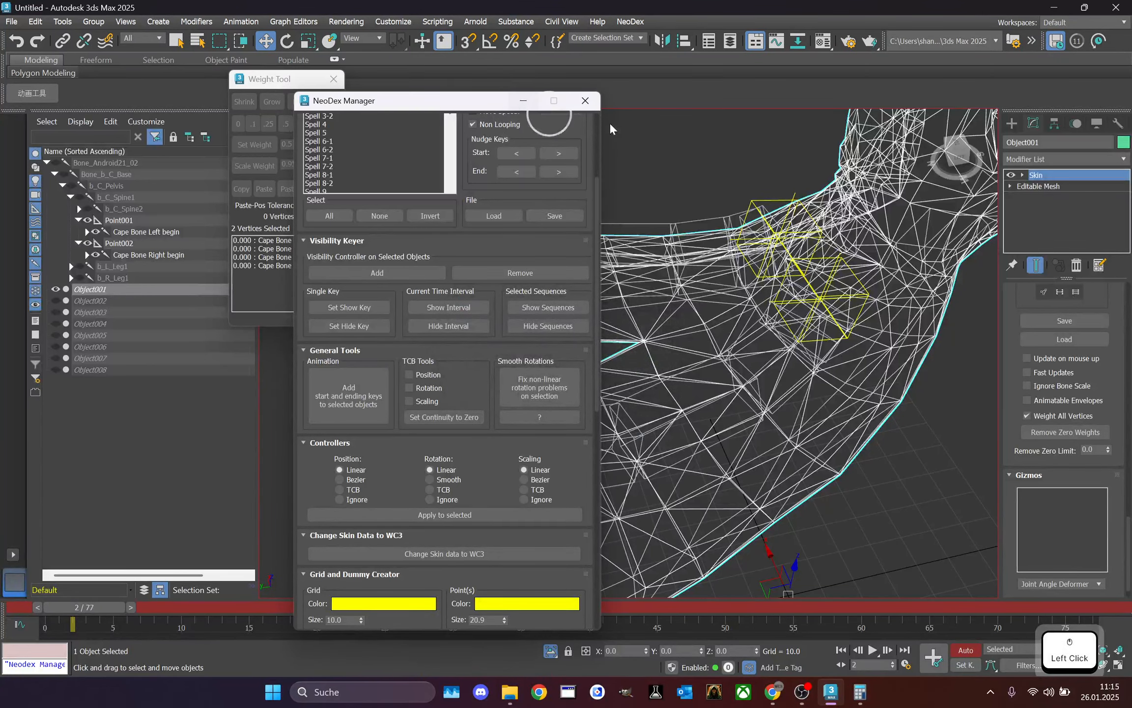
left_click(523, 100)
left_click(814, 124)
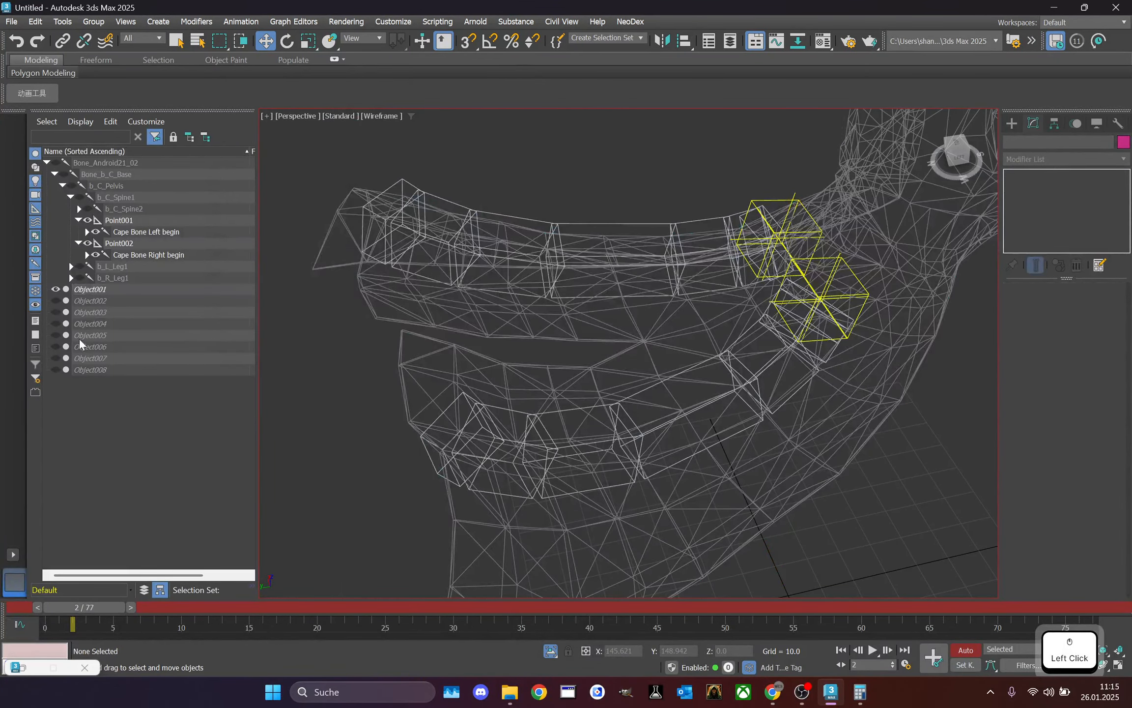
- Reopen envelope editing on Object001 and check the converted bone weights of the vertices above the slit
left_click(95, 290)
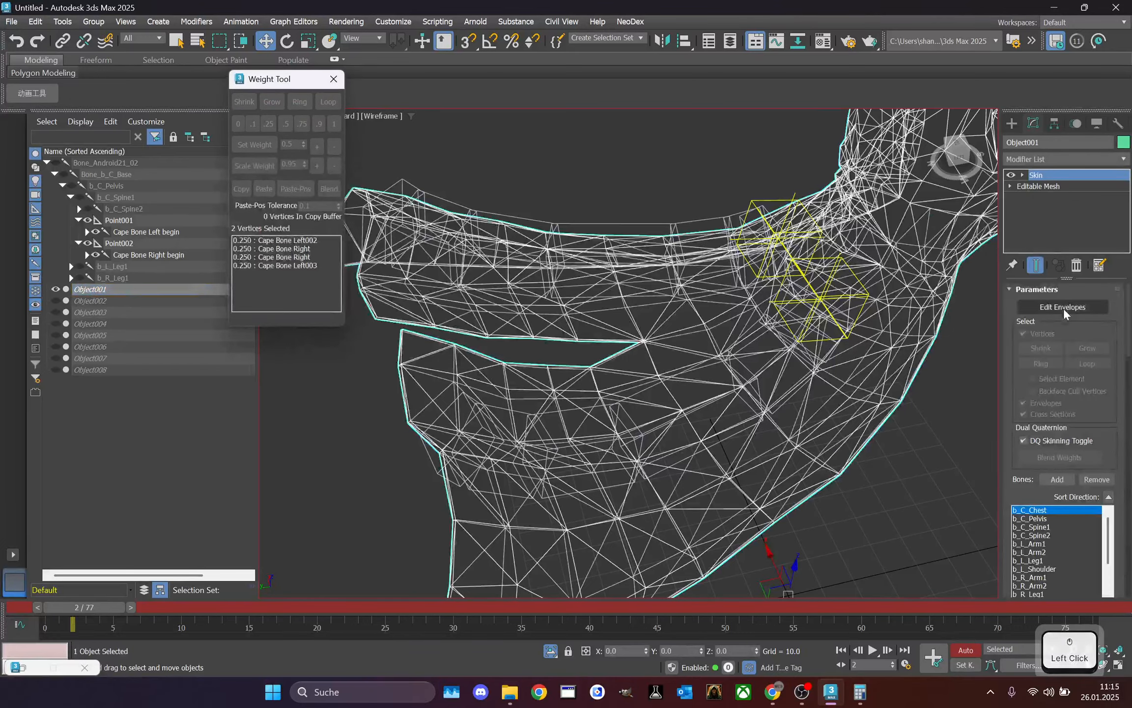
scroll(626, 349, "up", 2)
scroll(626, 349, "up", 2)
left_click_drag(709, 291, 755, 344)
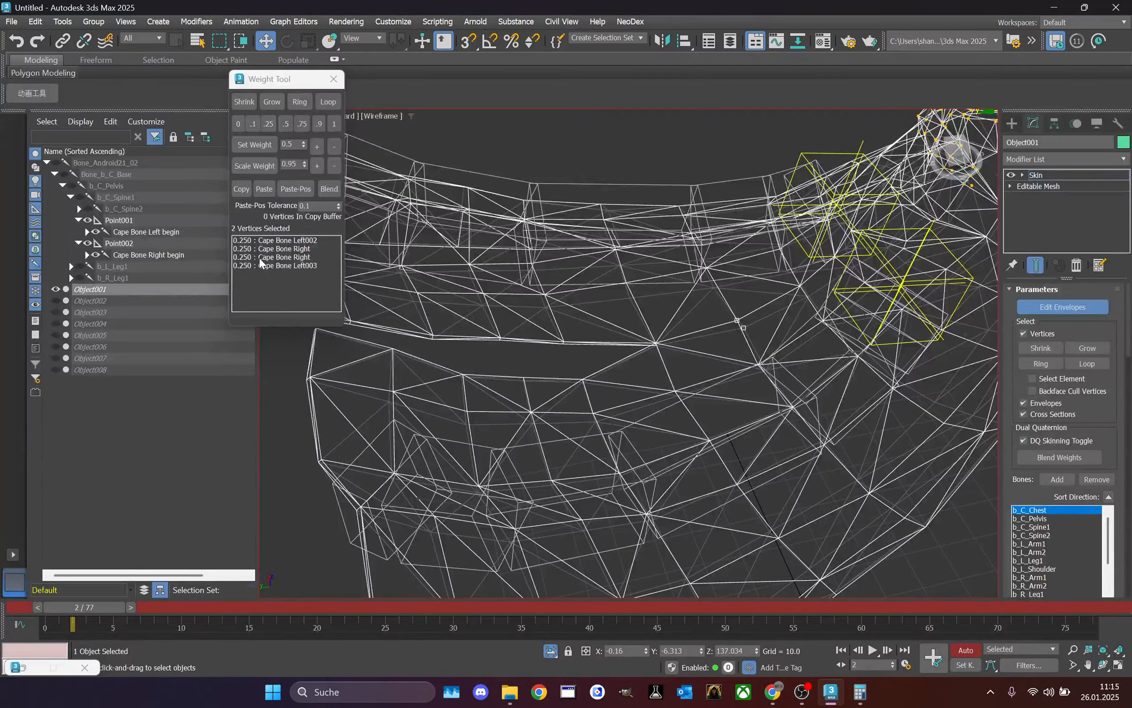
scroll(724, 301, "up", 1)
middle_click_drag(651, 407, 626, 341)
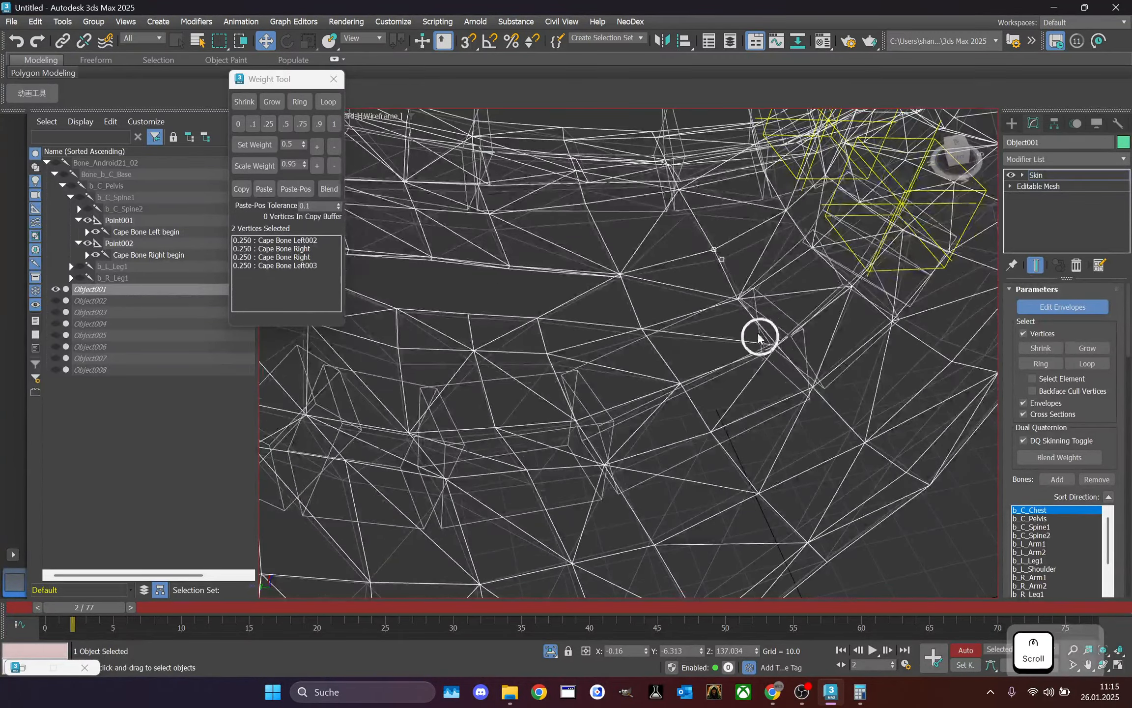
middle_click_drag(759, 336, 393, 118, "alt")
- Shade the viewport in Flat Color, check the coat's deformation from behind, and leave envelope editing with nothing selected
left_click(393, 118)
left_click(397, 175)
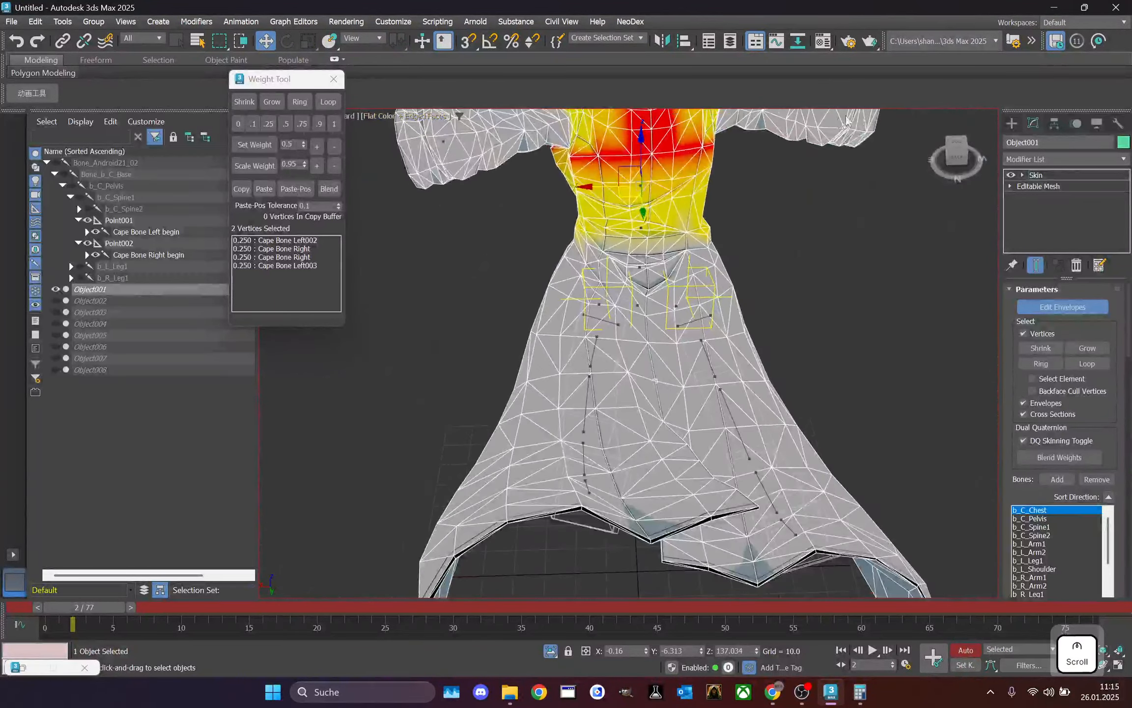
left_click_drag(821, 126, 820, 125)
middle_click_drag(976, 153, 915, 113, "alt")
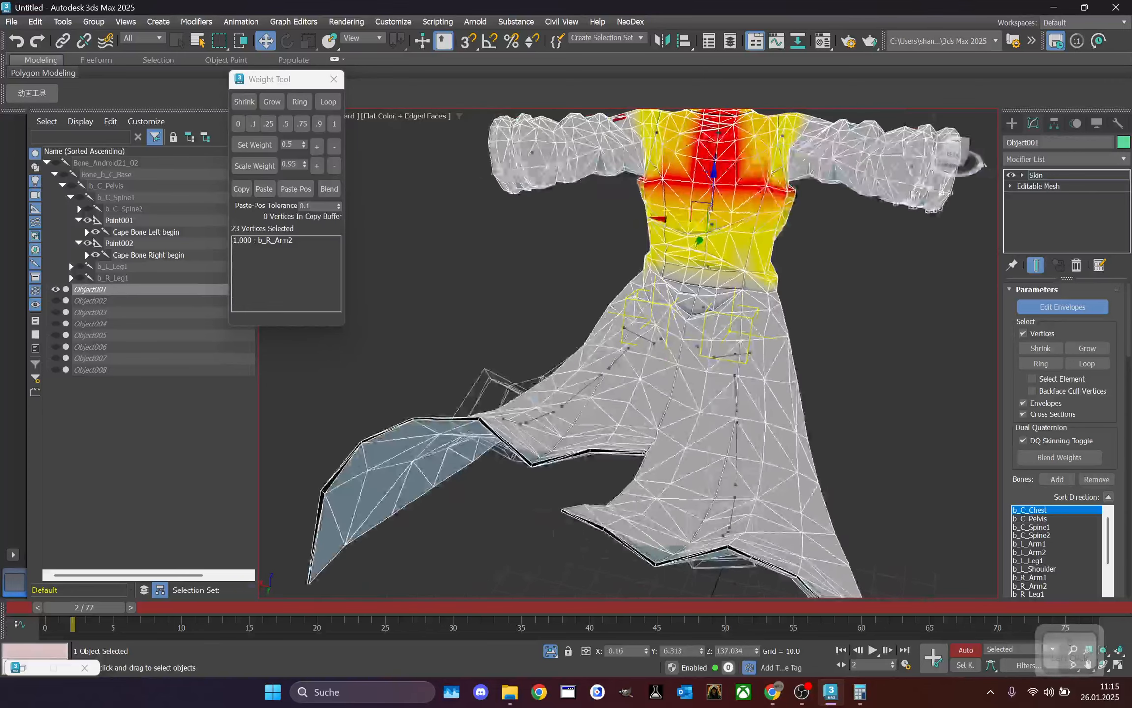
left_click(1037, 176)
left_click(905, 288)
scroll(905, 289, "down", 3)
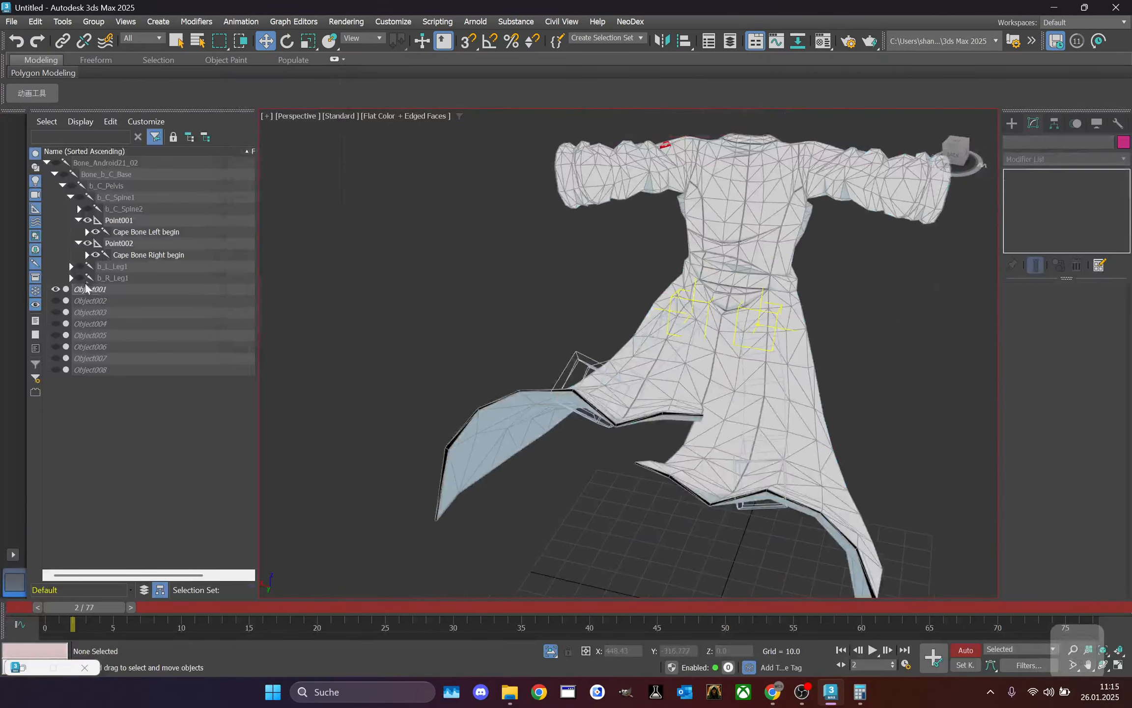
- Hide the coat Object001, show the hair mesh Object008 instead, and return to frame 0
left_click(56, 290)
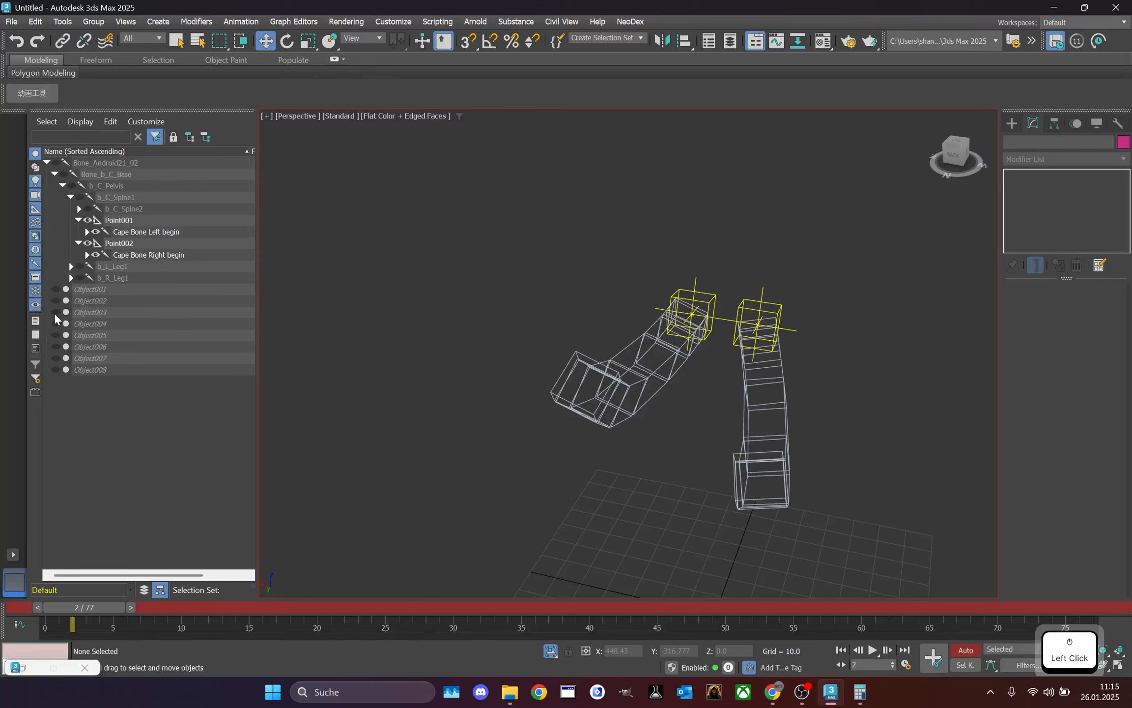
left_click(55, 369)
middle_click_drag(639, 295, 593, 320)
left_click_drag(958, 156, 941, 177)
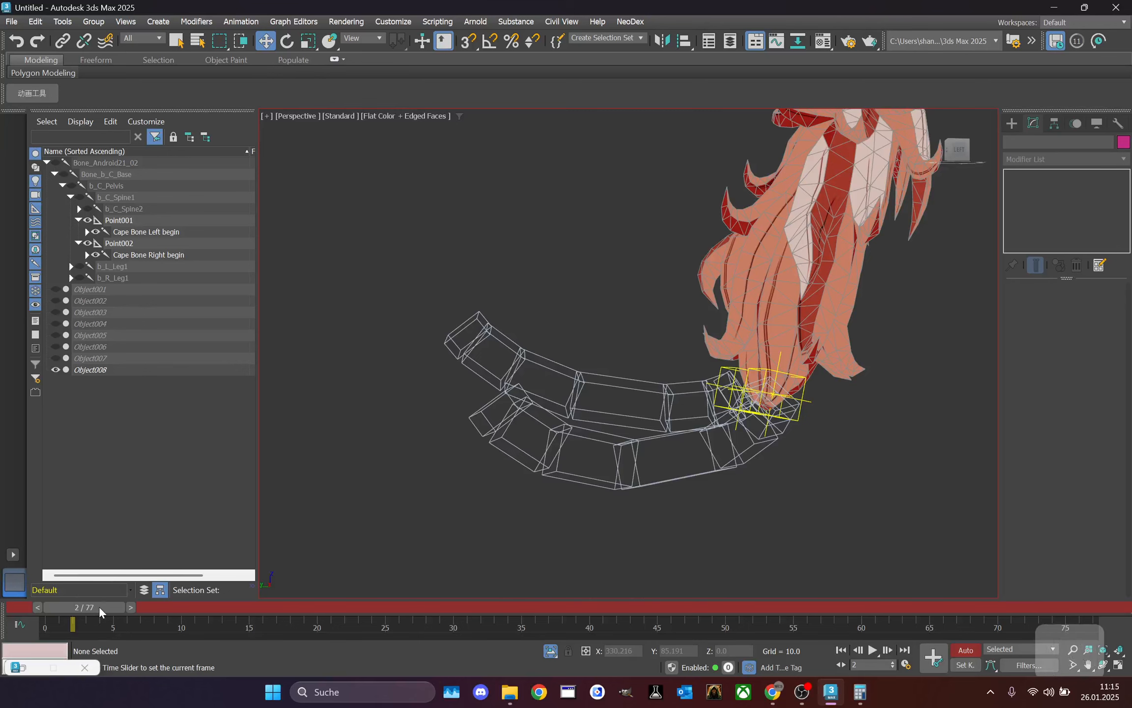
left_click_drag(100, 608, 22, 435)
middle_click_drag(465, 377, 331, 316)
- Select all left and right cape bones with Select Similar and delete their keys at frame 2
left_click(644, 311)
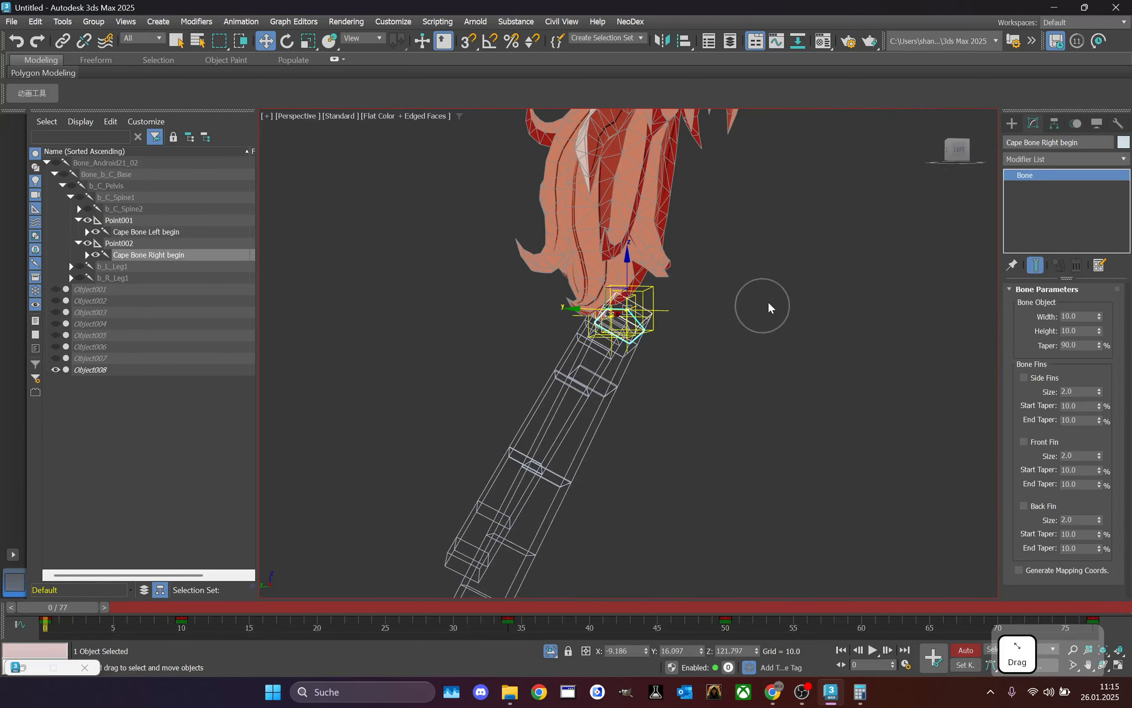
right_click(769, 305)
left_click(786, 355)
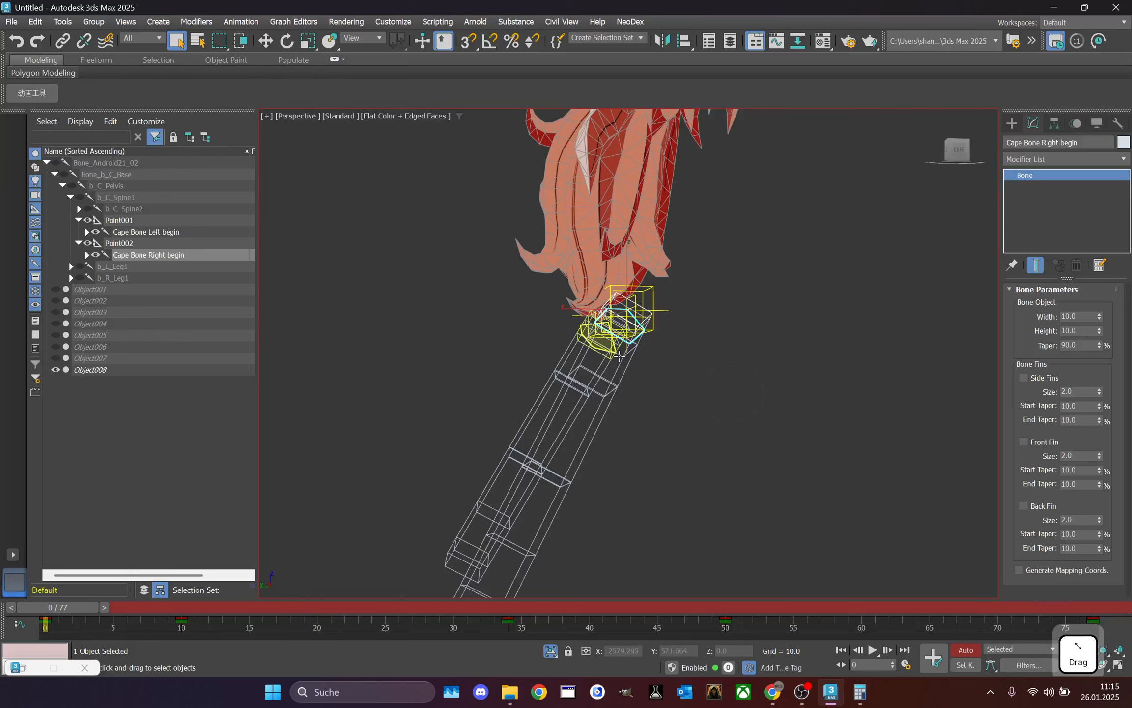
left_click(680, 366)
left_click(622, 365)
right_click(689, 361)
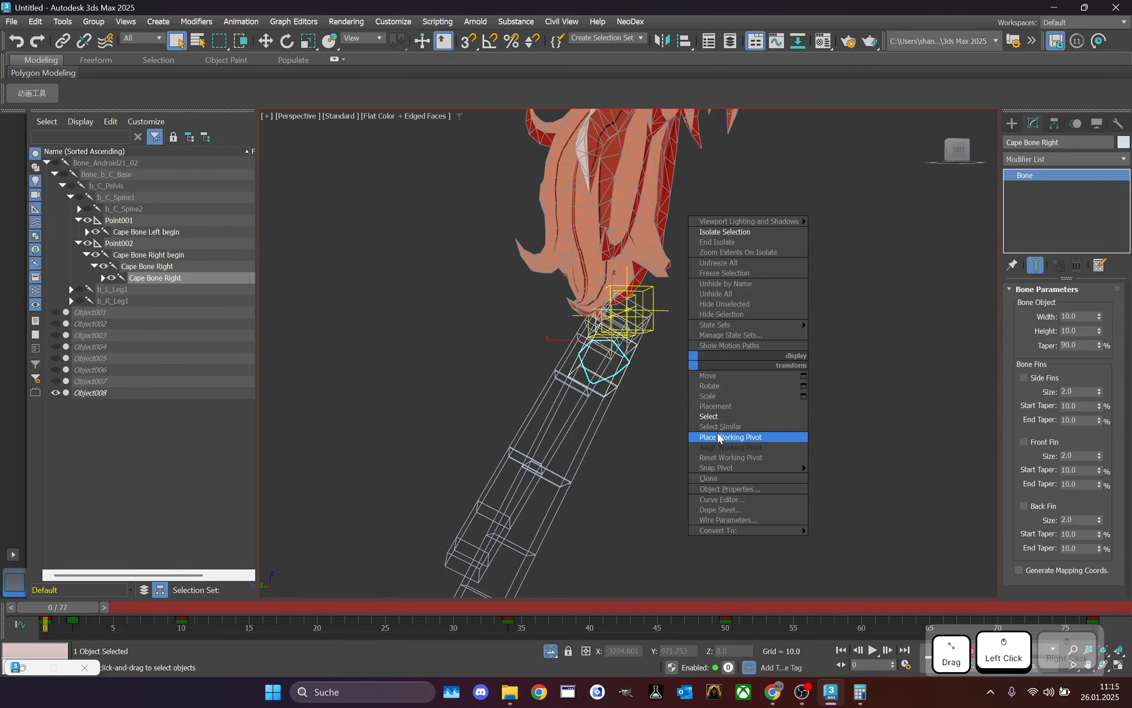
left_click(721, 426)
right_click(67, 624)
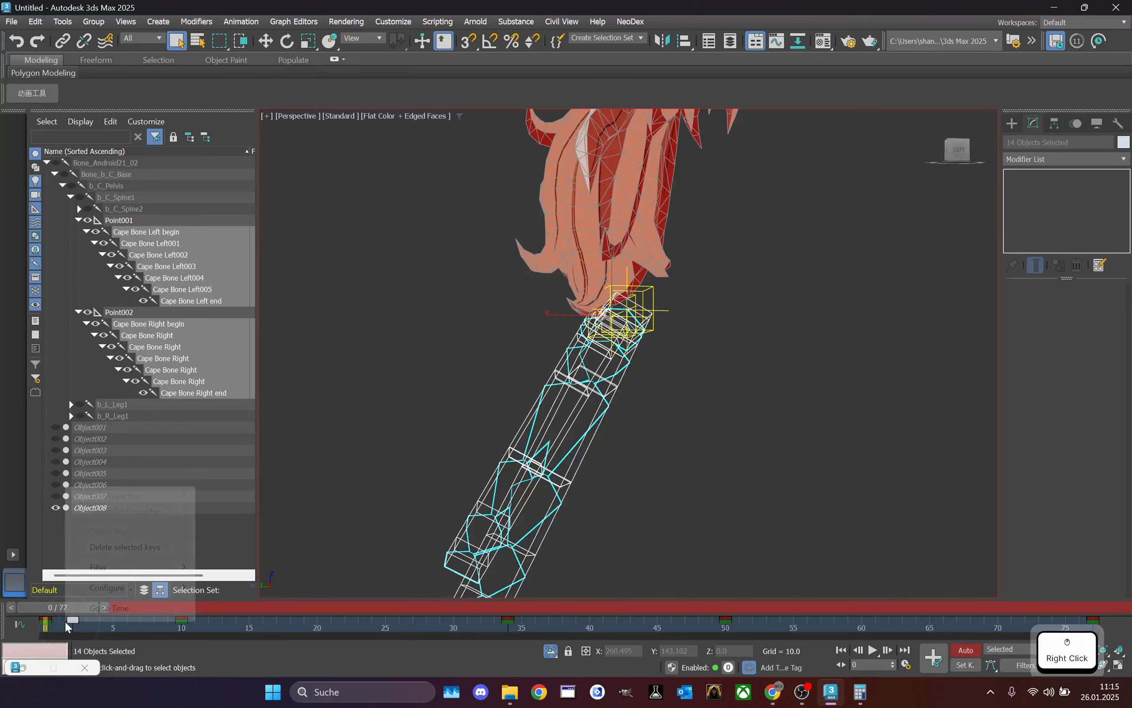
left_click(102, 551)
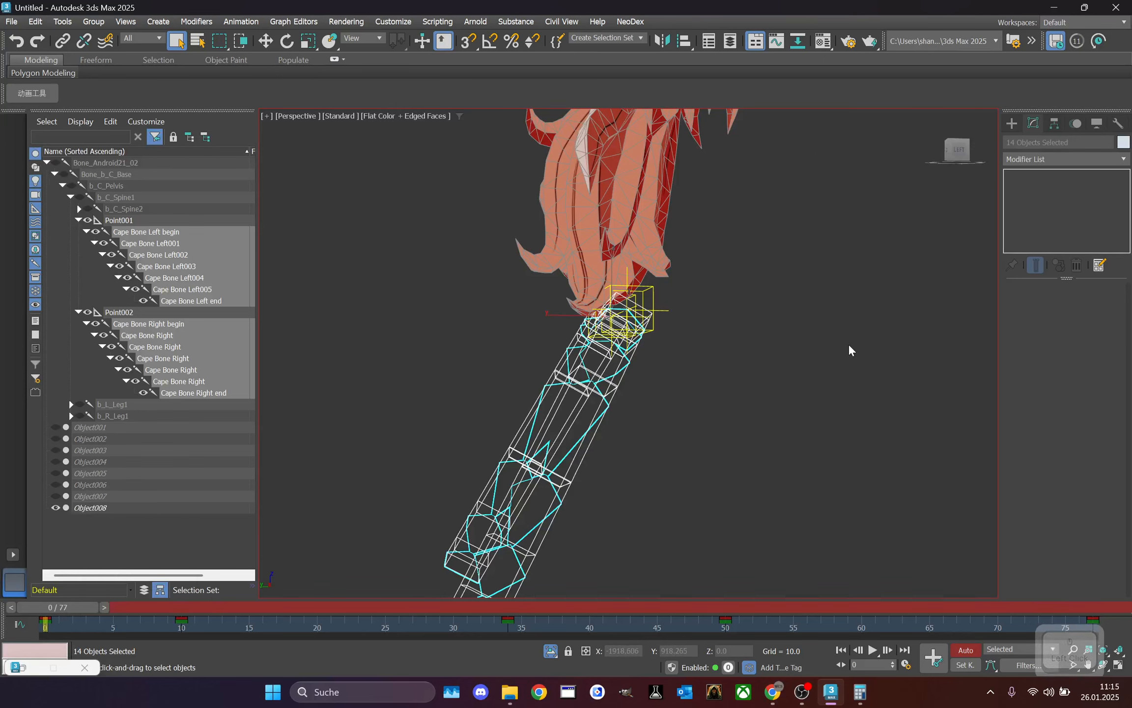
- Clear the selection and hide the Point001 and Point002 helpers together with their cape bone chains
middle_click_drag(522, 379, 558, 311, "alt")
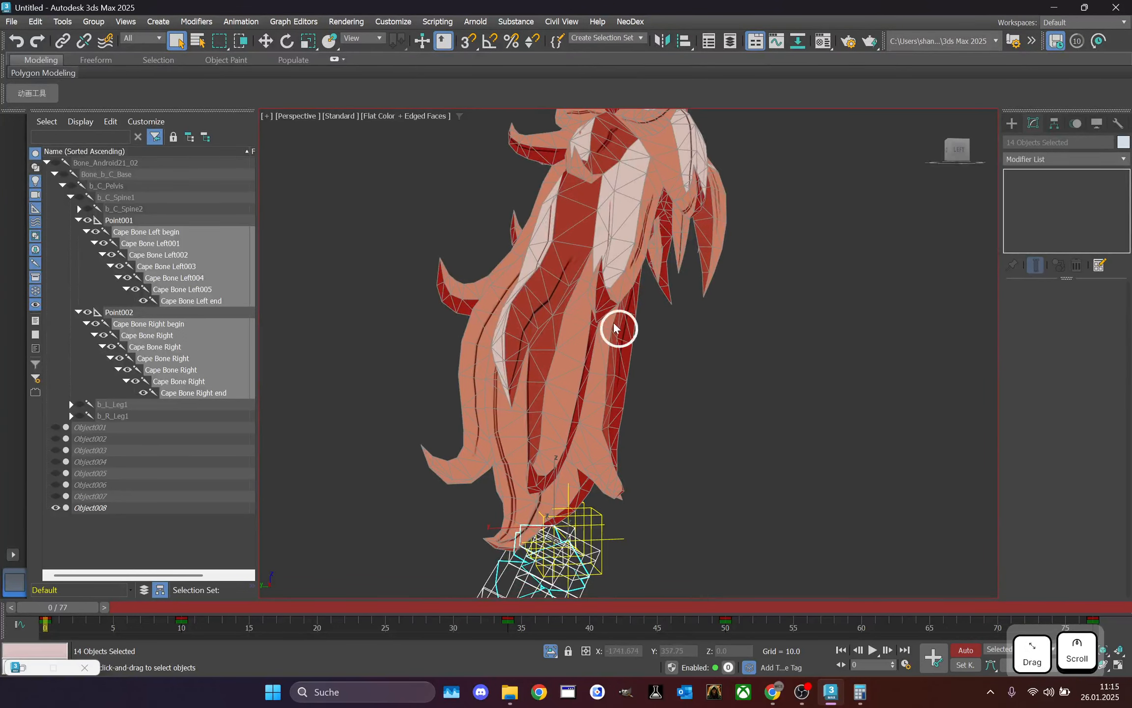
left_click(658, 364)
left_click(144, 226)
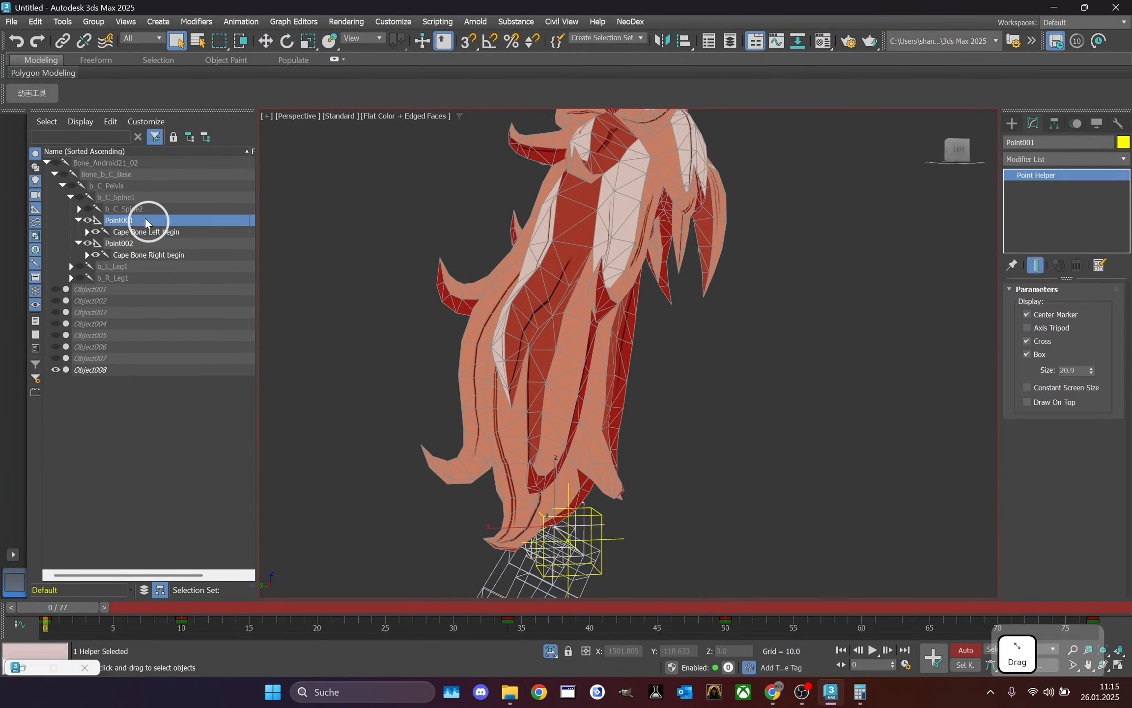
double_click(90, 222)
double_click(136, 314)
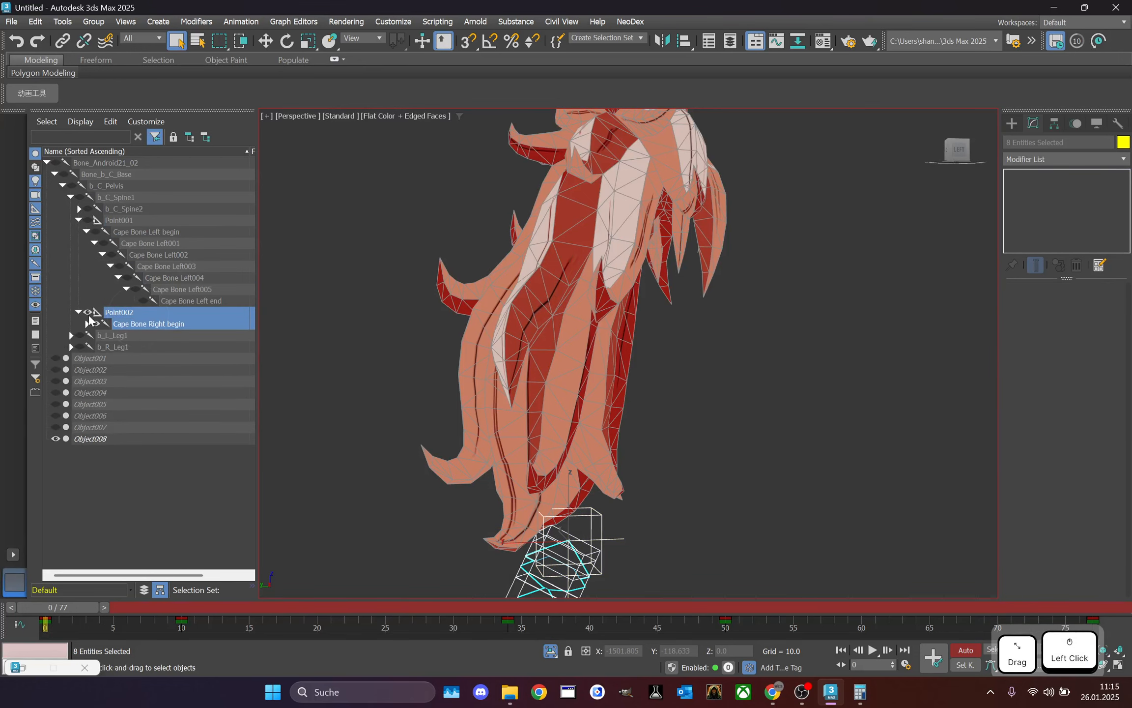
left_click(87, 323)
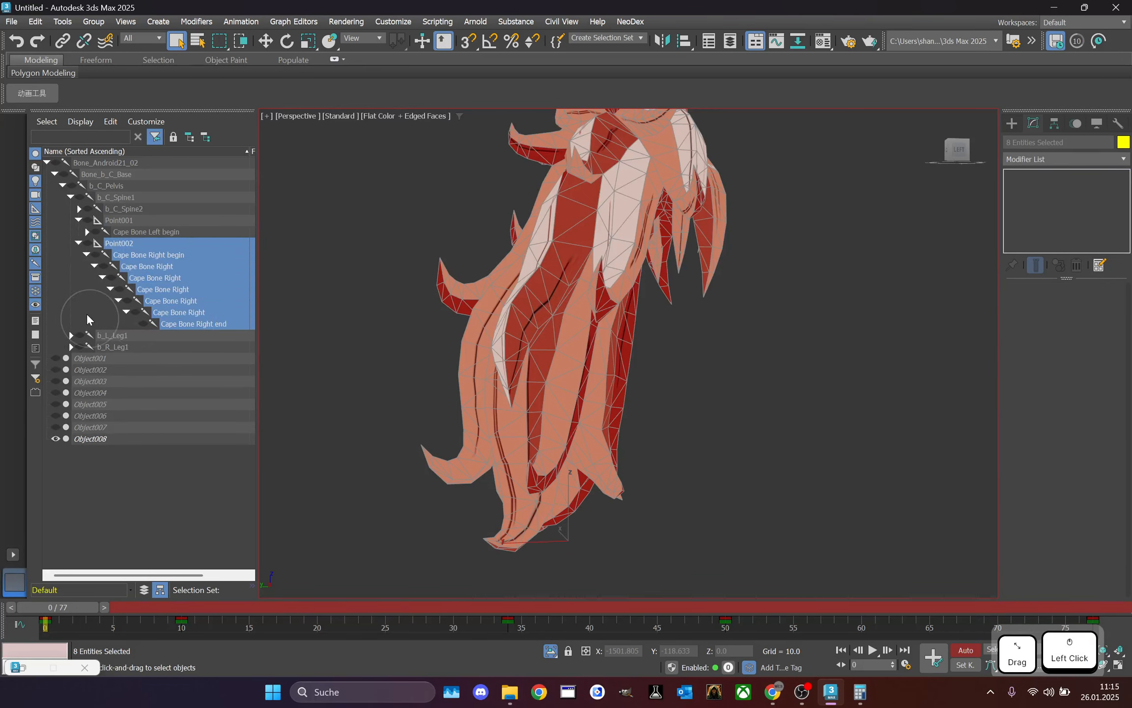
- Expand the spine hierarchy up to b_C_Head, unhide Point003 with its hair bone chain, and leave nothing selected
left_click(78, 210)
left_click(86, 220)
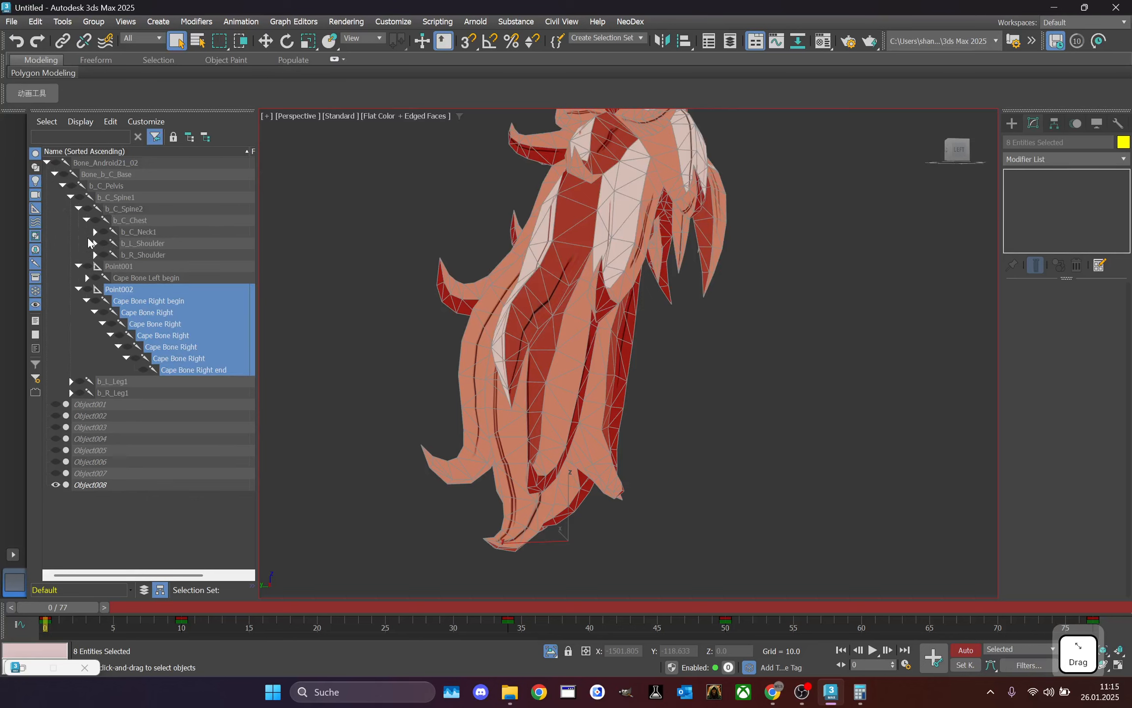
left_click(95, 232)
left_click(102, 243)
left_click(142, 255)
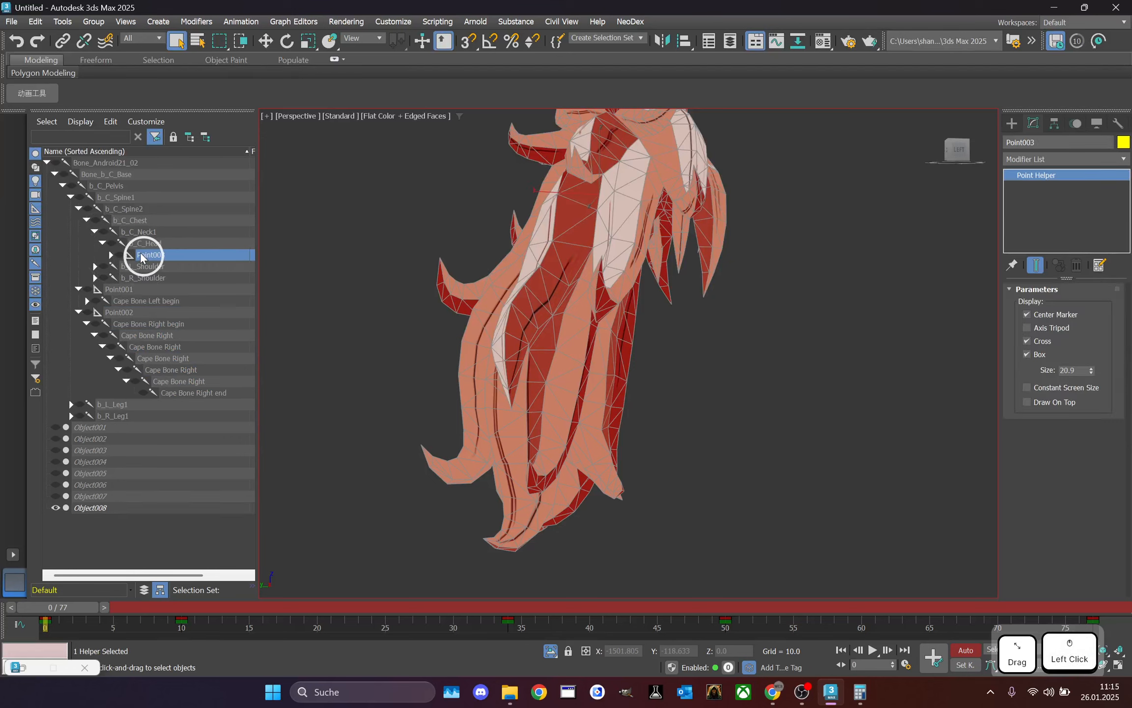
double_click(140, 254)
left_click(119, 255)
left_click(336, 247)
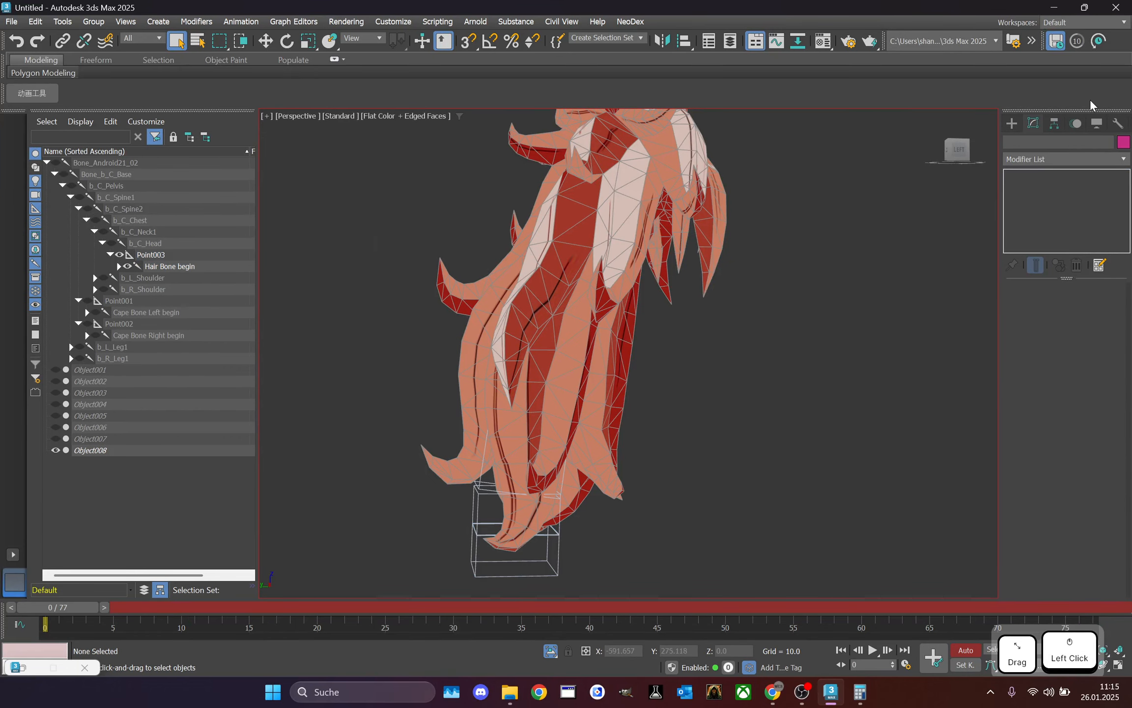
- Display the viewport in Wireframe and frame the hair bone chain inside the hair from the side
left_click_drag(955, 157, 946, 158)
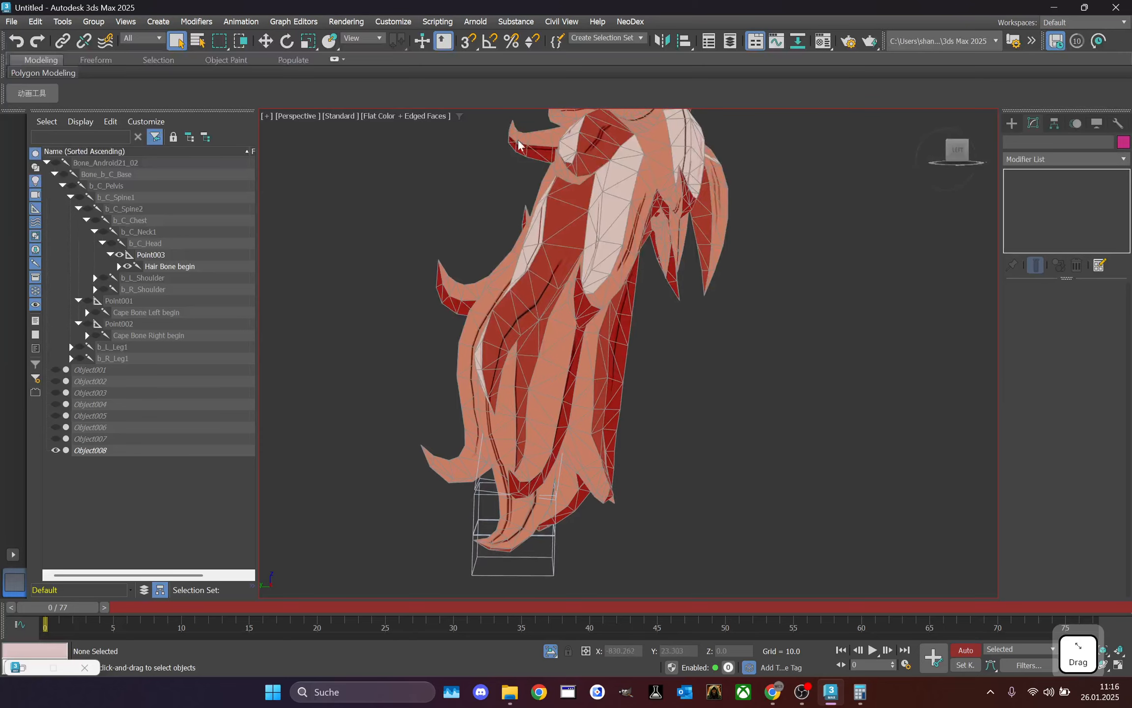
left_click(958, 154)
left_click(417, 115)
left_click(408, 244)
middle_click_drag(504, 192, 485, 229)
scroll(616, 252, "up", 3)
scroll(615, 260, "down", 1)
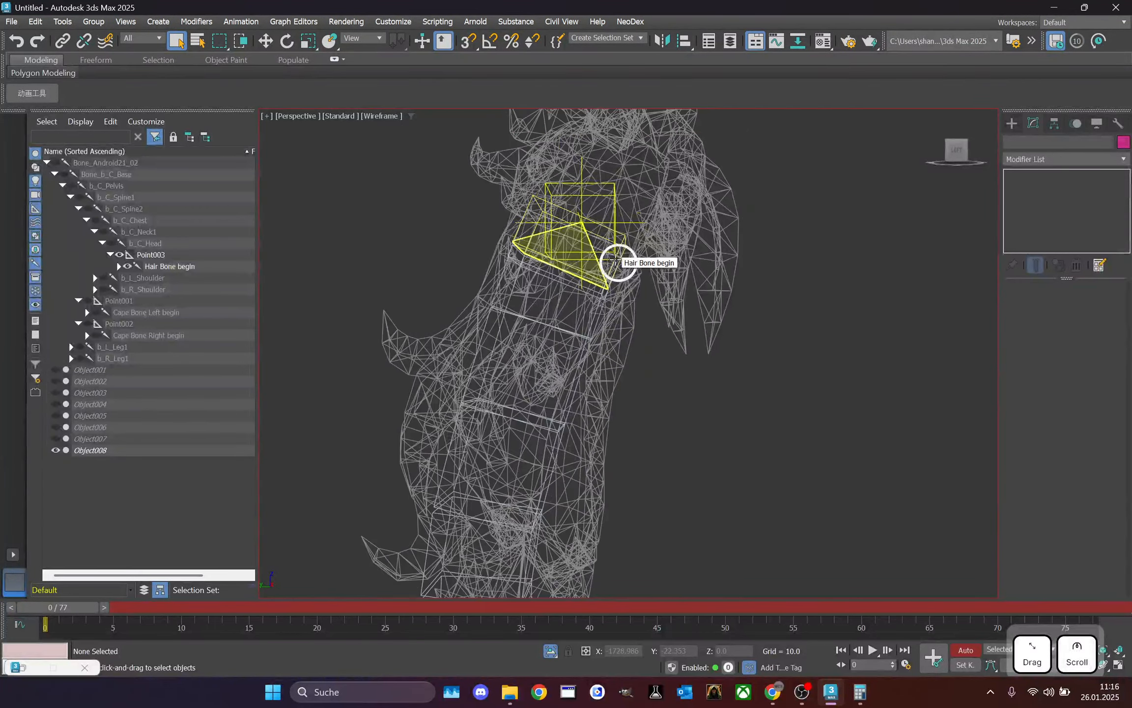
- Open Object008's Skin modifier for envelope editing and make Hair Bone002 the active bone
left_click(106, 450)
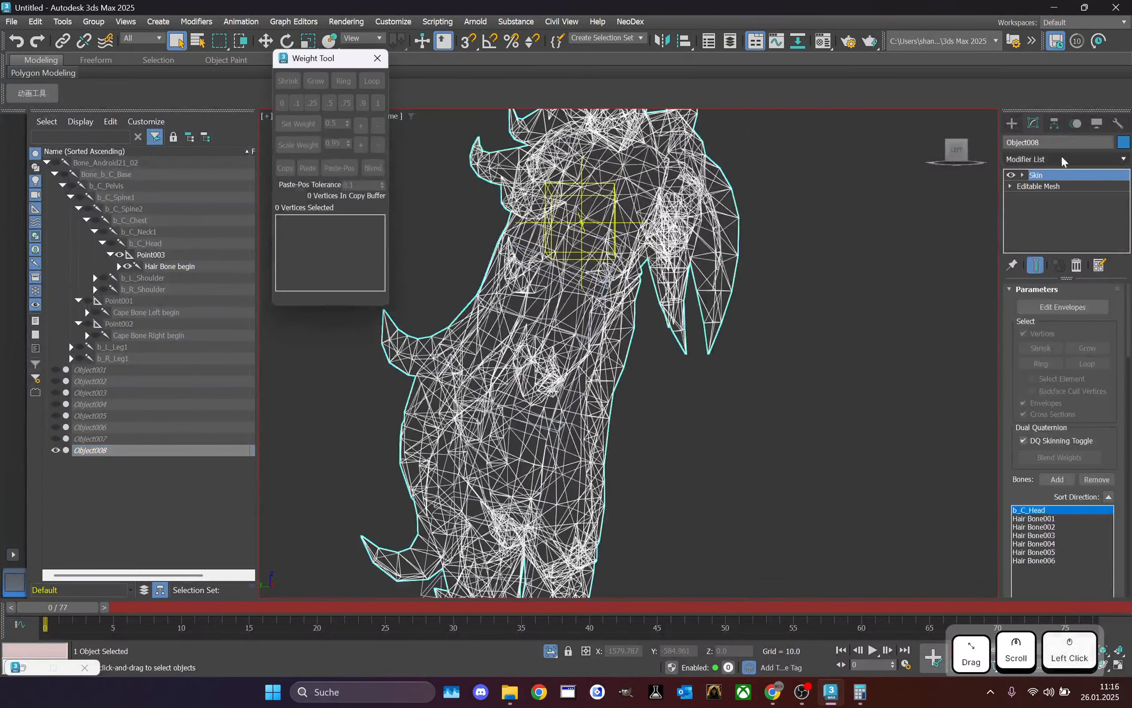
scroll(523, 240, "down", 1)
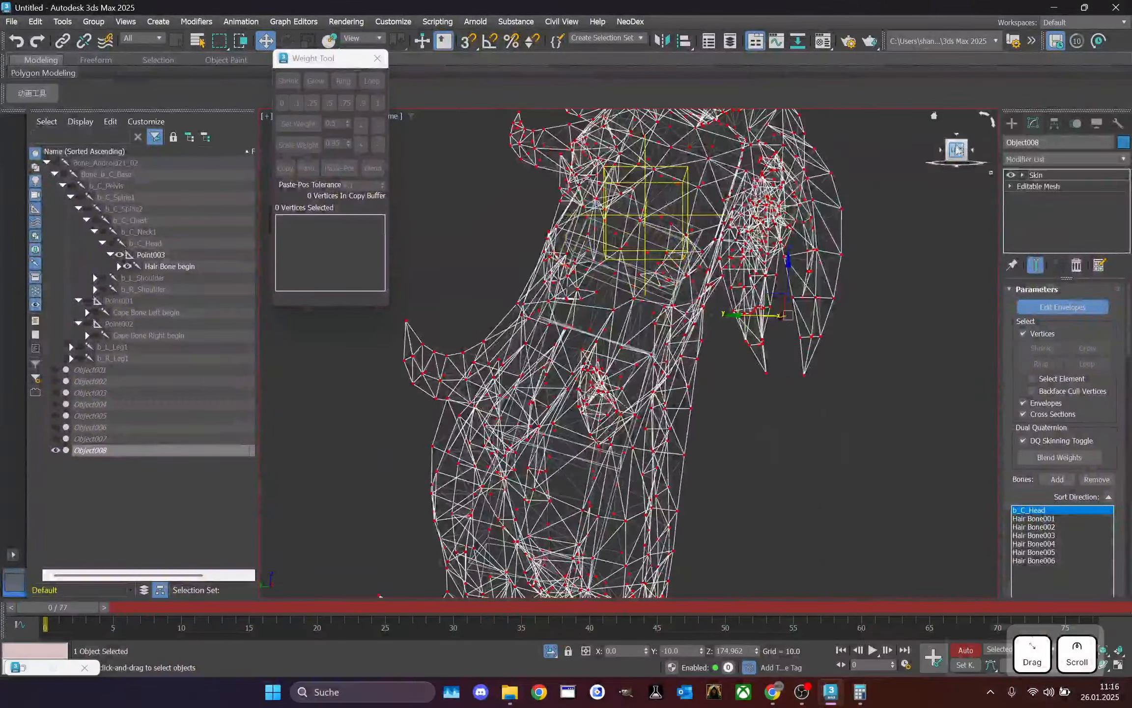
left_click_drag(957, 149, 843, 132)
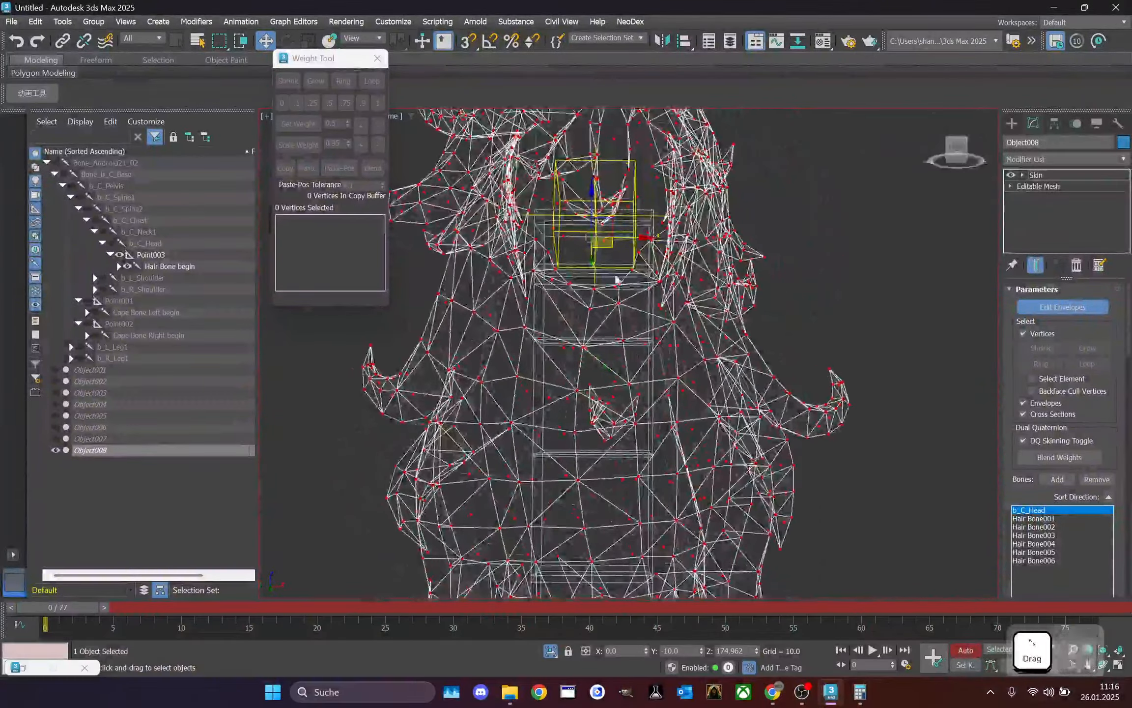
scroll(602, 299, "up", 4)
scroll(574, 344, "down", 1)
scroll(574, 348, "down", 1)
left_click(585, 334)
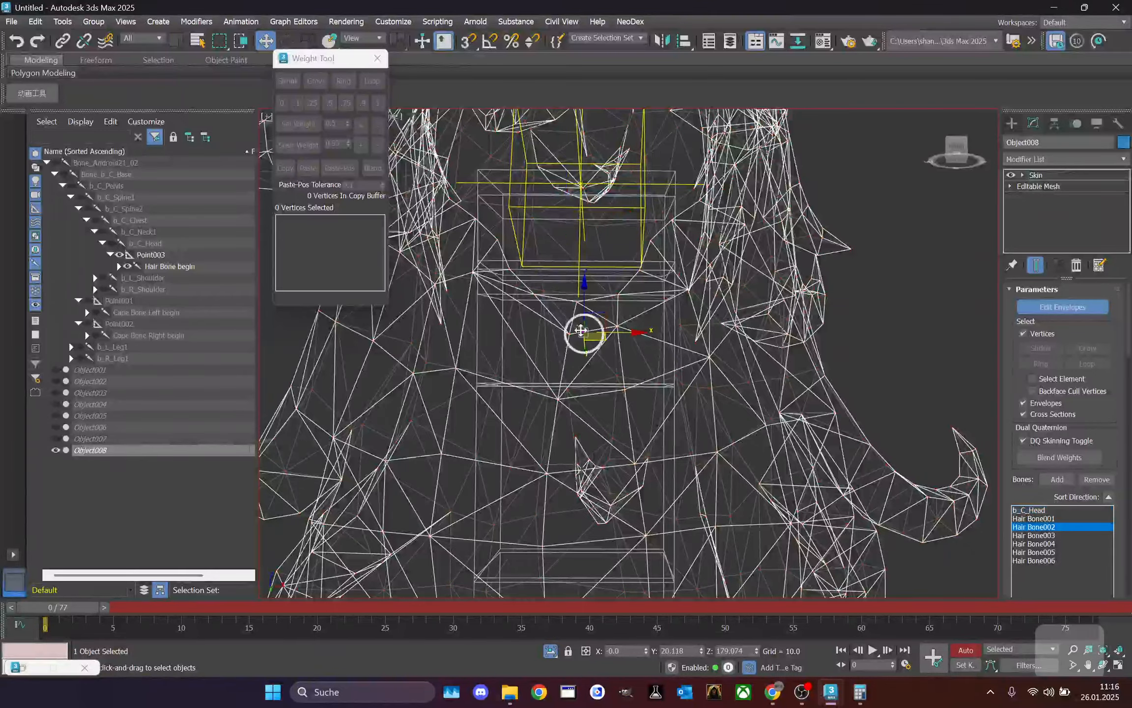
- Select the row of hair vertices across the joint below Hair Bone002 and set their weight to 1 for that bone
scroll(589, 329, "down", 2)
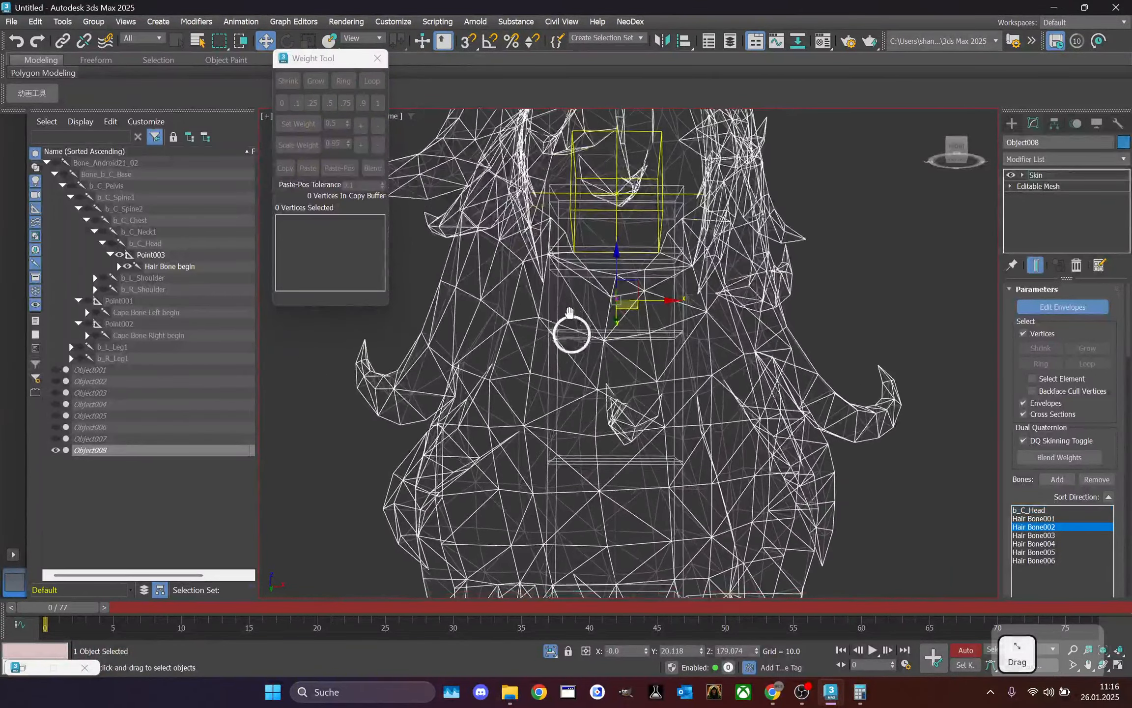
left_click_drag(960, 147, 275, 155)
left_click(958, 149)
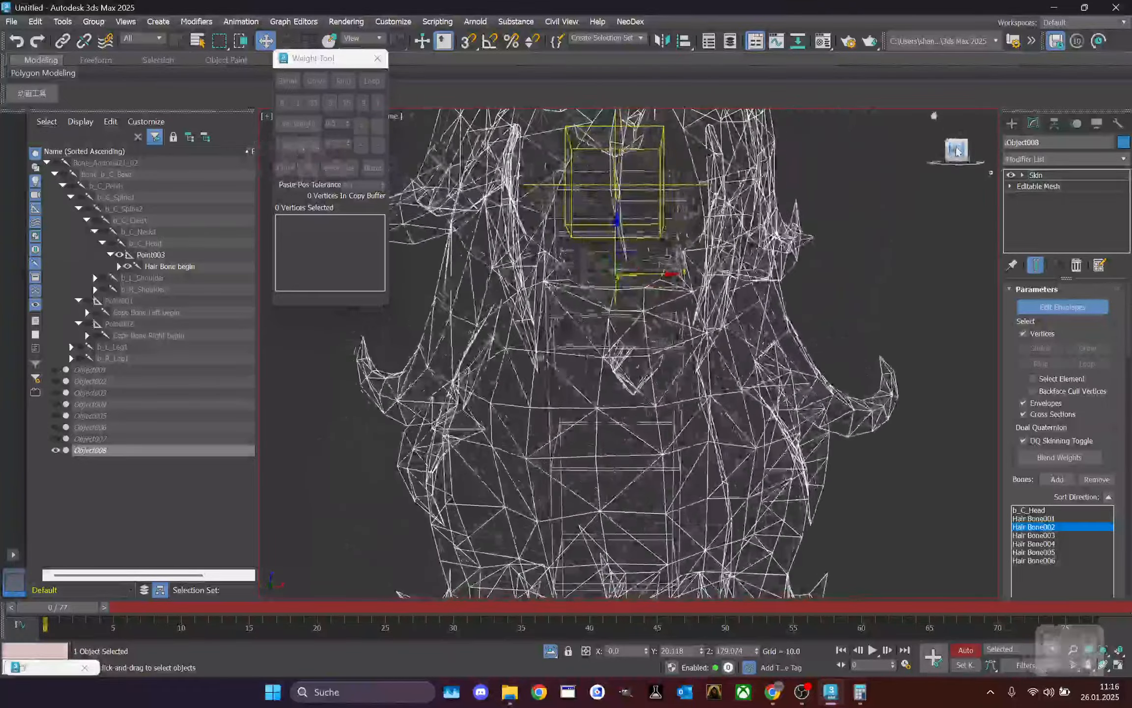
left_click_drag(959, 150, 959, 153)
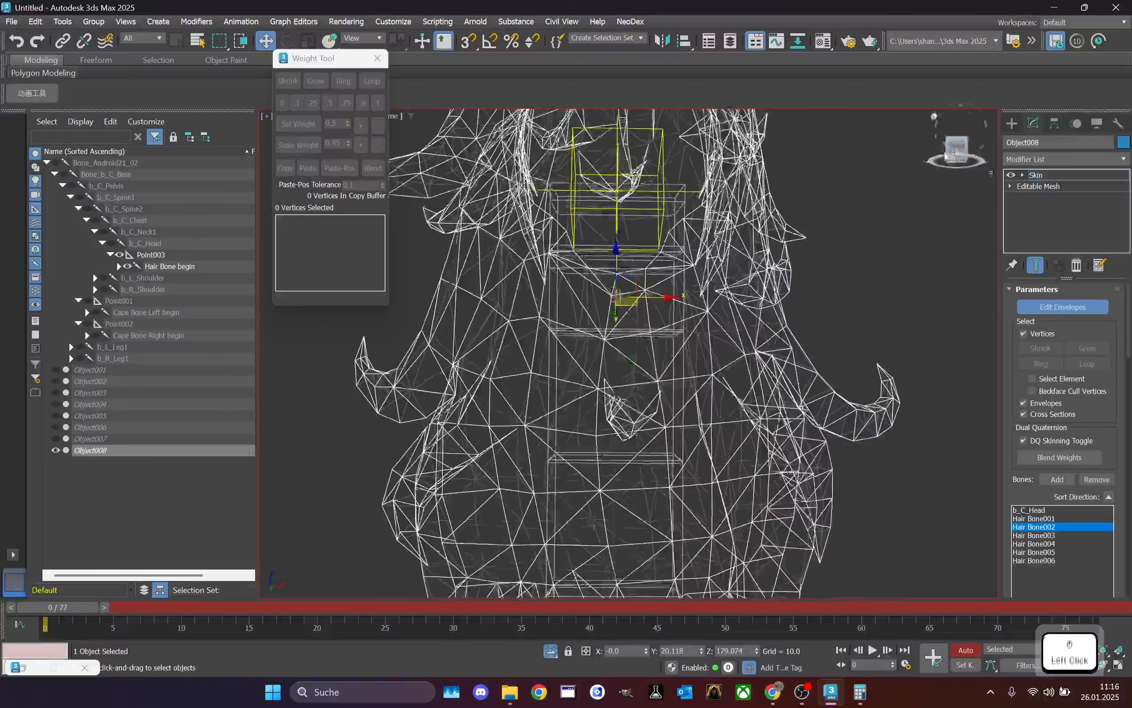
left_click_drag(484, 312, 733, 356)
left_click_drag(692, 304, 698, 309, "ctrl")
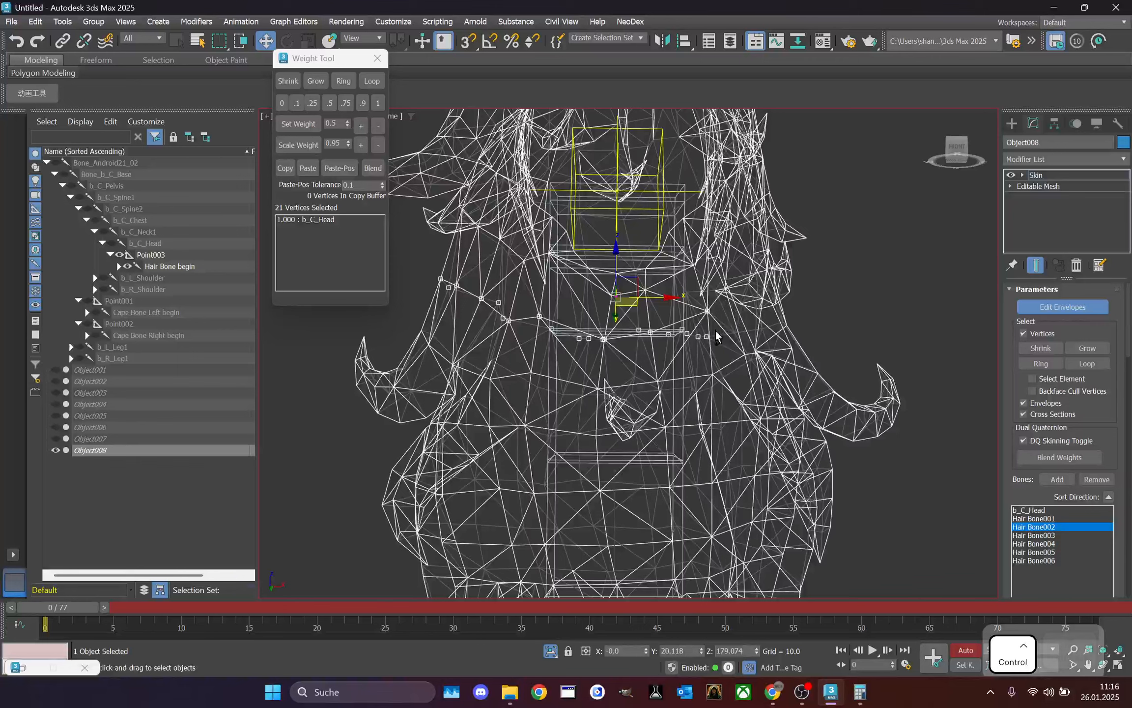
left_click_drag(815, 308, 774, 329, "ctrl")
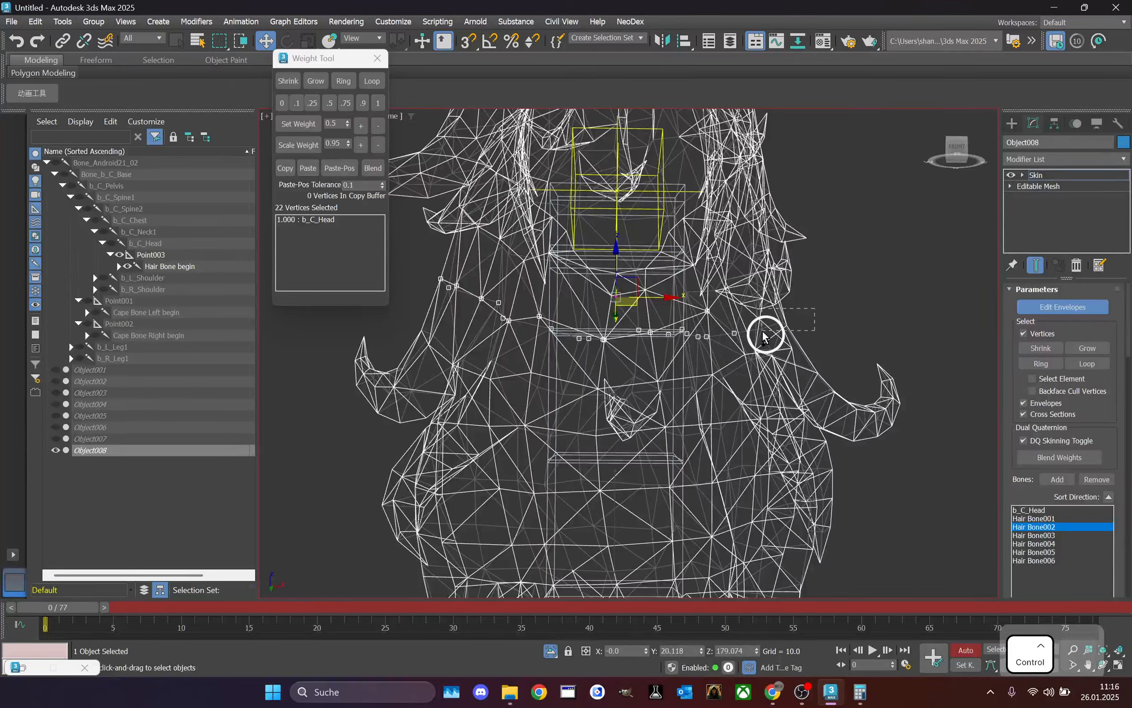
left_click(762, 329, "ctrl")
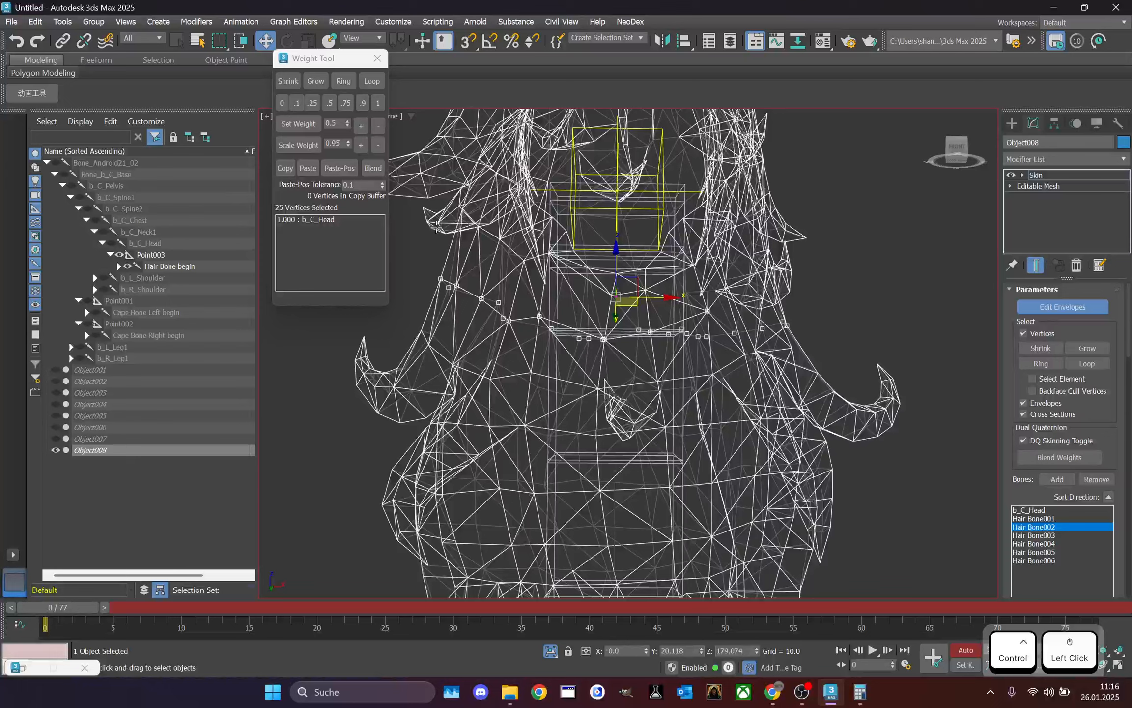
left_click(378, 103)
scroll(646, 310, "down", 2)
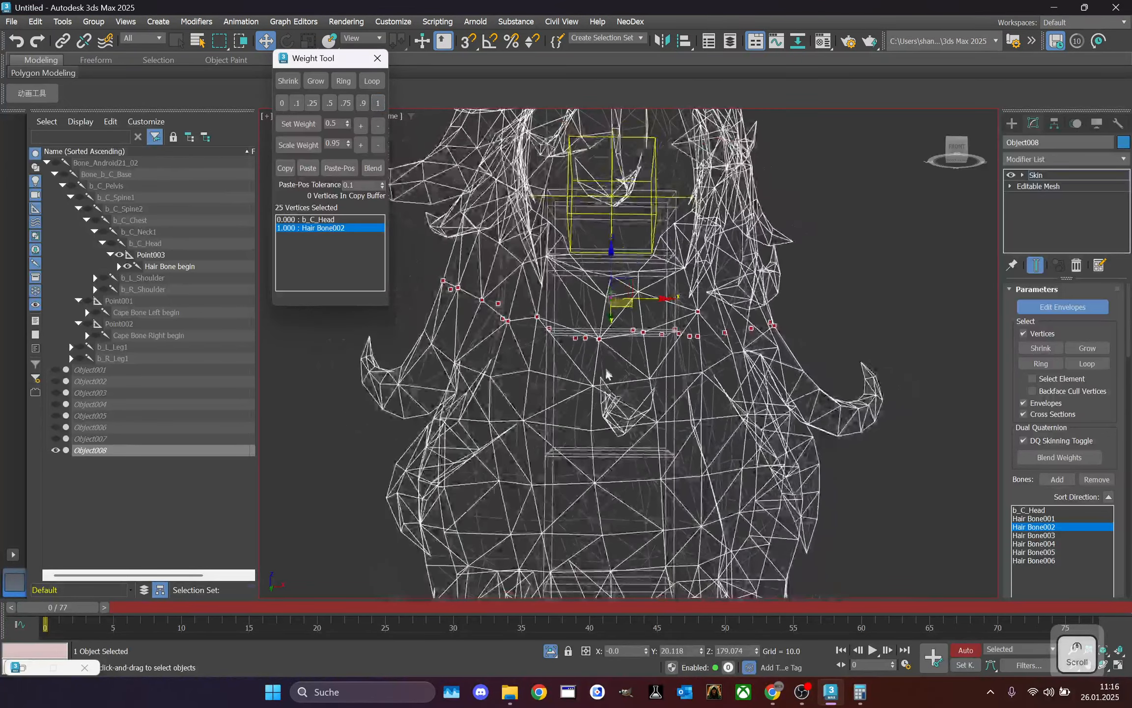
- Blend the selected vertex row with Hair Bone003 by giving that bone a weight of 0.5
scroll(604, 388, "up", 3)
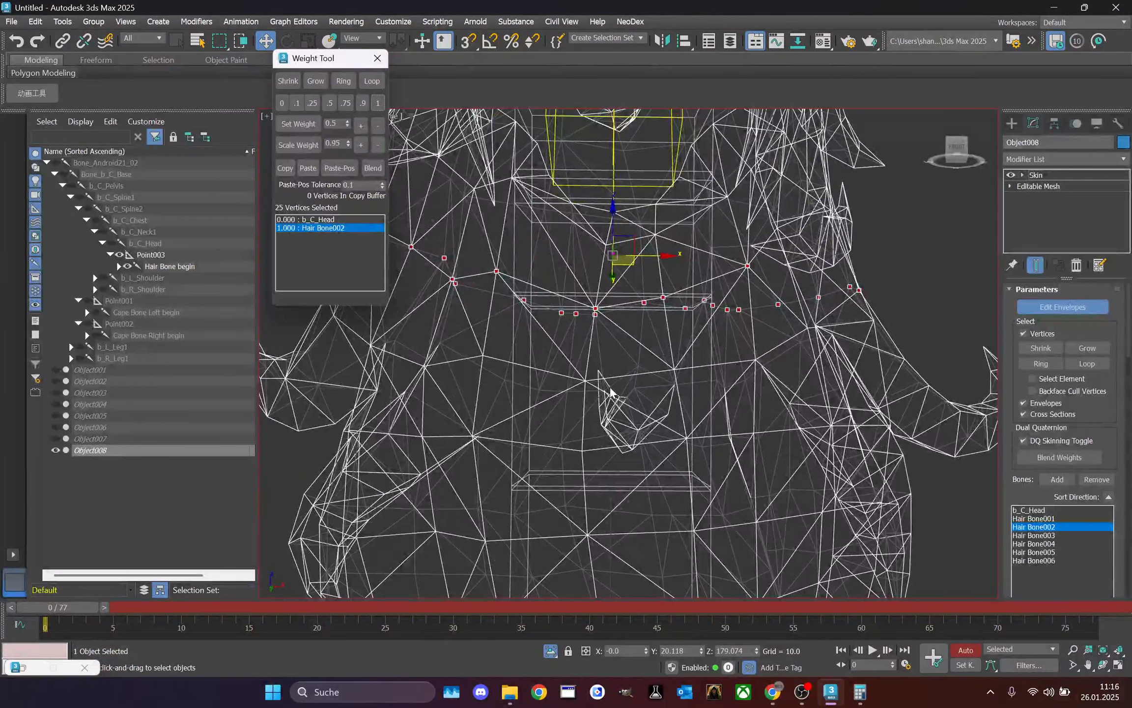
key("Down")
scroll(615, 388, "down", 3)
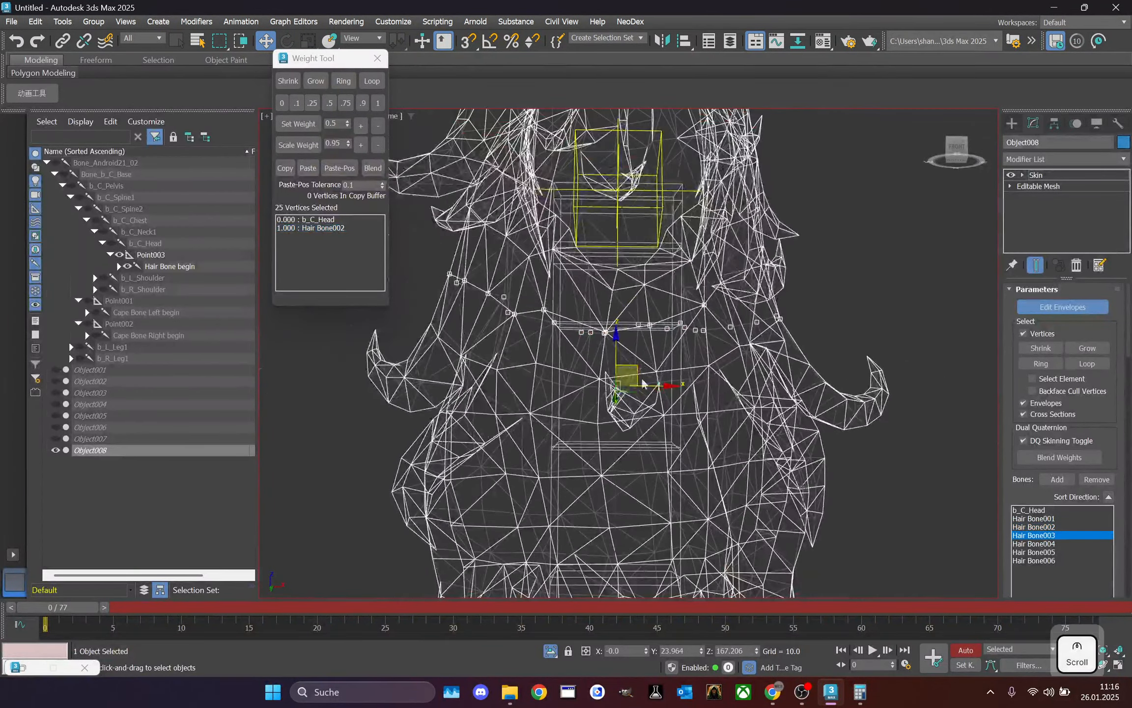
left_click(1056, 535)
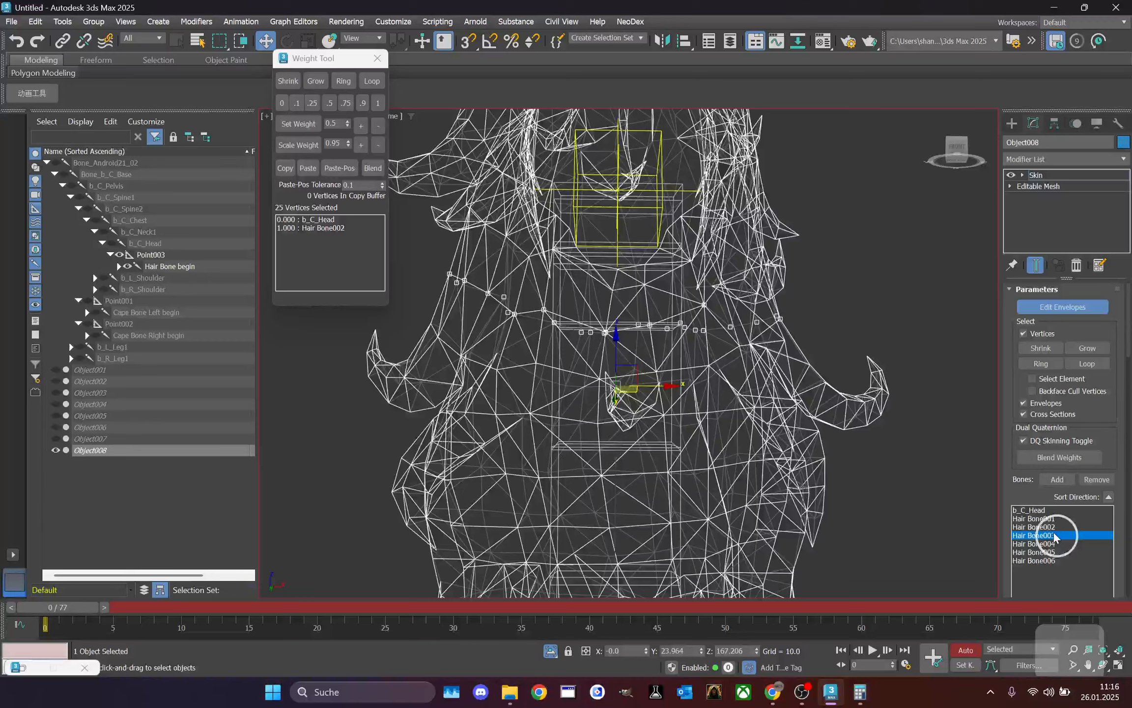
left_click(335, 109)
scroll(632, 271, "down", 2)
scroll(518, 311, "up", 2)
middle_click_drag(518, 311, 535, 311)
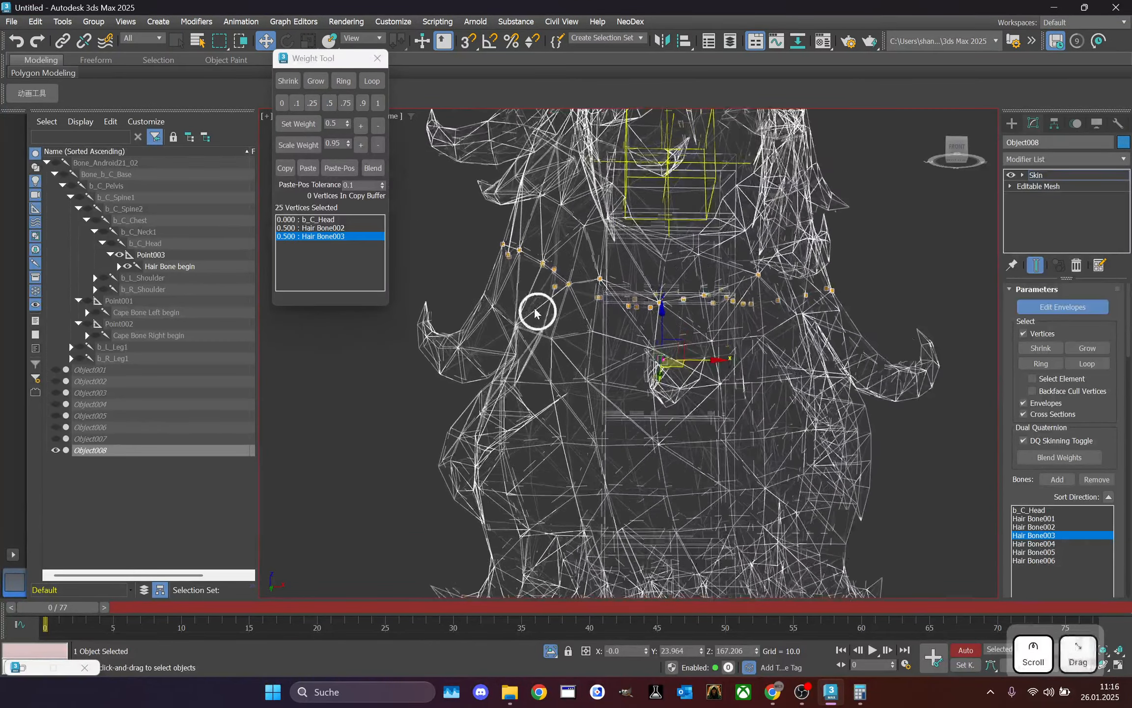
- Select the next lower row of hair vertices, including one outward-curling lock, and set its weight to 1 for Hair Bone003
scroll(535, 311, "down", 1)
middle_click_drag(441, 317, 481, 314)
left_click_drag(430, 276, 565, 369)
left_click_drag(538, 315, 603, 351, "ctrl")
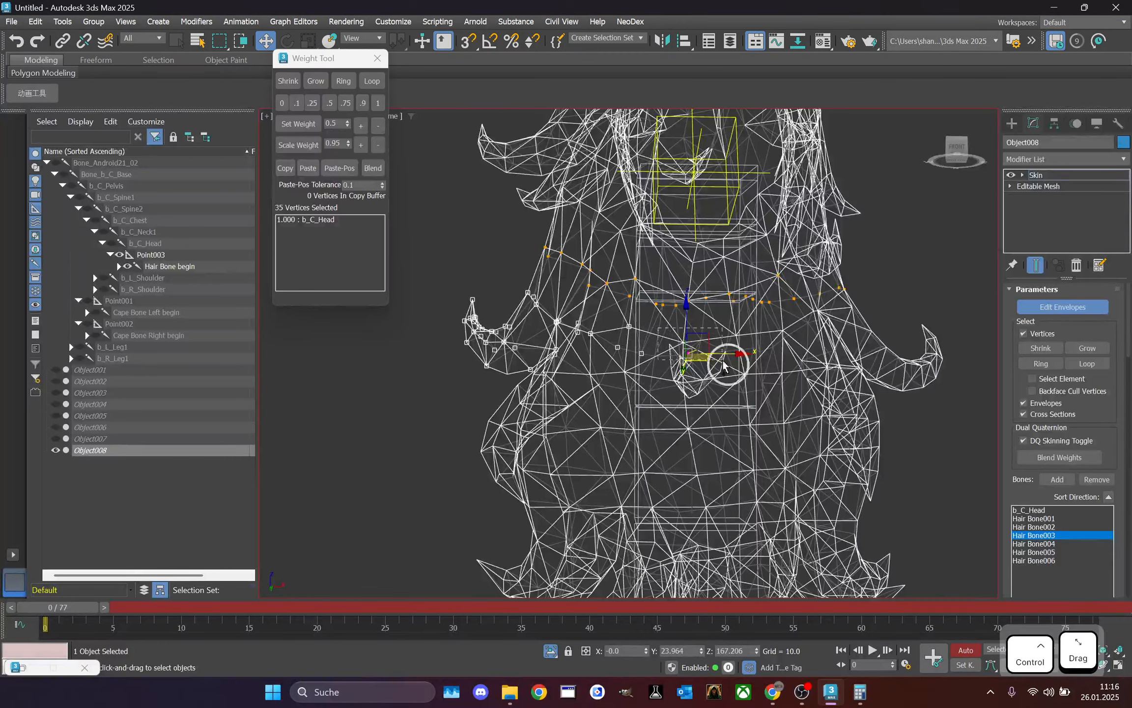
left_click_drag(766, 325, 801, 356, "ctrl")
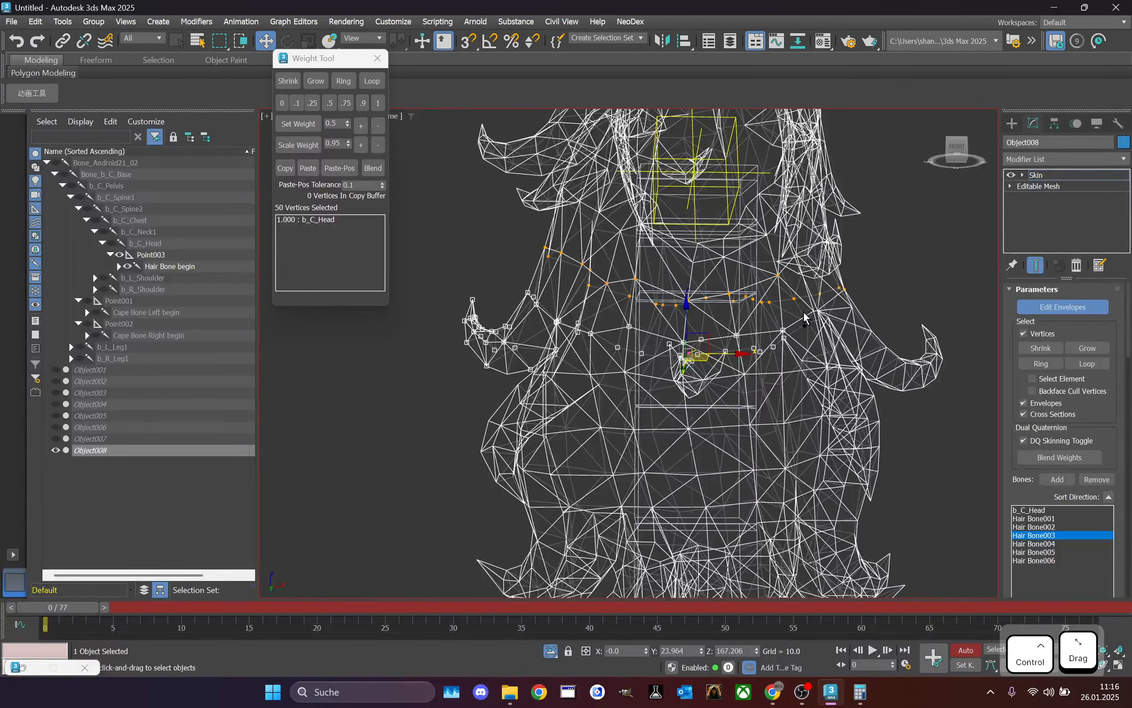
left_click_drag(803, 301, 848, 306, "ctrl")
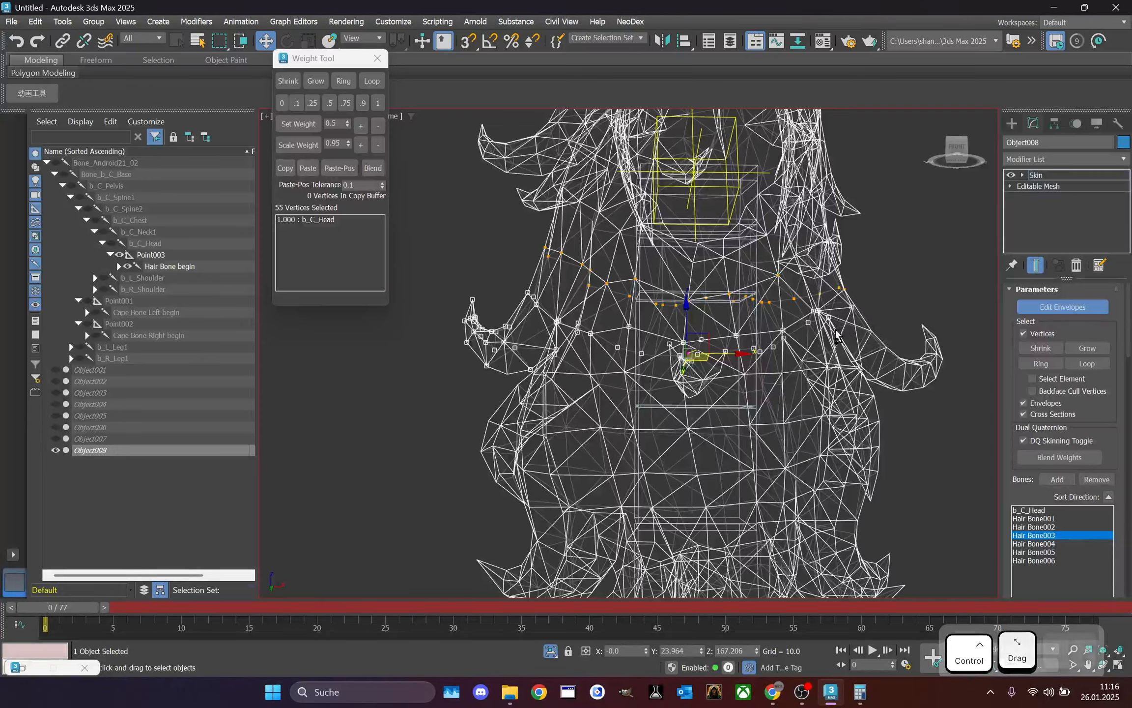
scroll(837, 336, "down", 5)
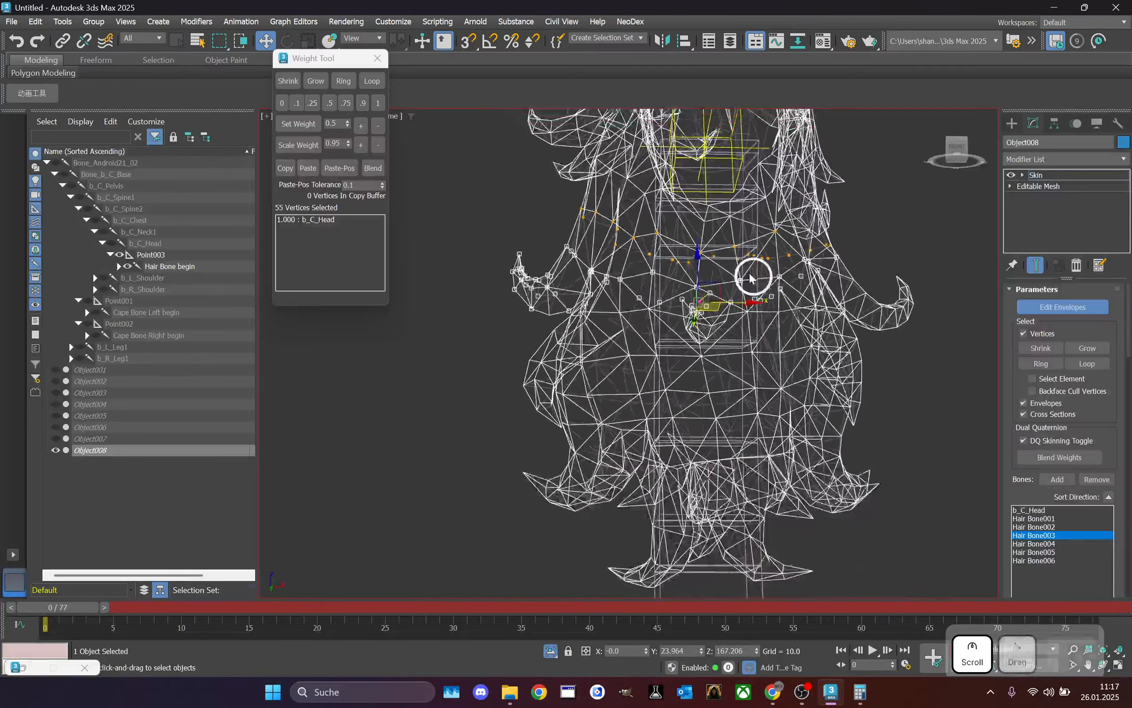
left_click(377, 102)
- Add the vertices of the opposite curling lock to the selection and set the weight to 1 for Hair Bone003
scroll(925, 252, "up", 2)
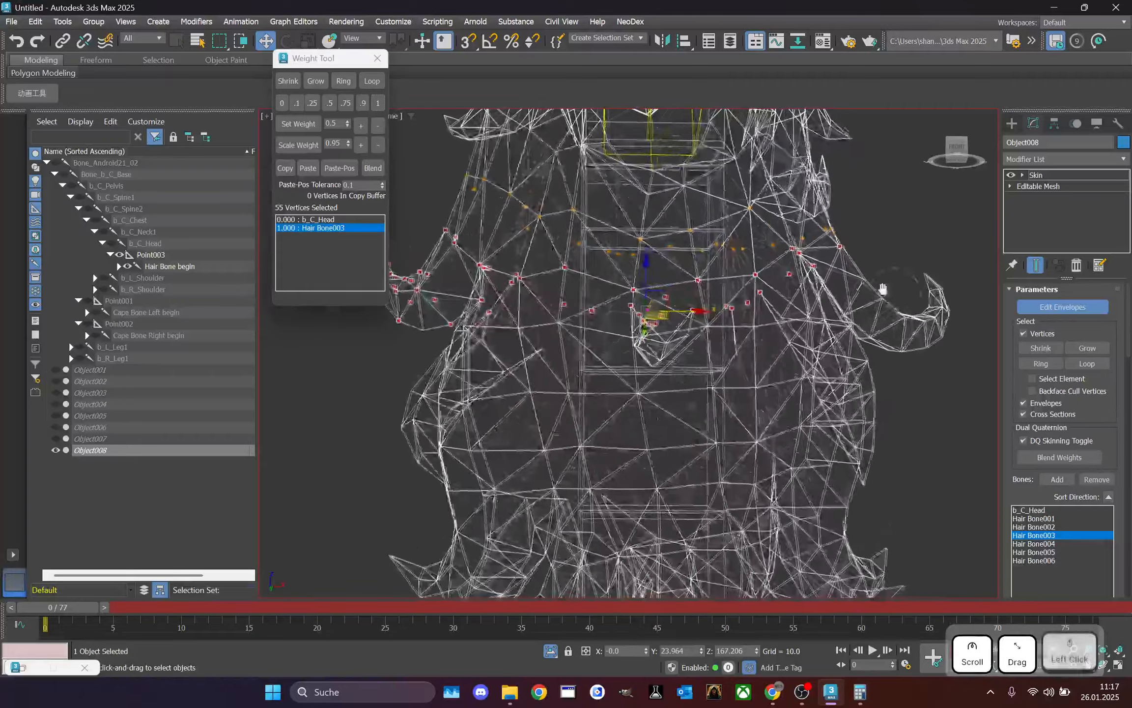
scroll(906, 294, "up", 2)
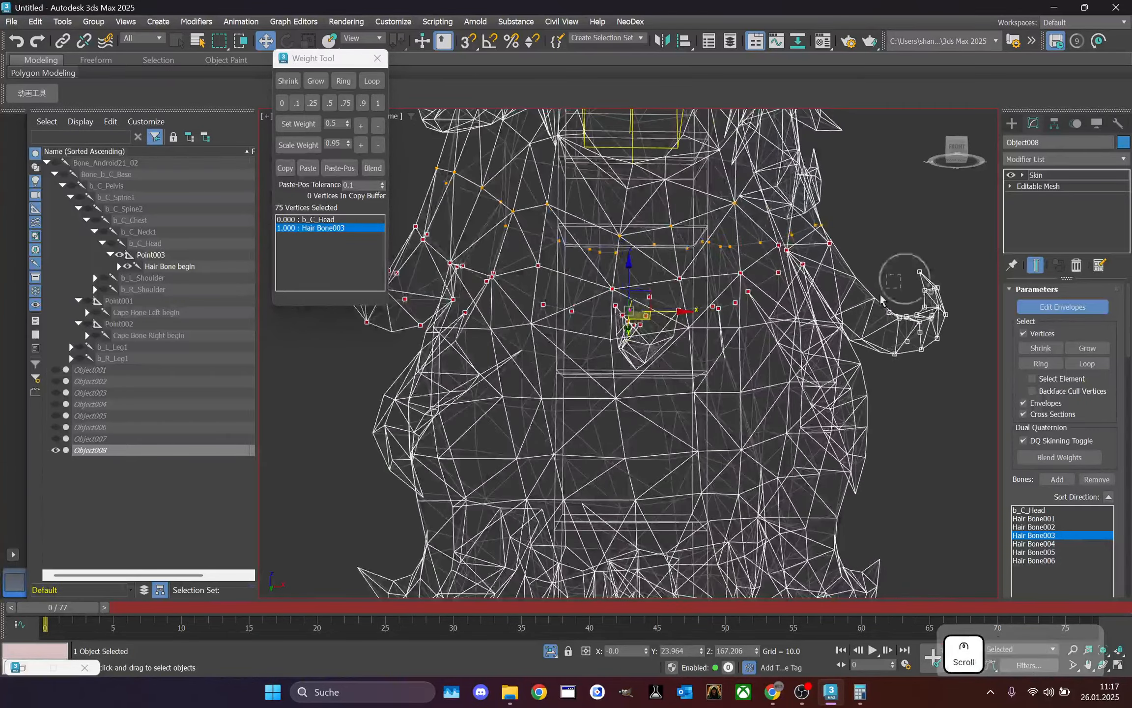
left_click_drag(855, 337, 884, 296, "ctrl")
mouse_move(956, 147)
left_mouse_down()
mouse_move(972, 149)
mouse_move(955, 158)
left_mouse_up()
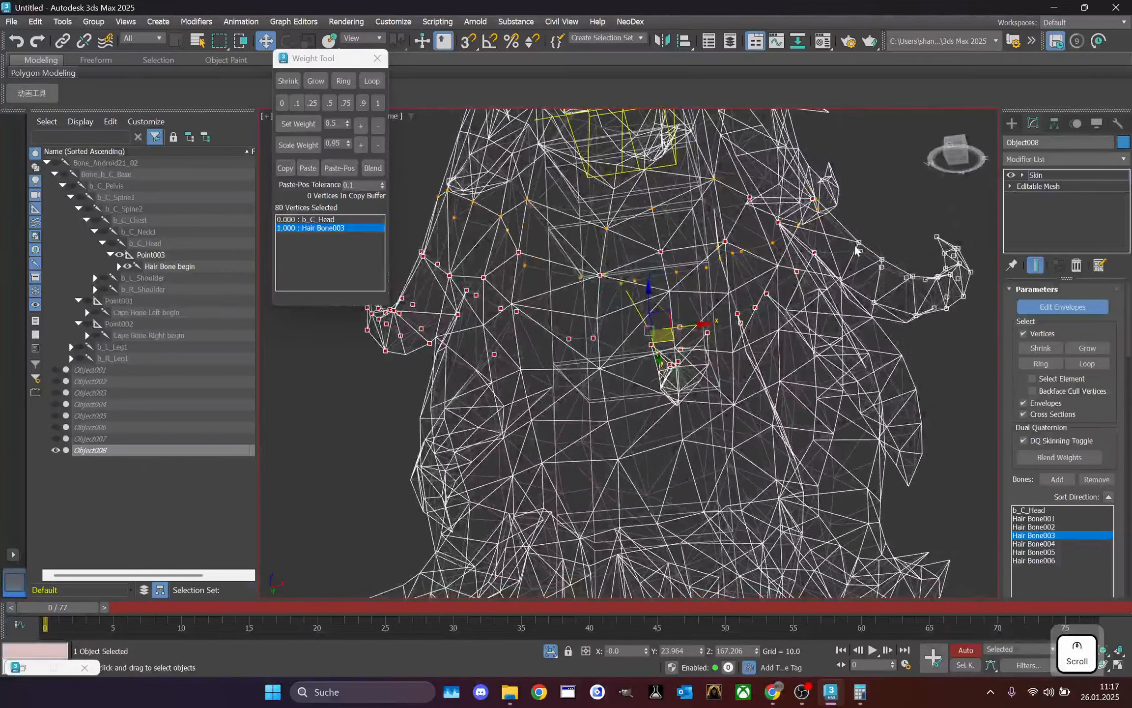
scroll(858, 245, "up", 3)
middle_click_drag(861, 242, 872, 259)
scroll(871, 260, "down", 3)
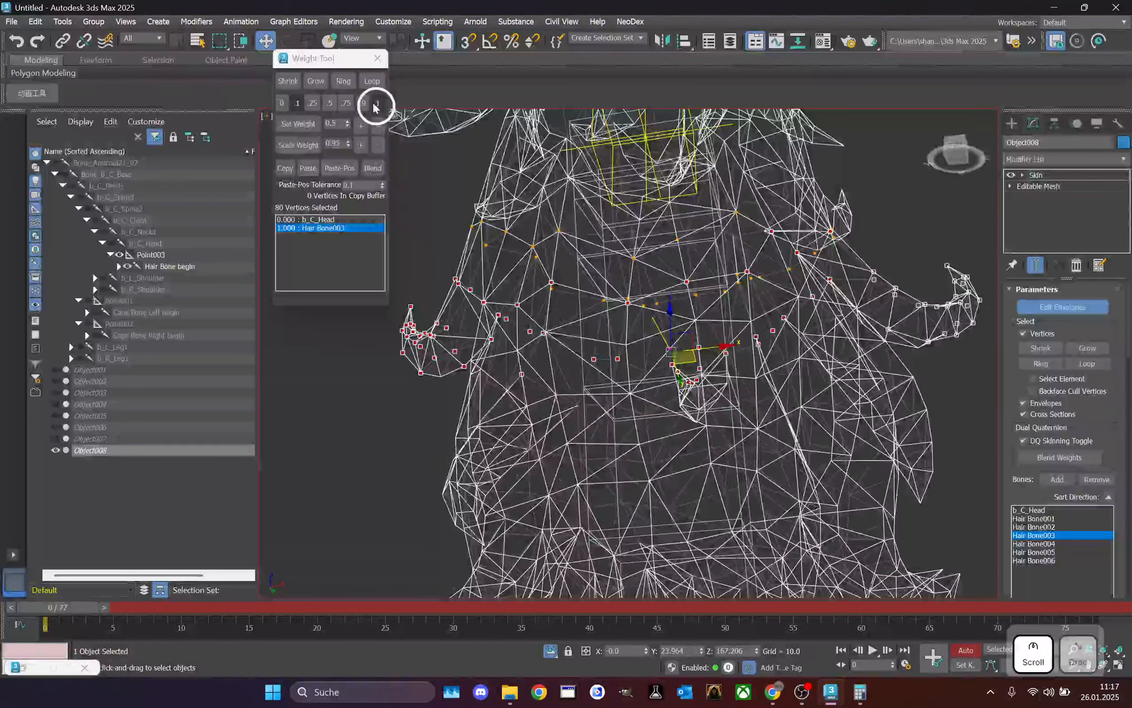
left_click(376, 105)
- Select the row of hair vertices around the joint below Hair Bone003 and set its weight to 1 for that bone
scroll(626, 159, "down", 2)
left_click_drag(959, 149, 953, 149)
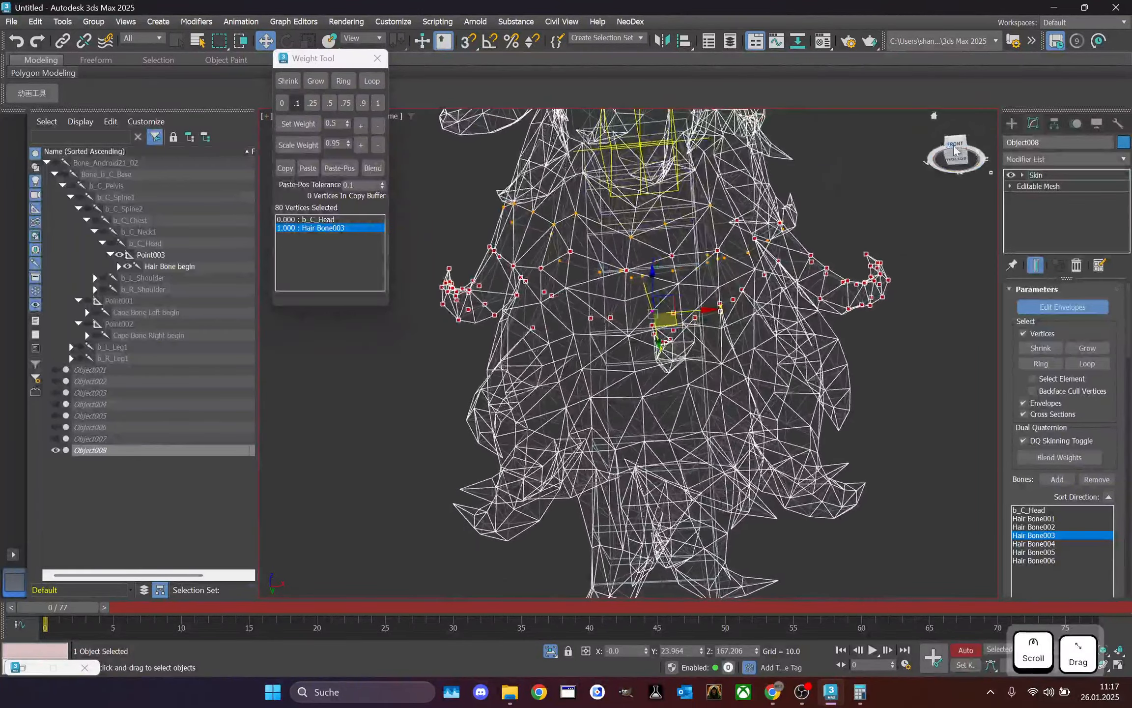
left_click(954, 150)
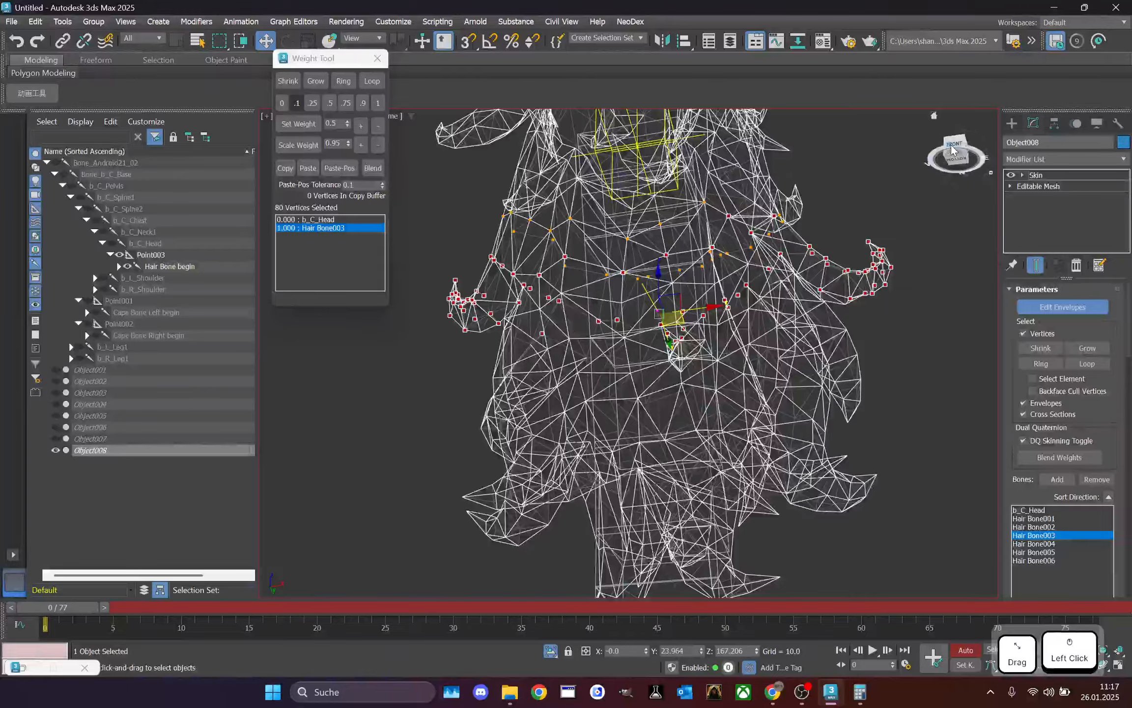
left_click_drag(957, 144, 957, 148)
scroll(580, 364, "up", 5)
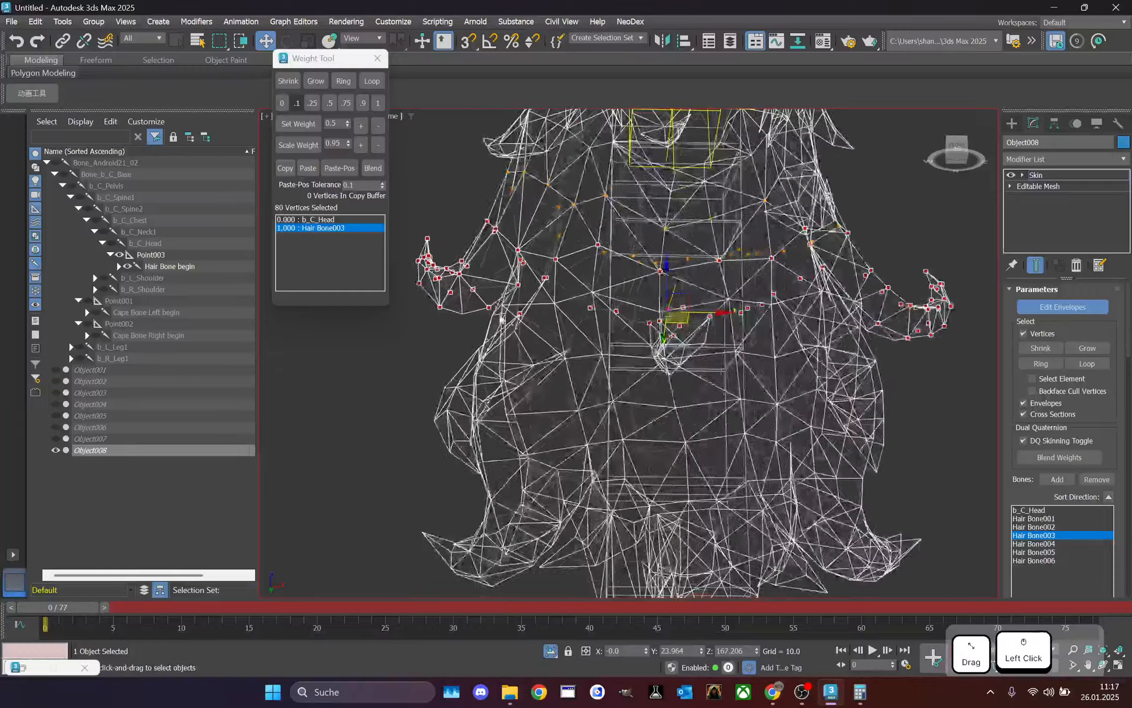
scroll(580, 364, "down", 3)
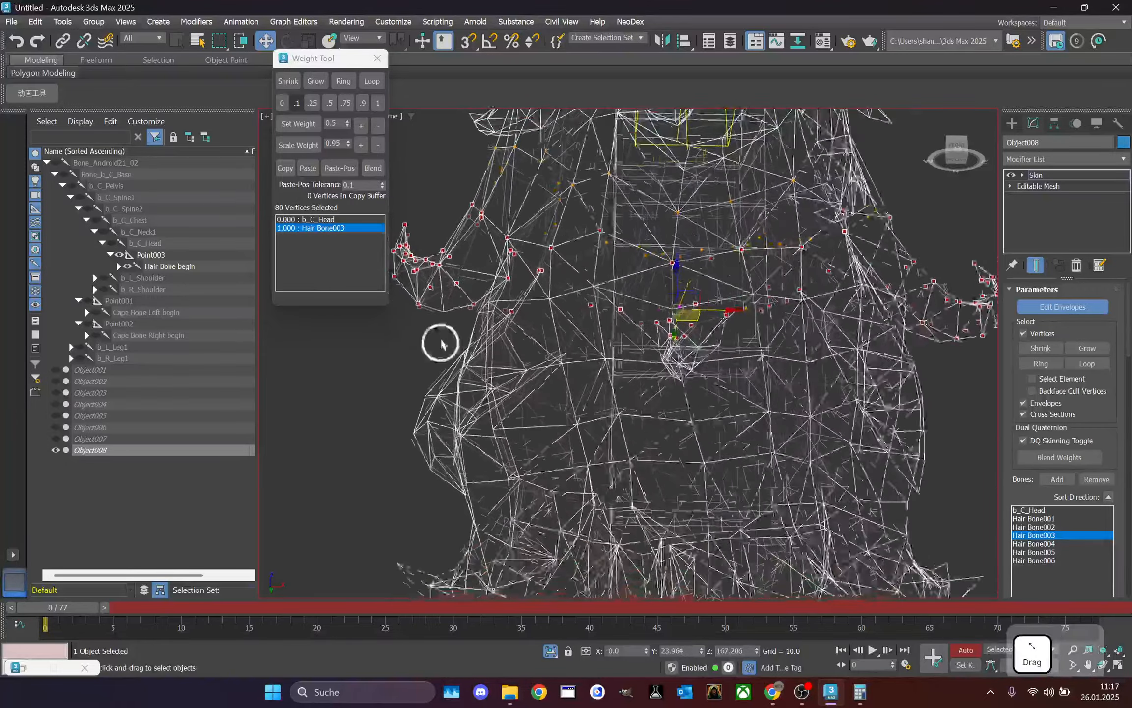
left_click_drag(408, 335, 568, 379)
left_click_drag(644, 380, 644, 378, "ctrl")
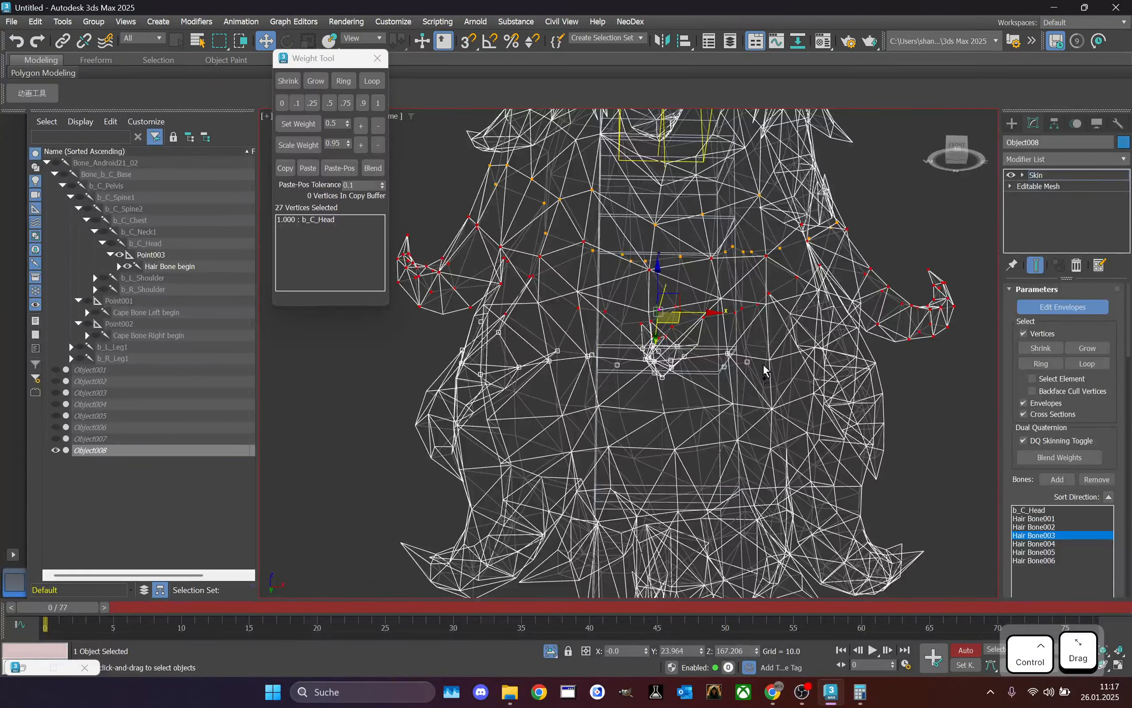
left_click_drag(961, 155, 947, 157)
left_click_drag(803, 317, 838, 359, "ctrl")
left_click_drag(806, 305, 841, 345, "ctrl")
left_click_drag(829, 288, 863, 327, "ctrl")
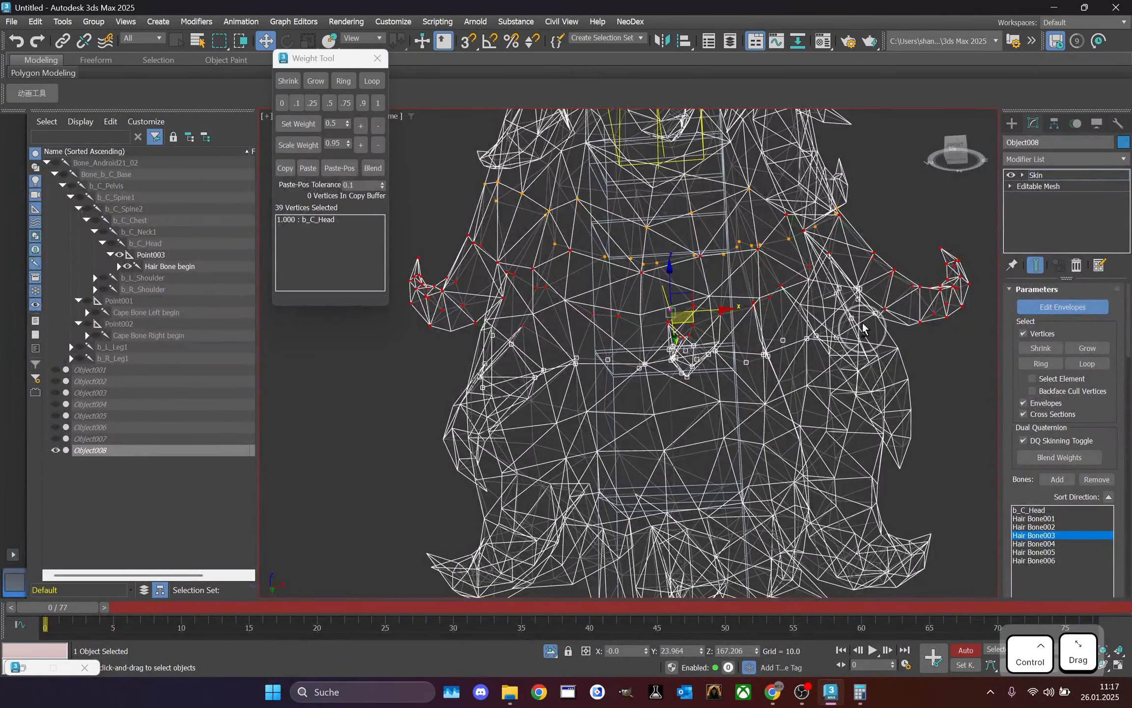
left_click(378, 102)
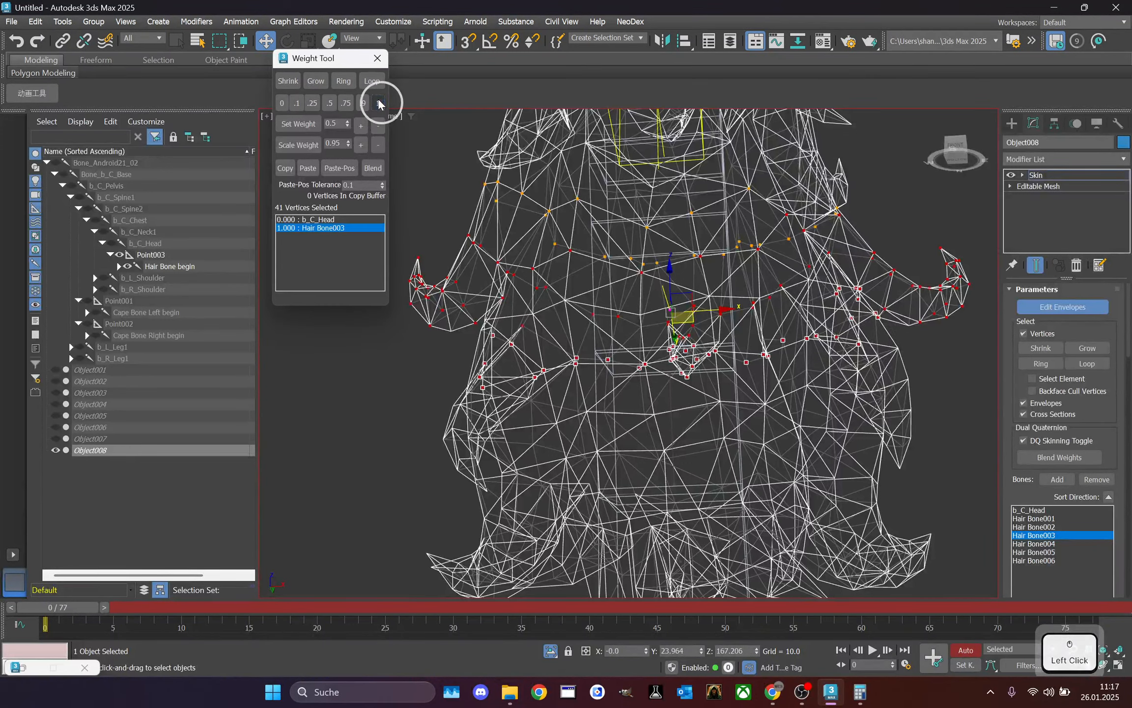
- Make Hair Bone004 the active bone and give it a weight of 0.5 on the selected vertex row
left_click(670, 390)
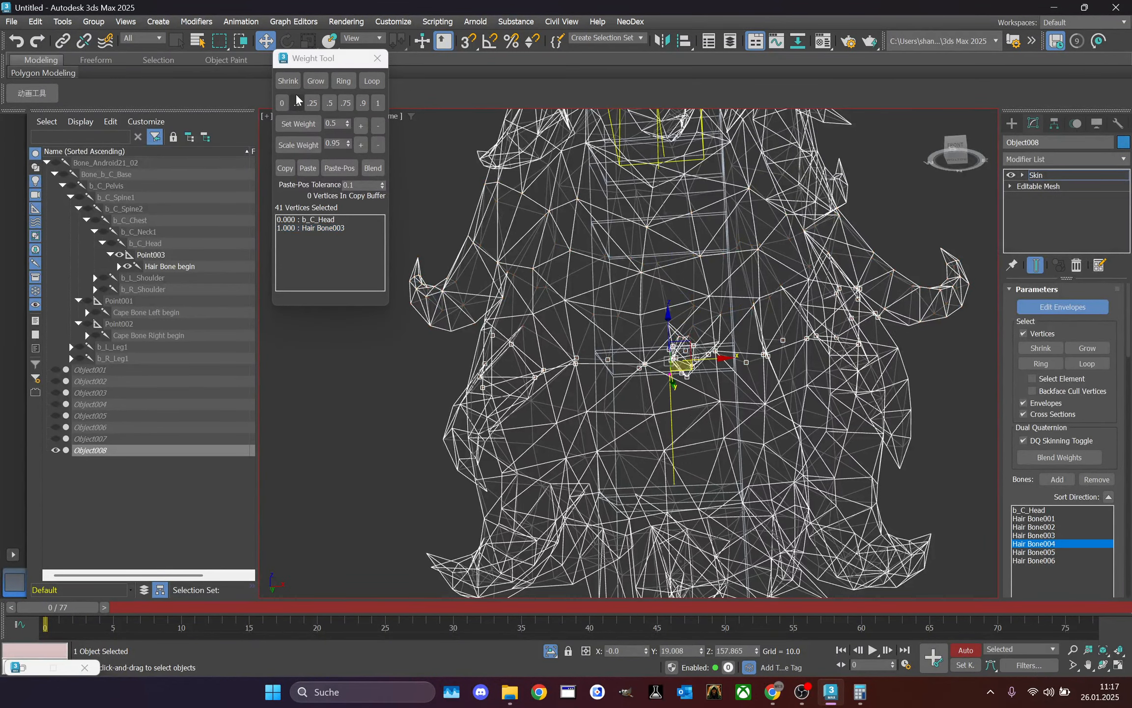
scroll(824, 207, "down", 4)
mouse_move(957, 147)
left_mouse_down()
mouse_move(966, 152)
mouse_move(872, 172)
mouse_move(940, 166)
mouse_move(942, 153)
left_mouse_up()
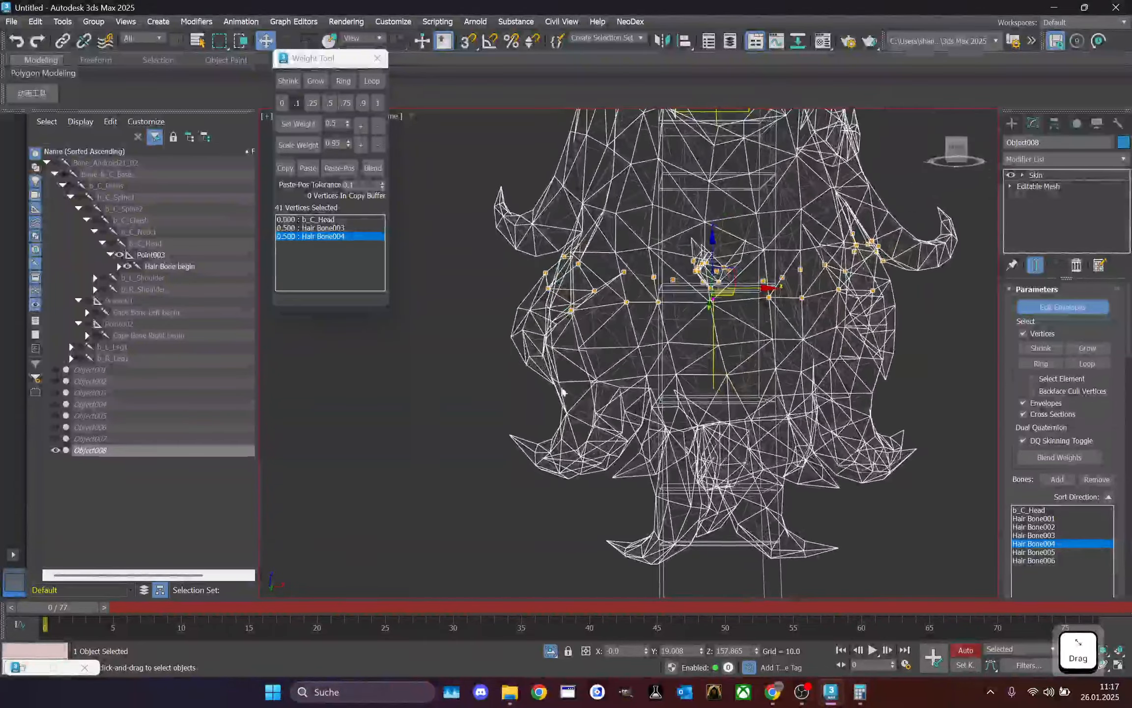
- Select all hair vertices below the blended row and set their weight to 1 for Hair Bone004
left_click_drag(482, 334, 890, 590)
scroll(853, 326, "up", 2)
scroll(853, 327, "up", 2)
left_click(783, 354, "ctrl")
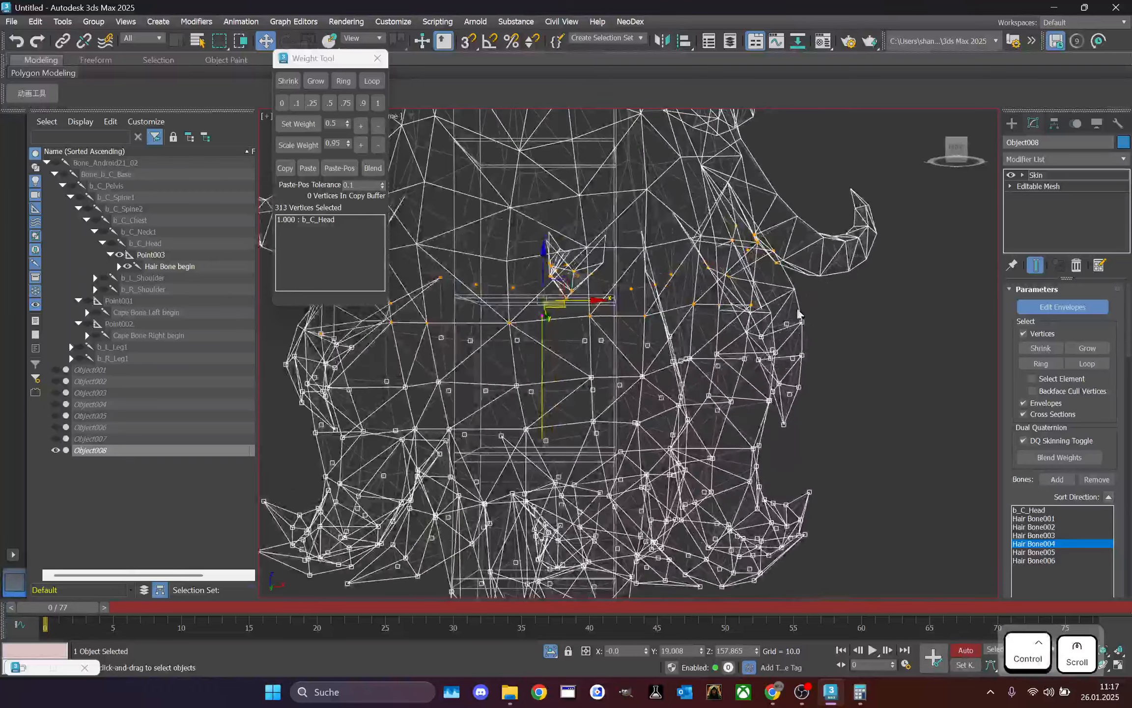
left_click(758, 313, "ctrl")
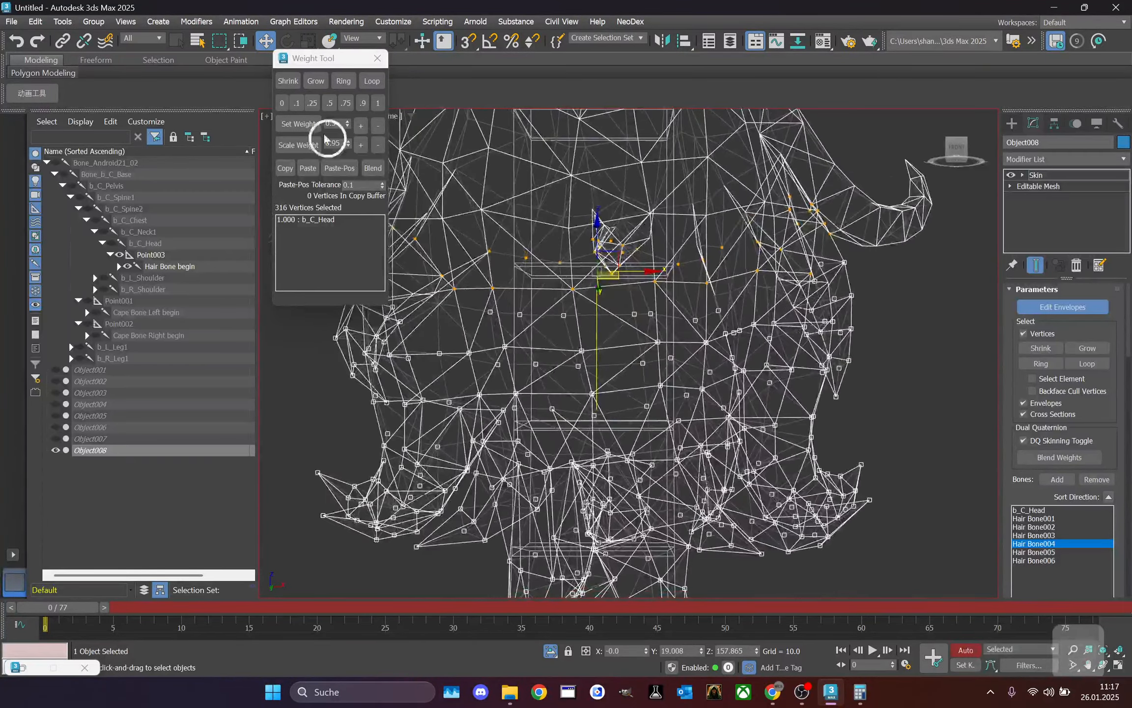
left_click(377, 103)
middle_click_drag(663, 346, 761, 294)
left_click(957, 152)
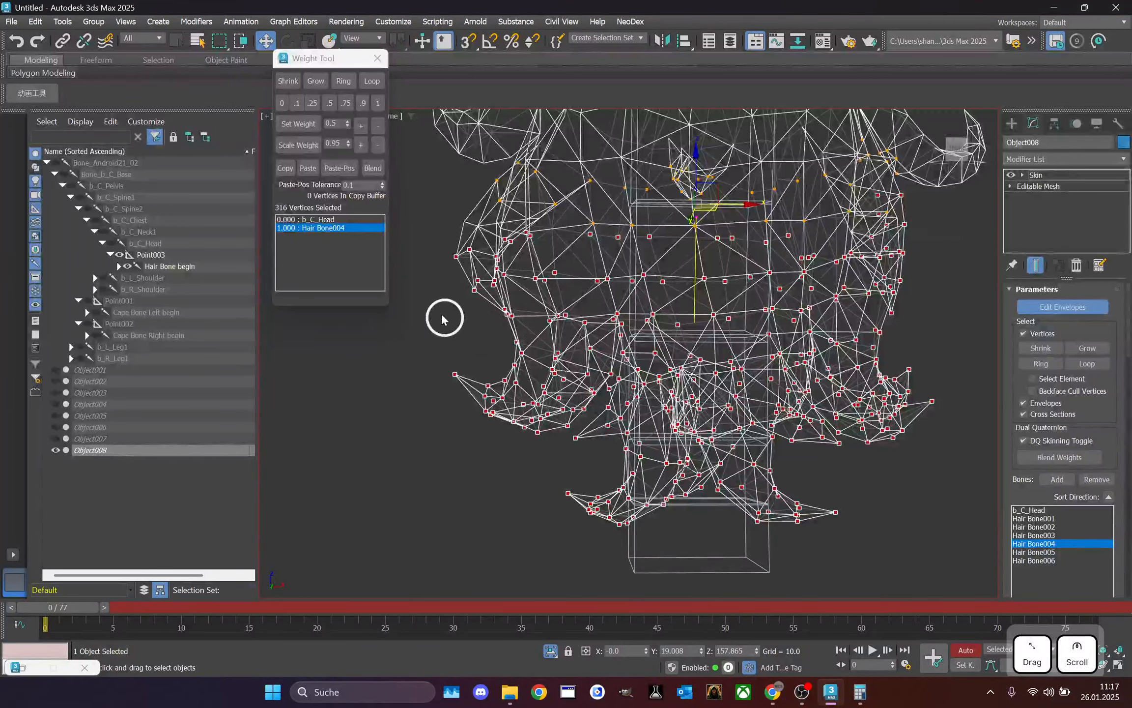
- Select the hair vertices from the joint below Hair Bone004 downward and give Hair Bone005 a weight of 0.5 on them
left_click_drag(442, 315, 644, 534)
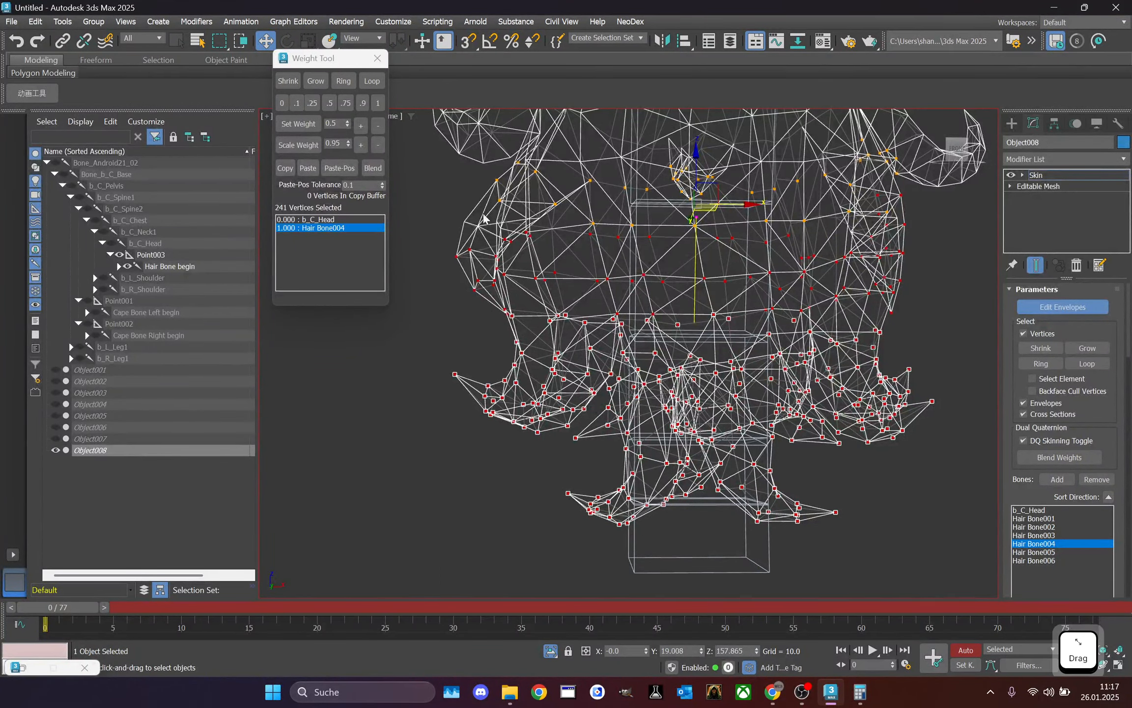
scroll(737, 359, "up", 3)
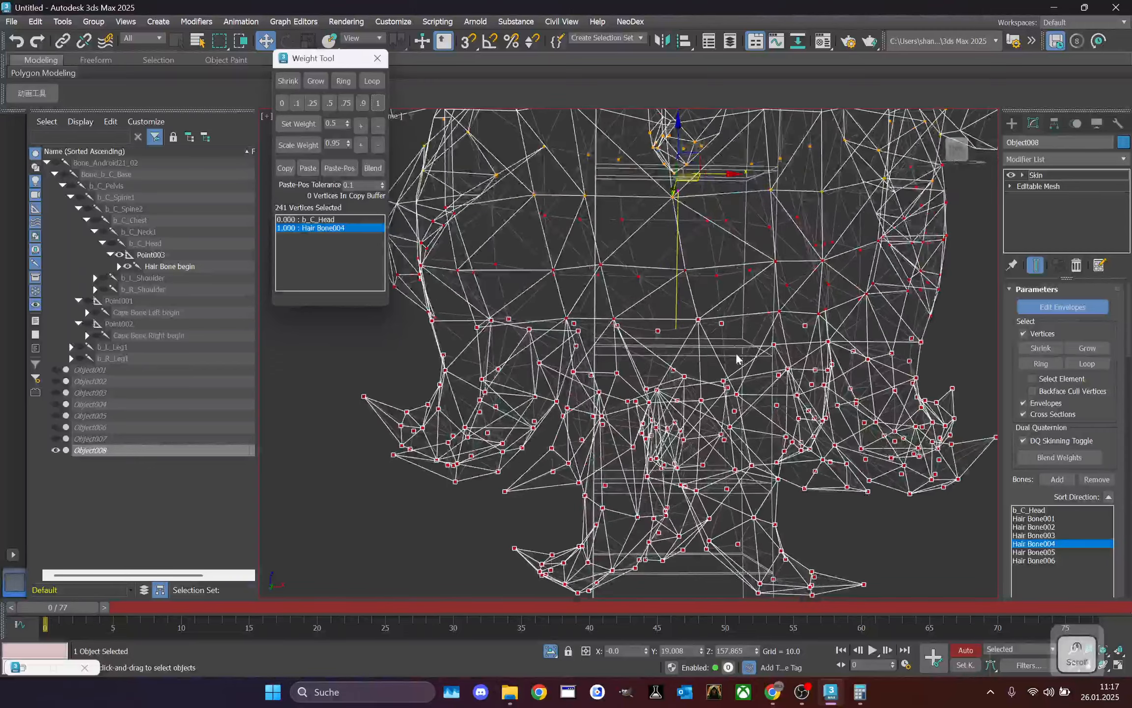
middle_click_drag(708, 352, 702, 326)
scroll(688, 335, "down", 1)
middle_click_drag(427, 353, 463, 351)
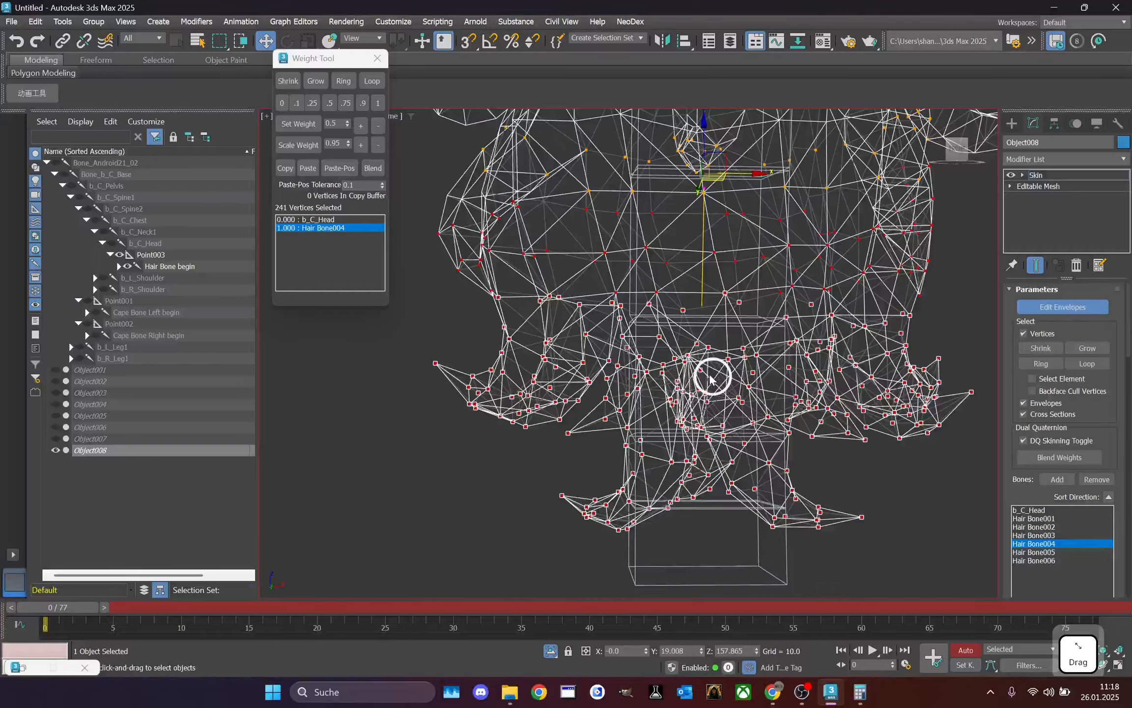
scroll(710, 378, "up", 3)
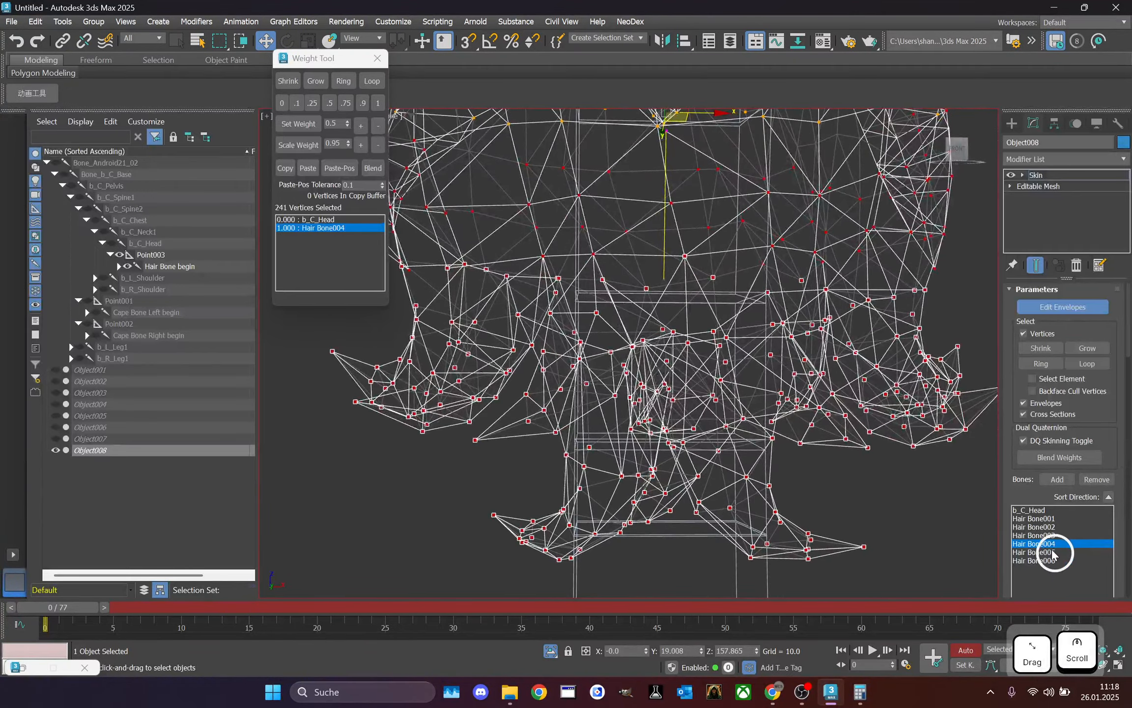
left_click(1053, 551)
scroll(590, 382, "down", 3)
middle_click_drag(590, 382, 638, 387)
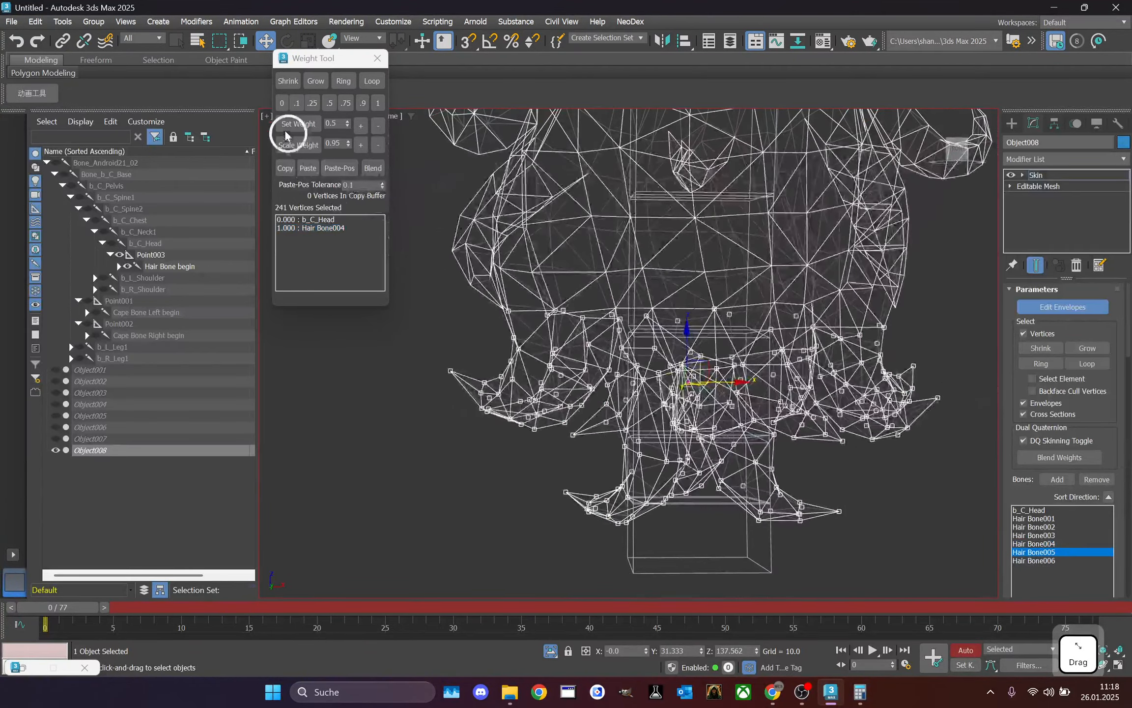
left_click(333, 103)
- Set the weight of the vertices below that blended row to 1 for Hair Bone005, and make Hair Bone006 the active bone
left_click_drag(426, 335, 950, 570)
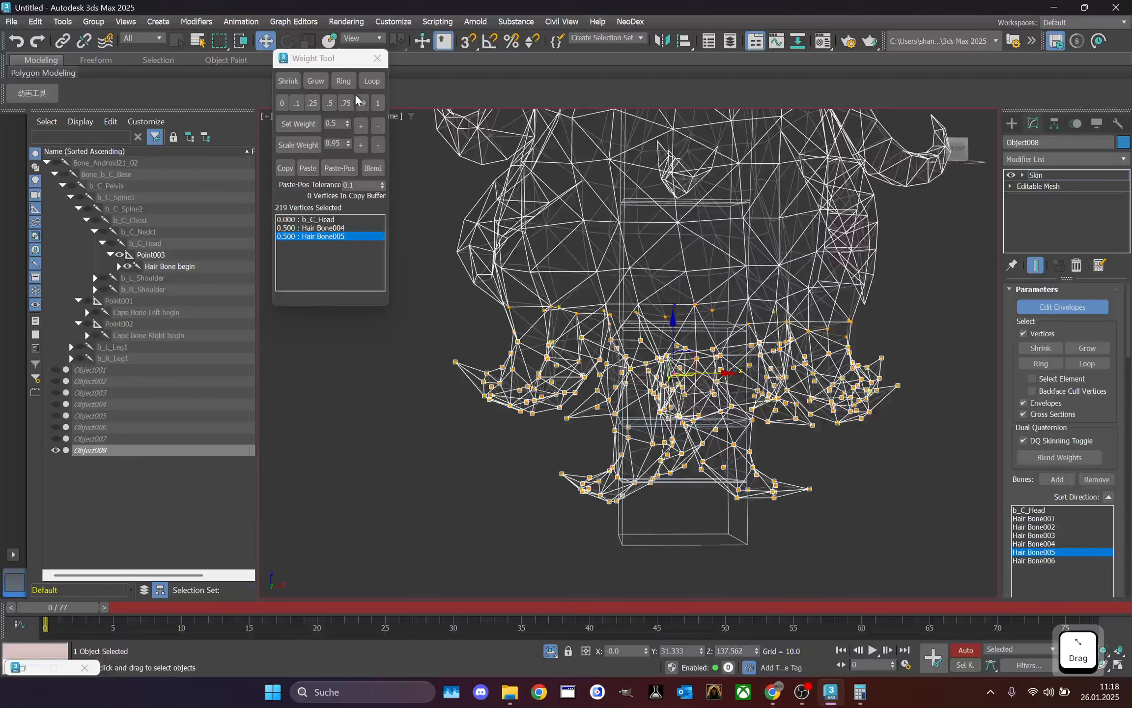
middle_click_drag(823, 346, 825, 305)
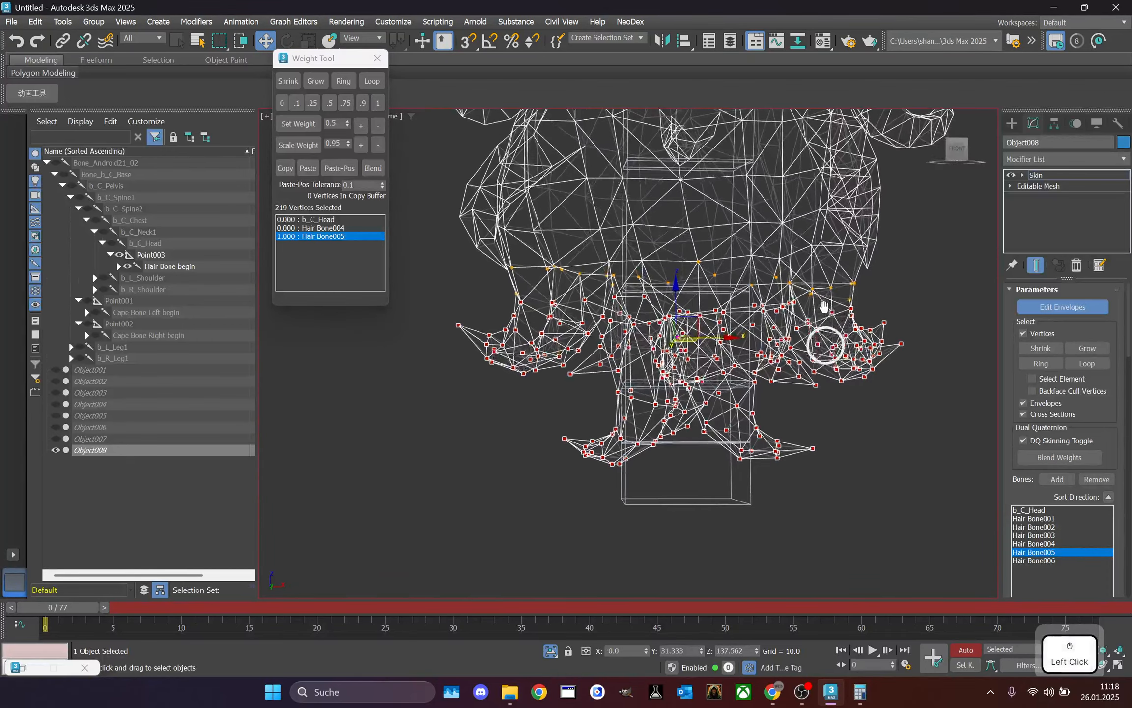
left_click(1049, 560)
scroll(727, 356, "up", 1)
scroll(736, 354, "down", 2)
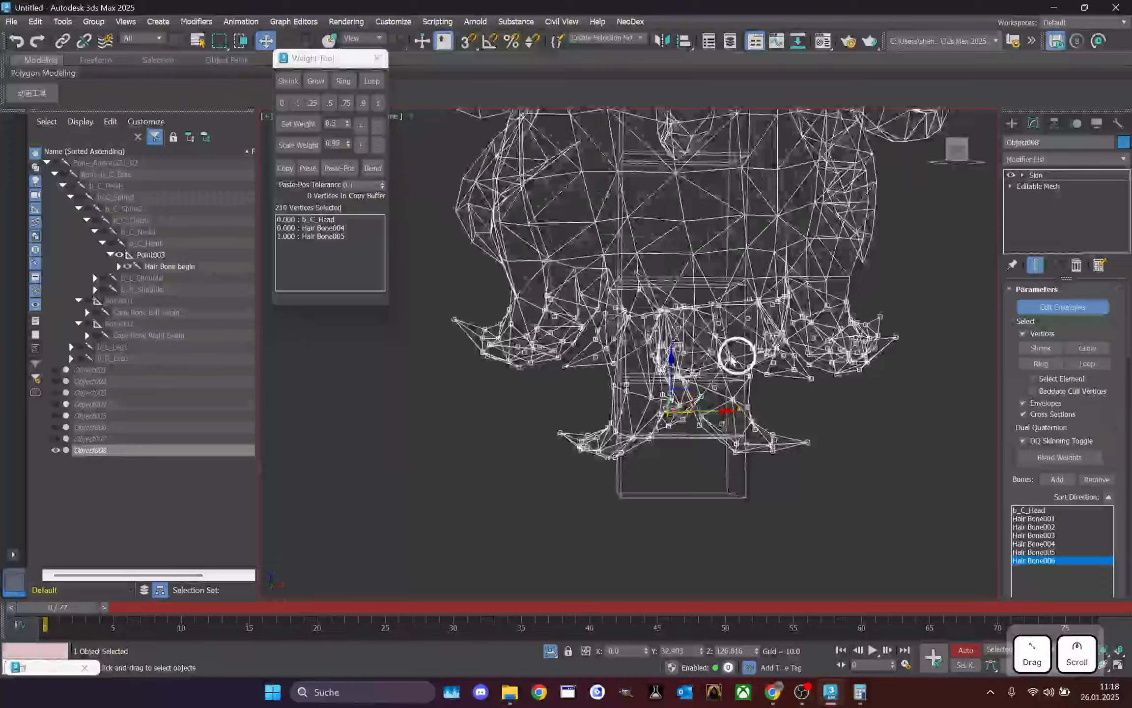
- Leave envelope editing, view the hair from the side and switch the viewport display to Flat Color
left_click_drag(955, 152, 926, 168)
scroll(727, 392, "down", 4)
left_click(955, 150)
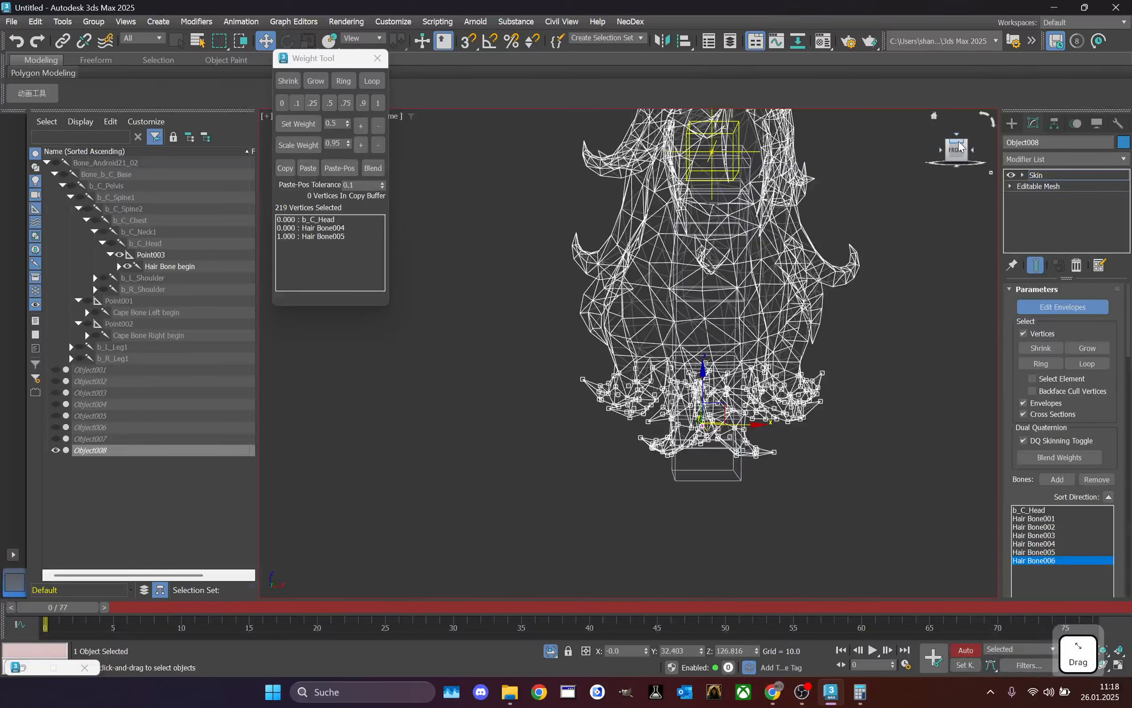
left_click_drag(956, 148, 301, 167)
left_click_drag(953, 154, 961, 167)
left_click(1095, 308)
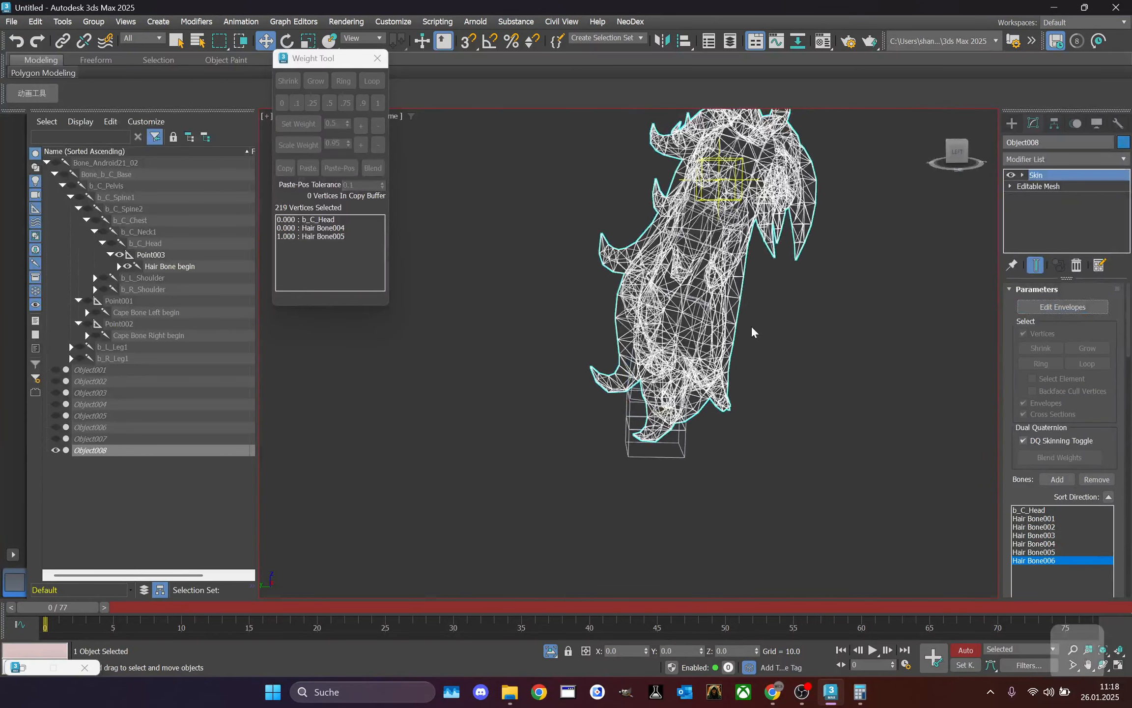
left_click_drag(316, 65, 251, 103)
left_click(379, 115)
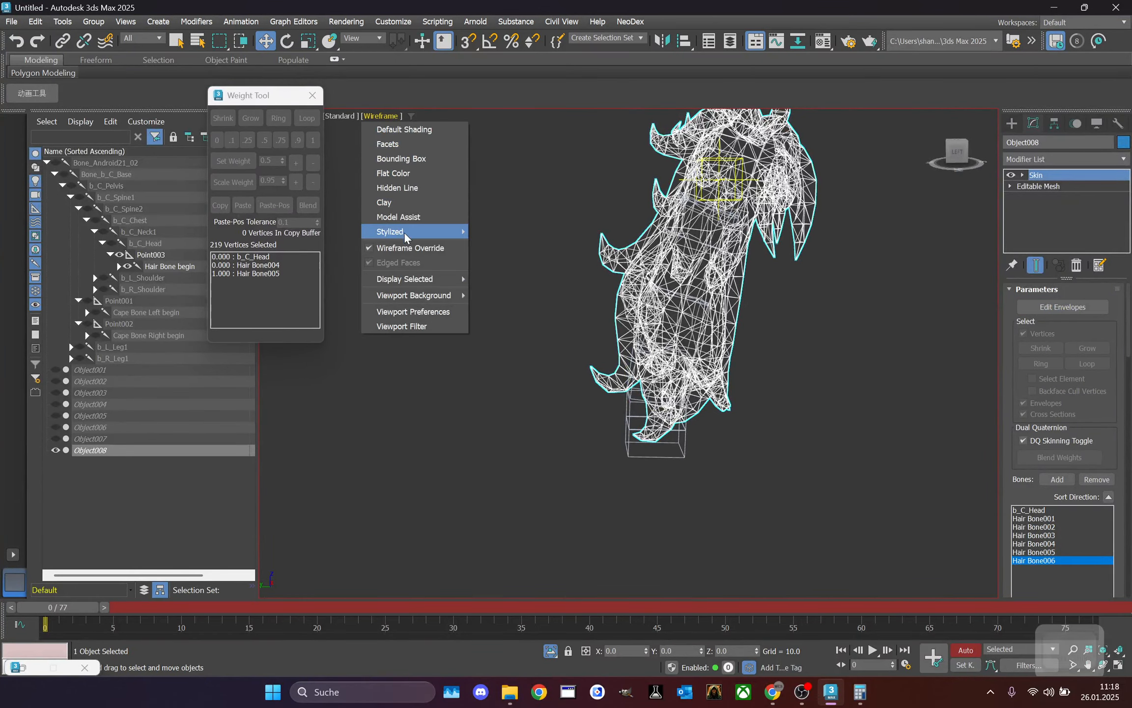
left_click(395, 173)
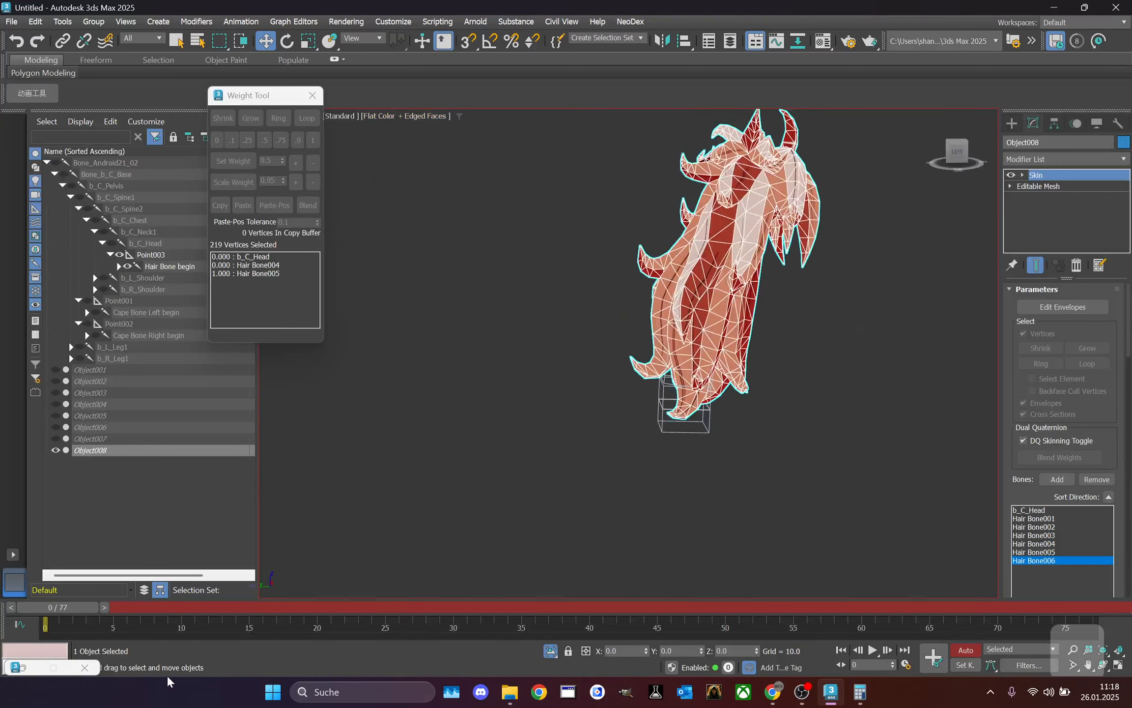
- Go to frame 2, select the whole hair bone chain and rotate it to test how the hair mesh bends
left_click_drag(46, 601, 74, 607)
left_click(1042, 177)
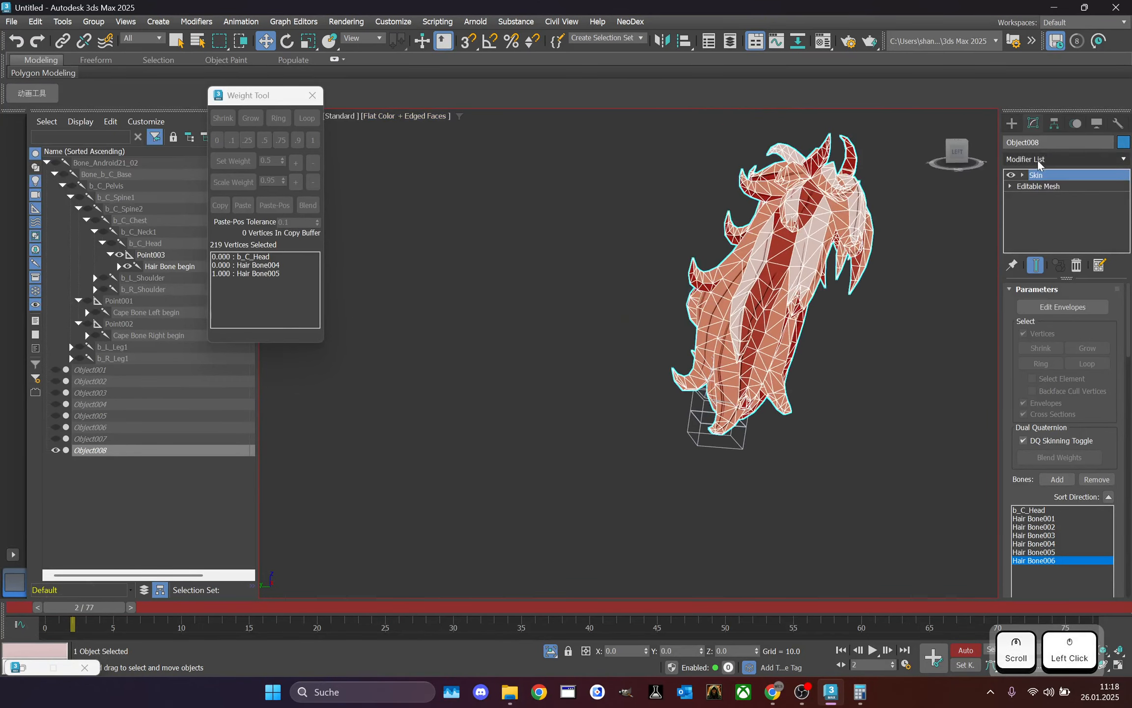
scroll(879, 266, "up", 2)
left_click(1066, 178)
left_click(903, 293)
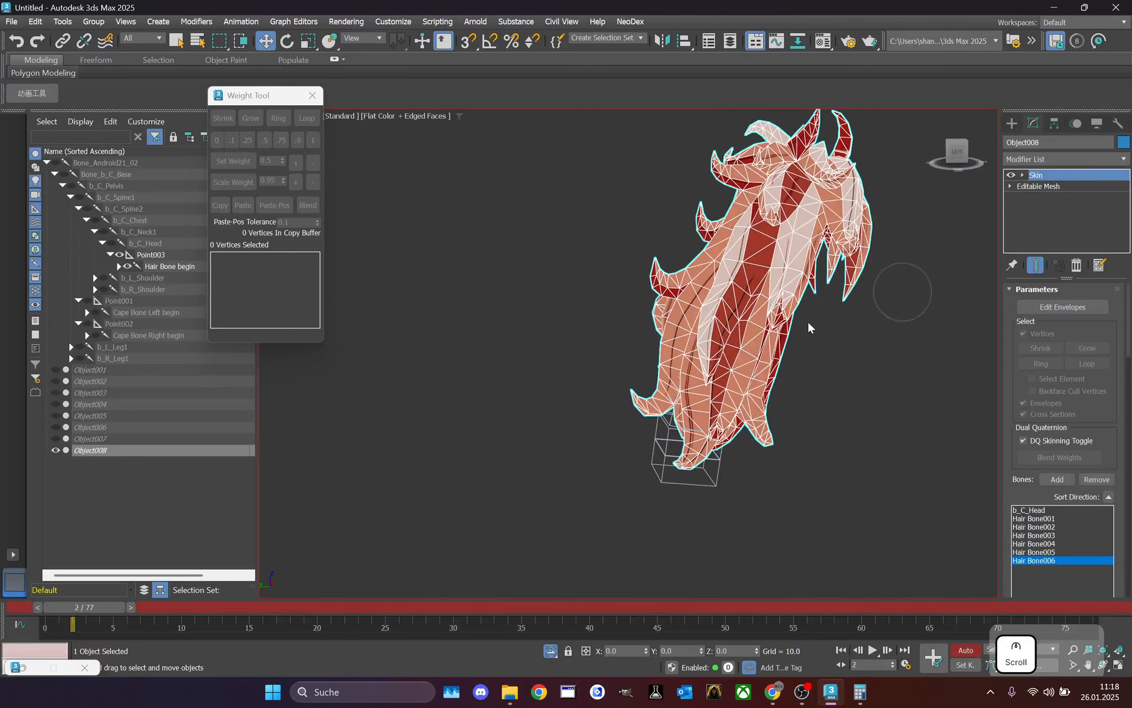
scroll(800, 295, "up", 1)
double_click(772, 239)
right_click(772, 239)
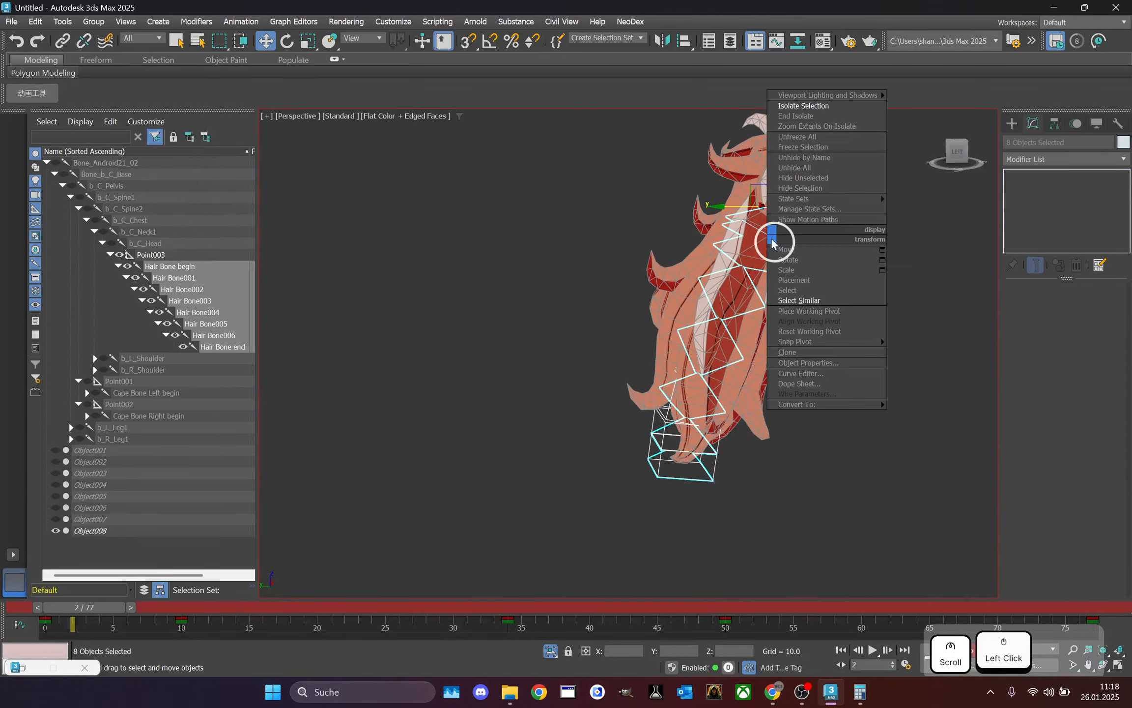
left_click(791, 253)
left_click_drag(814, 186, 787, 373)
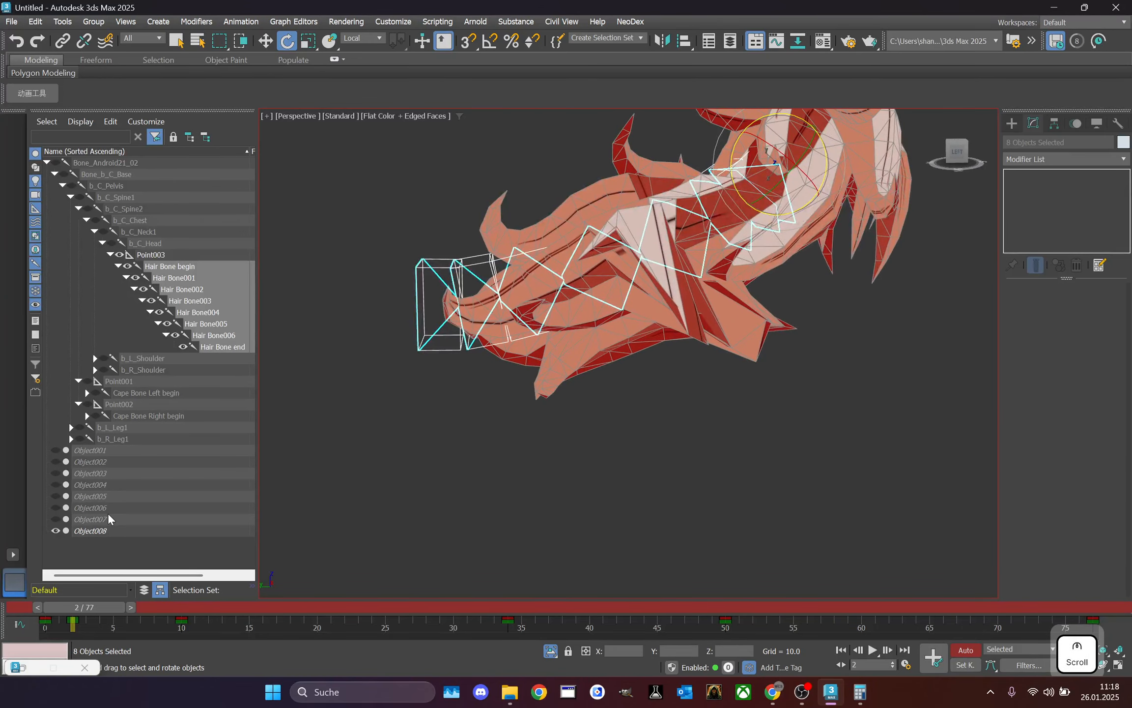
- Start editing Object008's skin envelopes and select the stray head-weighted vertices sticking out under the bent hair
left_click(1072, 180)
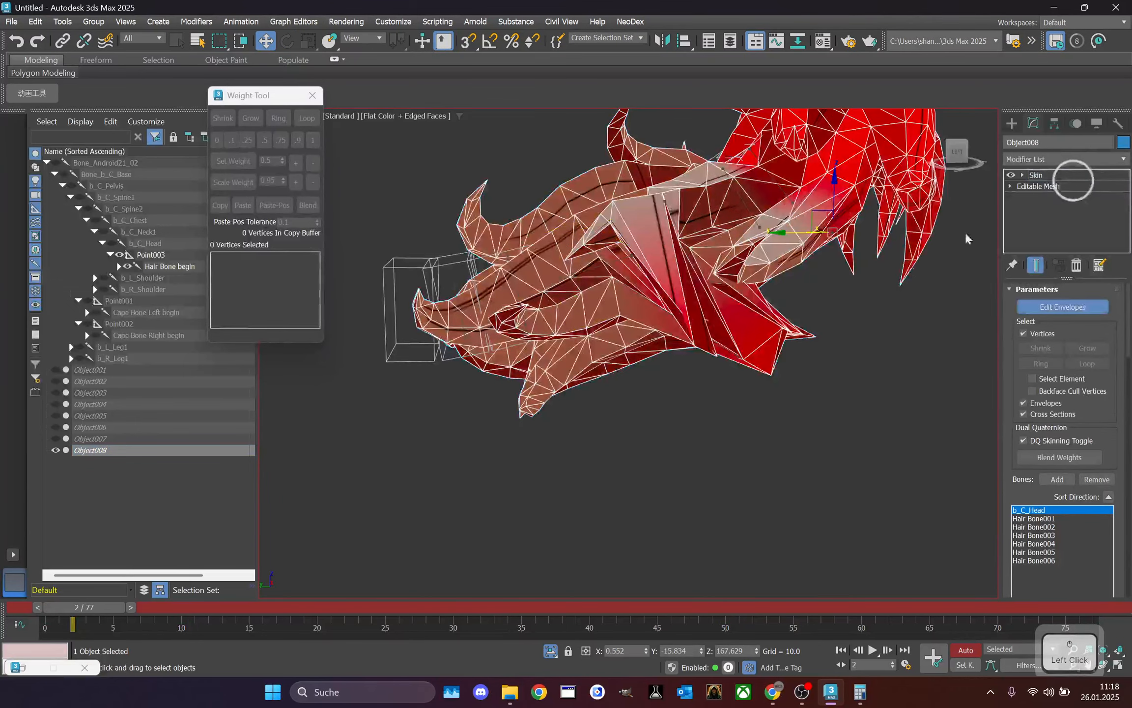
scroll(757, 288, "up", 2)
left_click_drag(849, 336, 869, 339)
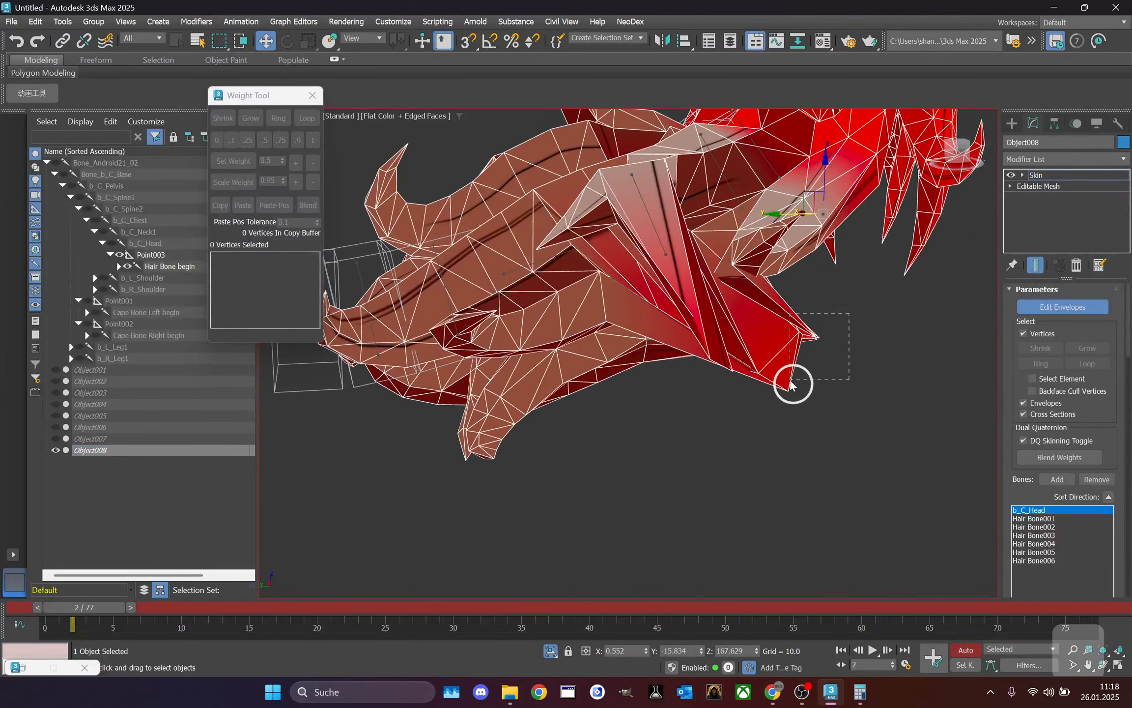
left_click_drag(773, 394, 773, 396)
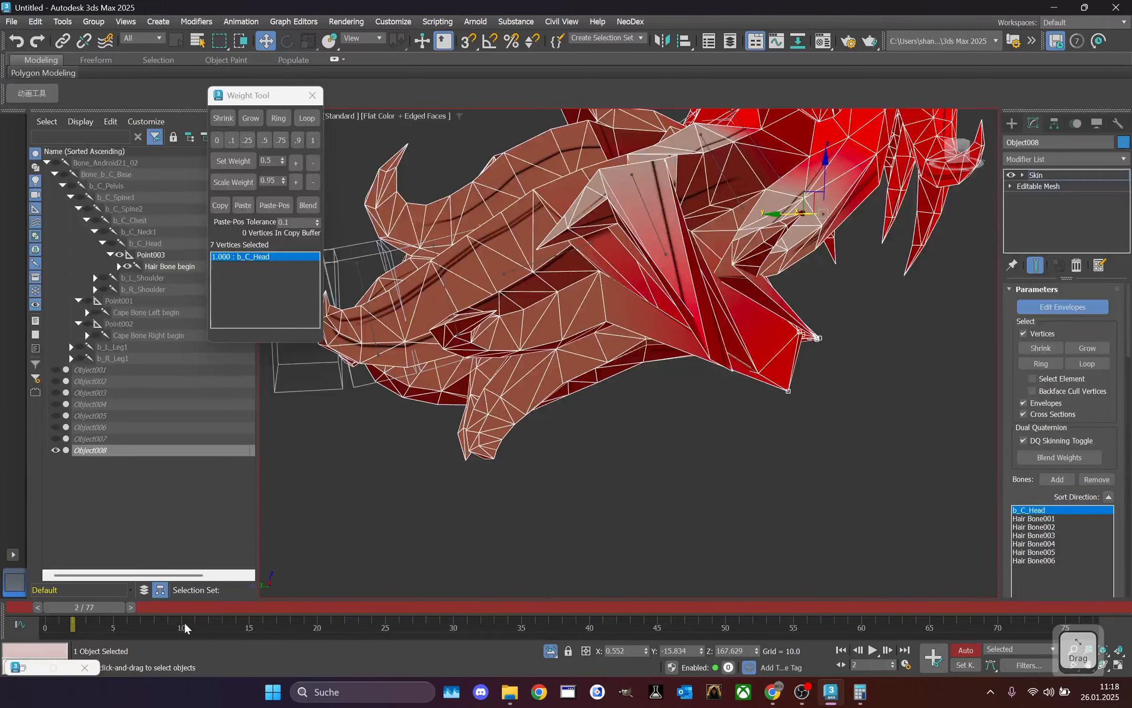
scroll(766, 388, "up", 3)
middle_click_drag(680, 314, 619, 263)
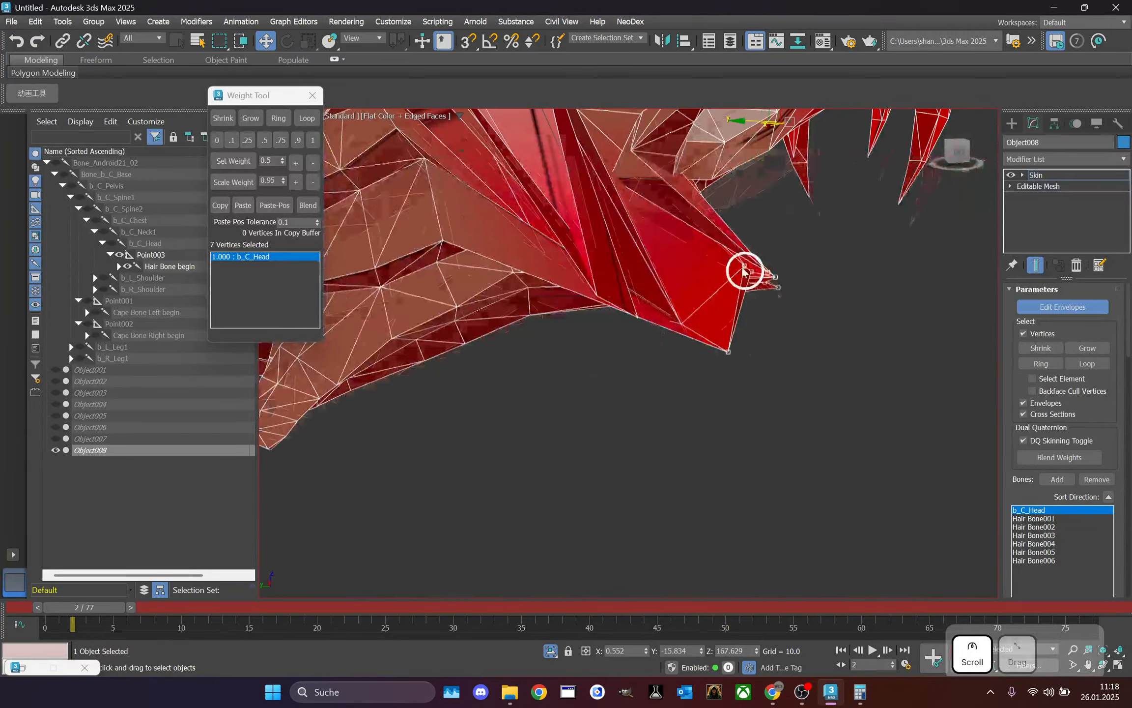
scroll(727, 260, "down", 2)
middle_click_drag(702, 248, 814, 376)
scroll(814, 376, "down", 2)
left_click_drag(767, 400, 817, 445, "ctrl")
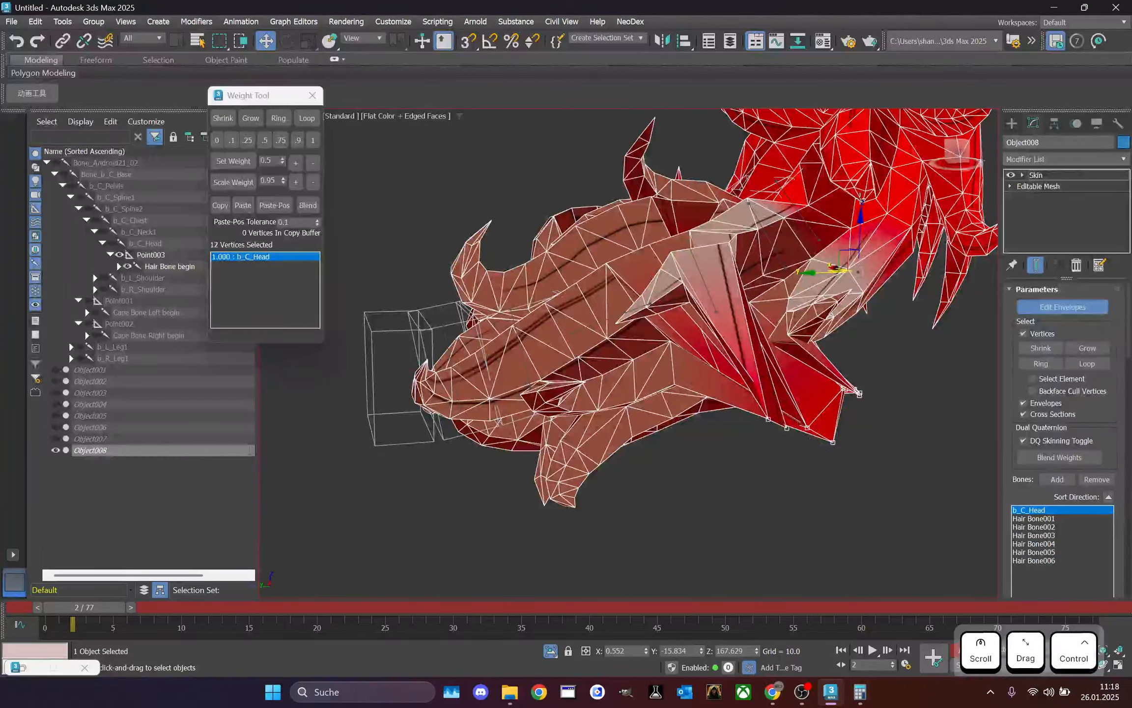
- Add the remaining stray vertices visible from the front and other side of the bent hair to the selection
left_click_drag(956, 148, 721, 157)
left_click_drag(571, 408, 634, 465, "ctrl")
middle_click_drag(580, 397, 526, 372)
left_click_drag(538, 336, 595, 374, "ctrl")
scroll(620, 417, "down", 2)
left_click_drag(953, 154, 944, 194)
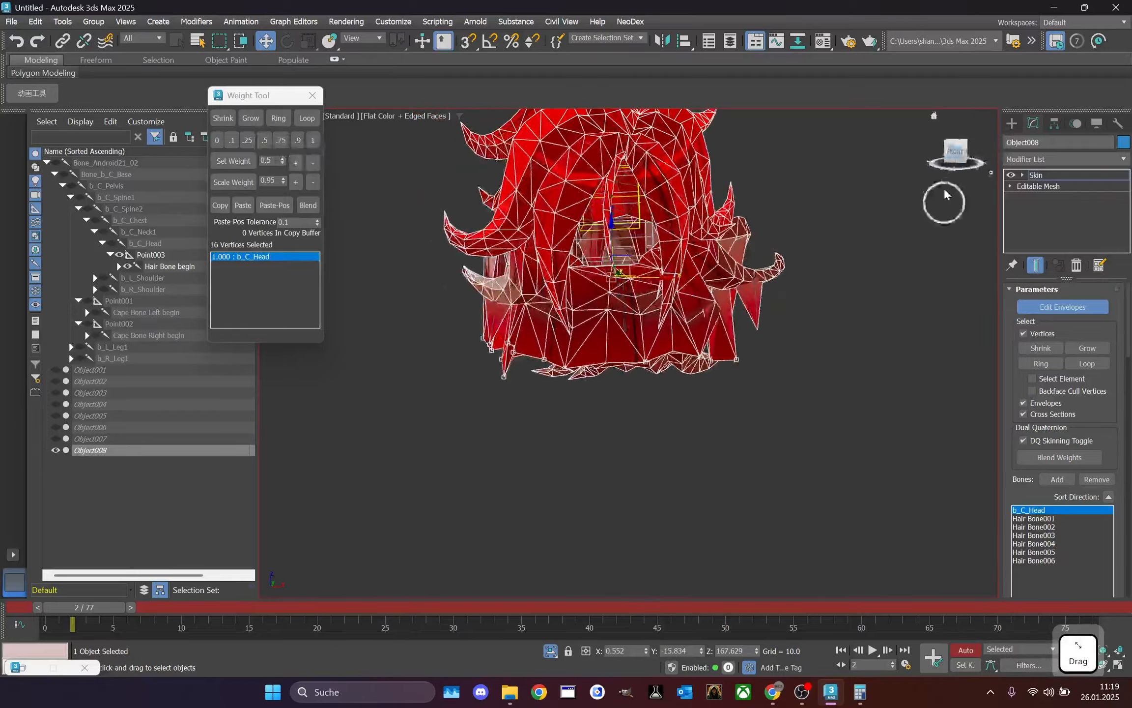
left_click_drag(745, 324, 776, 338, "ctrl")
left_click_drag(963, 148, 960, 156)
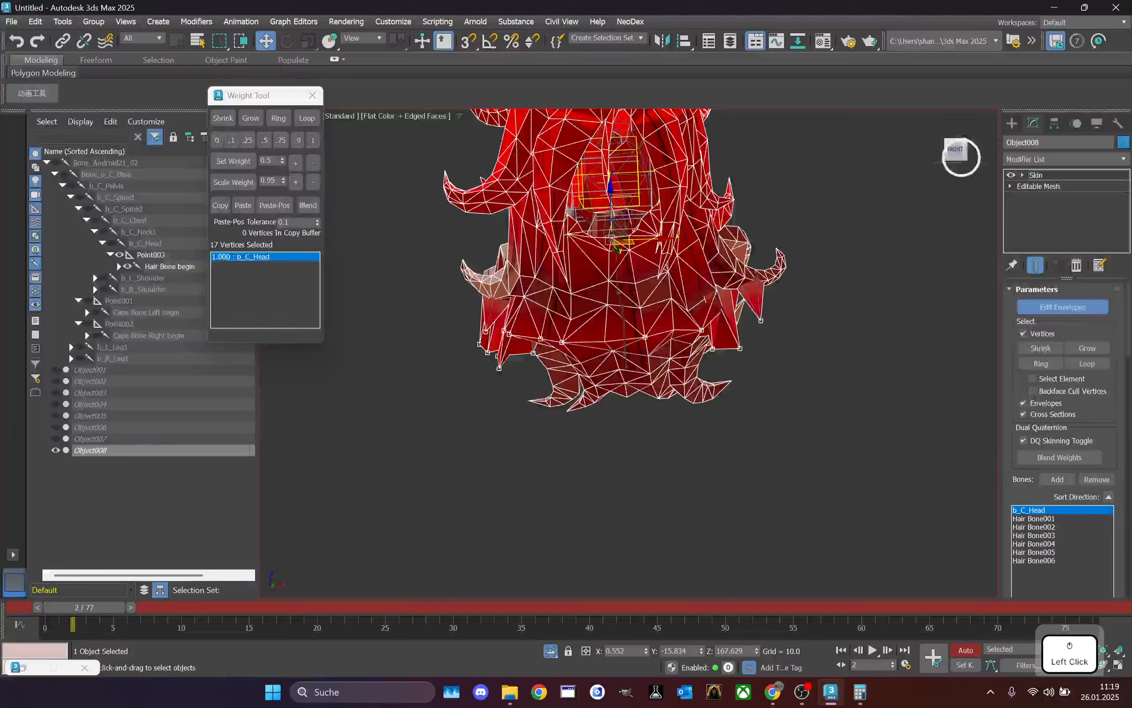
- Return to frame 0, make Hair Bone003 the active bone and set the selected stray vertices' weight to 1
left_click_drag(91, 609, 27, 609)
scroll(539, 343, "up", 4)
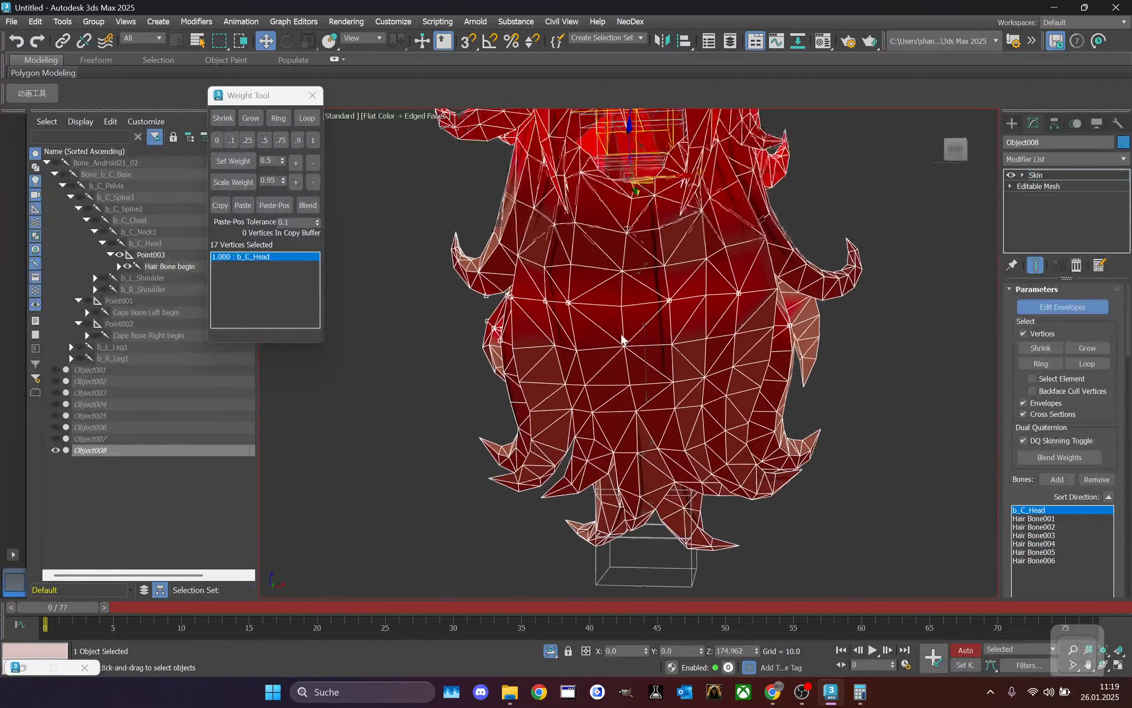
middle_click_drag(842, 348, 704, 294, "alt")
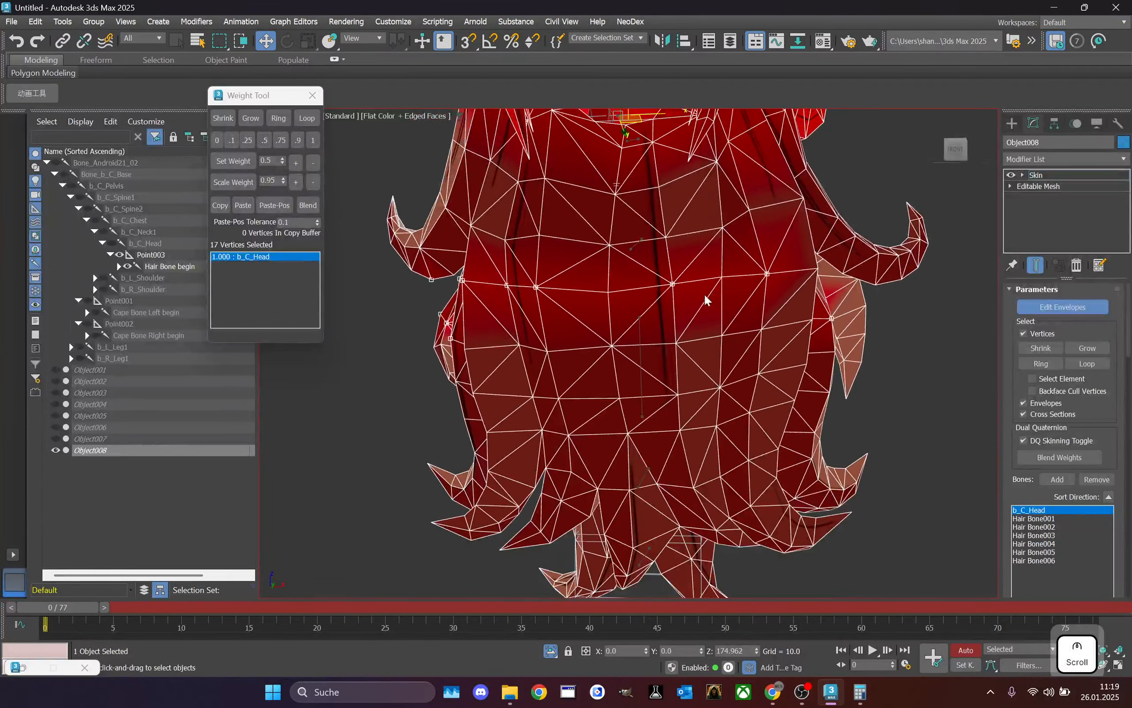
left_click(636, 244)
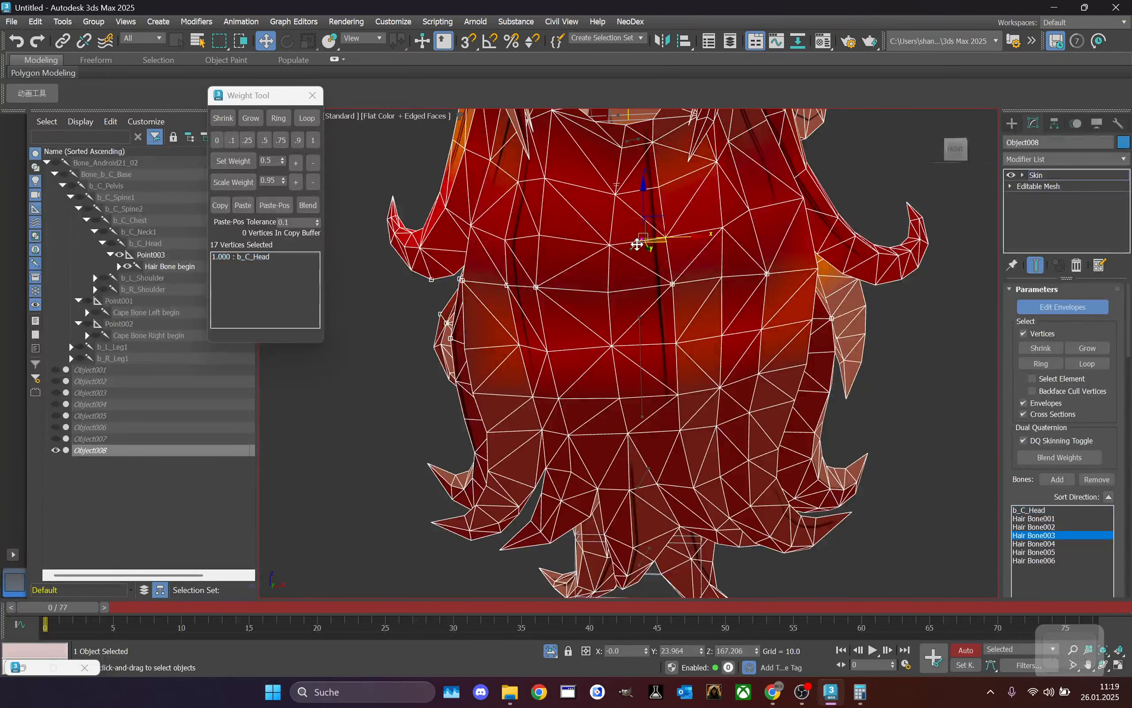
left_click(313, 141)
scroll(634, 254, "up", 1)
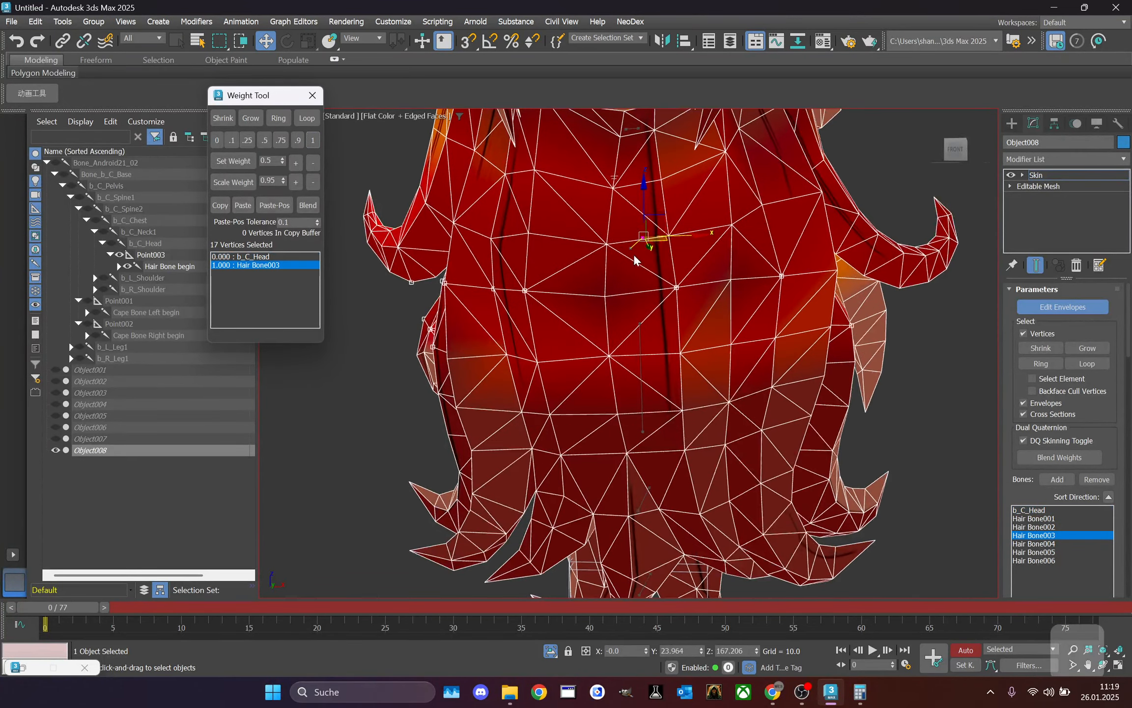
- Select the two remaining head-weighted vertices in the middle of the hair and set their Hair Bone003 weight to 1
left_click(599, 294)
scroll(607, 304, "up", 1)
left_click(745, 280, "ctrl")
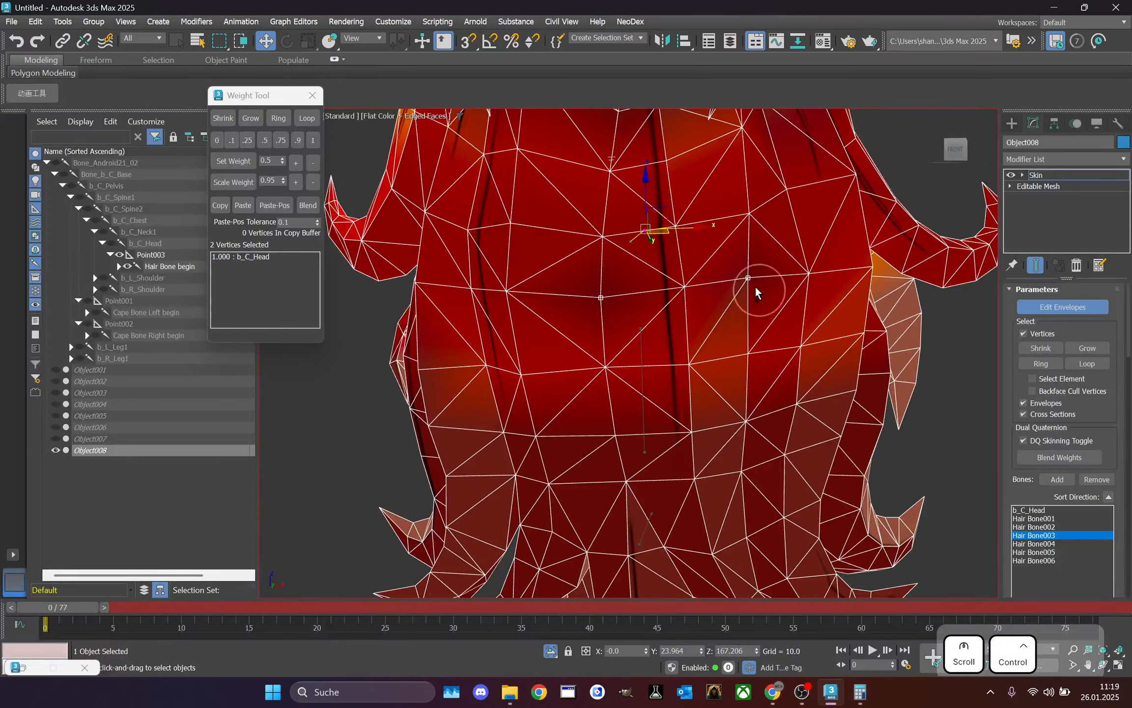
left_click(313, 140)
scroll(626, 161, "down", 3)
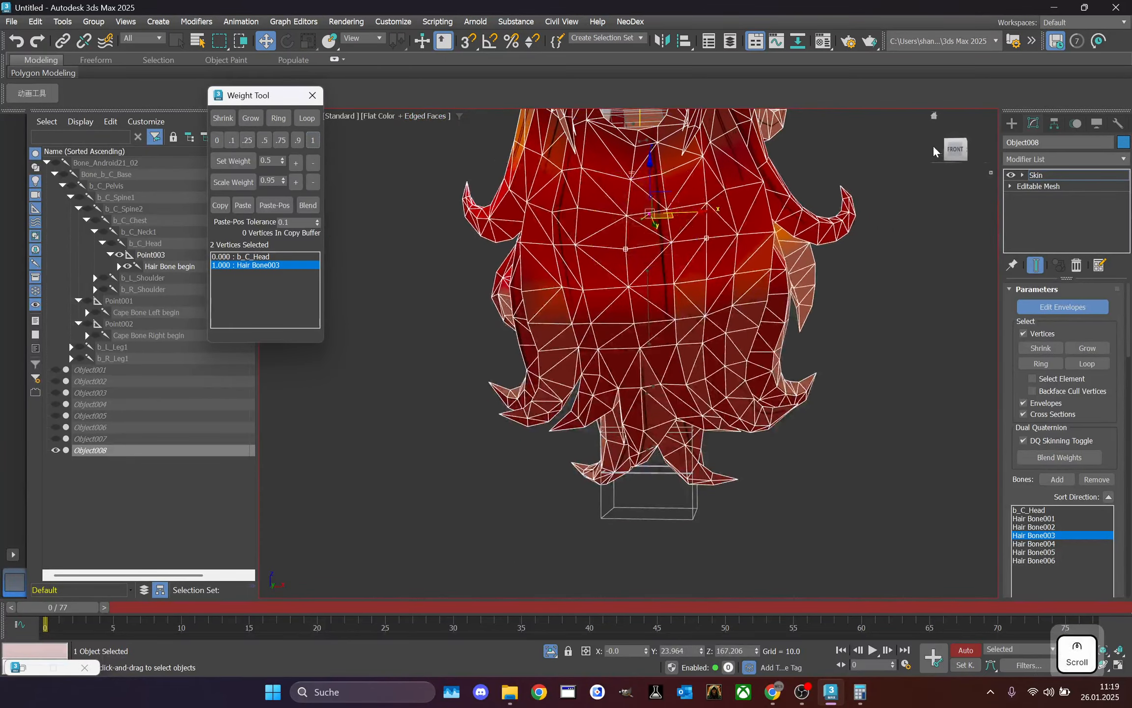
- Return to frame 2, leave envelope editing and rotate Hair Bone001 upward to expose leftover stray vertices
middle_click_drag(747, 205, 178, 589, "alt")
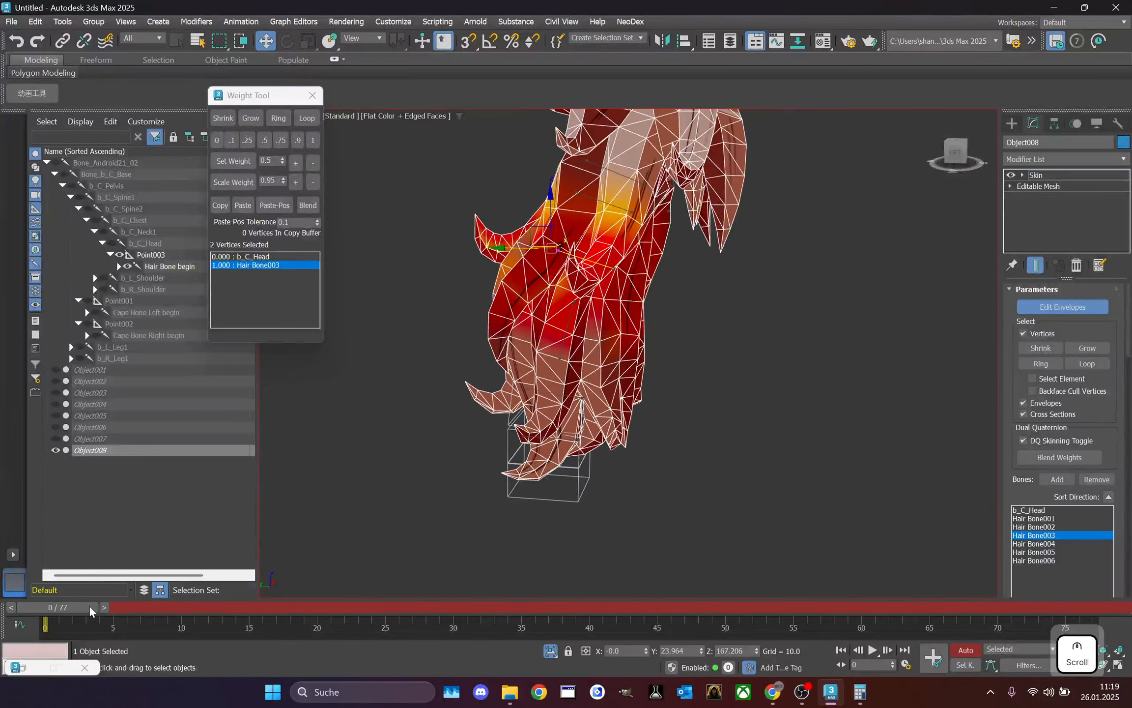
left_click_drag(90, 605, 118, 606)
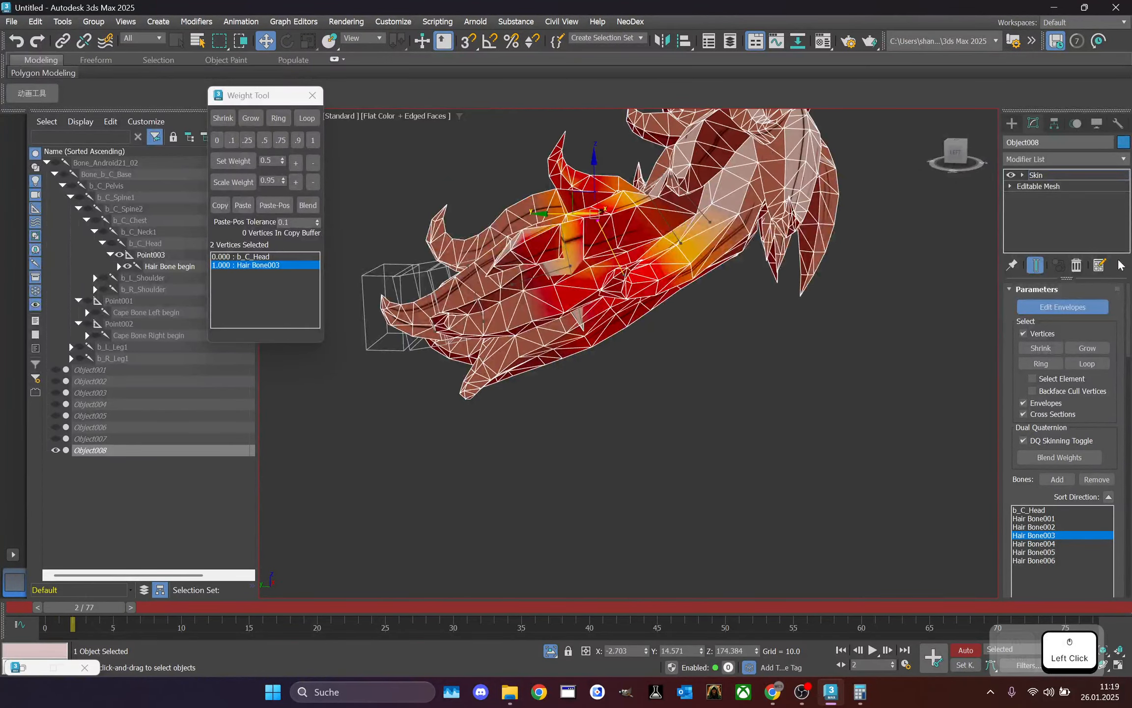
left_click(1062, 306)
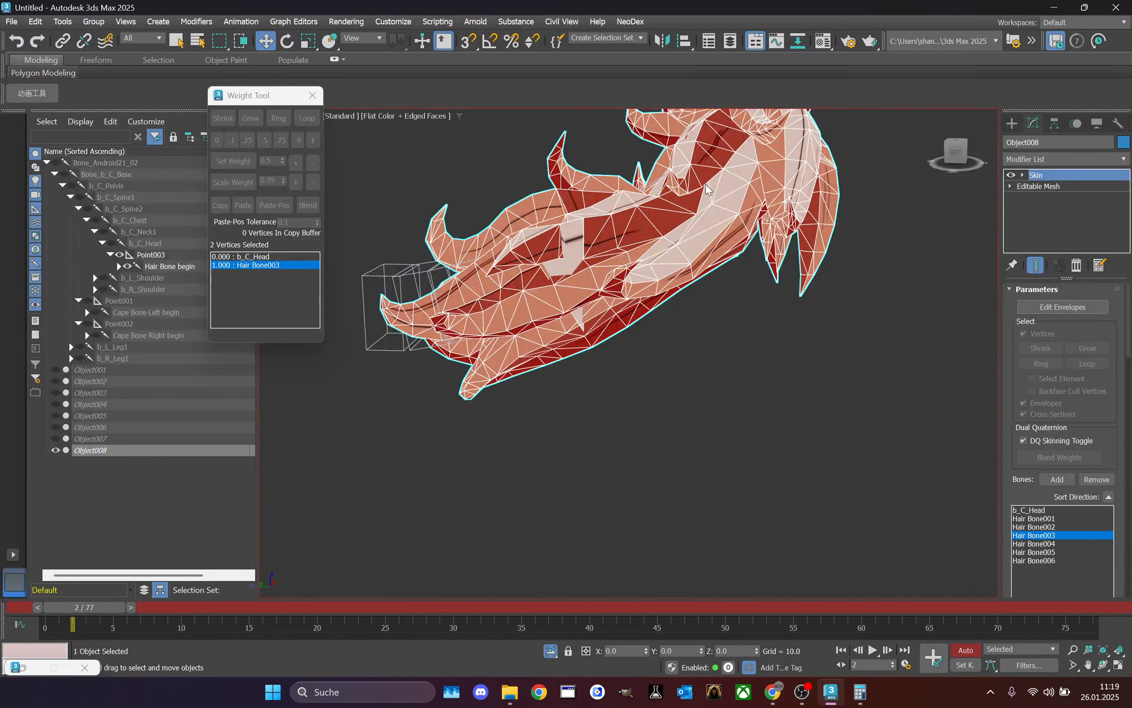
left_click(702, 185)
right_click(702, 187)
left_click(727, 216)
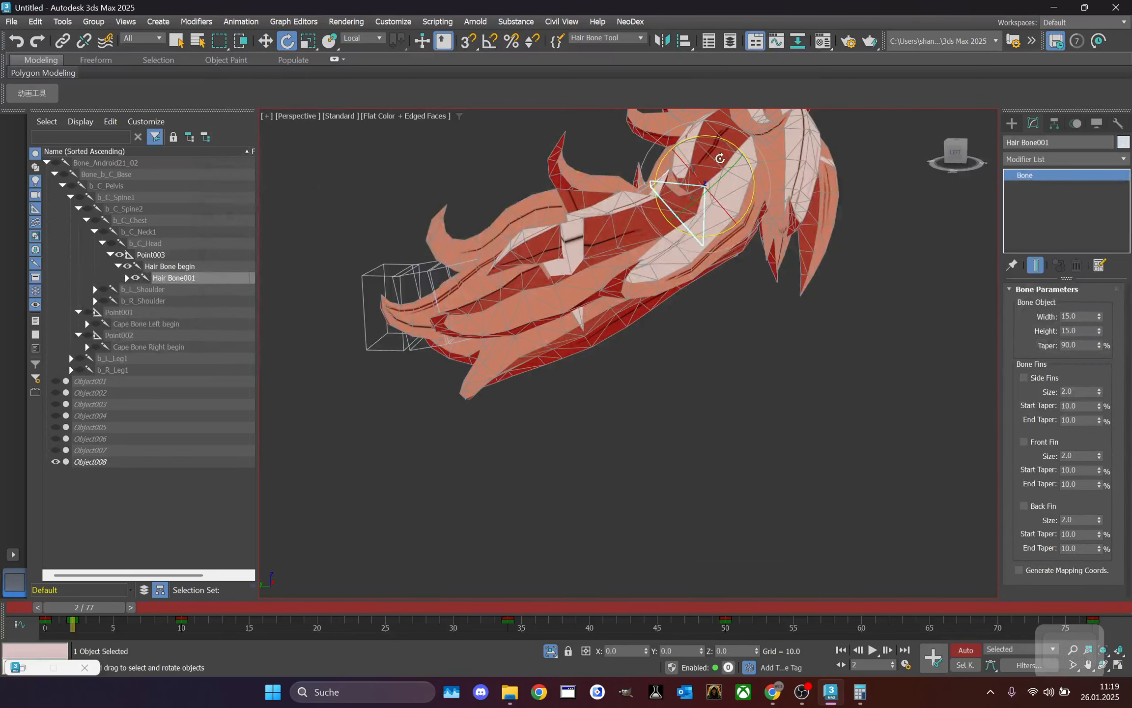
left_click_drag(731, 146, 776, 177)
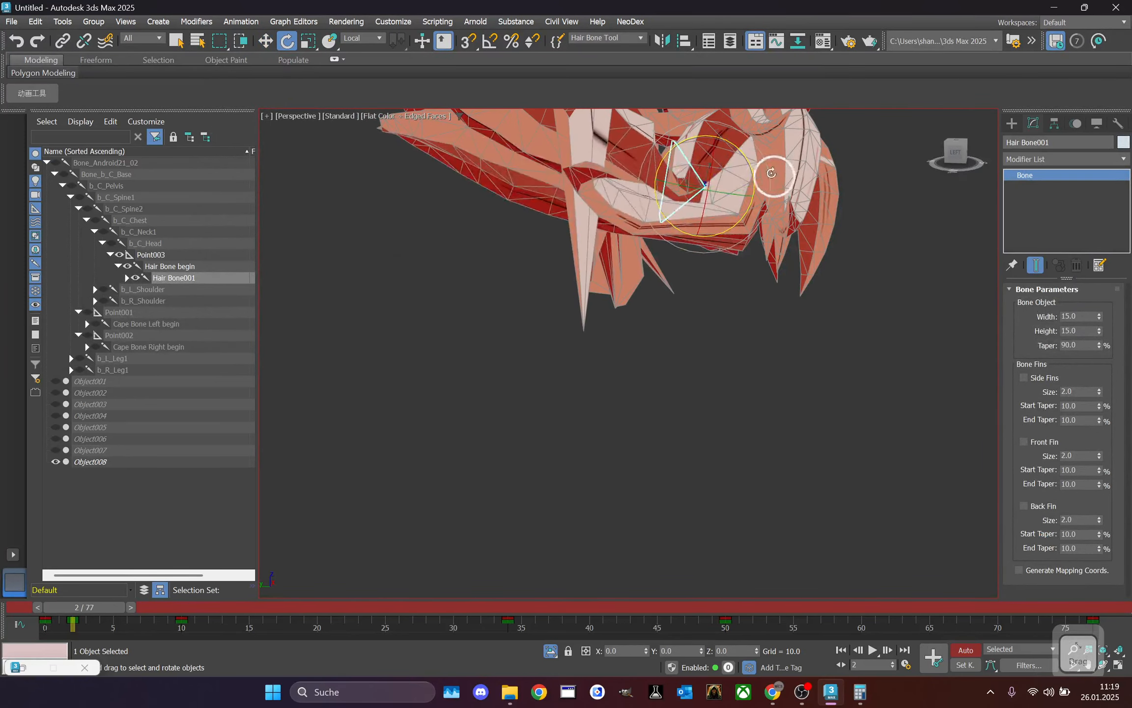
middle_click_drag(715, 217, 727, 319)
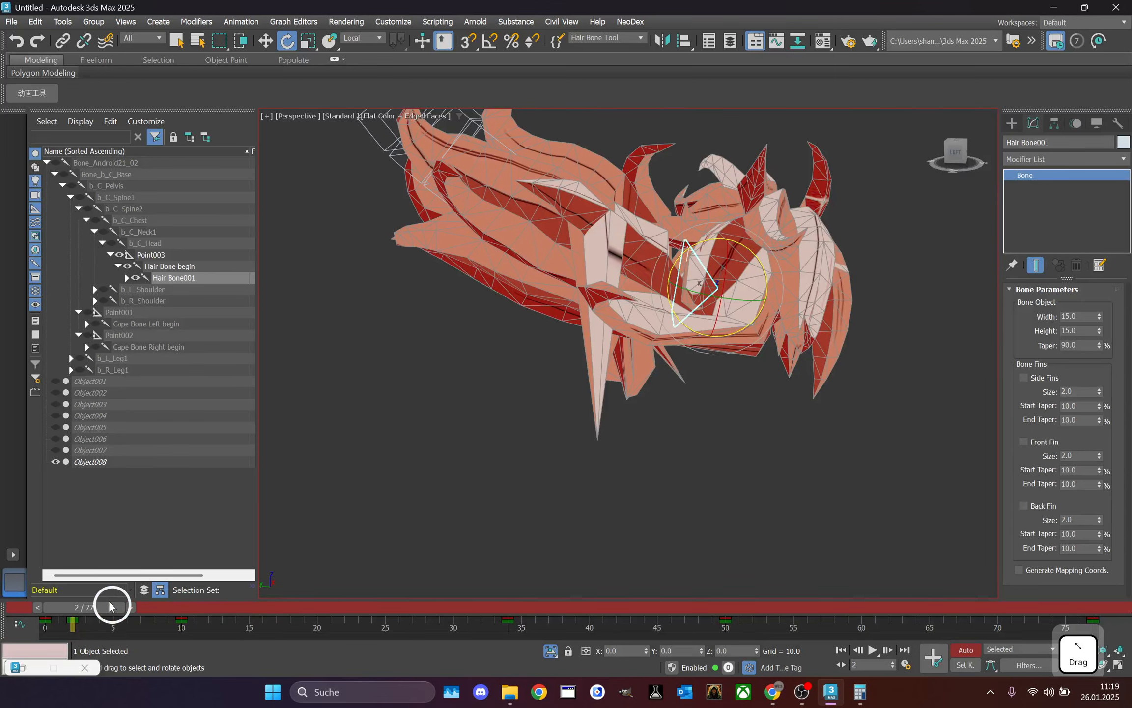
mouse_move(109, 605)
left_mouse_down()
mouse_move(39, 607)
mouse_move(65, 597)
mouse_move(99, 608)
left_mouse_up()
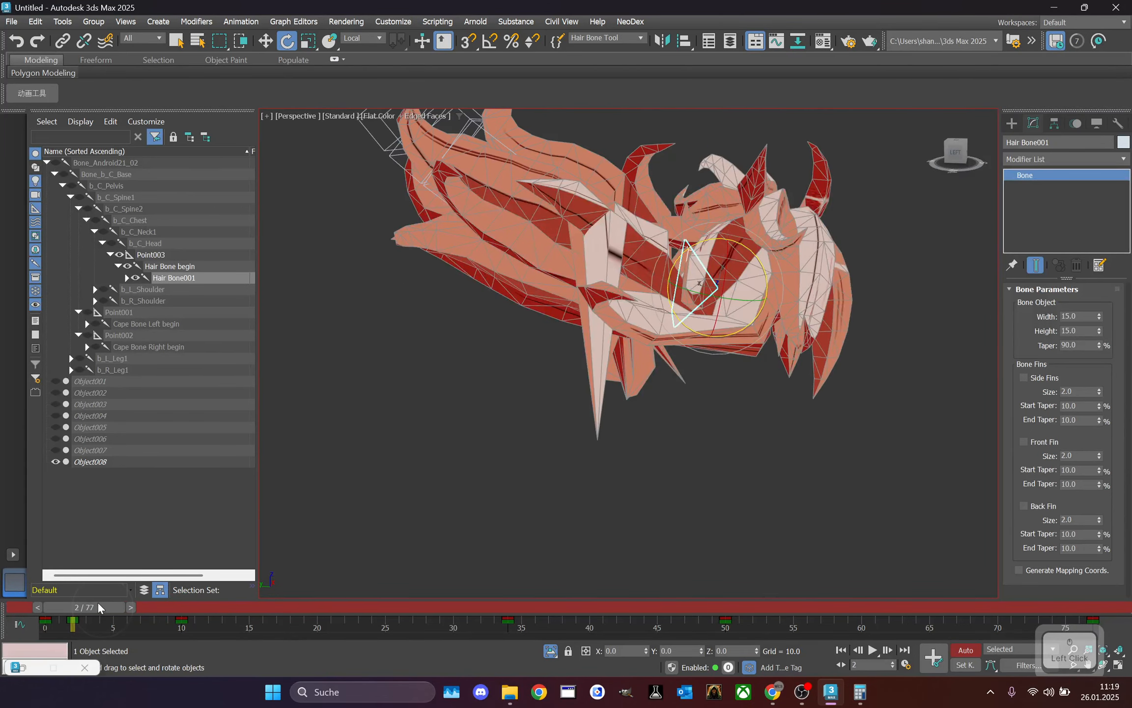
- Select the vertices spiking below the raised hair on Object008 and set their weight to 1 for Hair Bone003
left_click(91, 461)
scroll(960, 227, "up", 4)
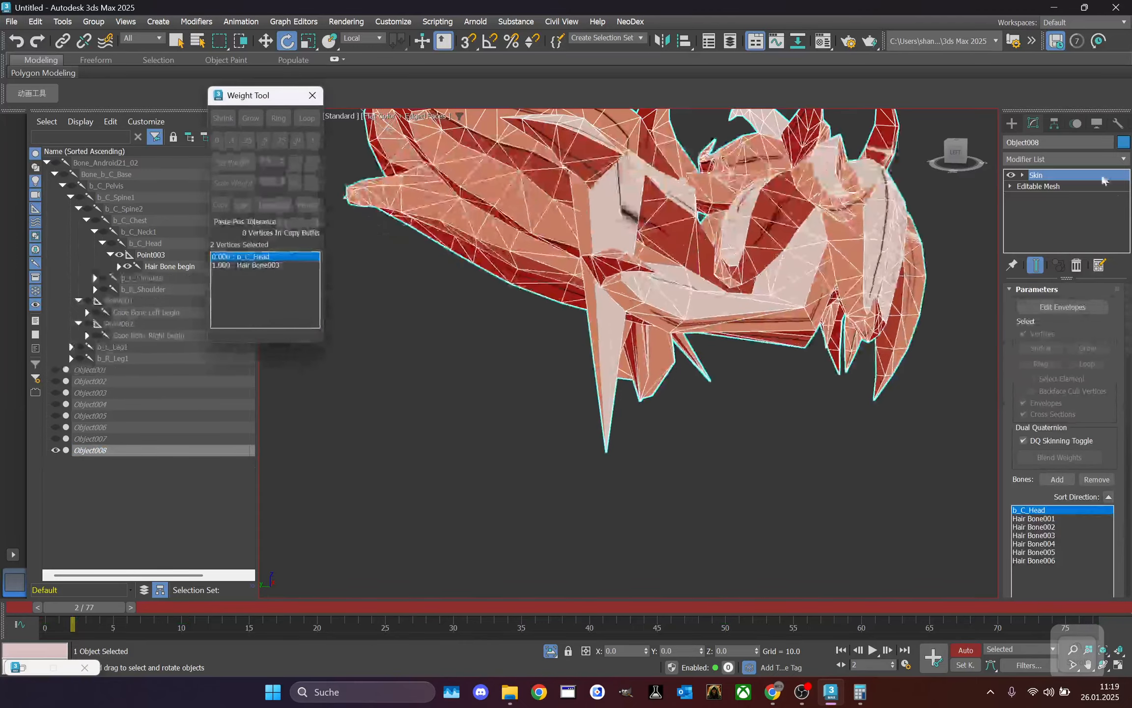
left_click_drag(553, 327, 747, 459)
left_click(1055, 519)
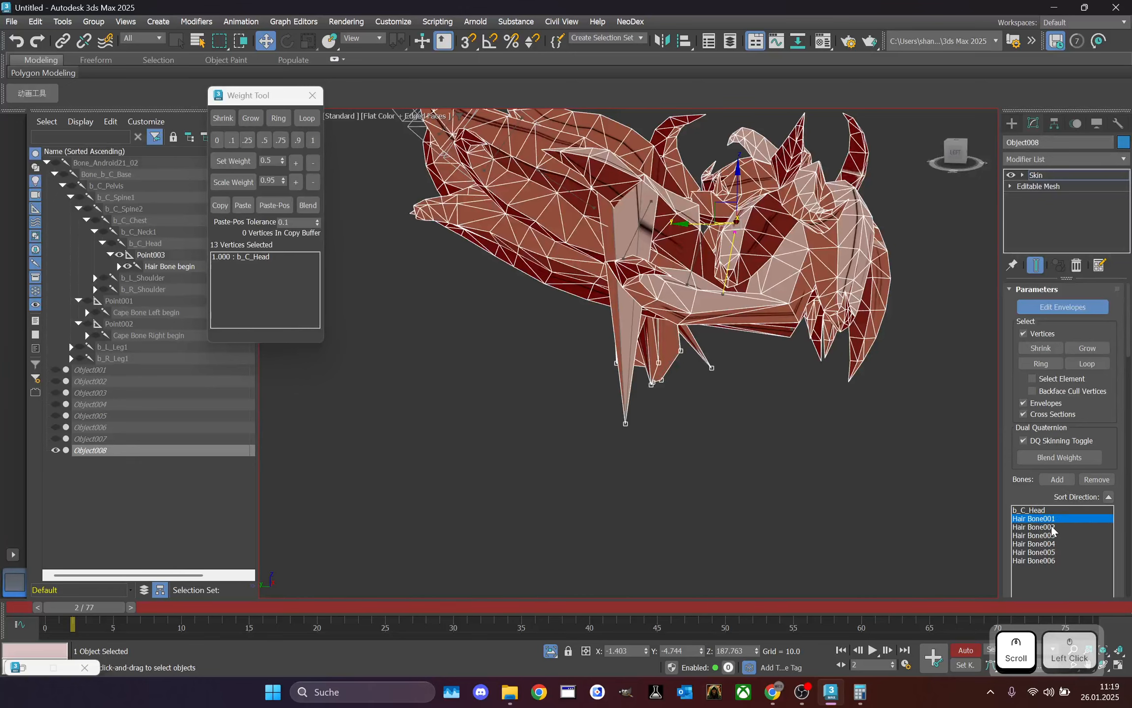
left_click(1051, 527)
left_click(1047, 536)
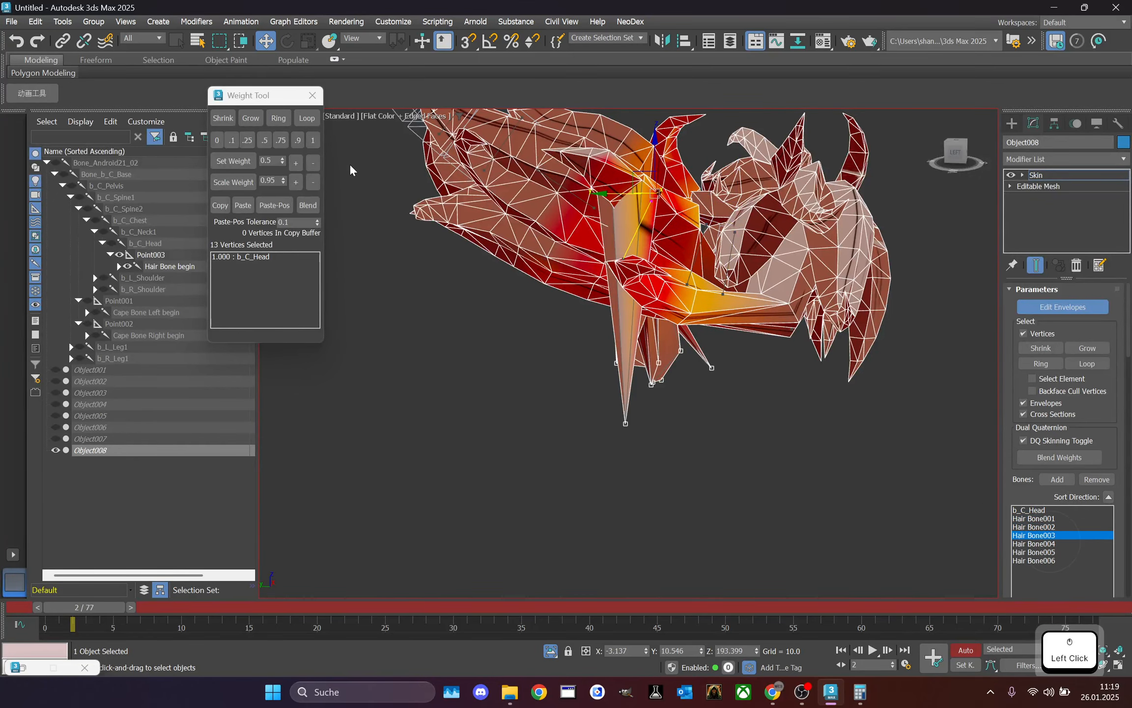
left_click(312, 140)
- Return to frame 0, leave envelope editing and view the hair from an angled front side
middle_click_drag(794, 295, 502, 612, "alt")
left_click_drag(110, 612, 64, 590)
left_click(1056, 307)
left_click_drag(949, 167, 924, 157)
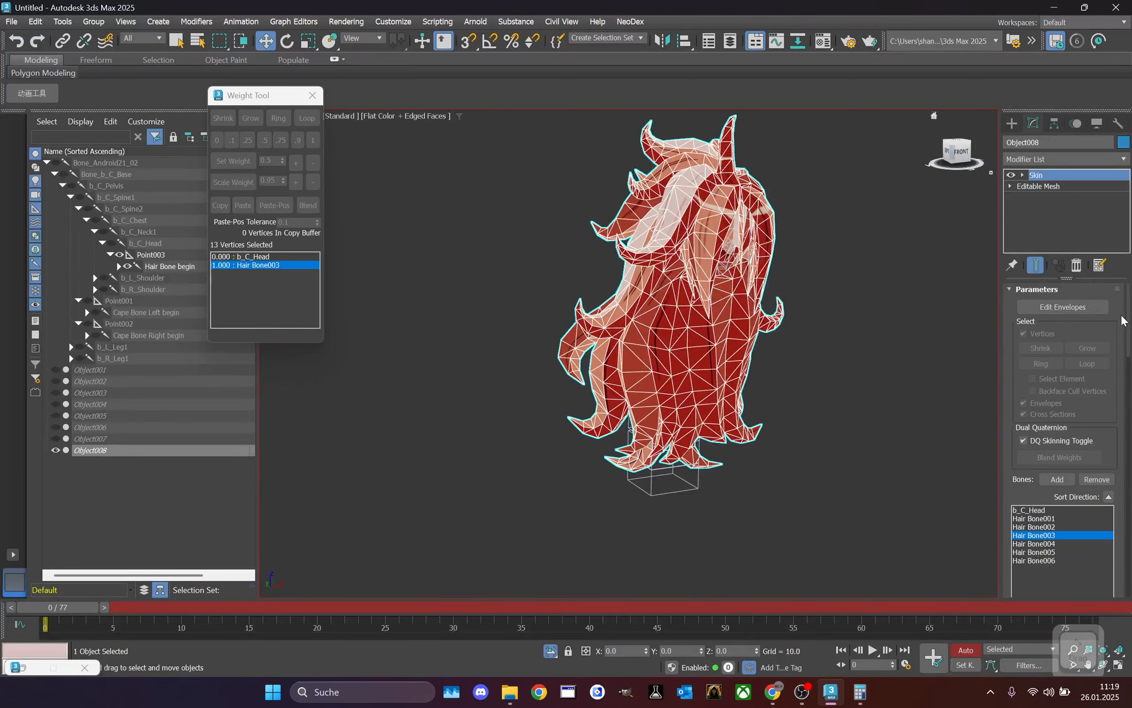
- Remove the zero weights from the hair mesh's Skin modifier
left_click_drag(1129, 319, 1128, 560)
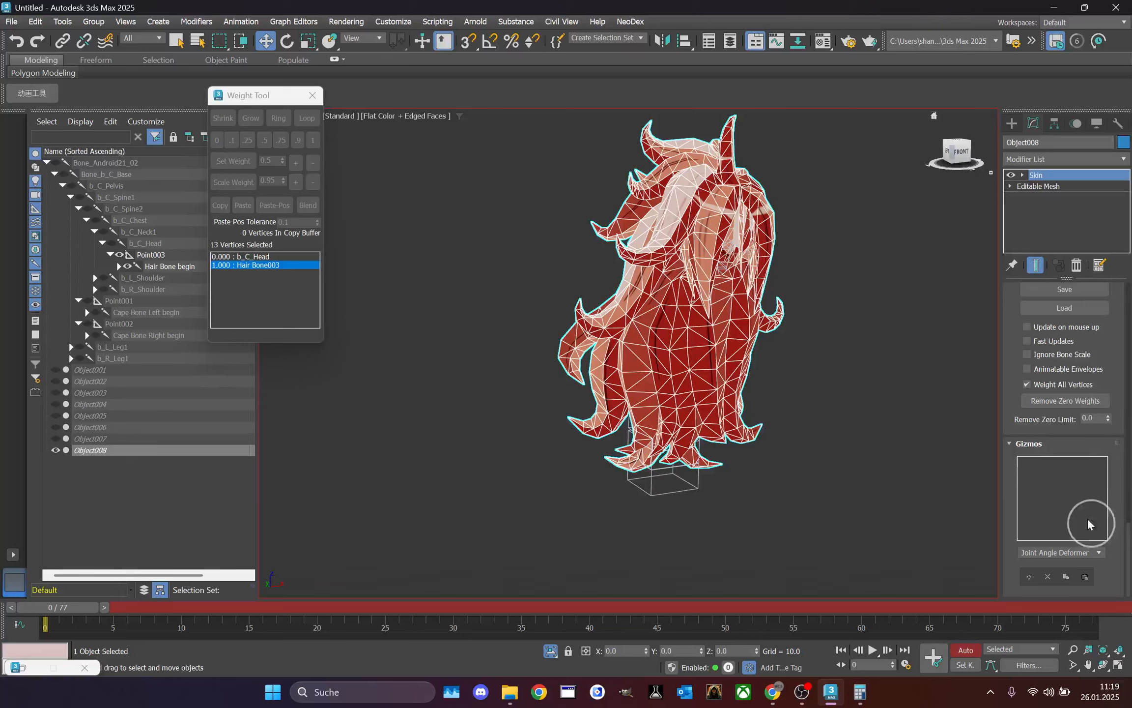
left_click(1064, 400)
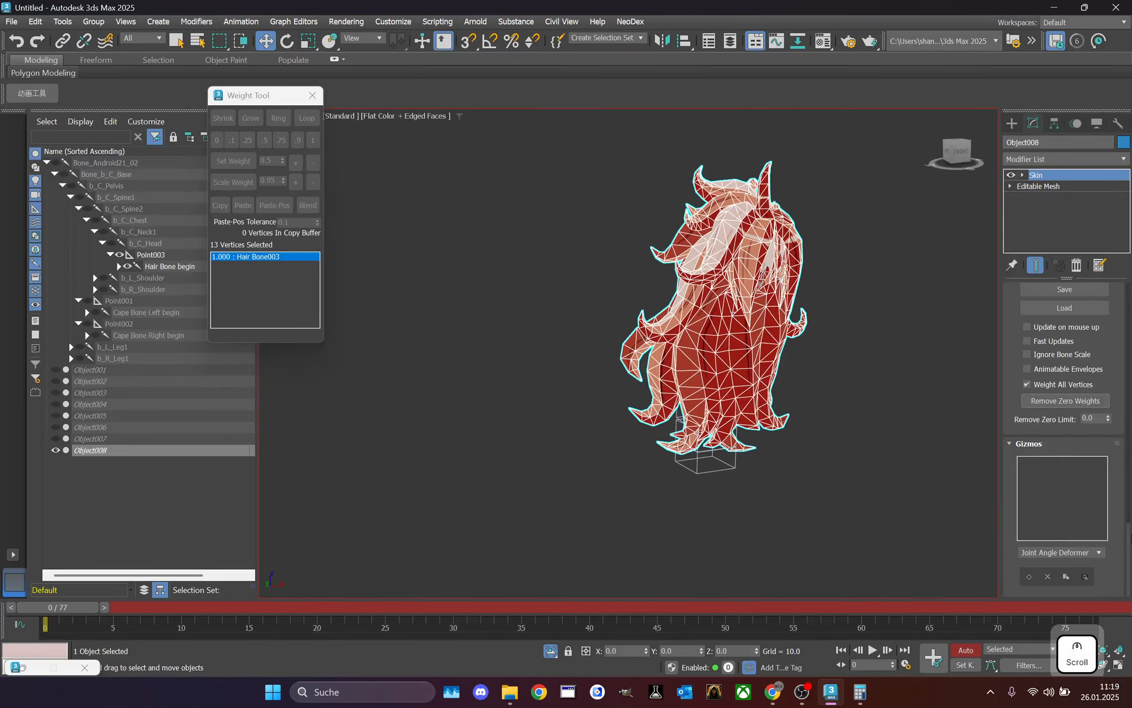
left_click_drag(1131, 538, 1123, 295)
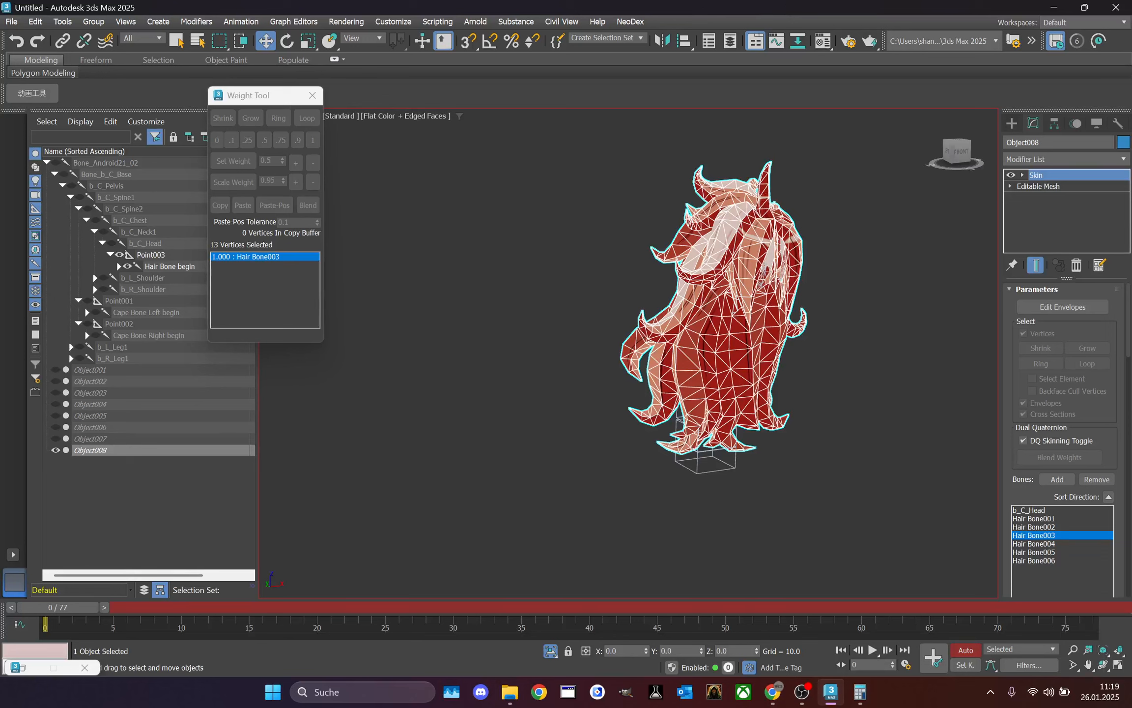
left_click(1066, 310)
left_click(1066, 310)
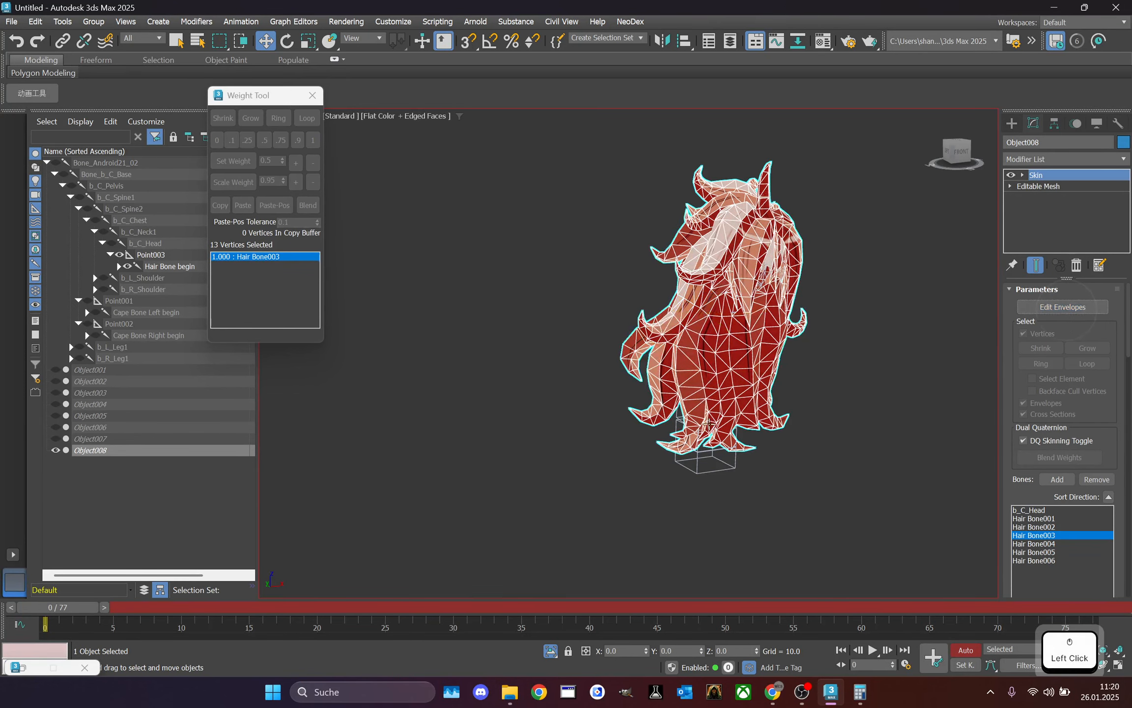
- Add start and ending keys to Object008 with the NeoDex Manager and undo the last change
left_click(22, 667)
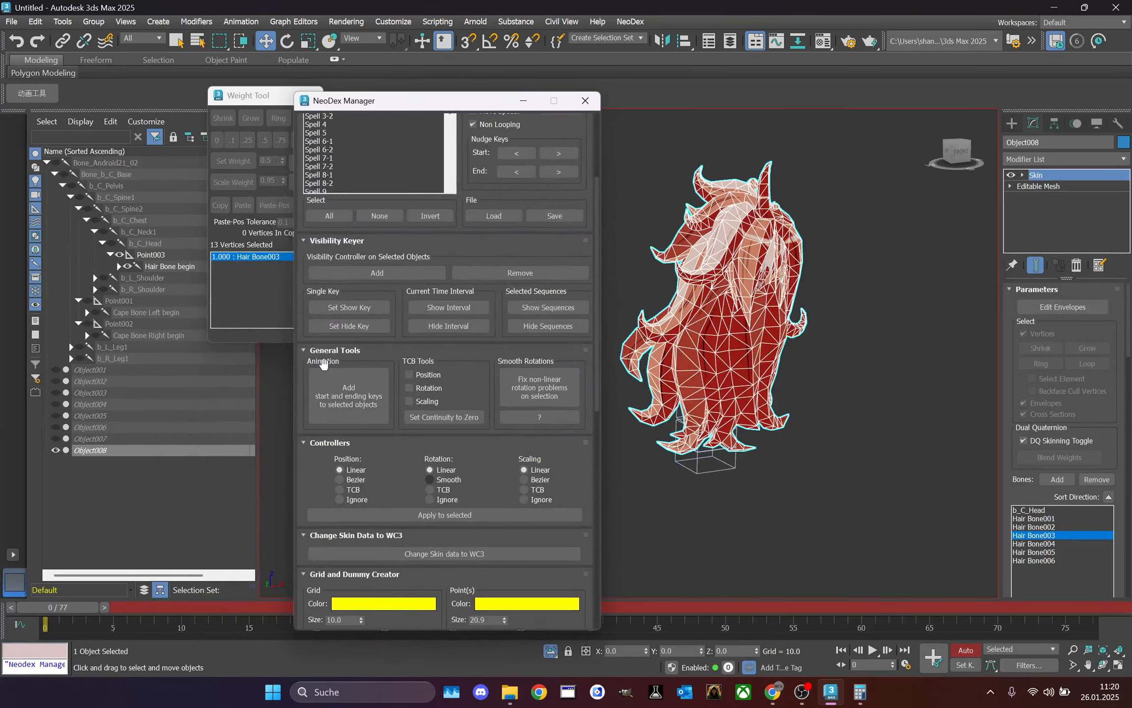
left_click(335, 390)
scroll(468, 432, "down", 2)
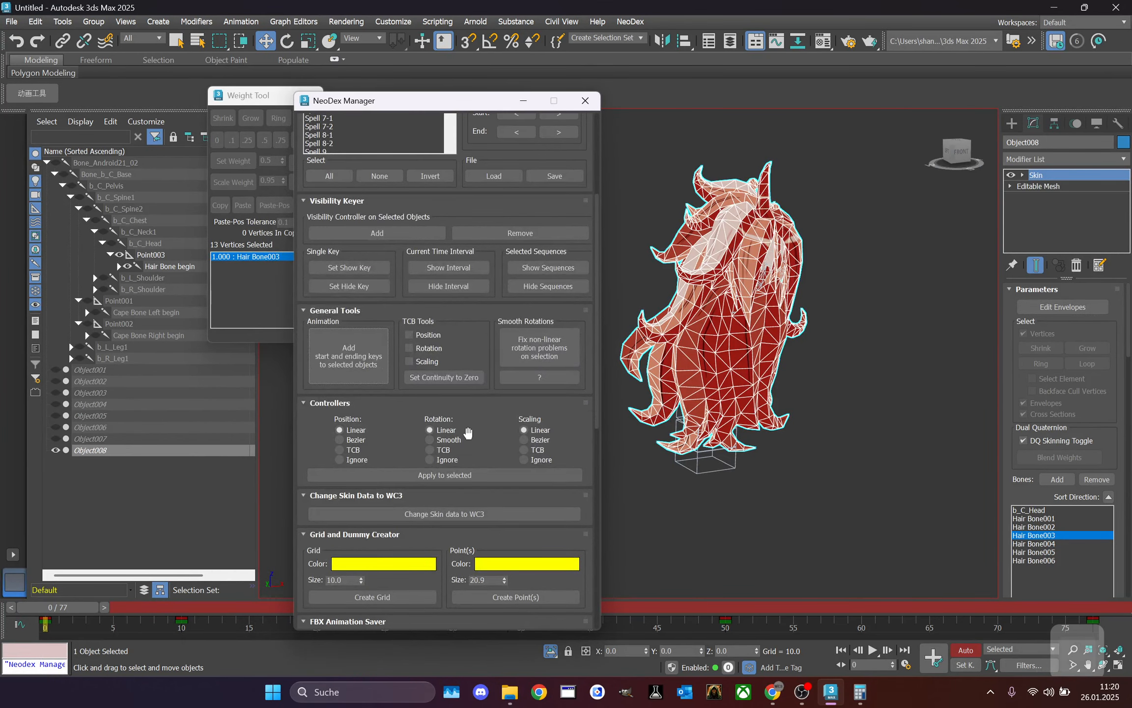
key("ctrl+z")
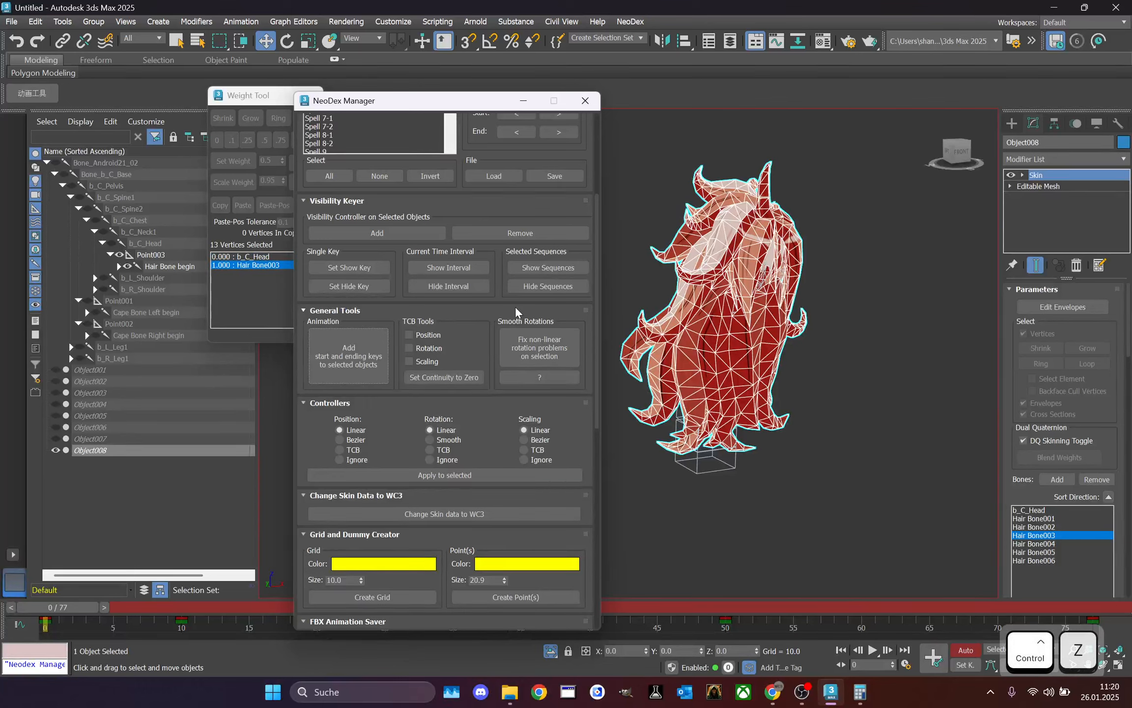
- Convert the skin data of Object008 to WC3 format with the NeoDex Manager
scroll(471, 433, "down", 3)
scroll(470, 433, "down", 5)
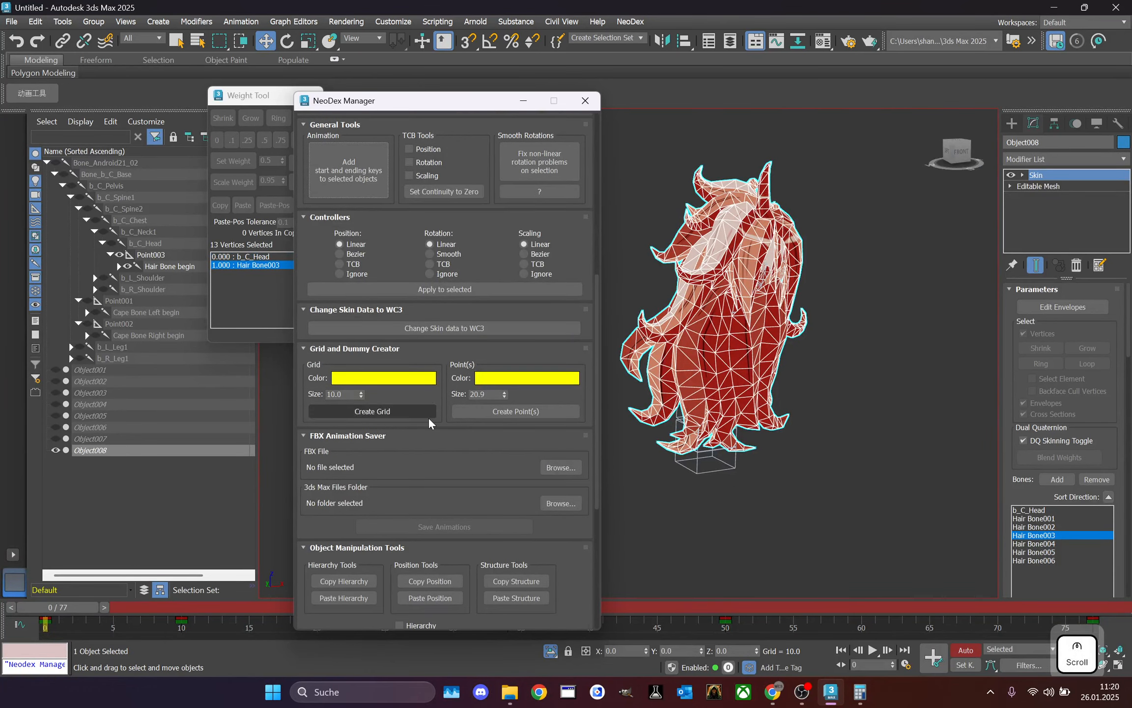
scroll(455, 399, "down", 3)
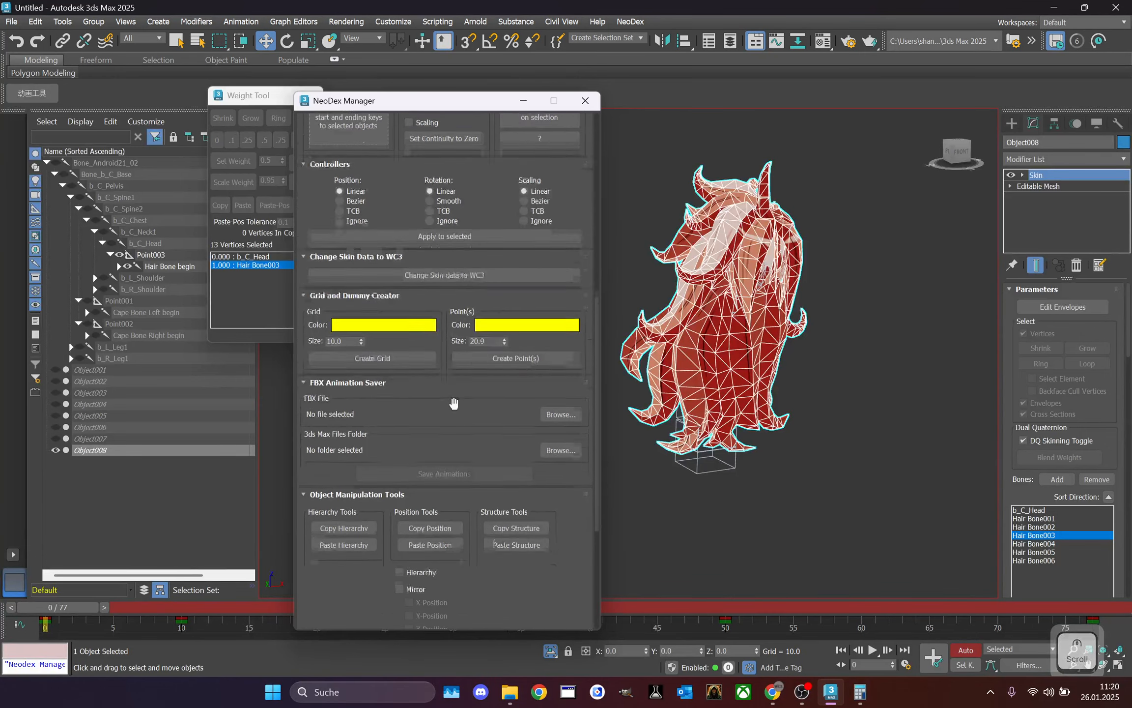
scroll(453, 403, "up", 9)
scroll(454, 403, "up", 6)
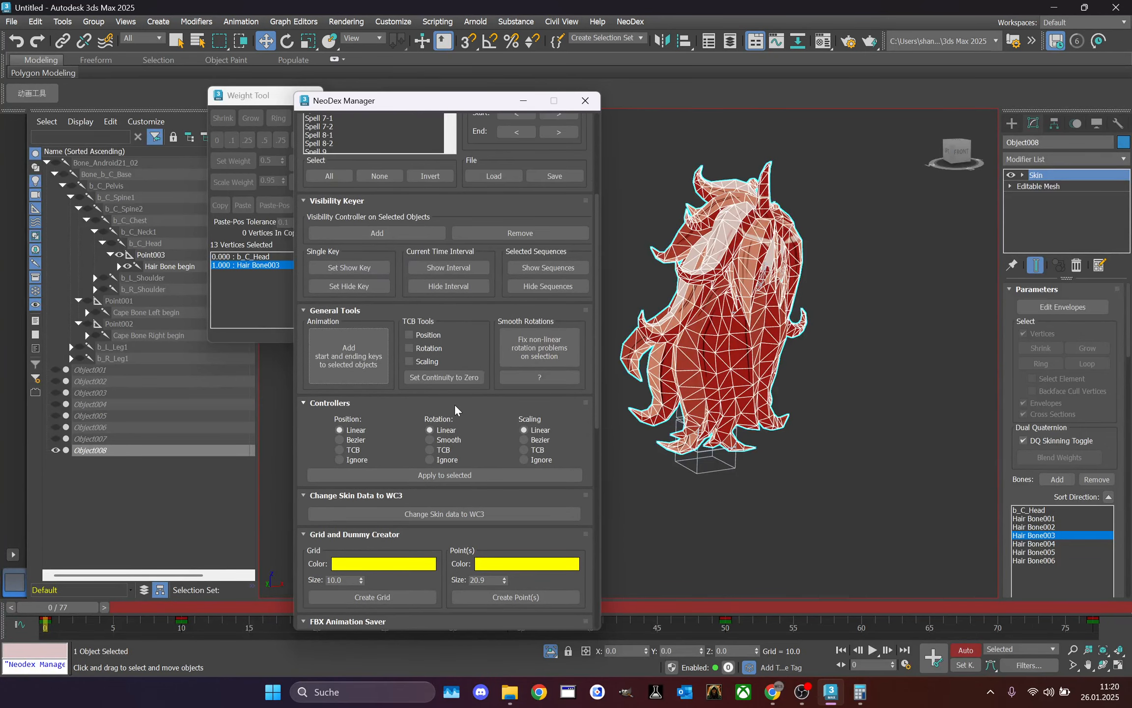
scroll(454, 404, "down", 9)
left_click(426, 421)
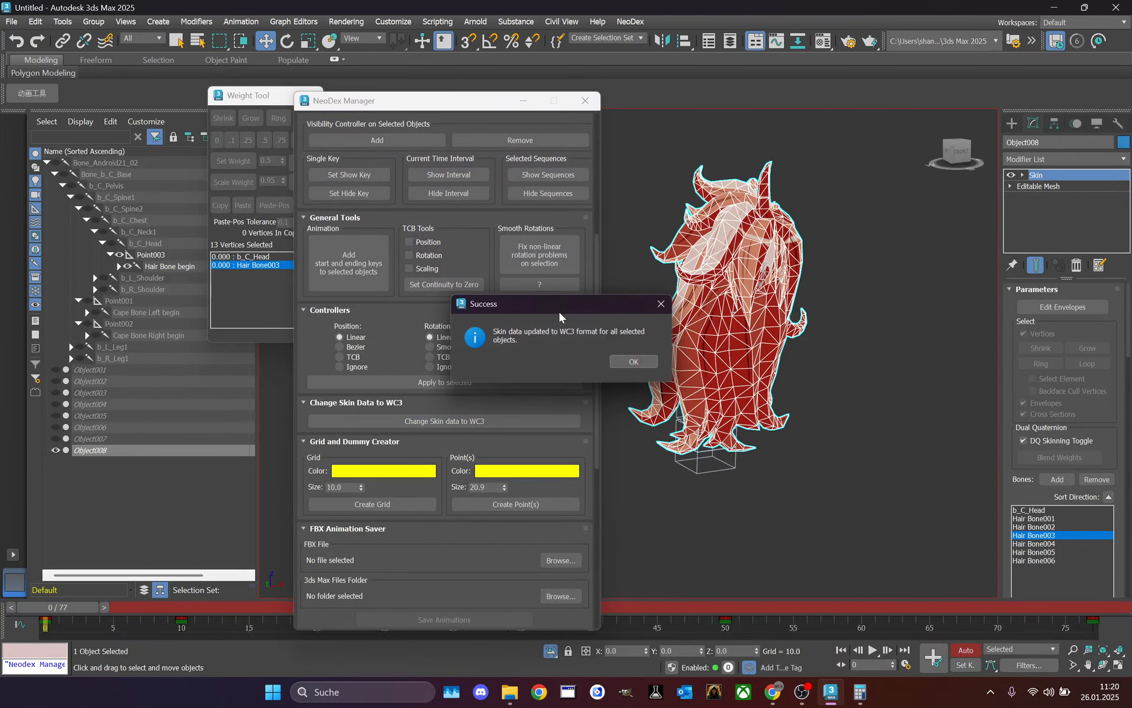
left_click(622, 356)
left_click(523, 101)
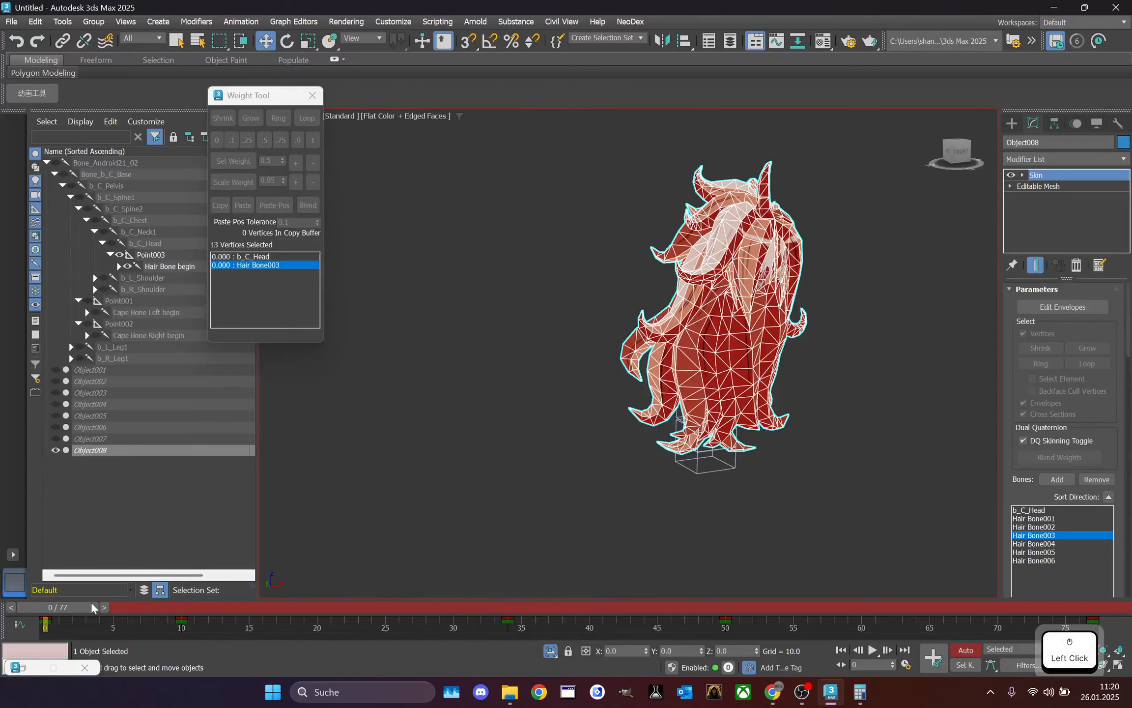
- Check the hair deformation at frame 2 from the side and undo the WC3 skin conversion
mouse_move(92, 604)
left_mouse_down()
mouse_move(147, 605)
mouse_move(113, 606)
left_mouse_up()
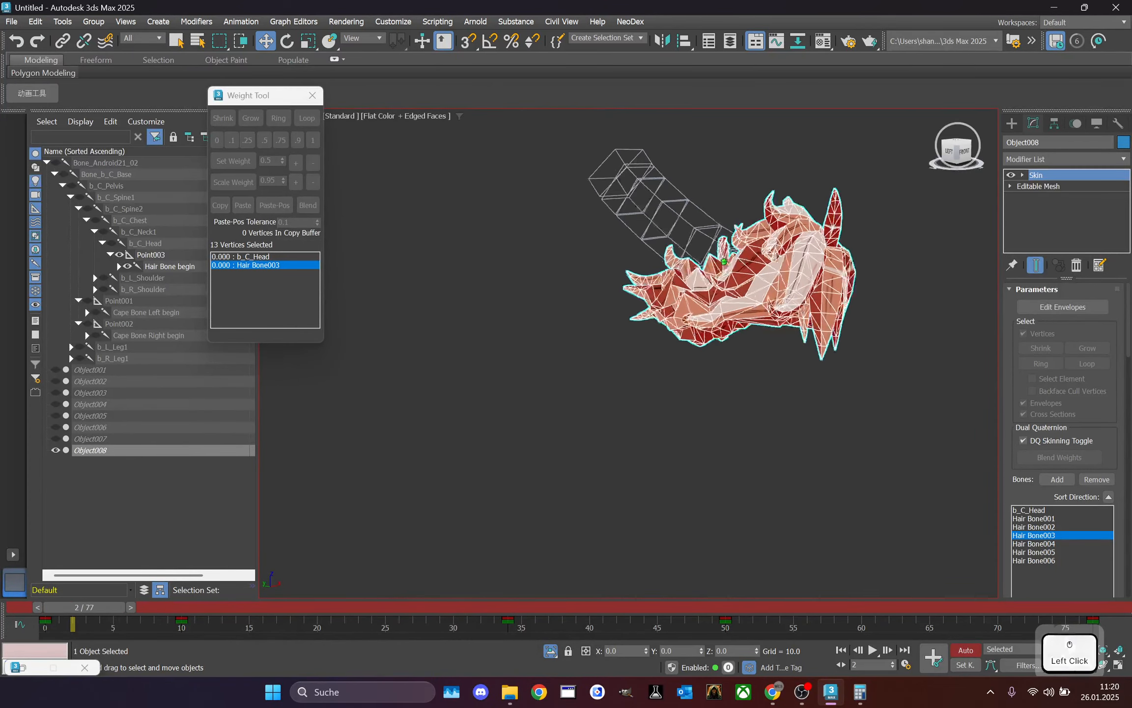
left_click_drag(957, 152, 287, 144)
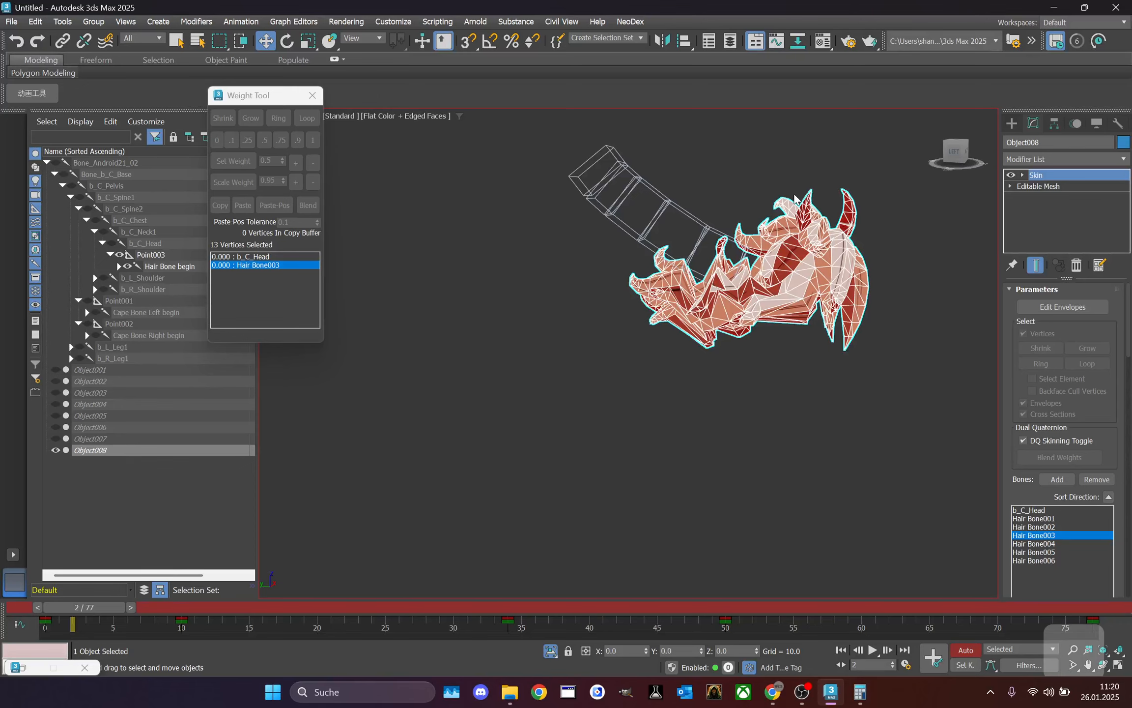
scroll(796, 199, "up", 5)
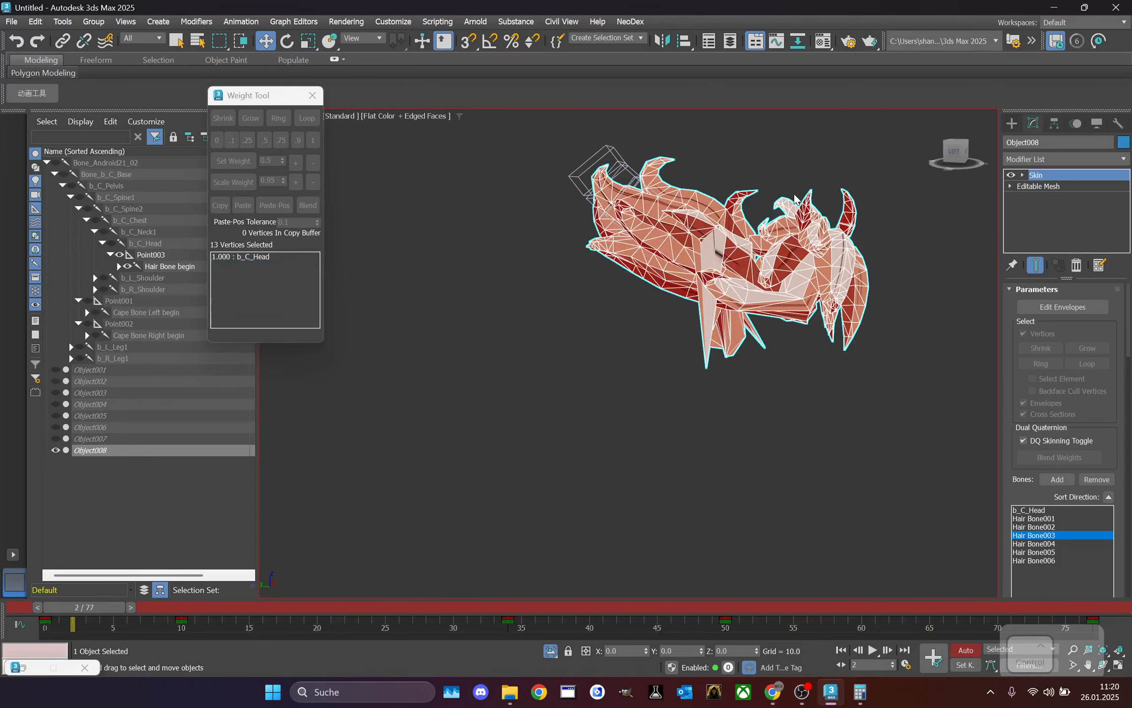
- Select the stray vertices hanging below the raised hair on Object008 and set their weight to 1 for Hair Bone003
left_click(1061, 306)
scroll(808, 335, "up", 4)
left_click_drag(635, 321, 817, 451)
left_click(313, 141)
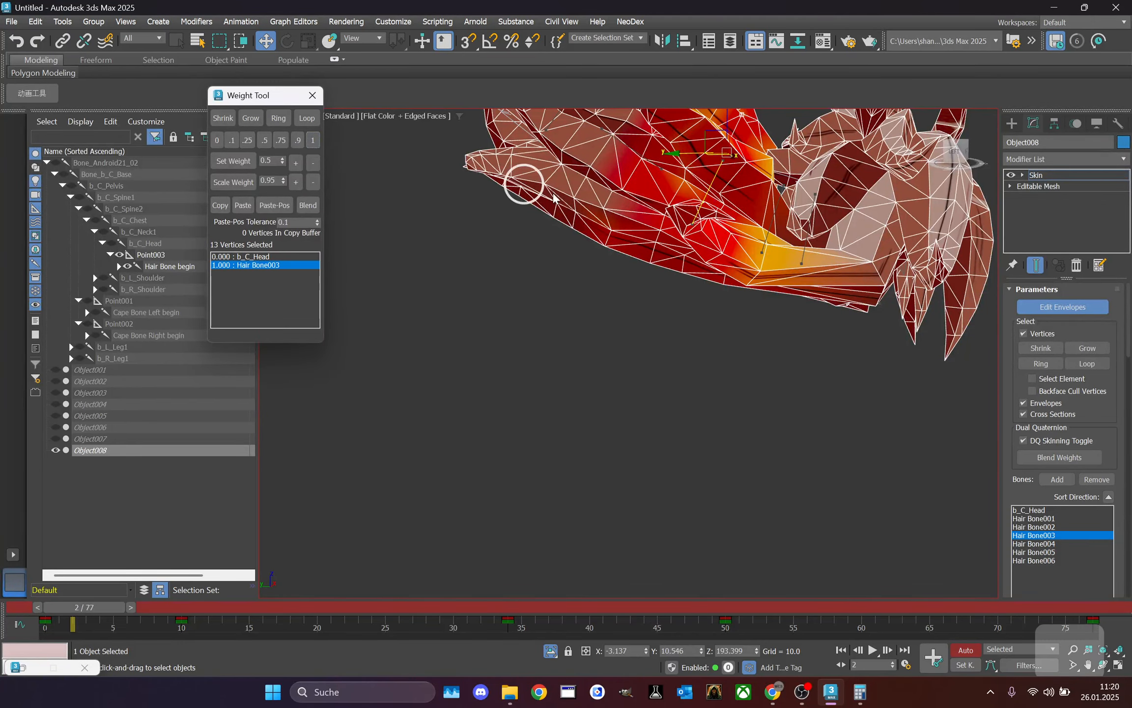
- Remove the zero weights from the hair mesh's Skin modifier and leave envelope editing
middle_click_drag(523, 184, 508, 218)
left_click_drag(1123, 325, 1111, 576)
left_click(1047, 400)
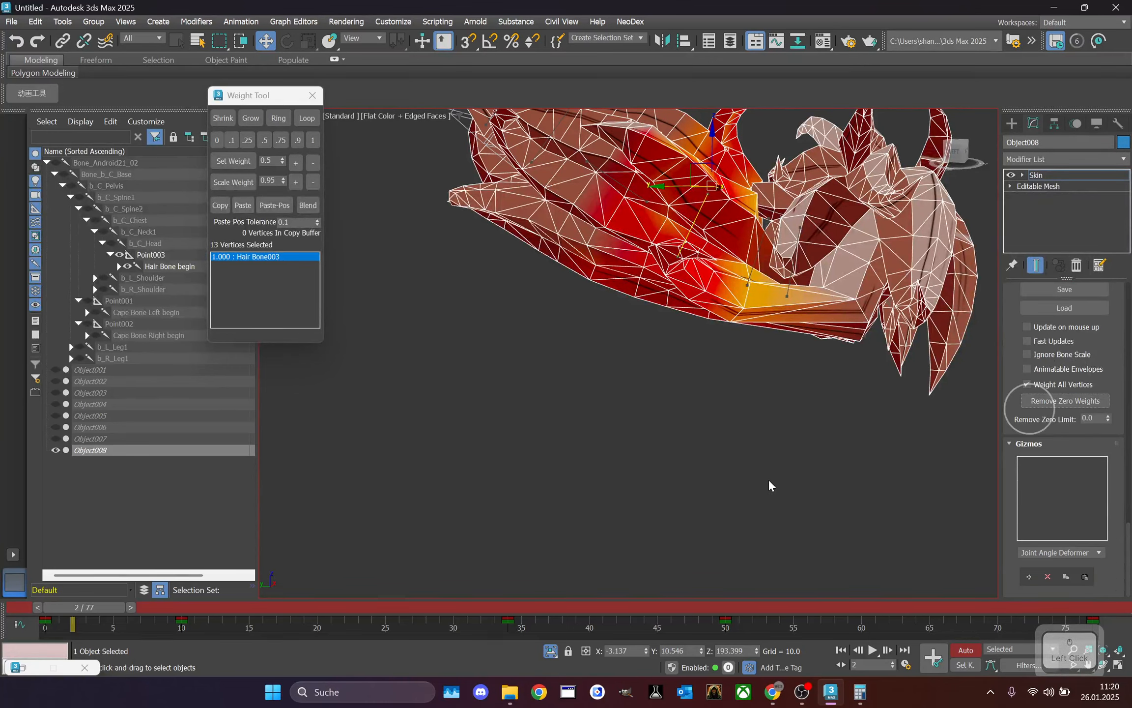
left_click(1085, 177)
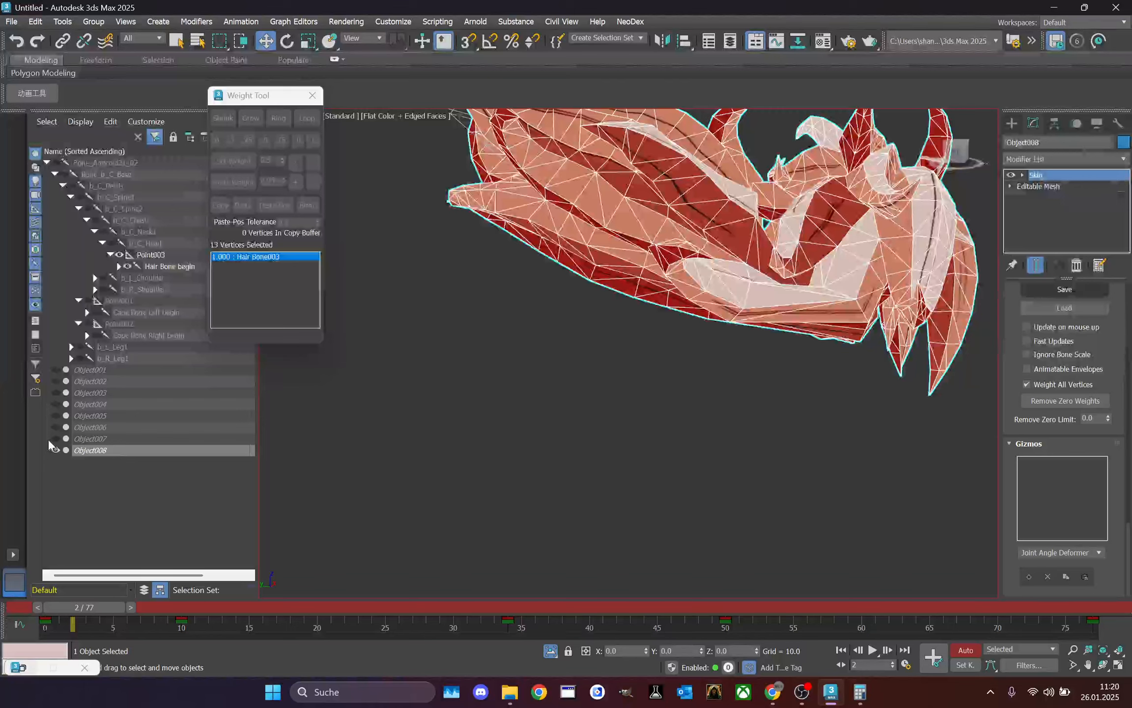
- Change the cleaned hair mesh's skin data to WC3 format and minimize the NeoDex Manager
left_click(27, 667)
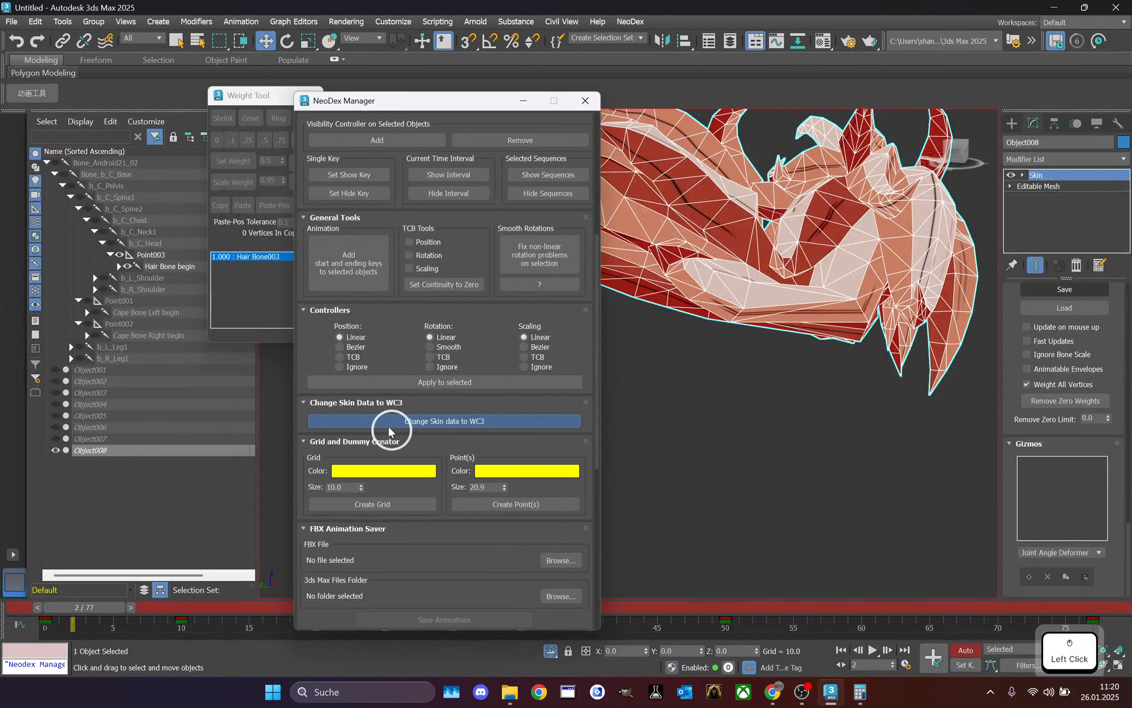
left_click(632, 357)
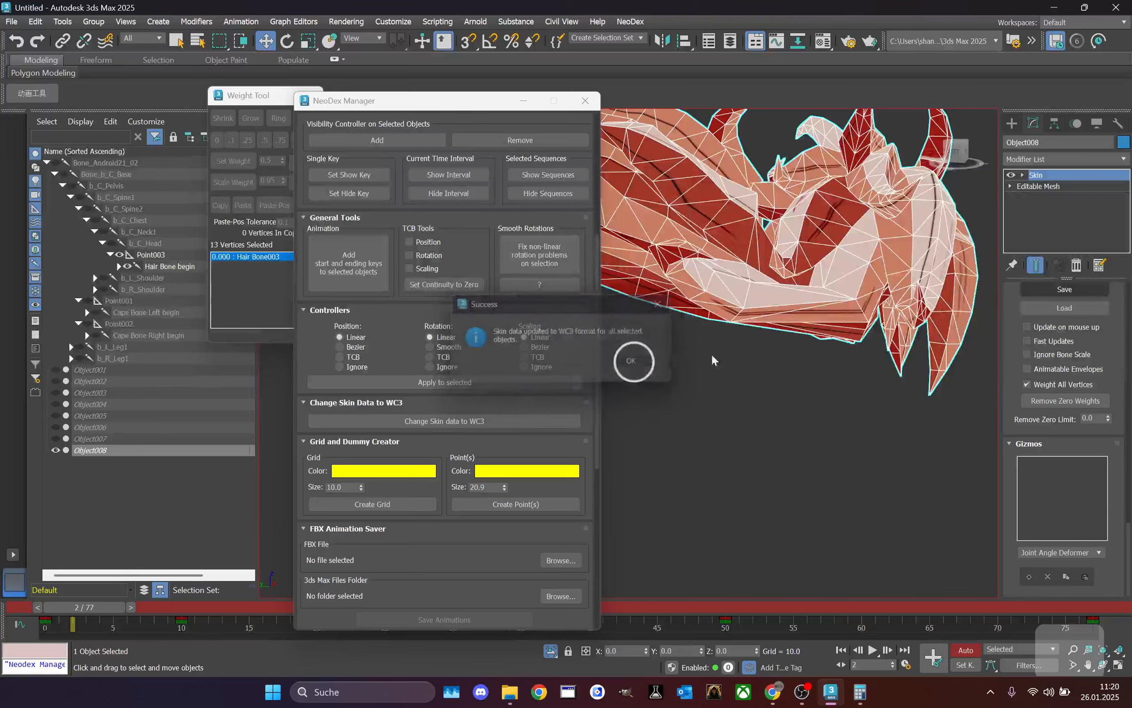
left_click(529, 104)
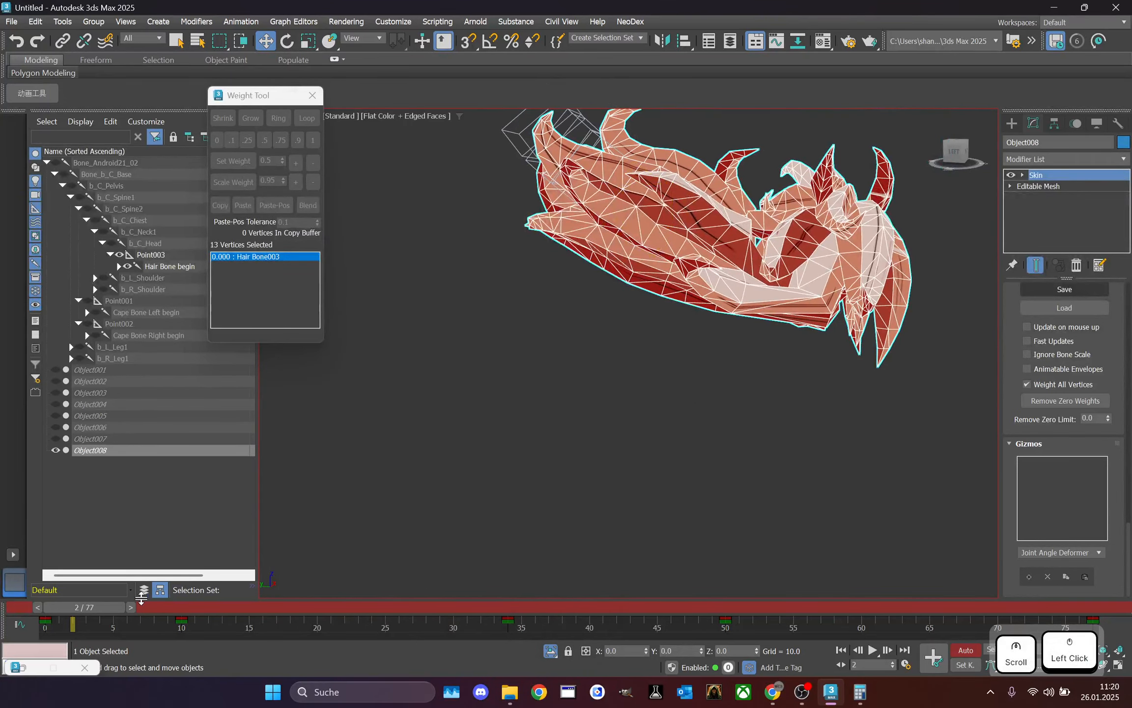
- Select Point003 with its hair bones, delete their test rotation key at frame 2 and check the hair from the front
left_click_drag(95, 606, 111, 607)
middle_click_drag(511, 359, 401, 356)
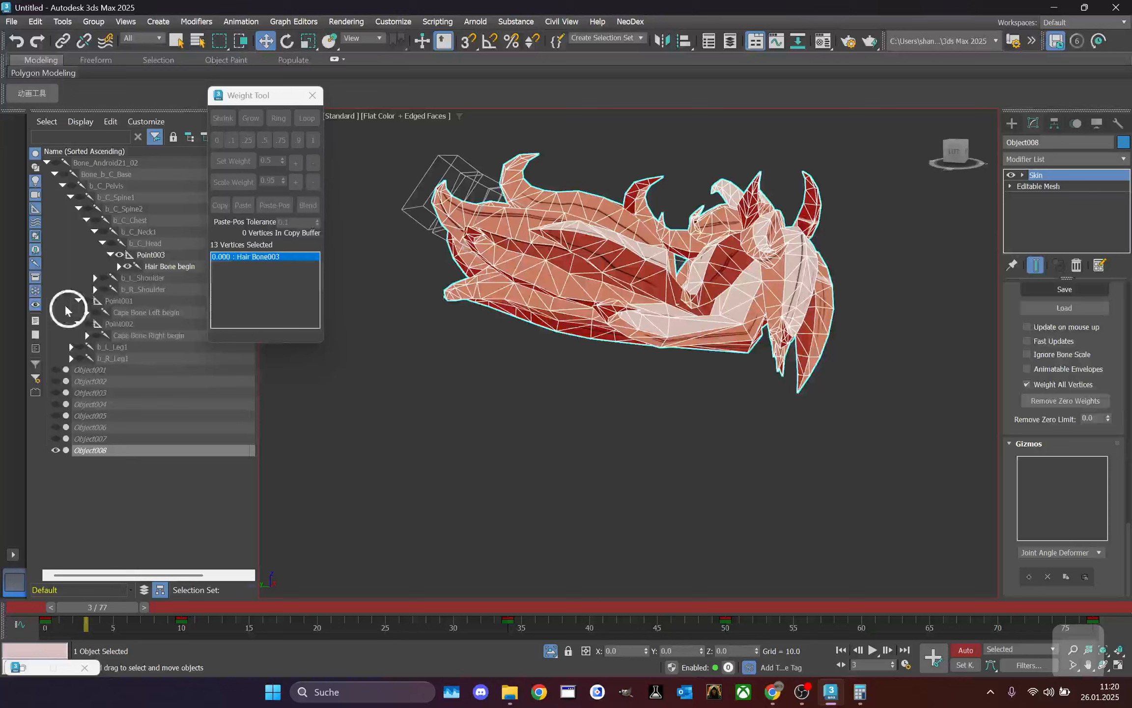
double_click(142, 253)
right_click(66, 618)
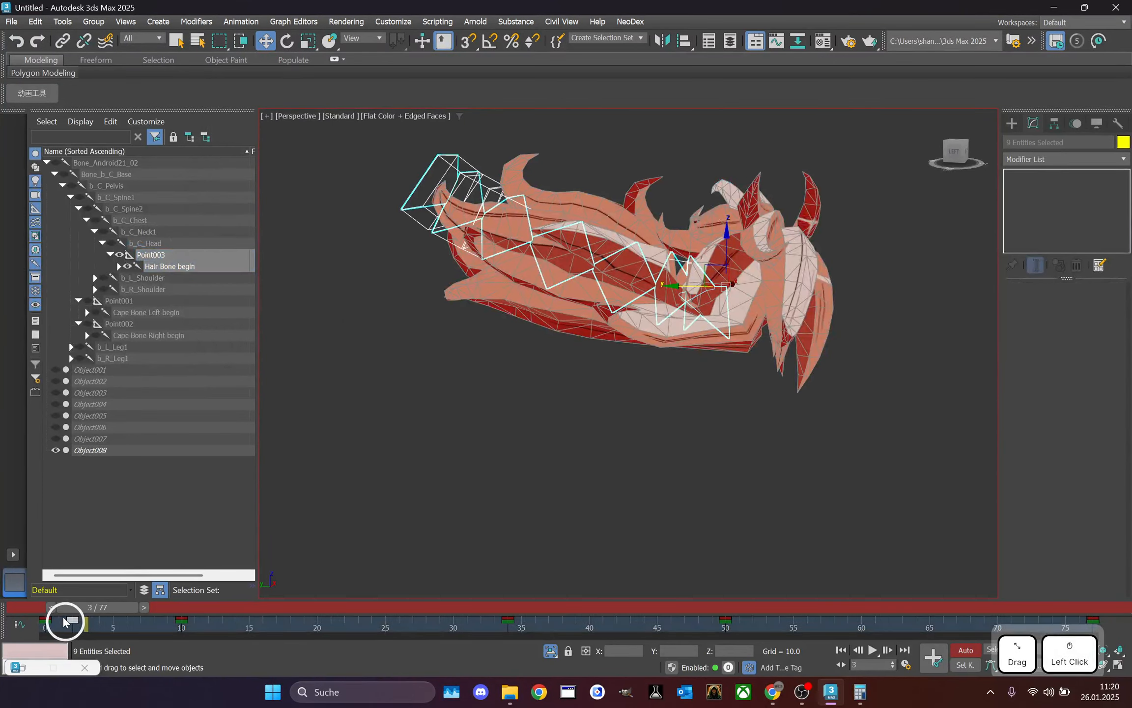
left_click(119, 541)
left_click(935, 124)
left_click_drag(962, 141, 875, 164)
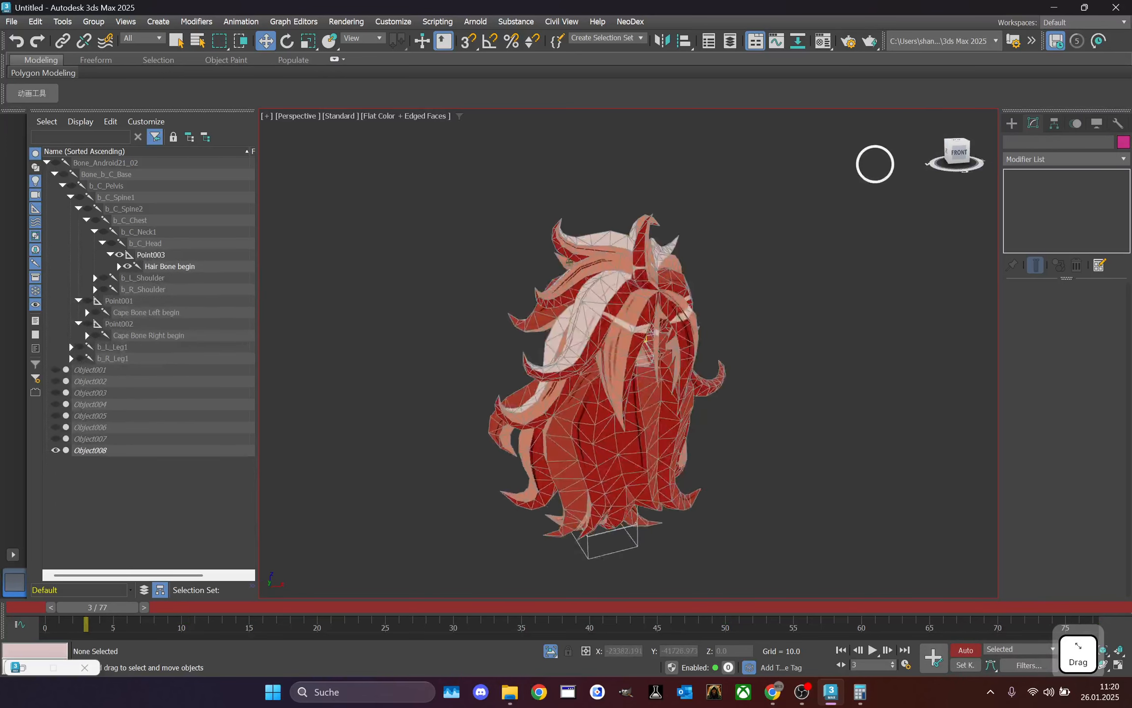
left_click(960, 151)
left_click(959, 147)
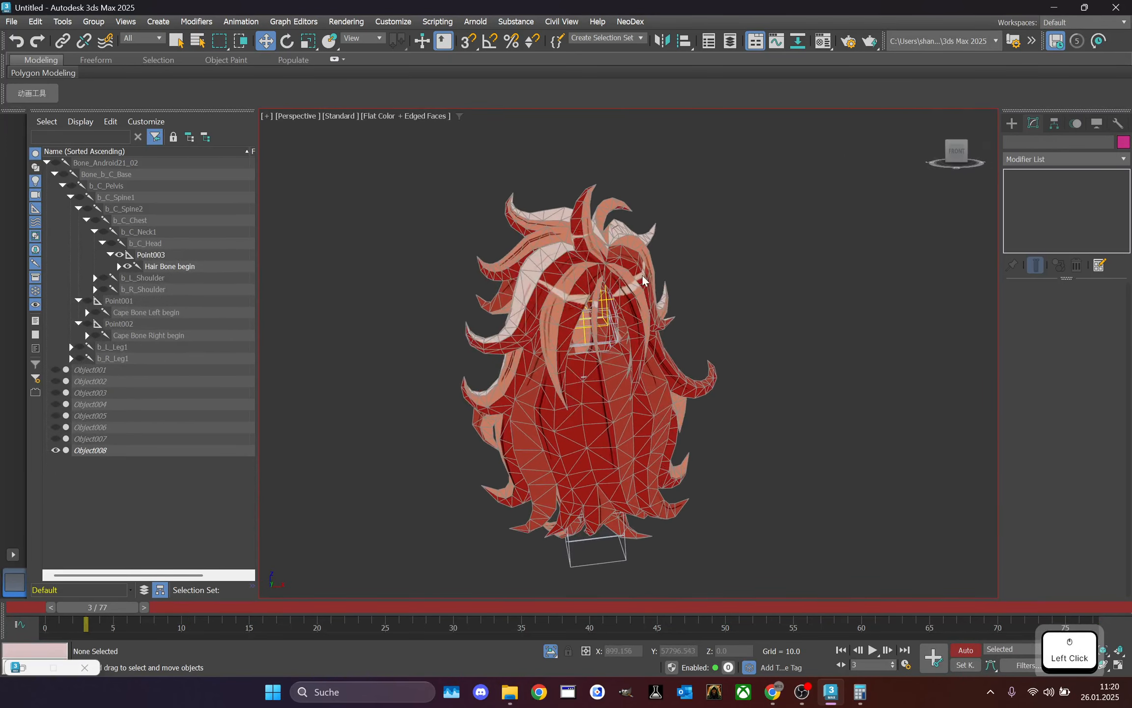
middle_click_drag(645, 293, 634, 251)
scroll(634, 251, "down", 1)
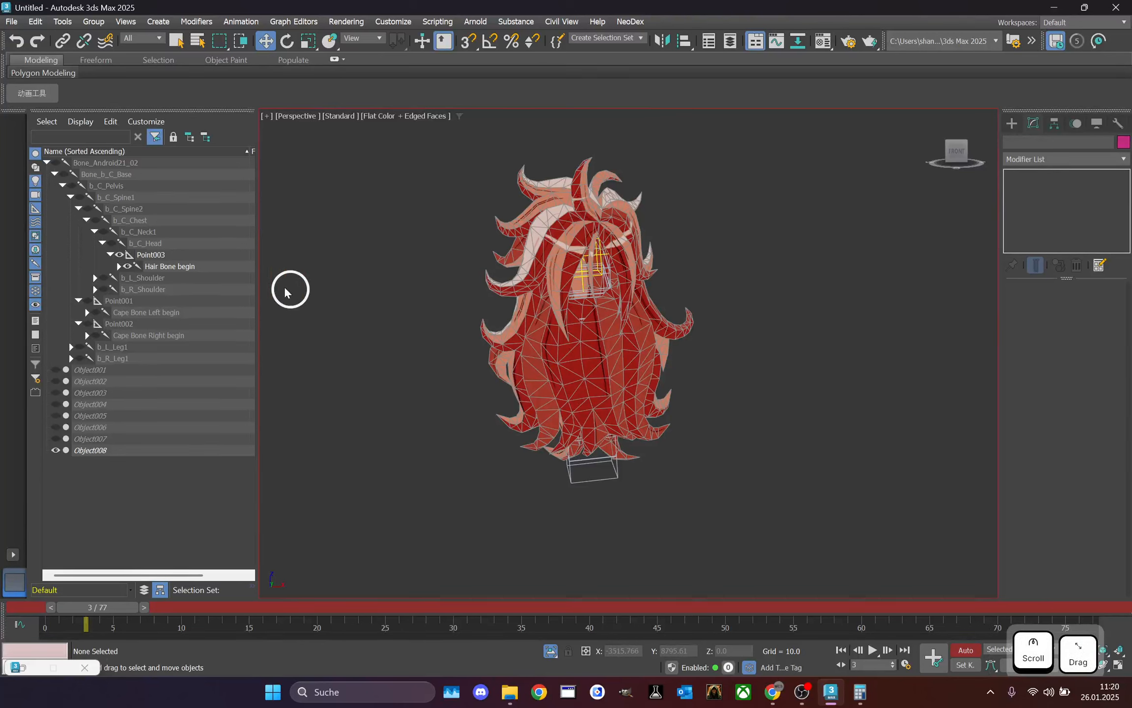
- Unhide Point001 and Point002 together with their left and right cape bone chains
right_click(341, 253)
left_click(347, 305)
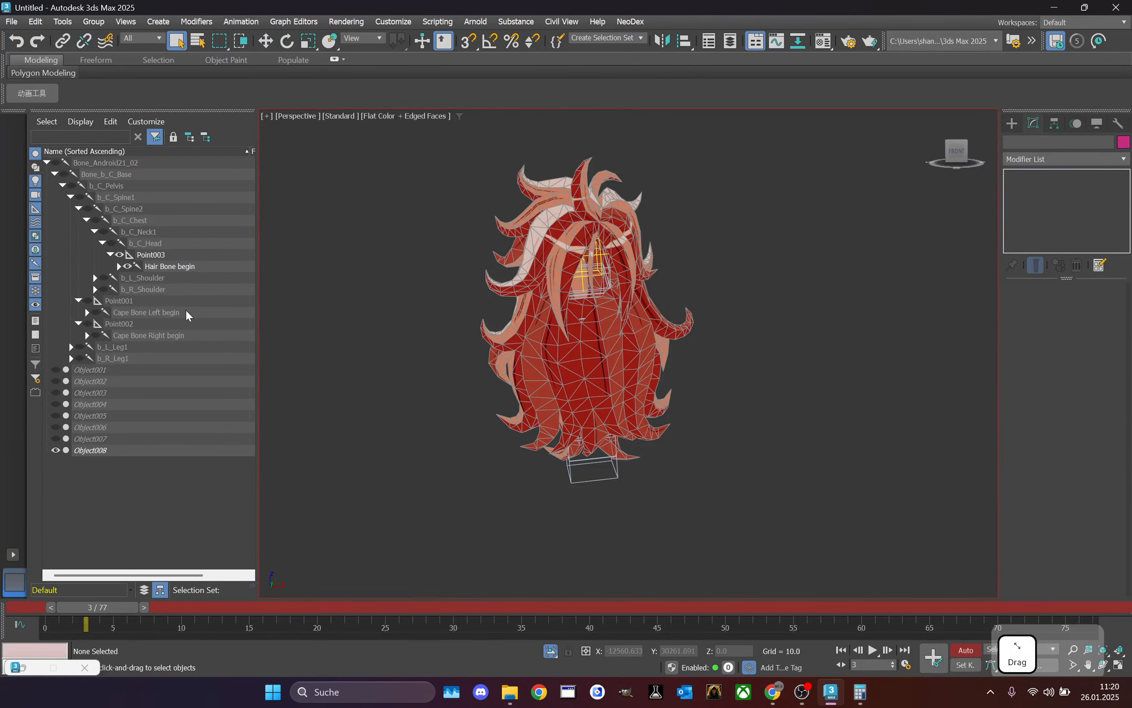
left_click(155, 302)
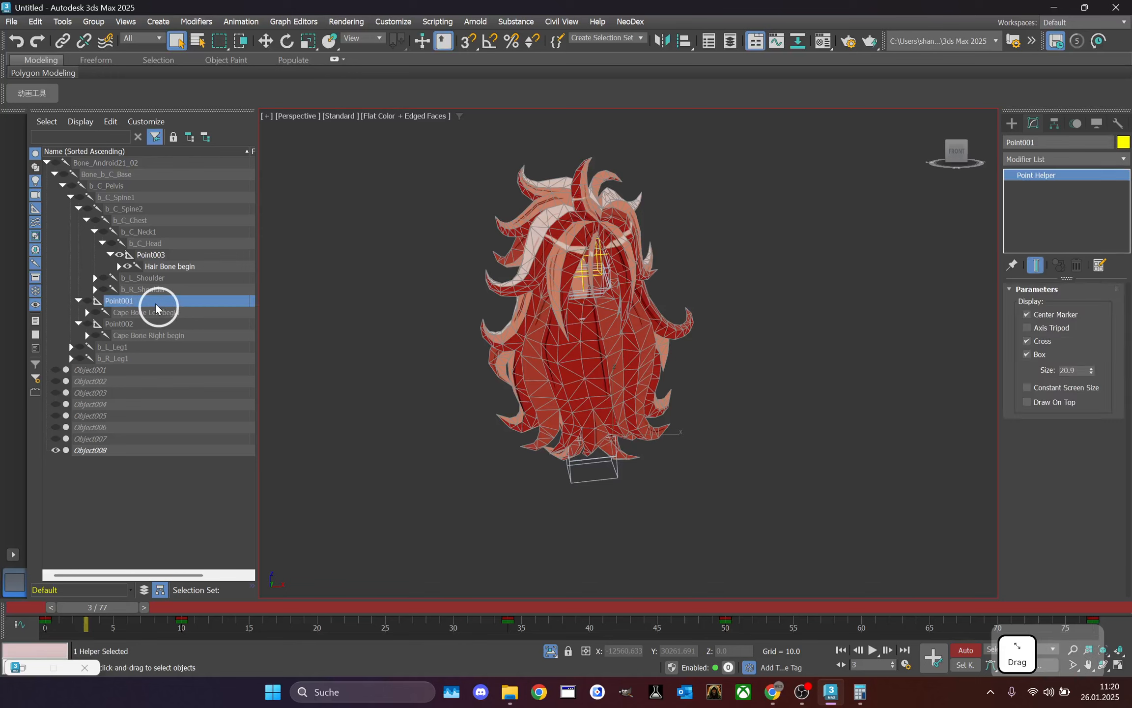
double_click(88, 303)
double_click(147, 394)
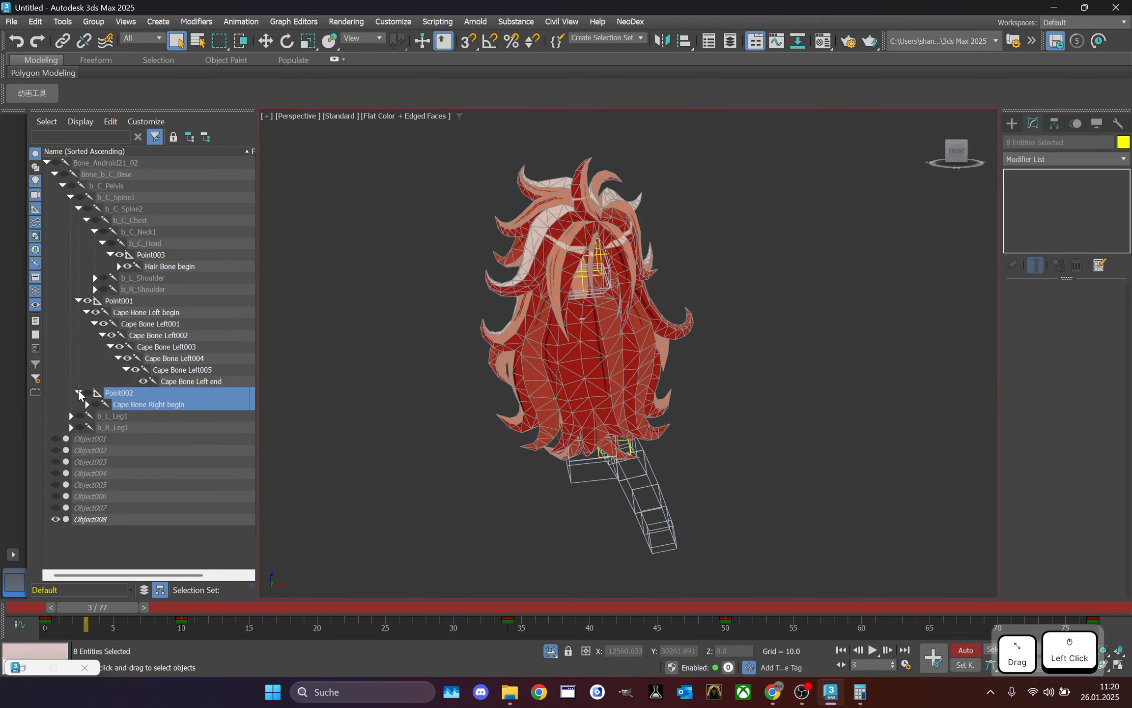
double_click(90, 392)
left_click(316, 327)
scroll(317, 327, "down", 3)
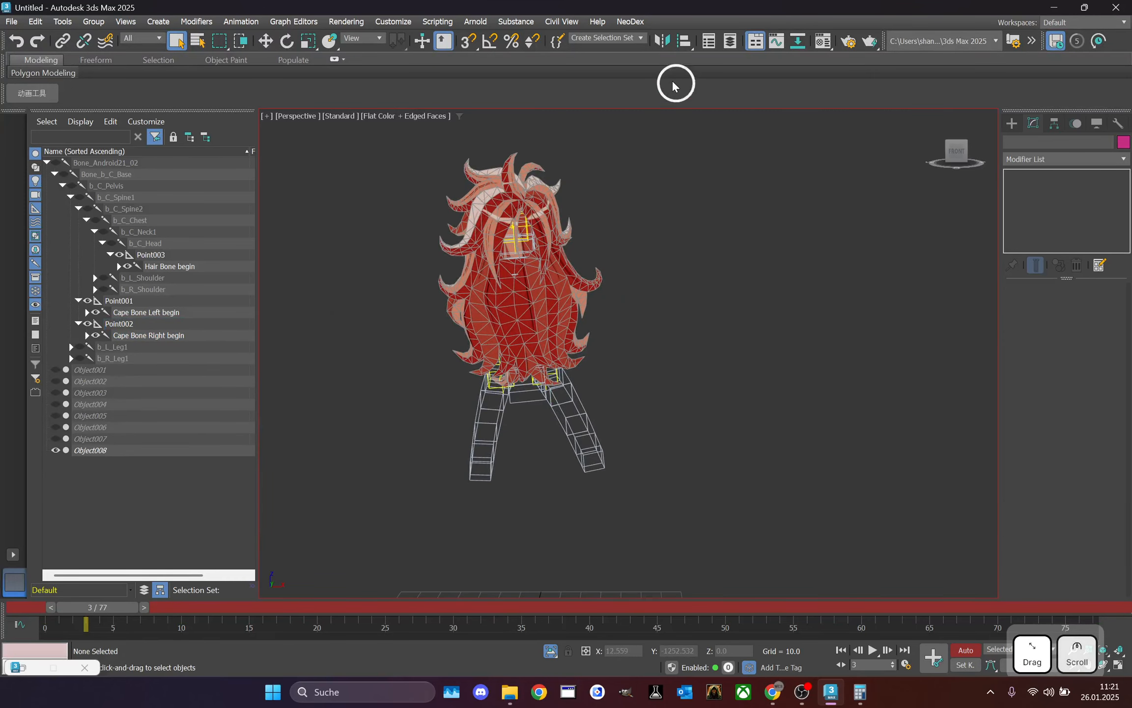
- Unhide all meshes from Object001 to Object008 and turn off edged faces in the viewport
left_click(112, 373)
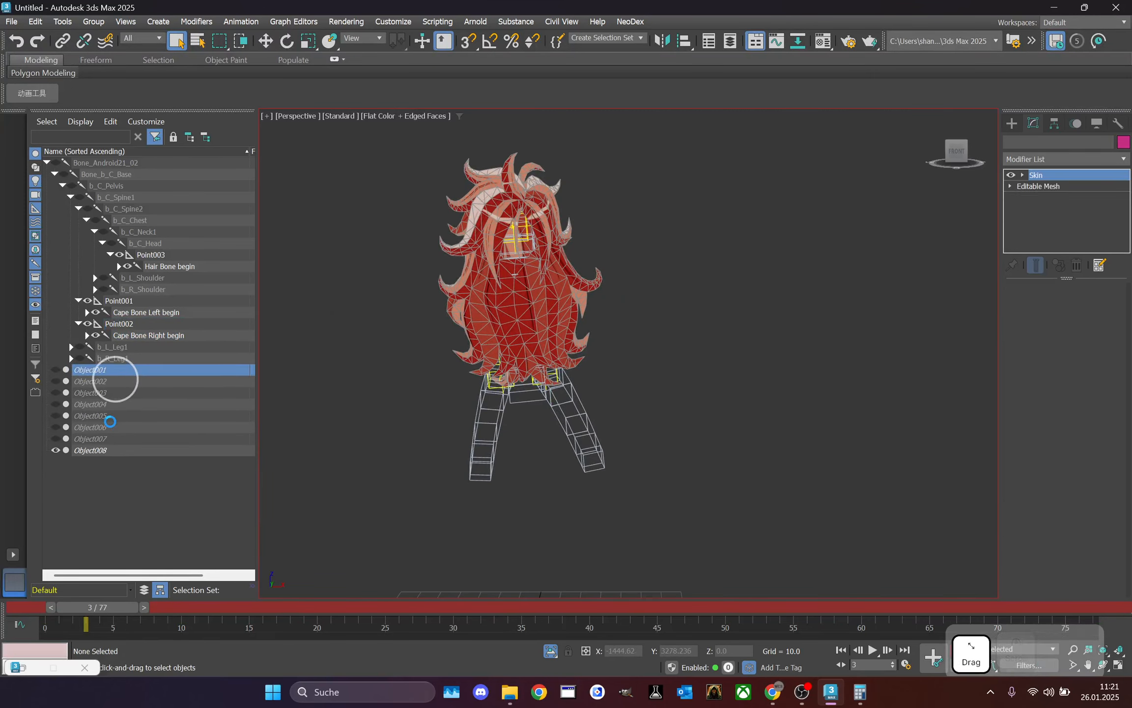
left_click(111, 456, "shift")
left_click(108, 369)
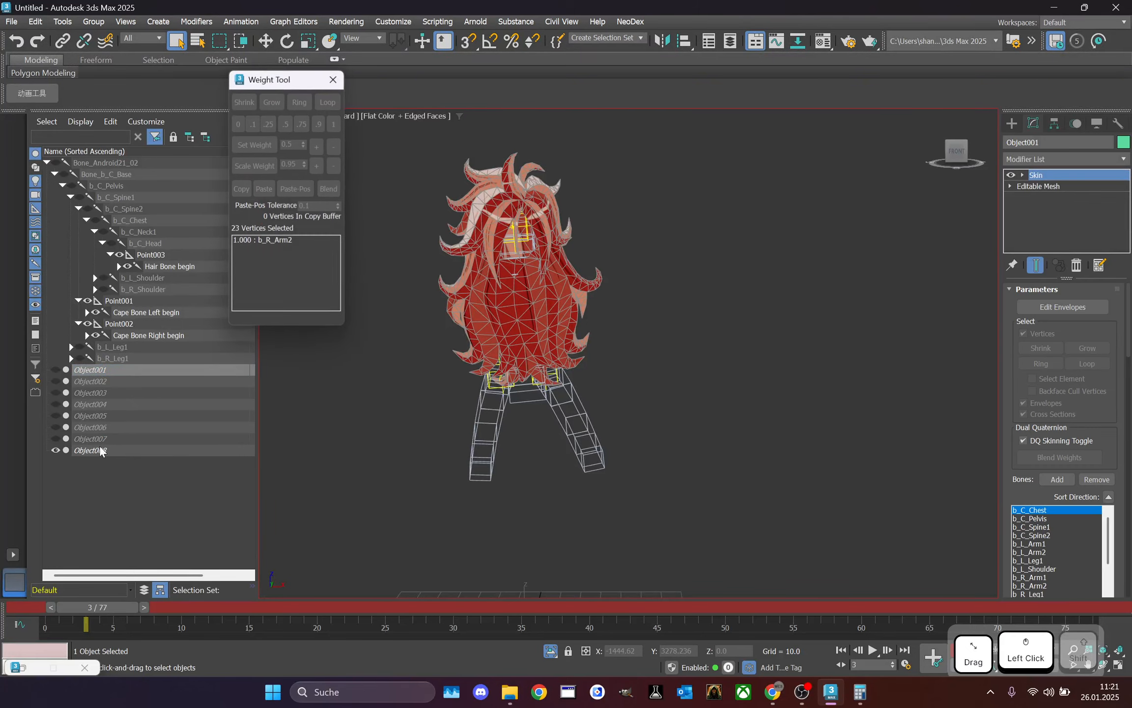
left_click(98, 449, "shift")
left_click(56, 418)
left_click(725, 399)
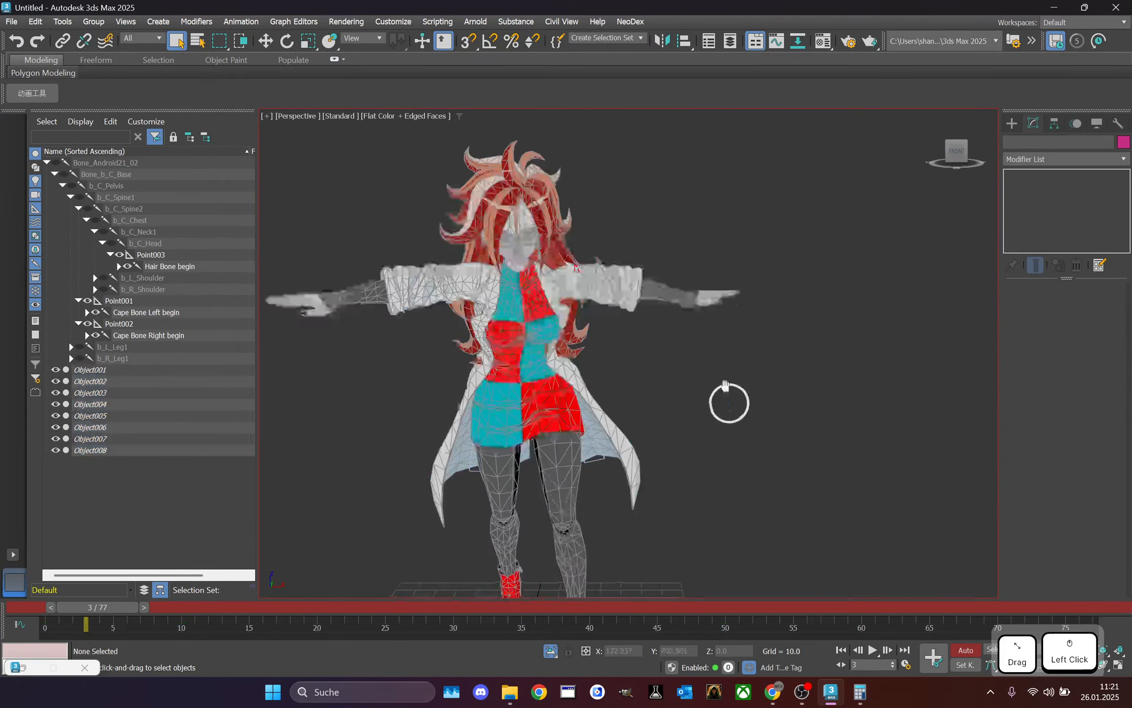
scroll(728, 399, "down", 2)
left_click(404, 123)
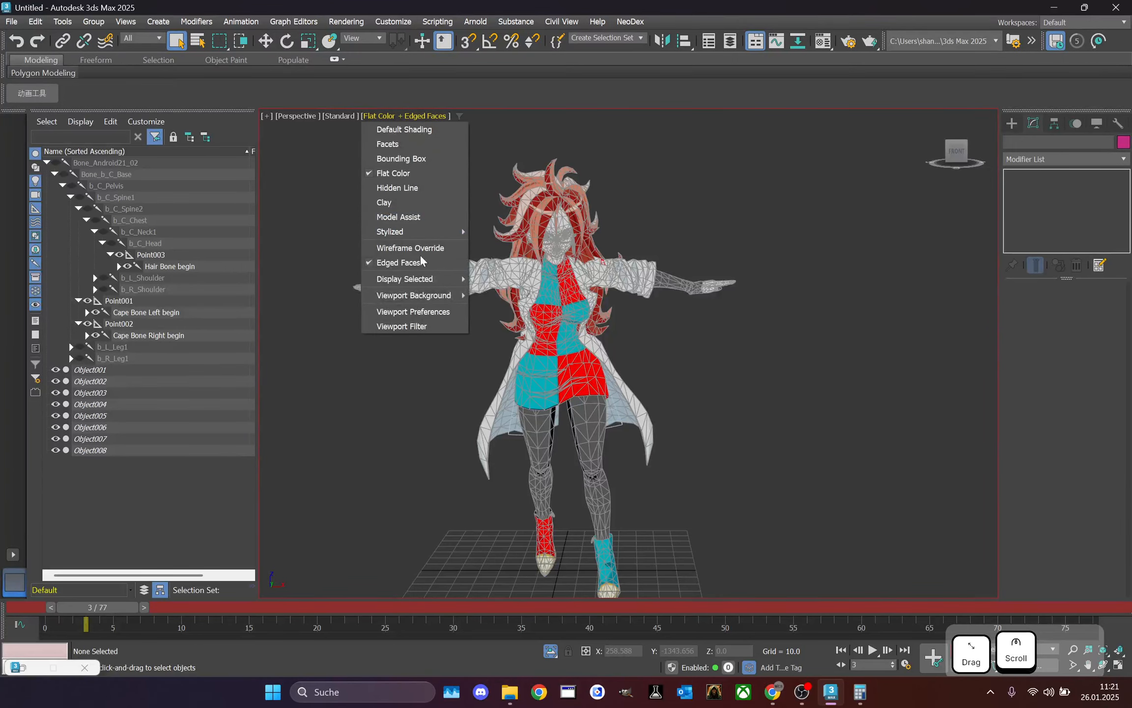
left_click(424, 262)
- Reopen the NeoDex Manager, select the Attack 1 sequence and view its starting pose from the side
left_click(631, 22)
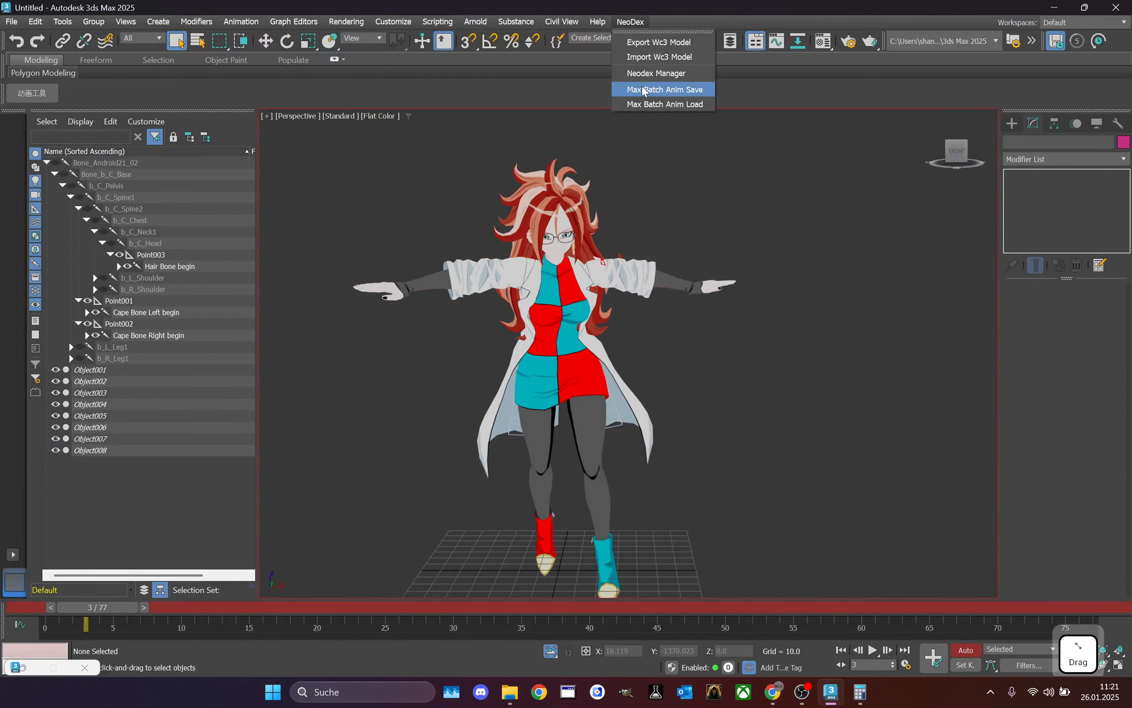
left_click(656, 73)
scroll(405, 425, "up", 5)
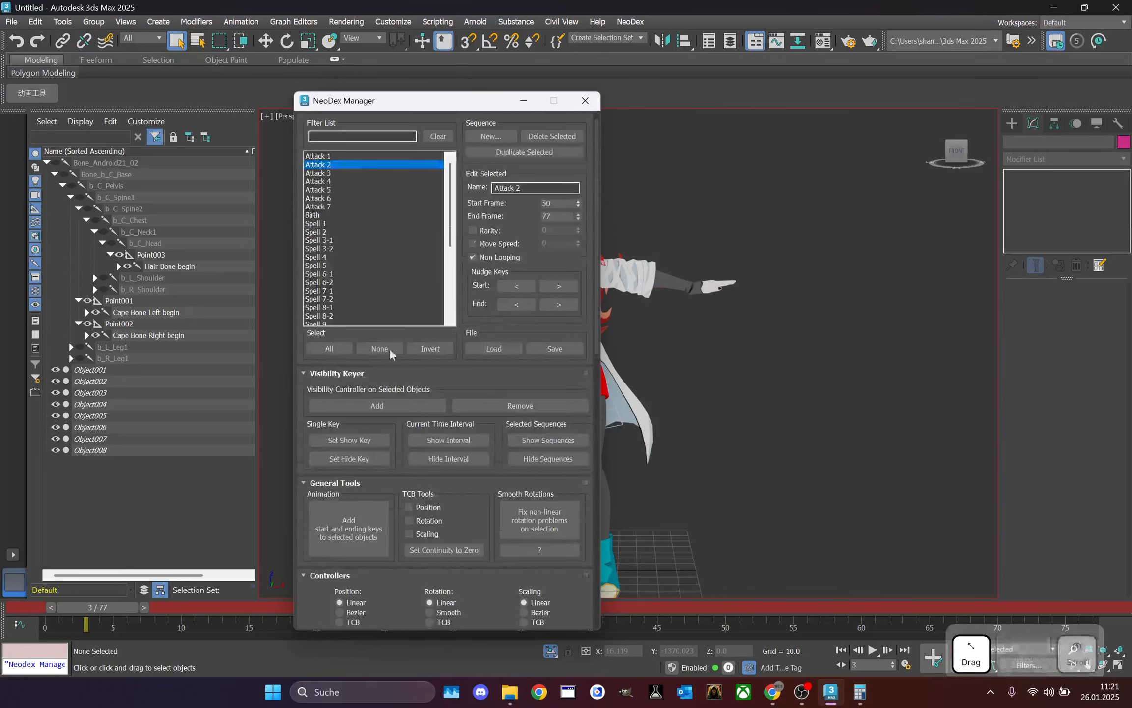
left_click_drag(345, 100, 147, 68)
left_click(141, 126)
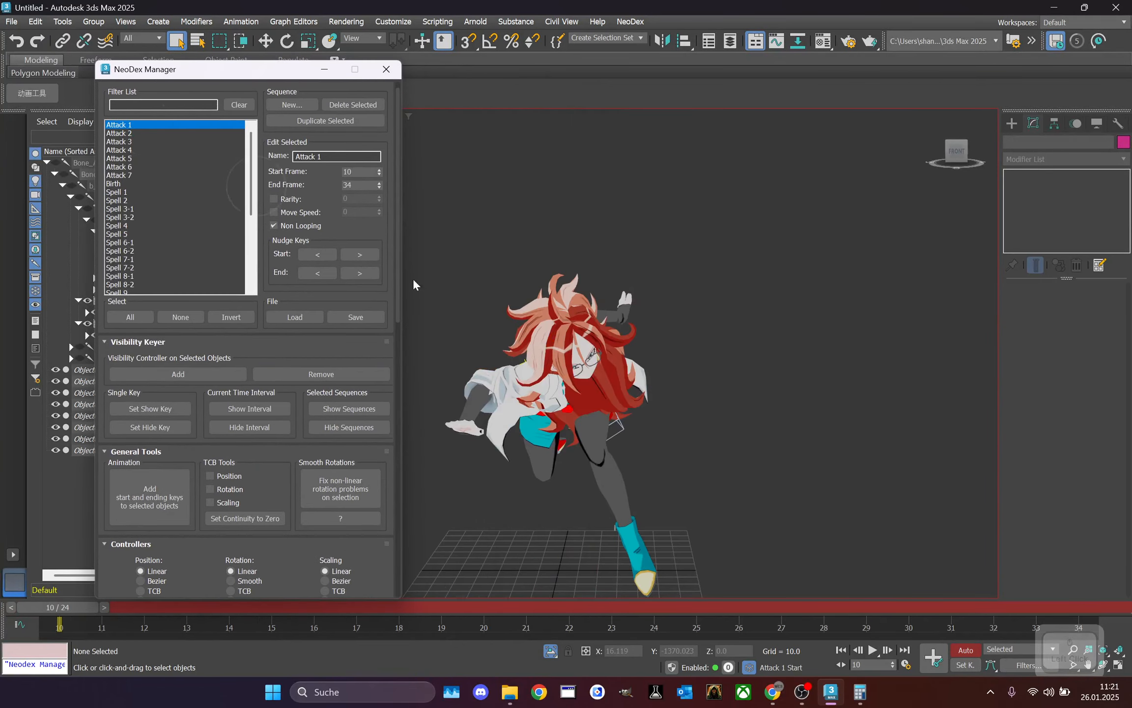
mouse_move(76, 606)
left_mouse_down()
mouse_move(277, 603)
mouse_move(58, 607)
left_mouse_up()
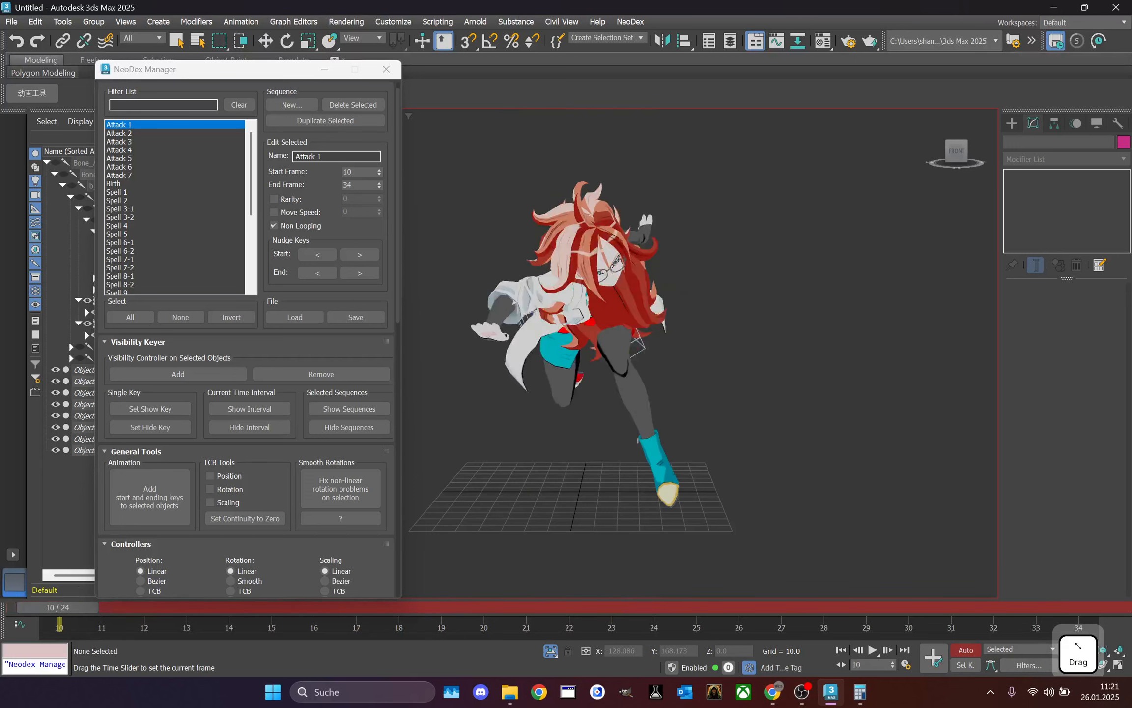
left_click_drag(956, 153, 1005, 146)
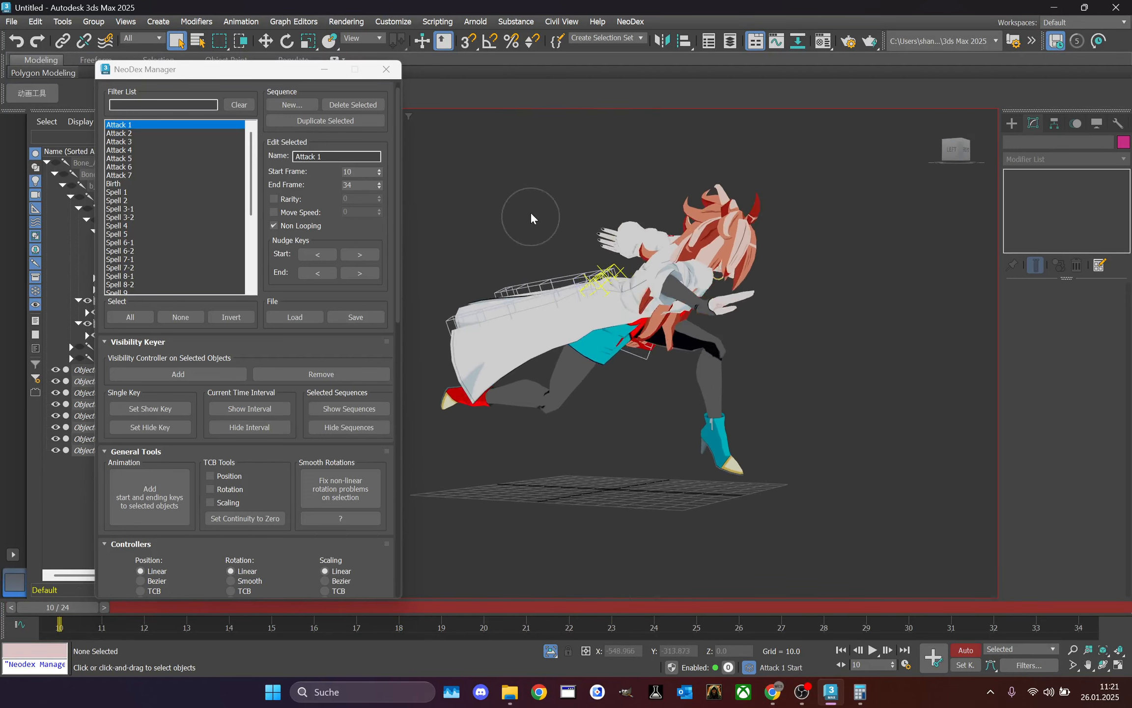
- Rotate Hair Bone001 about 47 degrees around its local Z axis at frame 10 so the hair streams behind the character
scroll(599, 226, "up", 4)
left_click(719, 272)
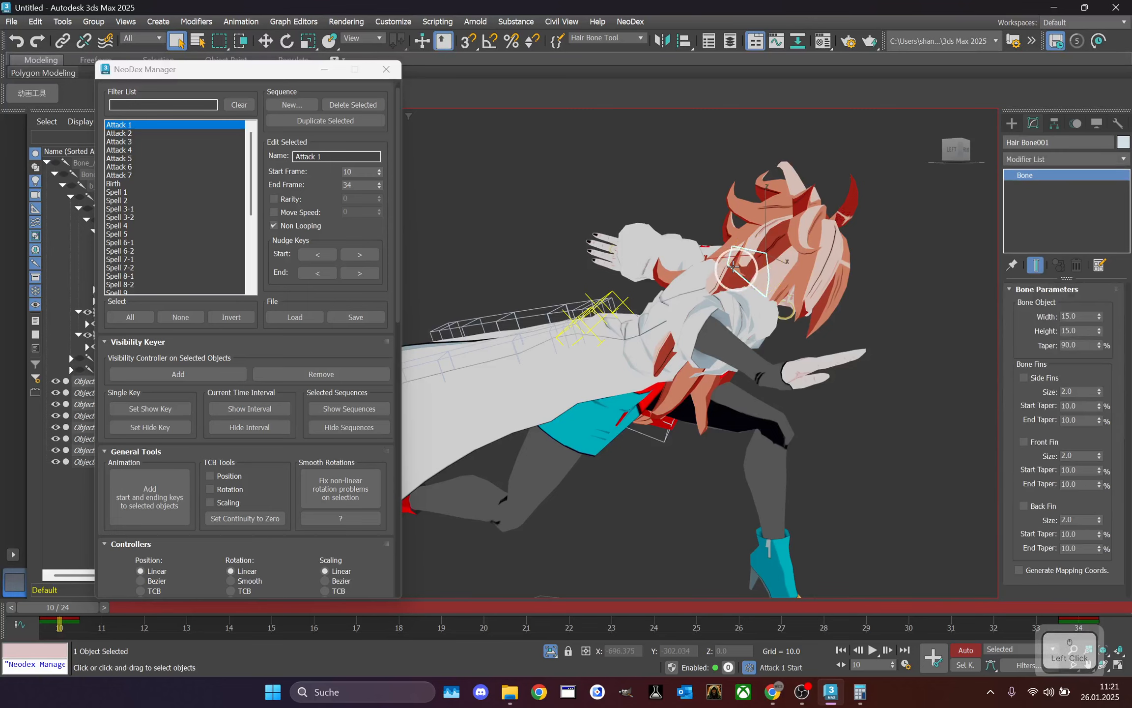
right_click(732, 265)
middle_click_drag(722, 273, 801, 353, "alt")
left_click(745, 288)
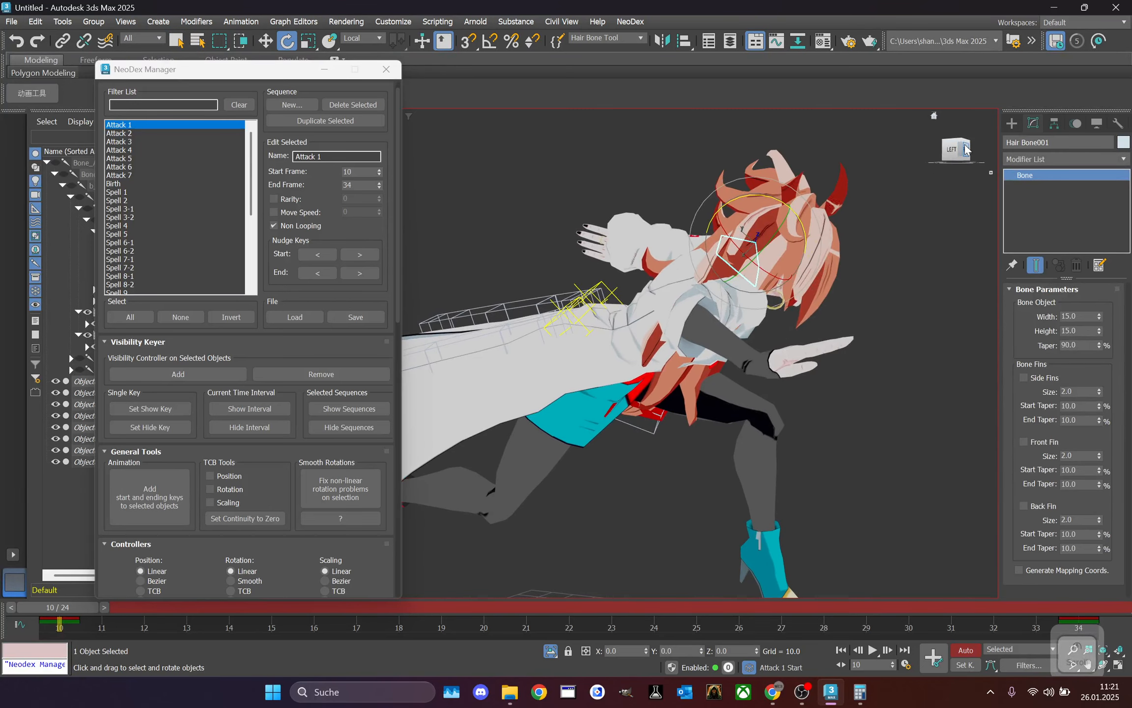
left_click_drag(966, 150, 985, 161)
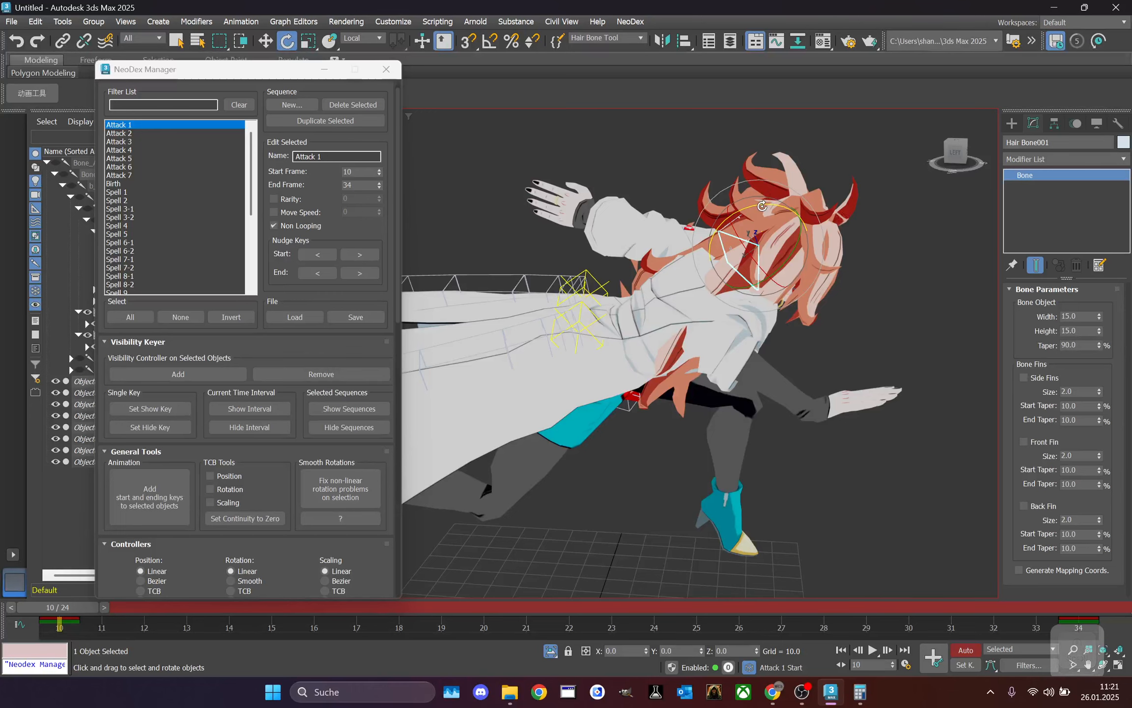
left_click_drag(764, 205, 742, 241)
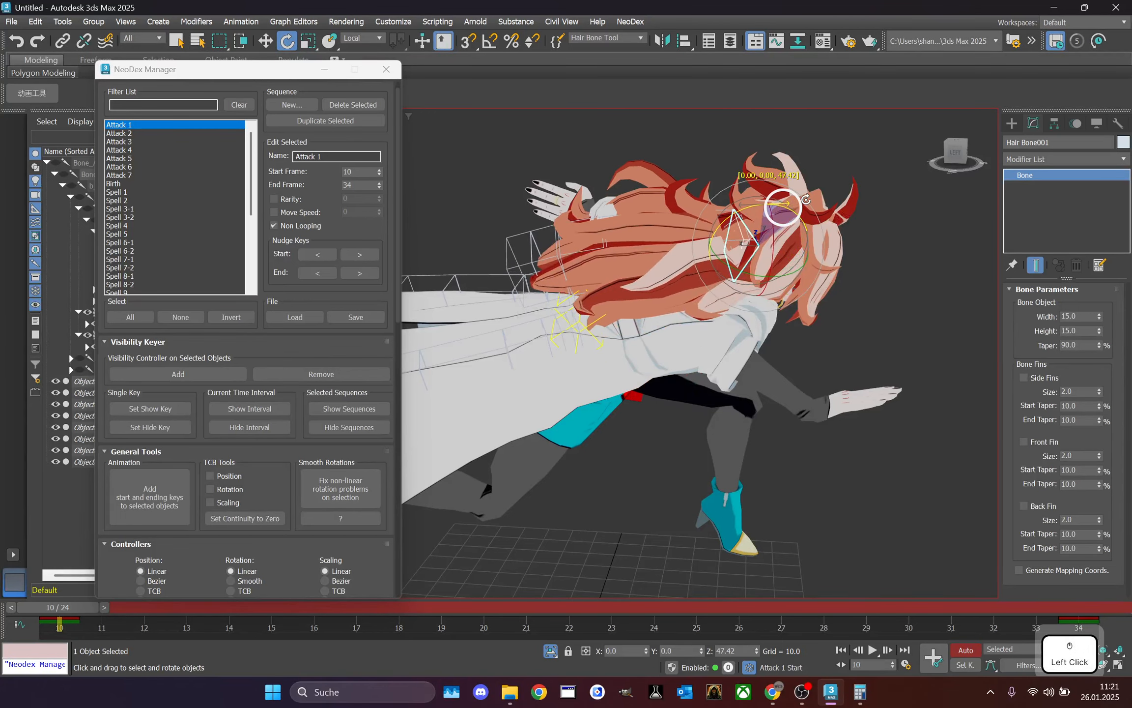
left_click(961, 143)
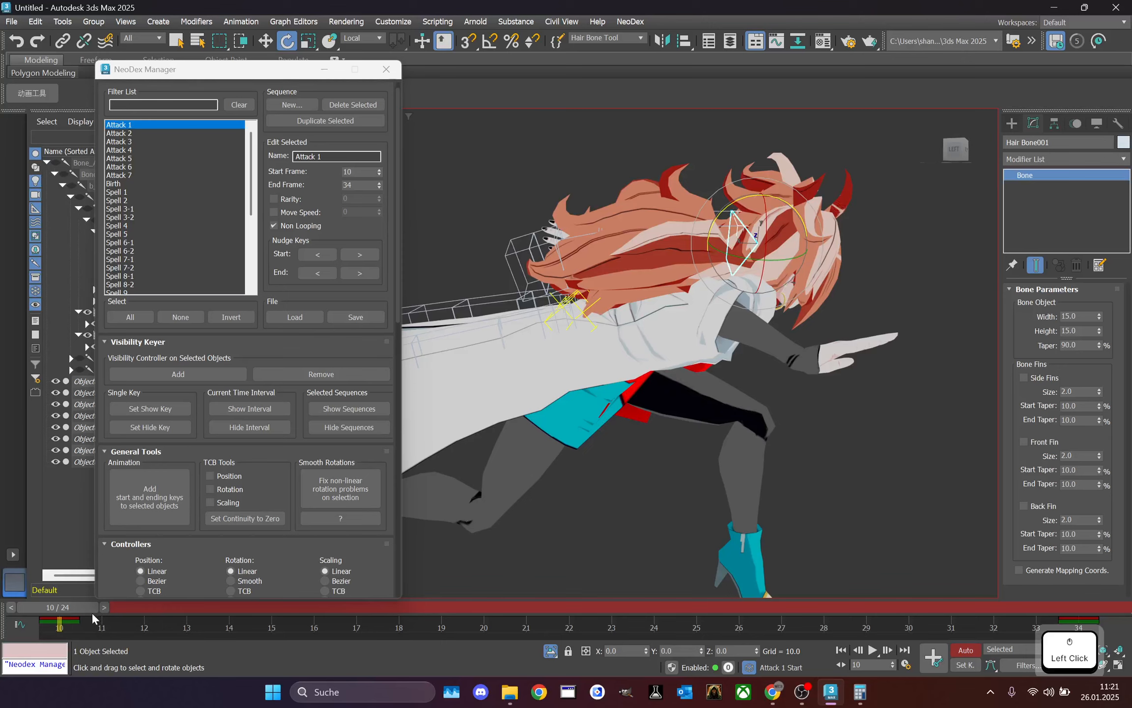
- Inspect the hair's motion in Attack 1 up to frame 19, then return to the starting pose at frame 10
left_click_drag(92, 614, 480, 609)
middle_click_drag(634, 452, 724, 664)
scroll(661, 501, "up", 1)
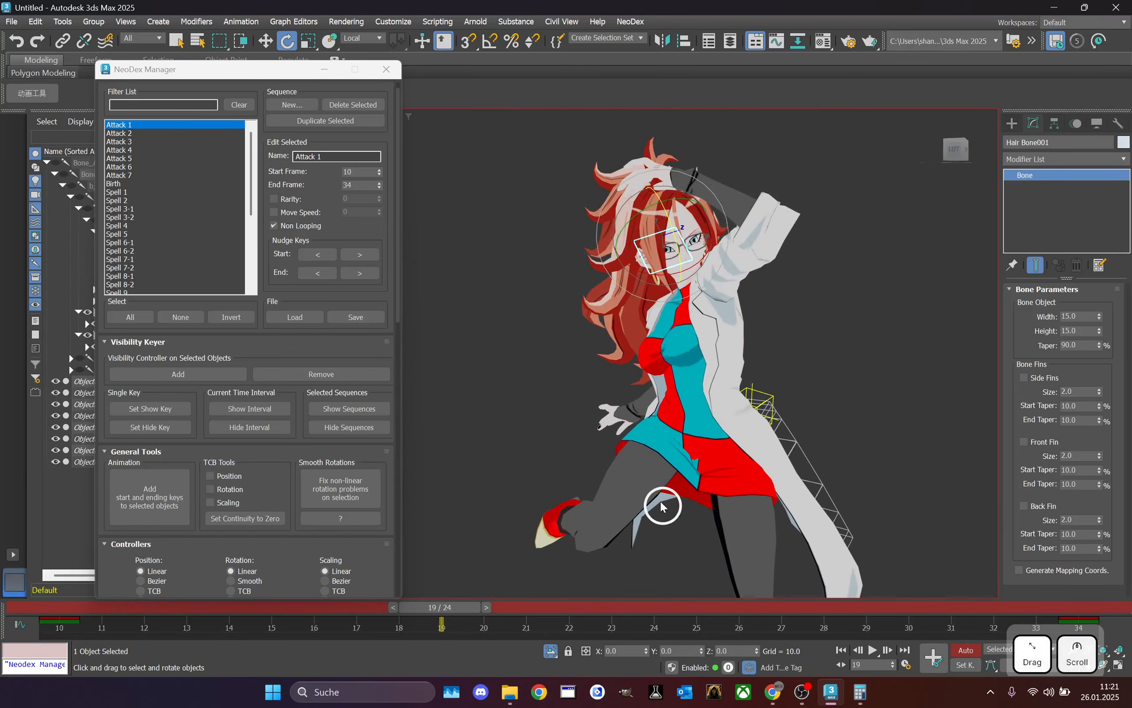
left_click_drag(457, 609, 1, 458)
middle_click_drag(790, 335, 693, 147)
scroll(694, 147, "down", 2)
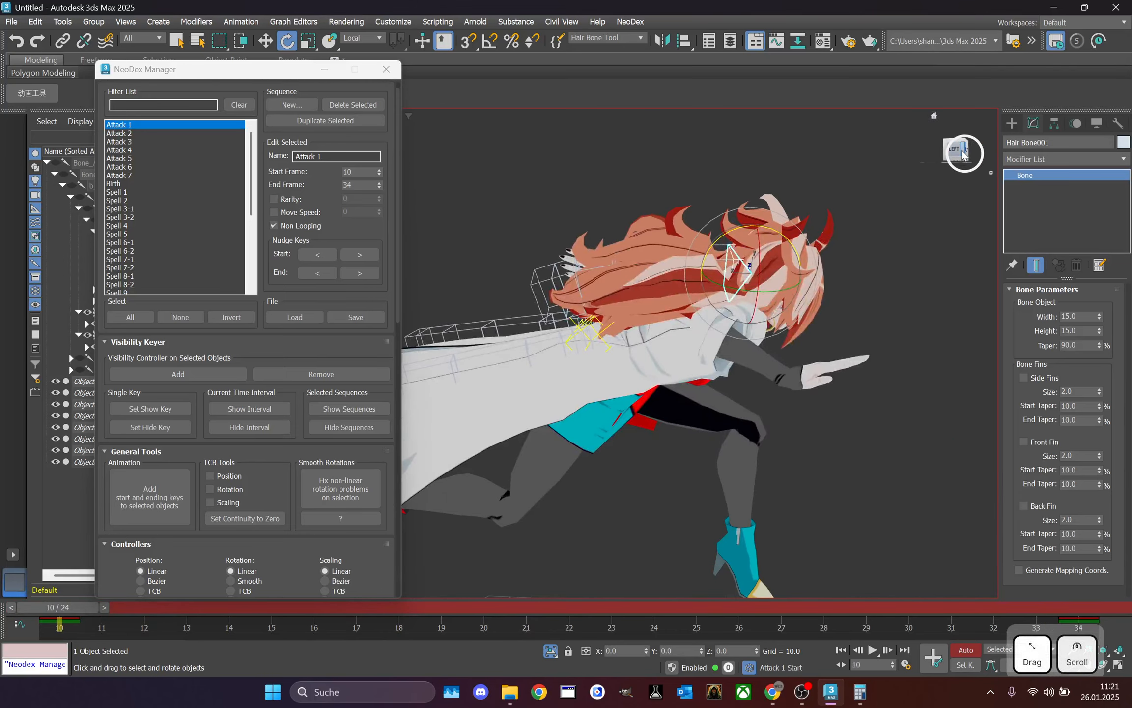
left_click_drag(959, 153, 924, 168)
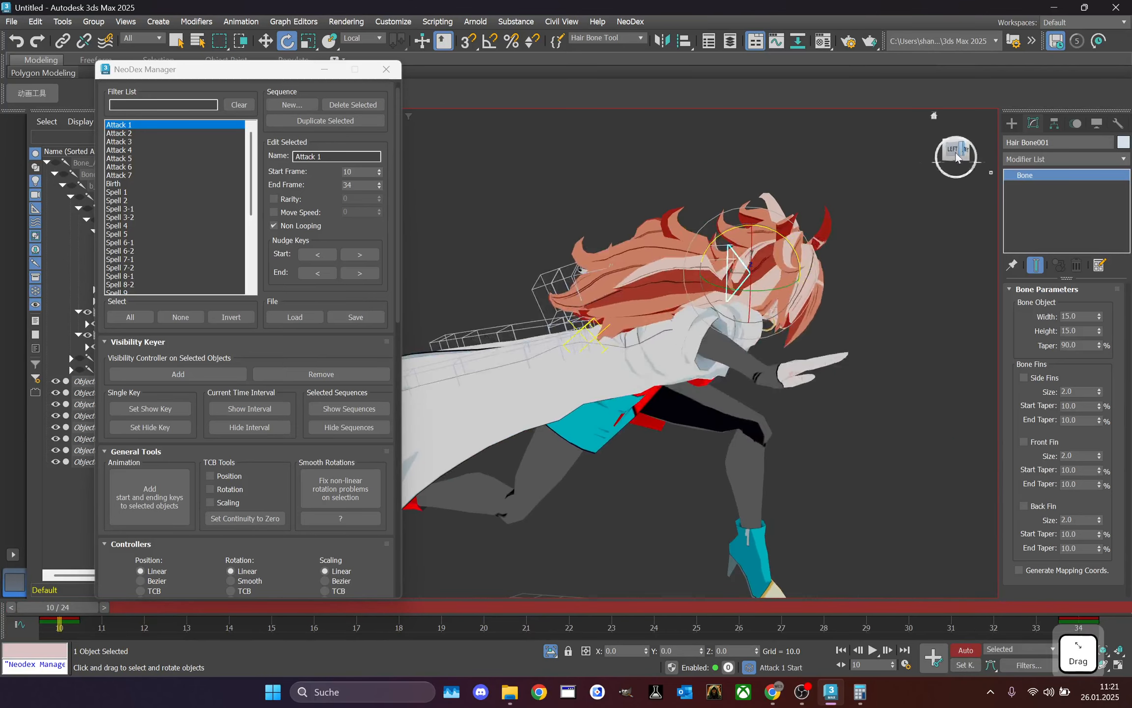
- At frame 34, rotate Hair Bone001 slightly so the long hair swings away from the character's back
left_click_drag(81, 609, 1079, 553)
left_click_drag(286, 624, 39, 621)
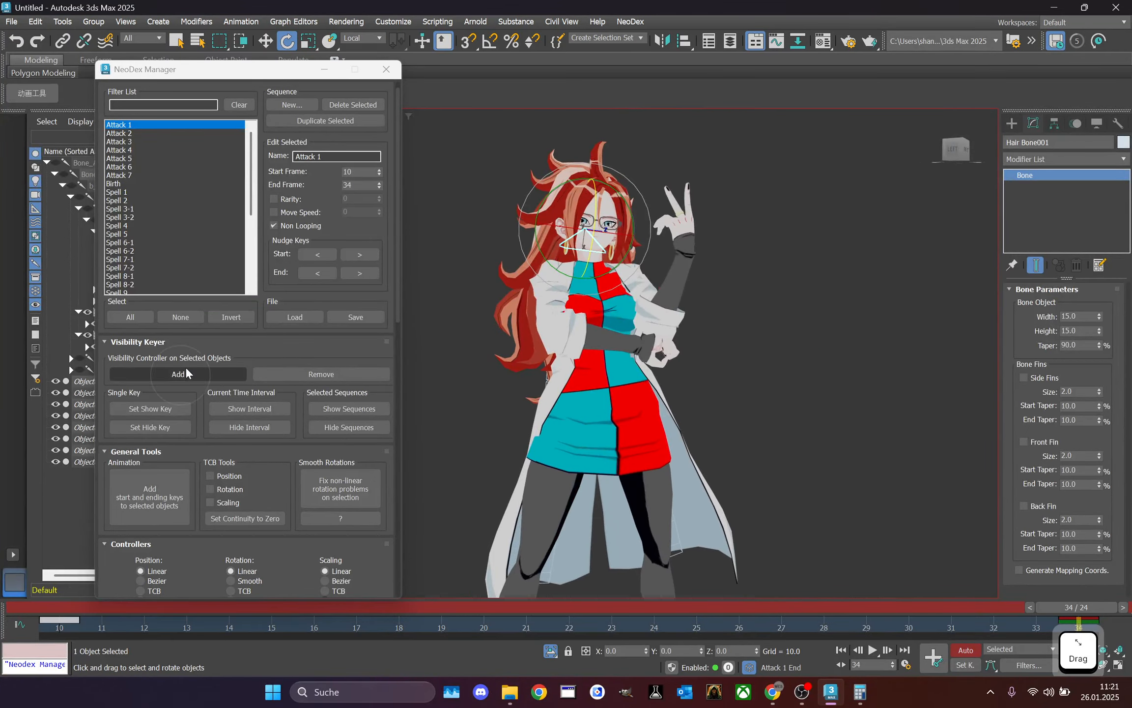
mouse_move(956, 151)
left_mouse_down()
mouse_move(289, 164)
mouse_move(681, 212)
left_mouse_up()
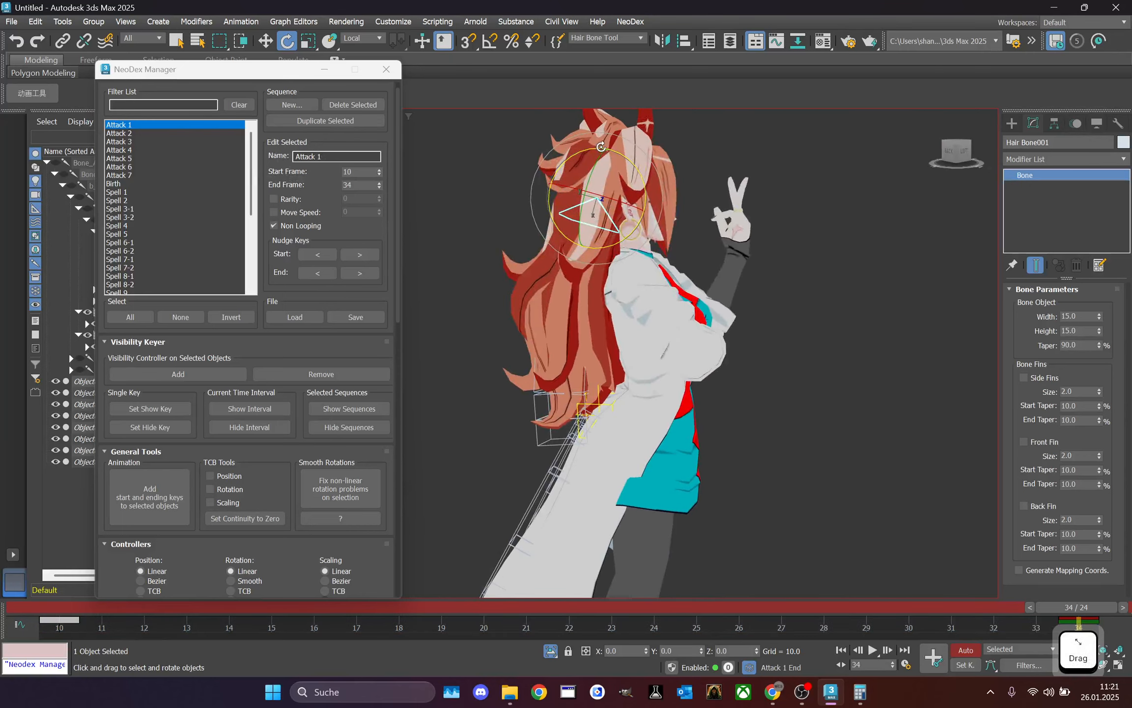
left_click_drag(591, 151, 828, 193)
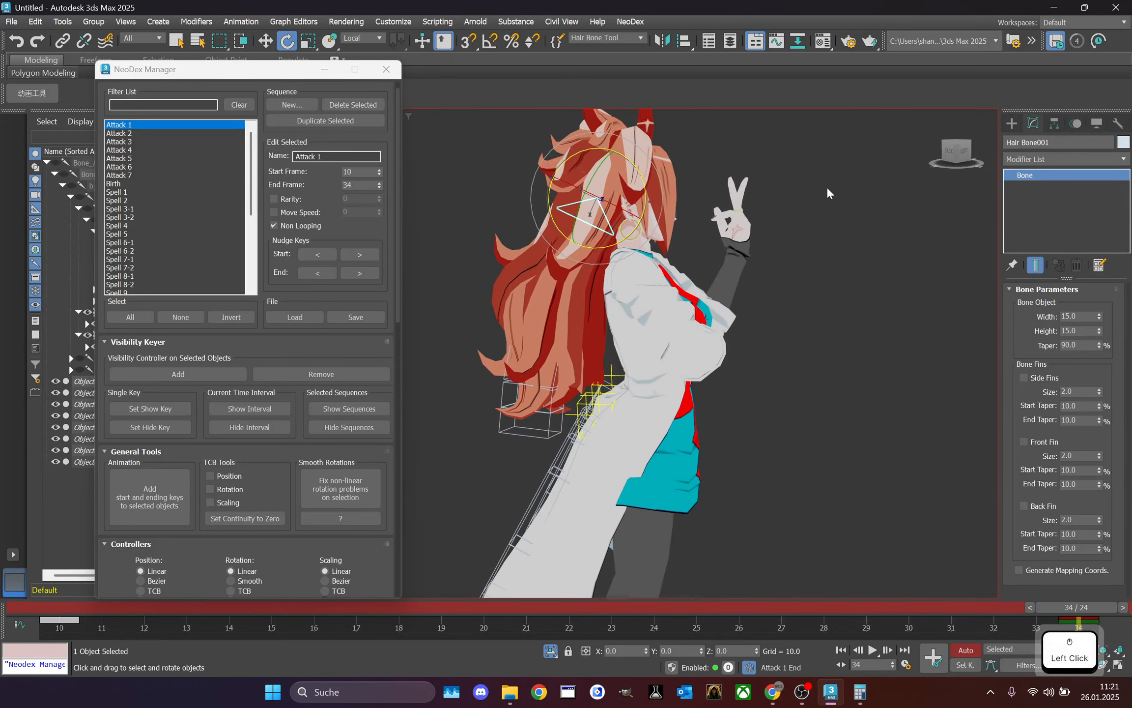
- Minimize the NeoDex Manager and open the 飘带计算 (ribbon calculation) settings of the 动画工具 script beside the character
left_click(323, 73)
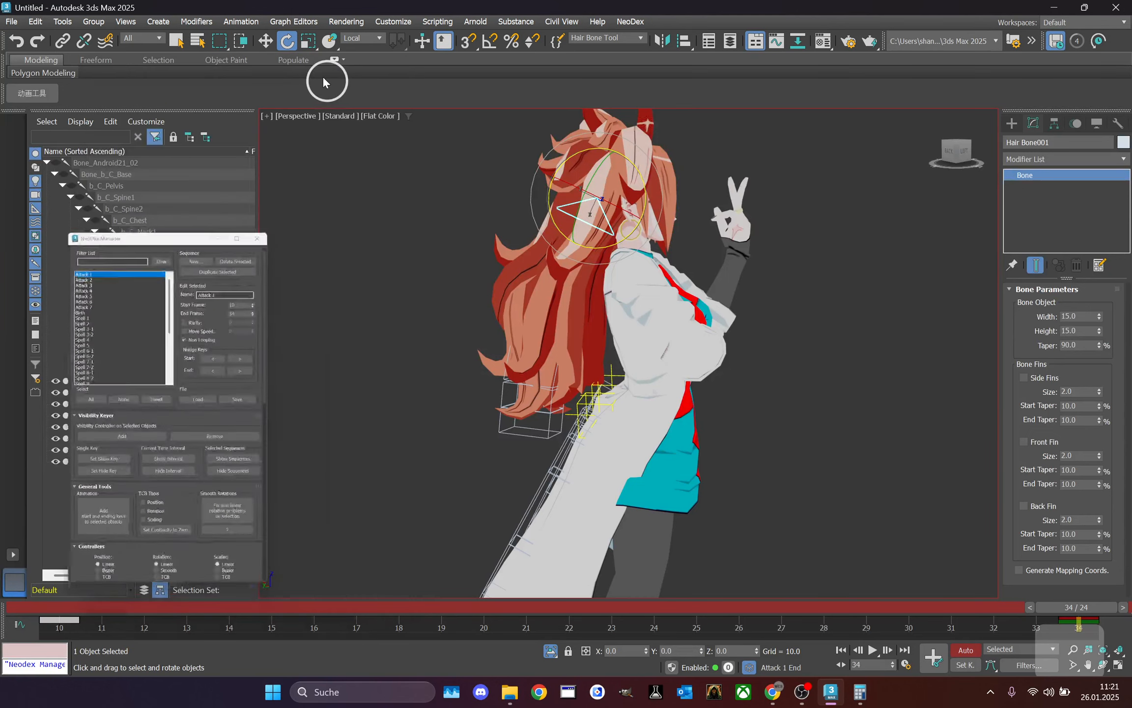
left_click(39, 93)
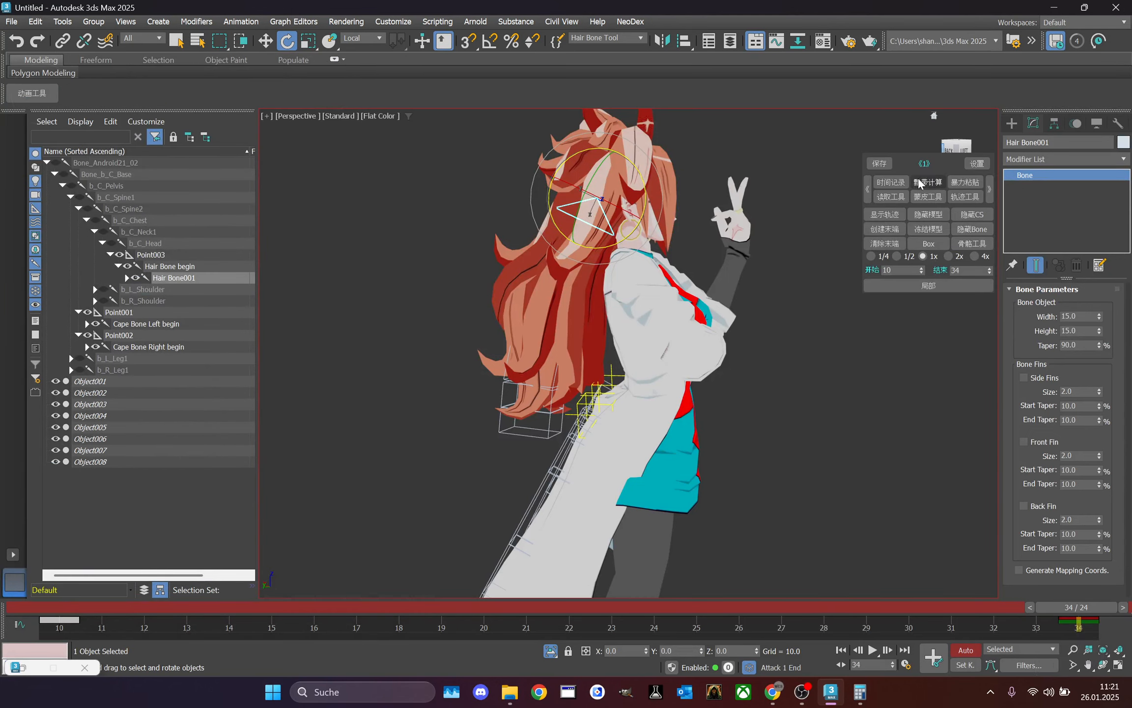
left_click(919, 180)
left_click(889, 151)
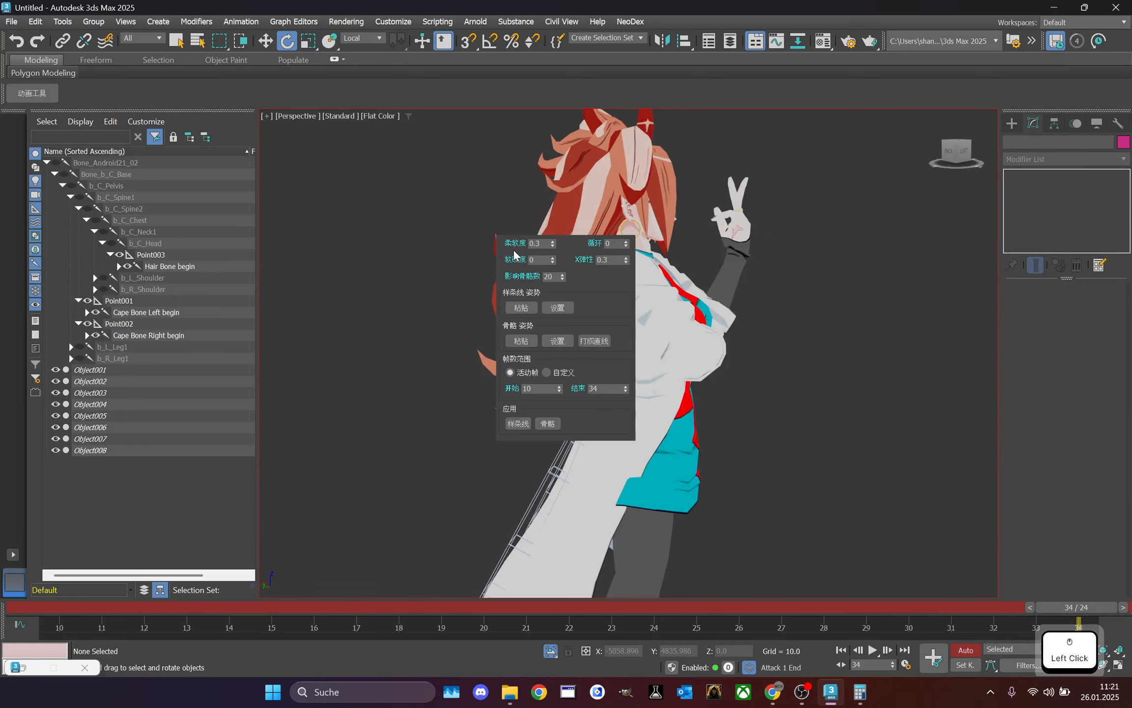
left_click_drag(516, 253, 421, 187)
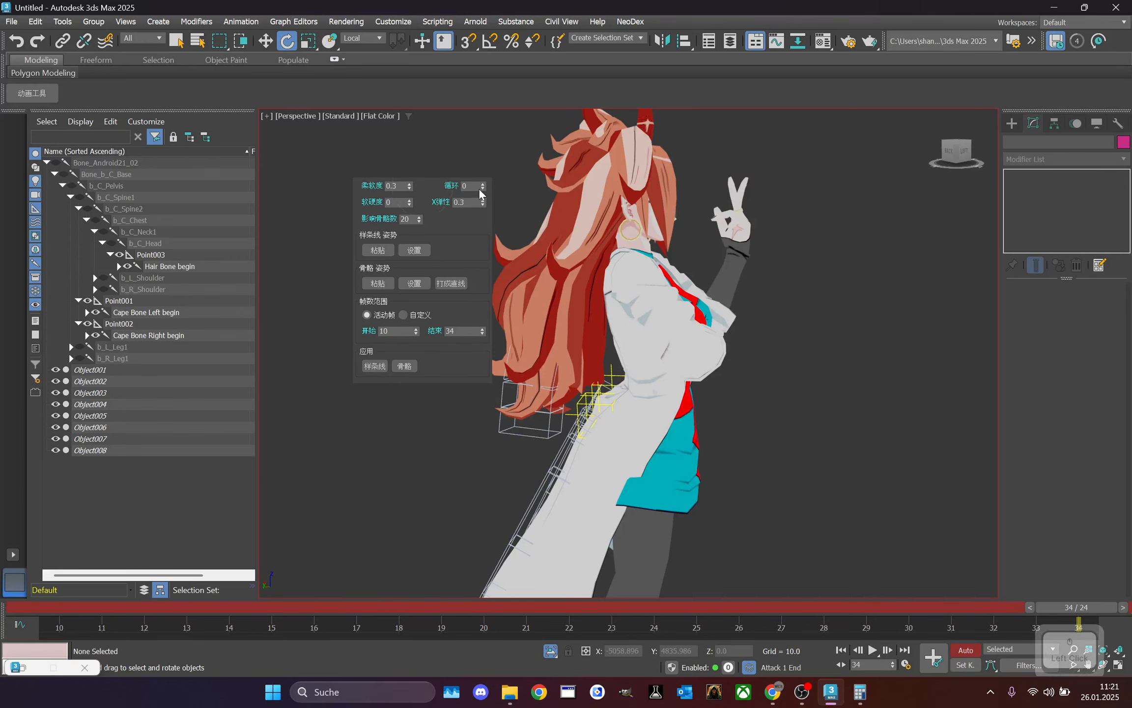
- Try a softness (柔软度) of 0.51 in the ribbon calculation settings
left_click(410, 187)
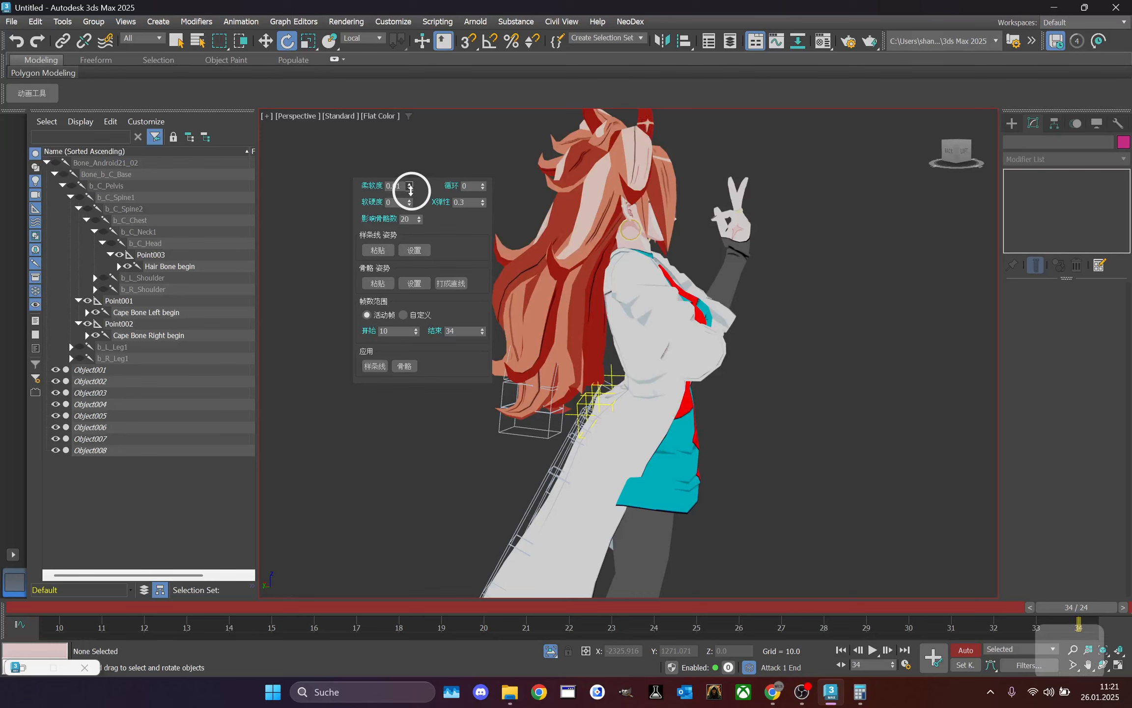
left_click_drag(412, 195, 412, 192)
left_click(407, 183)
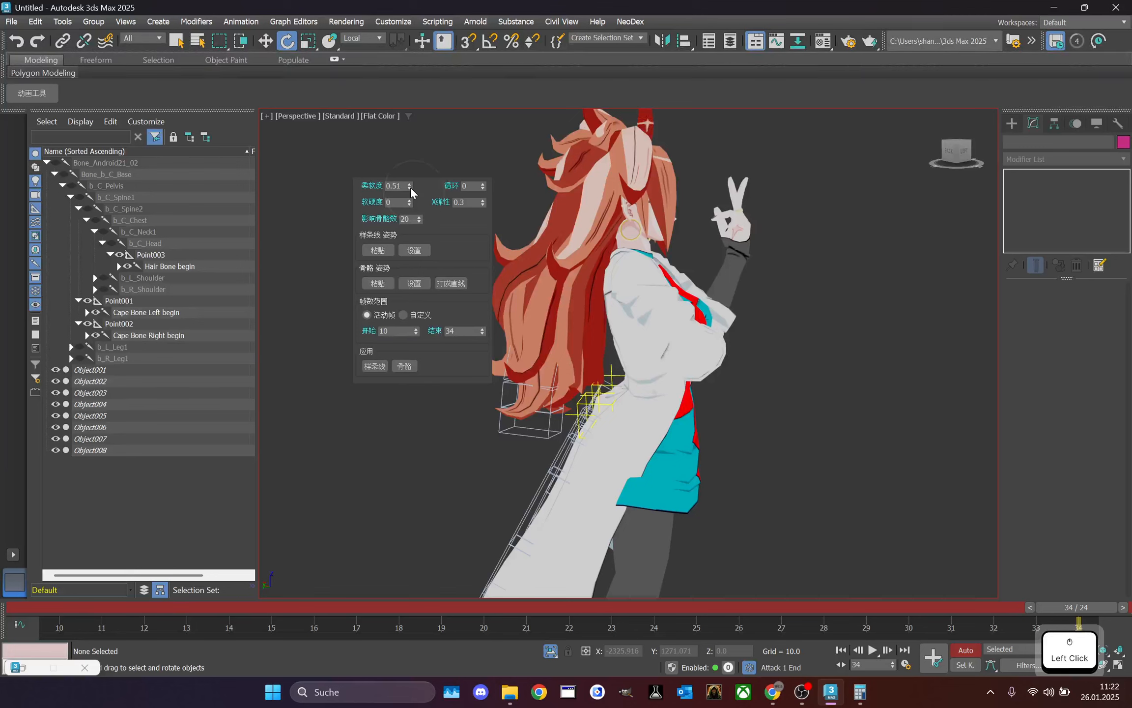
left_click(422, 185)
- Reopen the 飘带计算 settings from the 动画工具 script and place them clear of the character
left_click(34, 92)
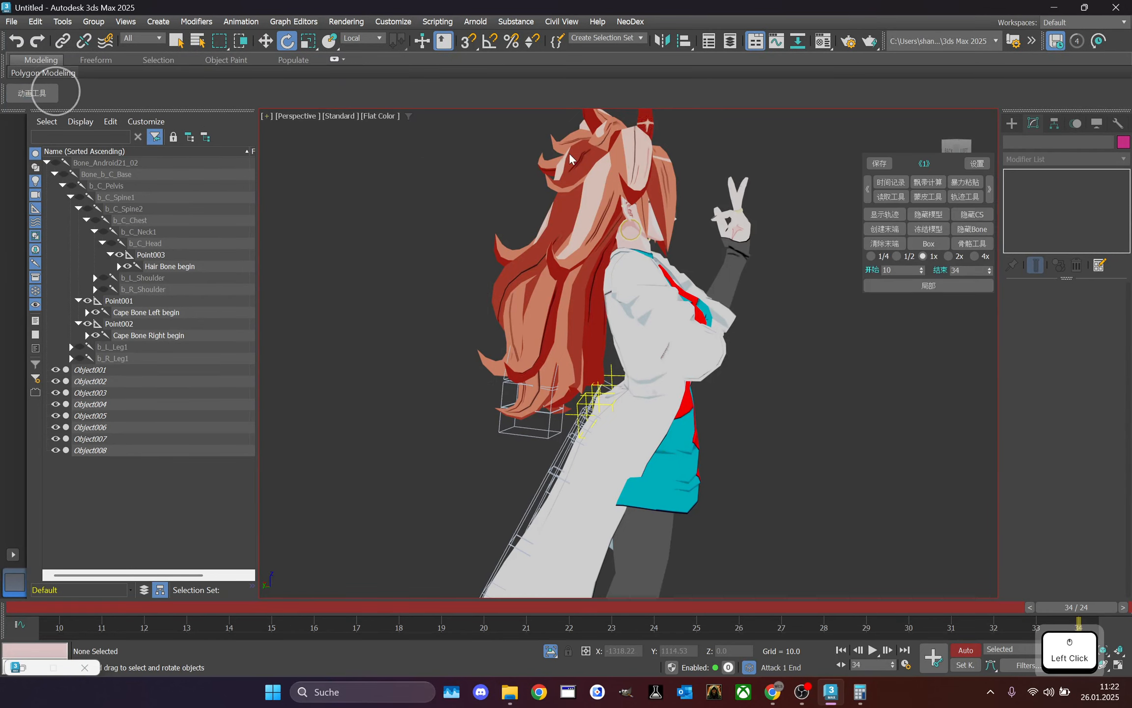
left_click(926, 182)
left_click(922, 166)
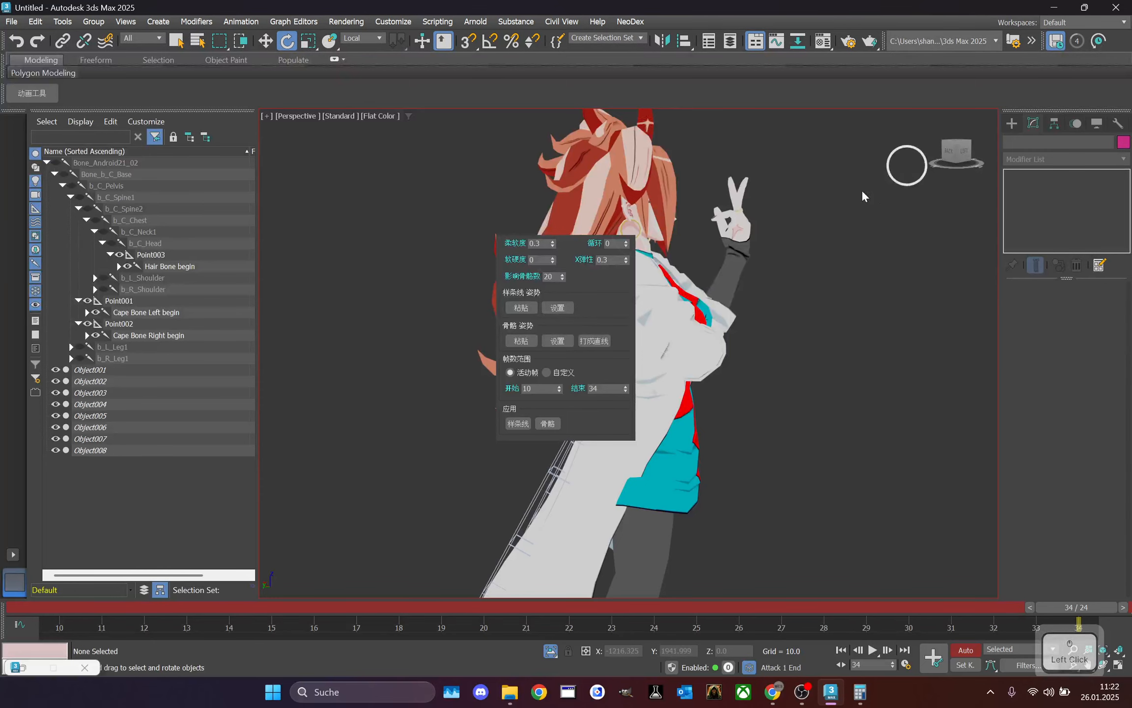
left_click_drag(570, 236, 424, 185)
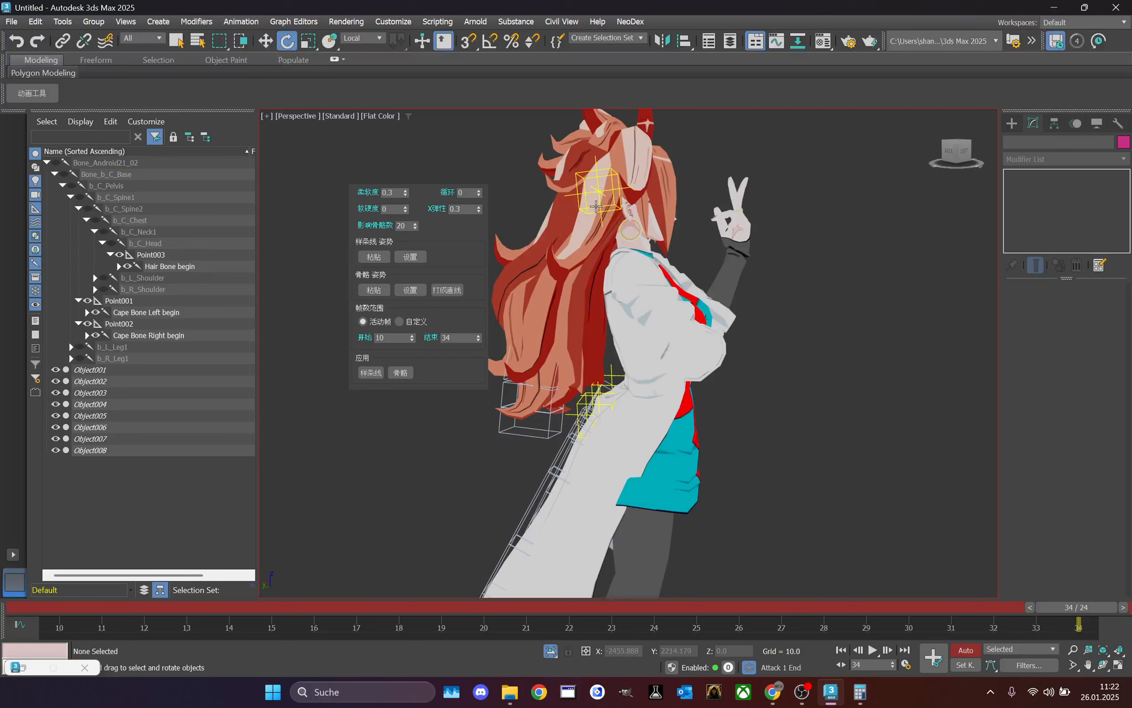
- Select the Hair Bone Tool selection set and set the ribbon calculation's softness (柔软度) to 0.55
left_click(636, 38)
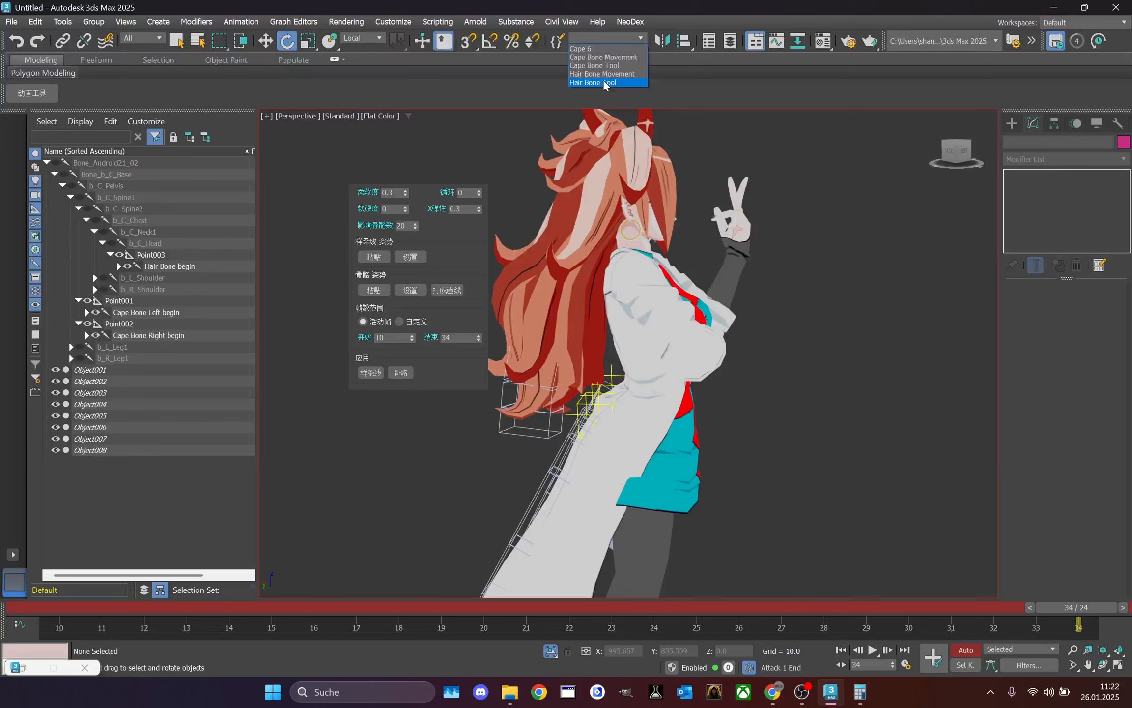
left_click(605, 82)
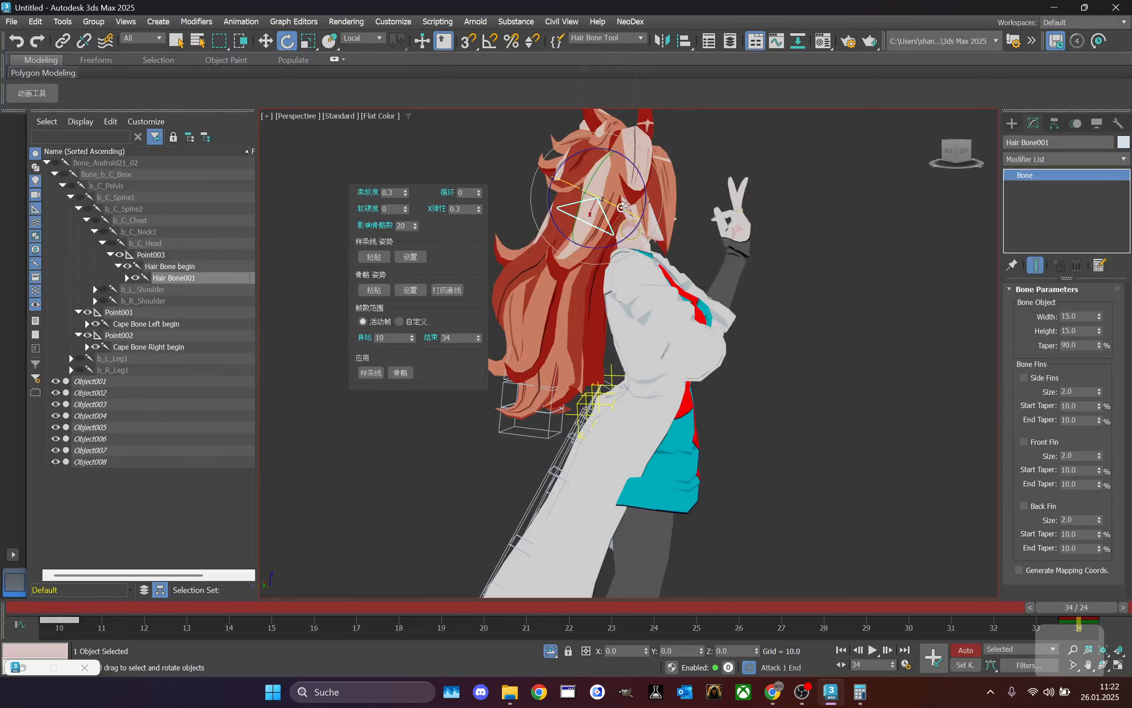
left_click(405, 190)
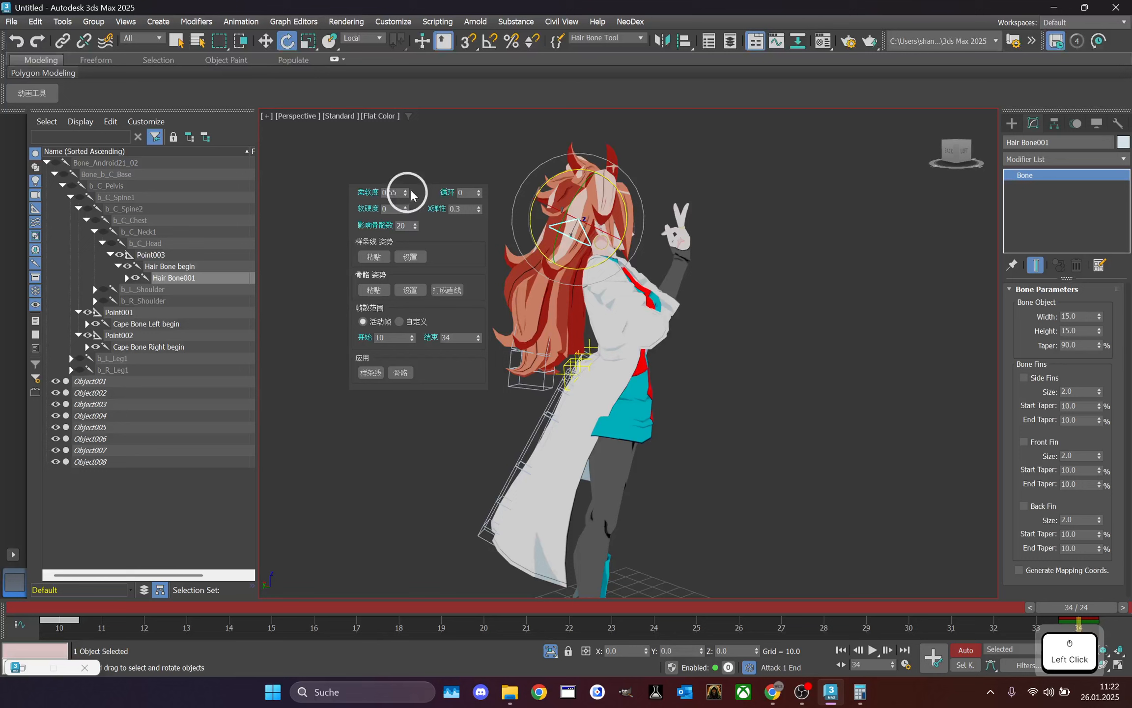
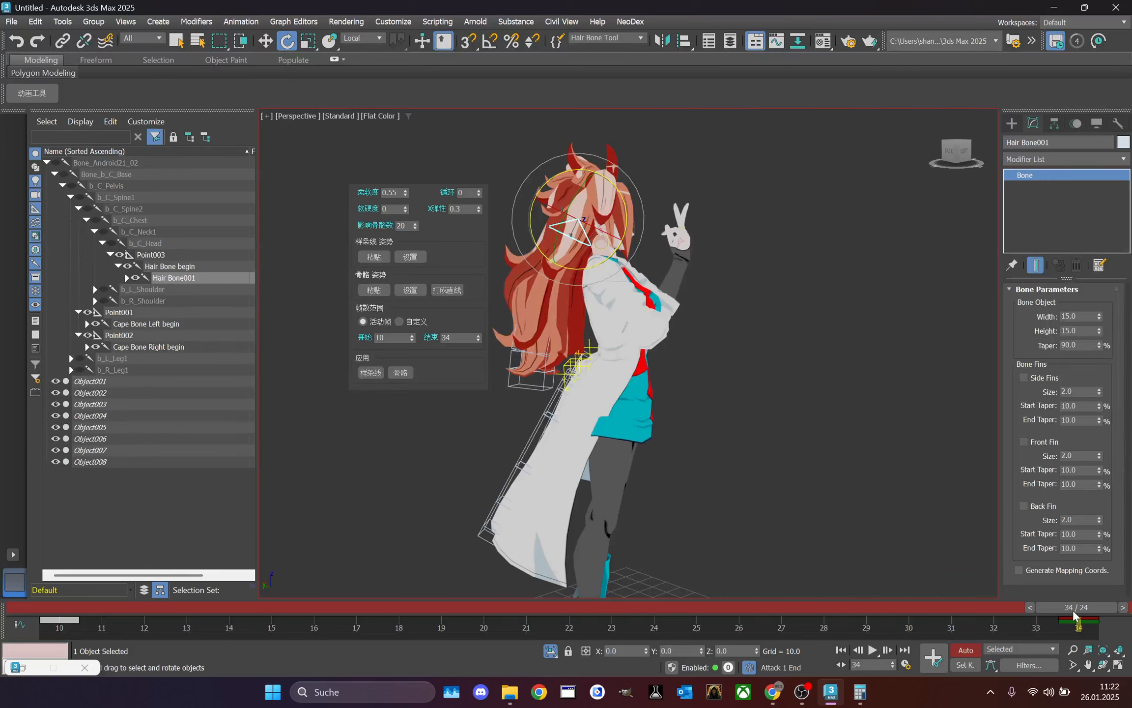
- Check the hair pose at frame 17, return to frame 10 and apply the ribbon calculation to the bones (骨骼)
left_click_drag(1074, 616, 357, 609)
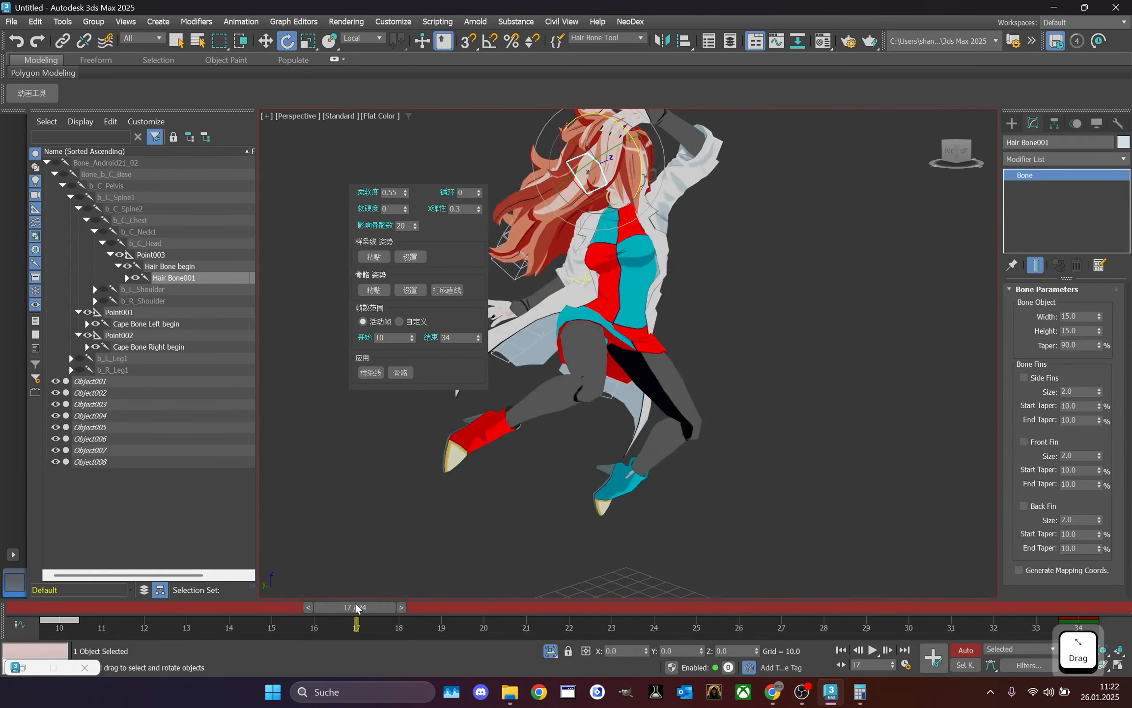
scroll(625, 550, "down", 3)
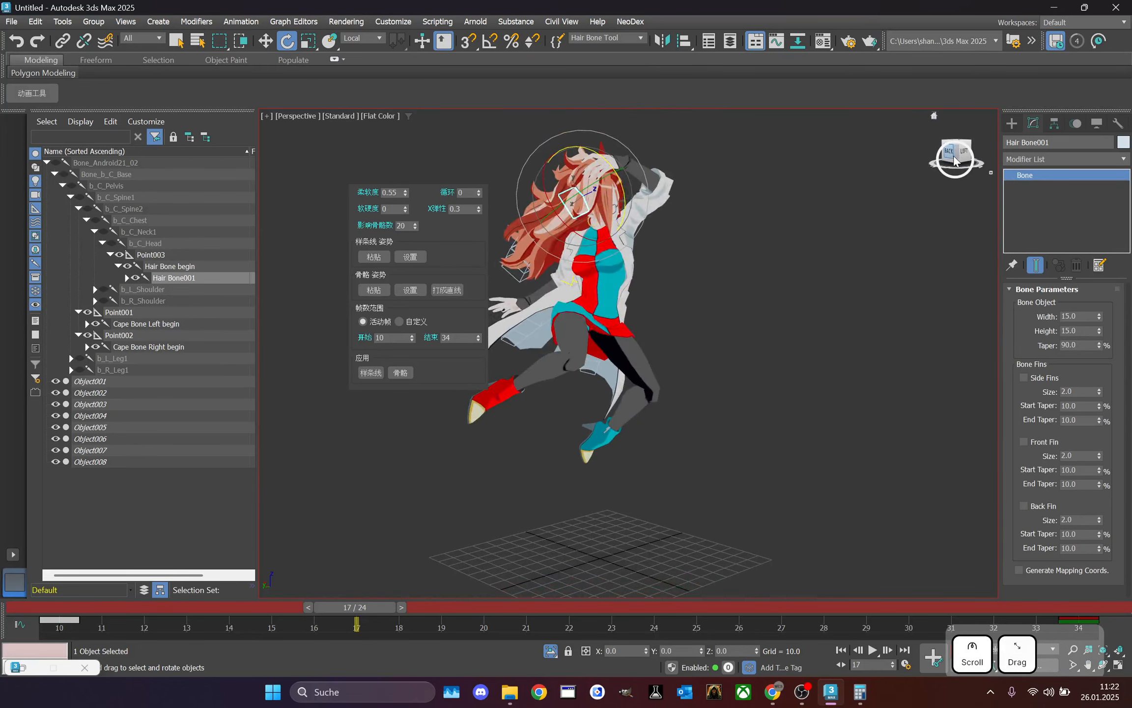
left_click_drag(955, 160, 958, 162)
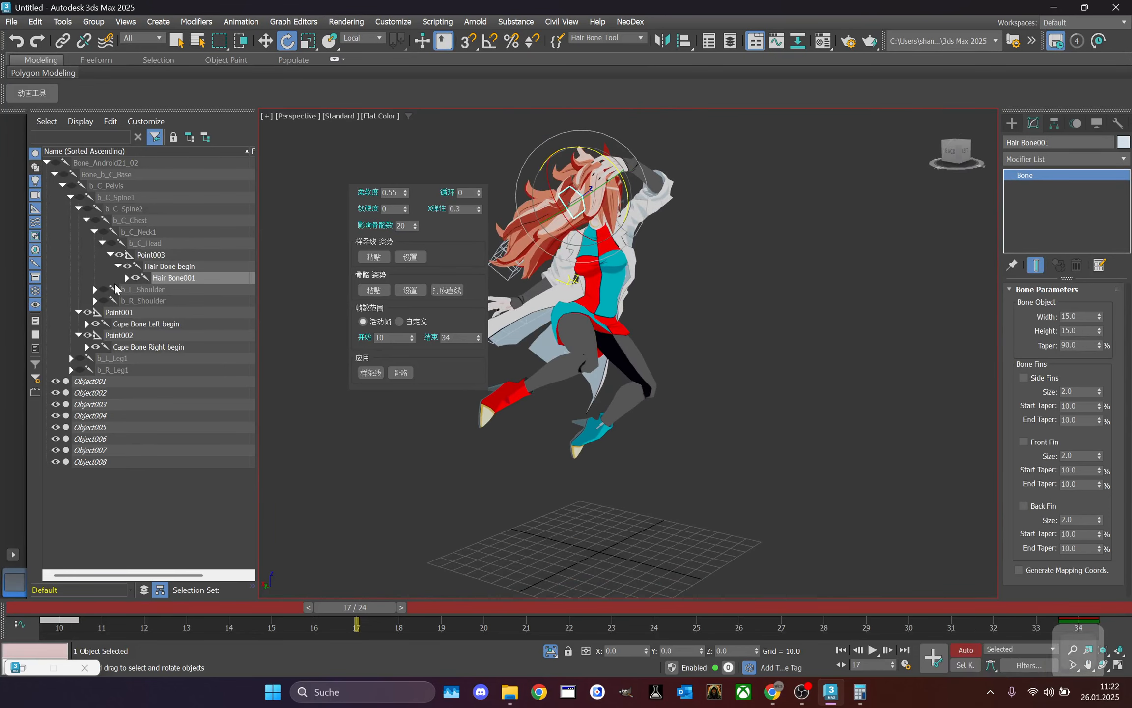
left_click_drag(149, 274, 175, 285)
scroll(668, 362, "down", 1)
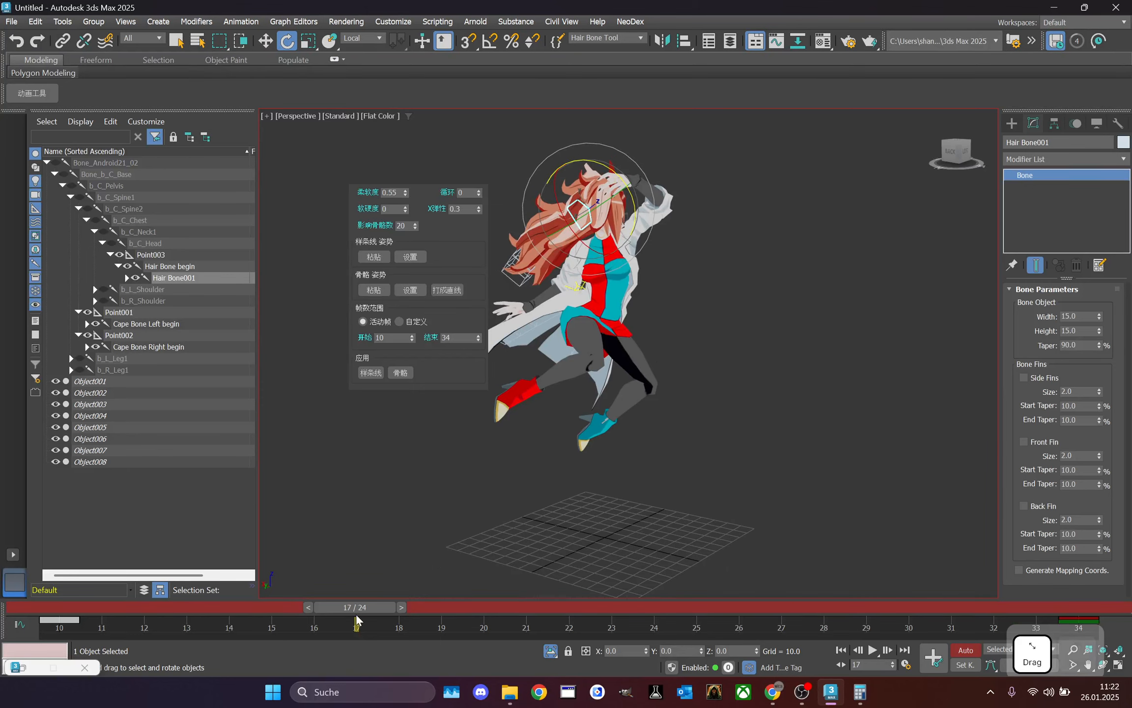
left_click_drag(356, 615, 59, 613)
left_click(412, 371)
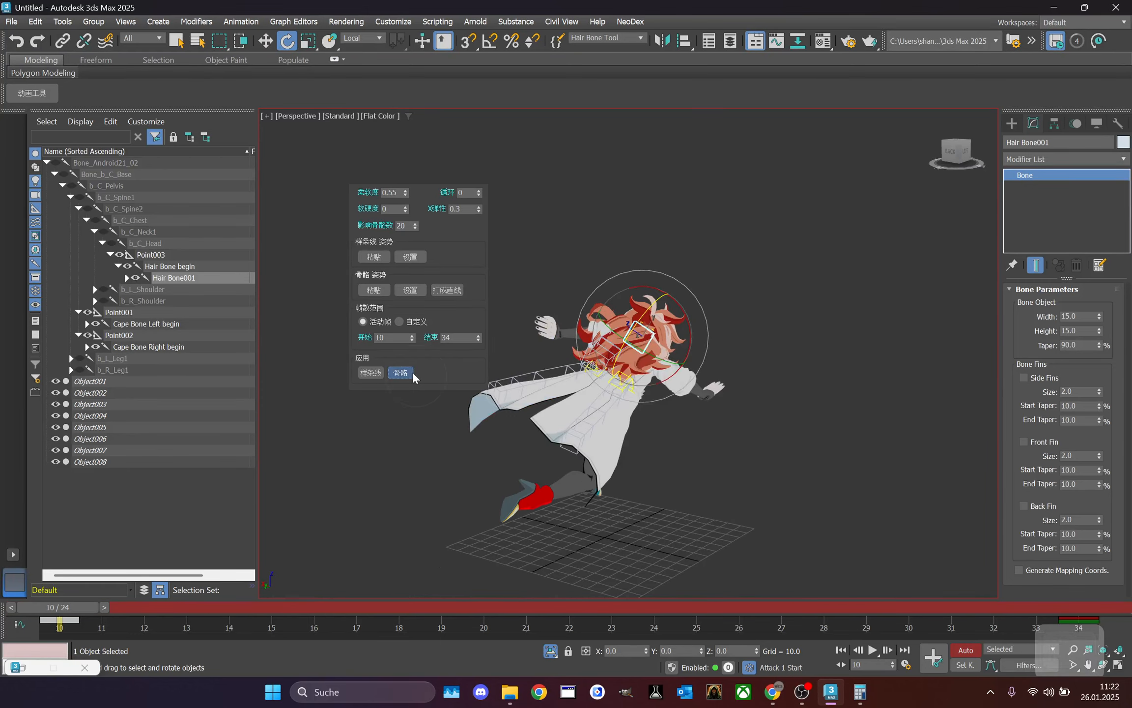
- Review the calculated hair motion, ending at frame 10 with nothing selected and a close side view of the hair
left_click_drag(344, 609, 69, 457)
key("e")
scroll(817, 433, "up", 2)
scroll(816, 429, "up", 2)
left_click(739, 325)
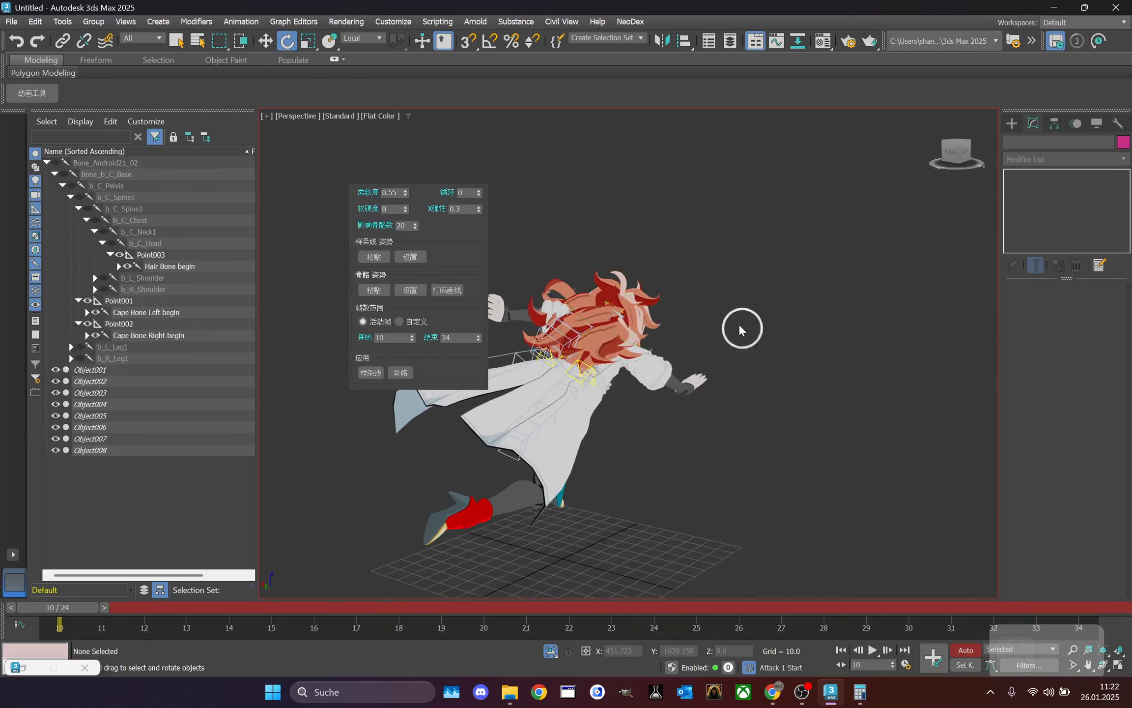
scroll(739, 324, "up", 2)
left_click_drag(959, 153, 942, 152)
scroll(642, 330, "up", 3)
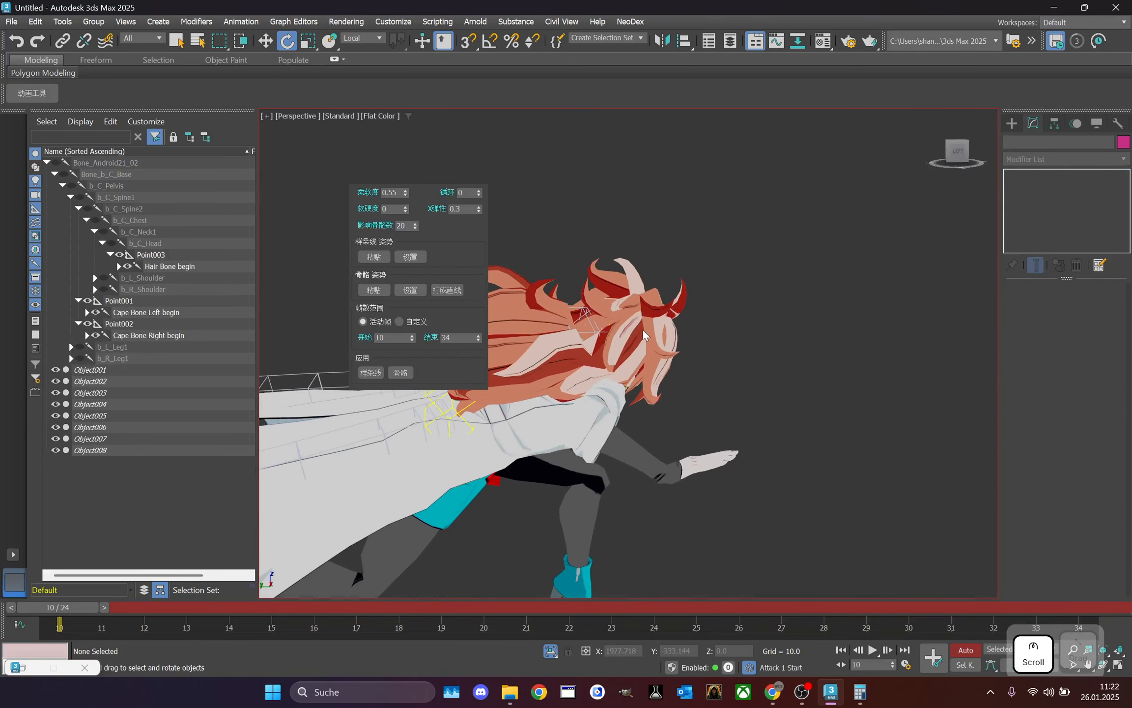
- Select Hair Bone002, Hair Bone001 and finally Hair Bone begin to compare their animation keys
left_click(599, 332)
left_click(766, 309)
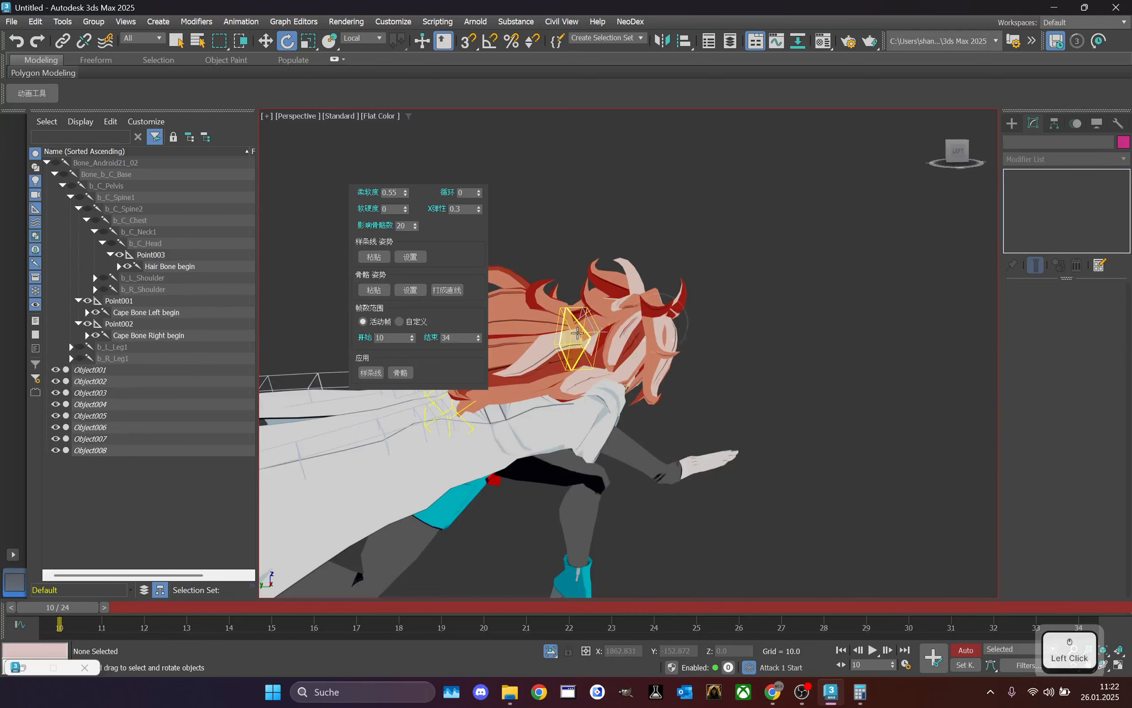
left_click(601, 333)
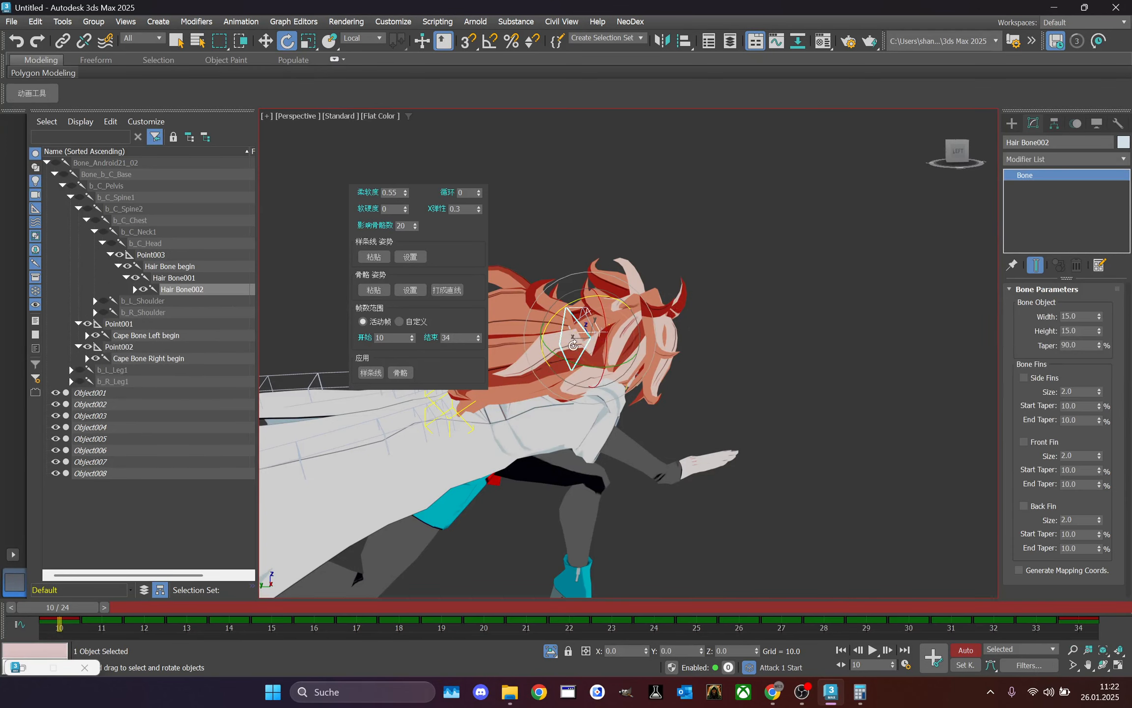
left_click(197, 279)
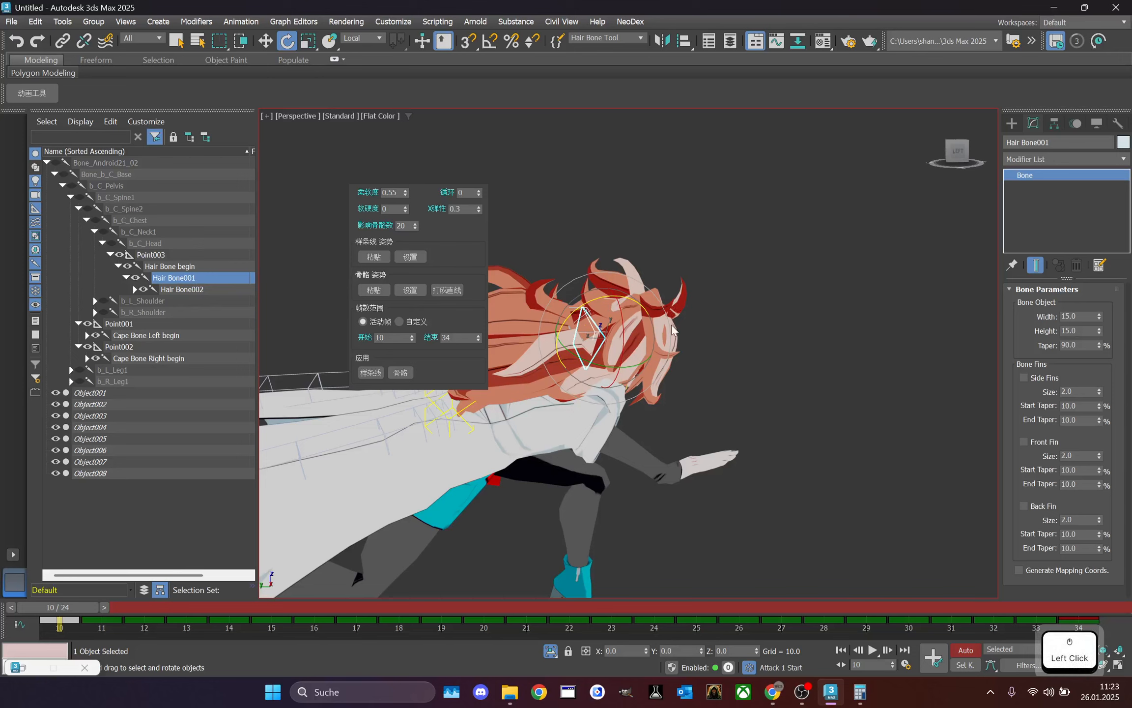
left_click(202, 266)
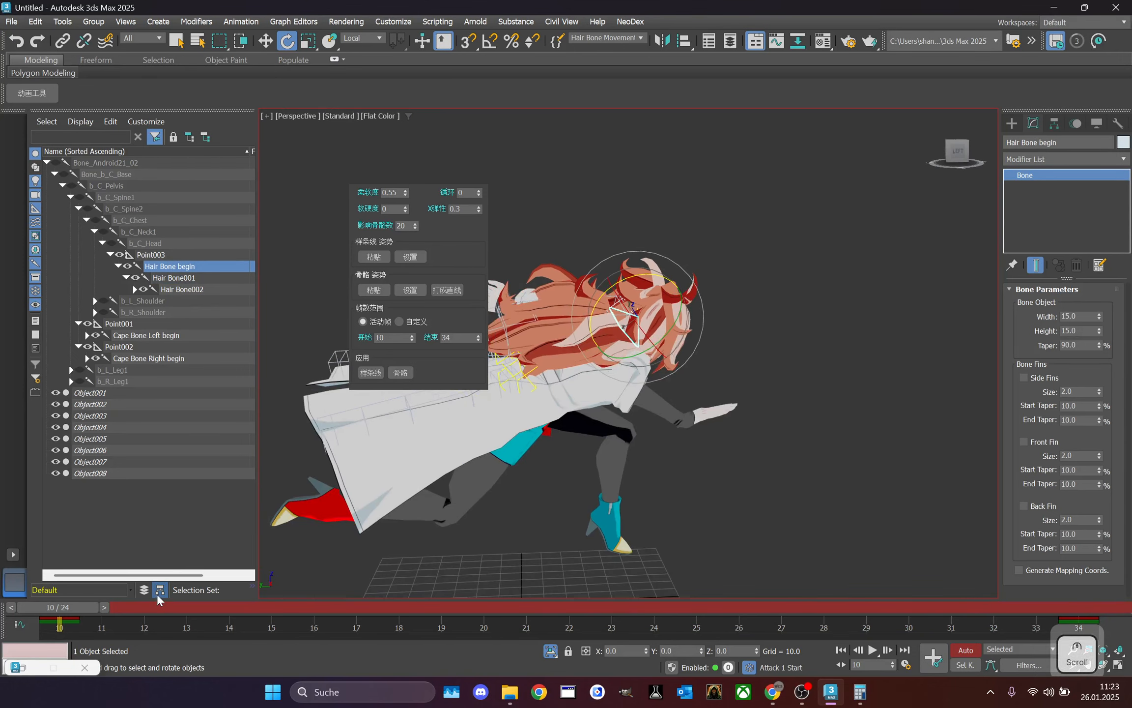
- At frame 12, rotate Hair Bone begin around two axes so the hair swings out behind the character's back
left_click_drag(79, 607, 177, 607)
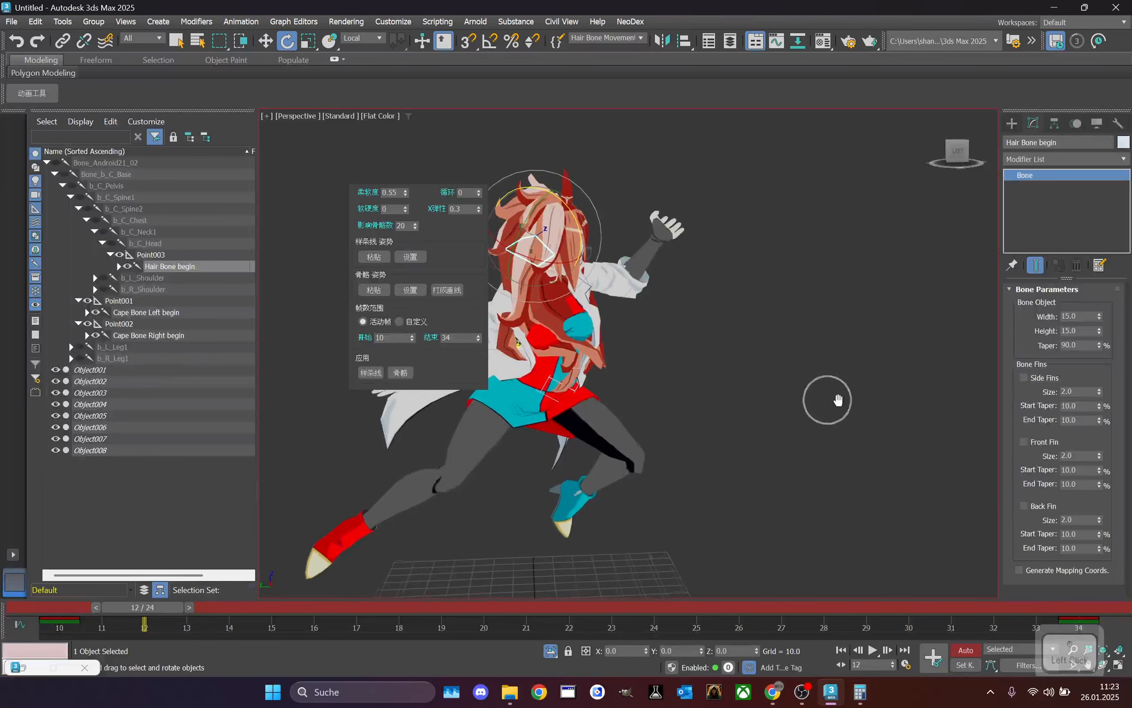
left_click_drag(939, 159, 972, 164)
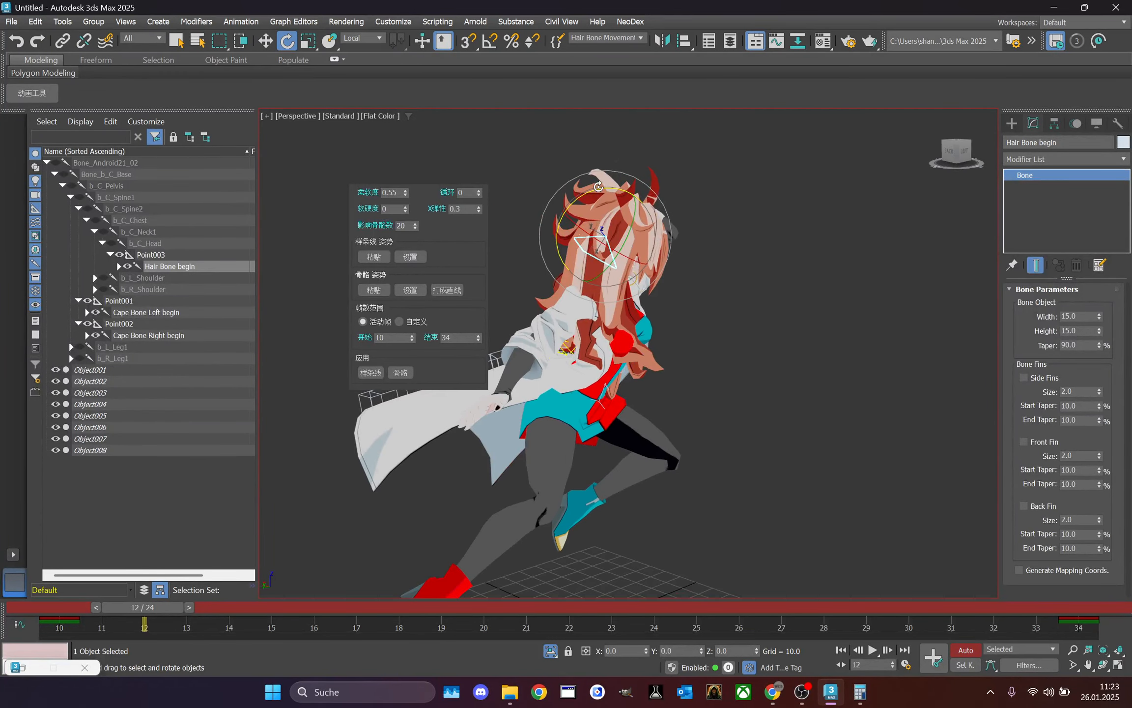
left_click_drag(587, 189, 633, 189)
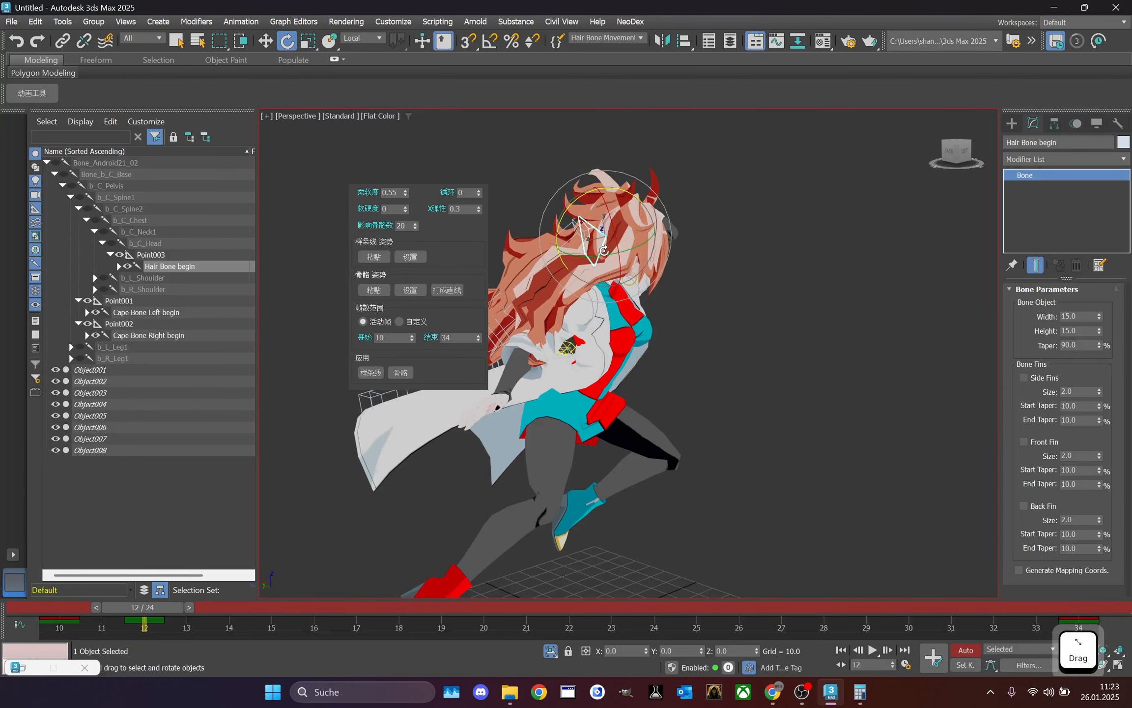
left_click_drag(604, 251, 553, 273)
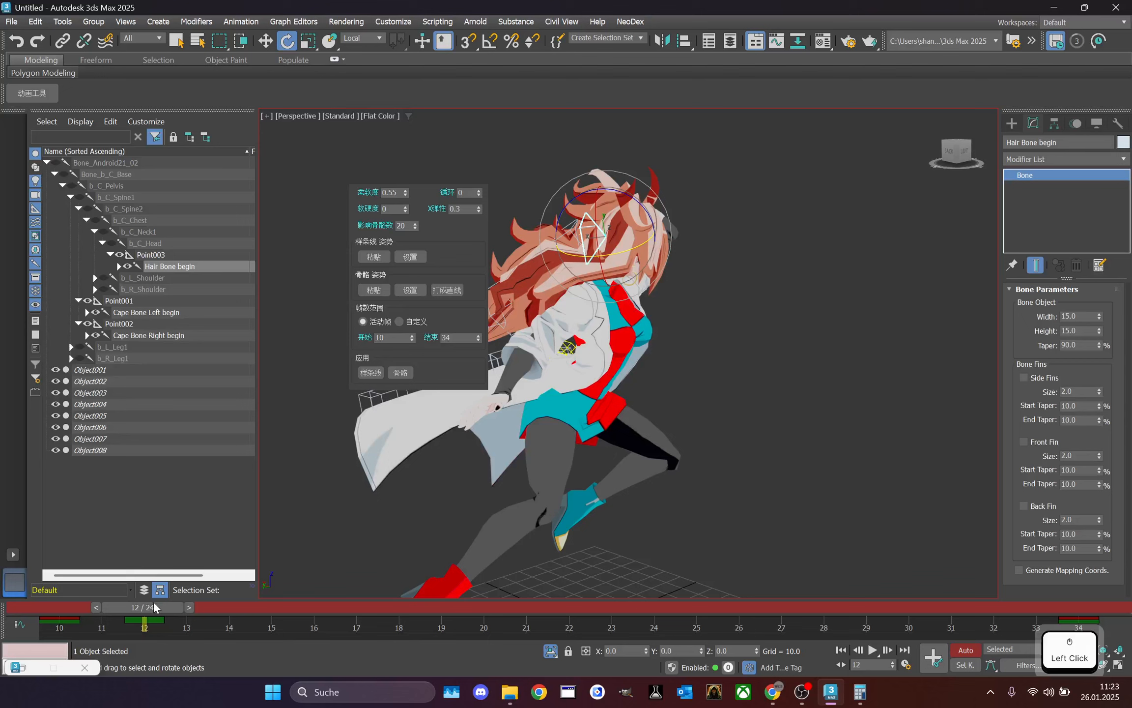
- Rotate Hair Bone begin at frames 28 and 31 to lift the hair away from the character's back
left_click_drag(154, 607, 824, 575)
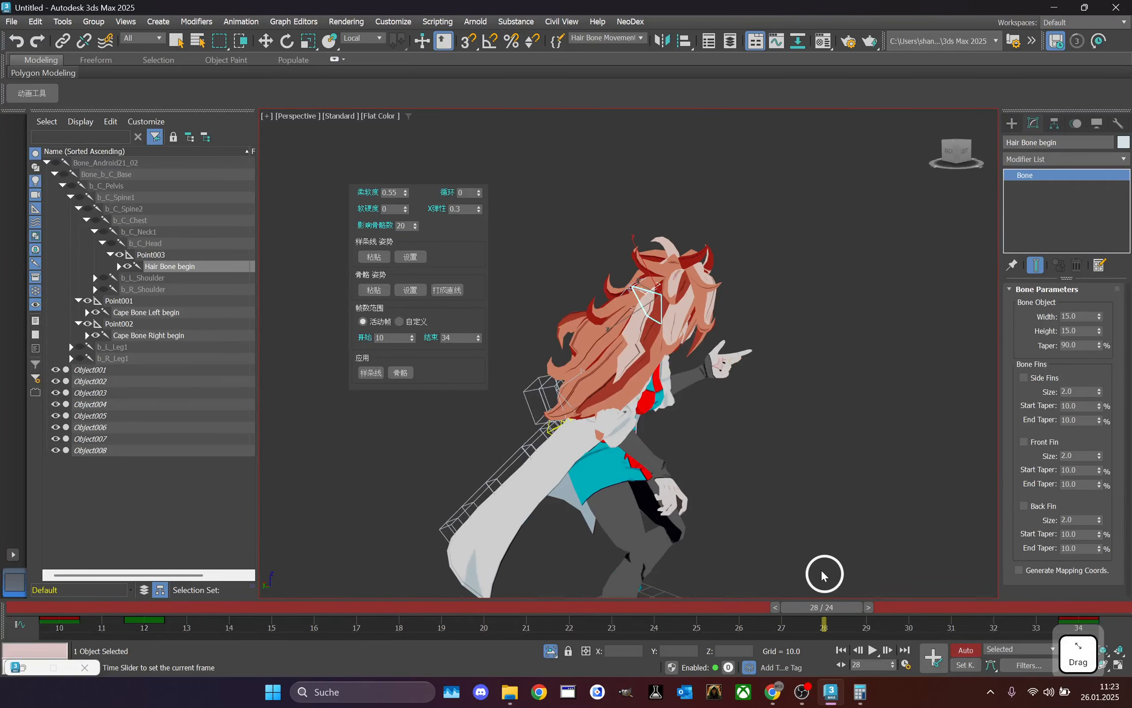
key("e")
left_click_drag(658, 245, 668, 246)
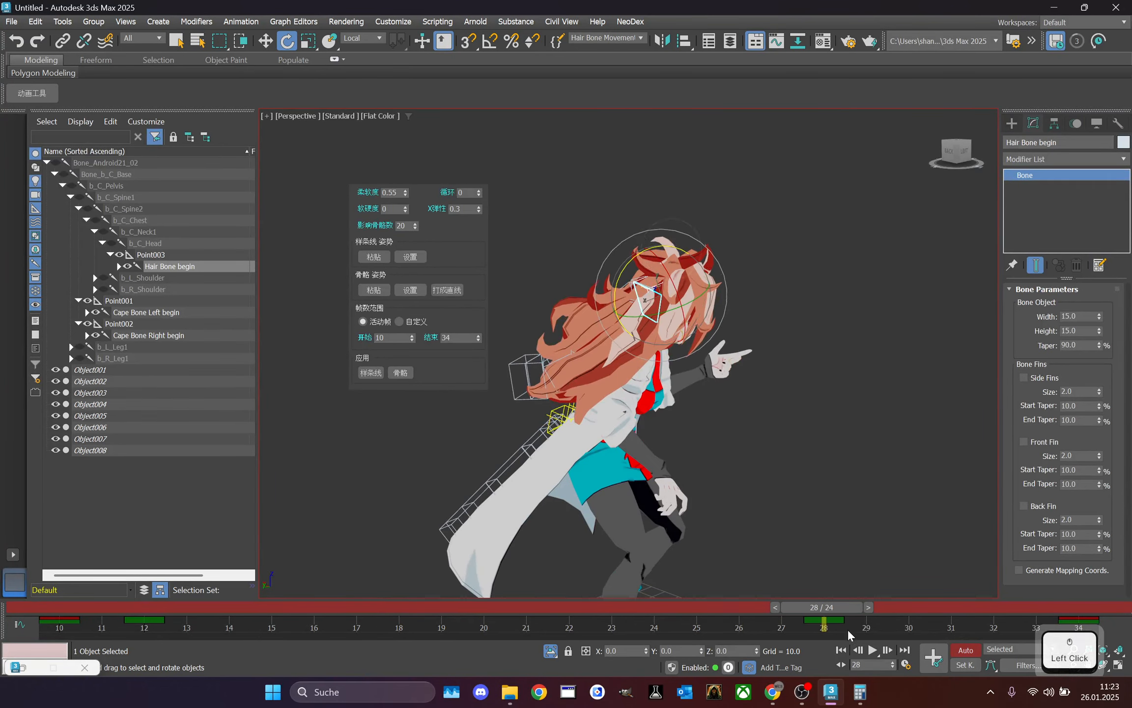
left_click_drag(847, 609, 957, 607)
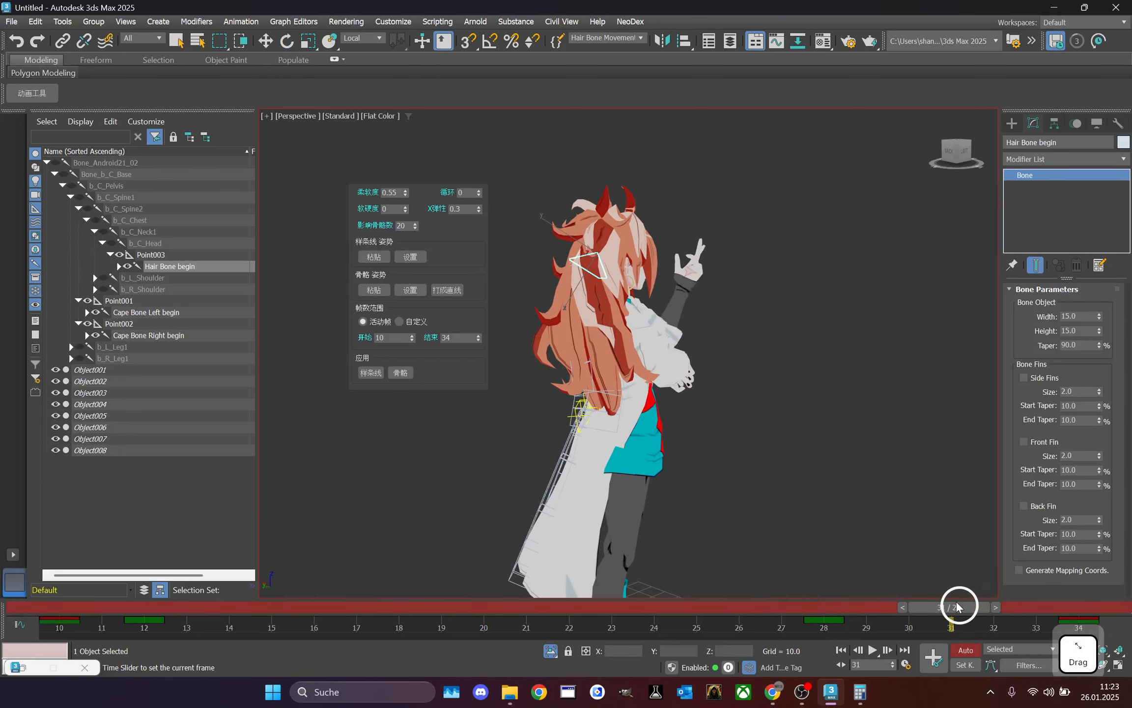
left_click_drag(571, 206, 586, 210)
- Play back the animation and check the hair motion on the whole character, turning to a front view
scroll(990, 405, "down", 1)
middle_click_drag(948, 442, 950, 394)
left_click(879, 648)
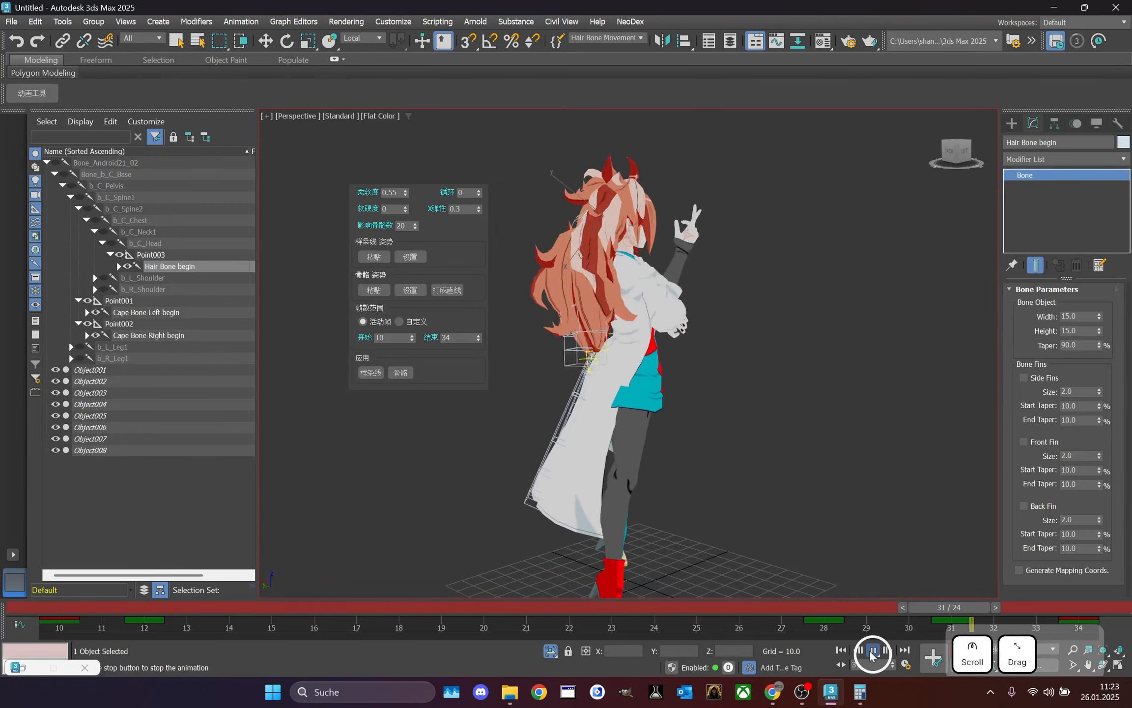
left_click_drag(933, 157, 781, 144)
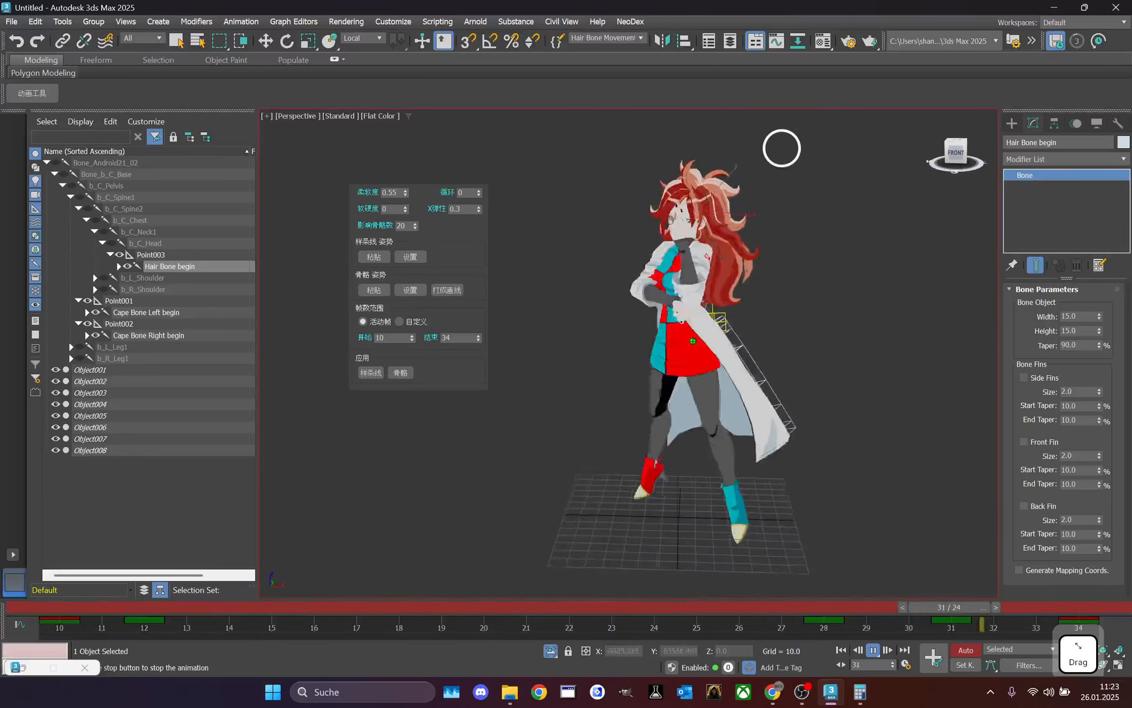
- Go to frame 25, clear the selection, activate the Select tool and examine the cape and its bones closely from behind
left_click(718, 613)
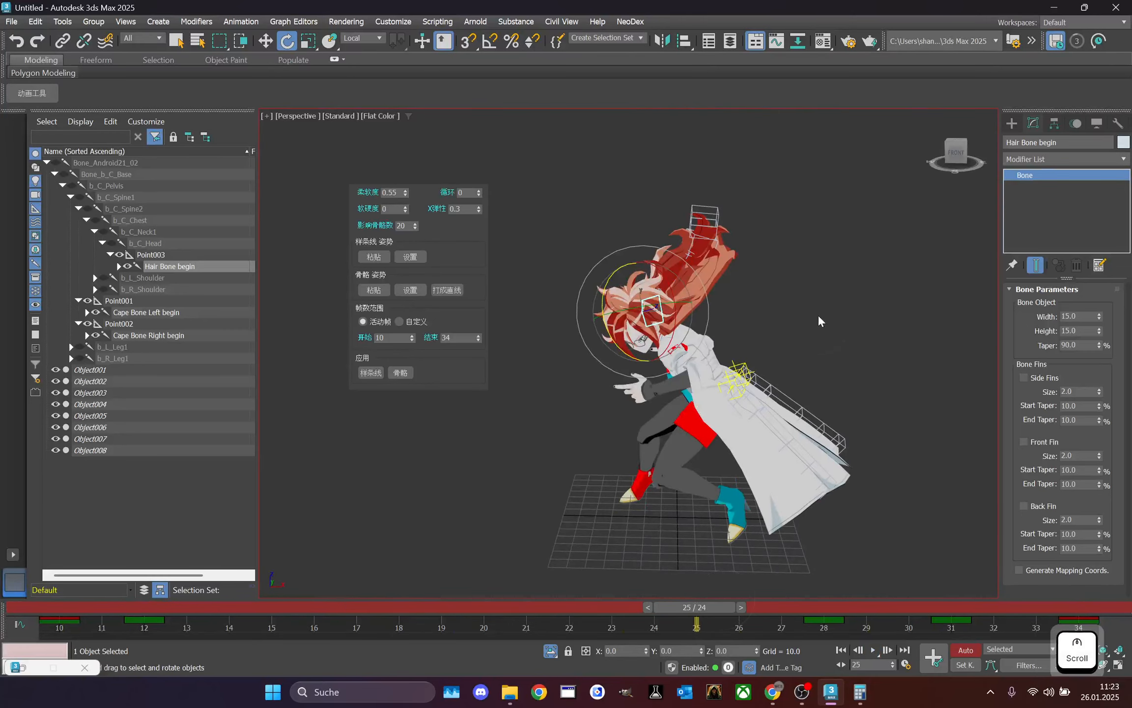
scroll(819, 320, "up", 2)
left_click_drag(956, 156, 856, 305)
middle_click_drag(857, 305, 754, 321)
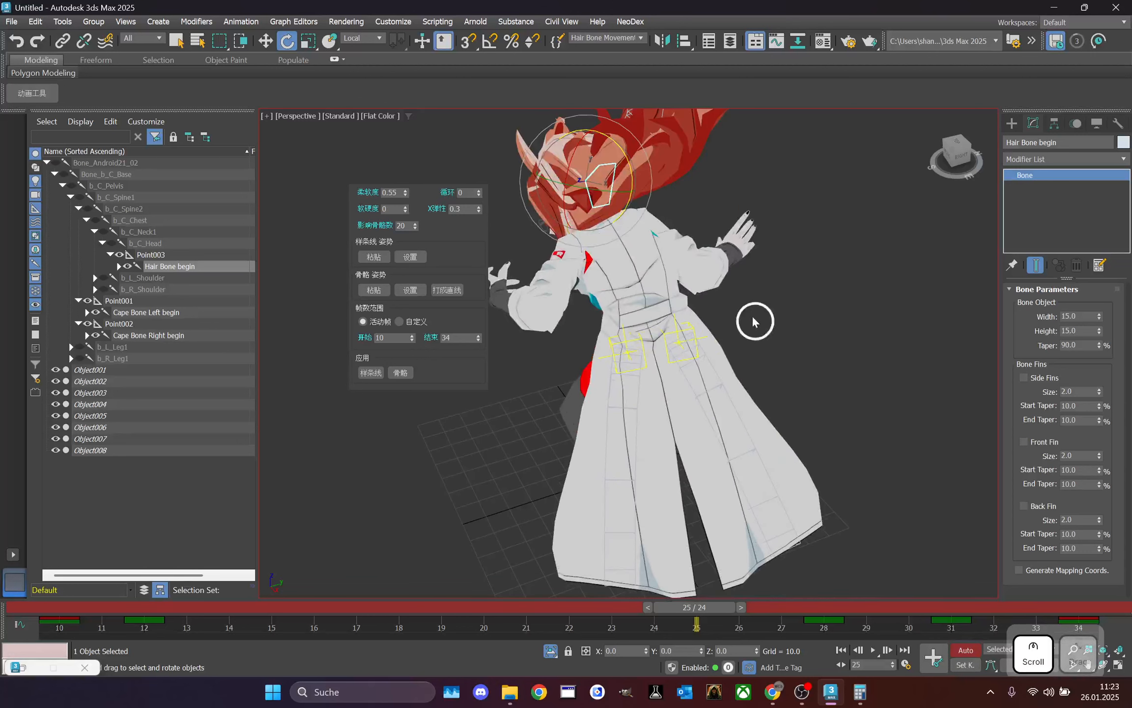
left_click(719, 373)
left_click(783, 330)
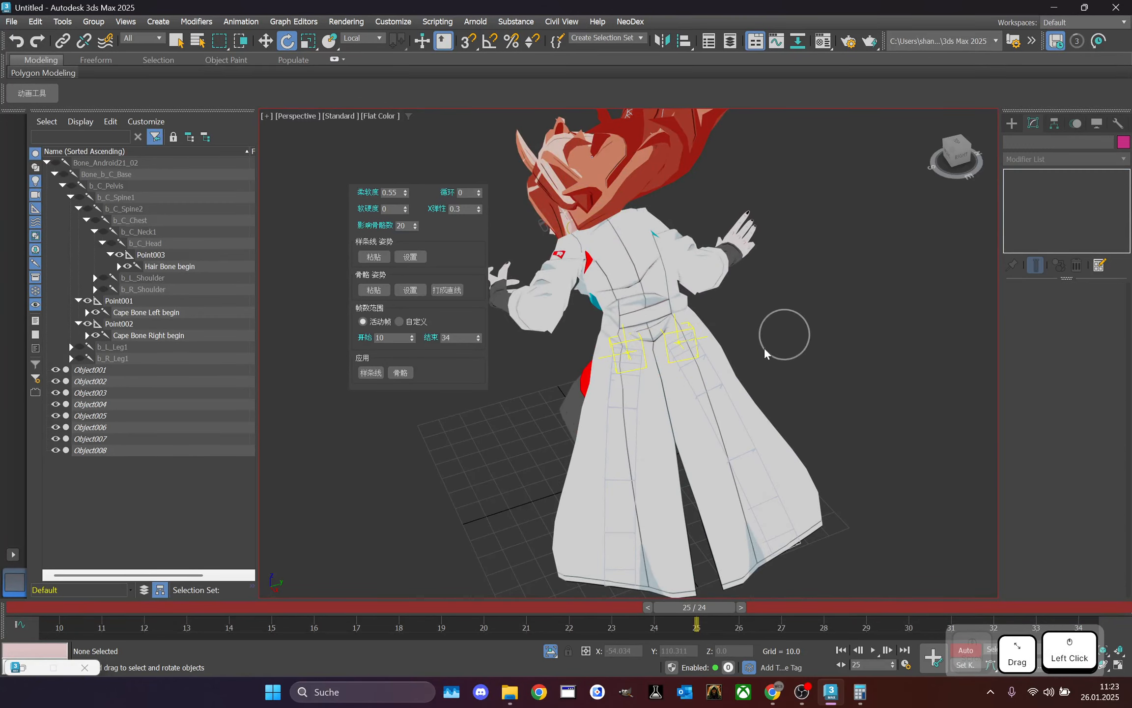
scroll(747, 353, "up", 1)
scroll(708, 363, "up", 2)
right_click(713, 366)
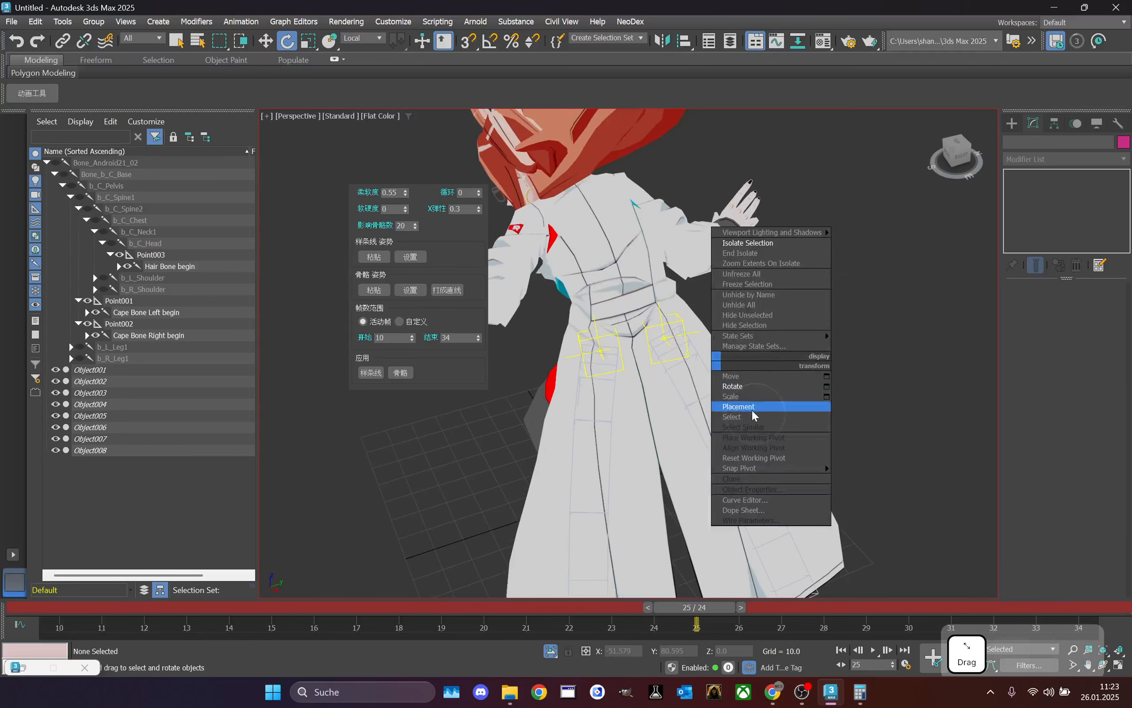
left_click(742, 410)
scroll(704, 366, "up", 1)
left_click(704, 365)
left_click(781, 312)
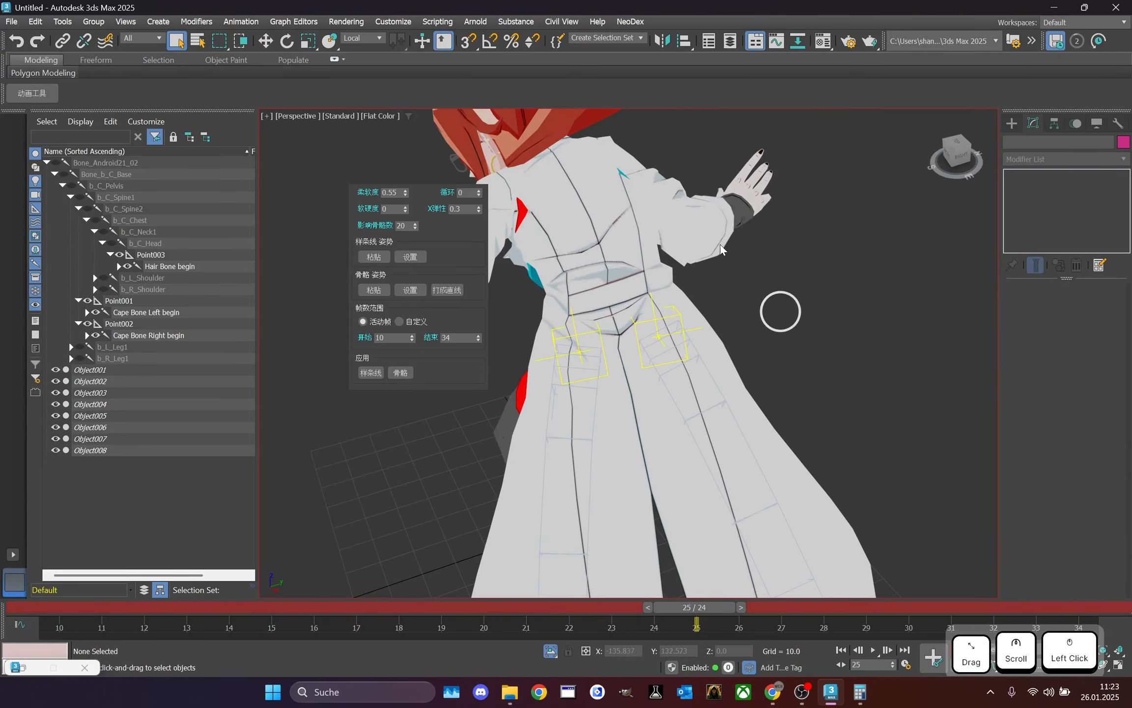
- Select the Cape 6 bone set and apply the 骨骼 (bone) simulation over the active frames 10 to 34
left_click(641, 38)
left_click(620, 57)
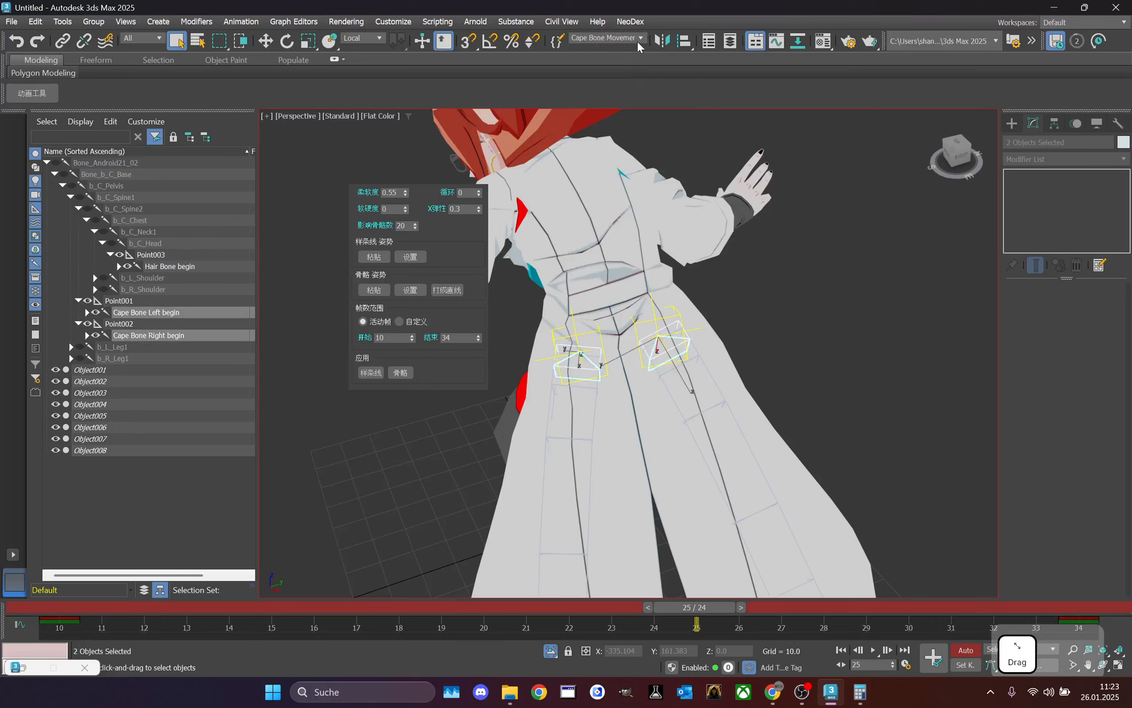
left_click(639, 38)
left_click(626, 47)
scroll(825, 219, "down", 4)
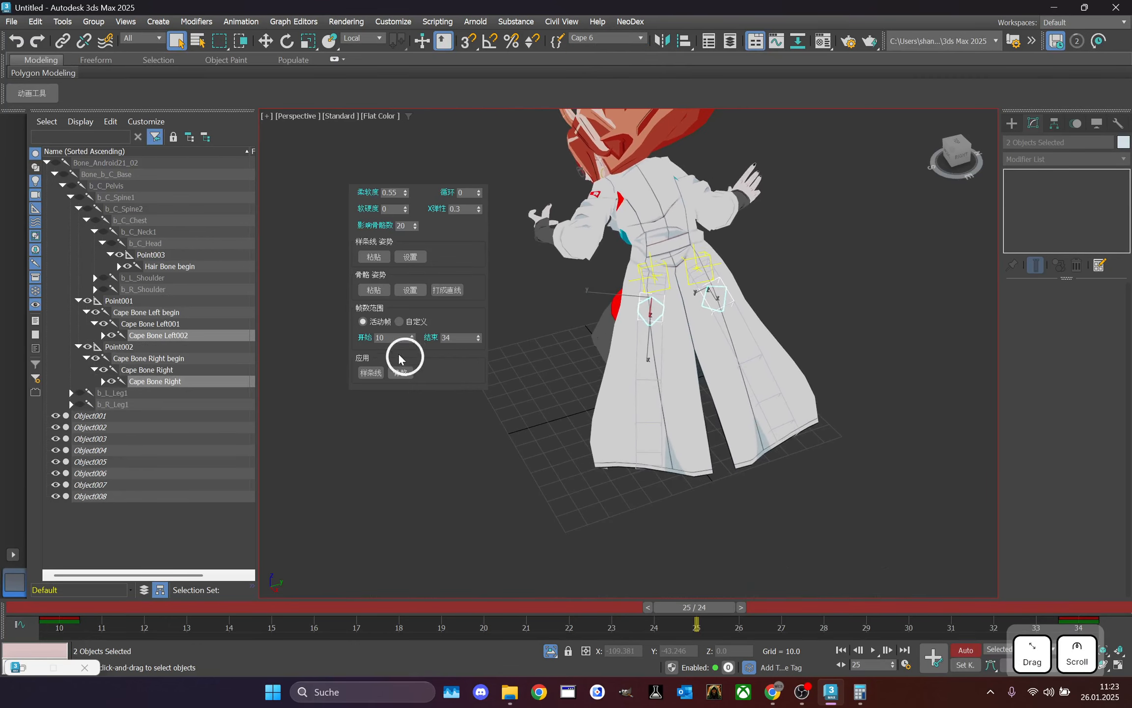
left_click(402, 373)
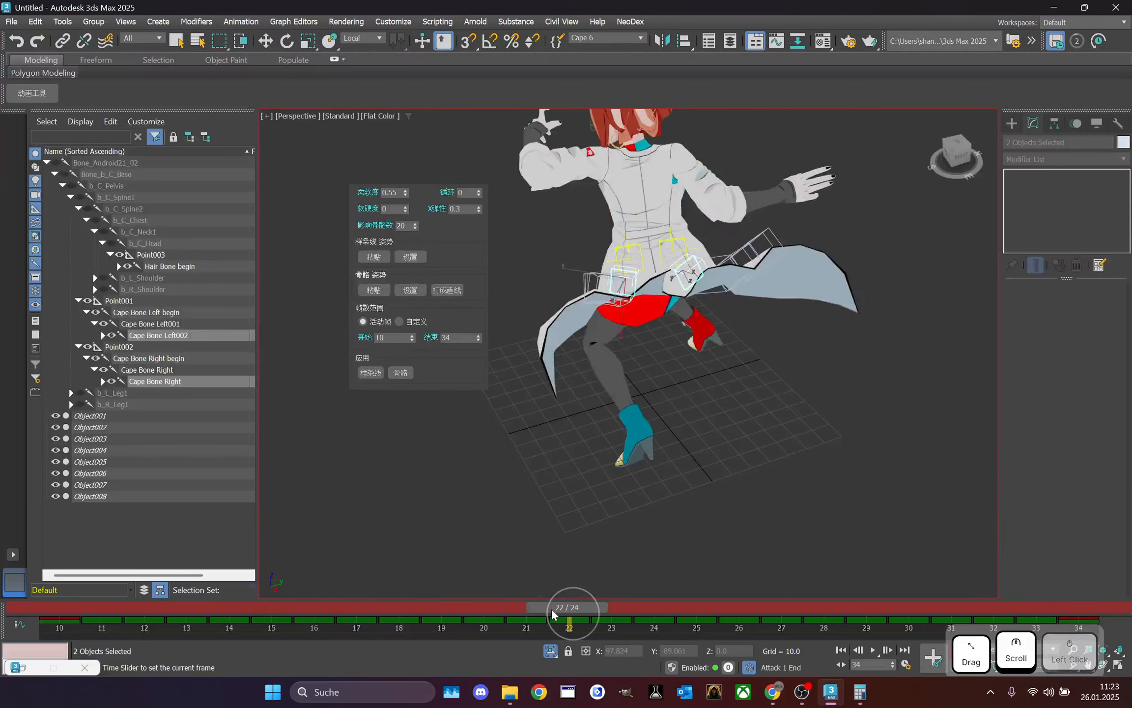
- Examine the cape motion of Attack 1 across frames 10 to 34 from several angles, scrubbing and playing it
left_click_drag(960, 151, 928, 155)
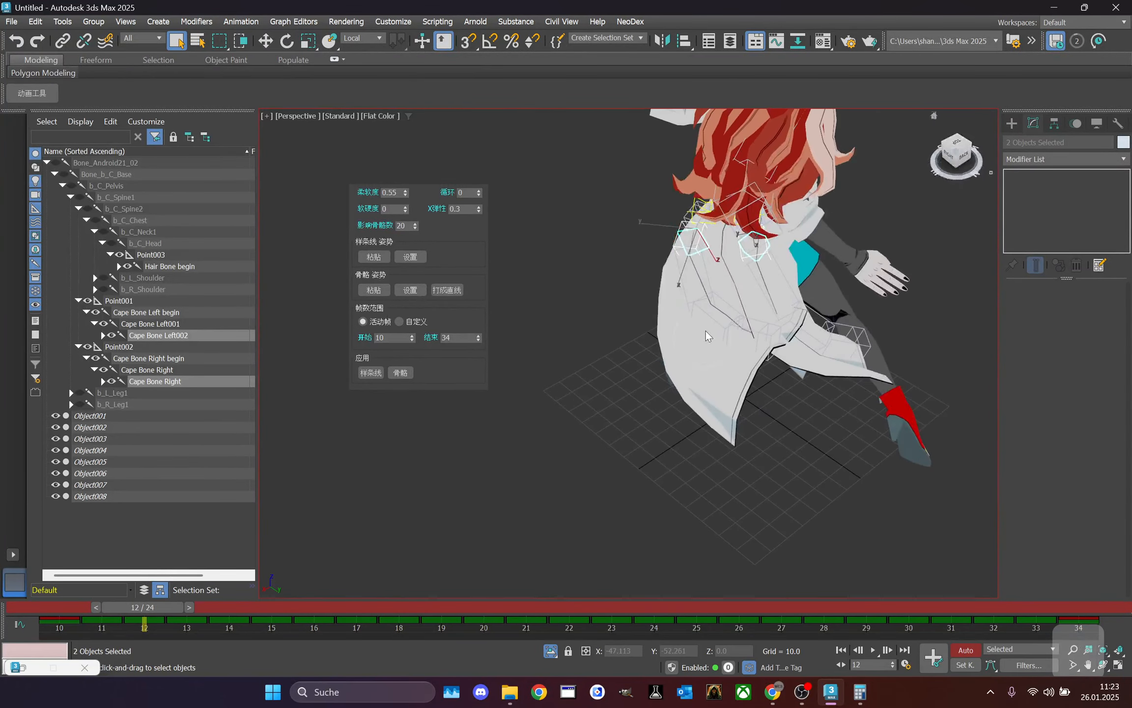
left_click_drag(170, 603, 231, 514)
mouse_move(960, 150)
left_mouse_down()
mouse_move(887, 144)
mouse_move(957, 151)
left_mouse_up()
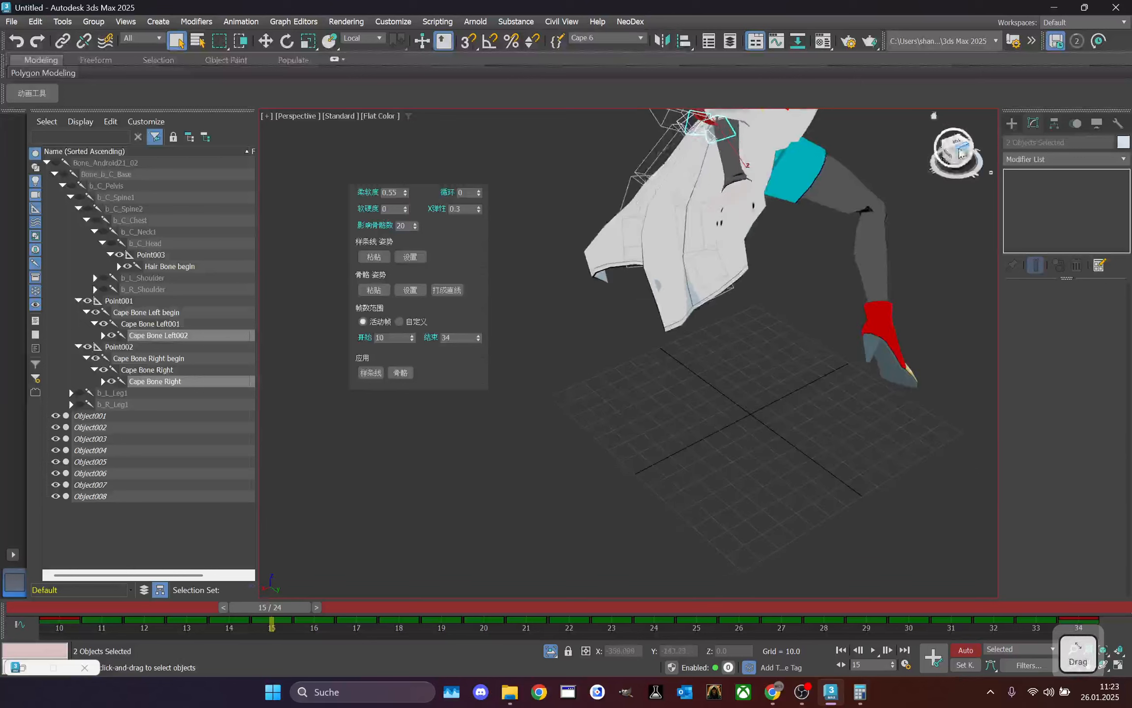
middle_click_drag(672, 333, 672, 422)
scroll(672, 422, "down", 1)
left_click_drag(272, 621, 1124, 541)
left_click_drag(957, 150, 407, 144)
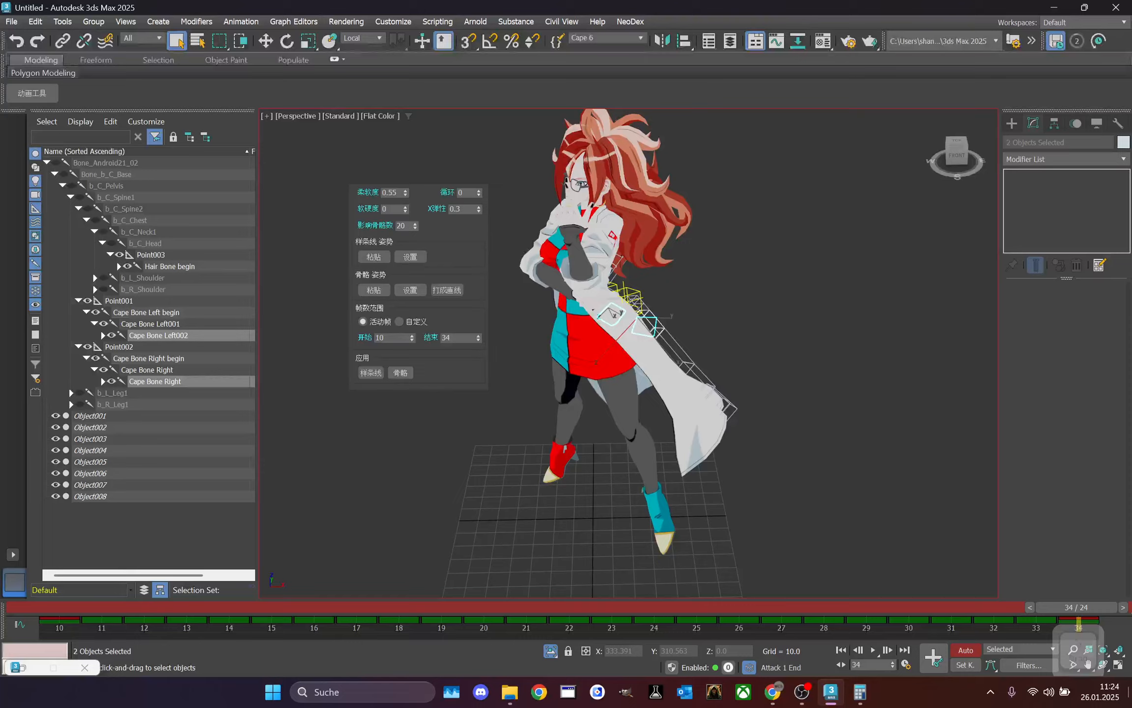
left_click(873, 649)
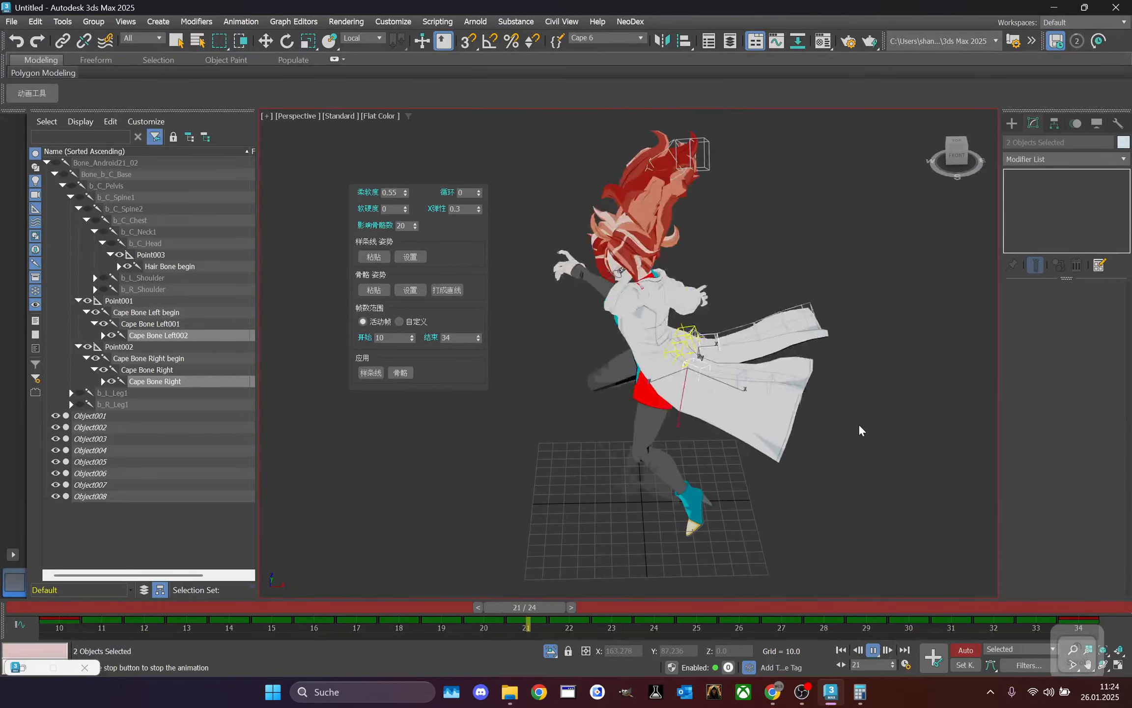
scroll(919, 392, "down", 1)
left_click_drag(957, 158, 275, 154)
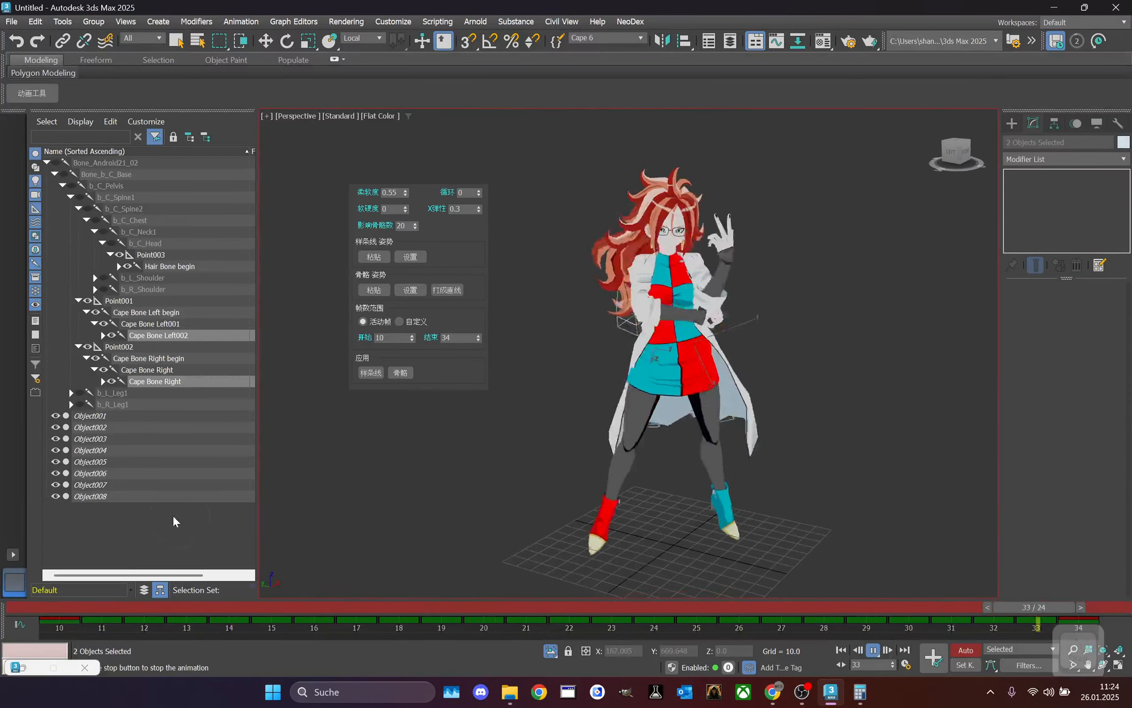
- Check the Time Configuration settings and replay the Attack 1 animation through its last frame
left_click(715, 608)
left_click(908, 666)
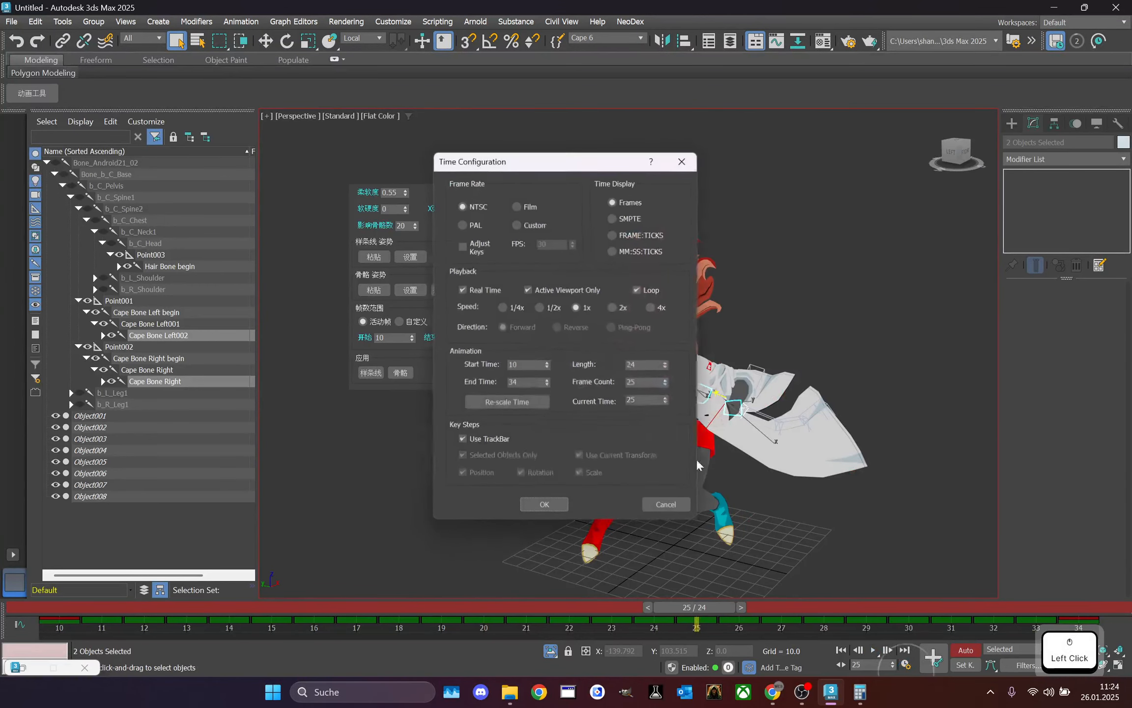
left_click(672, 161)
left_click_drag(685, 608, 1126, 568)
left_click(906, 666)
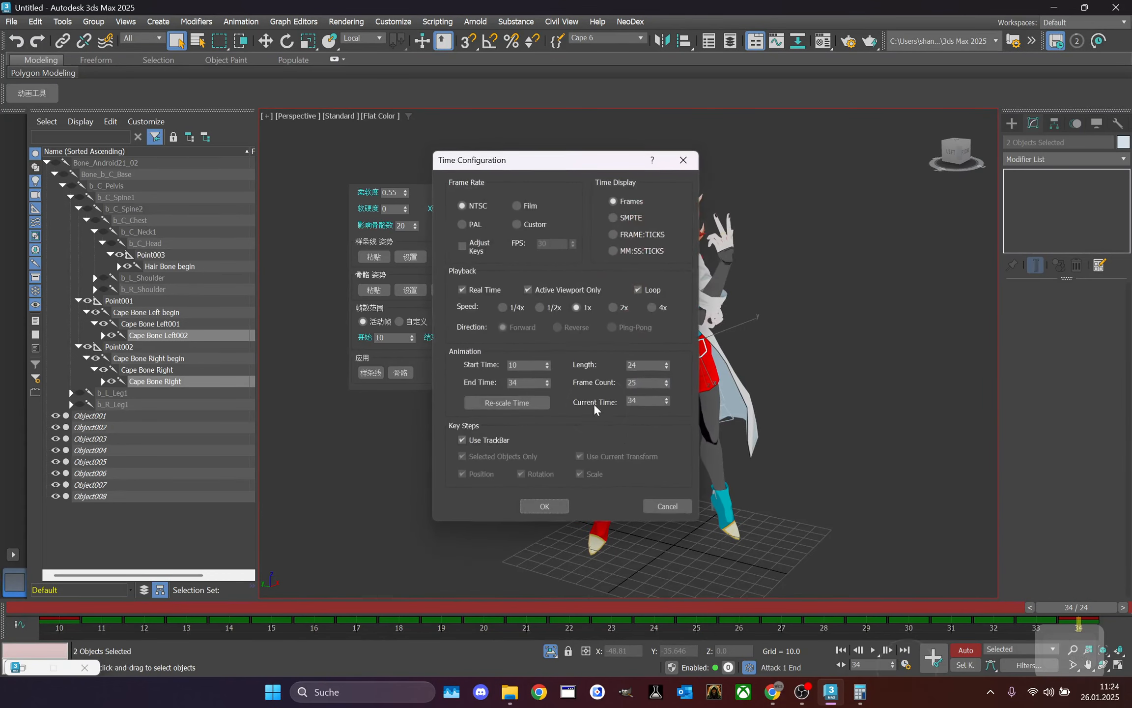
left_click(546, 506)
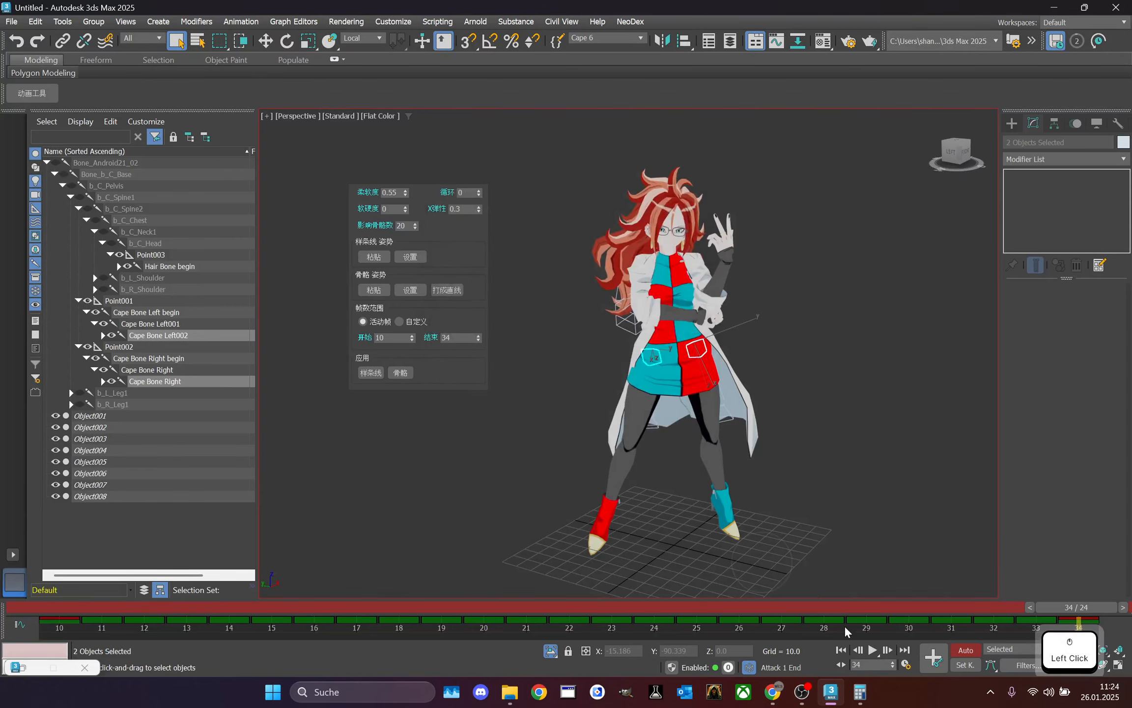
left_click(872, 651)
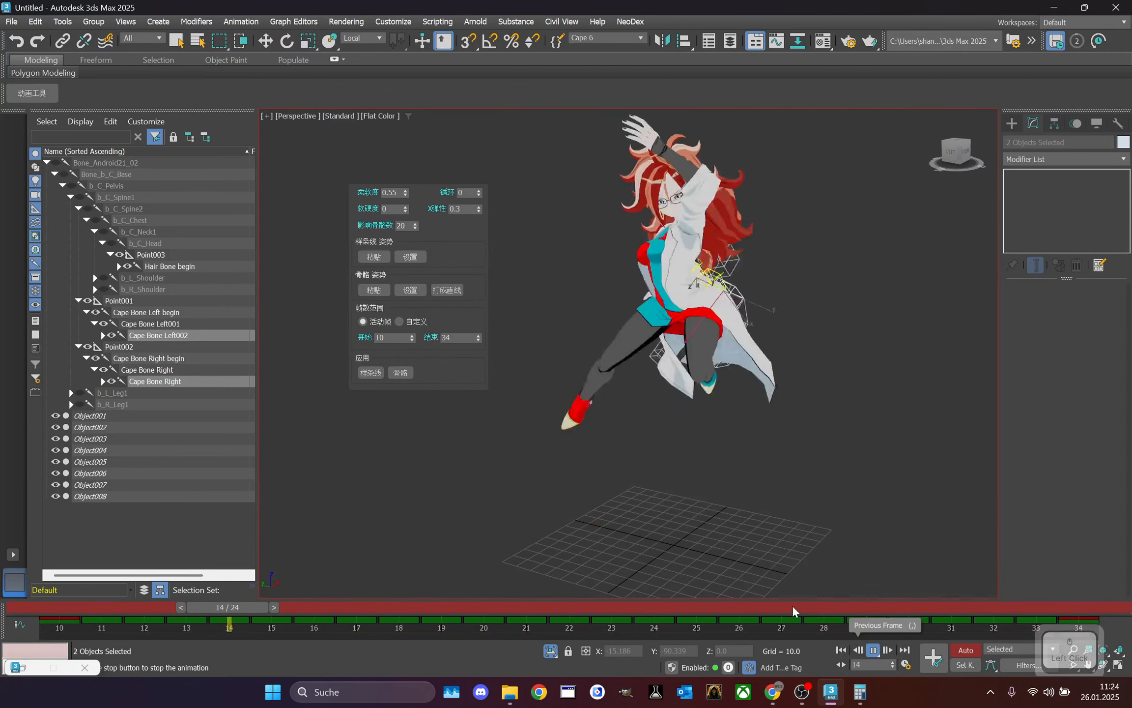
left_click_drag(253, 607, 1122, 593)
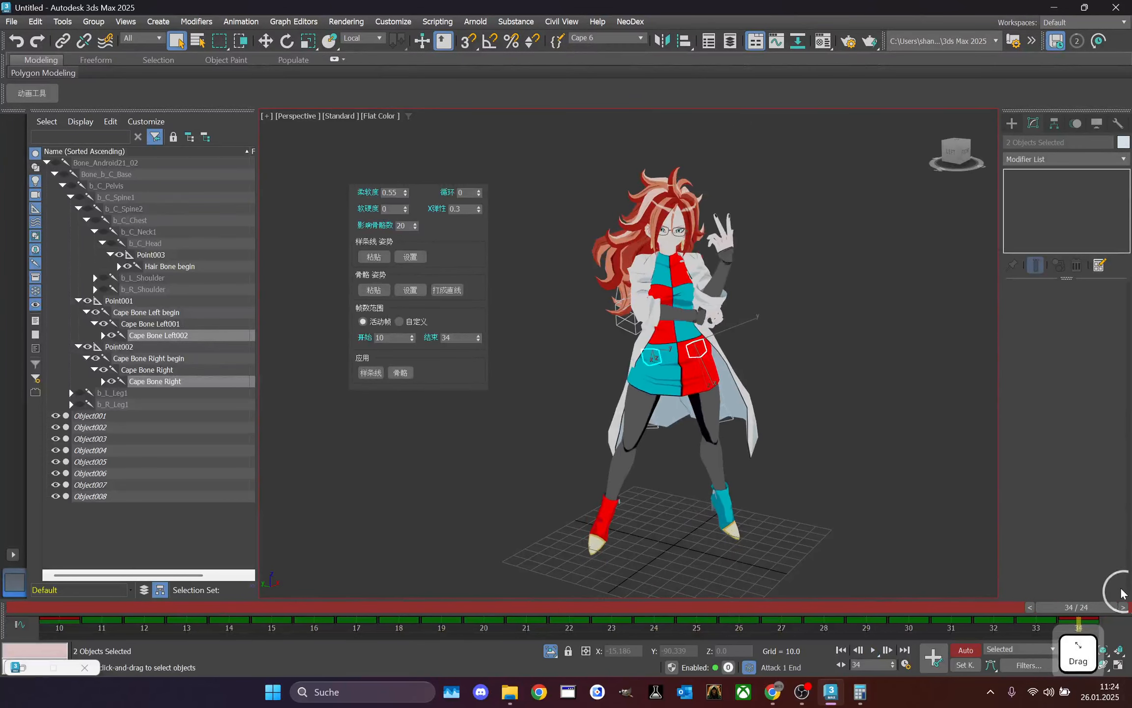
left_click(904, 666)
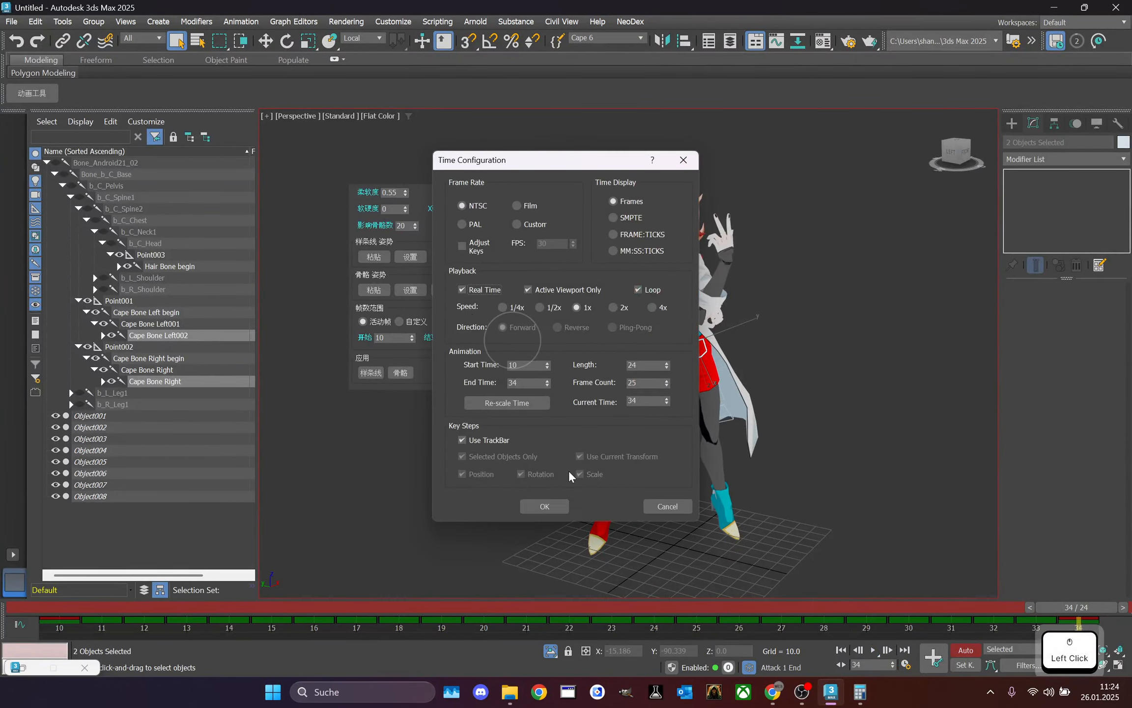
left_click(545, 506)
left_click(873, 651)
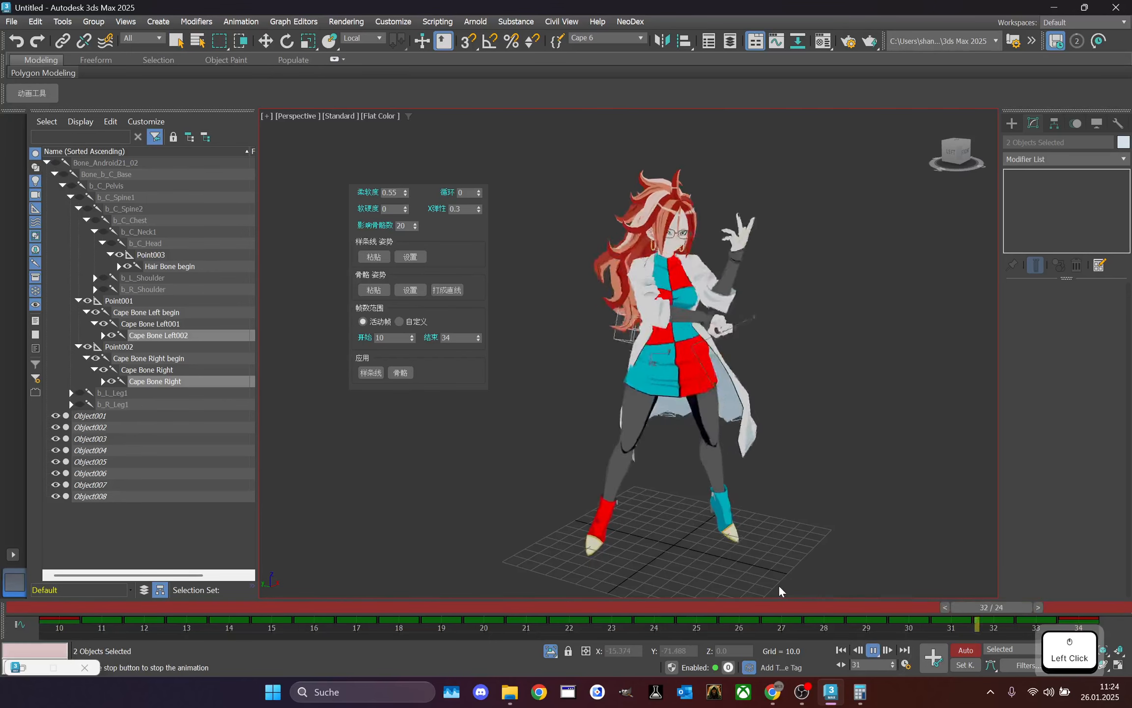
left_click(757, 609)
- Load the Attack 2 sequence from the NeoDex Manager and clear the bone selection
left_click(28, 667)
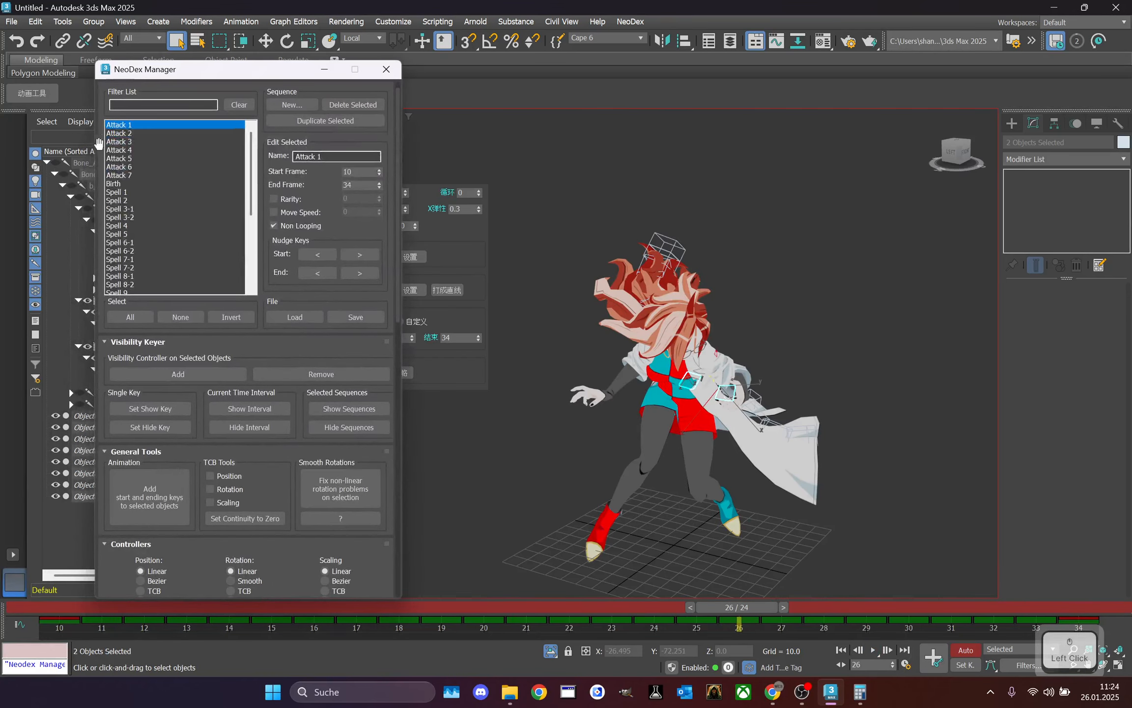
left_click(115, 133)
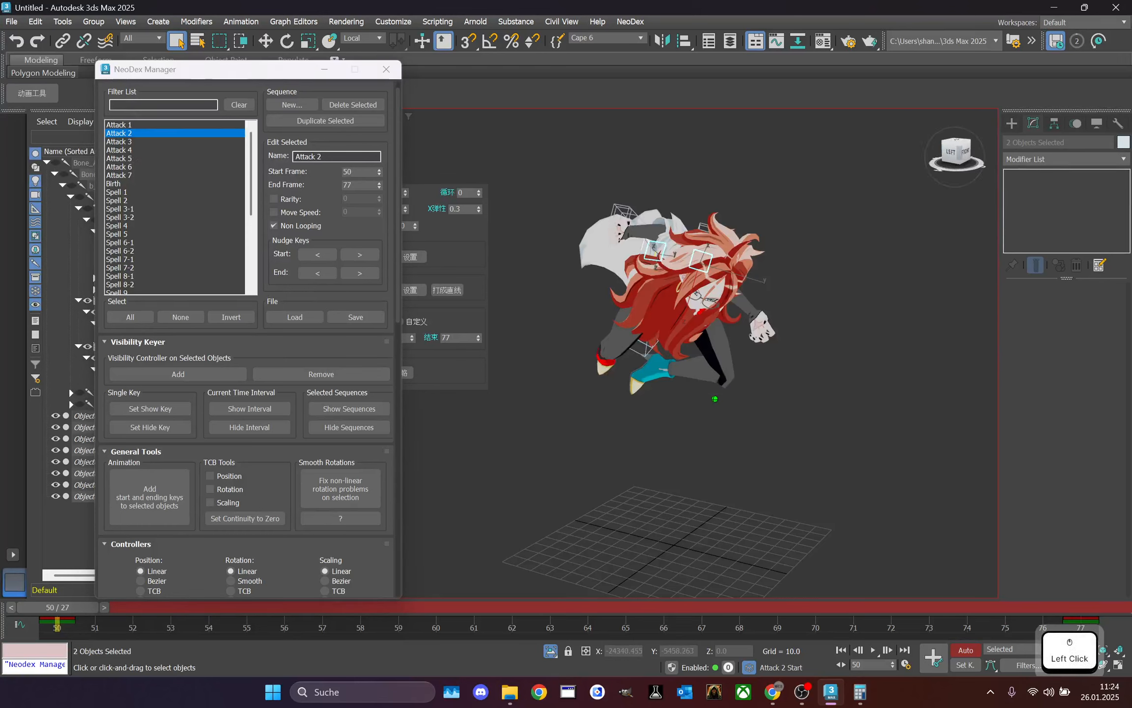
left_click_drag(956, 154, 890, 207)
left_click(891, 207)
scroll(852, 318, "up", 3)
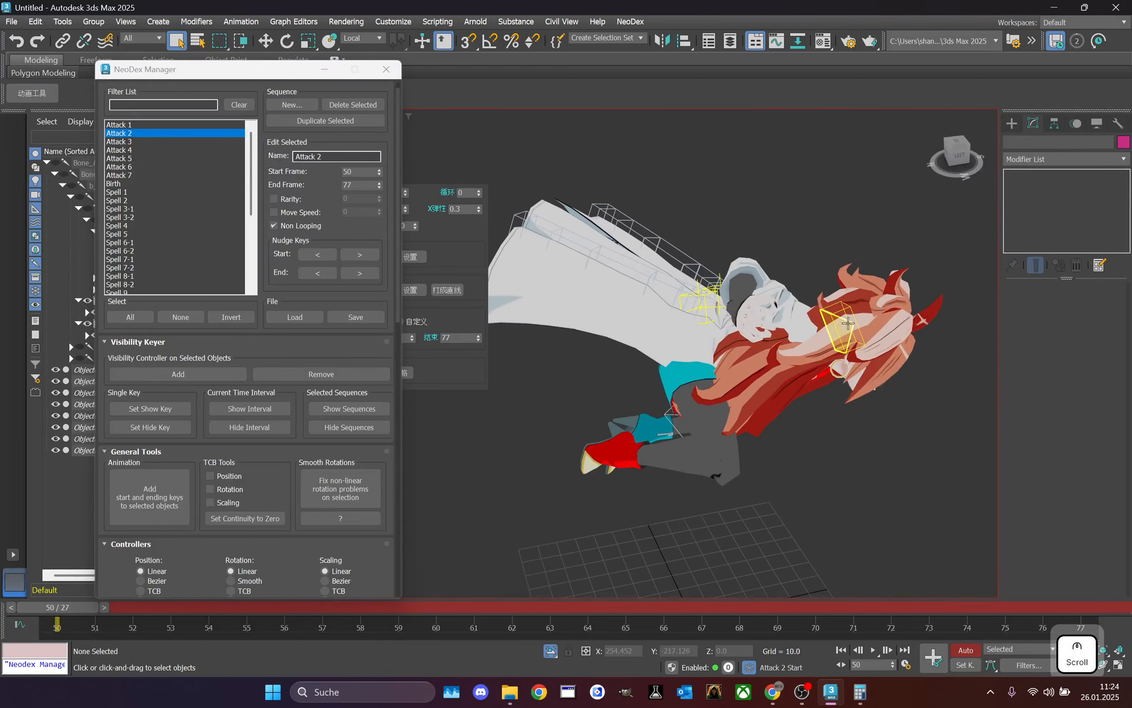
- Rotate Hair Bone begin at frame 50 so the hair streams upward and back, scrub to frame 77 and deselect it
left_click(847, 322)
scroll(848, 323, "down", 3)
right_click(782, 300)
left_click(808, 313)
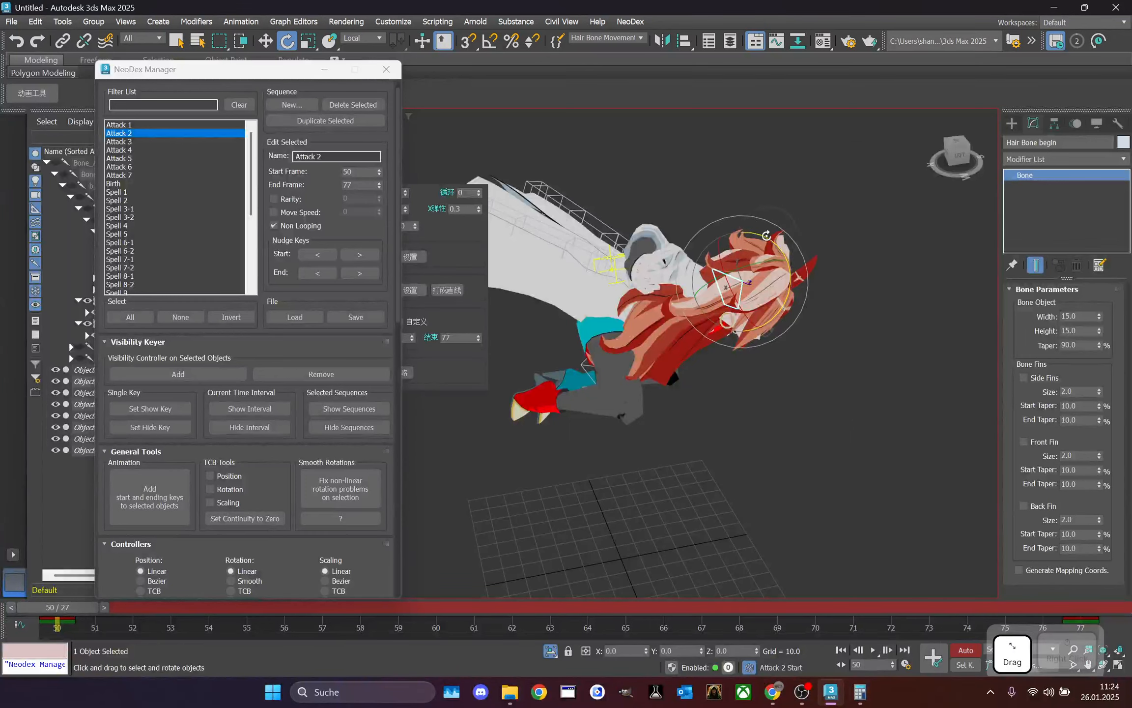
left_click_drag(774, 243, 785, 290)
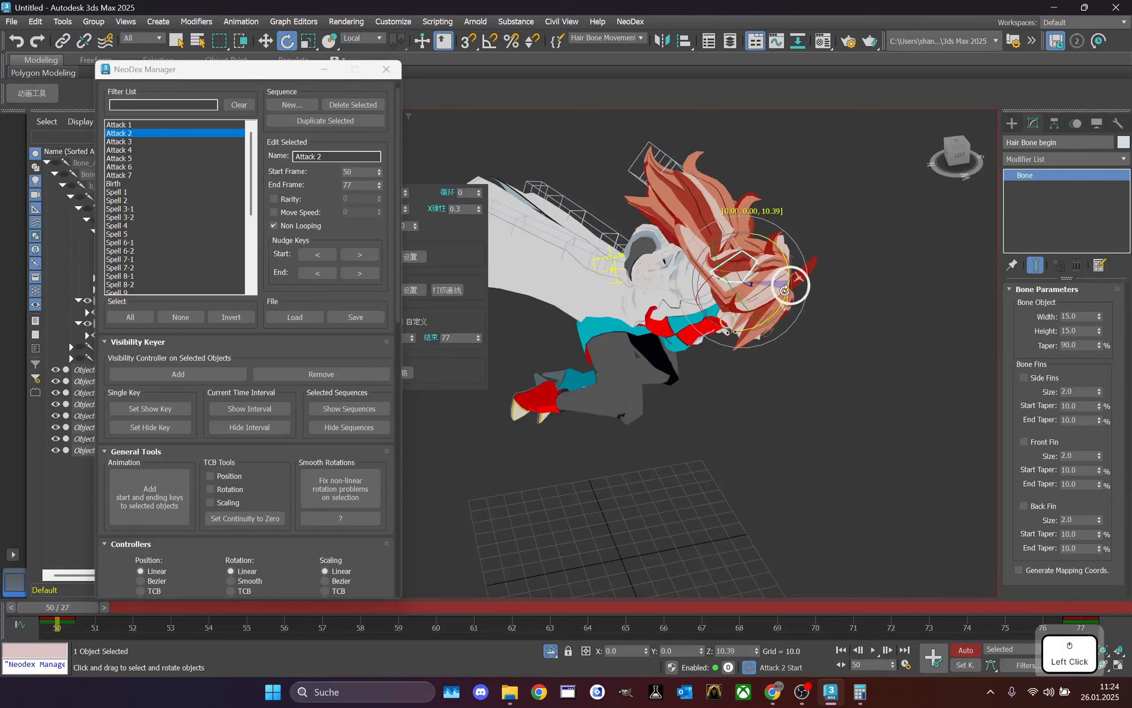
left_click_drag(80, 612, 1128, 607)
key("e")
left_click(761, 331)
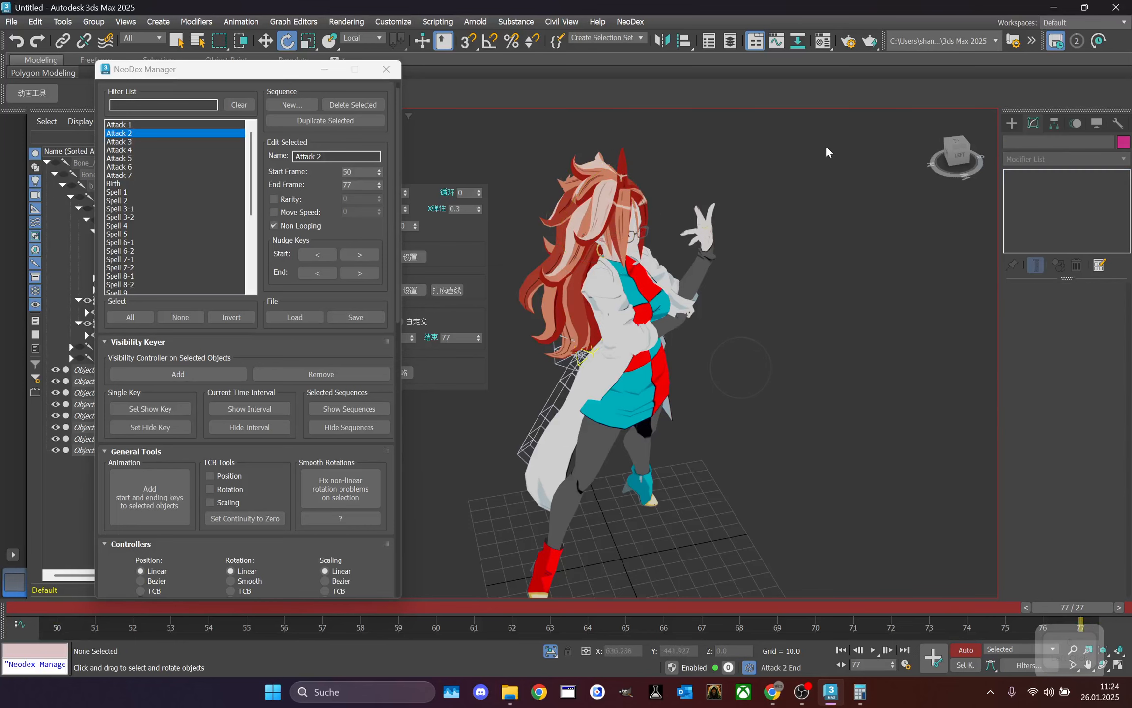
- Move the bone simulation tool and the NeoDex Manager aside to clear the view of the character
left_click_drag(960, 157, 742, 59)
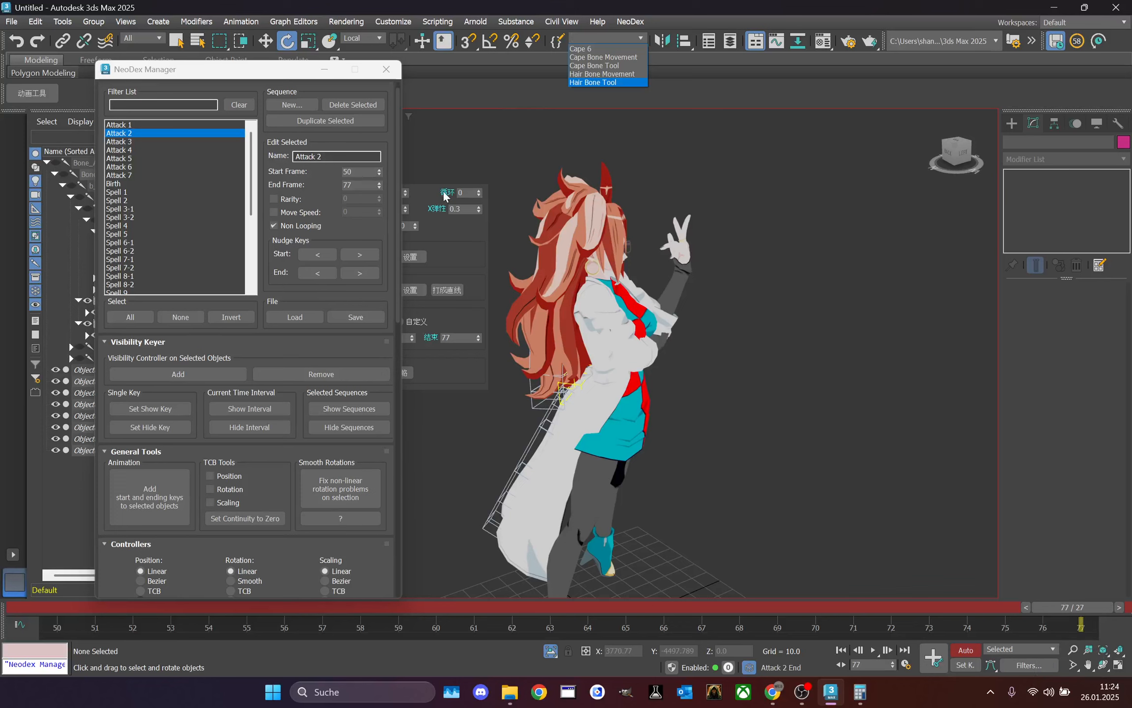
left_click(931, 224)
left_click_drag(417, 202, 1094, 321)
left_click_drag(294, 75, 220, 72)
- Try applying the 骨骼 (bone) simulation to the Hair Bone Tool selection set over frames 50 to 77
left_click(640, 38)
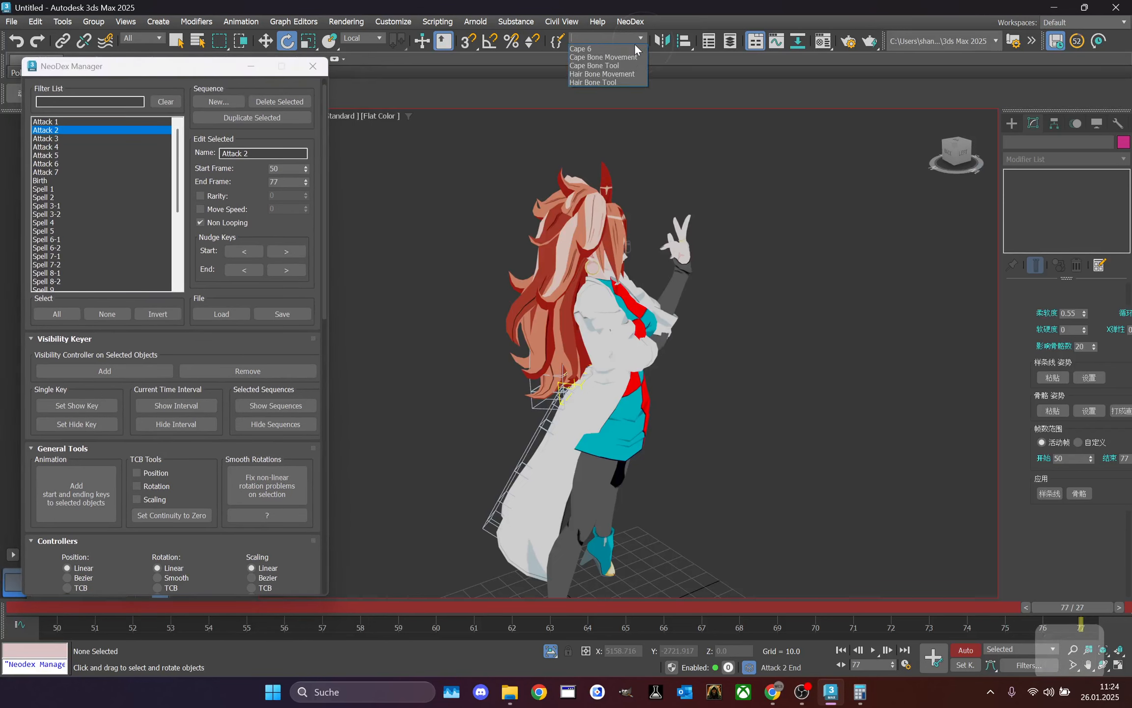
left_click(600, 83)
left_click_drag(1102, 310, 1066, 297)
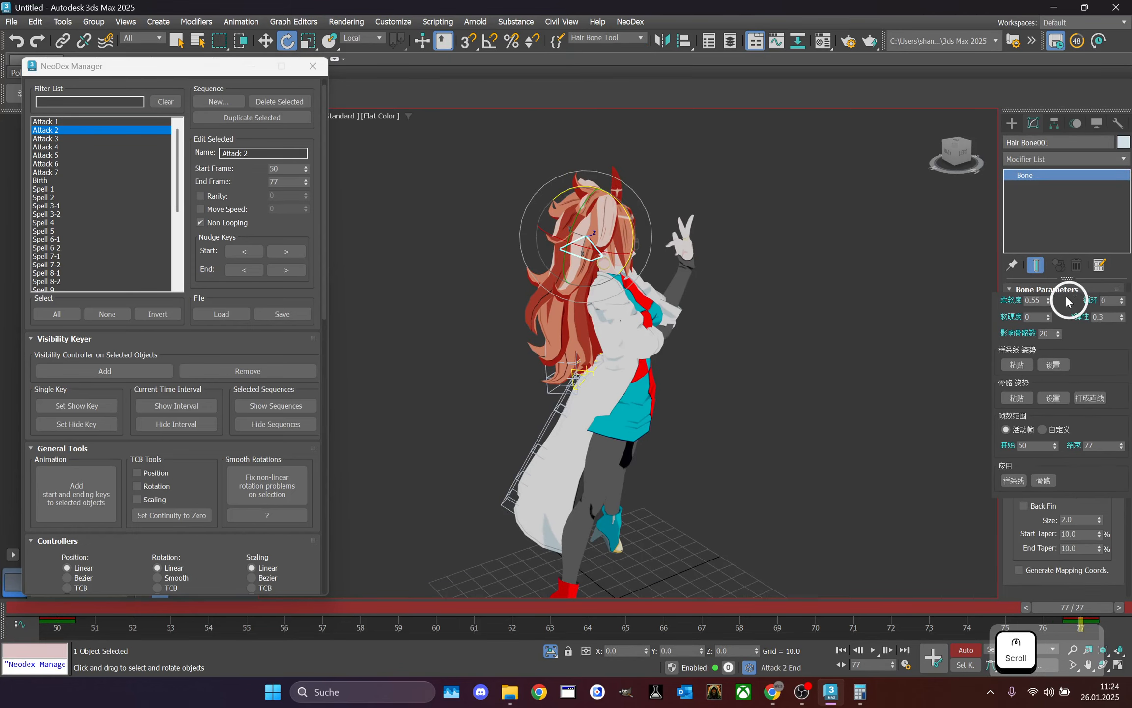
left_click(1043, 480)
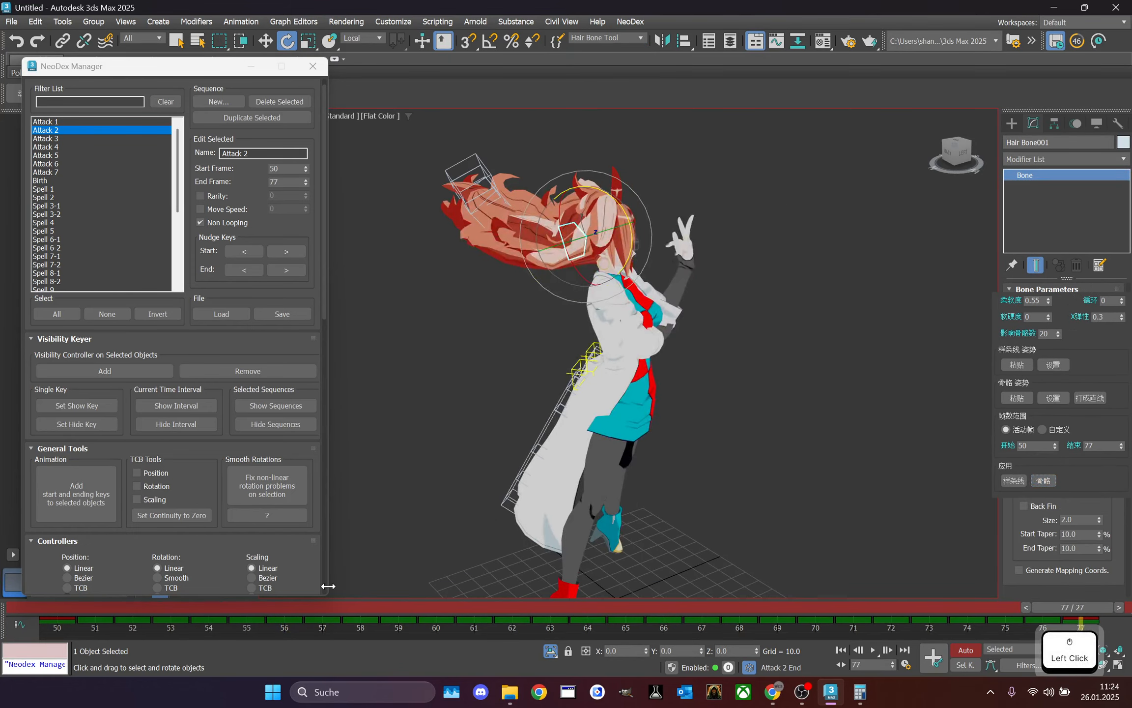
- Inspect the simulated hair around frame 66 and undo the hair bone simulation
left_click_drag(309, 608, 674, 545)
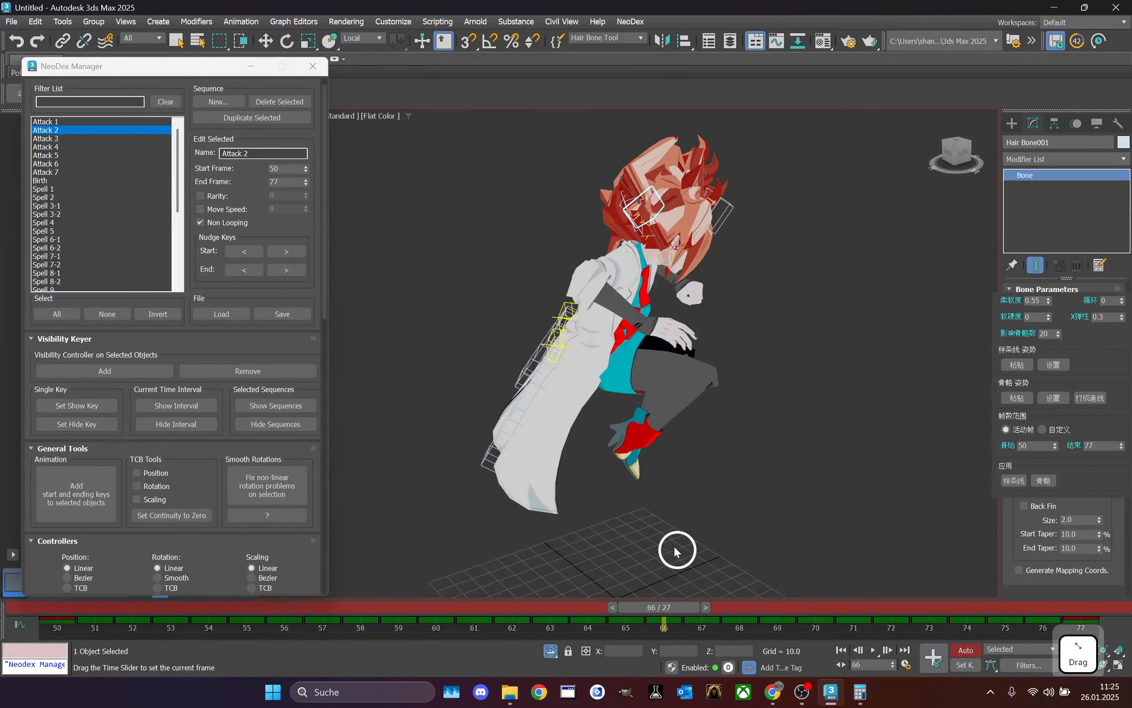
key("e")
mouse_move(955, 162)
left_mouse_down()
mouse_move(882, 165)
mouse_move(957, 164)
left_mouse_up()
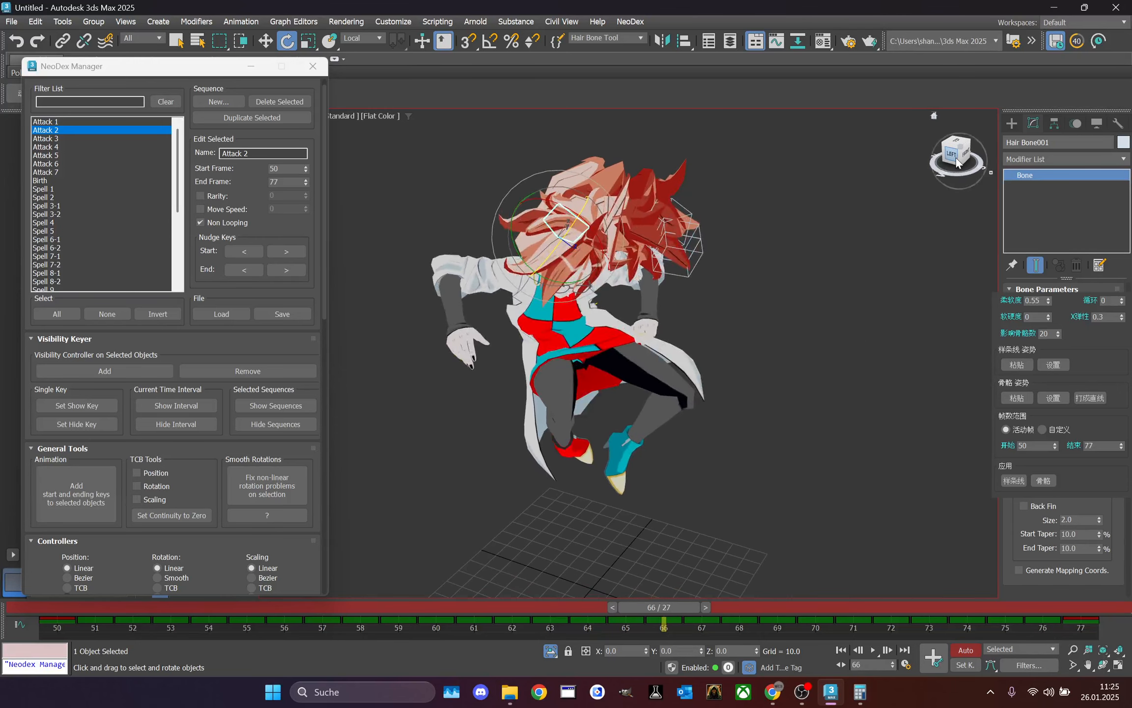
key("ctrl+z")
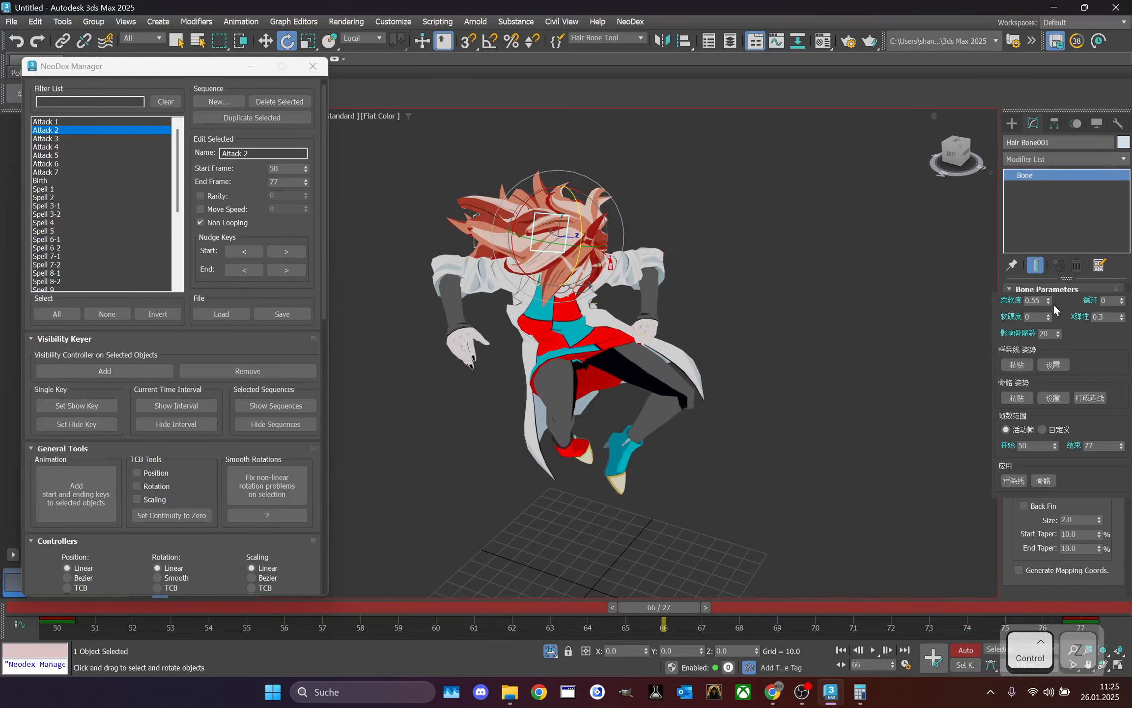
- Select the hair's base bone in the viewport and move the NeoDex Manager off the scene hierarchy
left_click(948, 156)
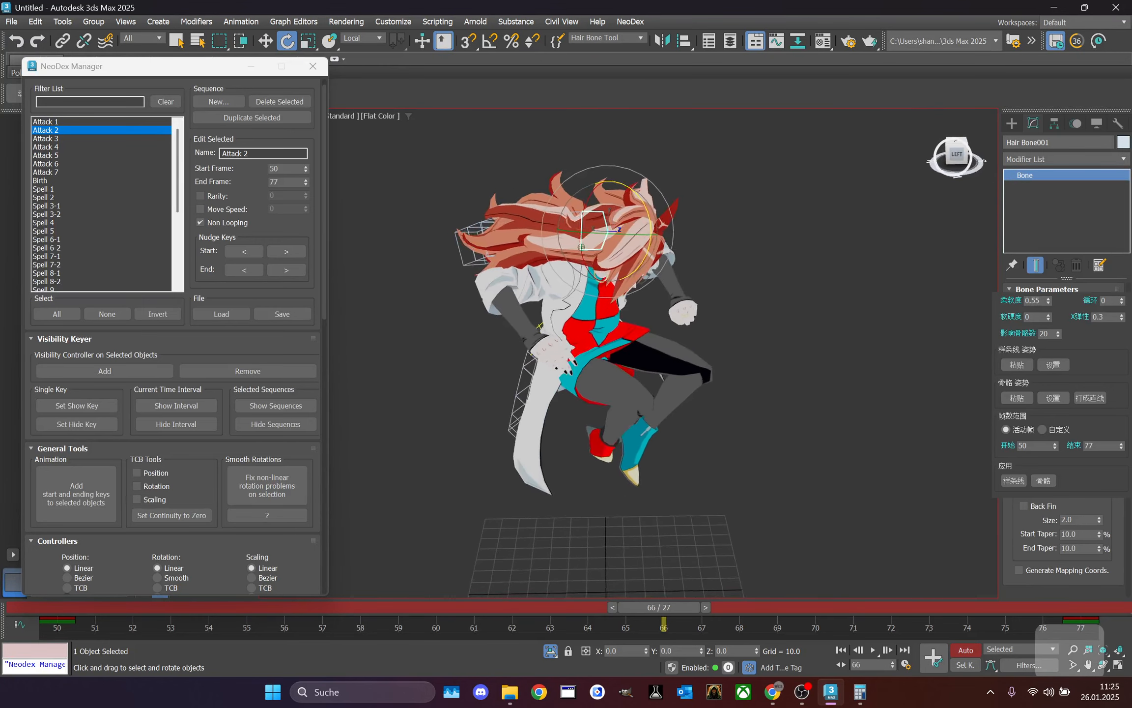
scroll(596, 171, "up", 3)
left_click(573, 145)
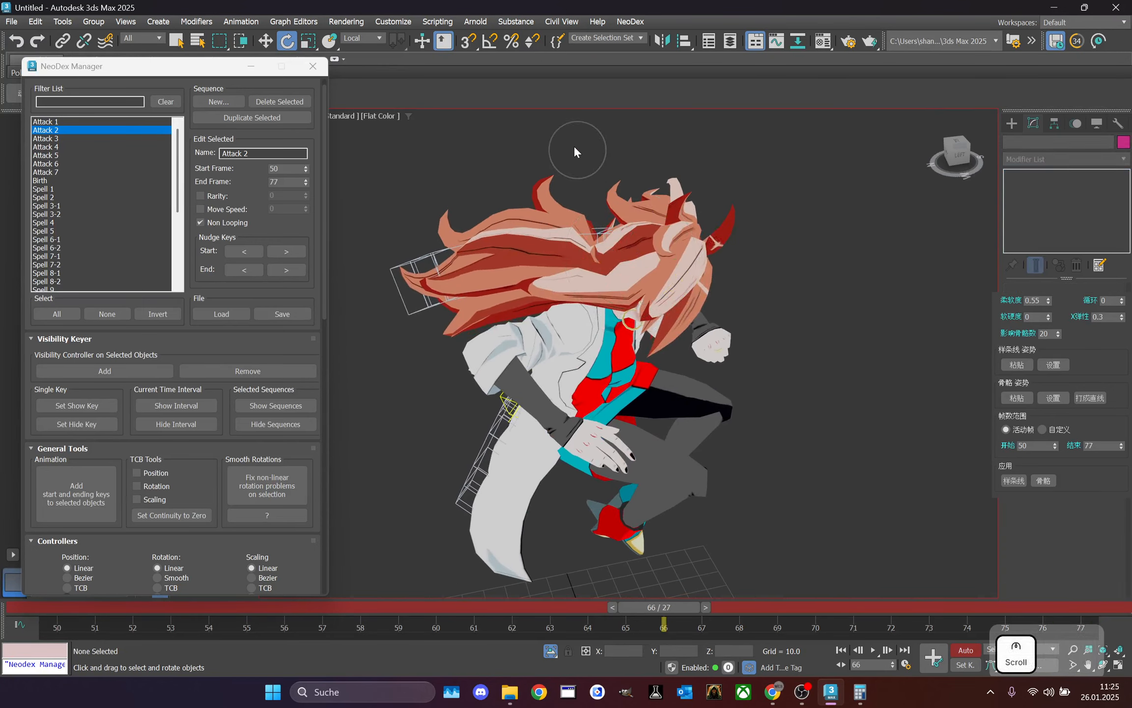
left_click(603, 234)
left_click_drag(224, 69, 460, 76)
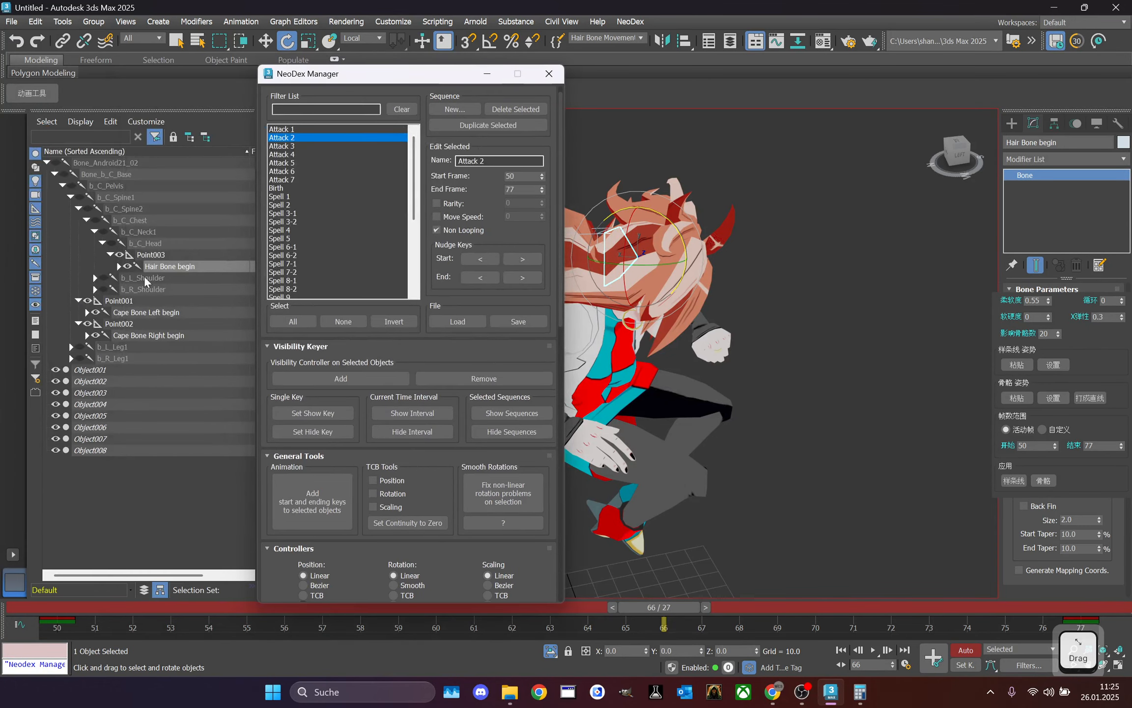
- Select Hair Bone002 in the hierarchy, apply the 骨骼 (bone) simulation over frames 50 to 77, and scrub through the hair motion
left_click(118, 266)
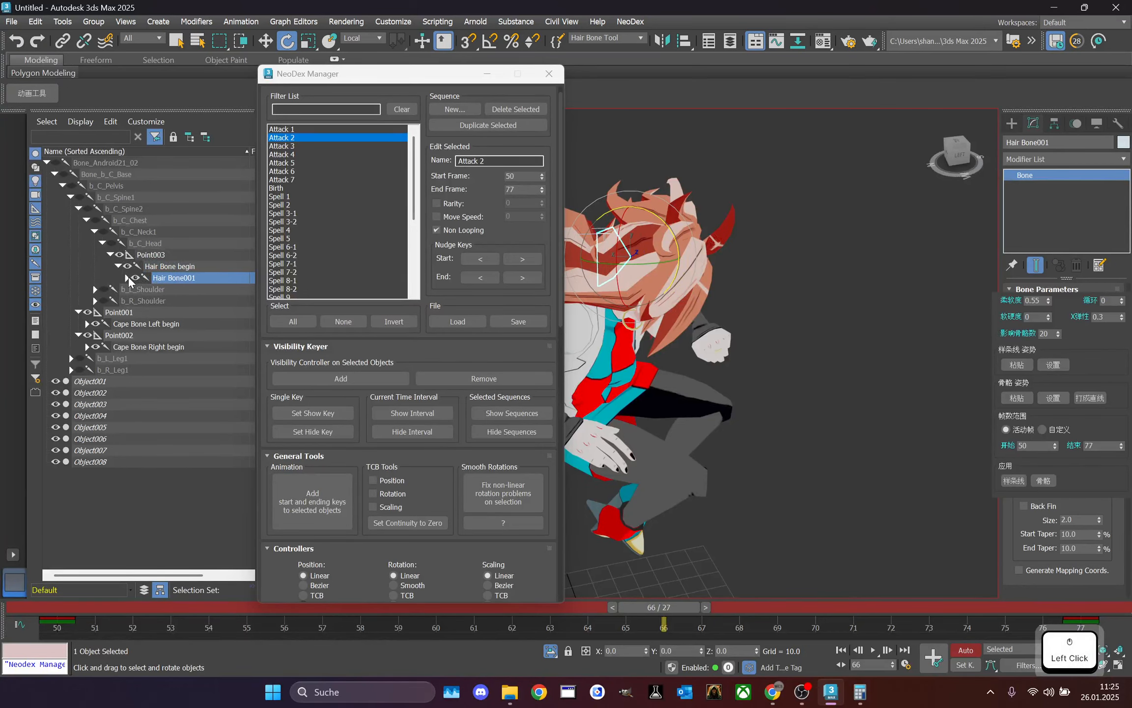
left_click(128, 277)
left_click(181, 289)
left_click(487, 73)
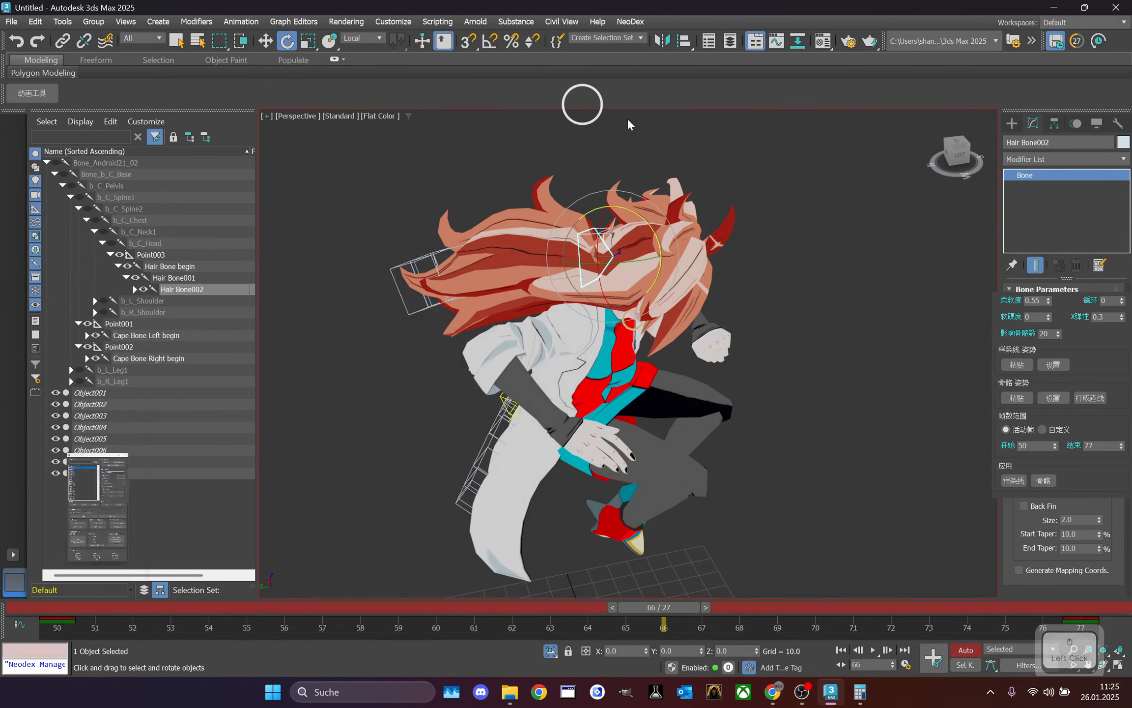
left_click(1042, 480)
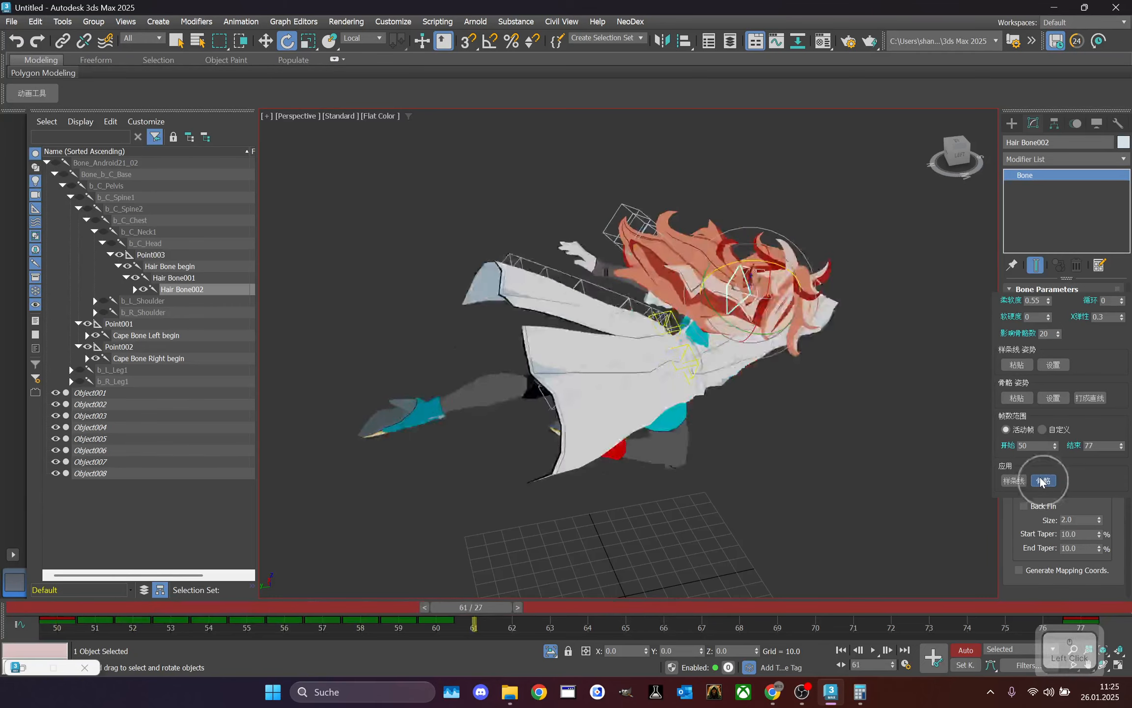
left_click_drag(732, 612, 453, 533)
key("e")
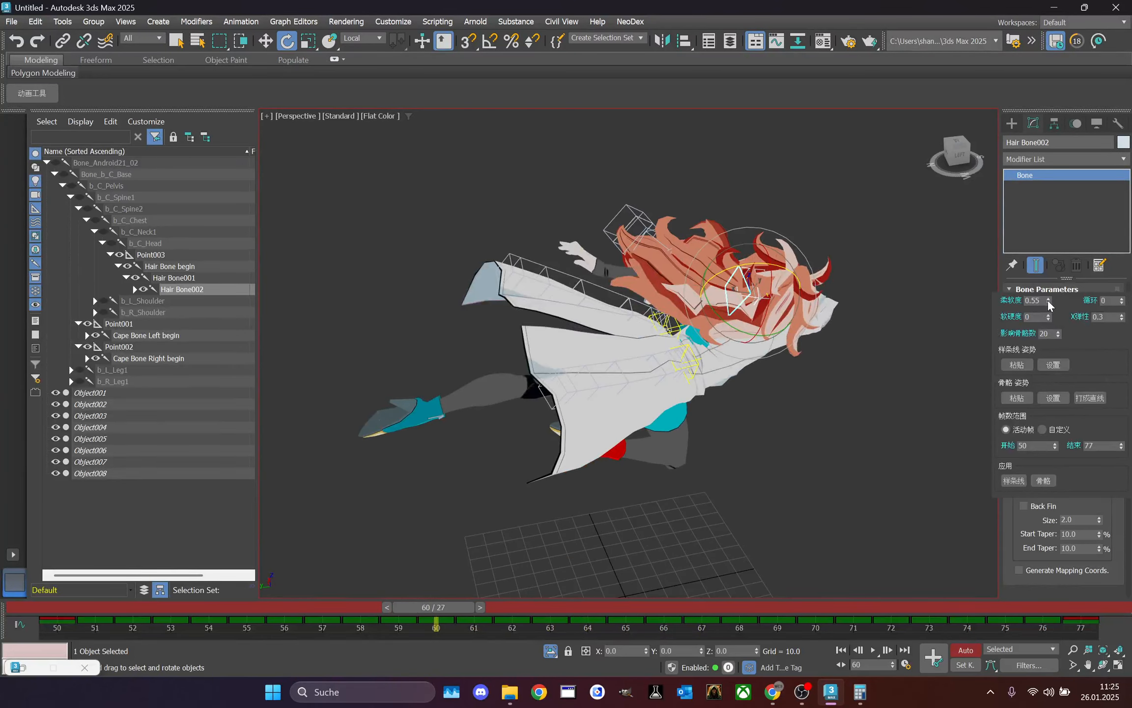
- Select Hair Bone begin and key a rotation at frame 53 that swings the hair down toward the character's back
left_click_drag(450, 608, 188, 431)
left_click(800, 129)
scroll(694, 217, "up", 2)
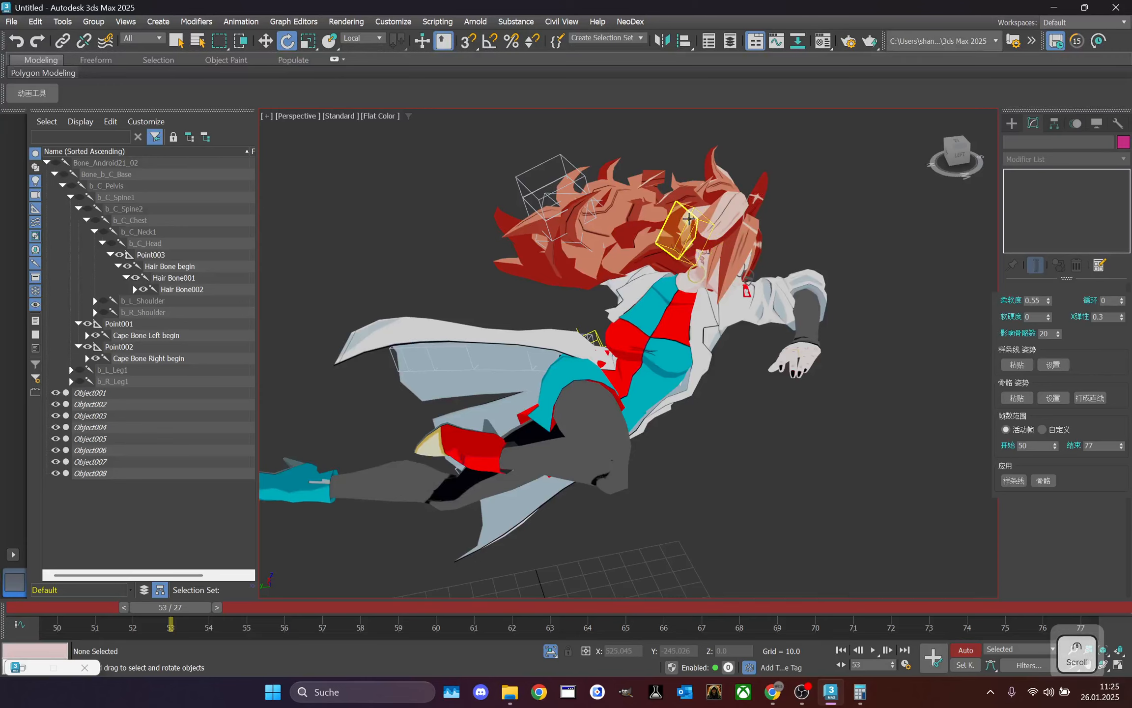
left_click(688, 219)
mouse_move(956, 151)
left_mouse_down()
mouse_move(941, 161)
mouse_move(994, 130)
mouse_move(957, 143)
left_mouse_up()
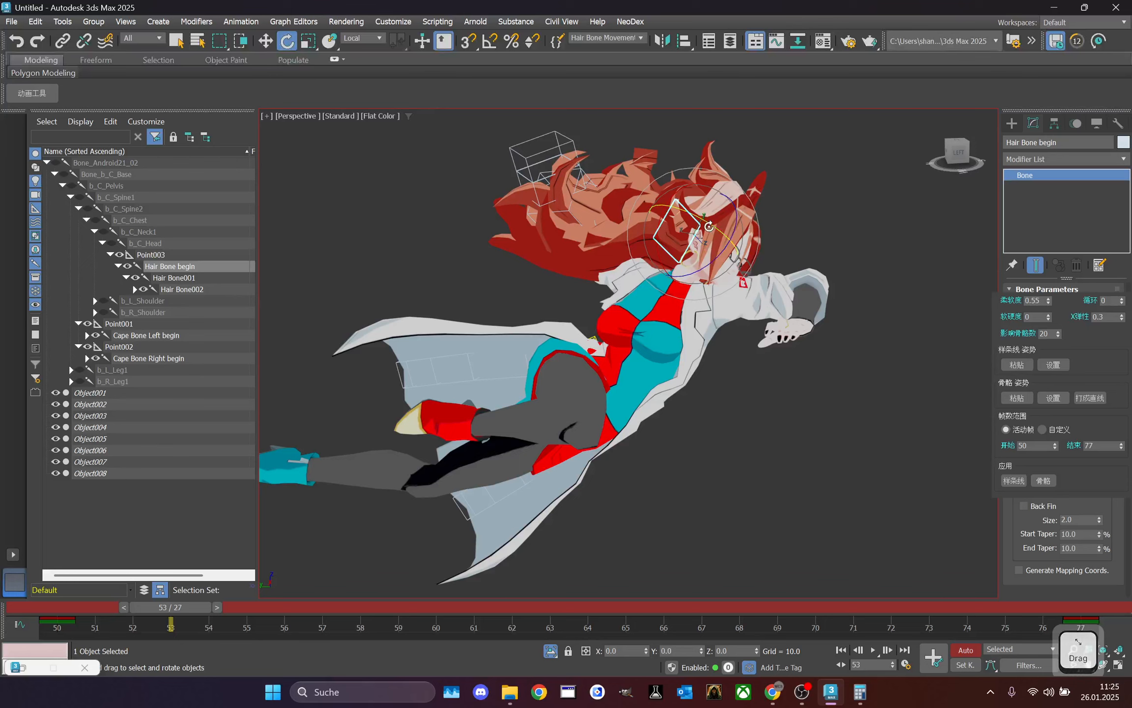
left_click_drag(709, 226, 650, 227)
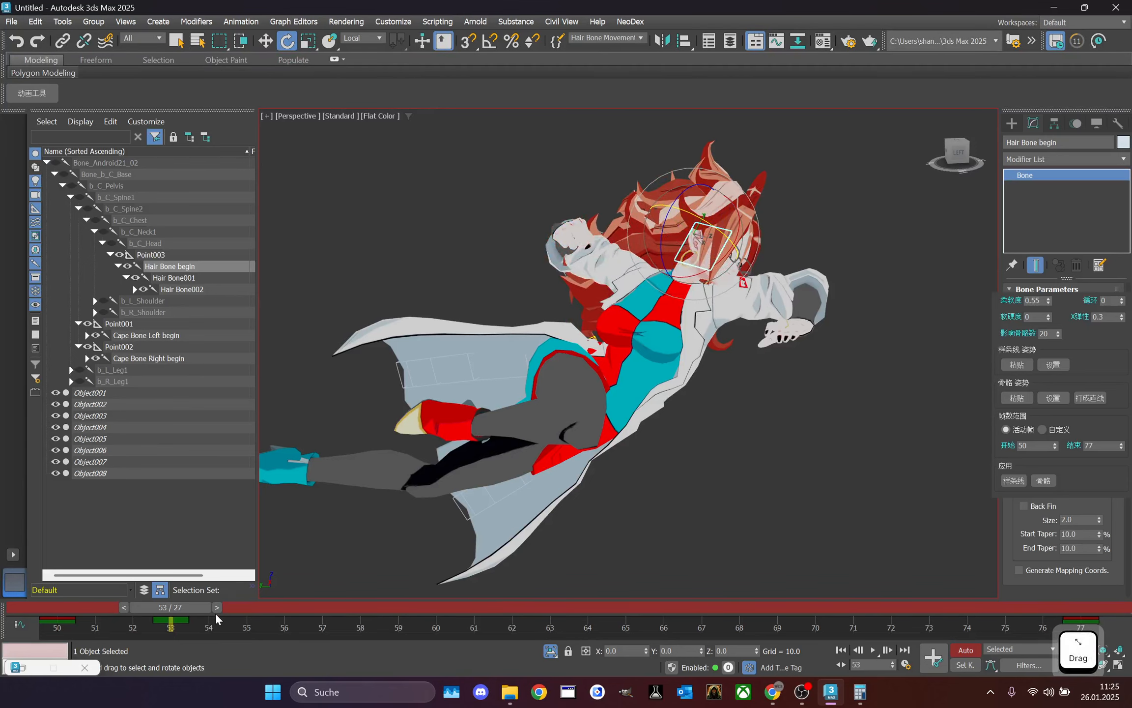
- Key adjusted rotations of Hair Bone begin at frames 61 and 66 of the attack
left_click_drag(215, 612, 526, 546)
key("e")
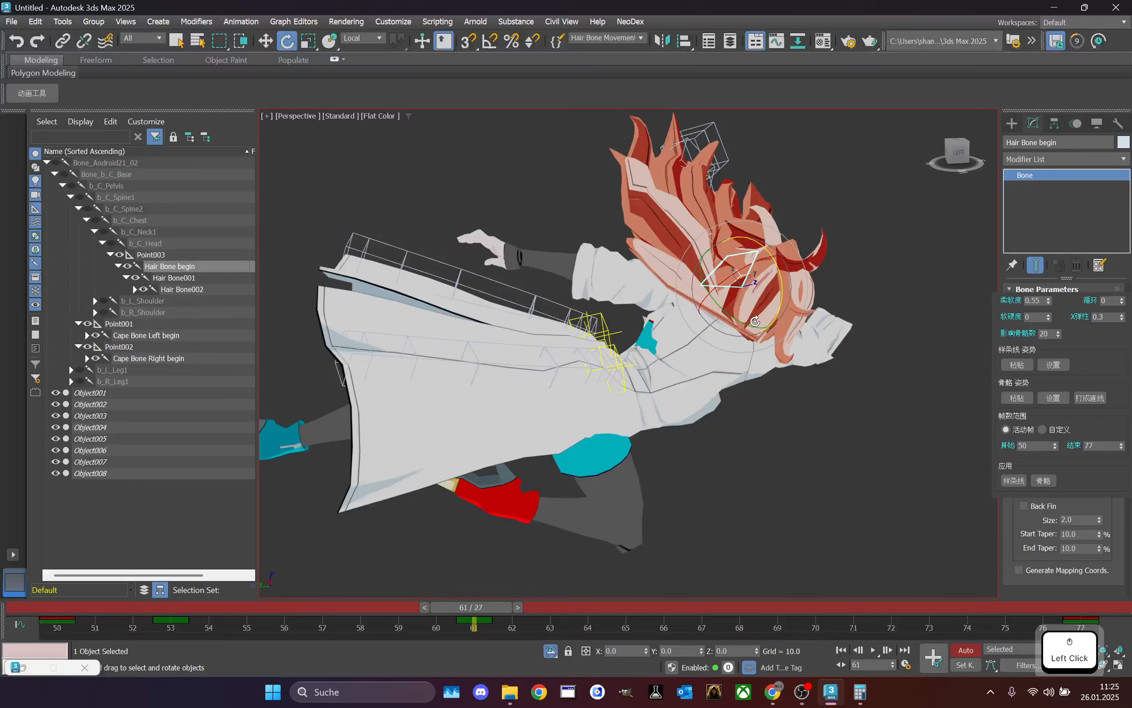
left_click_drag(745, 325, 669, 393)
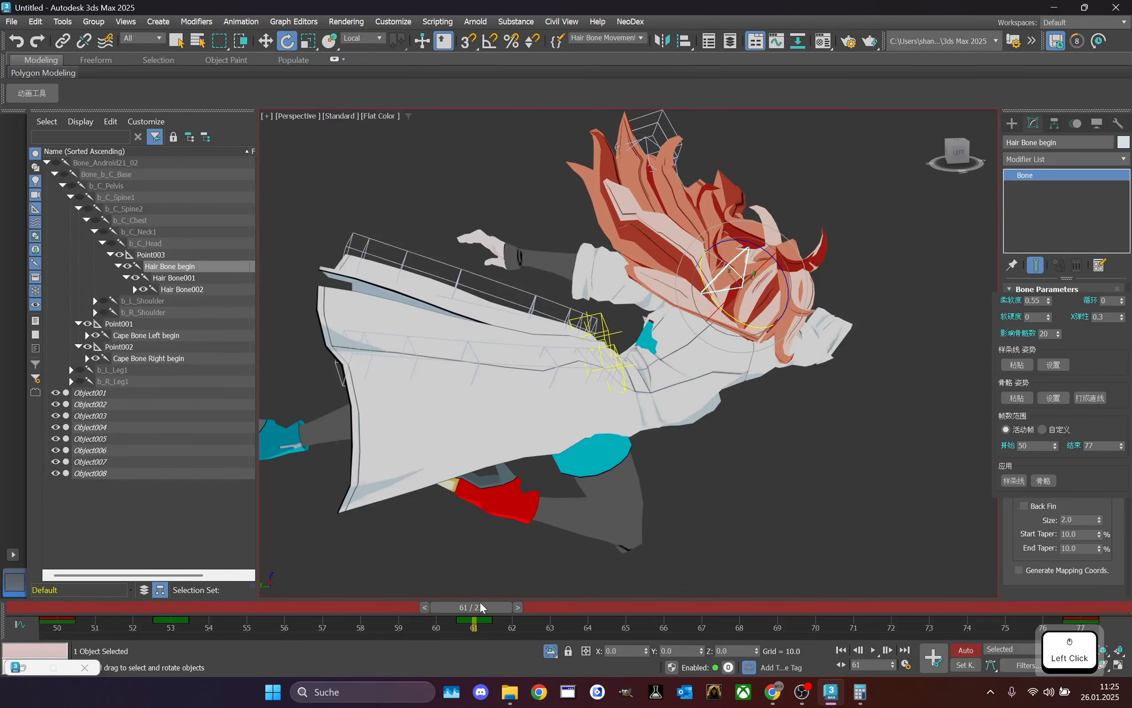
left_click_drag(480, 607, 661, 608)
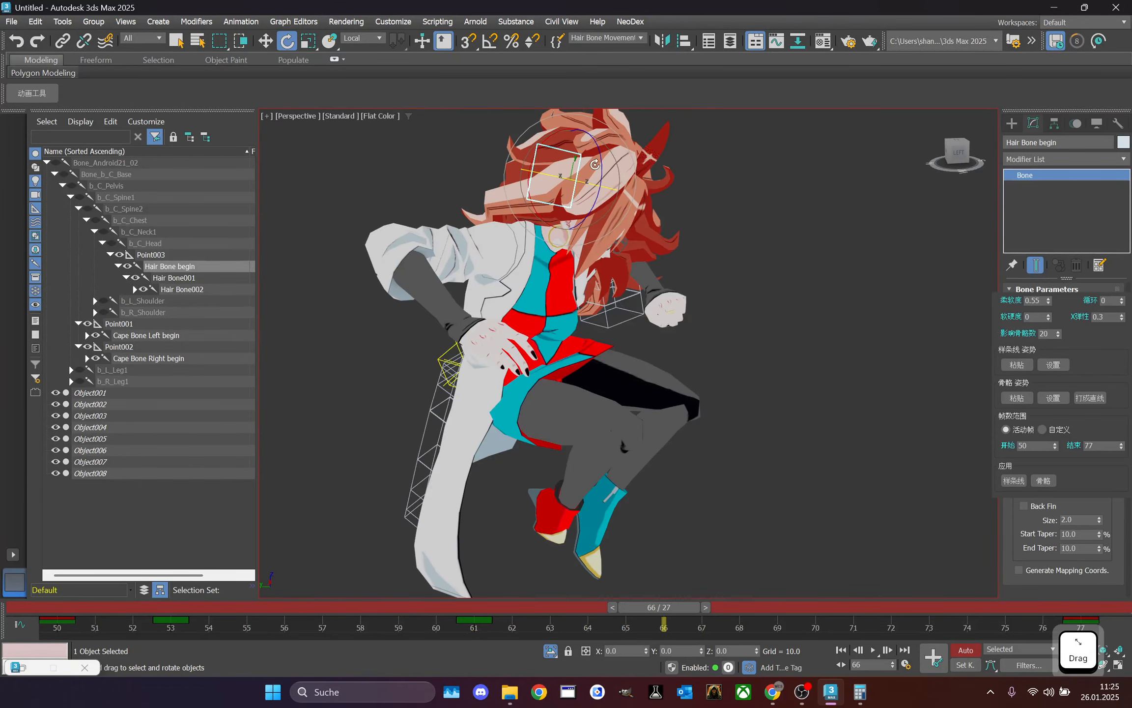
left_click_drag(601, 161, 619, 202)
- Rotate Hair Bone begin at frame 70 to lift the hair out behind the head
left_click_drag(679, 607, 824, 489)
middle_click_drag(644, 216, 895, 246, "alt")
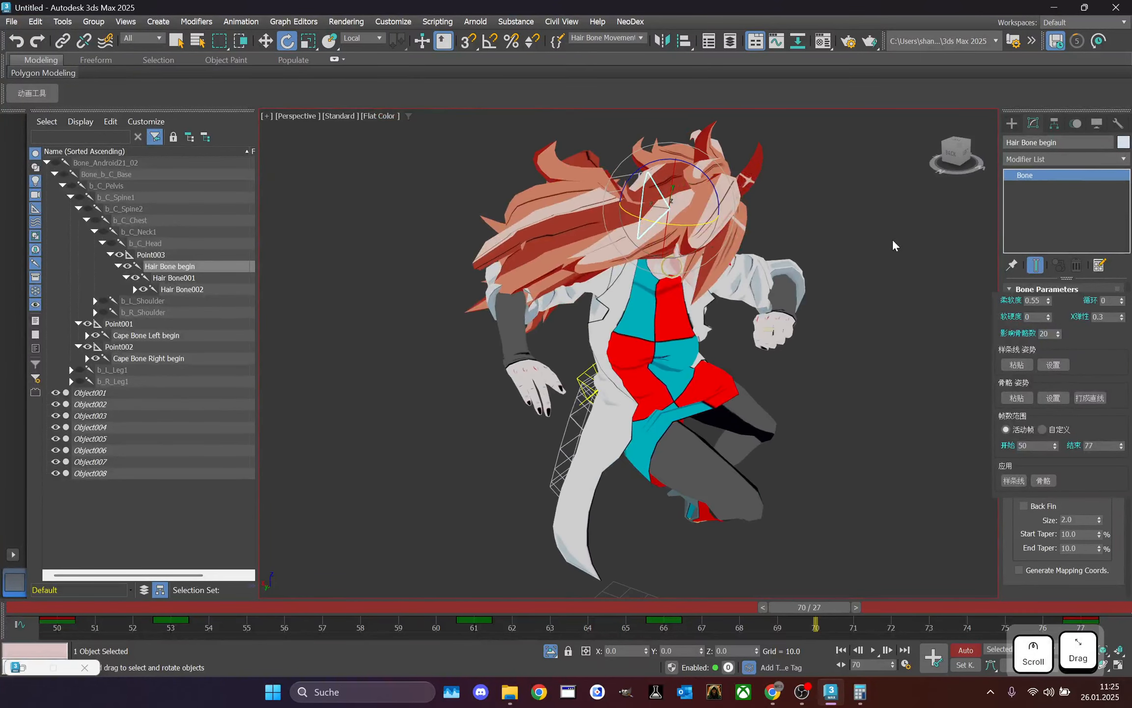
left_click_drag(712, 183, 723, 196)
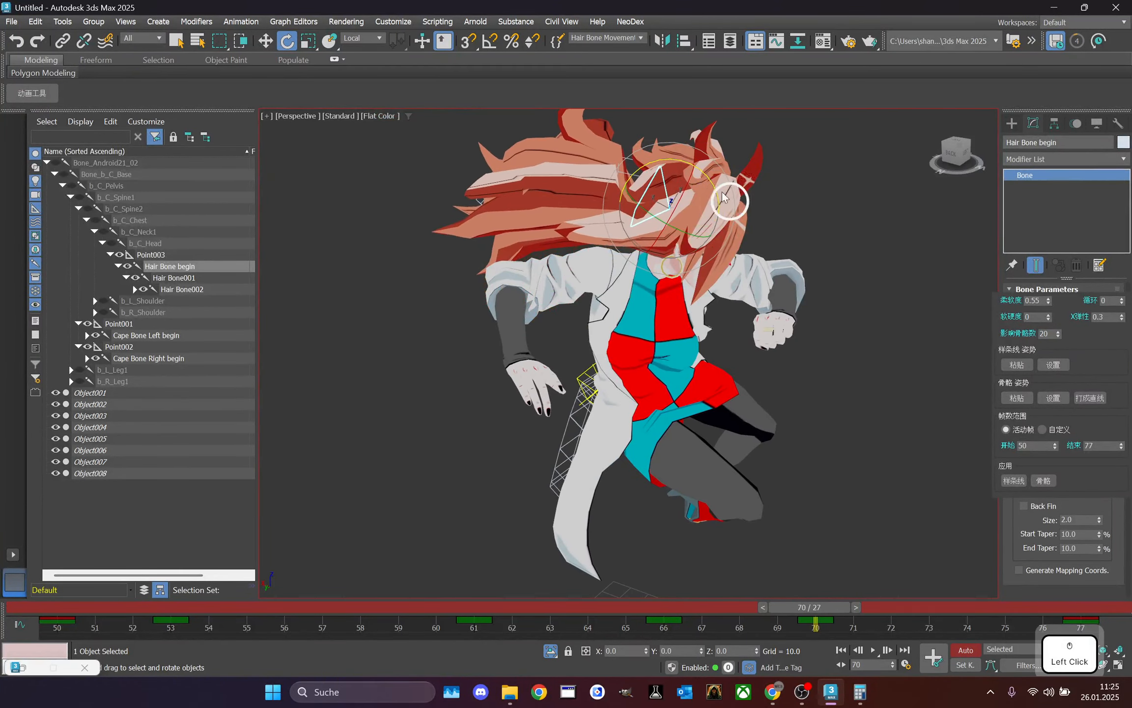
- Scrub to the end of the attack, deselect the bone, and play back the hair motion from another angle
left_click_drag(814, 606, 1058, 552)
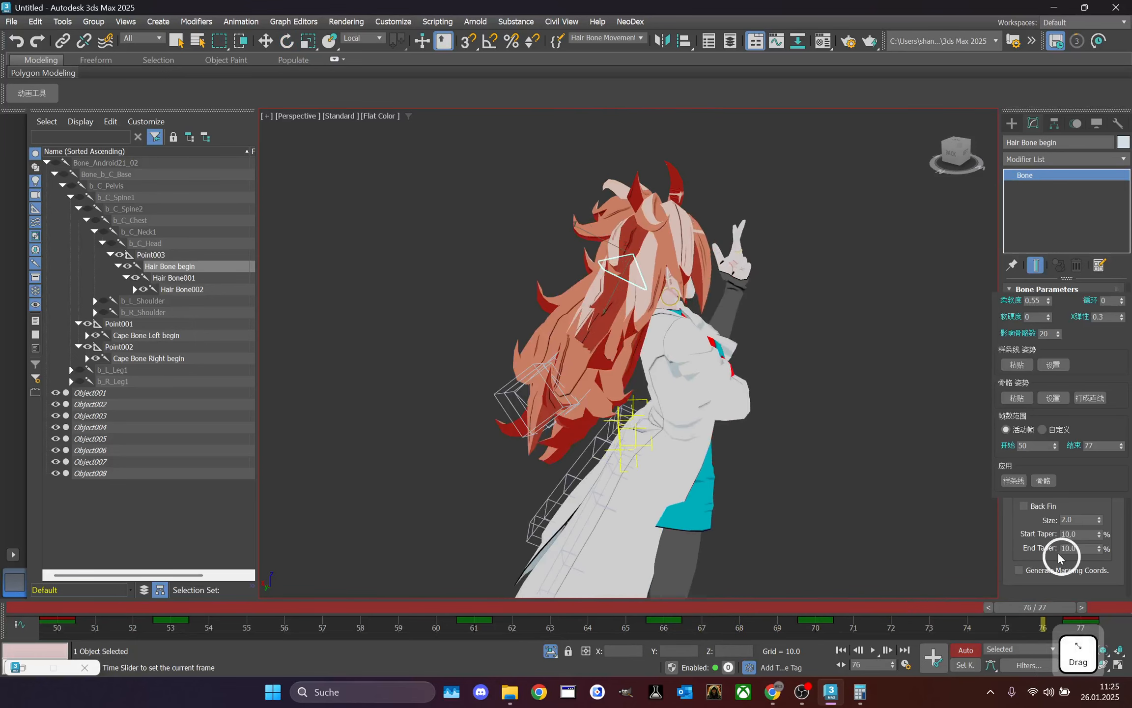
left_click(842, 447)
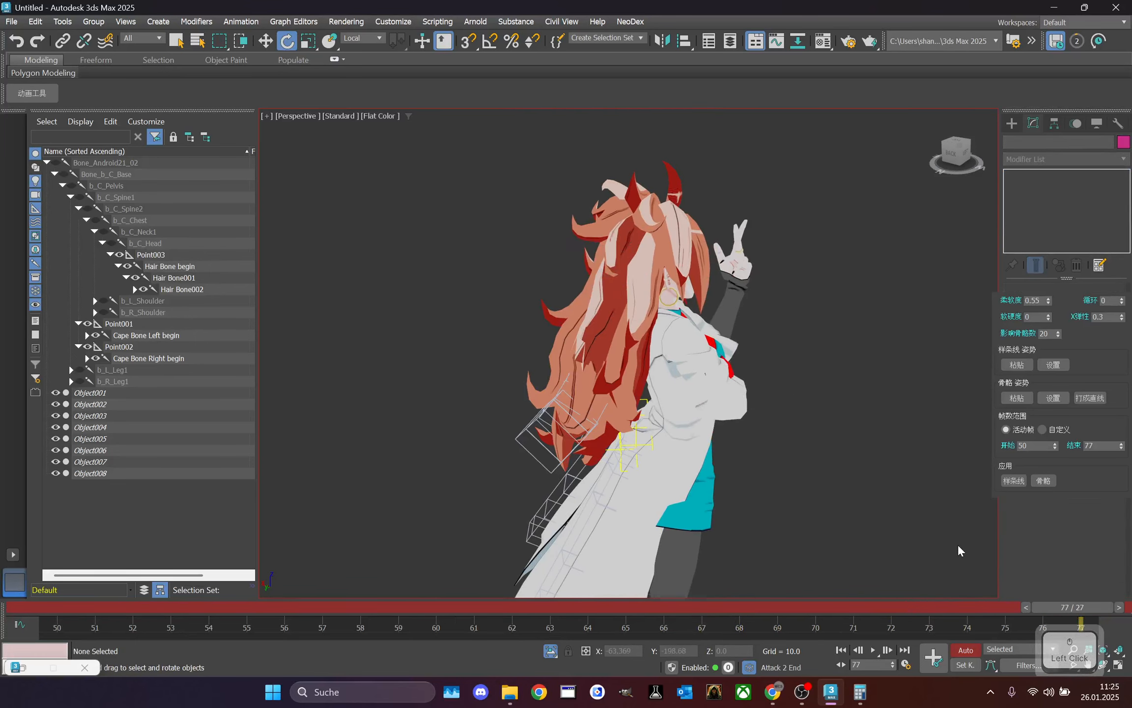
left_click(873, 649)
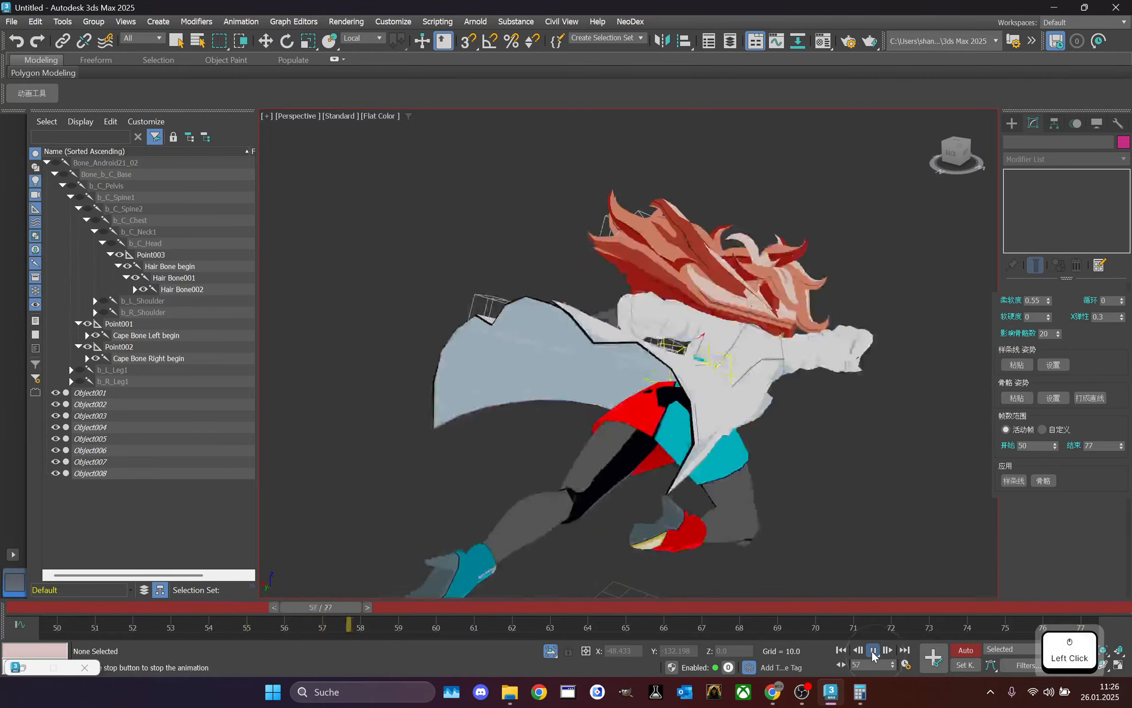
left_click_drag(955, 147, 801, 513)
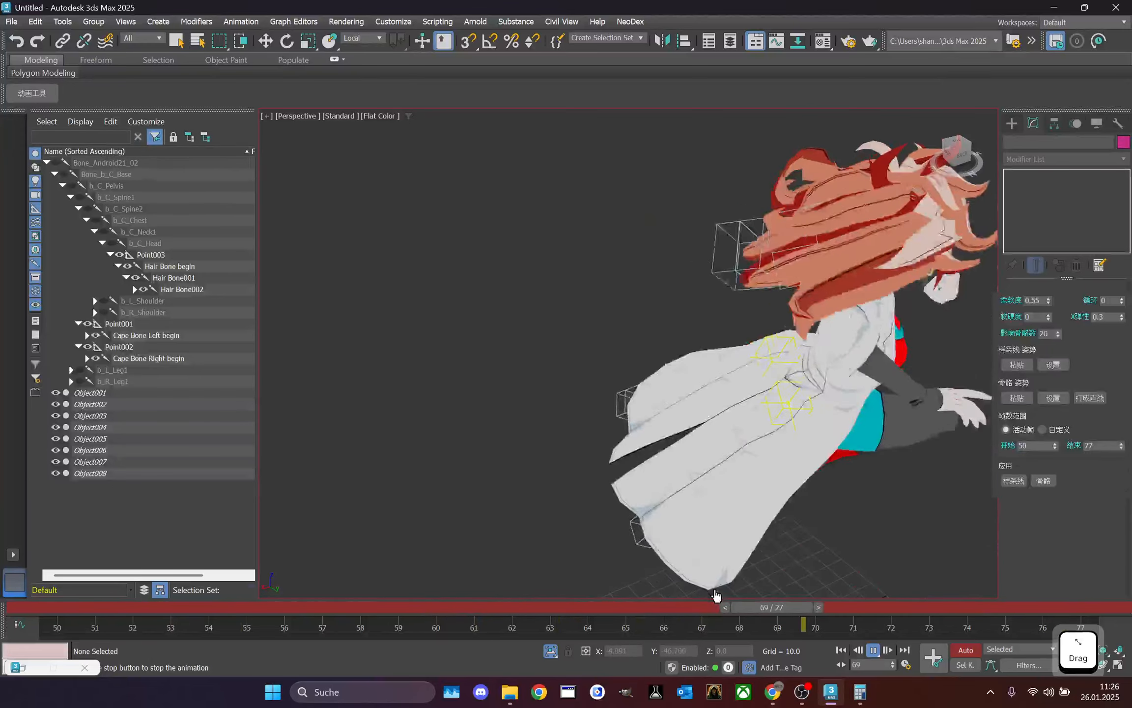
key("Escape")
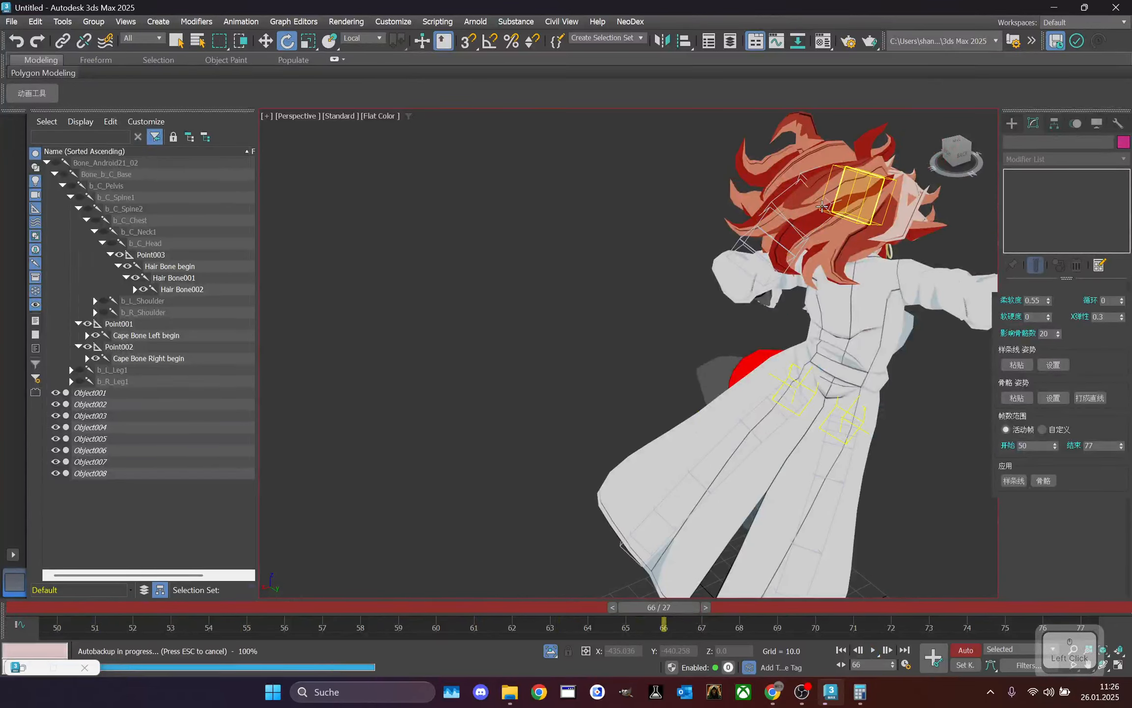
- Try applying the 骨骼 (bone) simulation to Hair Bone004 over frames 50 to 77 and check the hair around frame 64
left_click(850, 197)
left_click(187, 313)
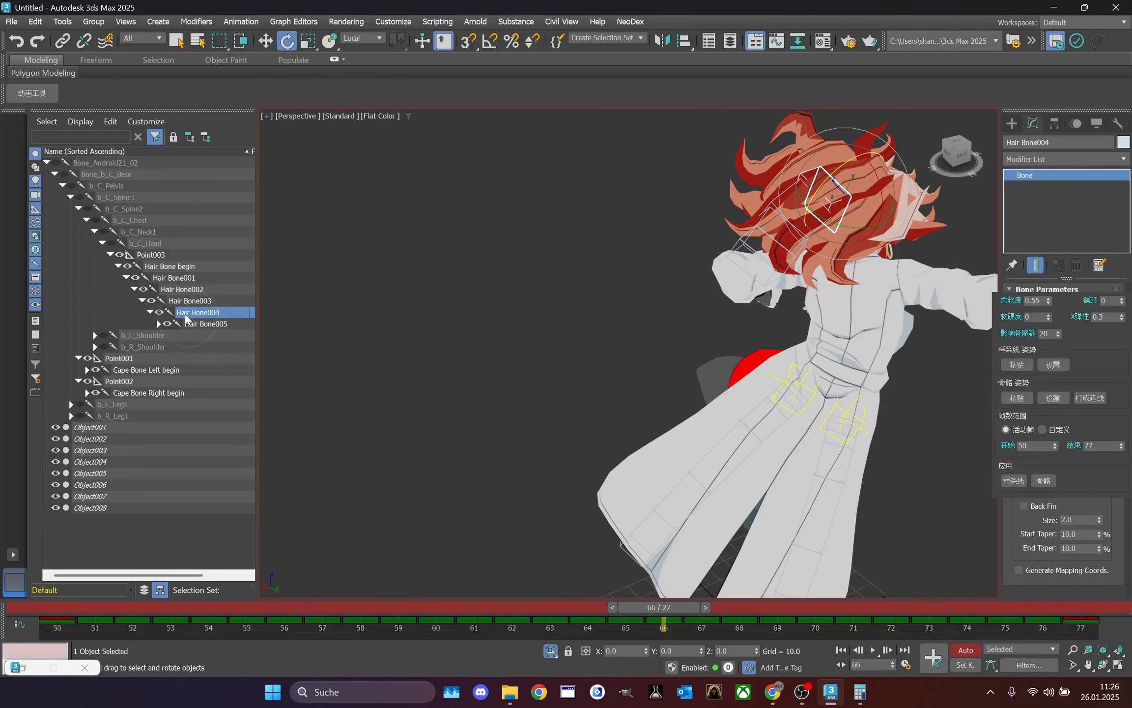
left_click_drag(952, 148, 663, 376)
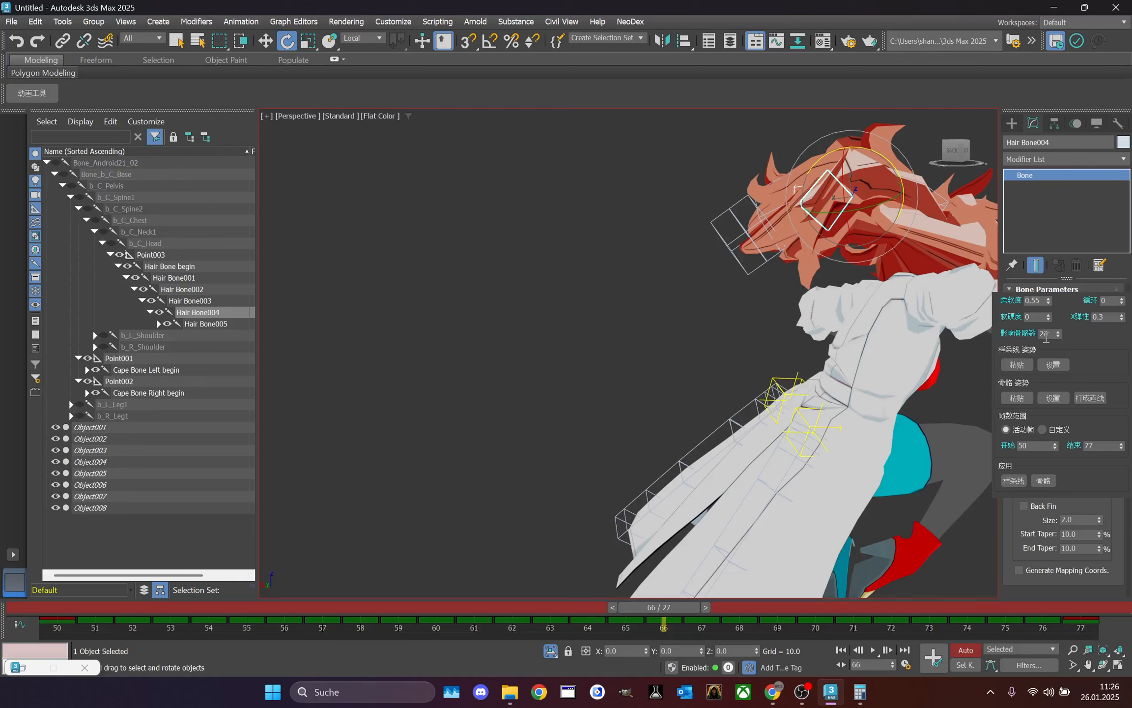
left_click(1038, 483)
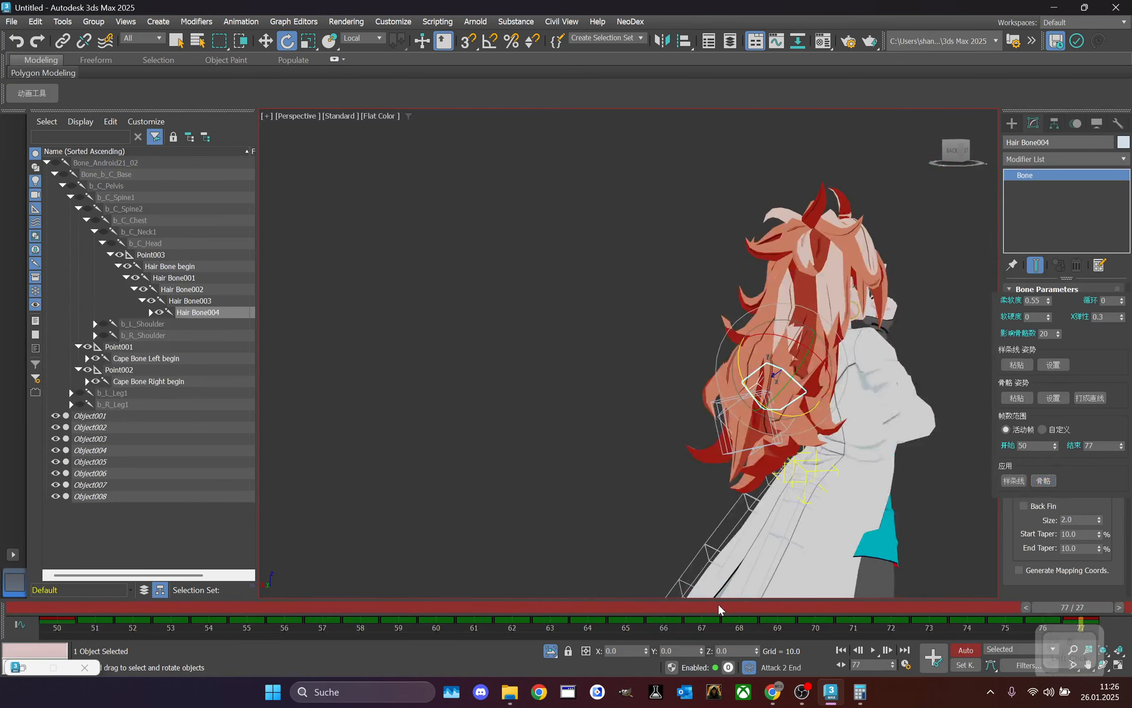
left_click_drag(719, 609, 603, 575)
key("e")
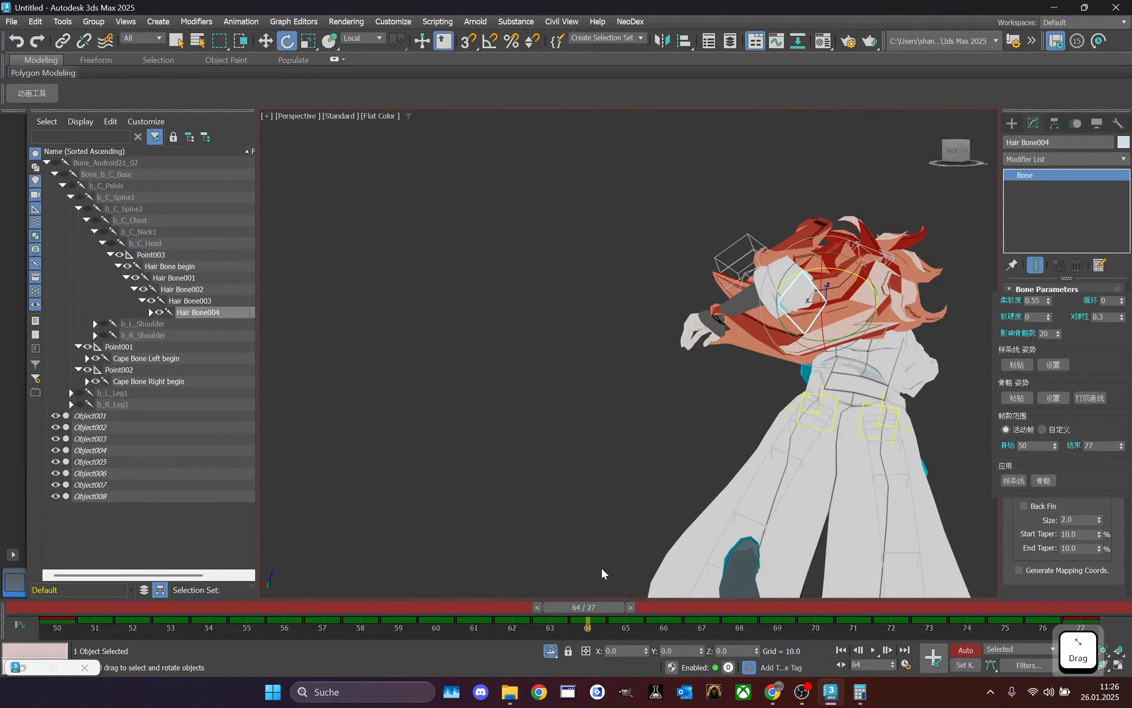
key("ctrl+z")
- Select Hair Bone begin and key an adjusted rotation at frame 64
left_click_drag(952, 150, 926, 164)
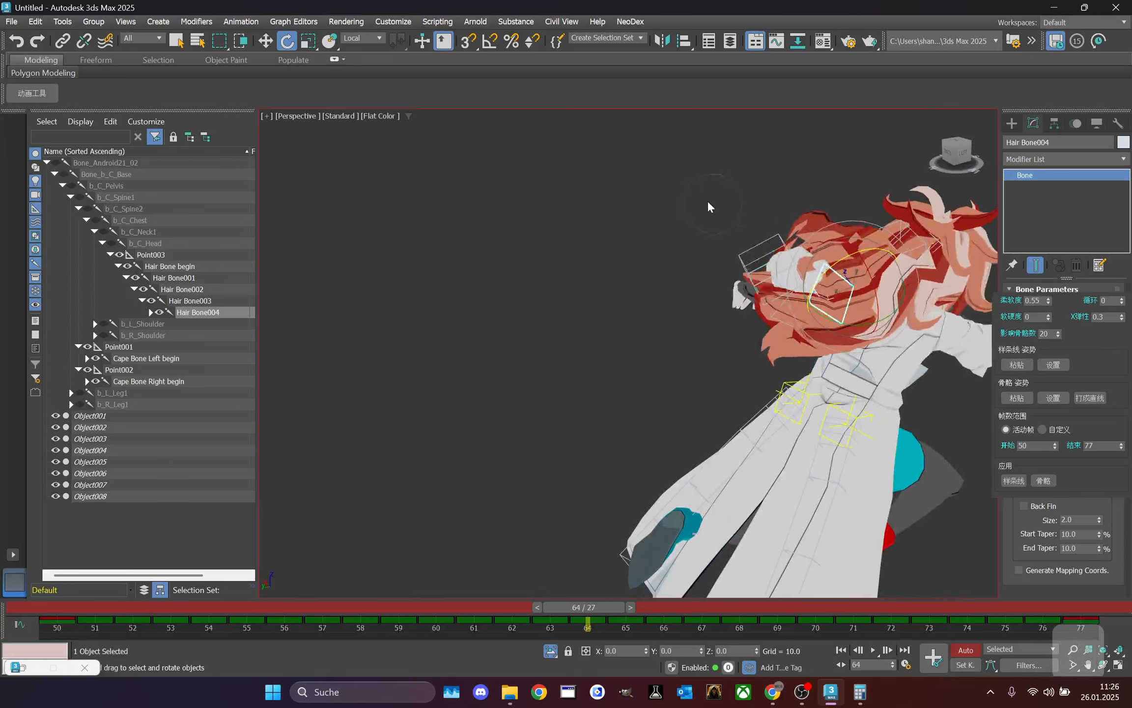
left_click(707, 200)
middle_click_drag(880, 241, 713, 246)
scroll(718, 246, "up", 4)
left_click(779, 228)
scroll(780, 229, "down", 1)
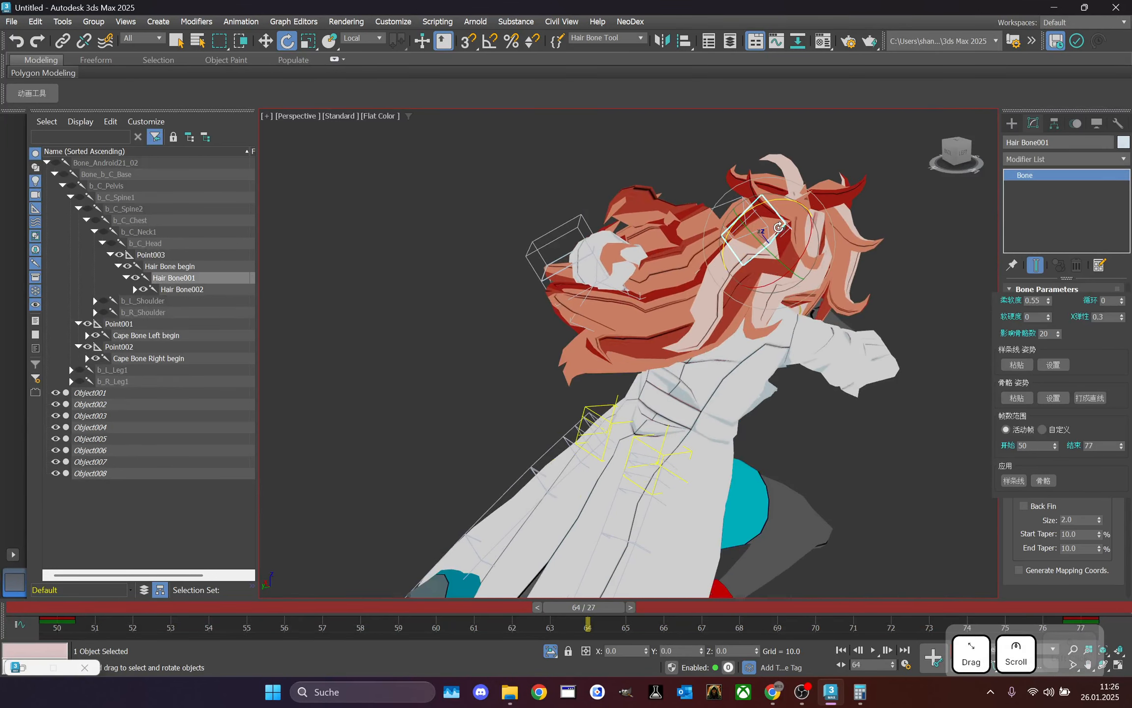
left_click(174, 270)
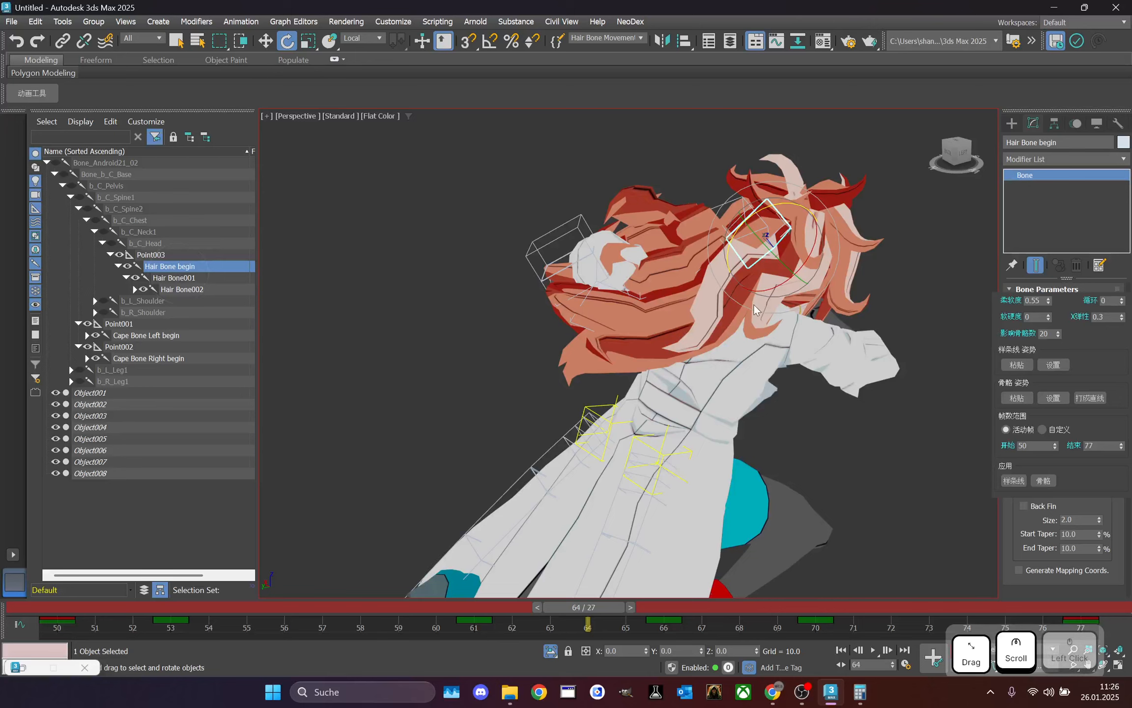
left_click_drag(810, 229, 818, 204)
- Select Hair Bone004, reapply the 骨骼 (bone) simulation over frames 50 to 77, and keep the NeoDex Manager minimized
left_click_drag(607, 612, 1022, 492)
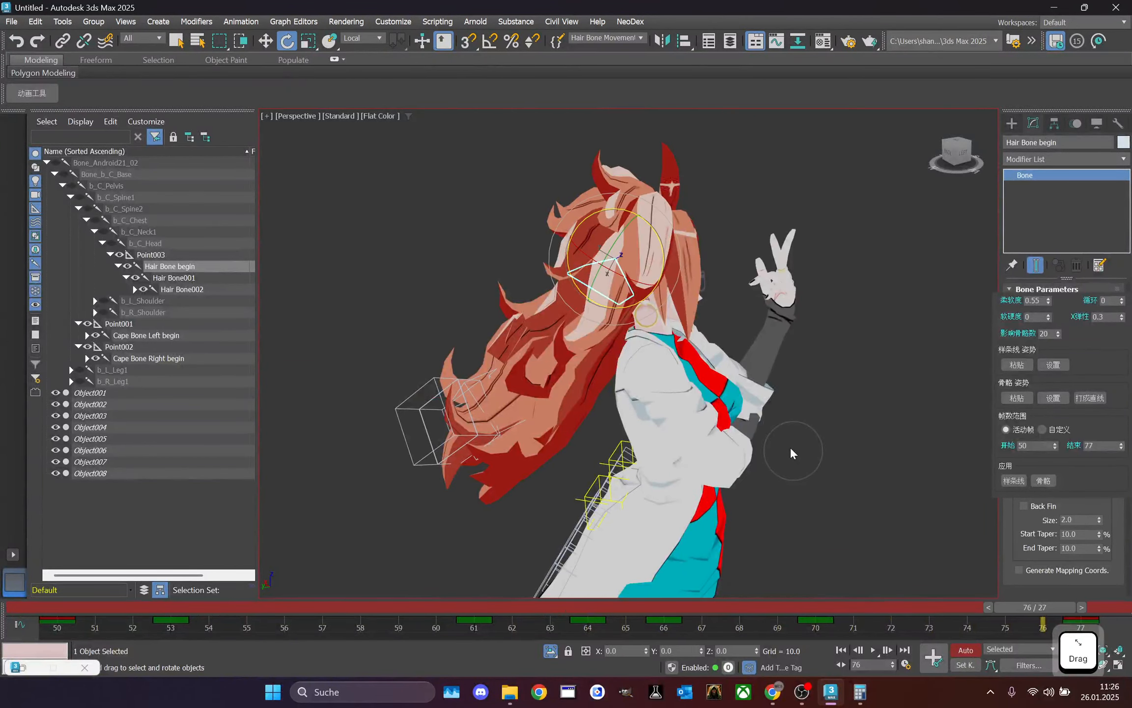
key("e")
left_click(789, 447)
left_click_drag(575, 313, 575, 320)
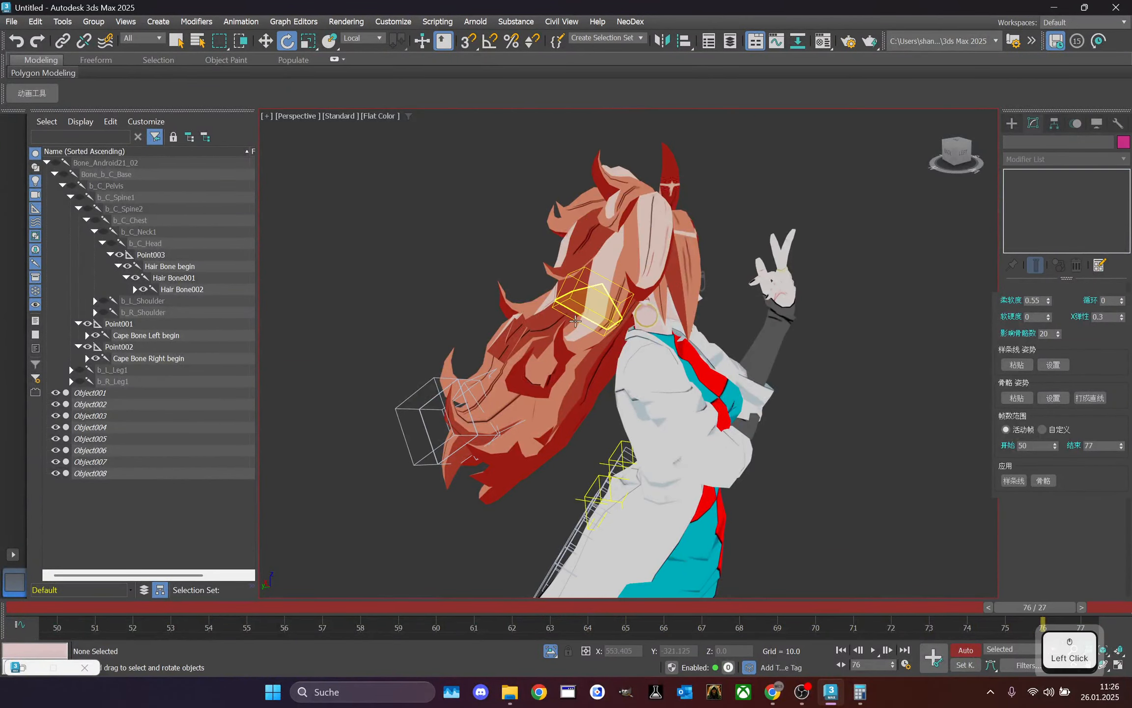
left_click(557, 382)
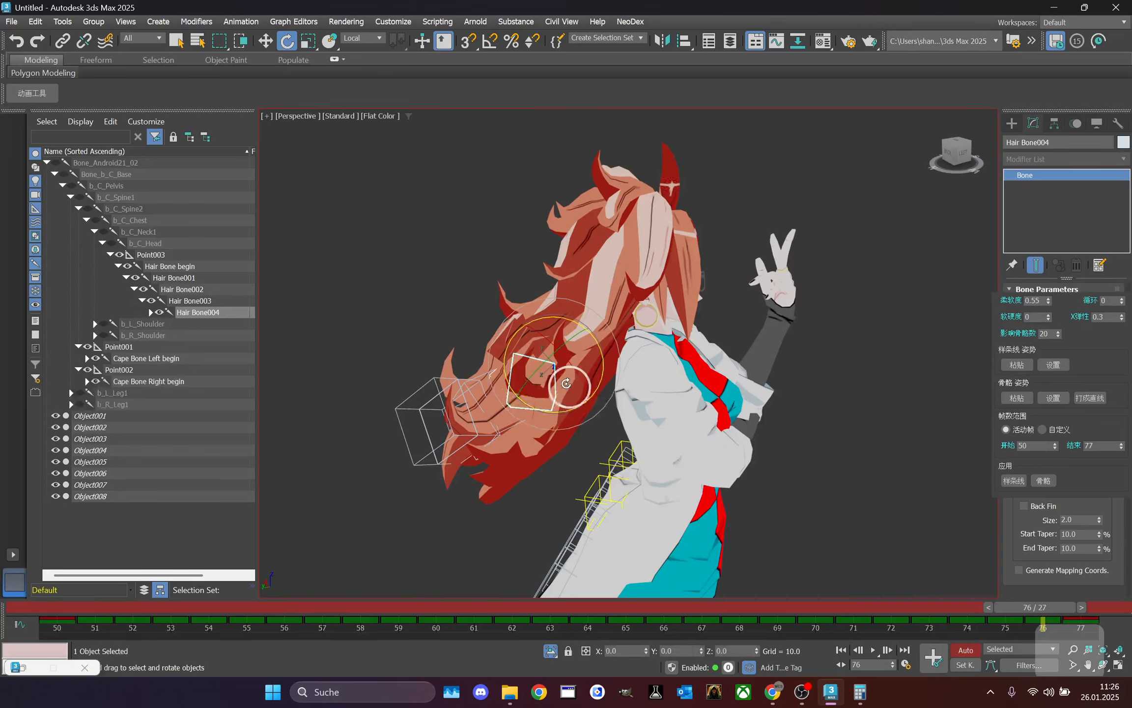
left_click(23, 670)
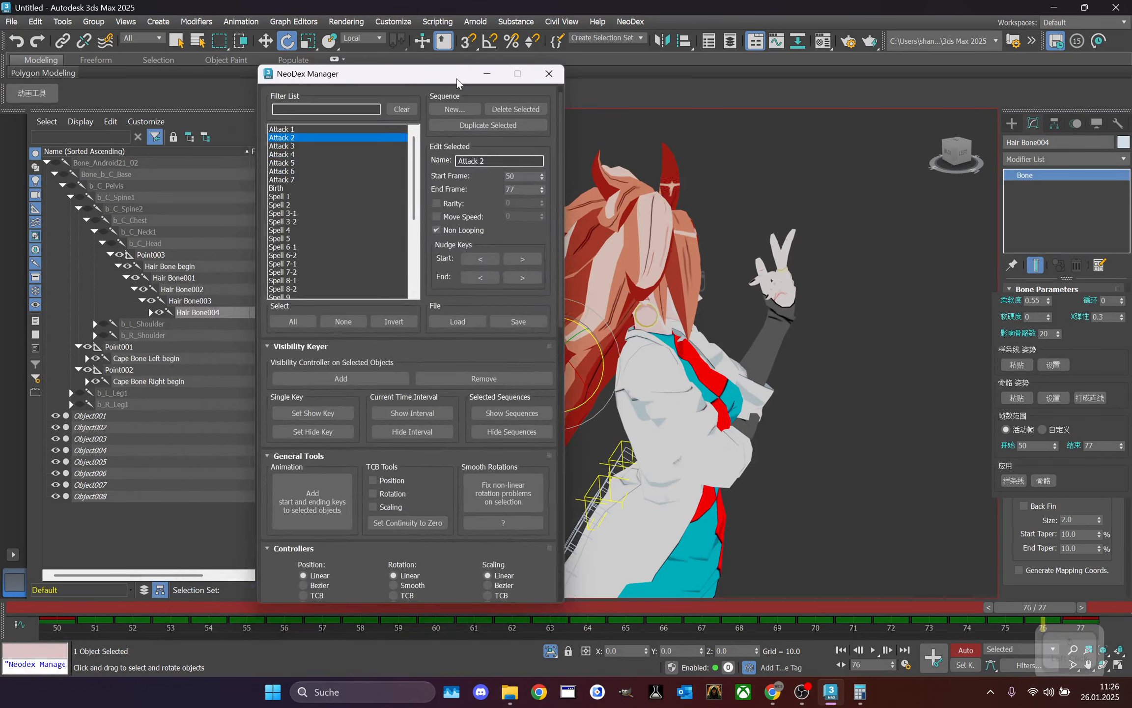
left_click(1040, 482)
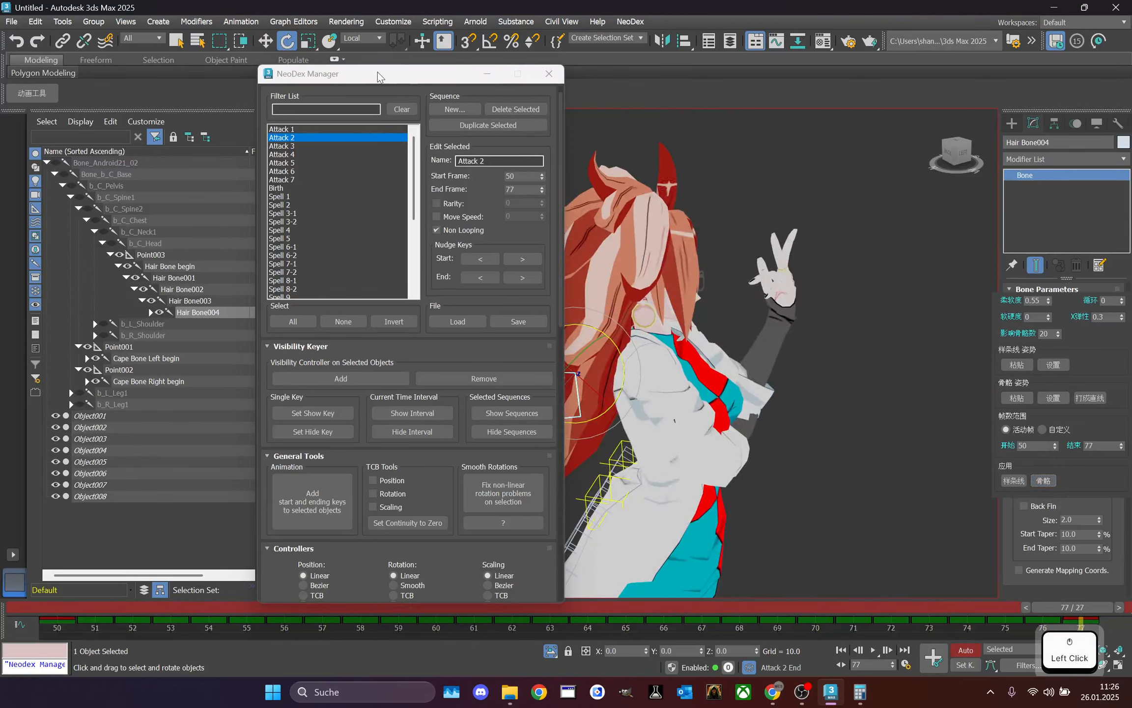
left_click(487, 74)
- Play back the Attack 2 animation and review the hair motion, stopping at frame 70
left_click_drag(209, 592, 1096, 536)
scroll(854, 469, "down", 2)
middle_click_drag(855, 469, 836, 360)
scroll(837, 361, "down", 3)
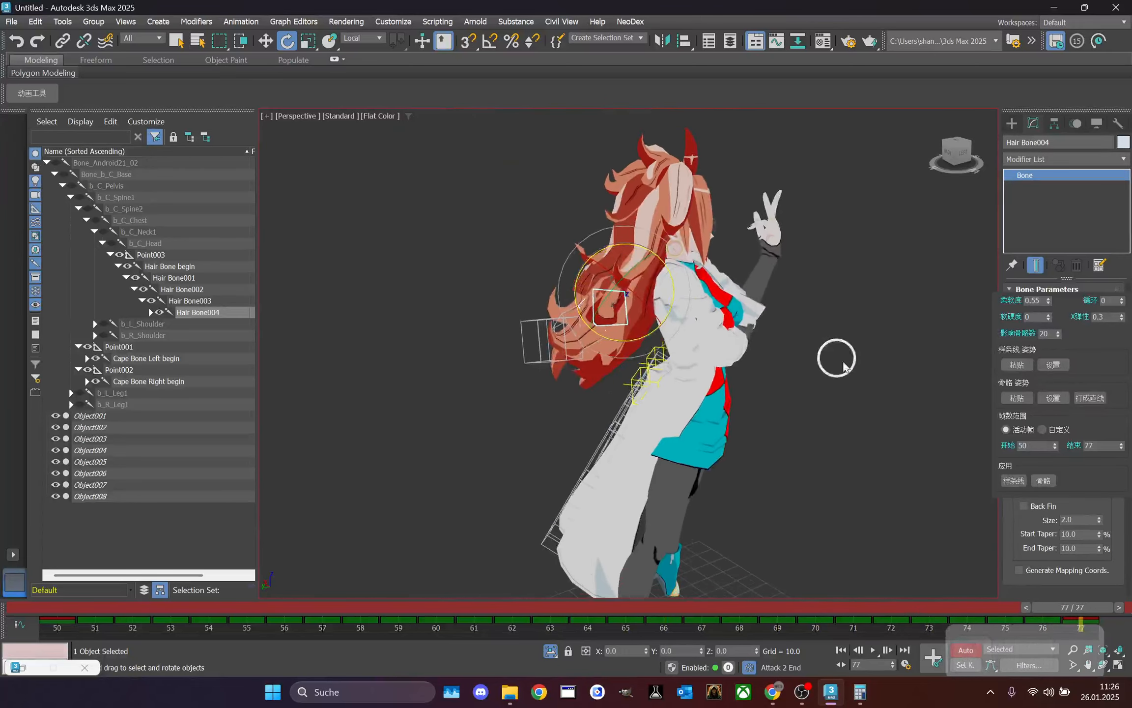
left_click(872, 649)
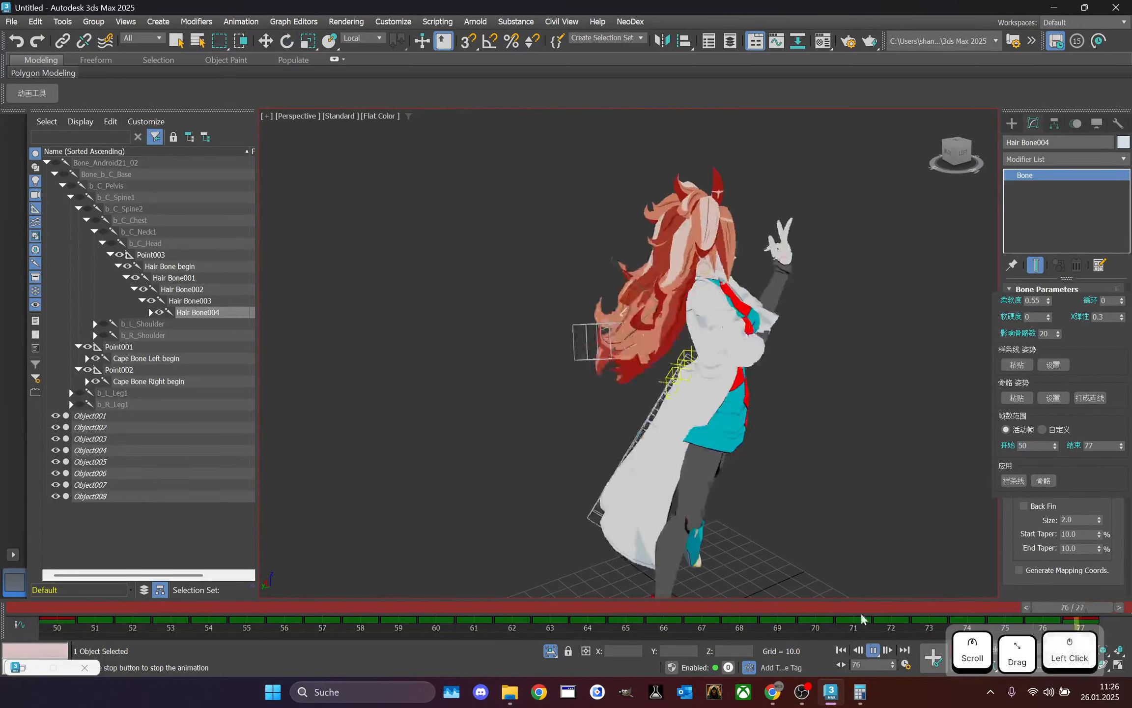
left_click(805, 609)
middle_click_drag(797, 519, 784, 482)
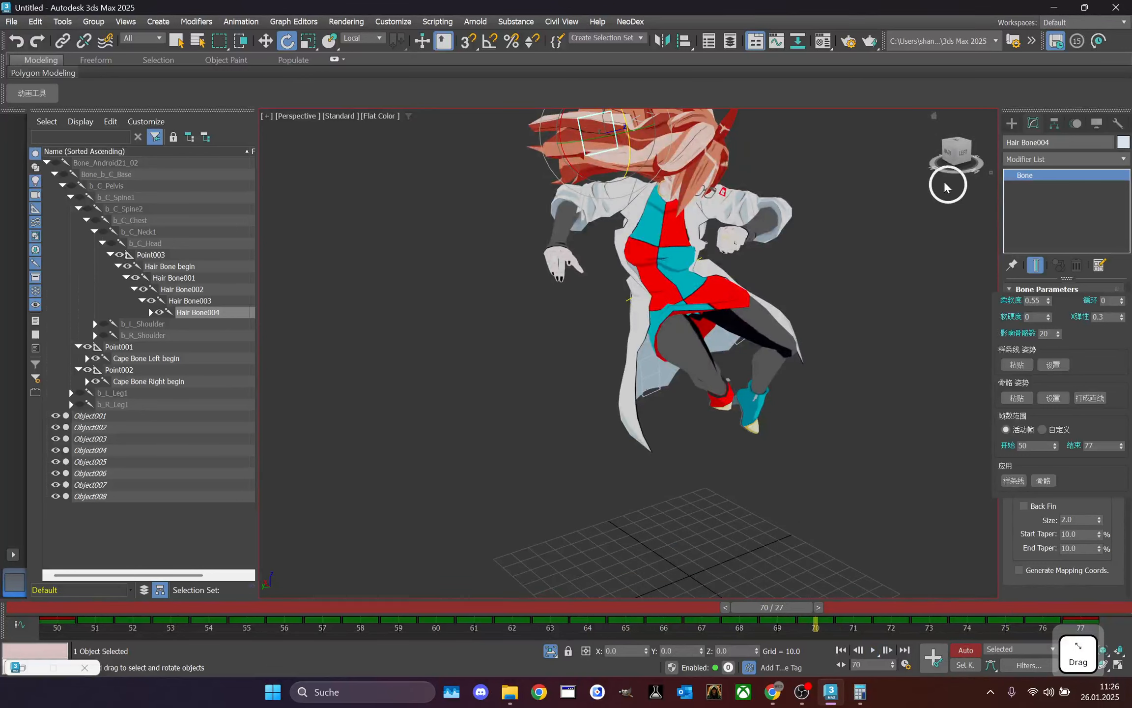
- Apply the 骨骼 (bone) simulation to the Cape 6 selection set over frames 50 to 77
mouse_move(946, 170)
left_mouse_down()
mouse_move(983, 162)
mouse_move(964, 168)
left_mouse_up()
left_click(640, 39)
left_click(636, 55)
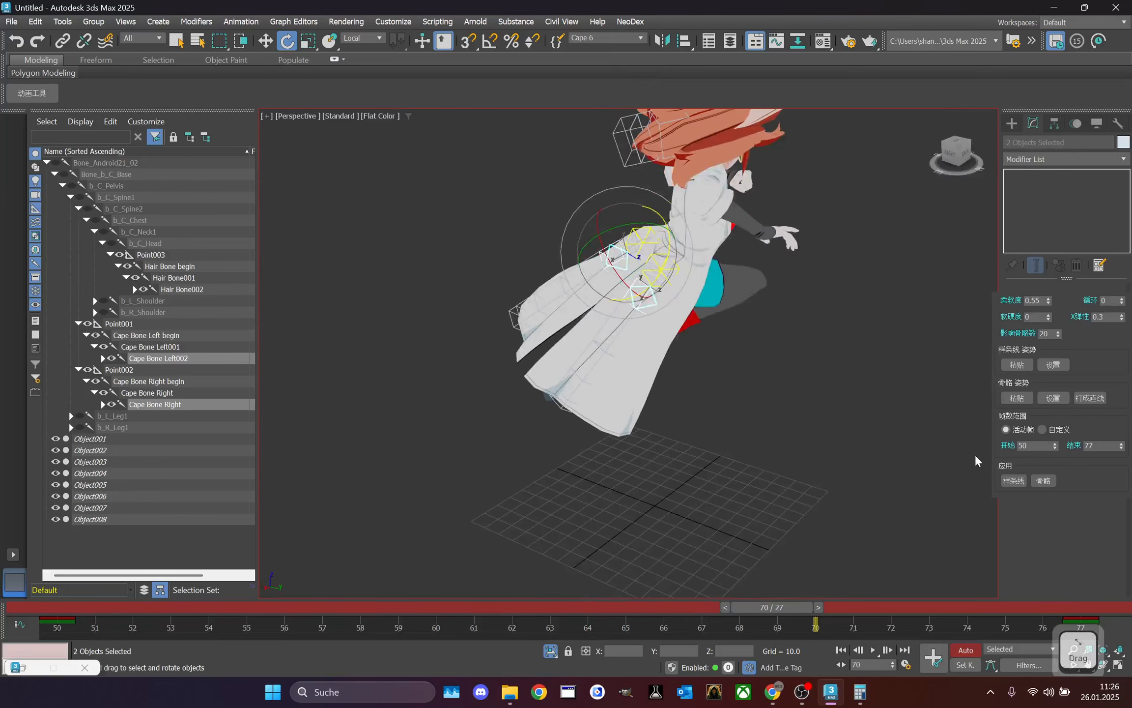
left_click(1044, 480)
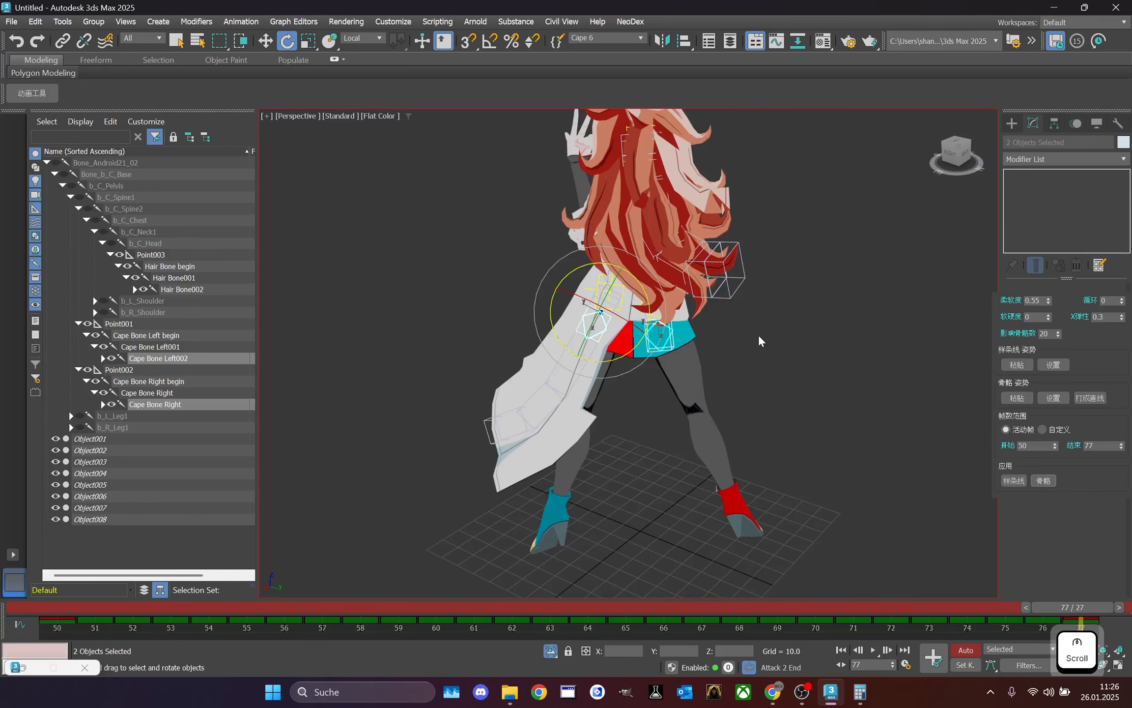
- Inspect the right cape bone chain and its keys at frame 77 from behind the character
scroll(758, 334, "up", 4)
left_click(856, 329)
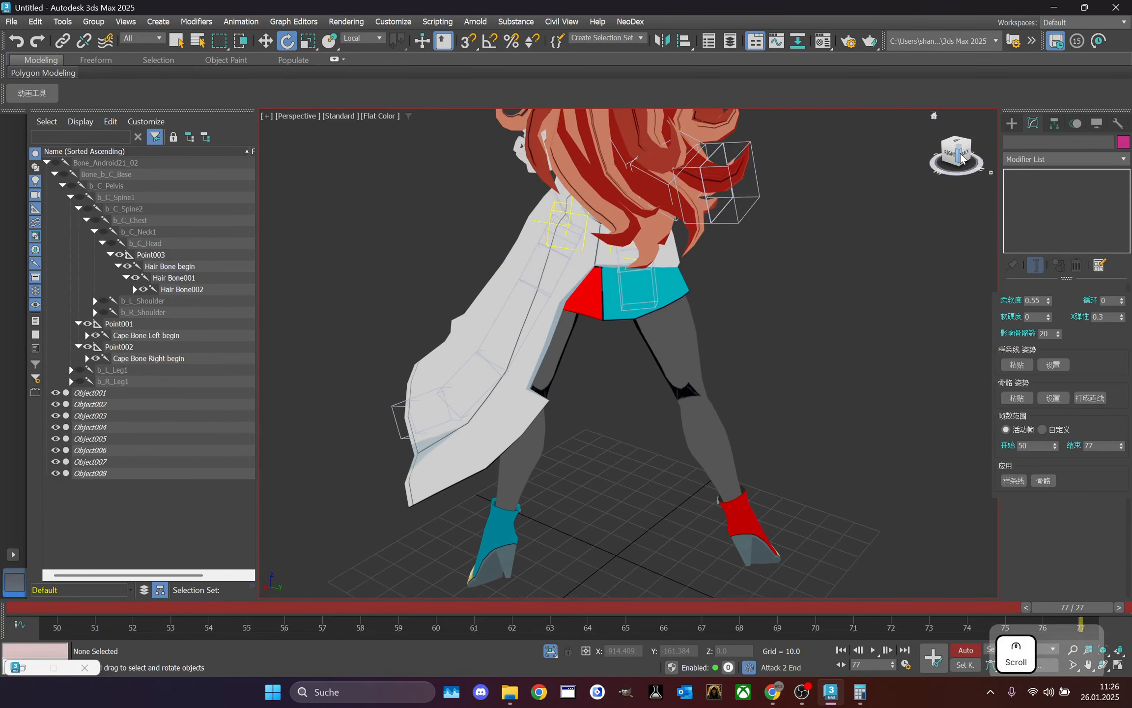
left_click_drag(961, 158, 946, 152)
scroll(668, 304, "up", 2)
double_click(665, 306)
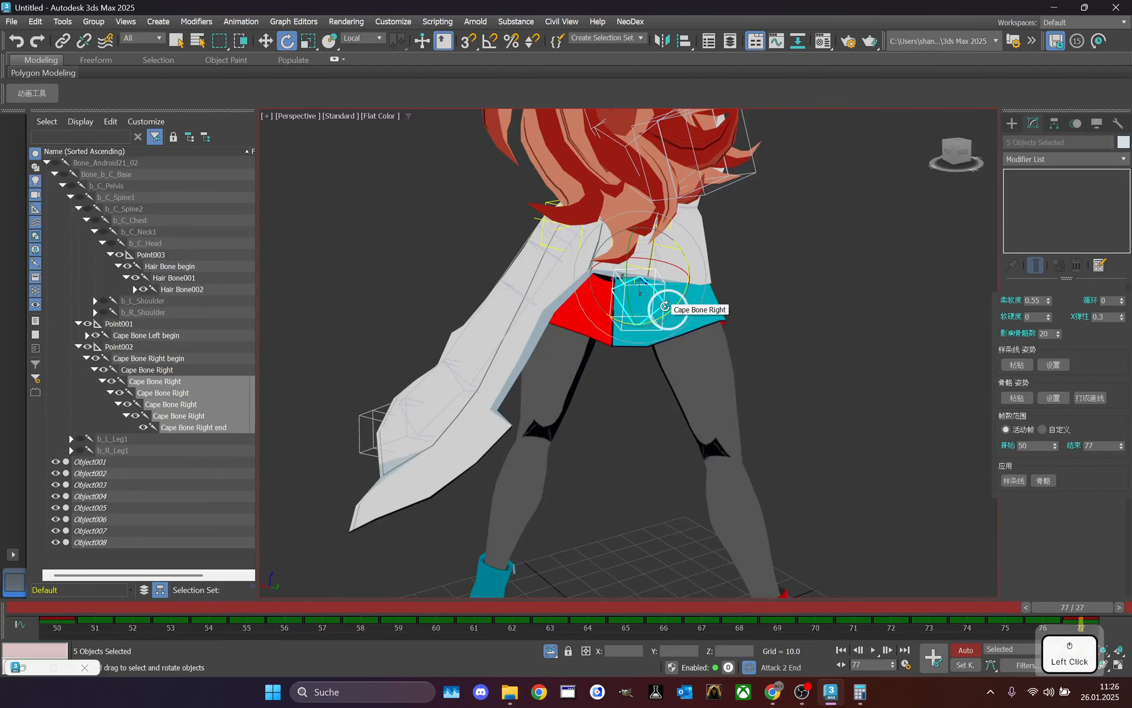
scroll(786, 343, "down", 3)
left_click(796, 348)
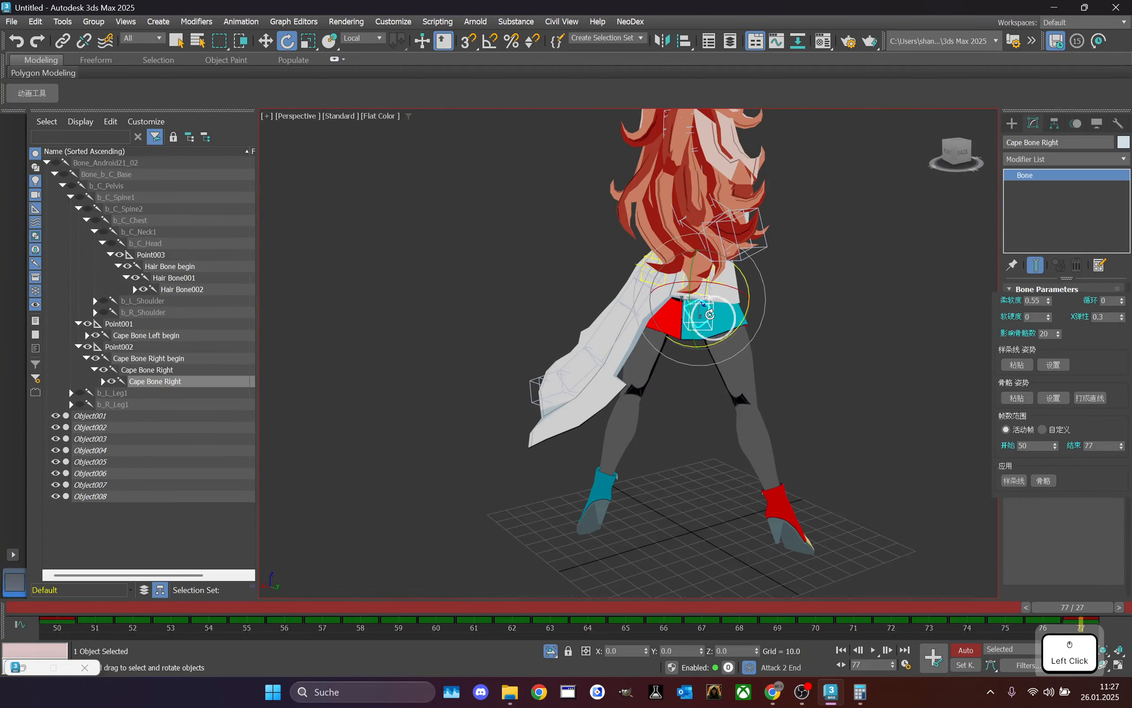
double_click(710, 313)
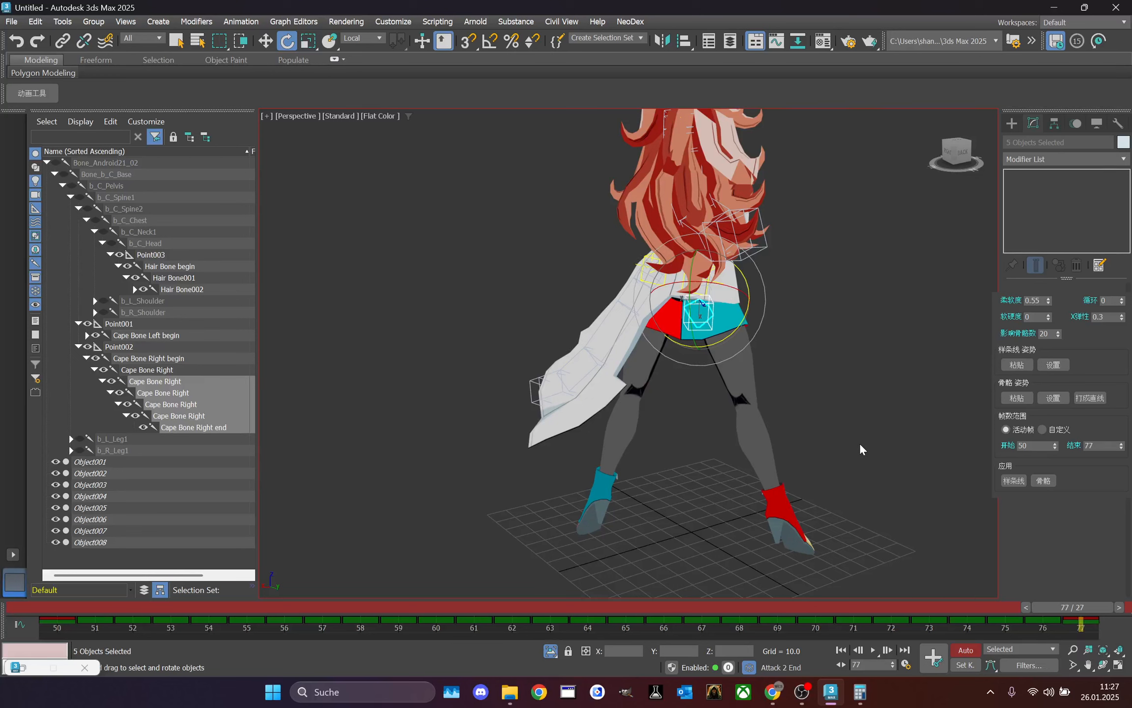
left_click(1072, 625)
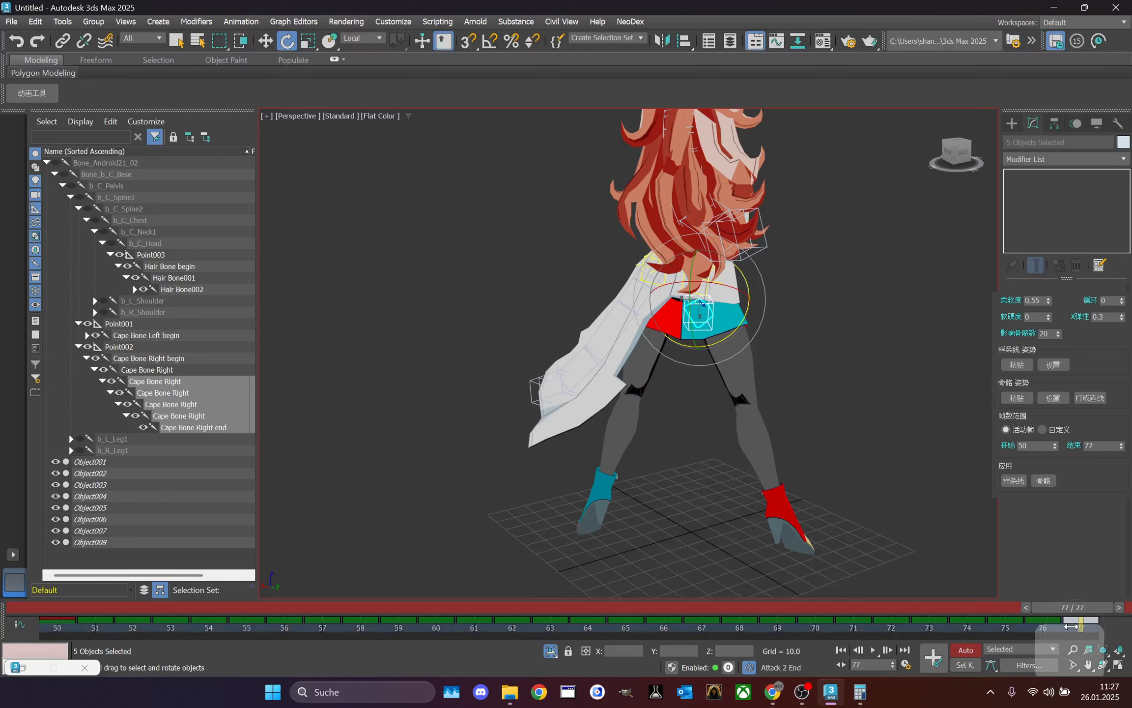
right_click(1072, 626)
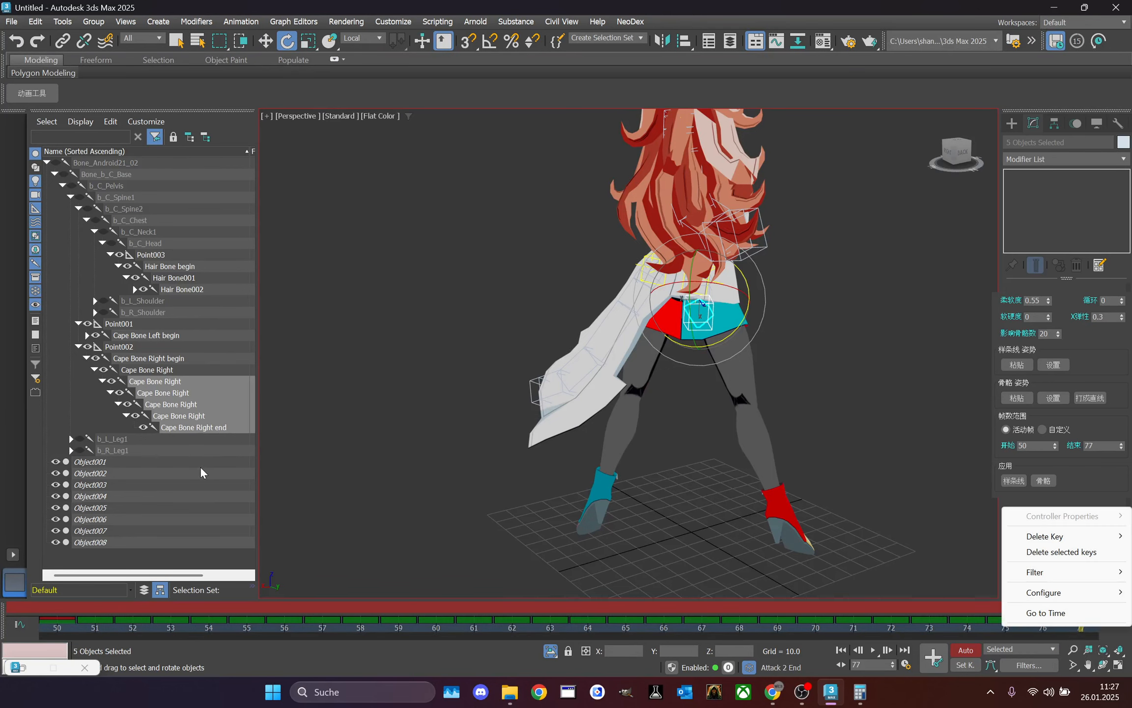
left_click(432, 453)
- Select the right cape chain from its third bone down to the end bone and delete its keys across frames 50 to 77
double_click(712, 320)
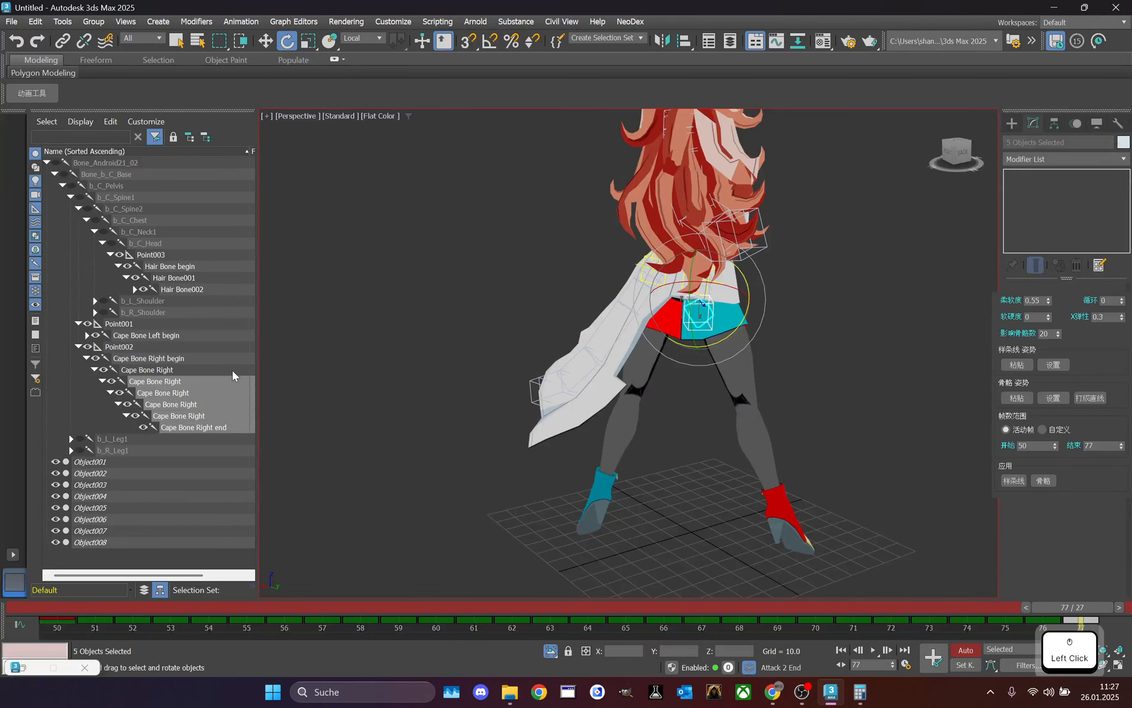
right_click(1074, 629)
left_click(1083, 557)
left_click_drag(1089, 626, 47, 447)
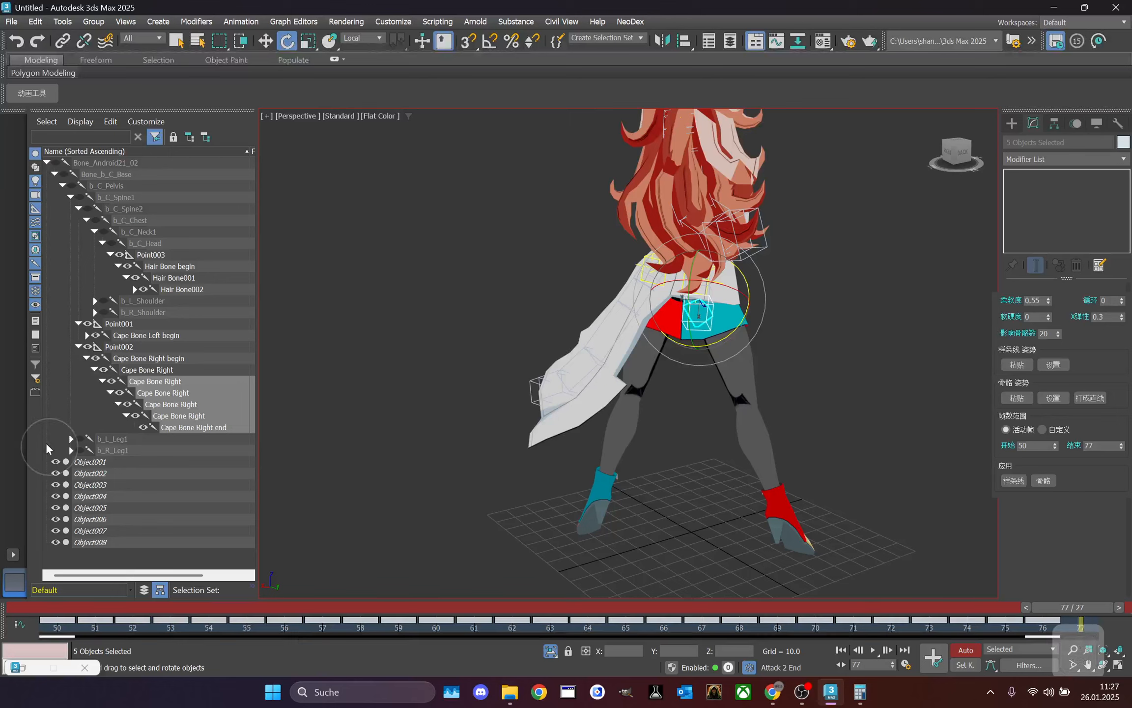
right_click(218, 623)
left_click(257, 547)
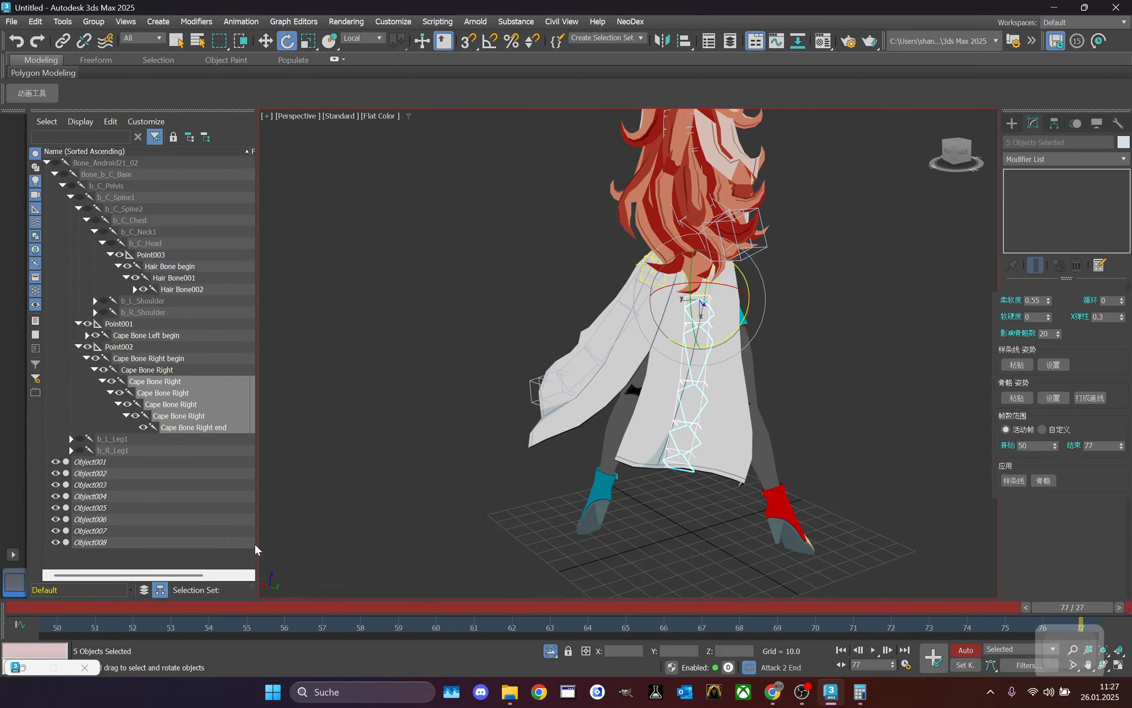
- Apply the 骨骼 (bone) simulation to the selected right cape chain over frames 50 to 77, with the NeoDex Manager minimized
left_click(25, 669)
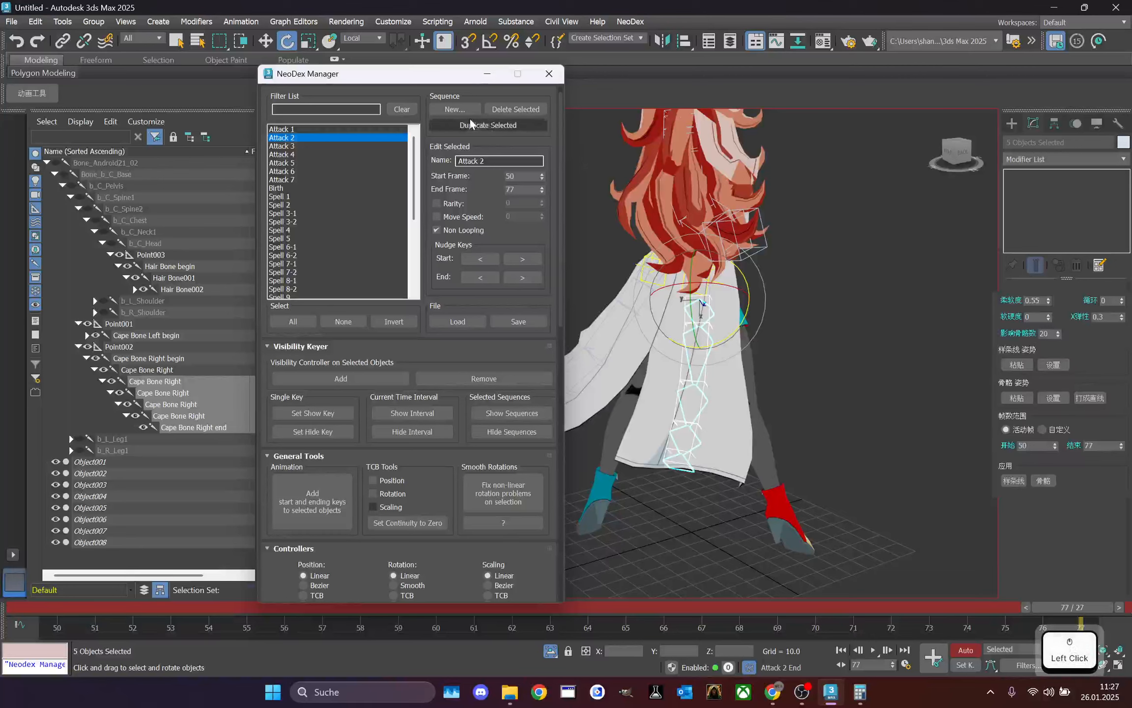
left_click(484, 75)
left_click(1044, 480)
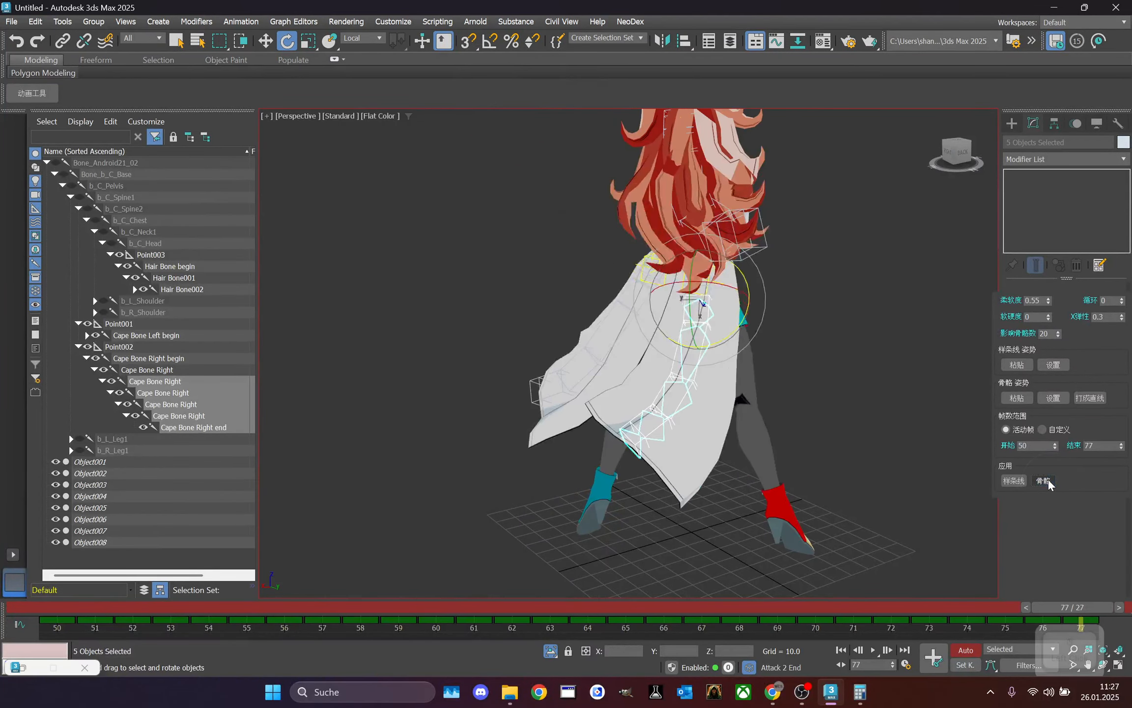
- Scrub to frame 76 and check the simulated pose of the upper right cape bones
left_click_drag(770, 611, 1071, 514)
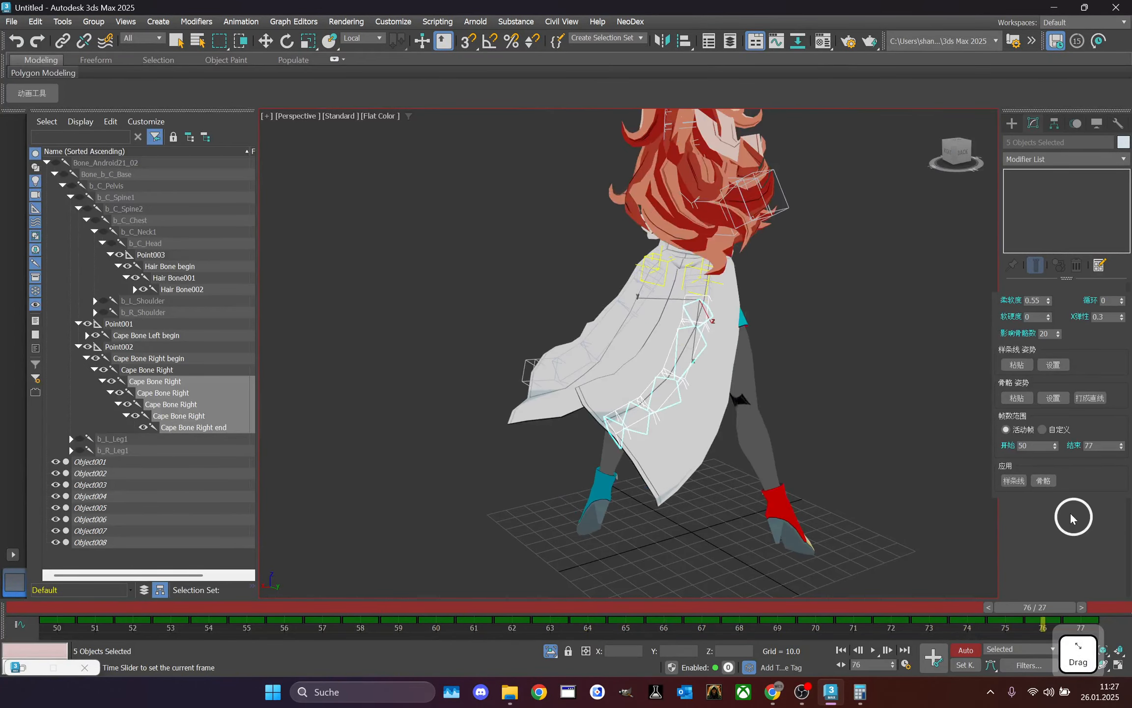
key("e")
scroll(799, 241, "up", 2)
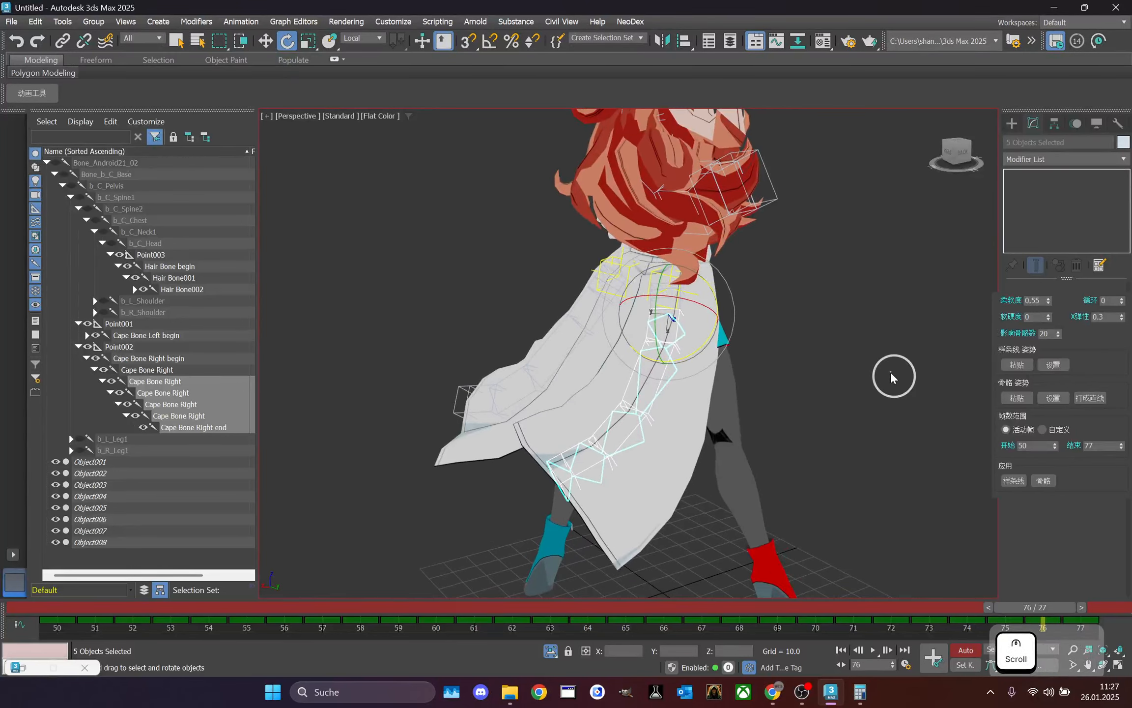
left_click(891, 371)
left_click(679, 326)
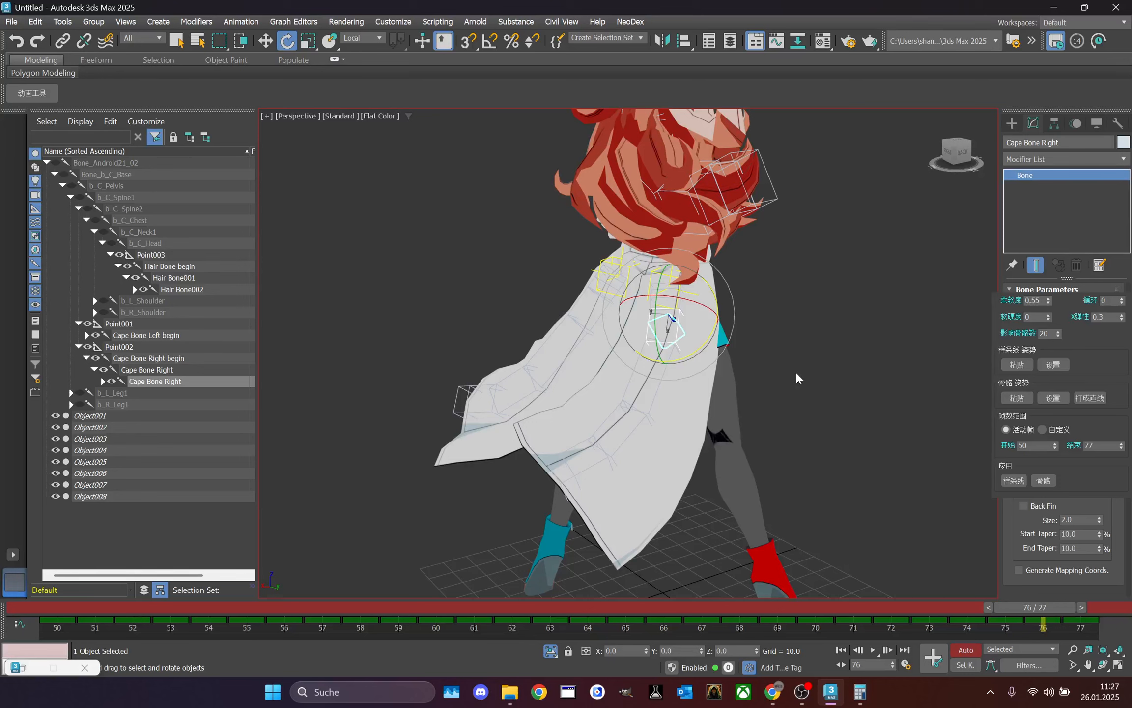
left_click(657, 392)
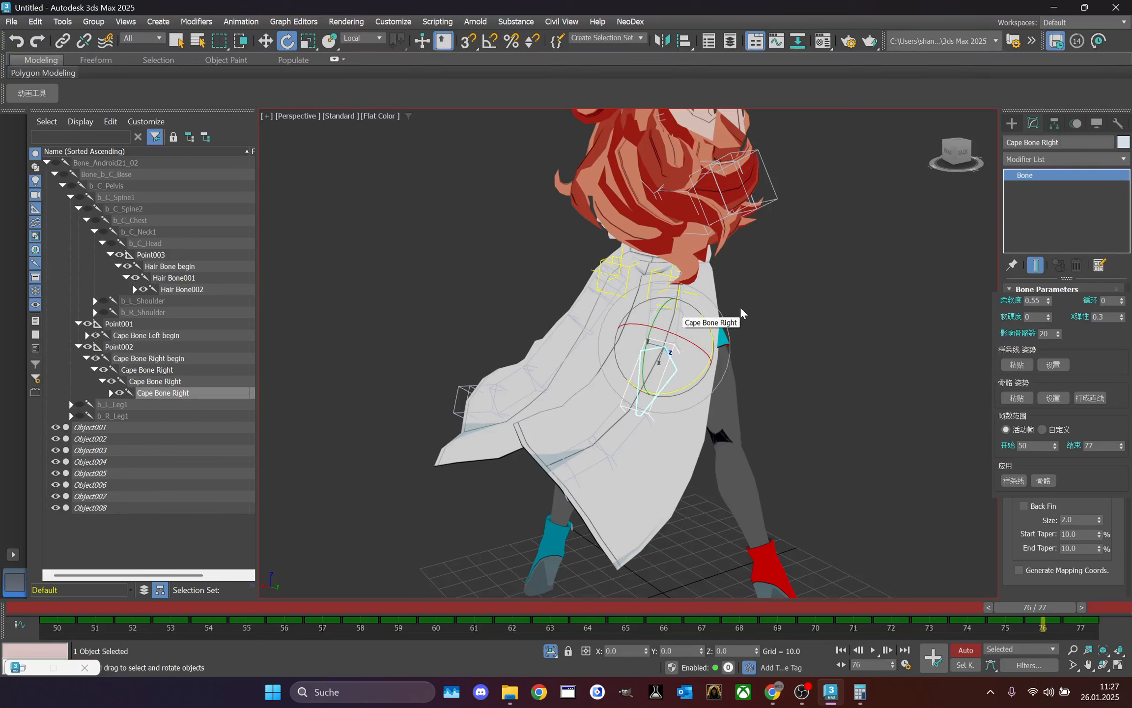
left_click(837, 389)
- Scrub back to frame 59 and examine where the cape attaches to the waist from the character's side
left_click_drag(1031, 601, 435, 607)
left_click_drag(966, 153, 1004, 152)
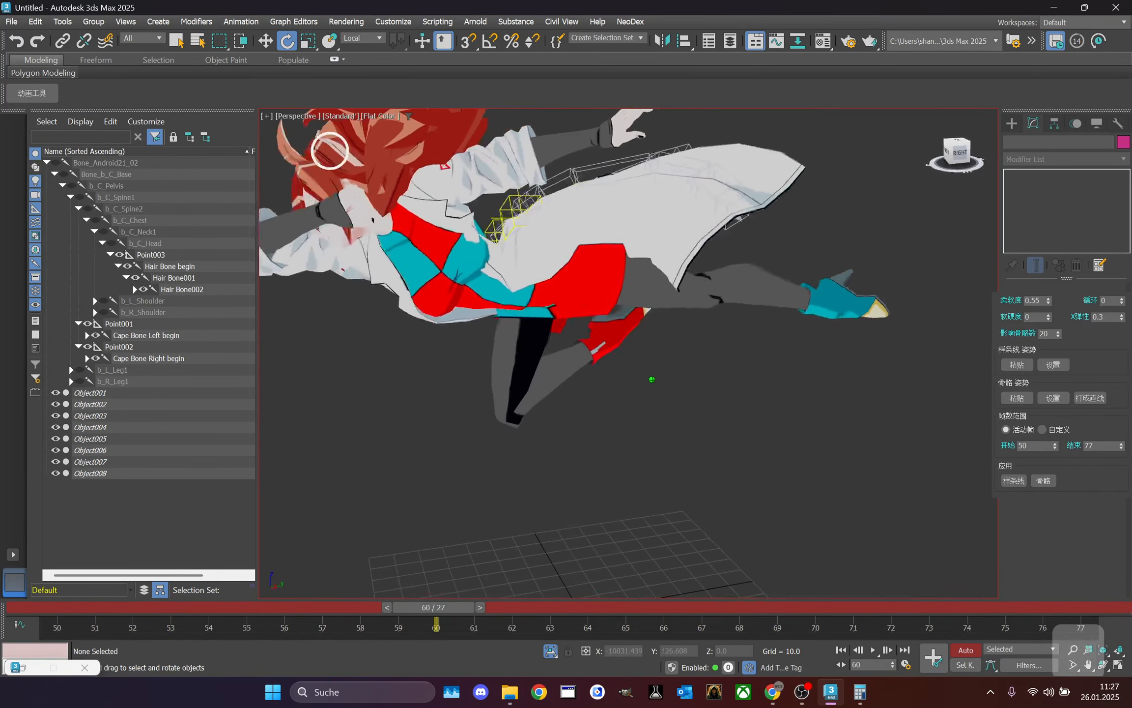
scroll(926, 186, "down", 1)
scroll(520, 210, "up", 1)
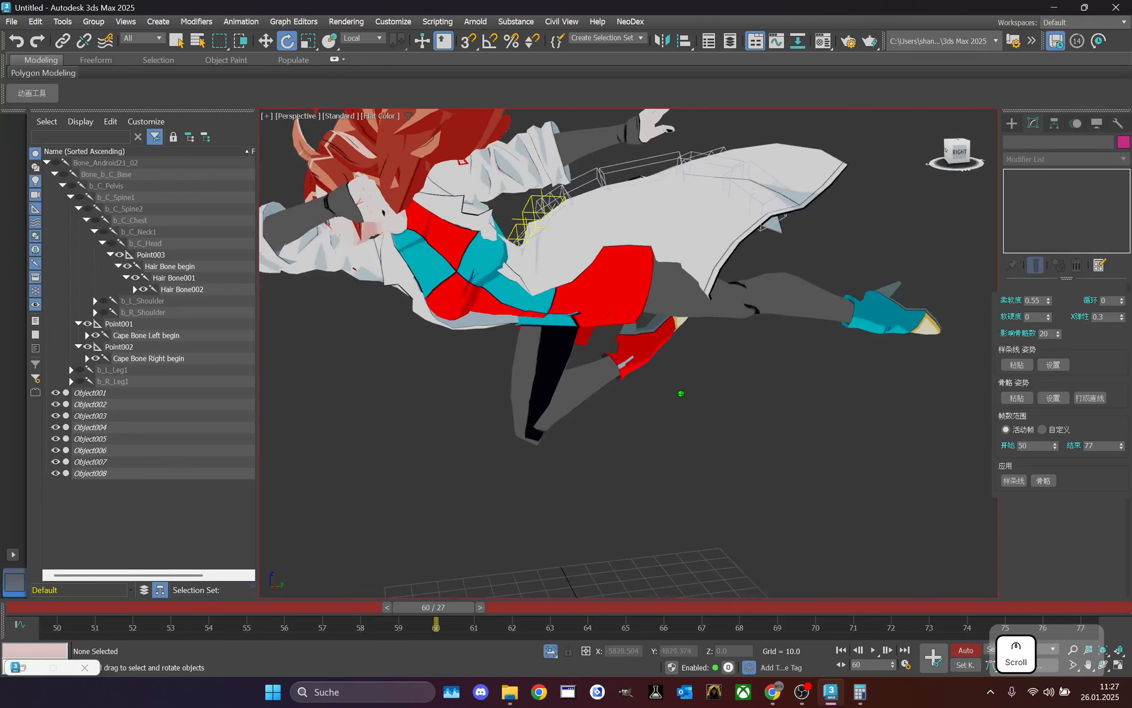
left_click_drag(467, 606, 417, 575)
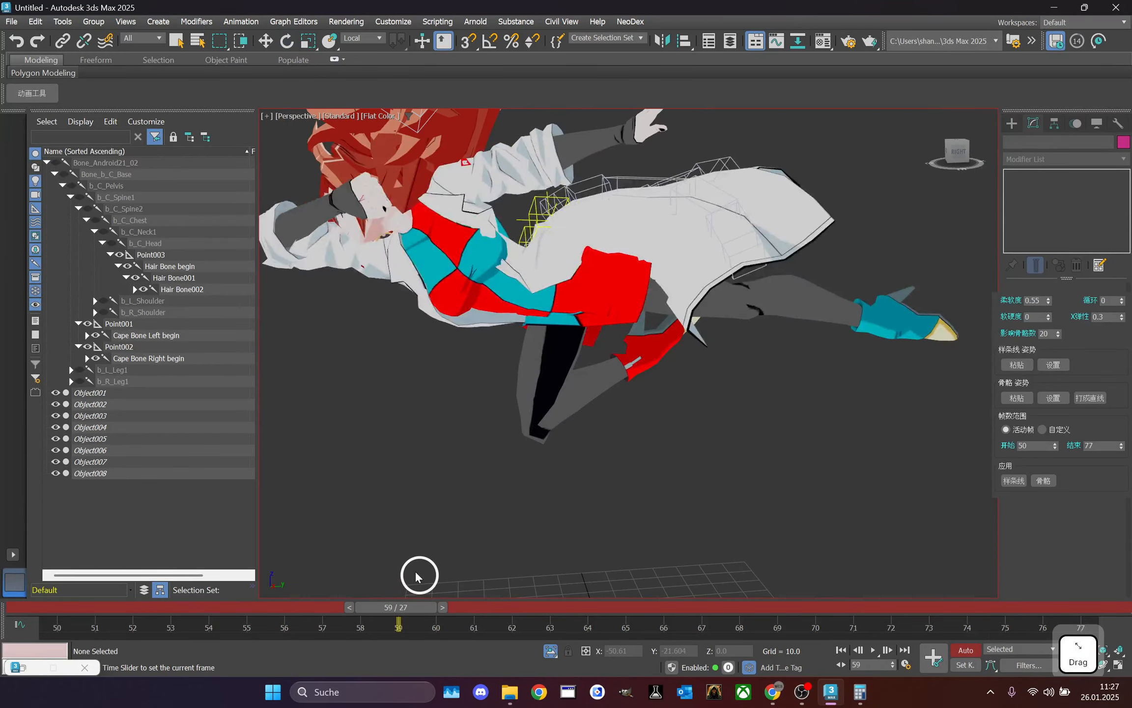
key("e")
scroll(581, 194, "up", 1)
middle_click_drag(624, 132, 639, 170)
scroll(609, 203, "up", 1)
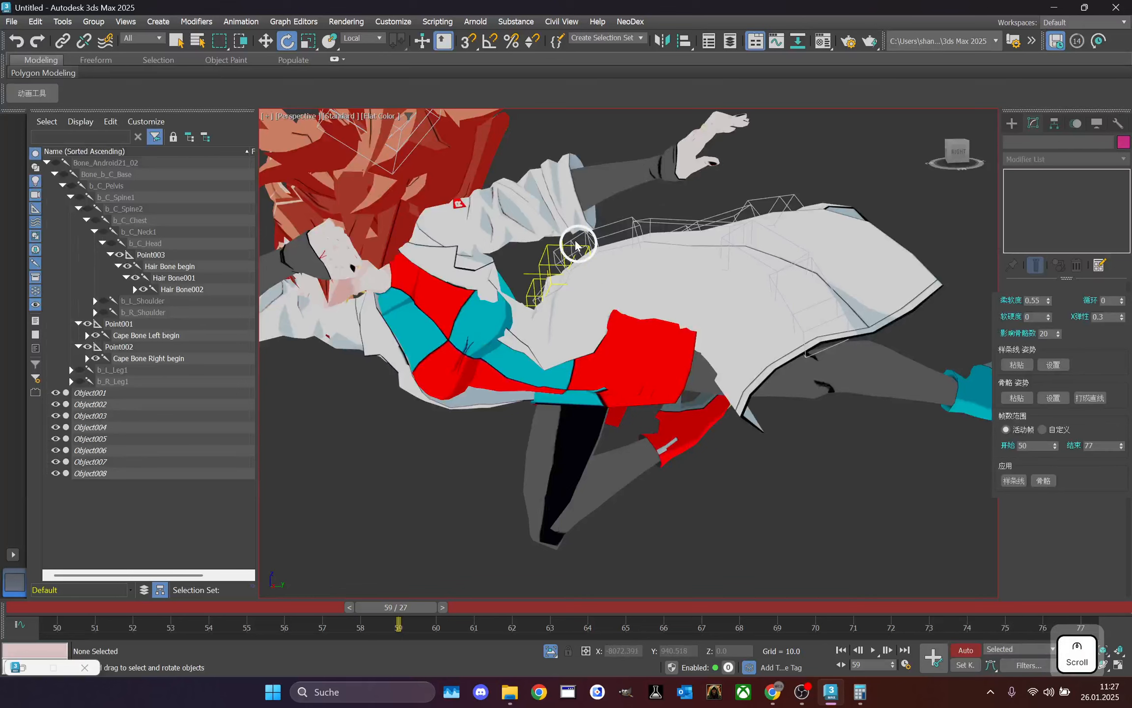
left_click(570, 241)
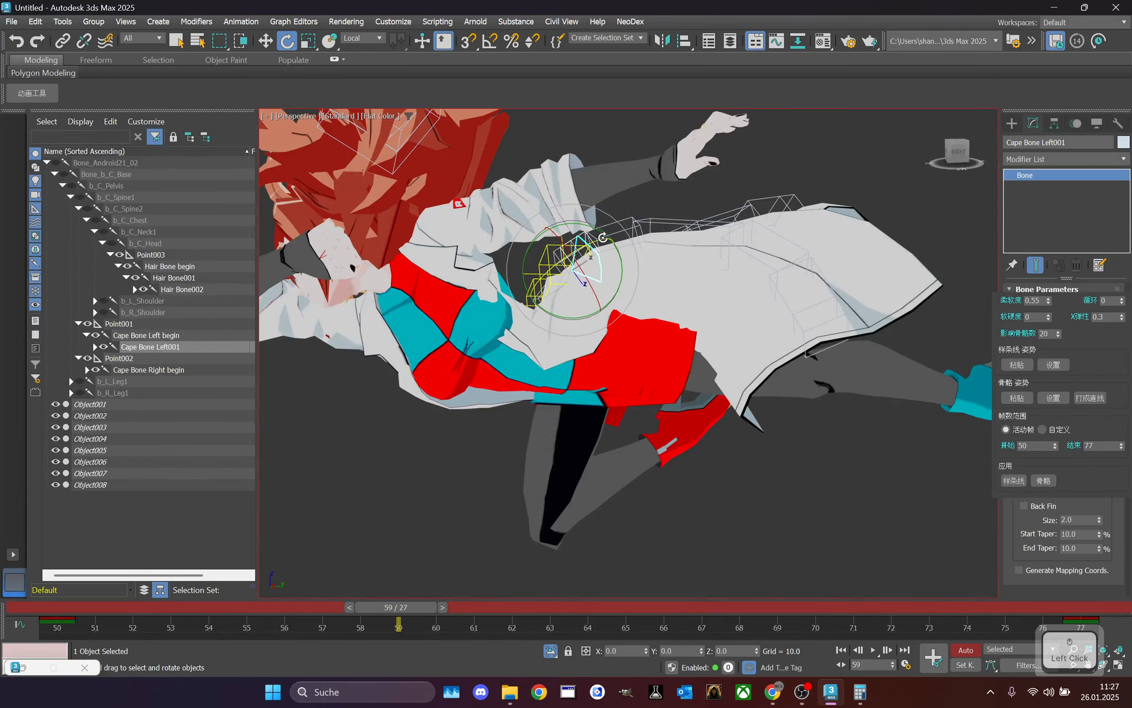
left_click_drag(605, 237, 758, 228)
left_click(814, 171)
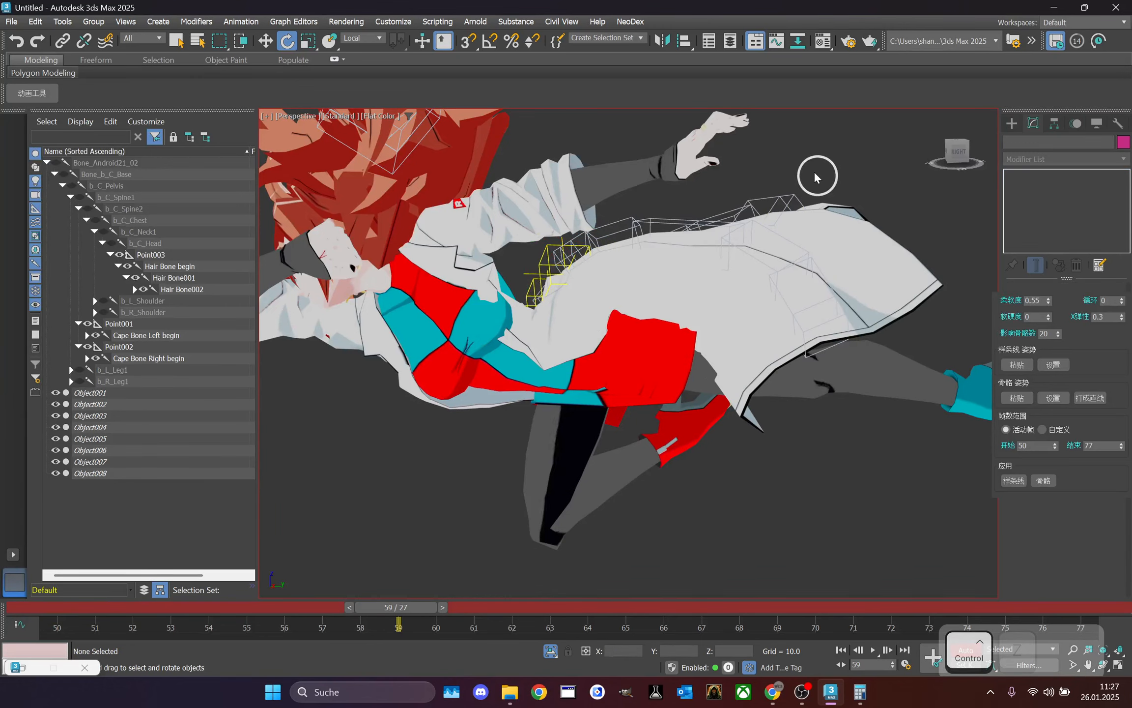
- Move the Point001 helper of the left cape about 2 units along X at frame 59
right_click(550, 252)
left_click(575, 259)
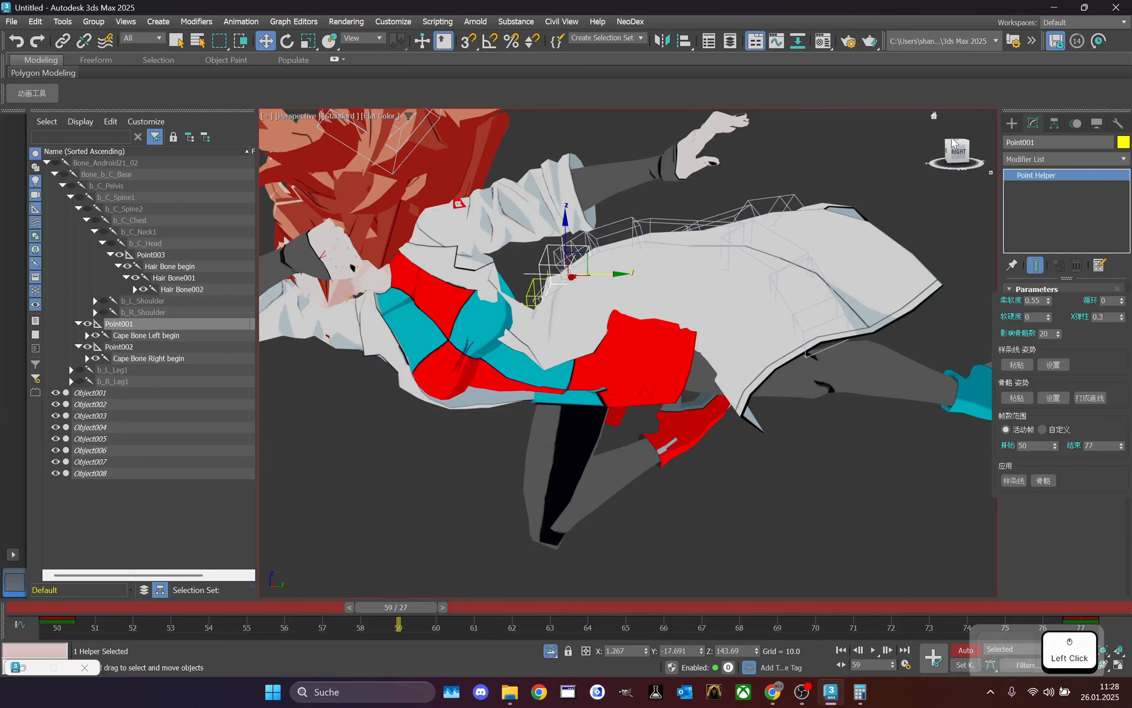
left_click_drag(952, 142, 904, 177)
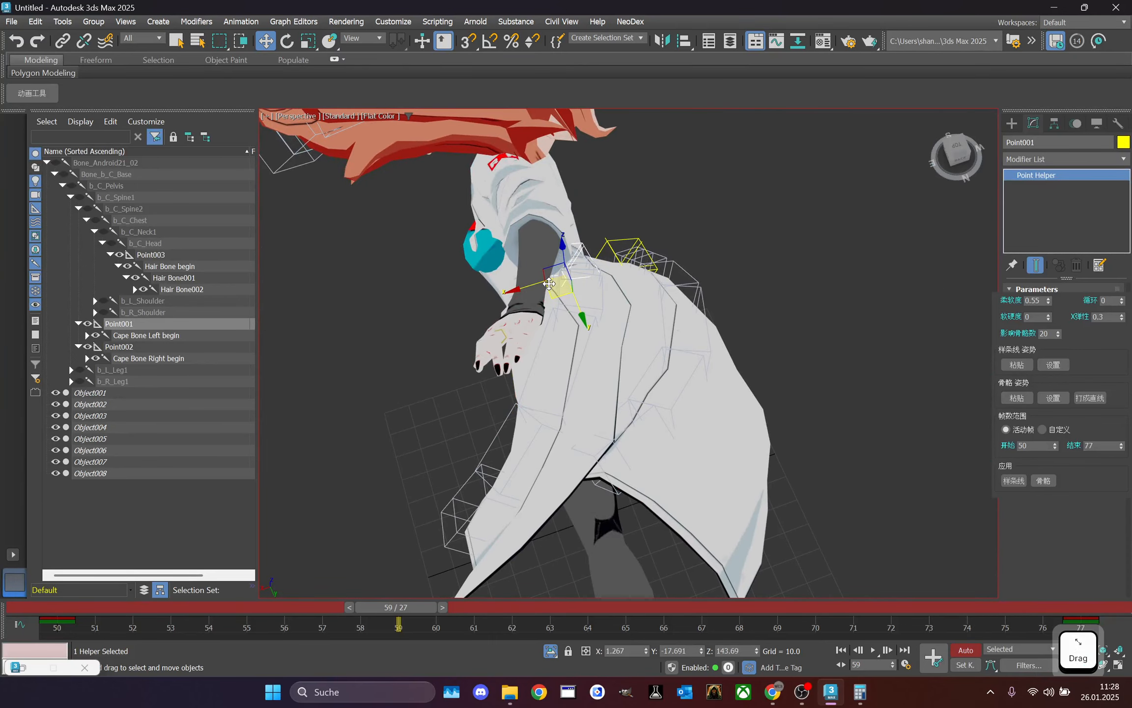
left_click_drag(549, 284, 538, 290)
left_click_drag(952, 162, 576, 300)
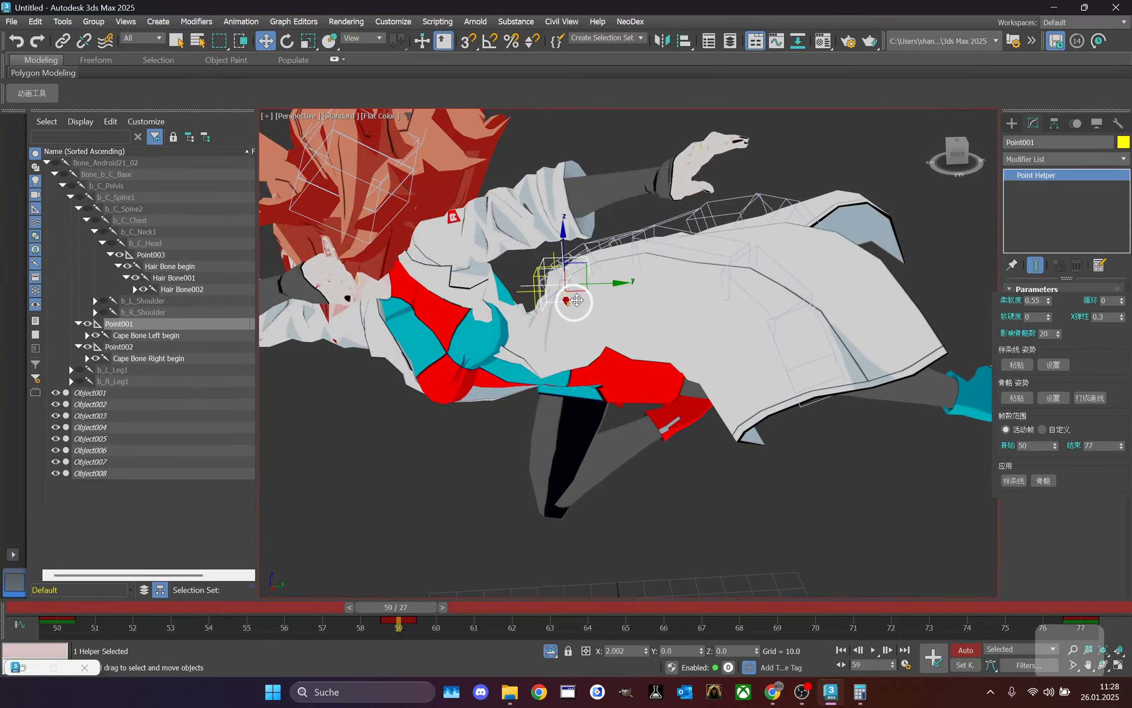
- Scrub to frame 77 and play back Attack 2 to review the cape motion from behind
left_click_drag(405, 604, 1096, 484)
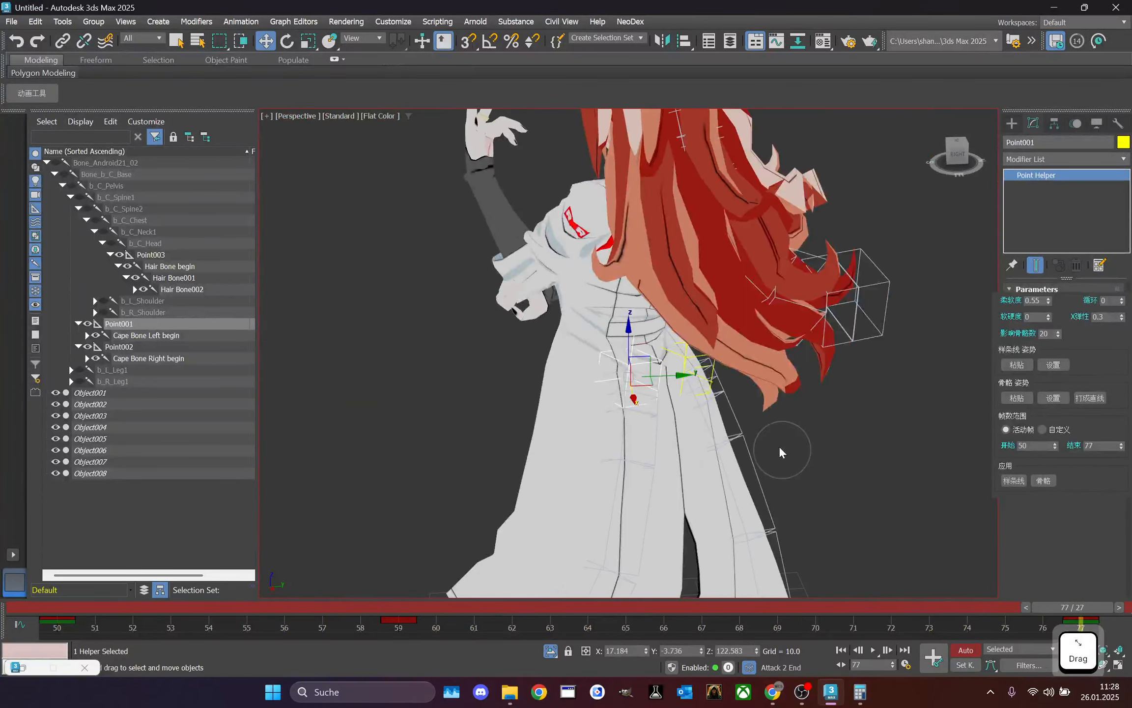
scroll(780, 445, "down", 3)
middle_click_drag(780, 446, 780, 379)
scroll(780, 379, "down", 2)
left_click_drag(986, 147, 870, 145)
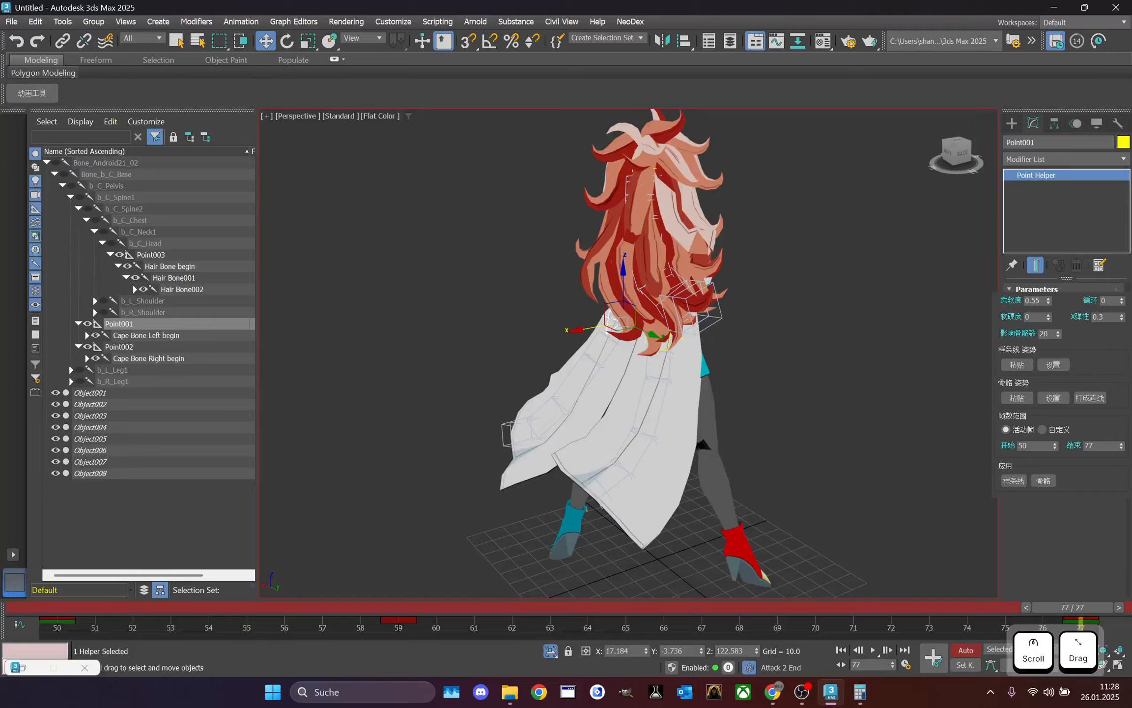
left_click(873, 650)
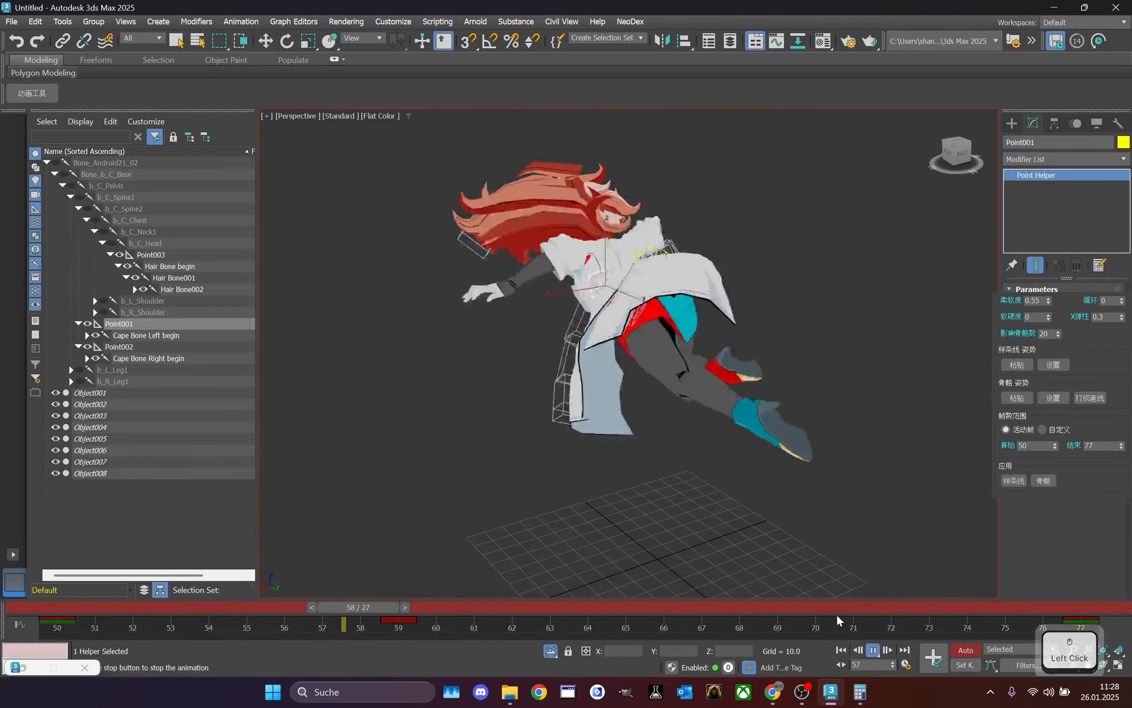
left_click_drag(580, 611, 1027, 625)
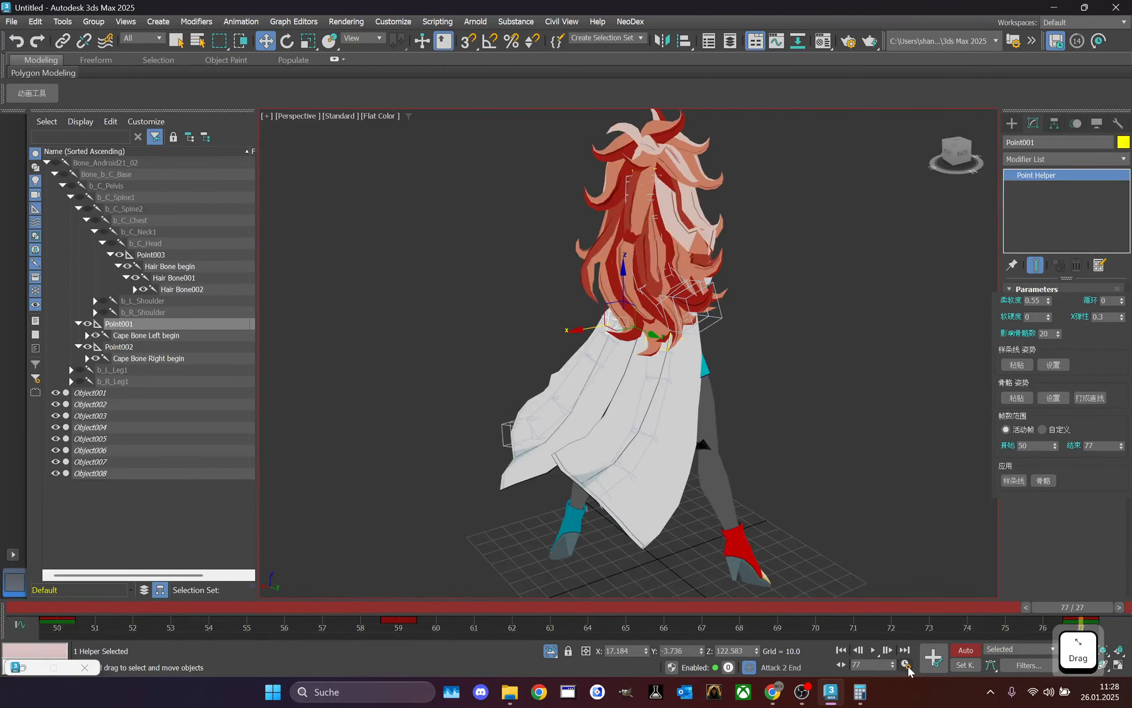
- Turn off Real Time playback in the time configuration and replay Attack 2, ending at frame 77
left_click(907, 664)
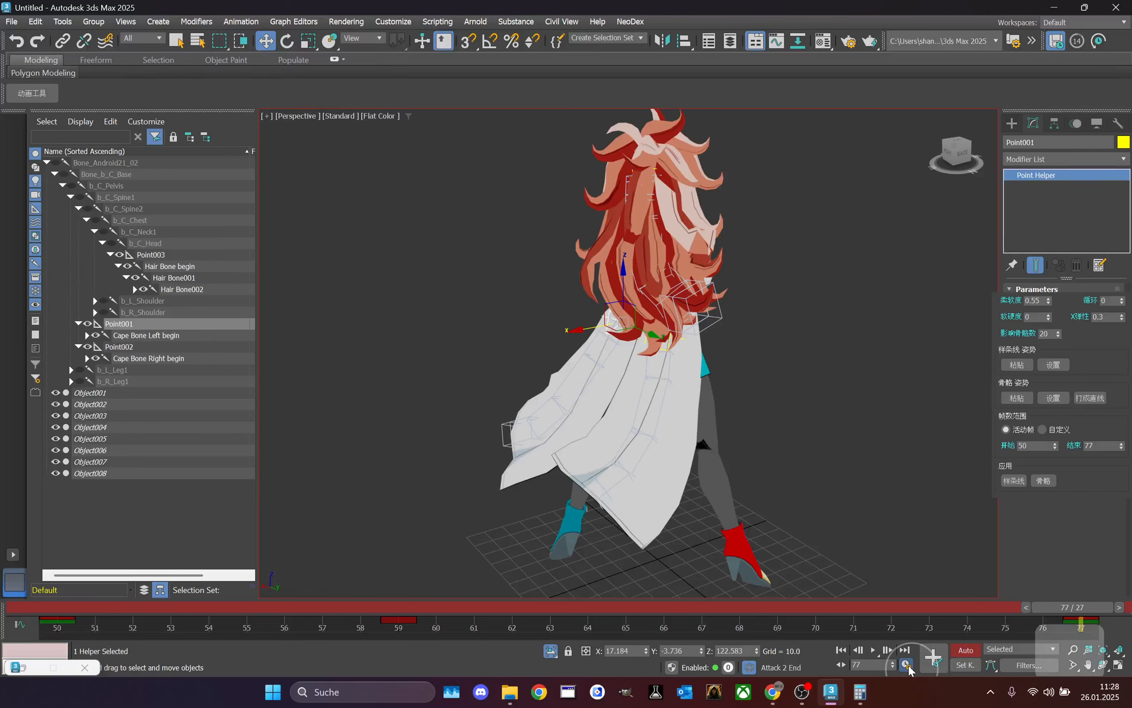
left_click(478, 288)
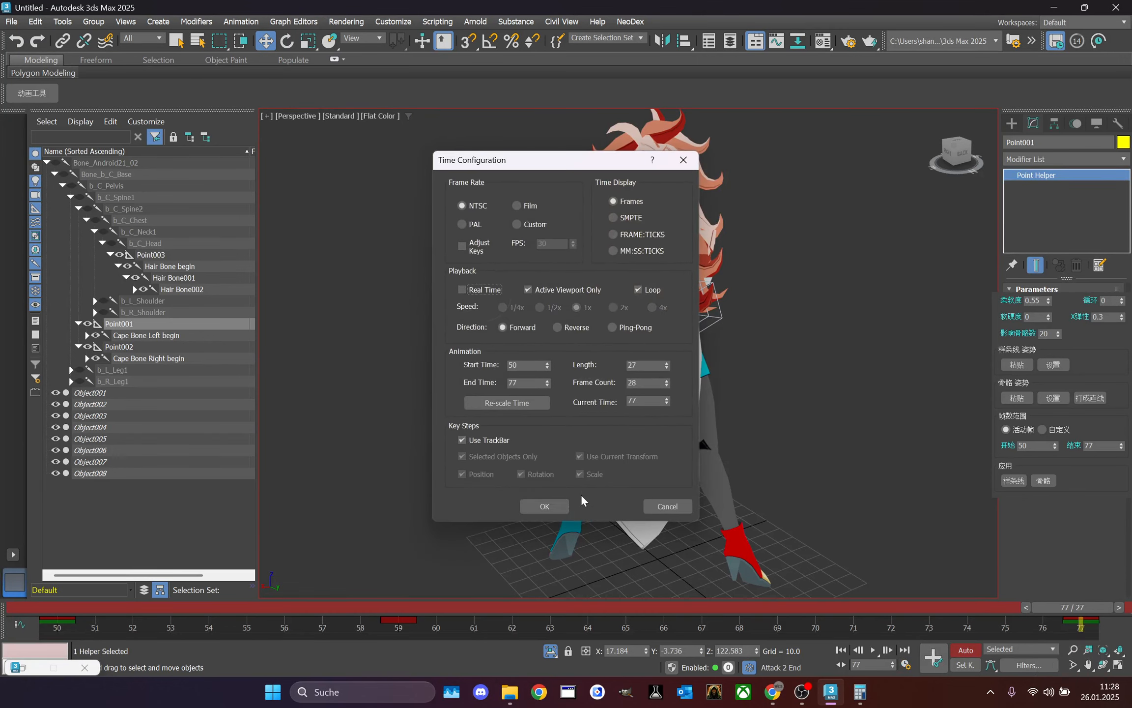
left_click(562, 506)
left_click(872, 649)
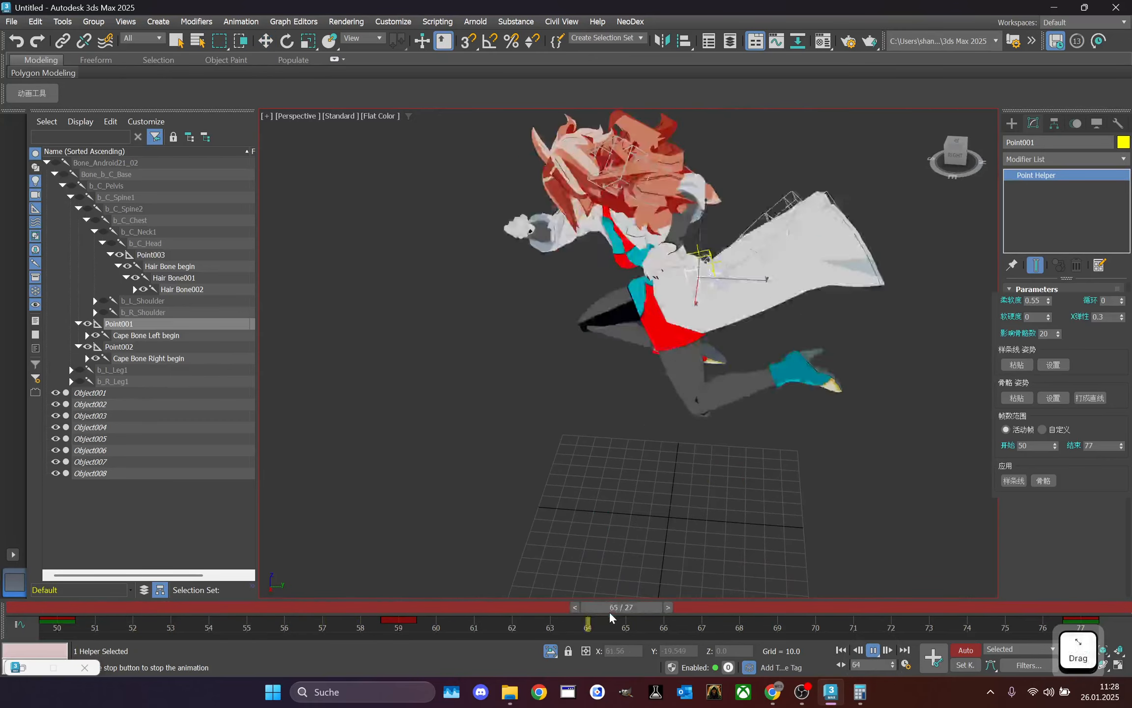
left_click(591, 609)
left_click_drag(591, 609, 1076, 397)
key("w")
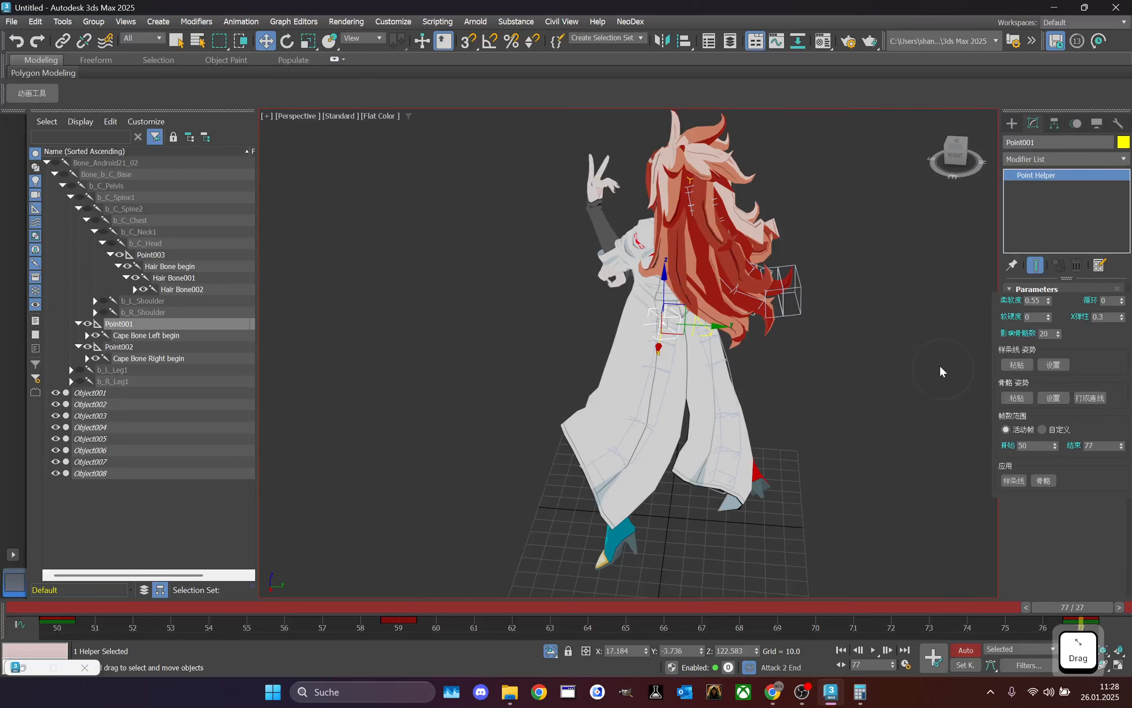
- Switch to the Attack 3 sequence, frames 97 to 121, and scrub through its animation to frame 119
double_click(41, 672)
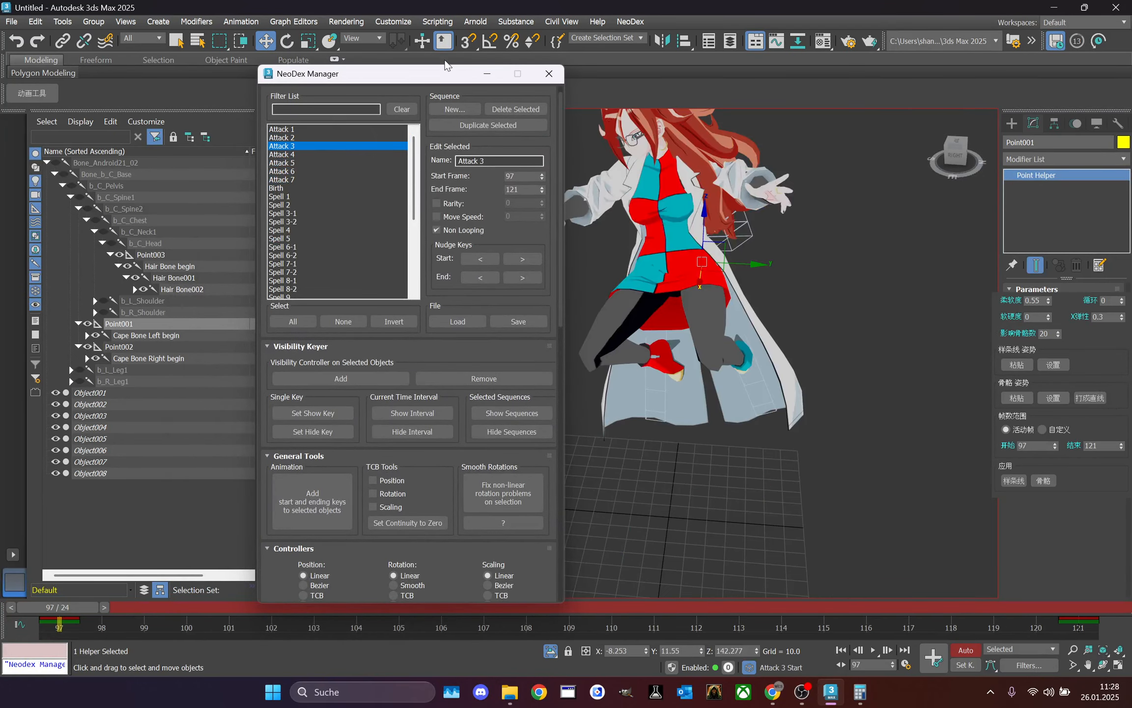
left_click(488, 74)
left_click_drag(121, 608, 991, 607)
- Apply the bone simulation to the Cape 6 selection set for frames 97 to 121 and scrub through the cape motion
left_click(831, 384)
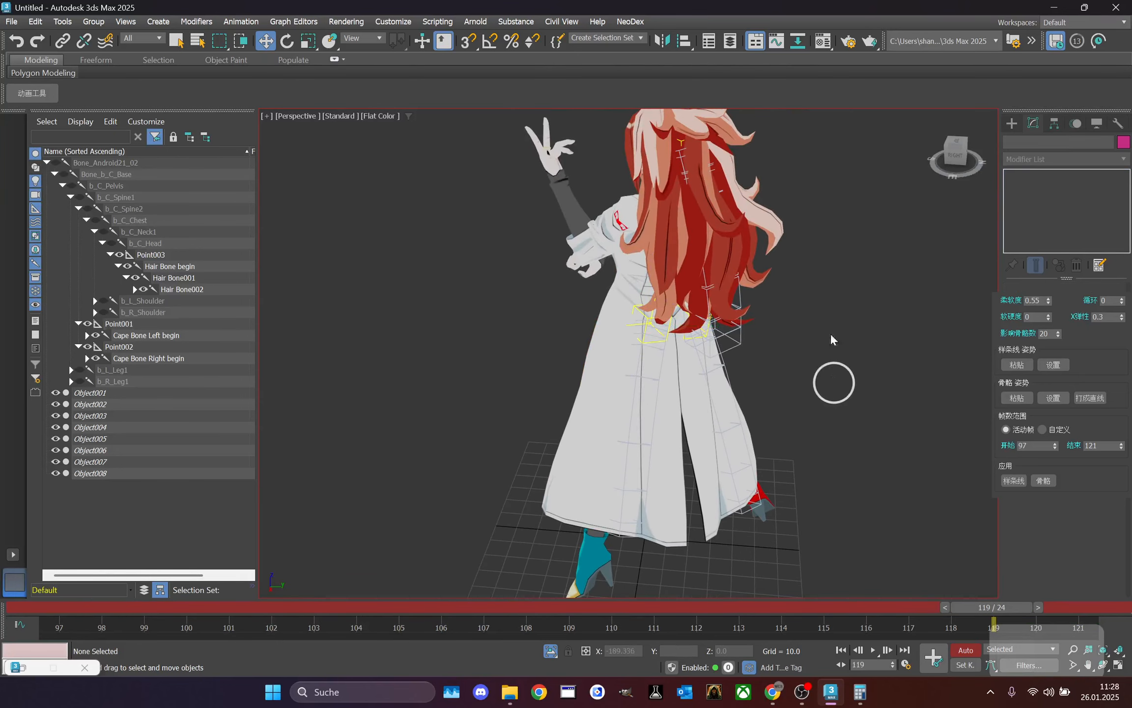
left_click(633, 37)
left_click(612, 46)
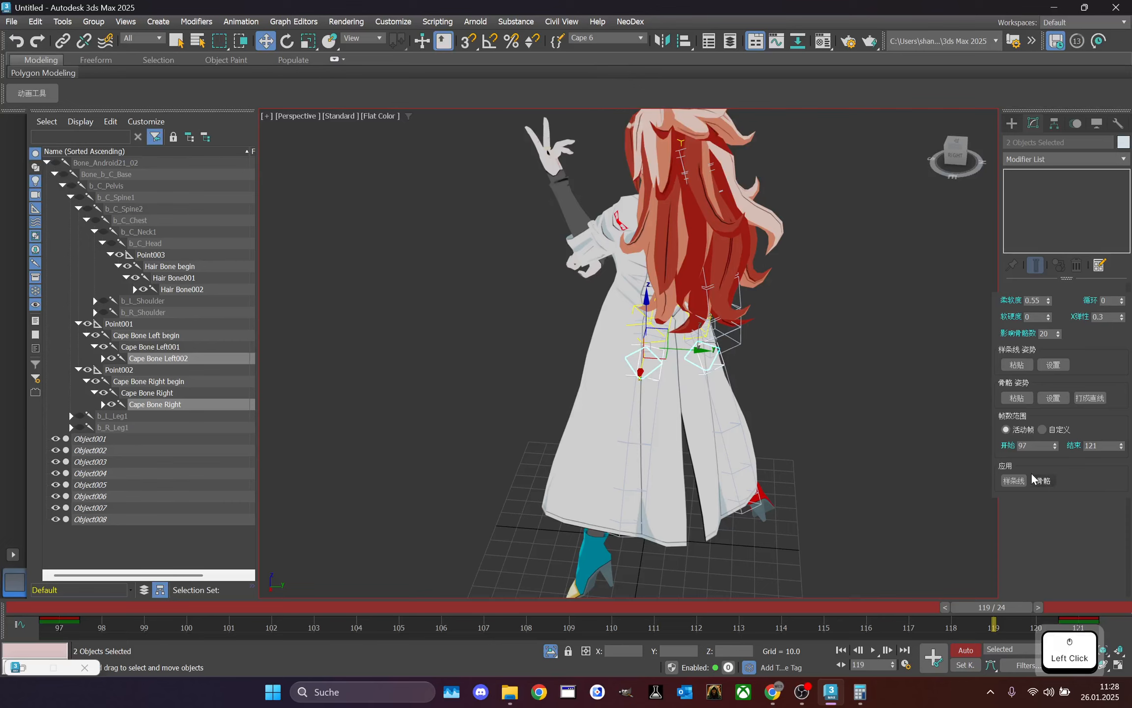
left_click(1041, 481)
left_click_drag(801, 597, 1123, 574)
key("w")
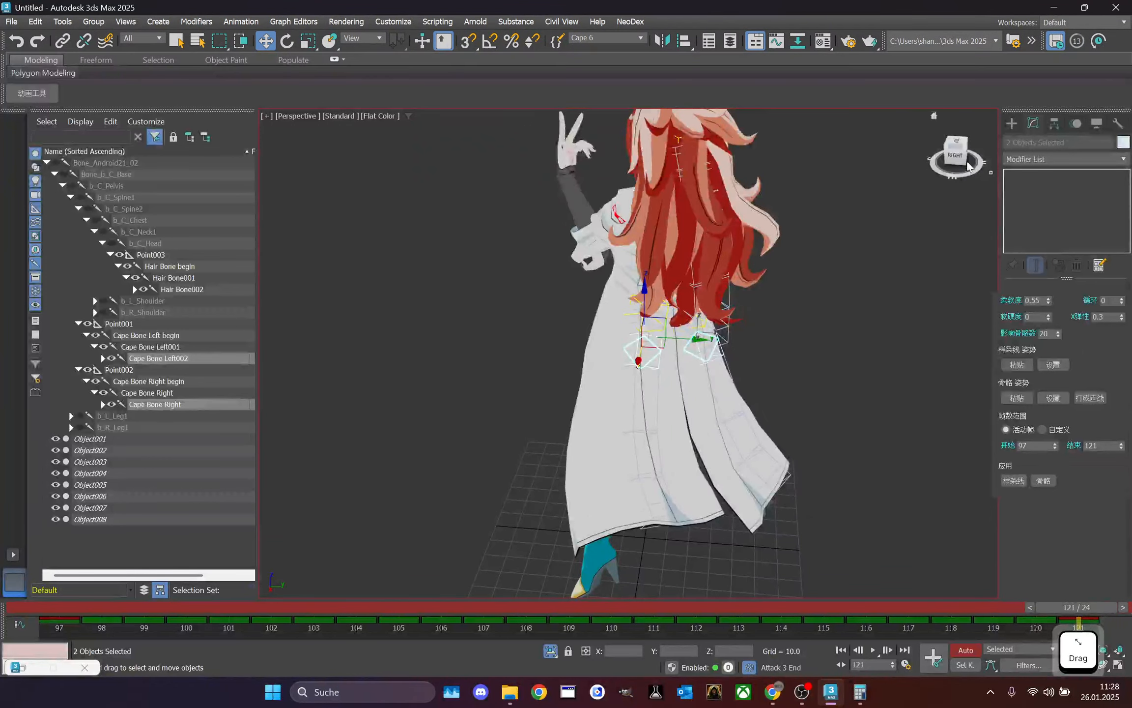
left_click_drag(956, 151, 925, 150)
left_click_drag(858, 615, 314, 606)
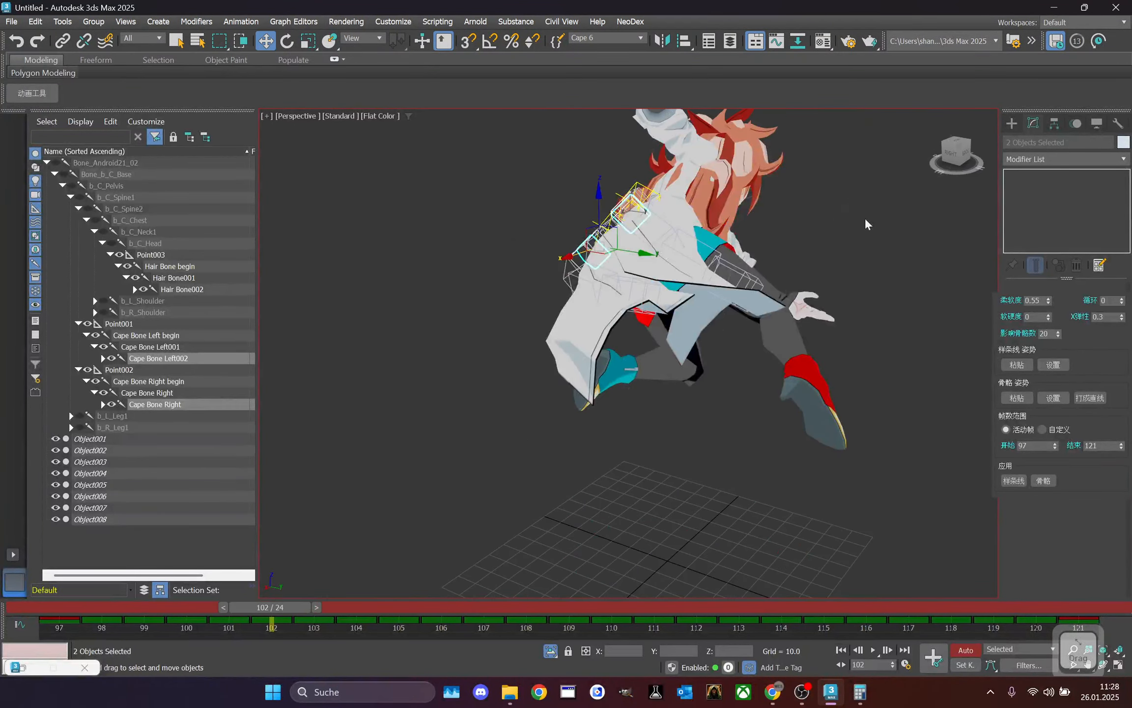
- Rotate Cape Bone Right begin at frame 102 to lift the right half of the cape
left_click_drag(956, 149, 959, 150)
mouse_move(270, 607)
left_mouse_down()
mouse_move(162, 605)
mouse_move(270, 606)
left_mouse_up()
left_click_drag(950, 157, 977, 151)
left_click(929, 298)
scroll(702, 197, "up", 3)
scroll(687, 193, "down", 1)
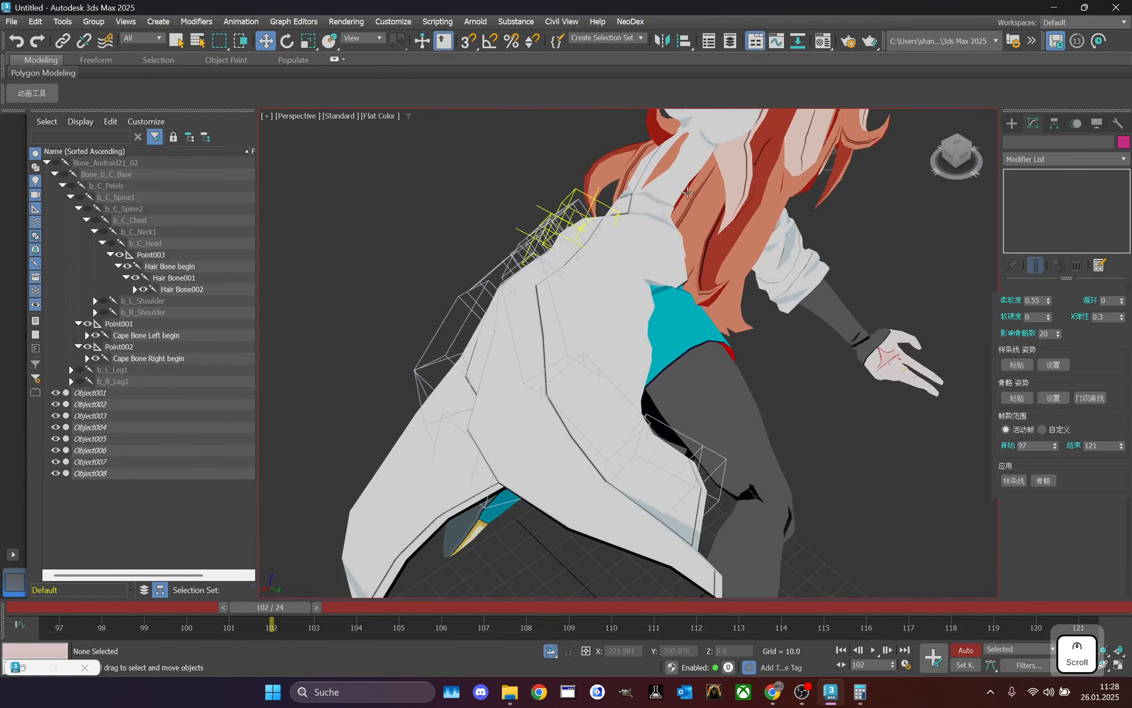
left_click(587, 212)
right_click(587, 216)
left_click(586, 235)
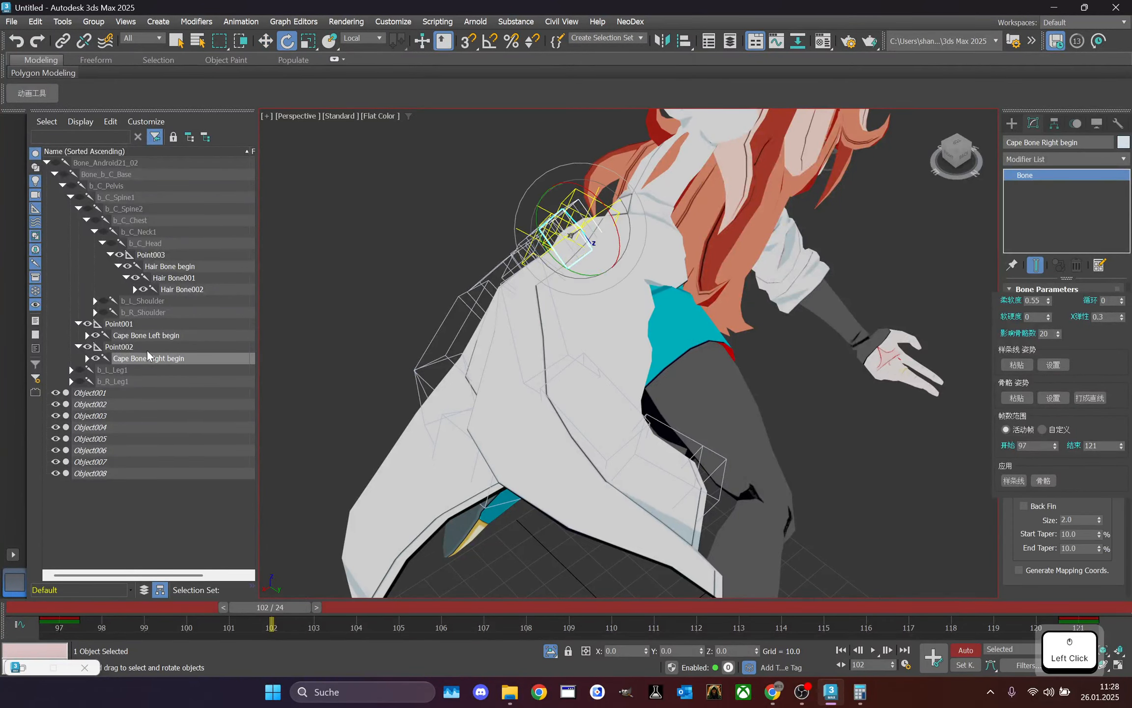
left_click_drag(574, 273, 614, 216)
scroll(705, 301, "down", 1)
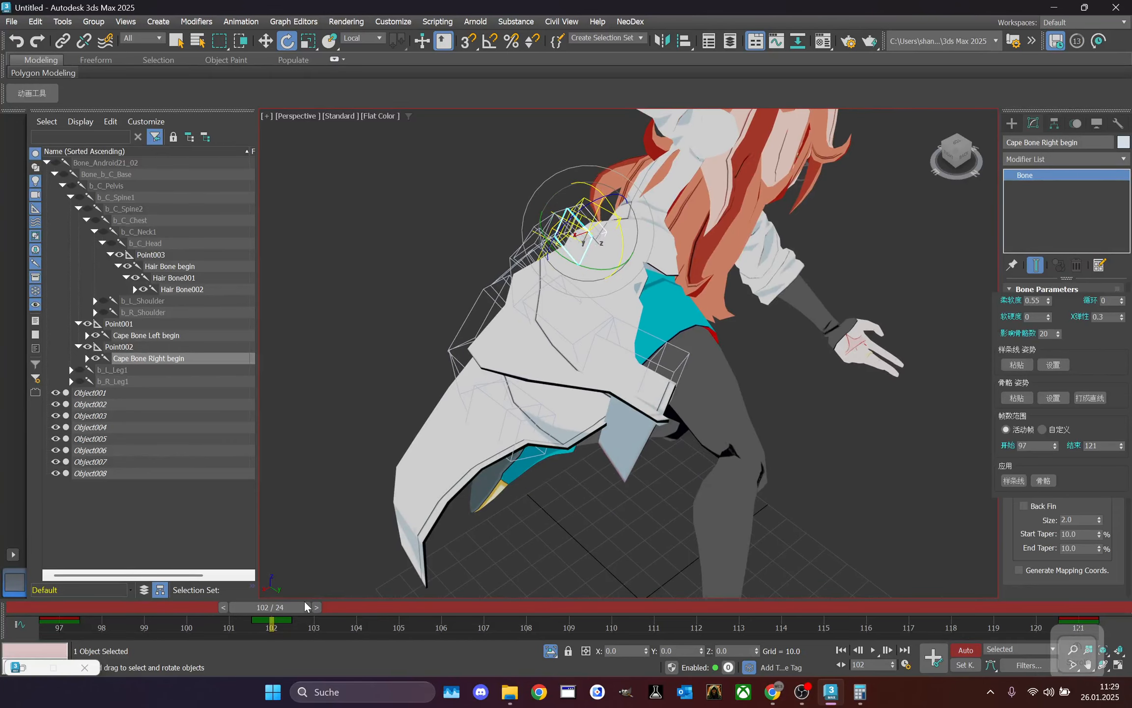
- Select Hair Bone002 at frame 121 and apply the bone simulation to the hair for frames 97 to 121
left_click_drag(305, 607, 1076, 604)
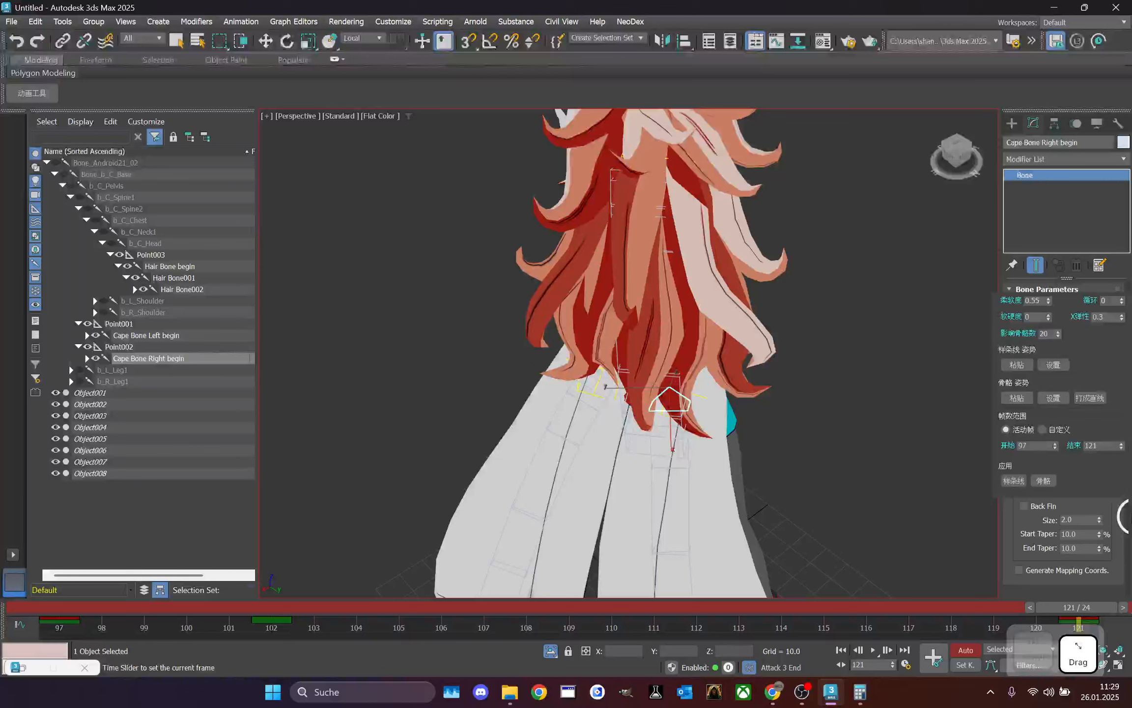
scroll(787, 295, "down", 2)
left_click_drag(958, 157, 988, 156)
left_click(781, 195)
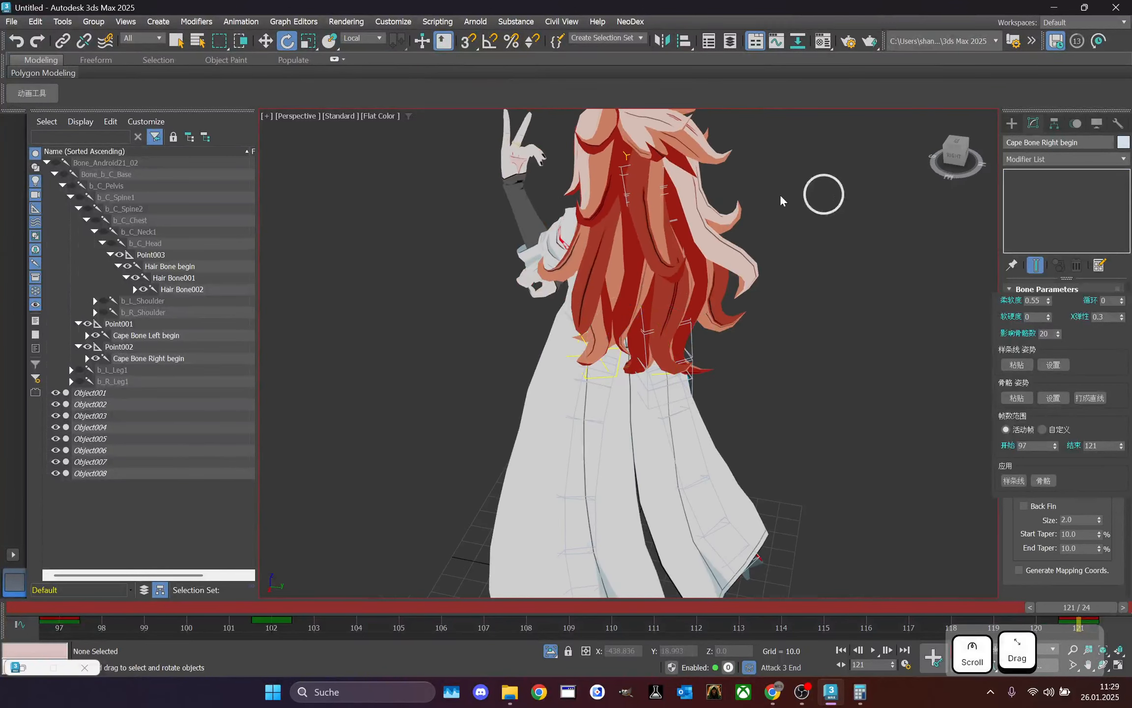
left_click(682, 203)
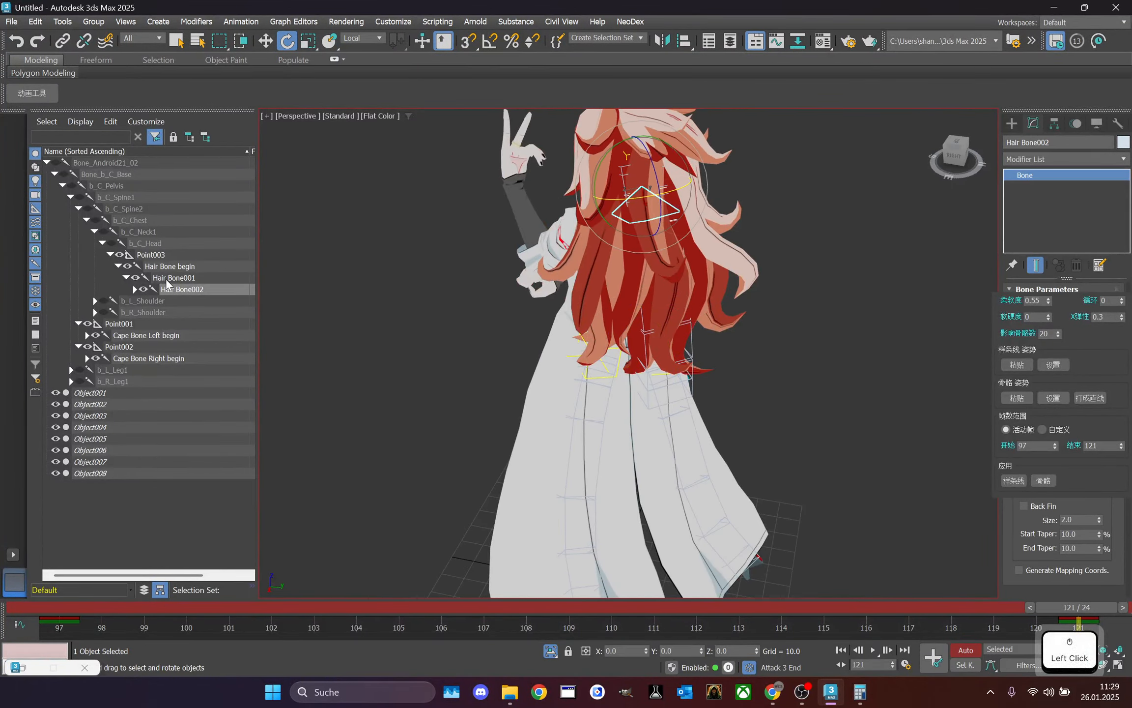
left_click(195, 278)
left_click(197, 289)
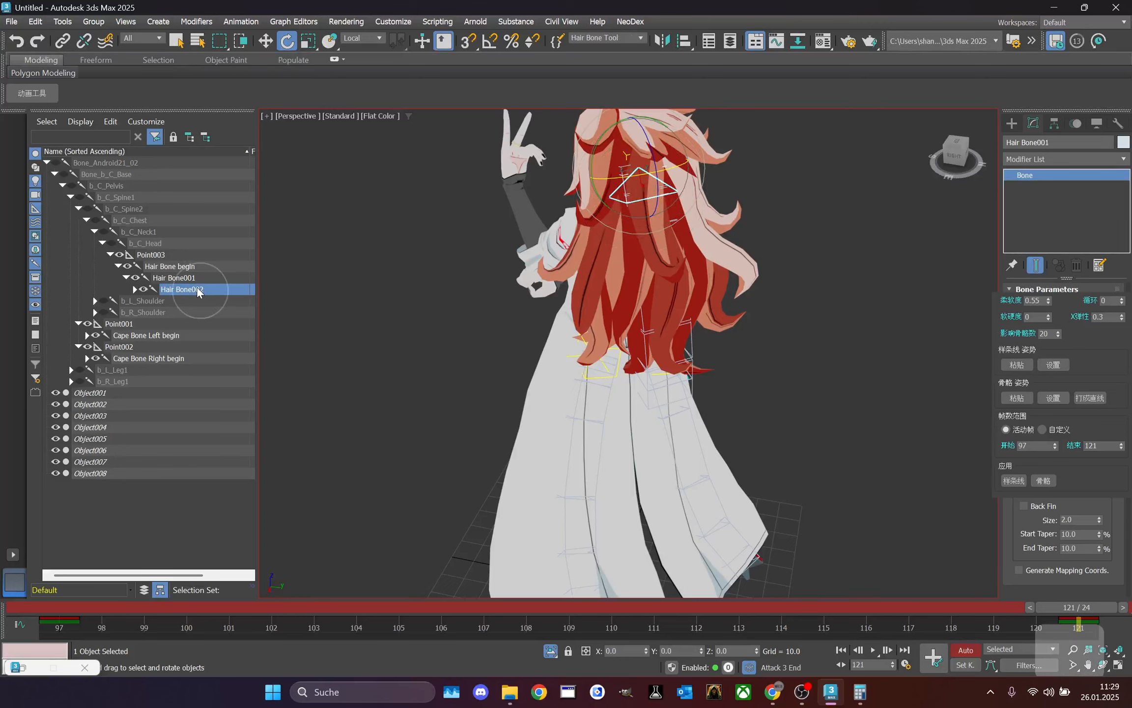
left_click(53, 667)
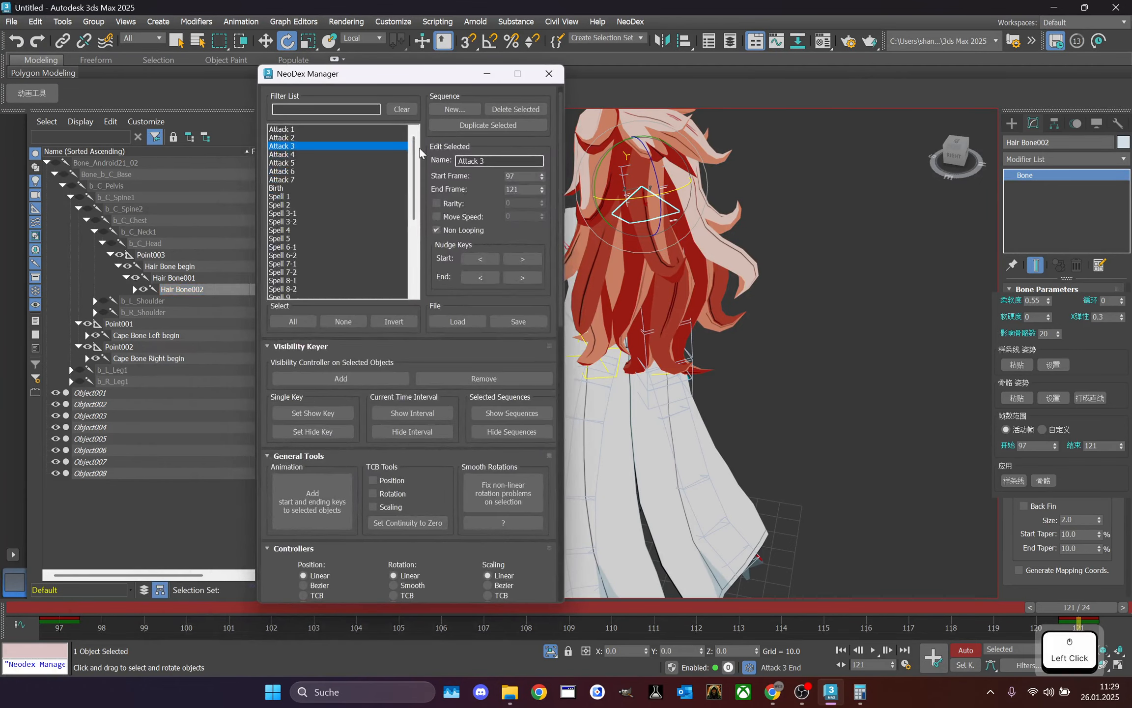
left_click(487, 73)
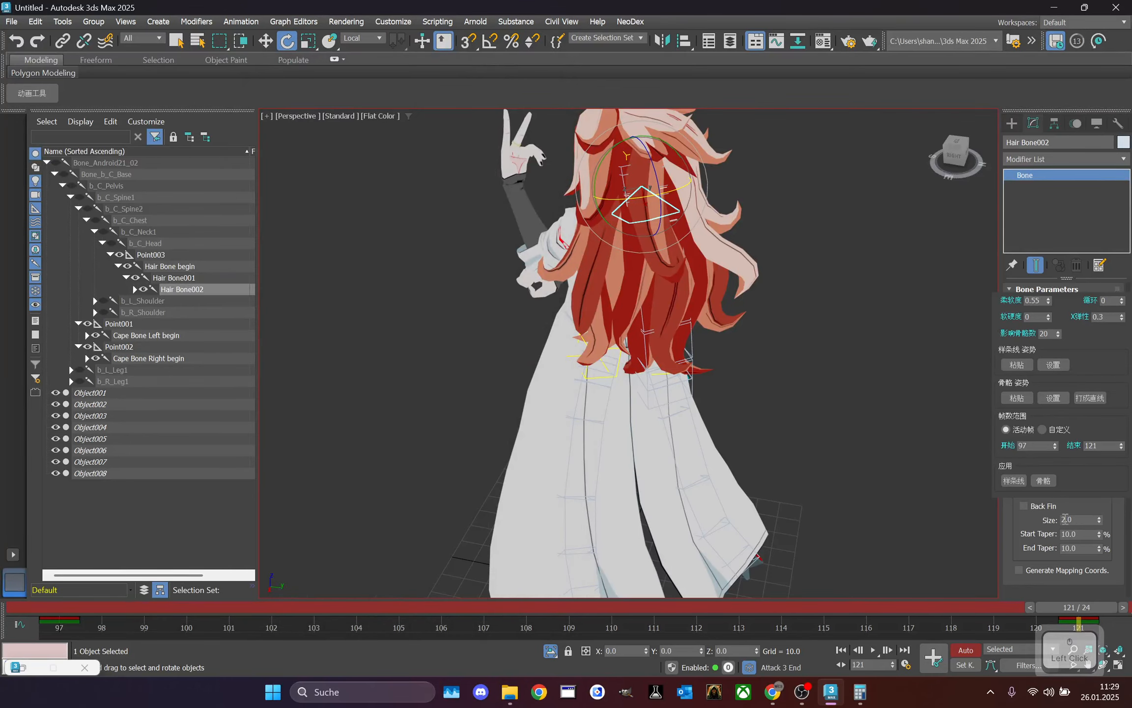
left_click(1039, 478)
- Rotate Hair Bone begin at frame 105 to correct how the hair swings behind the head
left_click_drag(572, 608, 435, 591)
middle_click_drag(565, 413, 559, 519)
left_click_drag(953, 156, 266, 169)
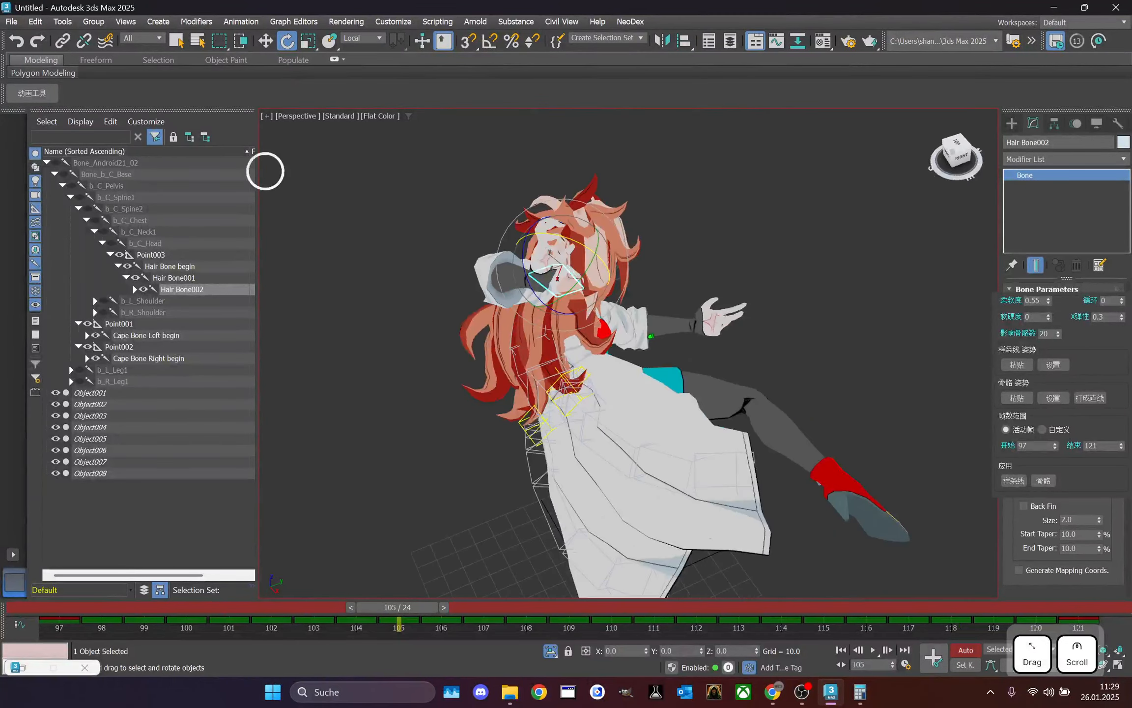
left_click(578, 250)
left_click(547, 245)
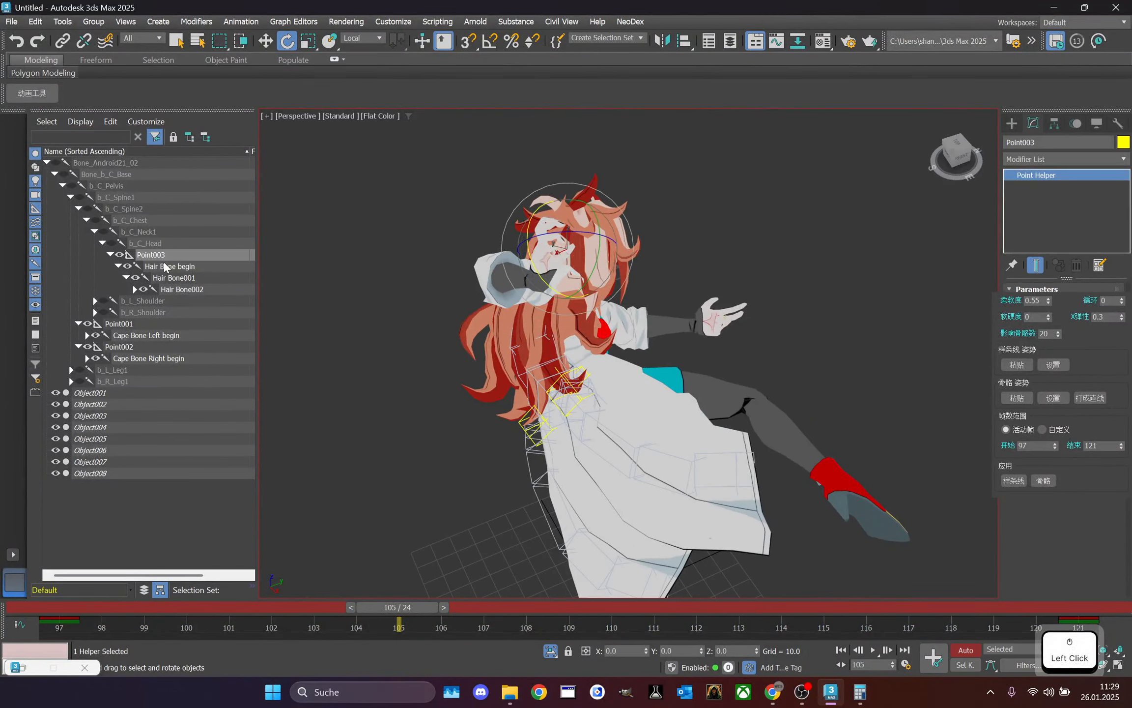
left_click(165, 267)
left_click_drag(539, 275, 518, 254)
- Rotate Hair Bone begin at frames 99 and 97 to adjust the hair at the start of Attack 3
left_click_drag(426, 607, 144, 607)
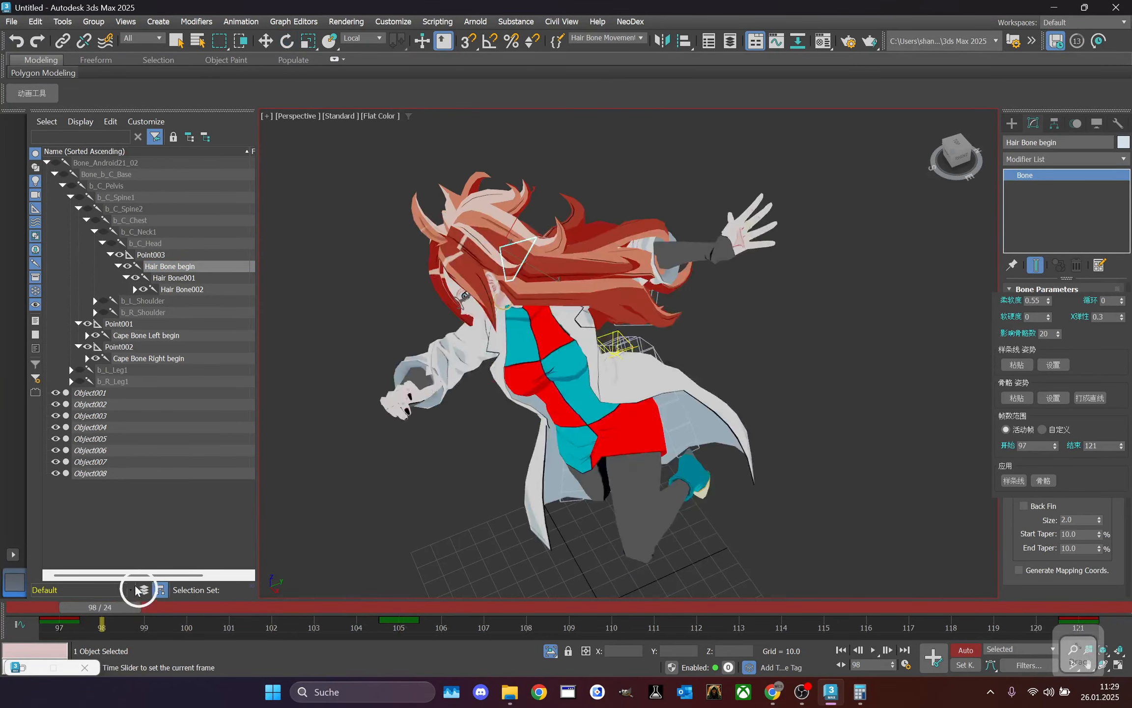
left_click_drag(519, 254, 494, 231)
left_click_drag(177, 609, 89, 607)
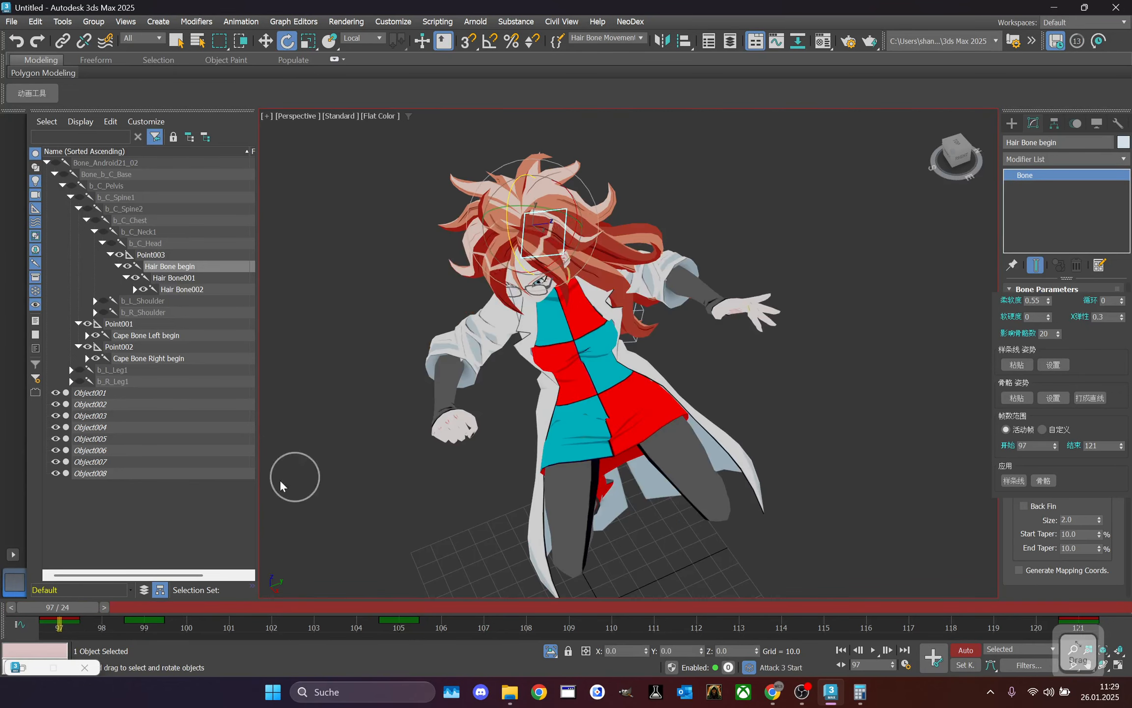
left_click_drag(509, 189, 489, 227)
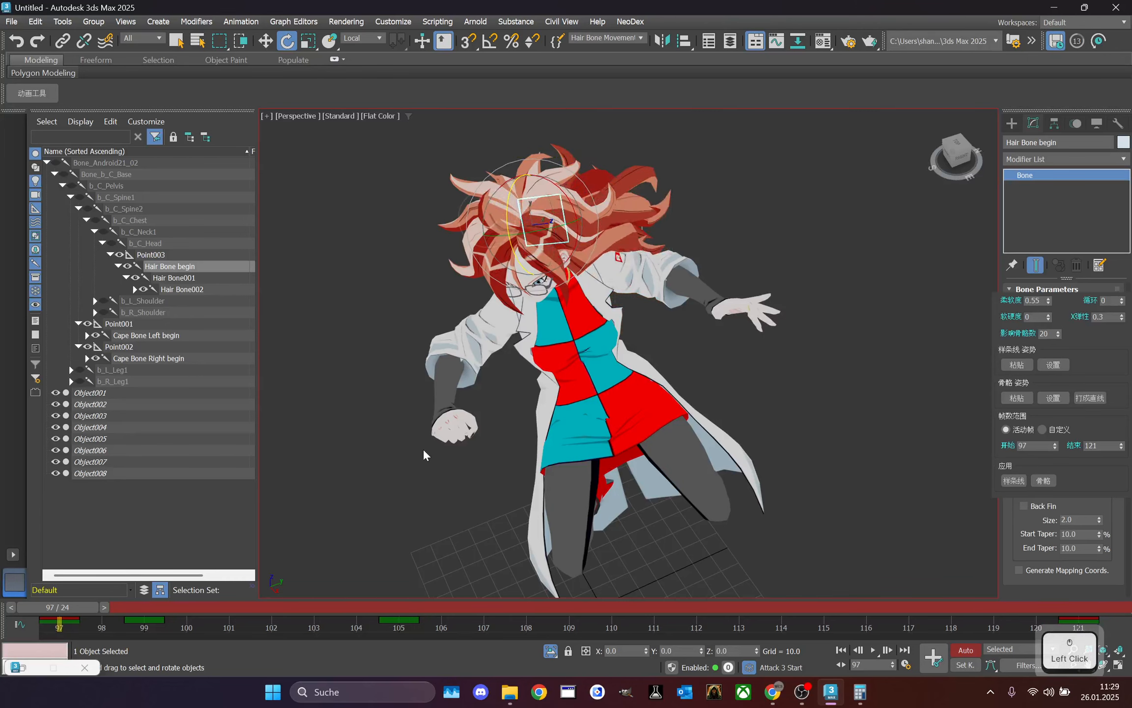
- Rotate Hair Bone begin at frame 102, undo the first attempt and rotate the bone again by a smaller amount
left_click_drag(120, 608, 322, 607)
key("e")
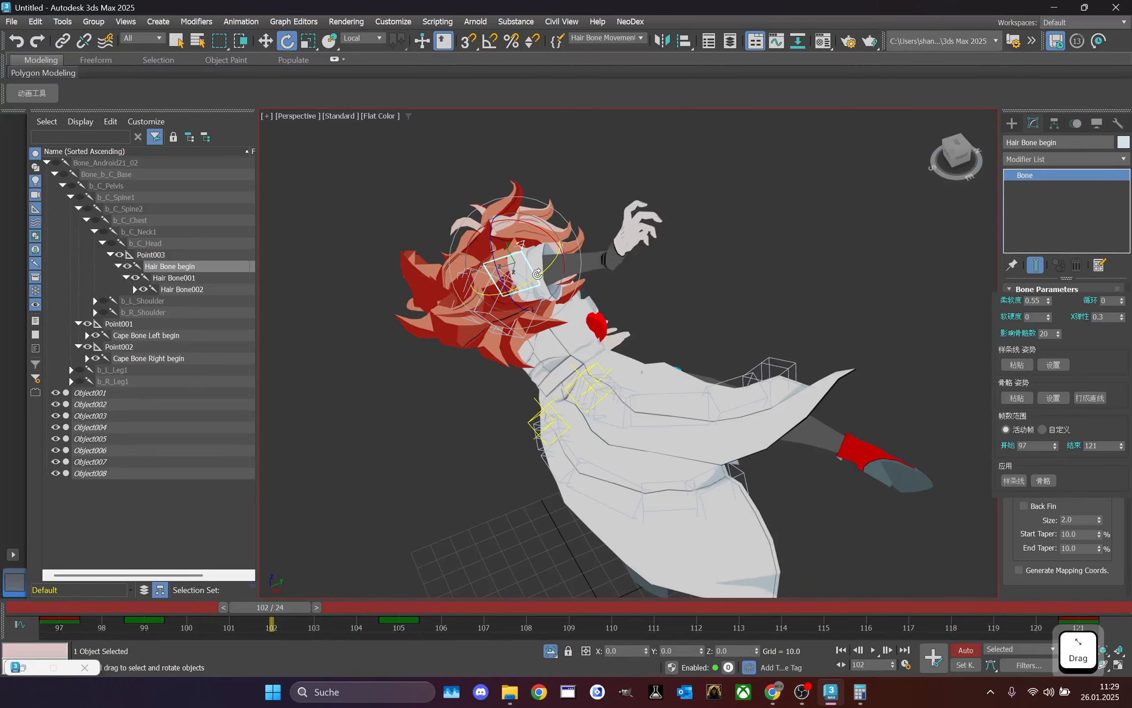
left_click_drag(537, 274, 493, 281)
left_click_drag(948, 167, 976, 147)
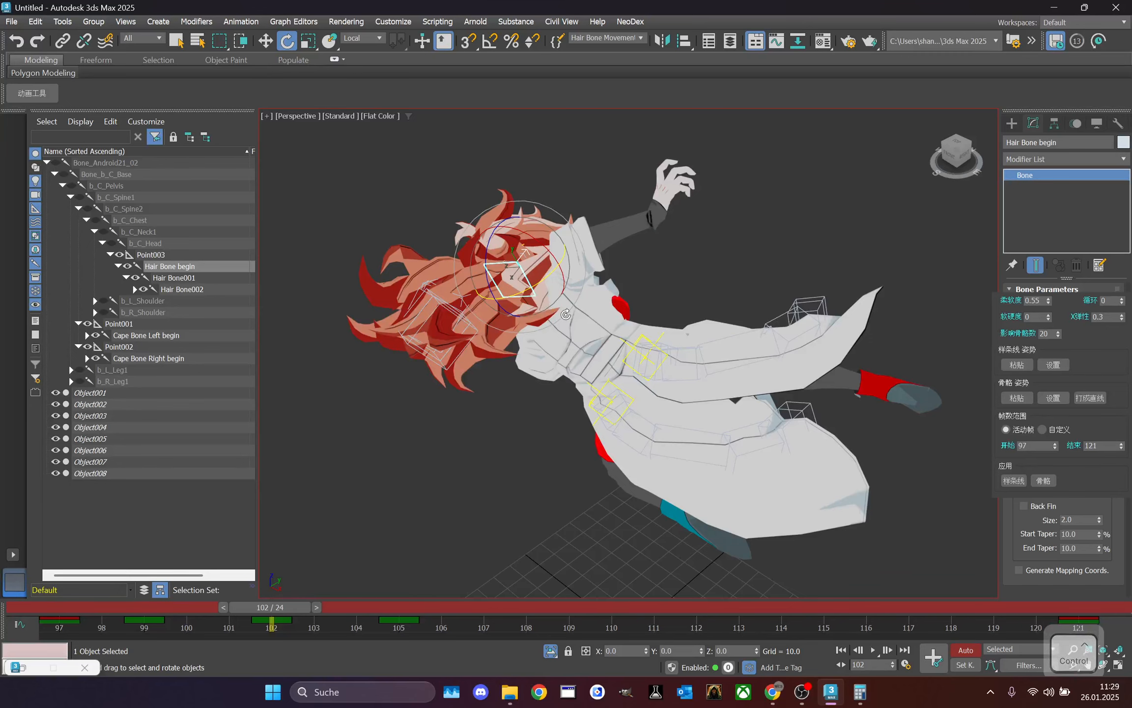
key("ctrl+z")
left_click_drag(552, 273, 543, 273)
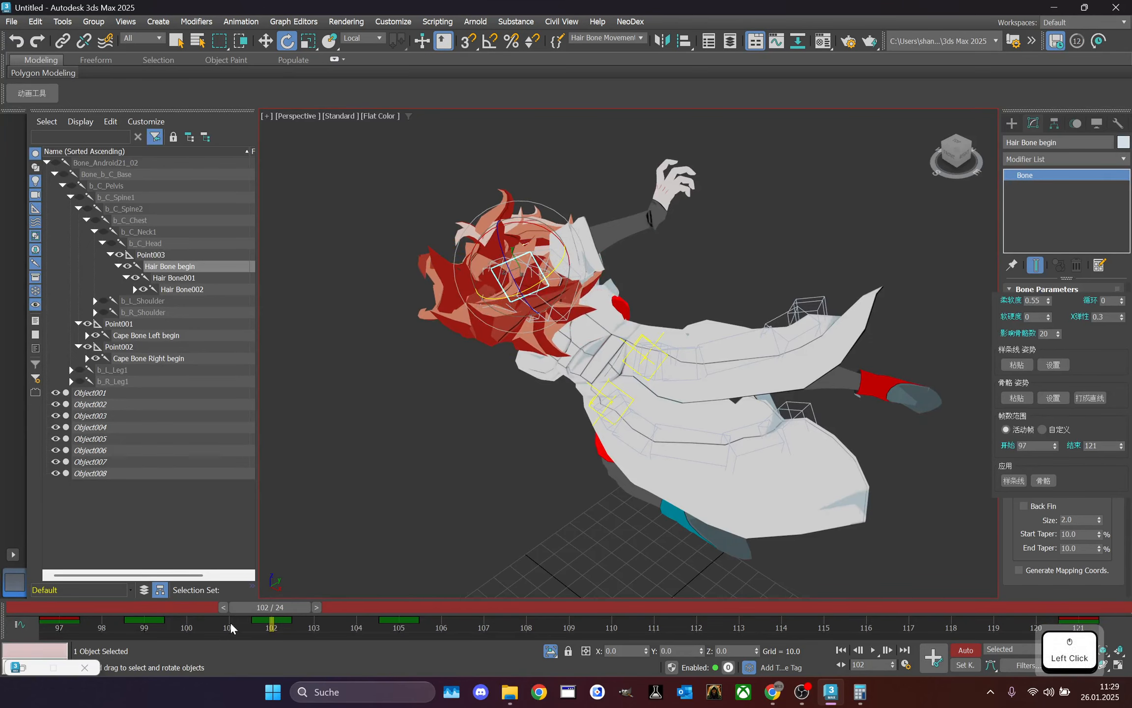
- Rotate Hair Bone begin about 21.73 degrees around its local Z axis at frame 117
left_click(271, 615)
left_click_drag(310, 589, 909, 536)
key("e")
left_click_drag(696, 240, 677, 238)
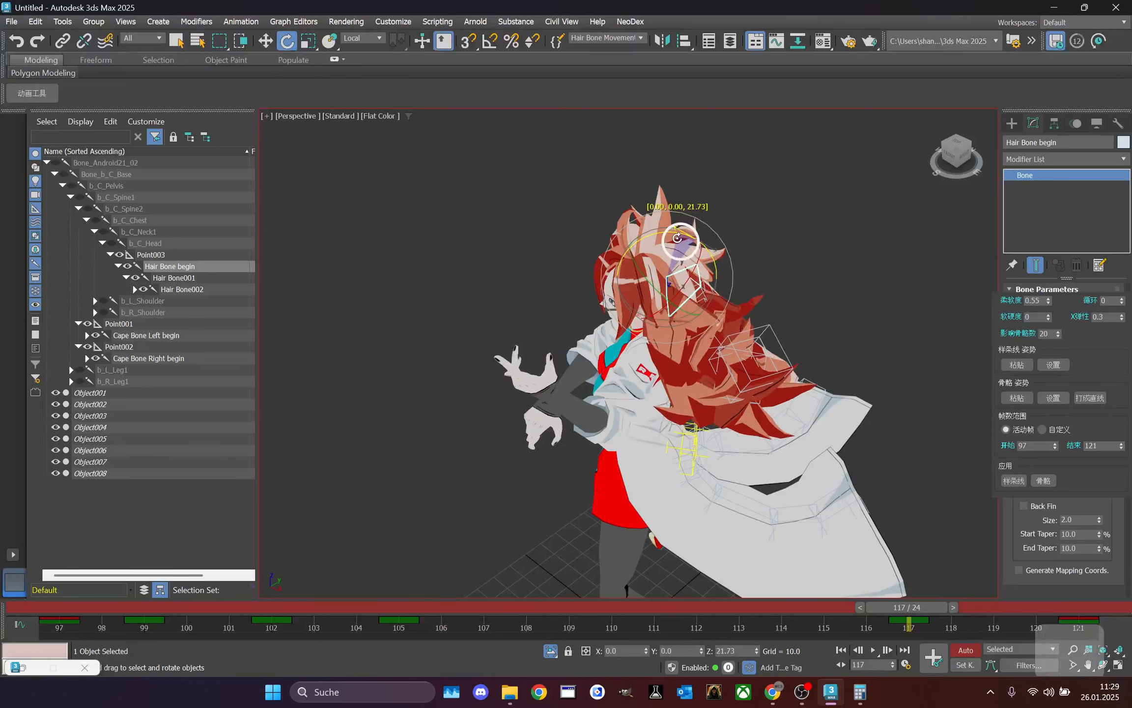
- Play back Attack 3 and orbit around the character to review the hair and cape motion
left_click_drag(926, 611, 1053, 606)
left_click(820, 436)
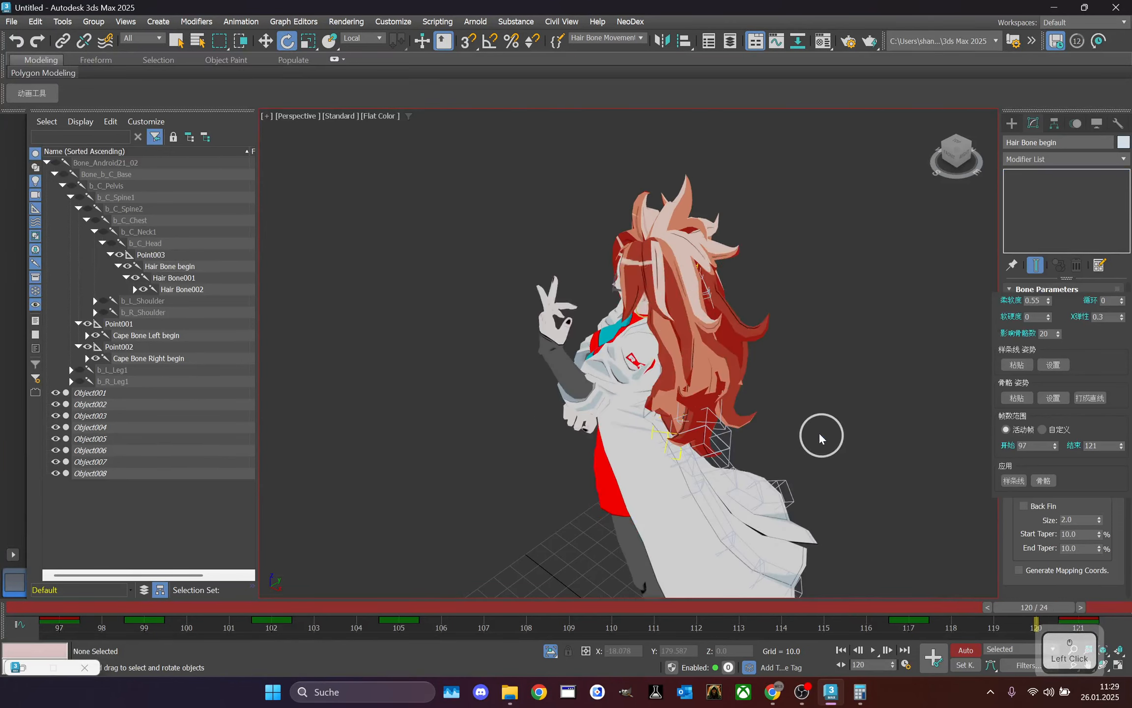
left_click(873, 650)
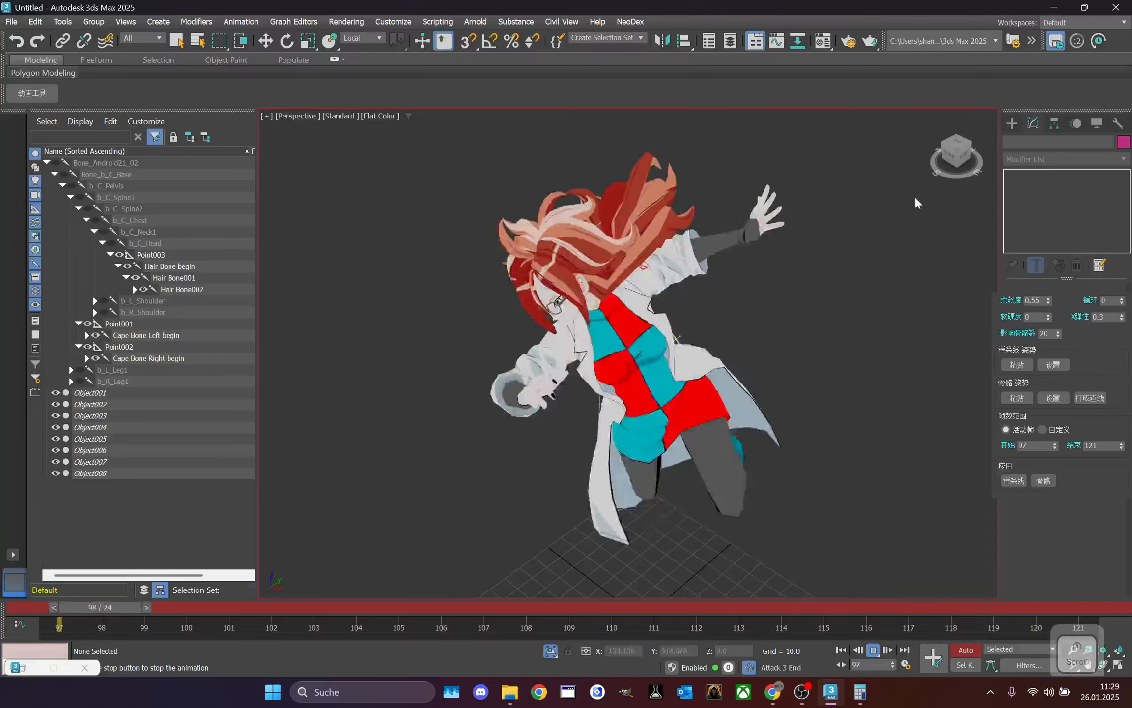
scroll(890, 164, "up", 2)
left_click_drag(890, 164, 818, 163)
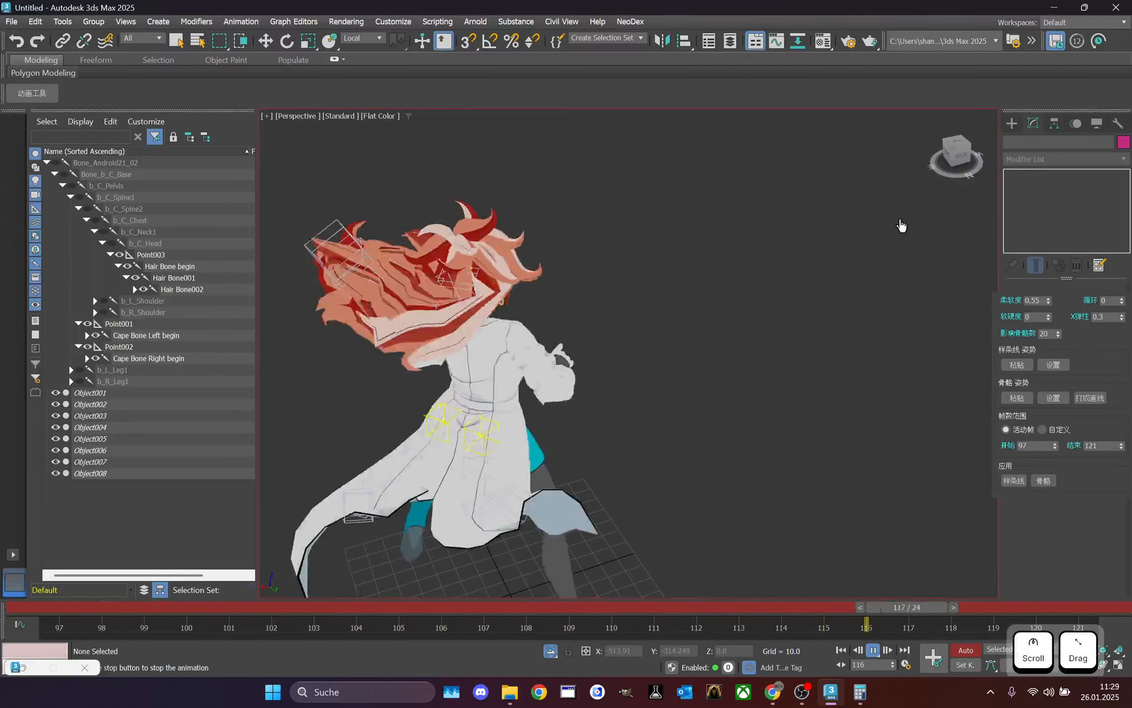
left_click(681, 606)
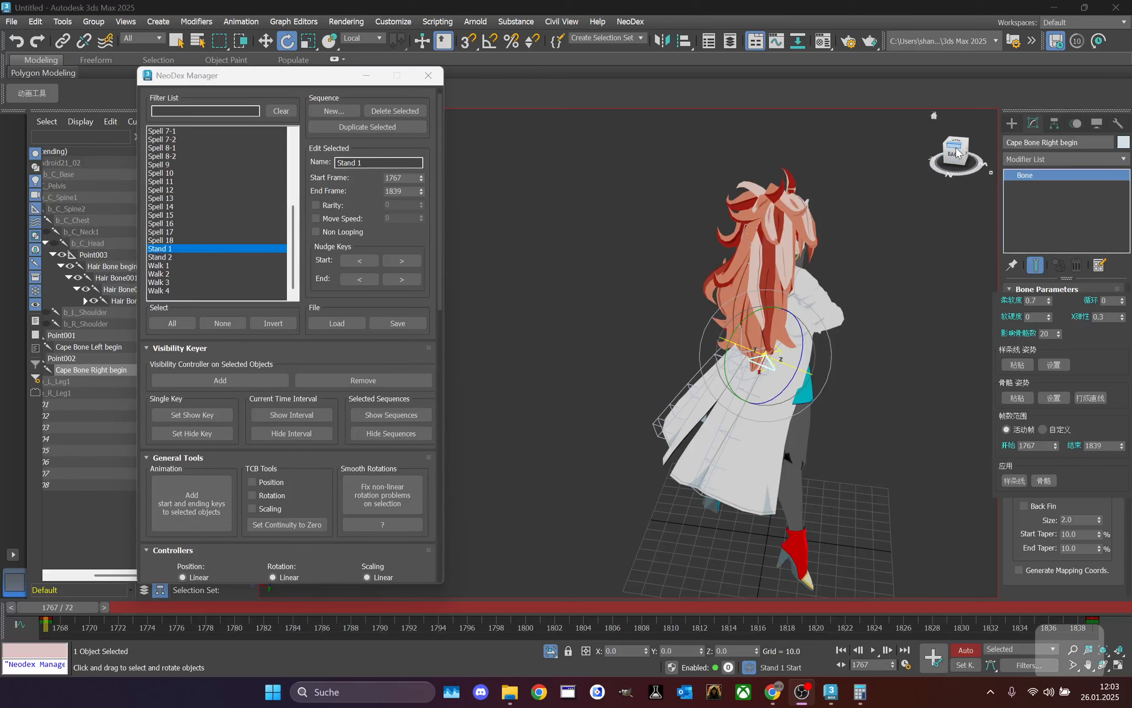
- Rotate Cape Bone Right begin at frame 1767 of Stand 1 and copy its key to frame 1839
left_click_drag(956, 153, 981, 145)
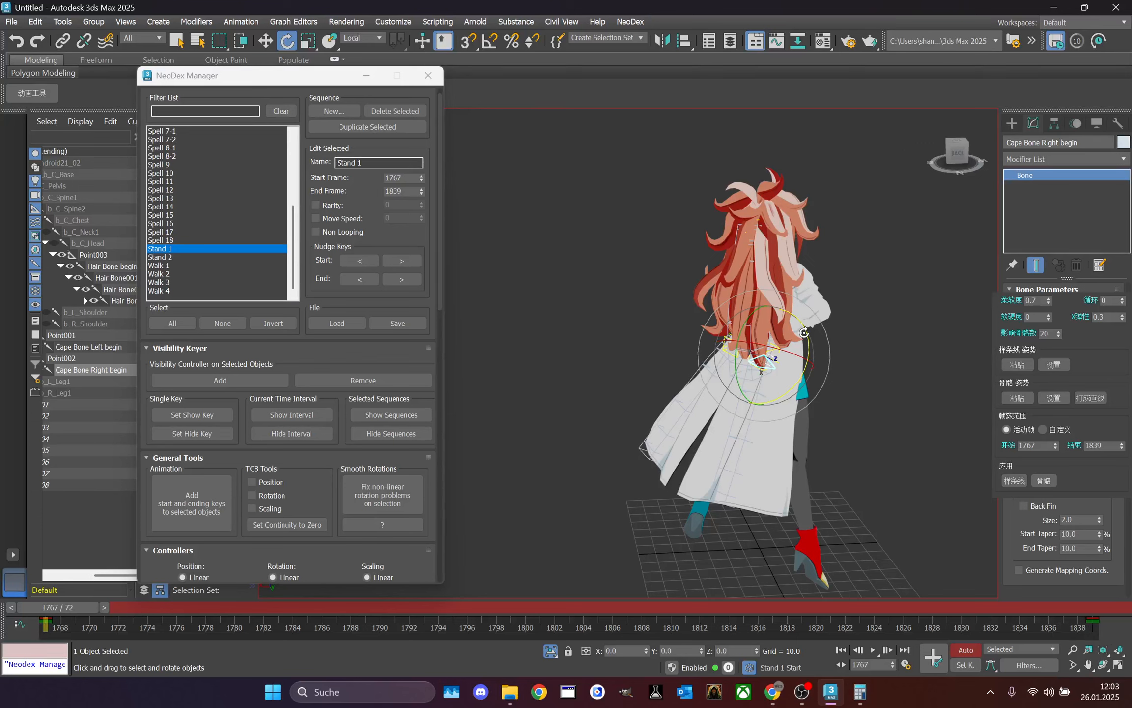
left_click_drag(799, 329, 774, 341)
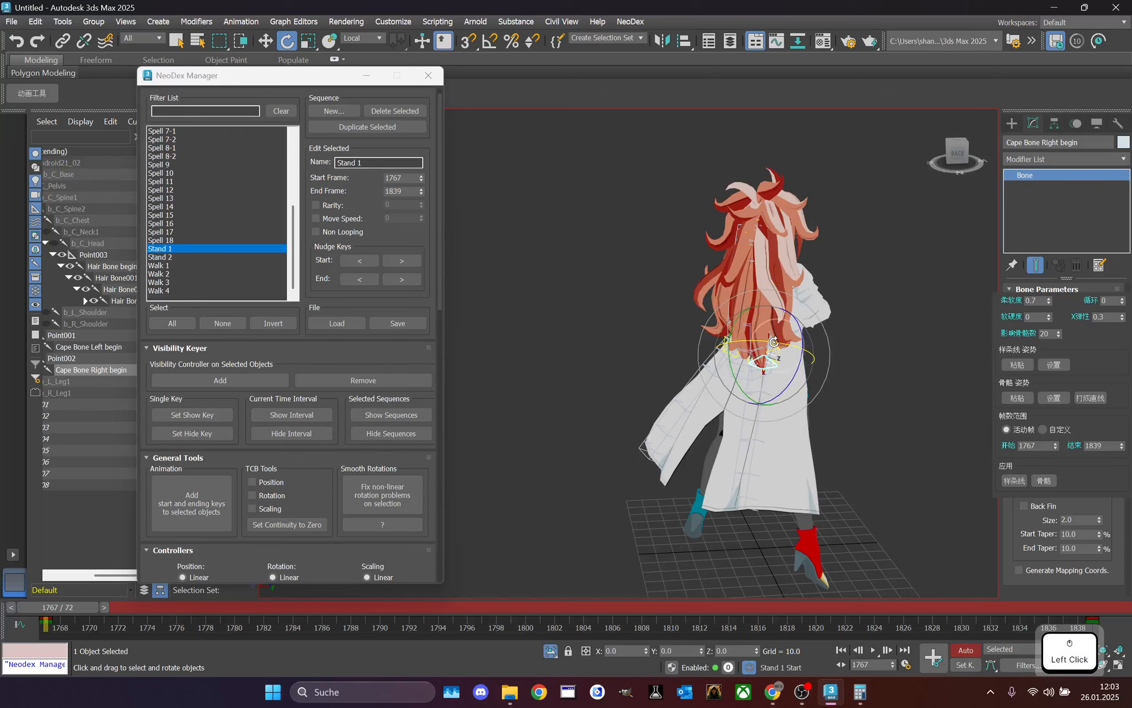
left_click_drag(955, 158, 932, 159)
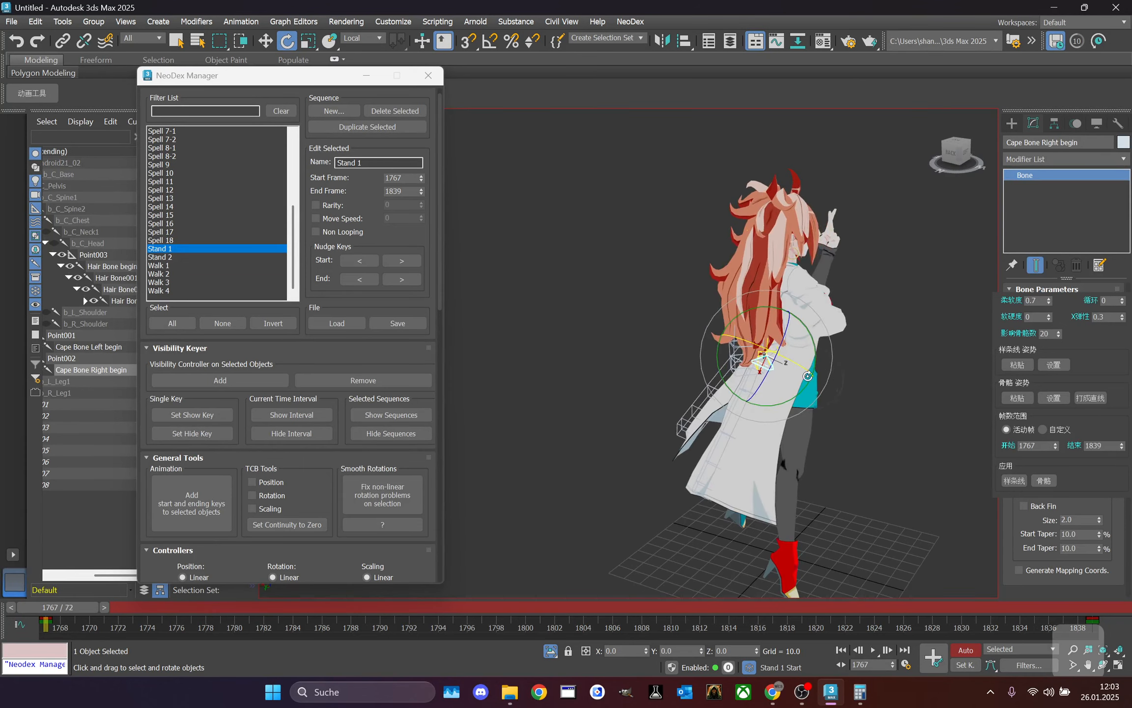
left_click_drag(114, 623, 39, 462)
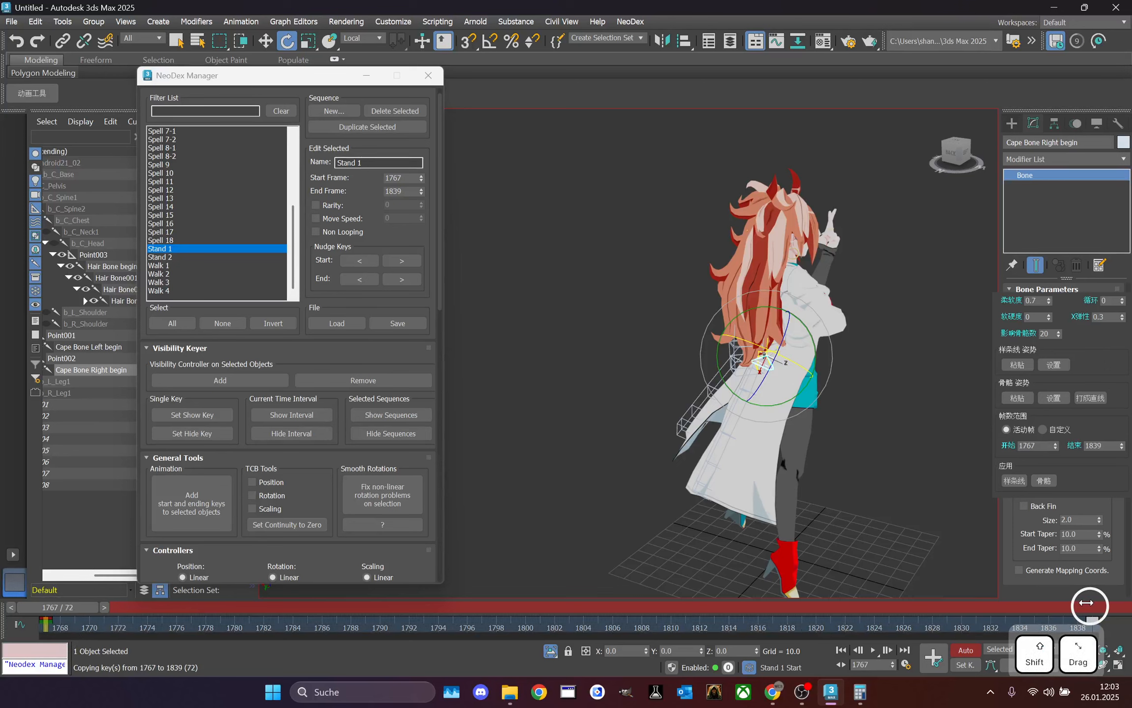
- Inspect the cape from behind at frame 1797 of Stand 1 and switch the reference coordinate system to View
left_click_drag(72, 607, 502, 559)
key("e")
middle_click_drag(860, 301, 840, 286)
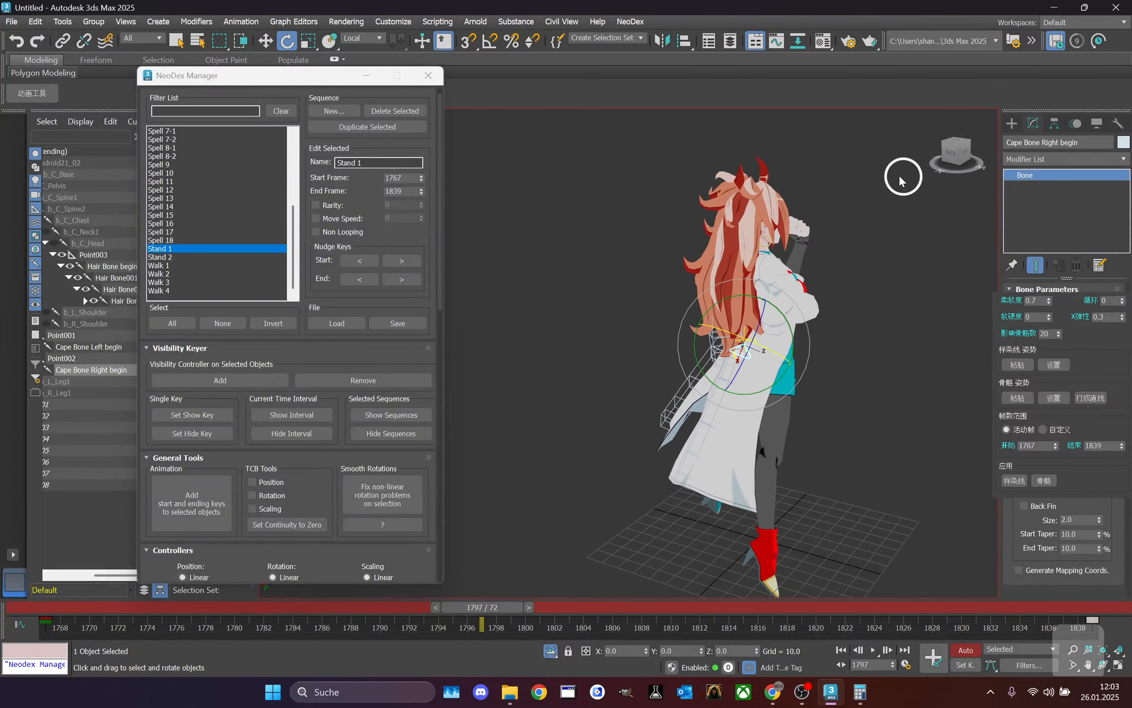
left_click_drag(939, 153, 967, 156)
scroll(779, 313, "up", 3)
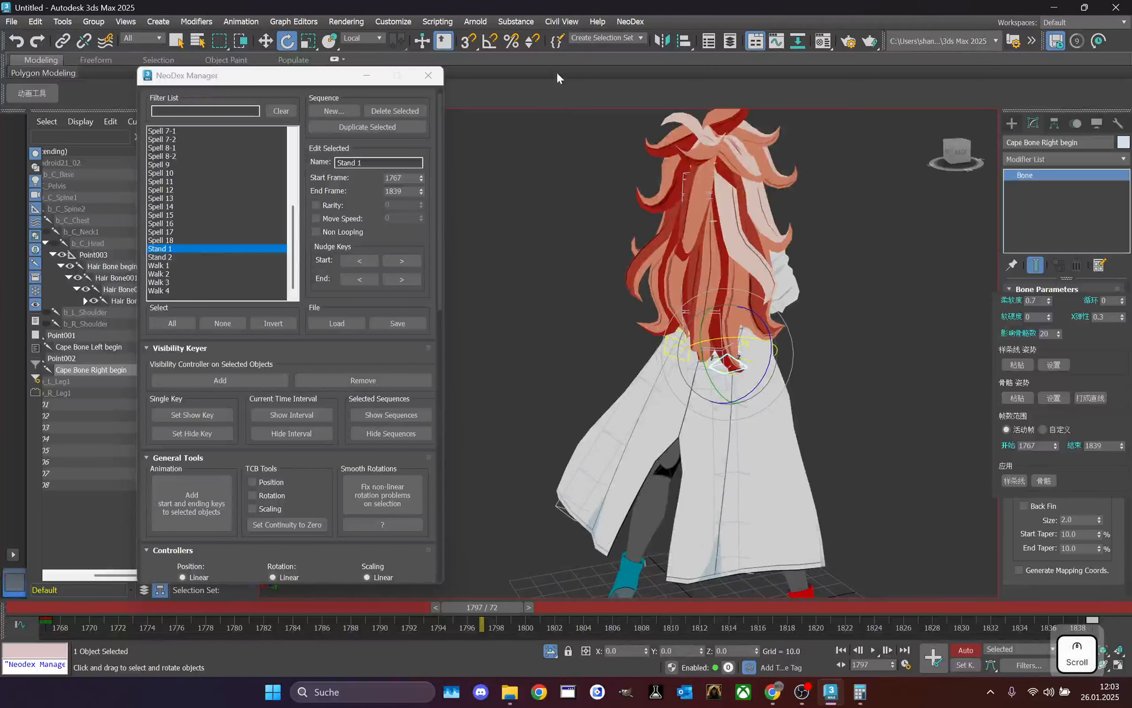
scroll(722, 344, "up", 2)
middle_click_drag(727, 351, 727, 204)
left_click_drag(930, 162, 946, 159)
middle_click_drag(720, 178, 723, 204)
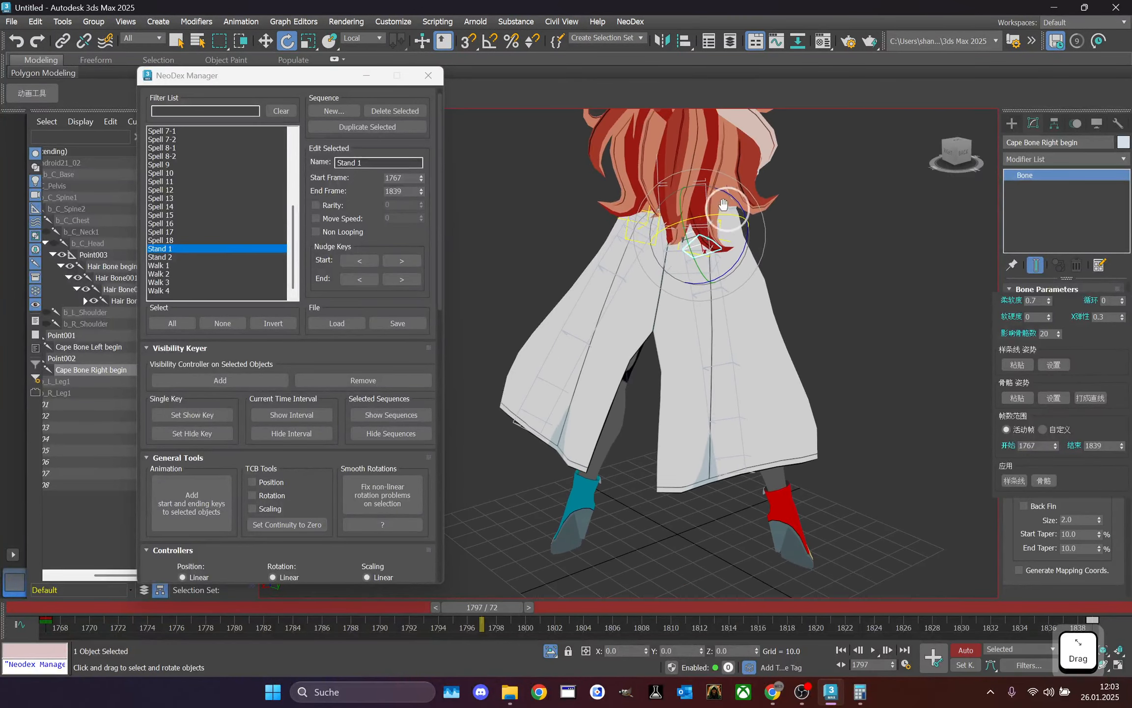
left_click(351, 42)
left_click(353, 49)
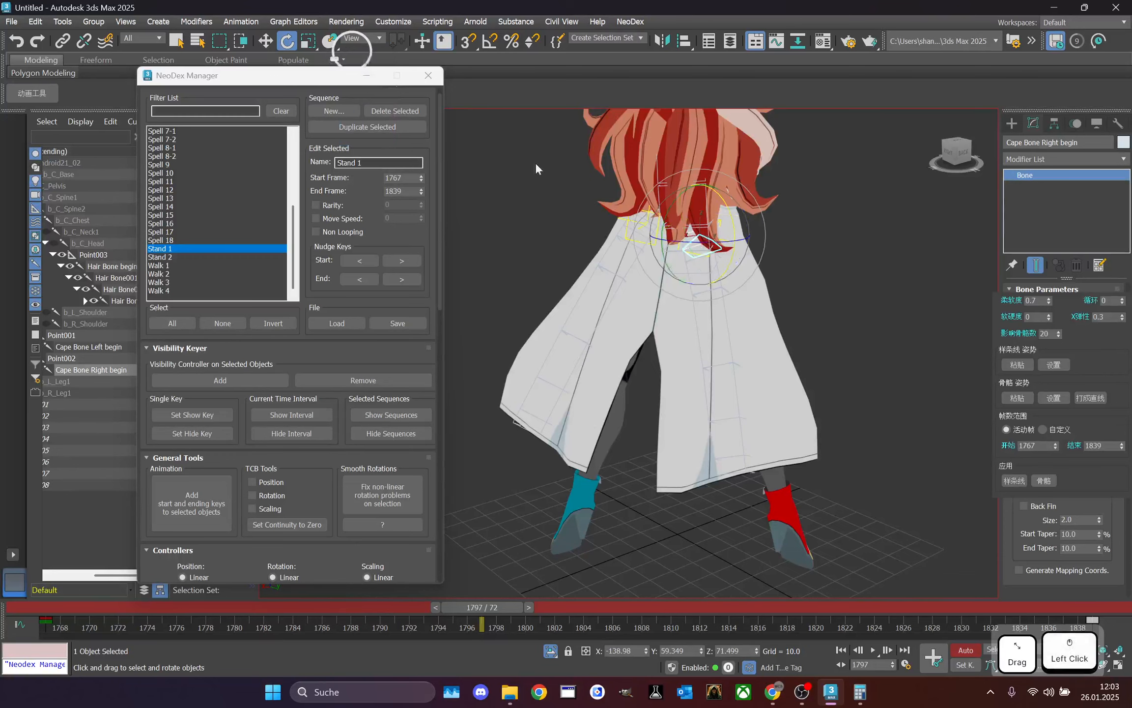
- Add Cape Bone Left begin to the selected Cape Bone Right begin and rotate both bones at frame 1779
scroll(659, 227, "up", 3)
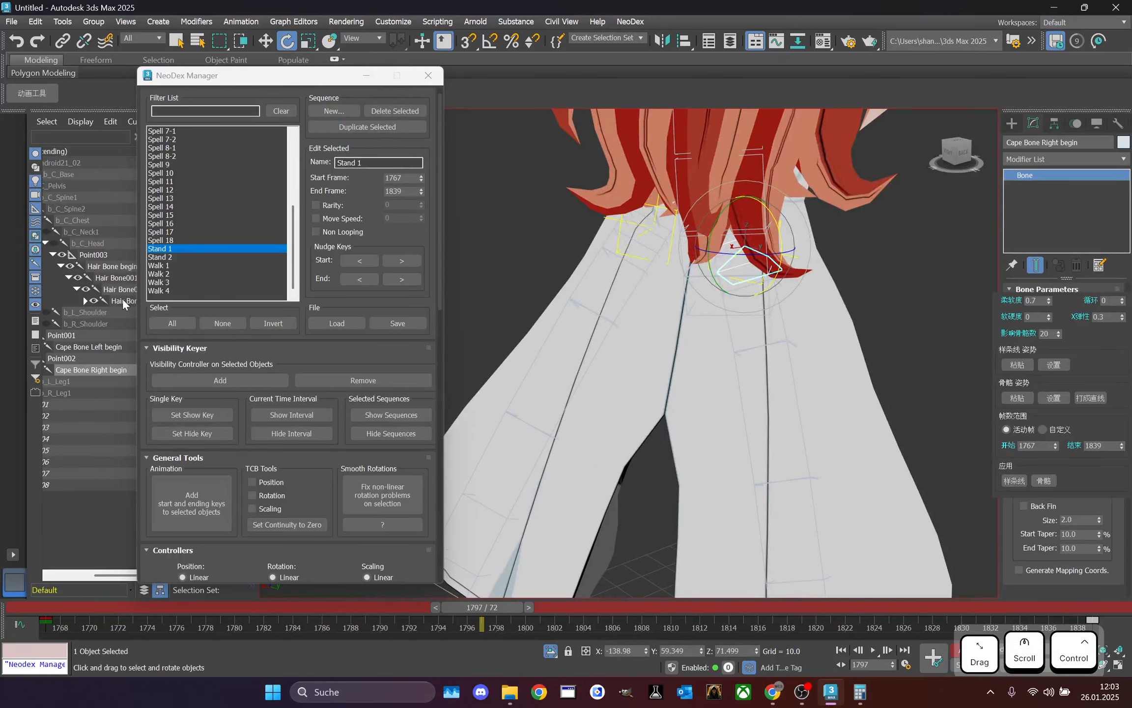
left_click(89, 346, "ctrl")
scroll(571, 297, "down", 5)
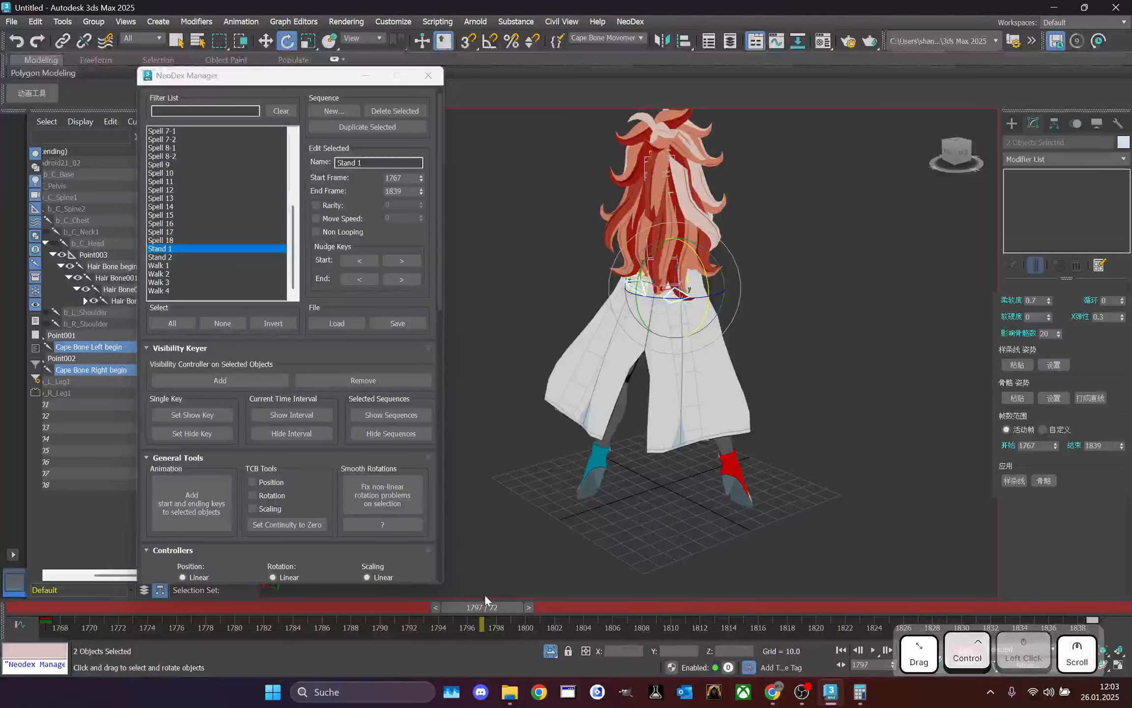
left_click_drag(496, 605, 247, 605)
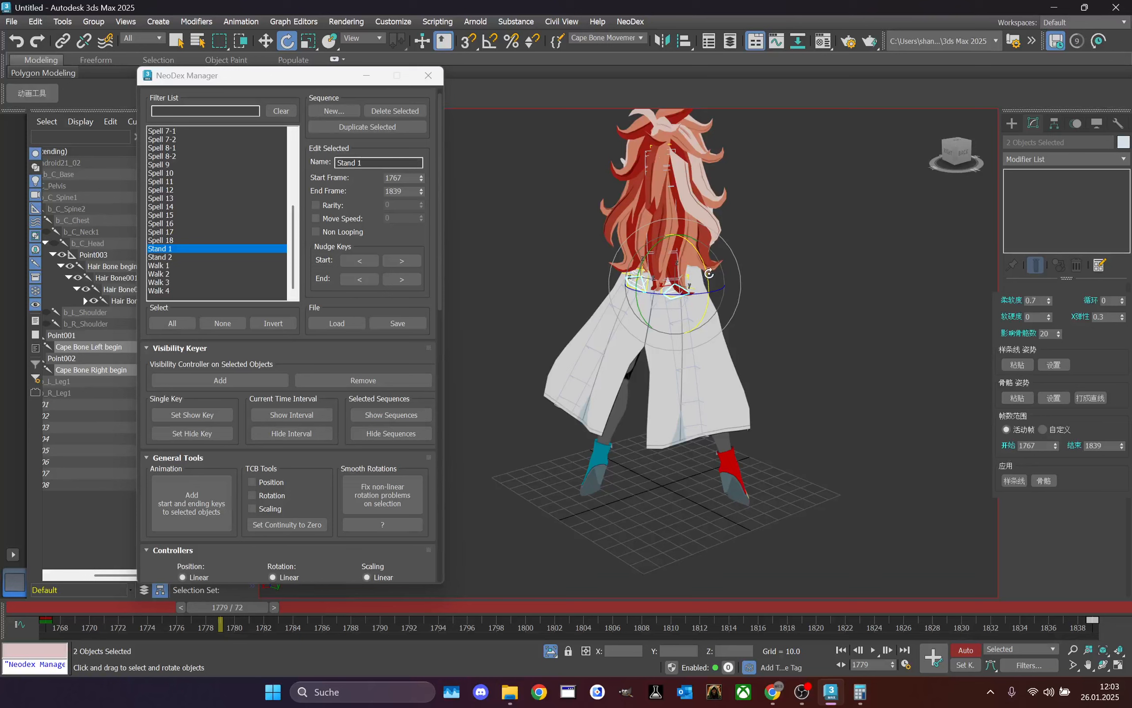
left_click_drag(702, 268, 655, 297)
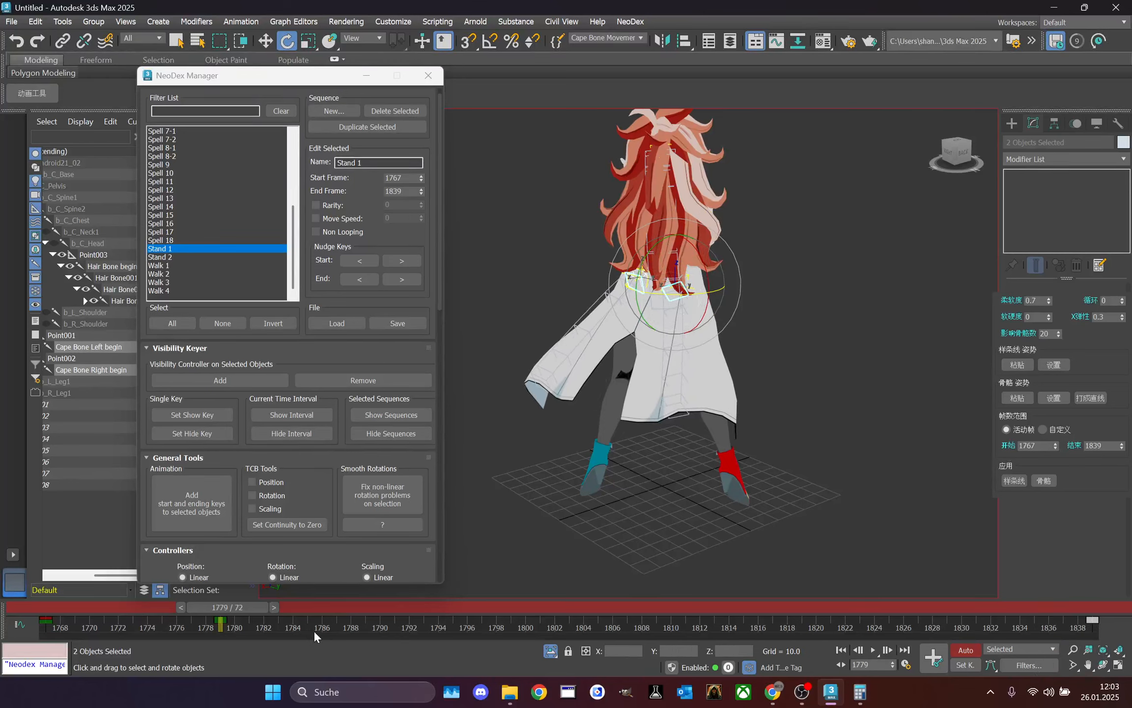
- Rotate both cape begin bones around the Y axis at frame 1790, and rotate them again at frame 1804
left_click_drag(270, 612, 209, 607)
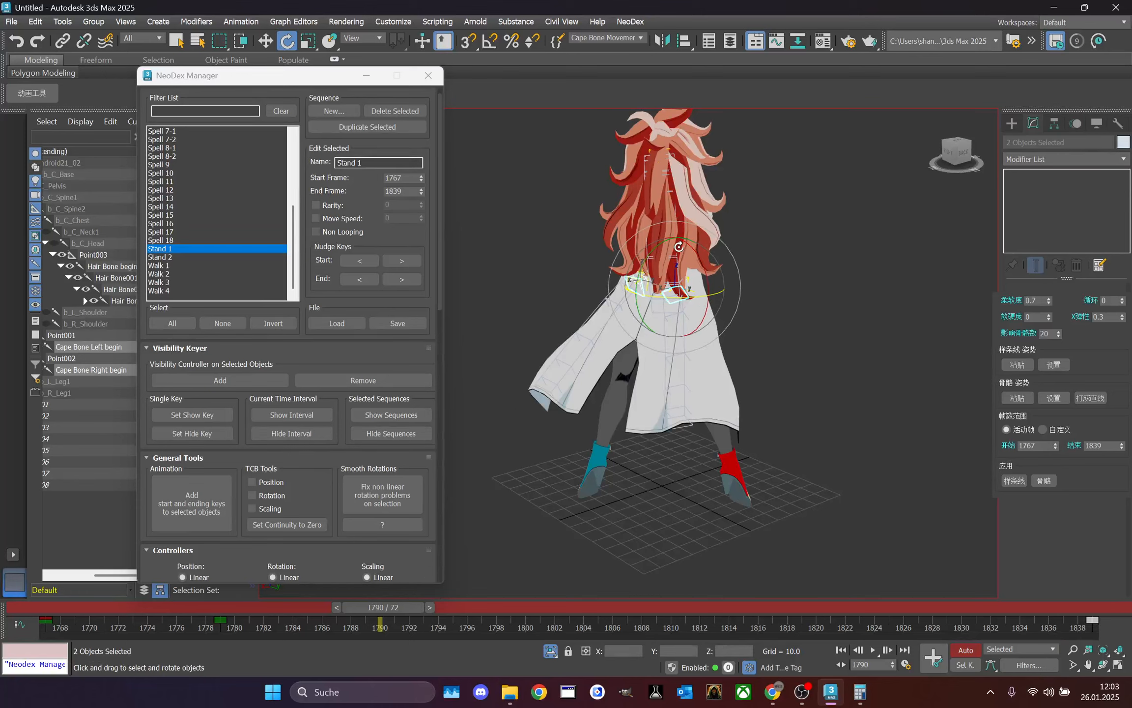
left_click_drag(679, 246, 648, 253)
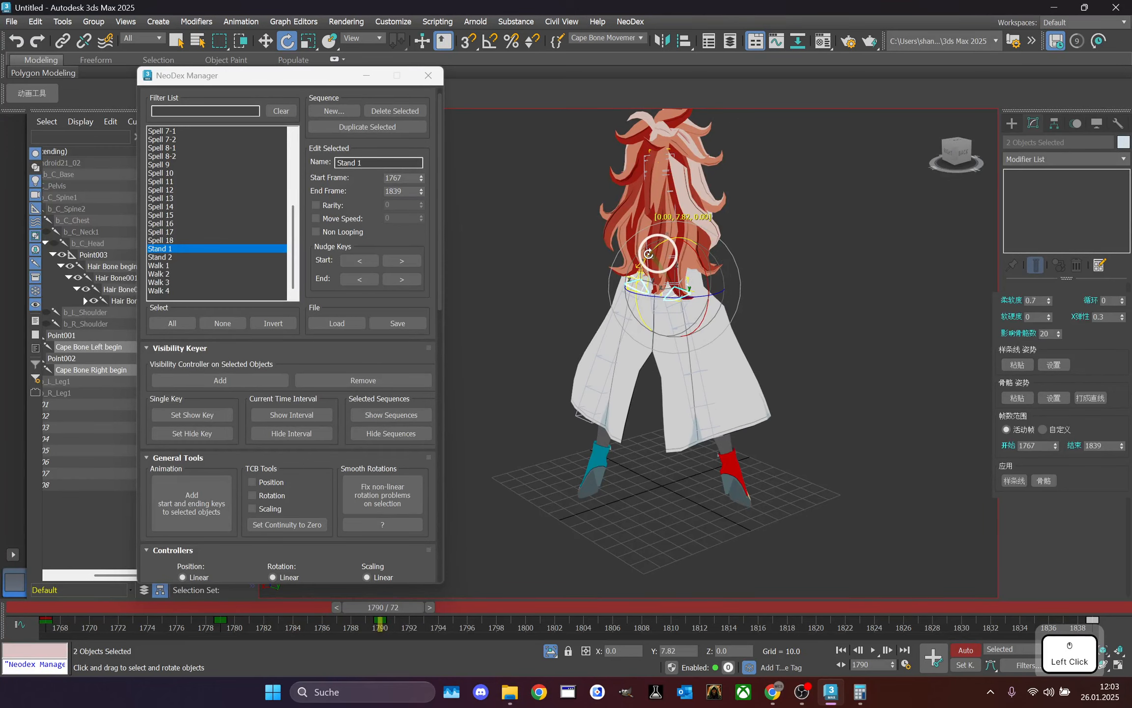
left_click_drag(245, 609, 580, 570)
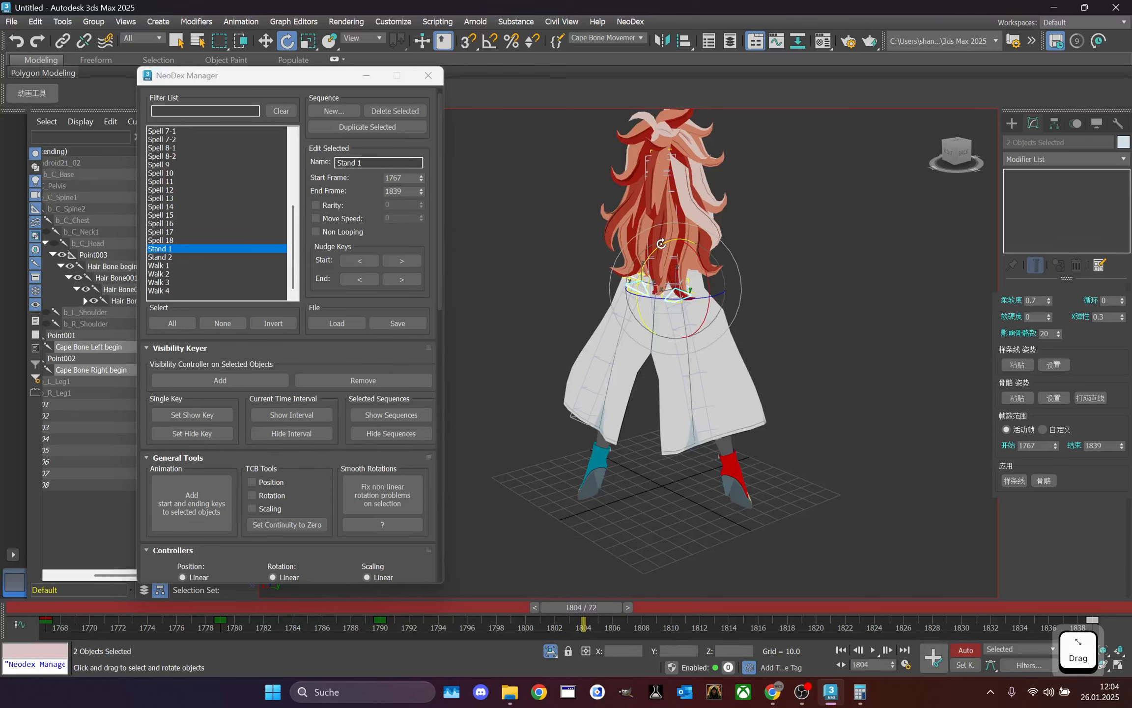
left_click_drag(661, 243, 699, 234)
left_click_drag(706, 300, 658, 314)
- Select the Cape Bone Tool set and apply the spring simulation to its bones for frames 1767 to 1839, with softness 0.3 and loop 1
left_click_drag(592, 606, 1052, 475)
key("e")
scroll(830, 304, "up", 3)
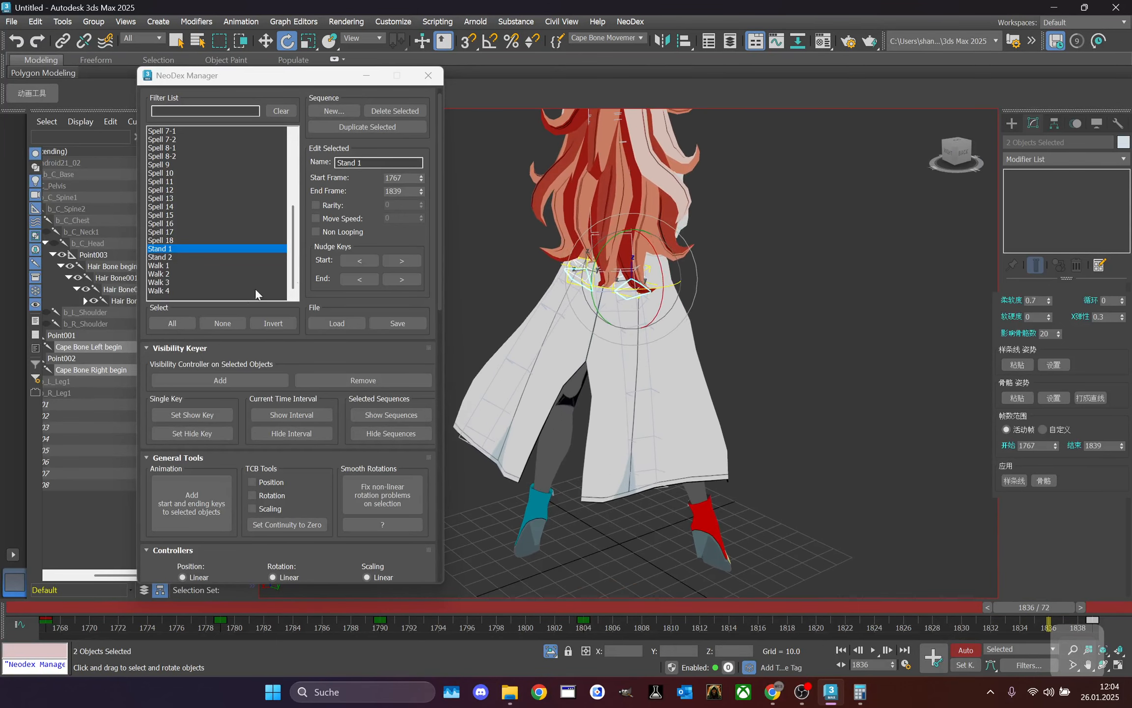
left_click(642, 38)
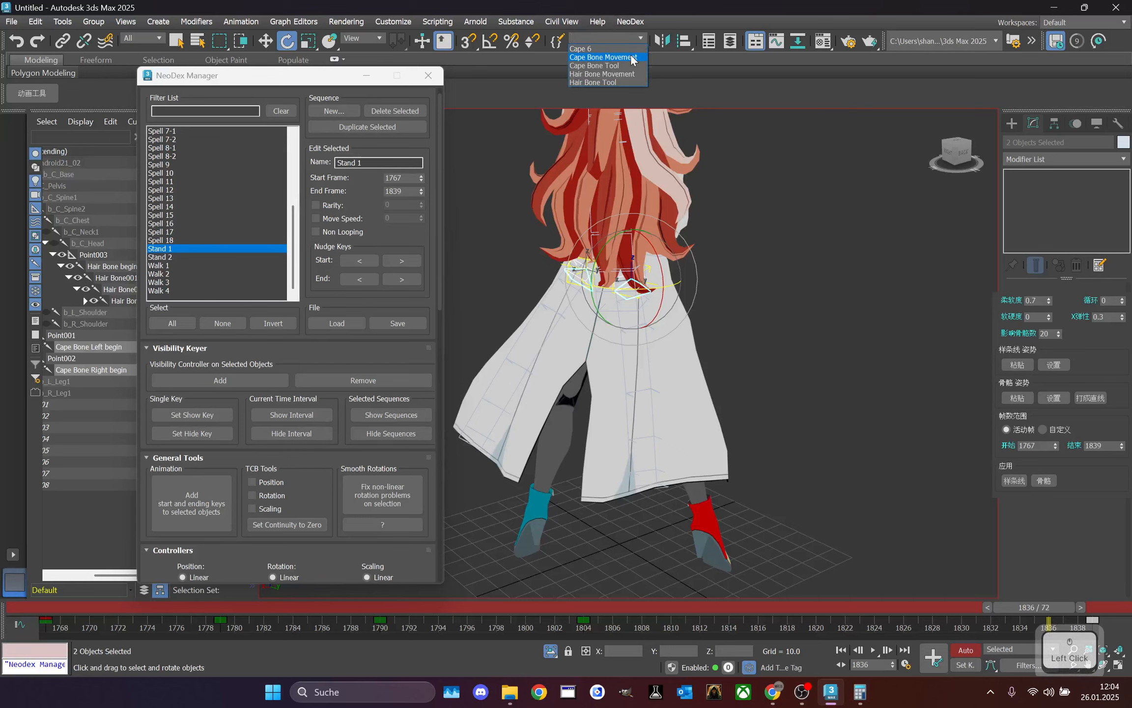
left_click(610, 65)
scroll(786, 299, "down", 2)
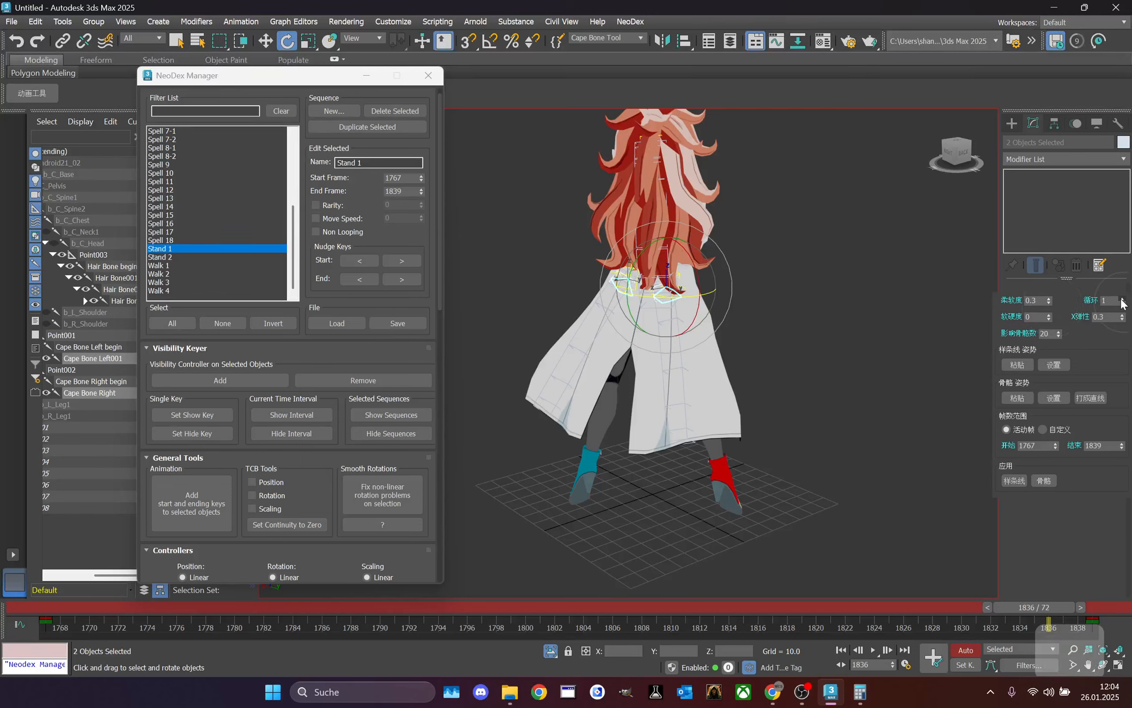
left_click(1042, 480)
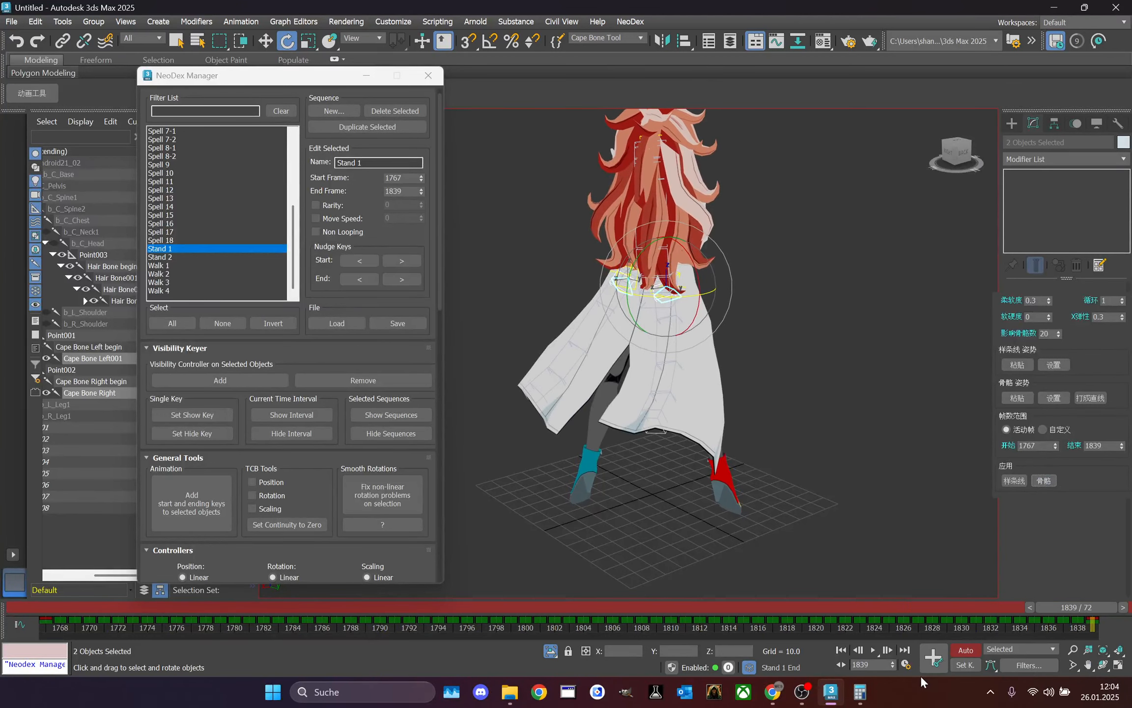
- Play back Stand 1 while orbiting the view to review the cape motion, stopping at frame 1816
left_click(874, 650)
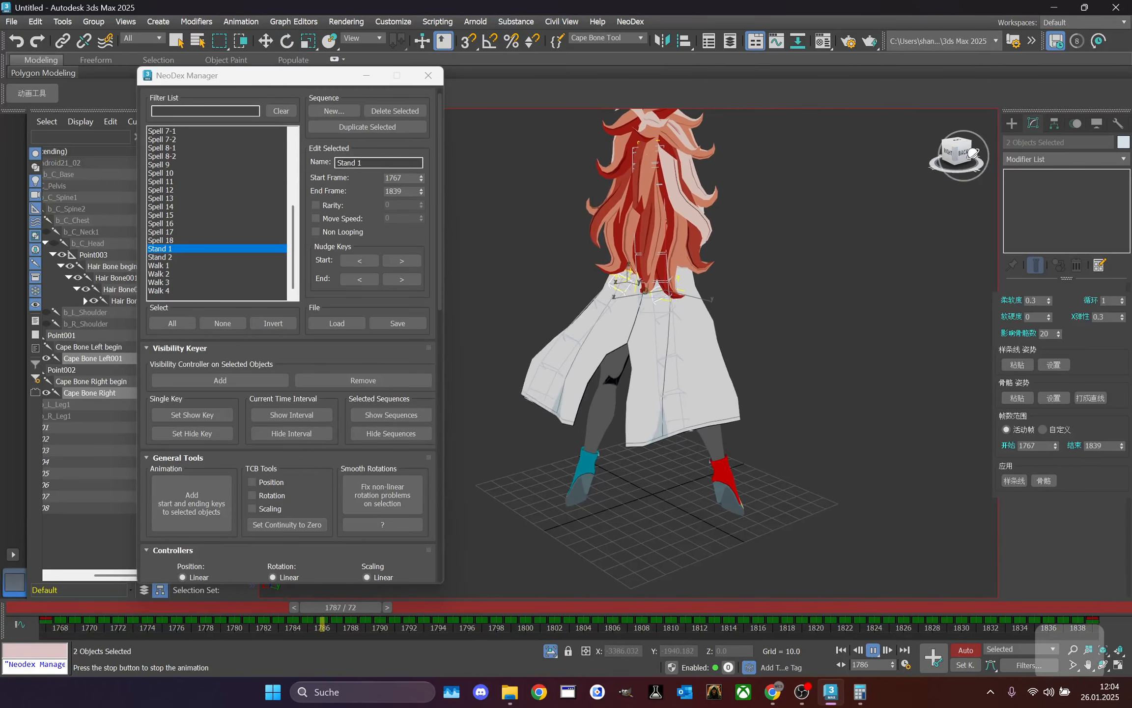
middle_click_drag(931, 219, 263, 161, "alt")
left_click(750, 609)
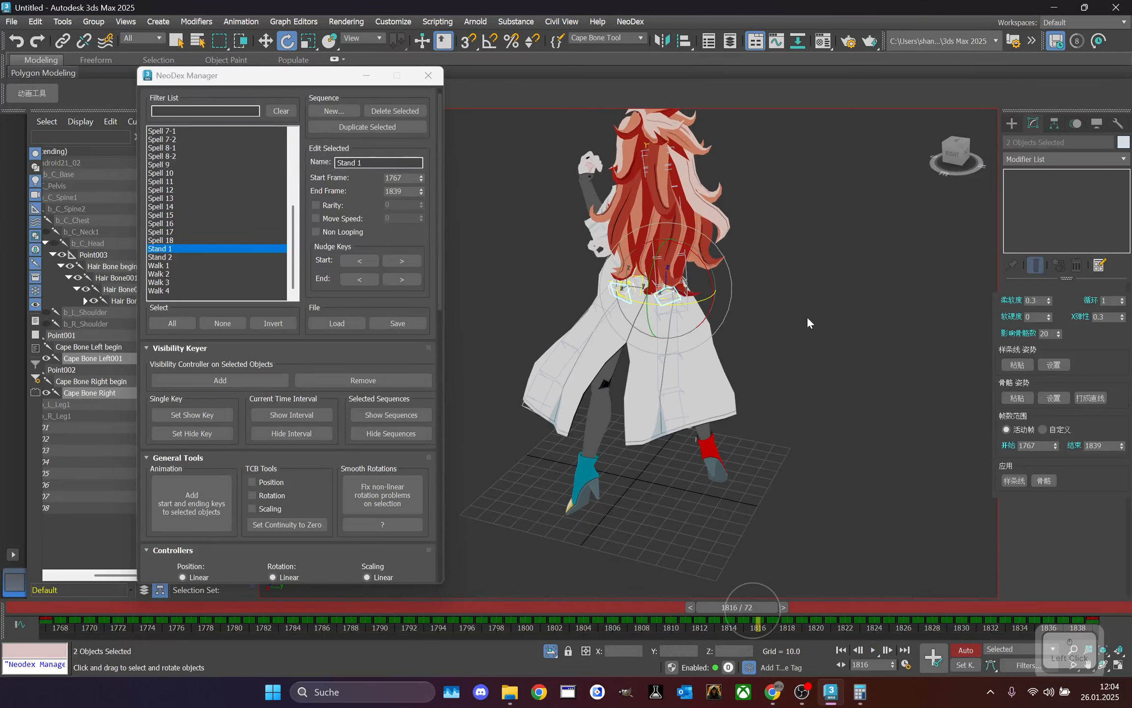
- Reselect Cape Bone Left begin and Cape Bone Right begin and adjust their rotation at frame 1804, turning them around the X axis
left_click(808, 323)
scroll(639, 290, "up", 5)
left_click(640, 287)
scroll(698, 291, "up", 2)
left_click(803, 298)
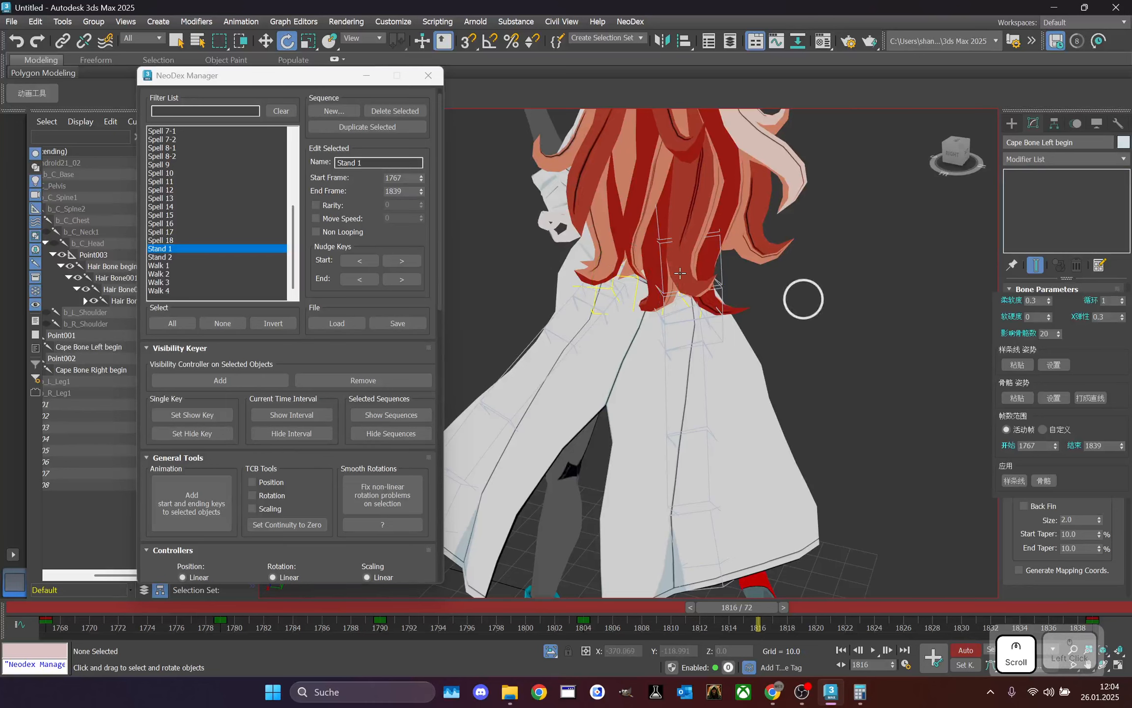
left_click(625, 290)
scroll(690, 299, "up", 3)
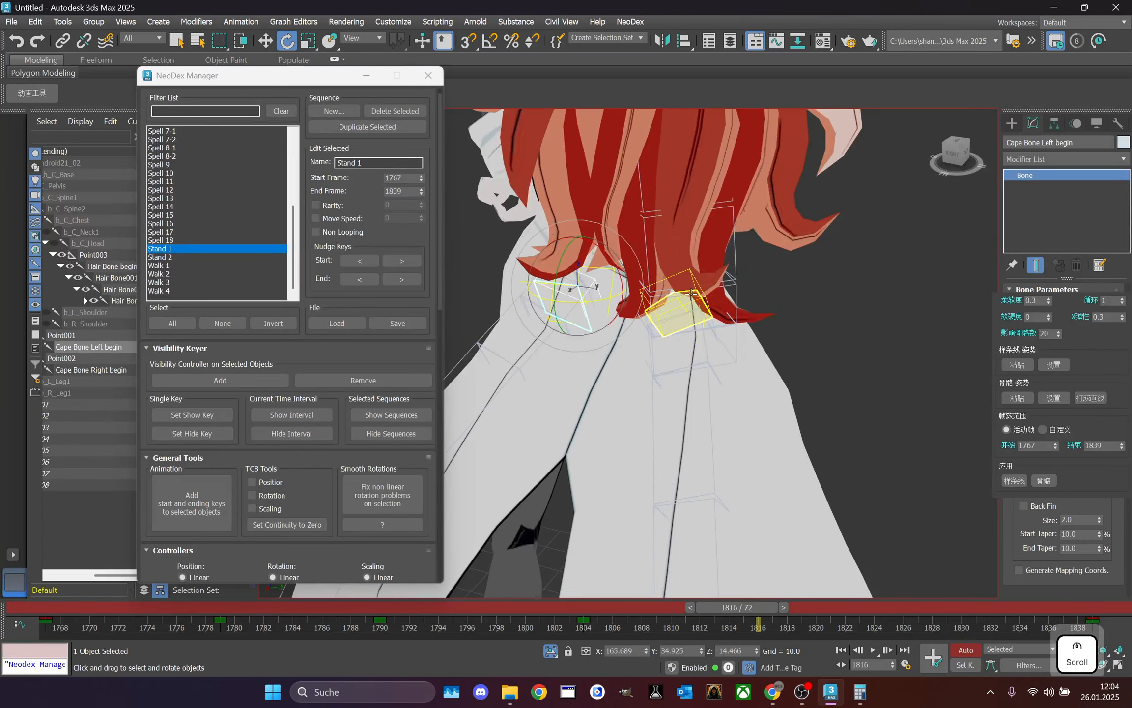
left_click(691, 294, "ctrl")
scroll(865, 255, "down", 2)
left_click_drag(954, 167, 719, 447)
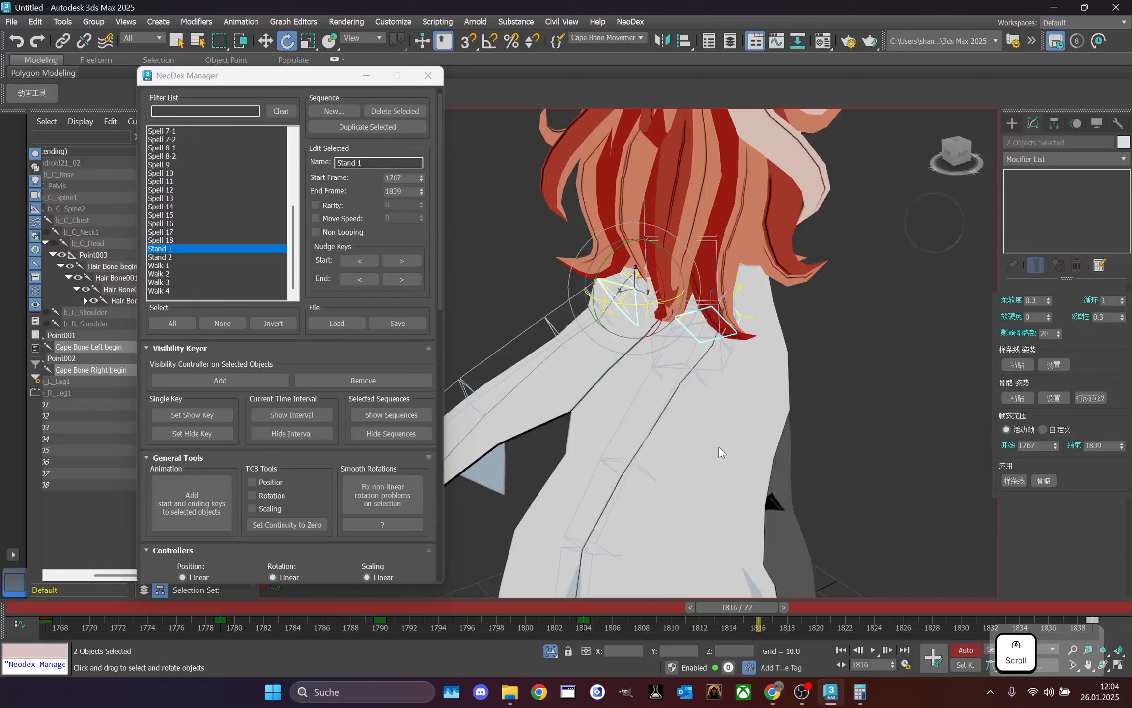
left_click_drag(737, 608, 591, 493)
key("e")
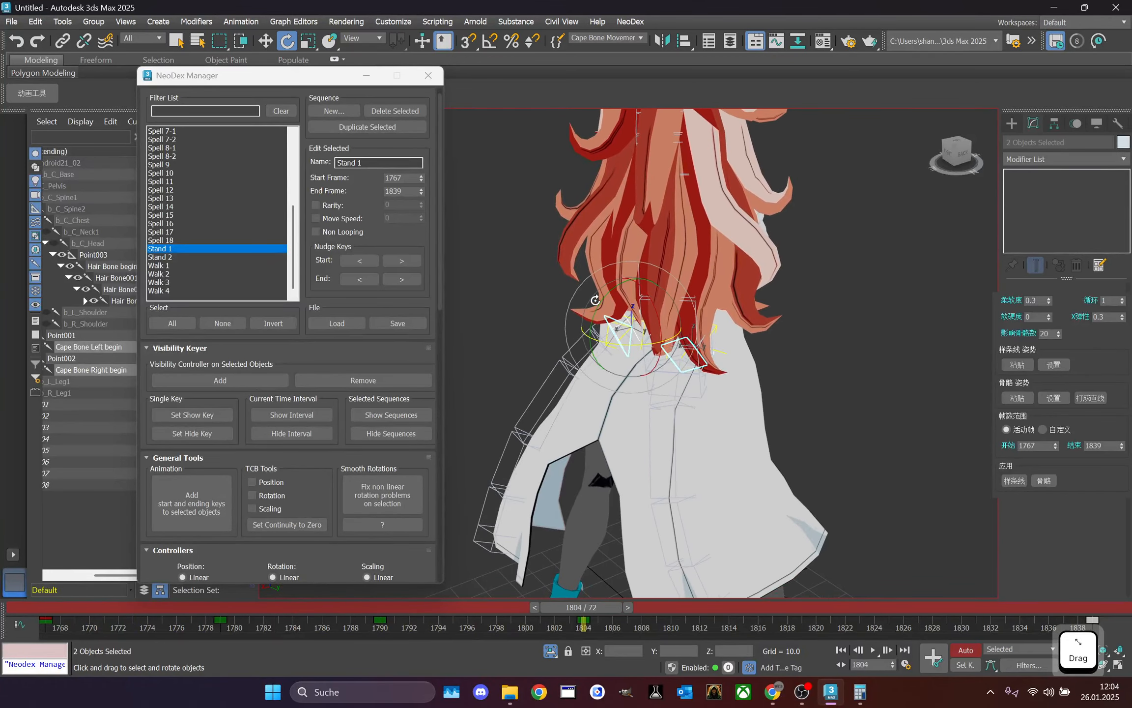
left_click_drag(608, 295, 593, 302)
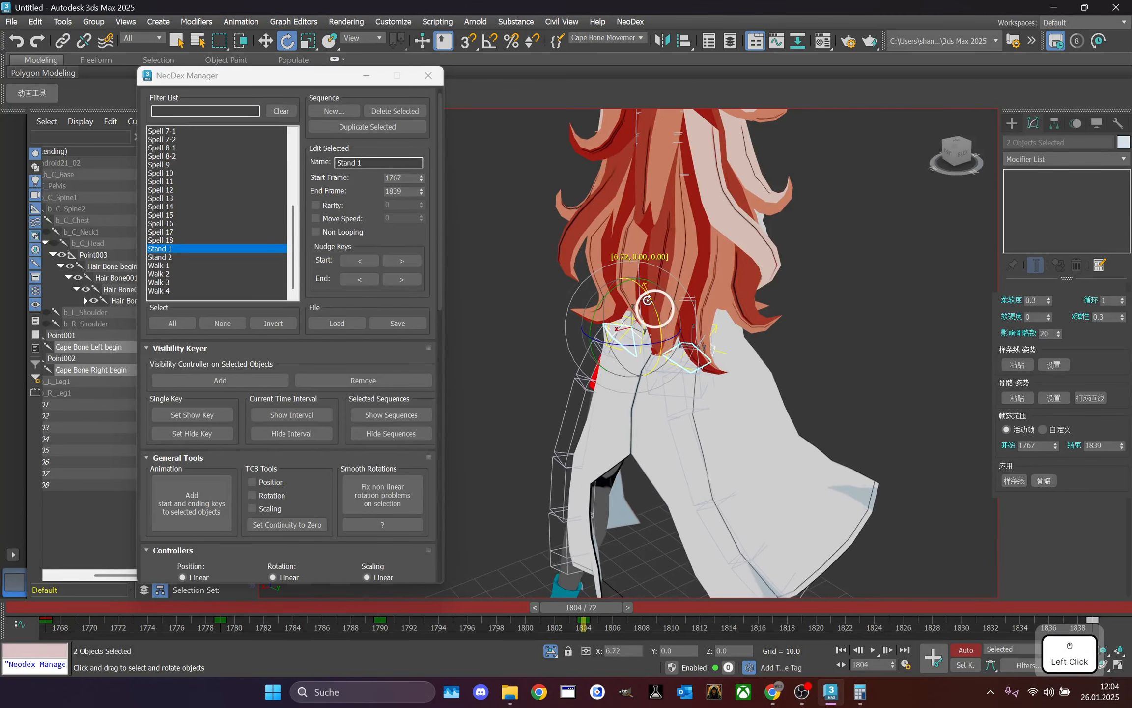
left_click_drag(676, 333, 684, 336)
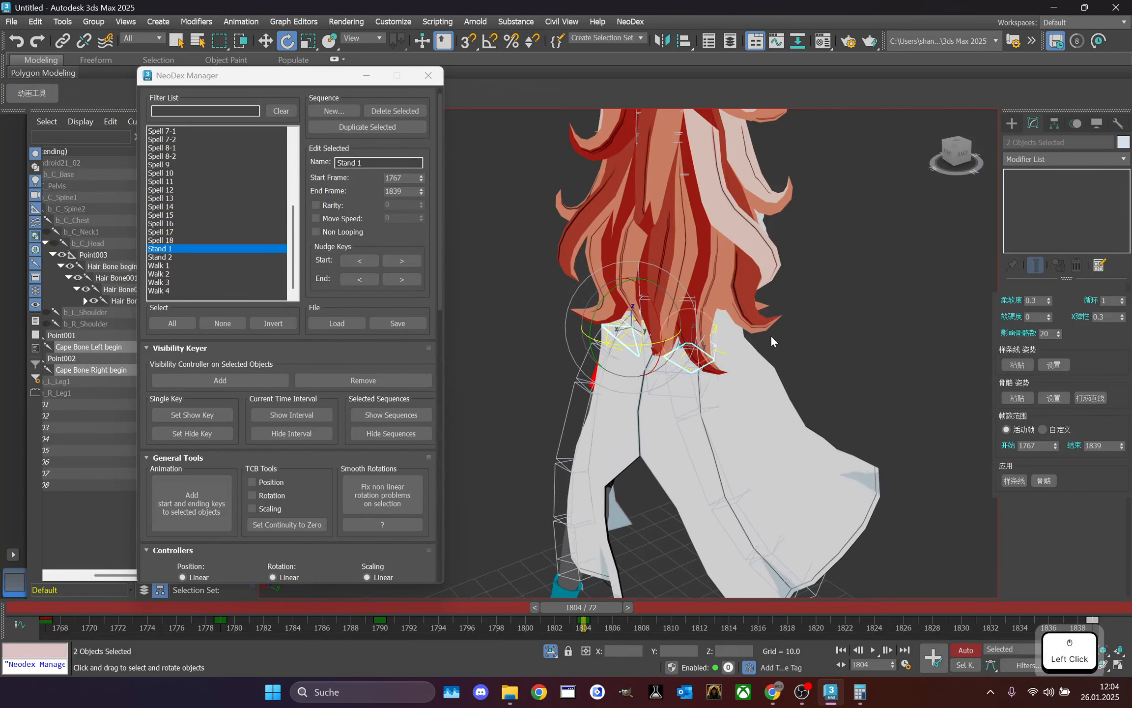
- Reselect the Cape Bone Tool set and reapply the spring simulation to its bones with softness 0.3 and loop 1
left_click(783, 334)
middle_click_drag(784, 334, 797, 317)
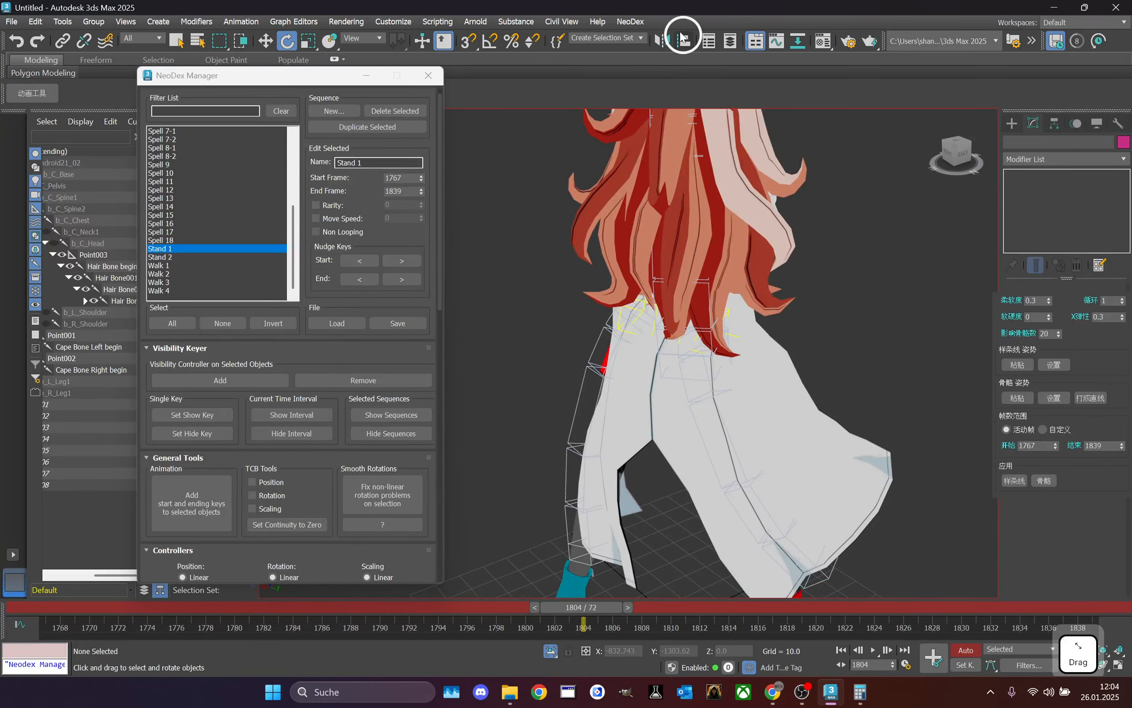
left_click(640, 39)
left_click(606, 66)
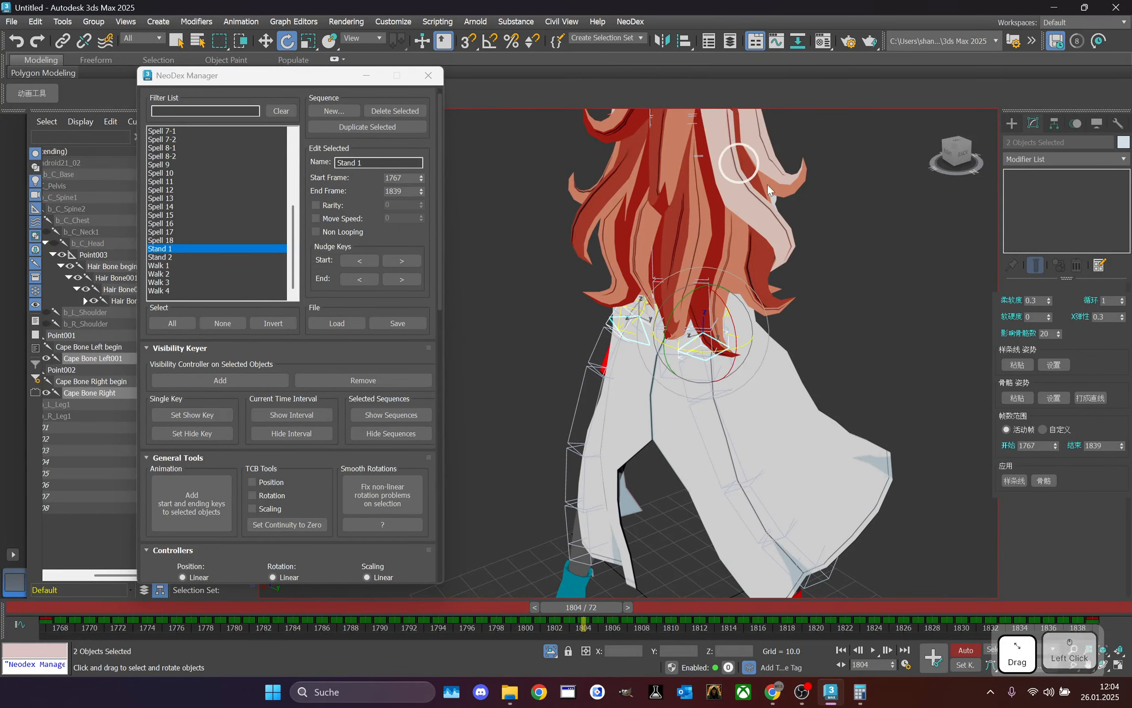
left_click(1036, 476)
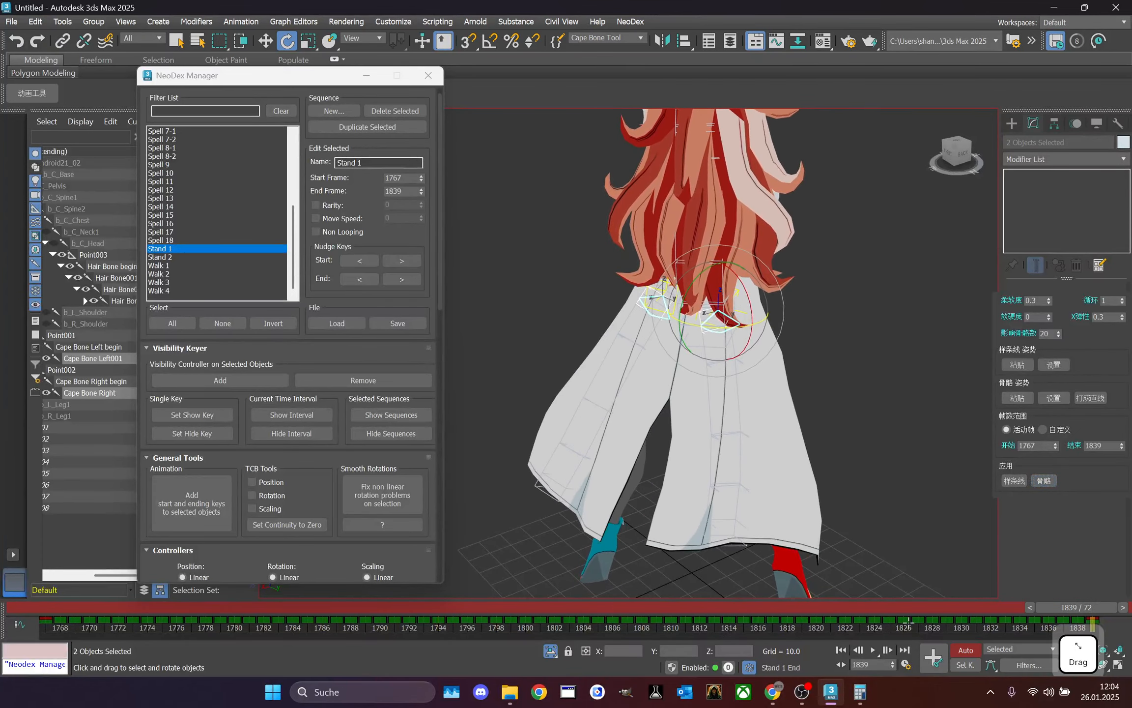
- Play back Stand 1 and orbit to the character's front to review the reworked cape motion, stopping at frame 1797
left_click(875, 649)
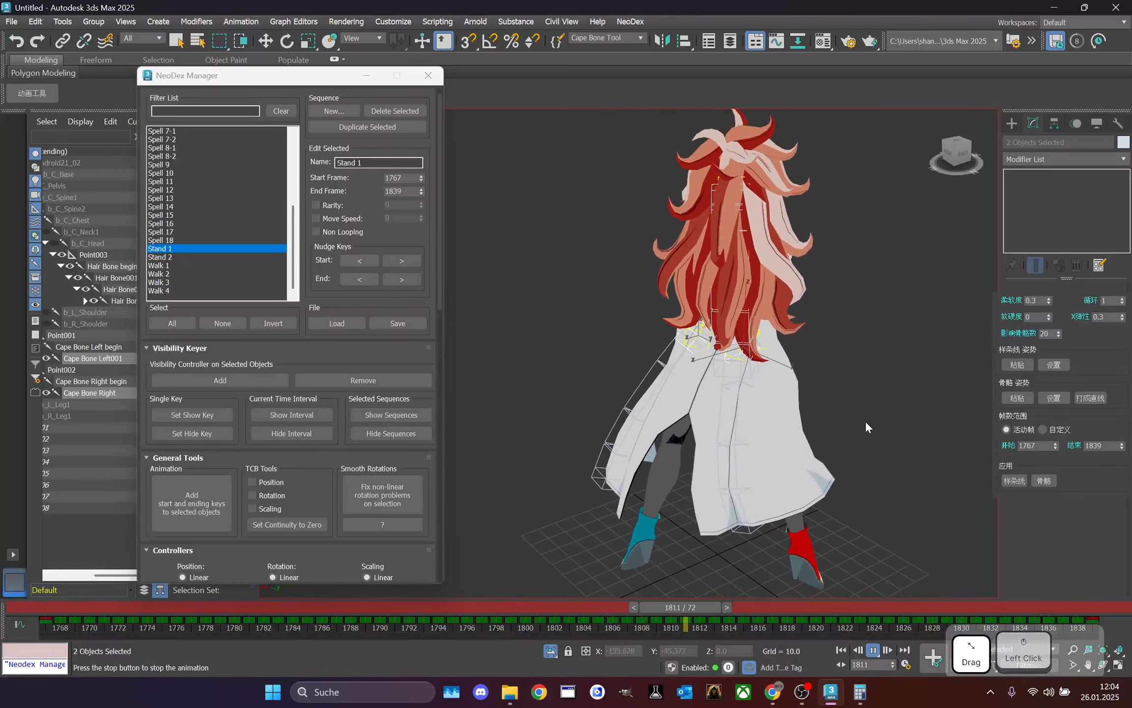
left_click_drag(950, 150, 388, 132)
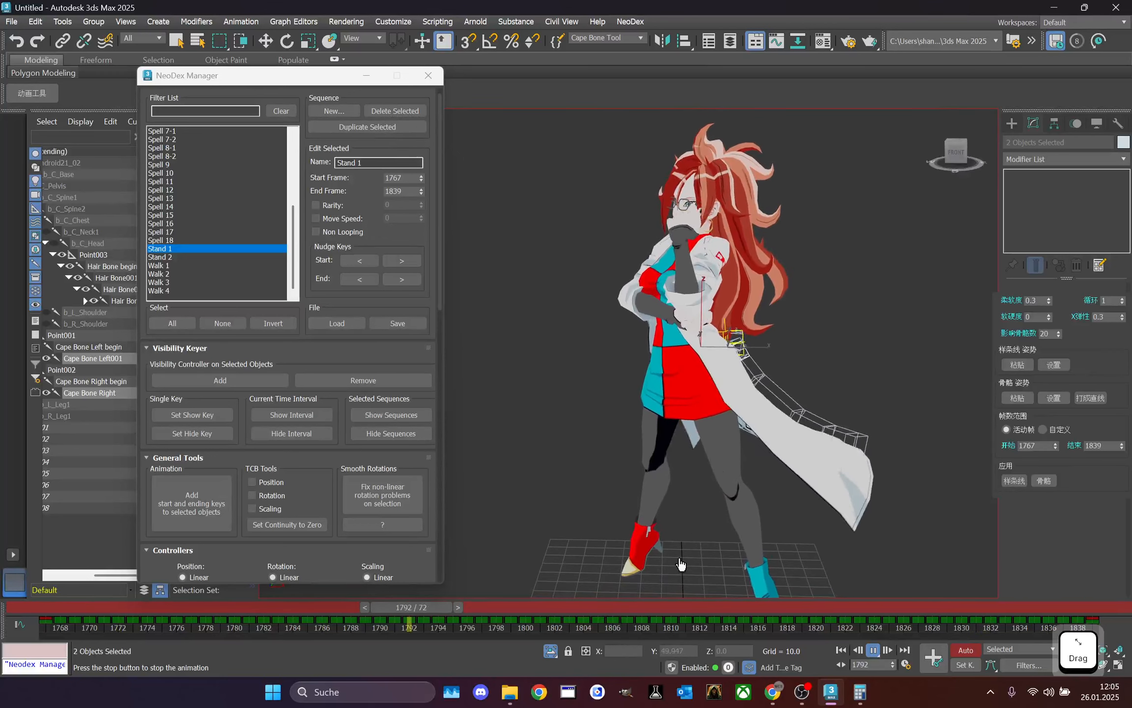
left_click(480, 607)
key("e")
- Select the Point001 helper at the cape's root and rotate it at frames 1800 and 1809
left_click(872, 412)
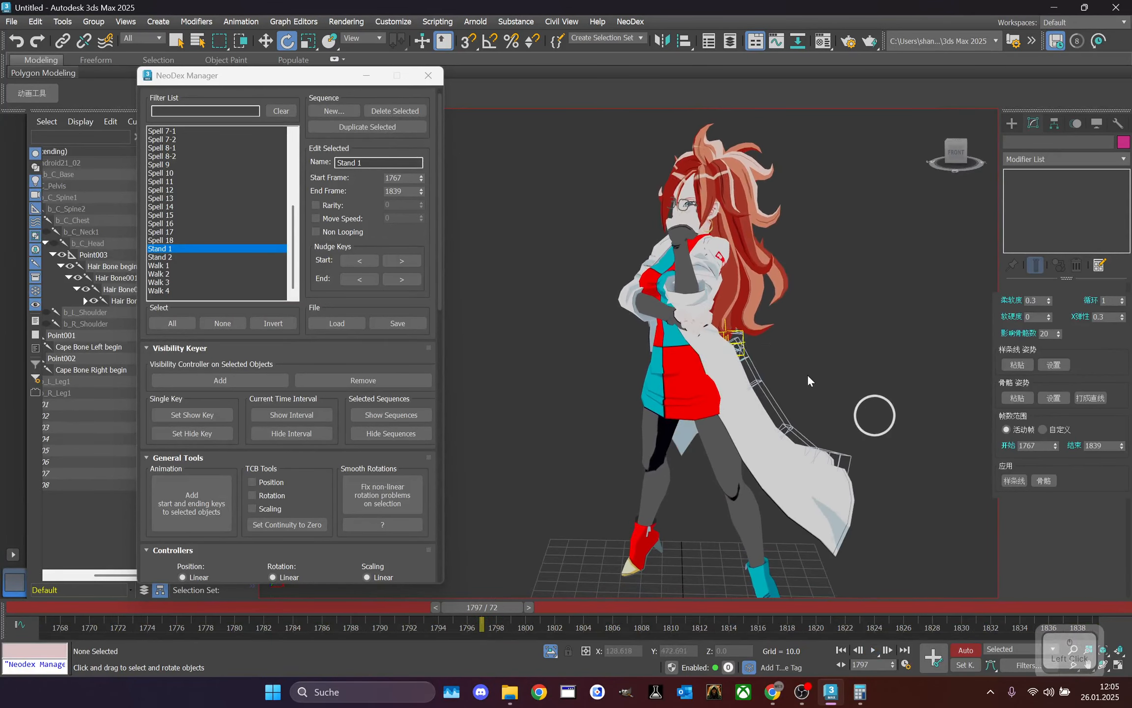
left_click(727, 337)
right_click(727, 338)
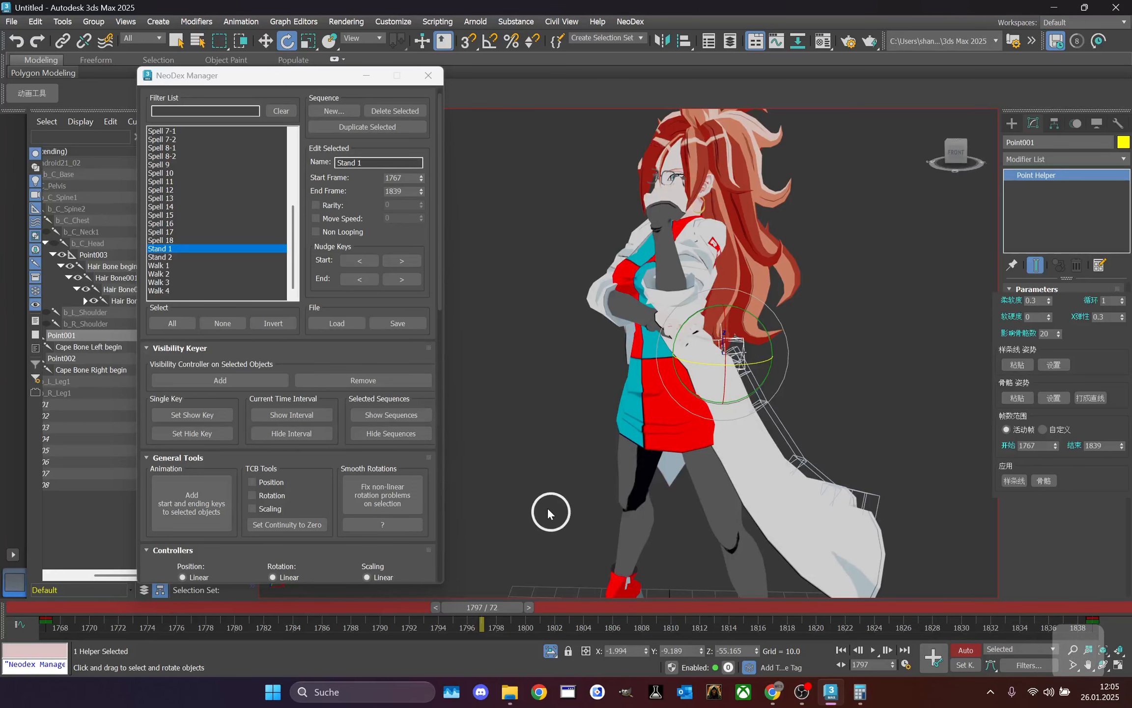
left_click_drag(472, 611, 530, 583)
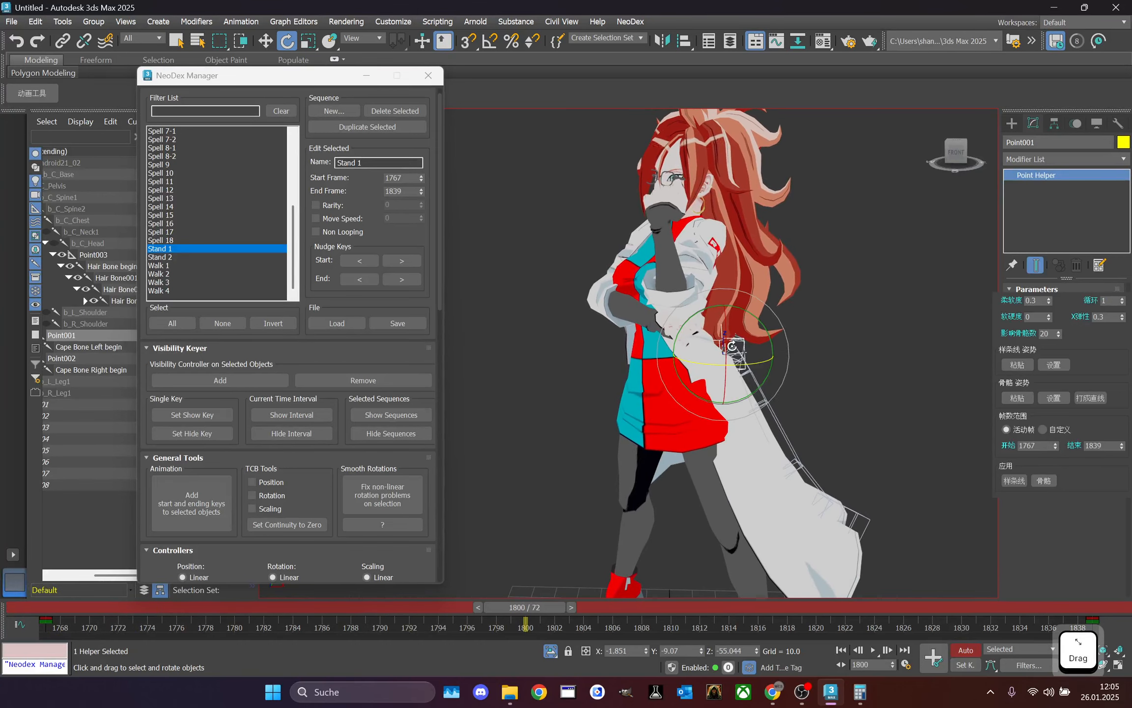
left_click_drag(731, 345, 755, 314)
left_click_drag(548, 609, 674, 606)
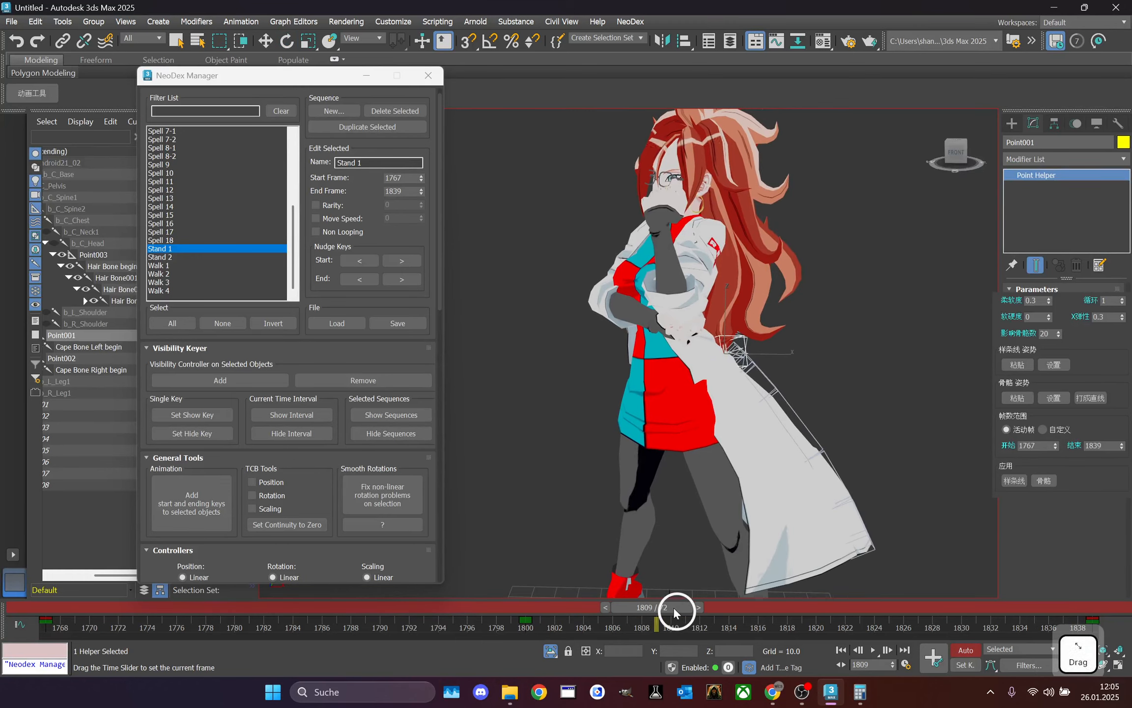
left_click_drag(726, 322, 722, 307)
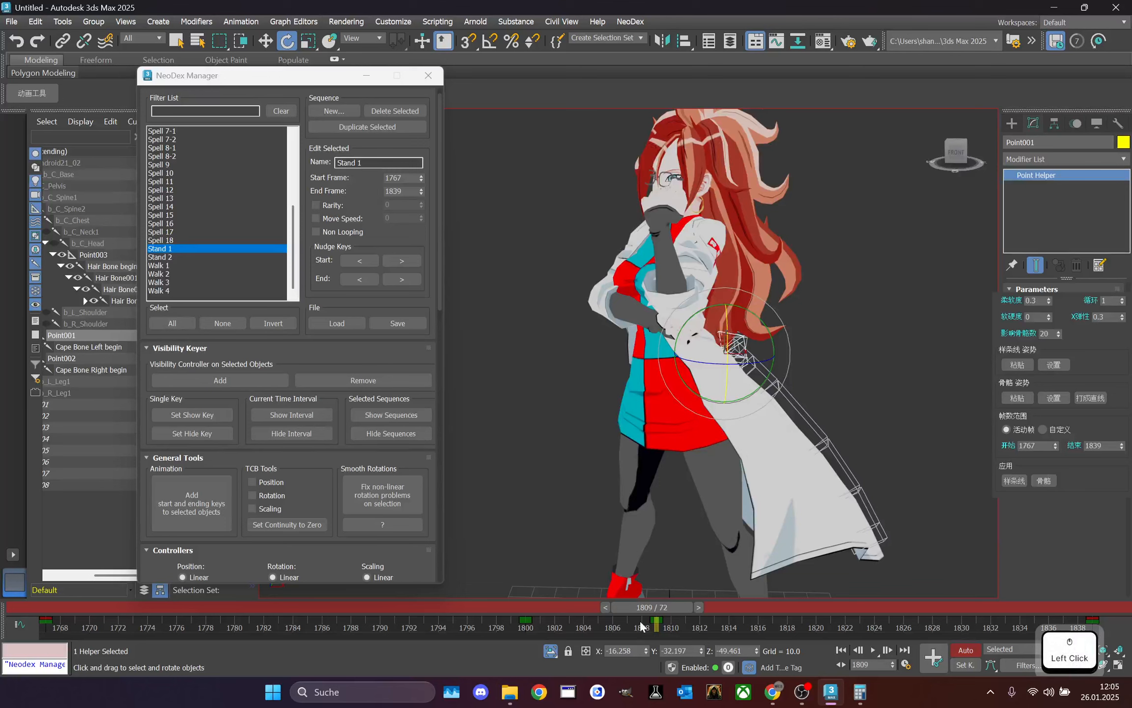
- Move the Point001 helper slightly at frame 1803 to offset the cape's root
left_click_drag(639, 610, 569, 603)
right_click(781, 409)
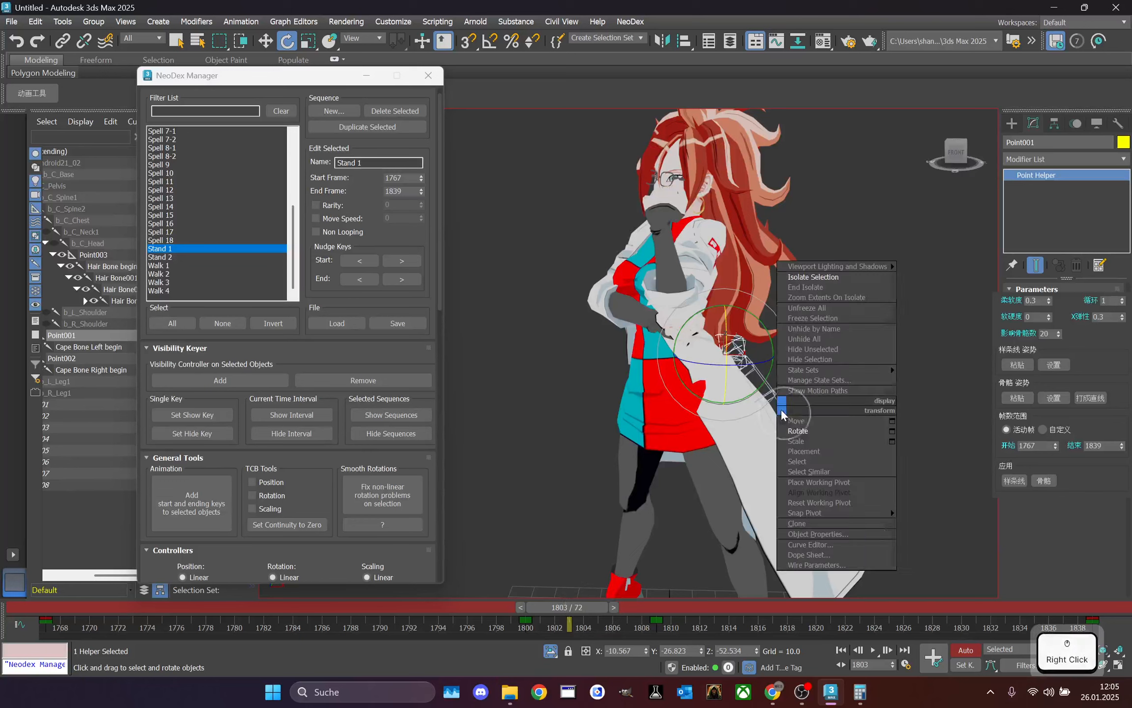
left_click(796, 421)
left_click(959, 153)
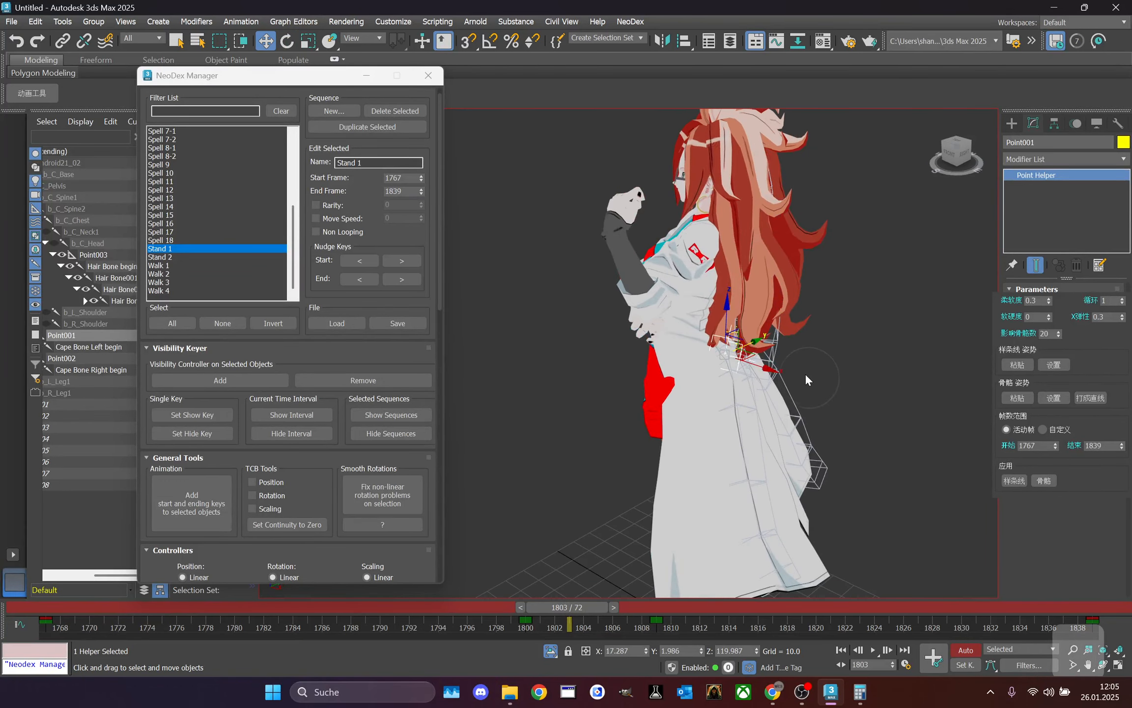
left_click_drag(757, 341, 751, 342)
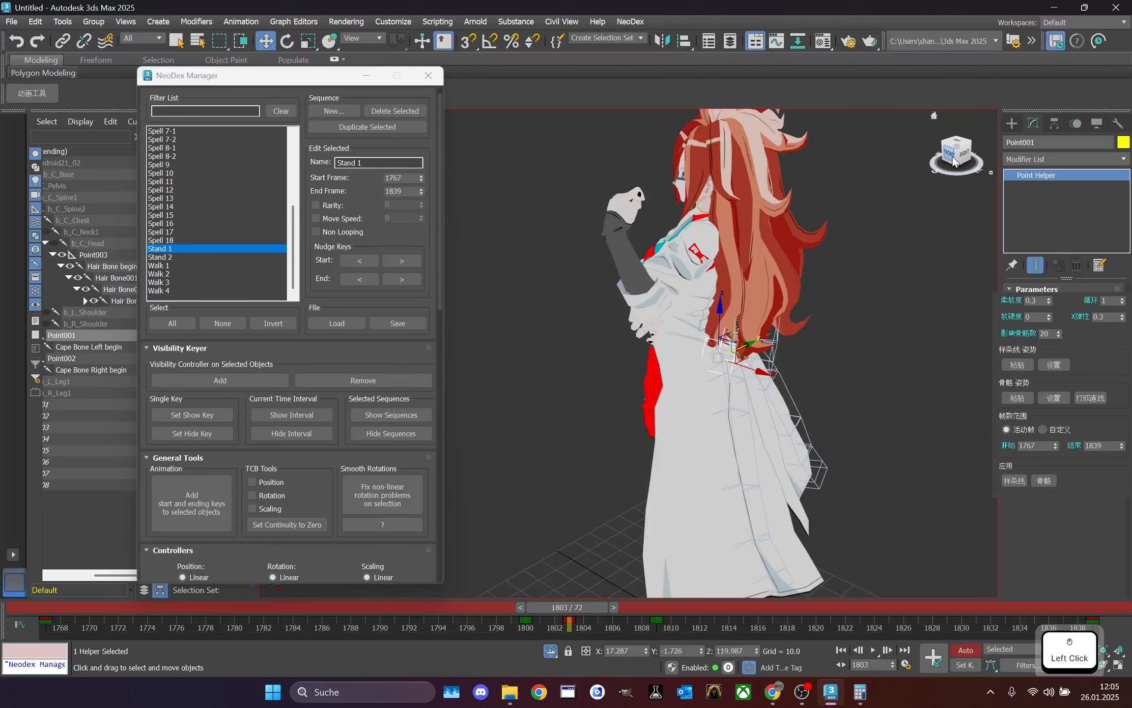
- Scrub and play back Stand 1 from several angles to review the cape's root motion
left_click(953, 156)
left_click_drag(568, 606, 1129, 535)
left_click(871, 650)
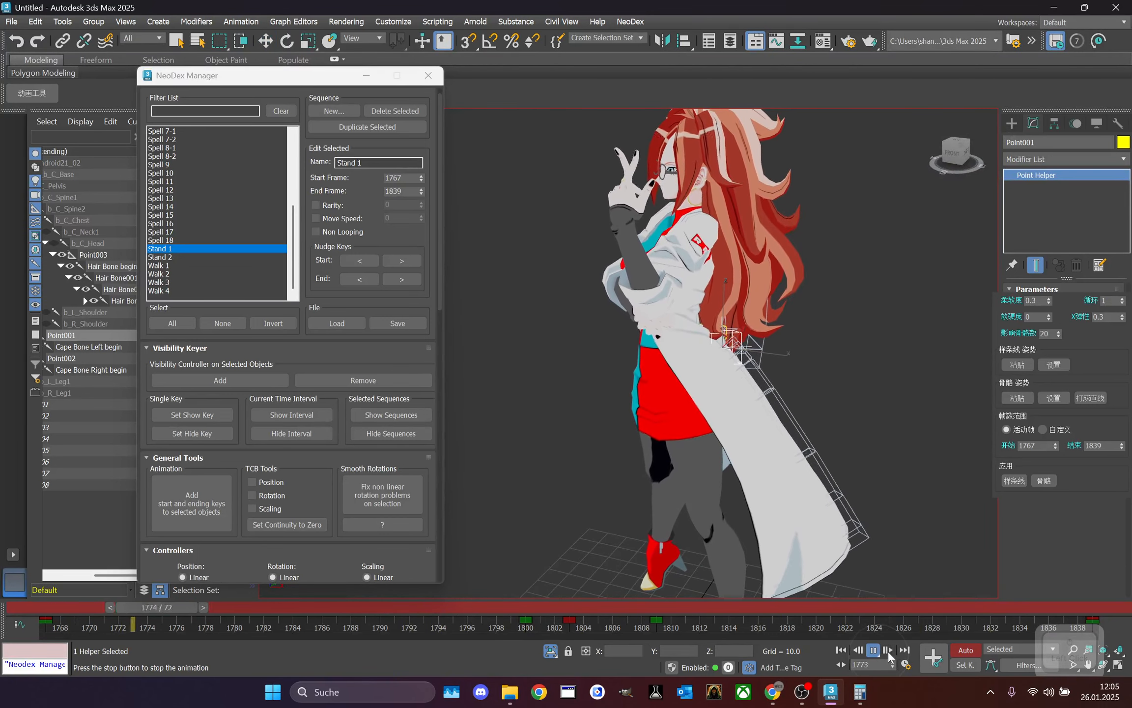
left_click_drag(971, 147, 768, 144)
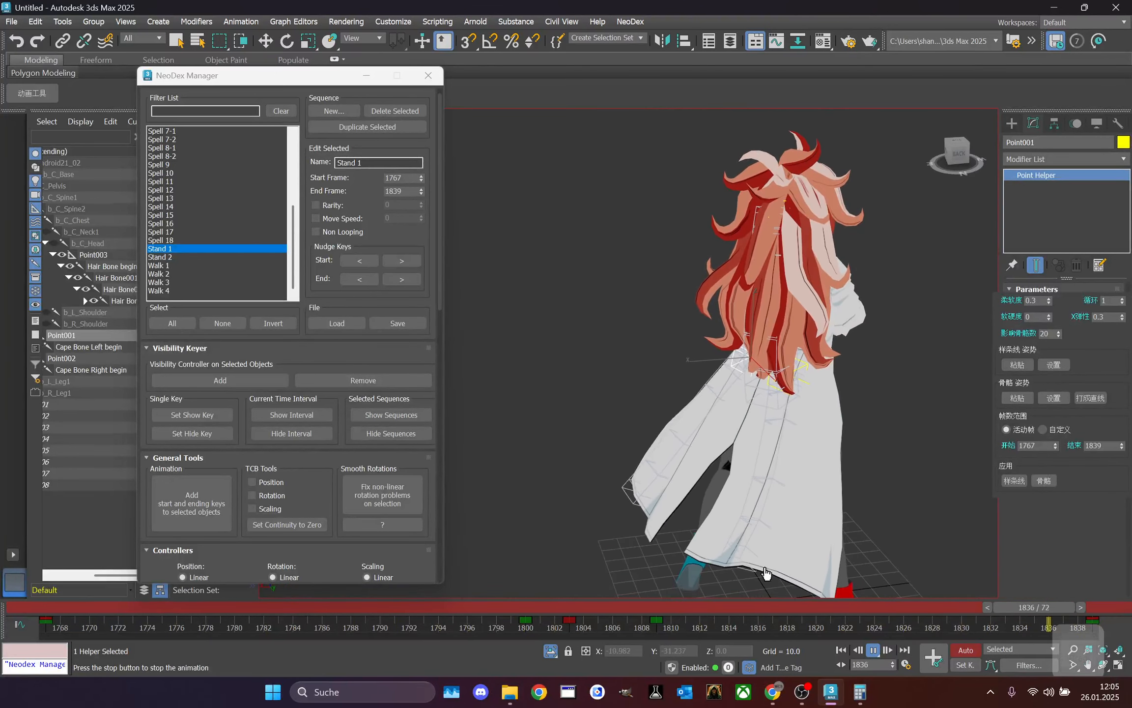
left_click(762, 603)
- Select the cape bones and reapply the spring simulation to them with softness 0.3 and loop 1
left_click(953, 452)
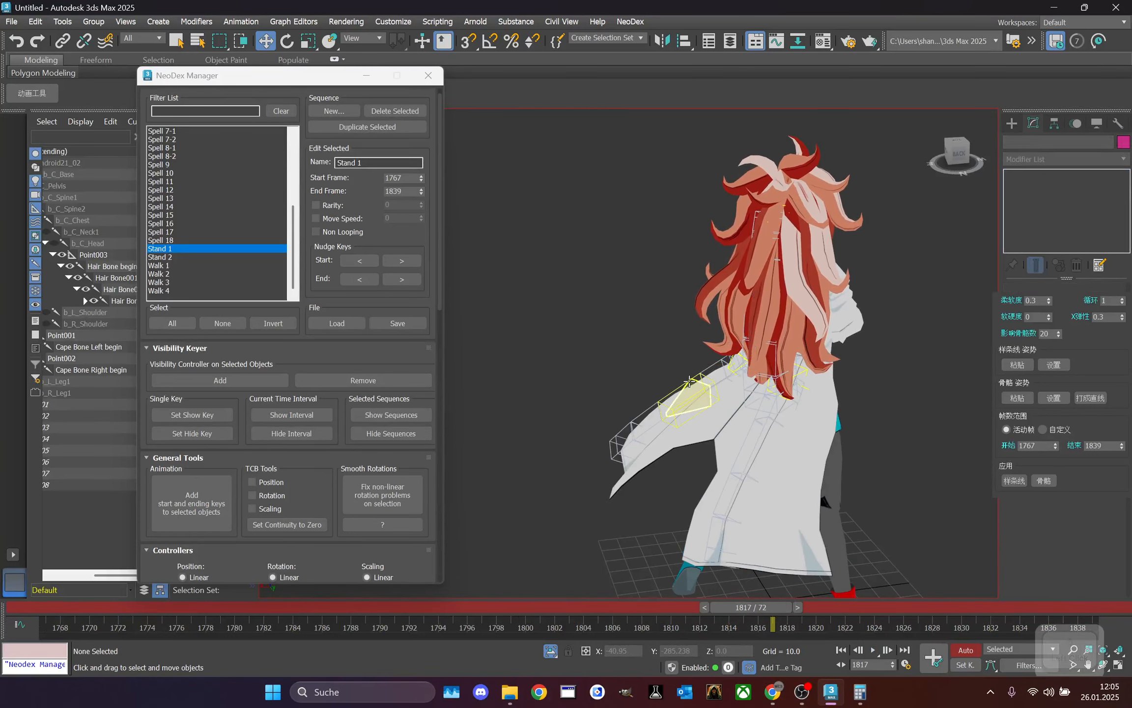
left_click(690, 382)
left_click(1043, 480)
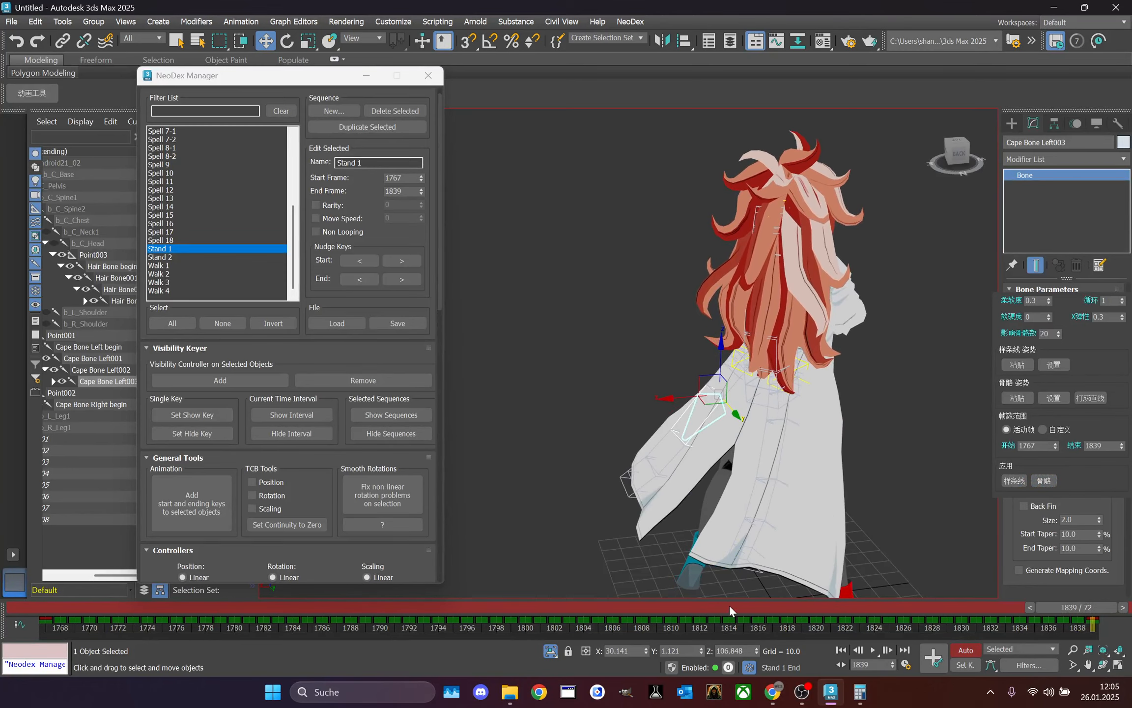
- Play back Stand 1 and orbit to the character's back to review the simulated cape, stopping at frame 1816
left_click_drag(730, 606, 412, 173)
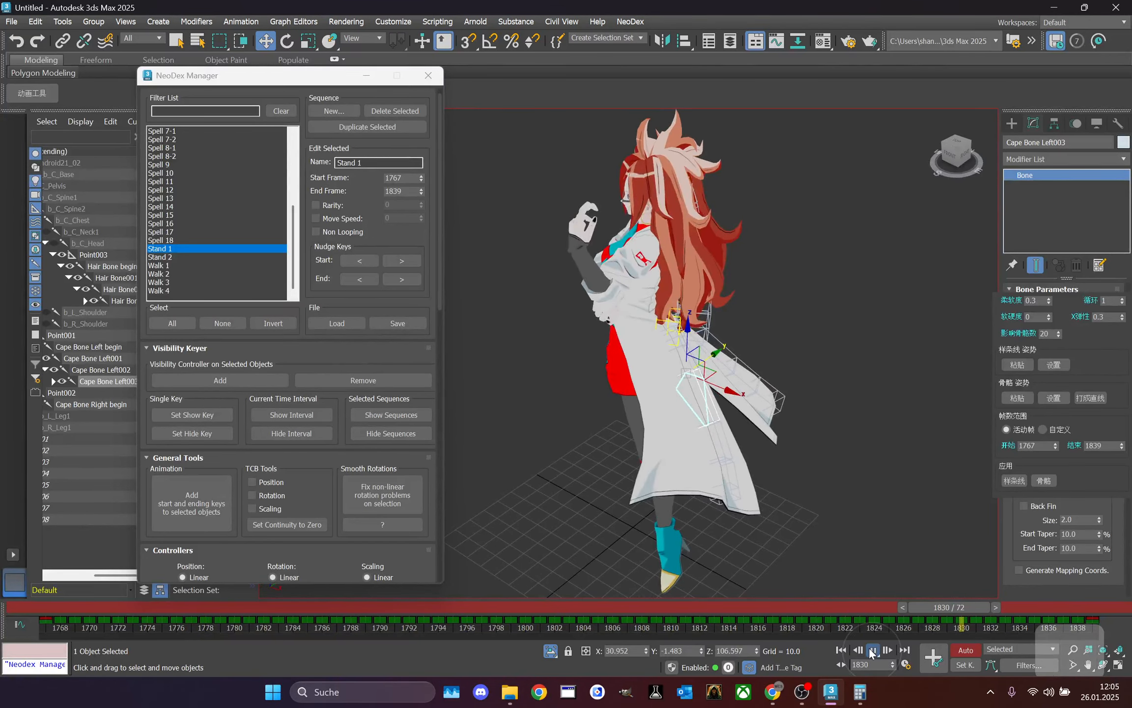
left_click(872, 652)
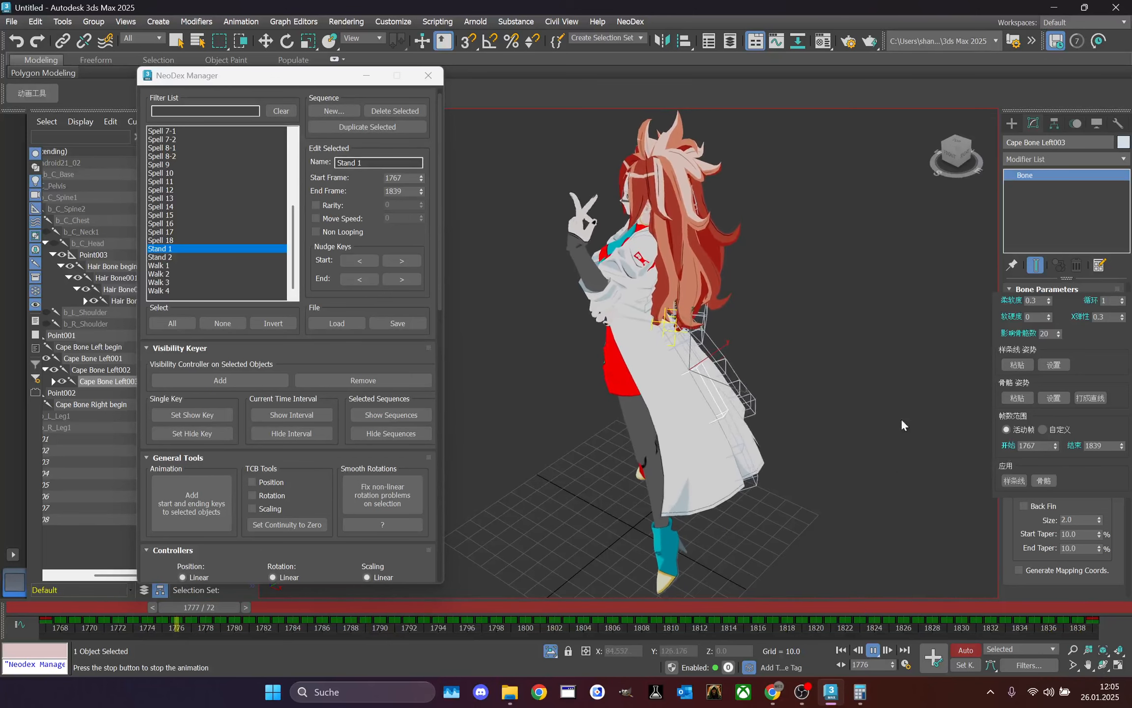
left_click_drag(956, 153, 796, 156)
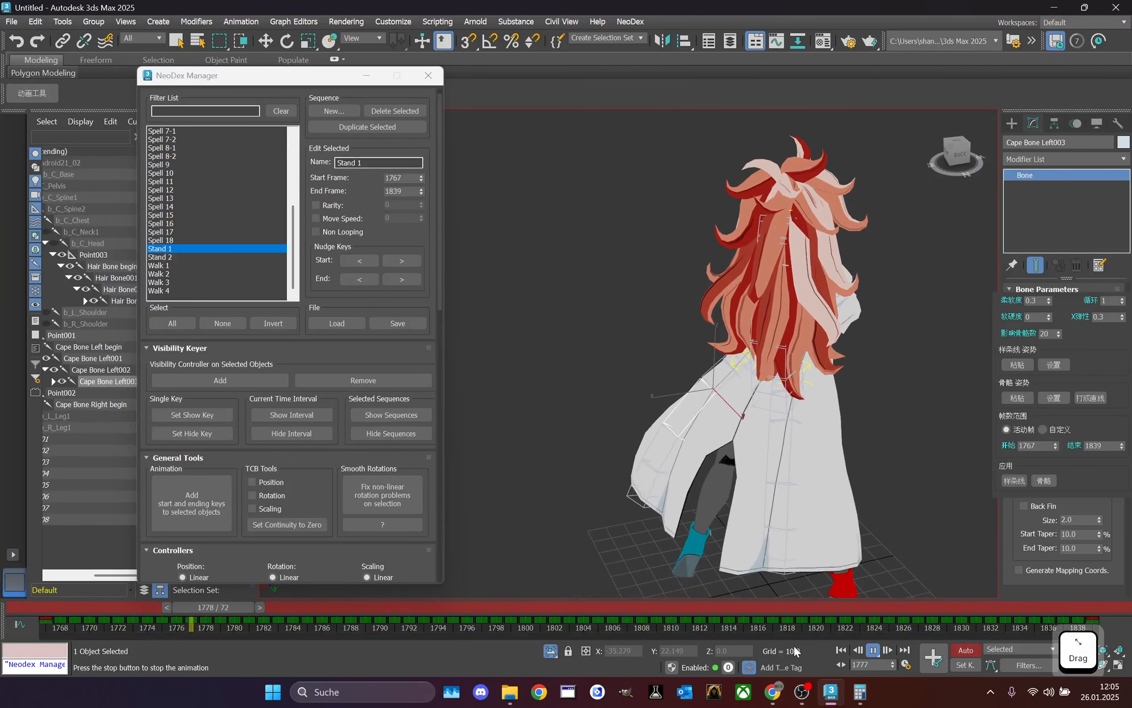
left_click(758, 610)
- Select Hair Bone begin and rotate it at frame 1779, then in the opposite direction at frame 1788
key("w")
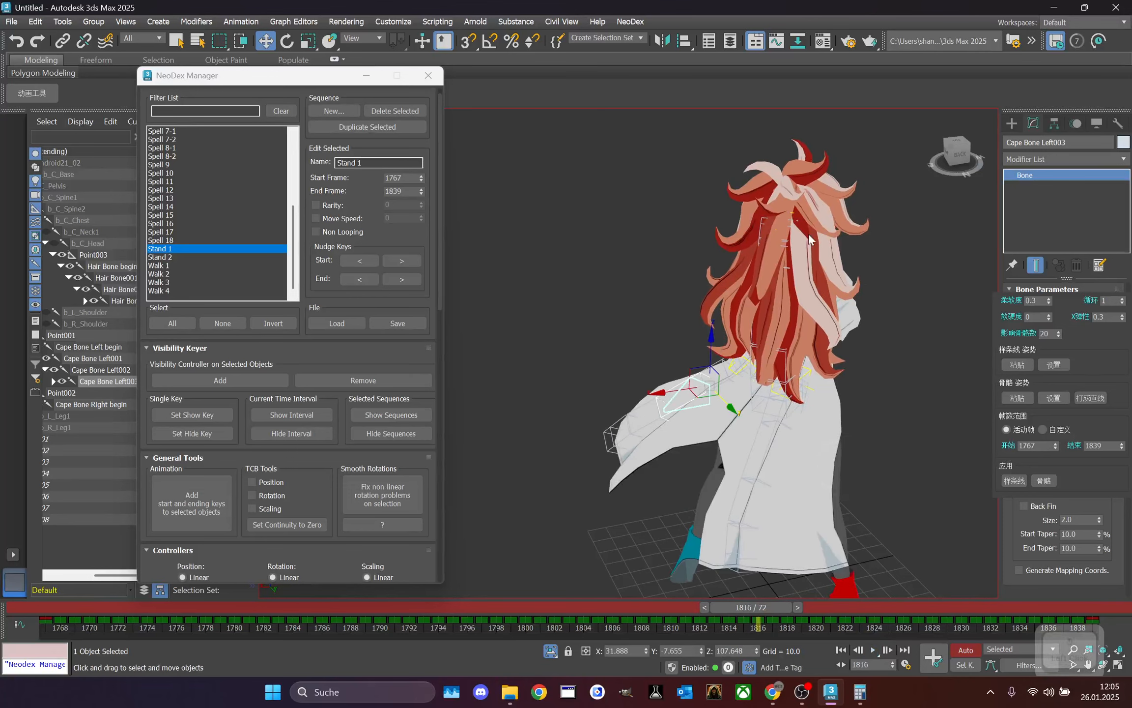
left_click(778, 222)
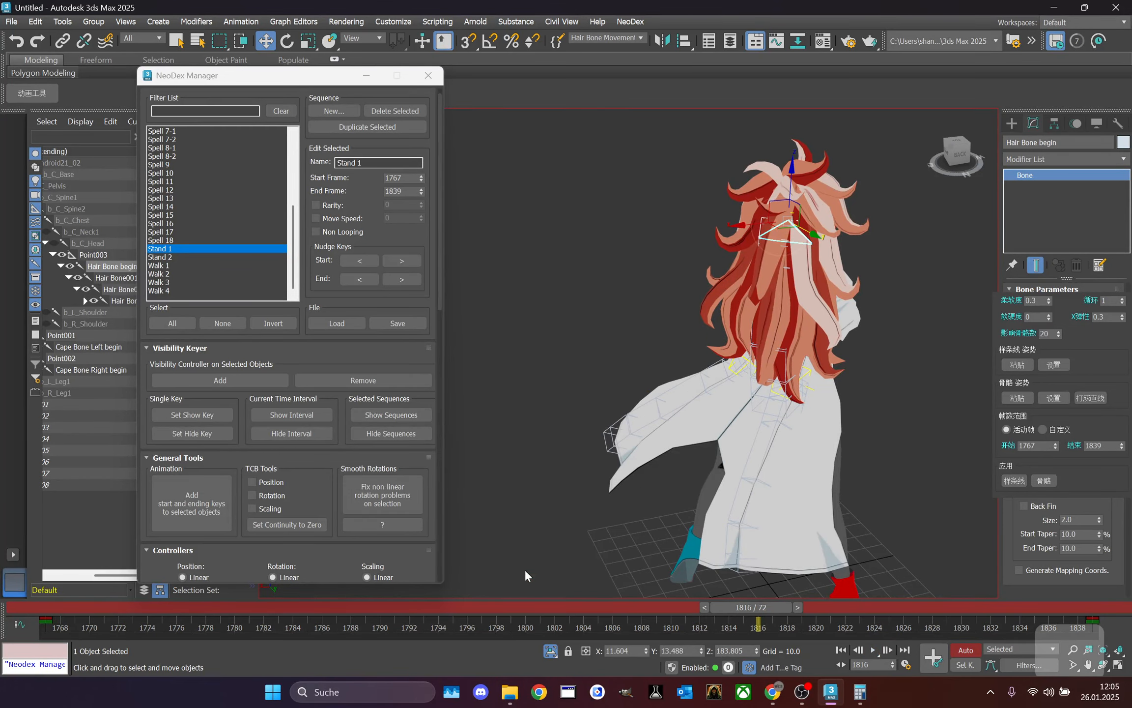
left_click_drag(553, 610, 228, 460)
right_click(625, 307)
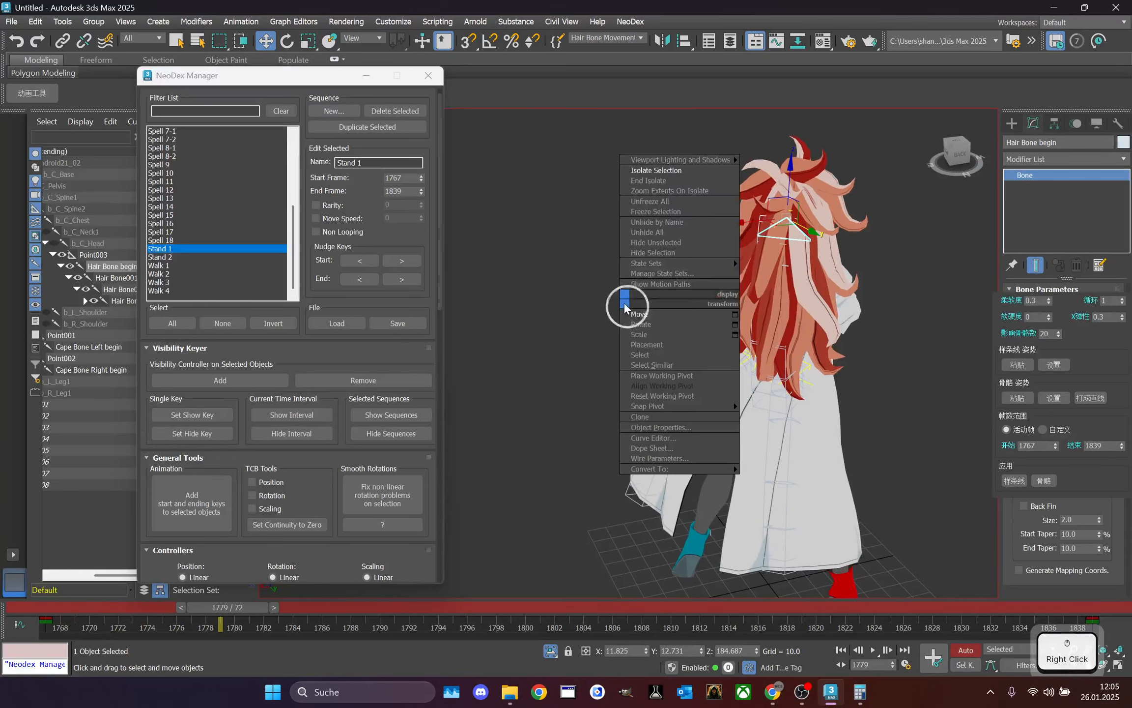
left_click(637, 324)
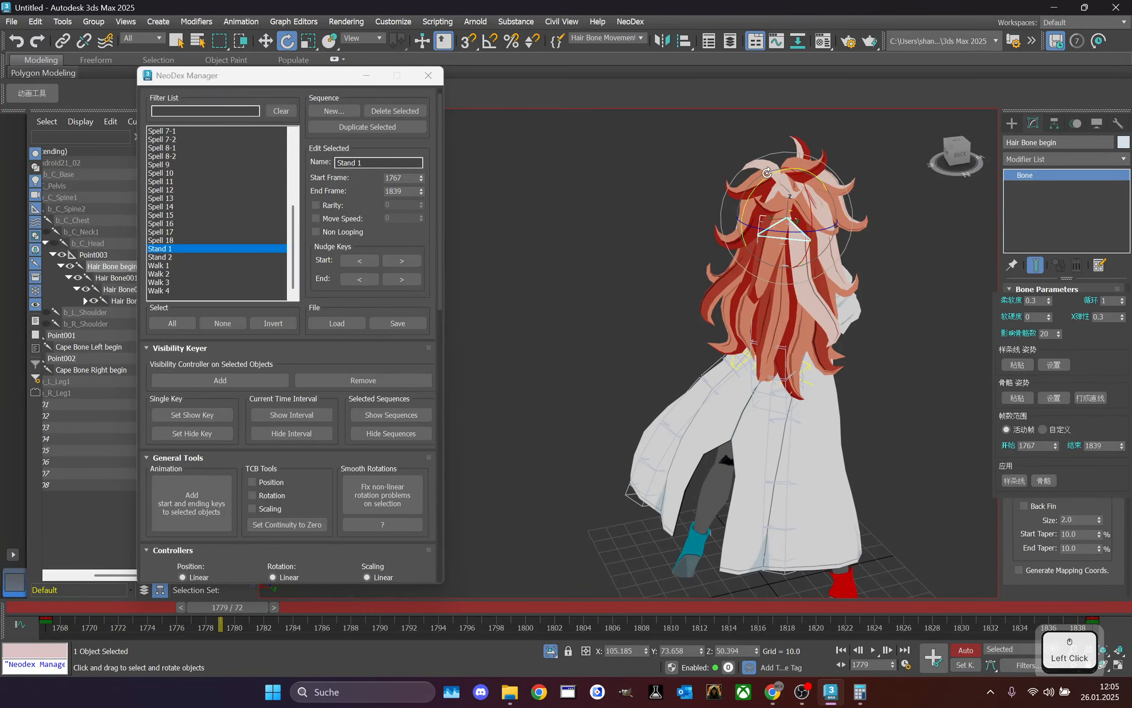
mouse_move(769, 172)
left_mouse_down()
mouse_move(806, 184)
mouse_move(779, 165)
left_mouse_up()
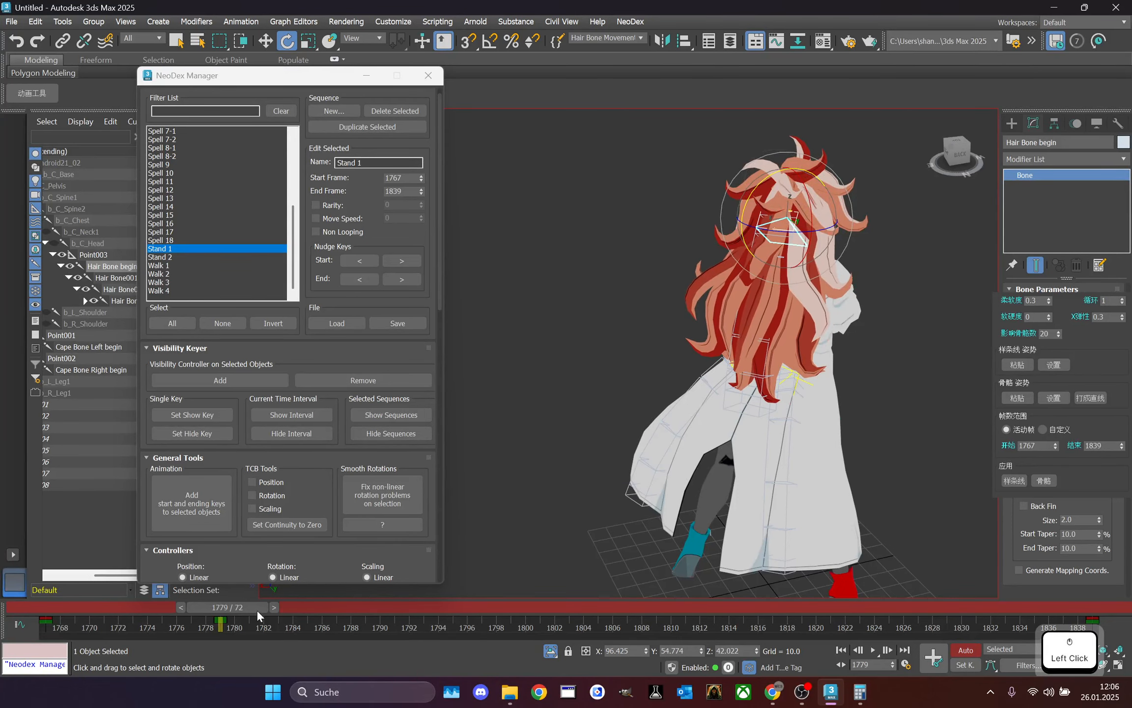
left_click_drag(258, 612, 384, 609)
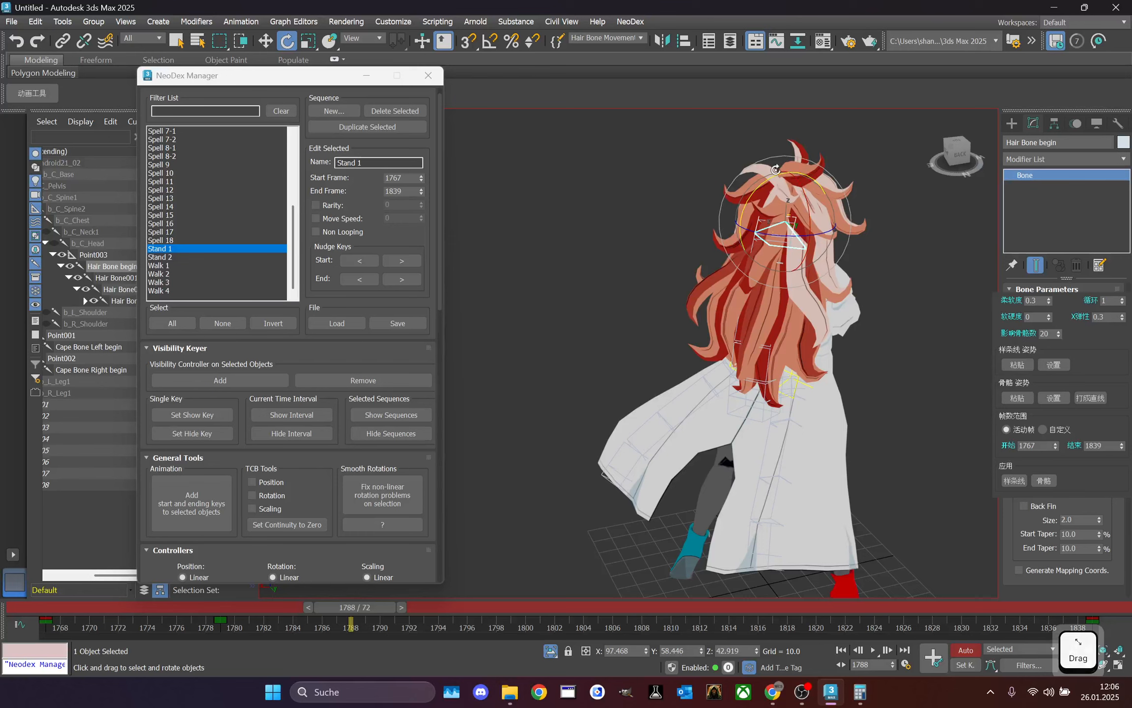
left_click_drag(776, 169, 801, 185)
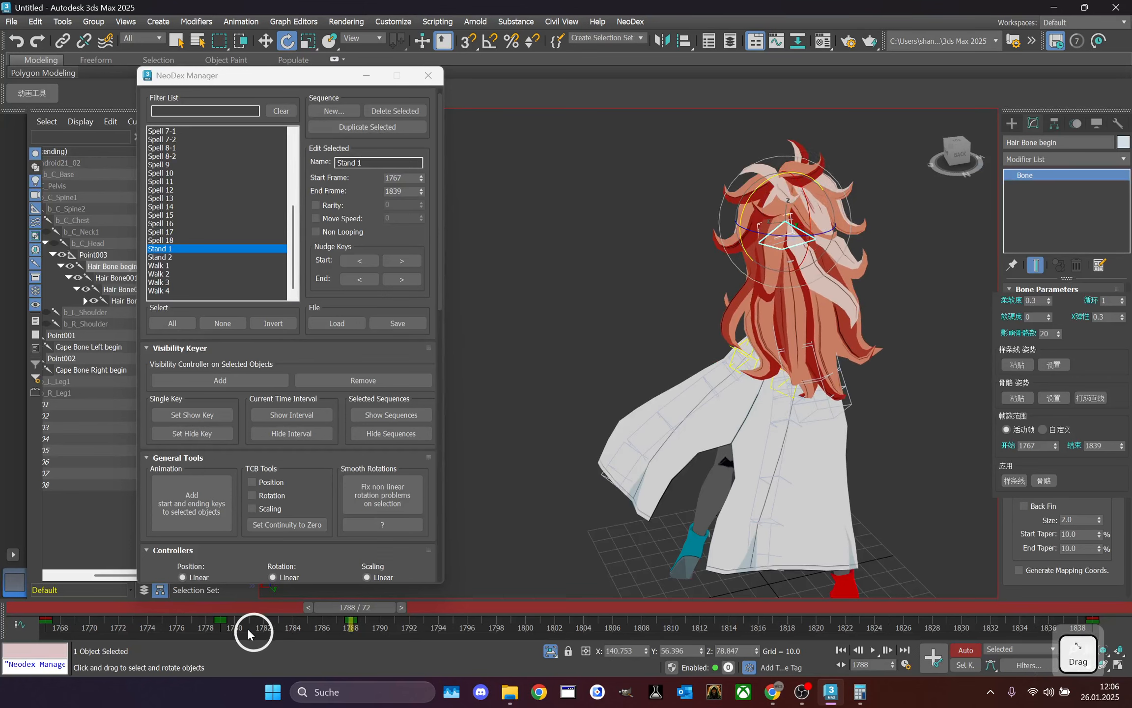
- Shift the Hair Bone begin key from frame 1788 to 1792 and copy the frame 1779 key to frame 1810
left_click_drag(383, 610, 418, 628)
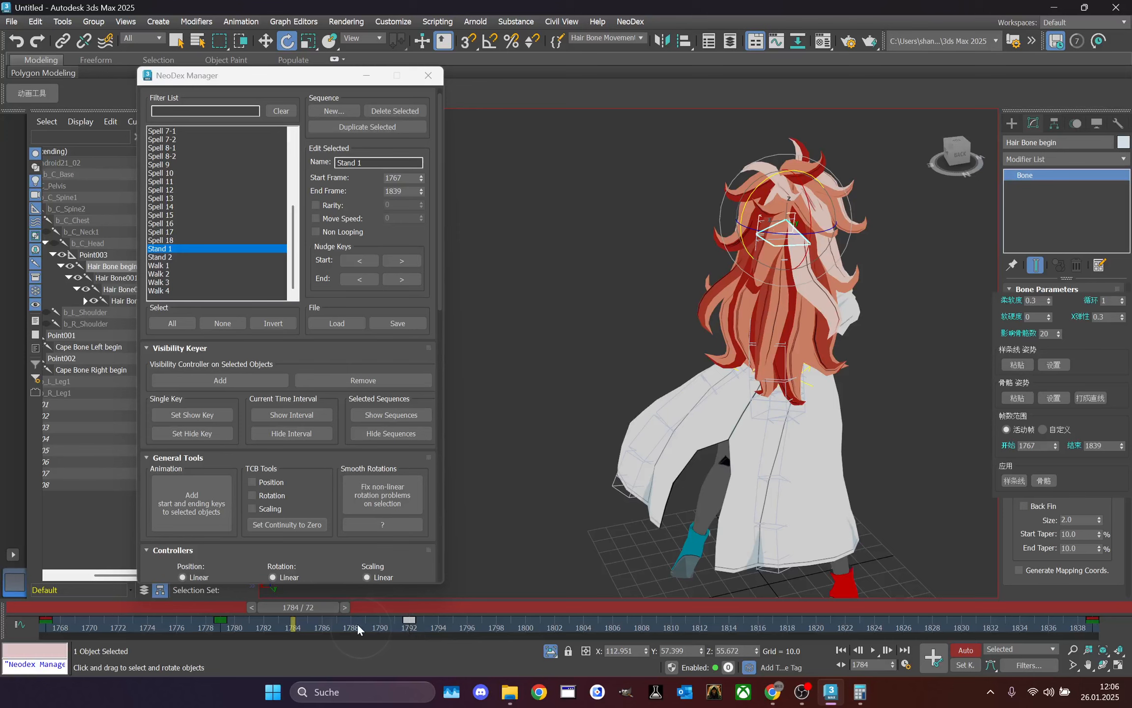
left_click_drag(222, 622, 639, 620, "shift")
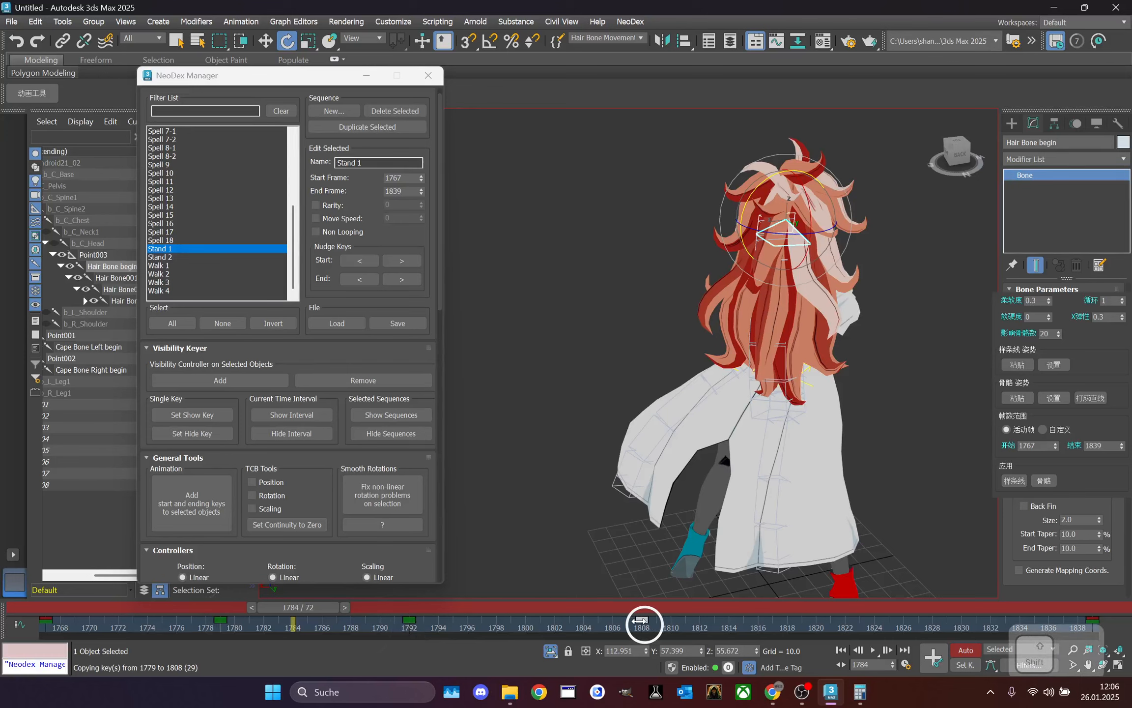
left_click_drag(310, 608, 782, 608)
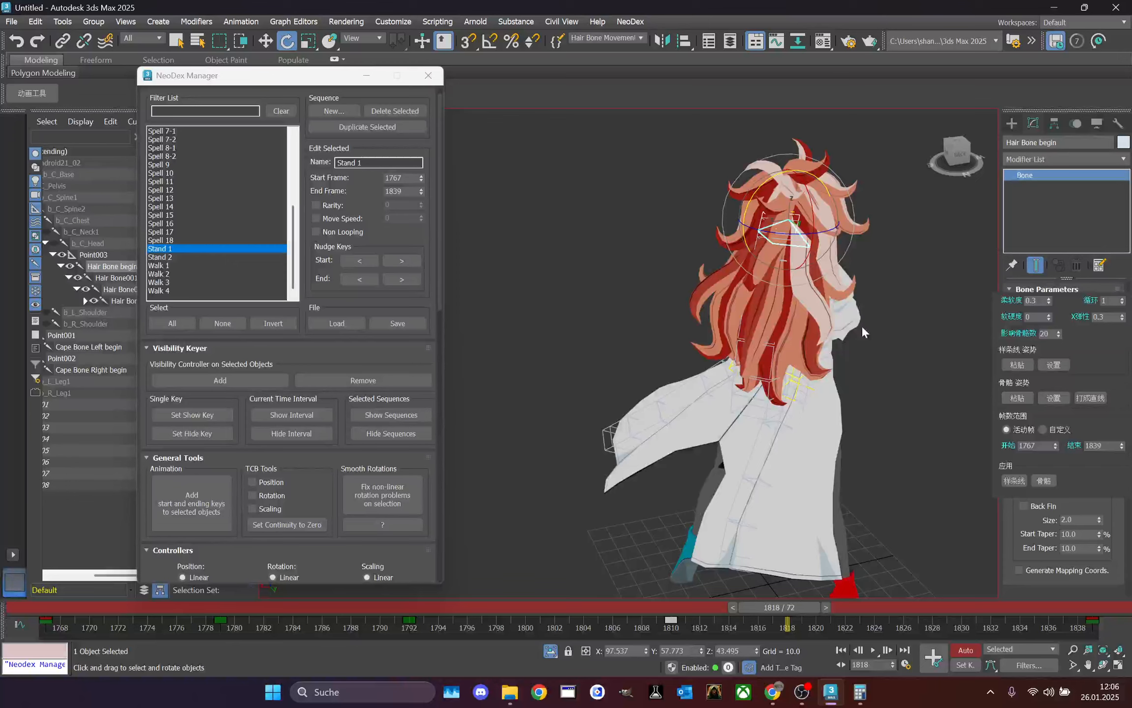
- Apply the spring simulation to the Hair Bone Tool set with softness 0.3 and loop 1, and scrub through the result
left_click(1045, 479)
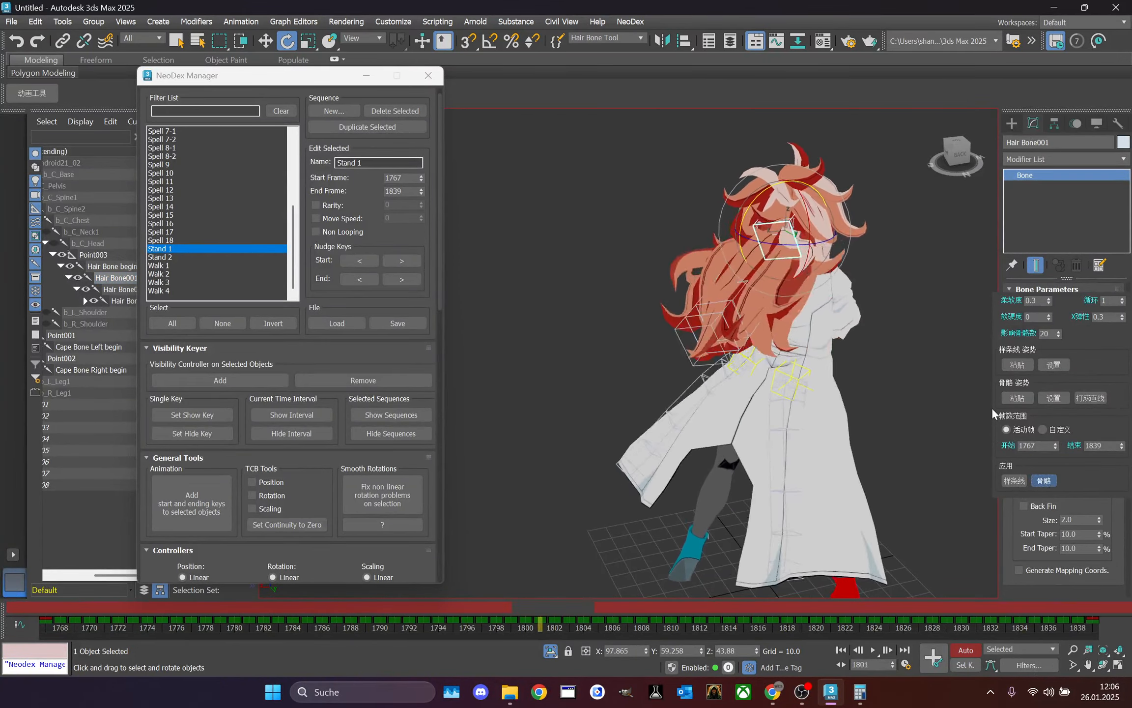
left_click_drag(710, 608, 1113, 378)
- Play back Stand 1 from the side and back to review the hair motion, stopping at frame 1818
left_click_drag(954, 151, 934, 116)
left_click(872, 650)
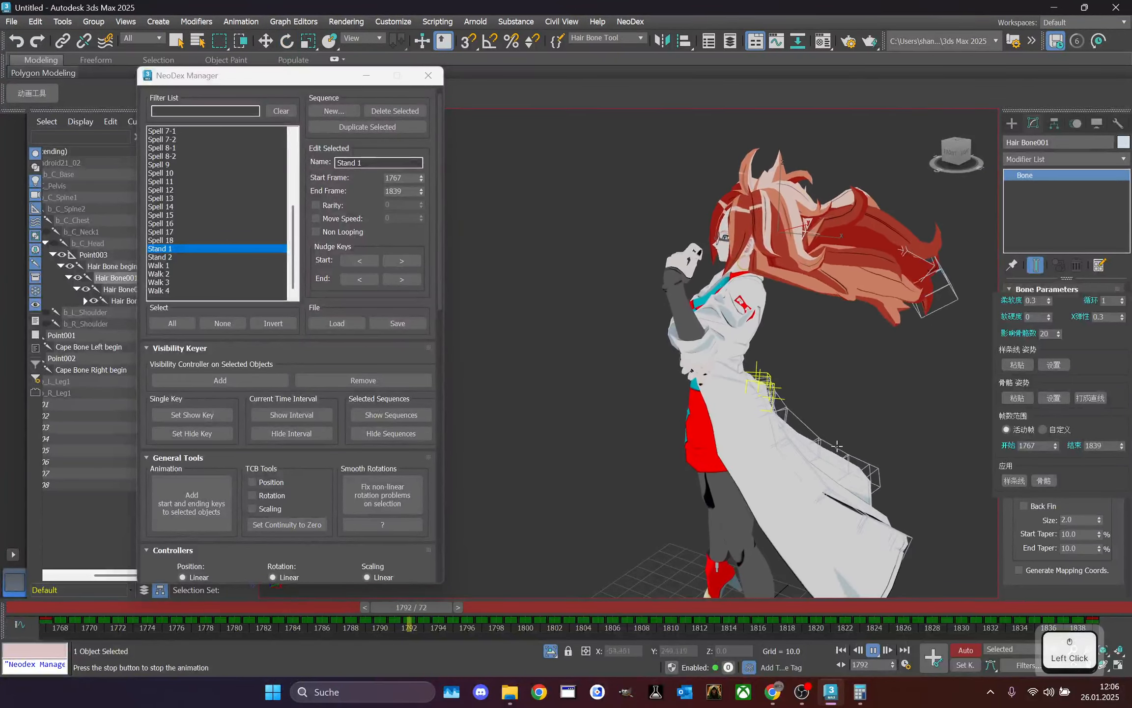
left_click_drag(954, 152, 867, 147)
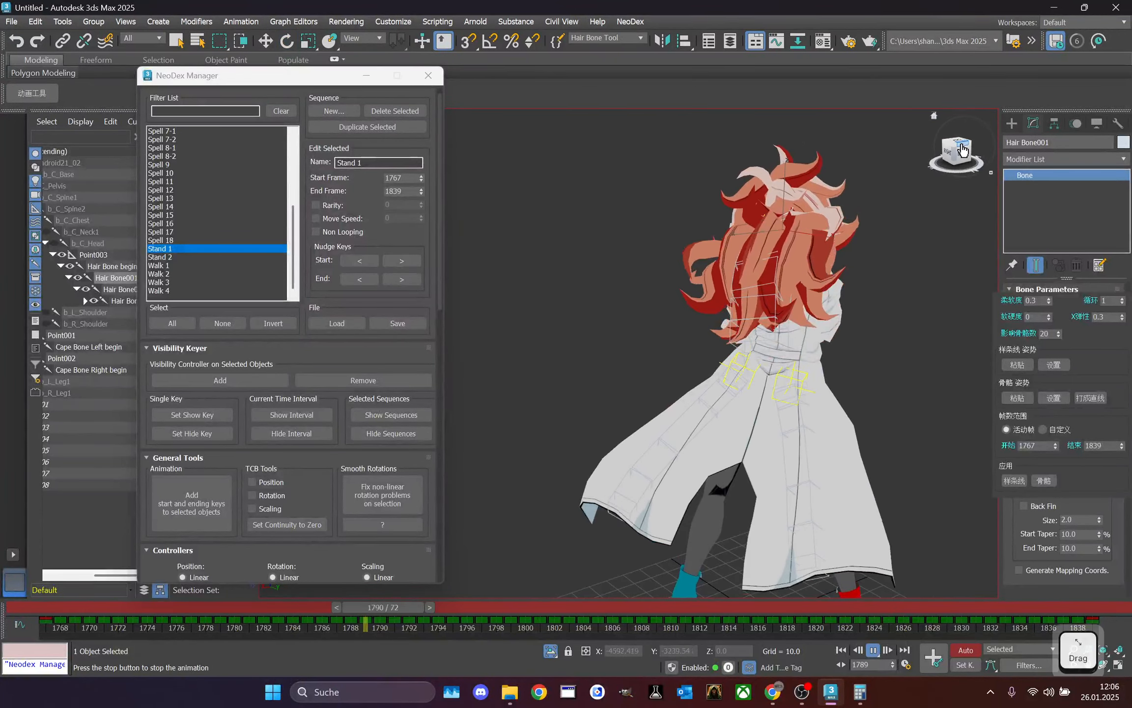
left_click(782, 608)
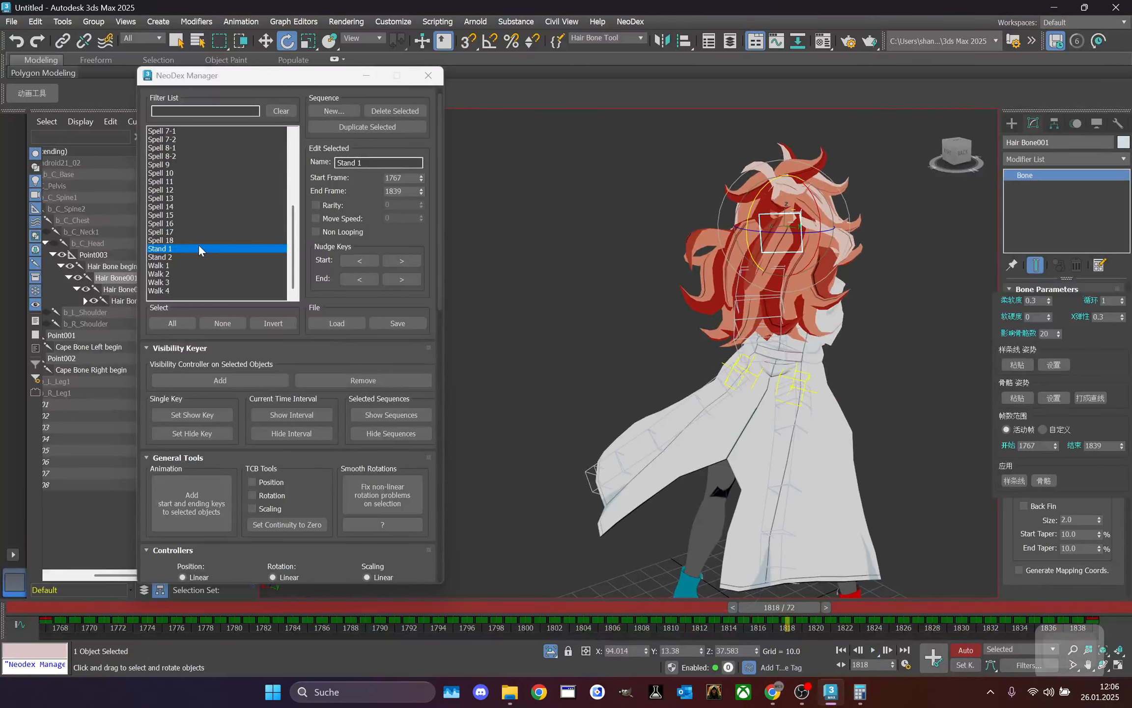
- Switch to the Stand 2 sequence and scrub through frames 1859 to 1931
middle_click_drag(698, 273, 673, 242)
scroll(672, 242, "down", 1)
left_click_drag(139, 607, 1091, 521)
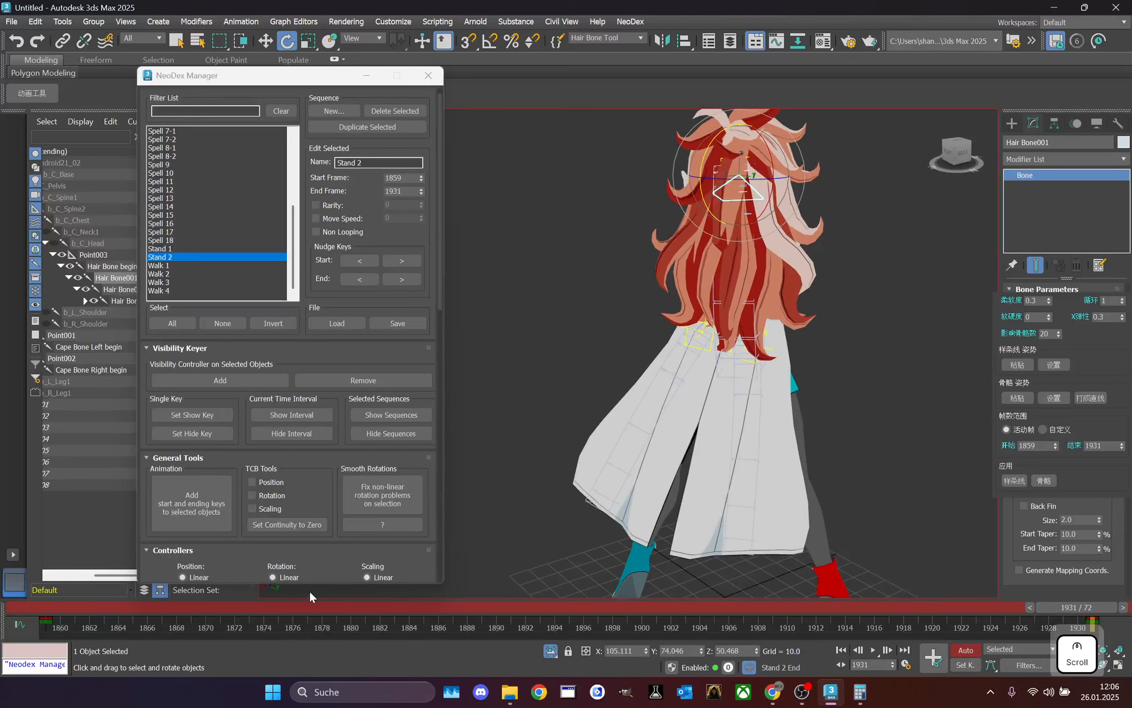
key("Home")
left_click_drag(724, 127, 750, 136)
key("ctrl+z")
key("ctrl+z")
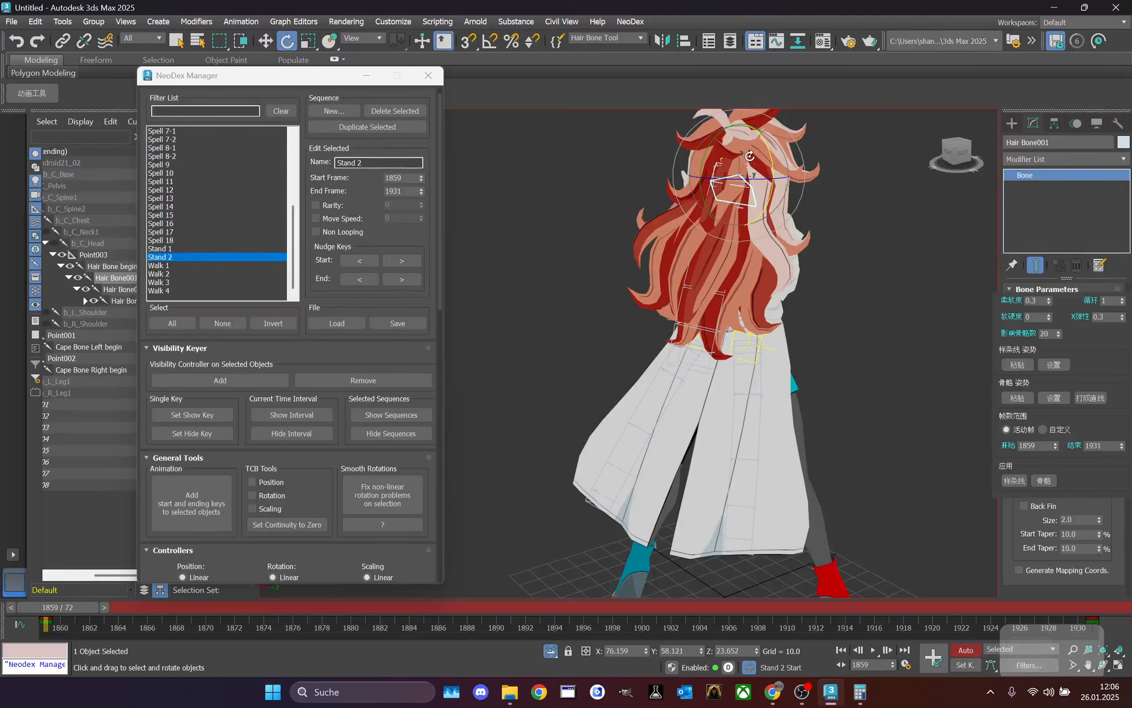
- Add Cape Bone Left begin and Cape Bone Right begin to the hair bone selection and rotate all three at frame 1869
left_click_drag(86, 600, 226, 600)
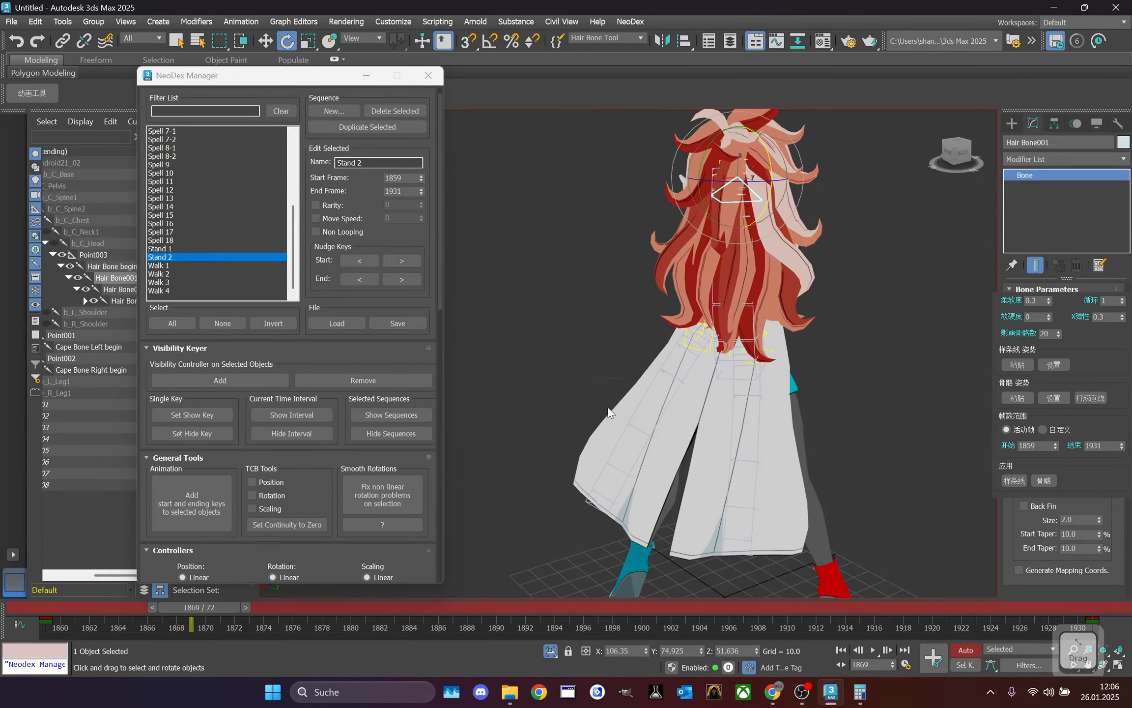
scroll(721, 313, "up", 3)
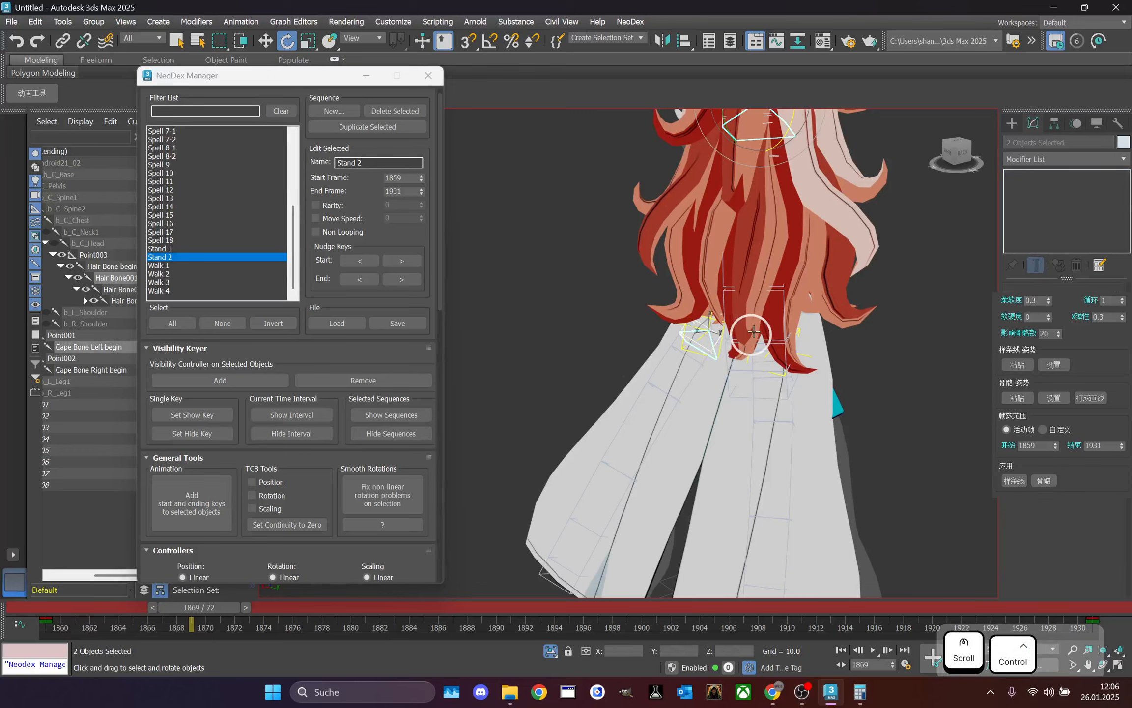
left_click(786, 340, "ctrl")
left_click(785, 340, "ctrl")
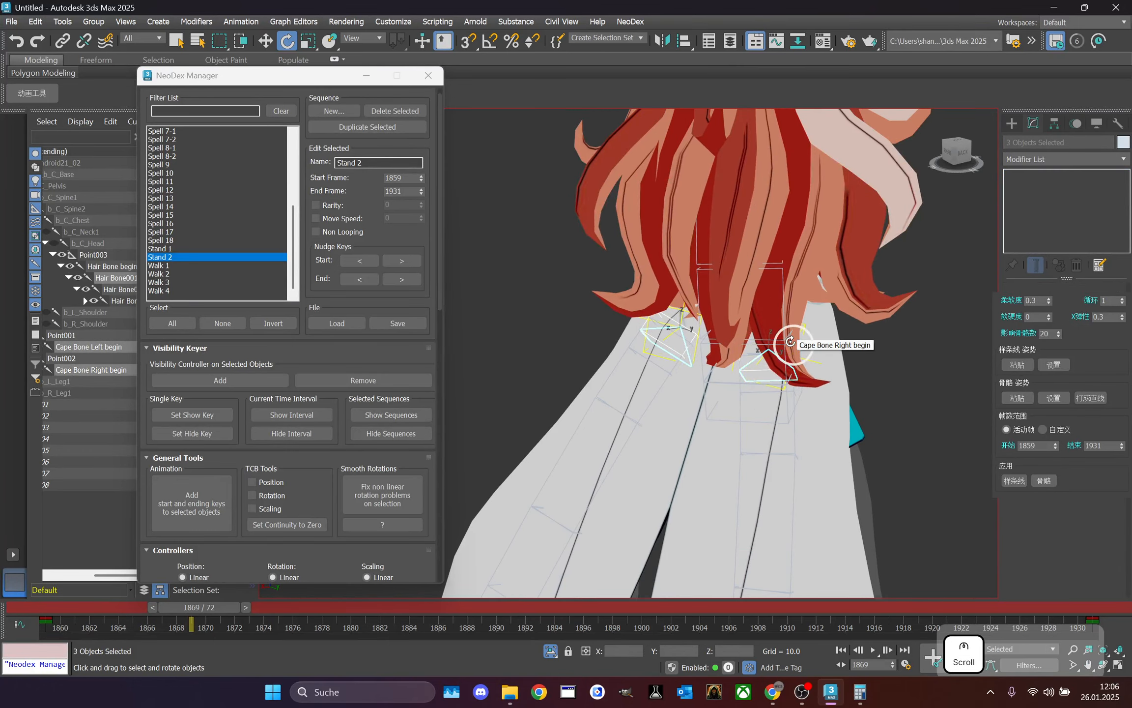
scroll(809, 268, "down", 3)
left_click_drag(758, 129, 802, 143)
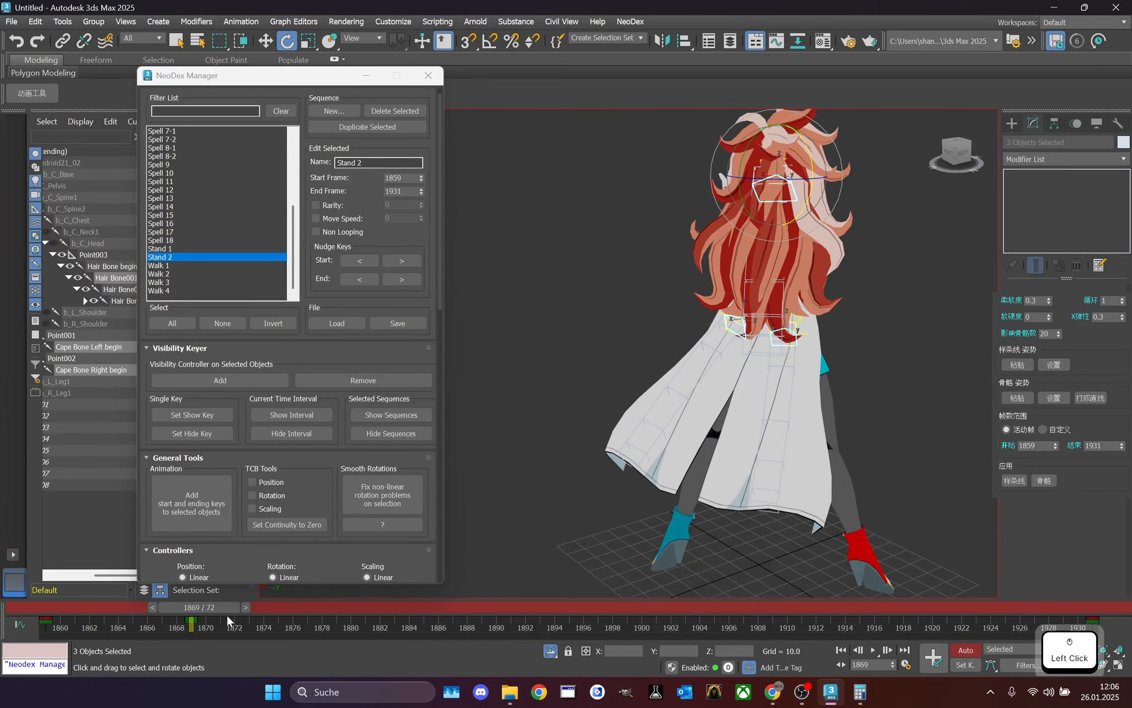
- Rotate the three selected hair and cape bones back at frame 1881 and copy their frame 1869 key to frame 1894
left_click_drag(227, 620, 366, 625)
left_click_drag(804, 148, 758, 143)
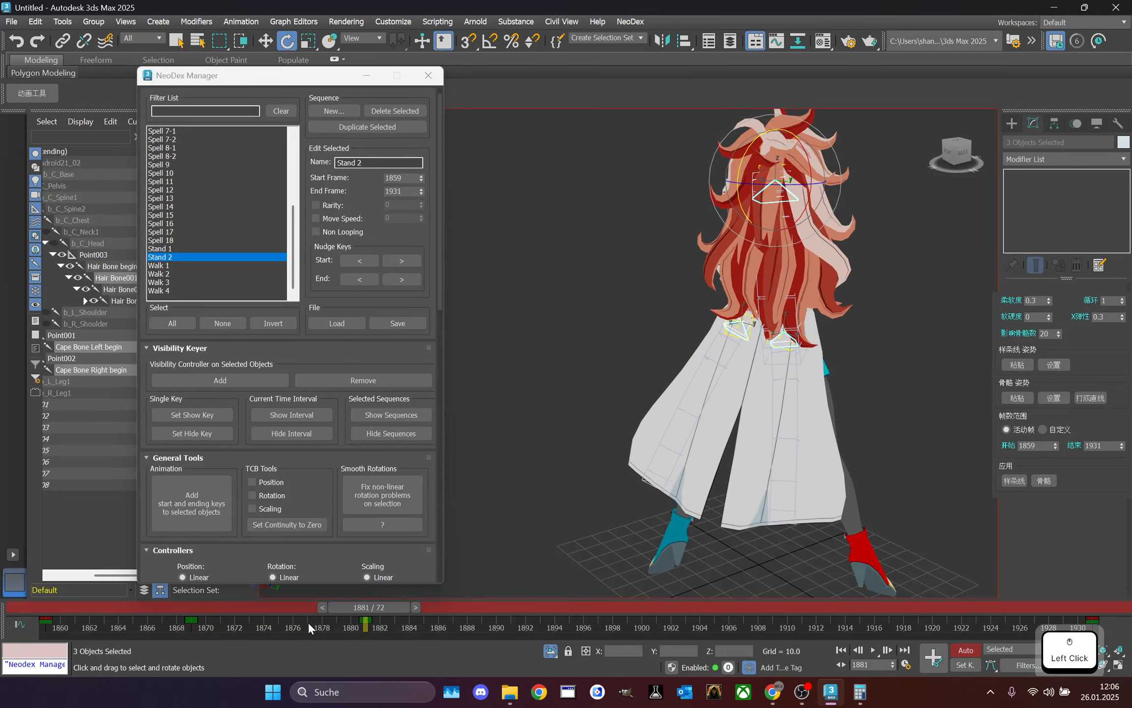
left_click_drag(198, 620, 559, 642, "shift")
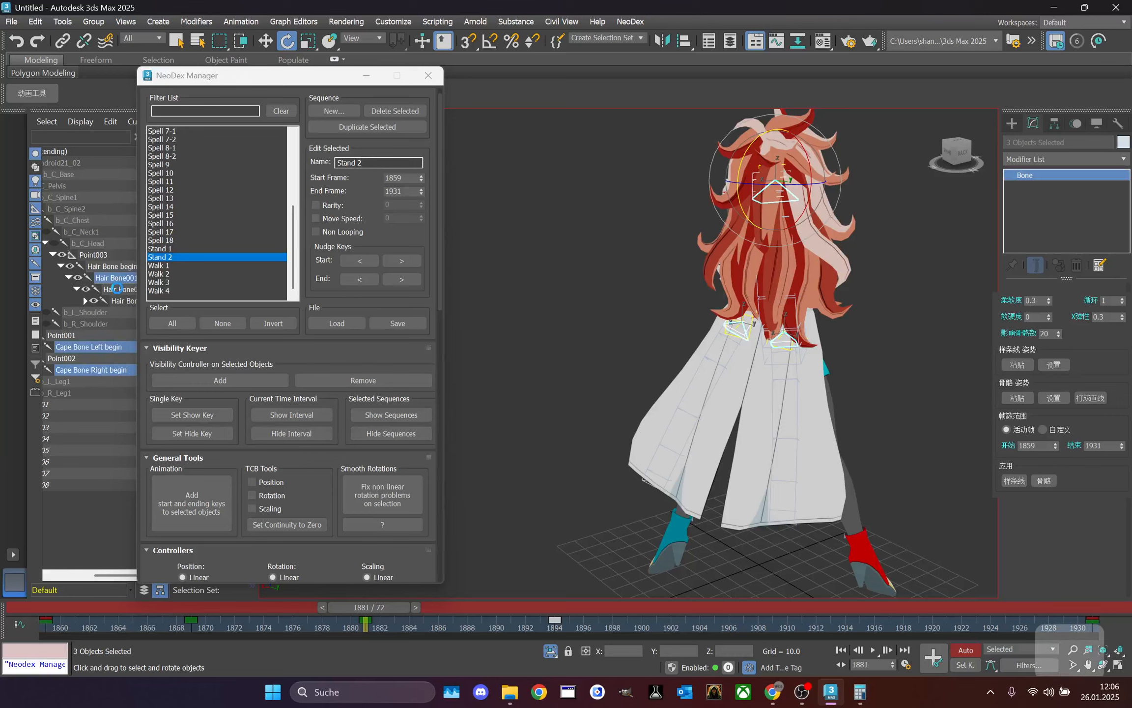
- Select Hair Bone002, Cape Bone Left001 and the child Cape Bone Right, and apply the secondary-motion script to the bones over frames 1859 to 1931
left_click(117, 288)
scroll(75, 351, "left", 2)
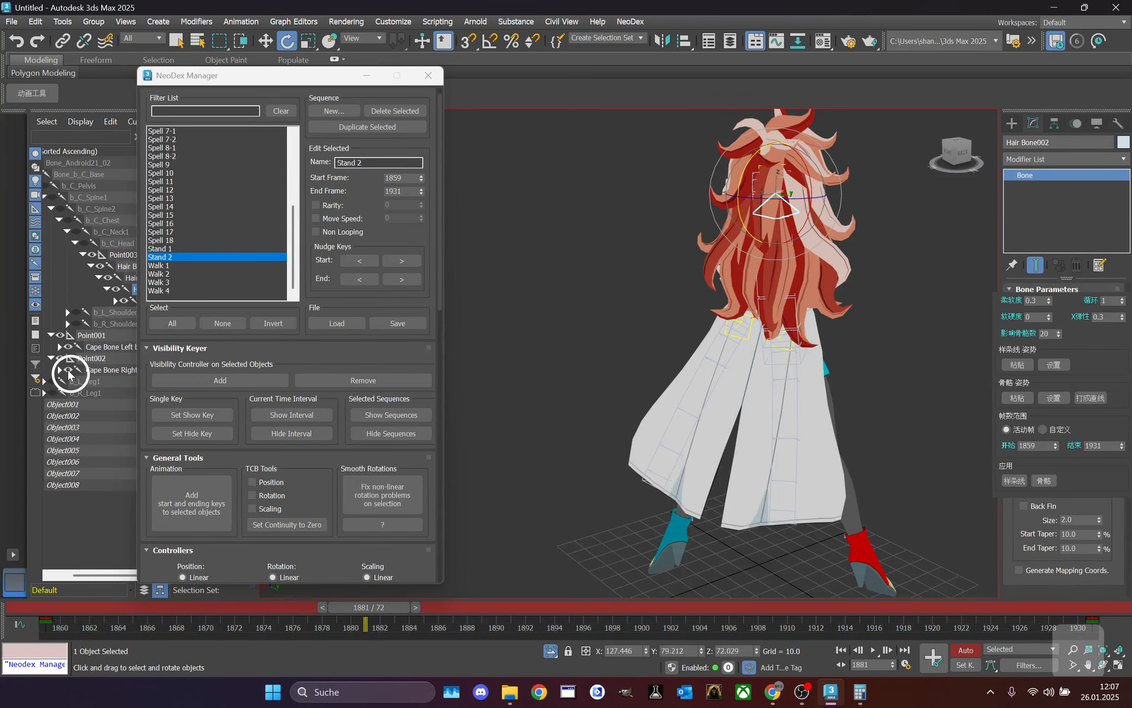
left_click(69, 371)
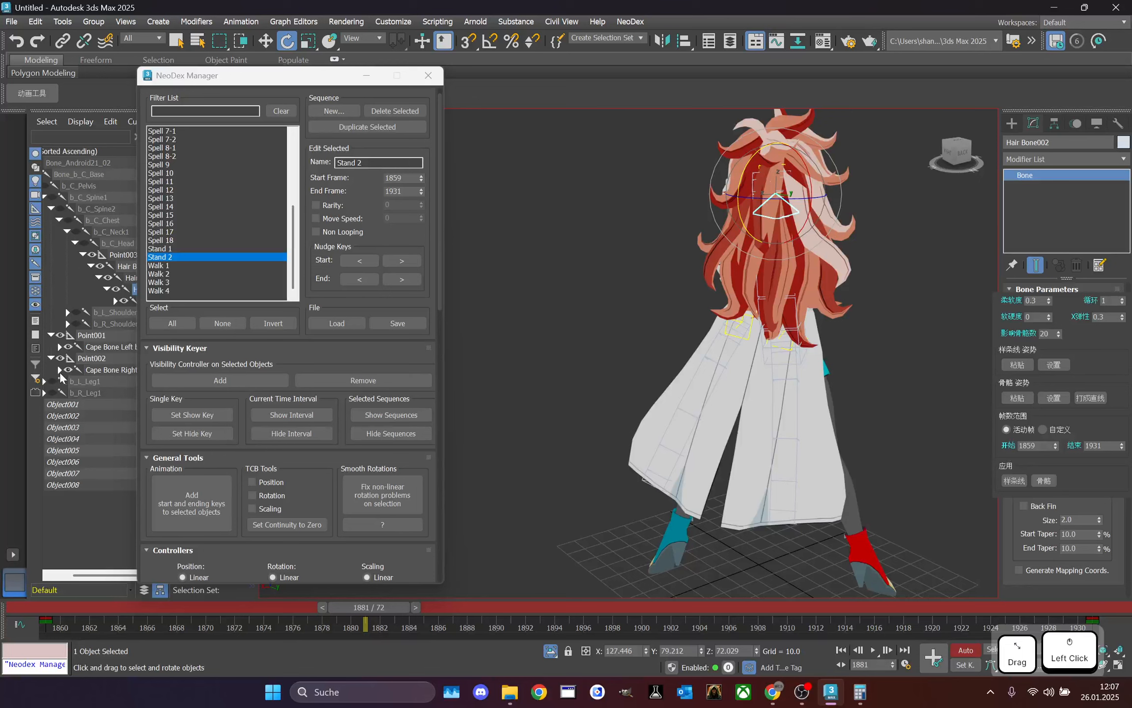
left_click(60, 371)
left_click(59, 346)
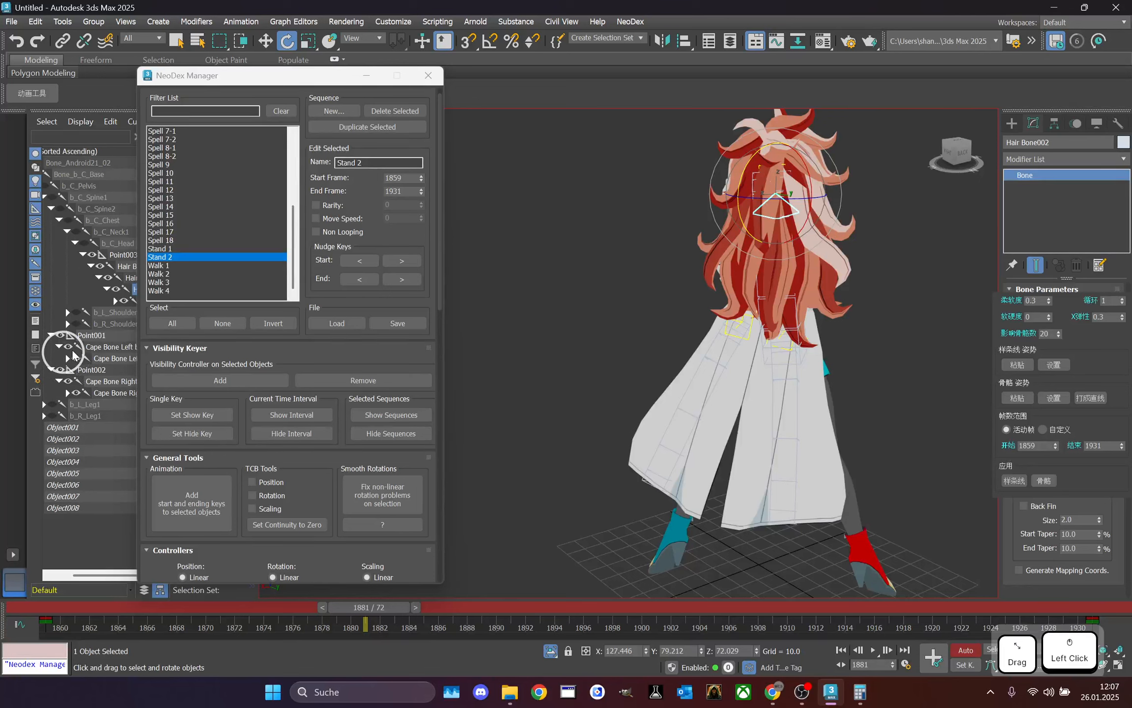
left_click(108, 358, "ctrl")
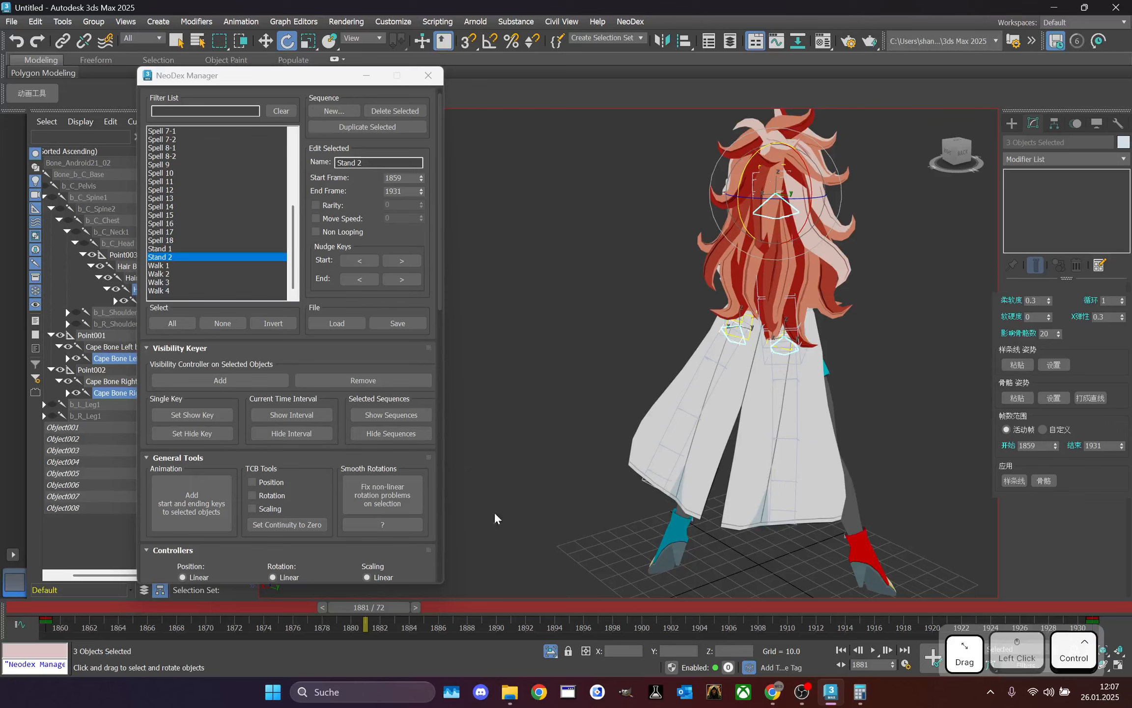
left_click(1044, 480)
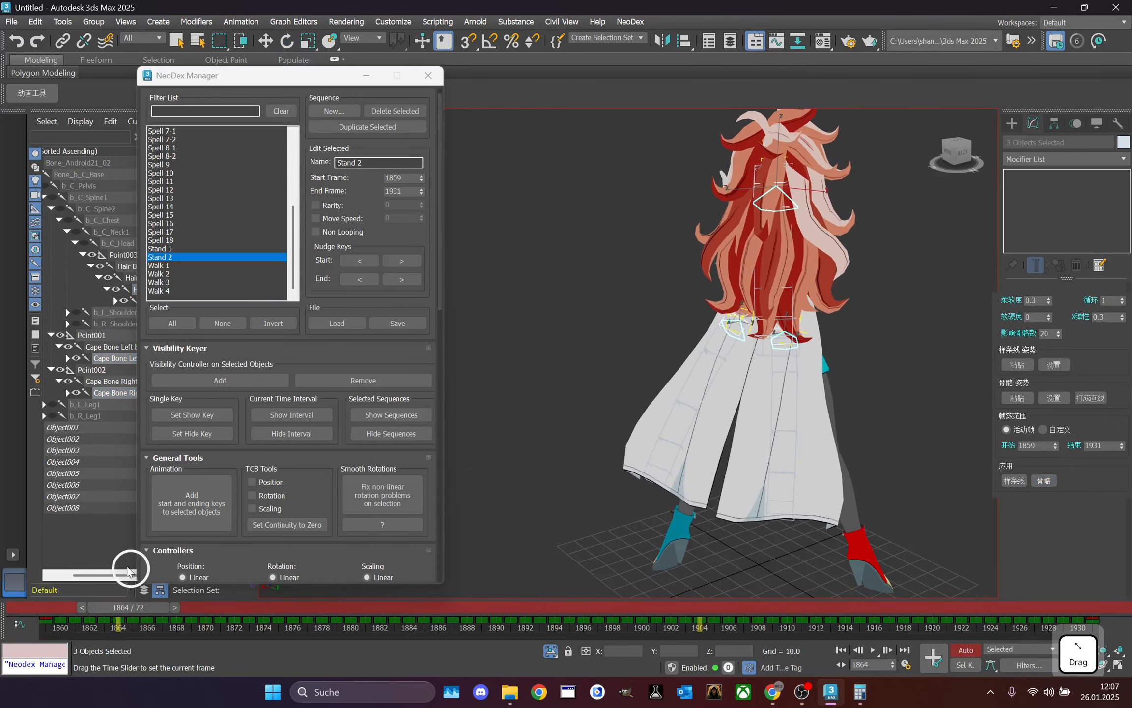
- Play back Stand 2 and examine the hair and cape motion from the front side and the back
left_click_drag(941, 158, 374, 157)
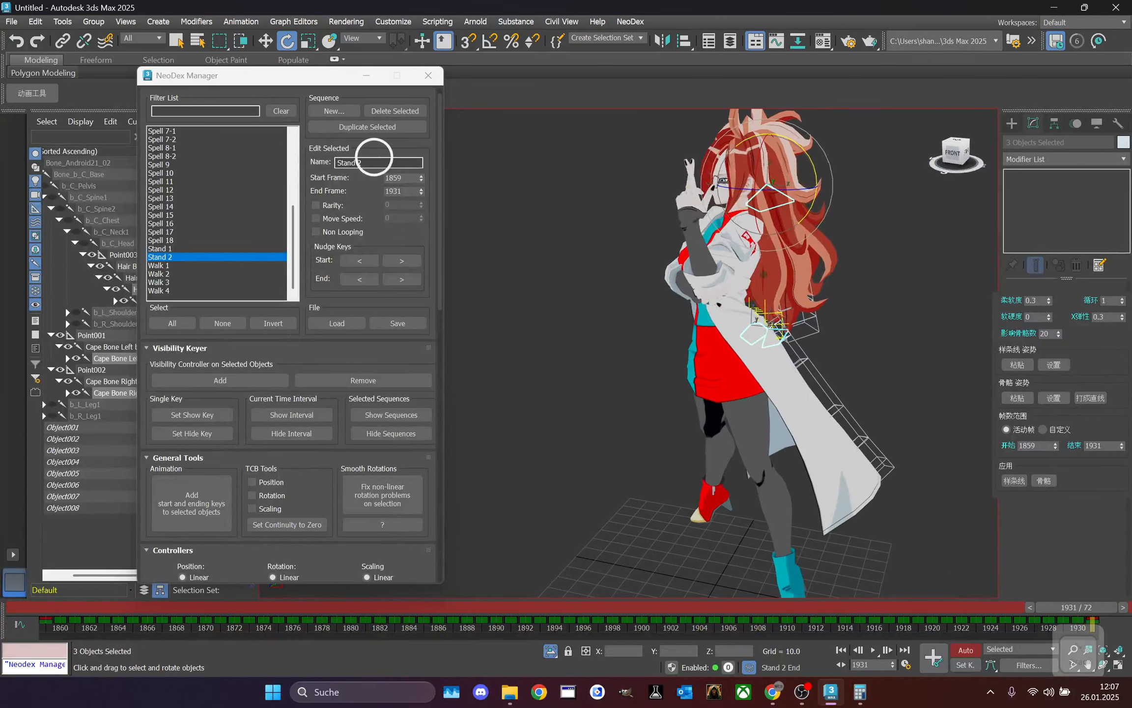
left_click(873, 649)
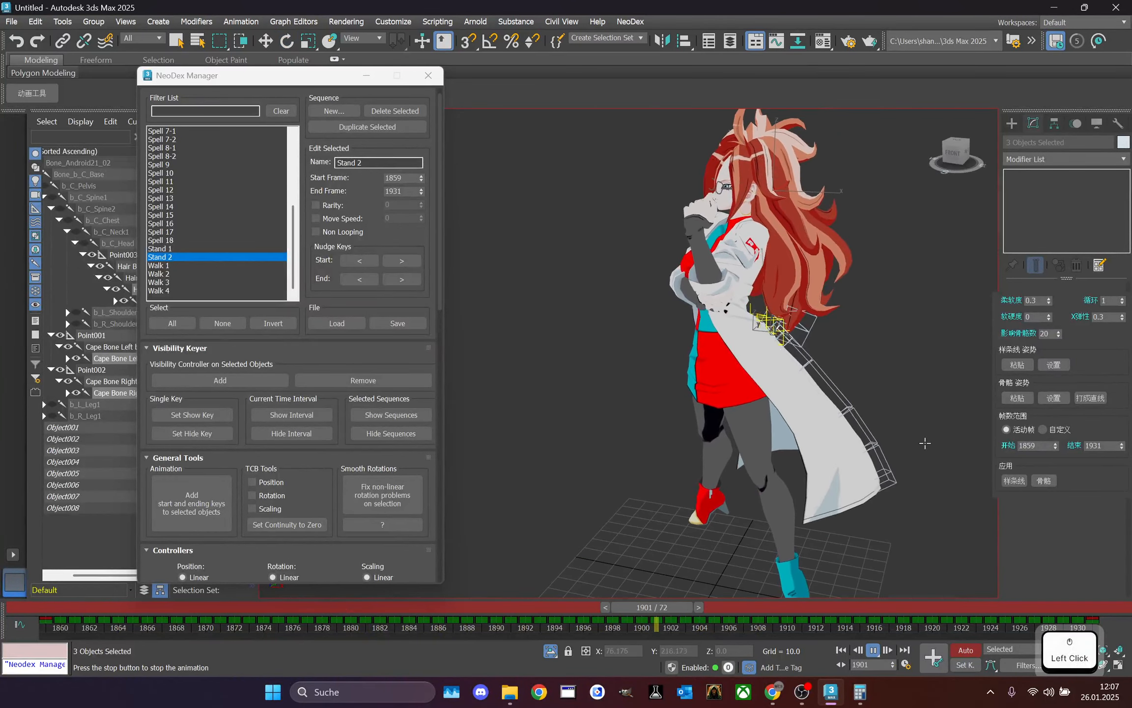
left_click_drag(956, 155, 761, 156)
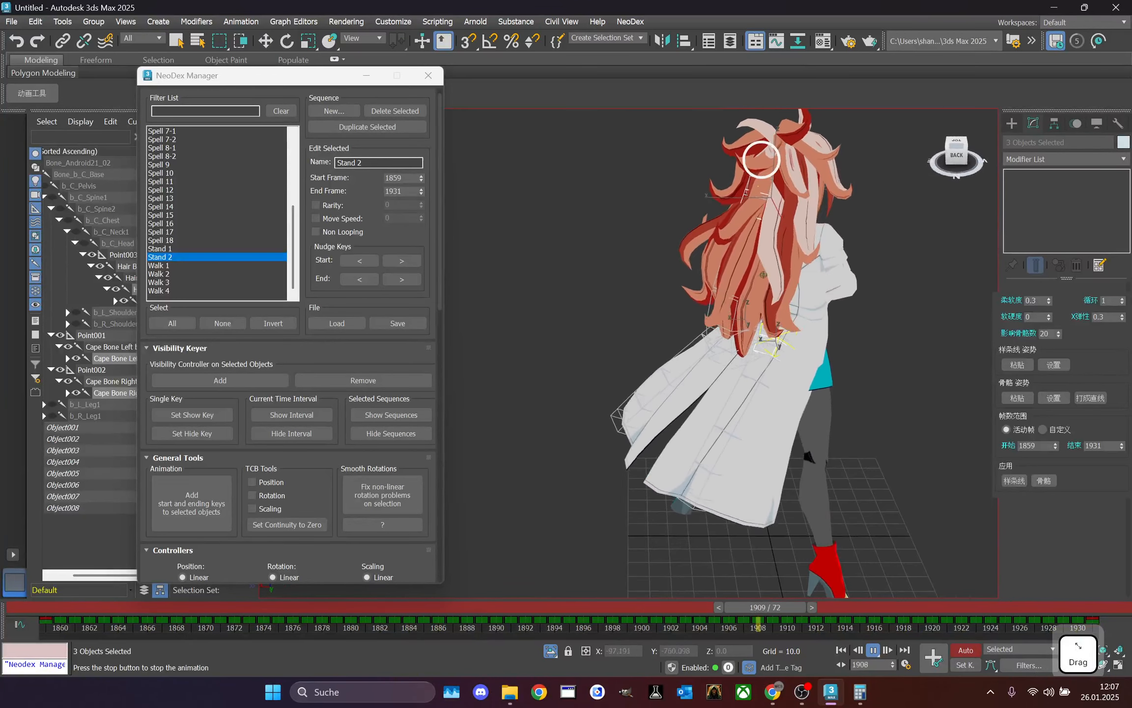
left_click(873, 649)
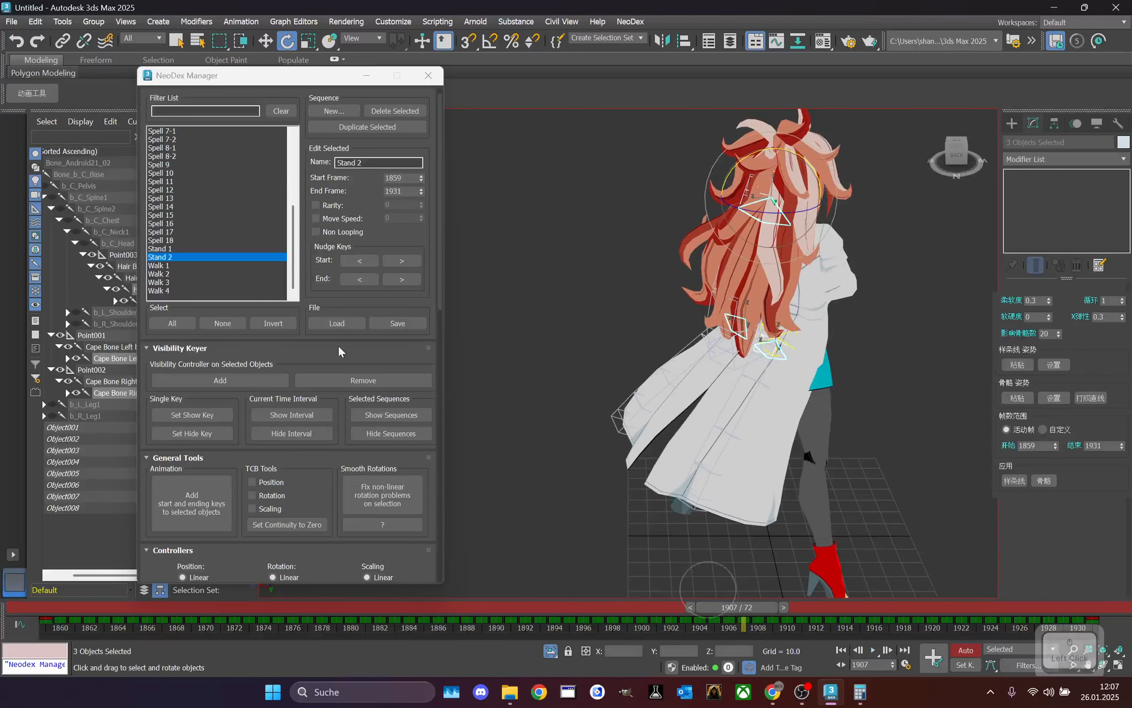
- Switch to the Walk 1 sequence and scrub through frames 1951 to 1975, viewing the hair from behind
left_click(217, 266)
left_click_drag(83, 608, 1081, 442)
left_click_drag(956, 153, 743, 165)
left_click(547, 244)
left_click(630, 225)
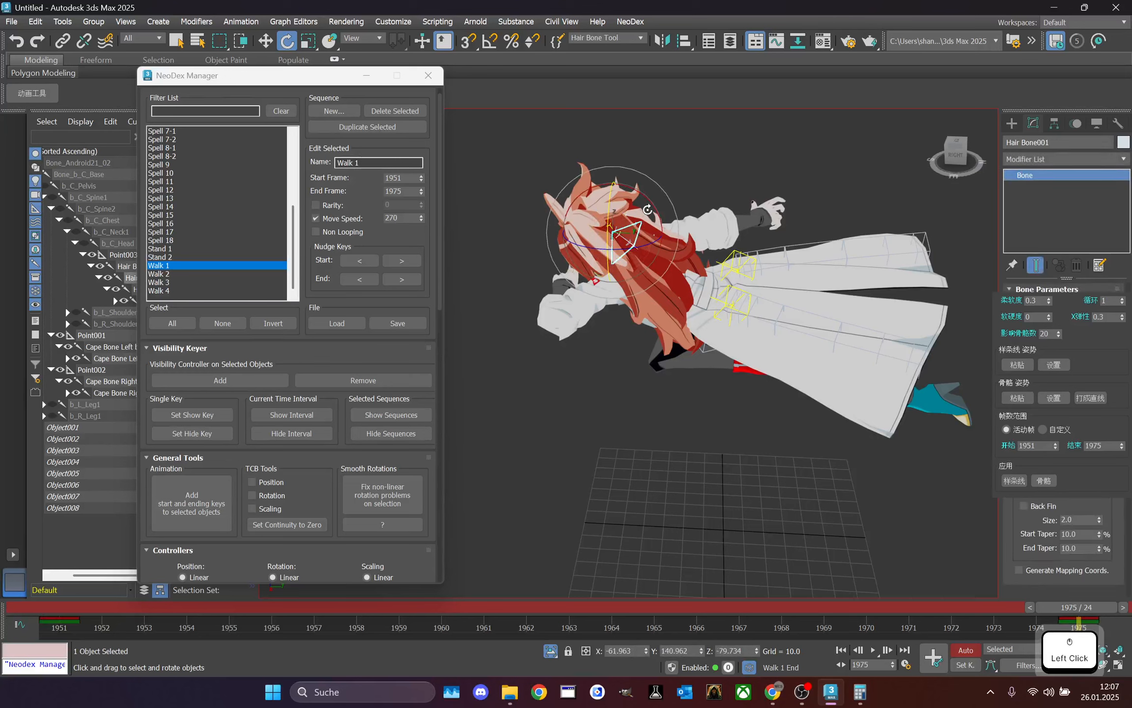
- Rotate Hair Bone begin upward at frame 1975 and copy its key to frame 1951
left_click(129, 266)
left_click_drag(635, 191, 482, 266)
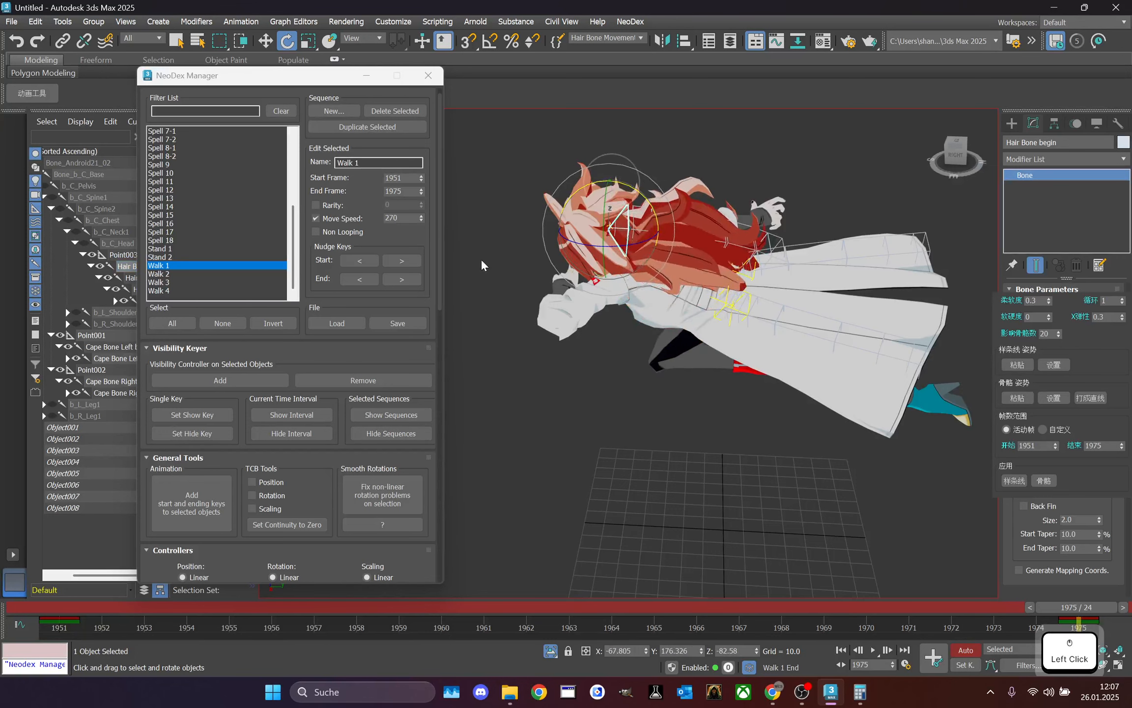
left_click_drag(640, 190, 641, 197)
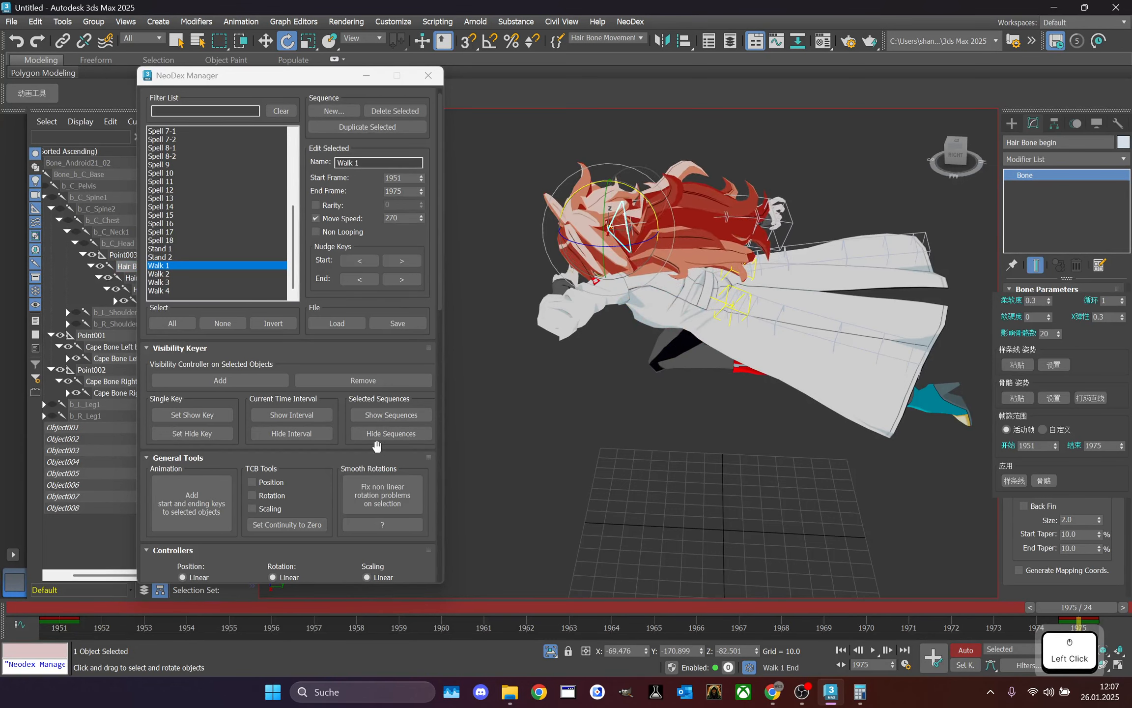
left_click_drag(111, 626, 107, 623)
left_click_drag(1067, 622, 75, 630, "shift")
scroll(746, 197, "up", 1)
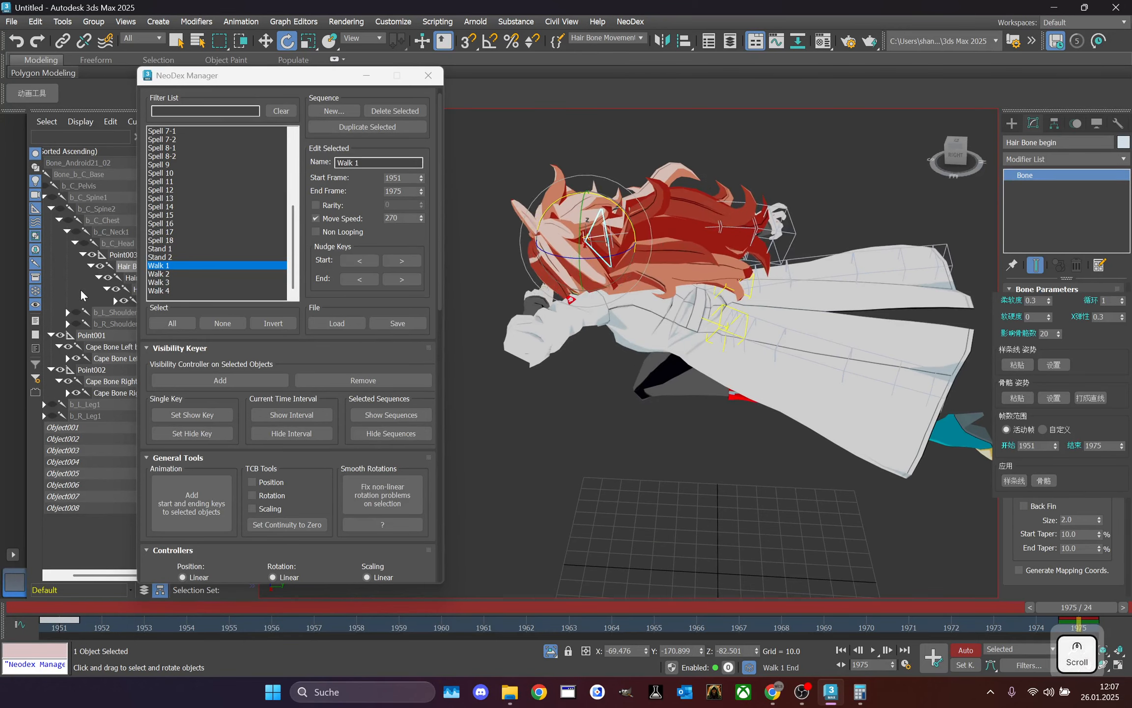
- Select Hair Bone001, Cape Bone Left001 and Cape Bone Right, and apply the secondary-motion script to the bones over frames 1951 to 1975
left_click(129, 278)
left_click_drag(232, 76, 293, 78)
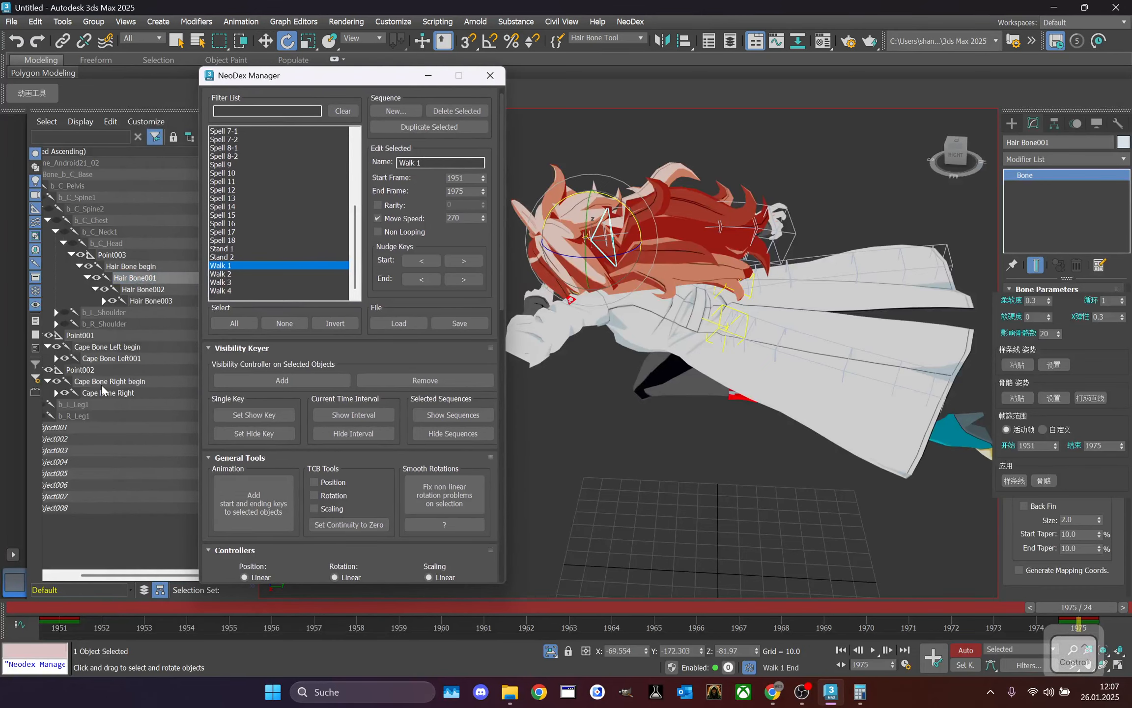
left_click(125, 359, "ctrl")
left_click(127, 404, "ctrl")
left_click(127, 394, "ctrl")
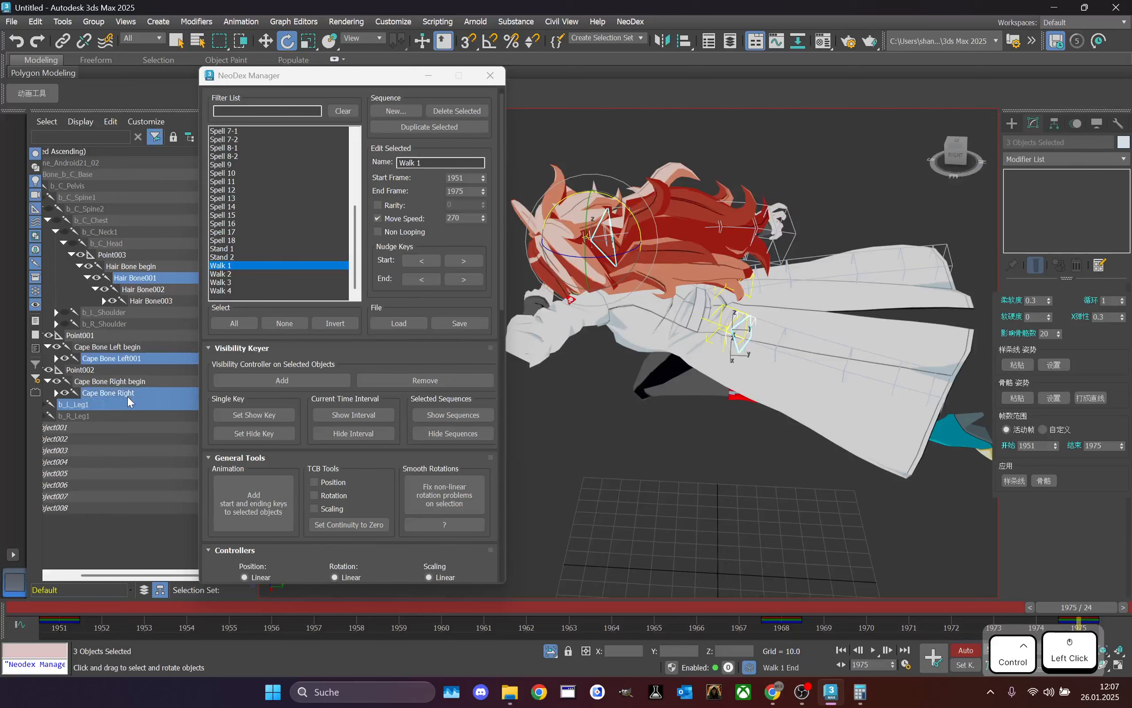
left_click(114, 405, "ctrl")
left_click(1036, 480)
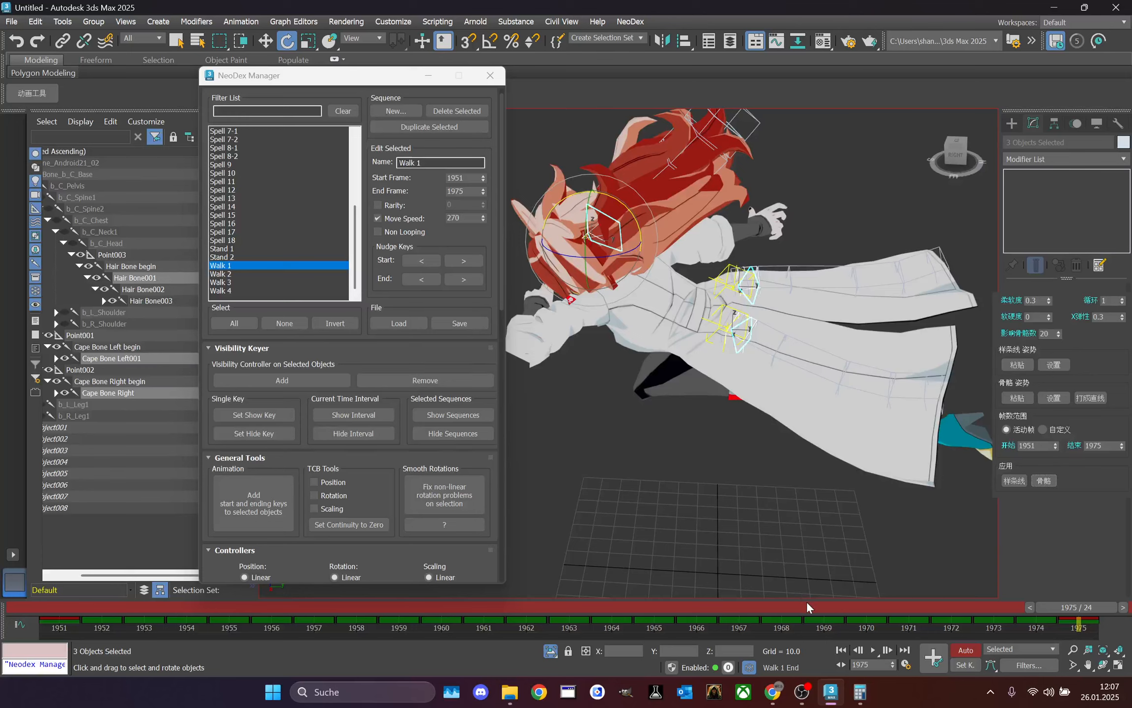
- Scrub through Walk 1, rotate Hair Bone begin back down at frame 1975 and copy that key to frame 1951
left_click_drag(807, 605, 1125, 484)
middle_click_drag(830, 198, 860, 210)
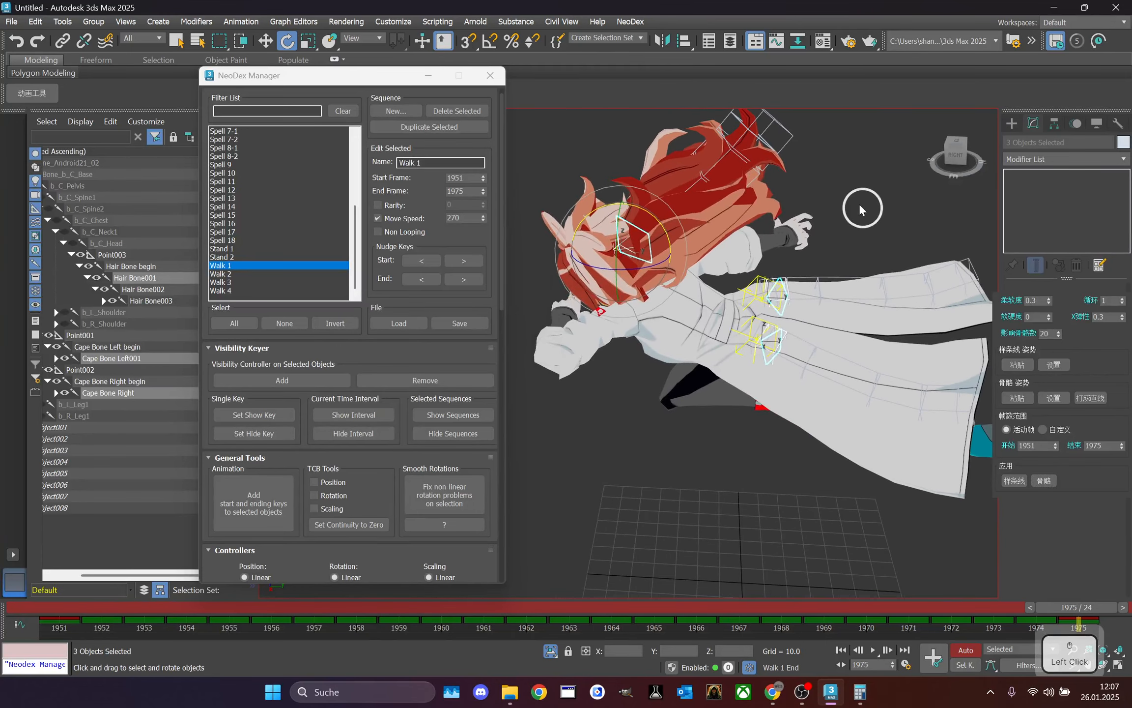
left_click(140, 268)
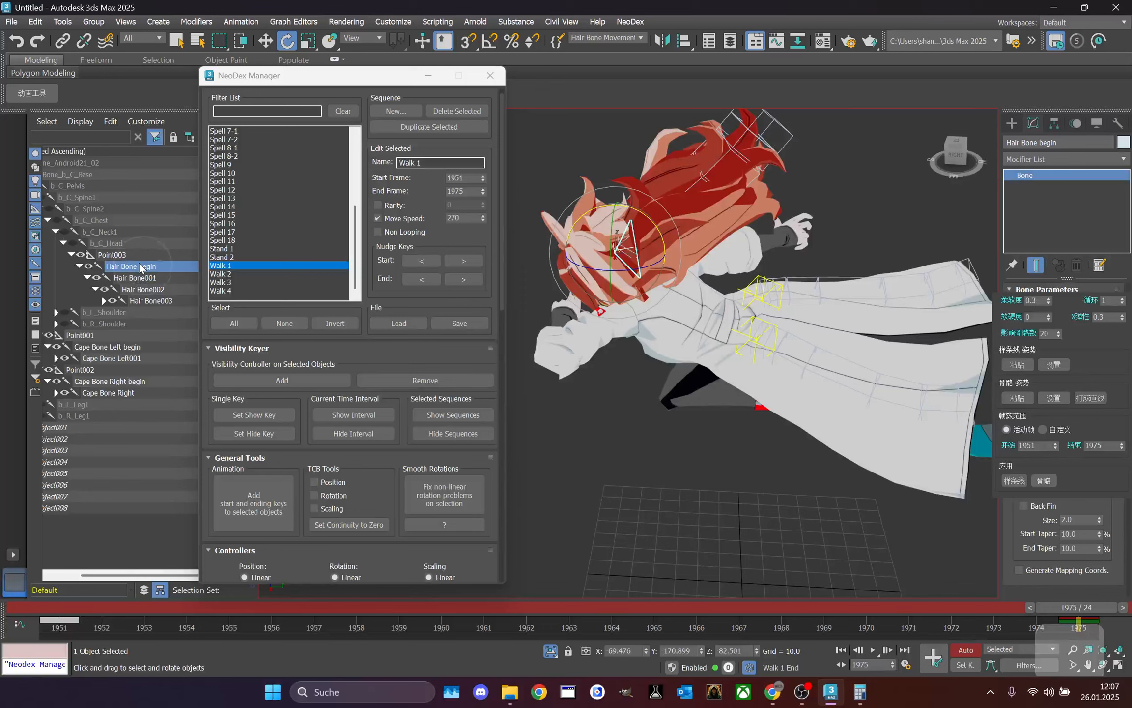
left_click_drag(645, 218, 677, 222)
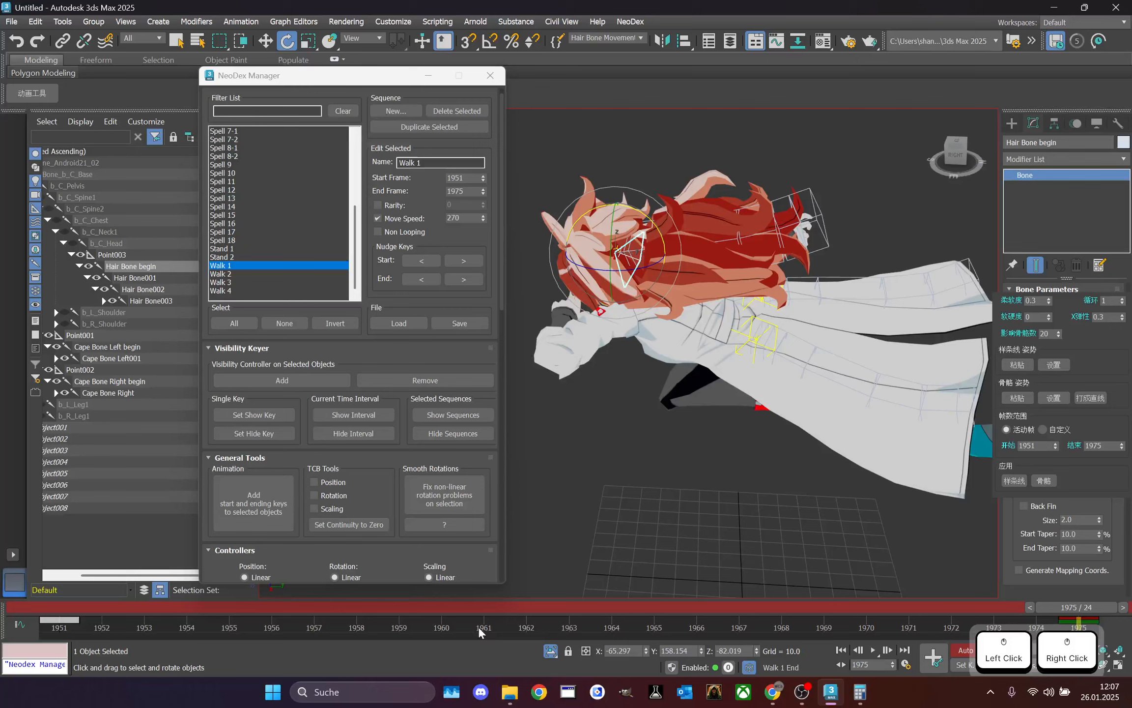
left_click(639, 620)
left_click_drag(1072, 620, 1084, 589, "shift")
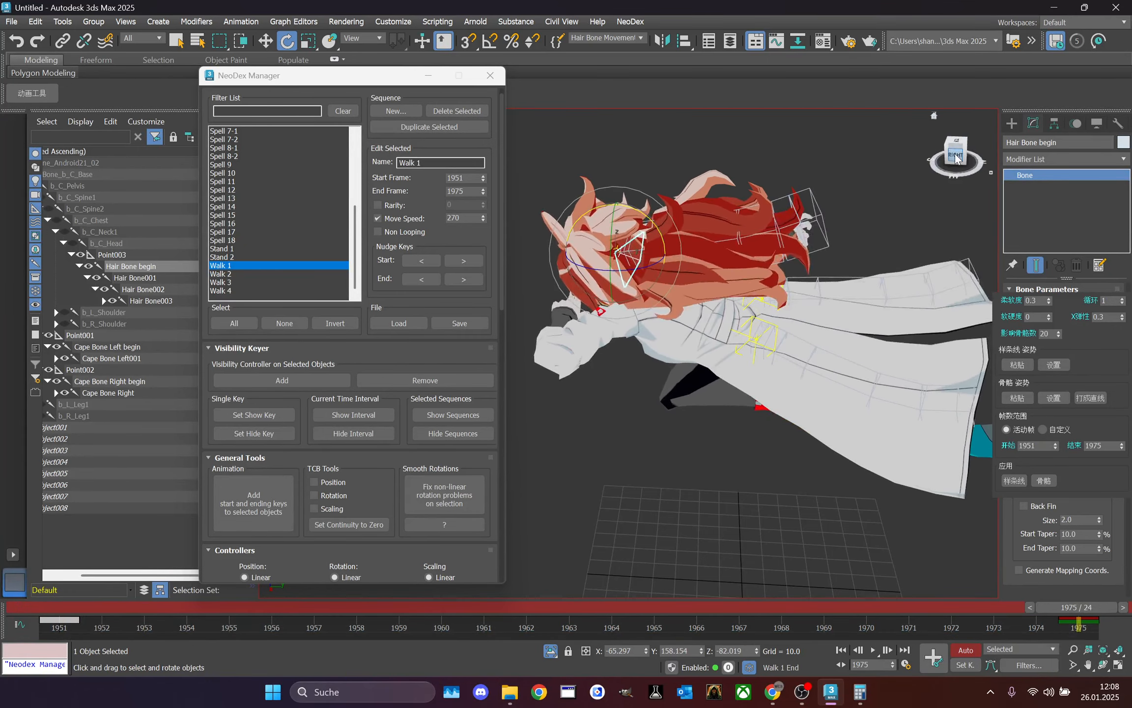
- Play back and scrub Walk 1 from behind to examine the hair motion, ending at frame 1975
left_click_drag(955, 157, 848, 158)
left_click(873, 649)
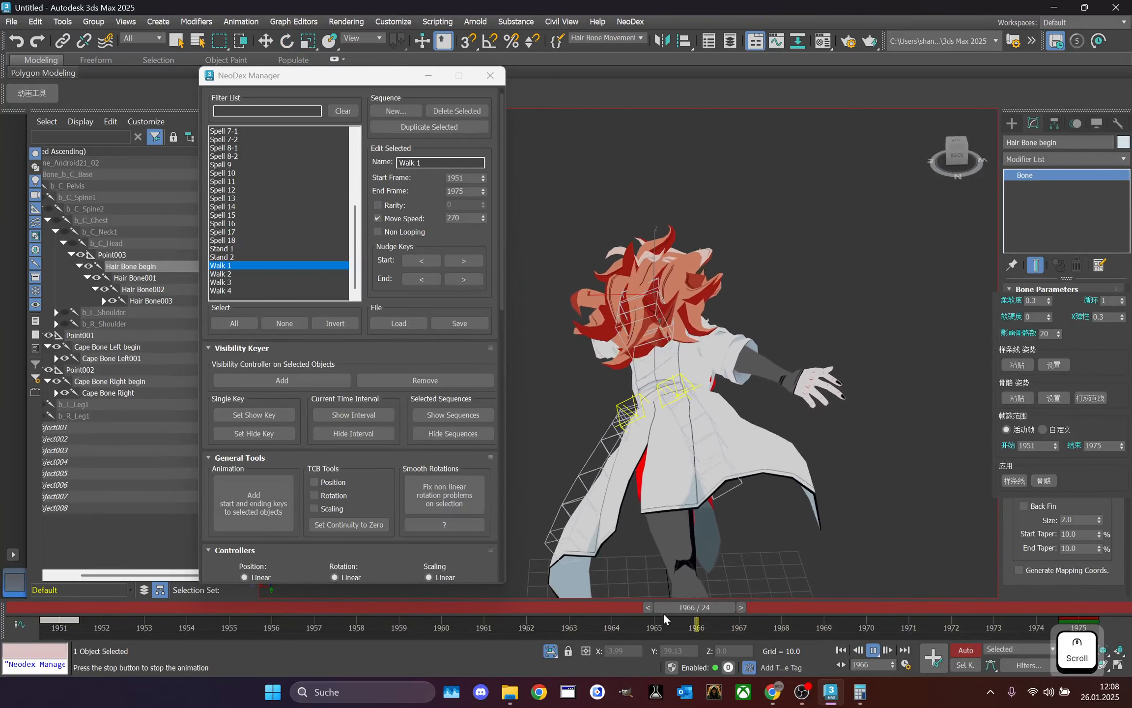
left_click(658, 615)
left_click_drag(657, 615, 1120, 442)
left_click_drag(934, 164, 939, 161)
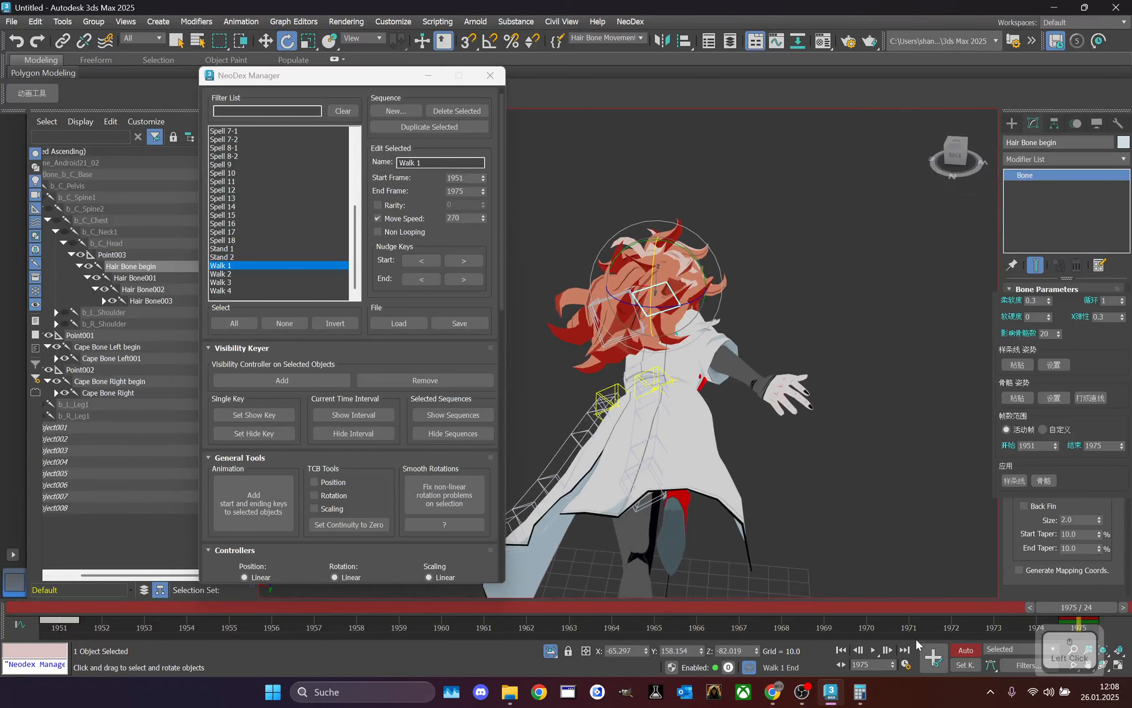
- Copy Hair Bone begin's frame 1975 key to frame 1951 again and replay Walk 1 to check the loop
left_click_drag(1079, 621, 350, 634, "shift")
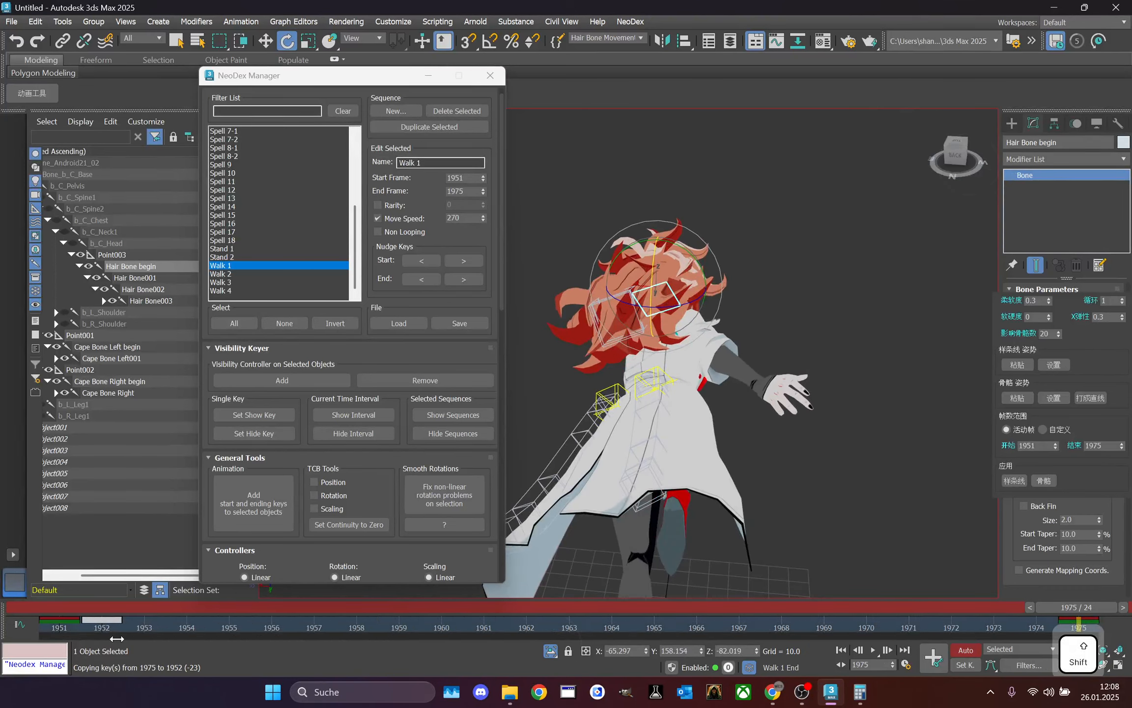
left_click_drag(82, 608, 1122, 594)
left_click(873, 651)
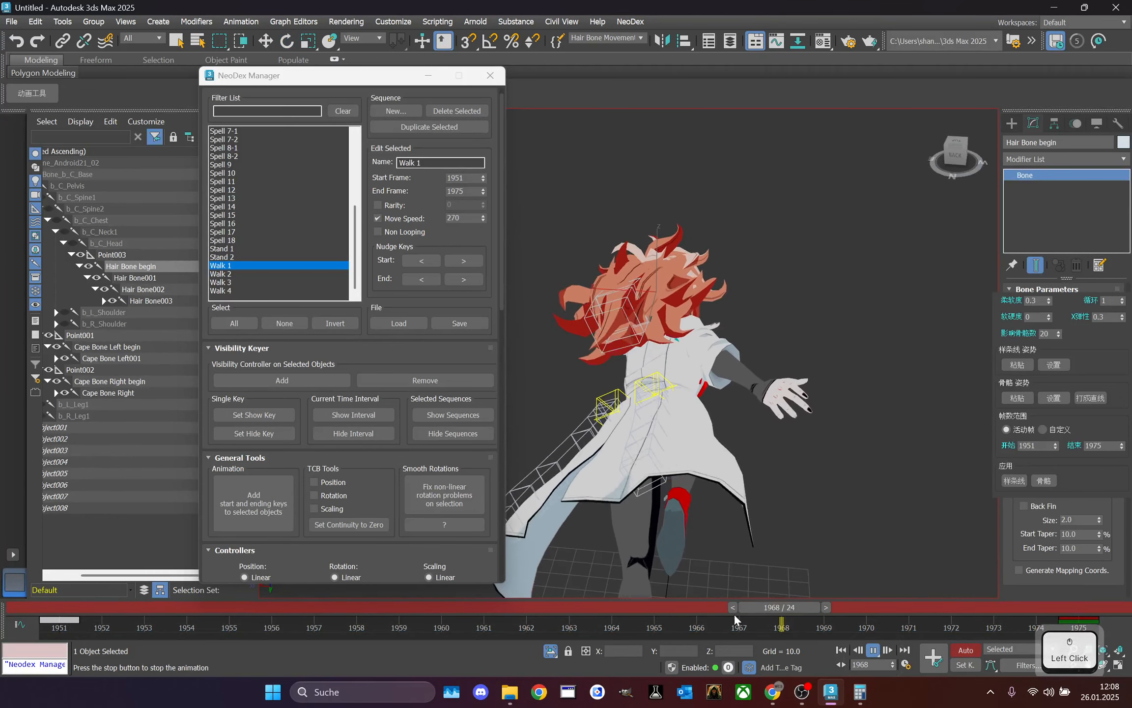
left_click_drag(733, 612, 732, 611)
- Select the Point003 helper, copy its frame 1975 key to frame 1951 and scrub through the walk
middle_click_drag(953, 157, 329, 177, "alt")
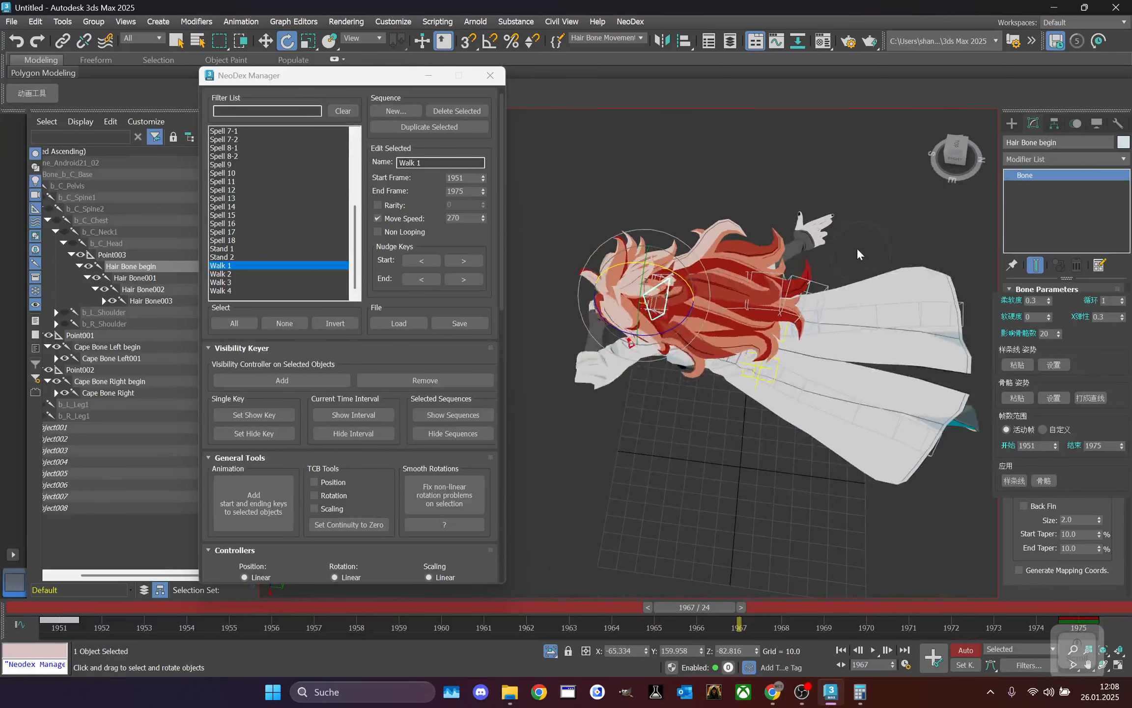
scroll(856, 247, "up", 1)
left_click(625, 201)
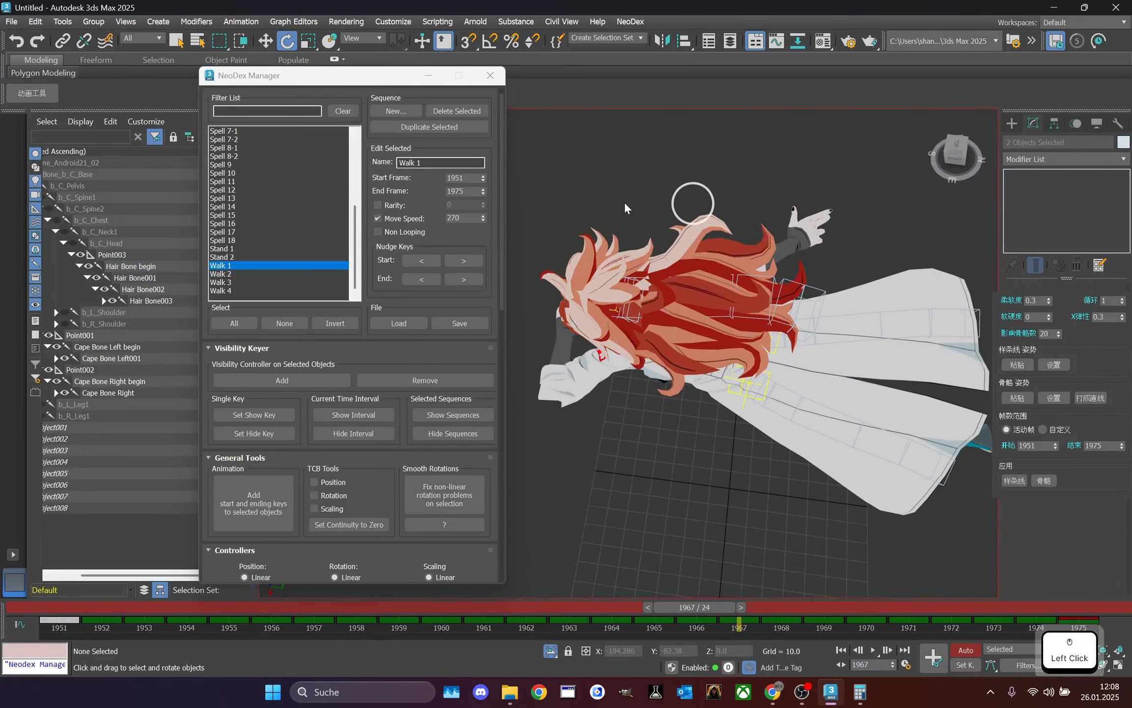
scroll(639, 285, "up", 2)
left_click(637, 285)
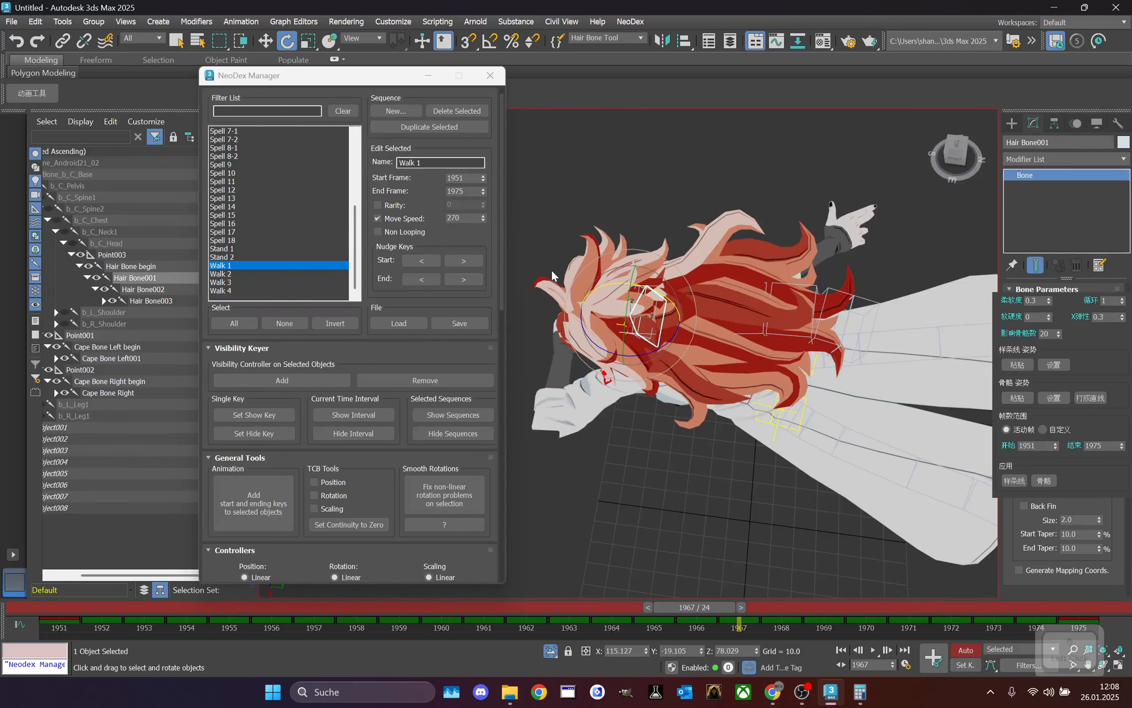
left_click(135, 255)
left_click_drag(1078, 622, 782, 637, "shift")
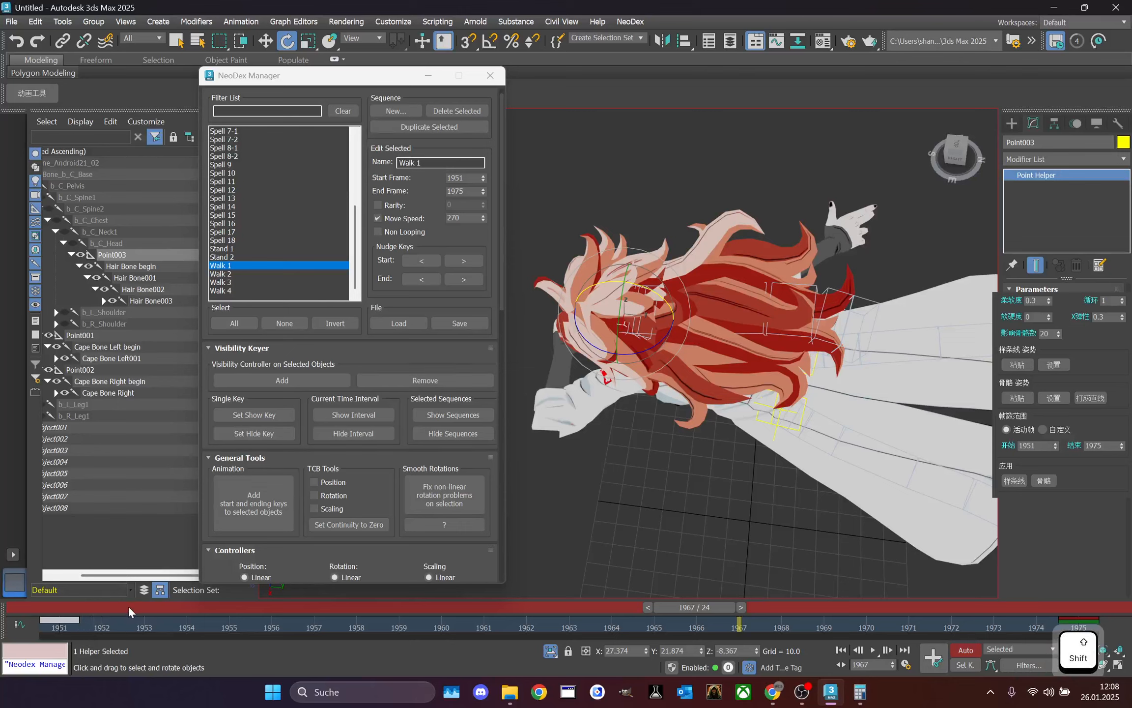
left_click_drag(128, 610, 1009, 520)
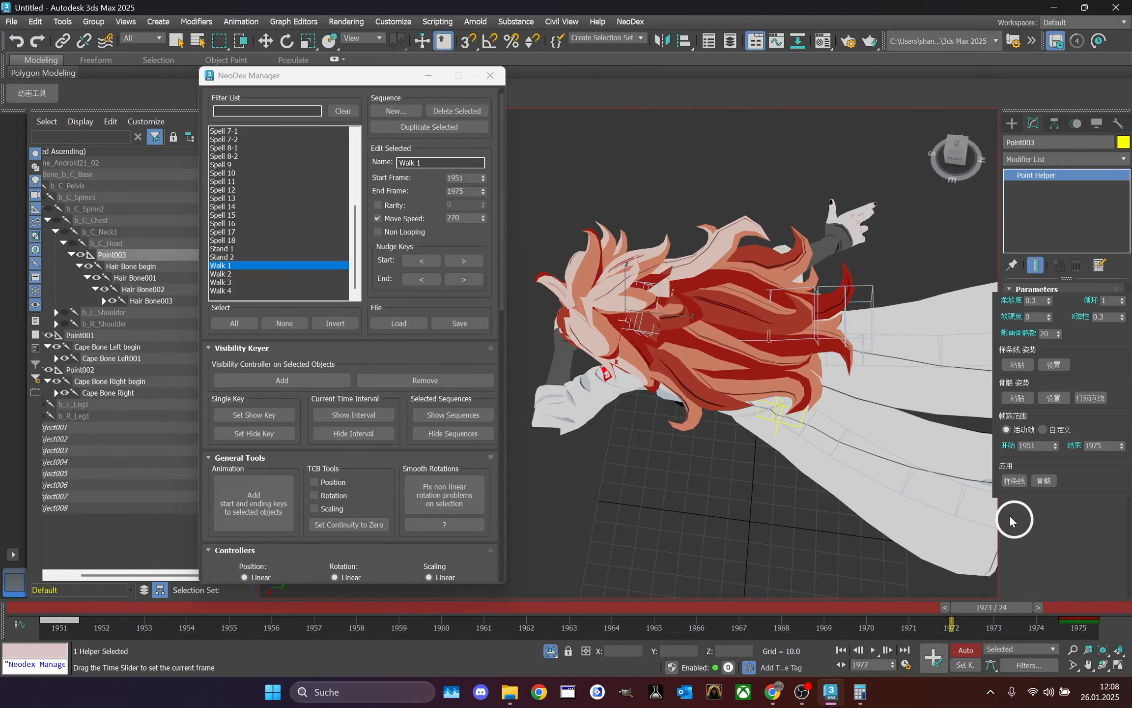
- Rotate Hair Bone begin slightly at frame 1951 and copy its key to frame 1975
key("Home")
key("e")
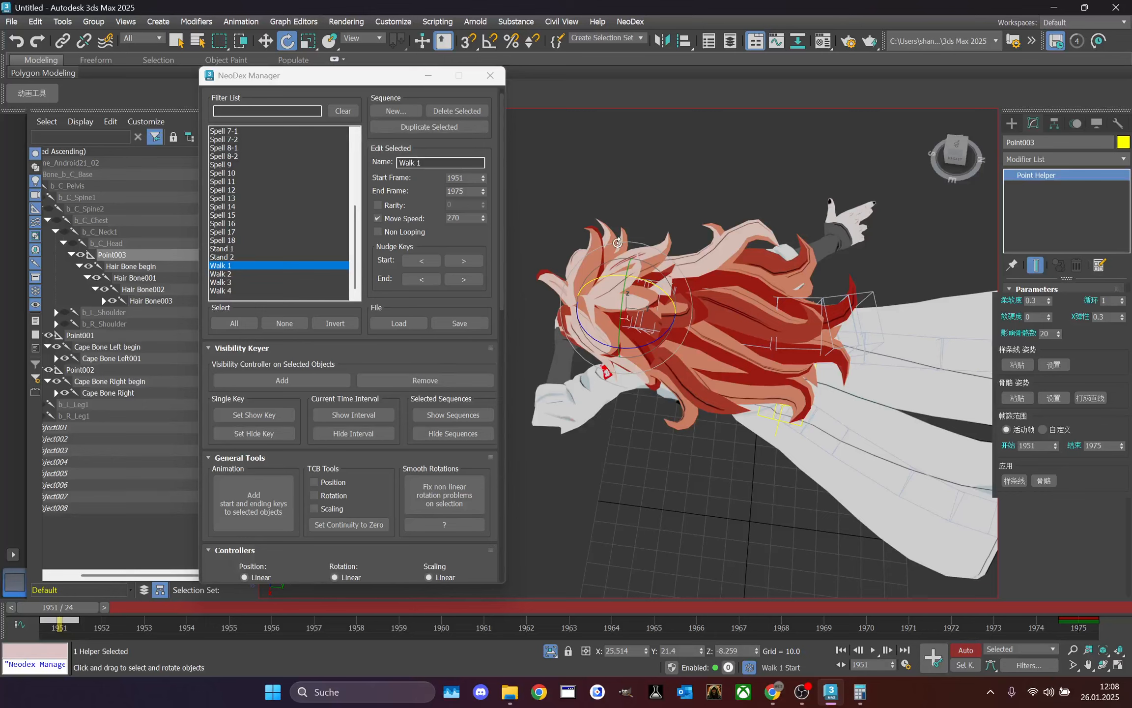
scroll(674, 201, "up", 2)
left_click(622, 284)
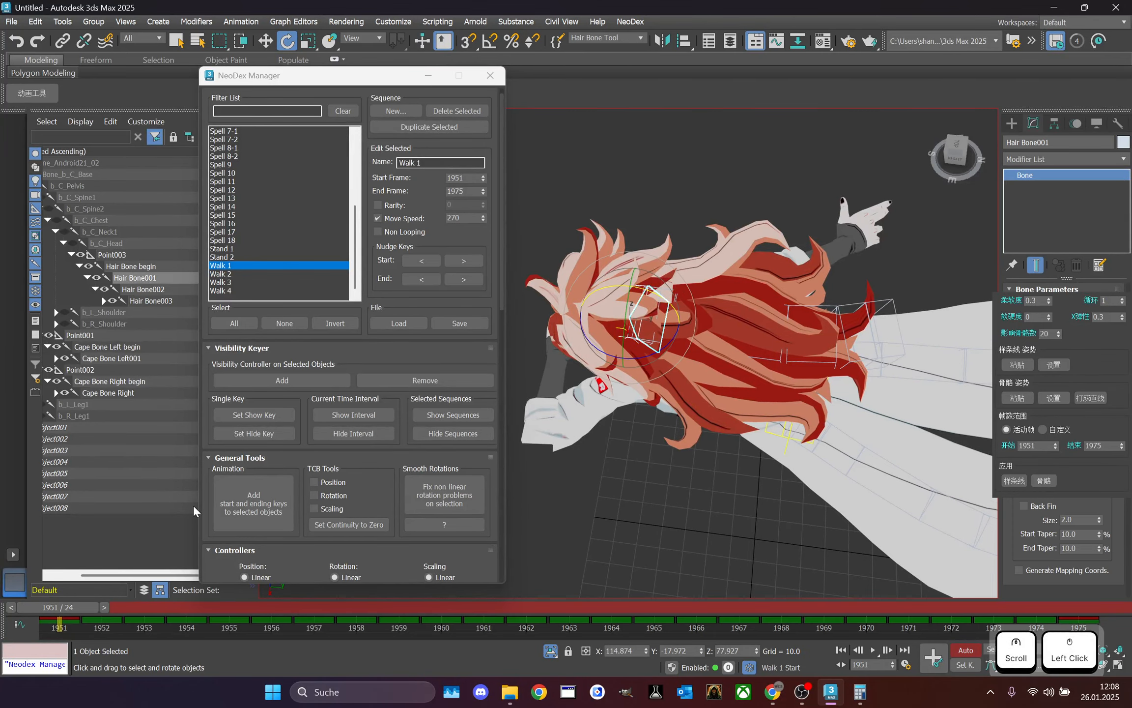
left_click(152, 267)
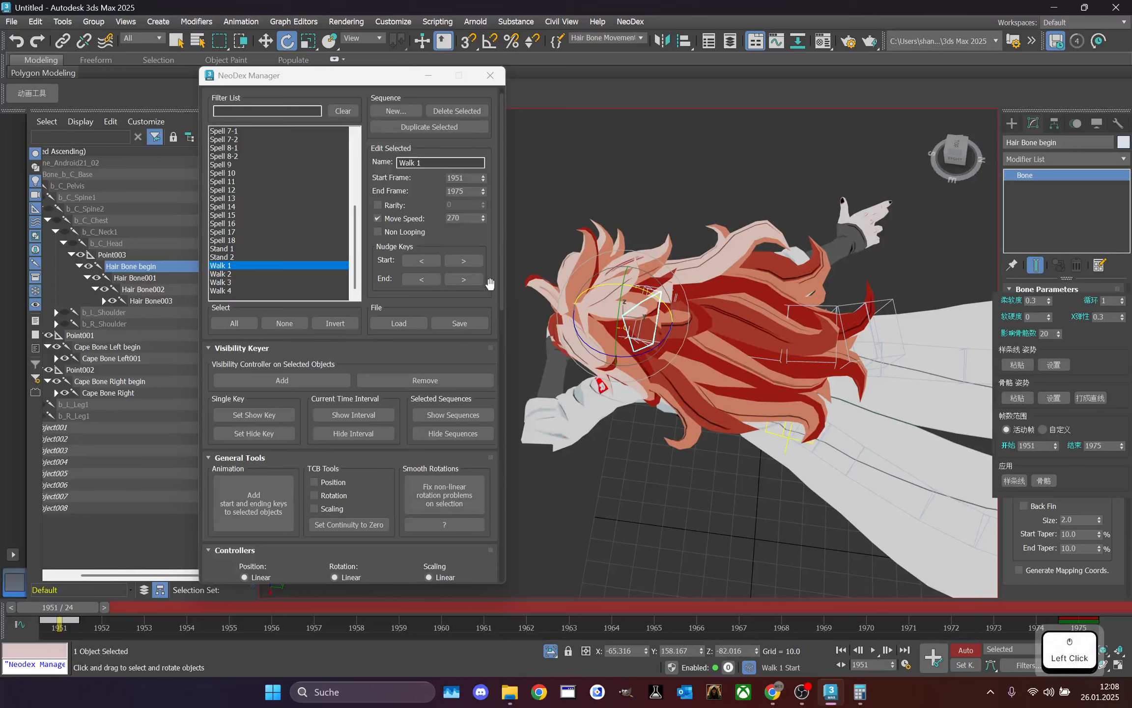
left_click_drag(667, 307, 656, 326)
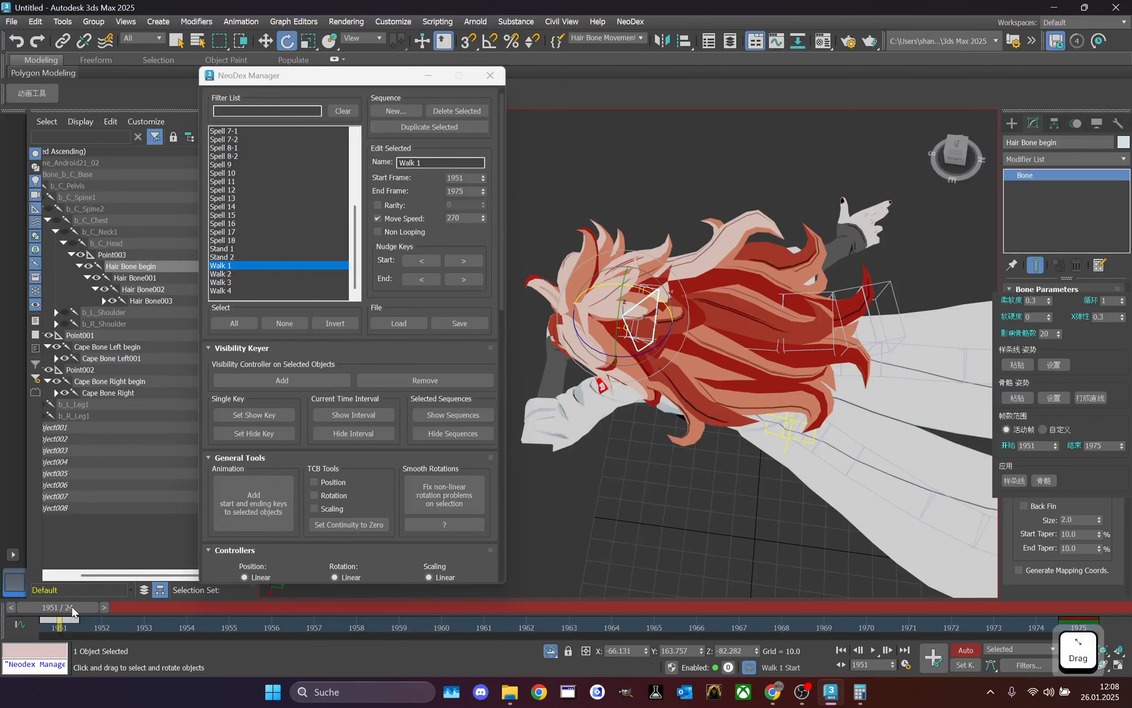
left_click_drag(71, 607, 1008, 596)
left_click_drag(74, 619, 980, 607, "shift")
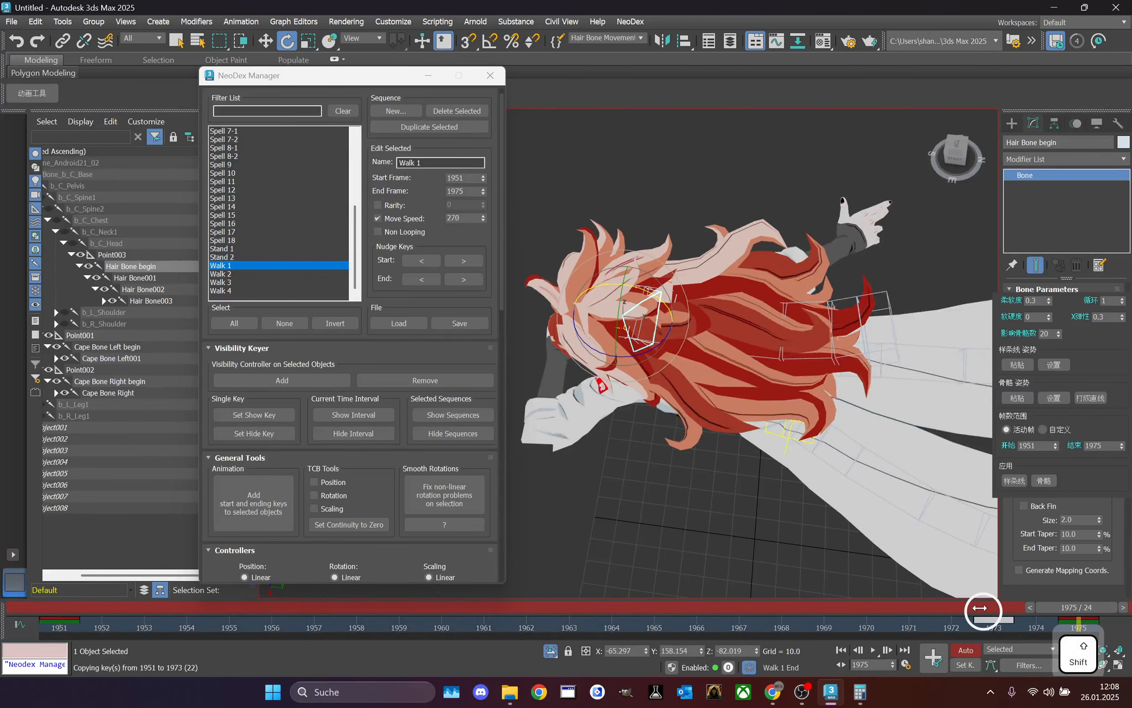
left_click_drag(1048, 612, 58, 608, "shift")
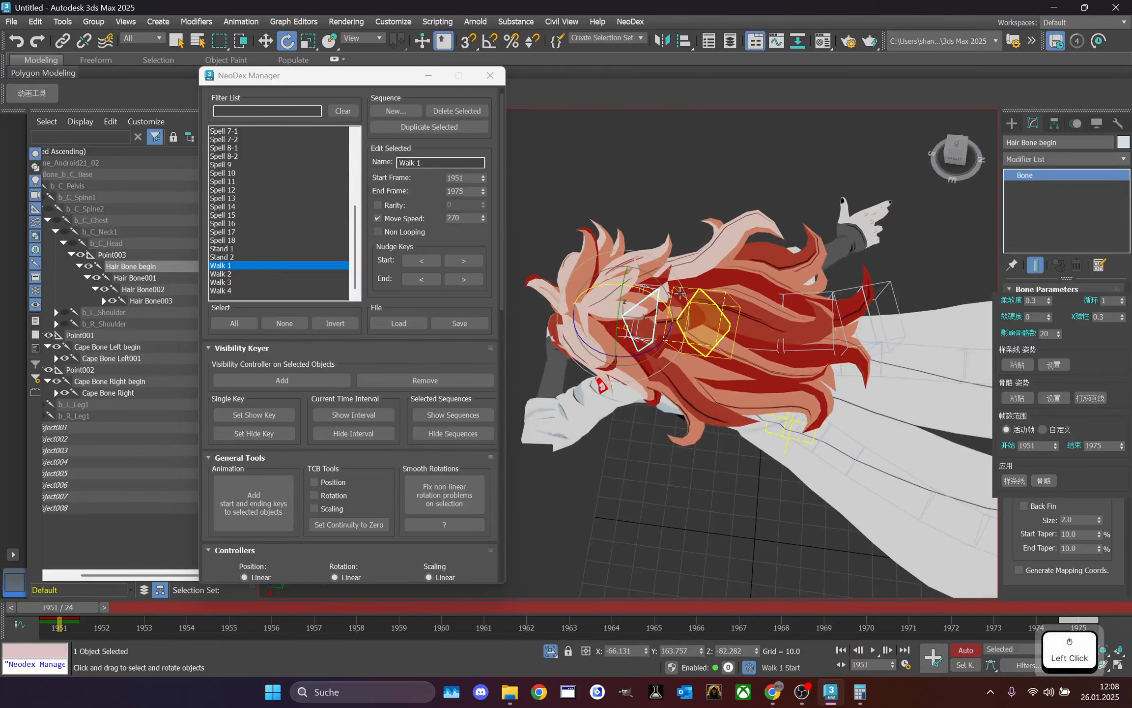
- Set the spring loop count to 3, apply the bone spring from Hair Bone003 across Walk 1 and play back the hair motion
left_click(708, 295)
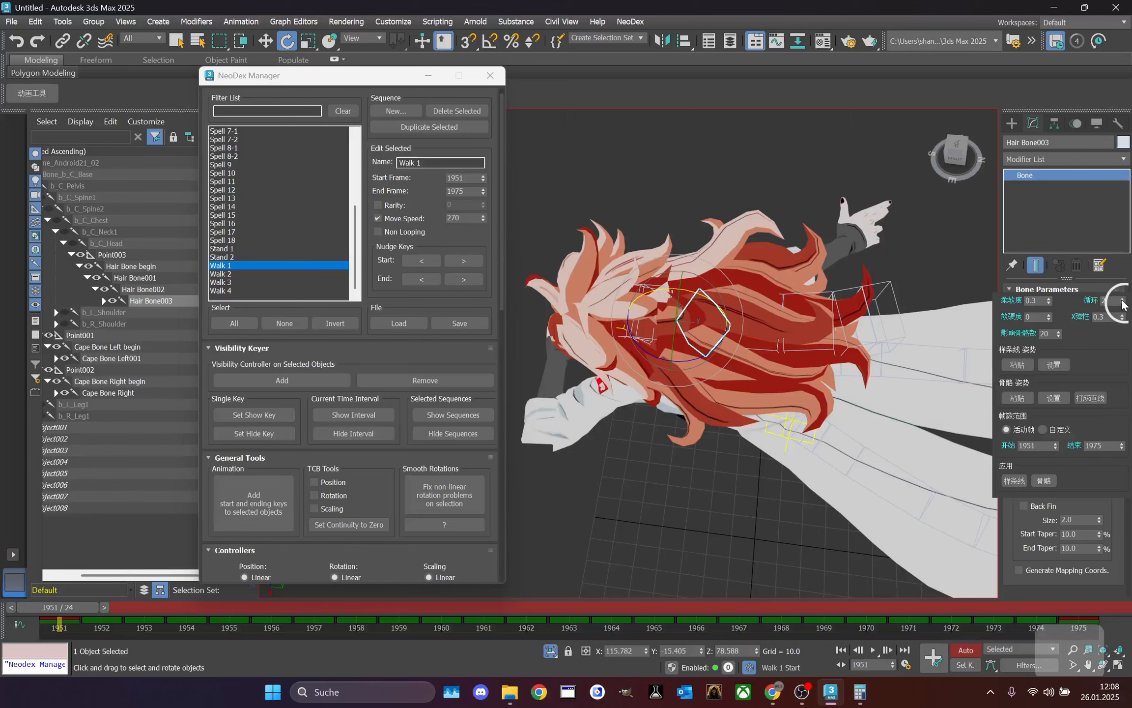
left_click(1044, 481)
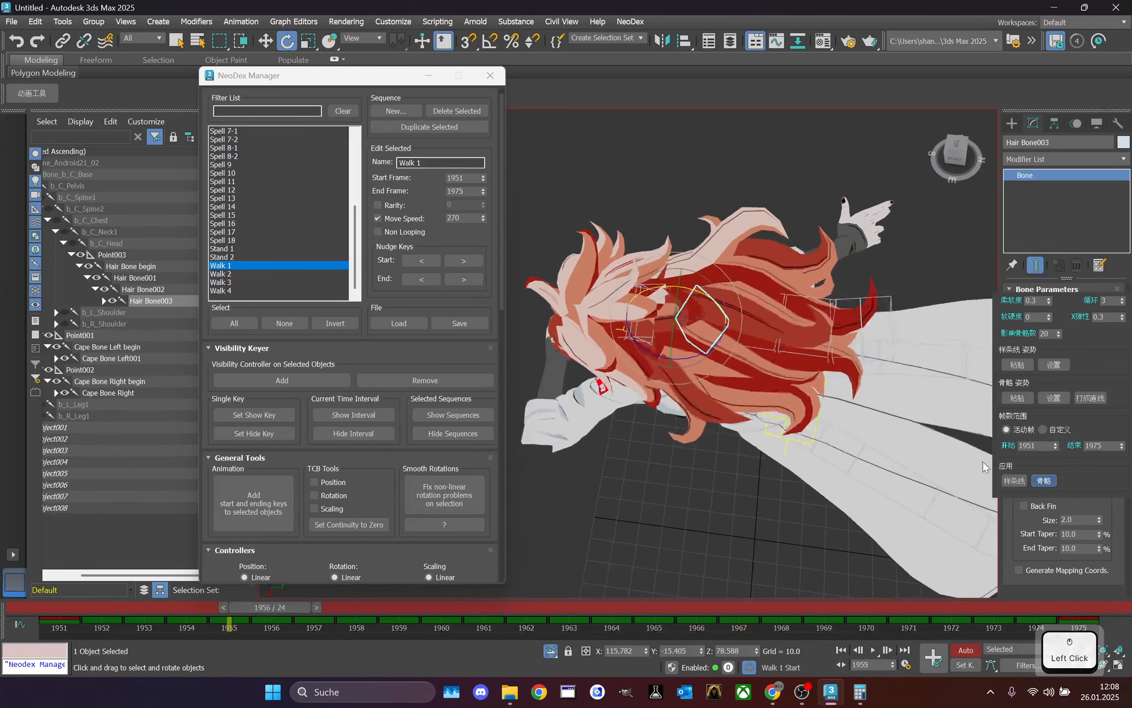
left_click_drag(747, 610, 1071, 535)
left_click(867, 650)
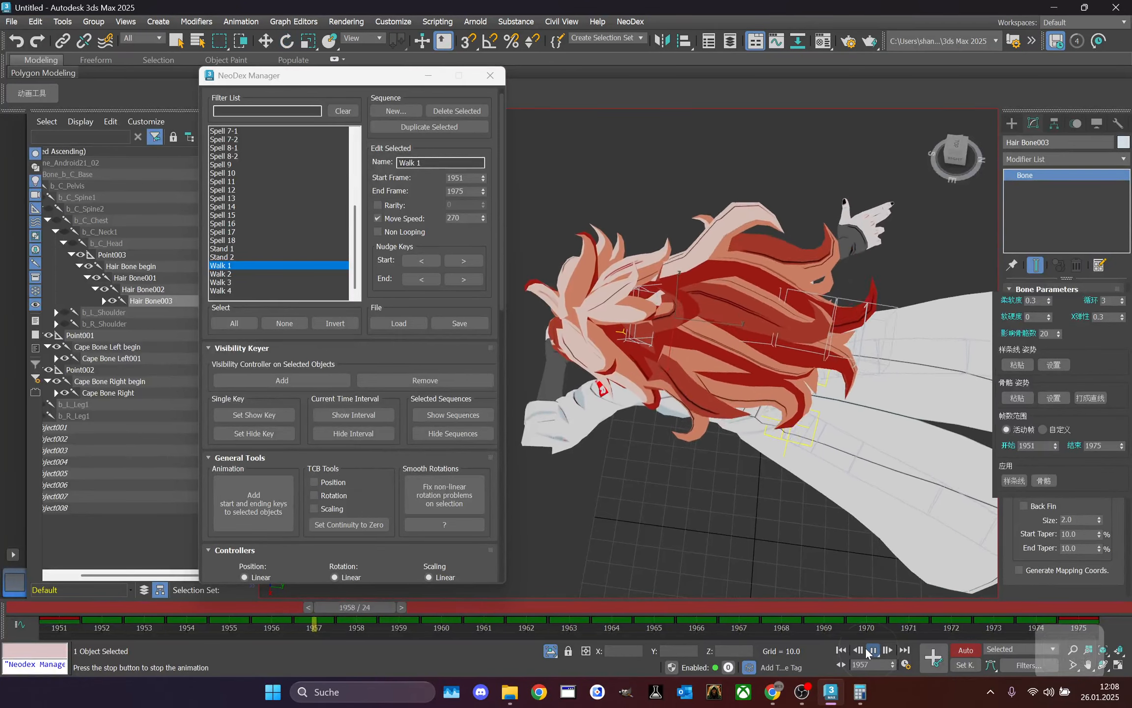
left_click_drag(939, 173, 938, 121)
scroll(822, 354, "down", 3)
middle_click_drag(822, 354, 780, 330)
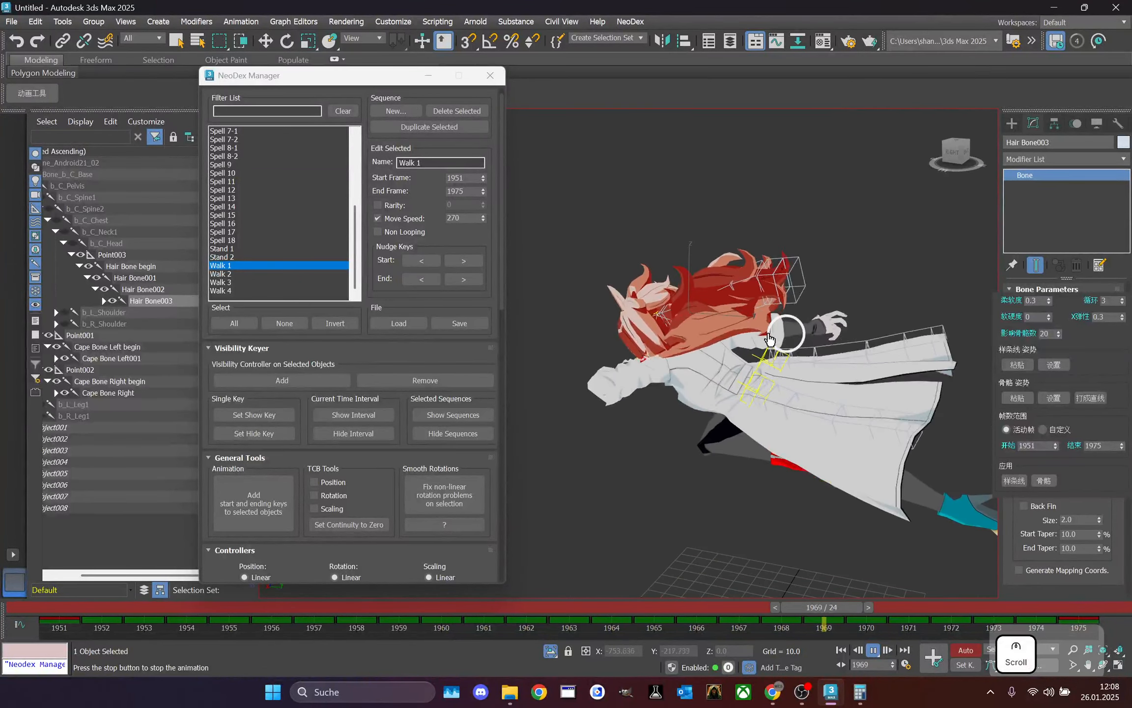
left_click(770, 335)
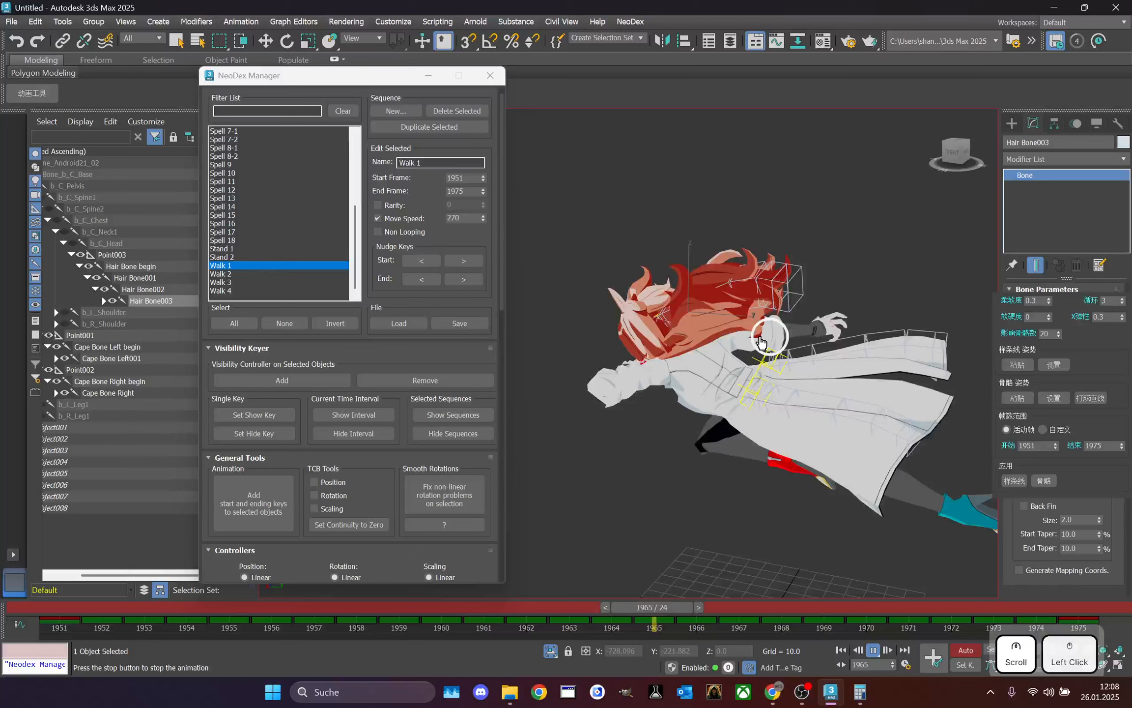
- Load the Walk 2 sequence, rotate Hair Bone begin upward at frame 1995 and copy its key to frame 2018
double_click(220, 274)
scroll(766, 319, "up", 1)
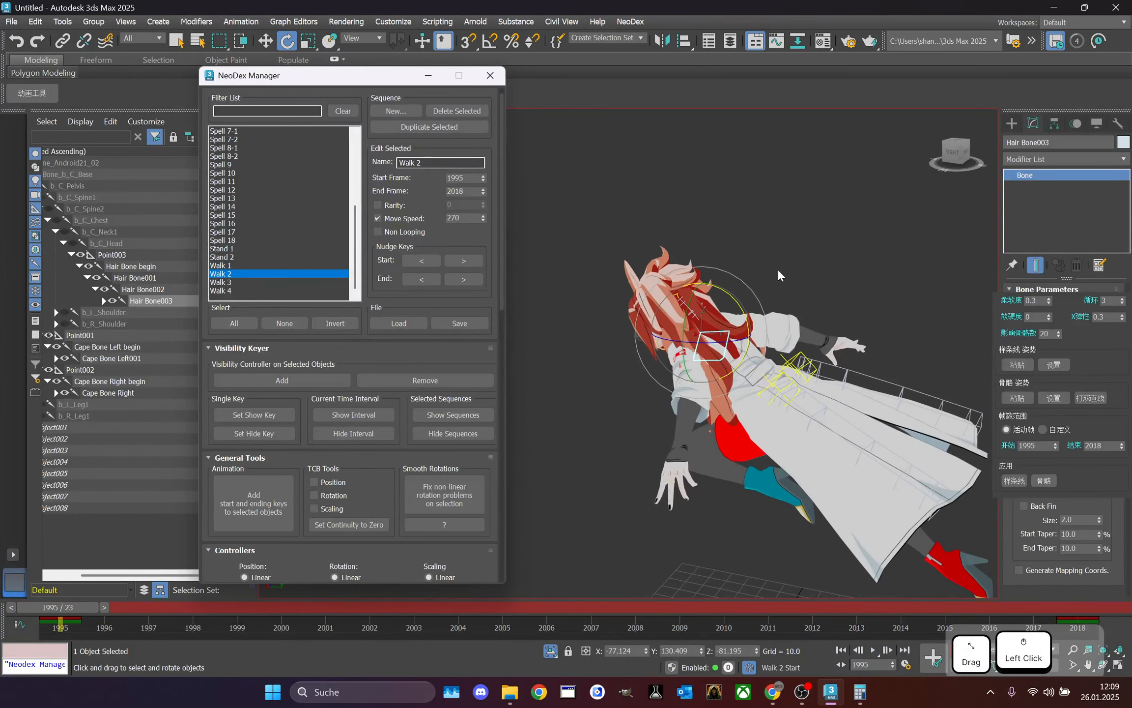
left_click(778, 269)
left_click(131, 267)
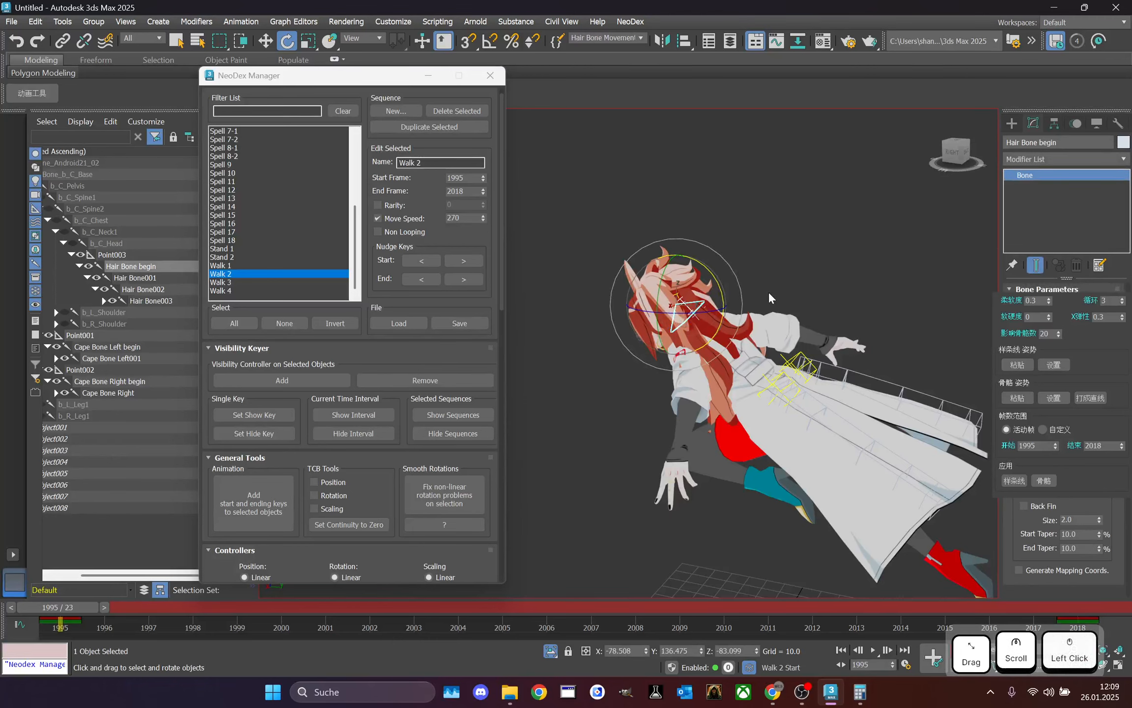
left_click_drag(711, 280, 720, 329)
left_click_drag(95, 608, 1082, 611)
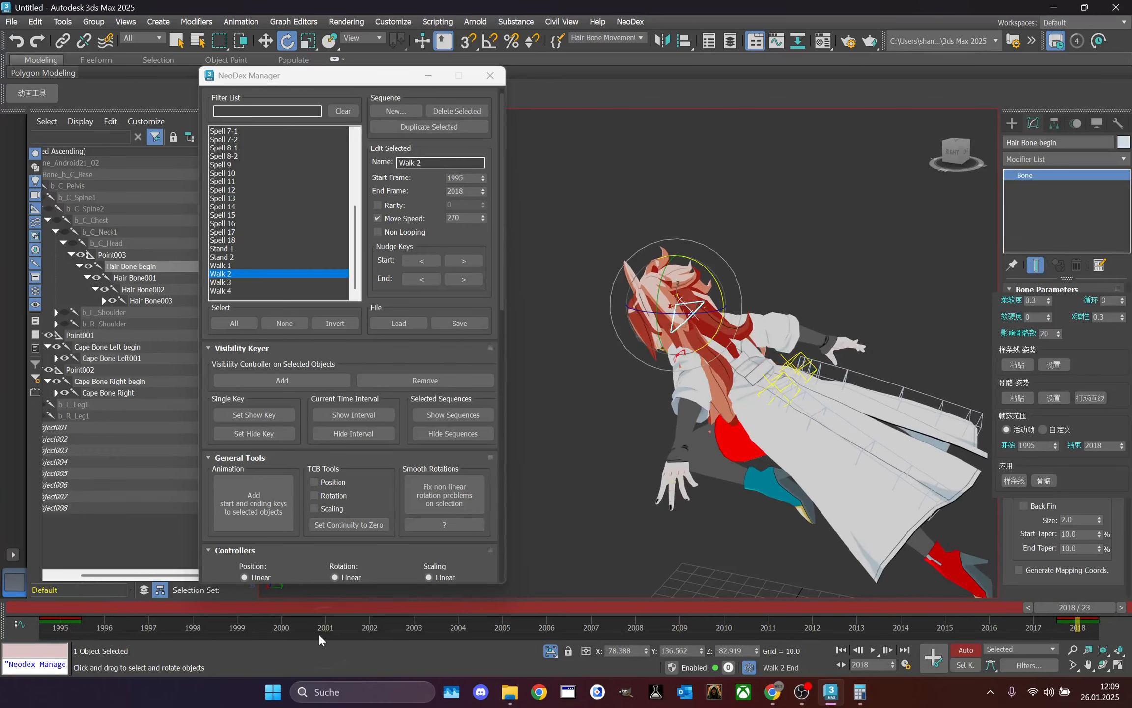
left_click_drag(121, 633, 0, 458)
left_click_drag(60, 620, 1078, 620, "shift")
- Apply the bone spring to Hair Bone001, Cape Bone Left001 and Cape Bone Right over frames 1995 to 2018
left_click(140, 278)
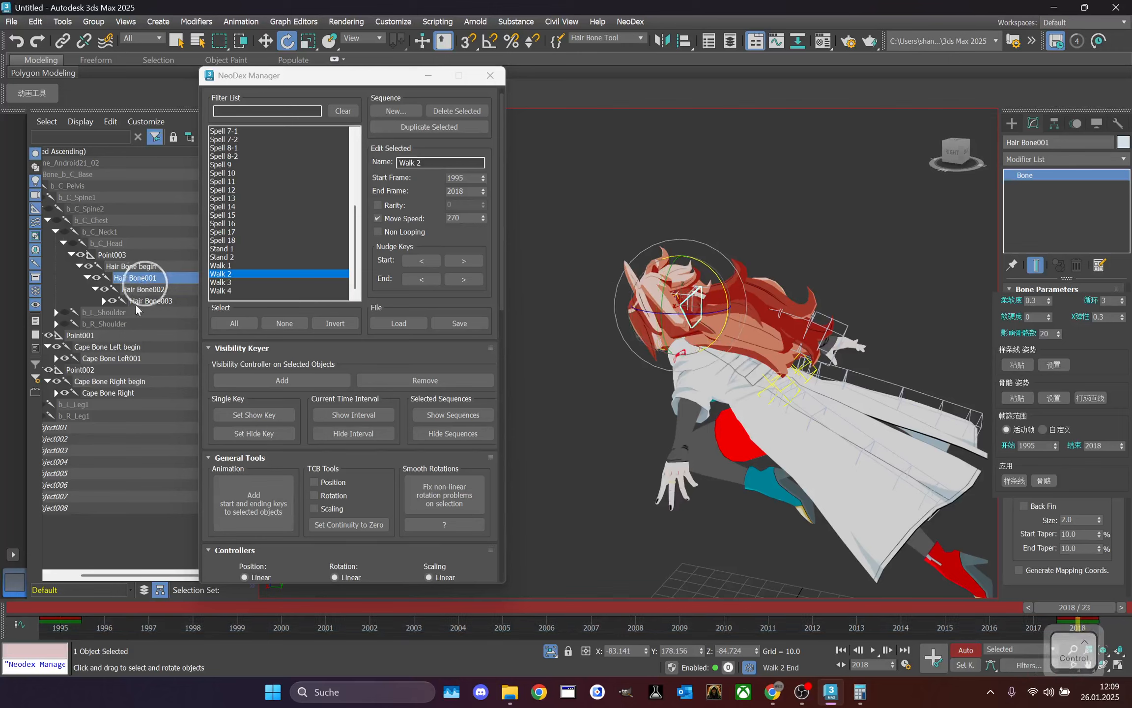
left_click(122, 357, "ctrl")
left_click(122, 393, "ctrl")
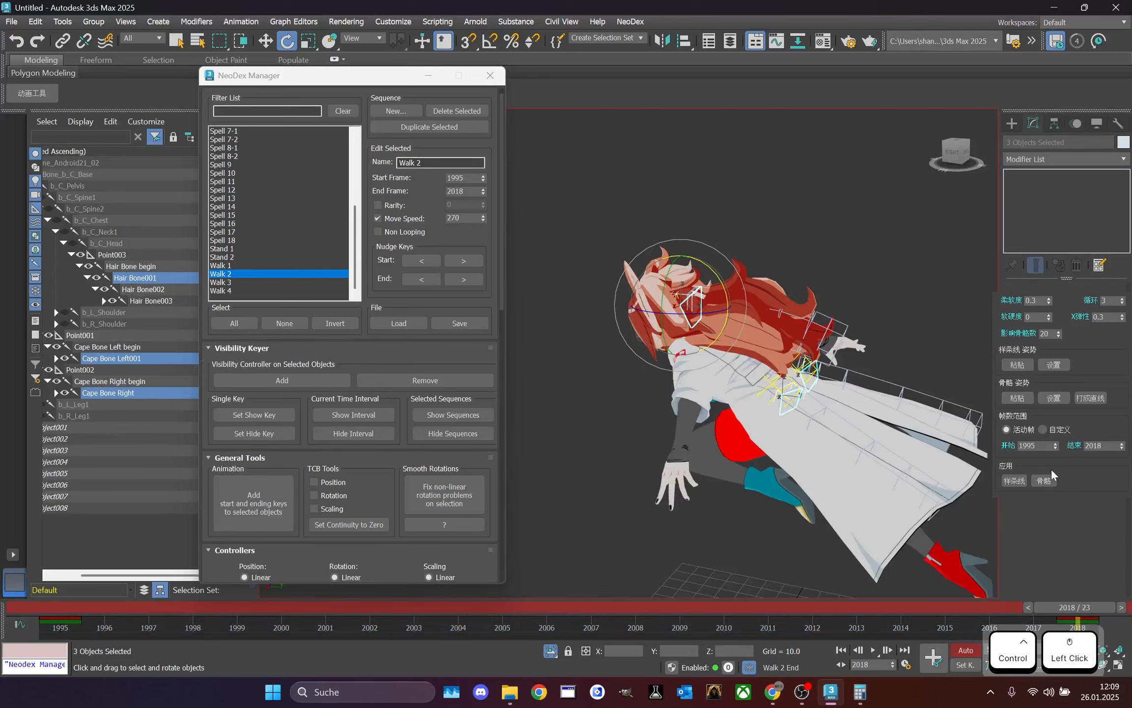
left_click(1049, 483)
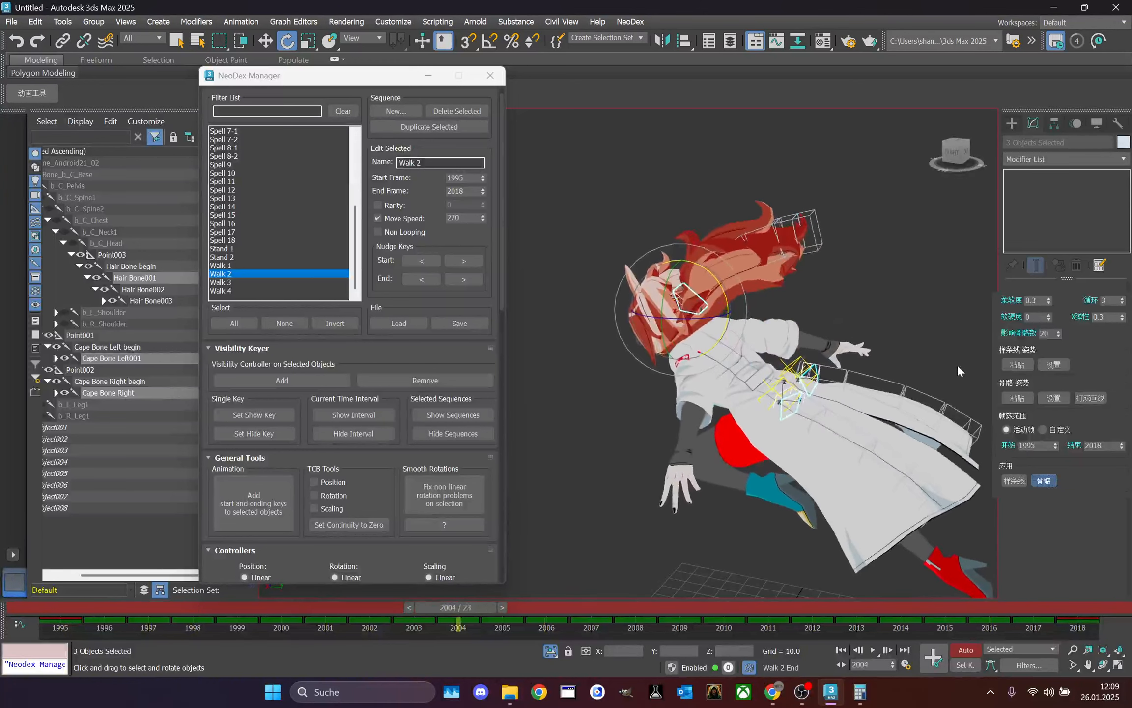
- Rotate Hair Bone begin slightly downward at frame 2018 and copy its key to frame 1995
left_click(129, 267)
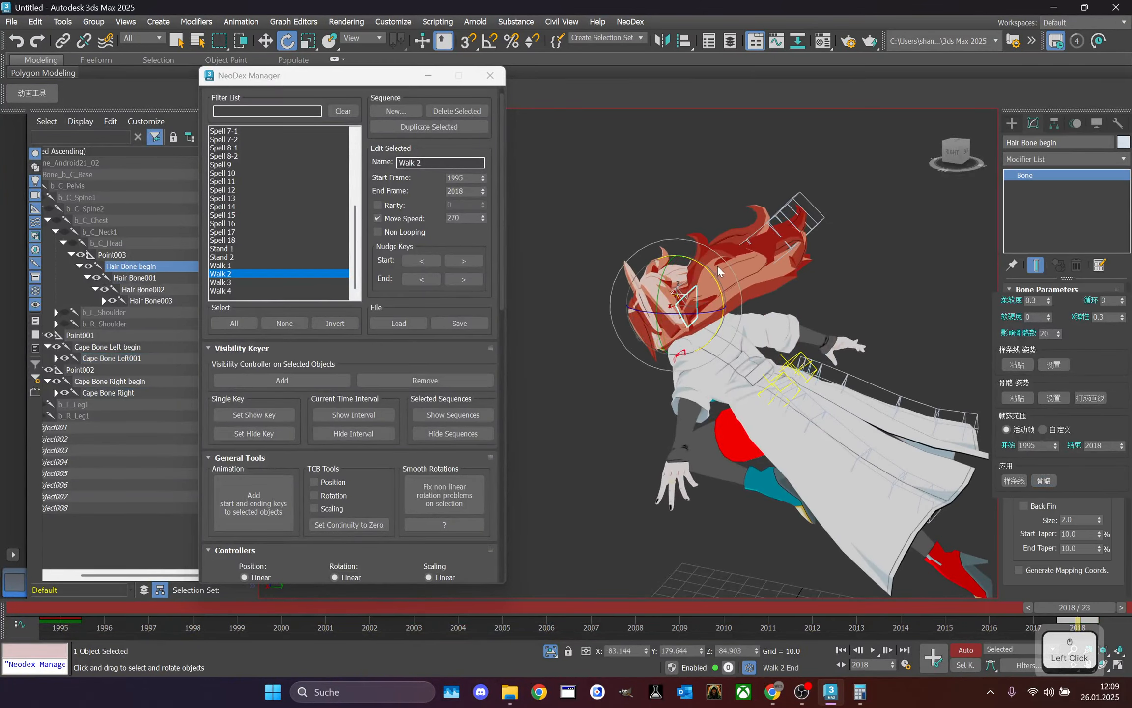
left_click_drag(711, 274, 733, 291)
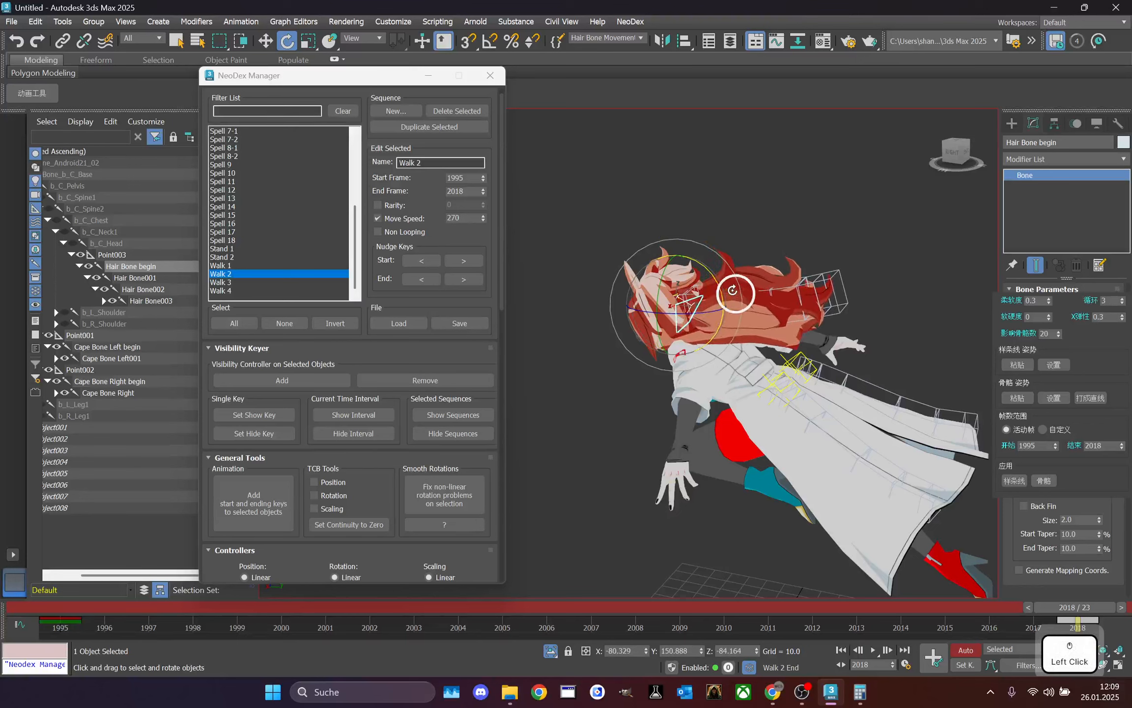
left_click_drag(992, 630, 1131, 655)
left_click_drag(1071, 627, 618, 628, "shift")
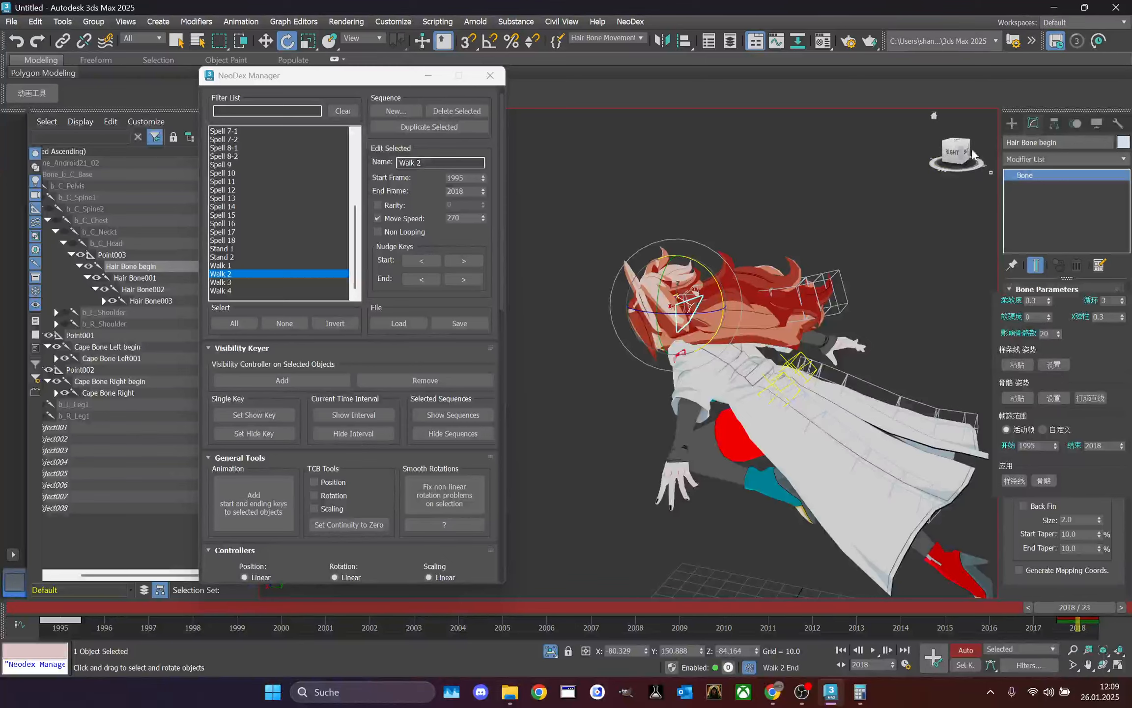
- Scrub through Walk 2 from behind to check the hair and load the Walk 3 sequence
left_click_drag(957, 151, 846, 189)
left_click_drag(852, 608, 1077, 579)
left_click(268, 282)
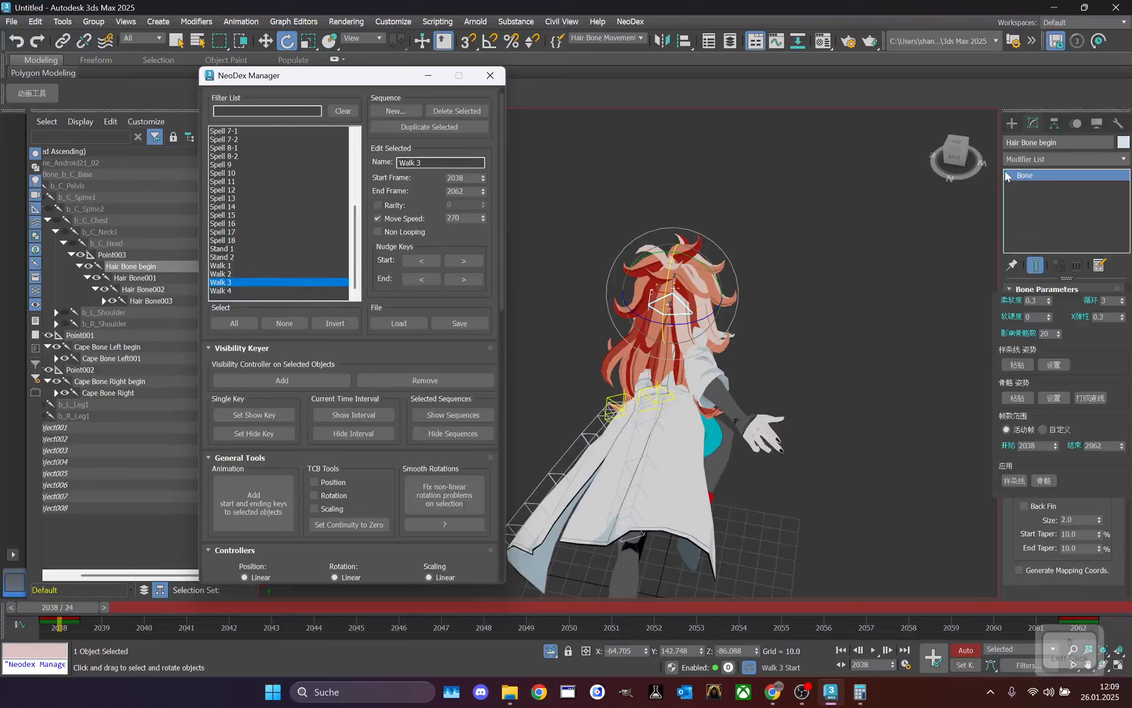
left_click_drag(956, 153, 935, 169)
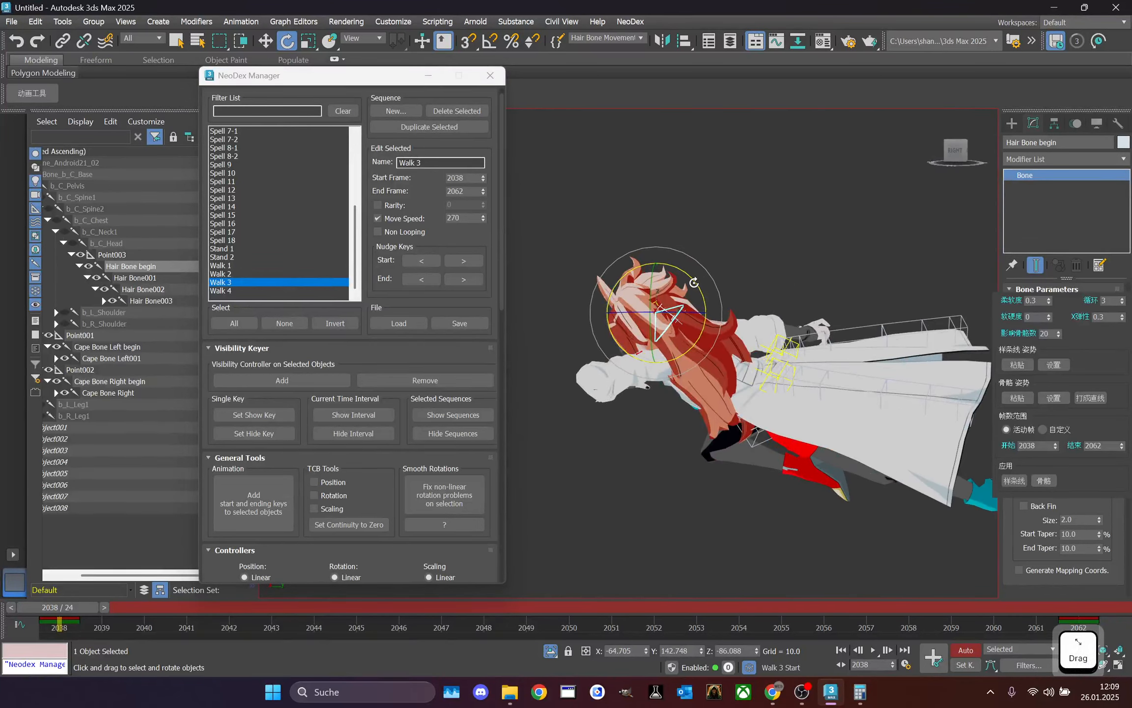
left_click_drag(693, 283, 659, 263)
left_click(60, 620)
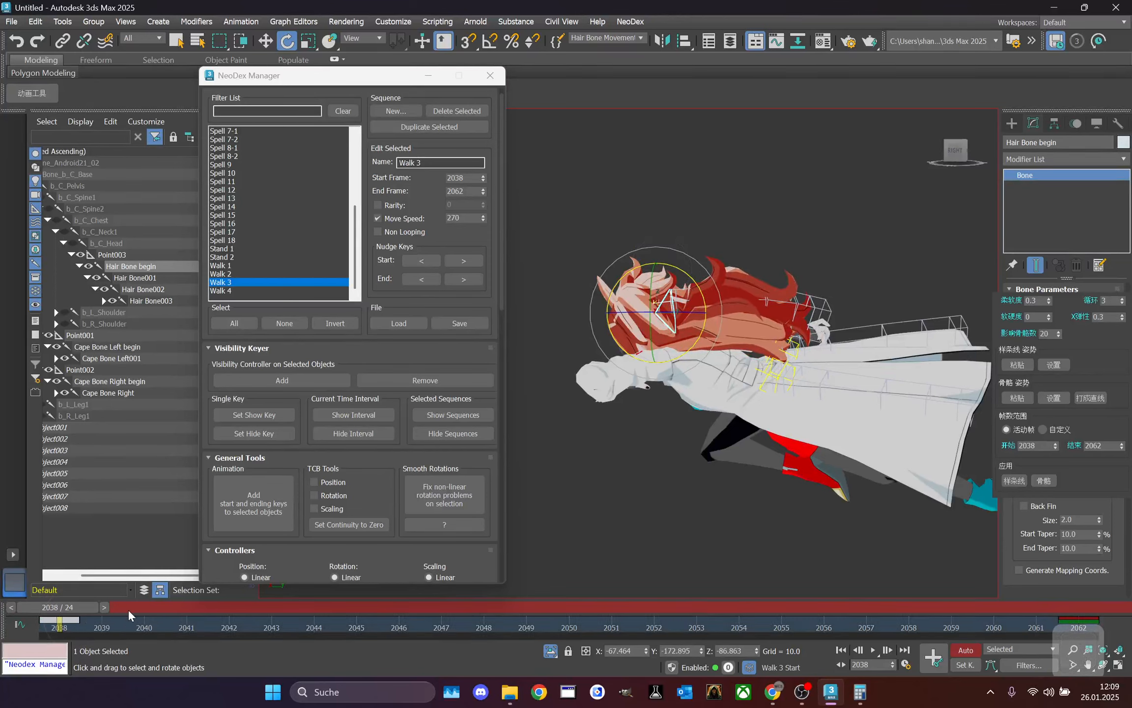
key("ctrl")
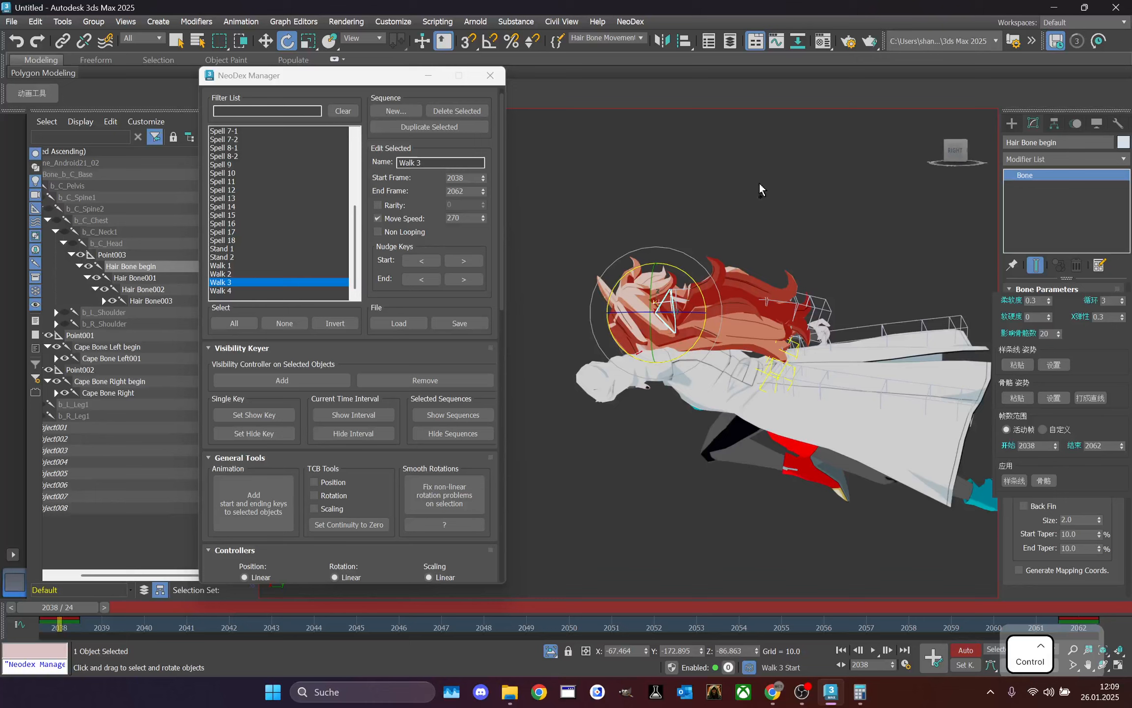
left_click_drag(77, 608, 68, 608)
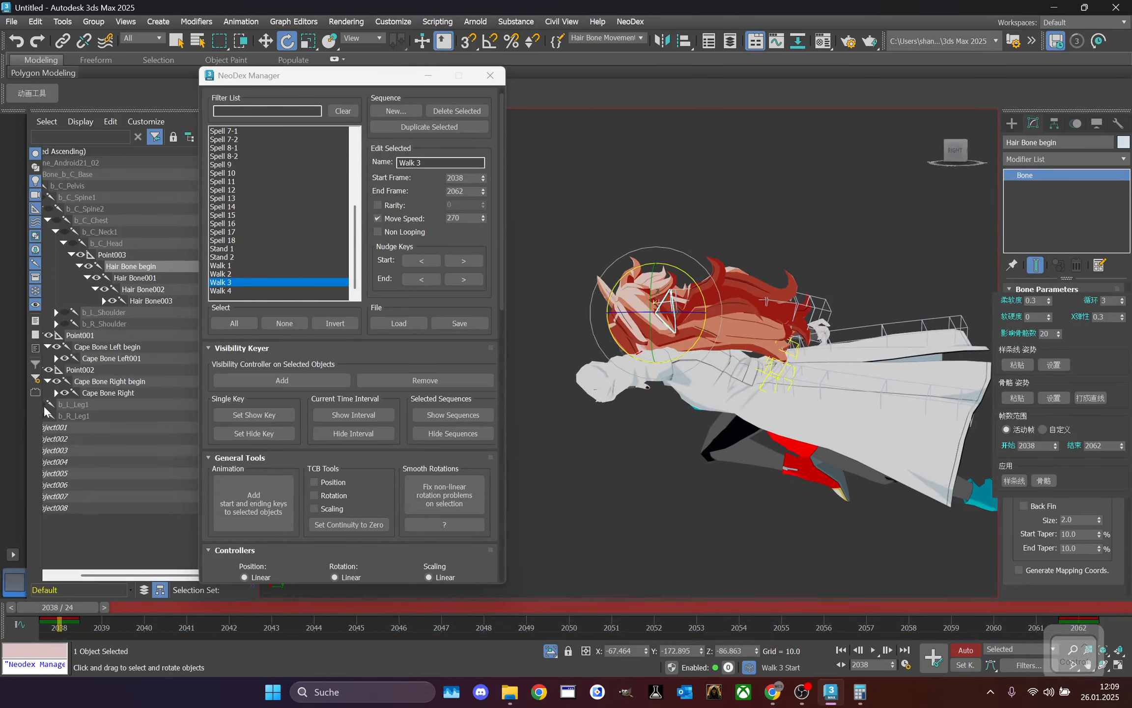
key("ctrl+z")
key("ctrl+z")
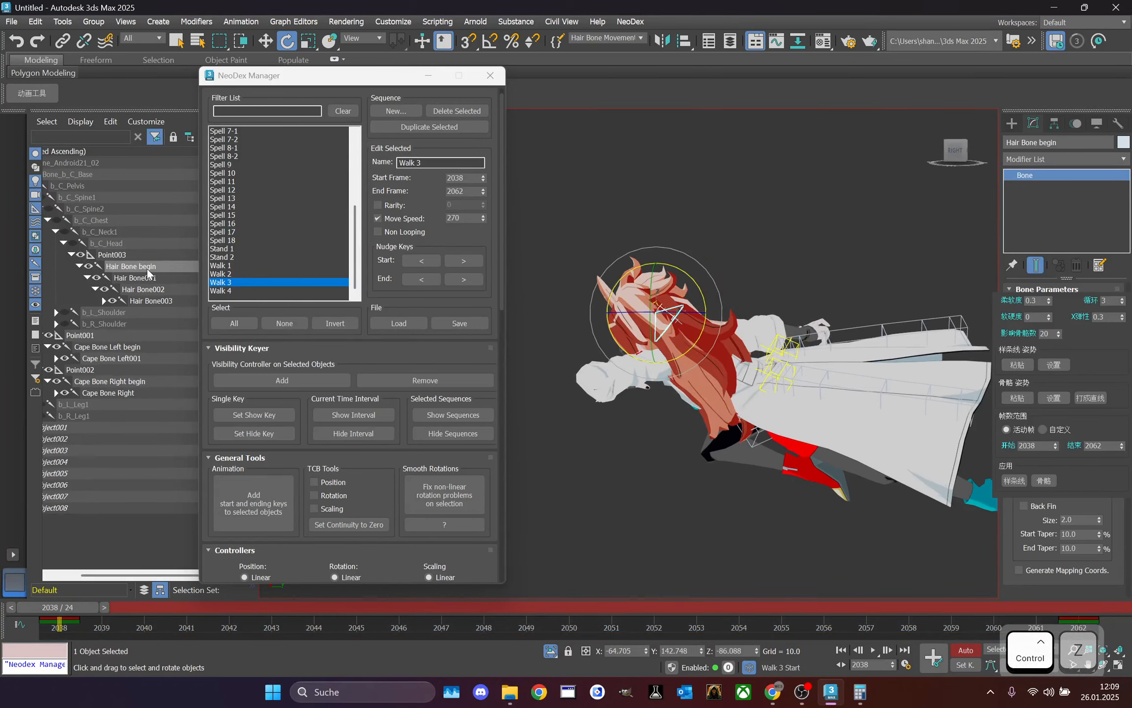
- Apply the bone spring to Hair Bone001, Cape Bone Left001 and Cape Bone Right over Walk 3 and scrub through the motion
left_click(140, 278)
left_click(117, 359, "ctrl")
left_click(114, 392, "ctrl")
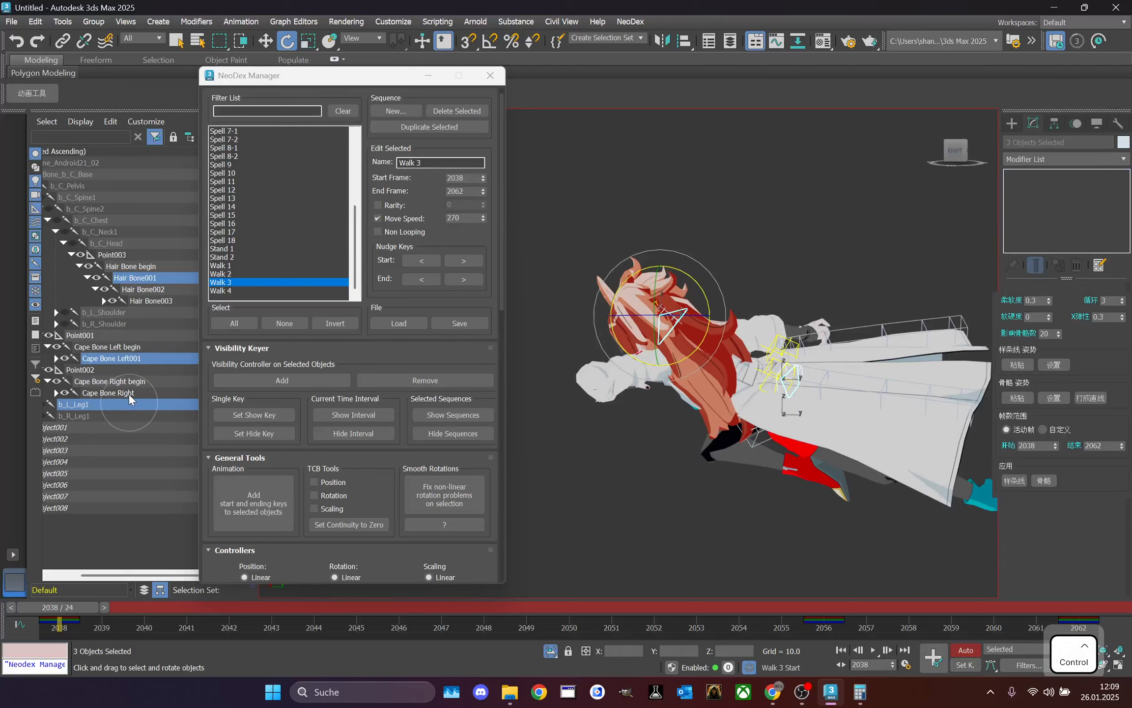
left_click(125, 404, "ctrl")
left_click(113, 404, "ctrl")
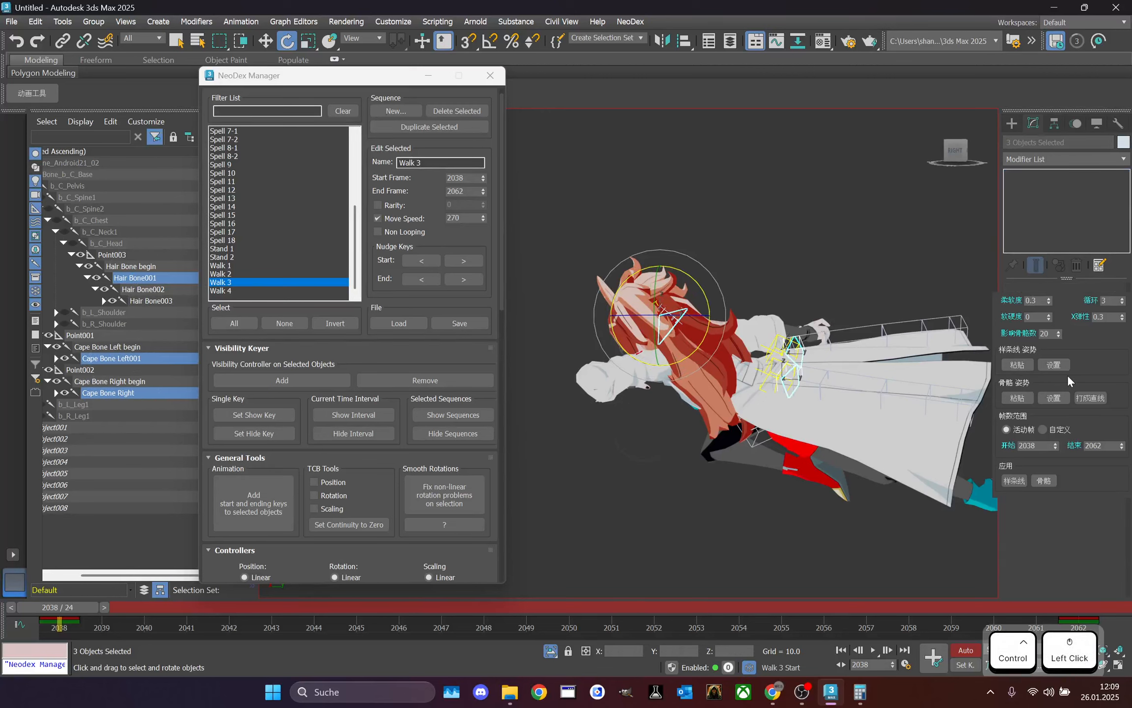
left_click(1043, 480)
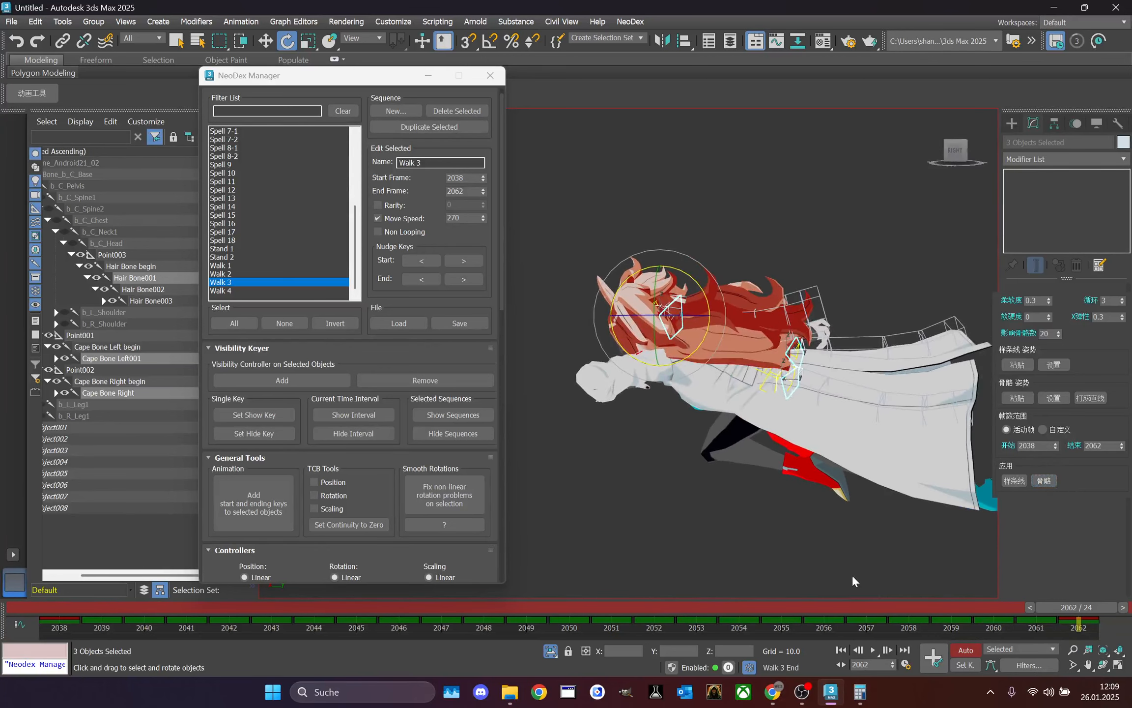
left_click_drag(849, 604, 1107, 586)
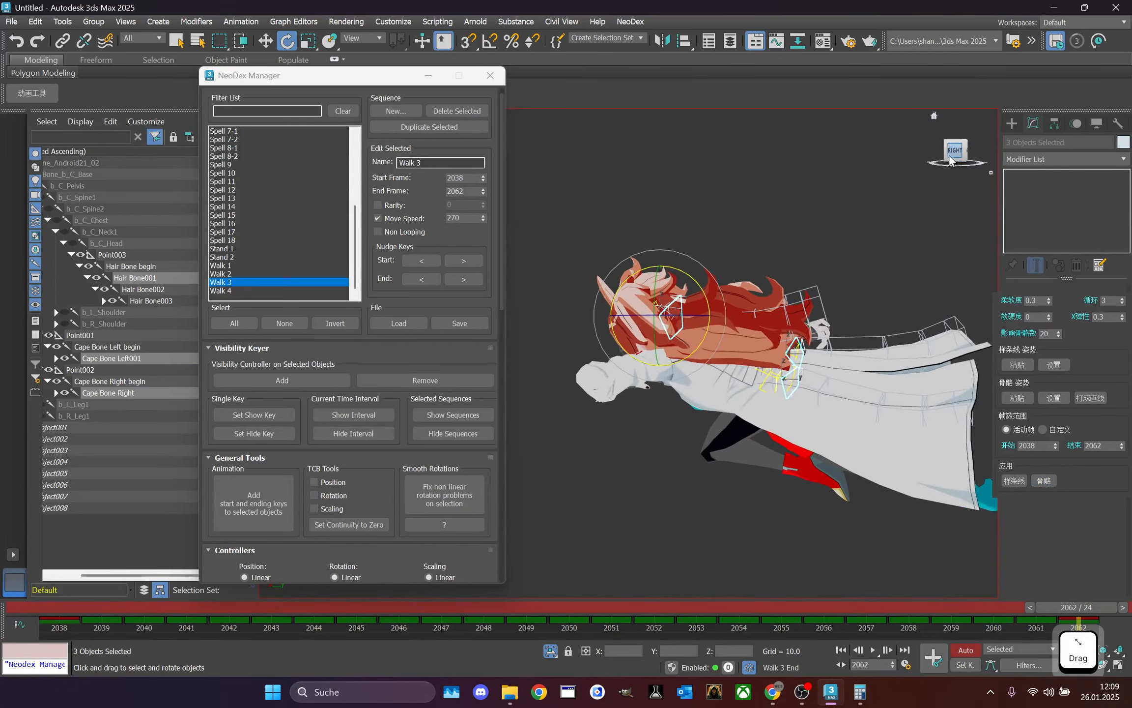
left_click_drag(956, 154, 857, 176)
left_click_drag(916, 607, 1123, 440)
- Load Walk 4, apply the bone spring to the same hair and cape bones over frames 2082 to 2105, and play it back
double_click(227, 291)
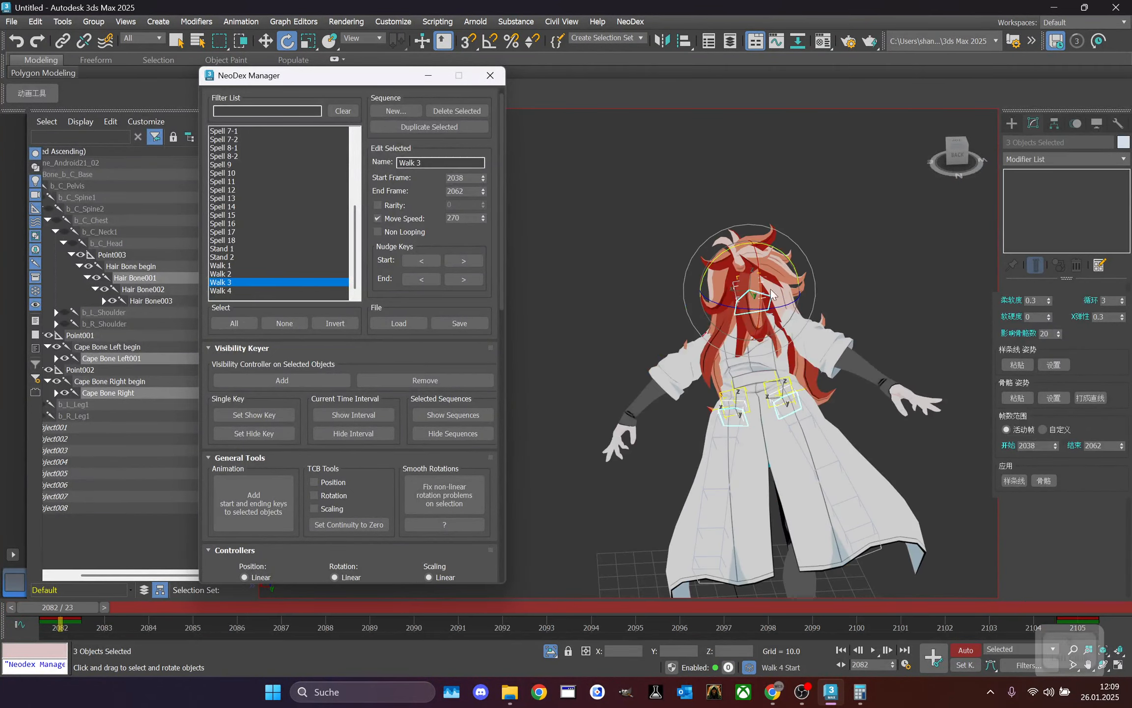
left_click(1038, 480)
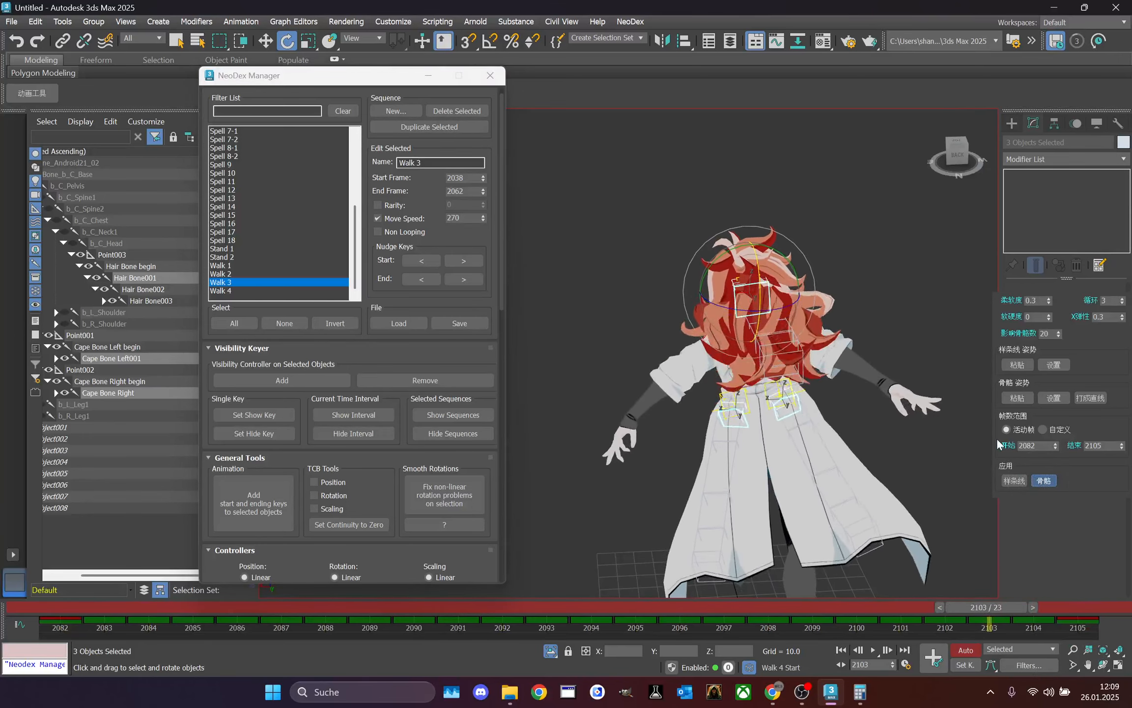
left_click_drag(958, 150, 1011, 500)
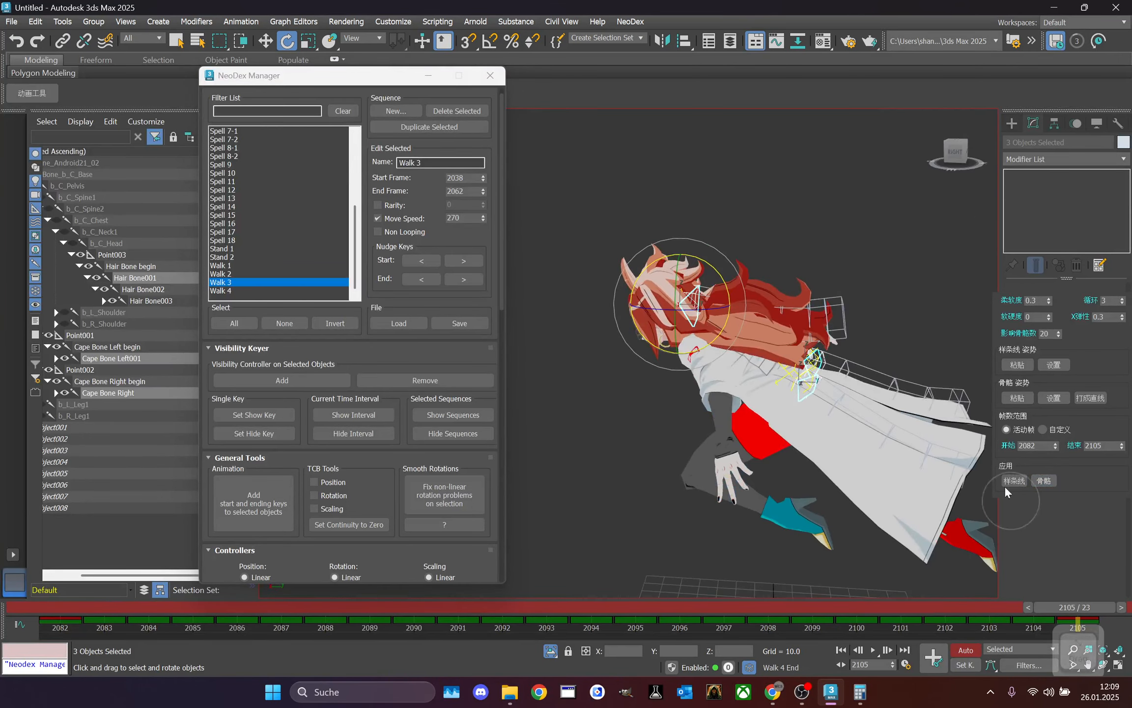
left_click(873, 654)
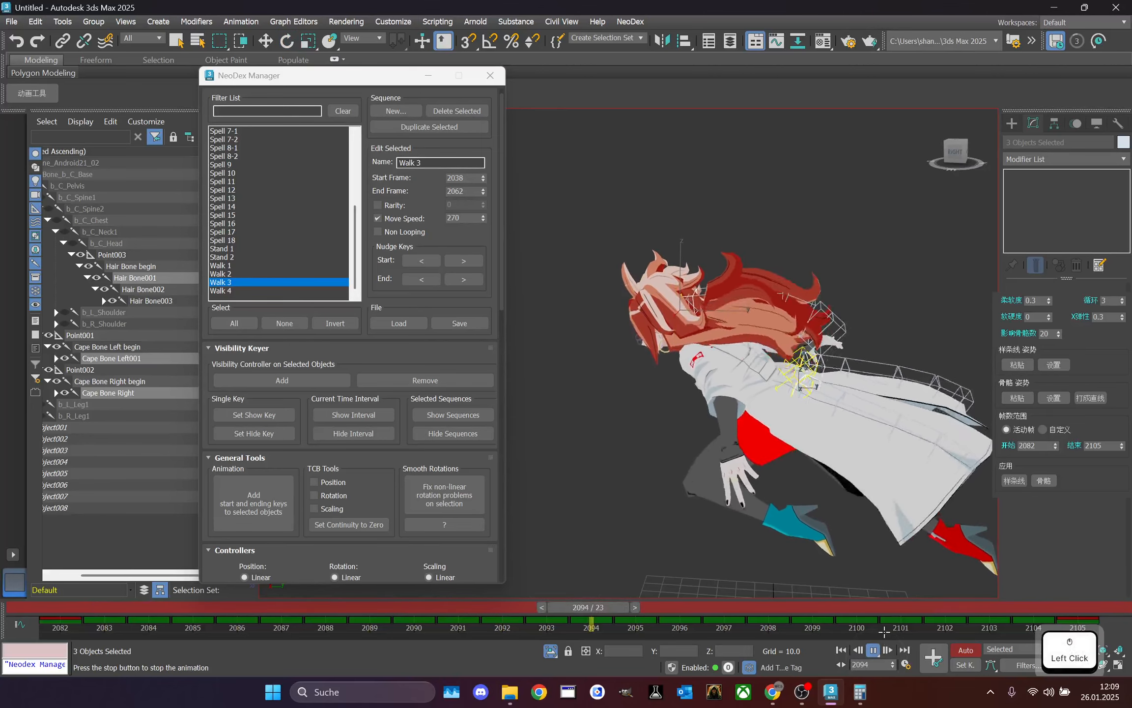
left_click_drag(960, 154, 843, 165)
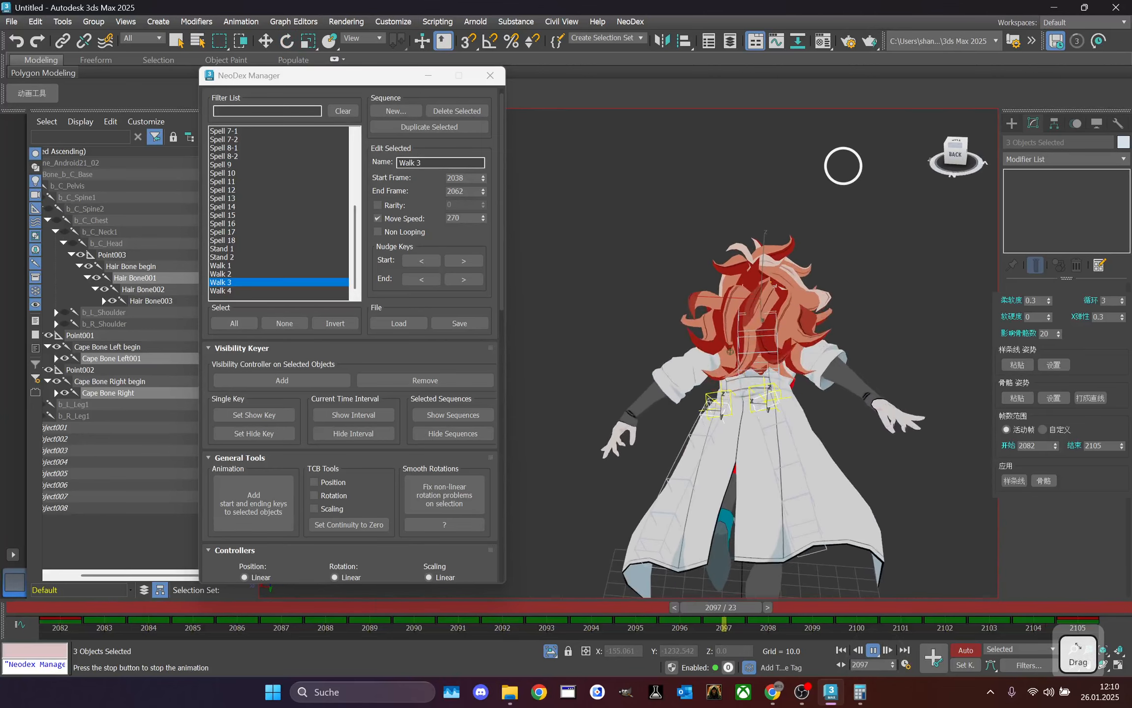
scroll(935, 245, "down", 2)
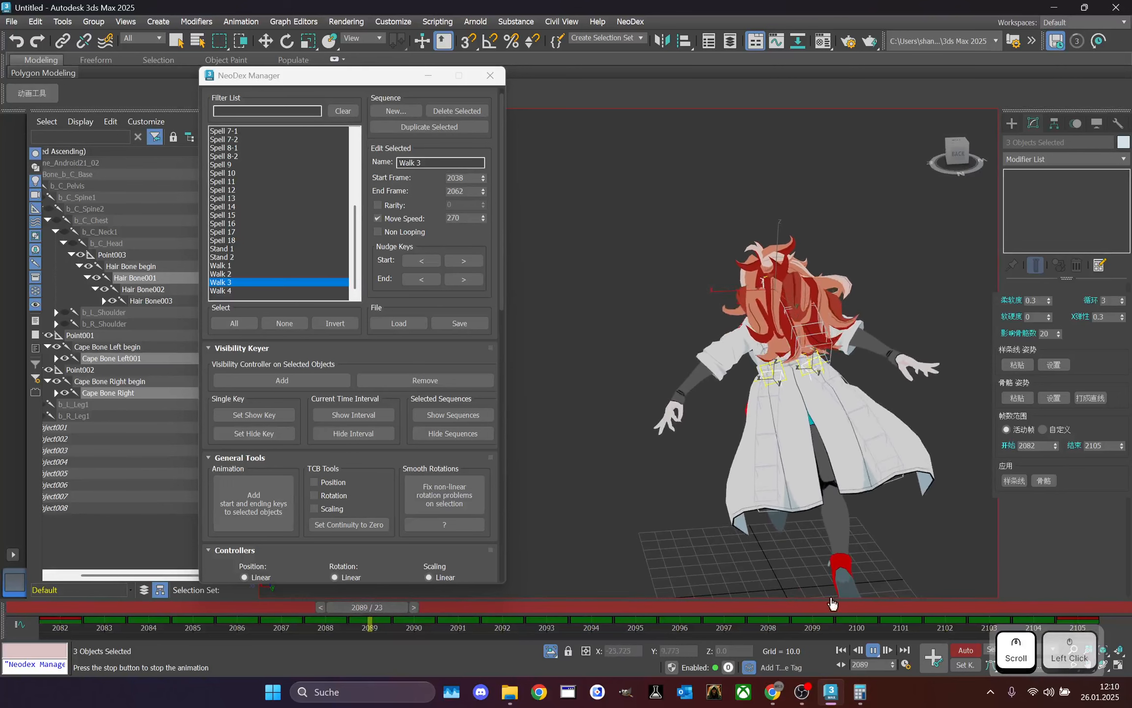
left_click(873, 650)
- Set the animation start time to 0 in the time configuration and go to frame 0
key("e")
left_click(907, 666)
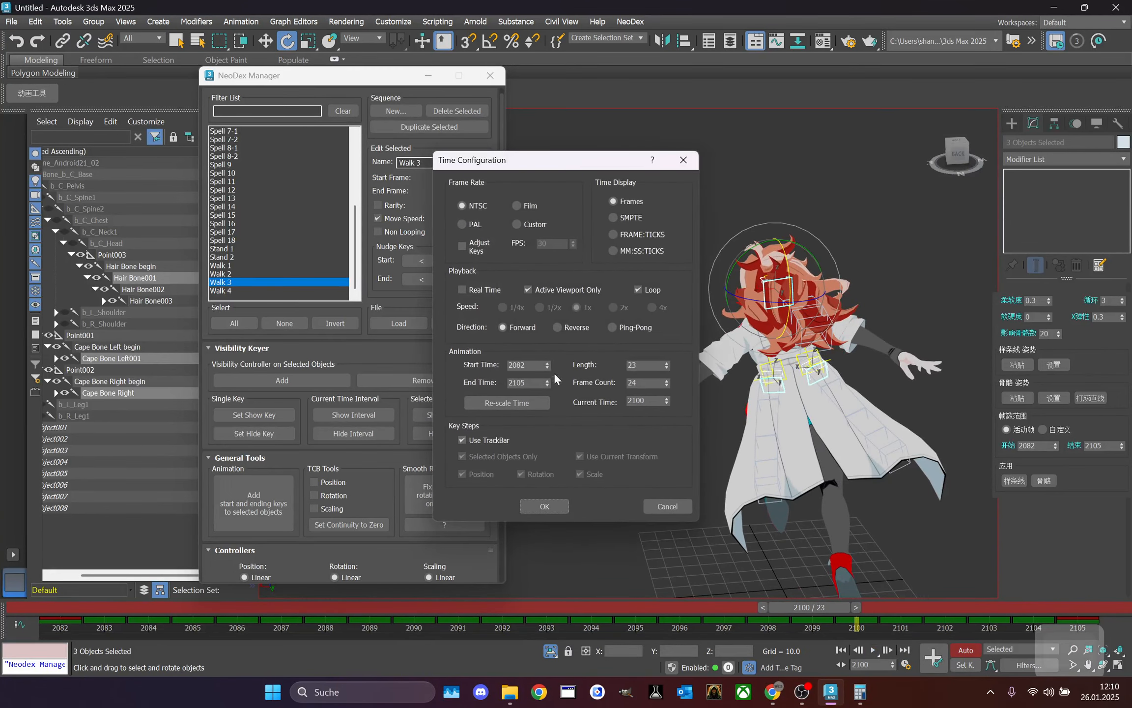
left_click_drag(537, 369, 465, 369)
type("0")
key("Return")
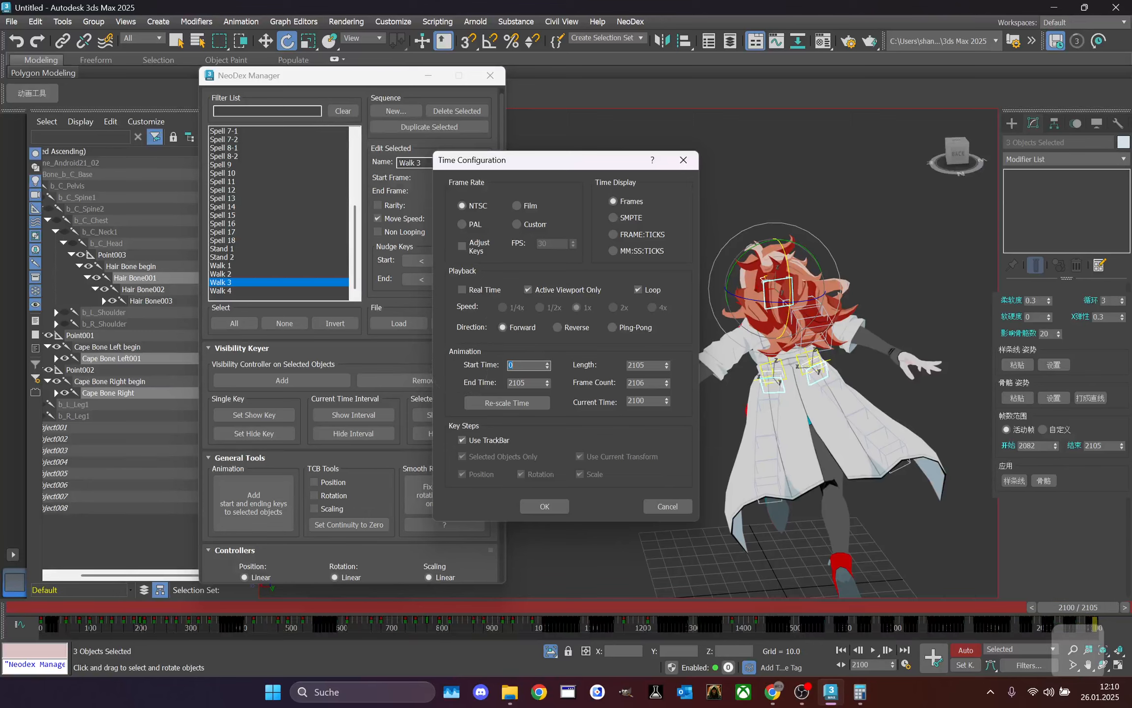
left_click(545, 506)
left_click_drag(1076, 608, 569, 378)
- Clear the selection and view the whole character at frame 0 from behind and from the side
key("e")
left_click(650, 205)
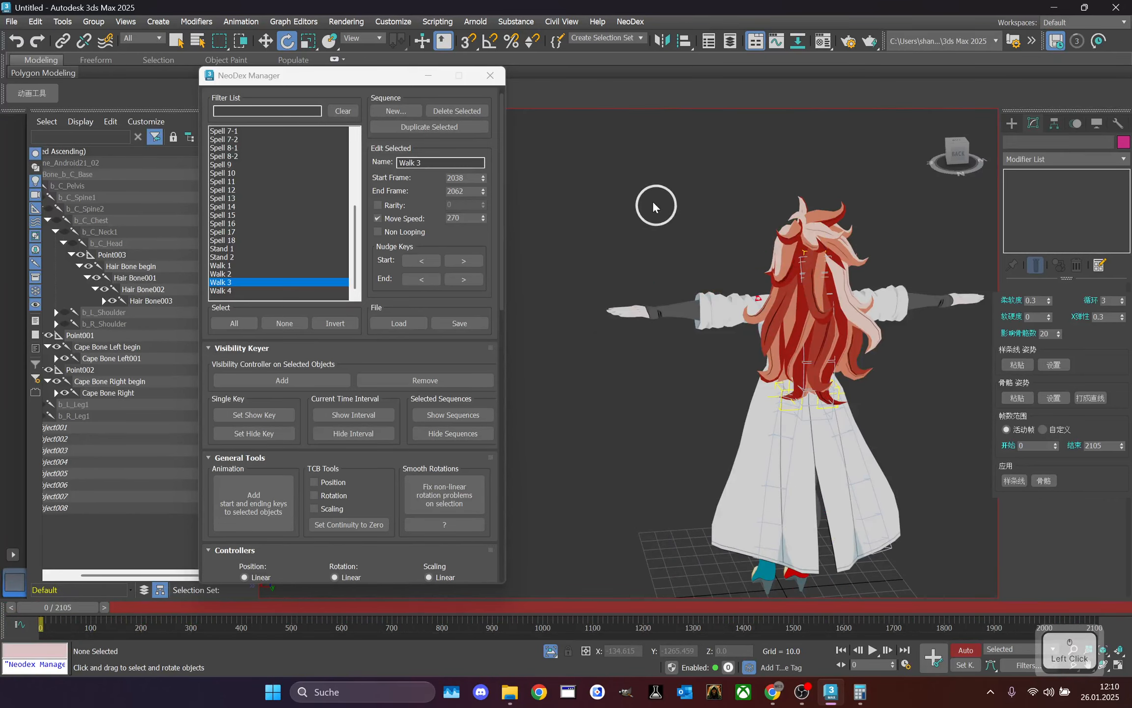
middle_click_drag(840, 198, 757, 136)
left_click_drag(952, 156, 281, 149)
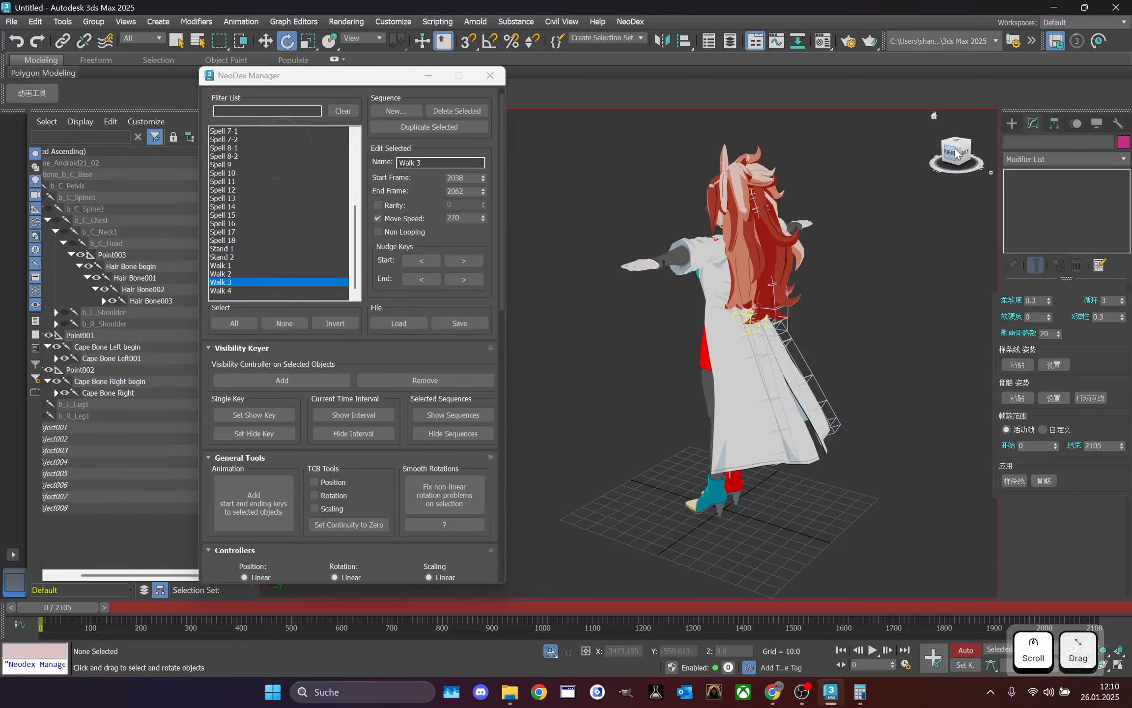
left_click_drag(978, 169, 286, 172)
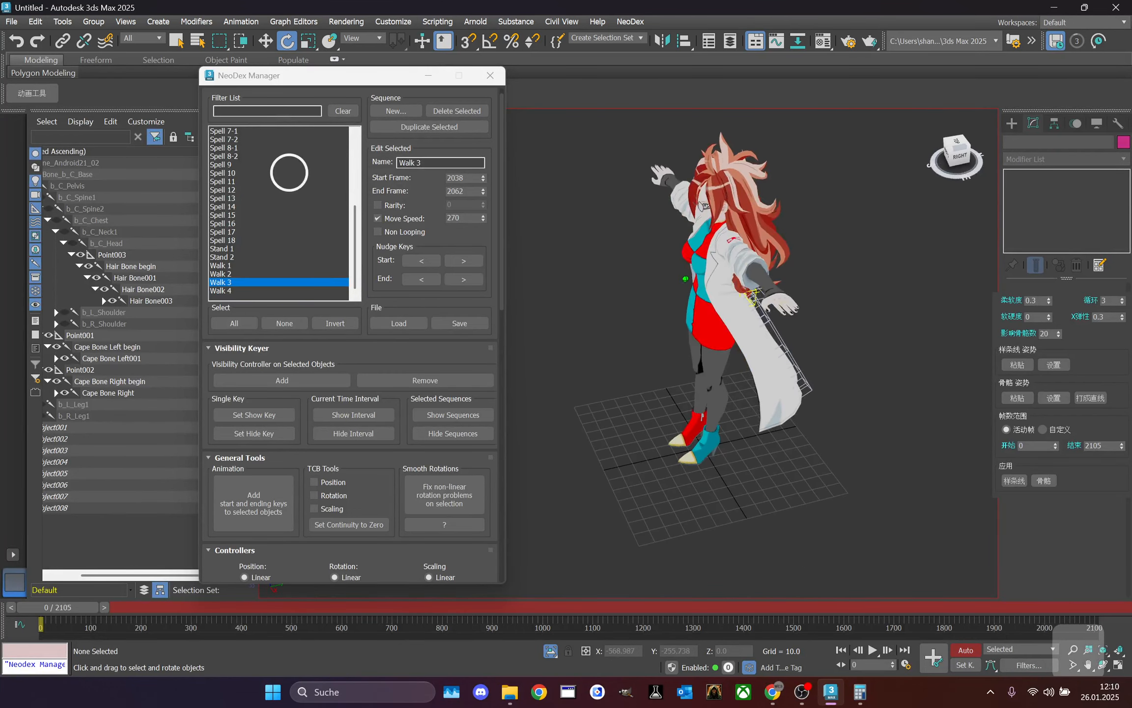
- Minimize the NeoDex Manager and inspect the character at frame 0 from the front and from behind
scroll(767, 270, "up", 8)
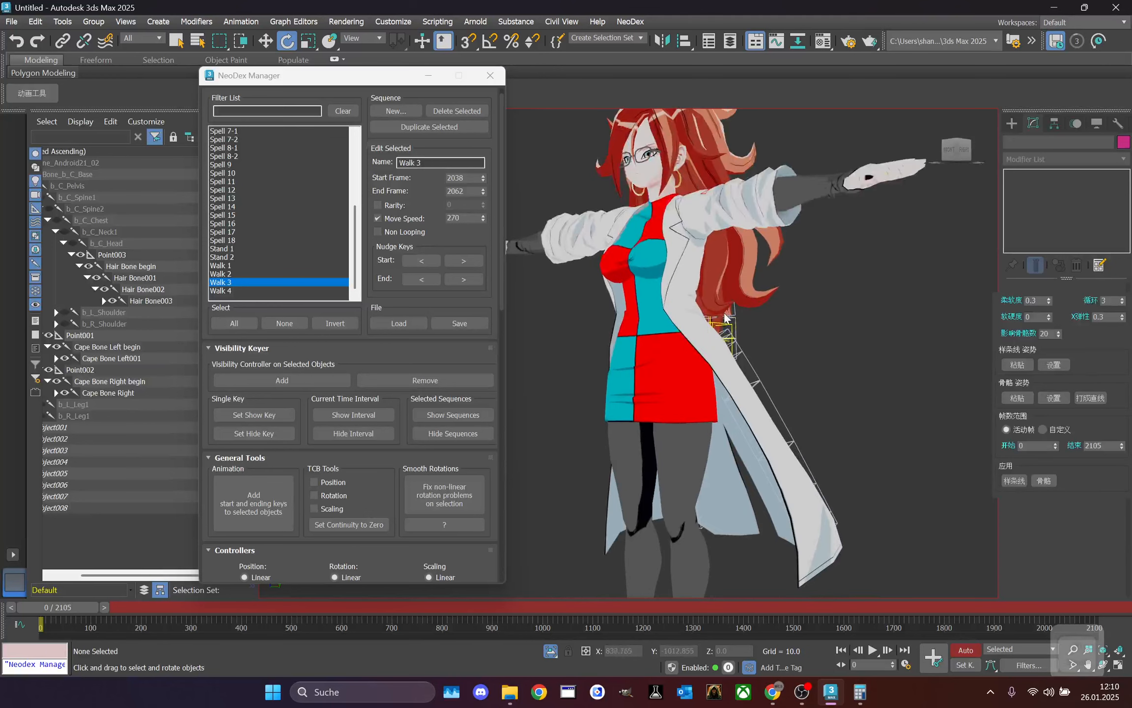
left_click(943, 152)
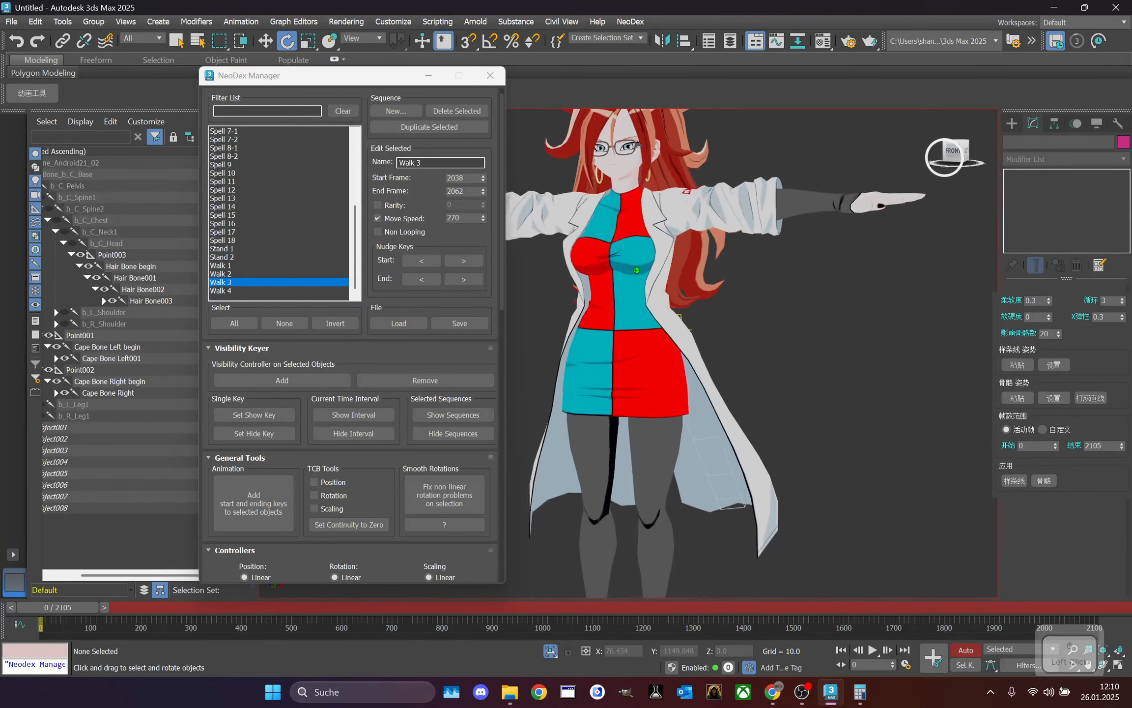
left_click(428, 76)
scroll(812, 271, "down", 8)
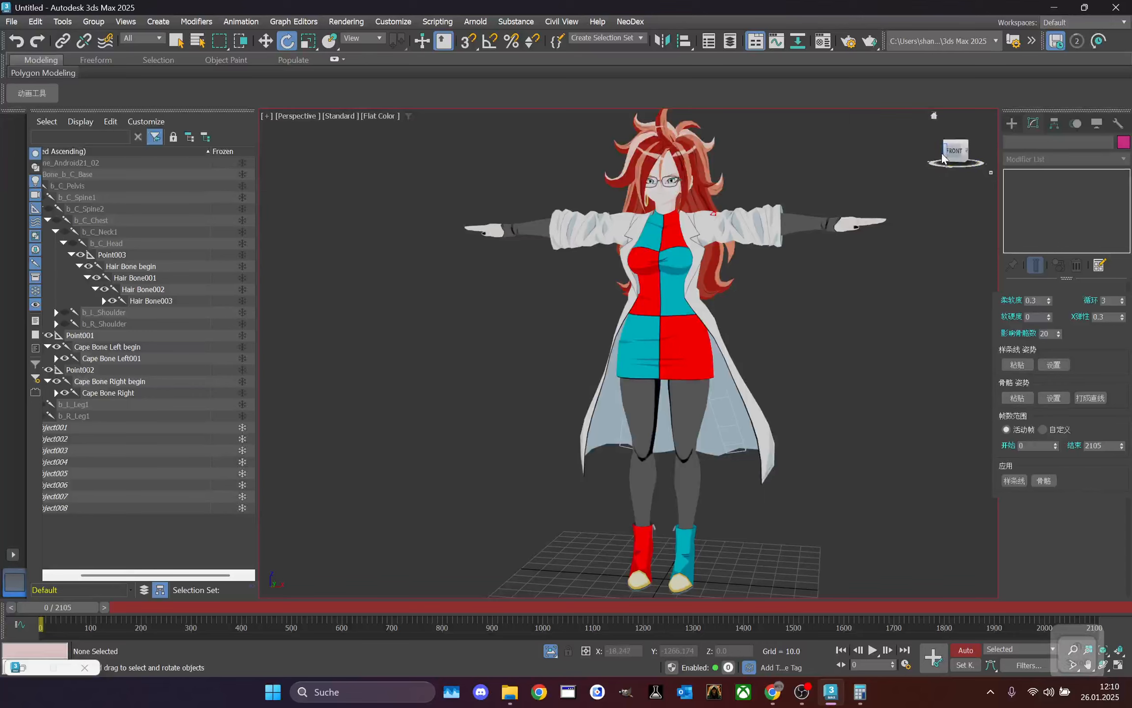
left_click_drag(955, 152, 973, 174)
left_click(958, 157)
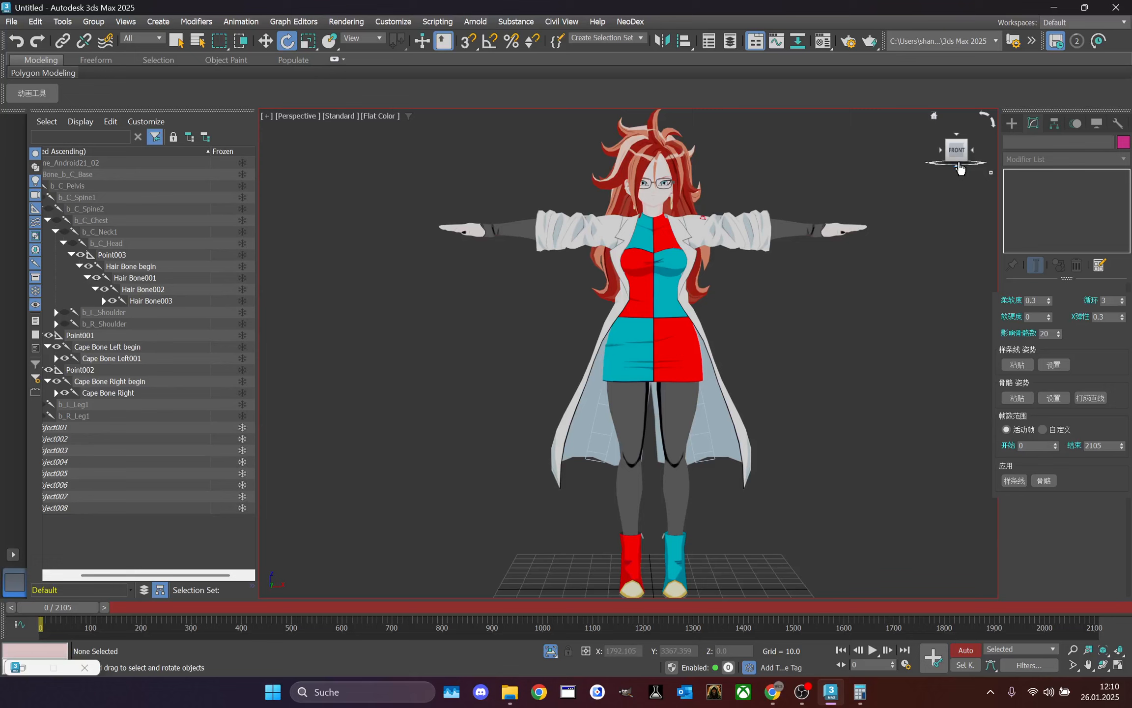
left_click_drag(960, 168, 953, 320)
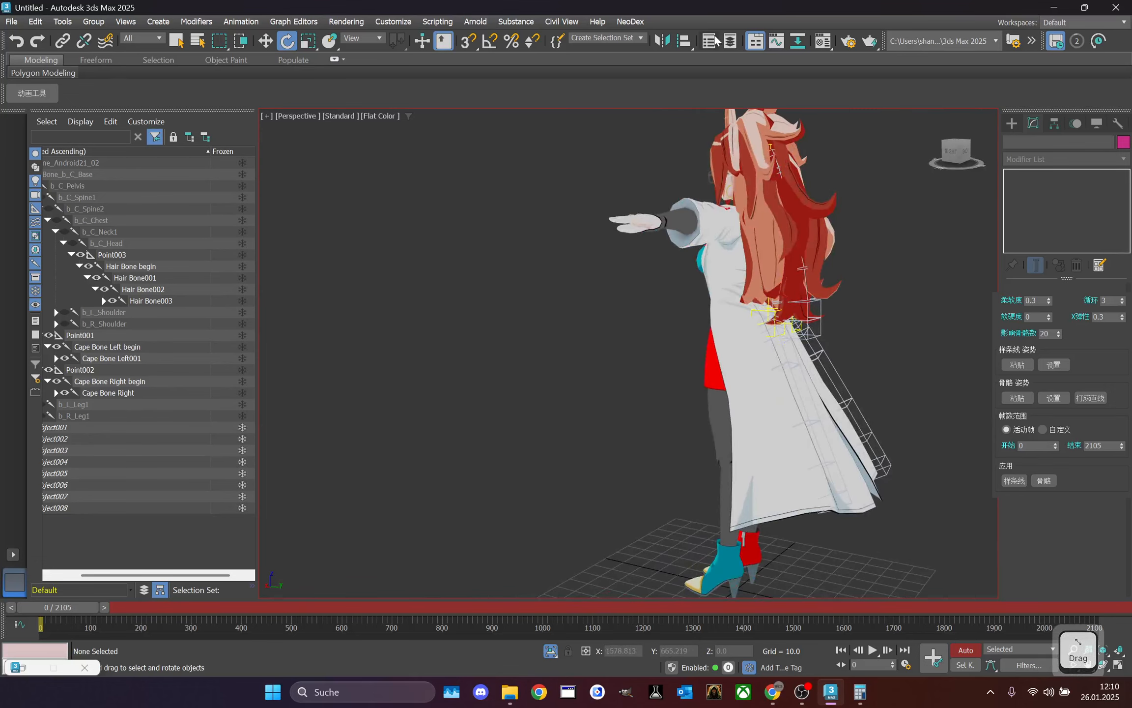
- Export the character with the NeoDex exporter as Android21LabCoat finish.mdx in the Android 21 folder
left_click(631, 22)
left_click(653, 38)
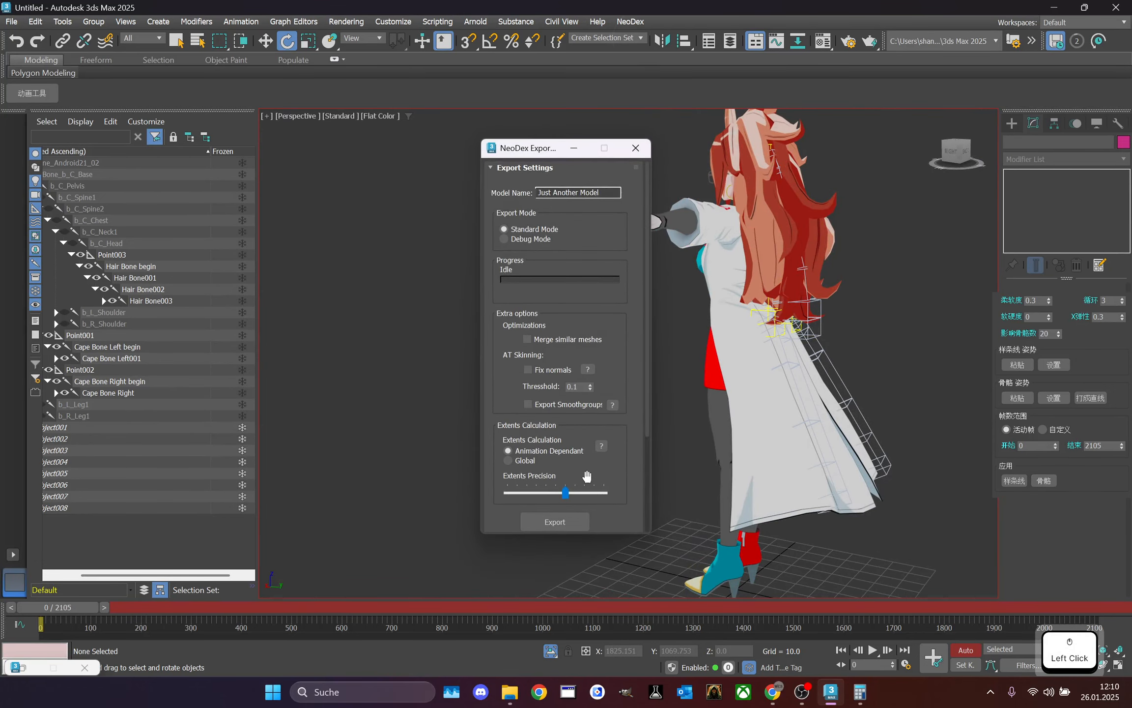
left_click(581, 520)
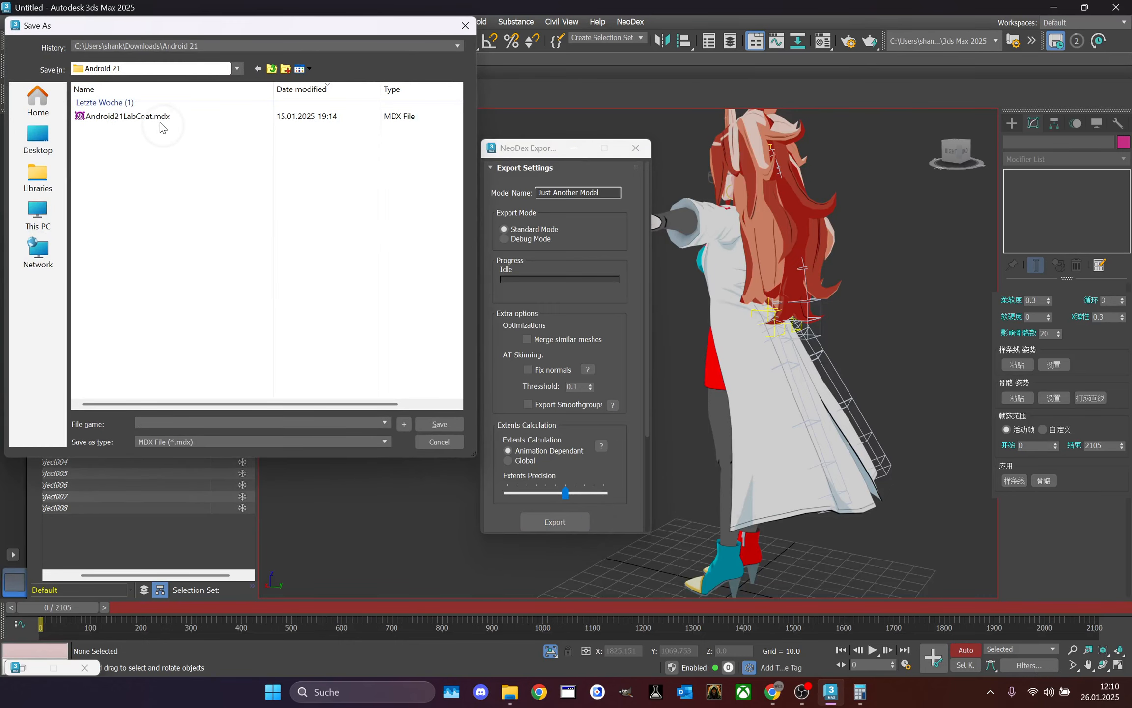
left_click(162, 117)
left_click(194, 424)
left_click(227, 421)
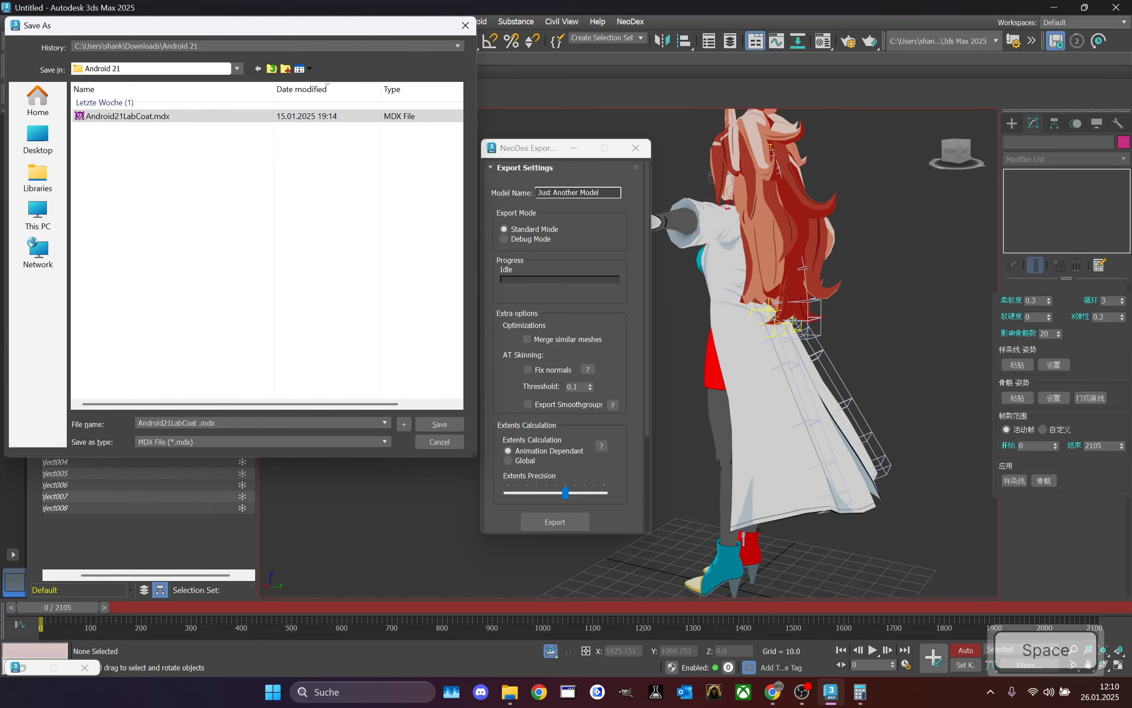
type("finish")
key("Return")
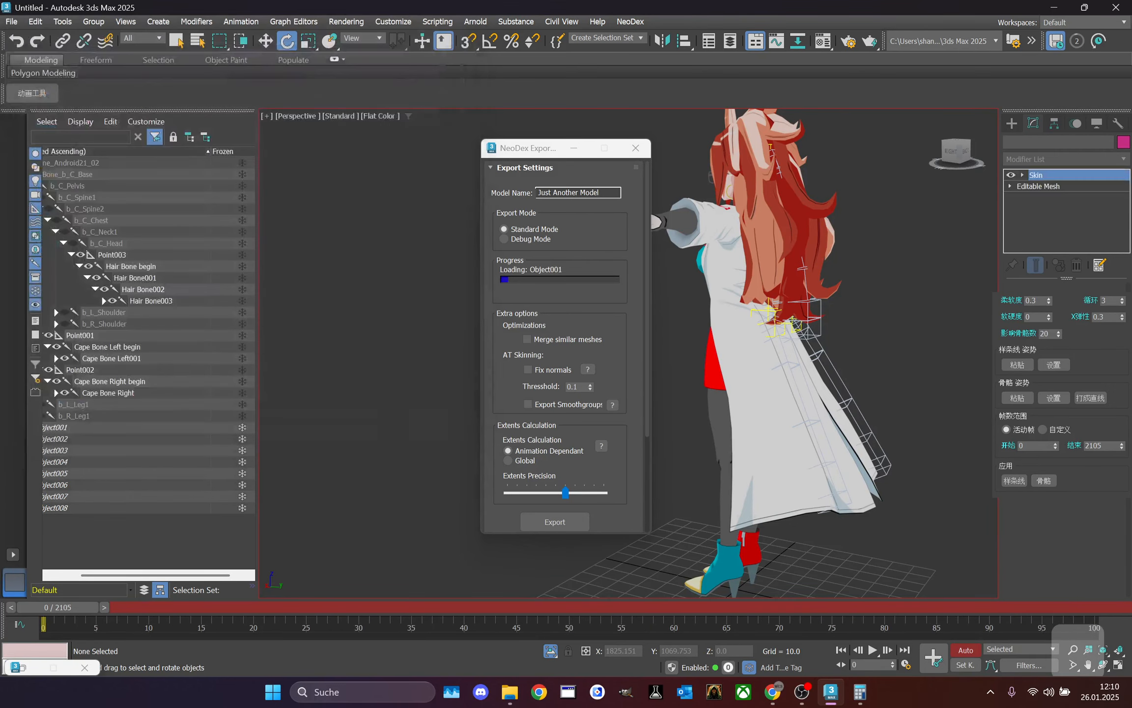
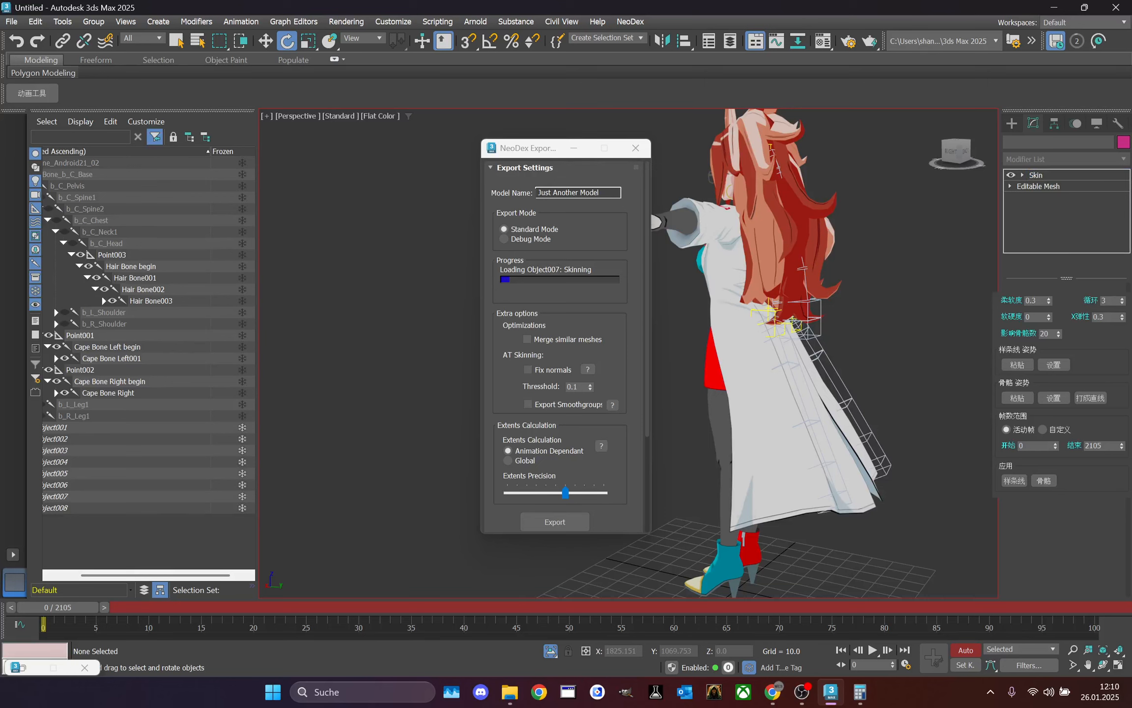
- Search the installed programs for "rete" and launch Retera Model Studio
left_click(374, 692)
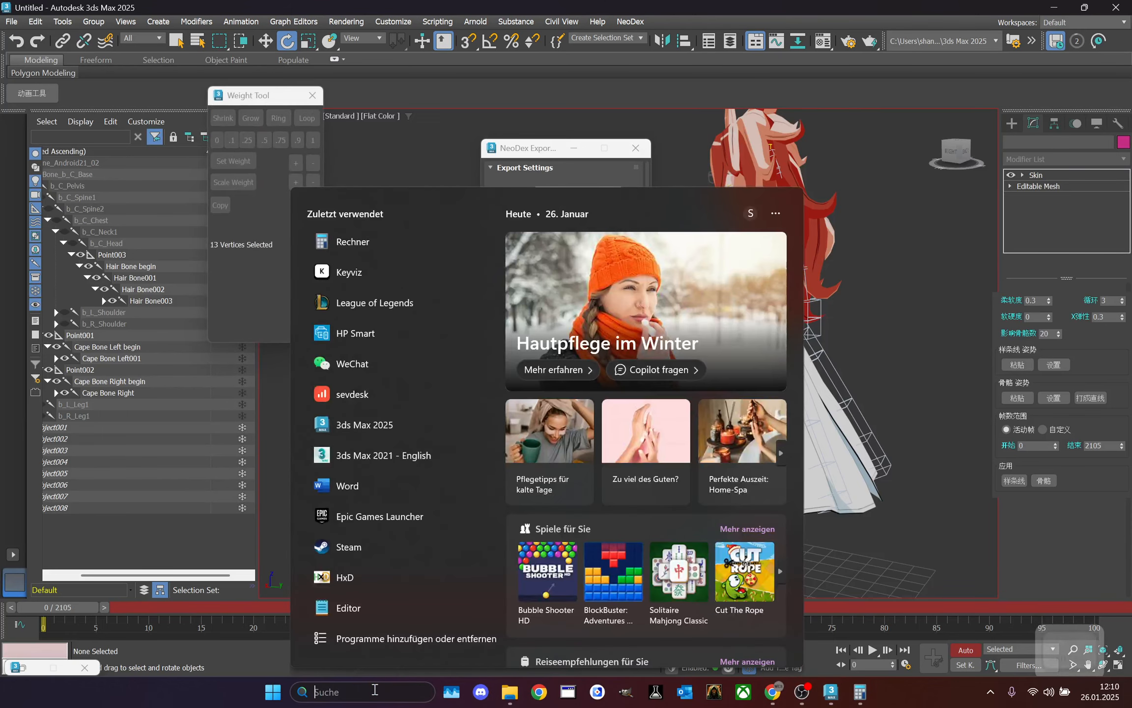
type("re")
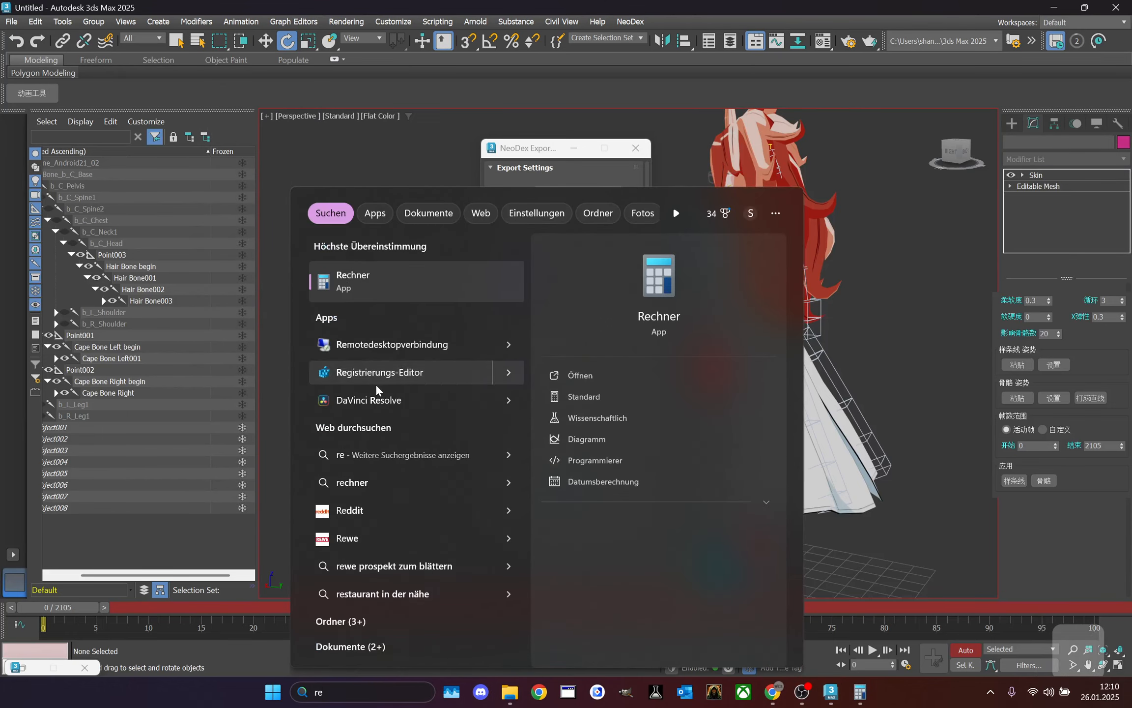
type("te")
left_click(365, 272)
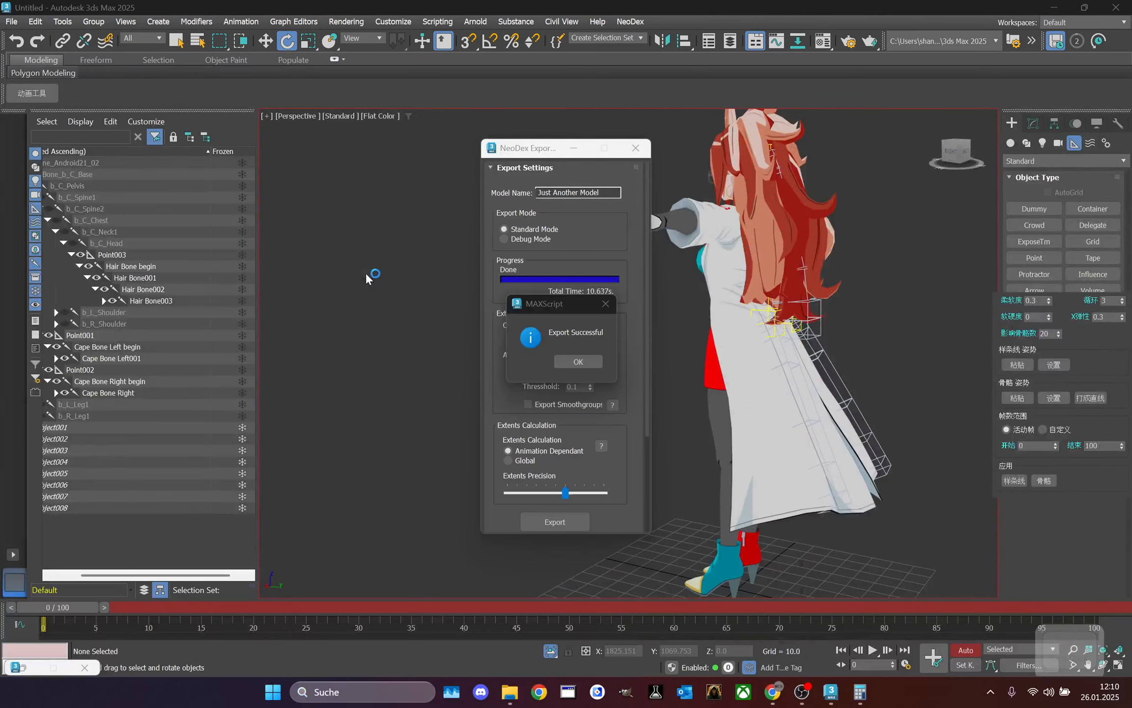
- Acknowledge the finished export, decline to view the warnings and close the NeoDex exporter
left_click(575, 362)
left_click(639, 368)
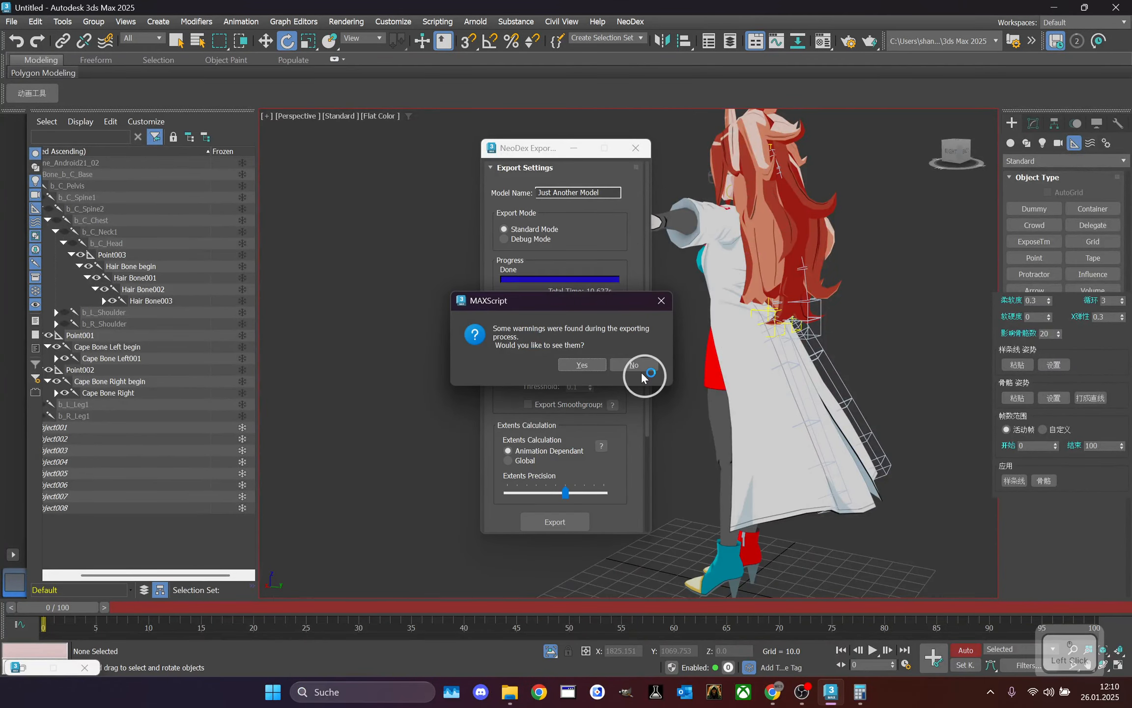
left_click(641, 371)
left_click(583, 151)
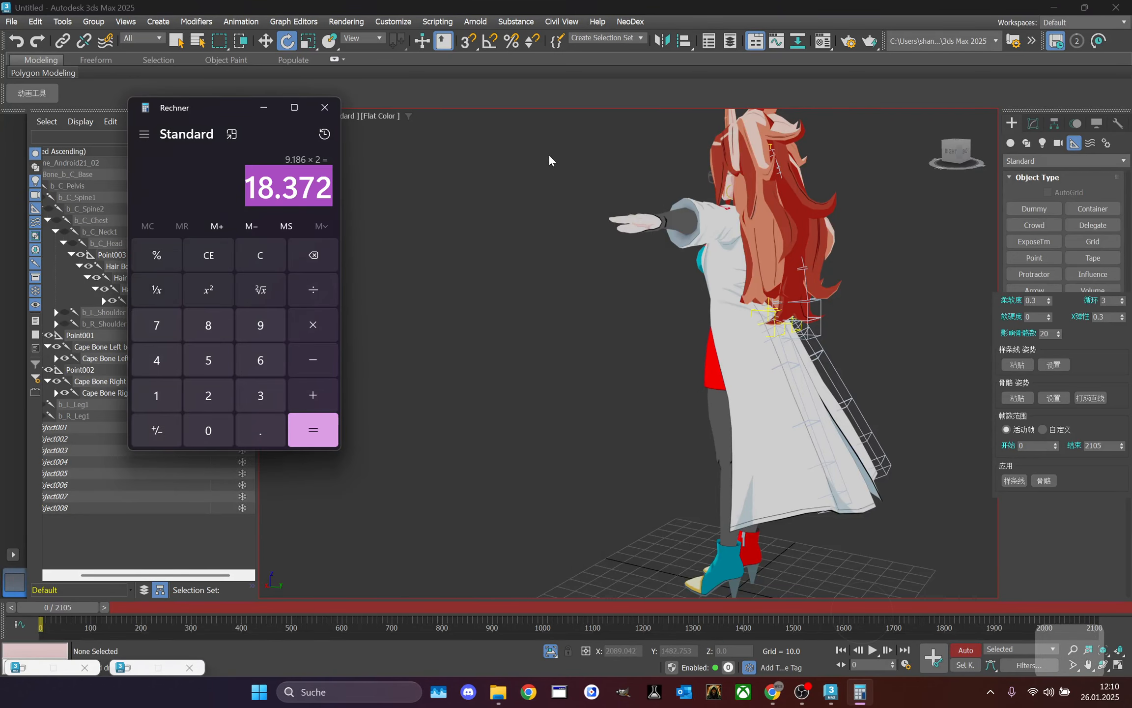
- Close the calculator and open the exported model from Downloads, folder Android 21, in Retera Model Studio
left_click(325, 107)
left_click(860, 694)
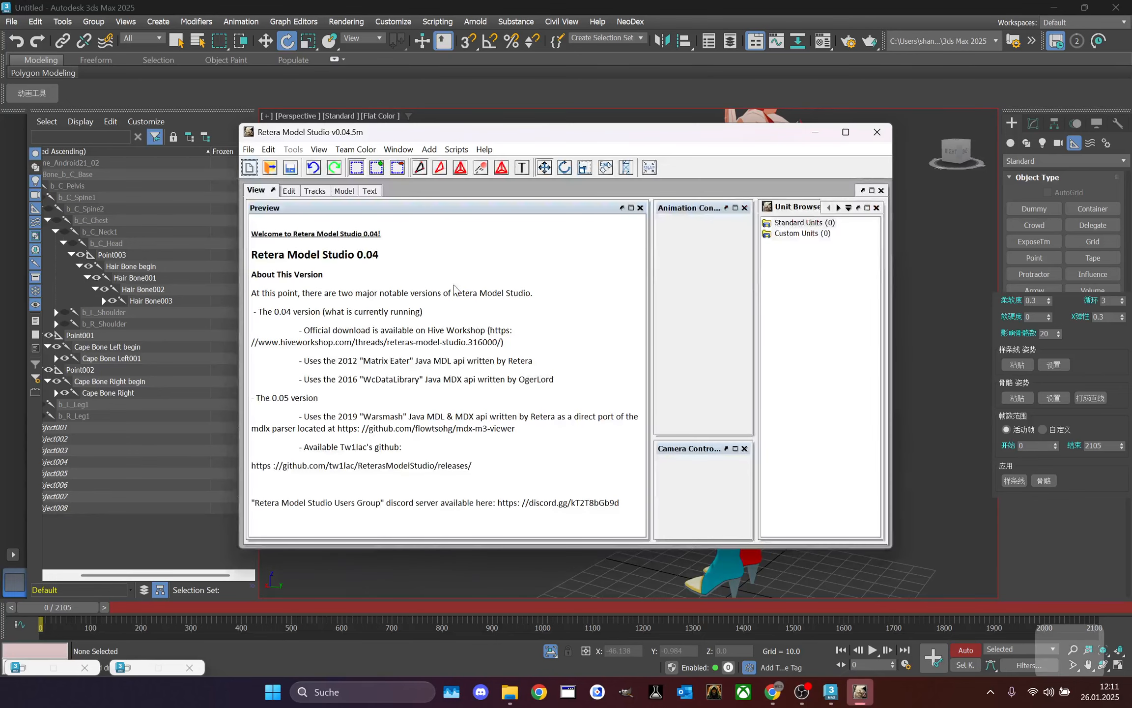
left_click(270, 167)
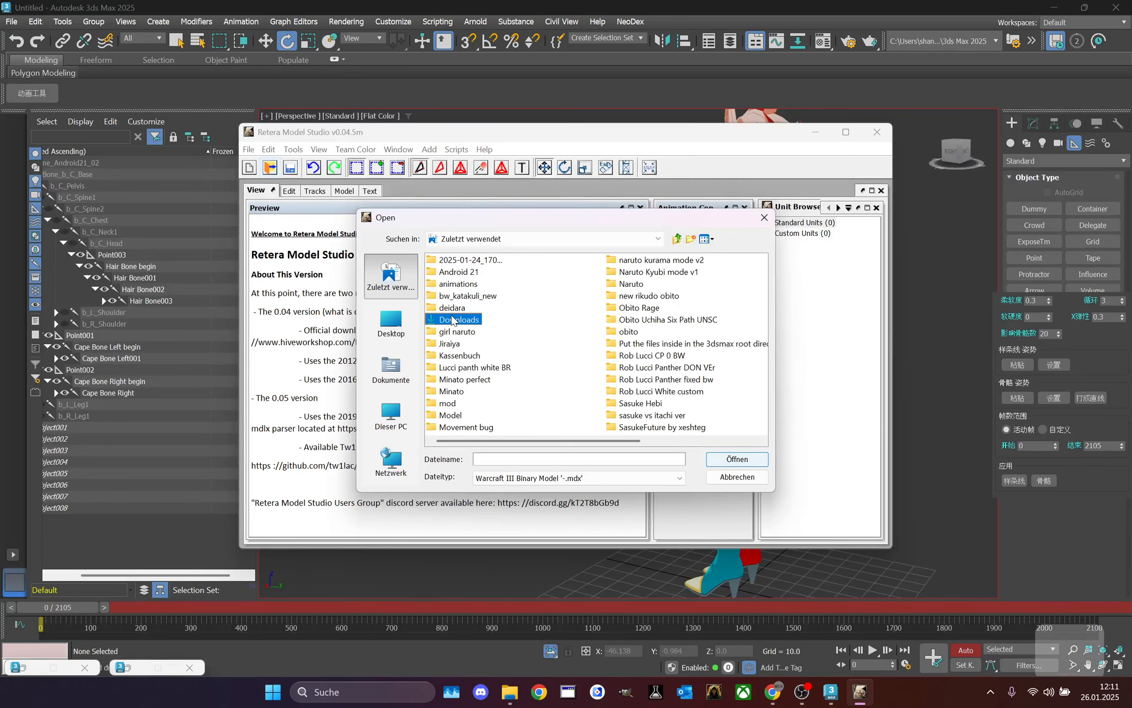
double_click(453, 320)
left_click(454, 282)
double_click(456, 272)
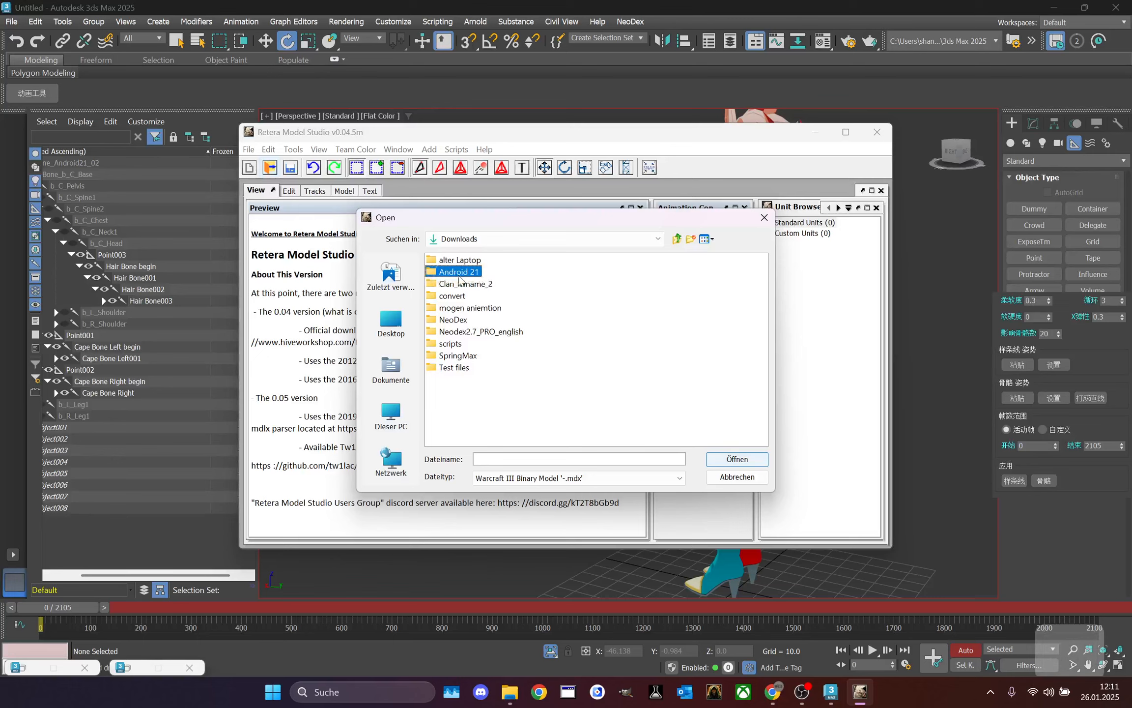
double_click(466, 259)
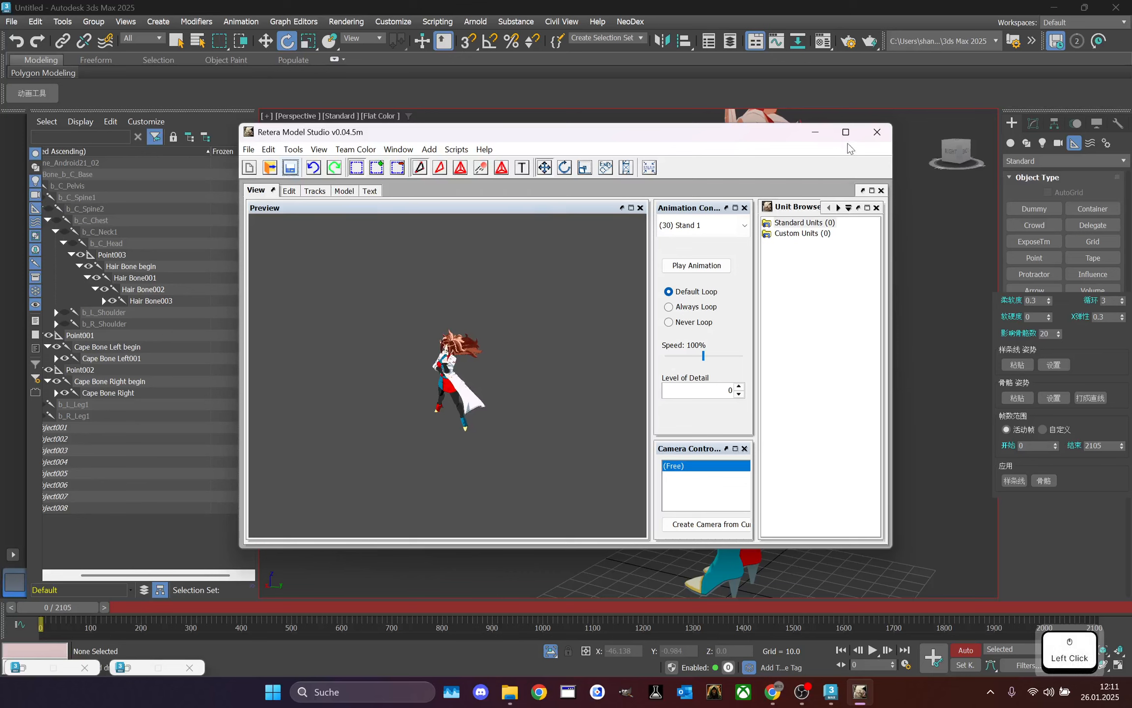
- Close Retera Model Studio and open Android21LabCoat finish.mdx in MDL-editor
left_click(877, 132)
left_click(584, 692)
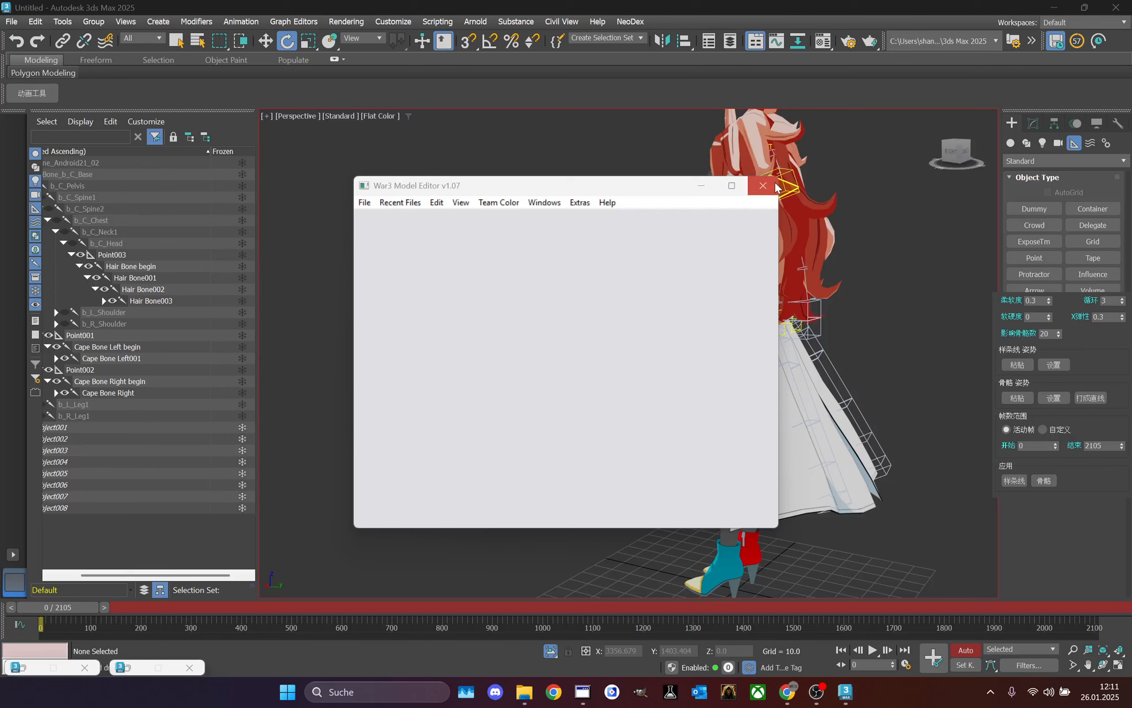
left_click(528, 692)
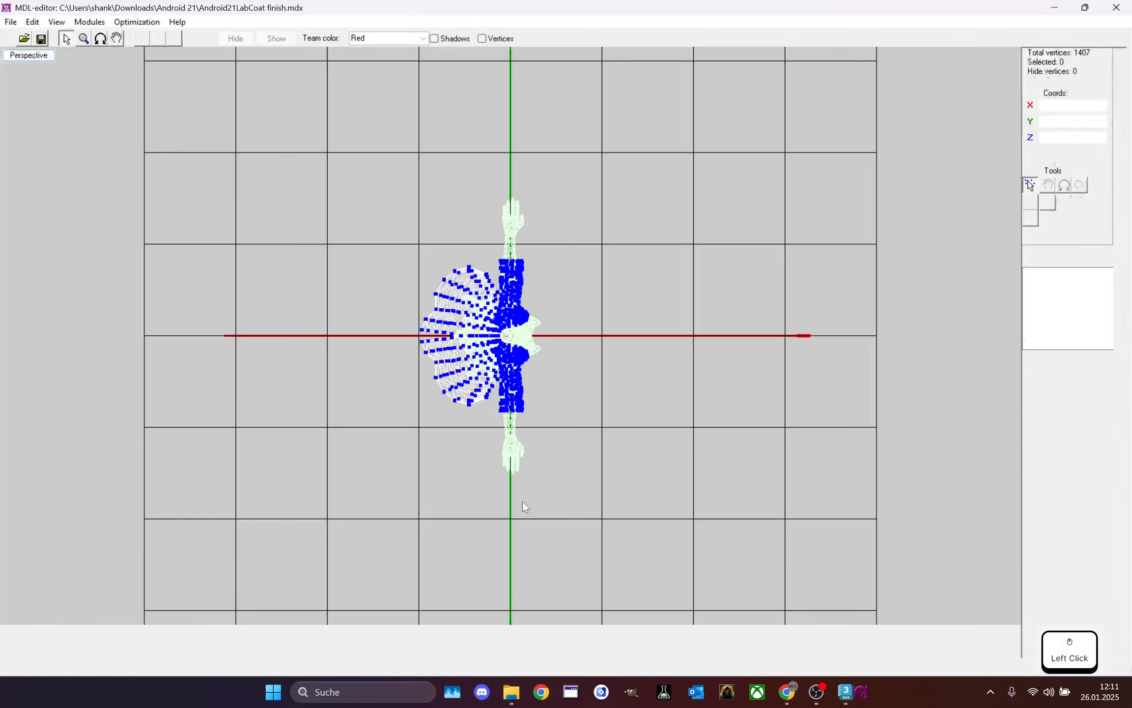
- Show the model from the front in the animation editor and play the Attack 1 sequence
right_click(568, 317)
left_click(600, 384)
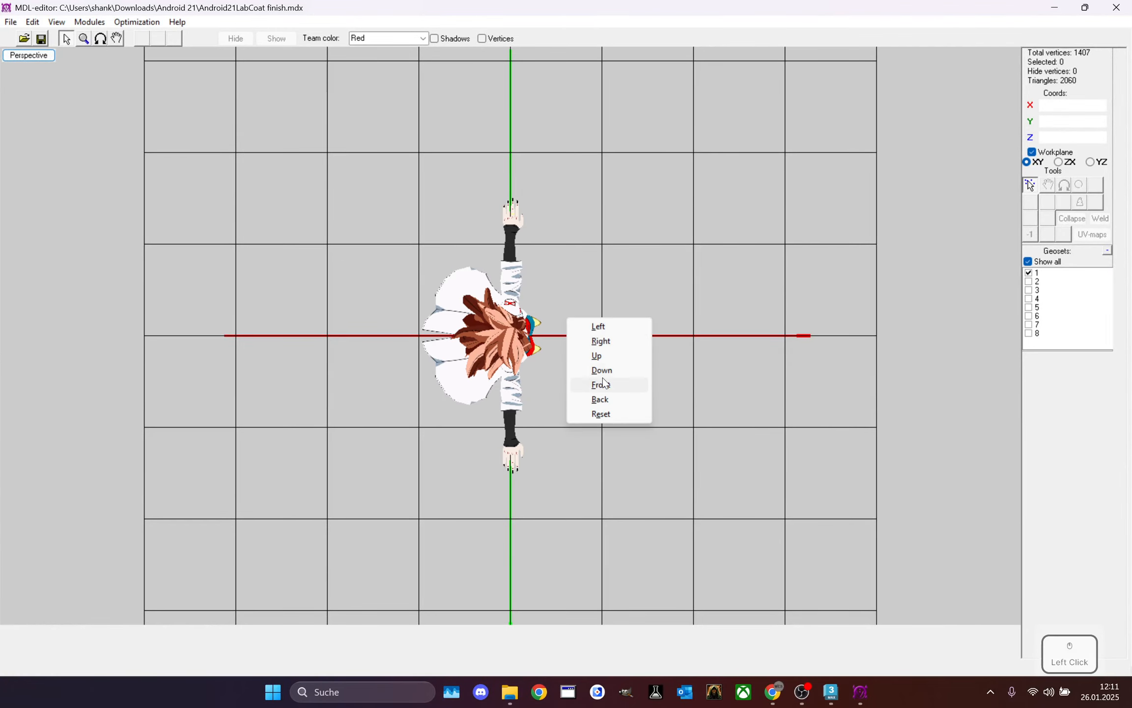
key("ctrl+F3")
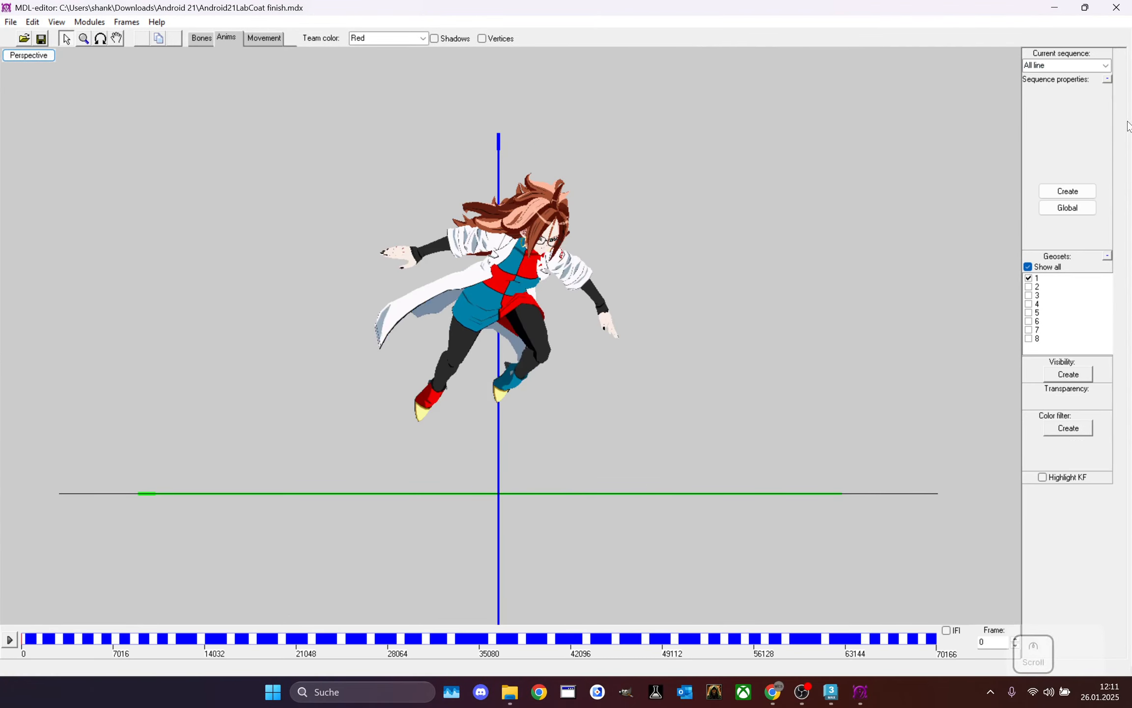
left_click(1106, 66)
left_click(1078, 86)
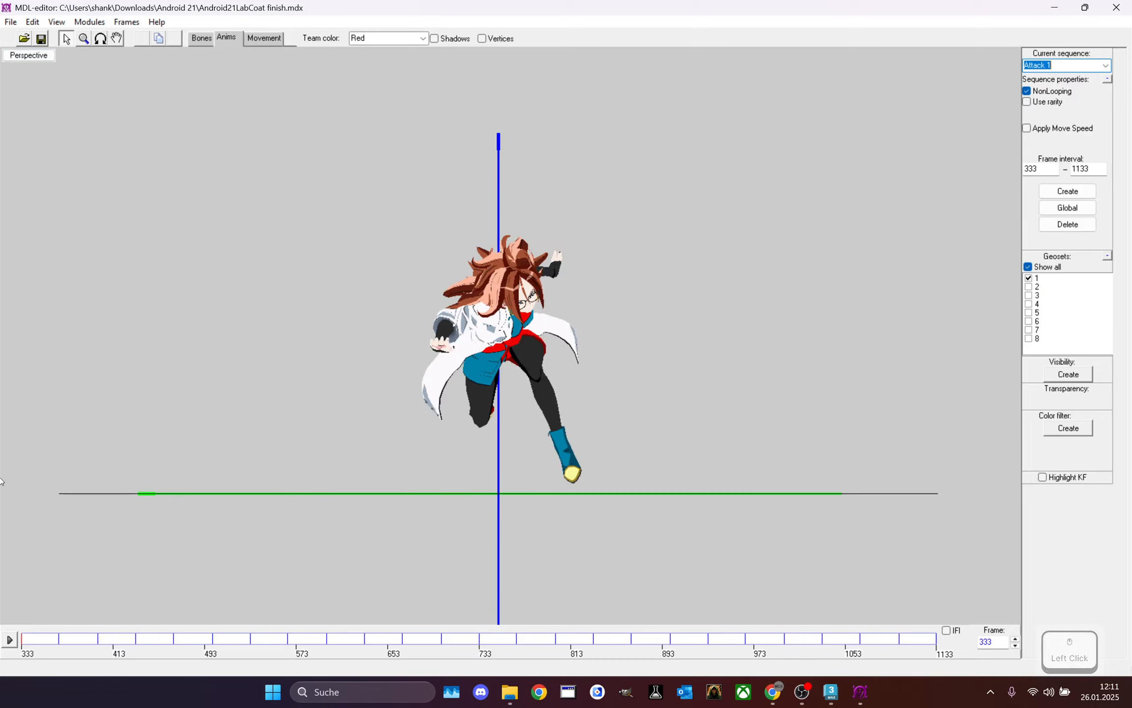
left_click(9, 638)
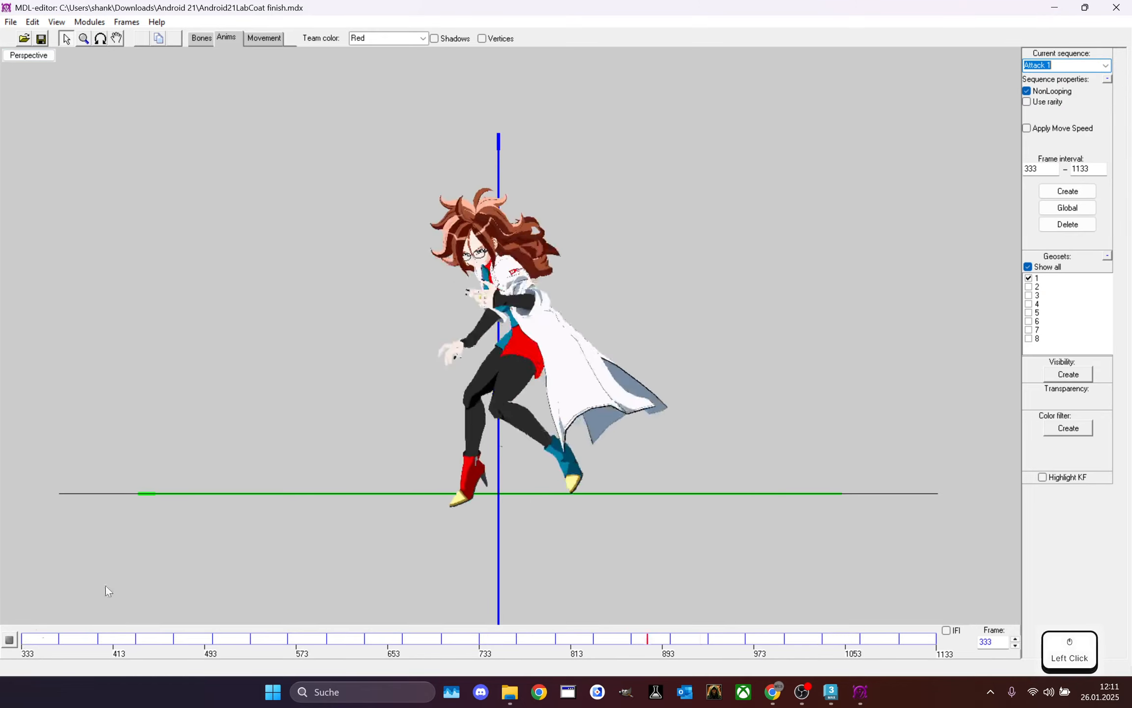
scroll(541, 339, "down", 2)
- Play through the sequences from Attack 2 to Attack 7 and Birth to check the hair and coat motion
left_click(1106, 66)
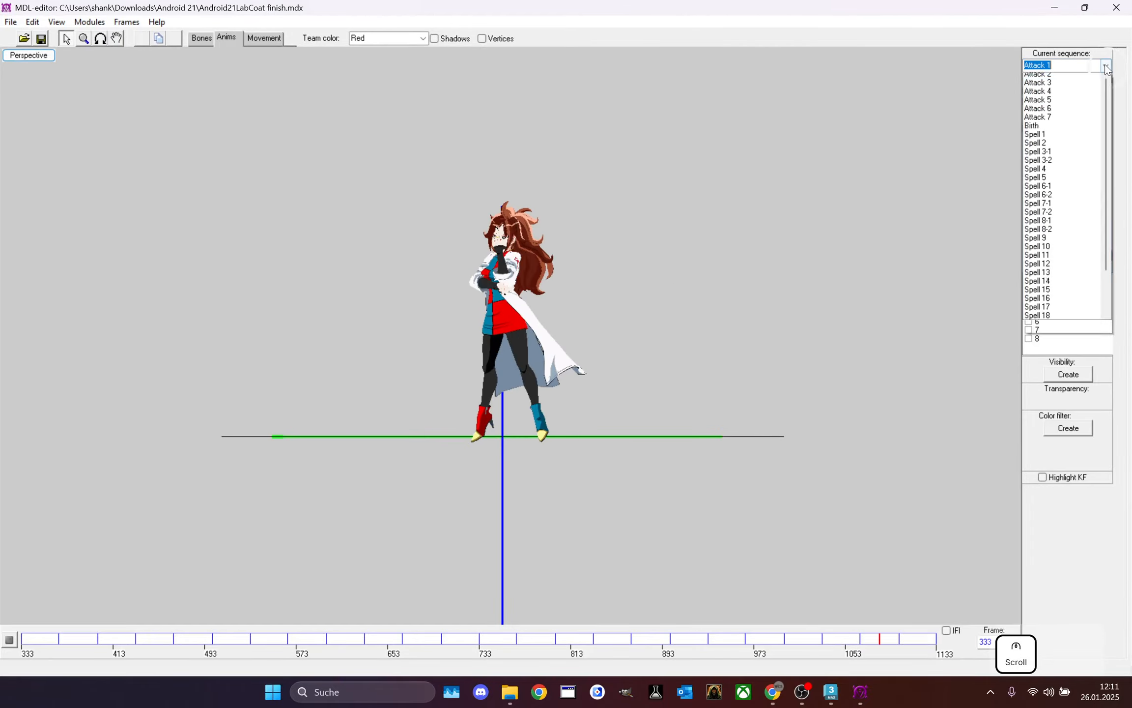
left_click(1062, 83)
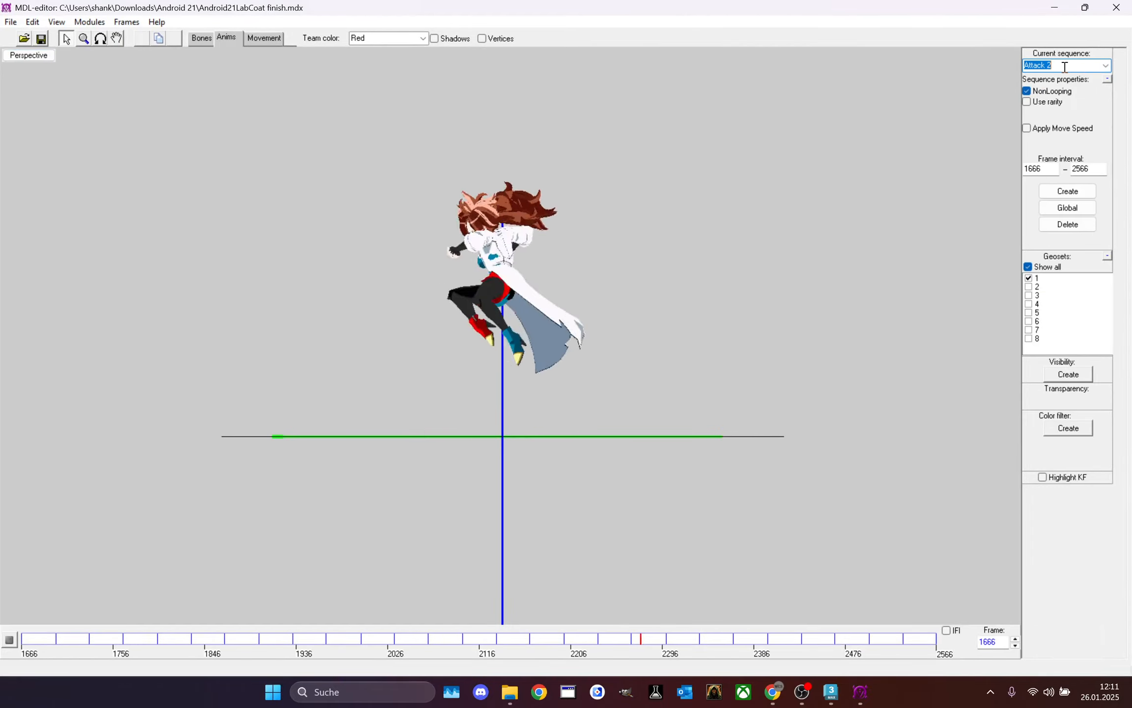
key("Down")
key("Down")
key("Down")
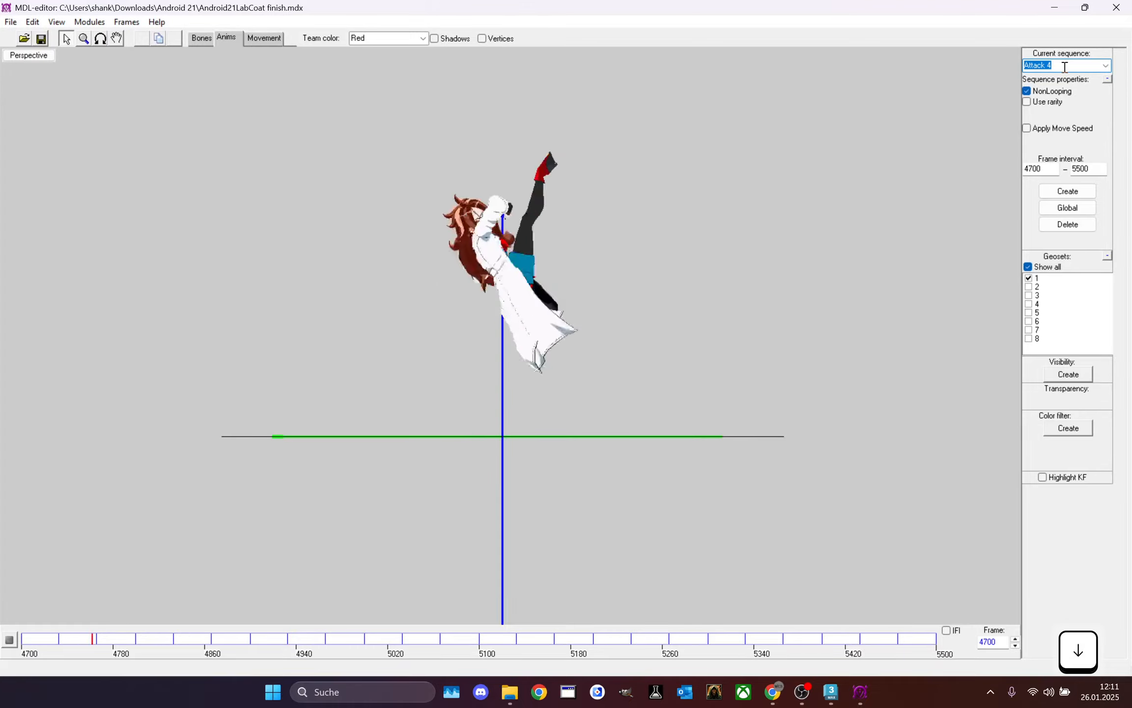
key("Down")
key("Down")
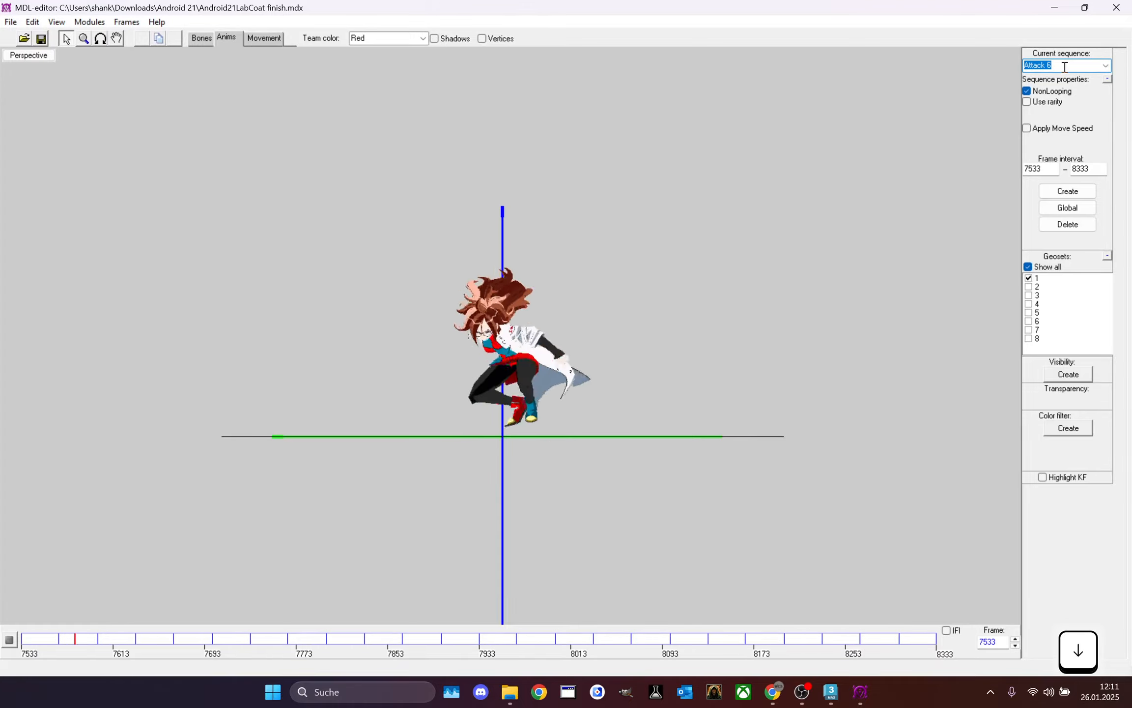
key("Down")
- Play through the spell sequences from Spell 1 to Spell 6-2 to check the hair and coat motion
key("Down")
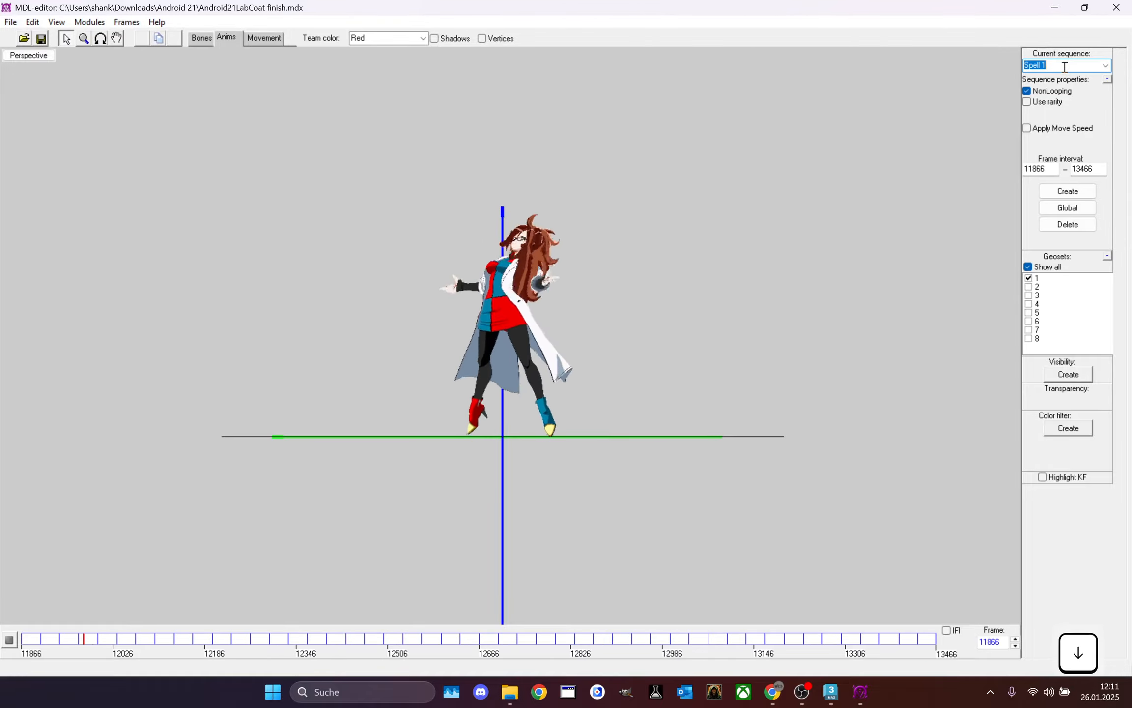
key("Down")
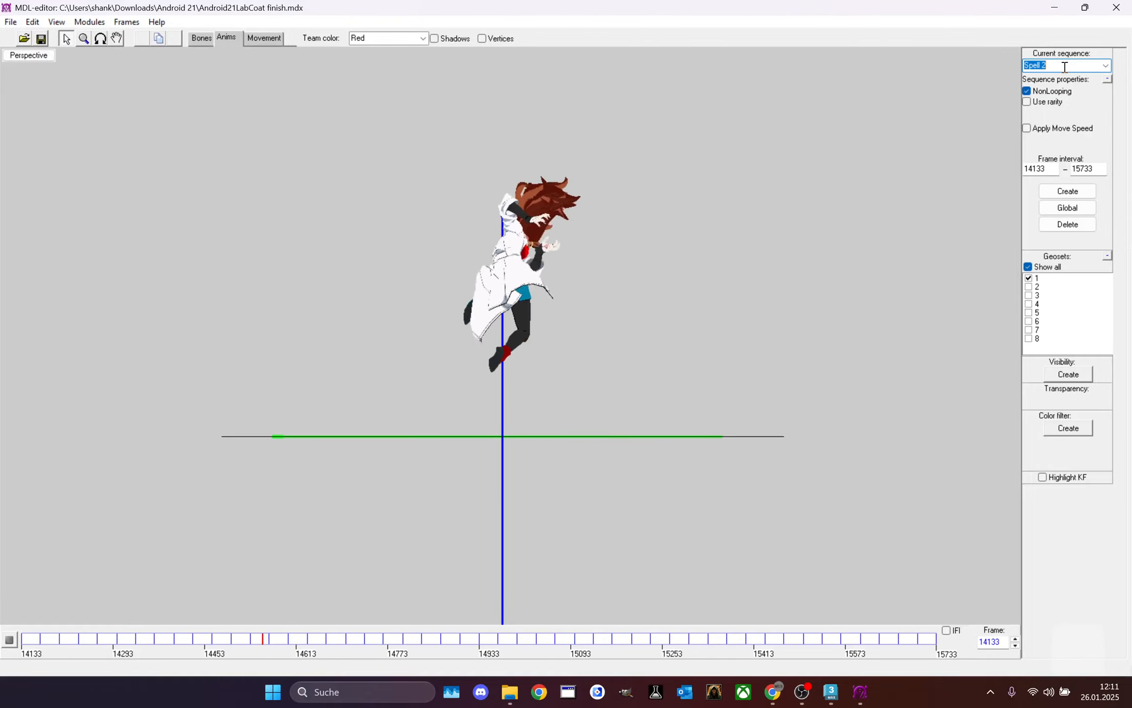
key("Down")
key("Down")
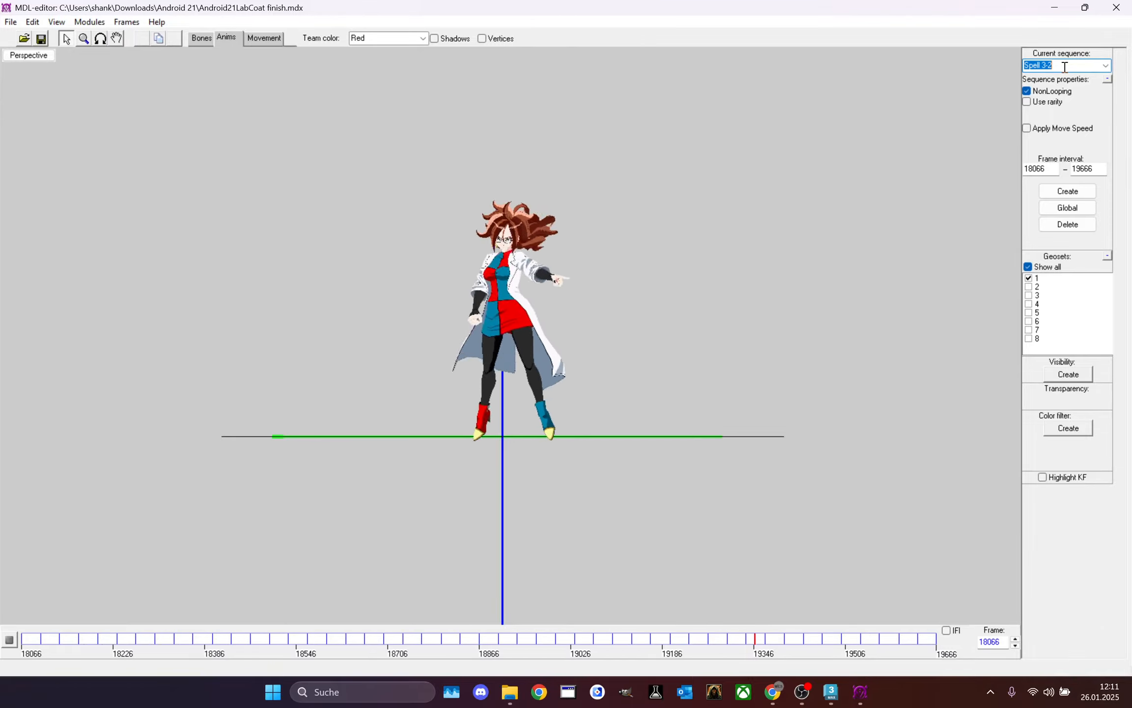
key("Down")
key("Down")
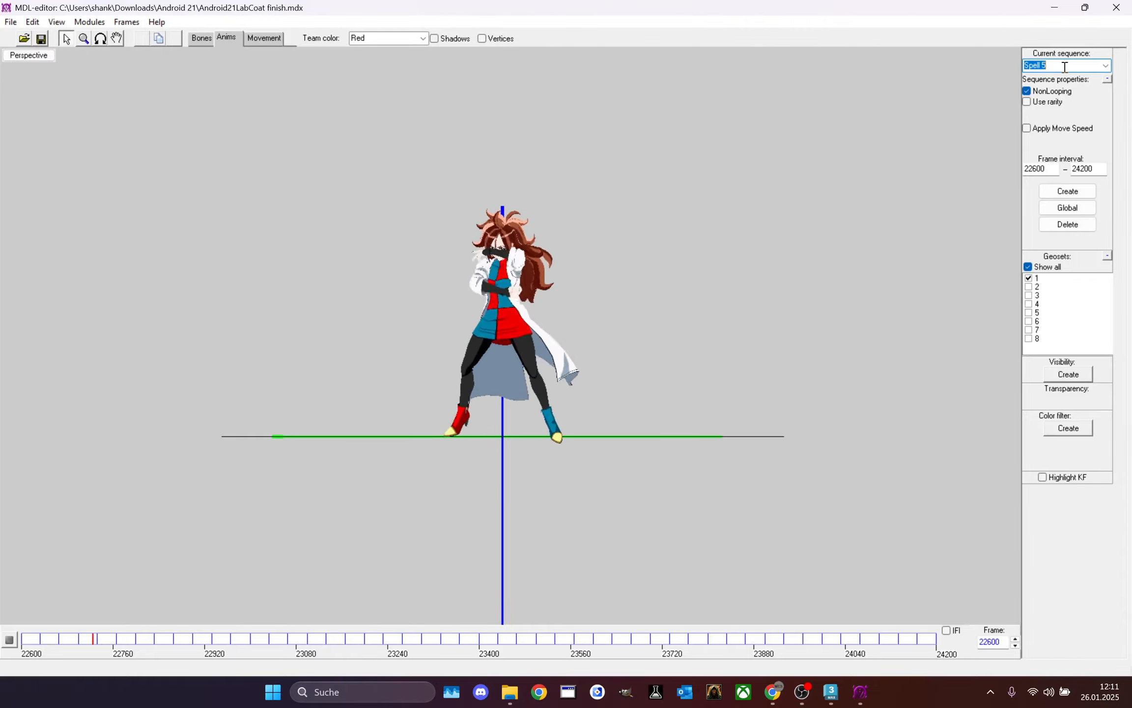
key("Down")
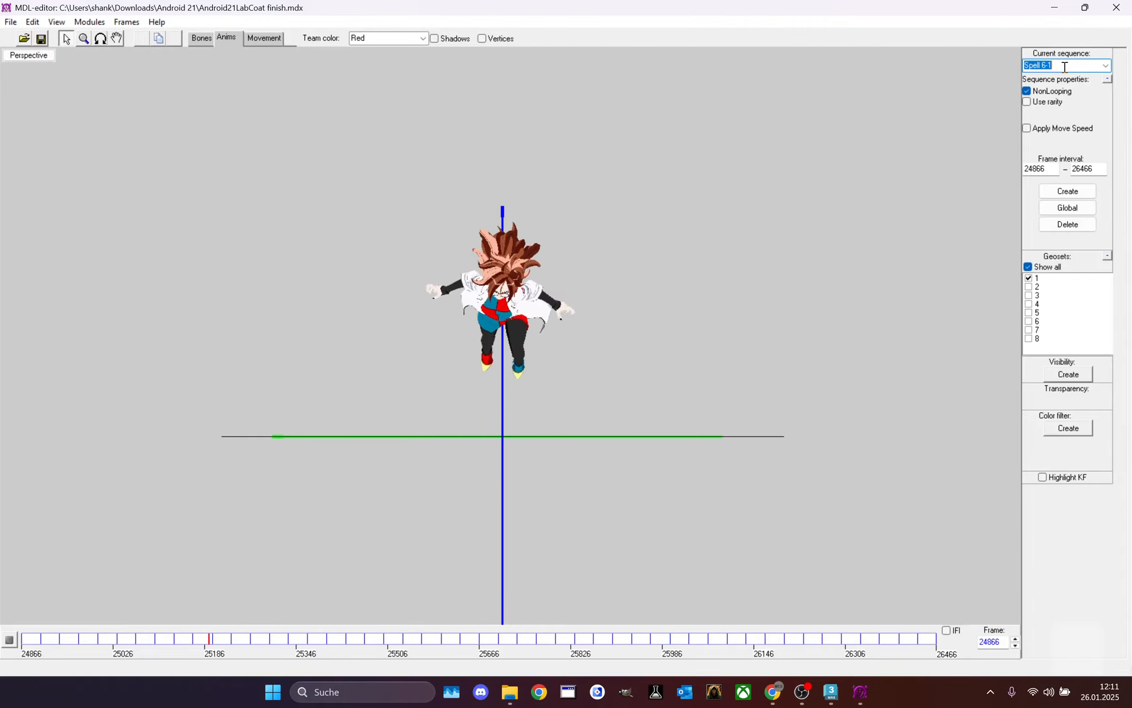
key("Down")
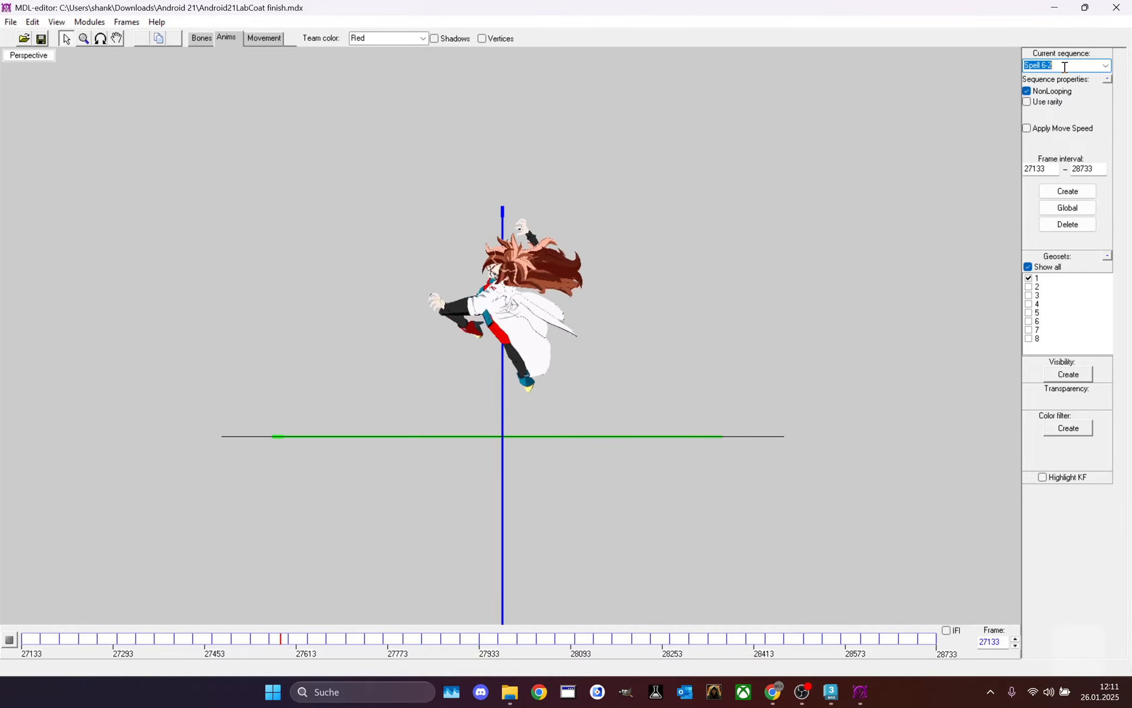
- Play through the spell sequences from Spell 7-1 to Spell 15 to check the hair and coat motion
key("Down")
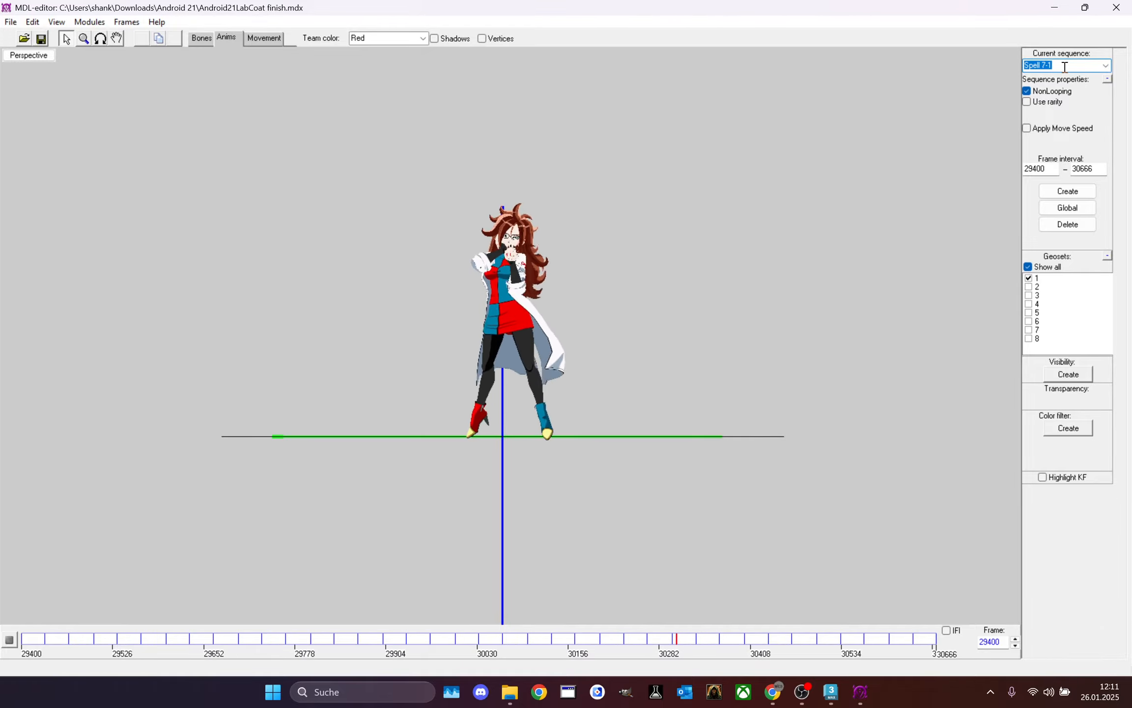
key("Down")
key("Down")
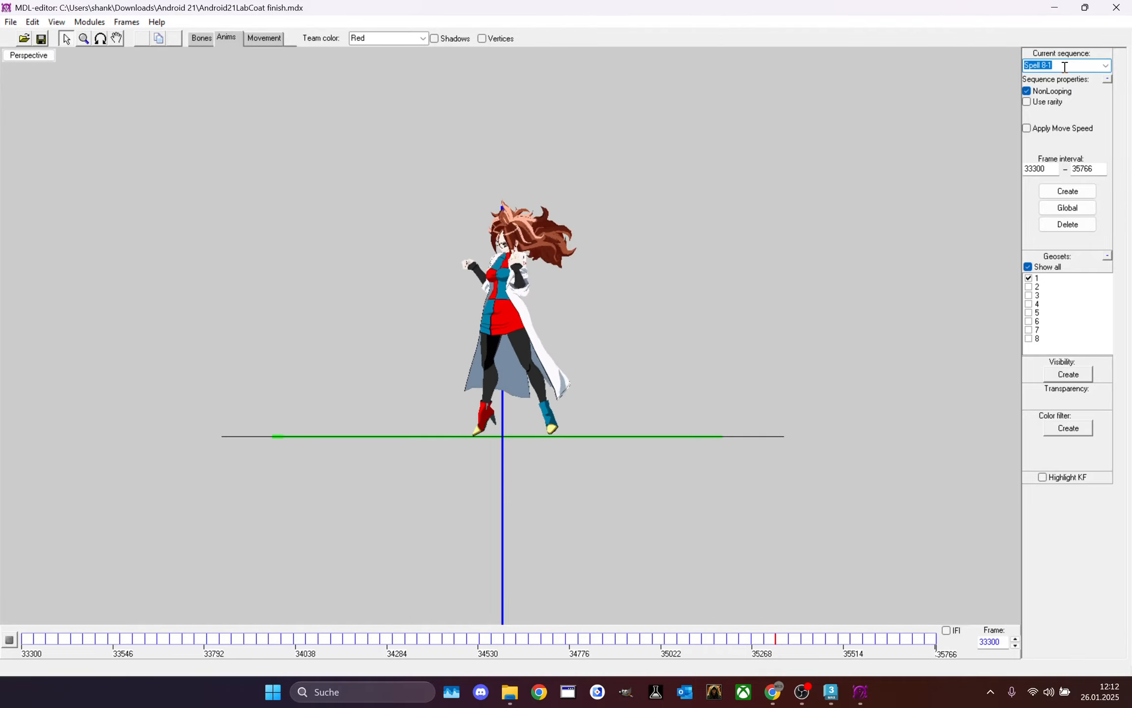
key("Down")
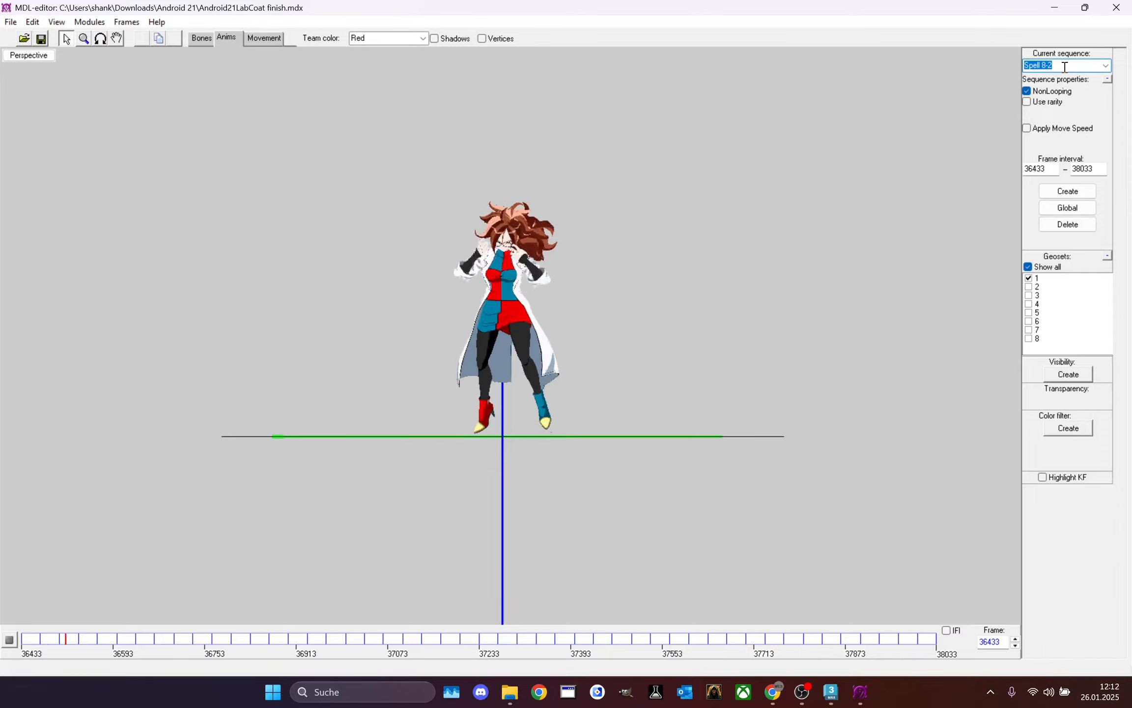
key("Down")
key("Down")
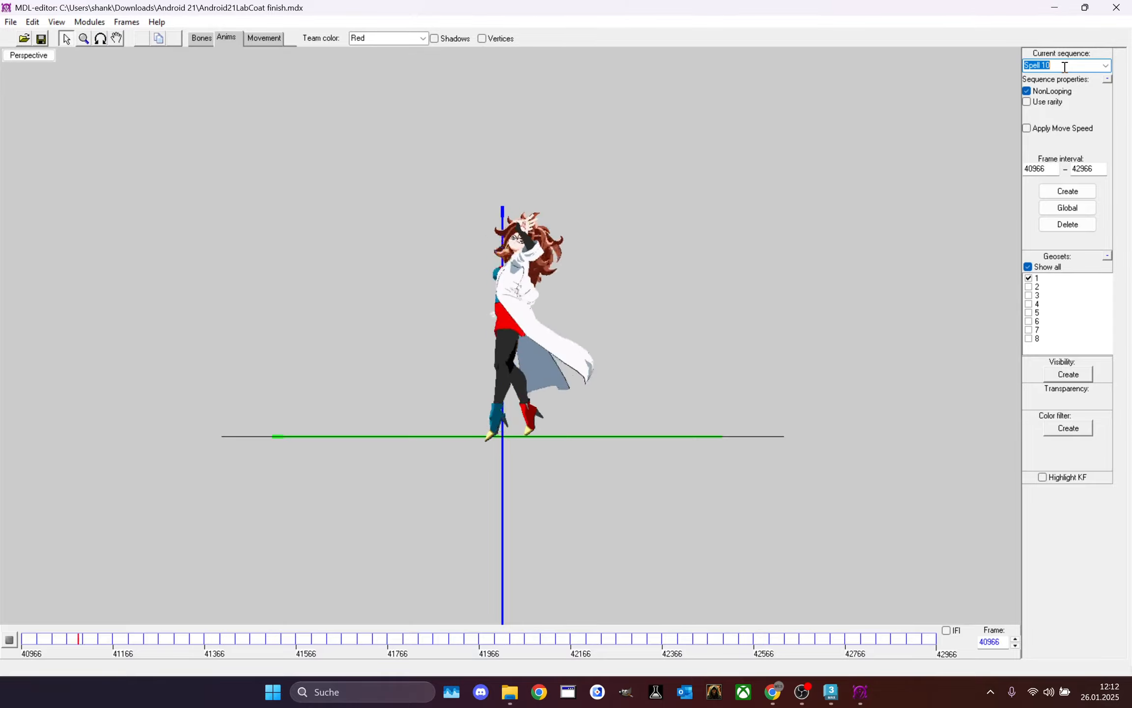
key("Down")
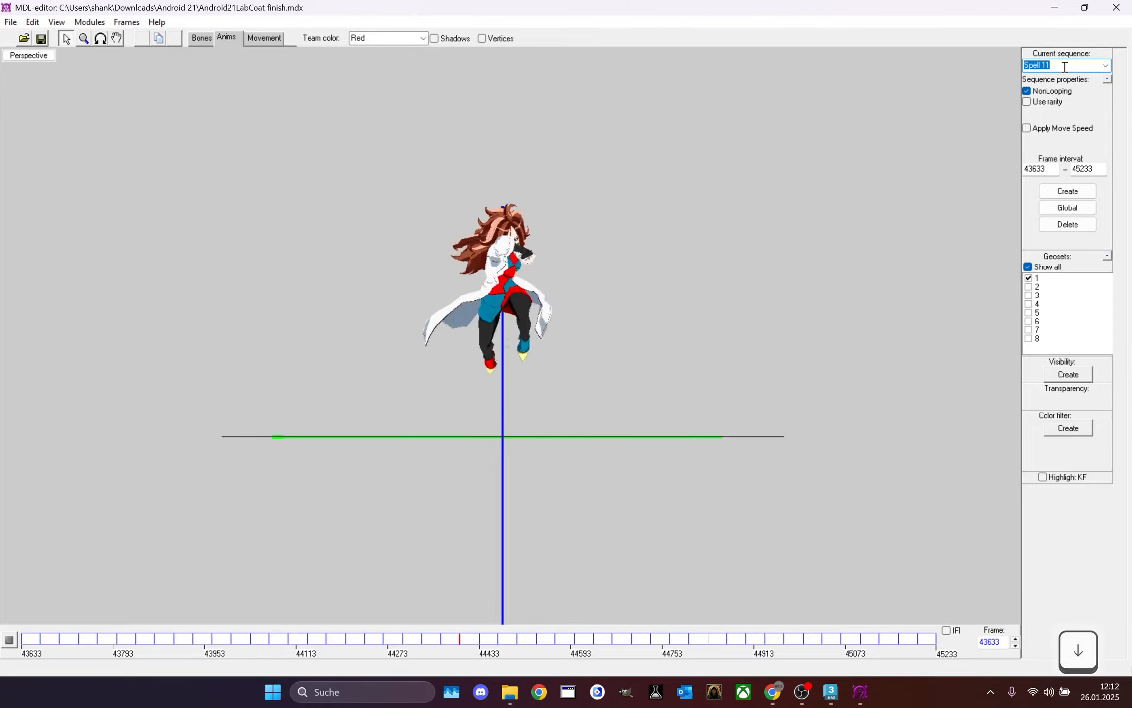
key("Down")
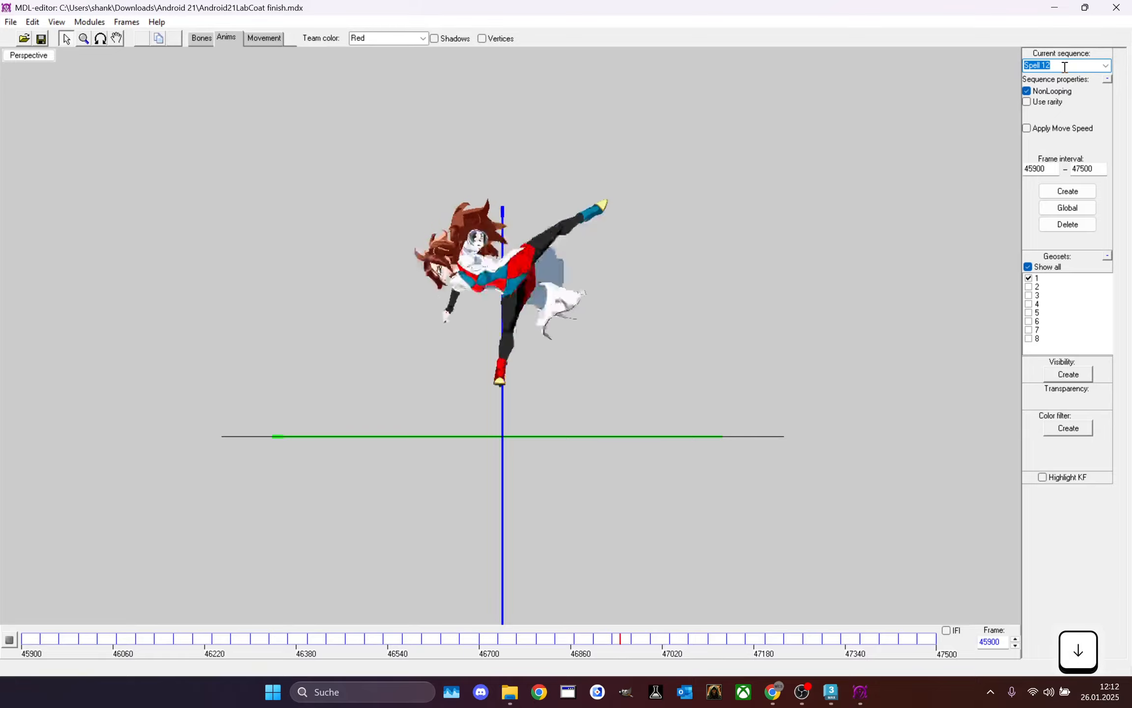
key("Down")
key("Down")
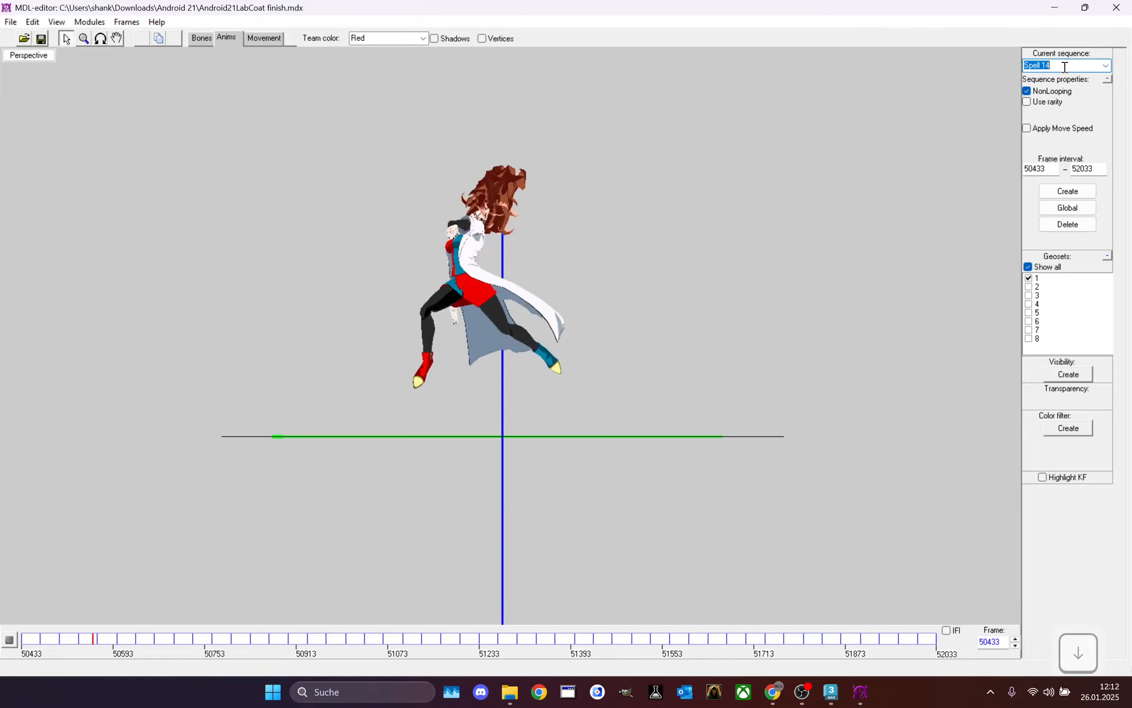
key("Down")
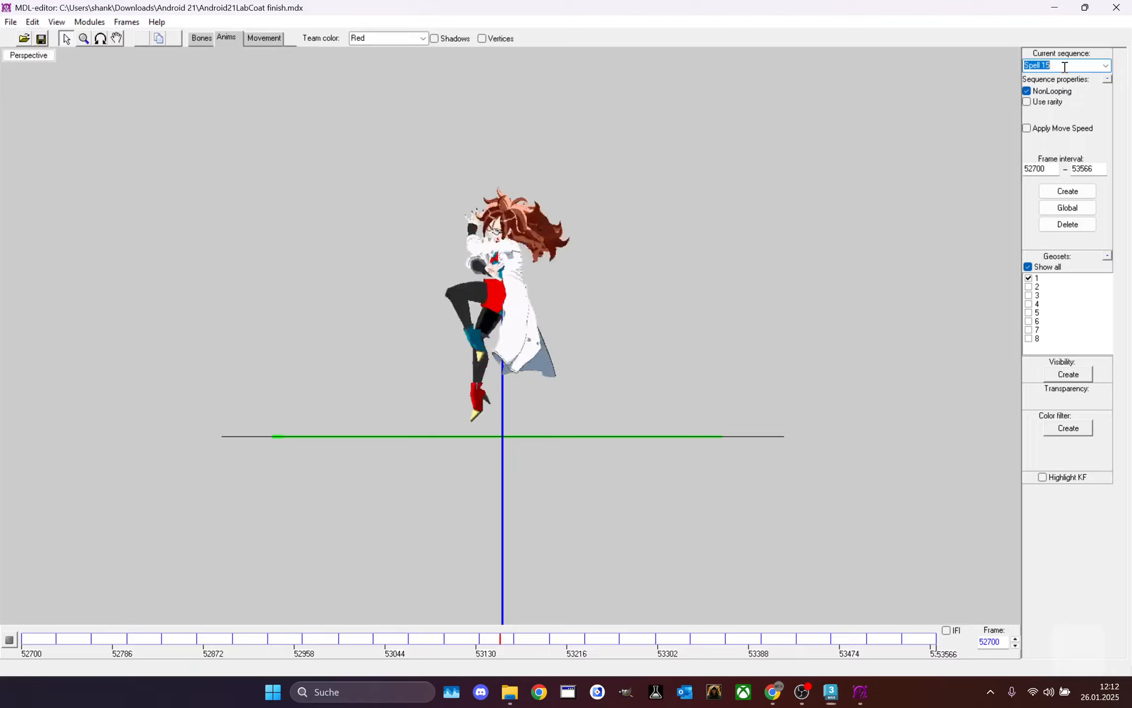
- Play through the sequences following Spell 15, including Stand 1, Stand 2 and Walk 1 through Walk 3, to check the hair and coat motion
key("Down")
key("Down")
key("Down")
key("Down")
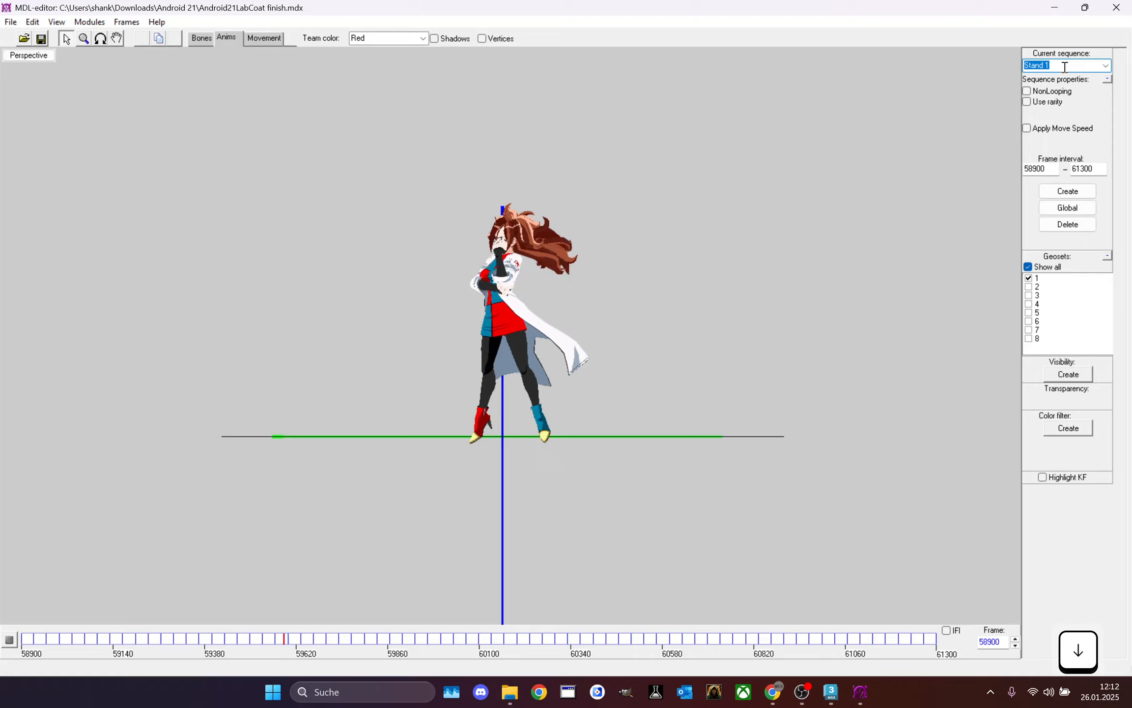
key("Down")
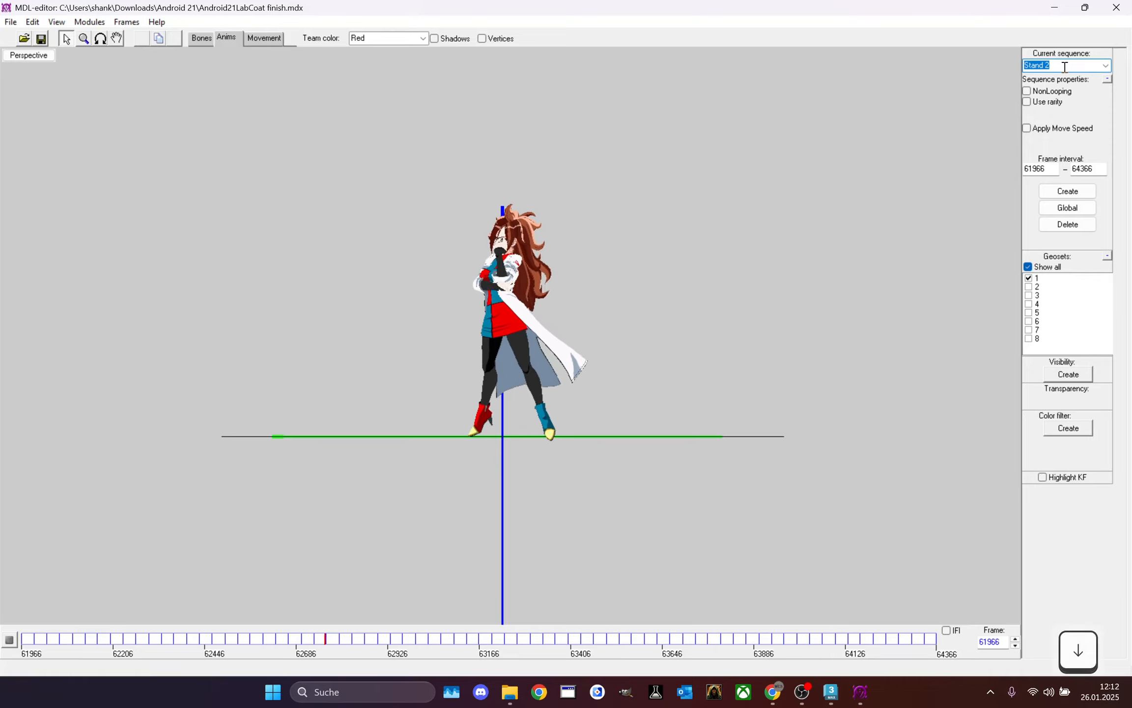
key("Down")
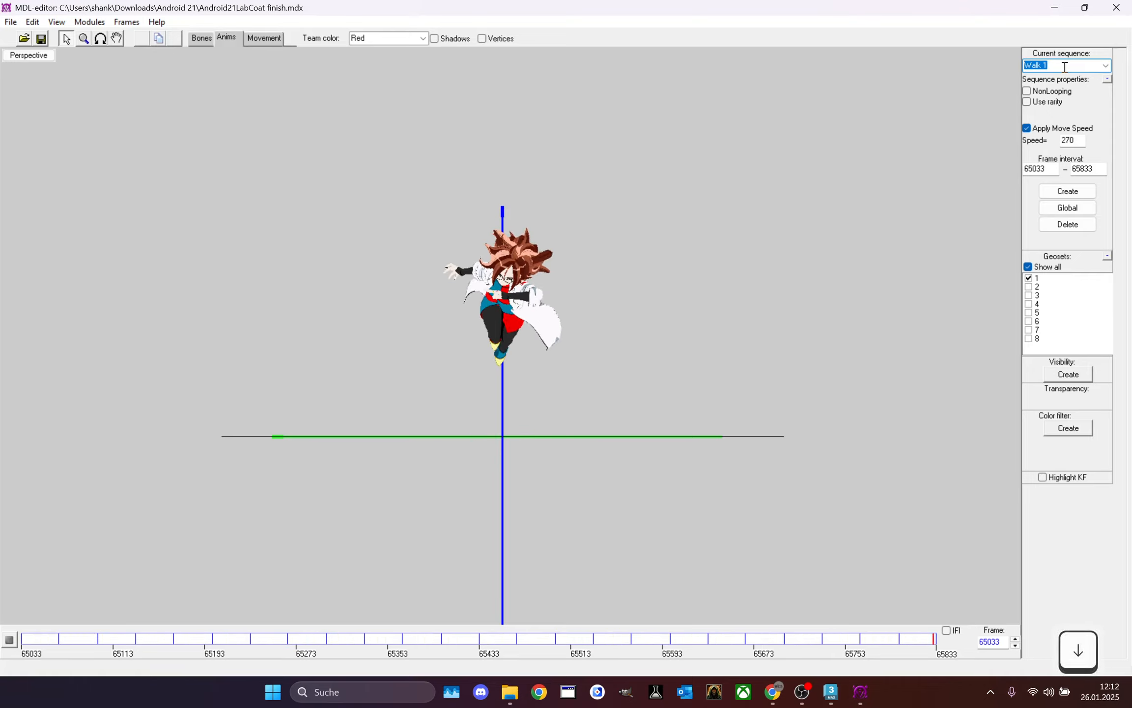
key("Down")
key("Down")
key("Down")
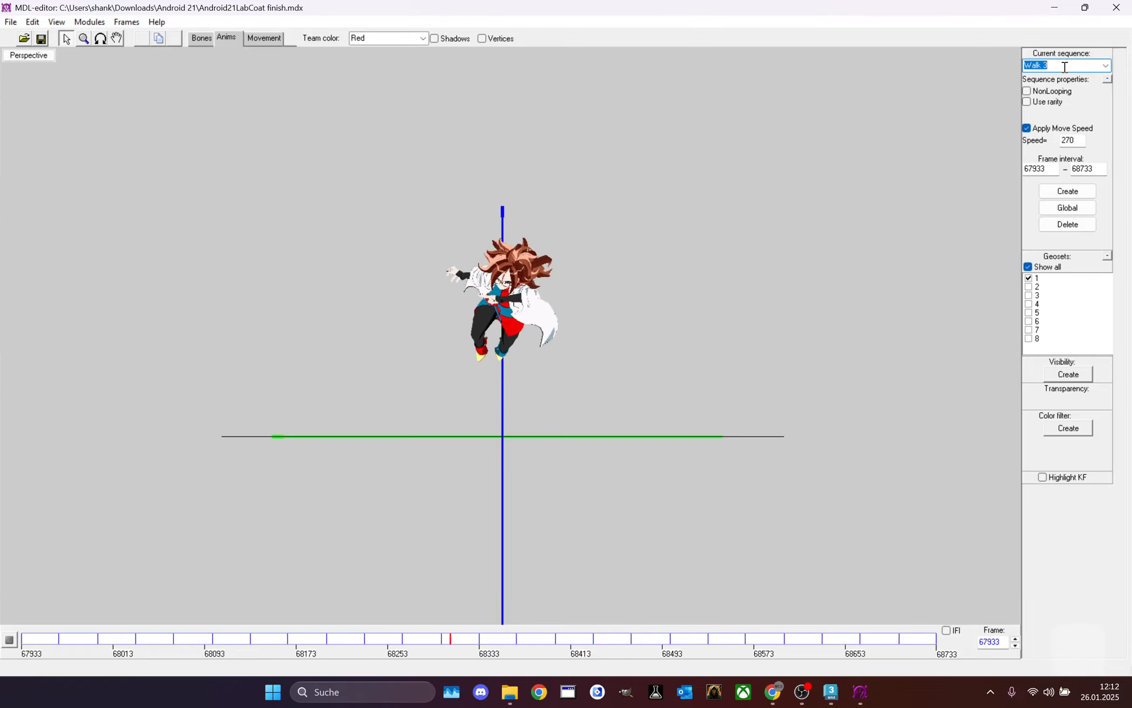